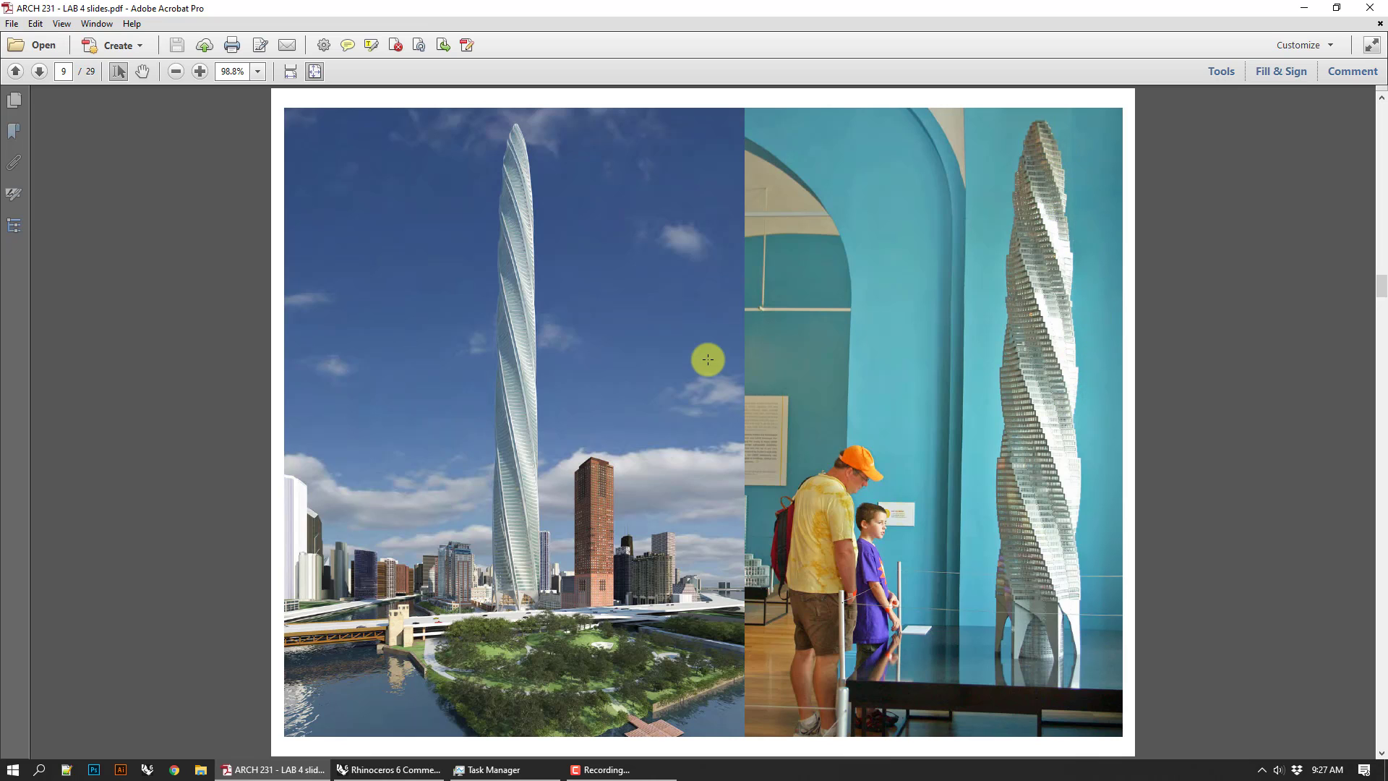
# - Page through the lab slides from the twisted tower on page 9 to the overlapping line pattern on page 14
pyautogui.scroll(-1, 708, 359)
pyautogui.scroll(-1, 846, 372)
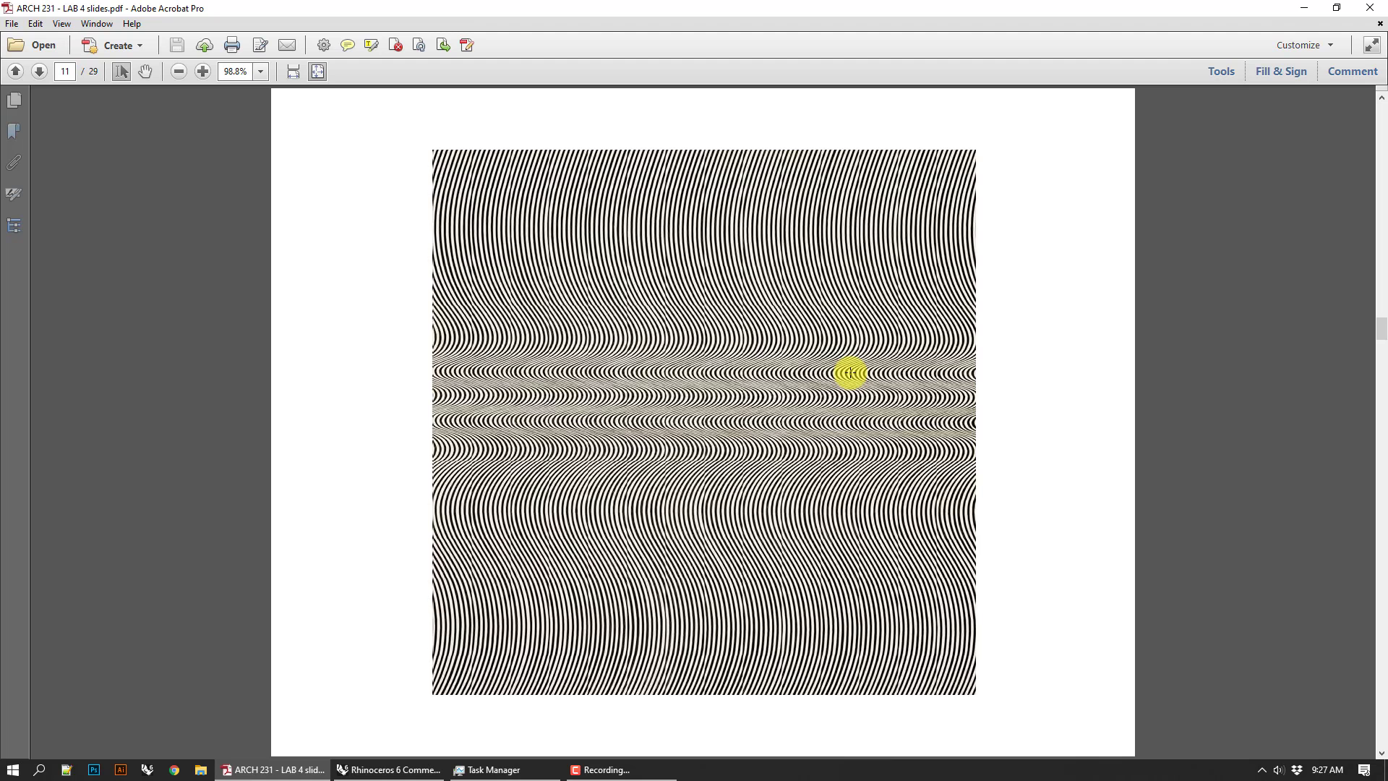
pyautogui.scroll(-1, 850, 356)
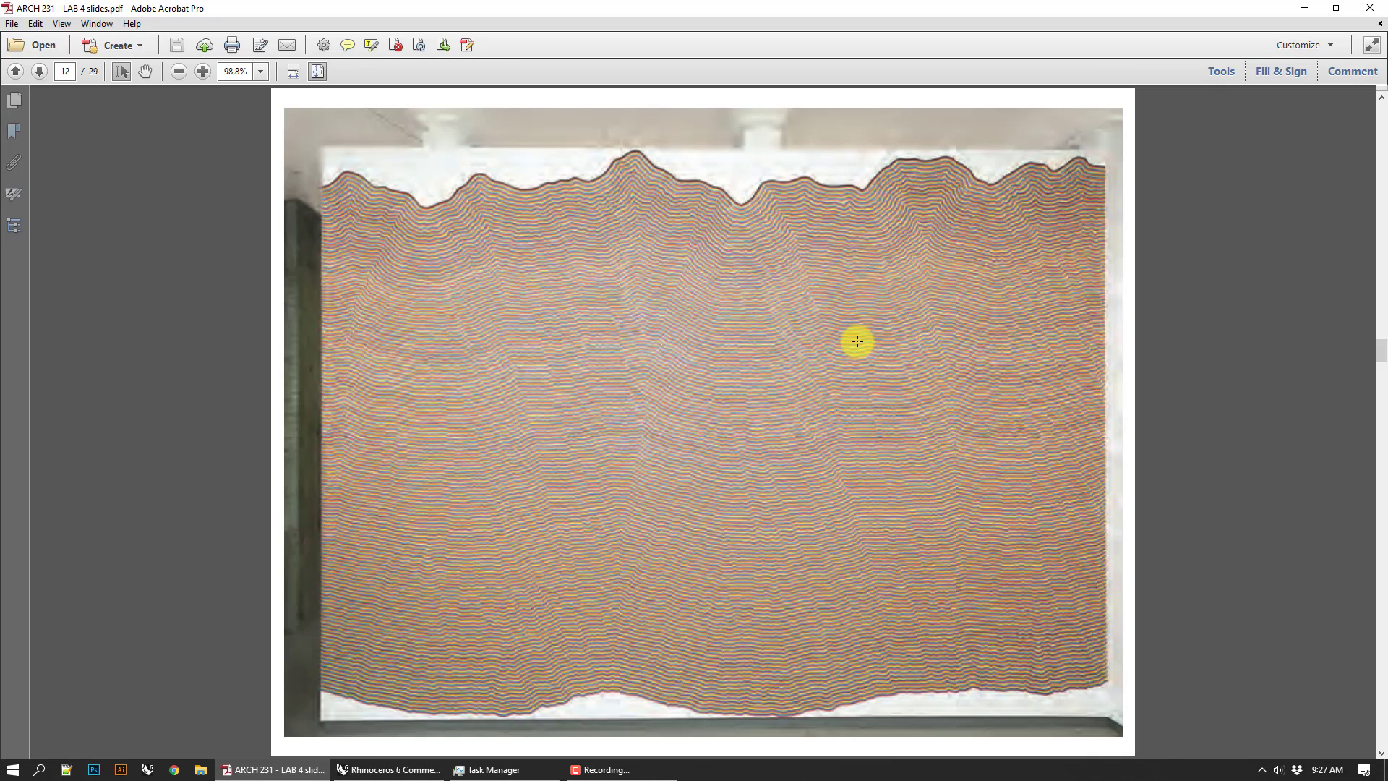
pyautogui.scroll(-1, 857, 341)
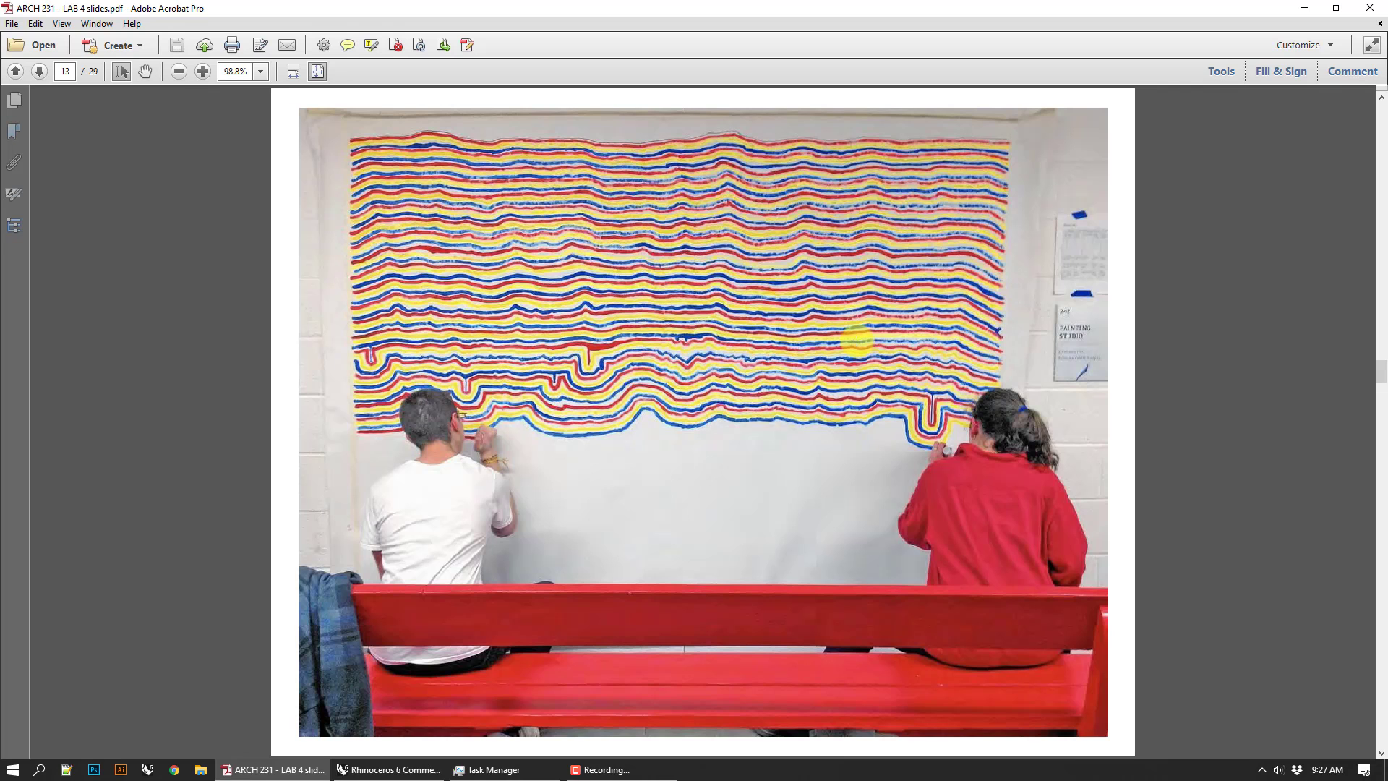
pyautogui.scroll(-1, 855, 342)
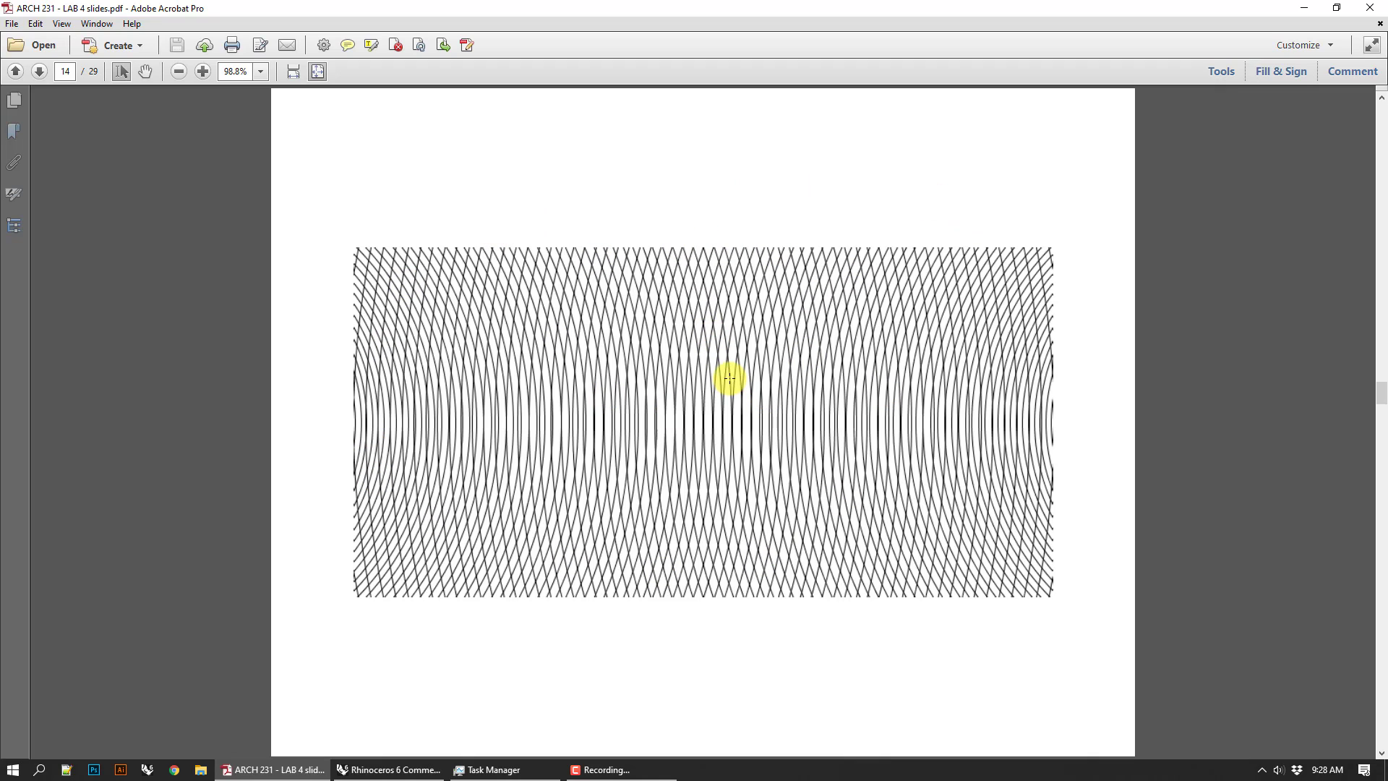
# - Switch to Rhino and Grasshopper and add a Circle component defined by base plane and radius to the canvas
pyautogui.click(391, 769)
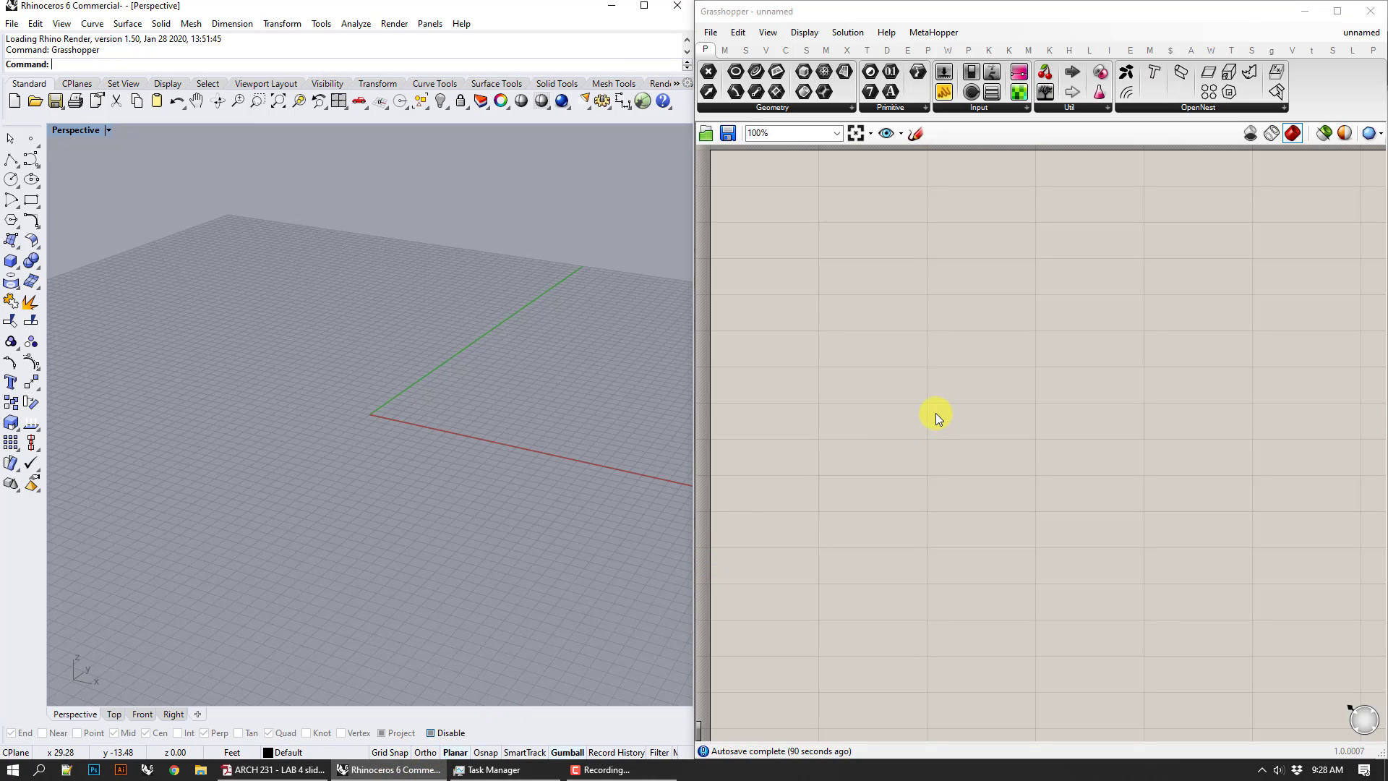
pyautogui.doubleClick(957, 408)
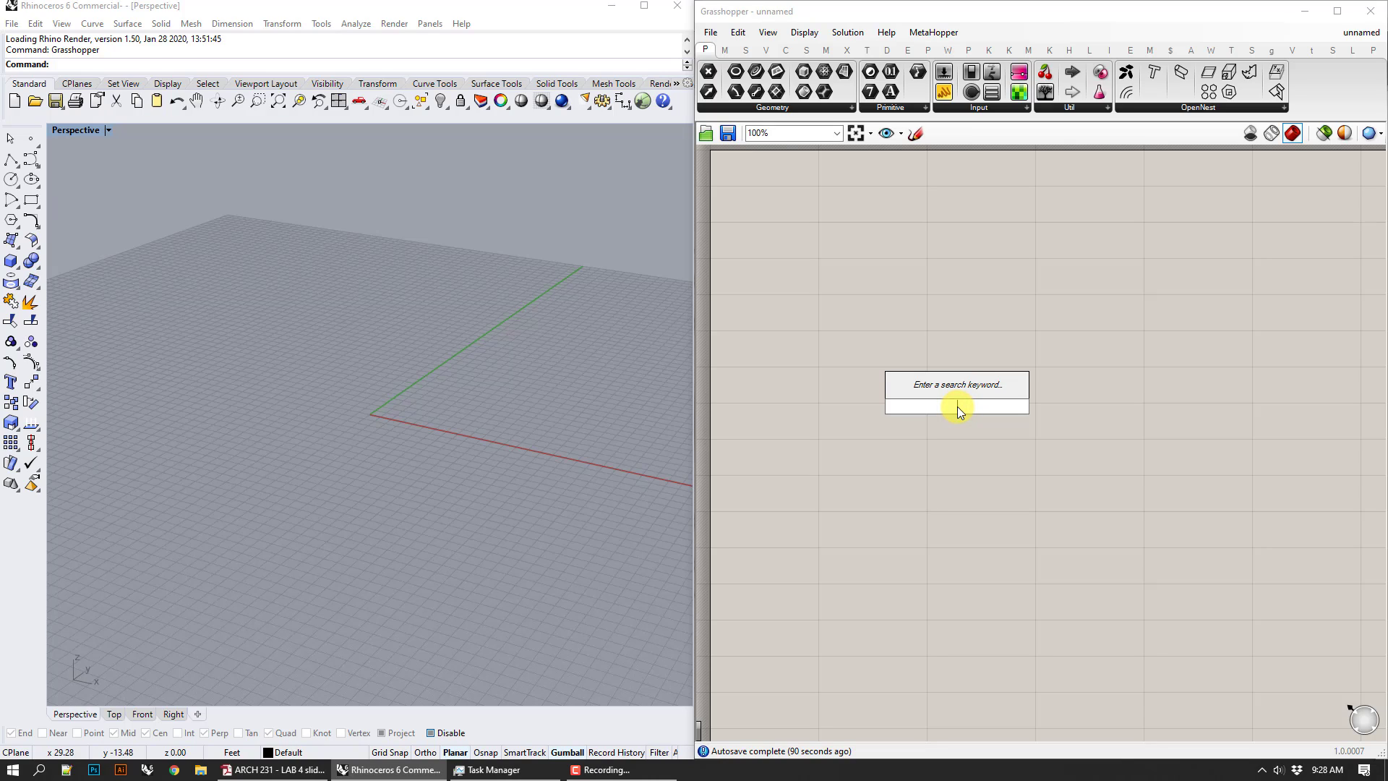
pyautogui.write('circl')
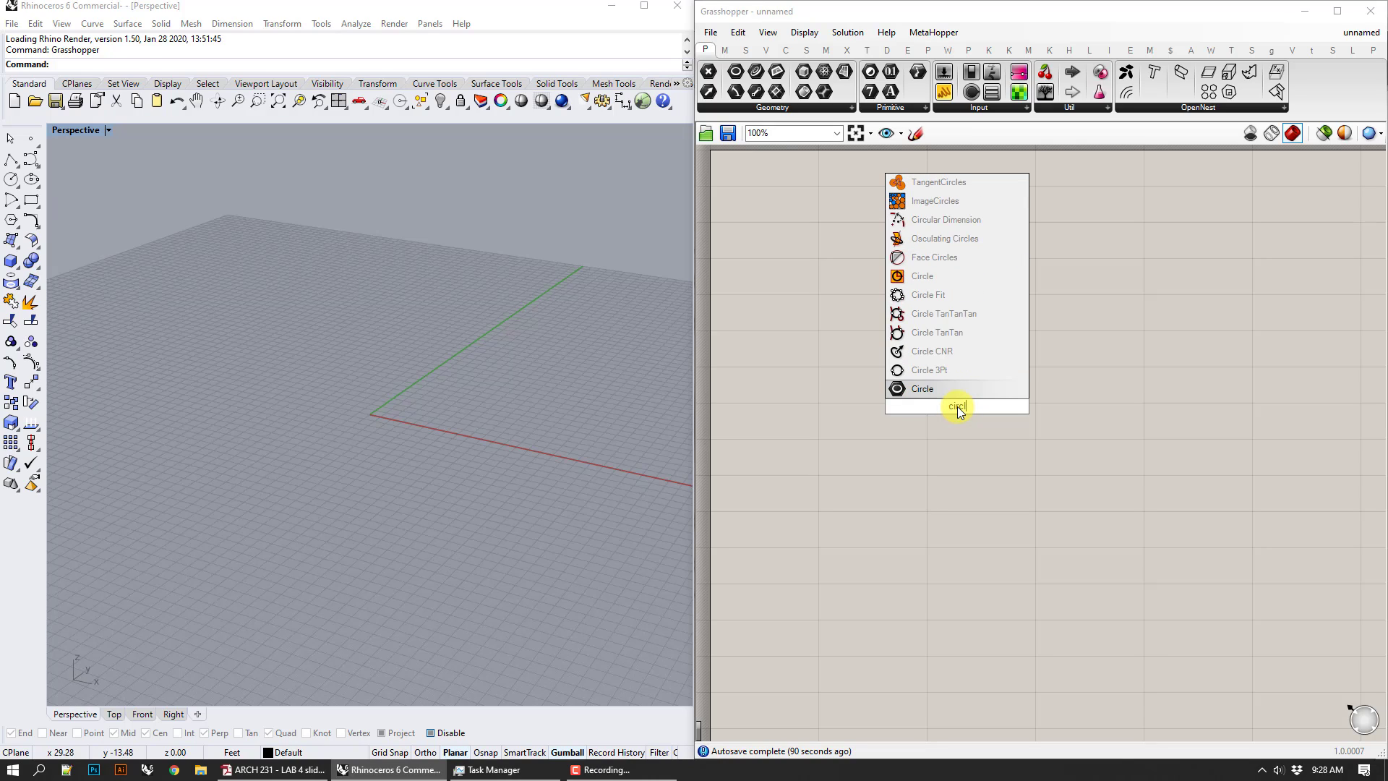
pyautogui.press('Up')
pyautogui.press('Up')
pyautogui.press('Up')
pyautogui.press('Up')
pyautogui.press('Up')
pyautogui.press('Up')
pyautogui.press('Return')
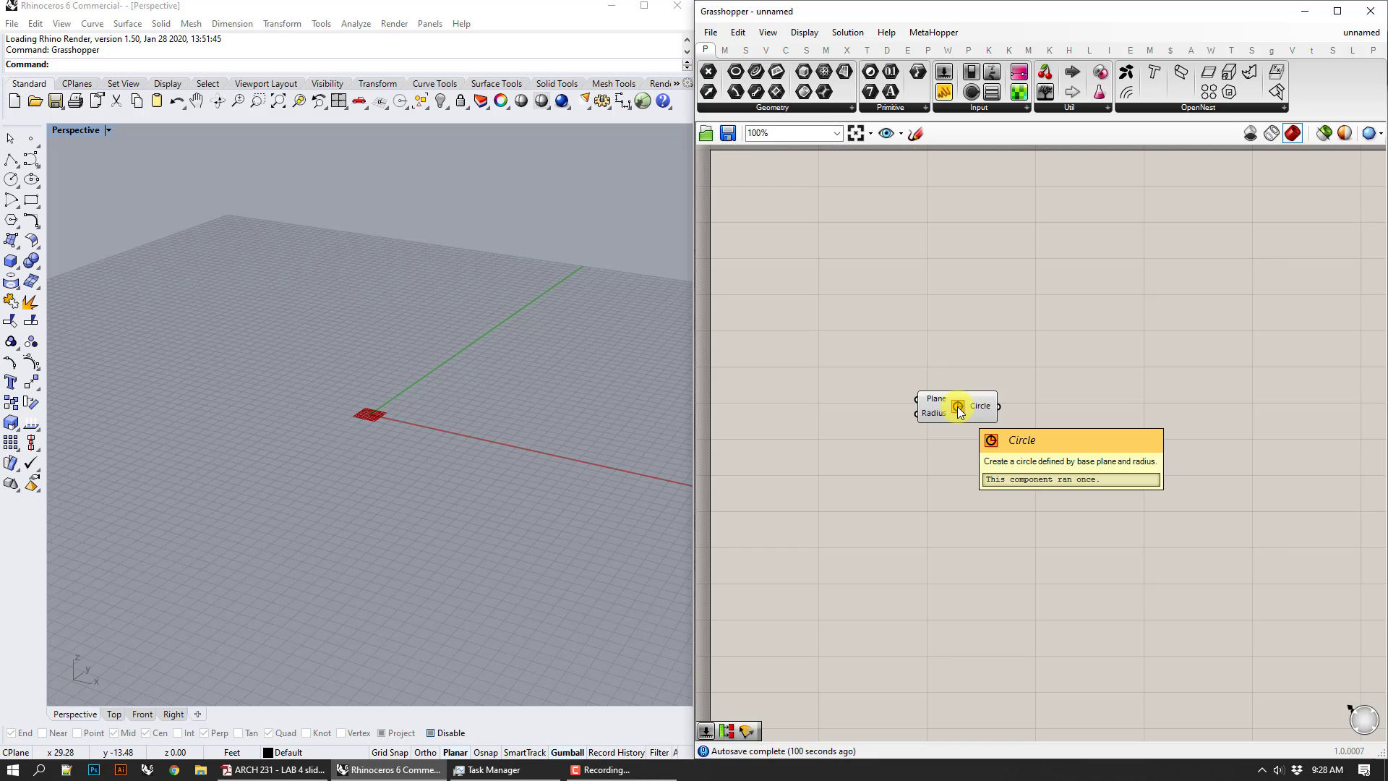
# - Reposition the Circle component slightly and turn off Draw Full Names so inputs and outputs use short labels
pyautogui.click(957, 405)
pyautogui.click(803, 32)
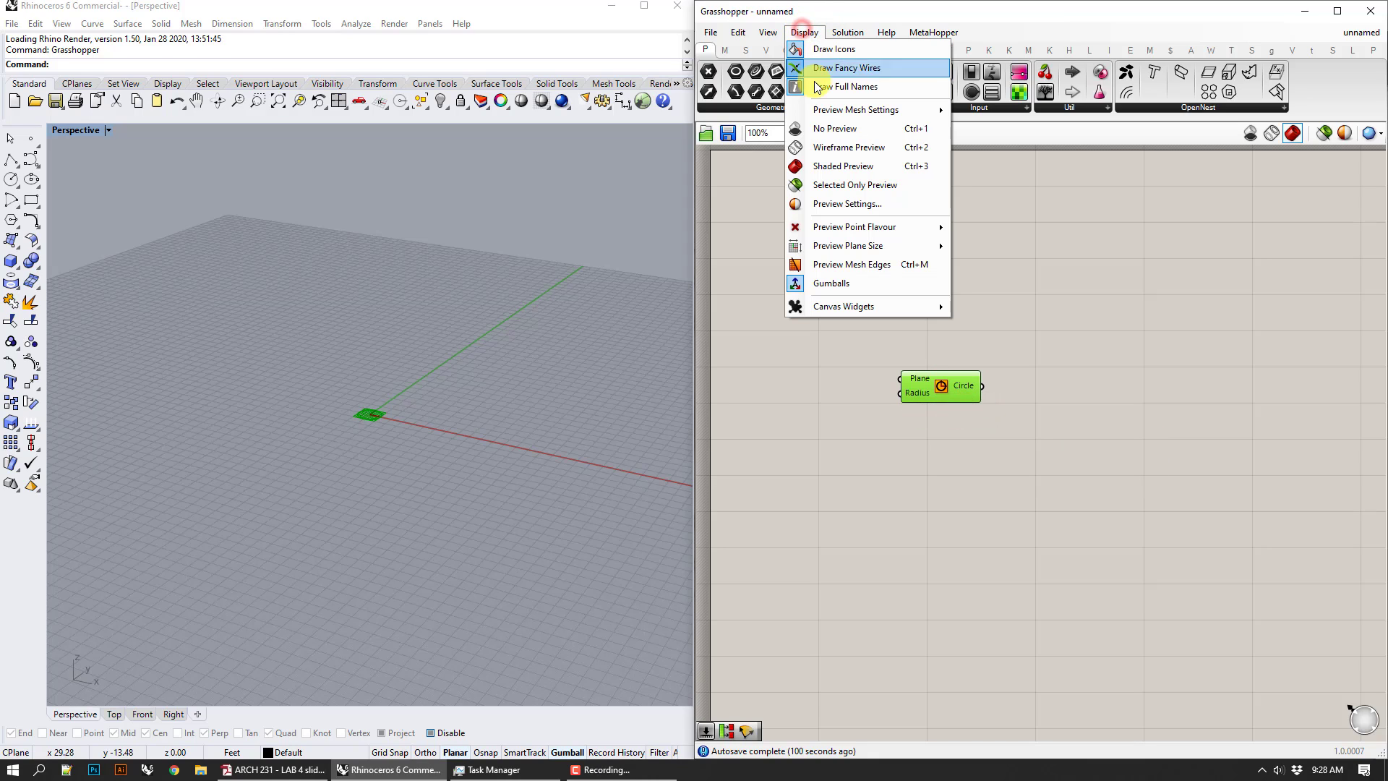
pyautogui.click(839, 86)
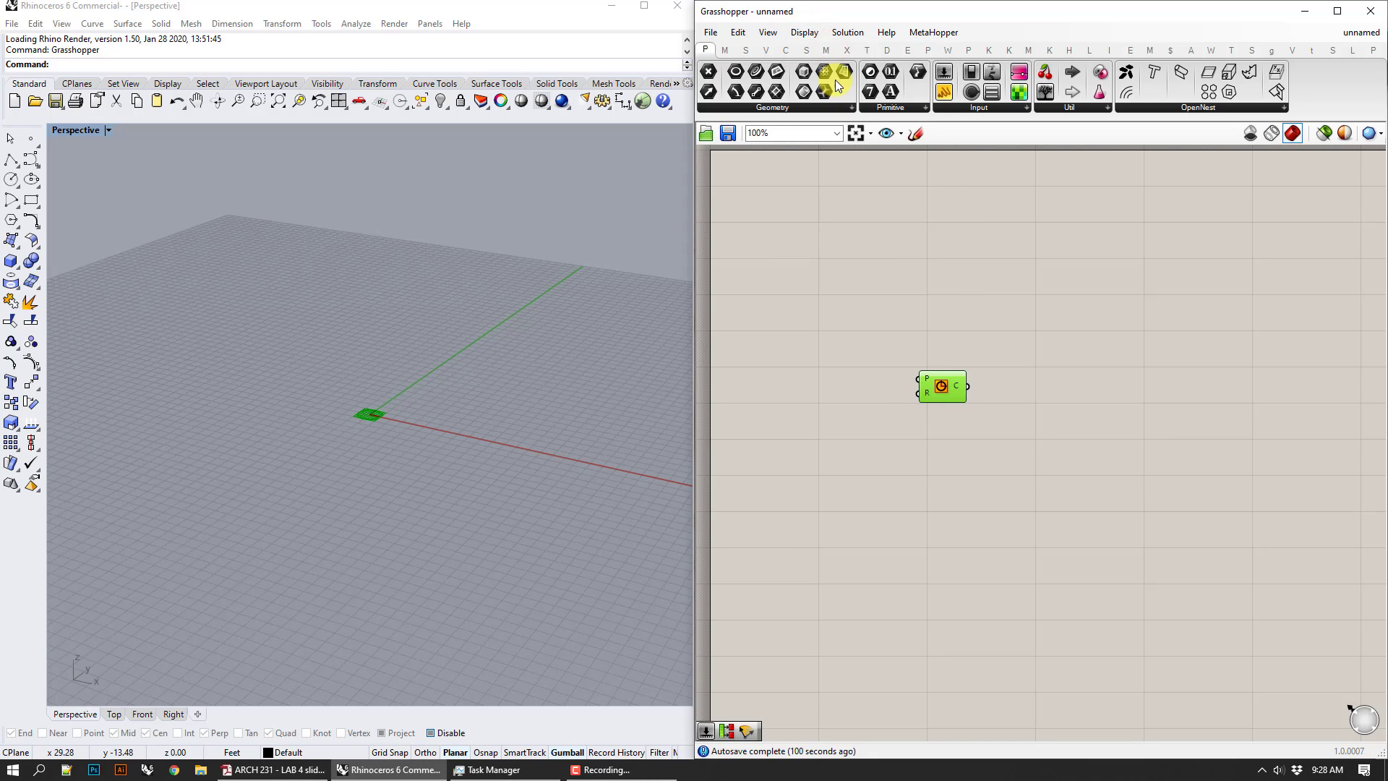
# - Change the Rhino viewport to the Top view and frame the previewed circle closely
pyautogui.moveTo(455, 414); pyautogui.dragTo(463, 429, button='right')
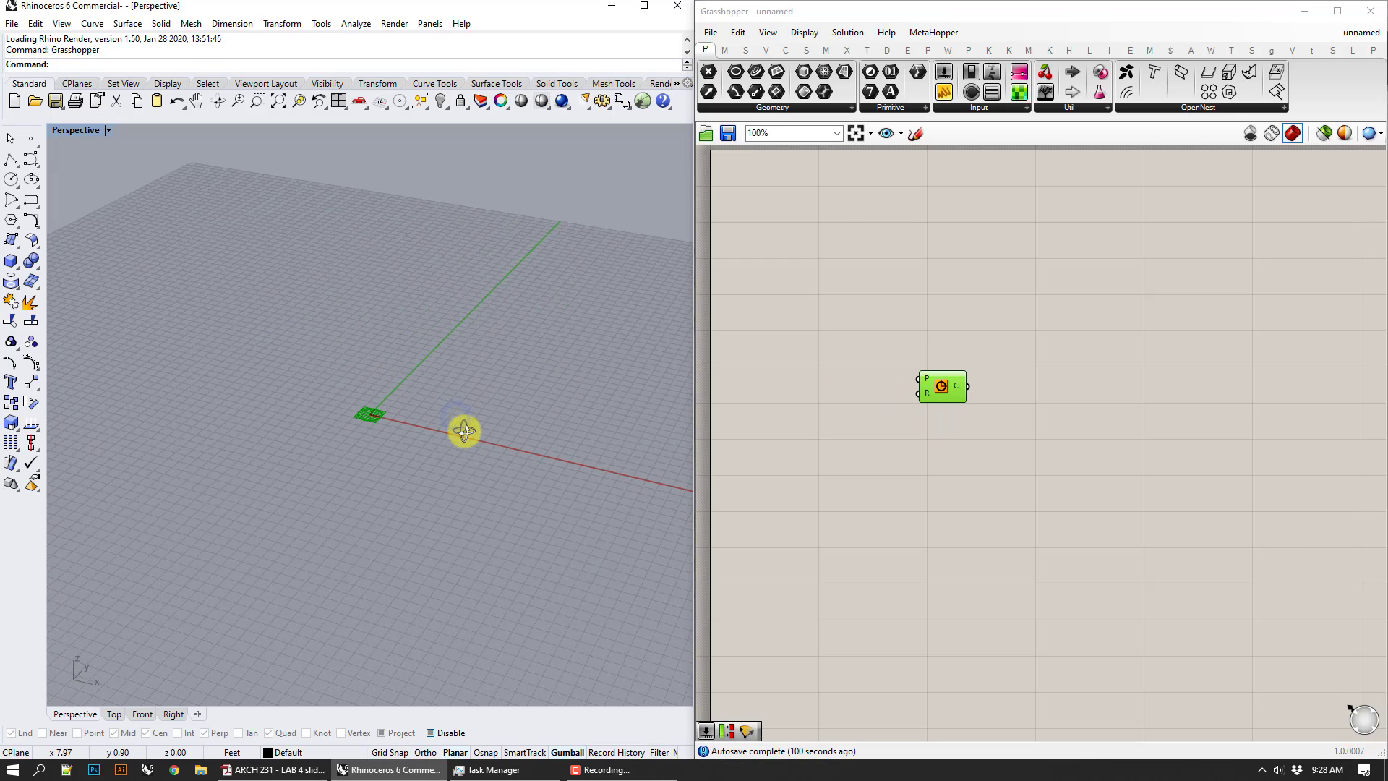
pyautogui.write('top')
pyautogui.press('Return')
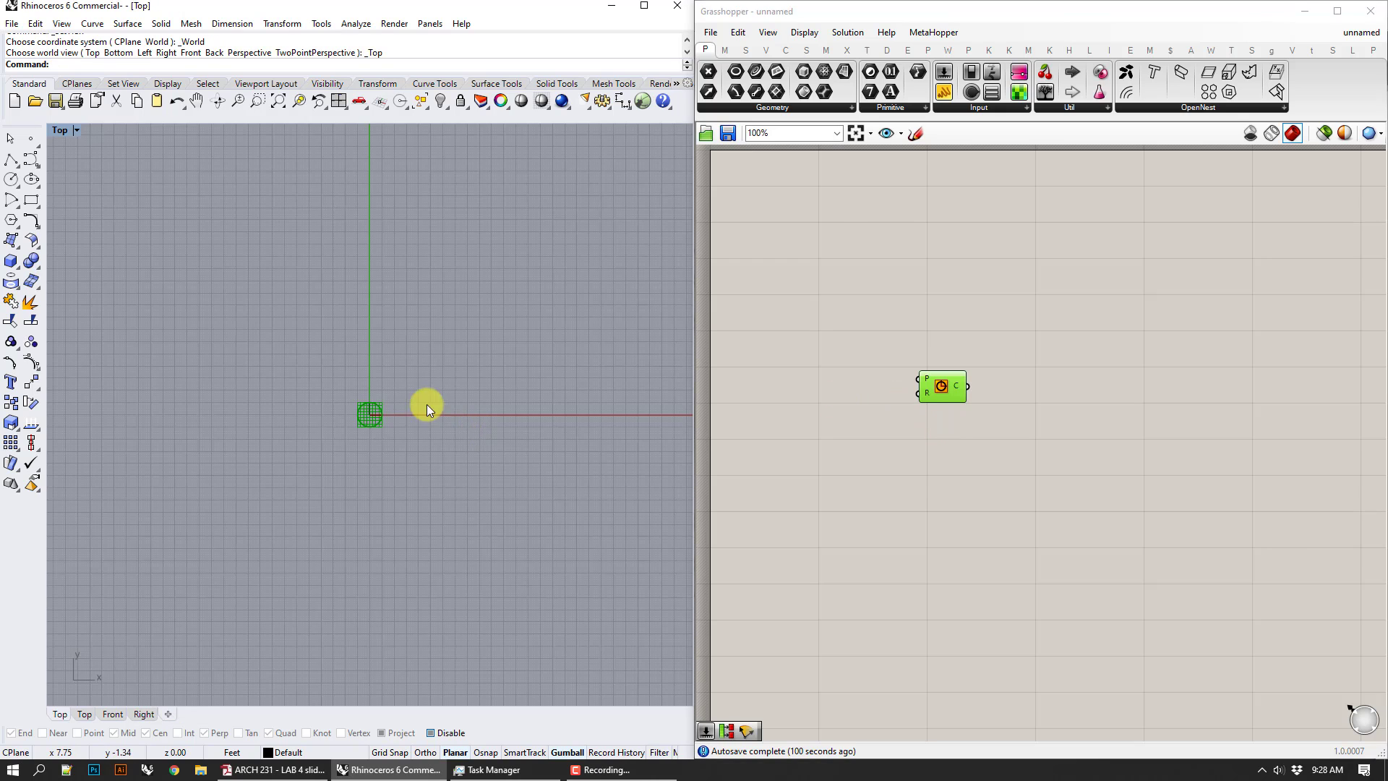
pyautogui.scroll(8, 427, 405)
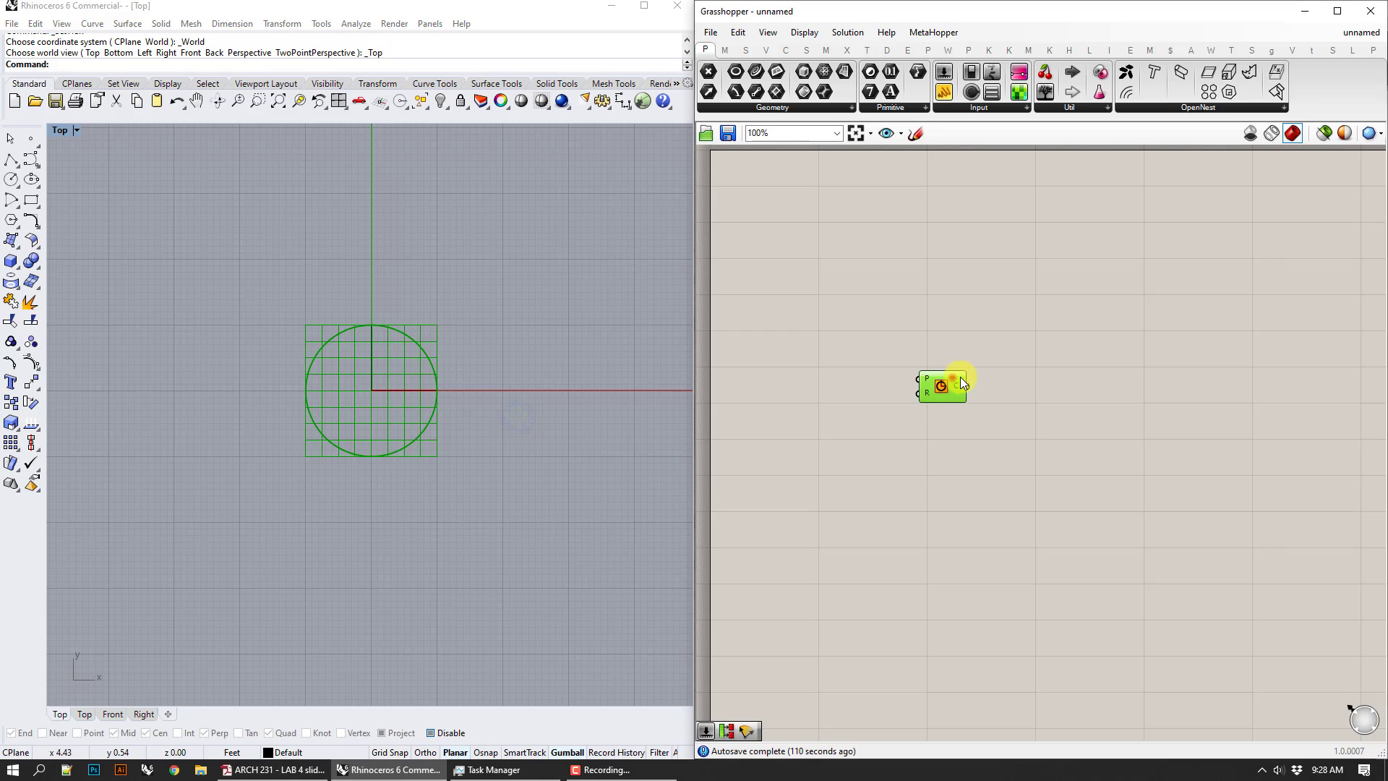
# - Move the Circle component aside and add a Series component on the side of its inputs
pyautogui.scroll(3, 958, 383)
pyautogui.scroll(2, 954, 408)
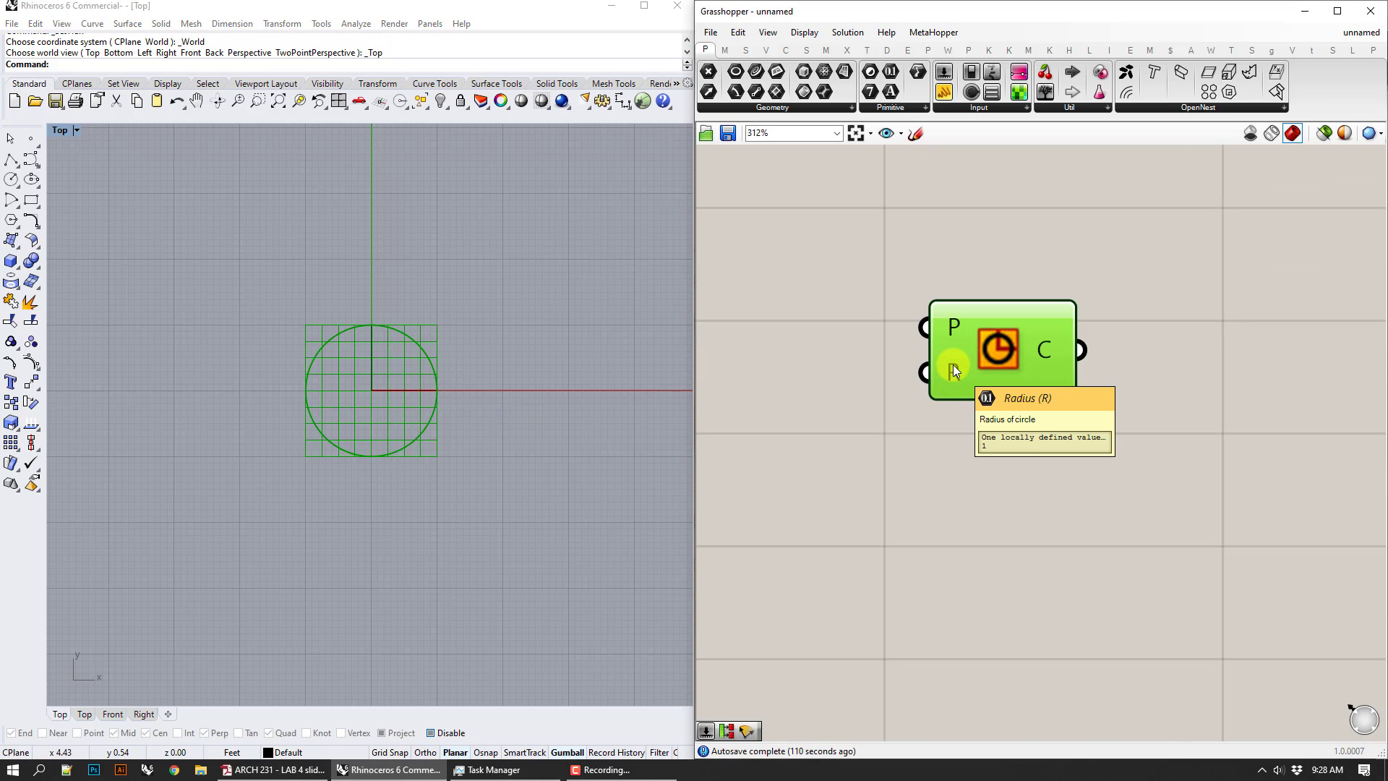
pyautogui.moveTo(1055, 367); pyautogui.dragTo(1178, 376)
pyautogui.doubleClick(923, 376)
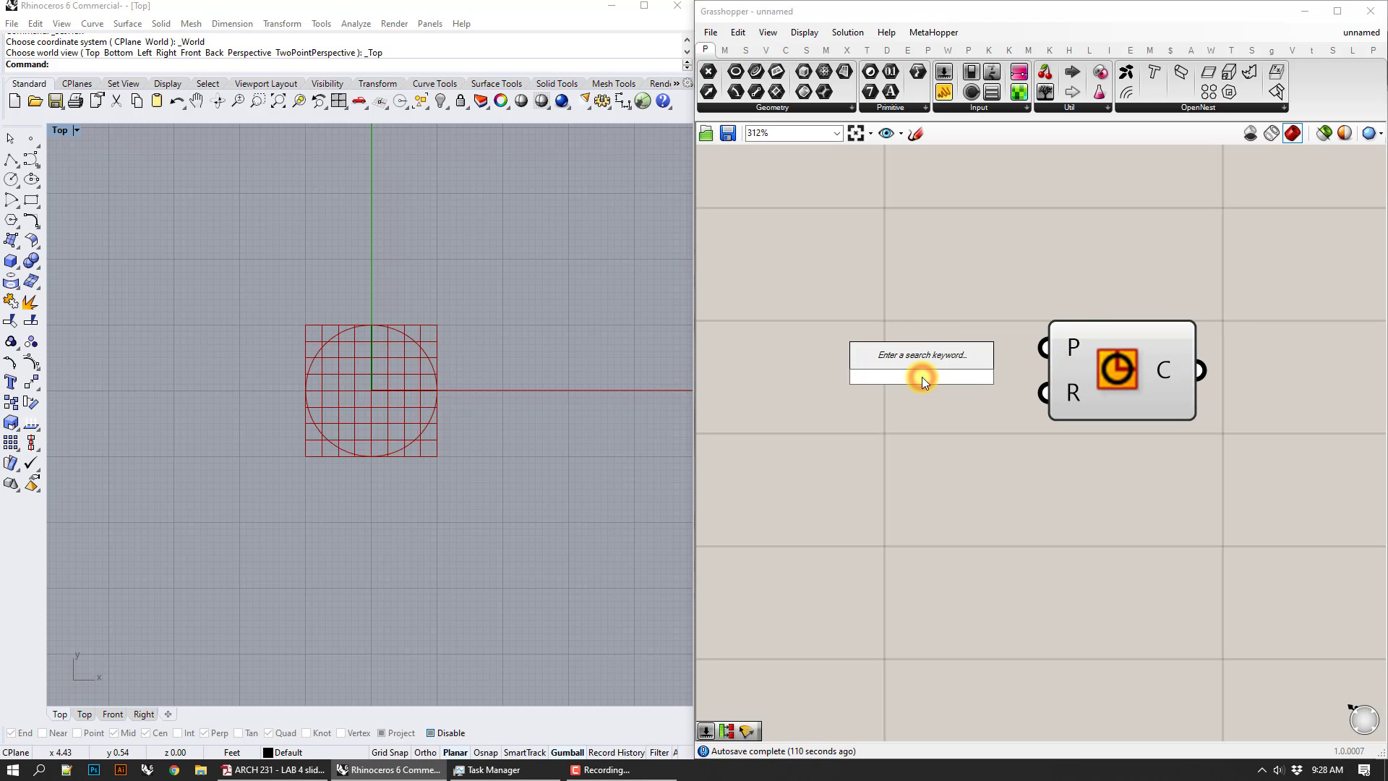
pyautogui.write('se')
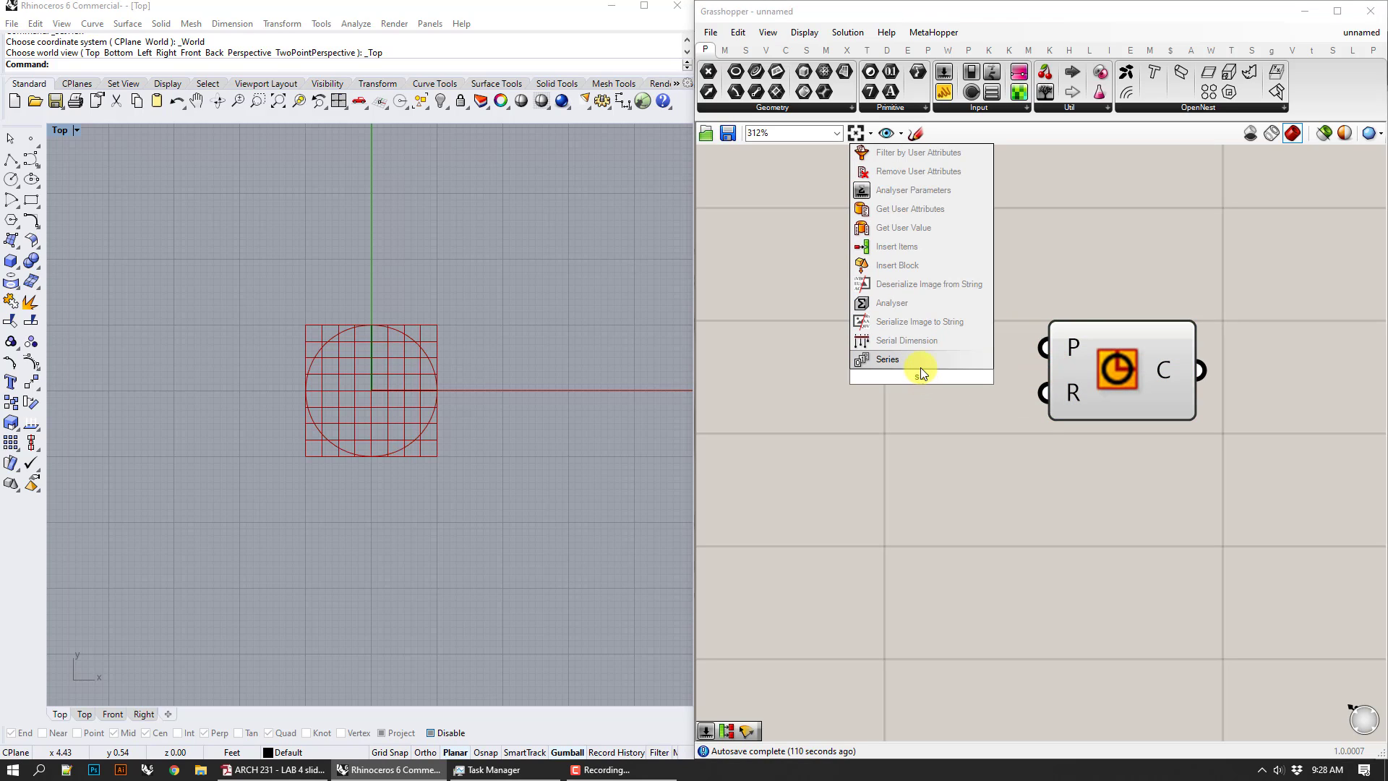
pyautogui.write('r')
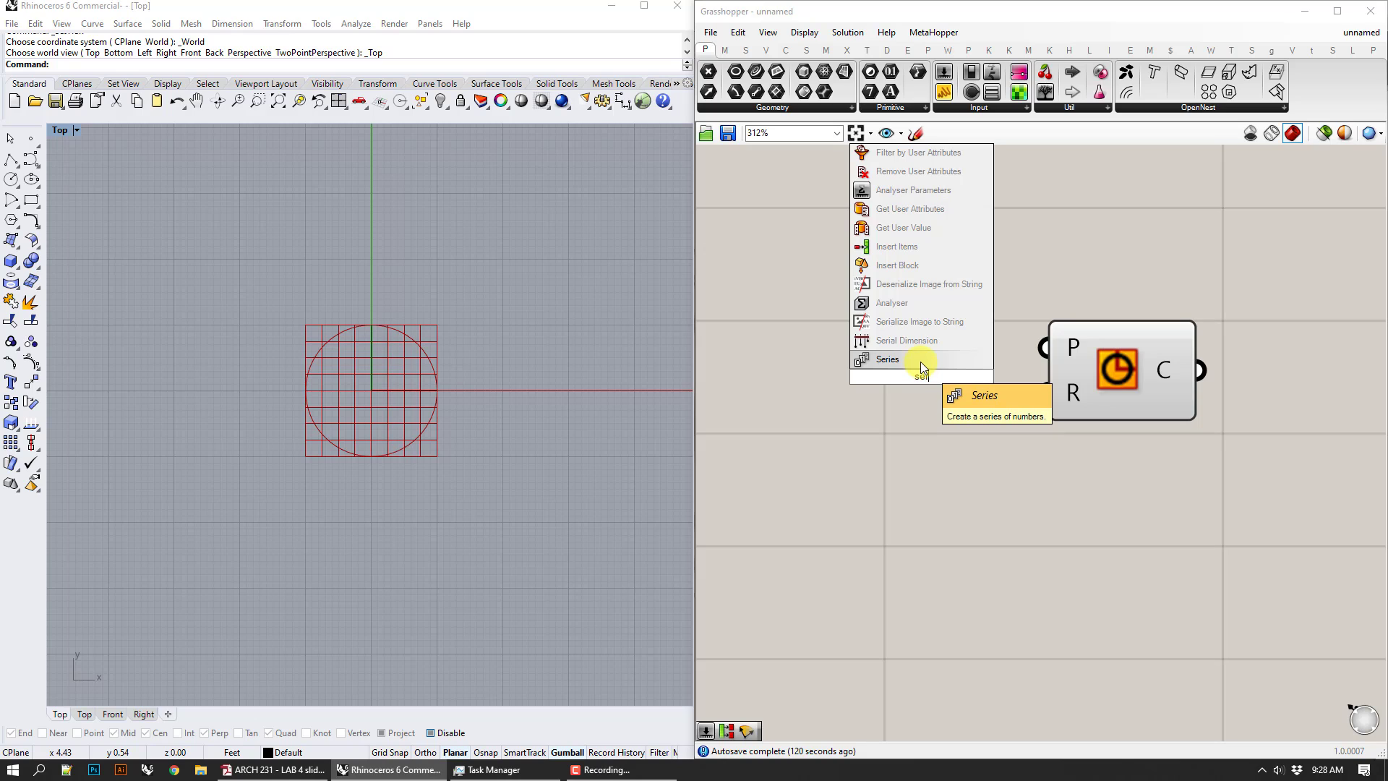
pyautogui.click(921, 361)
# - Position the Series component and wire its series output into the Circle component's radius input
pyautogui.moveTo(896, 392); pyautogui.dragTo(868, 358)
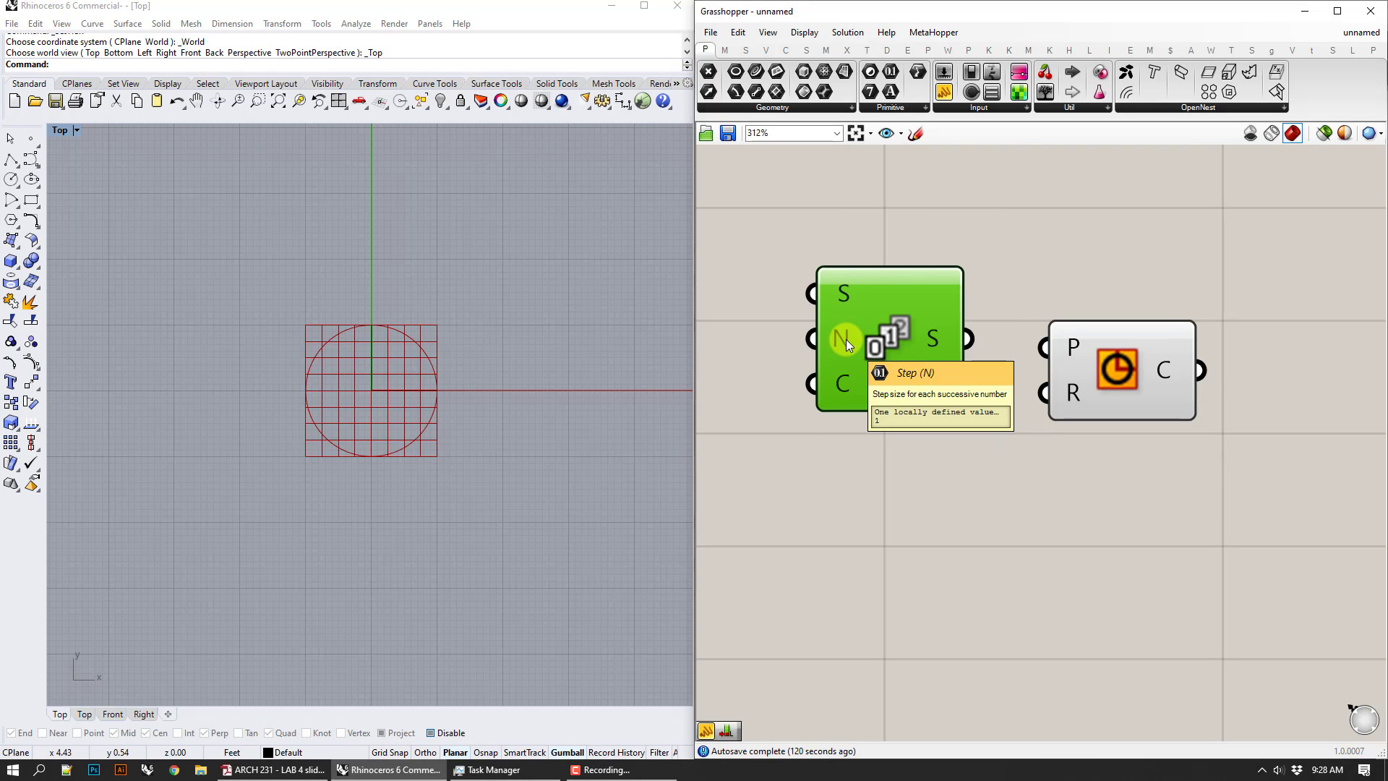
pyautogui.moveTo(902, 386); pyautogui.dragTo(885, 380)
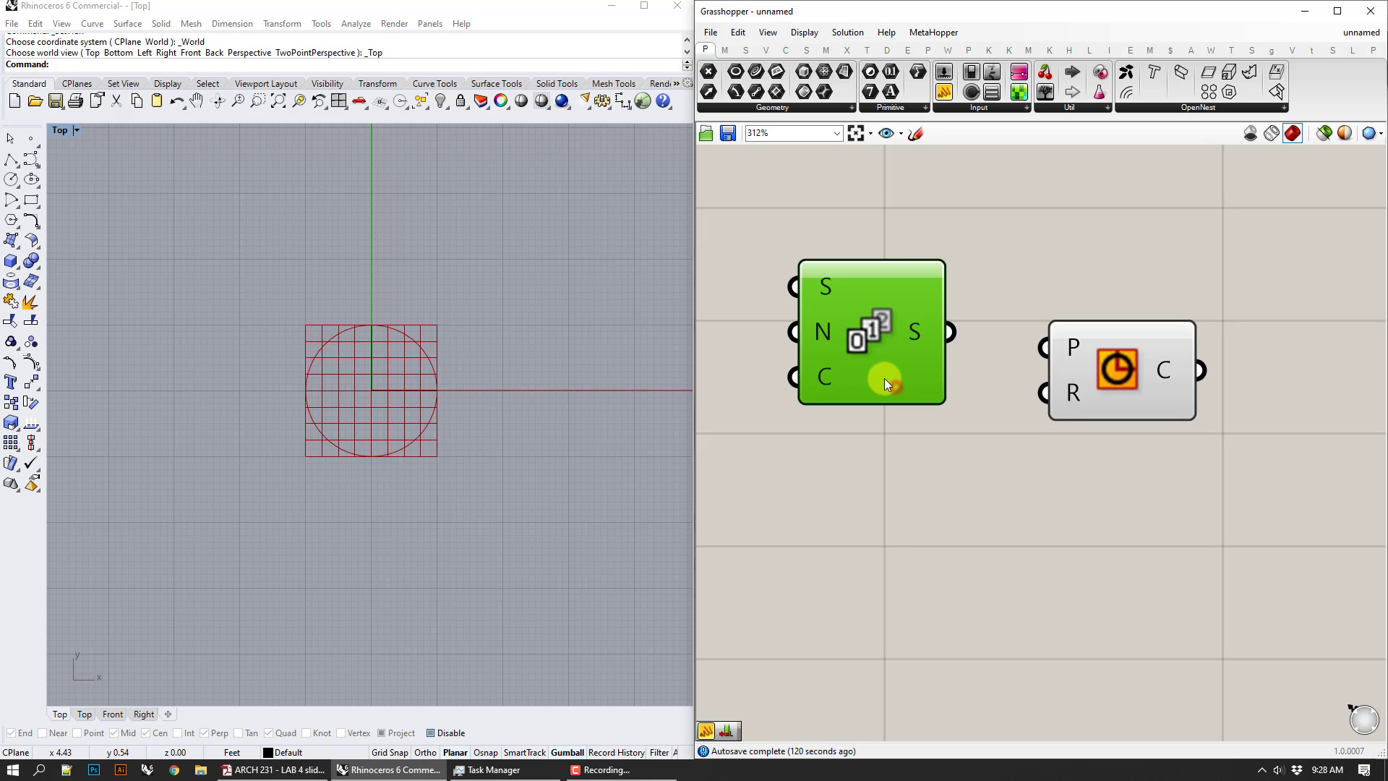
pyautogui.moveTo(950, 339); pyautogui.dragTo(1033, 403)
pyautogui.scroll(-6, 459, 417)
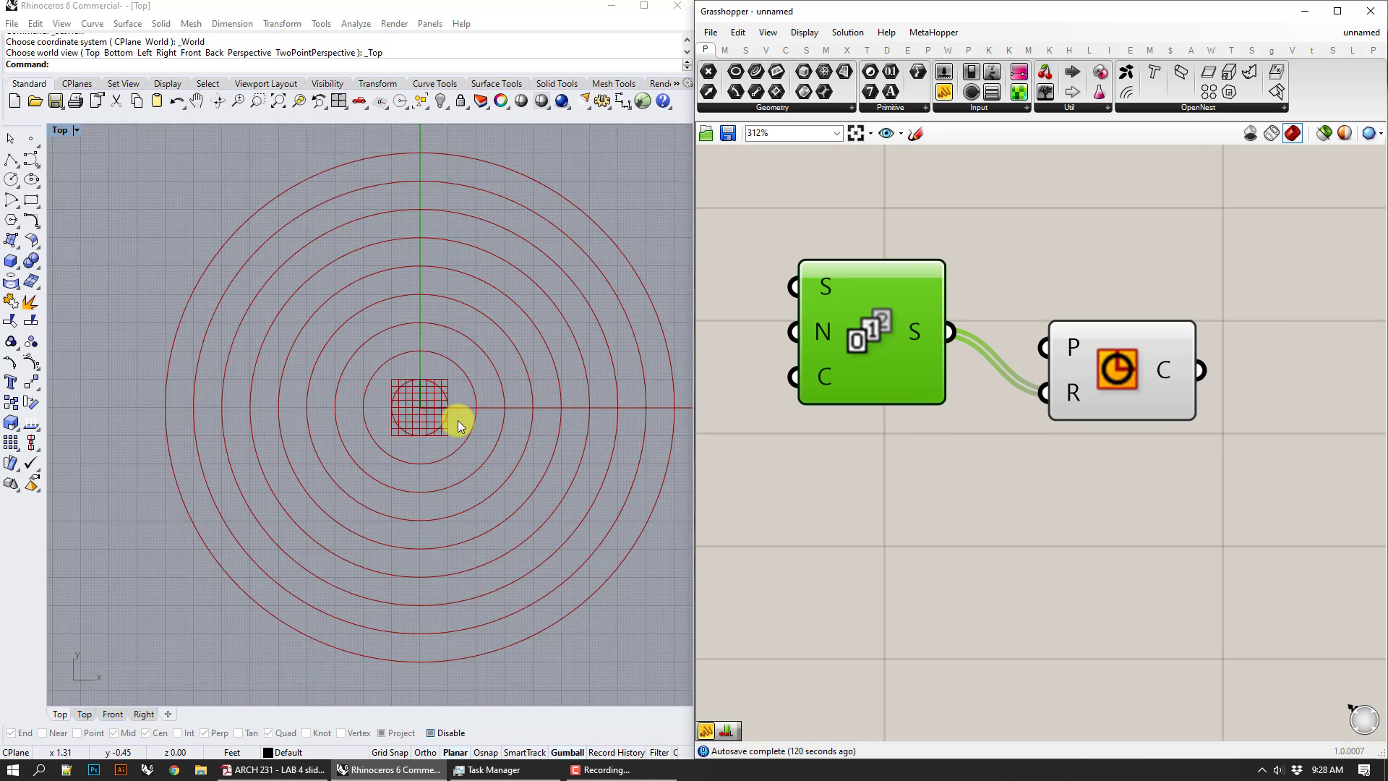
pyautogui.moveTo(1073, 399)
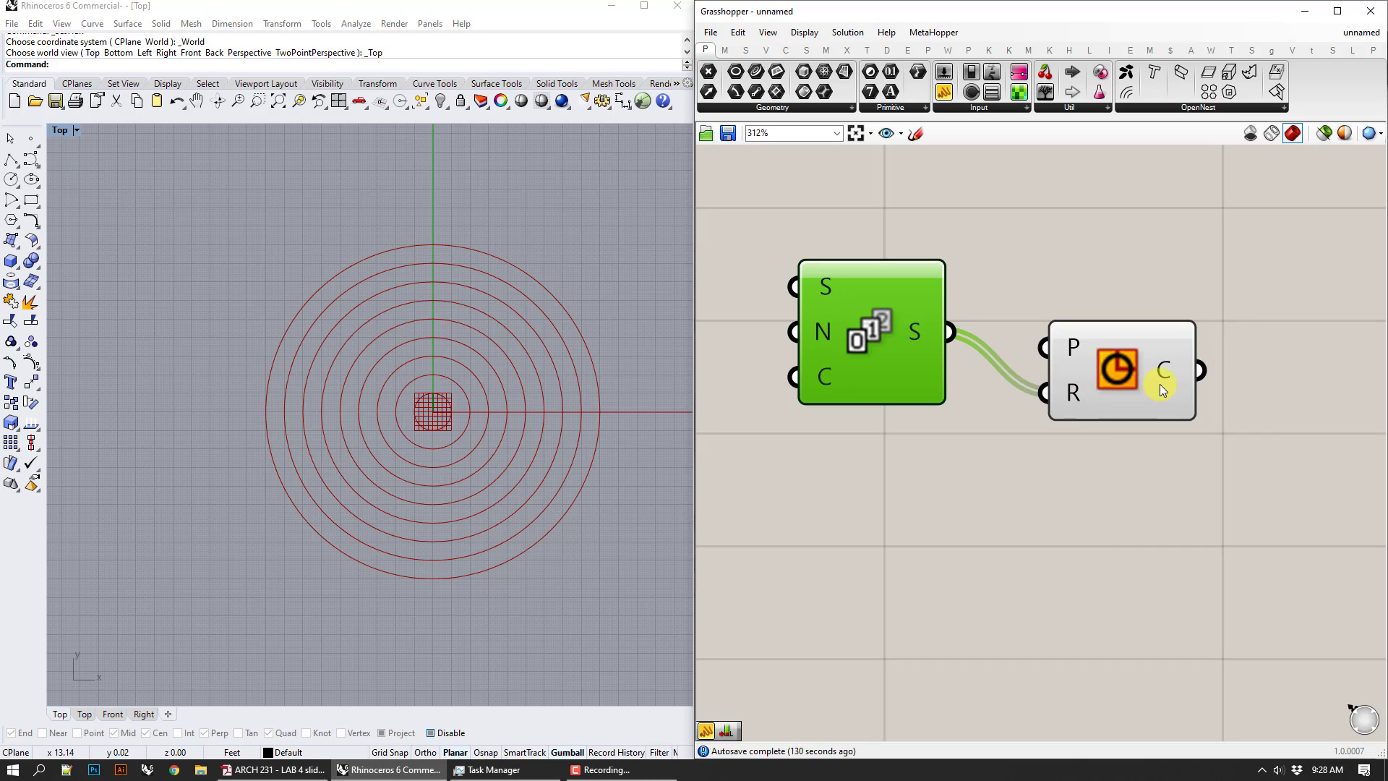
pyautogui.moveTo(1168, 375)
# - Add a Panel beside the Circle component and connect the circle output to it
pyautogui.moveTo(1294, 472); pyautogui.dragTo(1159, 471, button='right')
pyautogui.doubleClick(1178, 463)
pyautogui.write('panel')
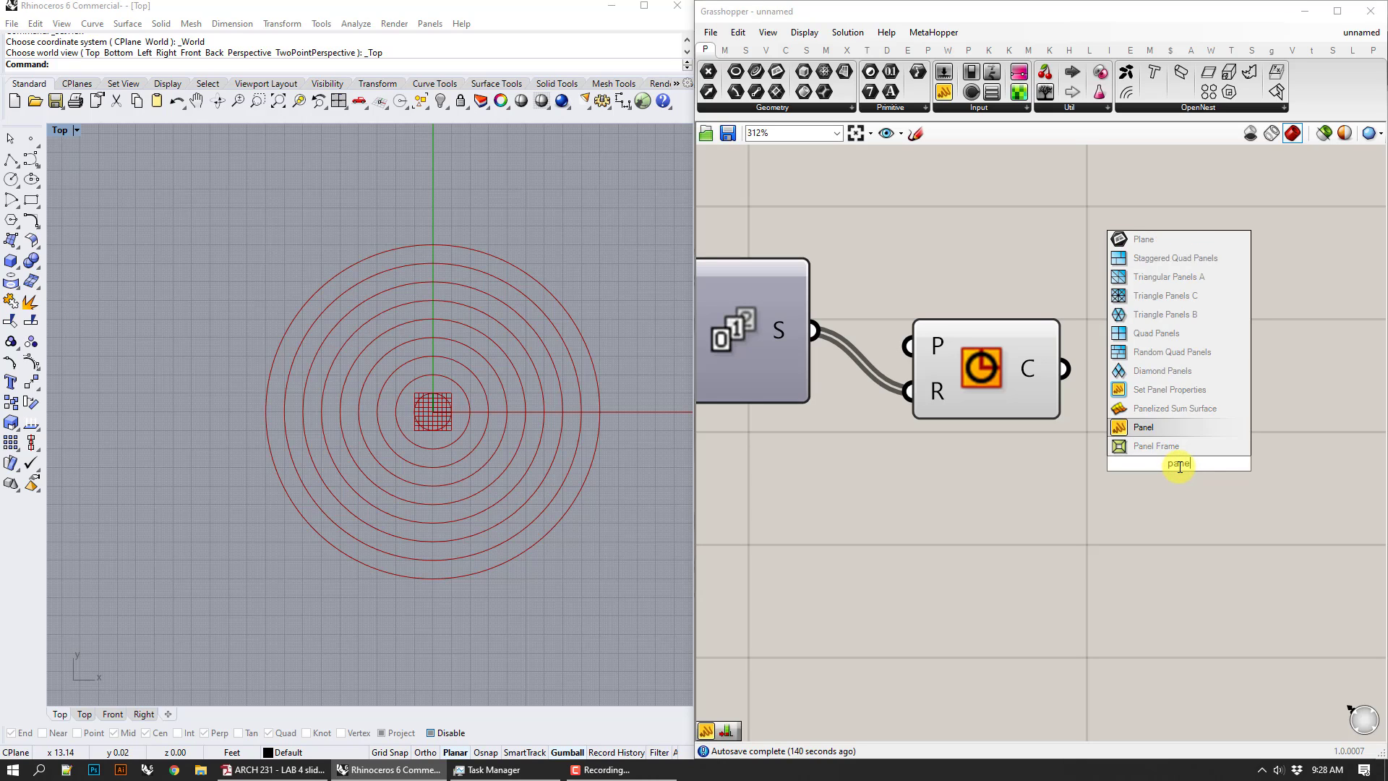
pyautogui.press('Return')
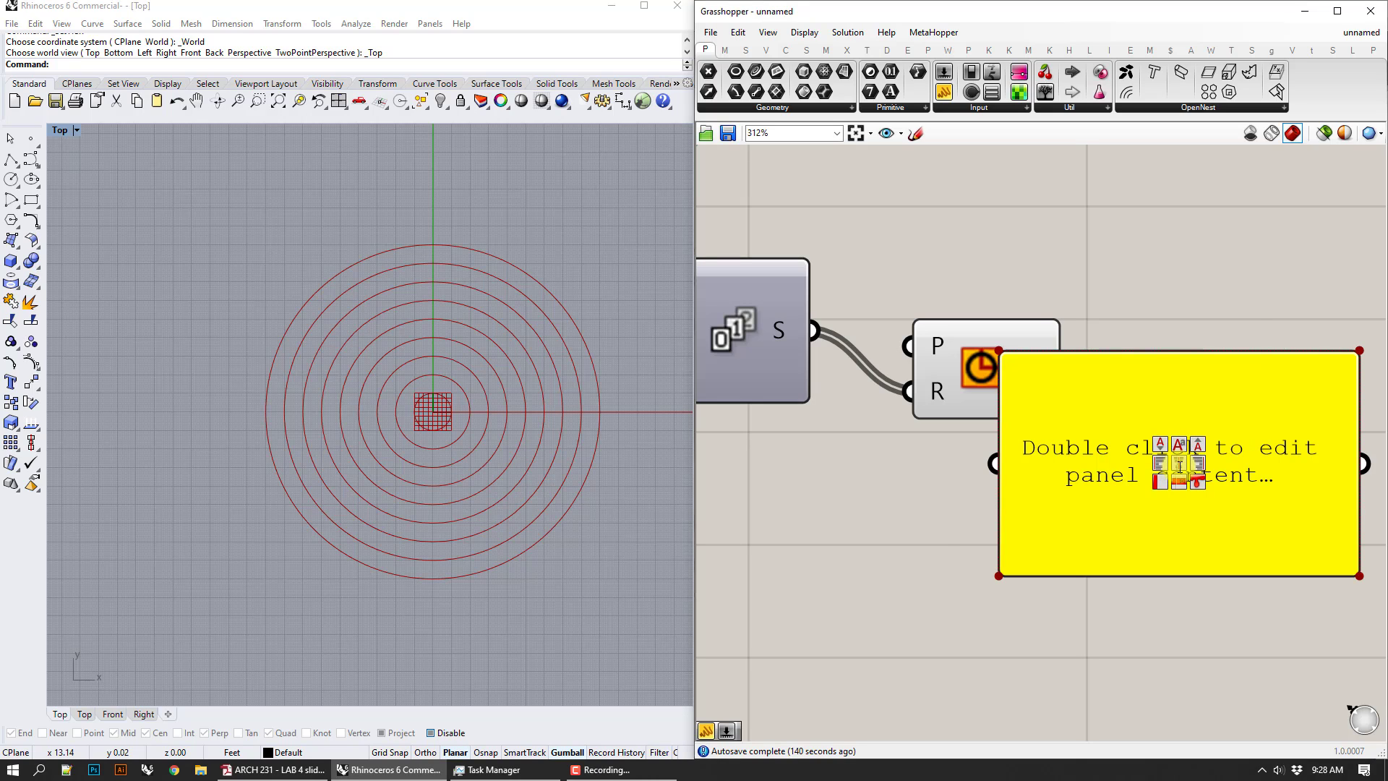
pyautogui.click(1210, 378)
pyautogui.moveTo(1210, 379); pyautogui.dragTo(1237, 363)
pyautogui.scroll(-2, 1242, 254)
pyautogui.click(1243, 250)
pyautogui.moveTo(1231, 239); pyautogui.dragTo(1086, 244, button='right')
pyautogui.moveTo(1073, 395); pyautogui.dragTo(1163, 369)
pyautogui.moveTo(979, 351); pyautogui.dragTo(1045, 360)
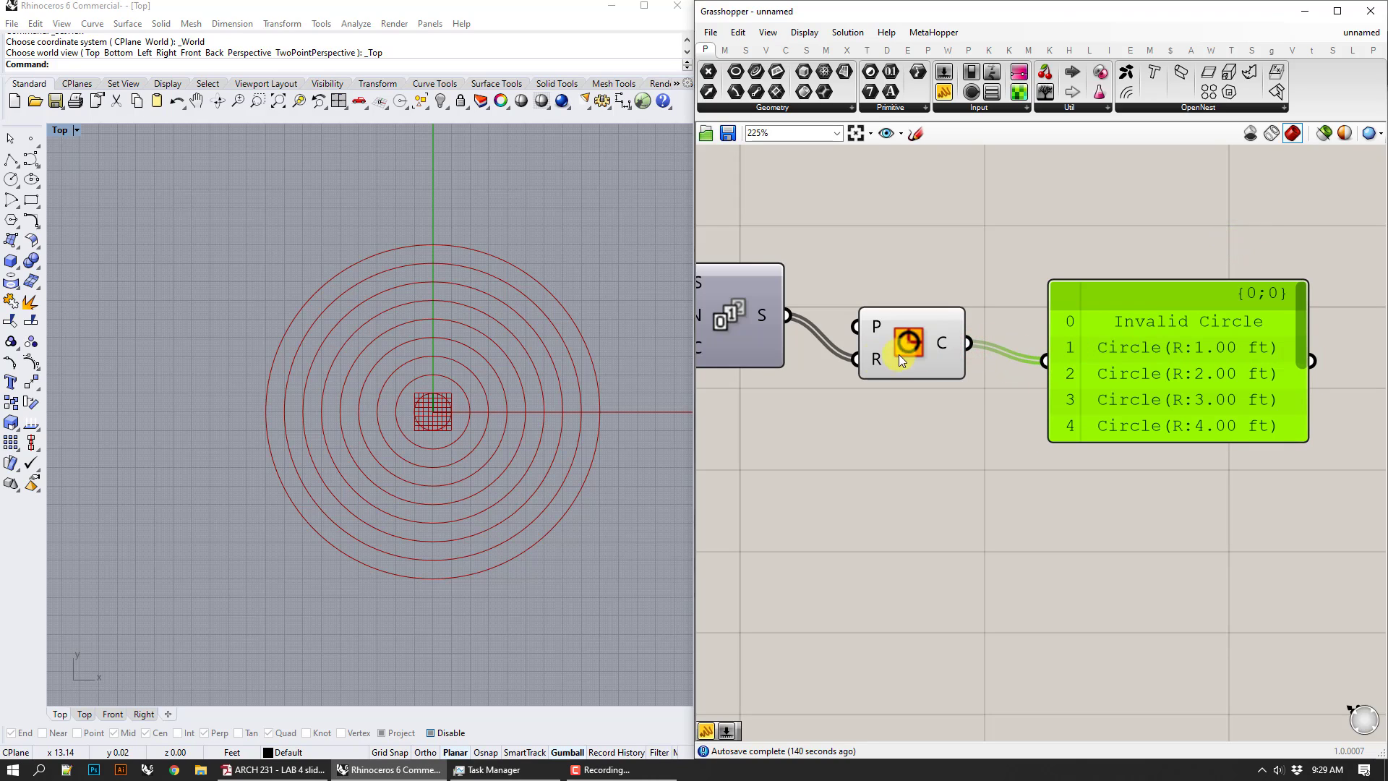
# - Set the Series component's start number to 1 and review the circle list in the panel
pyautogui.moveTo(876, 357)
pyautogui.moveTo(907, 431); pyautogui.dragTo(914, 401, button='right')
pyautogui.scroll(-1, 943, 396)
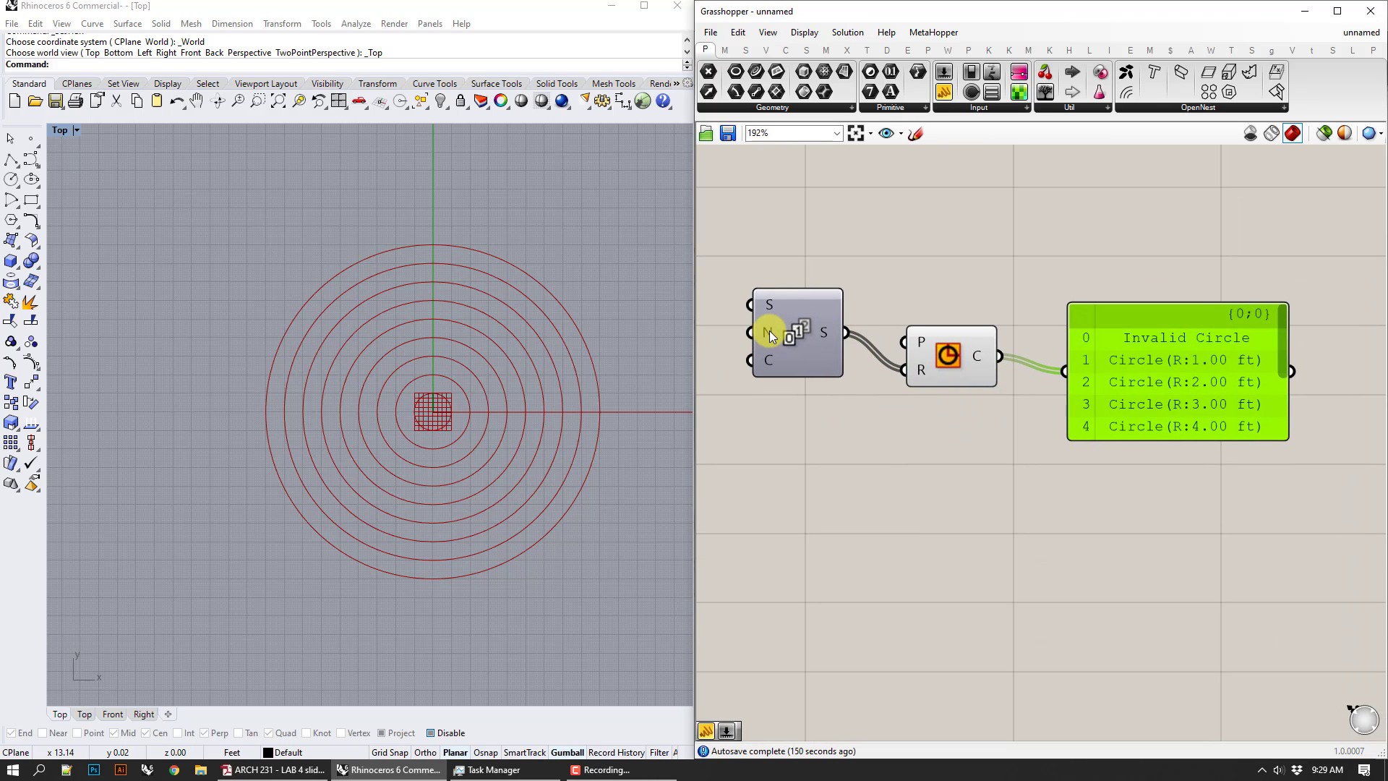
pyautogui.moveTo(771, 334)
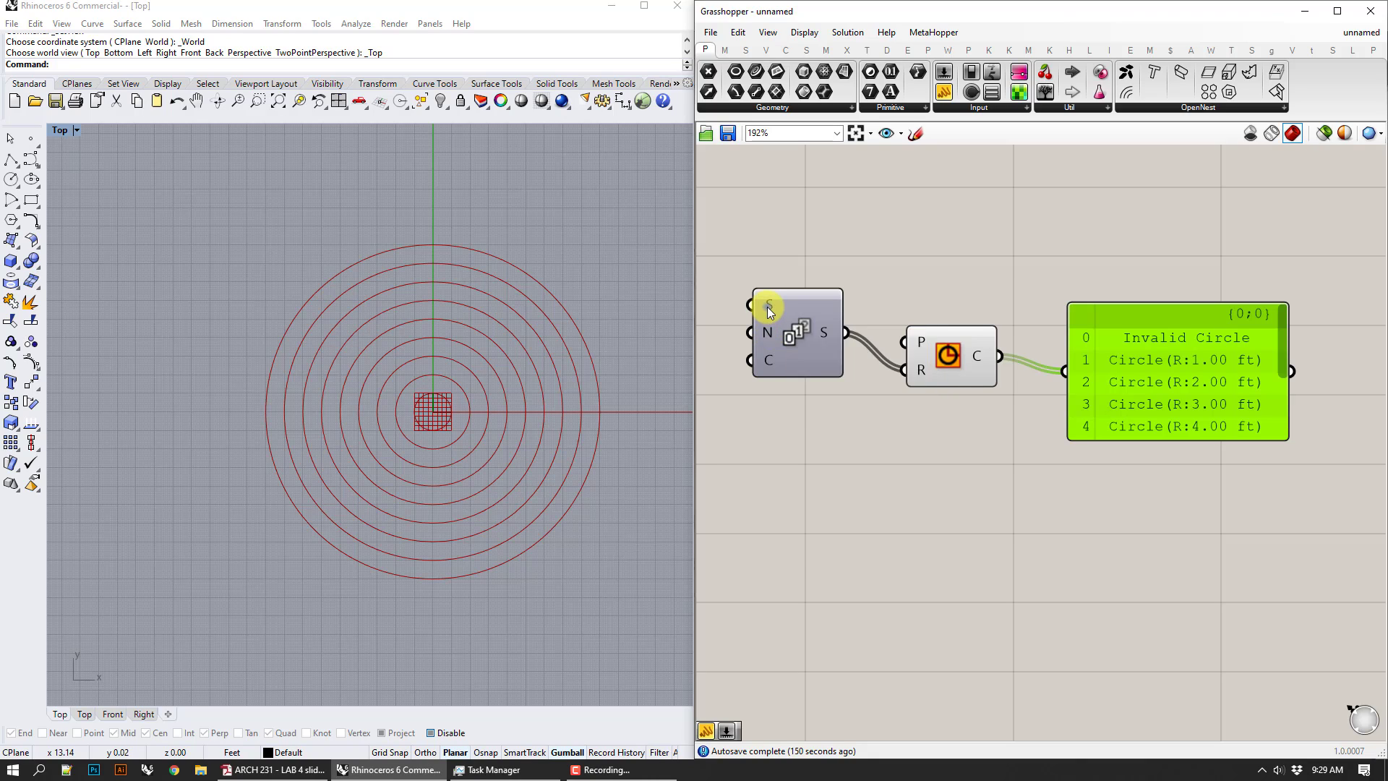
pyautogui.rightClick(770, 311)
pyautogui.click(848, 449)
pyautogui.write('1')
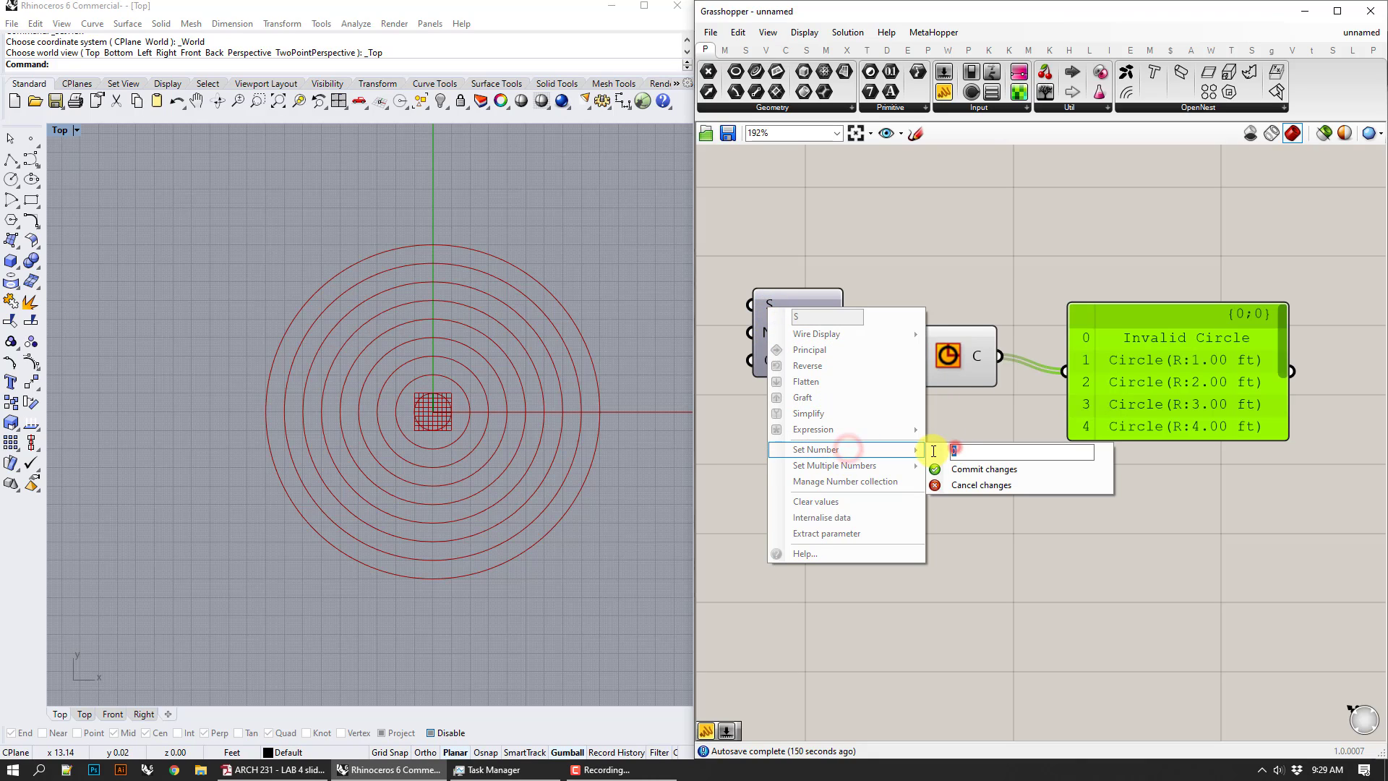
pyautogui.click(1060, 470)
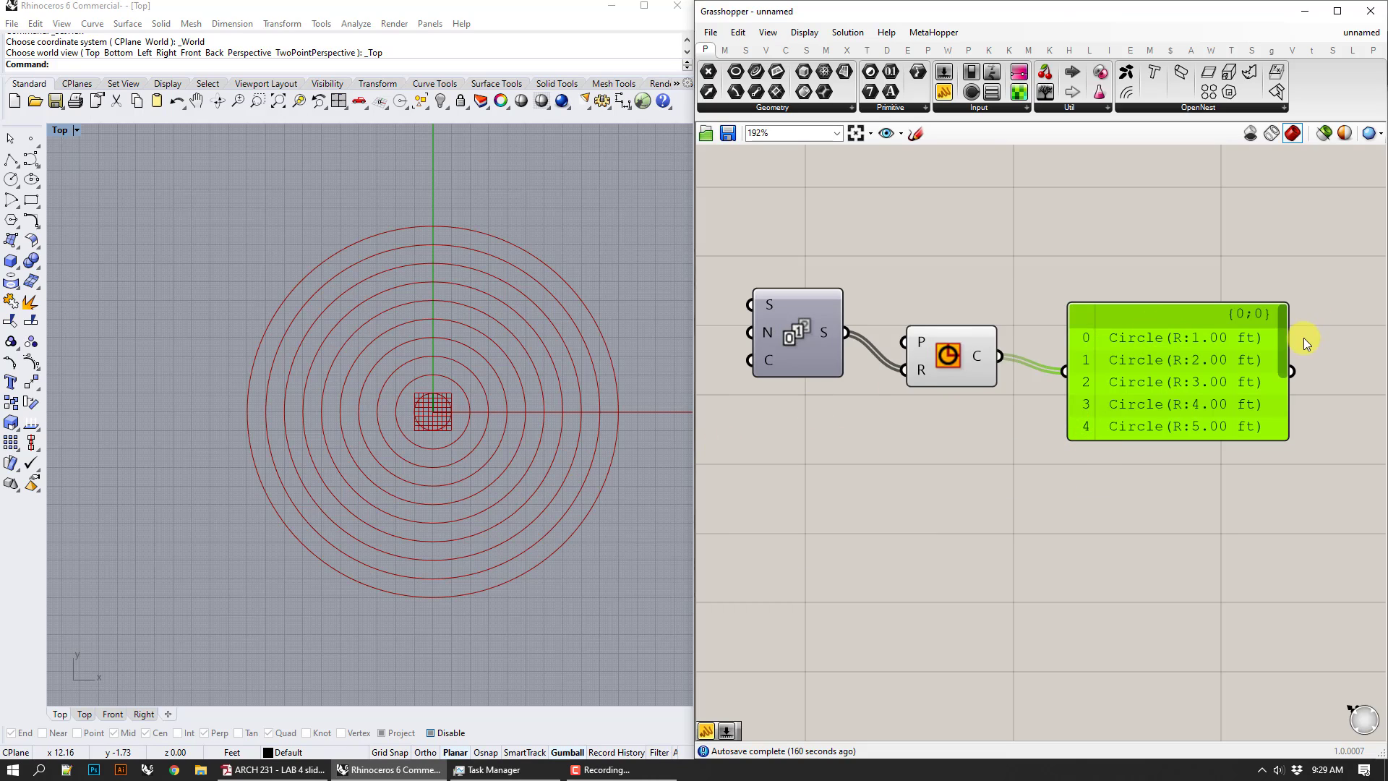
pyautogui.scroll(-1, 1279, 347)
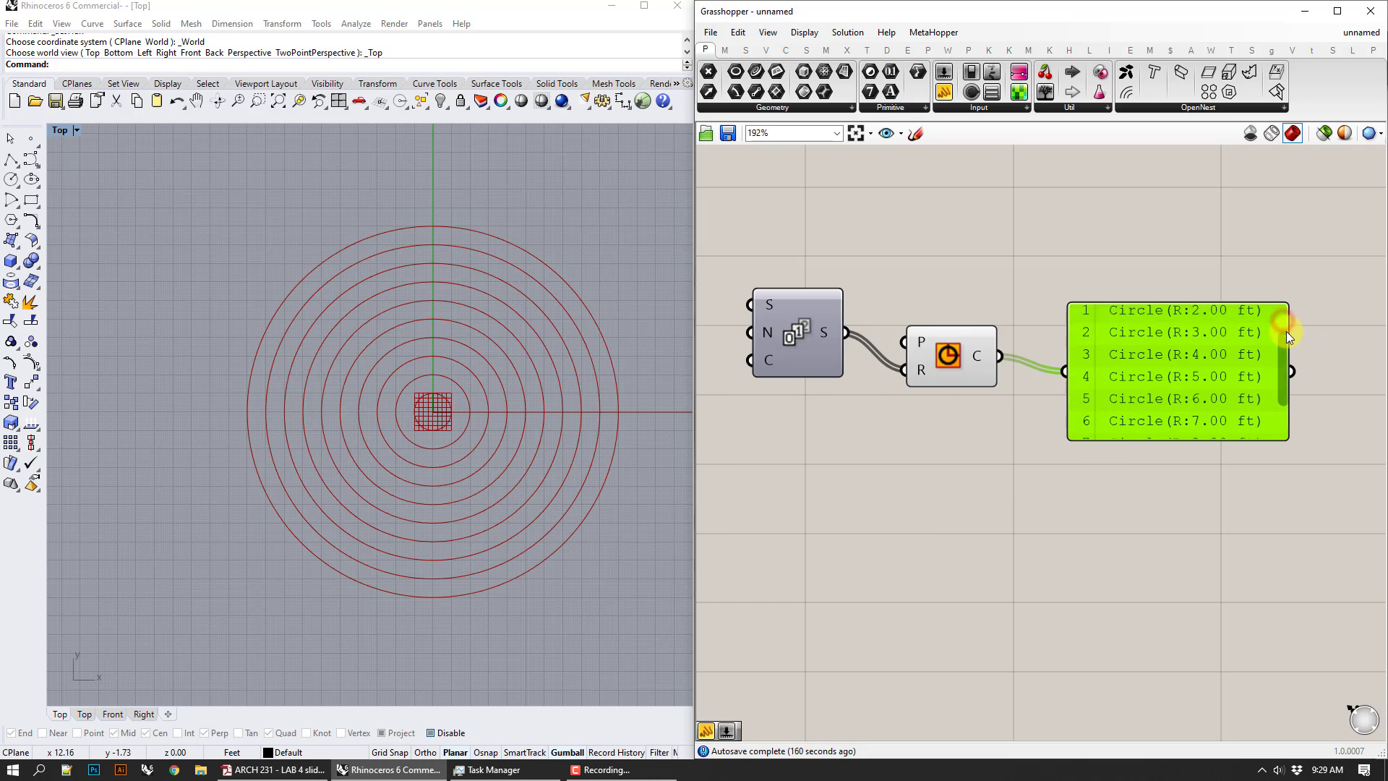
pyautogui.click(1052, 510)
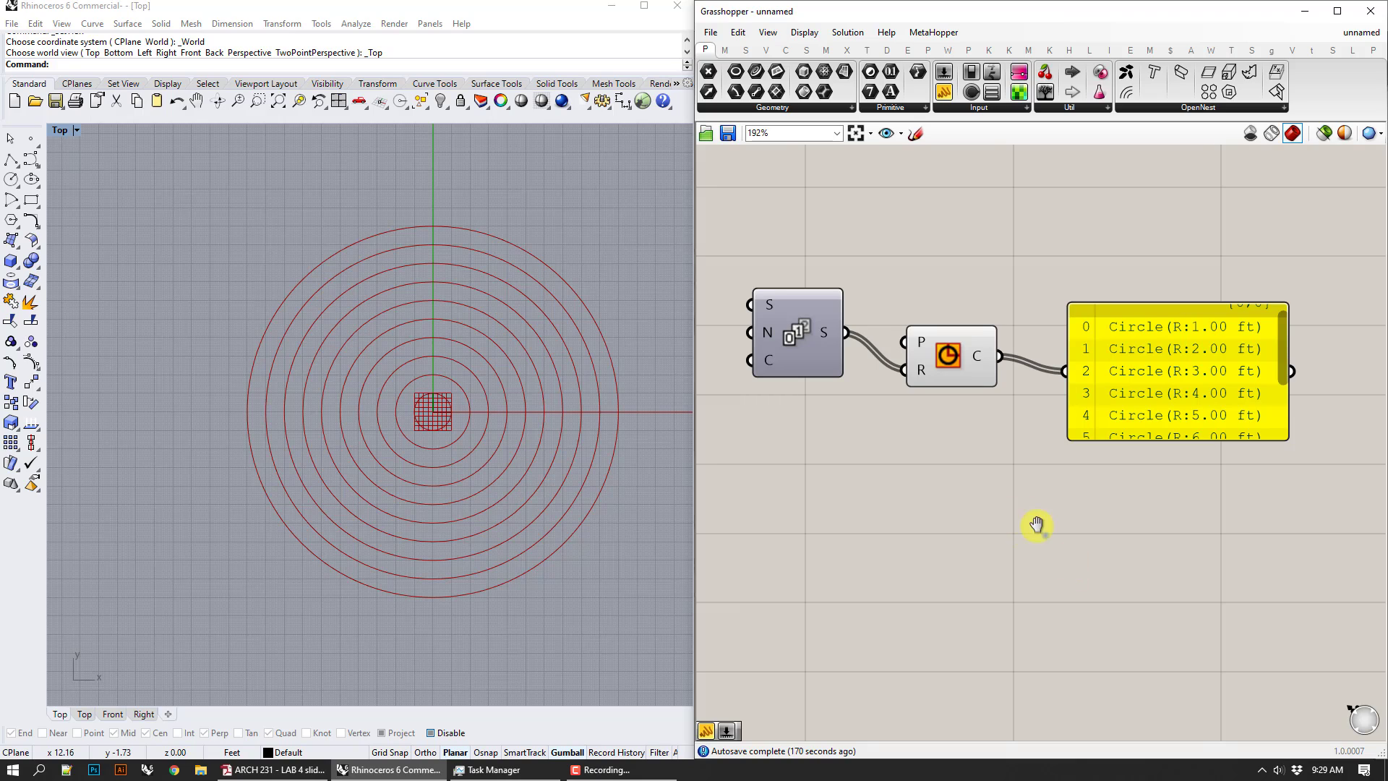
# - Add a Move component below the panel and wire the Circle output into its geometry input
pyautogui.moveTo(1055, 560); pyautogui.dragTo(1028, 526, button='right')
pyautogui.moveTo(1116, 524); pyautogui.dragTo(1086, 462, button='right')
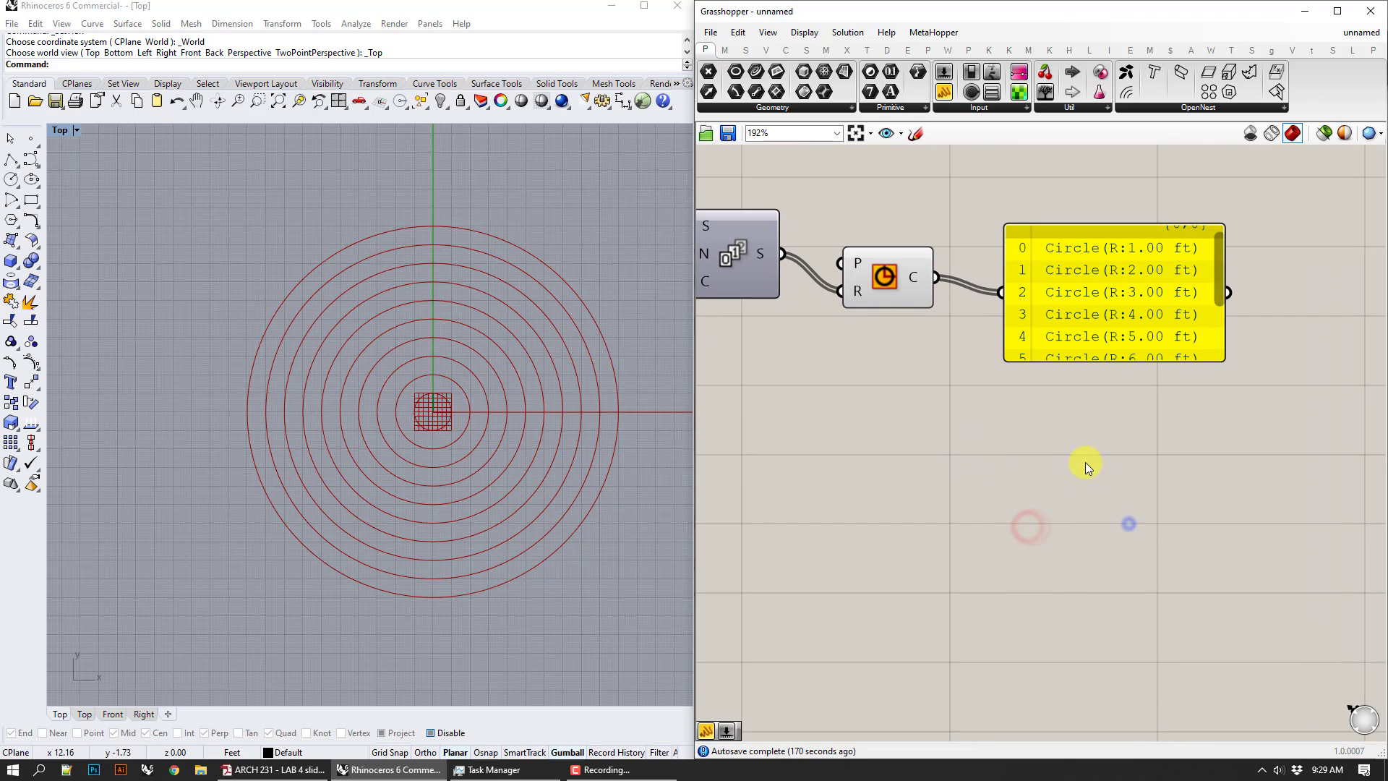
pyautogui.doubleClick(1104, 498)
pyautogui.write('move')
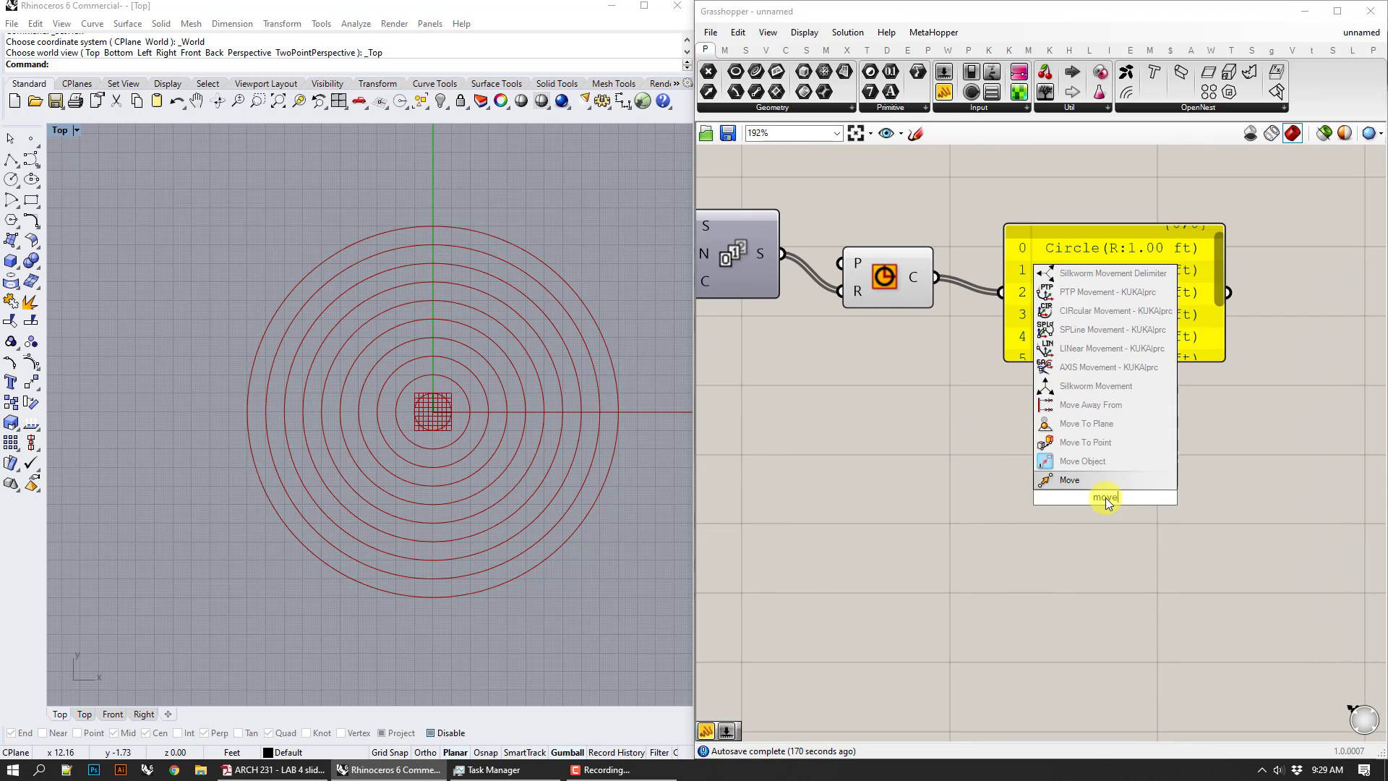
pyautogui.click(1113, 482)
pyautogui.moveTo(1116, 497); pyautogui.dragTo(1117, 509)
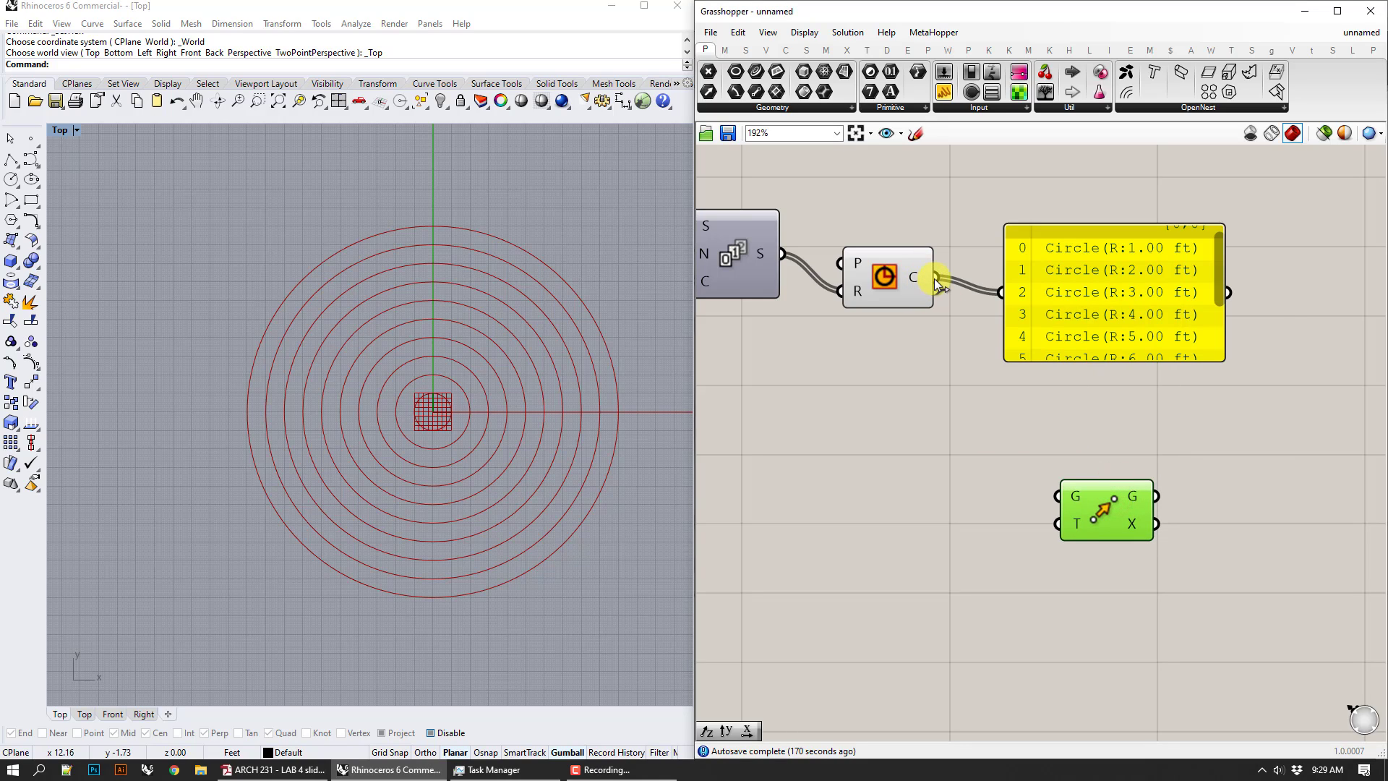
pyautogui.moveTo(962, 325); pyautogui.dragTo(1059, 496)
# - Add a Unit X component beside the Move component and wire its vector output into Move's motion input
pyautogui.moveTo(983, 575); pyautogui.dragTo(990, 515, button='right')
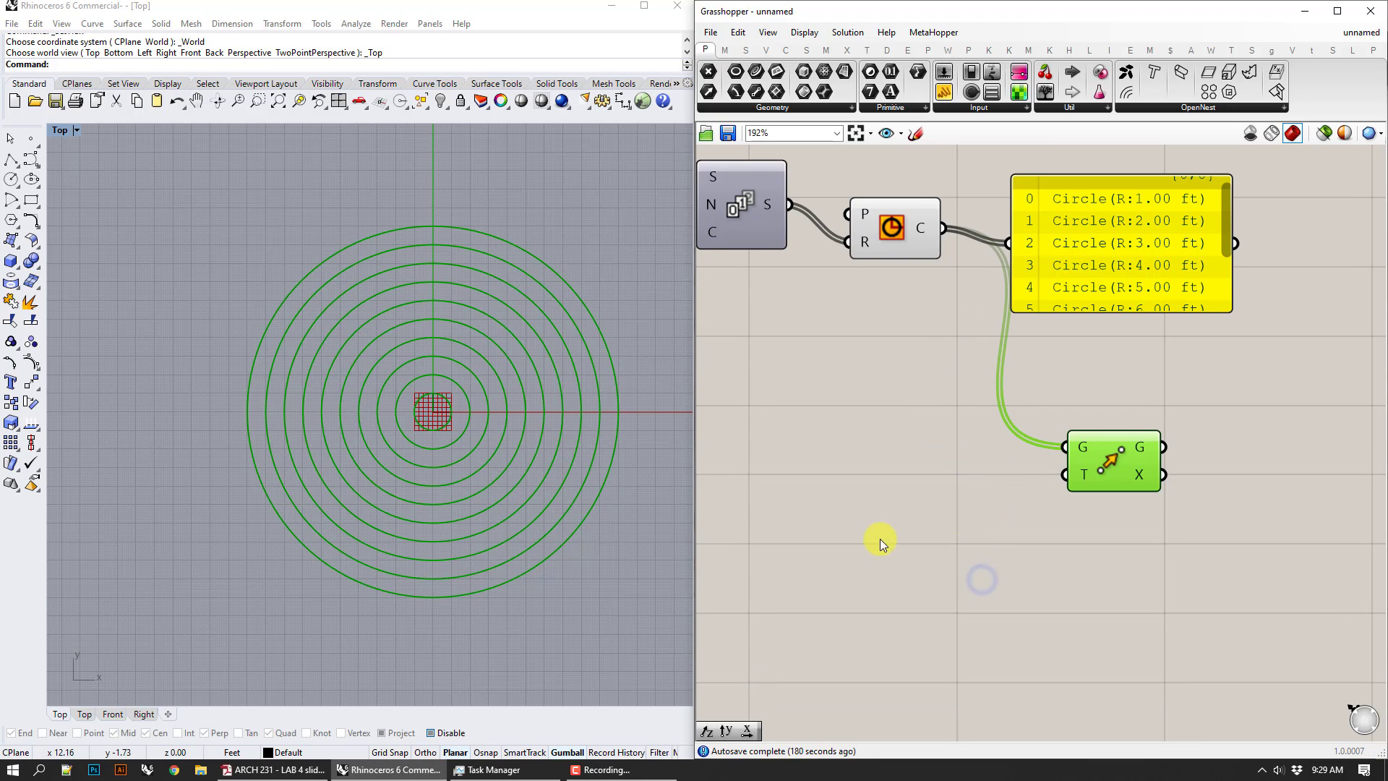
pyautogui.doubleClick(913, 534)
pyautogui.write('x')
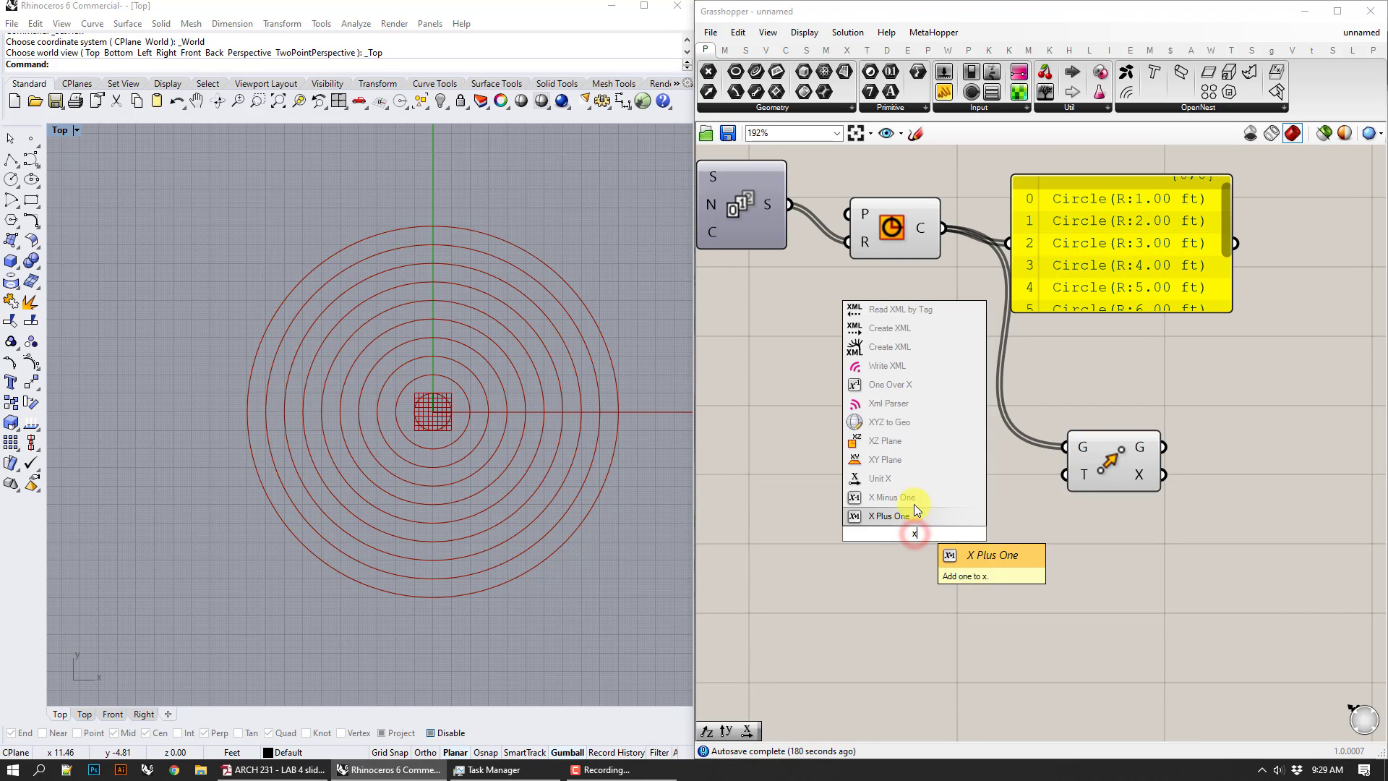
pyautogui.click(905, 485)
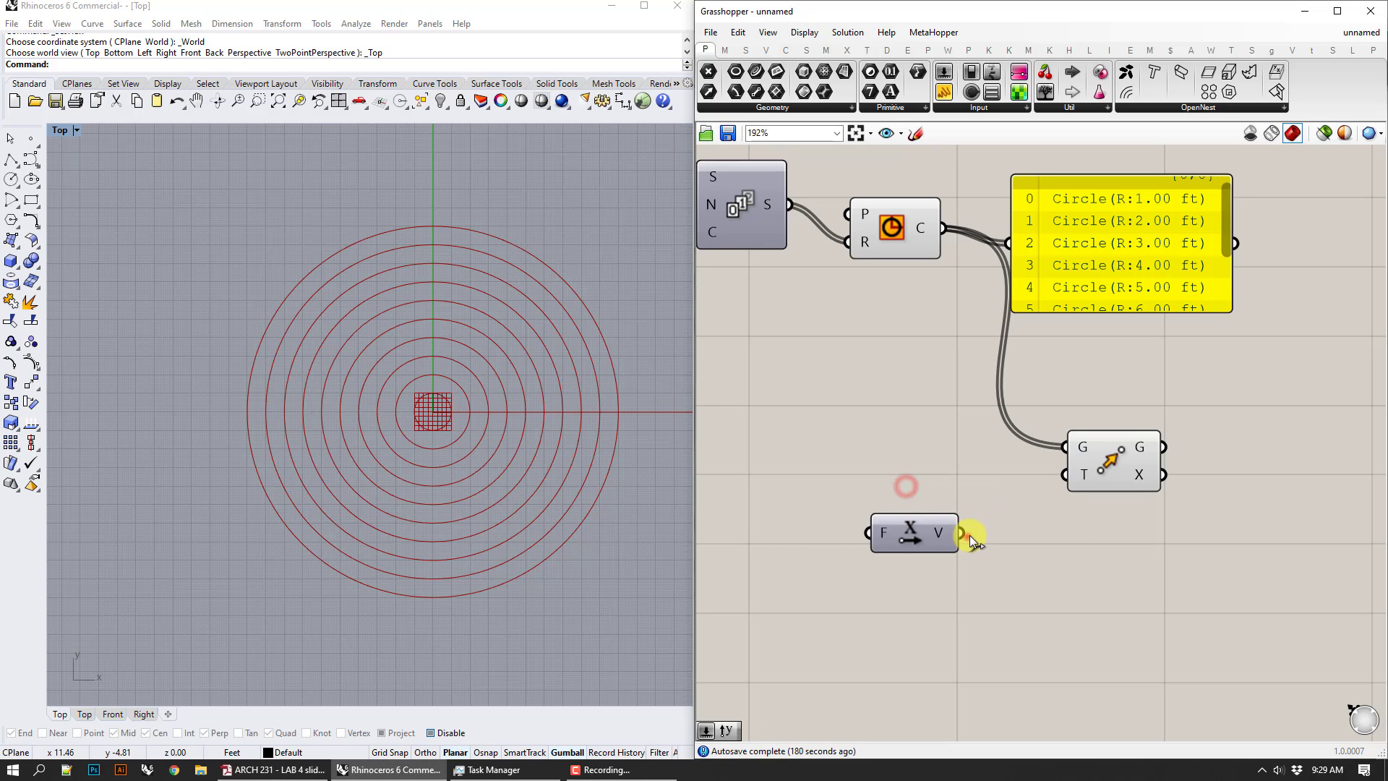
pyautogui.moveTo(967, 535); pyautogui.dragTo(1059, 476)
# - Add a number slider with value 100 and wire it into the Unit X component's factor input
pyautogui.moveTo(851, 465); pyautogui.dragTo(1001, 441, button='right')
pyautogui.doubleClick(913, 449)
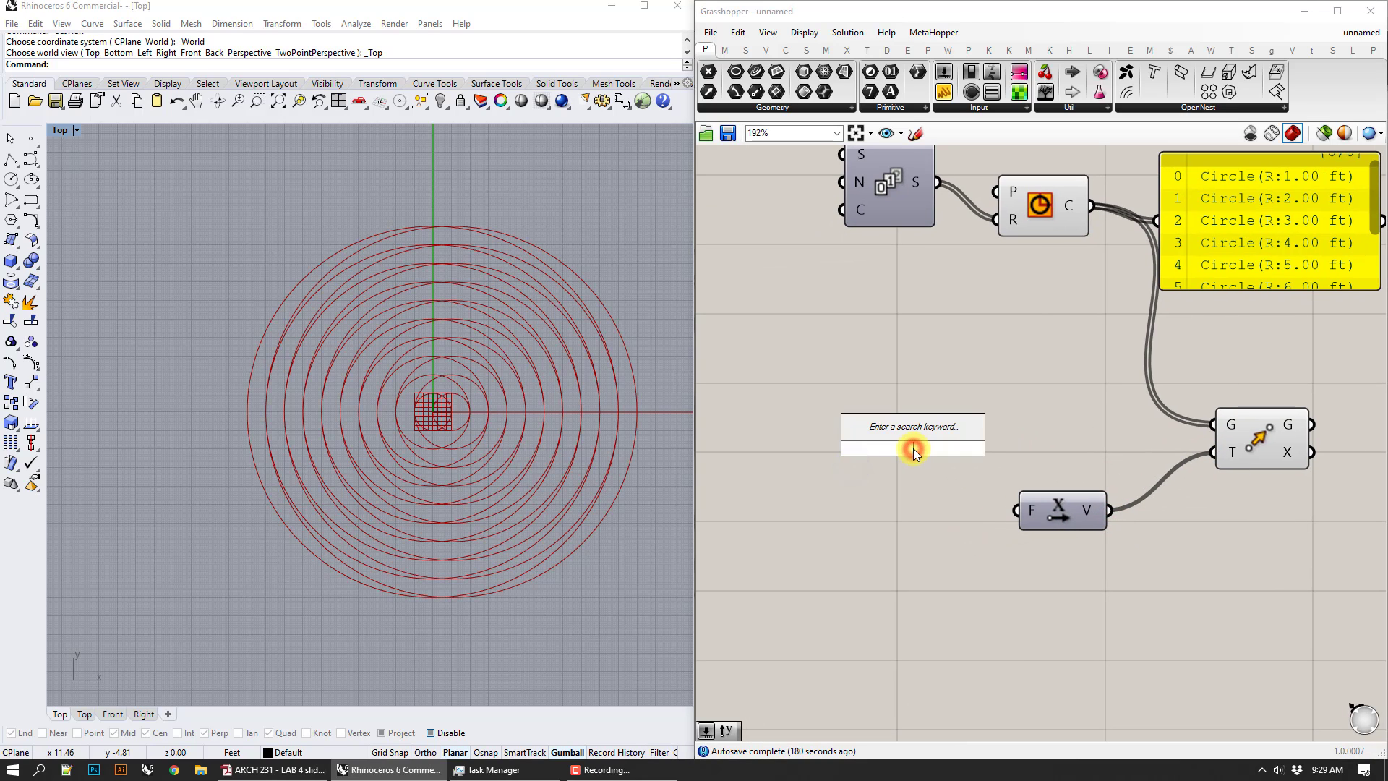
pyautogui.write('100')
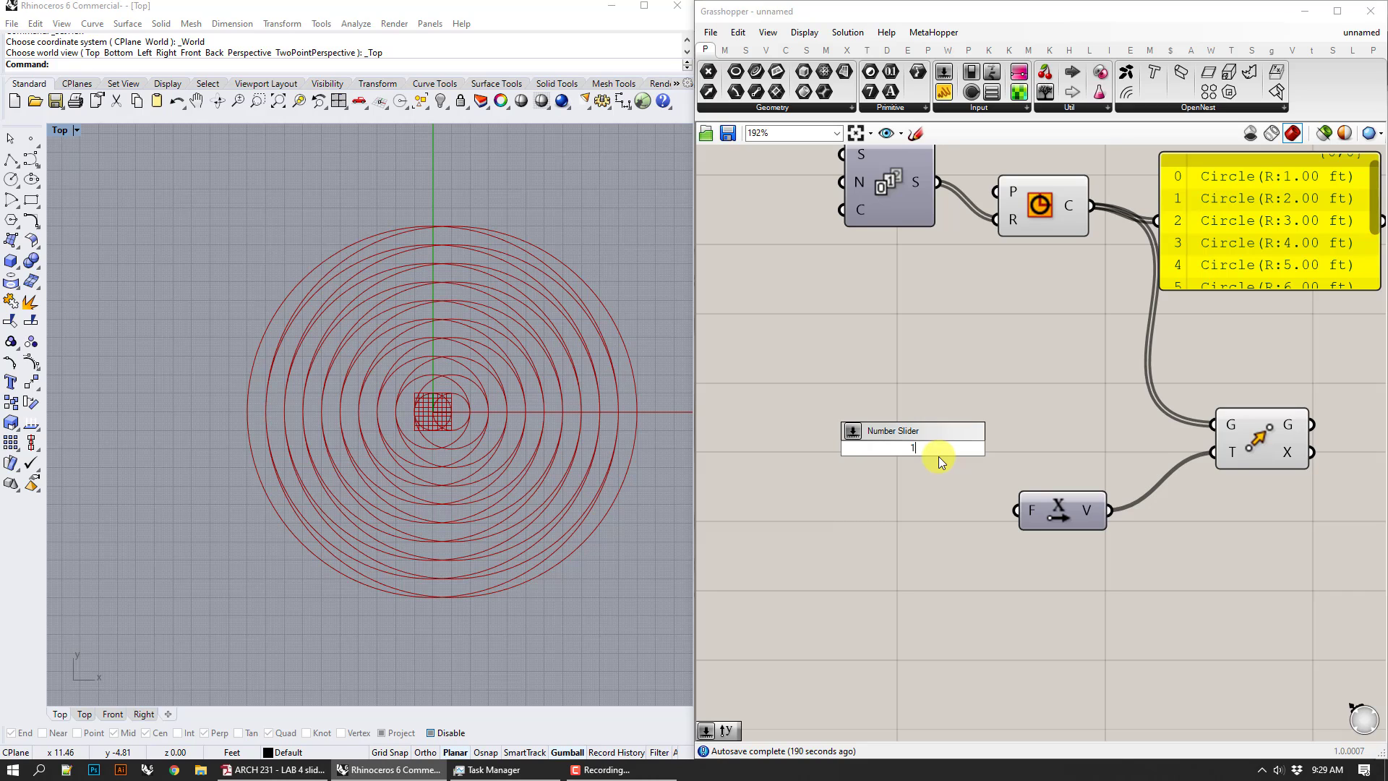
pyautogui.press('Return')
pyautogui.moveTo(938, 456); pyautogui.dragTo(810, 586)
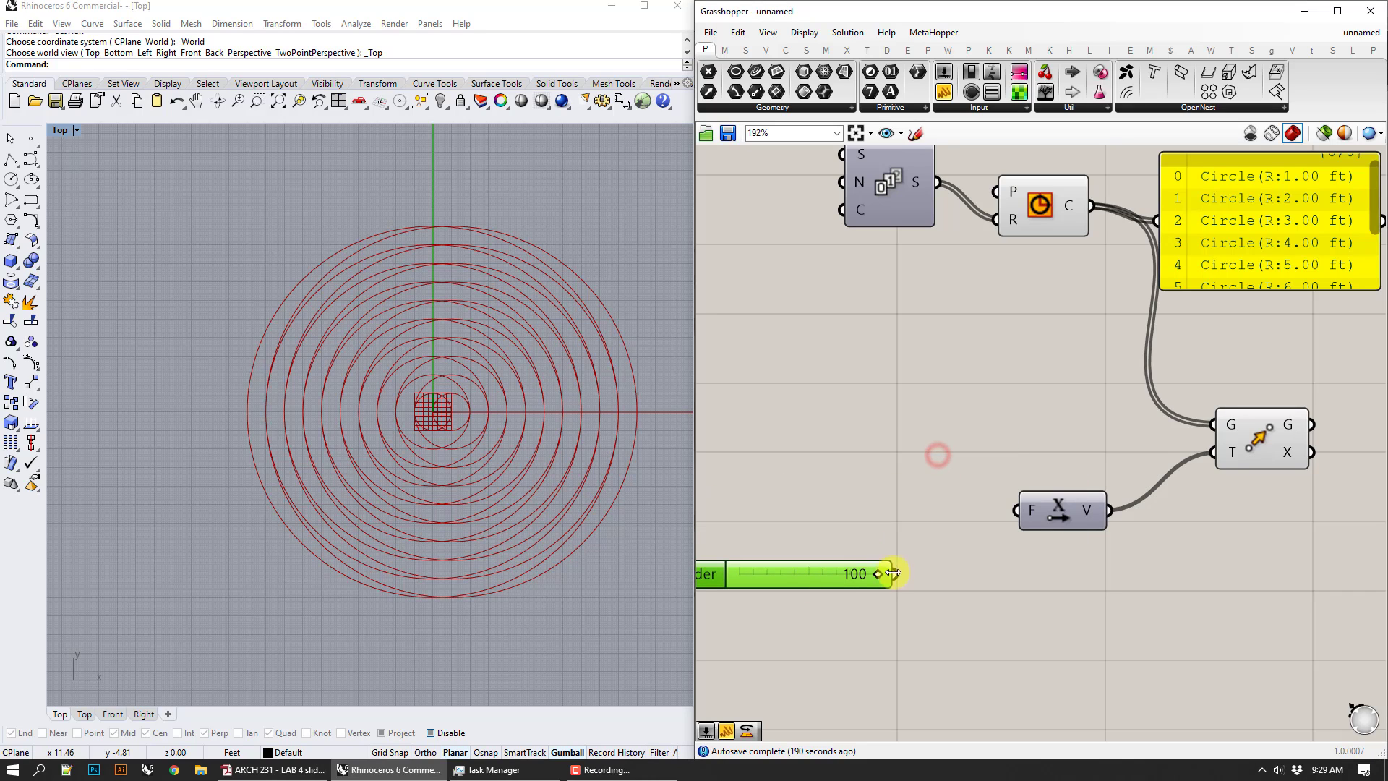
pyautogui.moveTo(896, 576); pyautogui.dragTo(1017, 510)
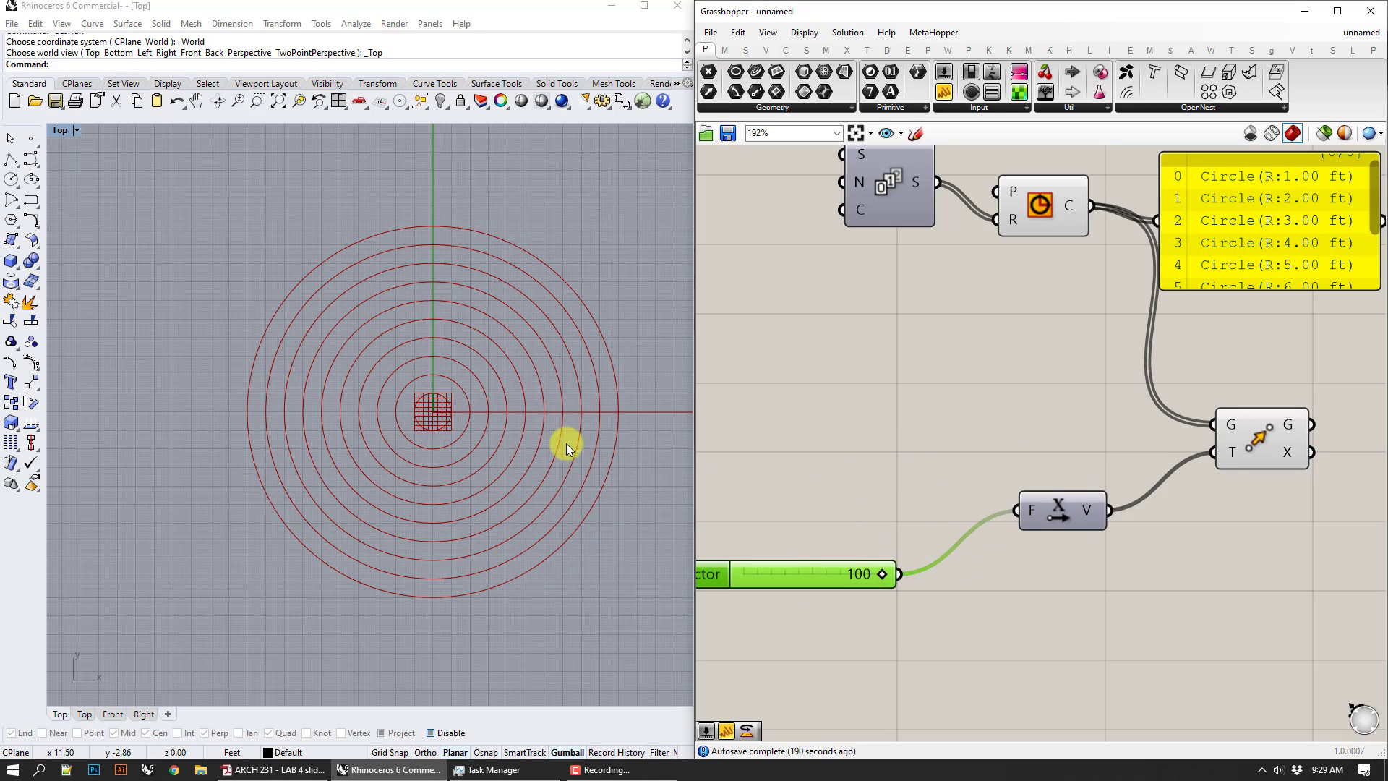
# - Lower the factor slider to 9 so the moved circles overlap the original ones
pyautogui.moveTo(550, 437); pyautogui.dragTo(446, 439, button='right')
pyautogui.scroll(-2, 420, 461)
pyautogui.moveTo(883, 573); pyautogui.dragTo(756, 588)
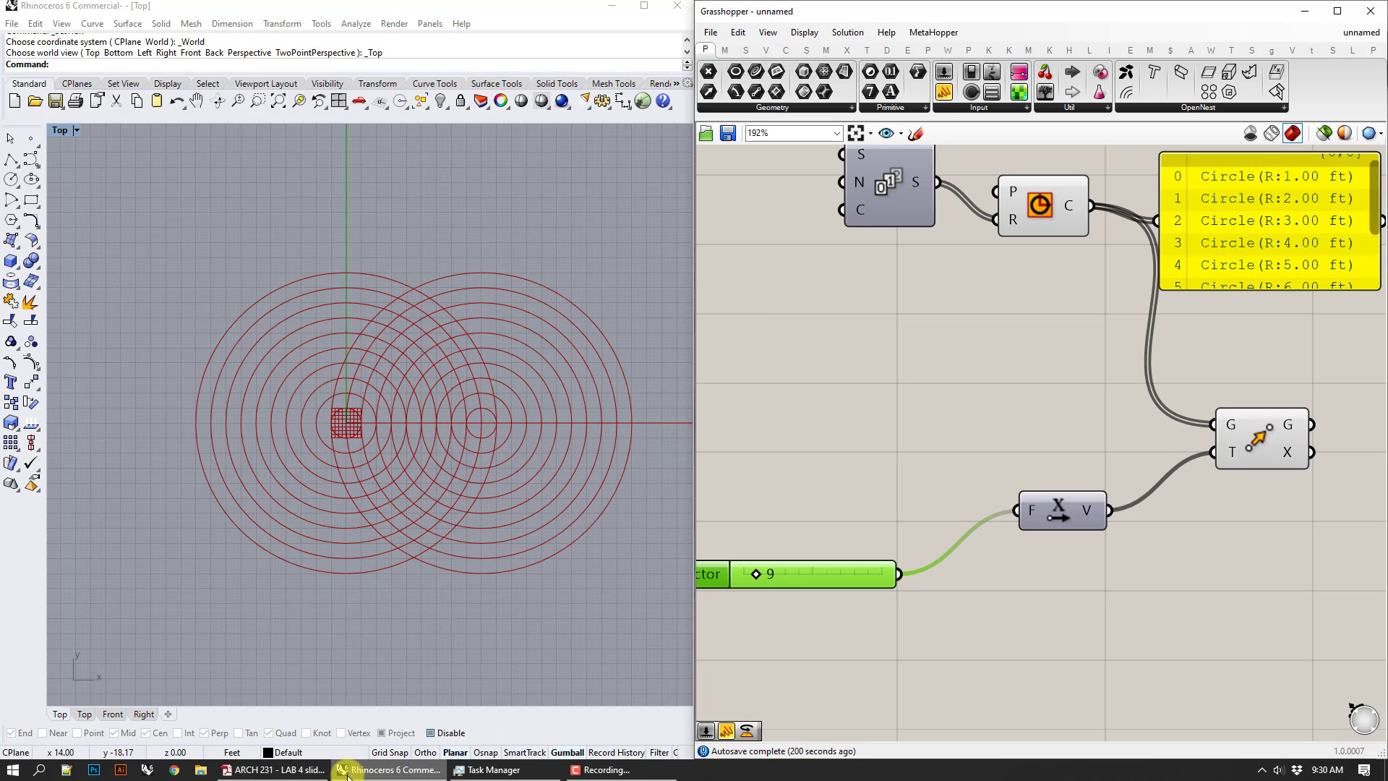
# - Compare the circles with the reference pattern in the LAB 4 slides PDF in Acrobat, and review the Grasshopper components producing them
pyautogui.click(290, 772)
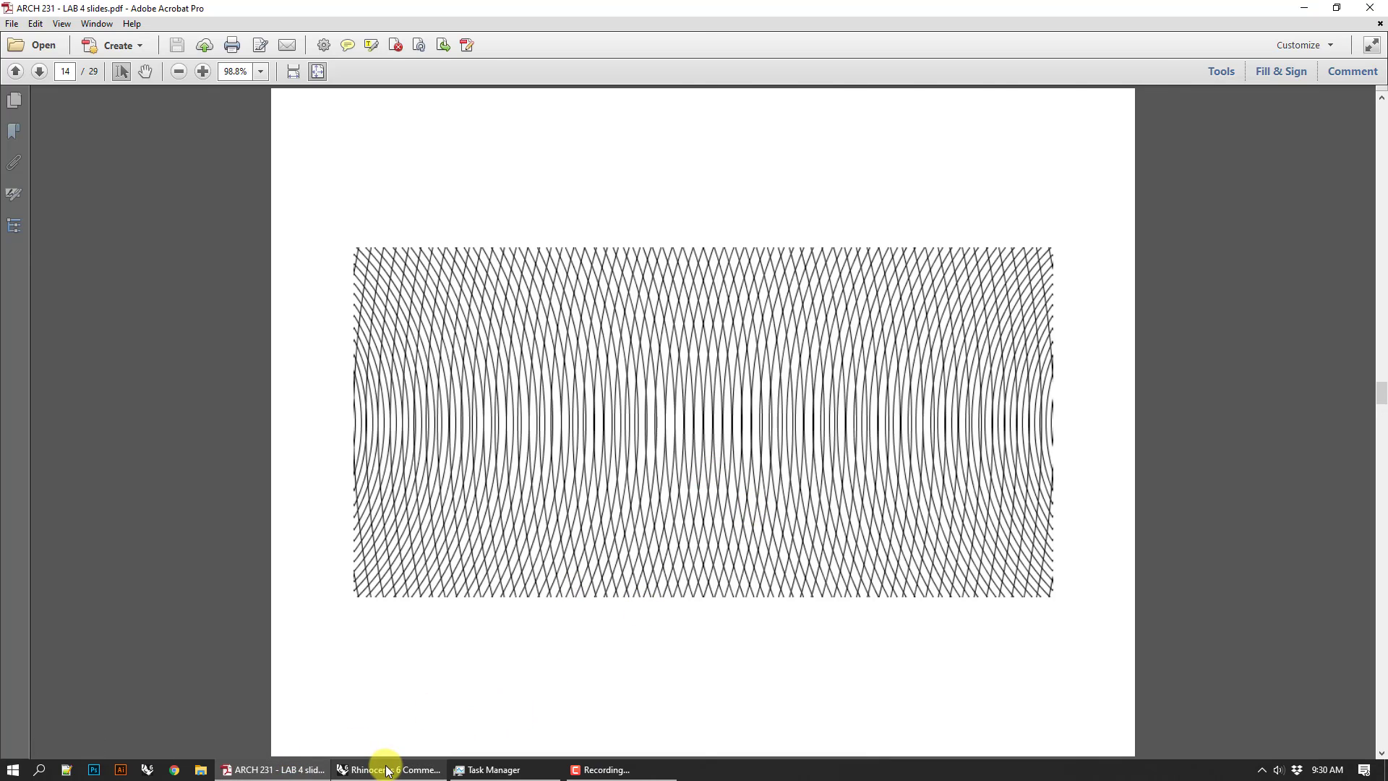
pyautogui.click(385, 770)
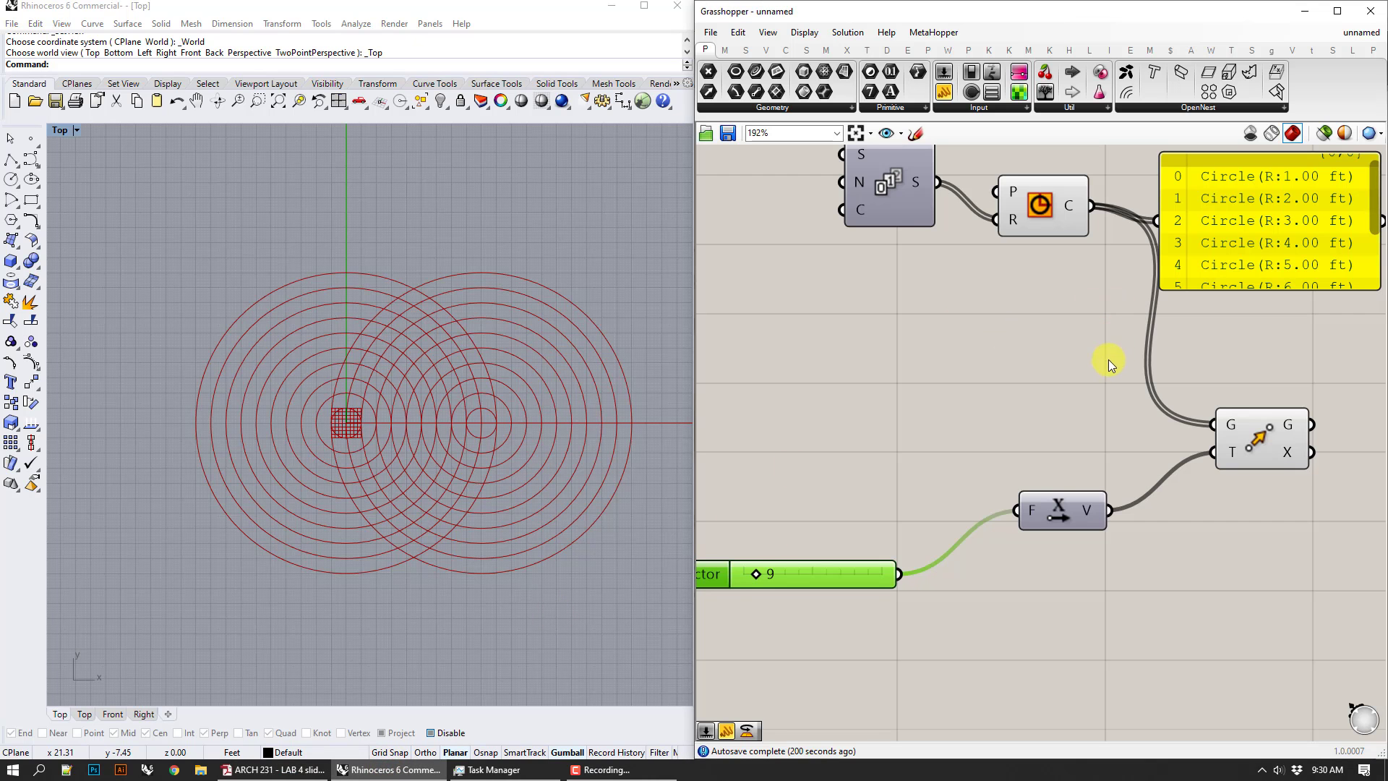
pyautogui.moveTo(1102, 379); pyautogui.dragTo(1096, 442, button='right')
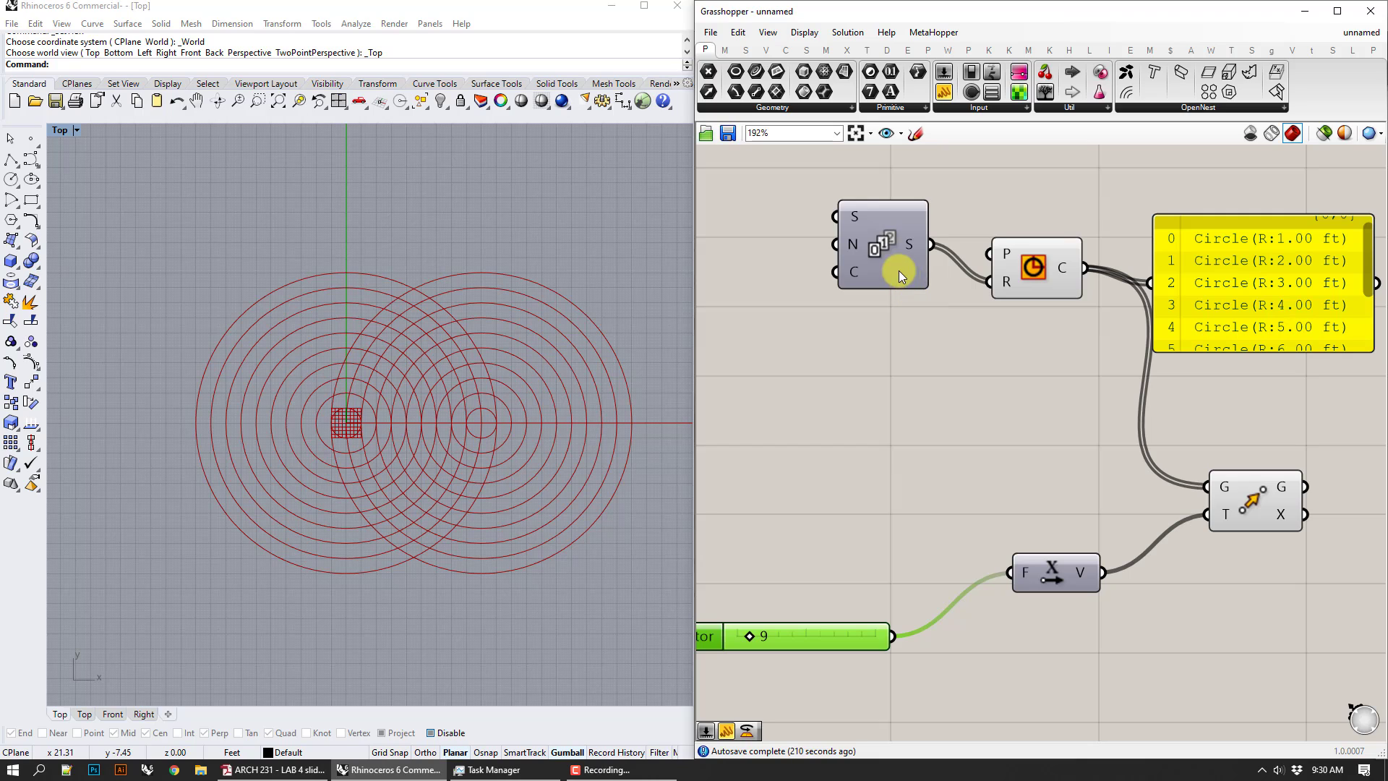
pyautogui.click(899, 273)
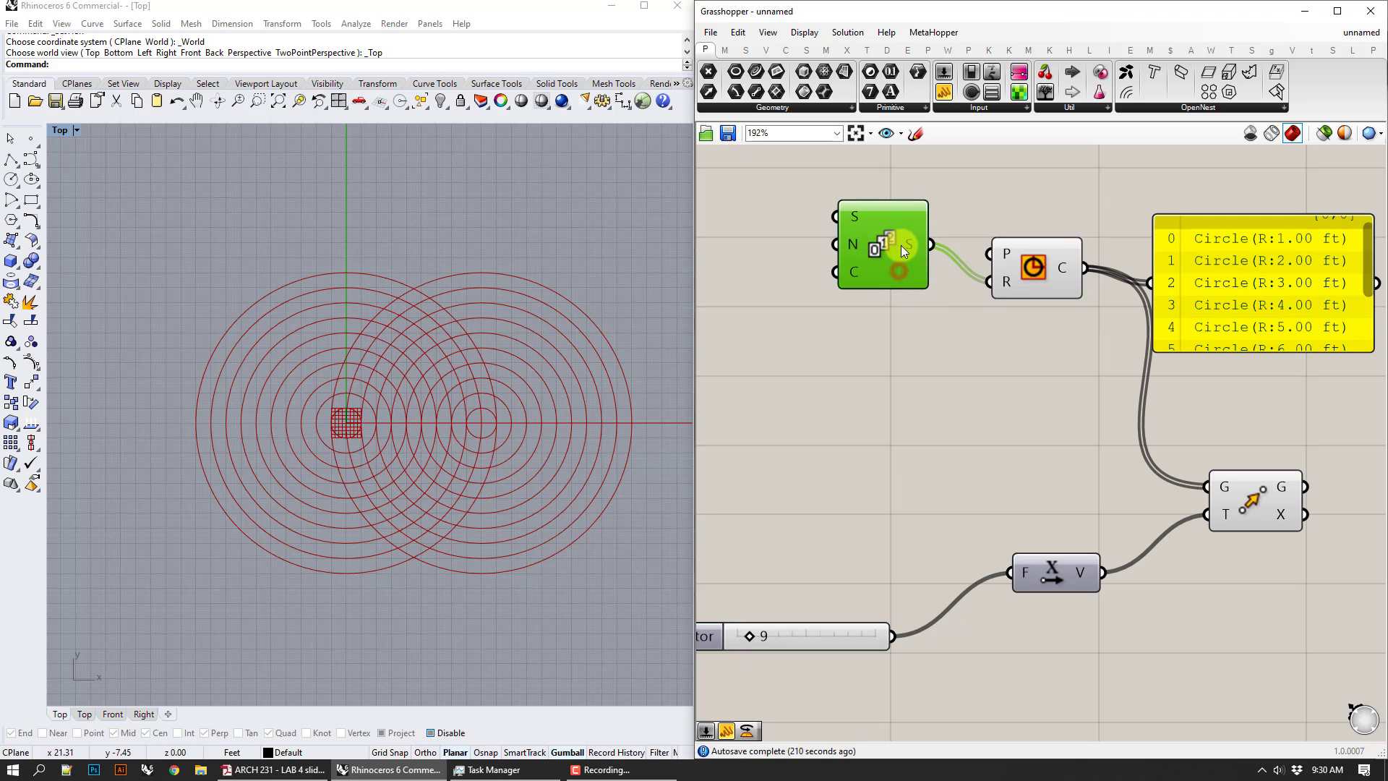
pyautogui.click(1040, 245)
pyautogui.moveTo(1108, 448); pyautogui.dragTo(1164, 470, button='right')
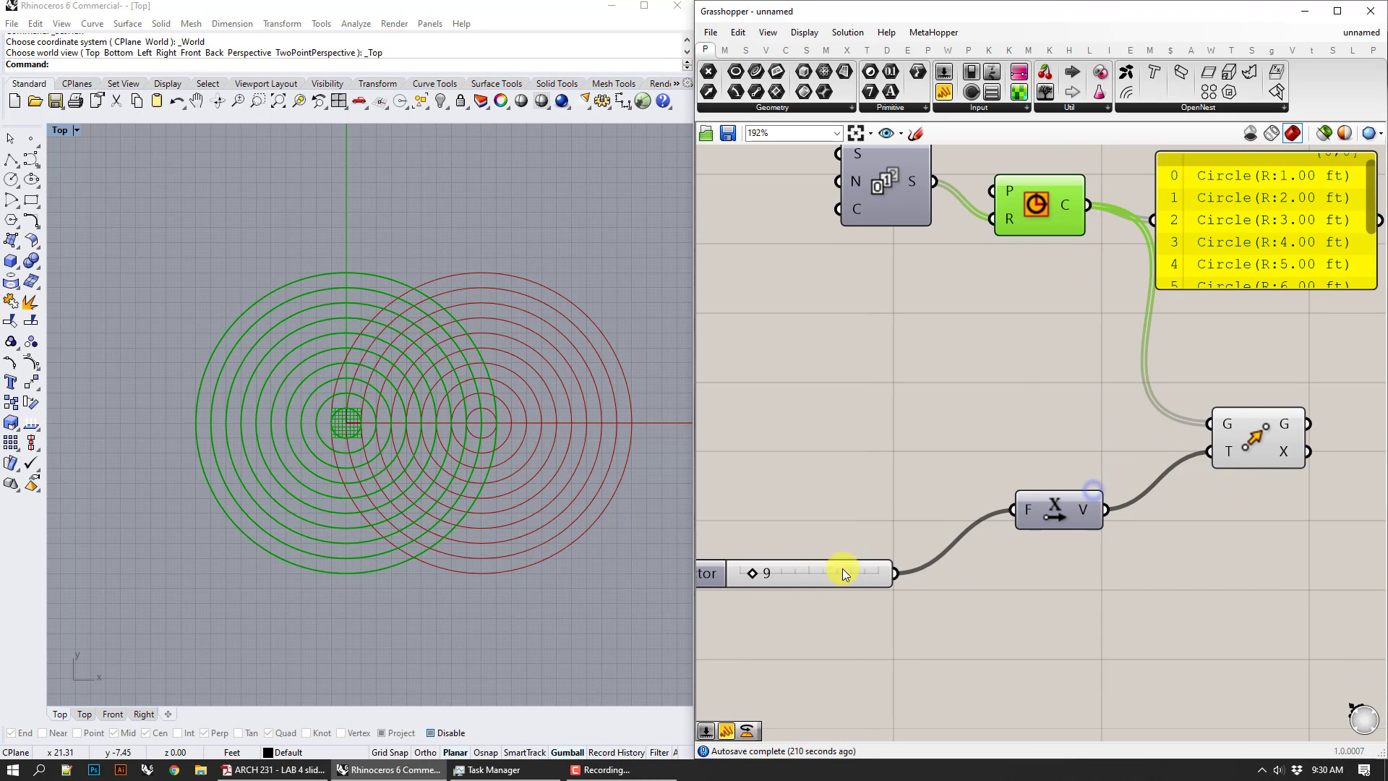
pyautogui.click(838, 573)
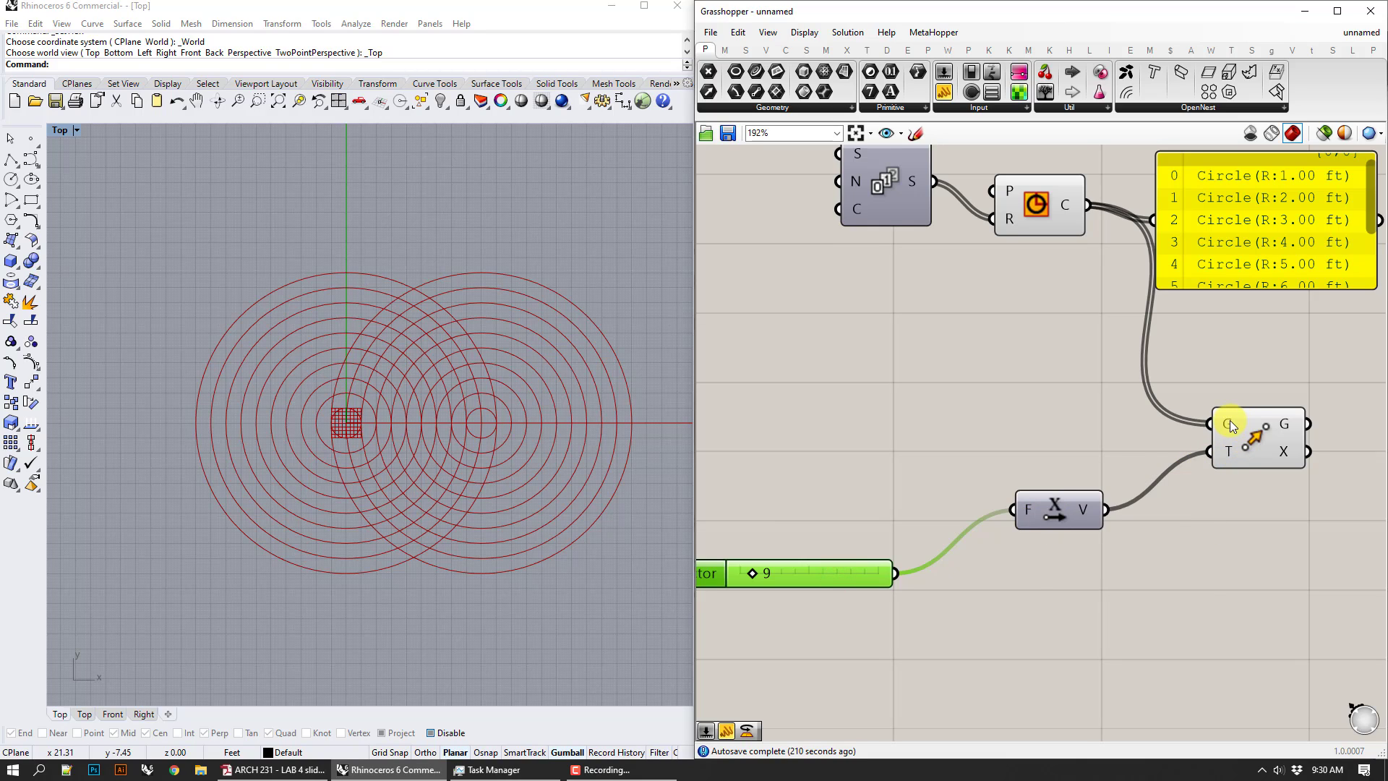
pyautogui.moveTo(1229, 419)
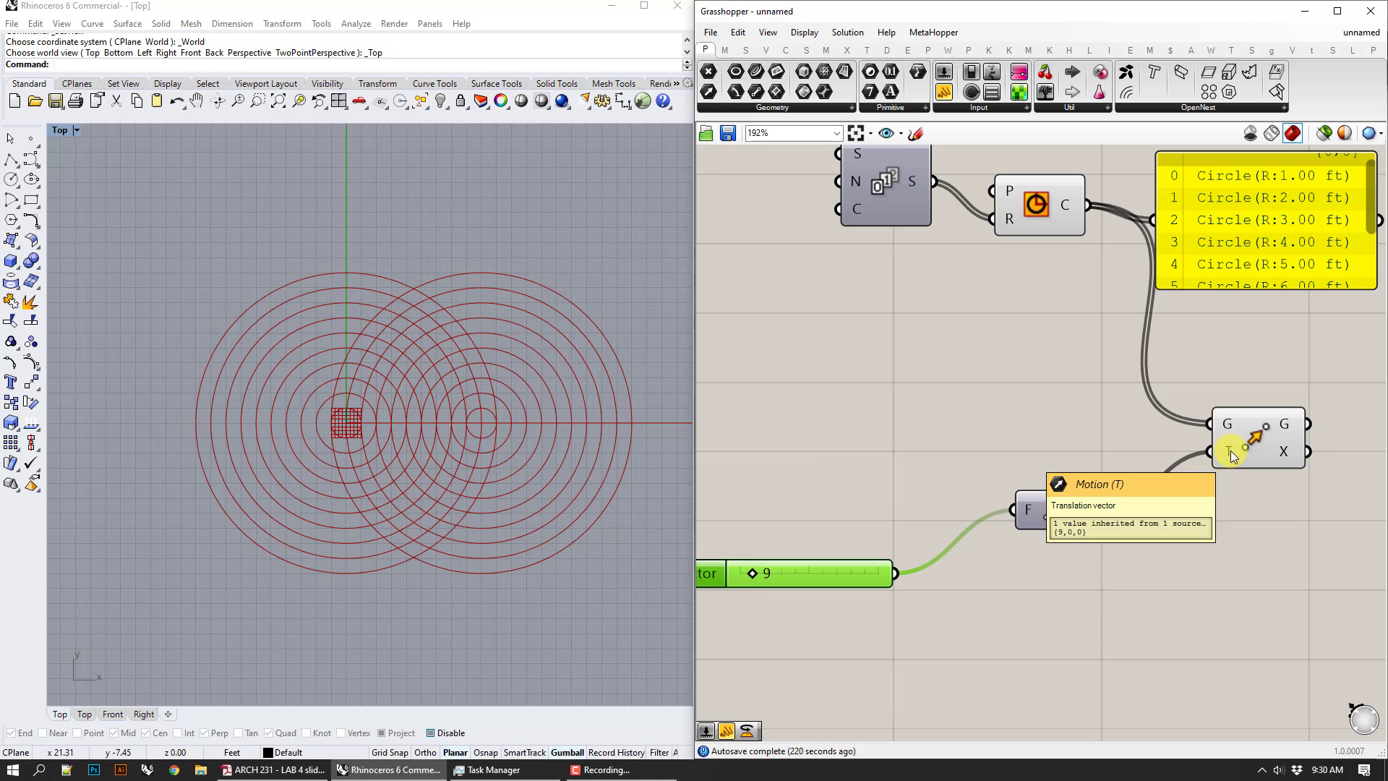
pyautogui.moveTo(1231, 449); pyautogui.dragTo(1136, 464, button='right')
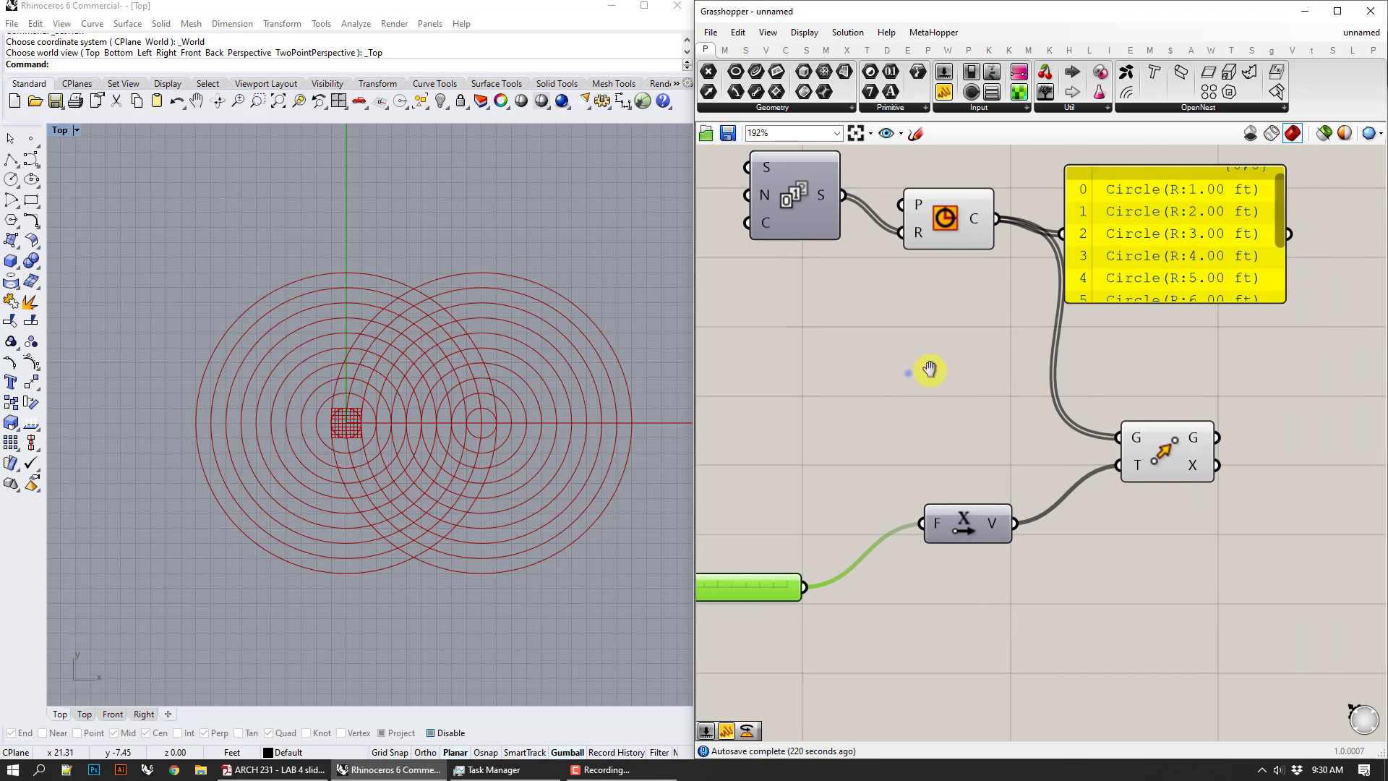
# - Move the Series component lower and wire its output into the Unit X factor input, replacing the slider connection
pyautogui.scroll(-2, 926, 365)
pyautogui.moveTo(855, 218); pyautogui.dragTo(791, 319)
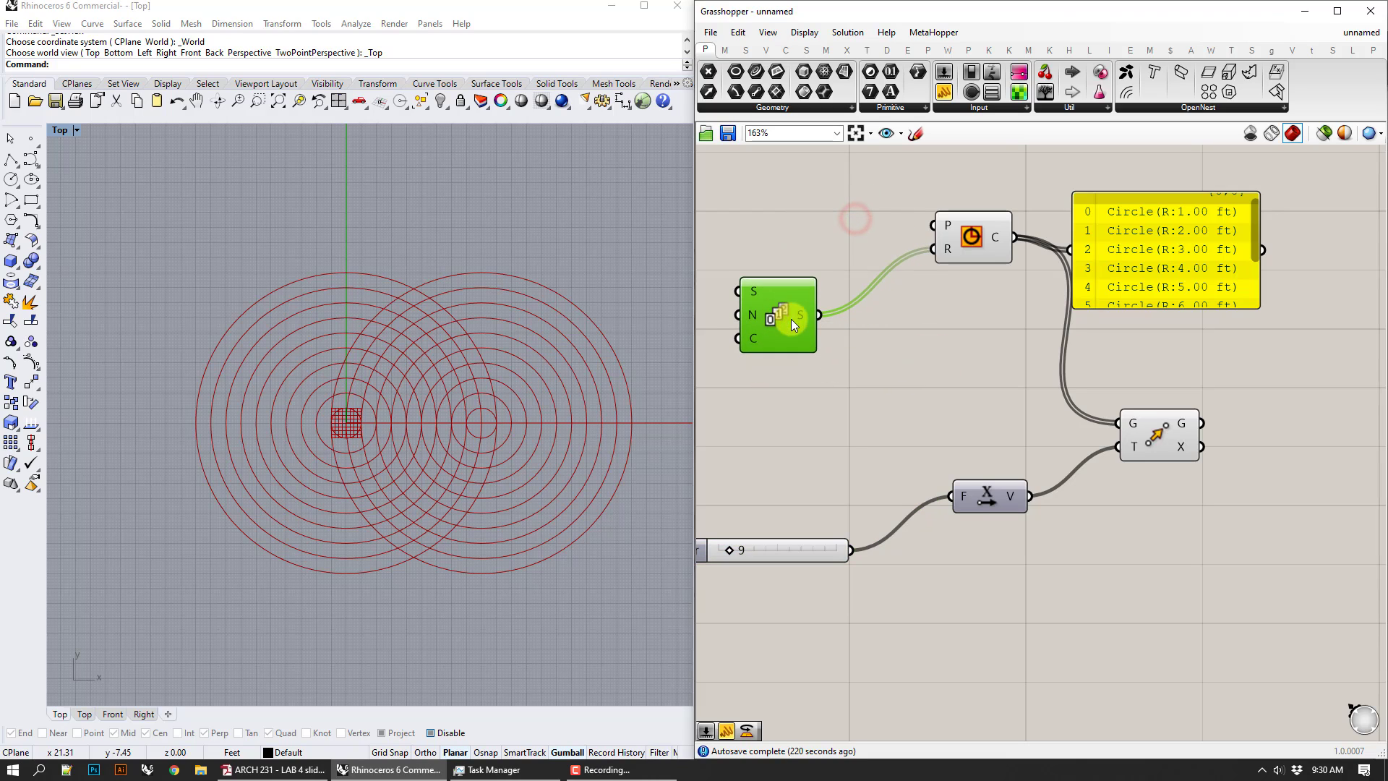
pyautogui.moveTo(791, 319); pyautogui.dragTo(834, 282, button='right')
pyautogui.moveTo(840, 280)
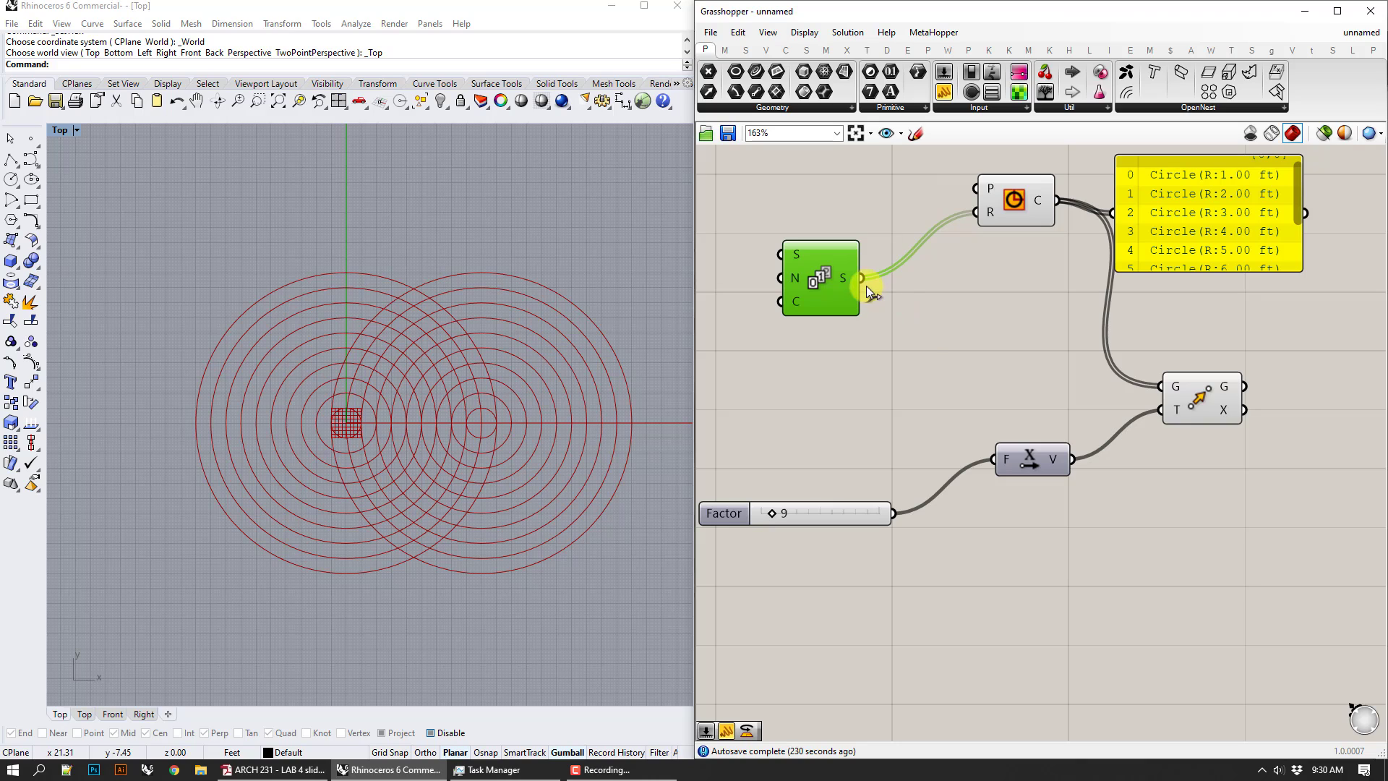
pyautogui.moveTo(866, 285); pyautogui.dragTo(1018, 461)
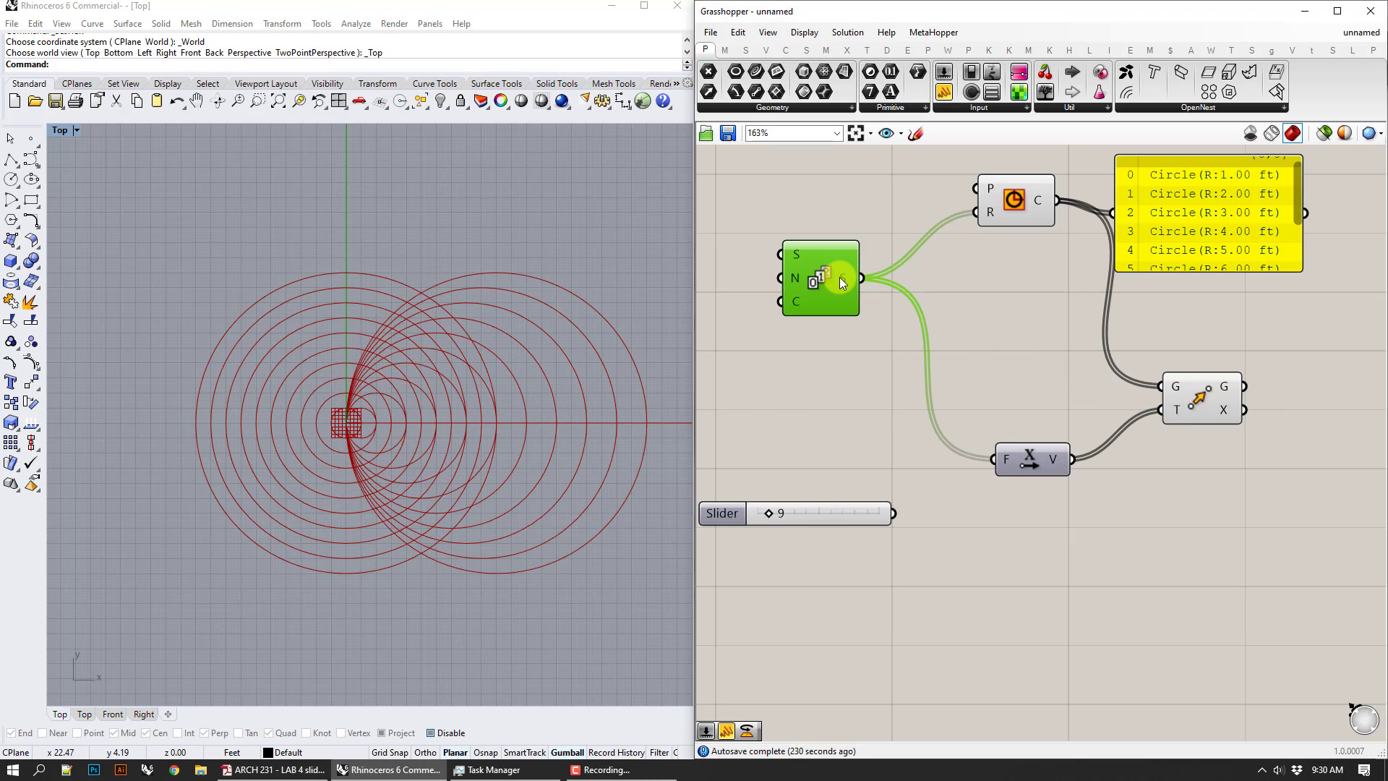
pyautogui.moveTo(839, 277)
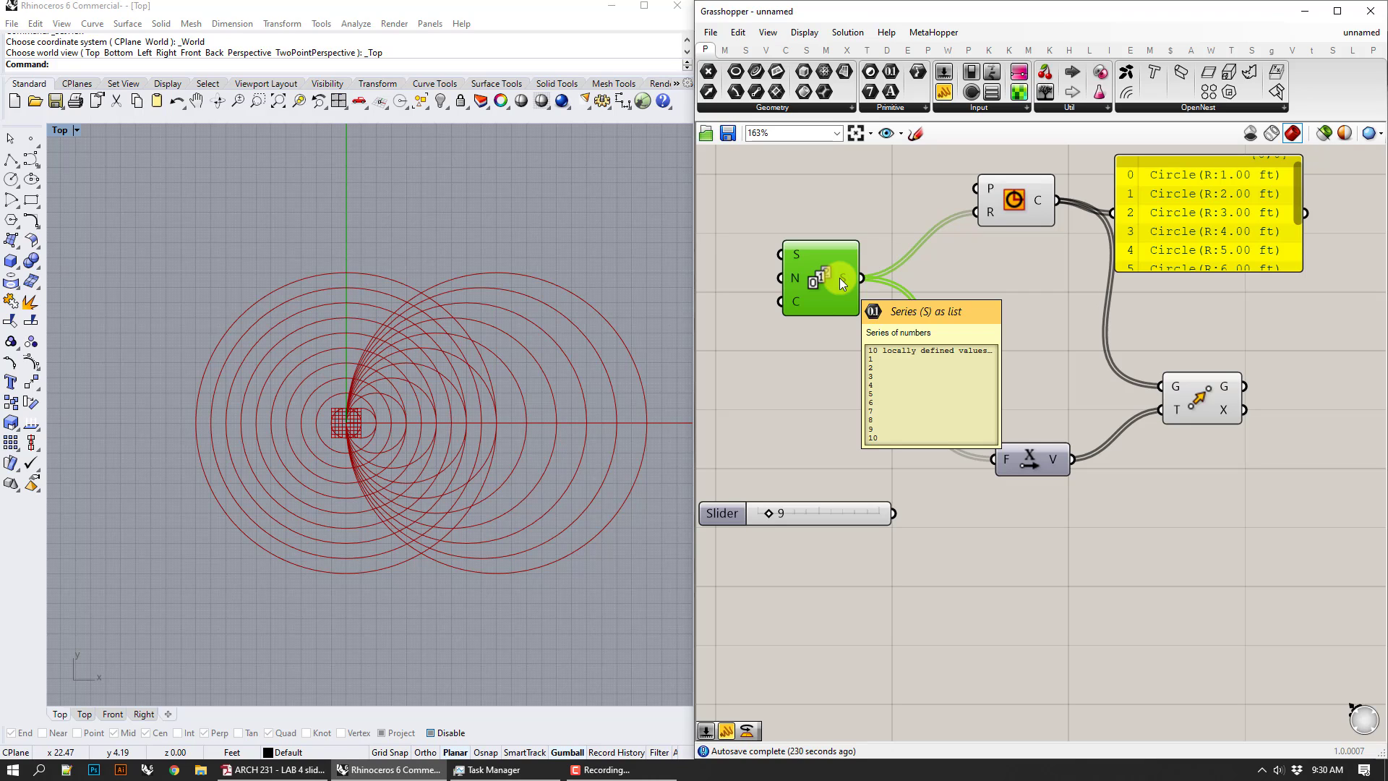
# - Turn off the preview of the original Circle component
pyautogui.moveTo(1034, 333); pyautogui.dragTo(913, 176)
pyautogui.rightClick(913, 176)
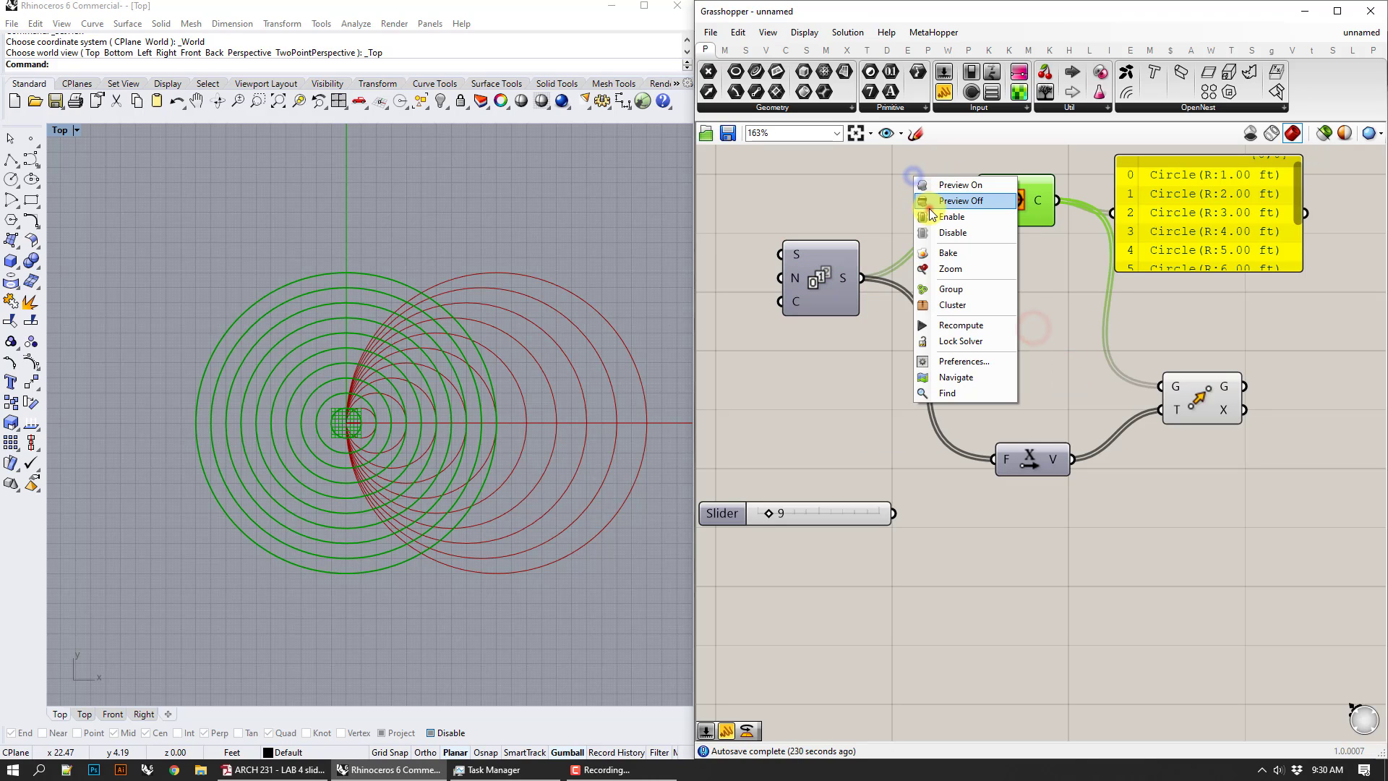
pyautogui.click(929, 206)
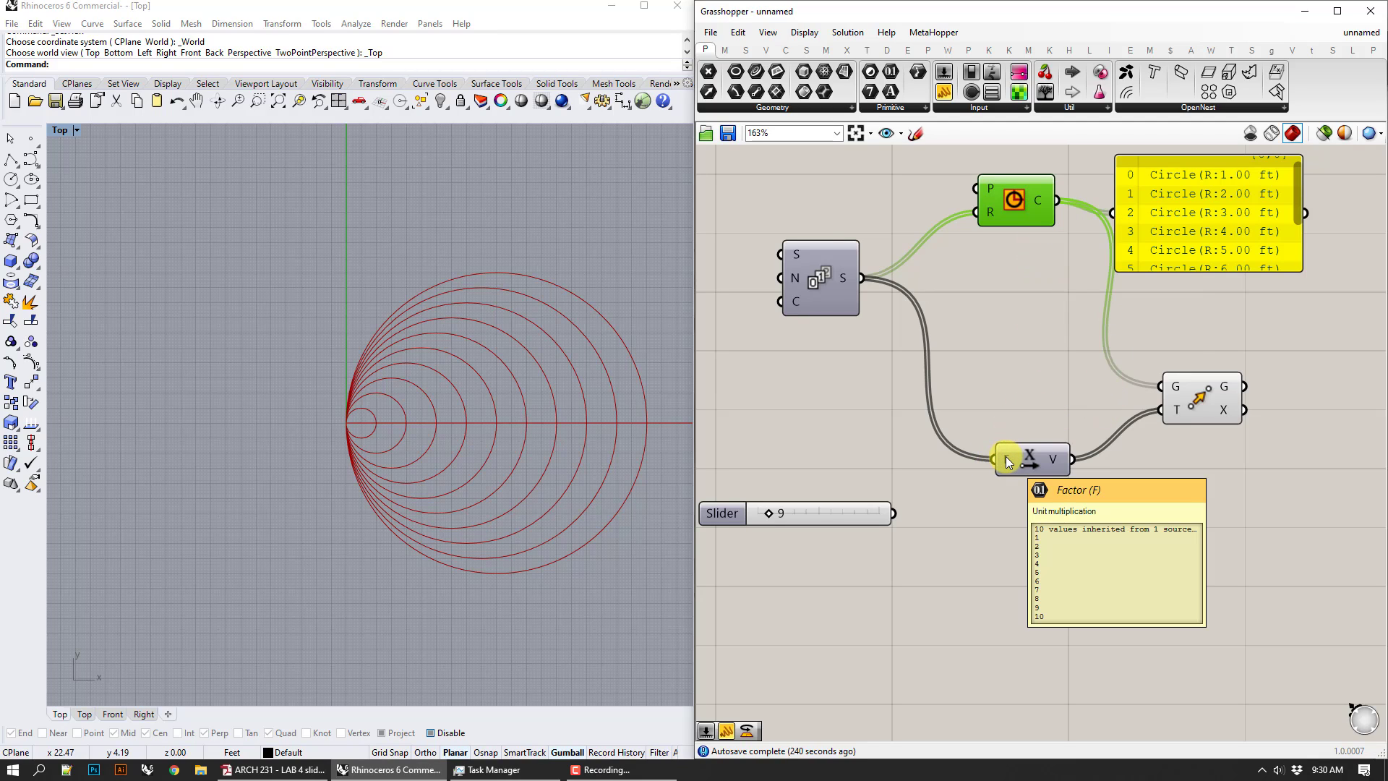
# - Add a Panel below the Move component and wire the Unit X vector output into it
pyautogui.moveTo(1056, 461)
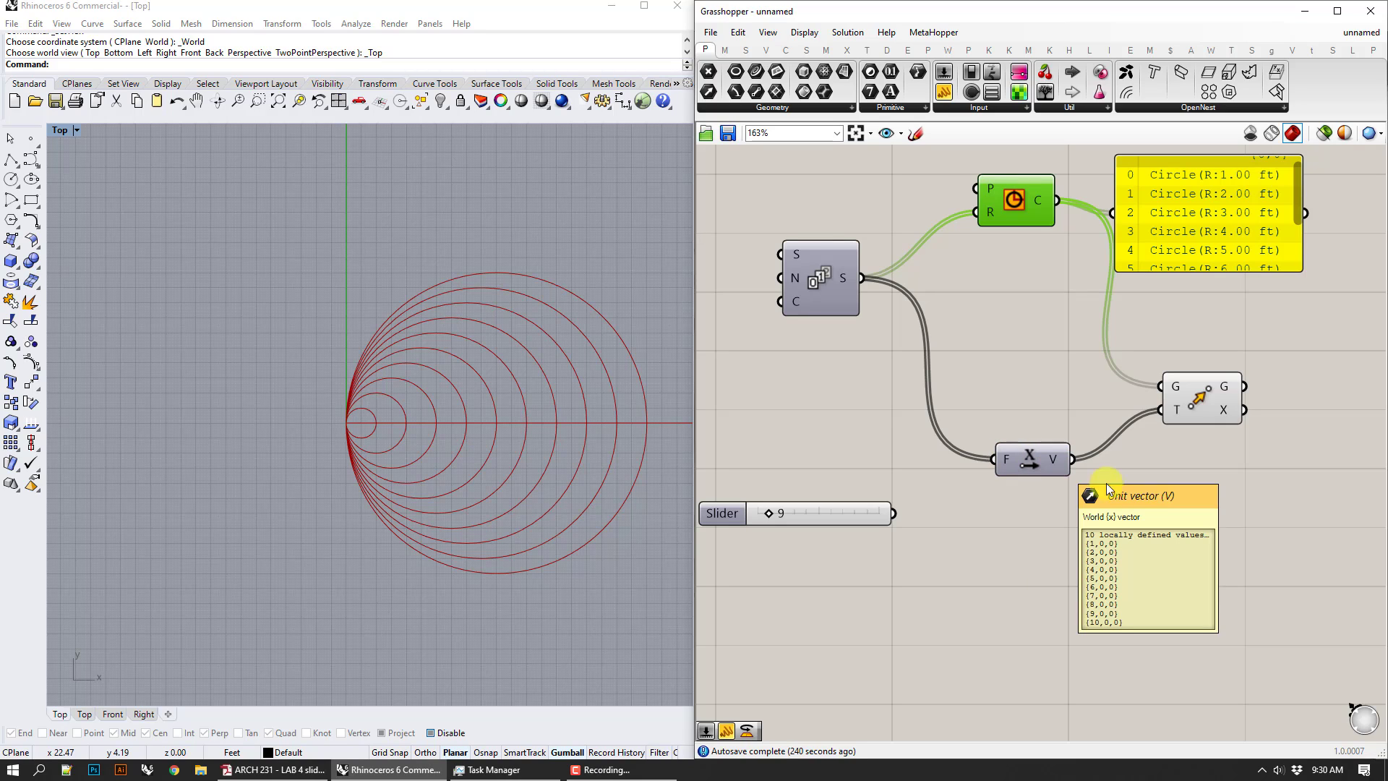
pyautogui.doubleClick(1173, 500)
pyautogui.write('pan')
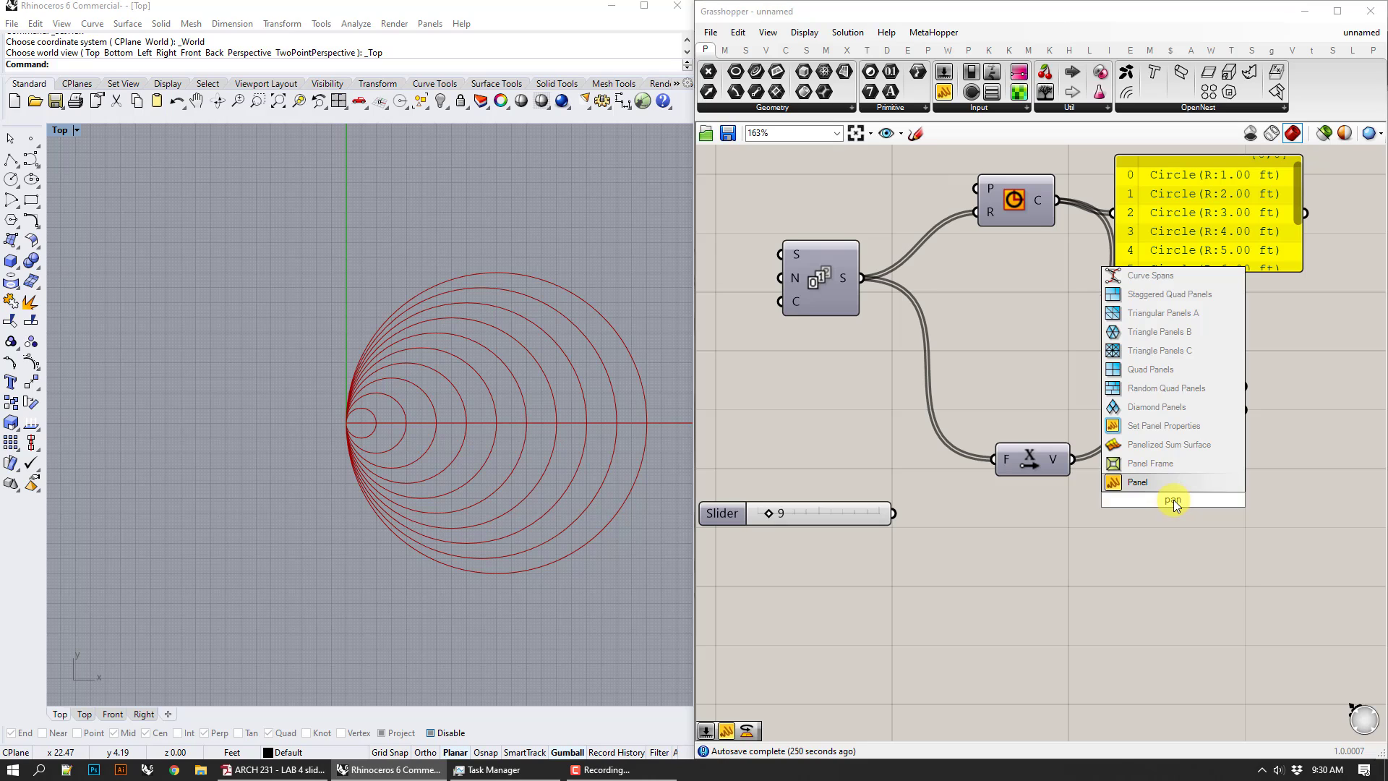
pyautogui.press('Return')
pyautogui.click(1183, 501)
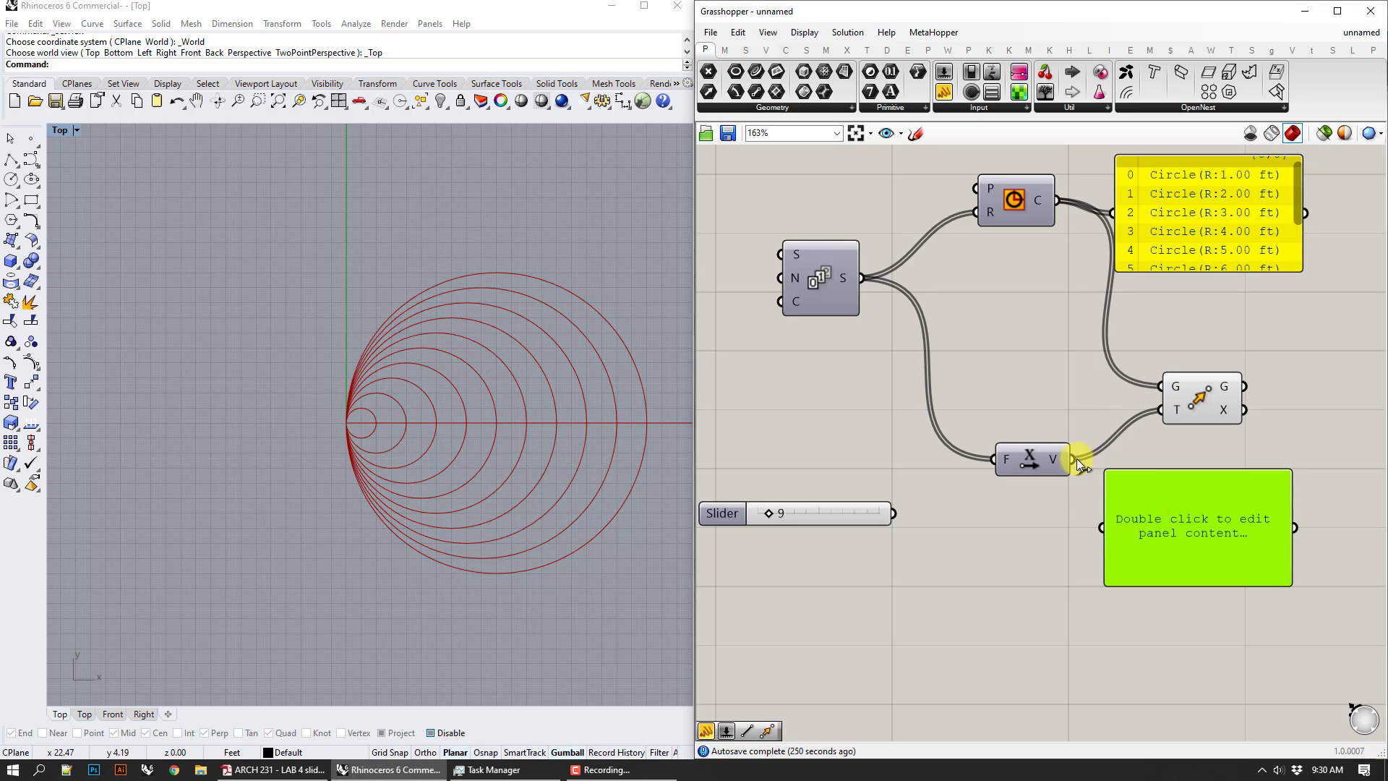
pyautogui.moveTo(1073, 459); pyautogui.dragTo(1102, 527)
# - Enlarge the vector panel to fit its full list and highlight the Move component's circles in the viewport
pyautogui.moveTo(1299, 405); pyautogui.dragTo(1237, 393, button='right')
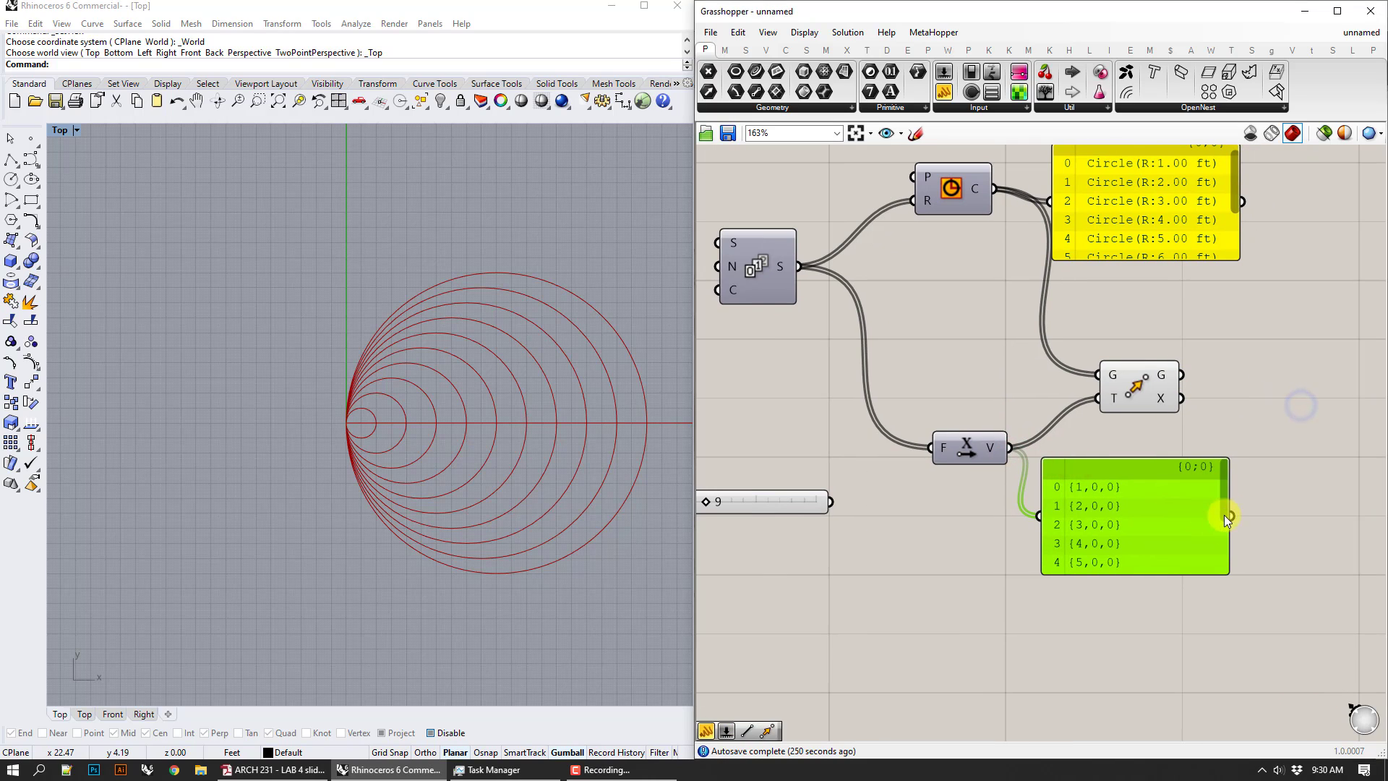
pyautogui.moveTo(1211, 574); pyautogui.dragTo(1207, 677)
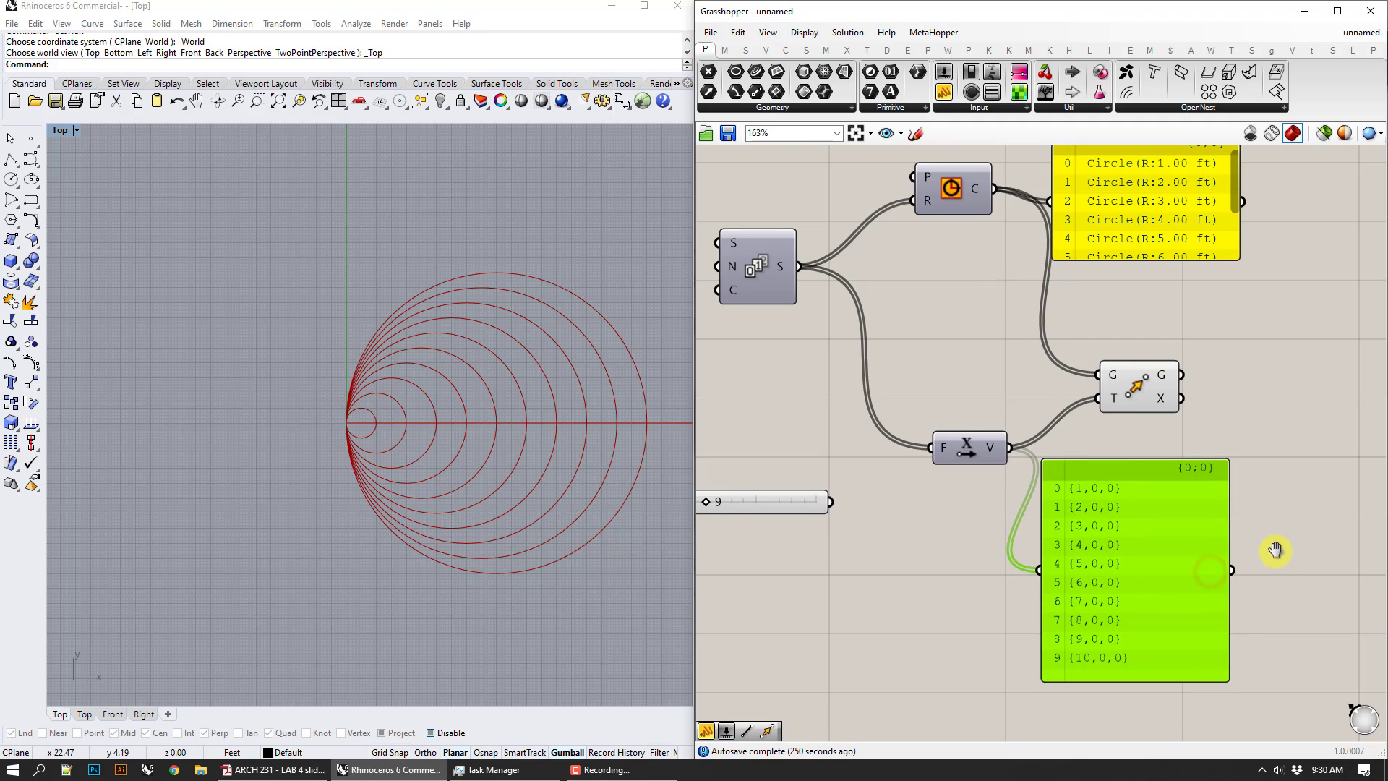
pyautogui.moveTo(1280, 551); pyautogui.dragTo(1214, 547, button='right')
pyautogui.moveTo(1200, 307); pyautogui.dragTo(1201, 373, button='right')
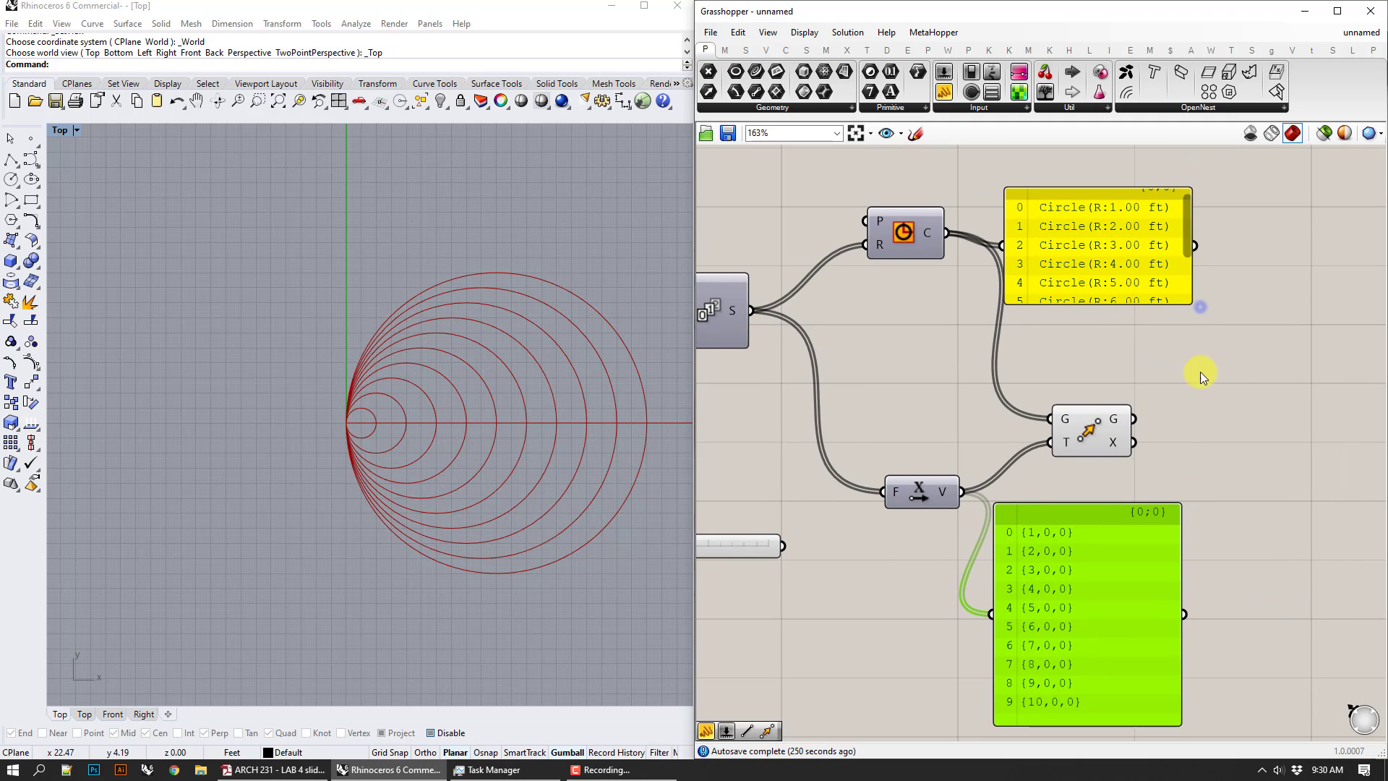
pyautogui.click(1073, 432)
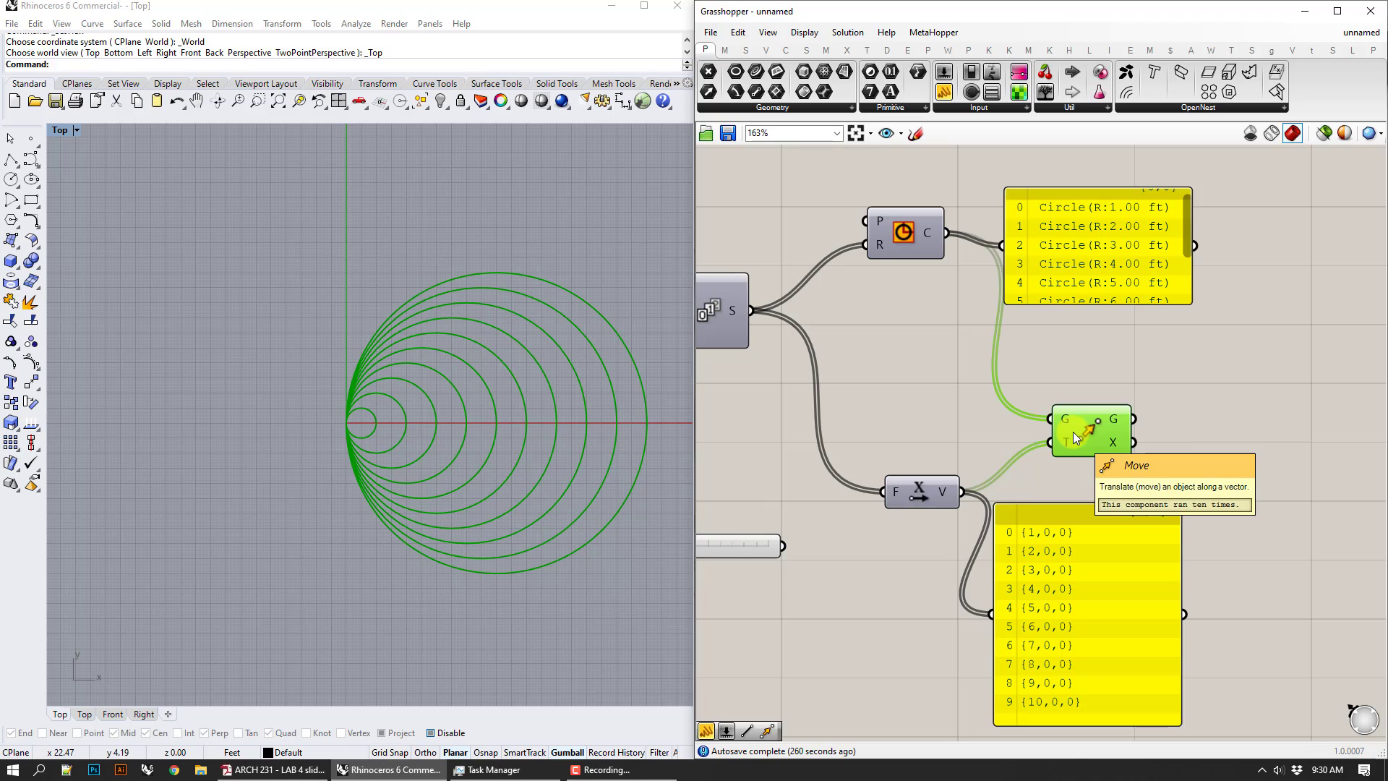
pyautogui.click(1156, 361)
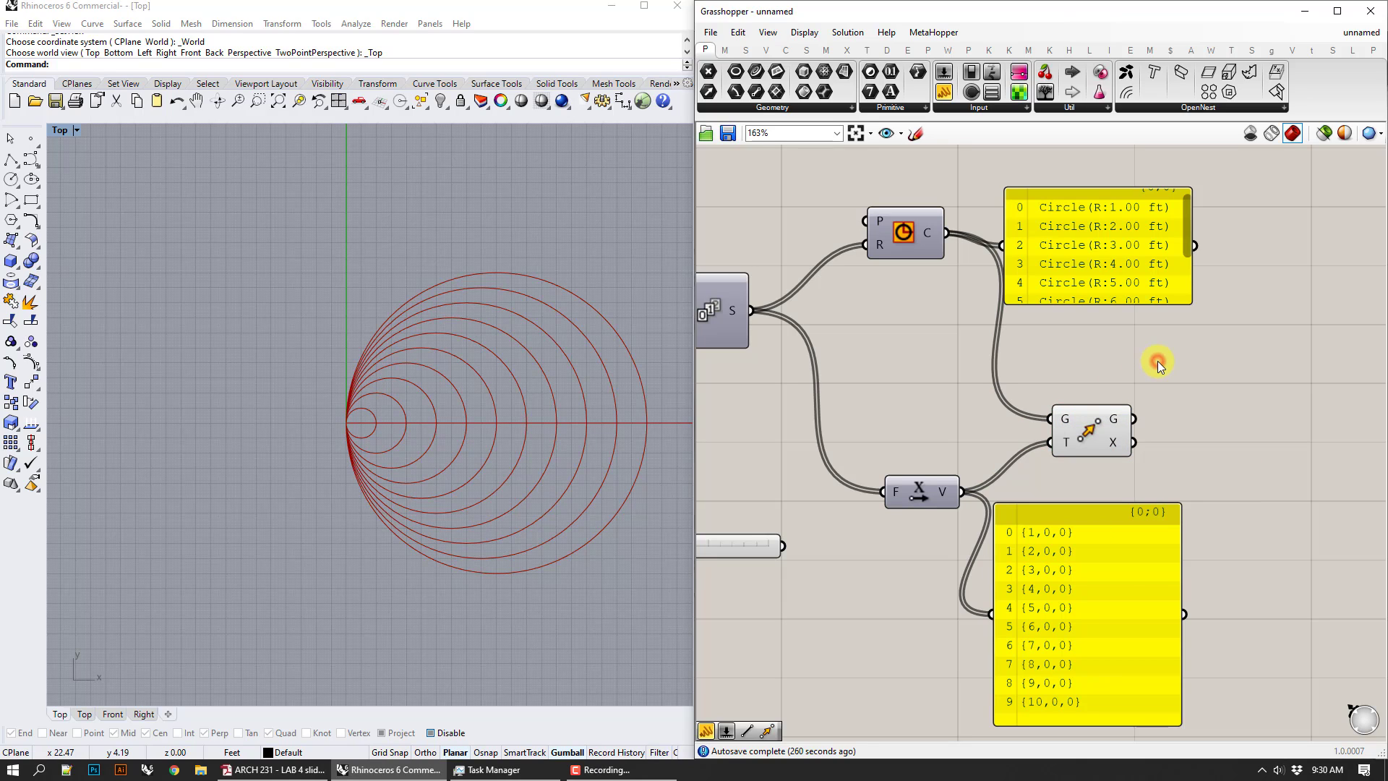
# - Delete all components of the circle definition from the canvas
pyautogui.scroll(-3, 1248, 357)
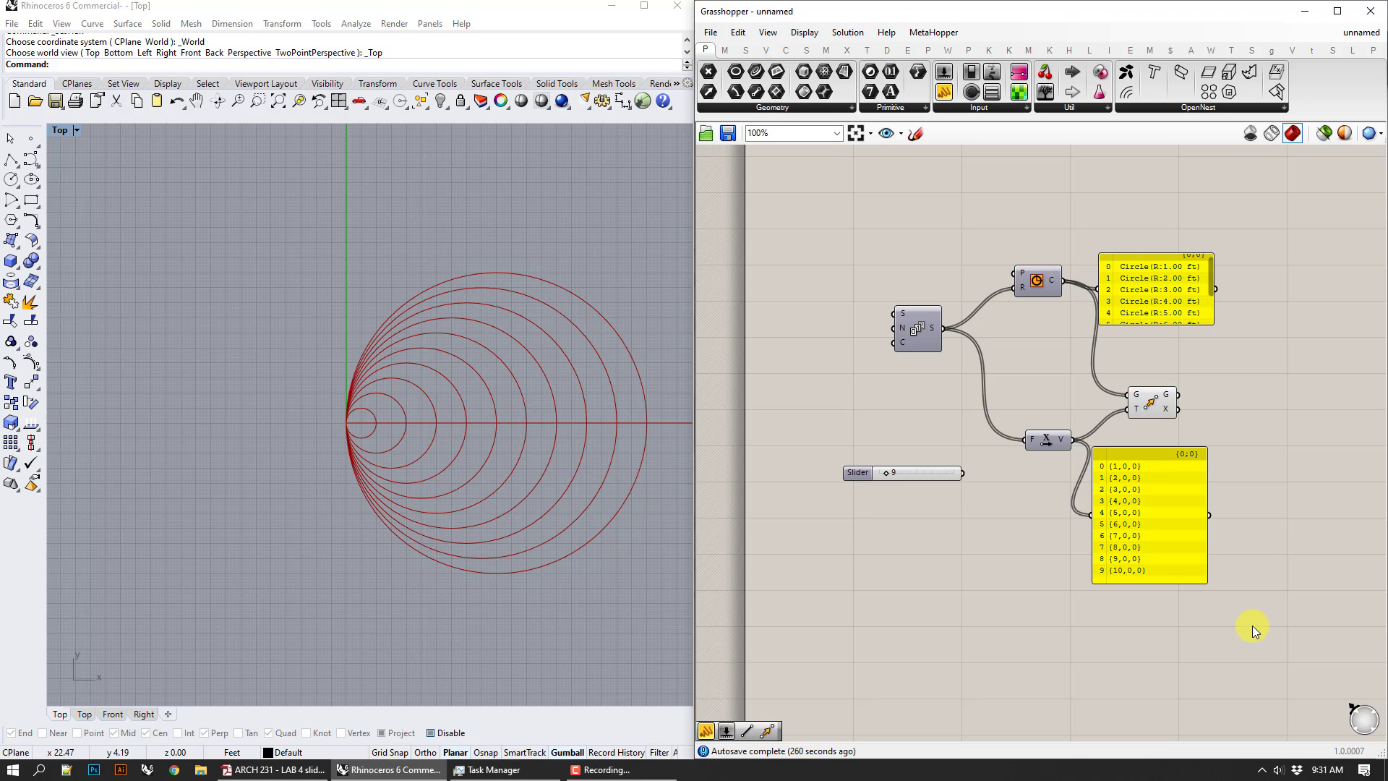
pyautogui.moveTo(1252, 626); pyautogui.dragTo(814, 209)
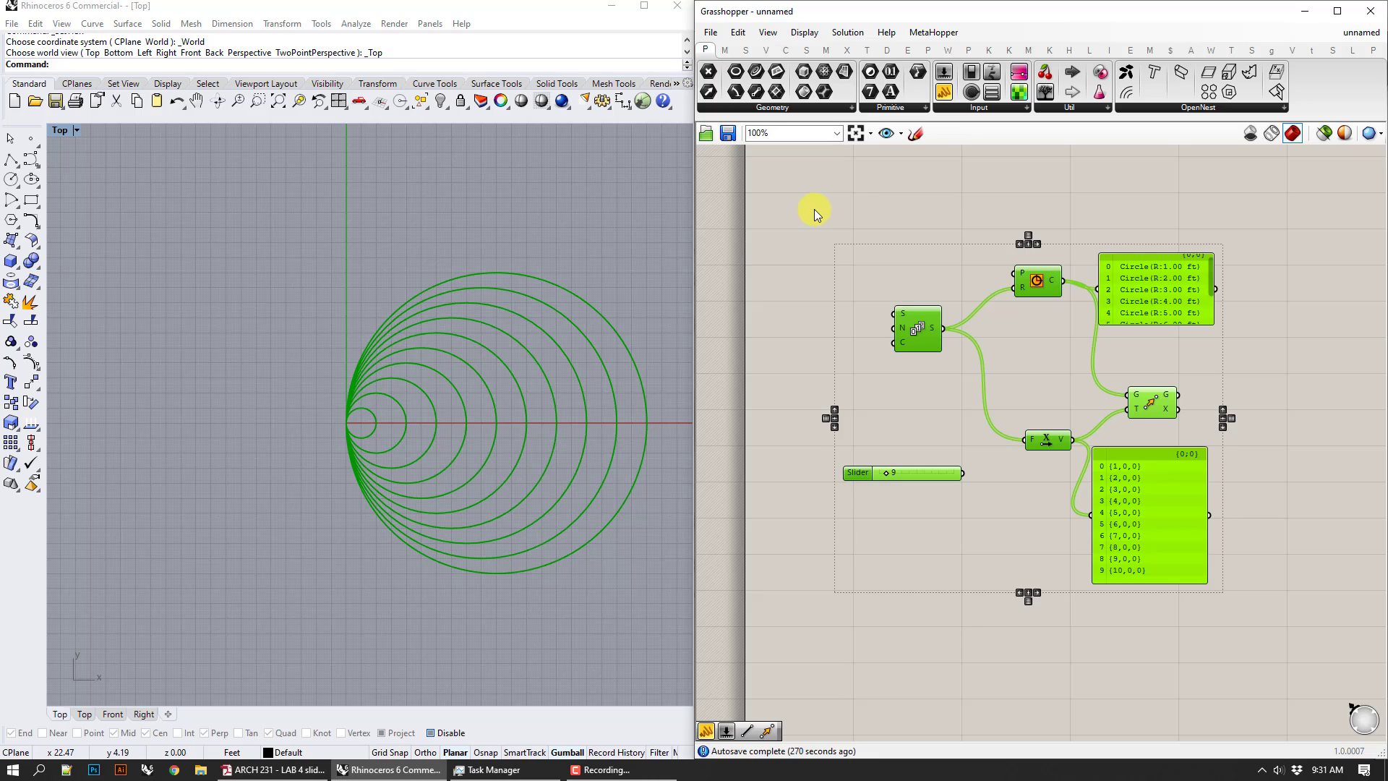
pyautogui.press('Delete')
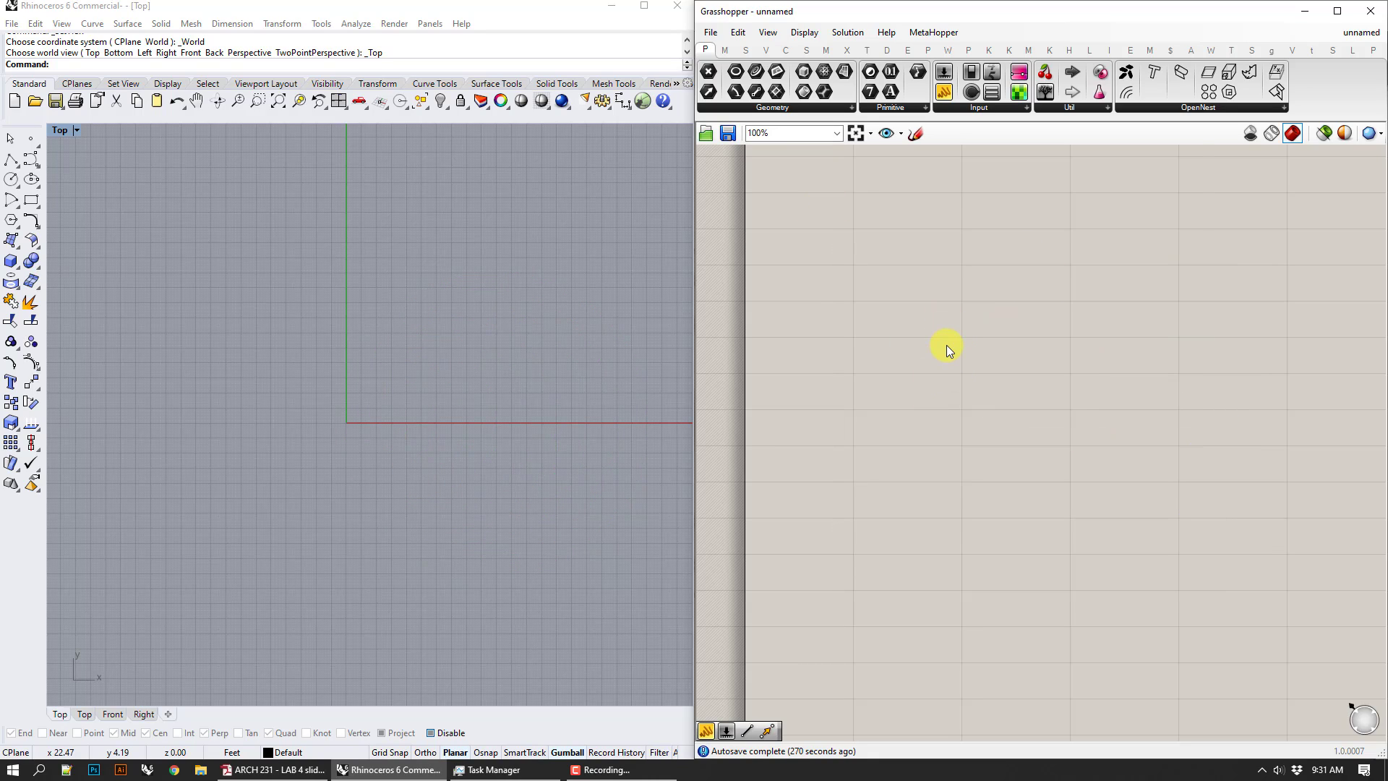
# - Add an Ellipse component to the empty canvas
pyautogui.doubleClick(935, 393)
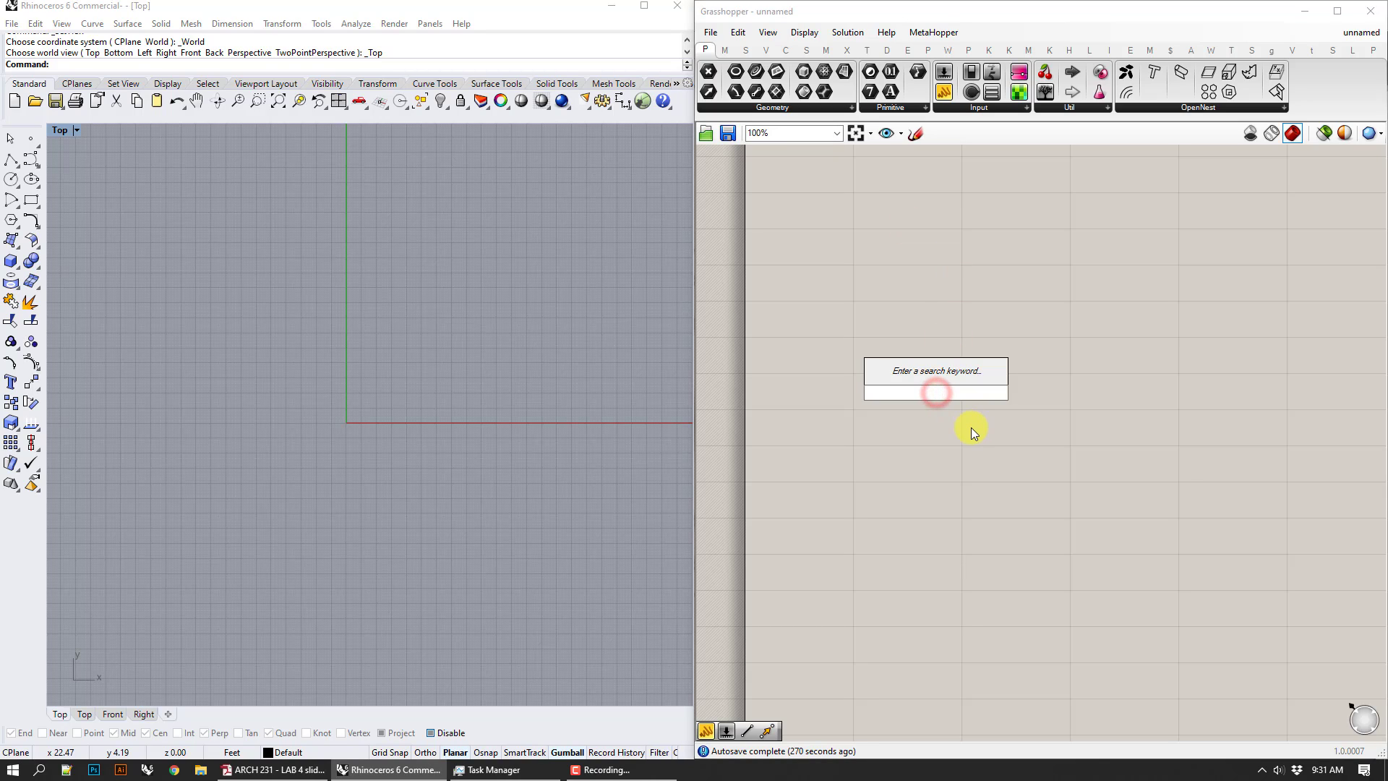
pyautogui.write('e')
pyautogui.press('BackSpace')
pyautogui.write('ell')
pyautogui.press('Return')
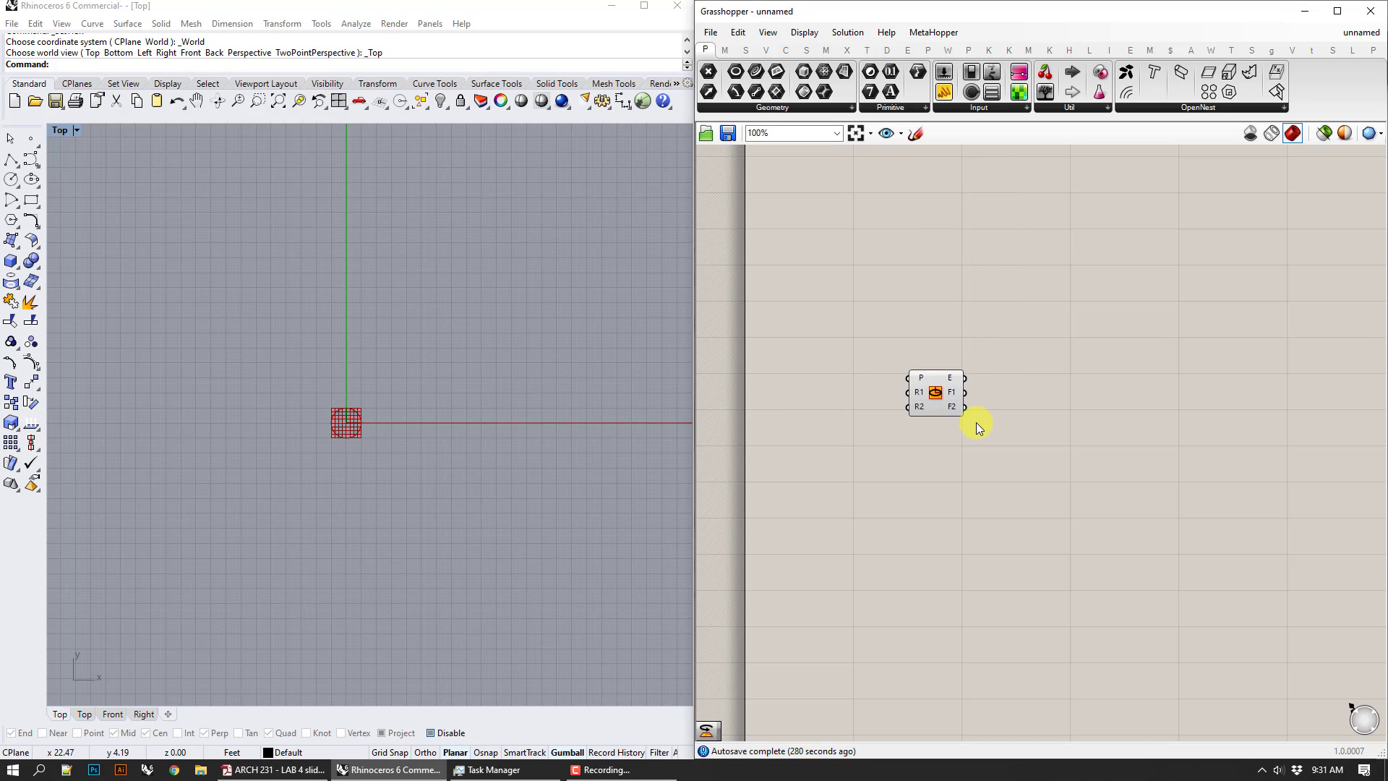
# - Add a number slider with value 10 and wire it into the Ellipse component's R2 input
pyautogui.moveTo(924, 394); pyautogui.dragTo(913, 394)
pyautogui.scroll(3, 588, 376)
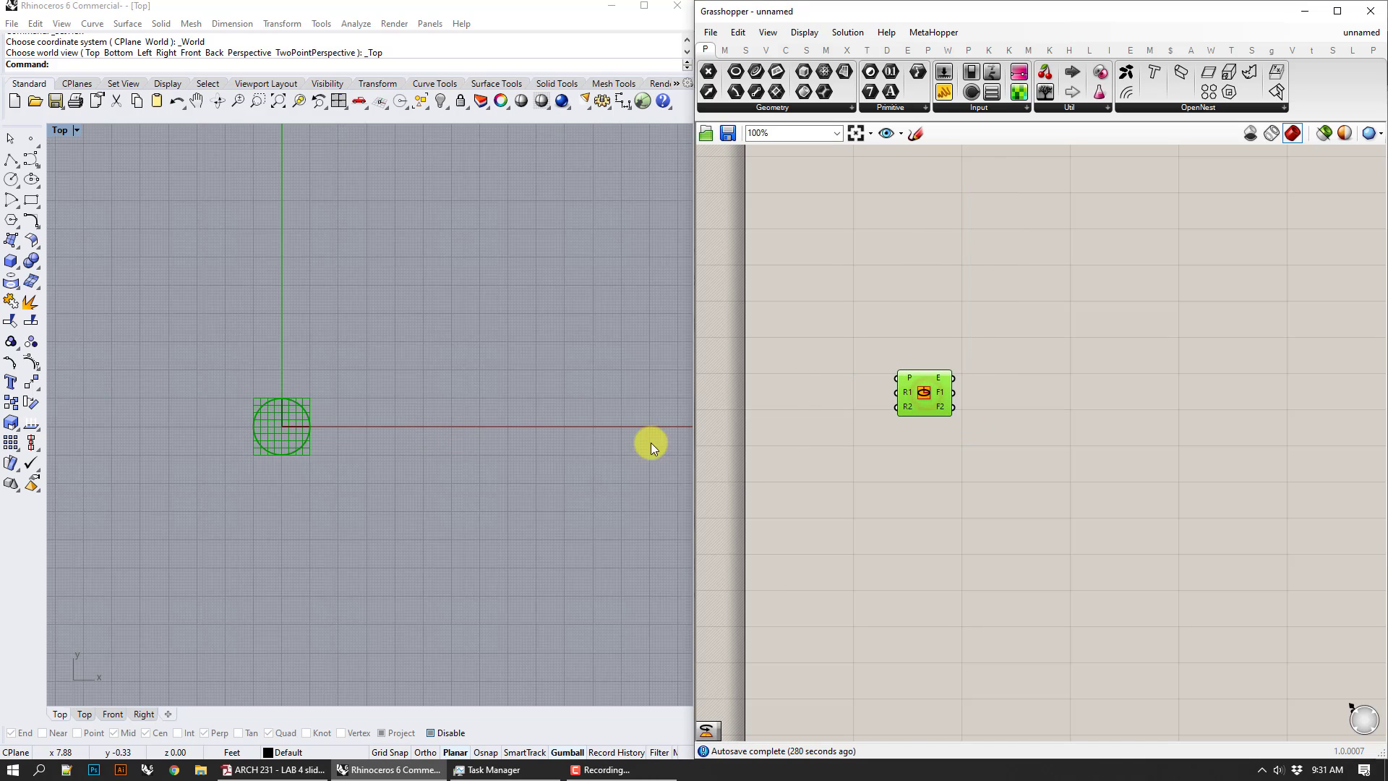
pyautogui.scroll(2, 878, 395)
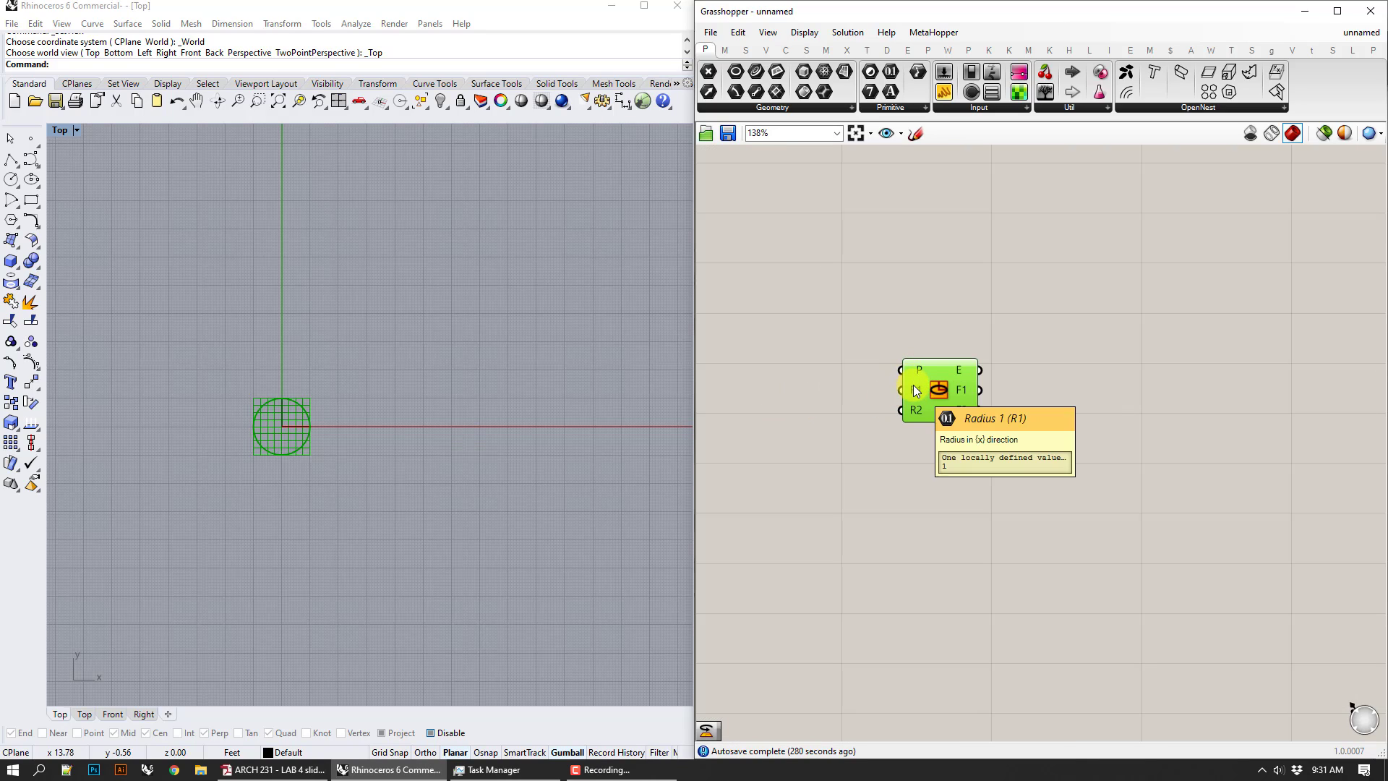
pyautogui.moveTo(837, 452); pyautogui.dragTo(944, 458, button='right')
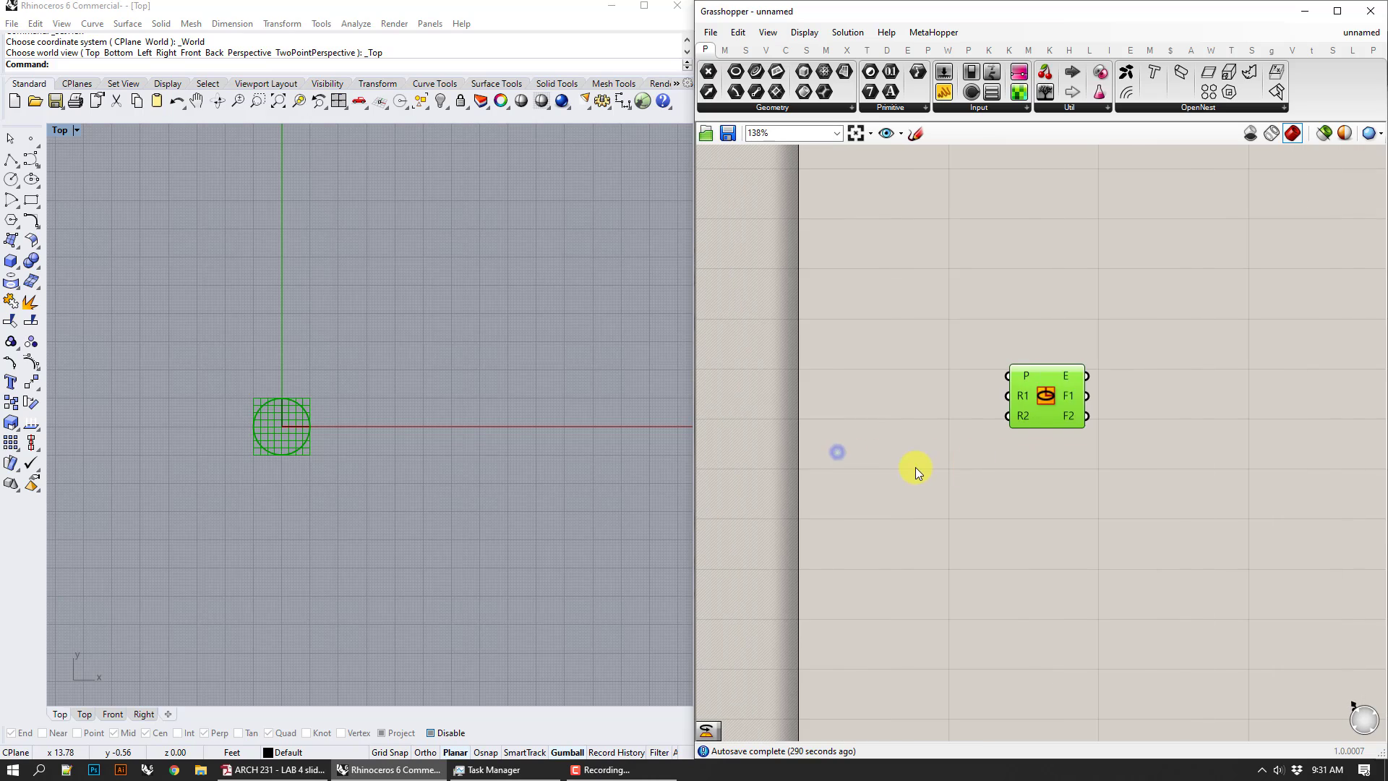
pyautogui.doubleClick(915, 467)
pyautogui.write('10')
pyautogui.press('Return')
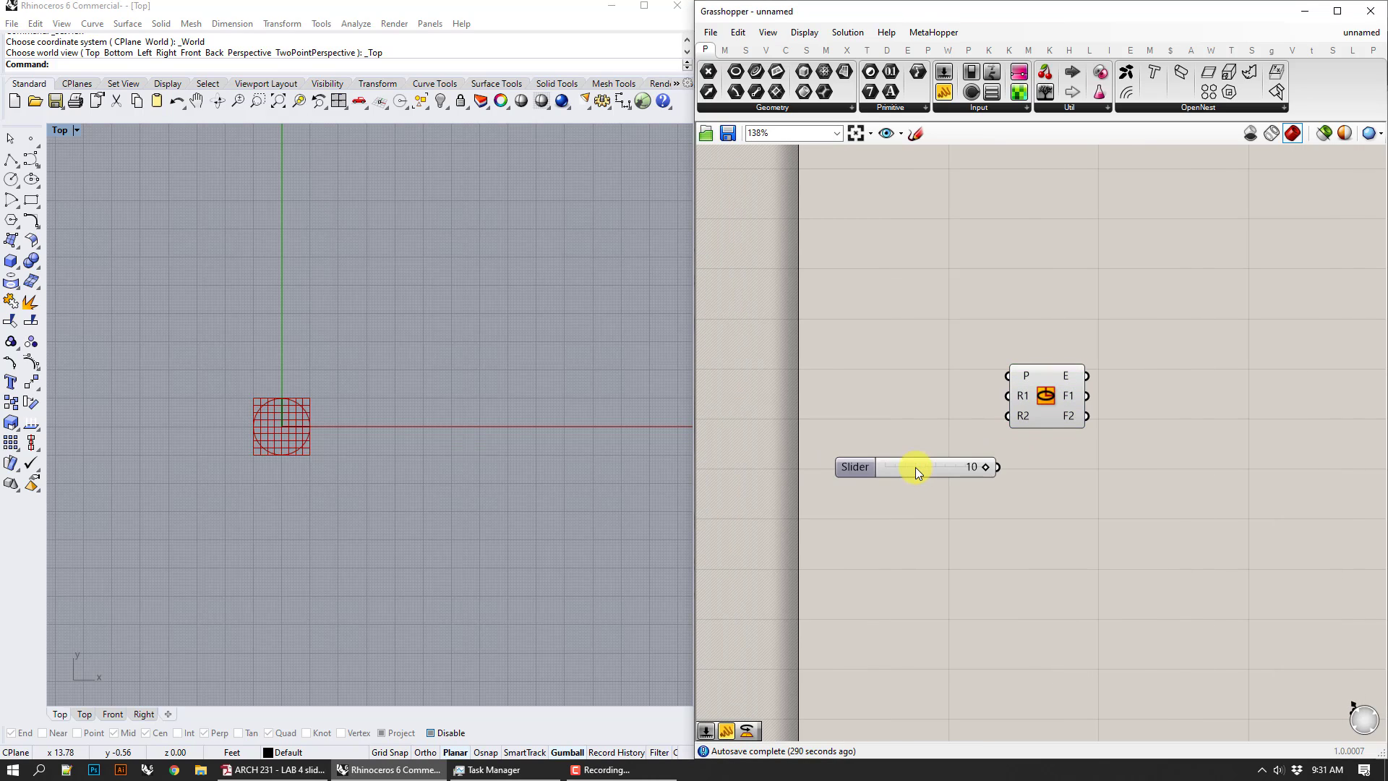
pyautogui.moveTo(975, 427); pyautogui.dragTo(1007, 416)
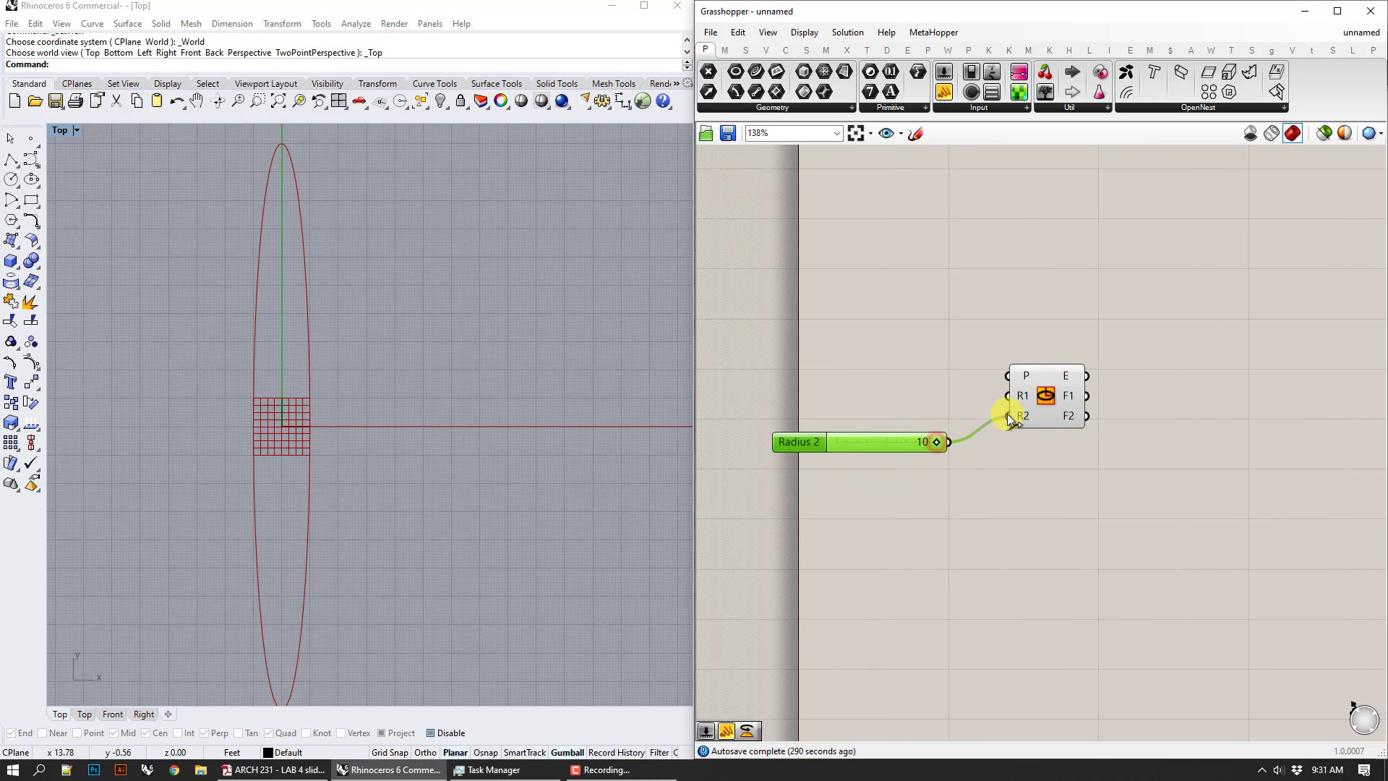
# - Set the Radius 2 slider to 3 and wire a copy of it into R1 with the value 1
pyautogui.moveTo(937, 443); pyautogui.dragTo(898, 406)
pyautogui.moveTo(987, 398); pyautogui.dragTo(997, 396)
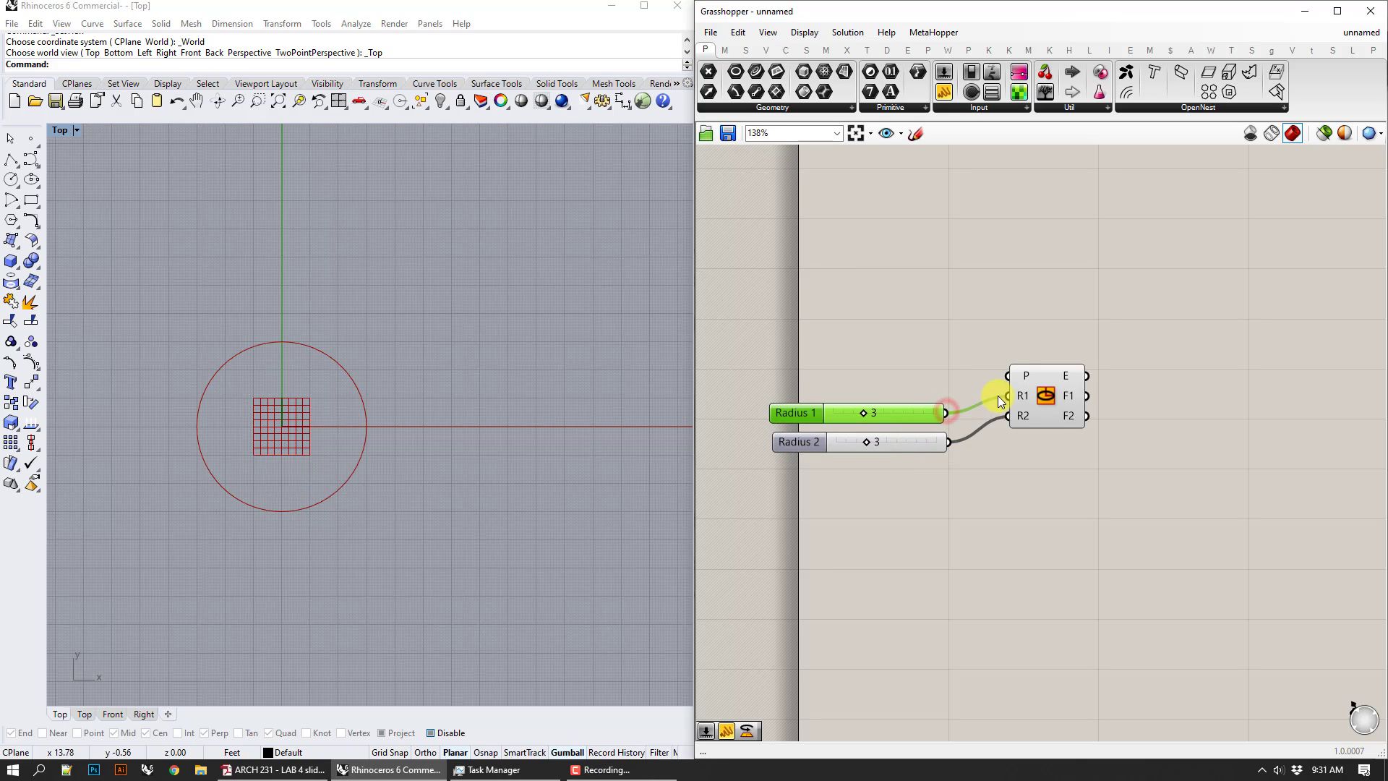
pyautogui.moveTo(861, 417); pyautogui.dragTo(842, 418)
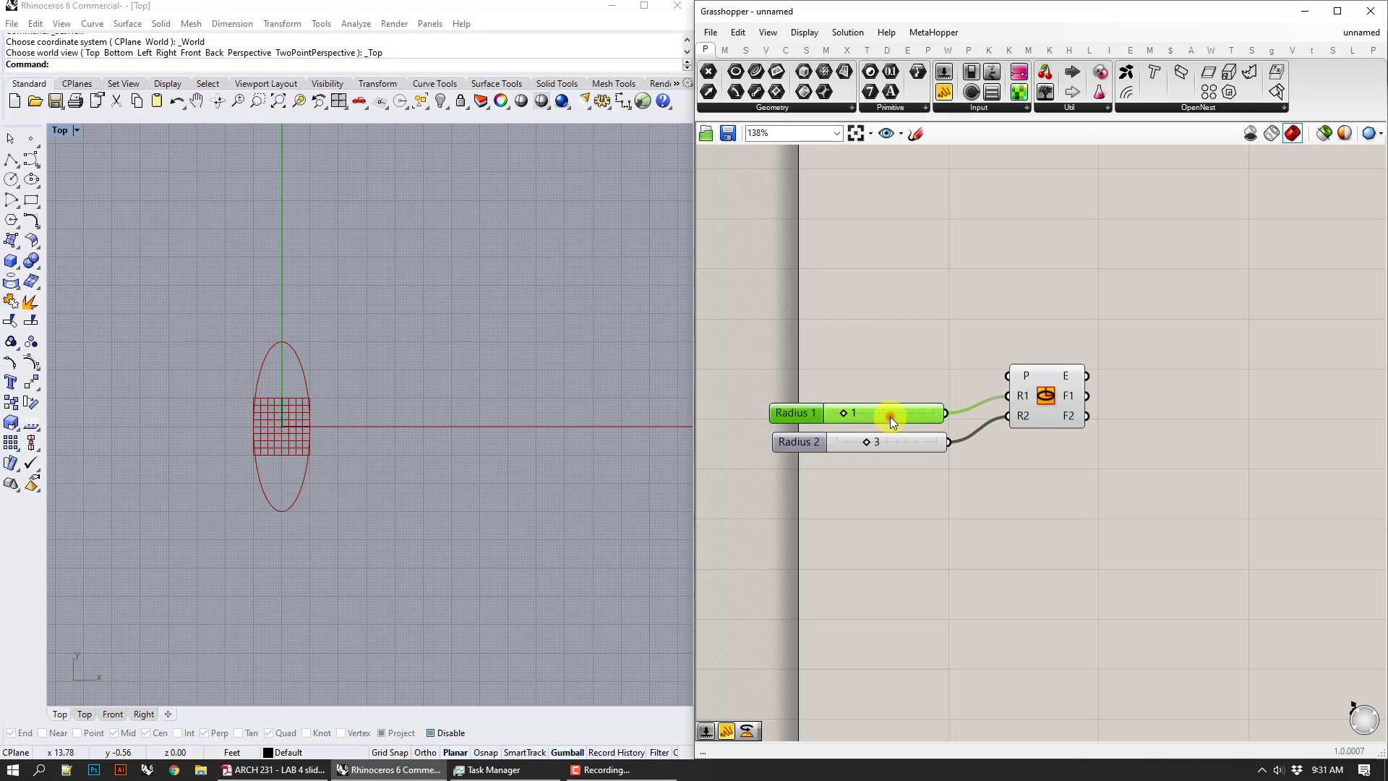
pyautogui.hotkey('ctrl', 'c')
pyautogui.hotkey('ctrl', 'v')
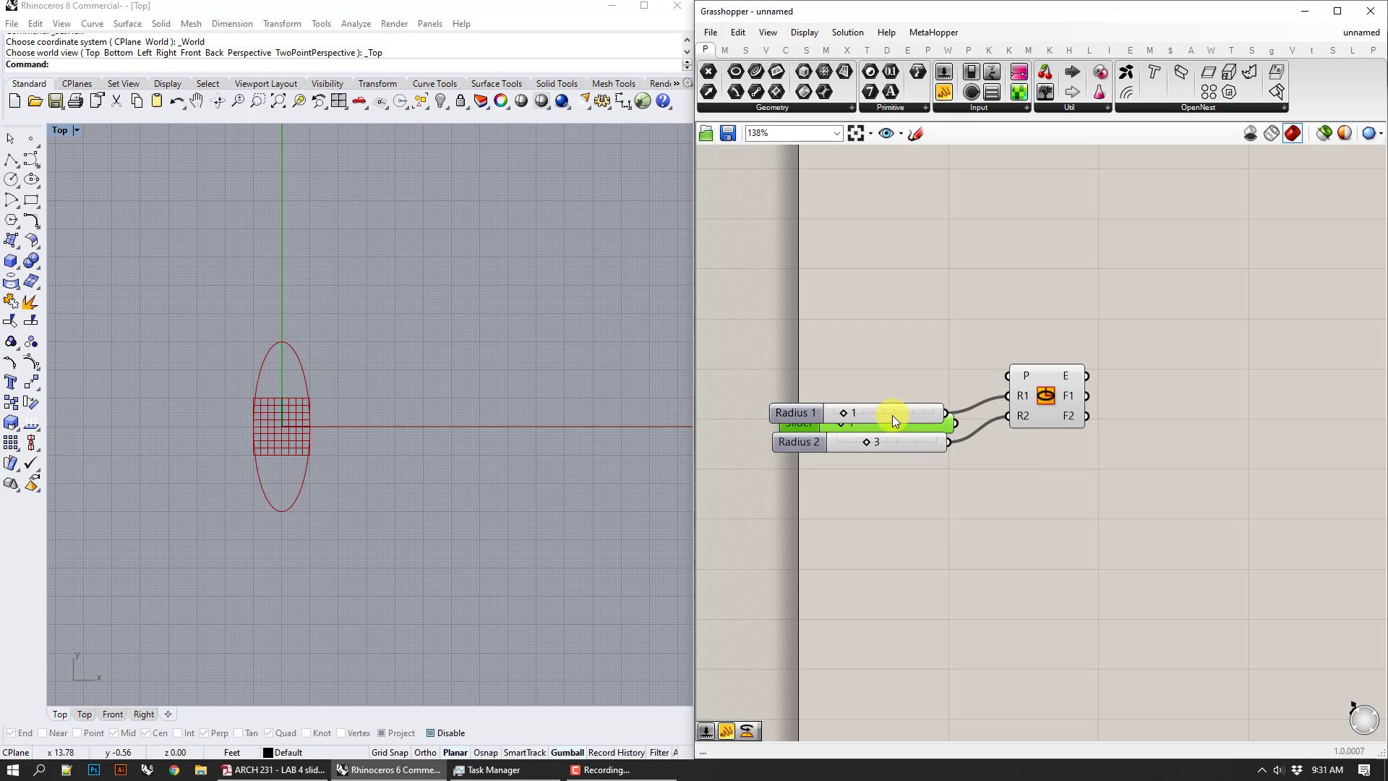
pyautogui.click(894, 417)
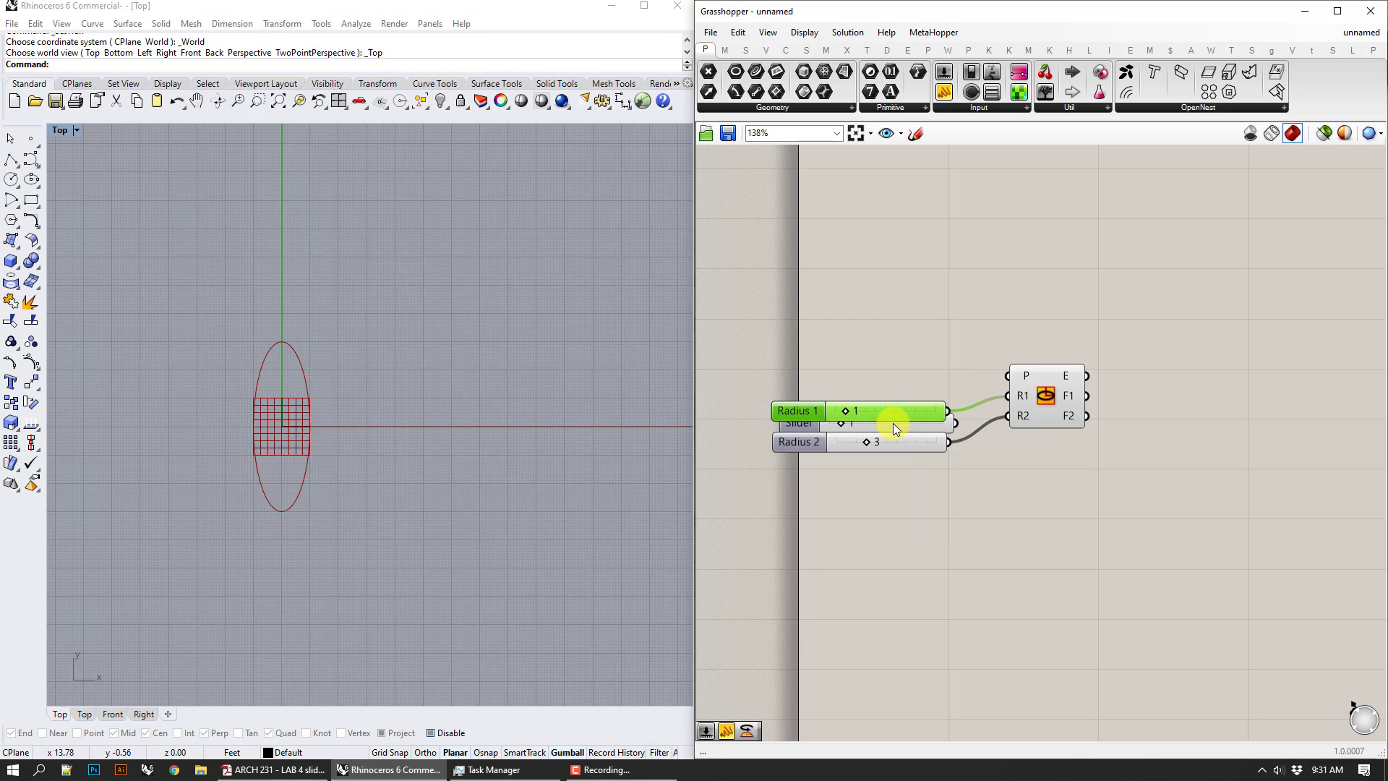
pyautogui.moveTo(893, 418); pyautogui.dragTo(891, 420)
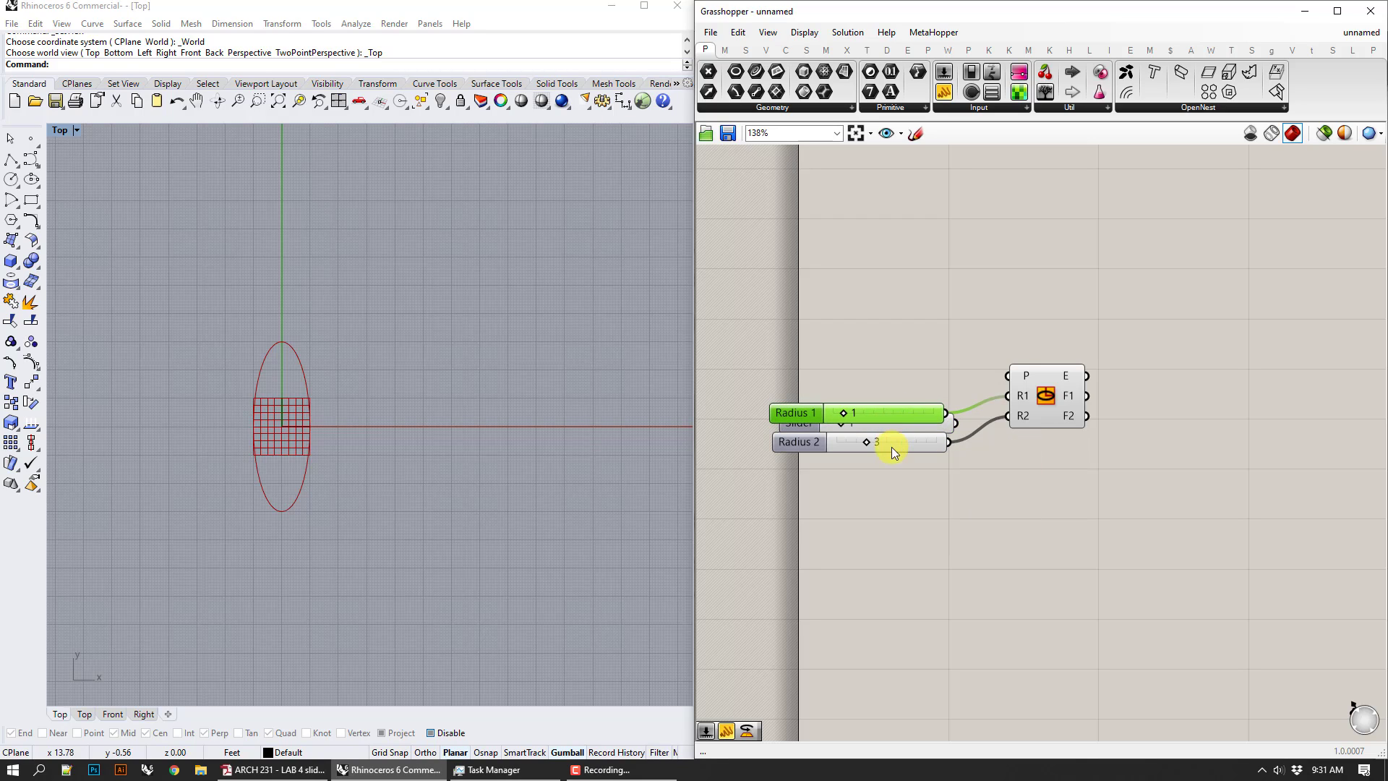
pyautogui.hotkey('ctrl', 'z')
# - Shift the Ellipse component and its two radius sliders together, away from the canvas edge
pyautogui.click(920, 388)
pyautogui.moveTo(1158, 537); pyautogui.dragTo(879, 350)
pyautogui.moveTo(1038, 401); pyautogui.dragTo(1115, 408)
pyautogui.click(1164, 303)
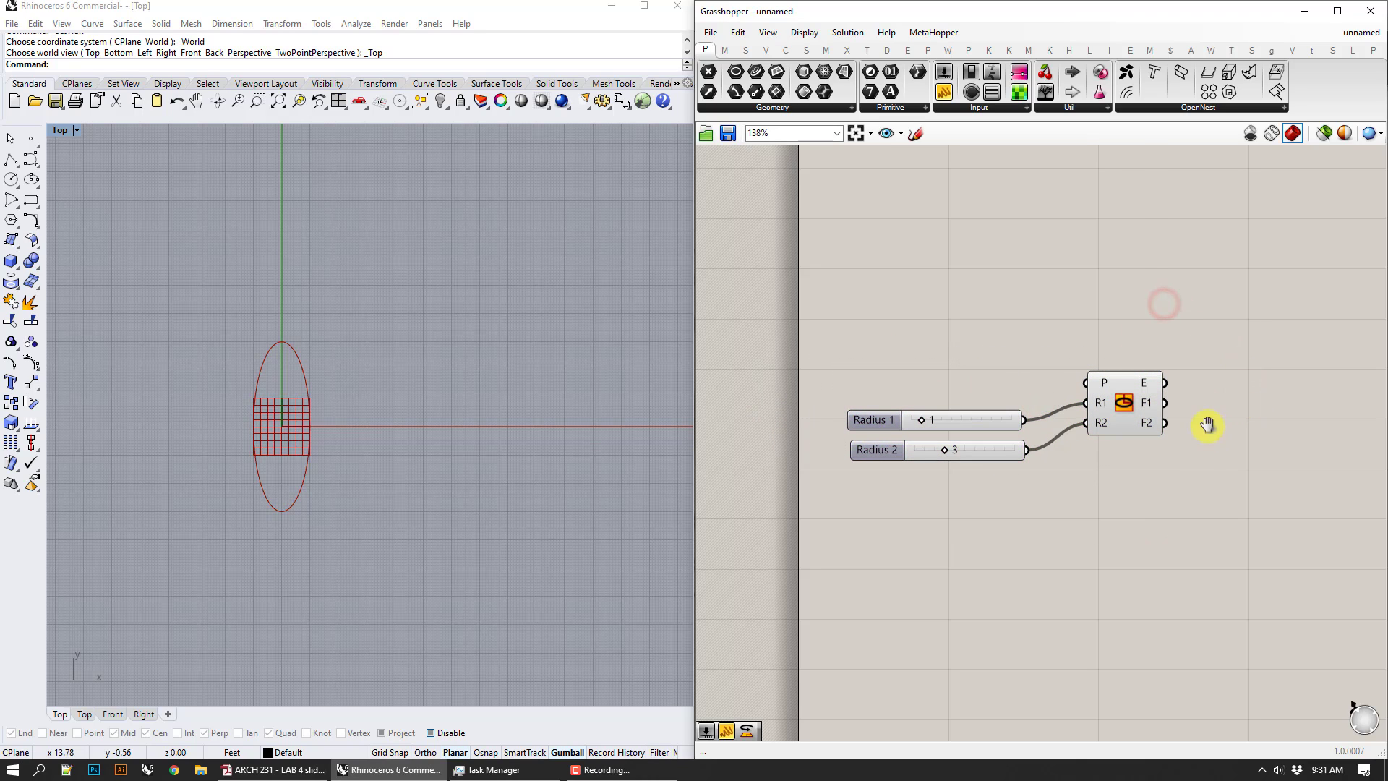
# - Add a Curve parameter beside the Ellipse component and feed it the ellipse output E
pyautogui.moveTo(1207, 425); pyautogui.dragTo(1144, 393, button='right')
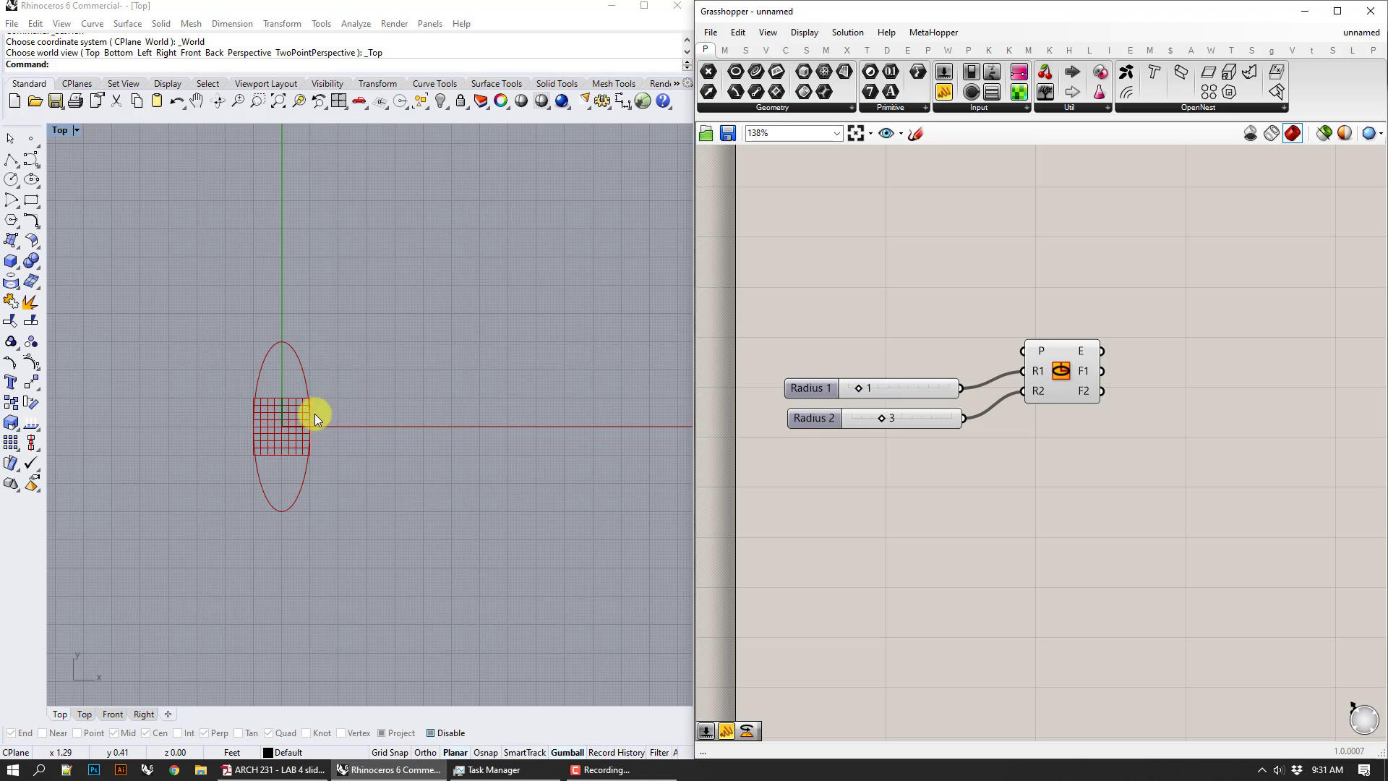
pyautogui.doubleClick(1179, 342)
pyautogui.write('cur')
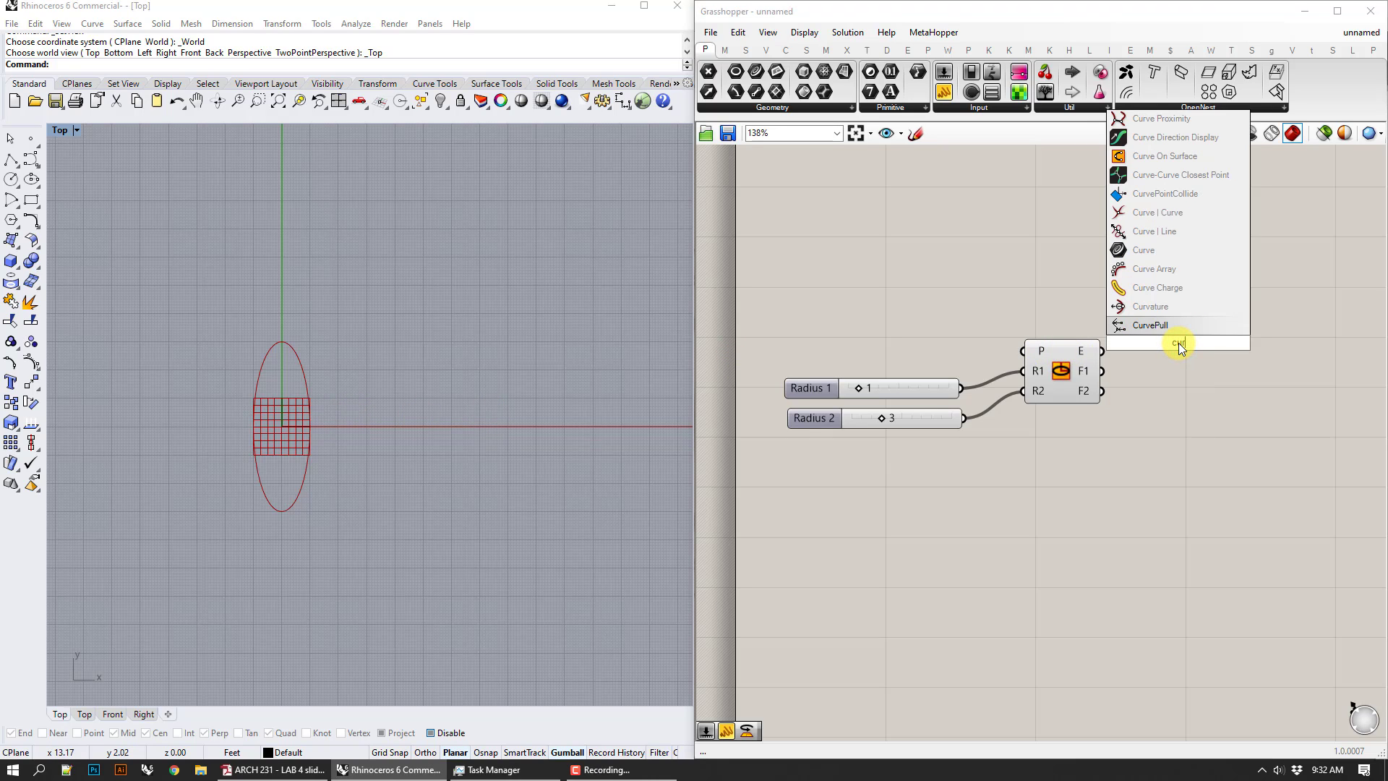
pyautogui.press('Up')
pyautogui.press('Up')
pyautogui.press('Up')
pyautogui.press('Up')
pyautogui.press('Return')
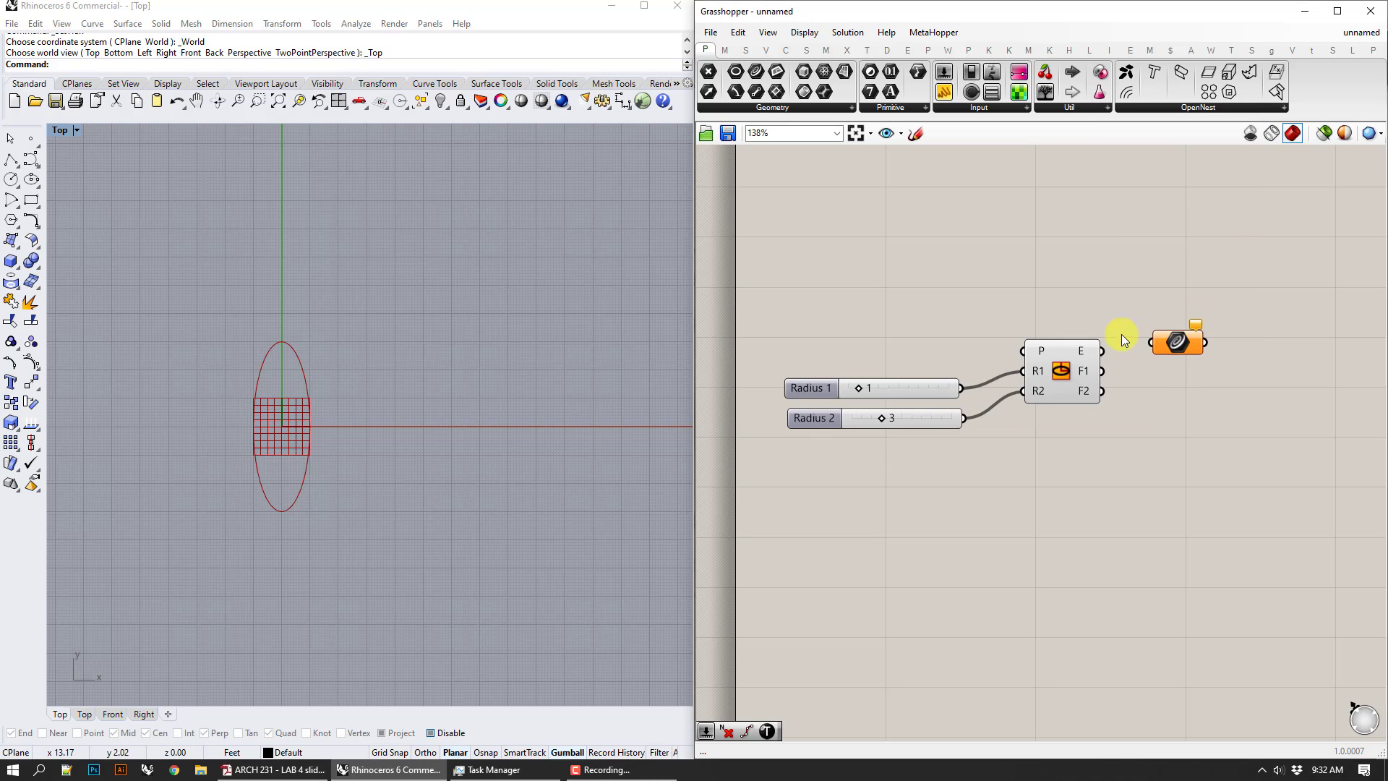
# - Turn off the preview of the Ellipse component
pyautogui.click(1075, 361)
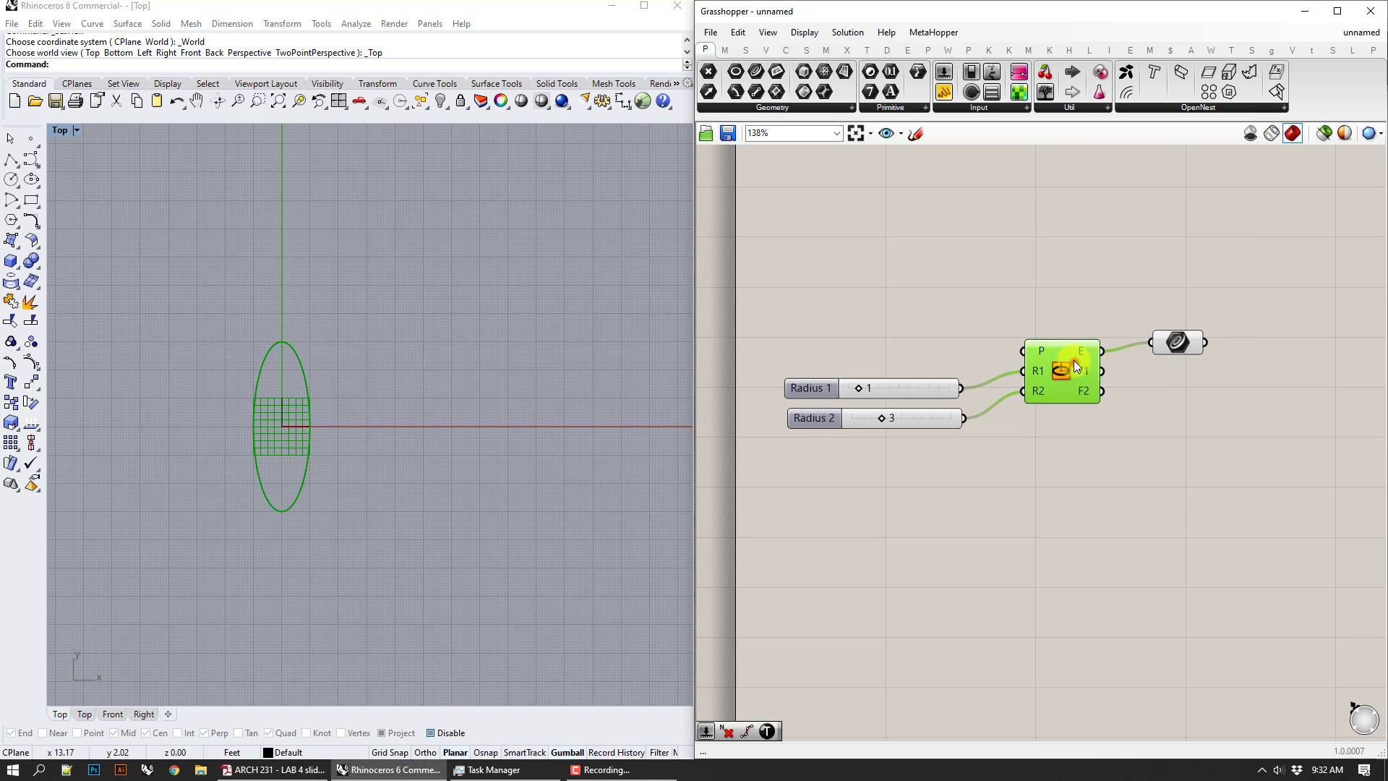
pyautogui.rightClick(1048, 280)
pyautogui.click(1070, 305)
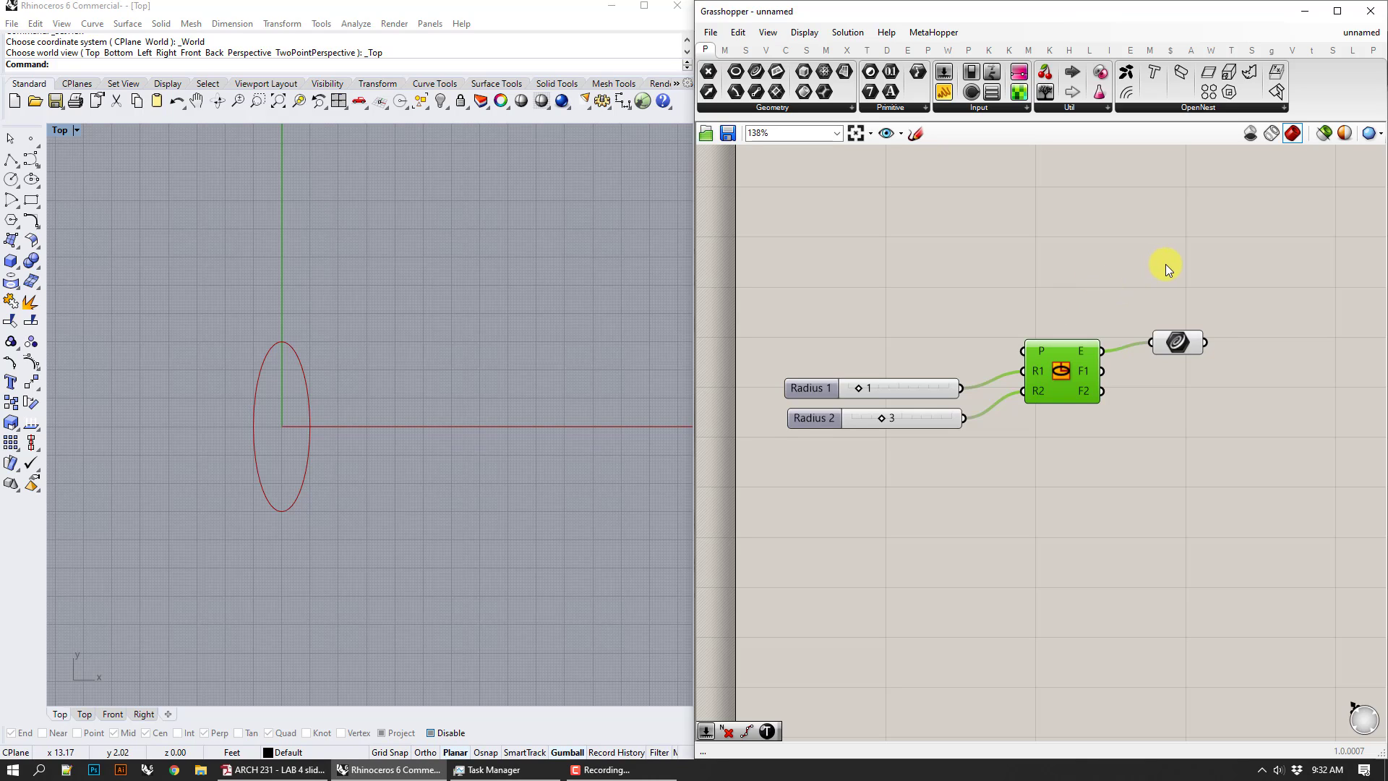
# - Add a Rotate component and wire the Curve parameter into its geometry input
pyautogui.moveTo(1226, 288)
pyautogui.mouseDown(button='right')
pyautogui.moveTo(1178, 267)
pyautogui.moveTo(1101, 275)
pyautogui.moveTo(1058, 254)
pyautogui.mouseUp(button='right')
pyautogui.click(1177, 362)
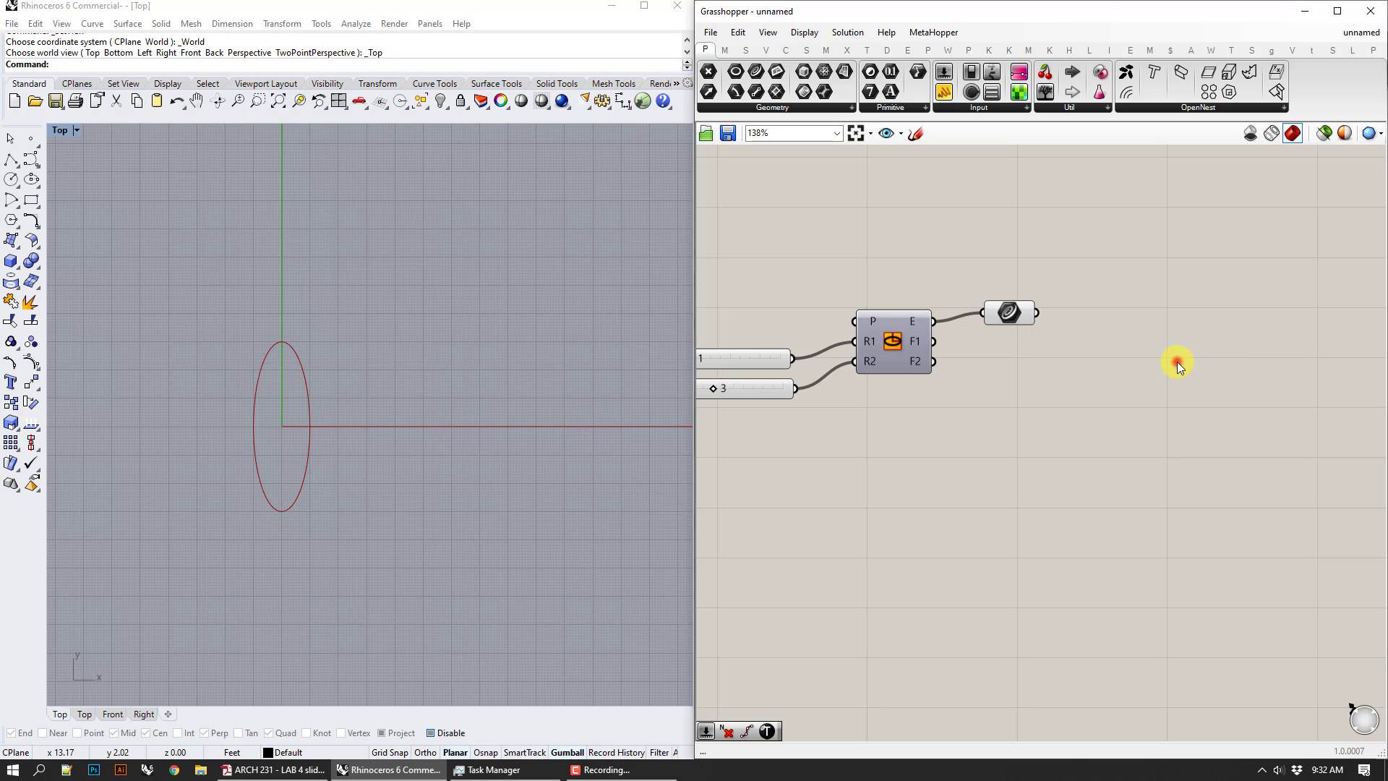
pyautogui.doubleClick(1177, 362)
pyautogui.write('rot')
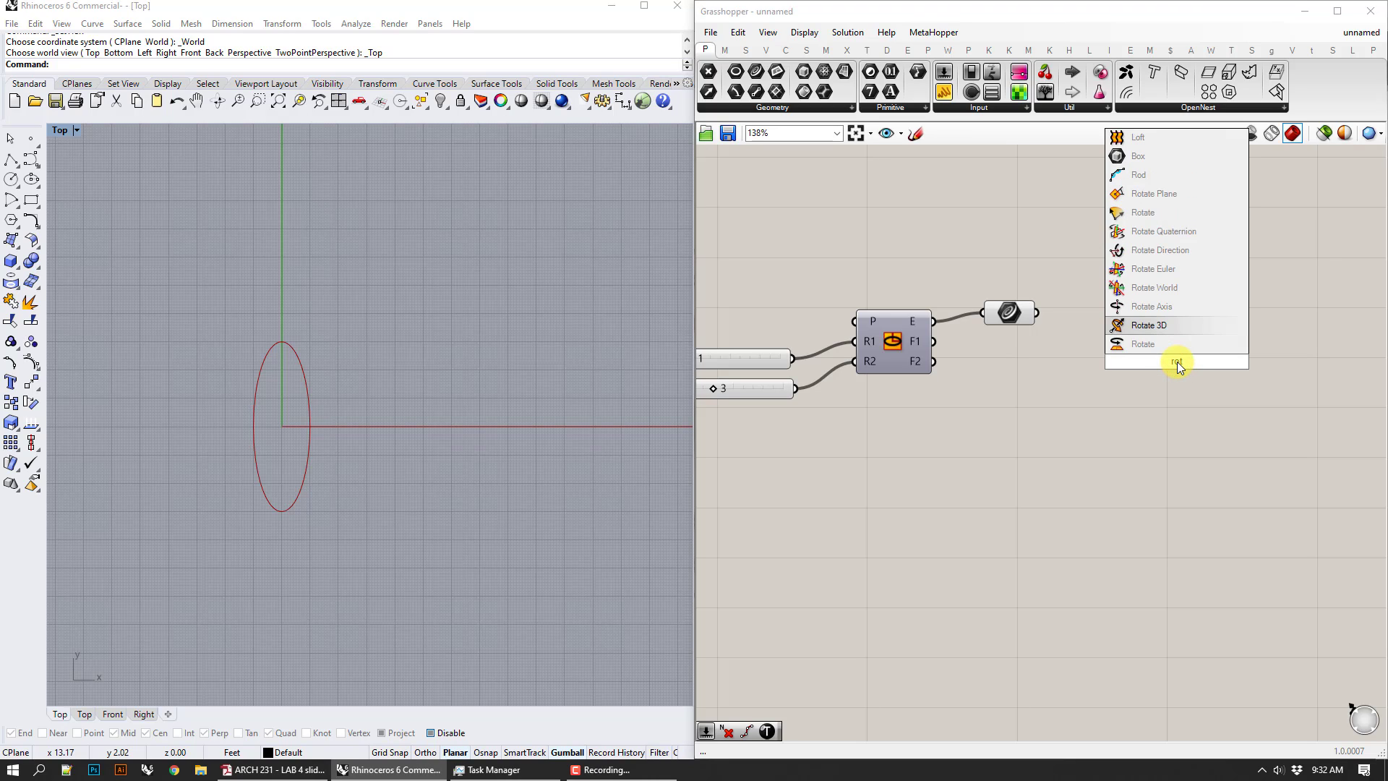
pyautogui.press('Return')
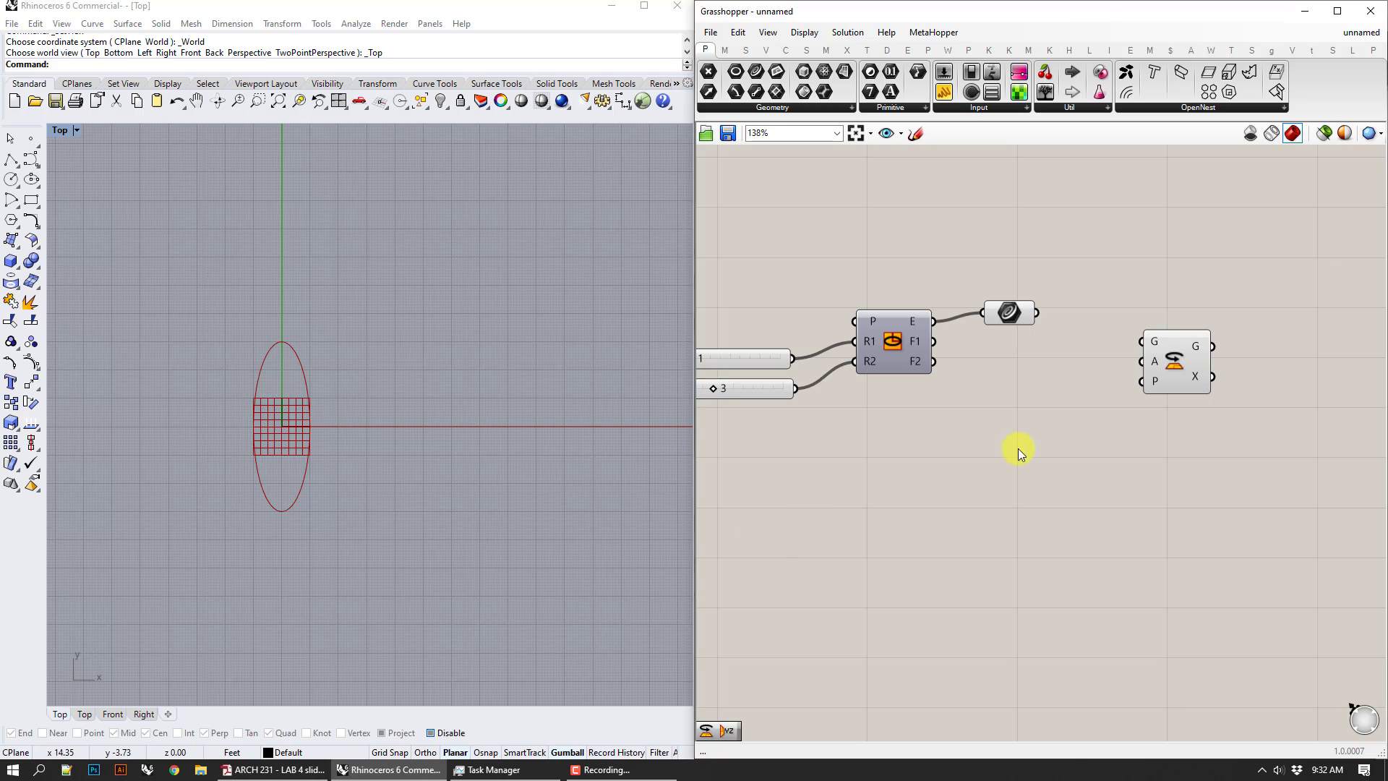
pyautogui.moveTo(1038, 314); pyautogui.dragTo(1143, 341)
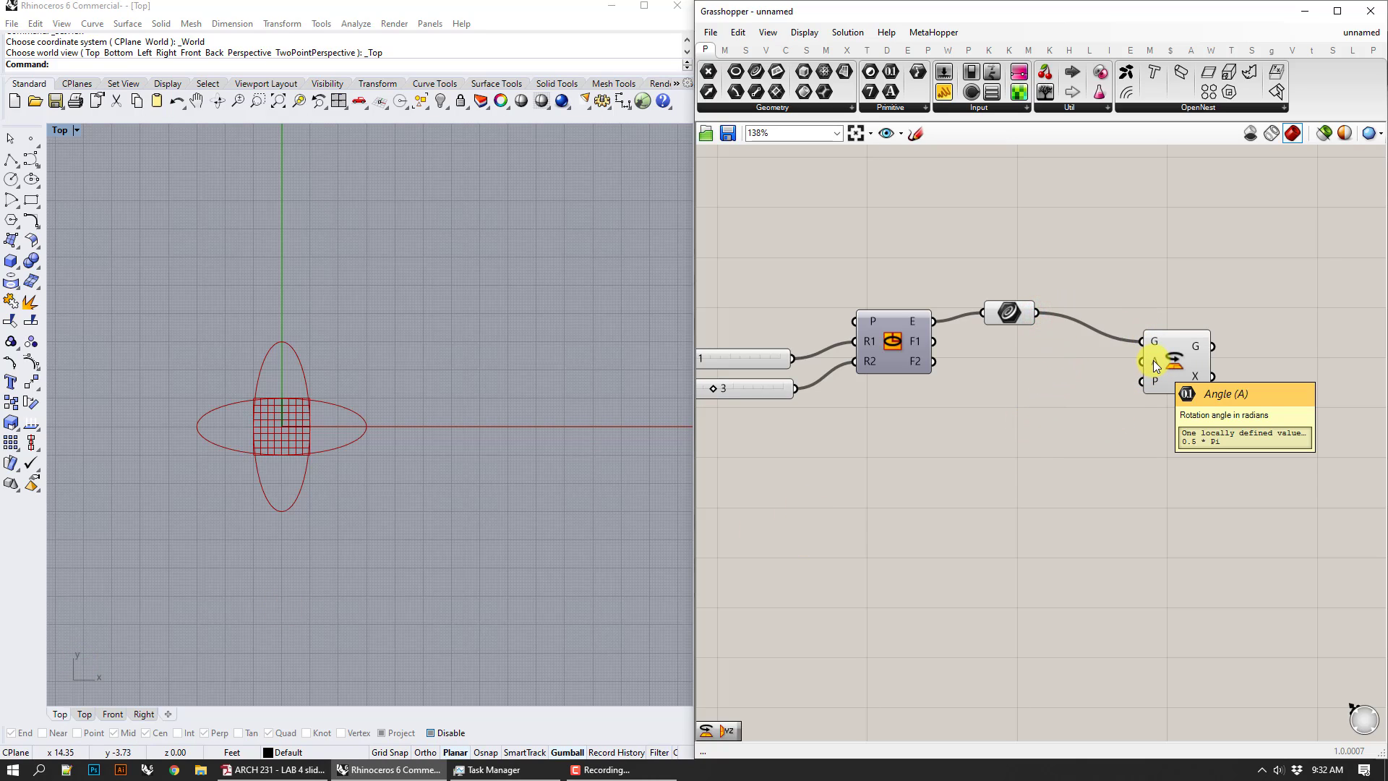
# - Add a Radians component and wire its output into the Rotate component's angle input
pyautogui.doubleClick(1031, 503)
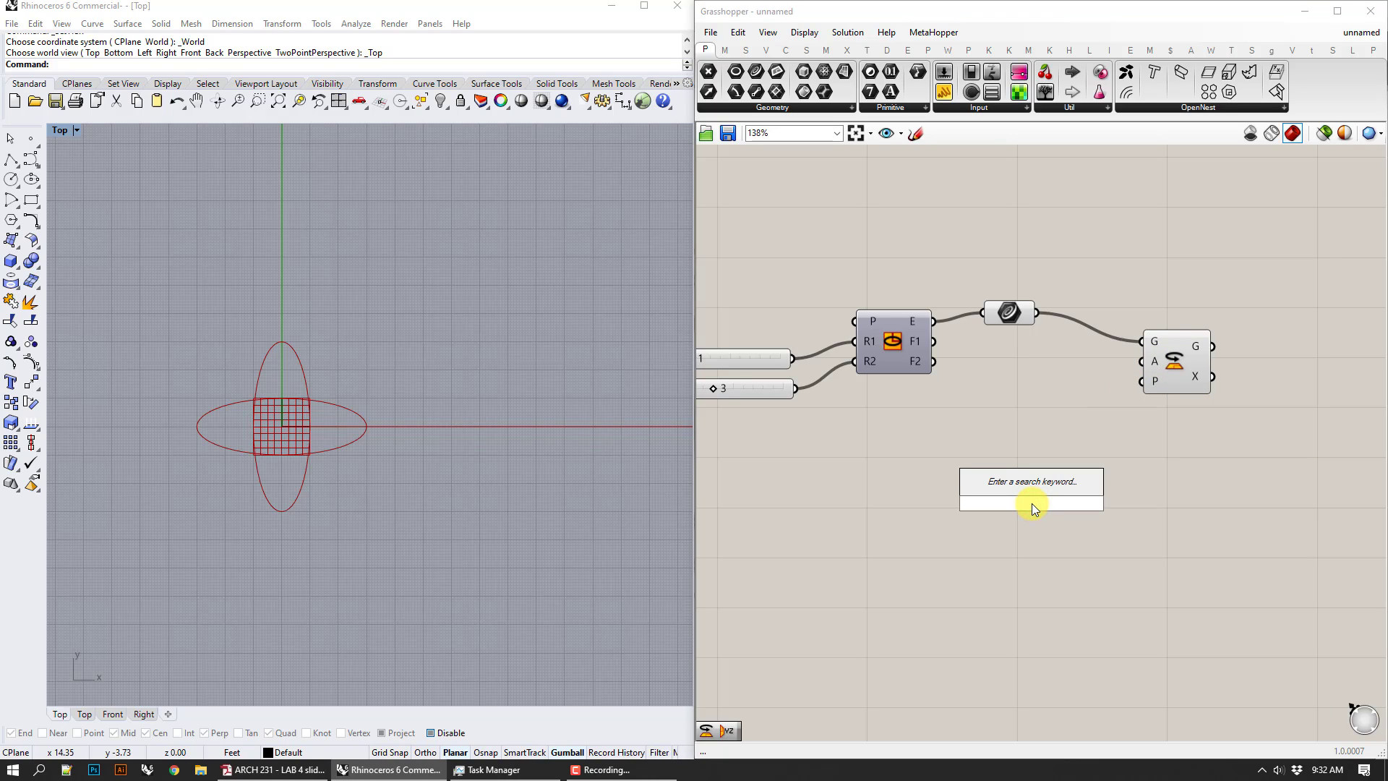
pyautogui.write('rad')
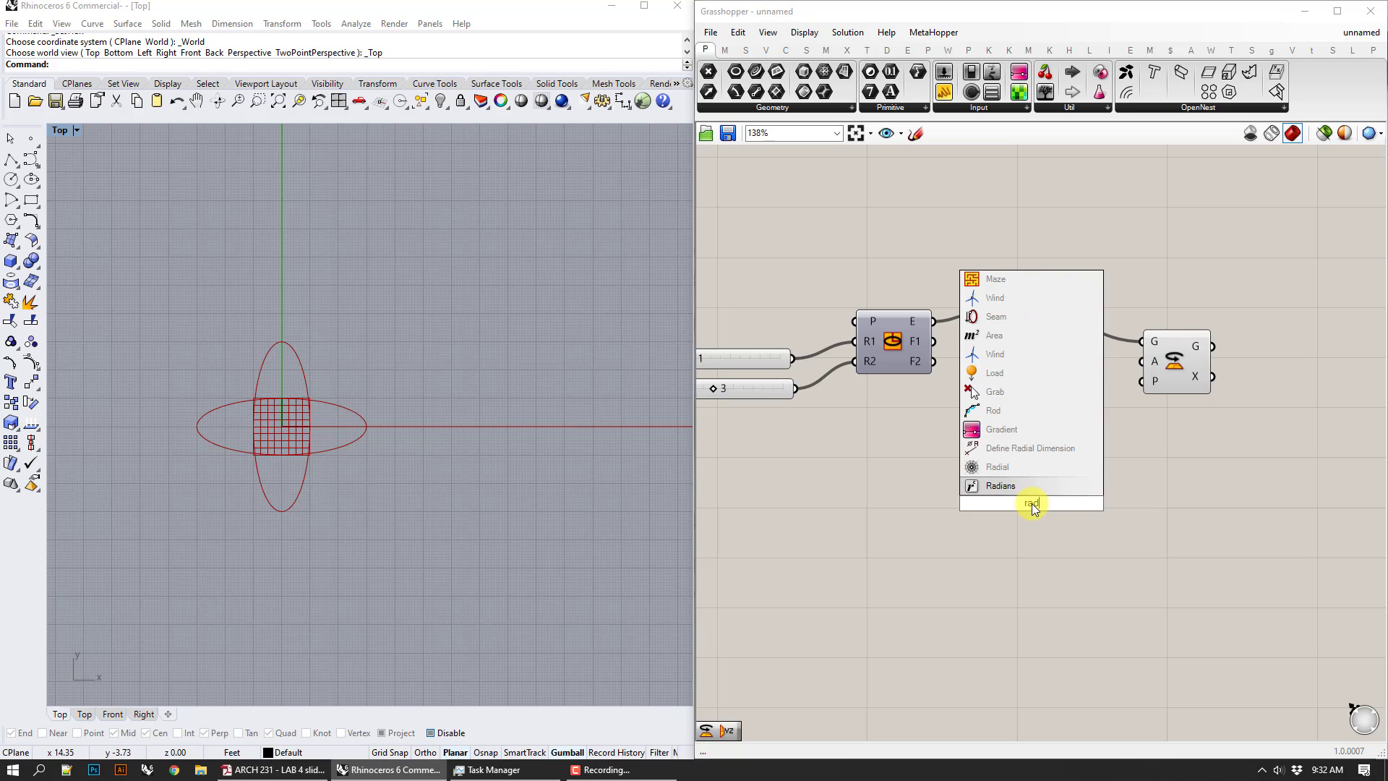
pyautogui.press('Return')
pyautogui.moveTo(1031, 503); pyautogui.dragTo(1141, 342)
pyautogui.hotkey('ctrl', 'z')
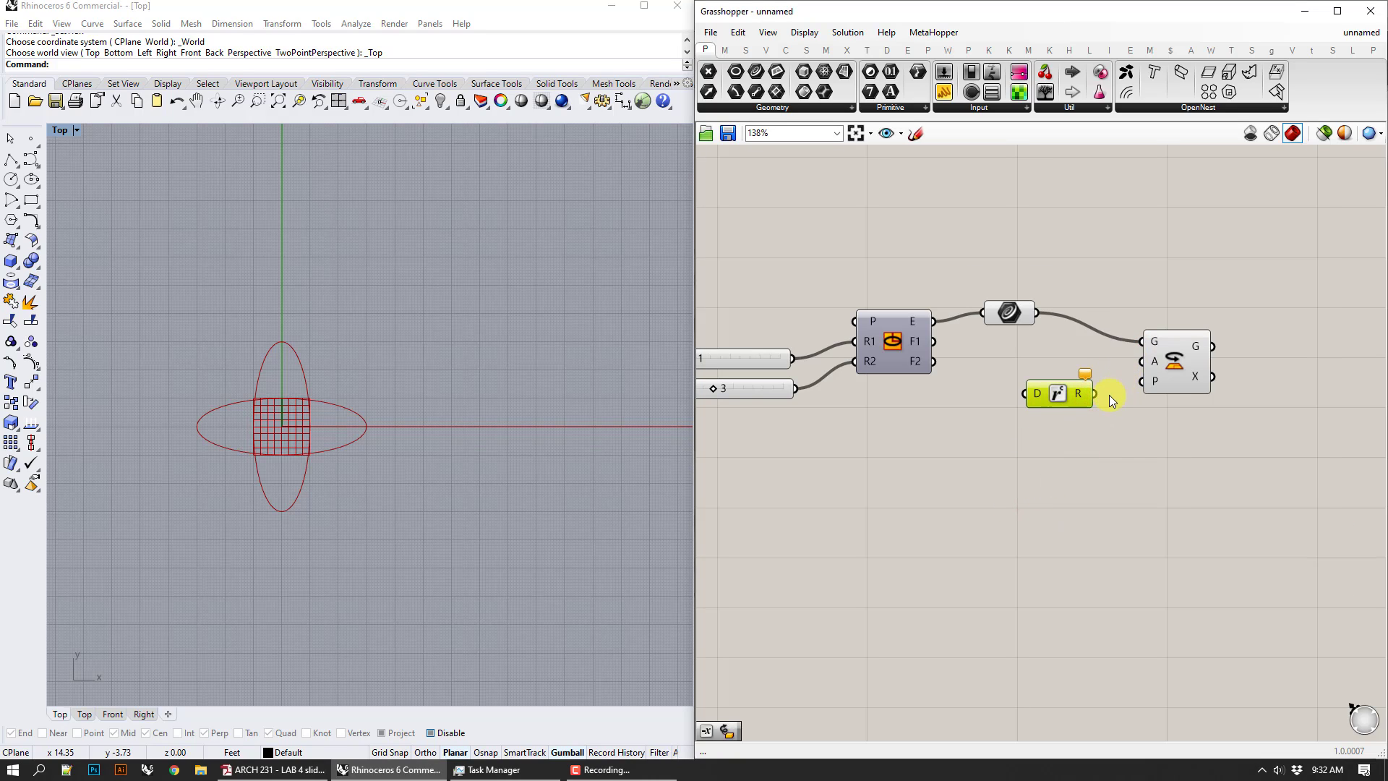
pyautogui.moveTo(1099, 396); pyautogui.dragTo(1142, 361)
pyautogui.doubleClick(980, 531)
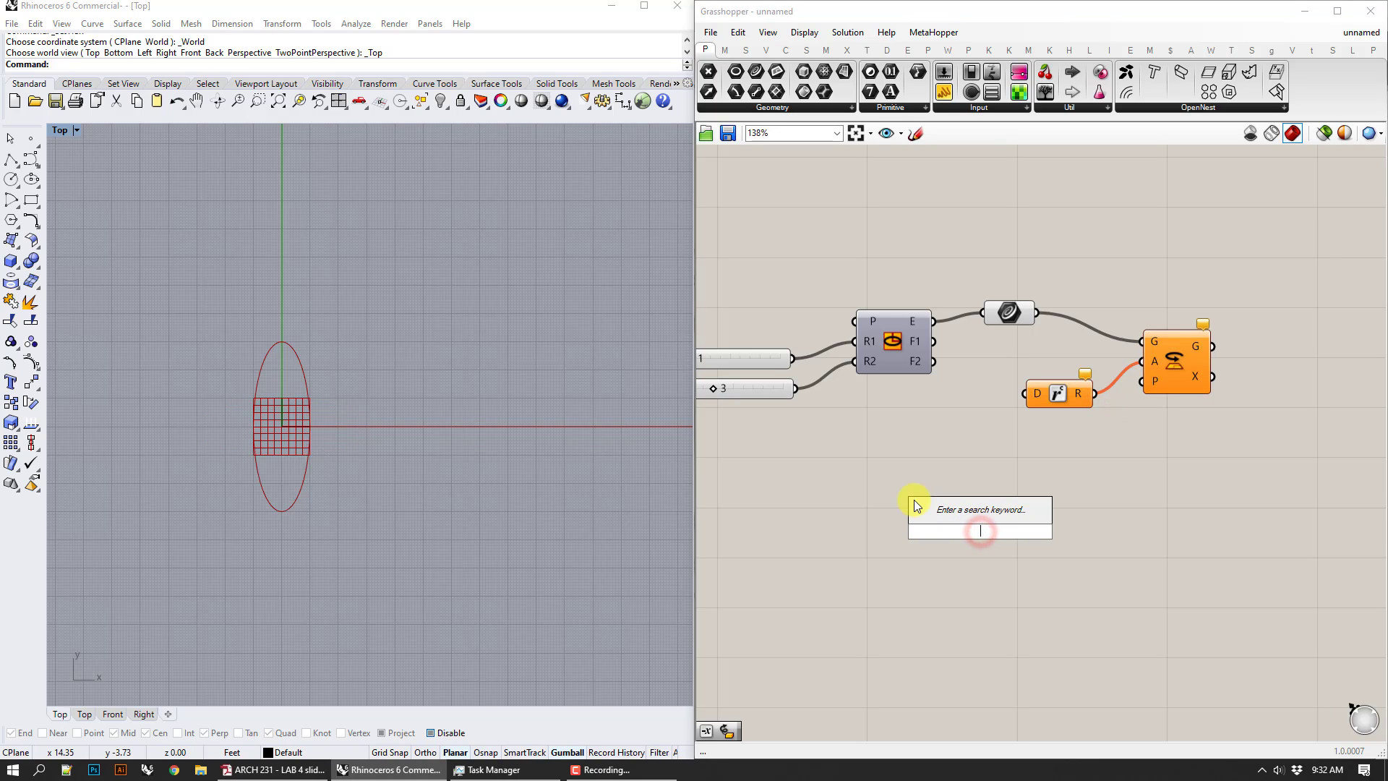
pyautogui.write('0<')
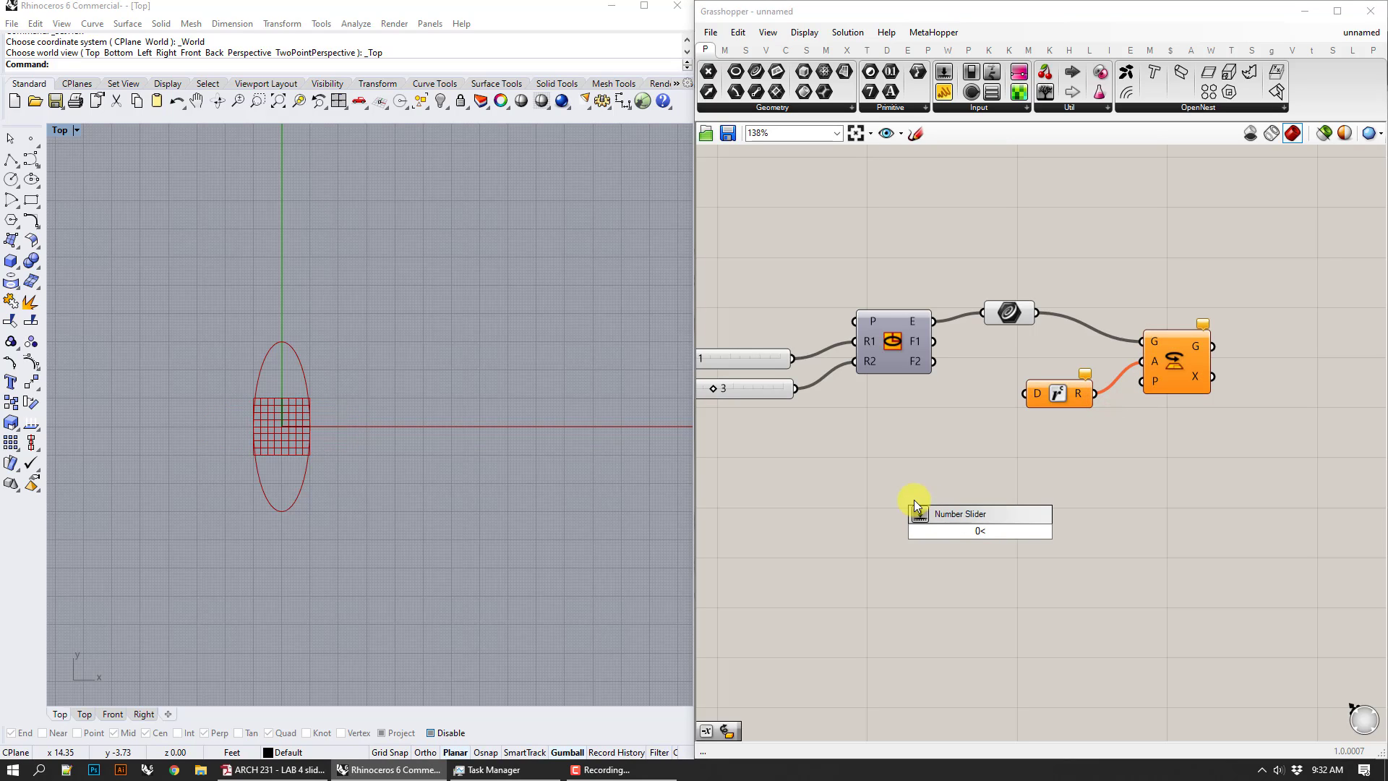
pyautogui.write('0<36')
pyautogui.press('BackSpace')
pyautogui.press('BackSpace')
pyautogui.press('BackSpace')
pyautogui.press('BackSpace')
pyautogui.write('60')
pyautogui.press('BackSpace')
pyautogui.press('BackSpace')
pyautogui.press('BackSpace')
pyautogui.write('<180')
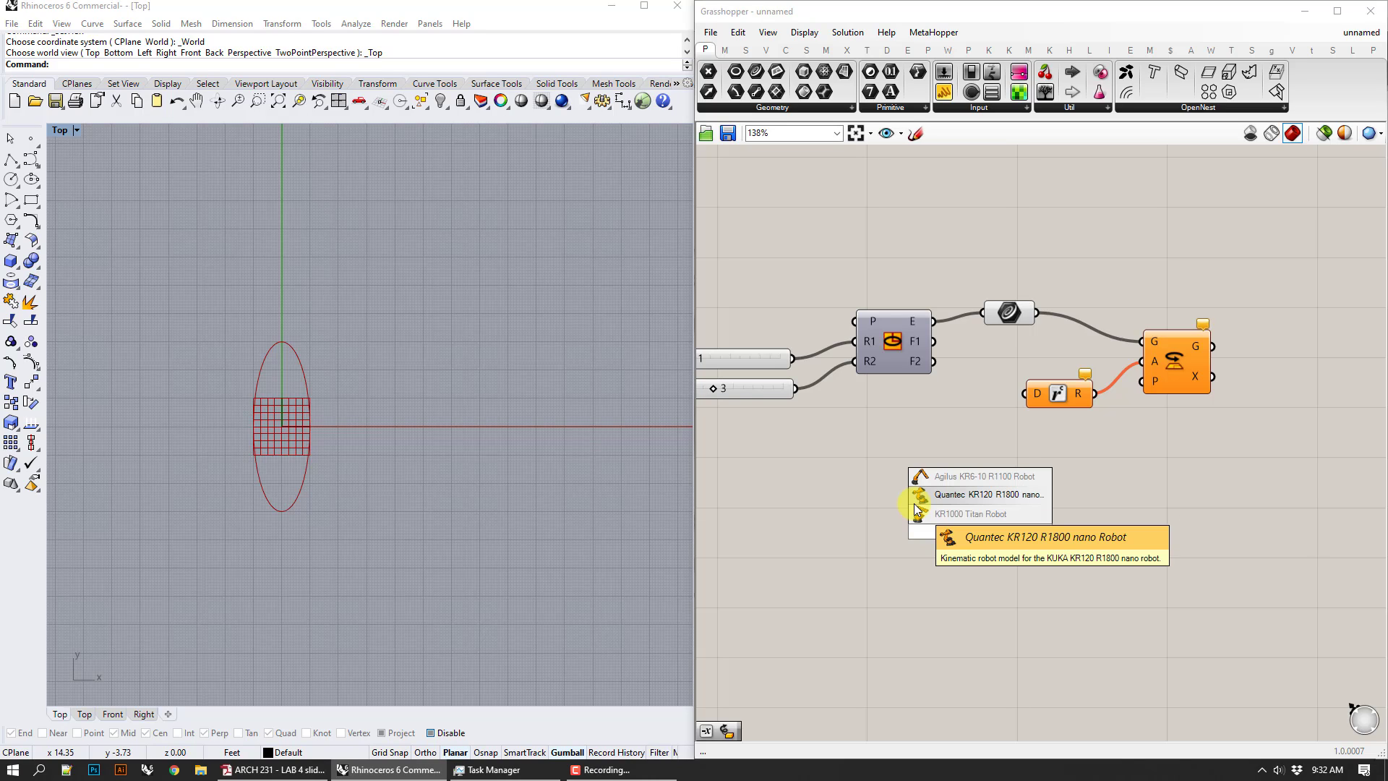
pyautogui.click(987, 409)
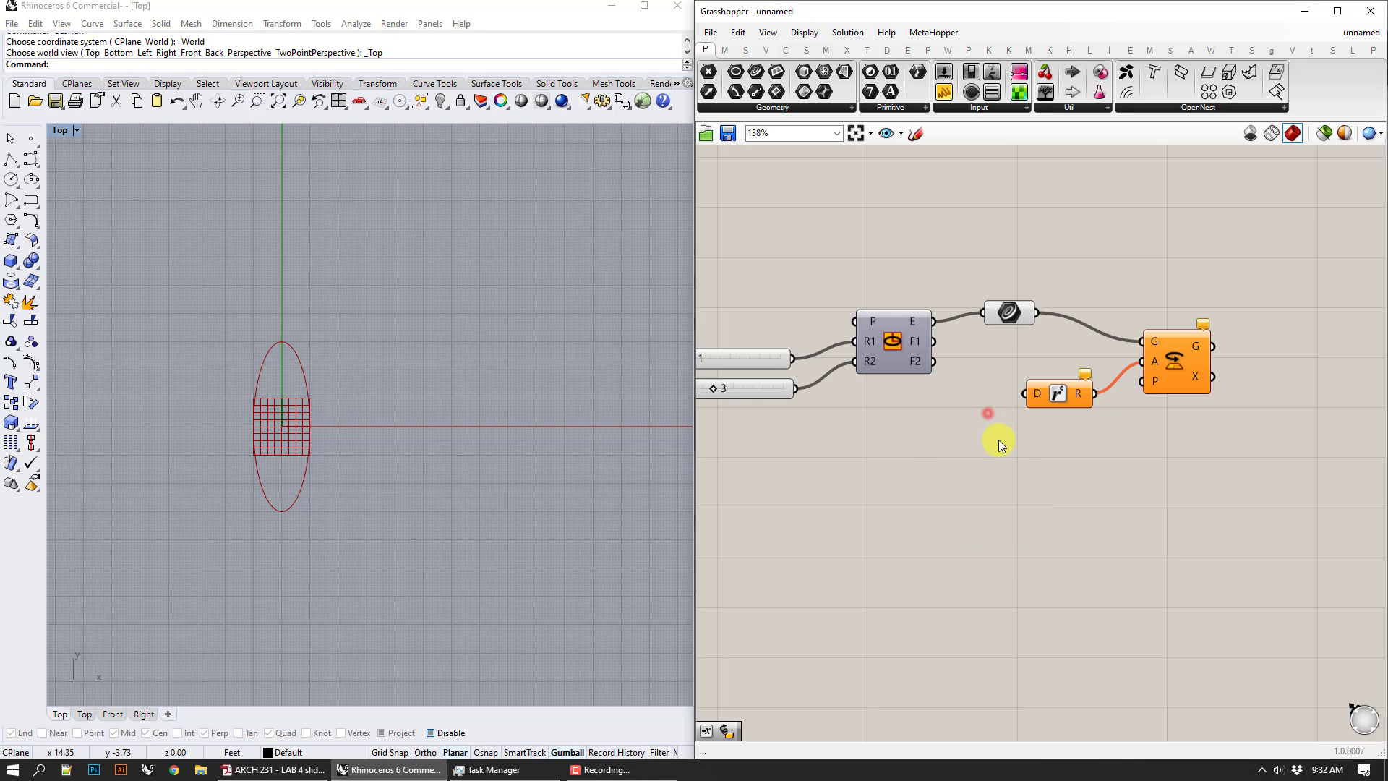
# - Add a 0 to 360 number slider wired into the Radians component's degrees input and set it to 360
pyautogui.doubleClick(976, 479)
pyautogui.write('0<')
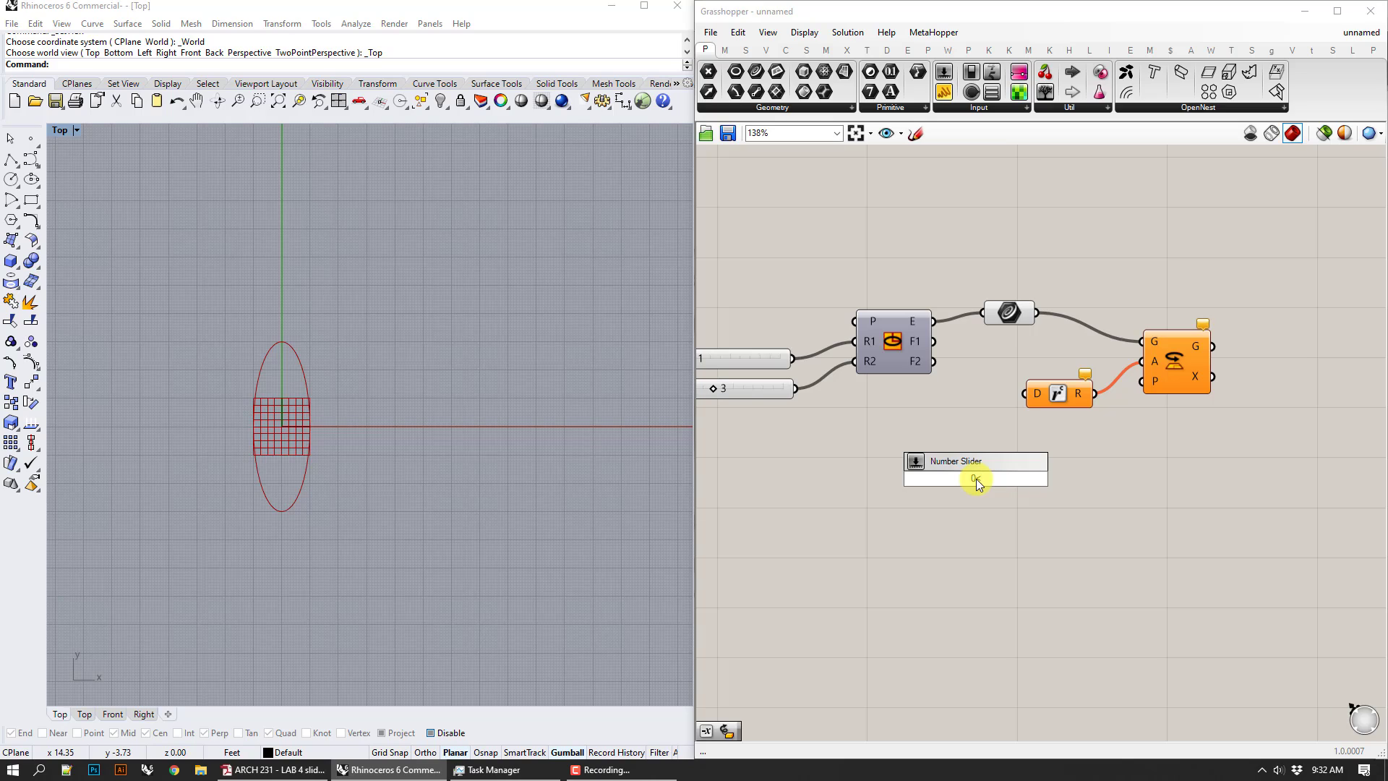
pyautogui.write('180<3')
pyautogui.press('Return')
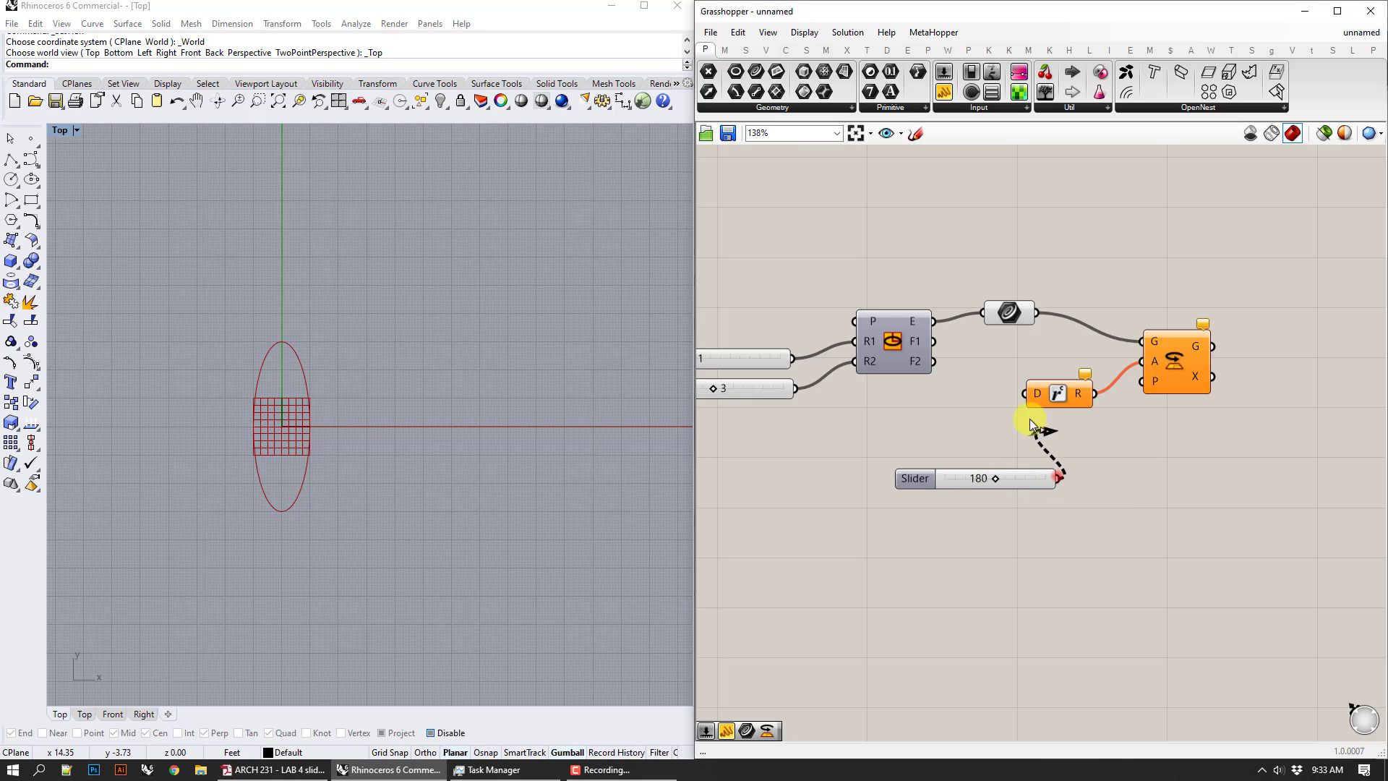
pyautogui.moveTo(1029, 418); pyautogui.dragTo(1025, 393)
pyautogui.moveTo(1005, 480); pyautogui.dragTo(975, 485)
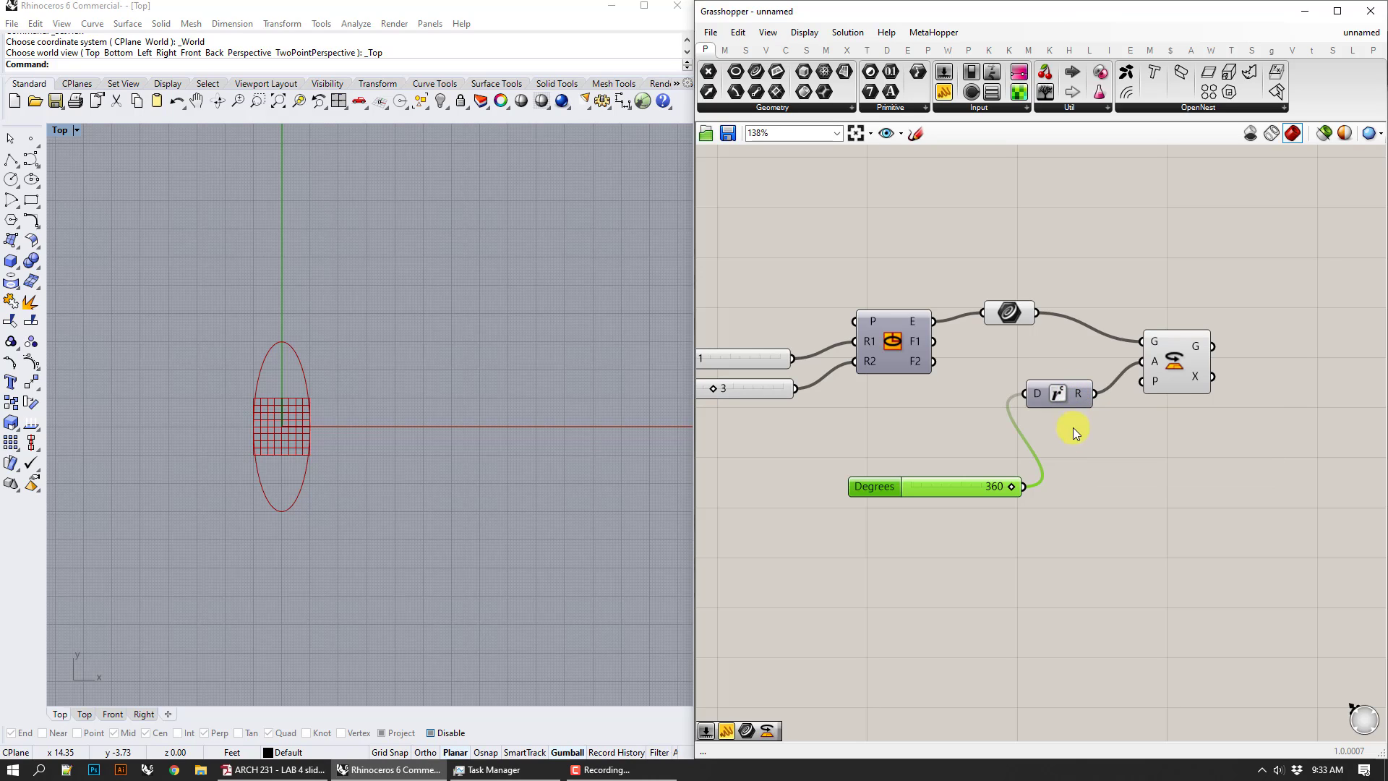
# - Wire the ellipse output directly into Rotate's geometry input and move the Curve parameter after Rotate to receive the rotated geometry
pyautogui.click(1163, 363)
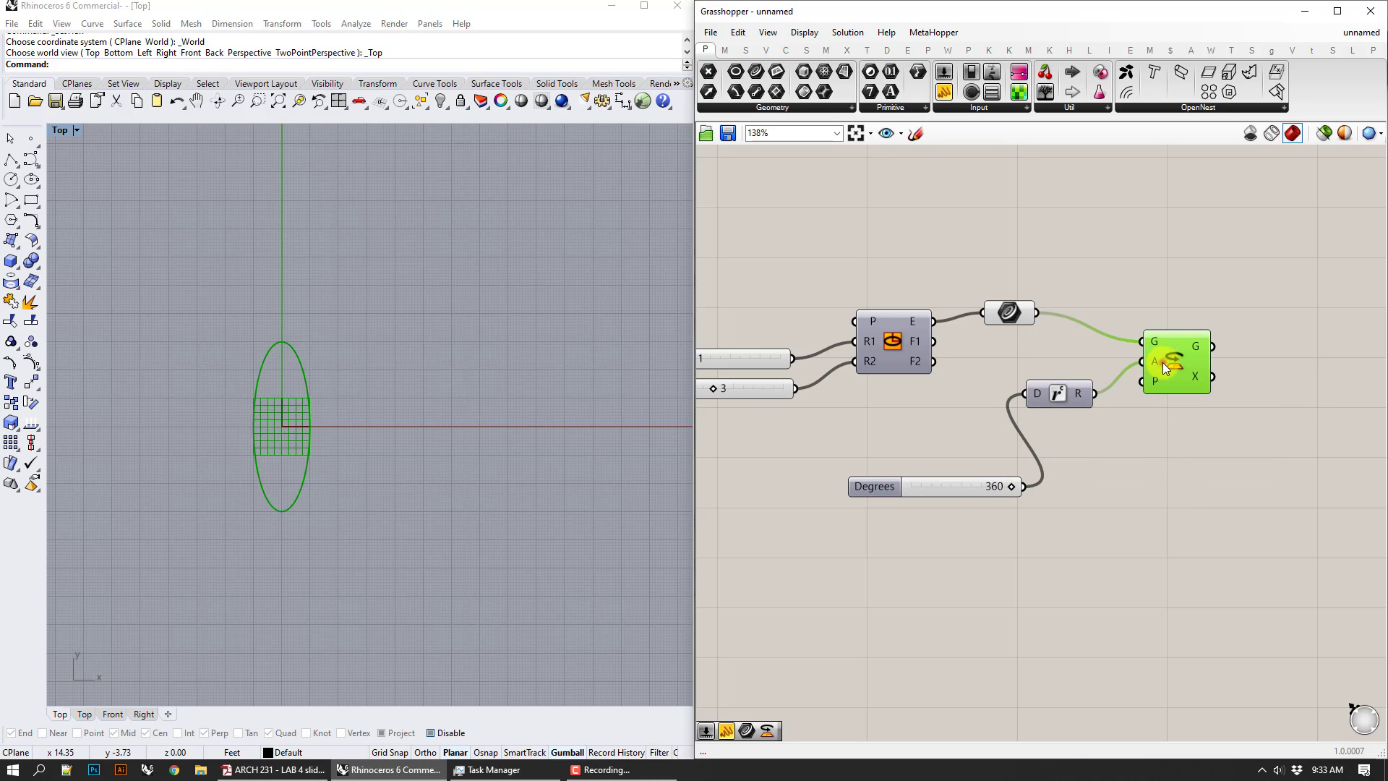
pyautogui.moveTo(1239, 454); pyautogui.dragTo(1177, 439, button='right')
pyautogui.moveTo(1049, 347); pyautogui.dragTo(1019, 342, button='right')
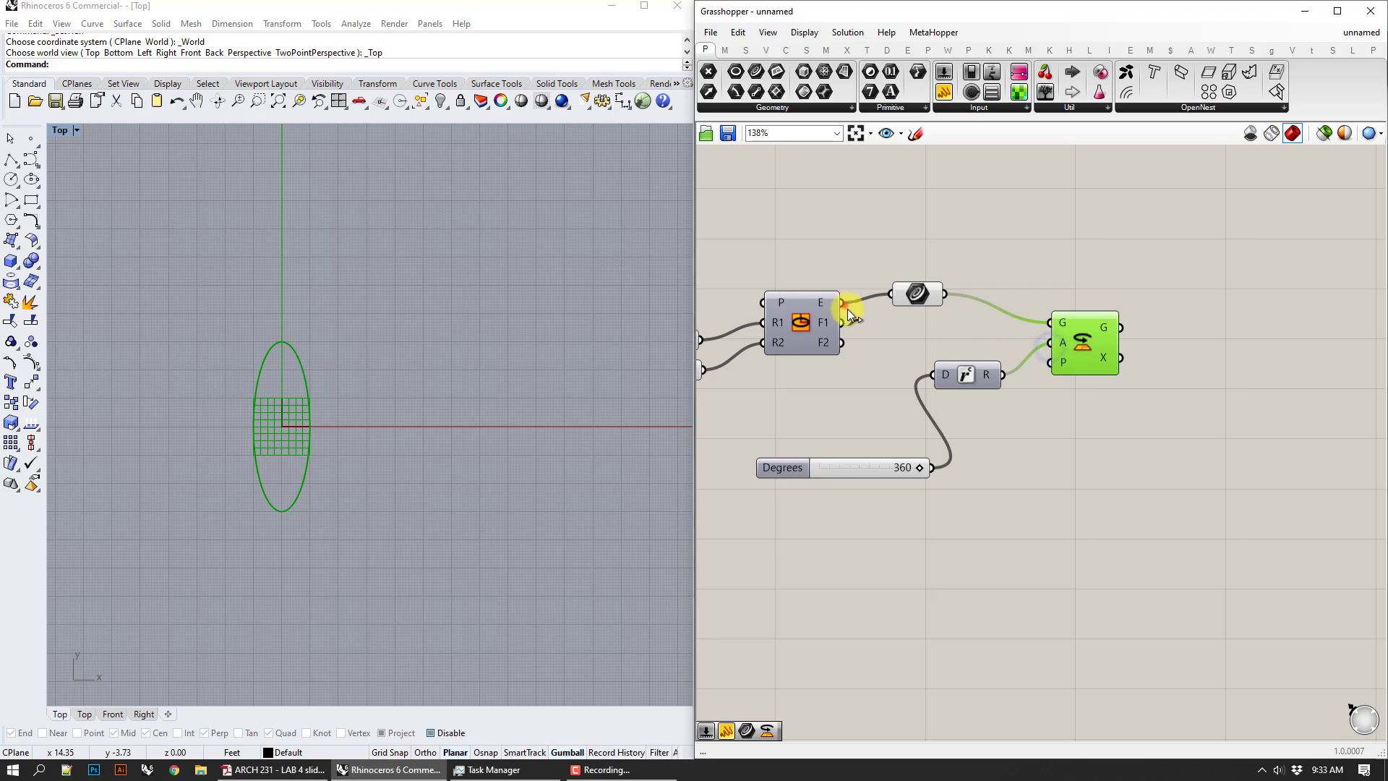
pyautogui.moveTo(915, 293); pyautogui.dragTo(1214, 304)
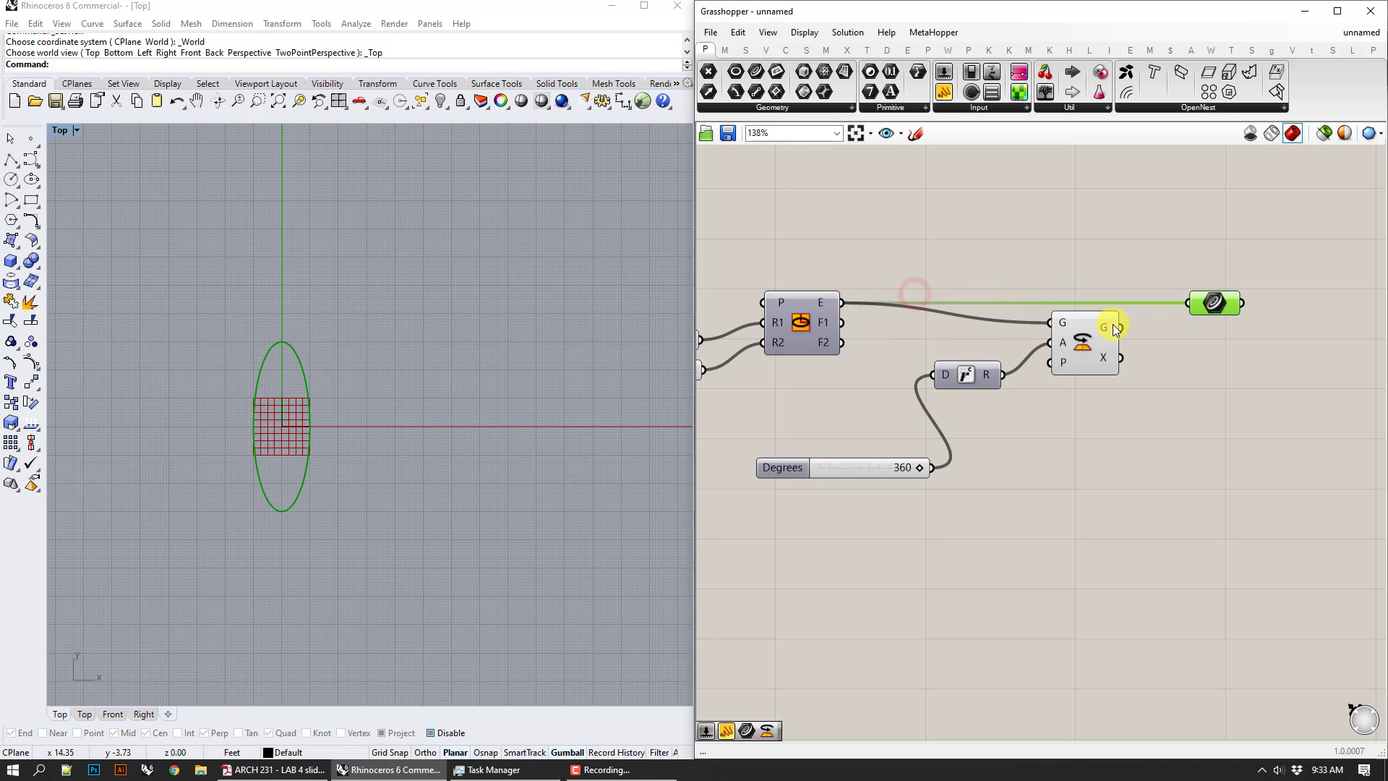
pyautogui.moveTo(1120, 327); pyautogui.dragTo(1188, 303)
# - Turn off the preview of the Rotate component
pyautogui.moveTo(1141, 437); pyautogui.dragTo(1077, 288)
pyautogui.rightClick(1056, 259)
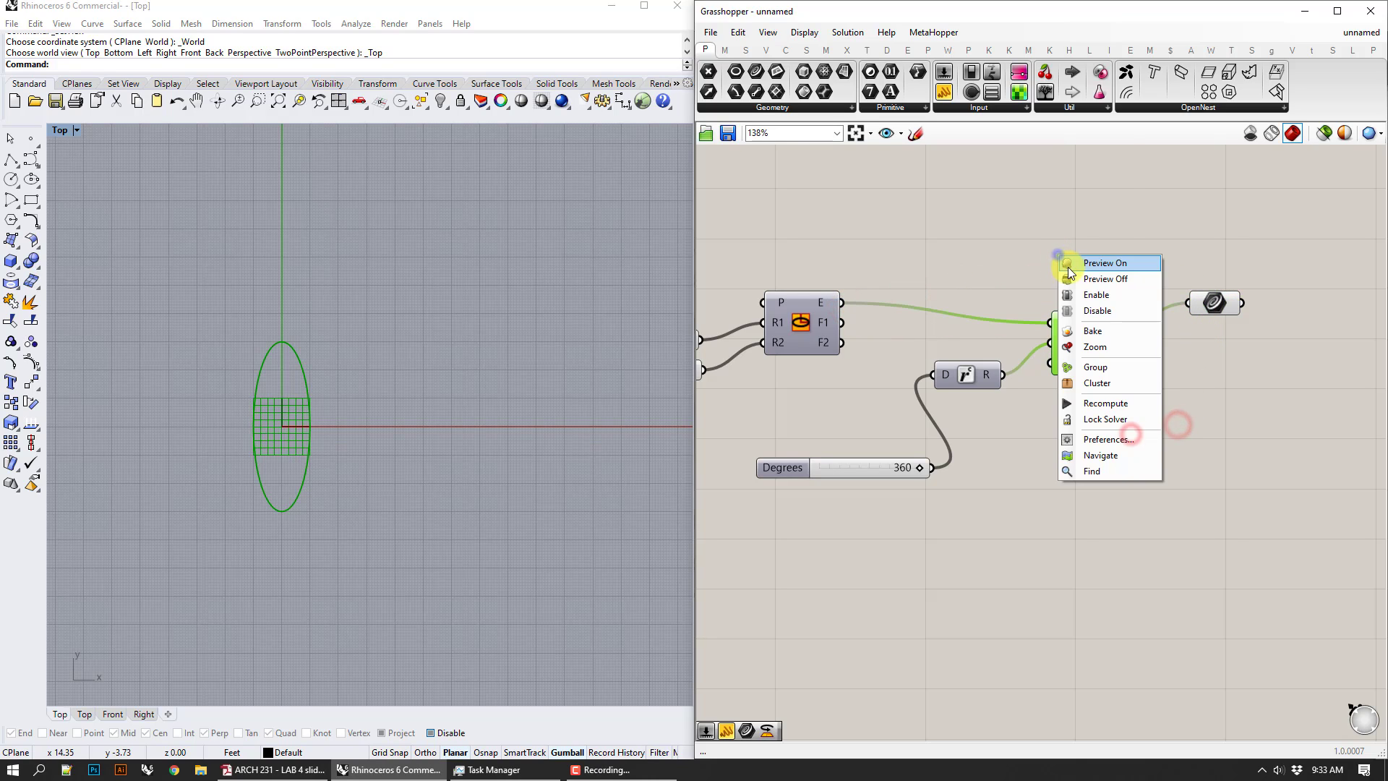
pyautogui.click(1091, 278)
pyautogui.click(1126, 249)
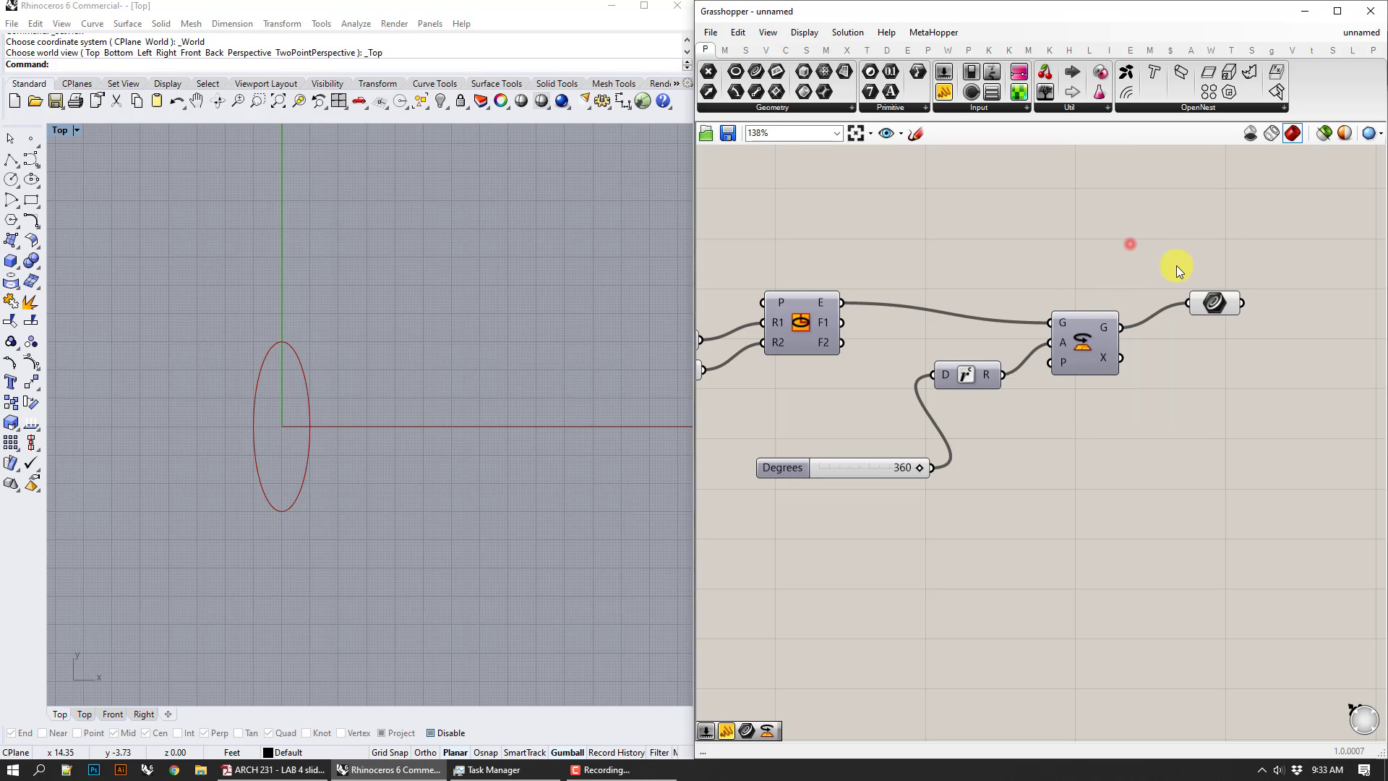
# - Set the degrees slider to 285 and delete the Radians component between the slider and Rotate
pyautogui.click(1207, 305)
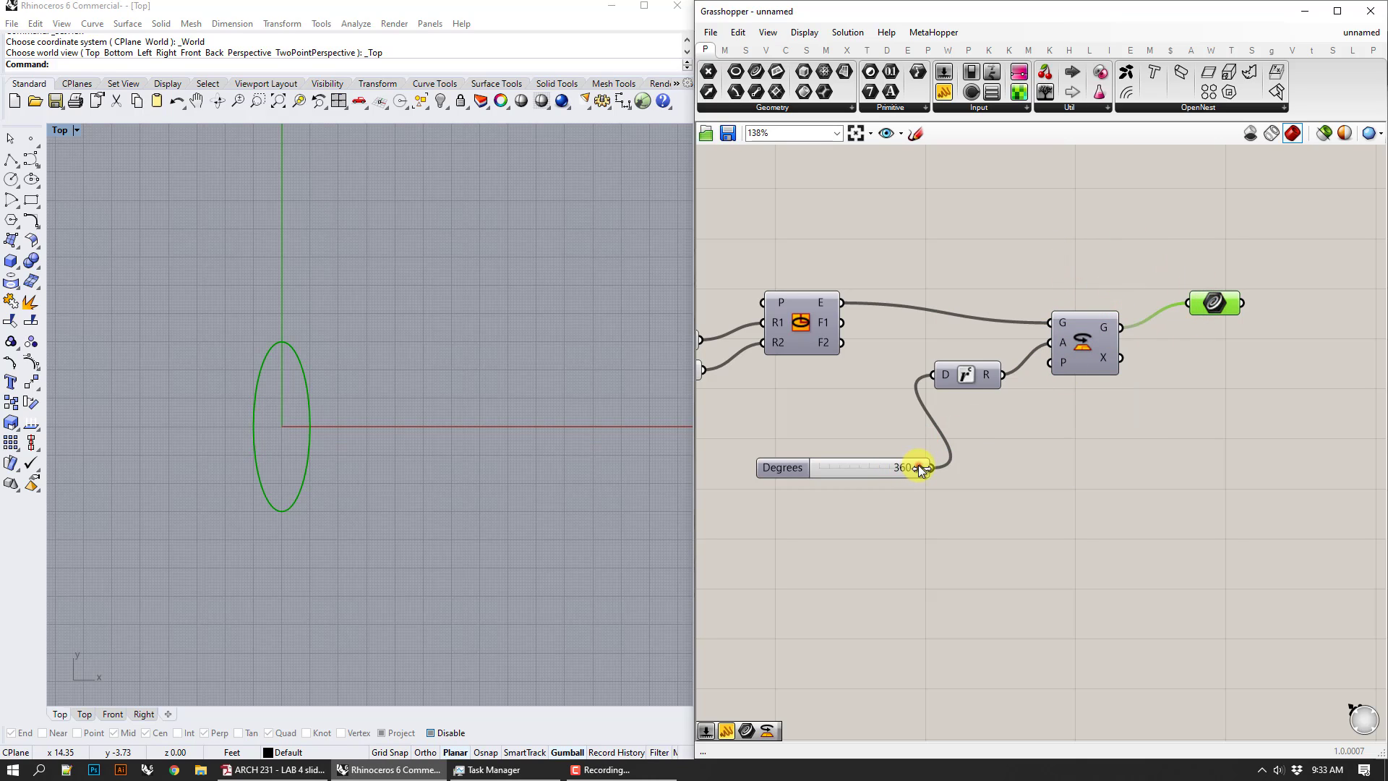
pyautogui.moveTo(916, 469); pyautogui.dragTo(896, 492)
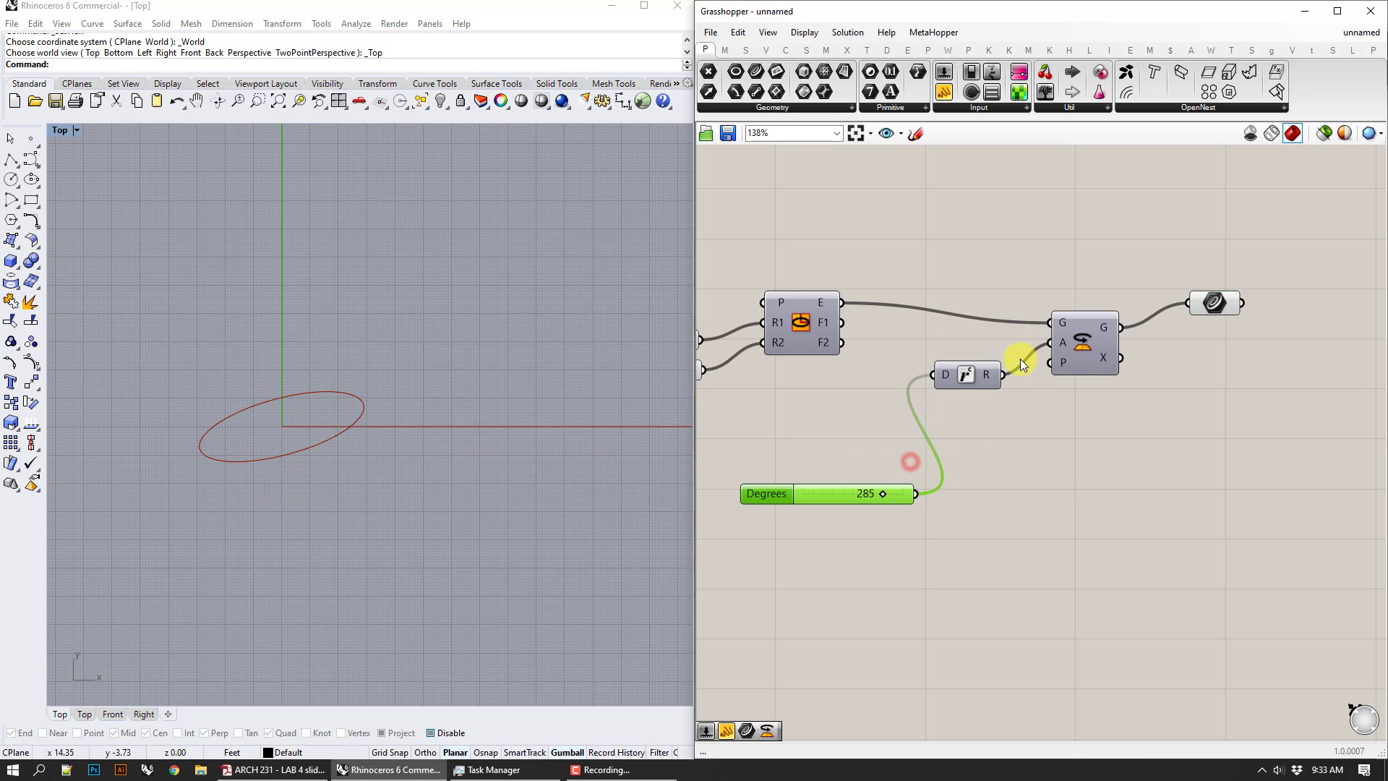
pyautogui.moveTo(973, 380); pyautogui.dragTo(939, 394)
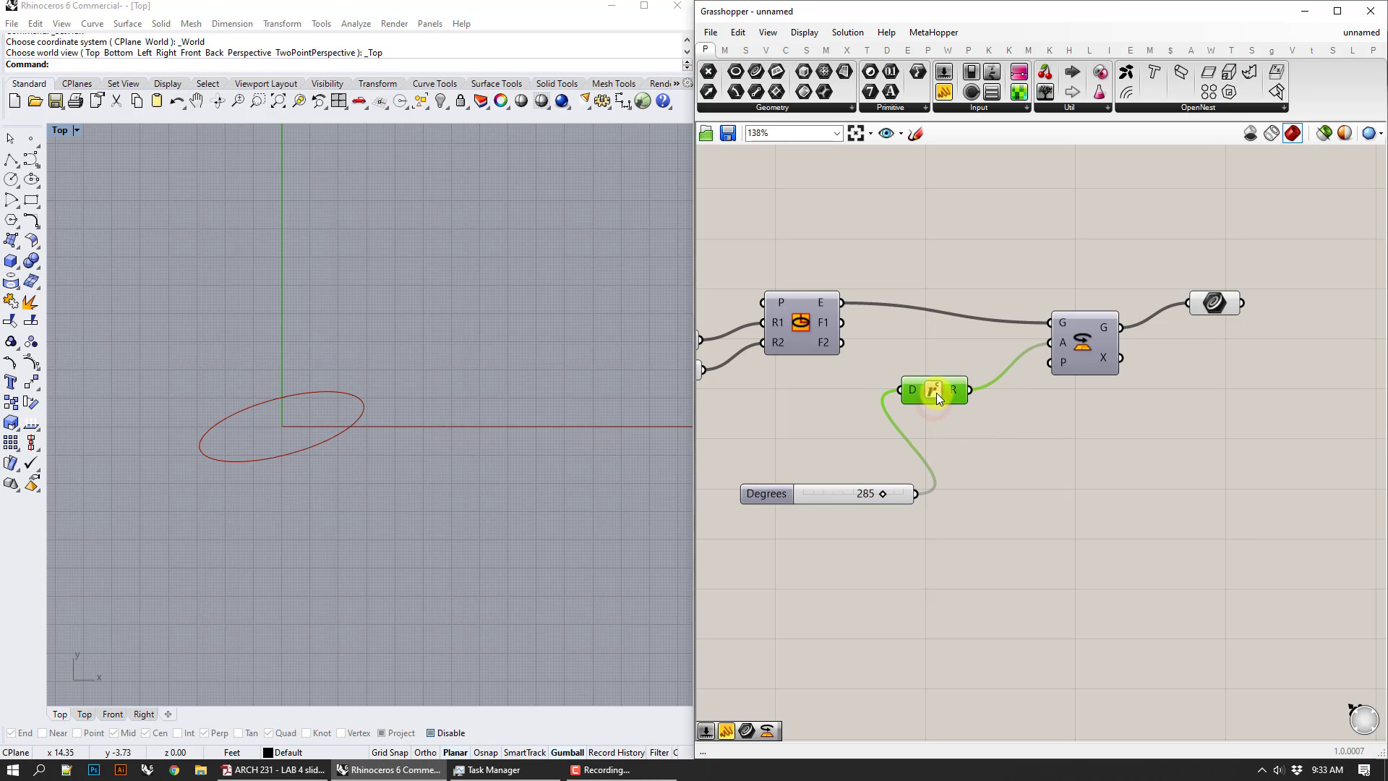
pyautogui.press('Delete')
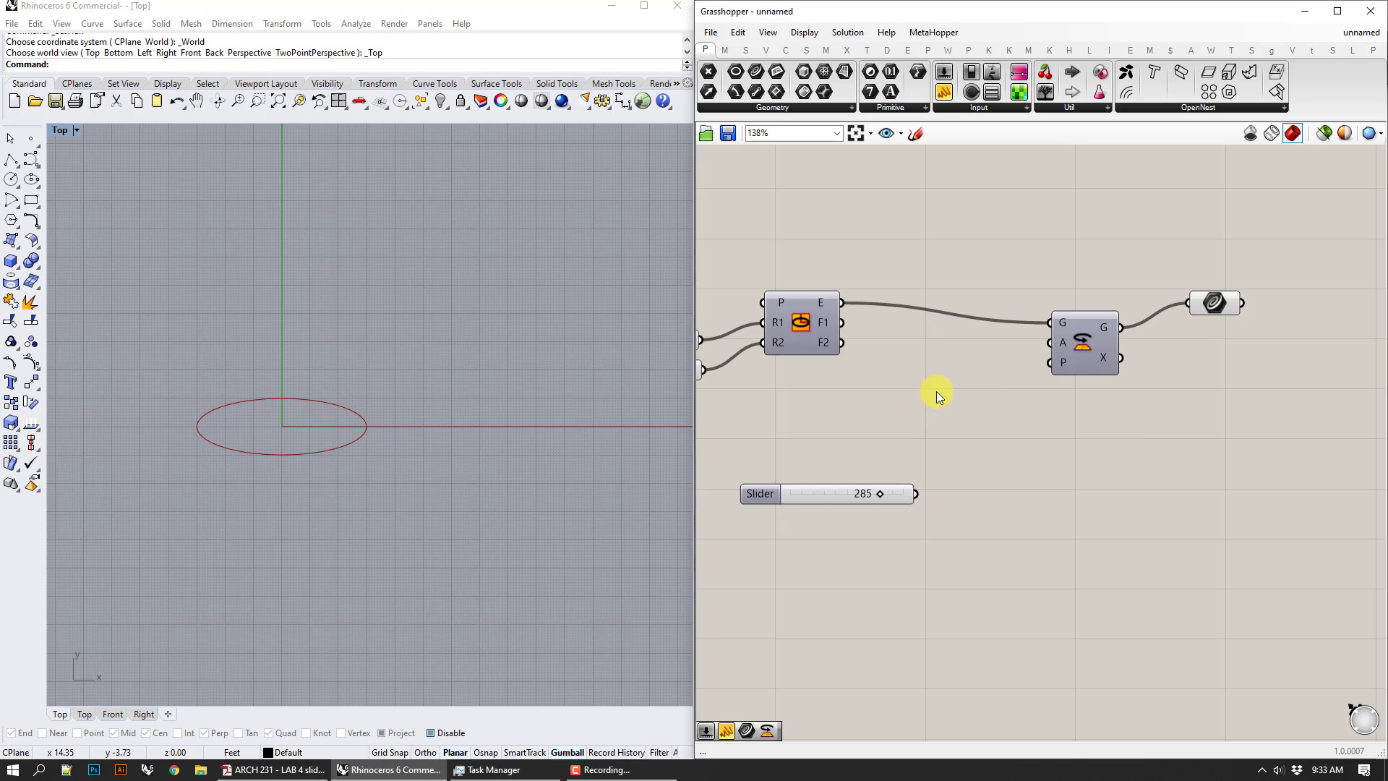
# - Switch Rotate's angle input to degrees, wire the slider directly into it and set the angle to 229
pyautogui.rightClick(1068, 345)
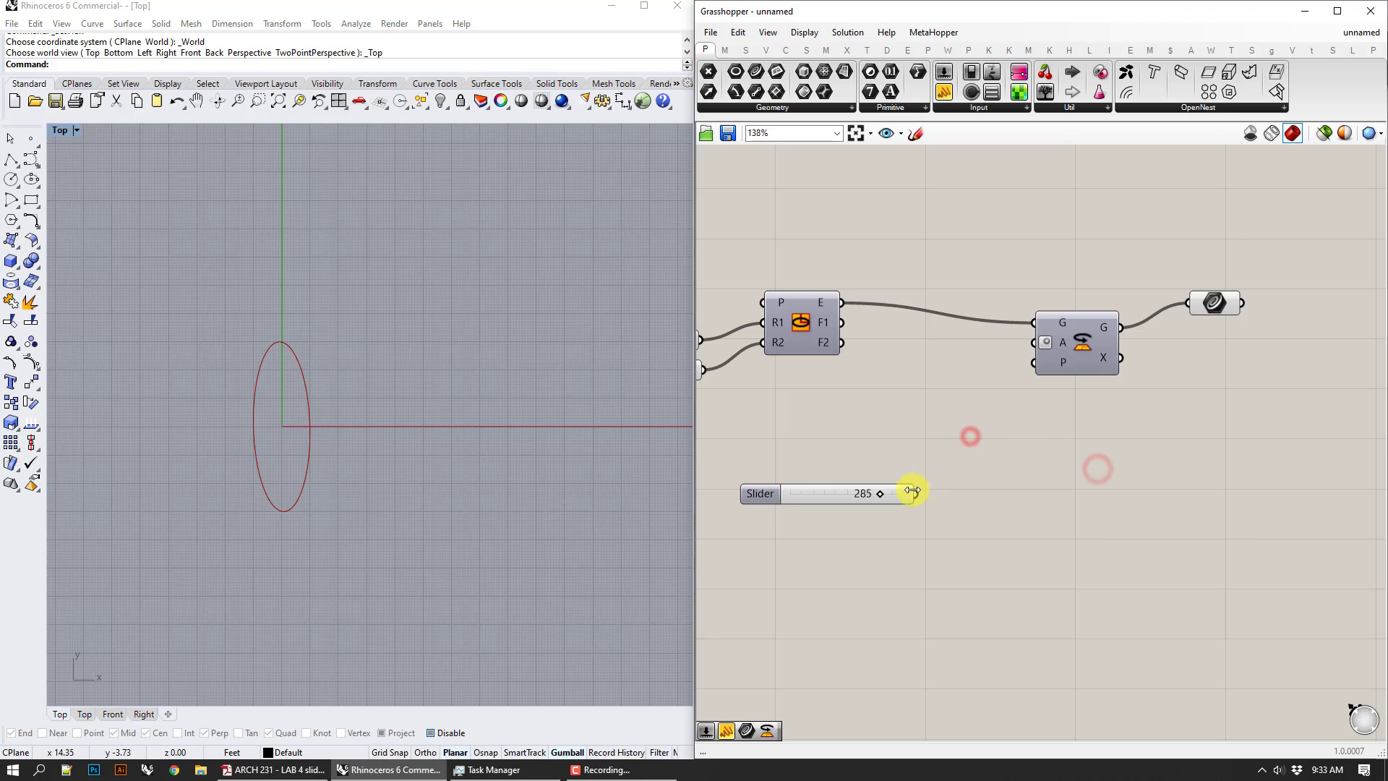
pyautogui.moveTo(915, 493); pyautogui.dragTo(923, 430)
pyautogui.moveTo(923, 494); pyautogui.dragTo(1034, 343)
pyautogui.moveTo(885, 497); pyautogui.dragTo(909, 440)
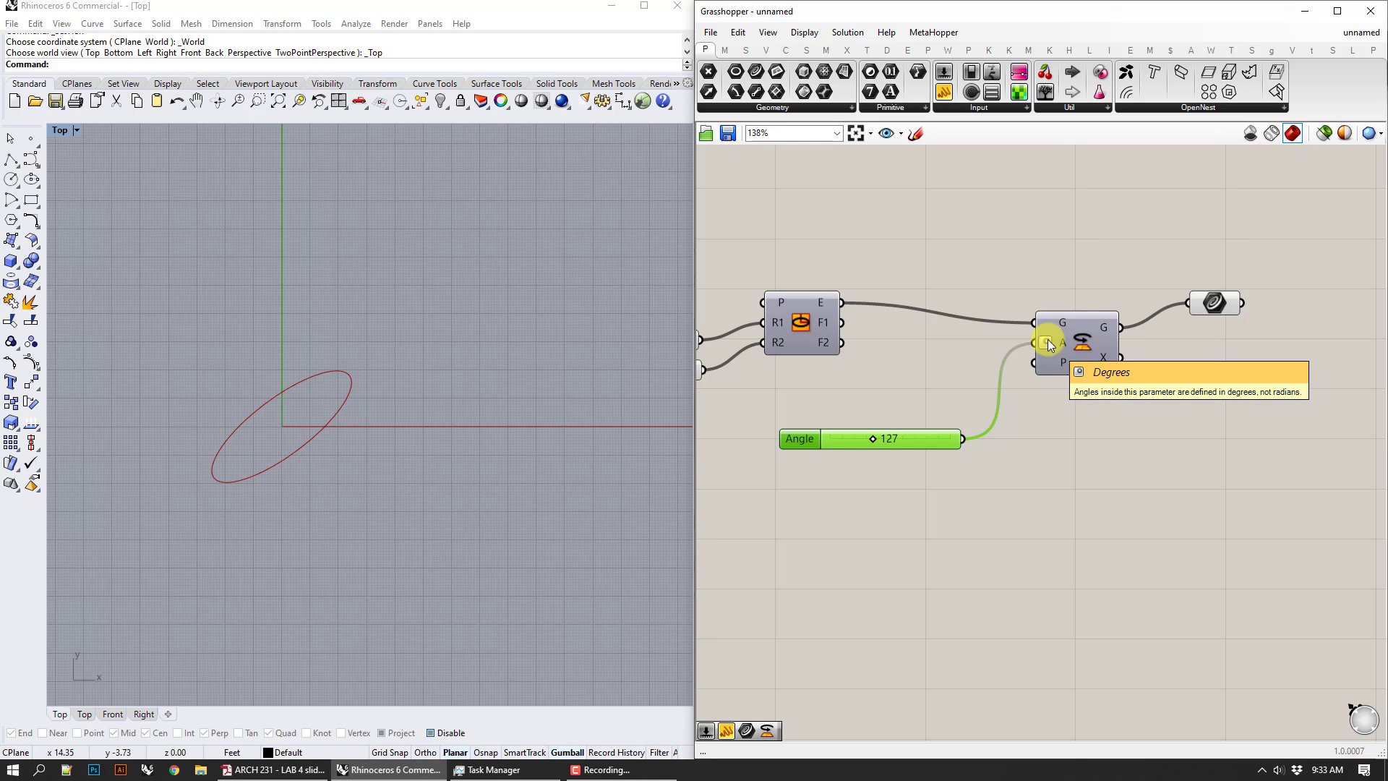
pyautogui.moveTo(877, 533); pyautogui.dragTo(952, 544, button='right')
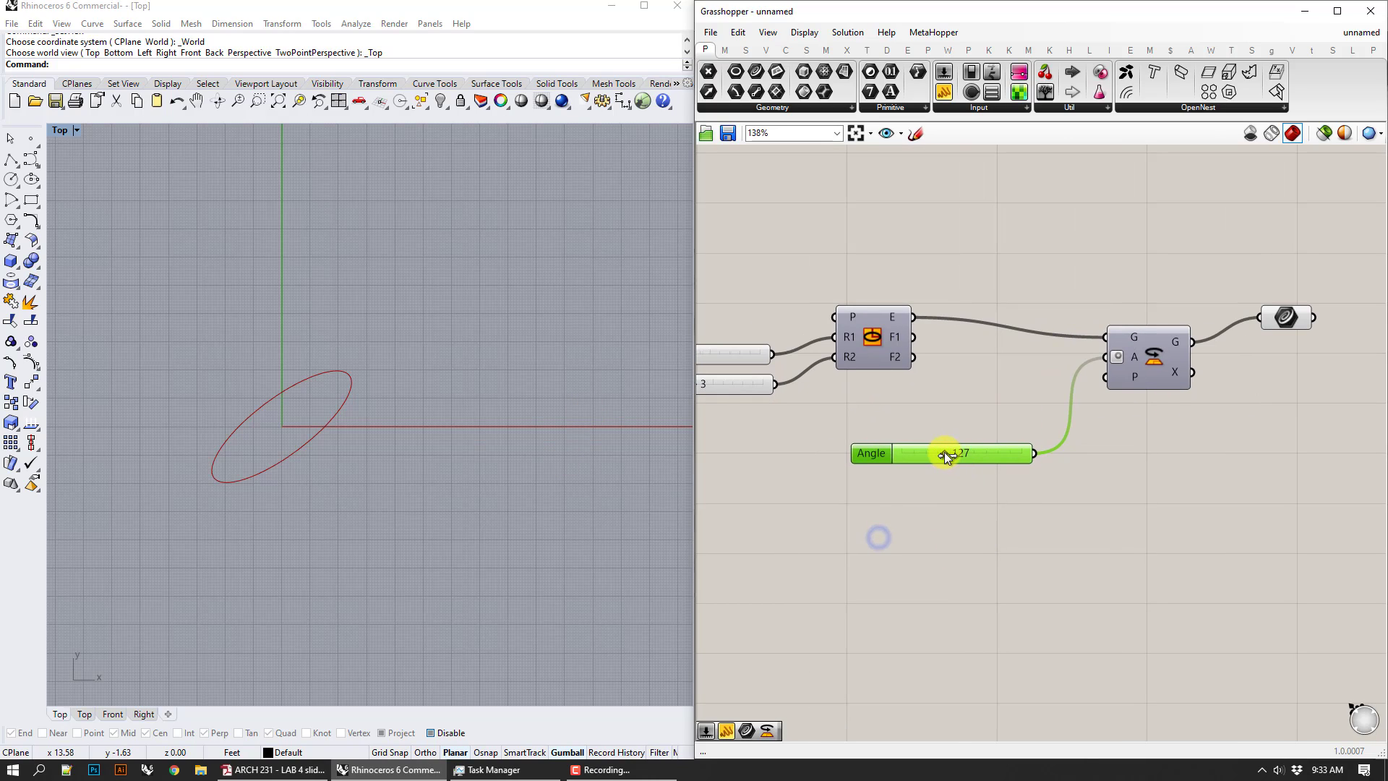
pyautogui.moveTo(944, 456); pyautogui.dragTo(977, 459)
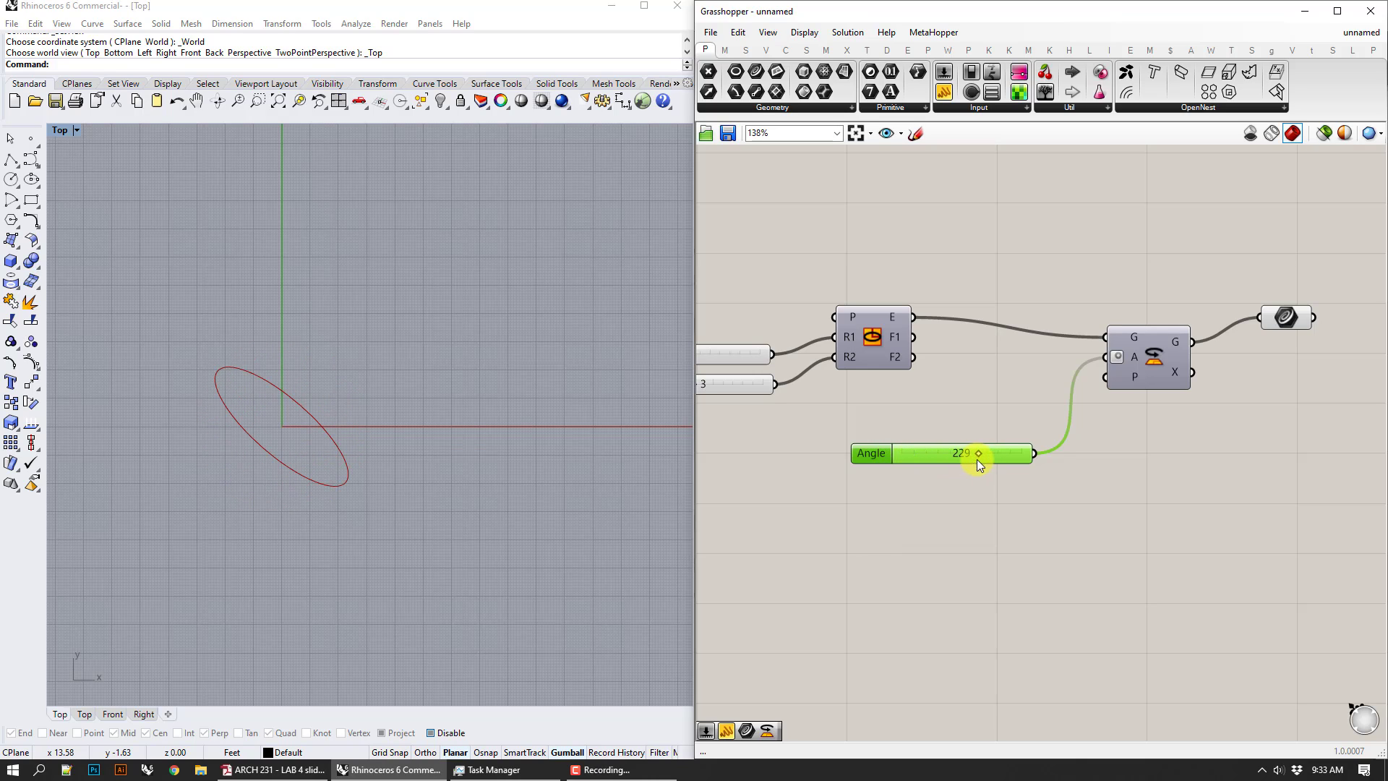
pyautogui.doubleClick(980, 554)
pyautogui.write('series')
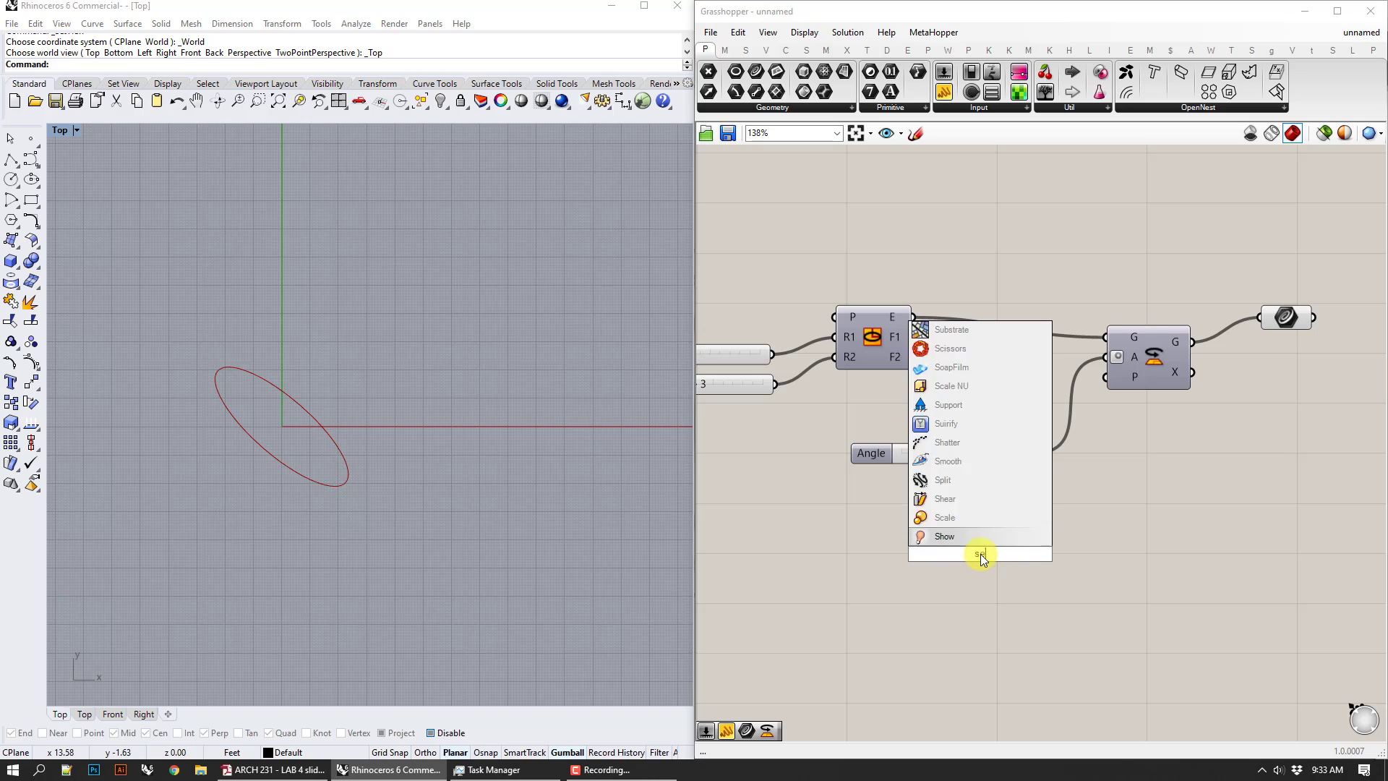
pyautogui.press('Return')
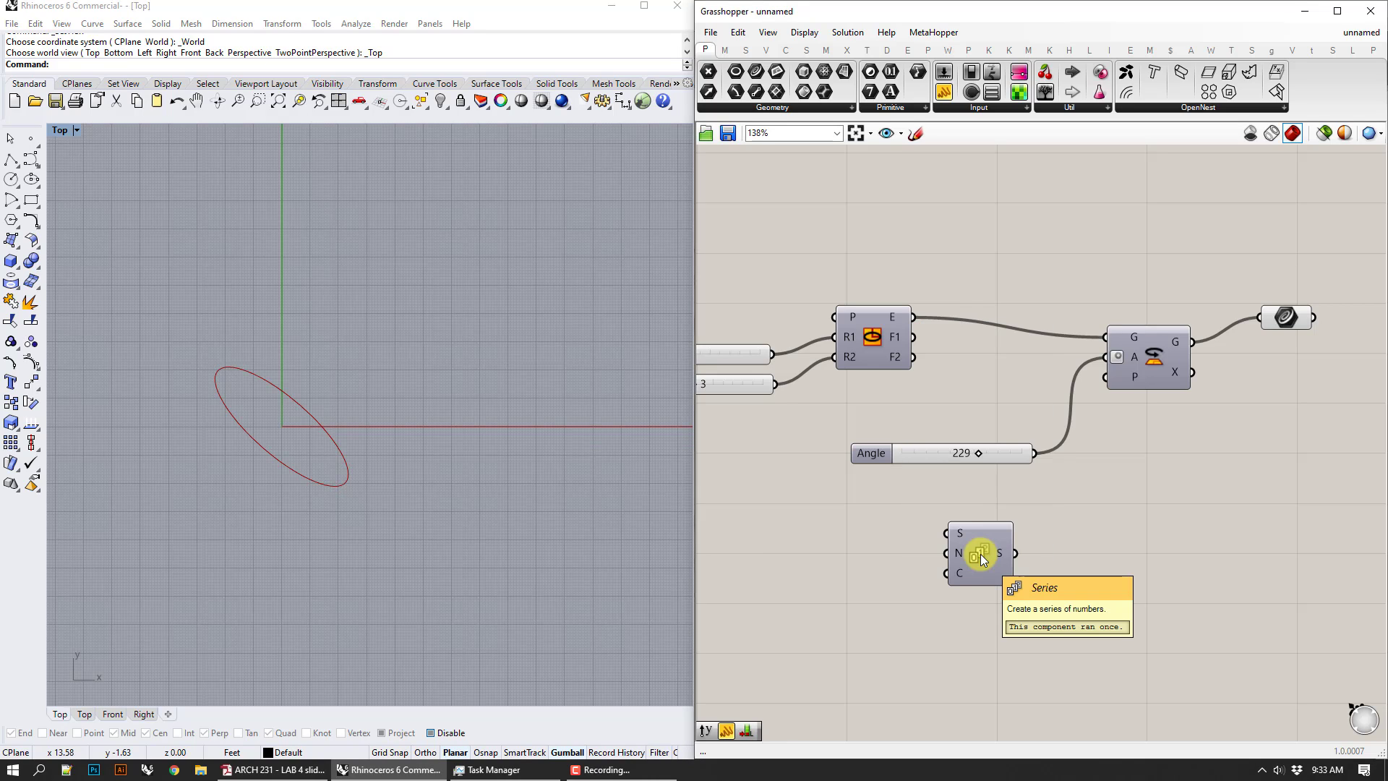
pyautogui.click(980, 555)
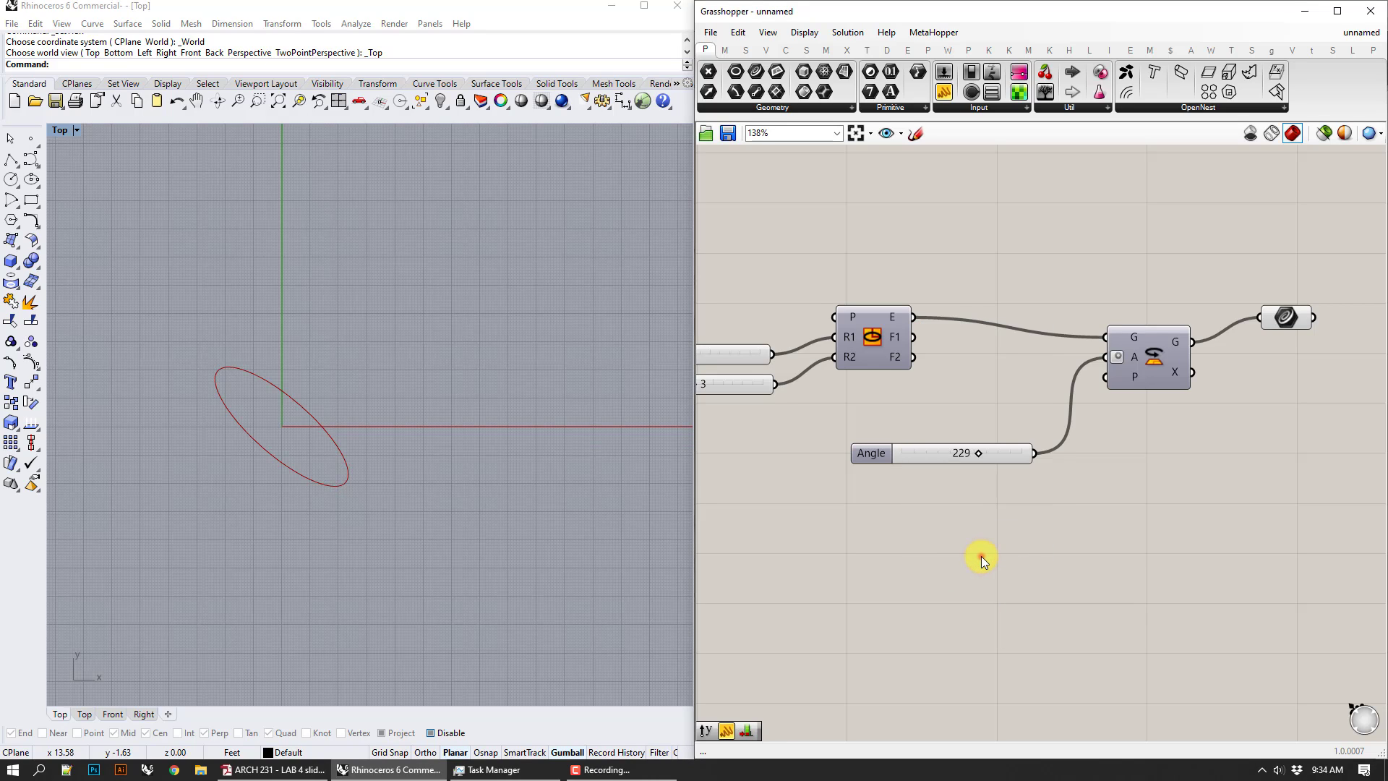
# - Add a Range component below the angle slider
pyautogui.doubleClick(981, 556)
pyautogui.write('ra')
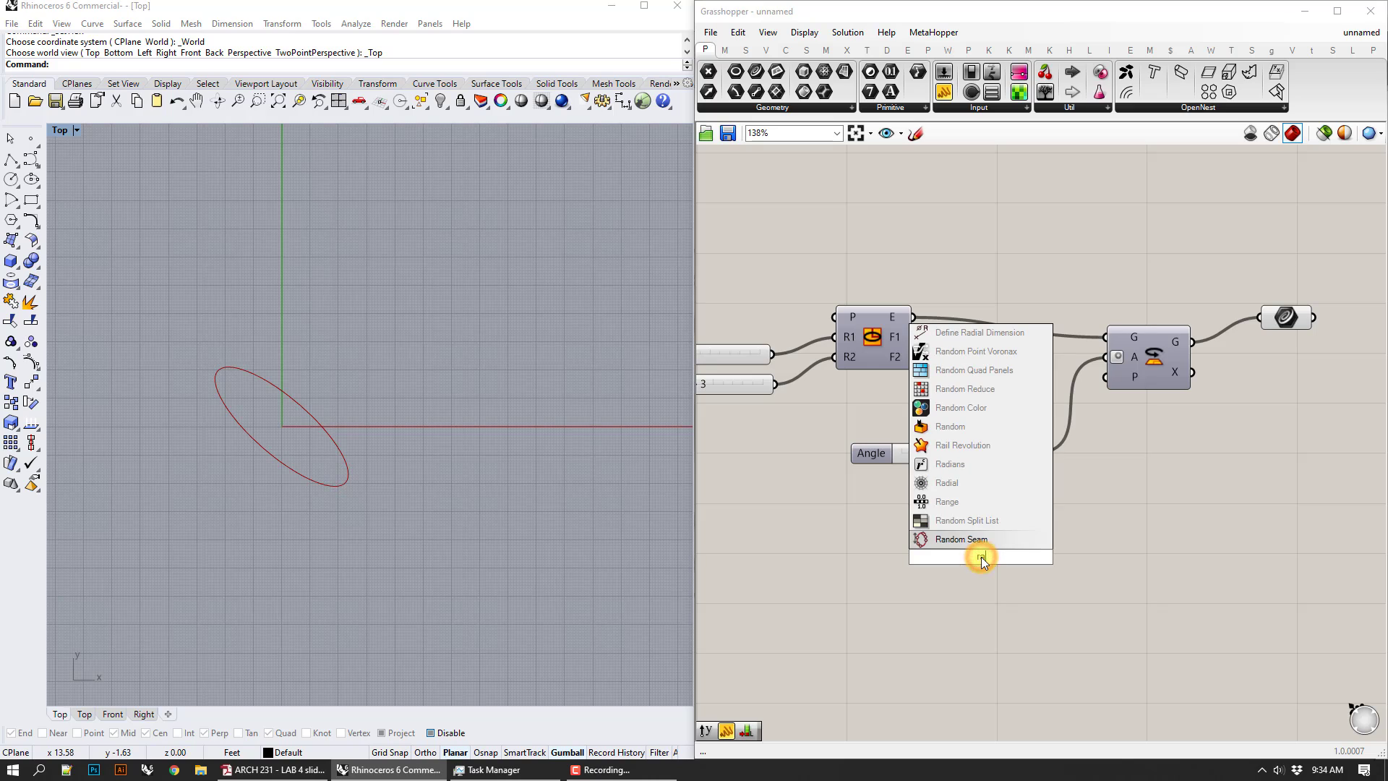
pyautogui.click(989, 510)
pyautogui.moveTo(985, 571); pyautogui.dragTo(941, 558)
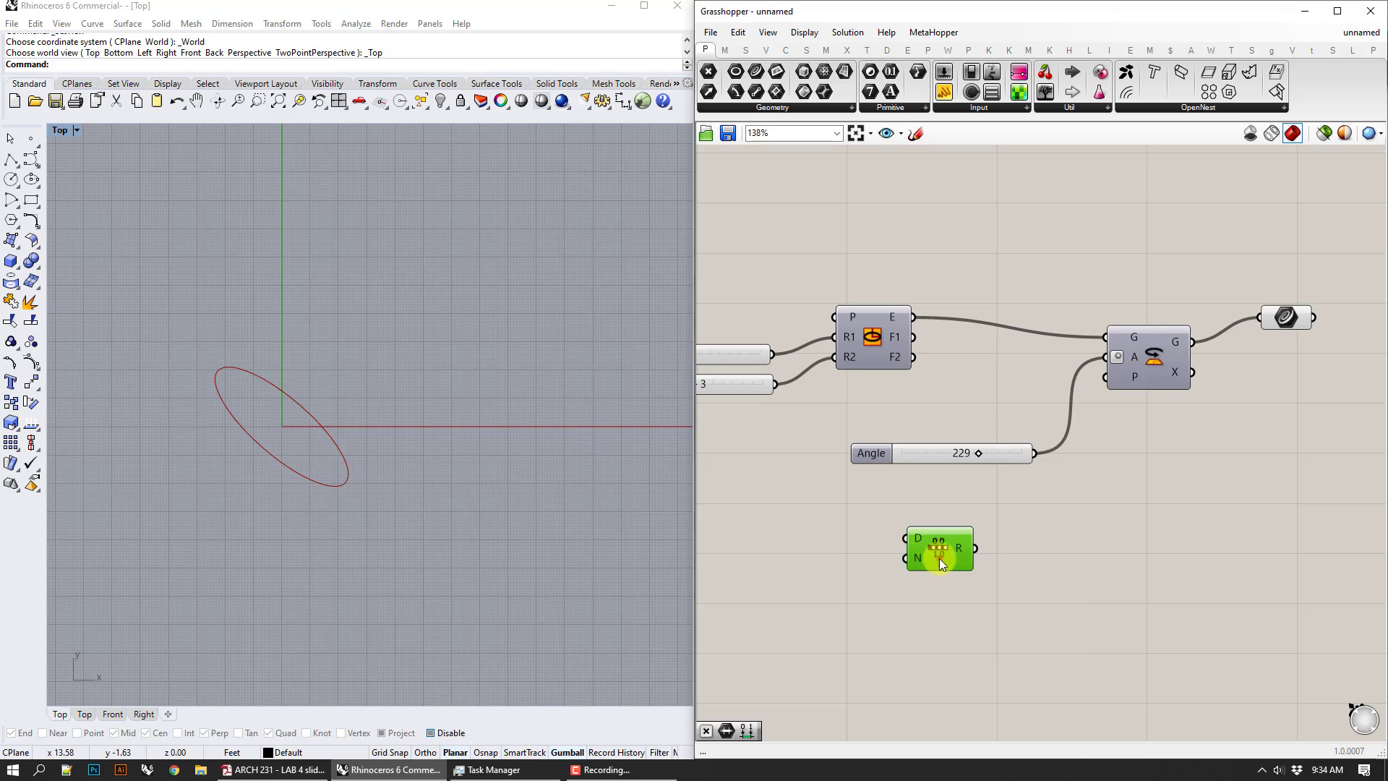
pyautogui.moveTo(939, 558); pyautogui.dragTo(992, 558)
# - Add a number slider with the value 10 and wire it into the Range component's steps input
pyautogui.doubleClick(861, 598)
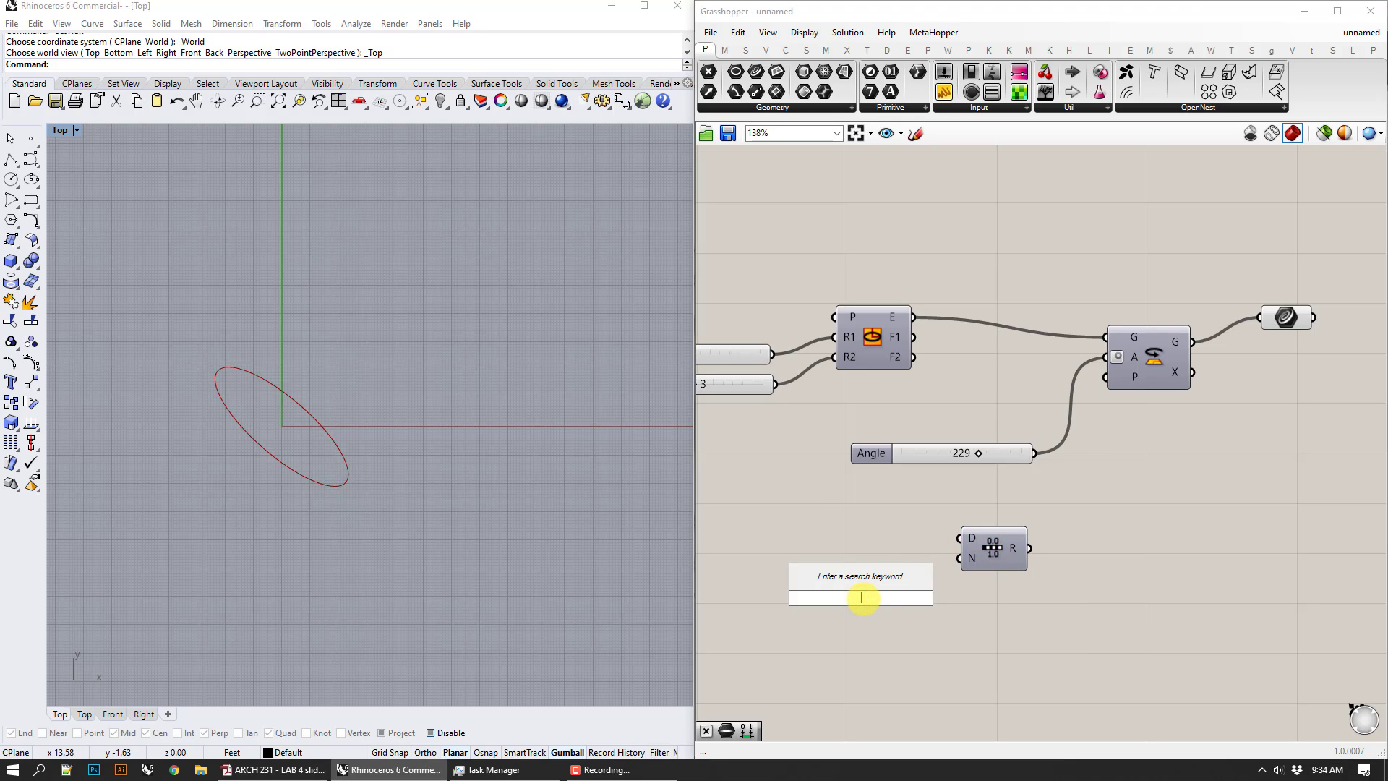
pyautogui.write('slider')
pyautogui.press('Return')
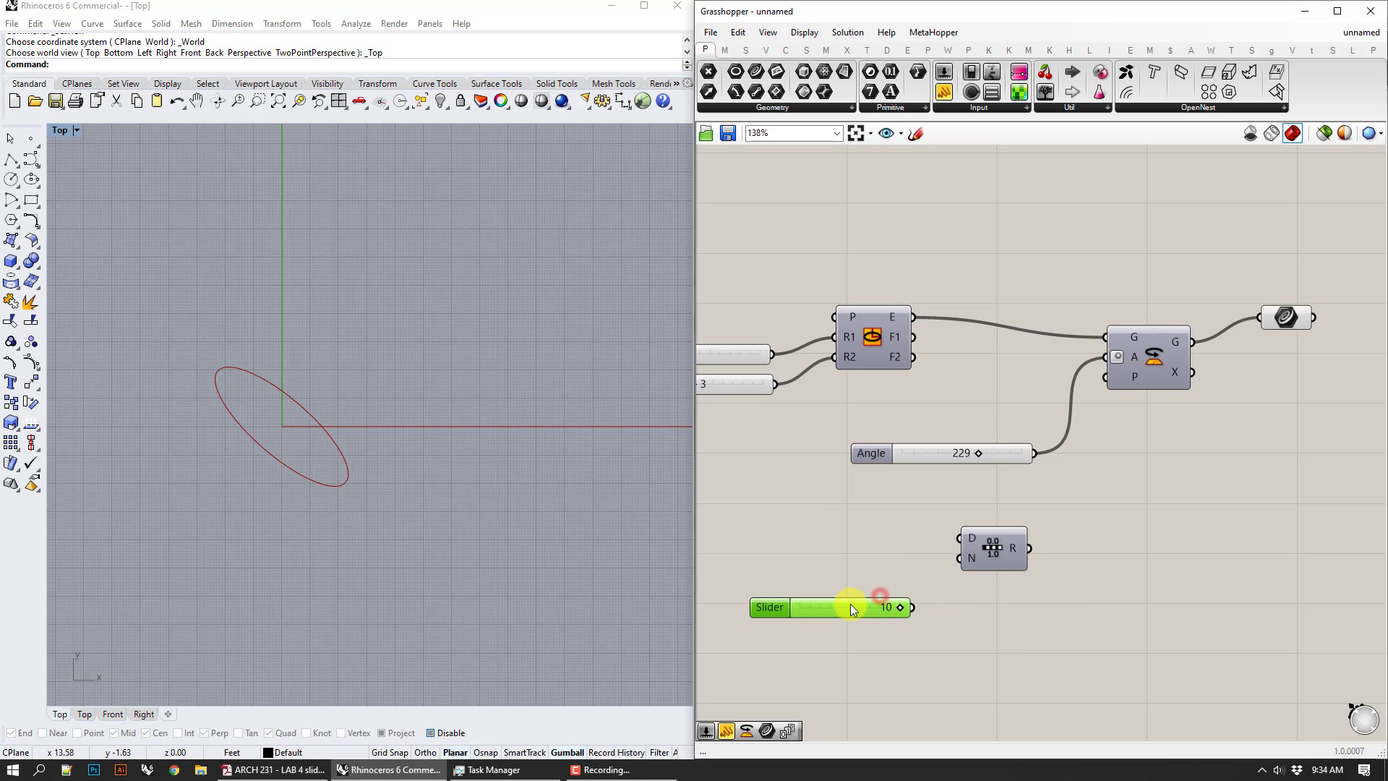
pyautogui.moveTo(959, 570); pyautogui.dragTo(959, 560)
# - Add a Construct Domain component and wire its output into the Range component's domain input
pyautogui.doubleClick(808, 508)
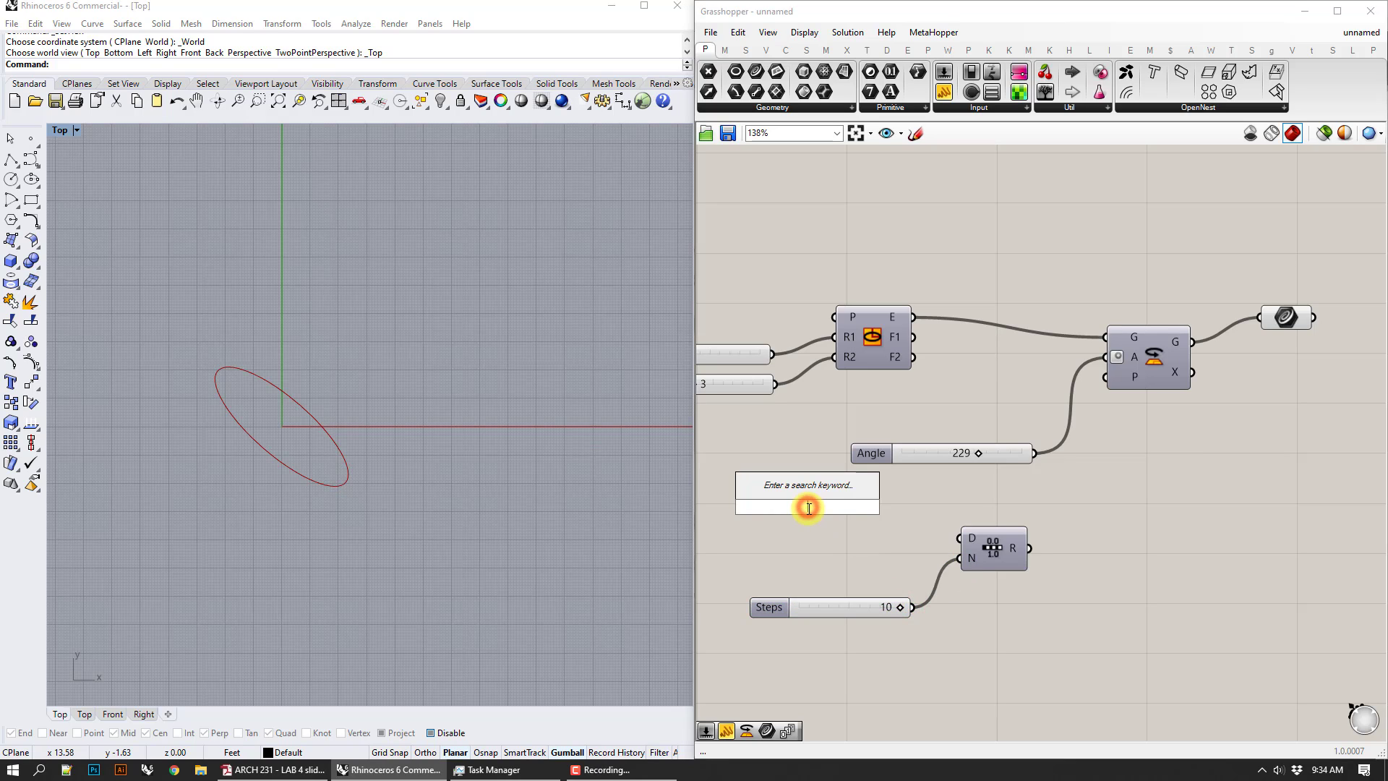
pyautogui.write('construct')
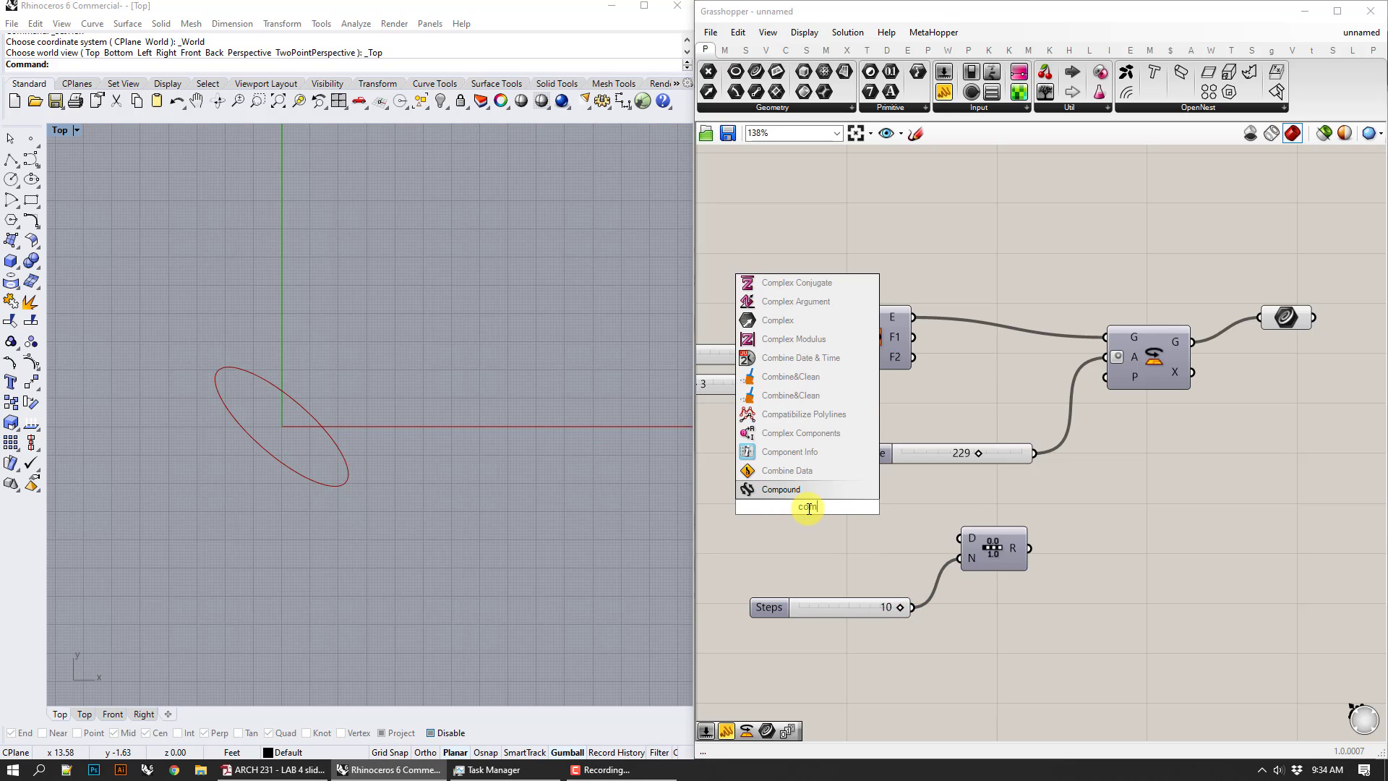
pyautogui.write(' domain')
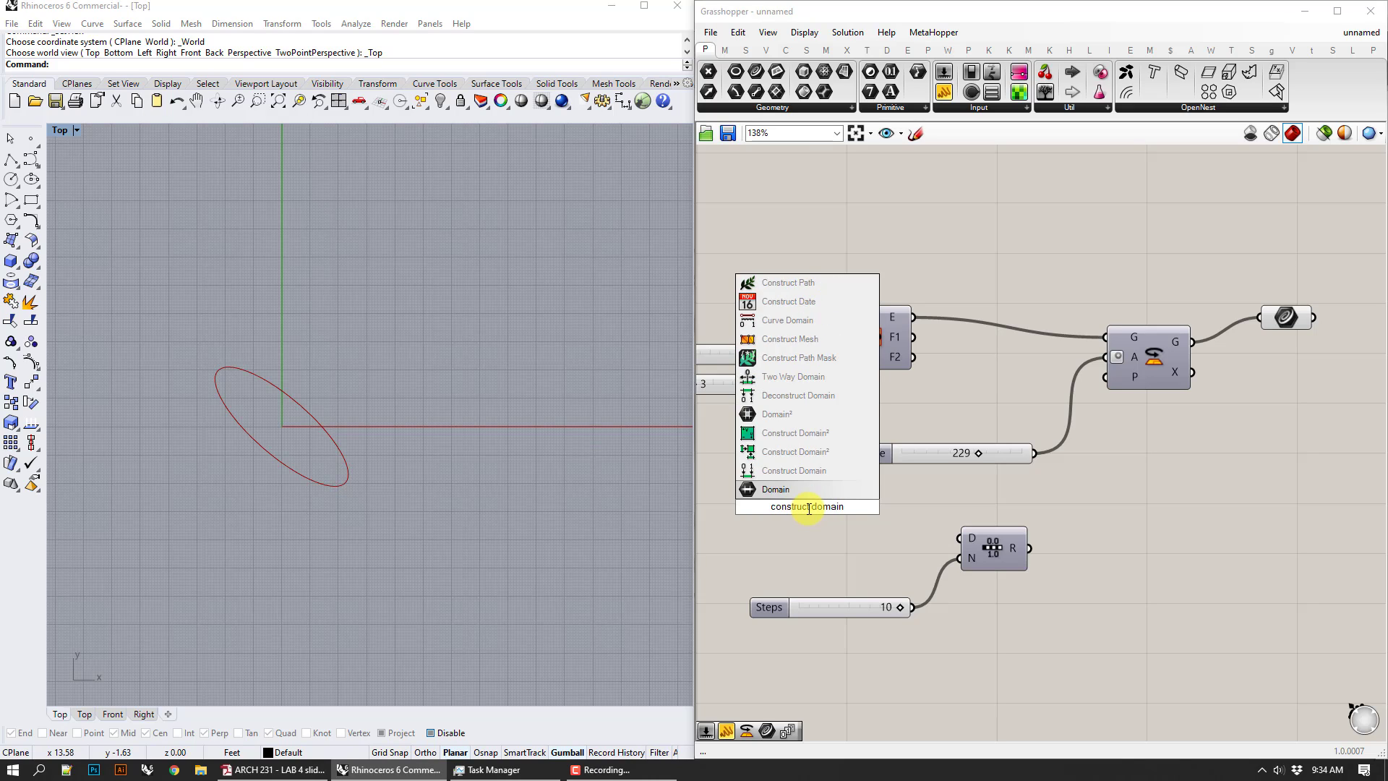
pyautogui.press('Up')
pyautogui.press('Return')
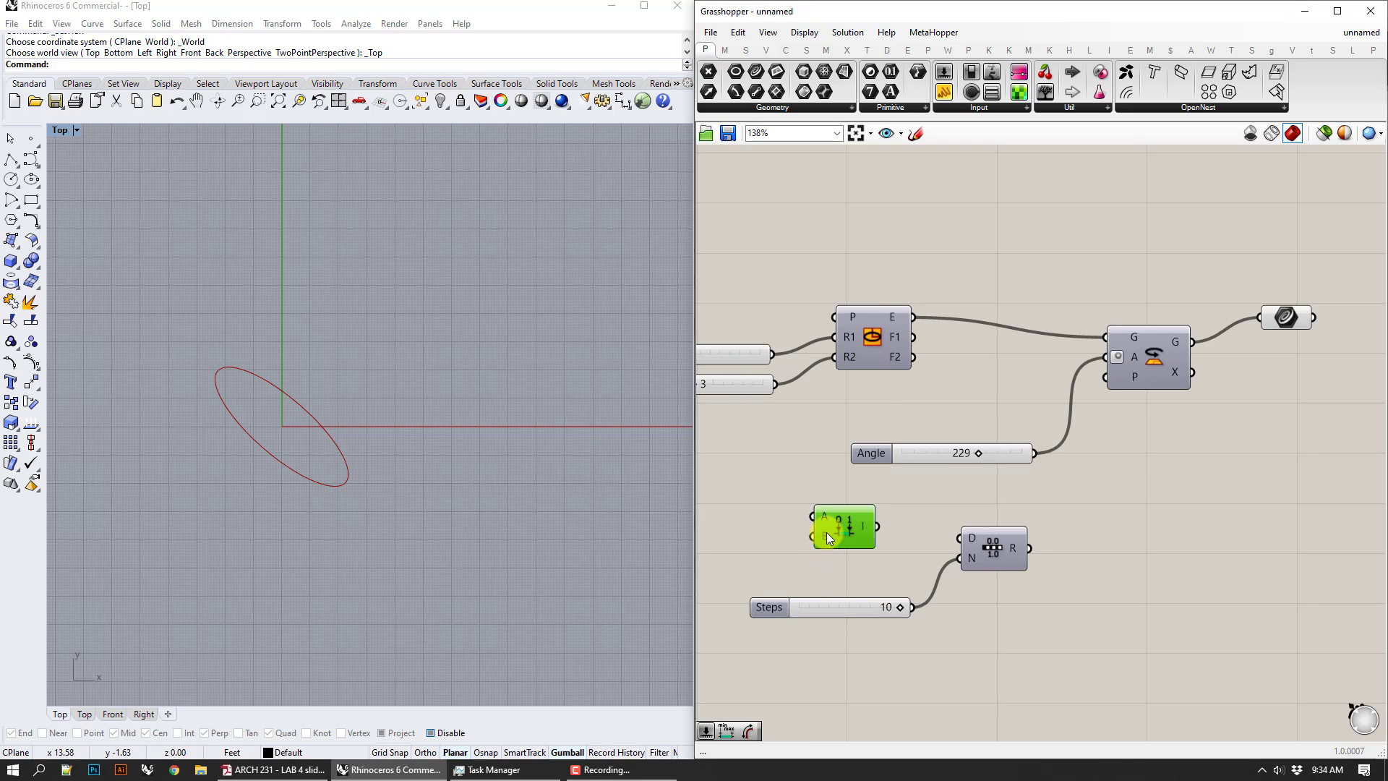
pyautogui.moveTo(876, 525); pyautogui.dragTo(970, 544)
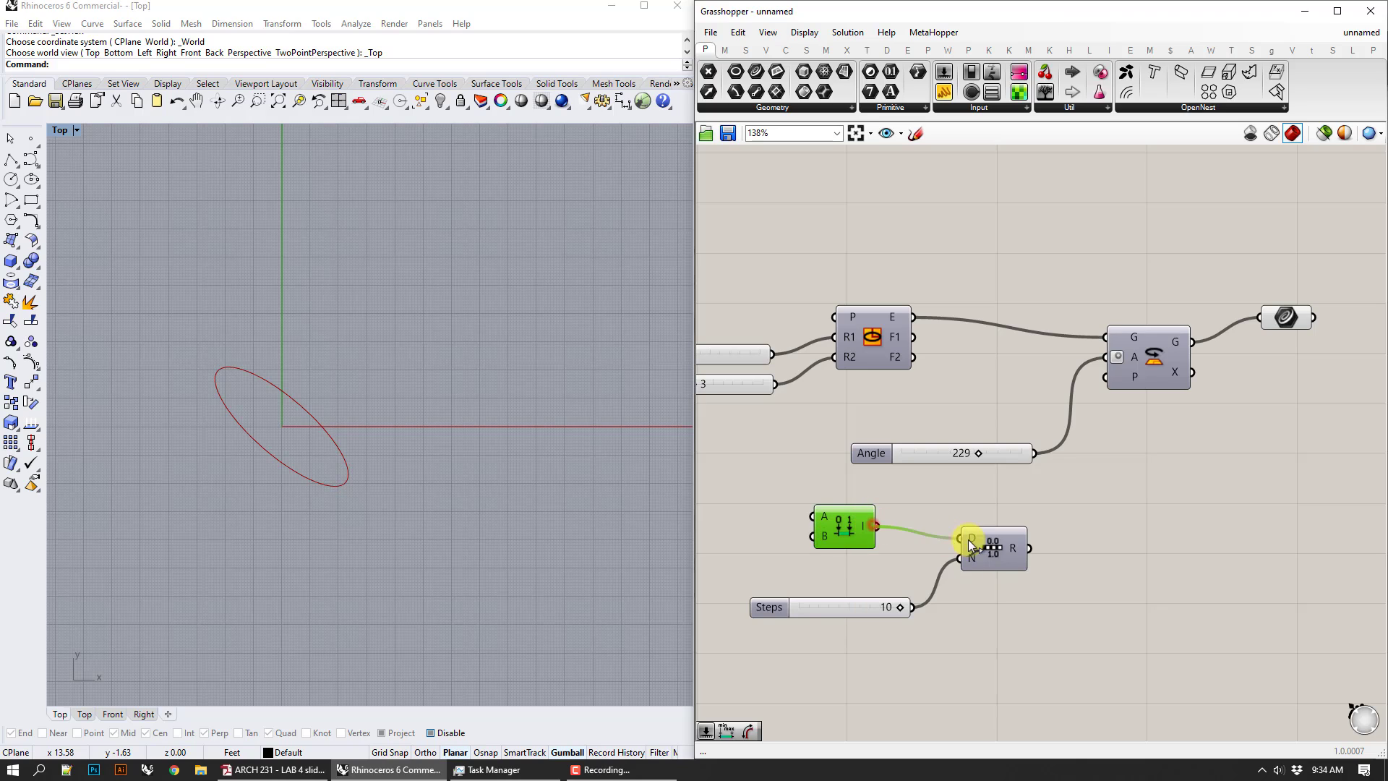
# - Duplicate the angle slider for Construct Domain's end input and wire the original slider into its start input
pyautogui.click(991, 450)
pyautogui.keyDown('alt'); pyautogui.moveTo(1013, 461); pyautogui.dragTo(816, 478); pyautogui.keyUp('alt')
pyautogui.moveTo(845, 488); pyautogui.dragTo(1016, 464, button='right')
pyautogui.moveTo(968, 443); pyautogui.dragTo(916, 538)
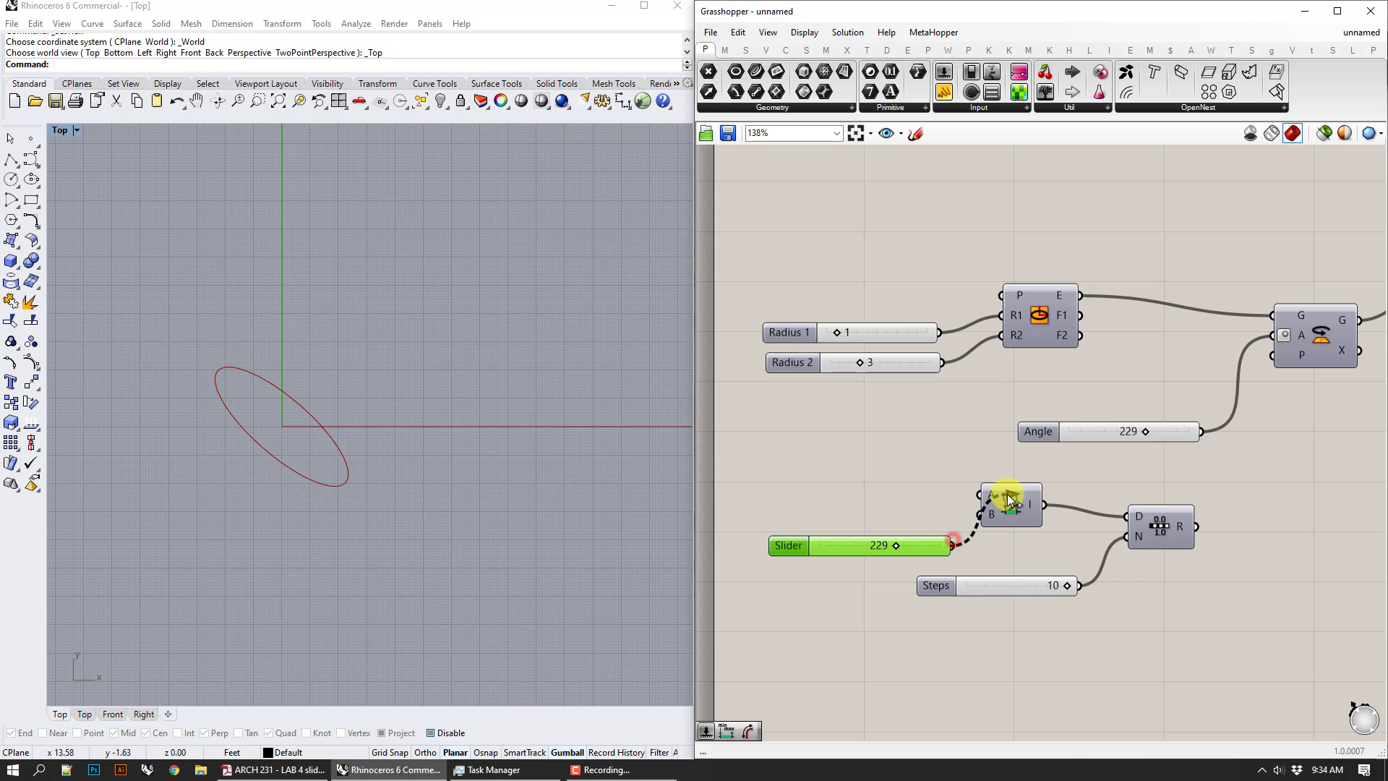
pyautogui.moveTo(995, 514); pyautogui.dragTo(989, 515)
pyautogui.moveTo(1060, 428); pyautogui.dragTo(814, 468)
pyautogui.moveTo(965, 488); pyautogui.dragTo(979, 495)
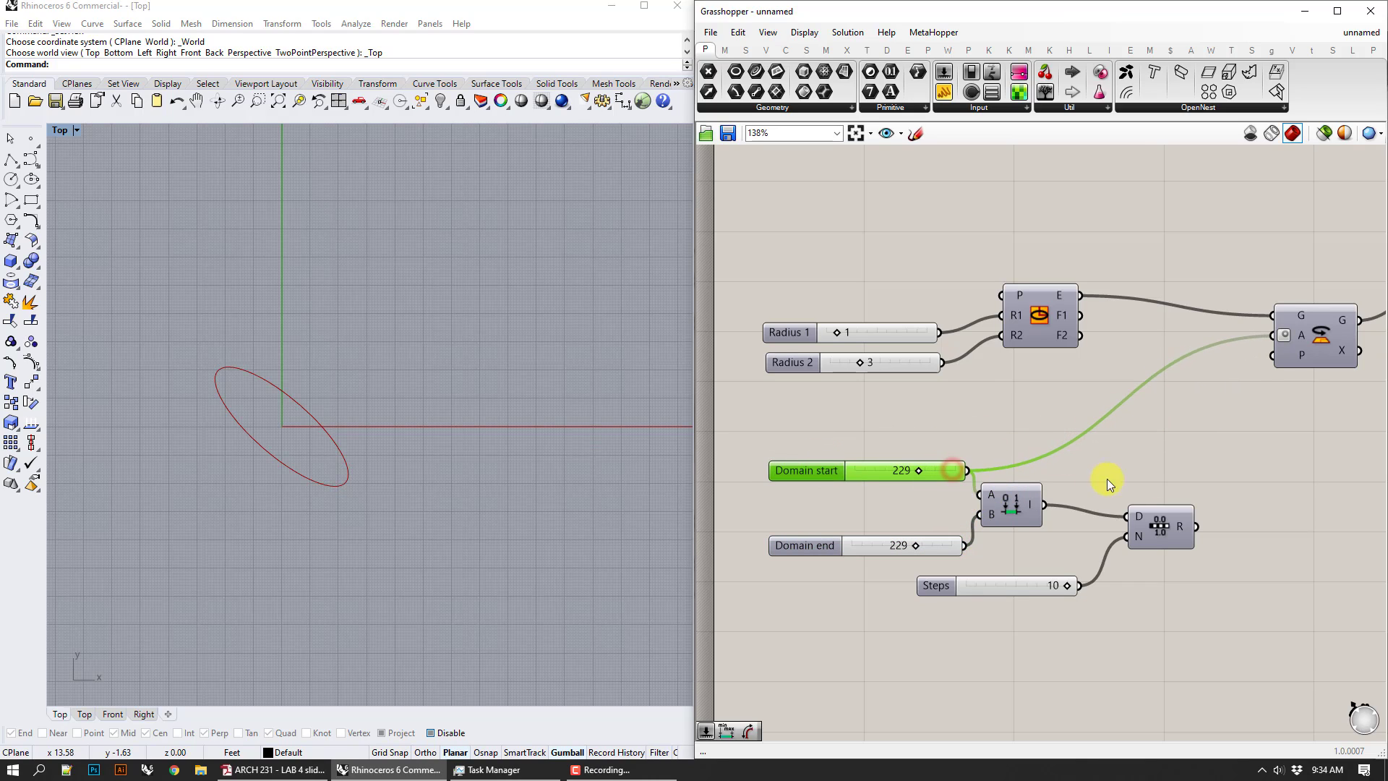
# - Add a Panel fed by the Range output and enlarge it to show more of the list
pyautogui.doubleClick(1292, 507)
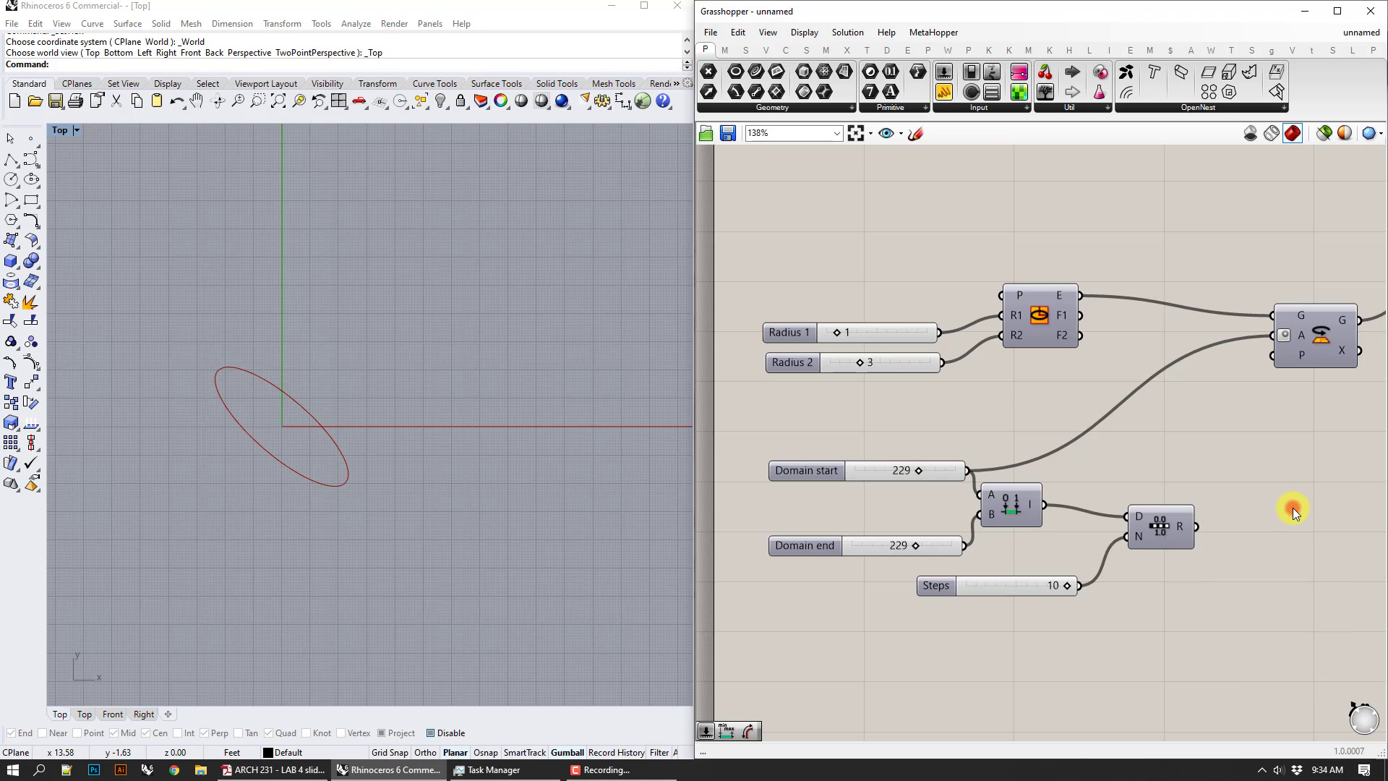
pyautogui.write('pan')
pyautogui.press('Return')
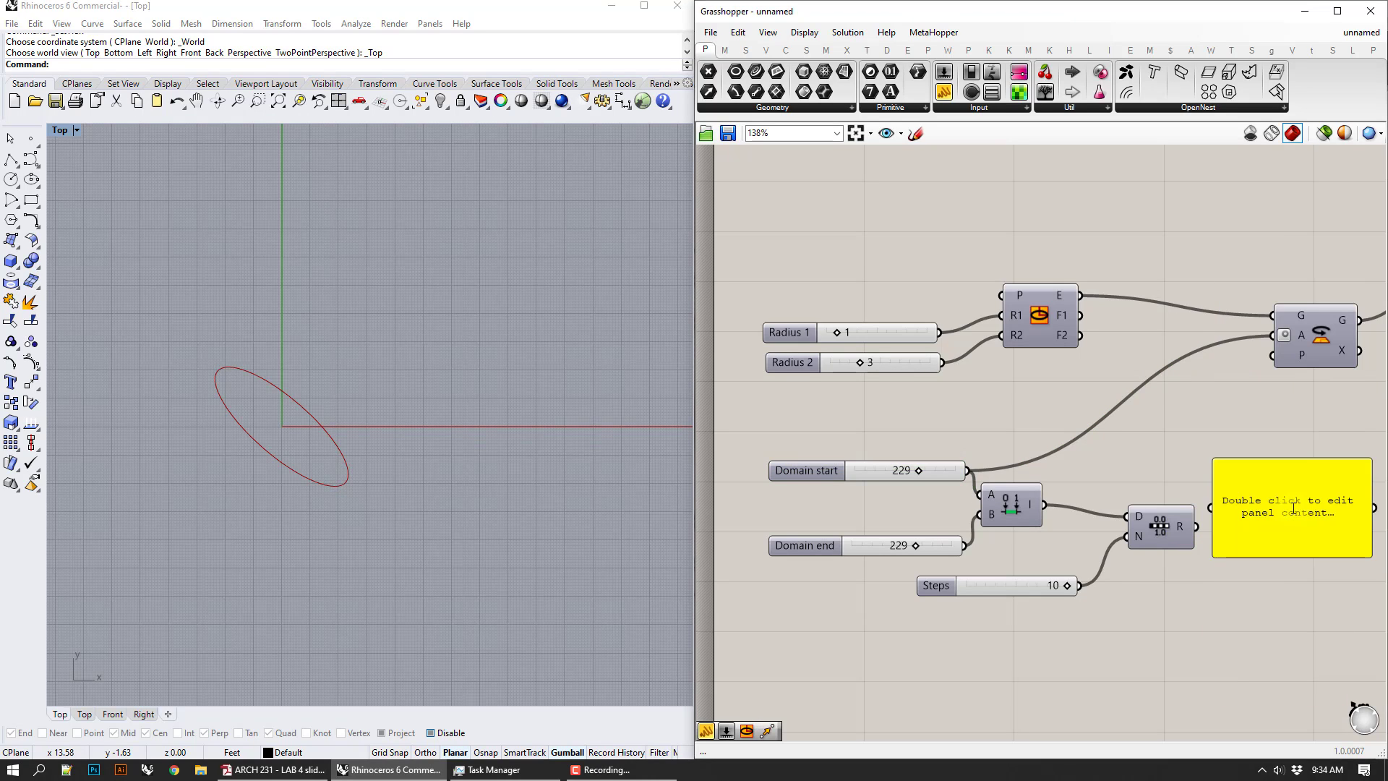
pyautogui.moveTo(1271, 646); pyautogui.dragTo(1115, 594, button='right')
pyautogui.click(1178, 487)
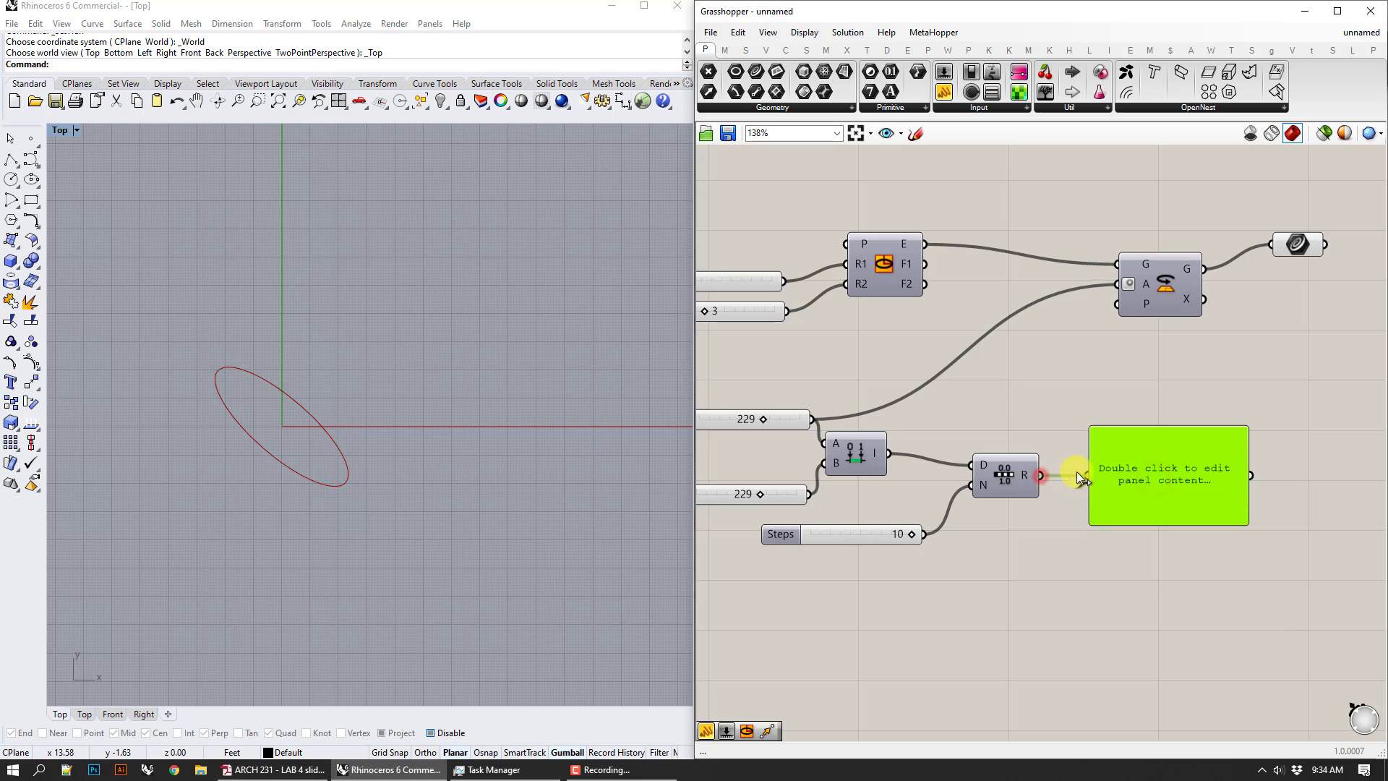
pyautogui.moveTo(1077, 478); pyautogui.dragTo(1086, 475)
pyautogui.click(1154, 529)
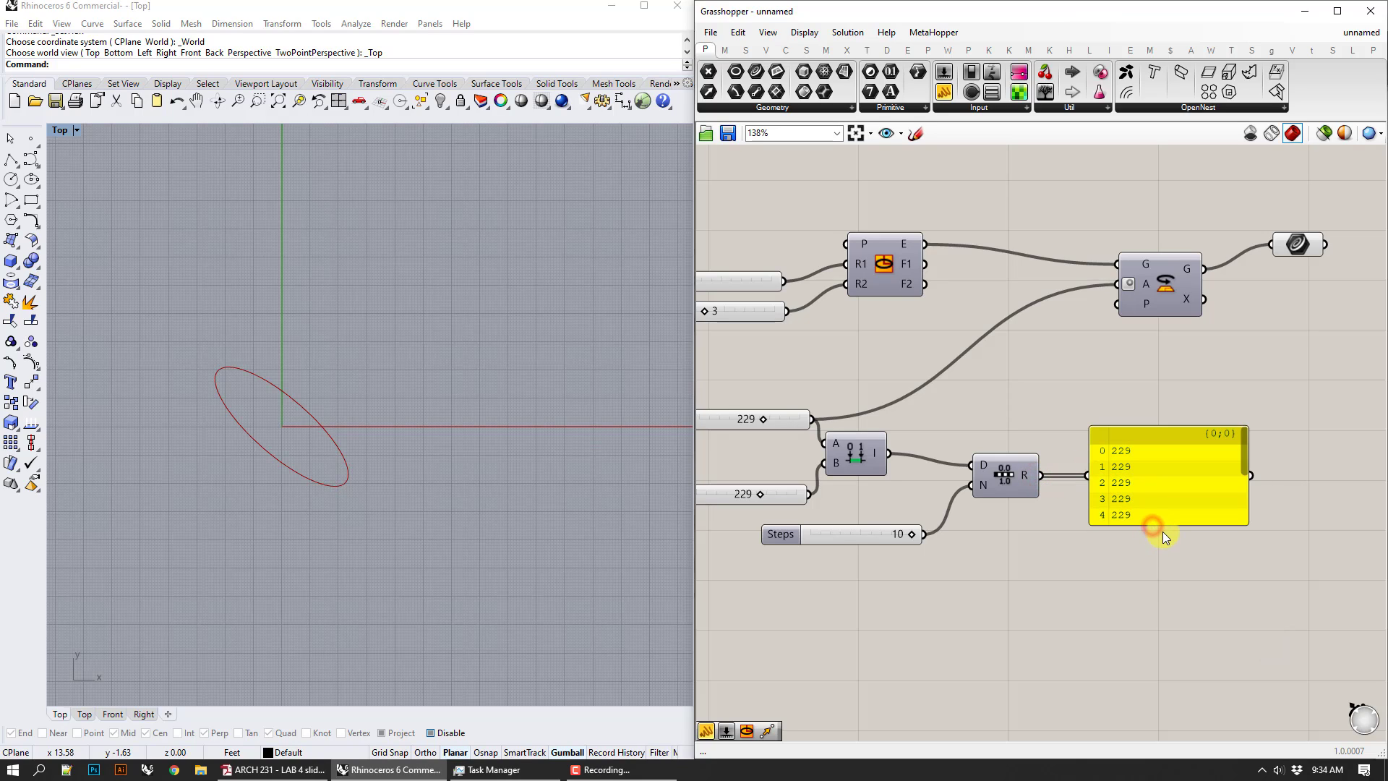
pyautogui.moveTo(1163, 524); pyautogui.dragTo(1163, 606)
# - Set the domain start slider to 0 and the domain end slider to 90
pyautogui.moveTo(1014, 597); pyautogui.dragTo(1110, 581, button='right')
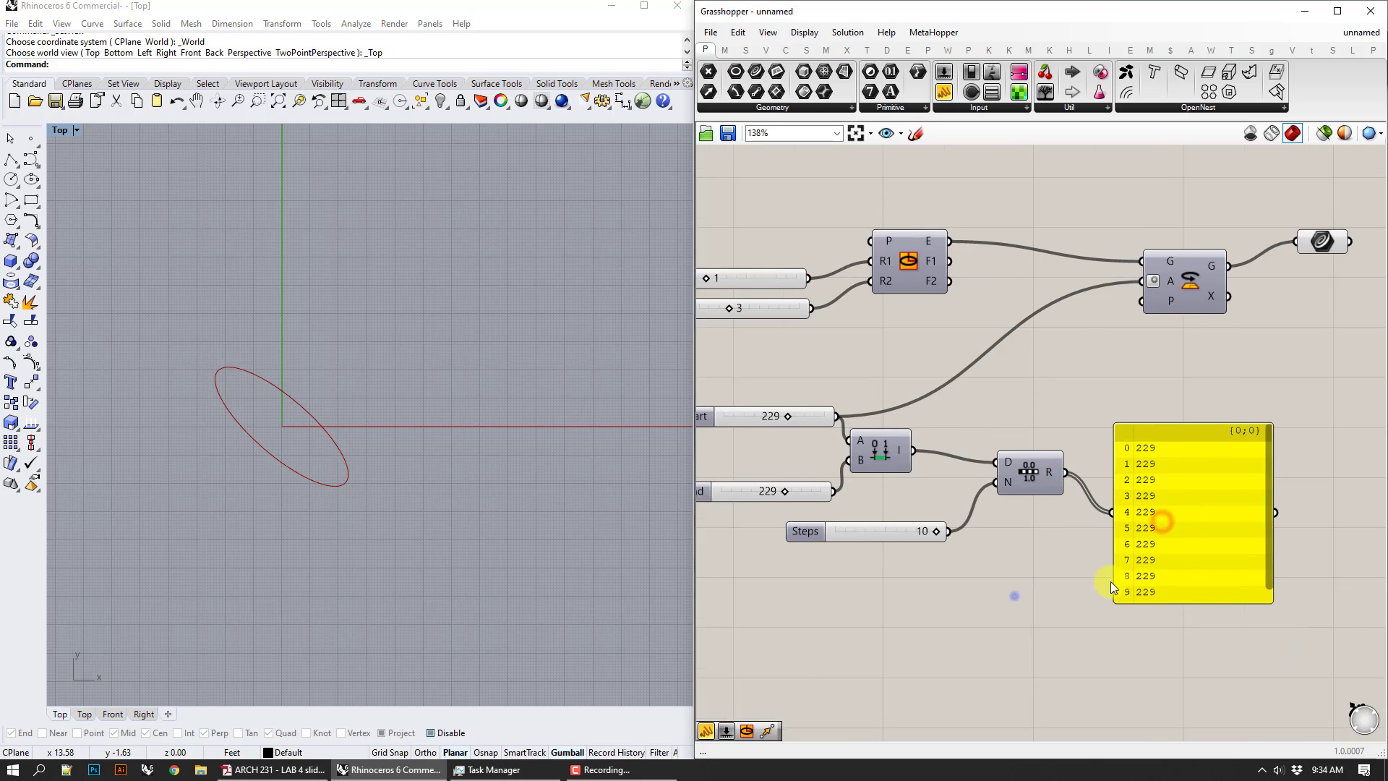
pyautogui.moveTo(846, 404); pyautogui.dragTo(770, 421)
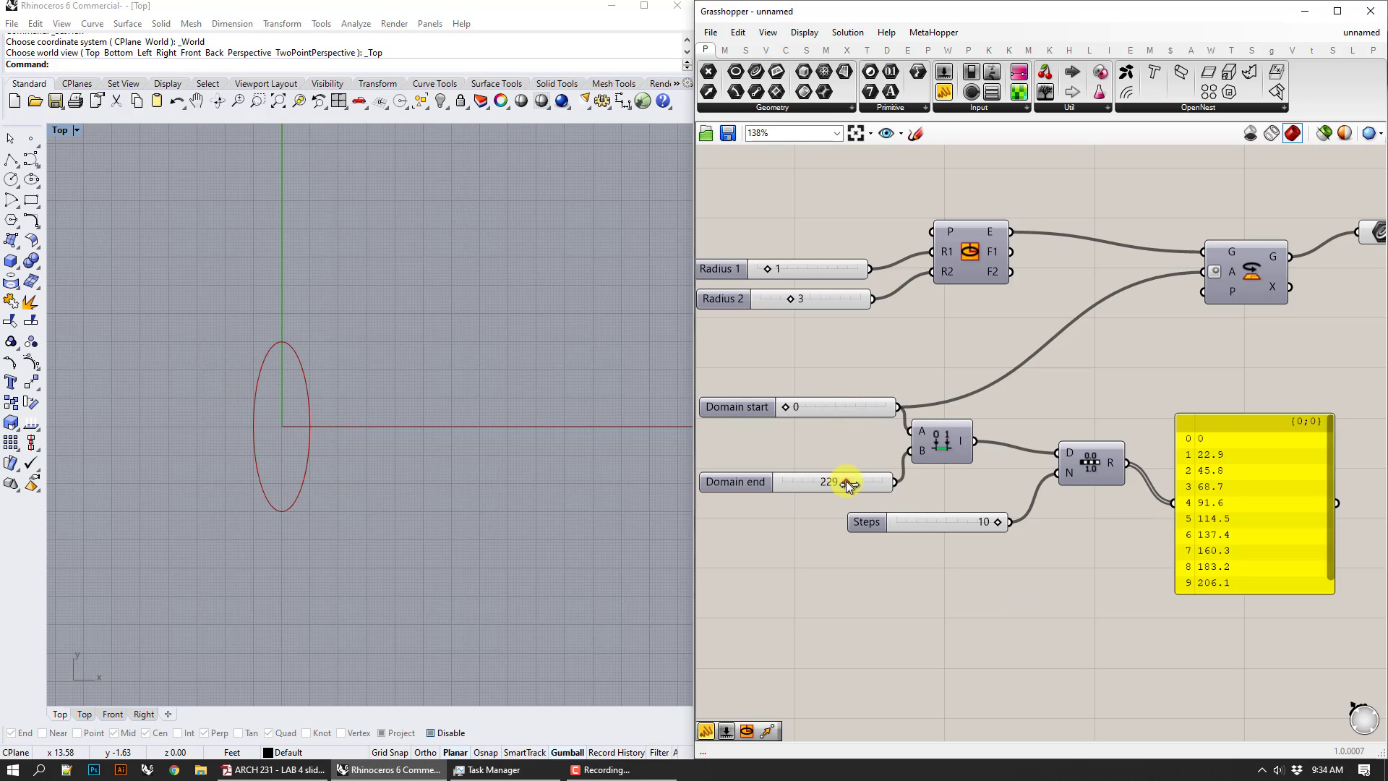
pyautogui.moveTo(845, 480); pyautogui.dragTo(808, 490)
pyautogui.doubleClick(824, 483)
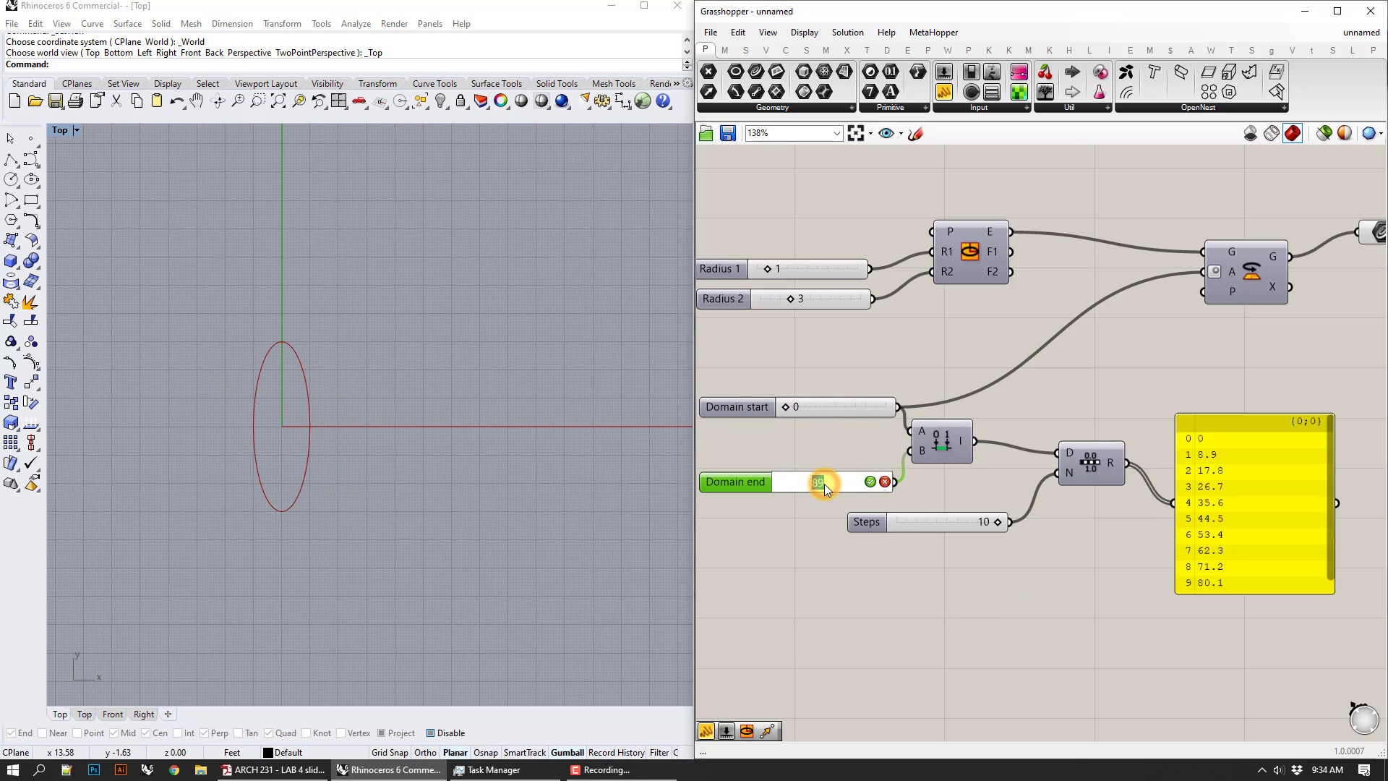
pyautogui.click(870, 483)
# - Check the rest of the panel's value list and wire the Range output into Rotate's angle input, replacing the slider
pyautogui.moveTo(1173, 477); pyautogui.dragTo(1127, 464, button='right')
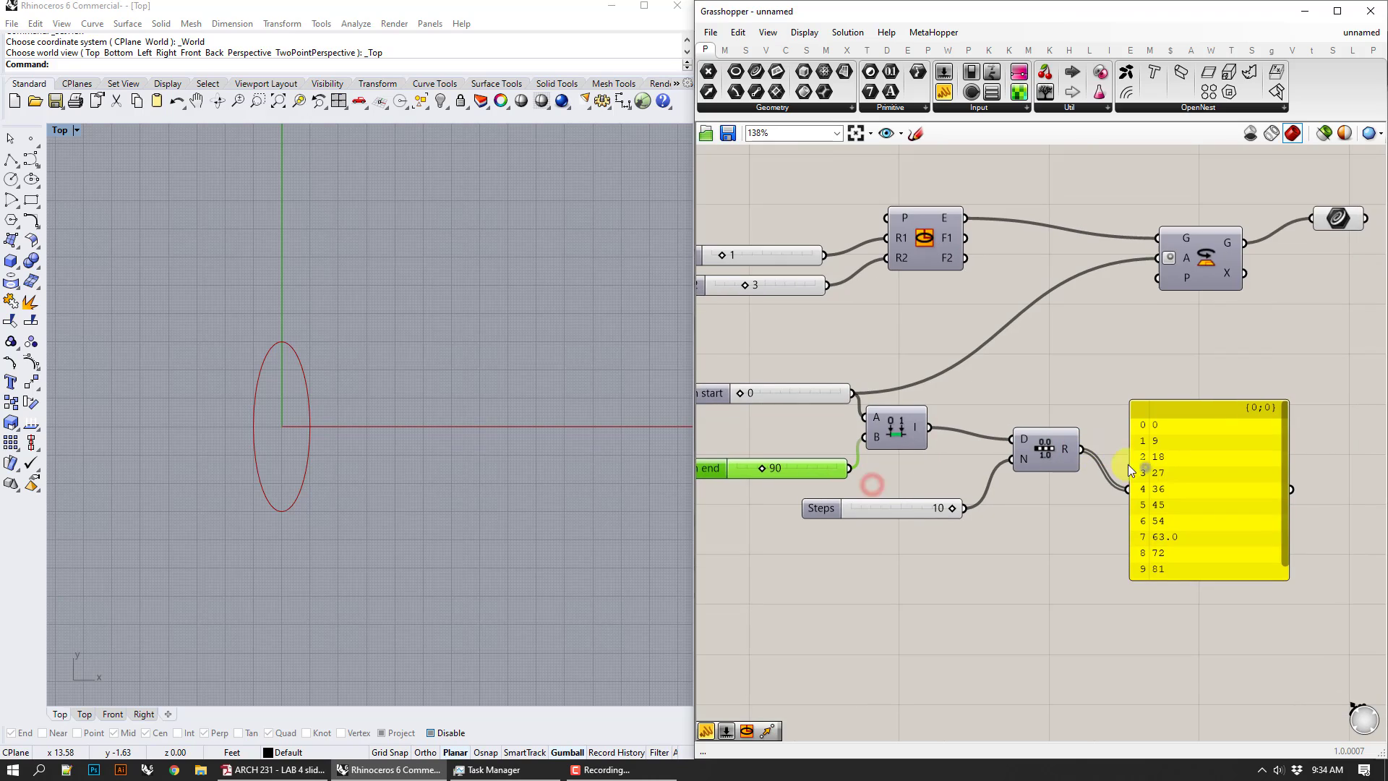
pyautogui.moveTo(1288, 536)
pyautogui.mouseDown()
pyautogui.moveTo(1289, 561)
pyautogui.moveTo(1288, 535)
pyautogui.mouseUp()
pyautogui.scroll(-1, 1282, 450)
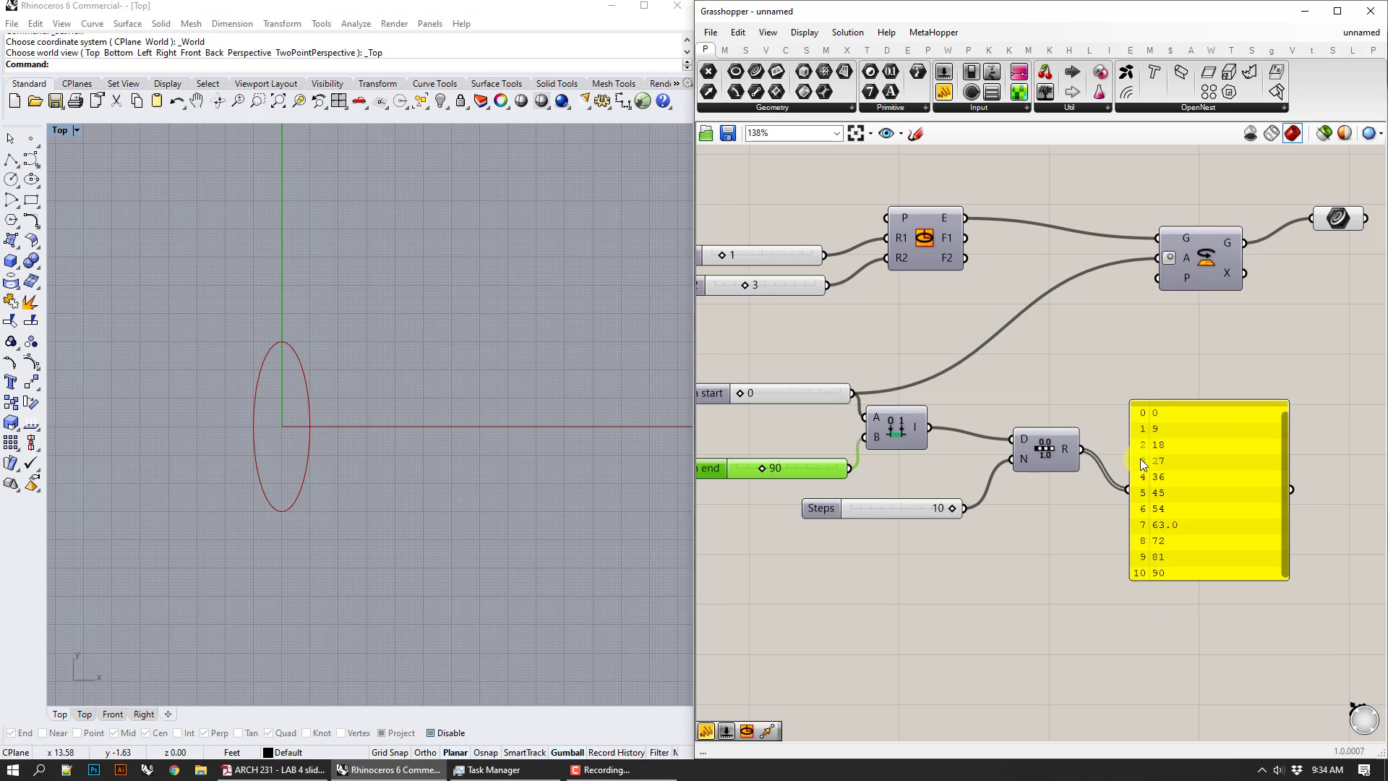
pyautogui.moveTo(1075, 393); pyautogui.dragTo(1048, 418, button='right')
pyautogui.moveTo(1057, 483); pyautogui.dragTo(1131, 297)
# - Set the domain end slider to 180
pyautogui.moveTo(780, 524); pyautogui.dragTo(847, 516, button='right')
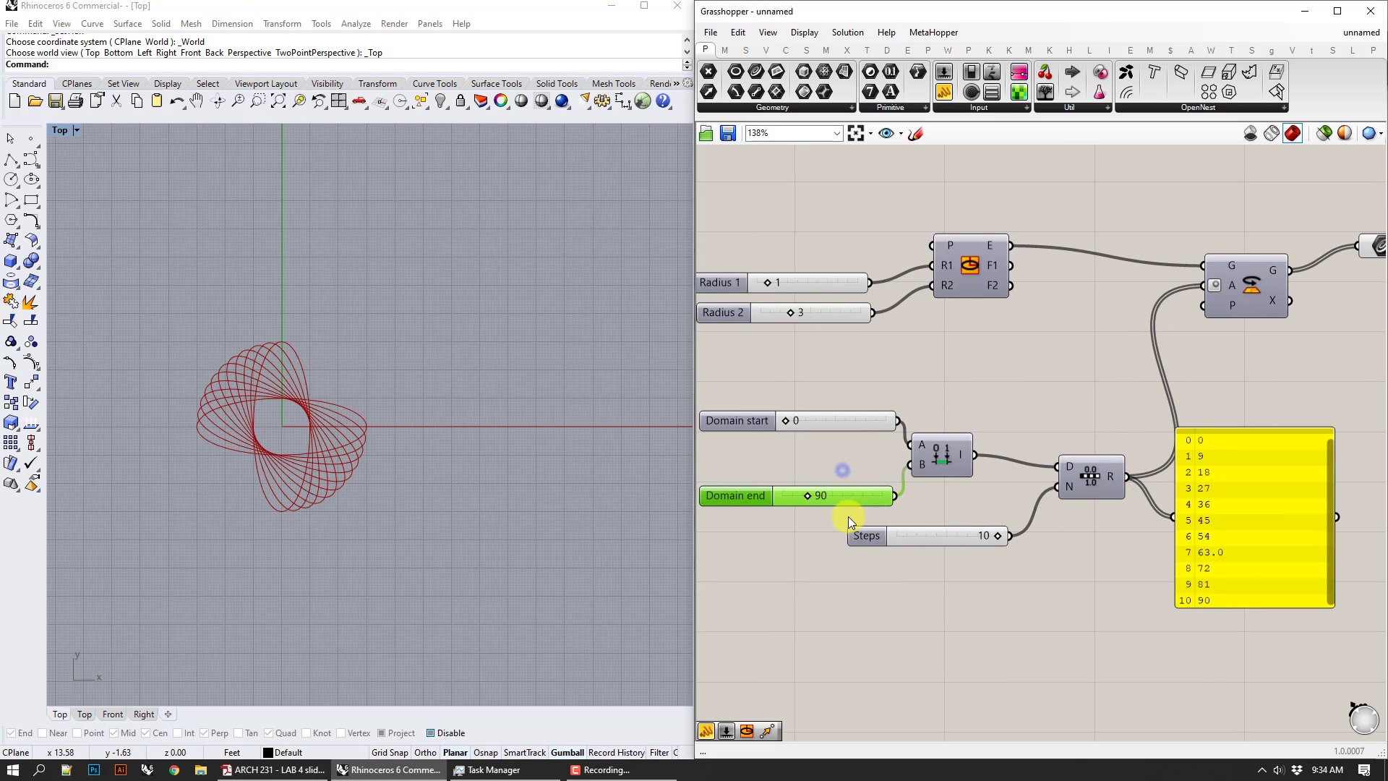
pyautogui.moveTo(810, 497); pyautogui.dragTo(836, 498)
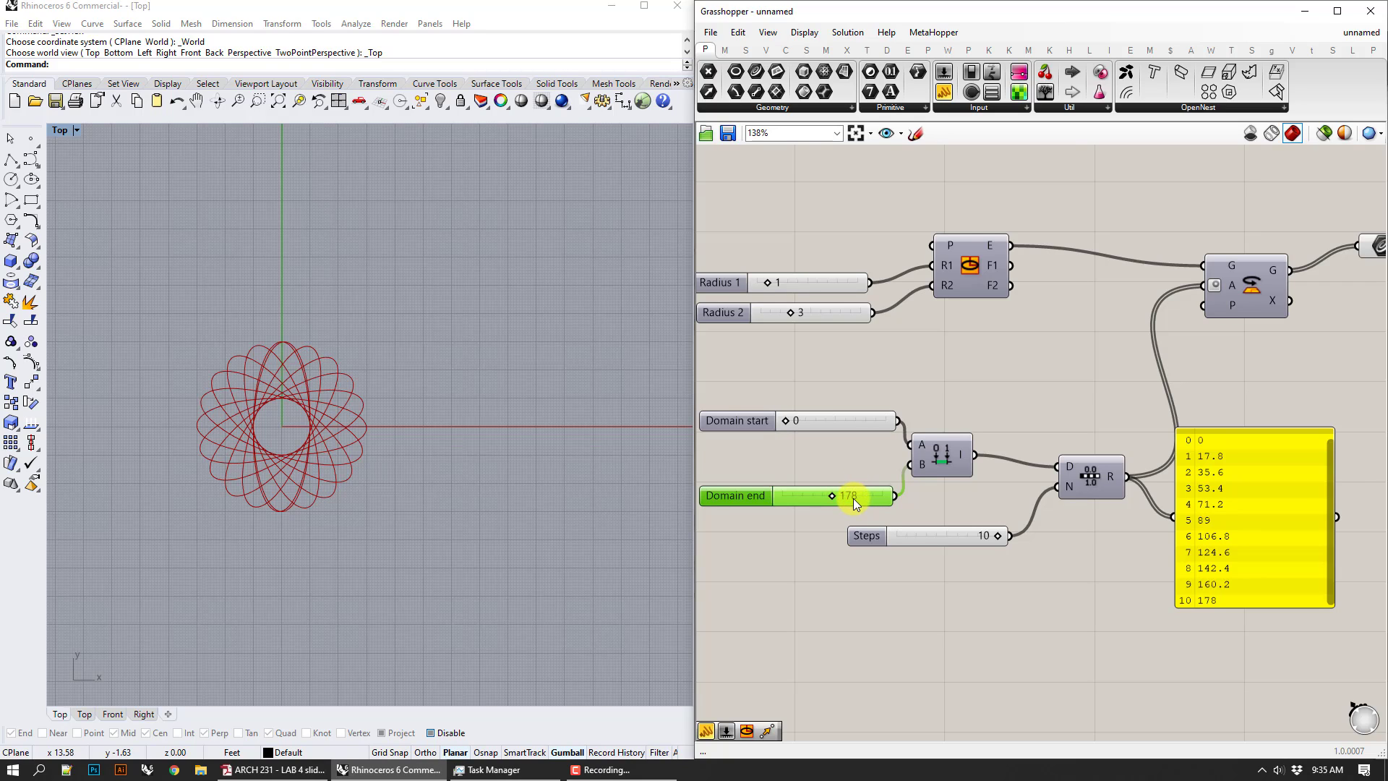
pyautogui.doubleClick(850, 496)
pyautogui.write('180')
pyautogui.press('Return')
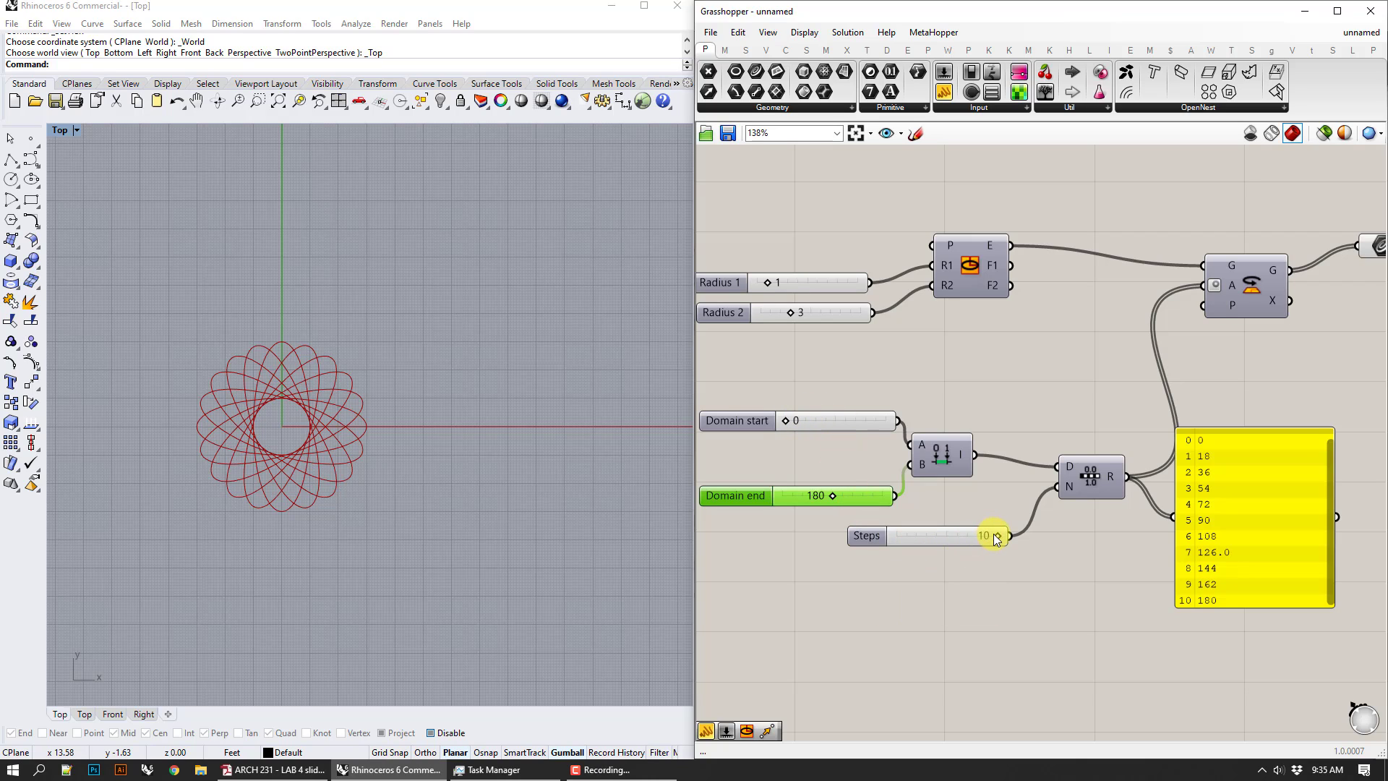
pyautogui.moveTo(995, 535)
pyautogui.mouseDown()
pyautogui.moveTo(951, 543)
pyautogui.moveTo(1016, 529)
pyautogui.mouseUp()
pyautogui.moveTo(1067, 541); pyautogui.dragTo(956, 548, button='right')
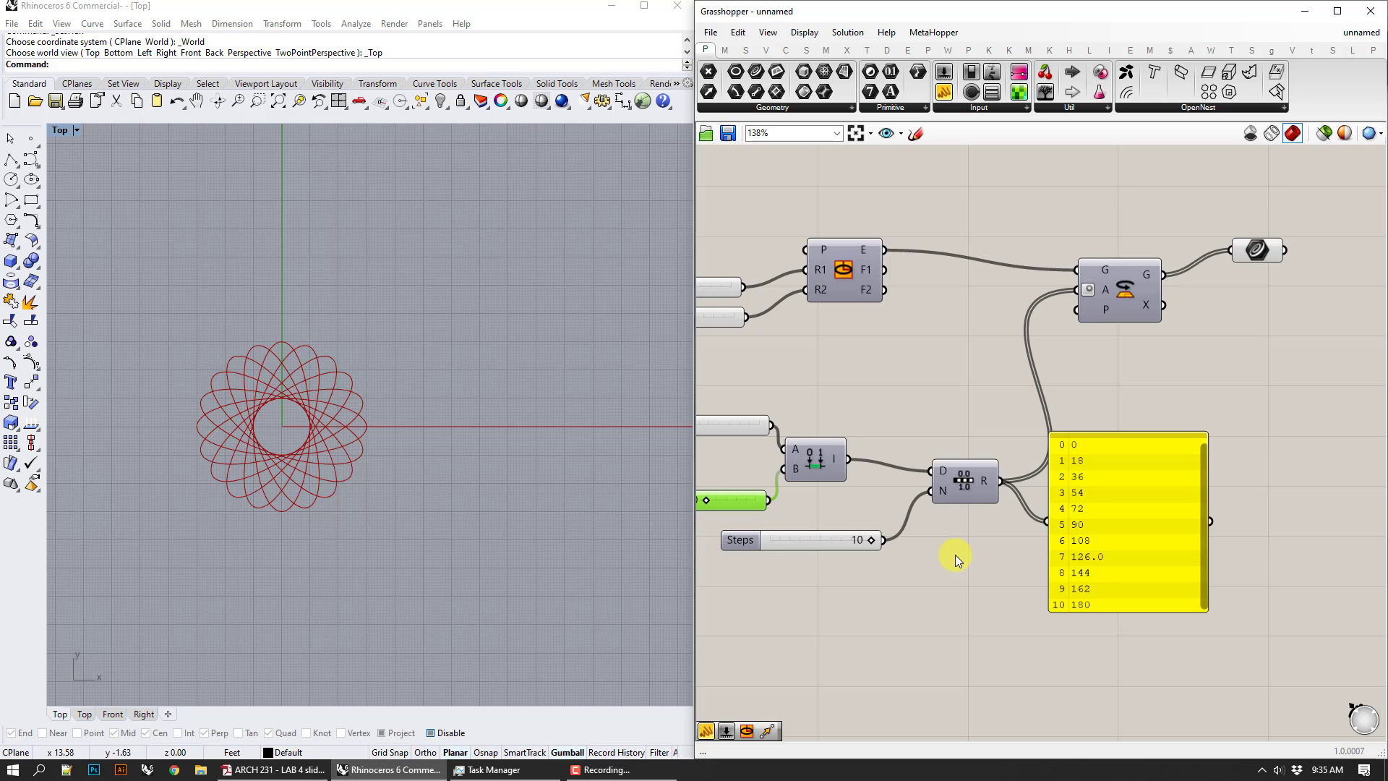
# - Hide the preview of the entire rotated ellipse definition to free up the viewport for a new pattern
pyautogui.moveTo(537, 460); pyautogui.dragTo(470, 444, button='right')
pyautogui.scroll(-8, 470, 445)
pyautogui.moveTo(533, 406); pyautogui.dragTo(395, 404, button='right')
pyautogui.scroll(-5, 1048, 246)
pyautogui.moveTo(1223, 205); pyautogui.dragTo(767, 491)
pyautogui.rightClick(876, 206)
pyautogui.click(890, 230)
pyautogui.moveTo(1261, 351); pyautogui.dragTo(972, 372, button='right')
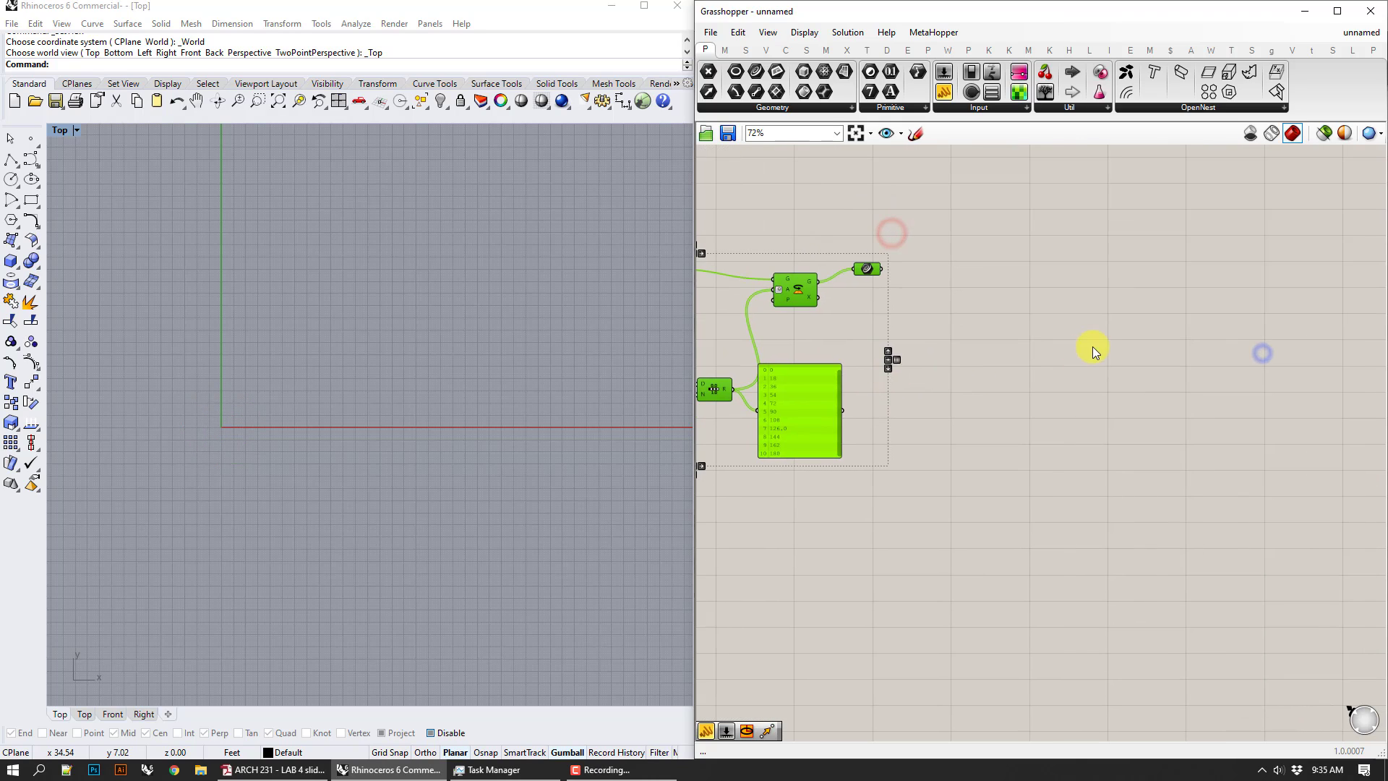
pyautogui.click(1091, 347)
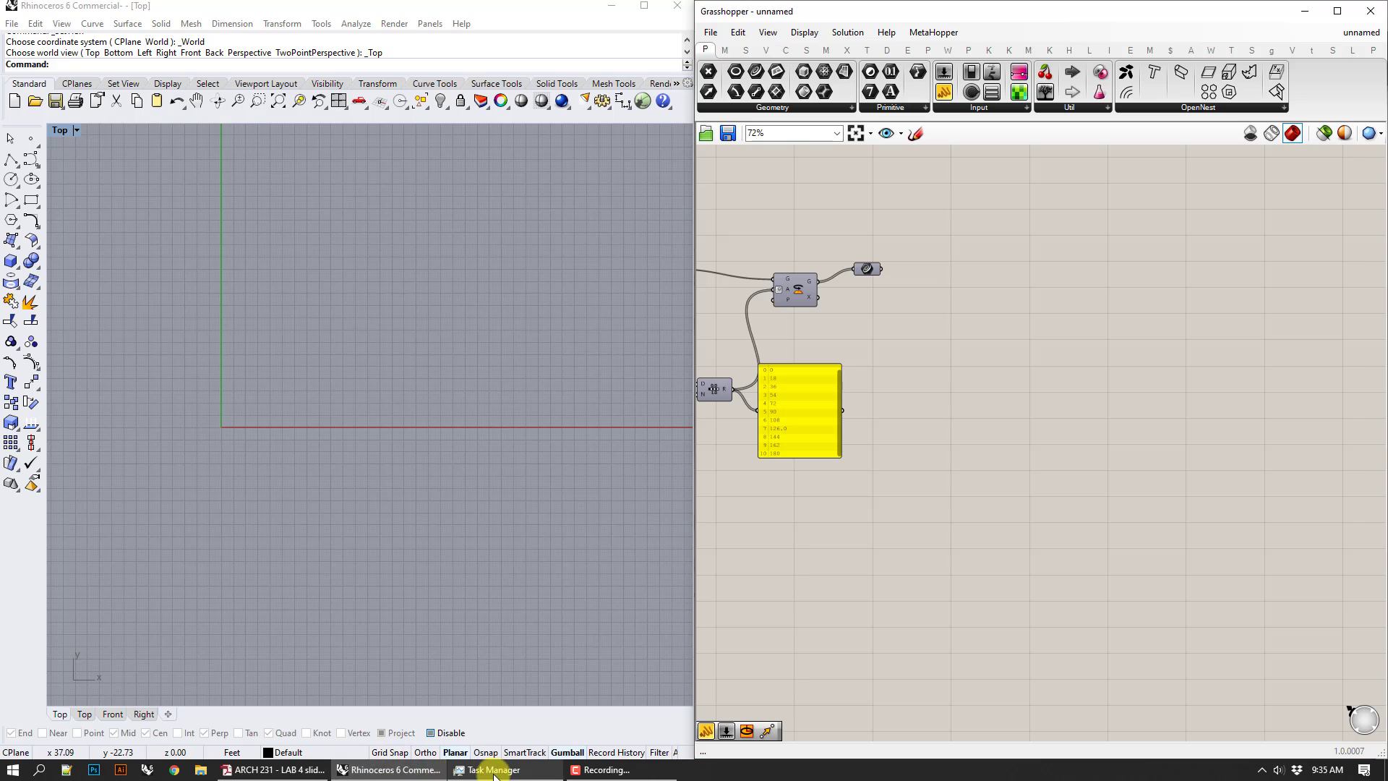
# - Switch to the lab slides PDF to view the reference line pattern on a grid, and return to Grasshopper
pyautogui.click(273, 771)
pyautogui.scroll(-1, 625, 502)
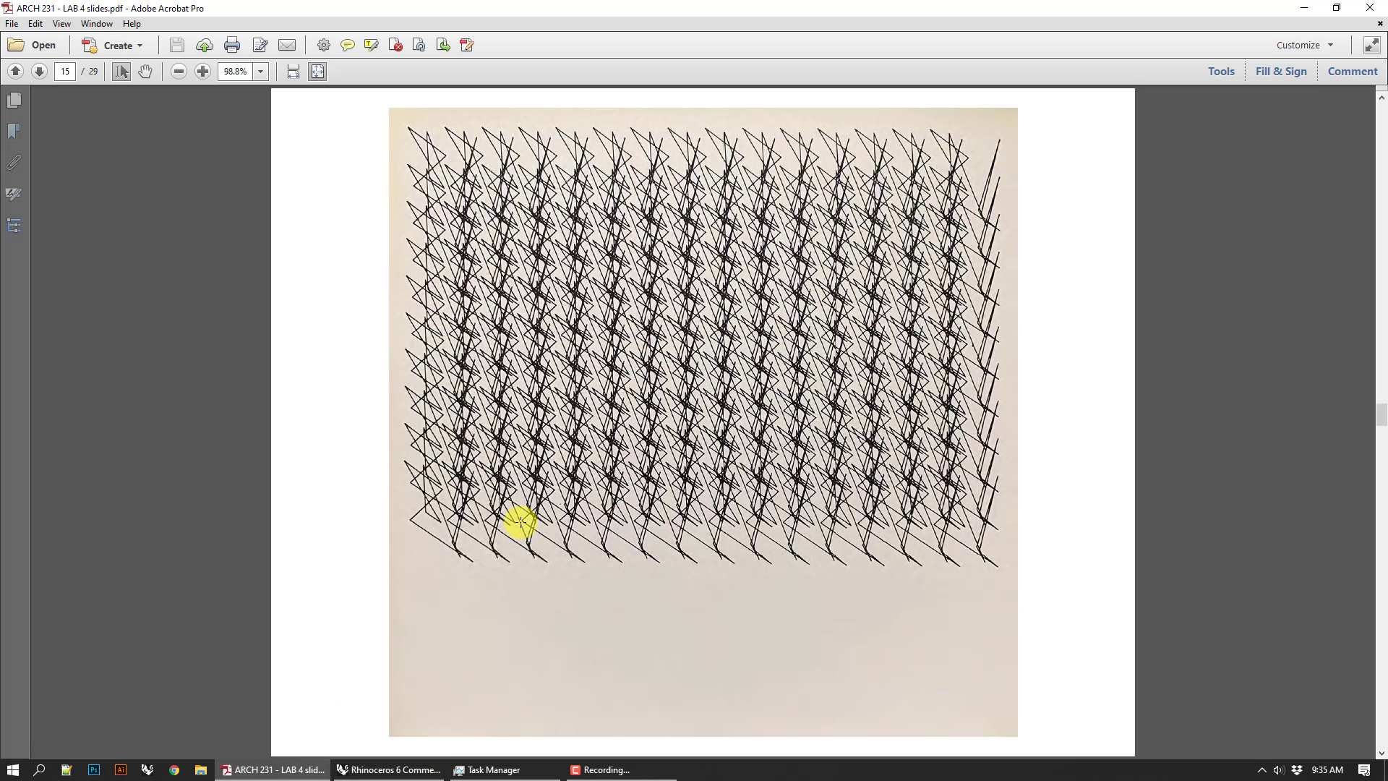
pyautogui.click(427, 770)
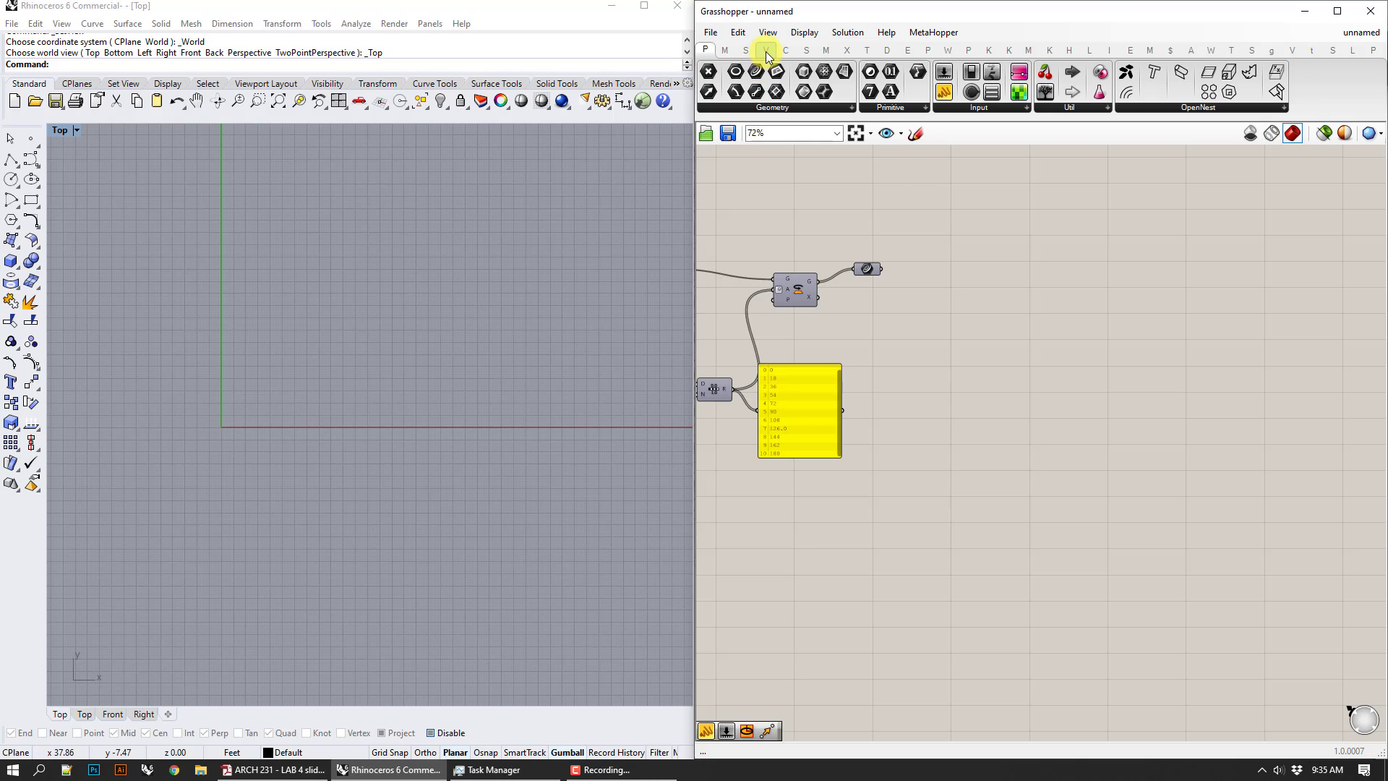
# - Add a Triangular grid component in the empty canvas area beside the ellipse definition
pyautogui.moveTo(768, 56)
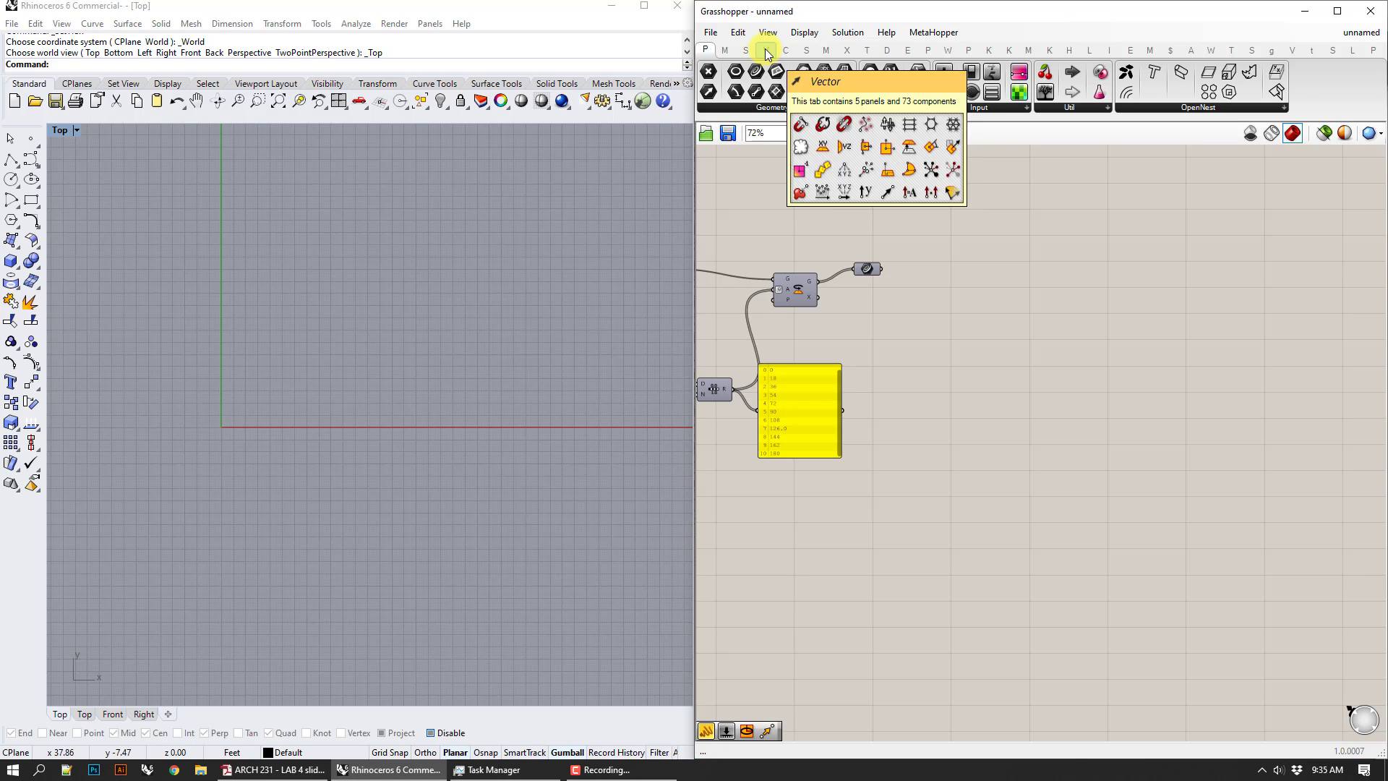
pyautogui.click(768, 55)
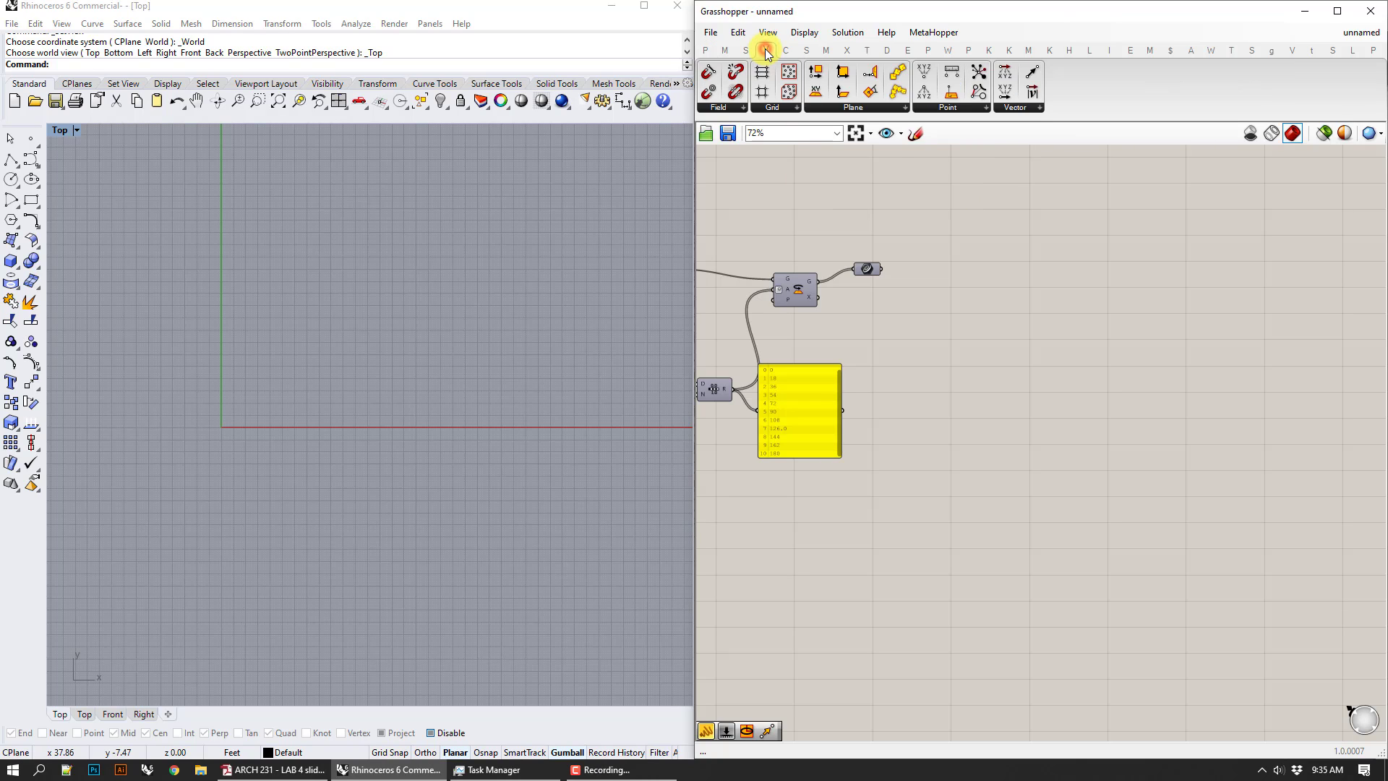
pyautogui.click(780, 107)
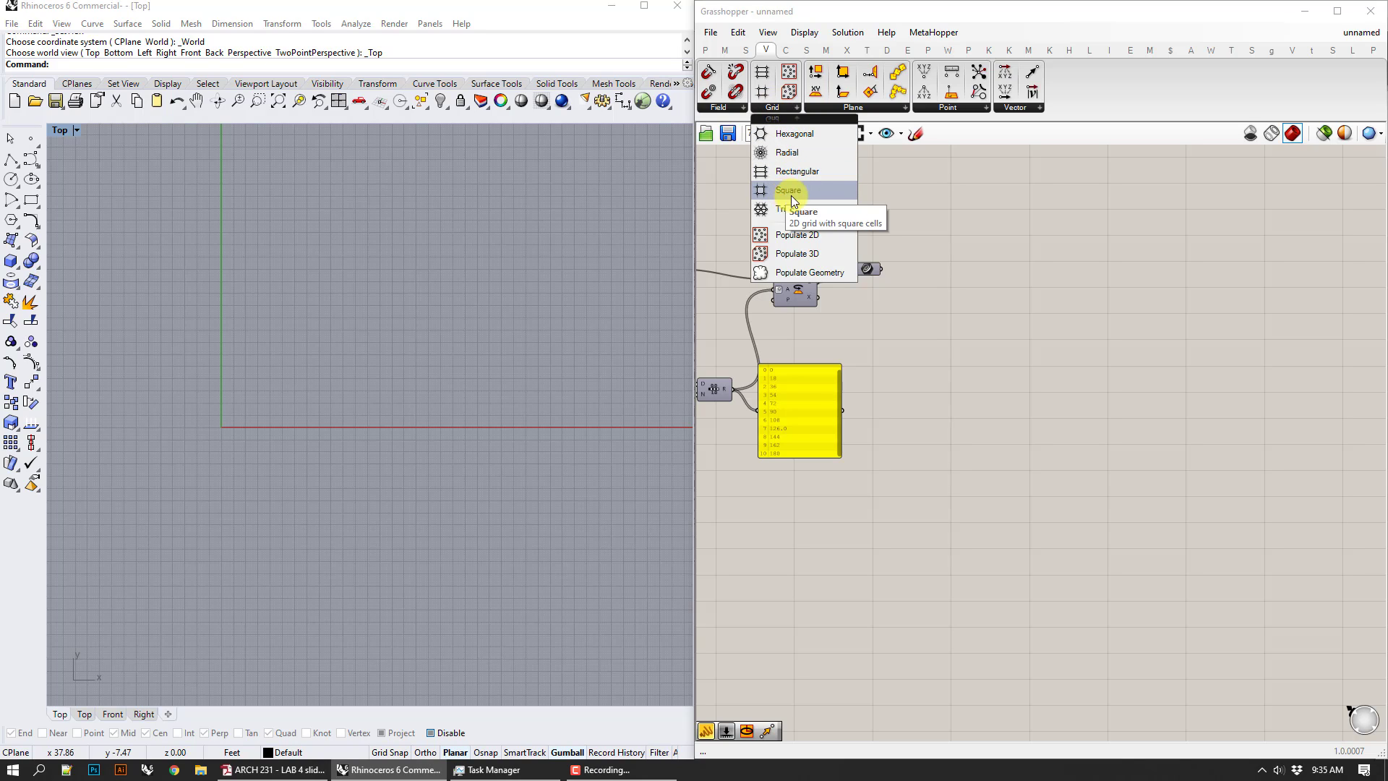
pyautogui.moveTo(795, 208); pyautogui.dragTo(1020, 332)
pyautogui.scroll(3, 991, 353)
pyautogui.scroll(1, 992, 352)
pyautogui.click(983, 363)
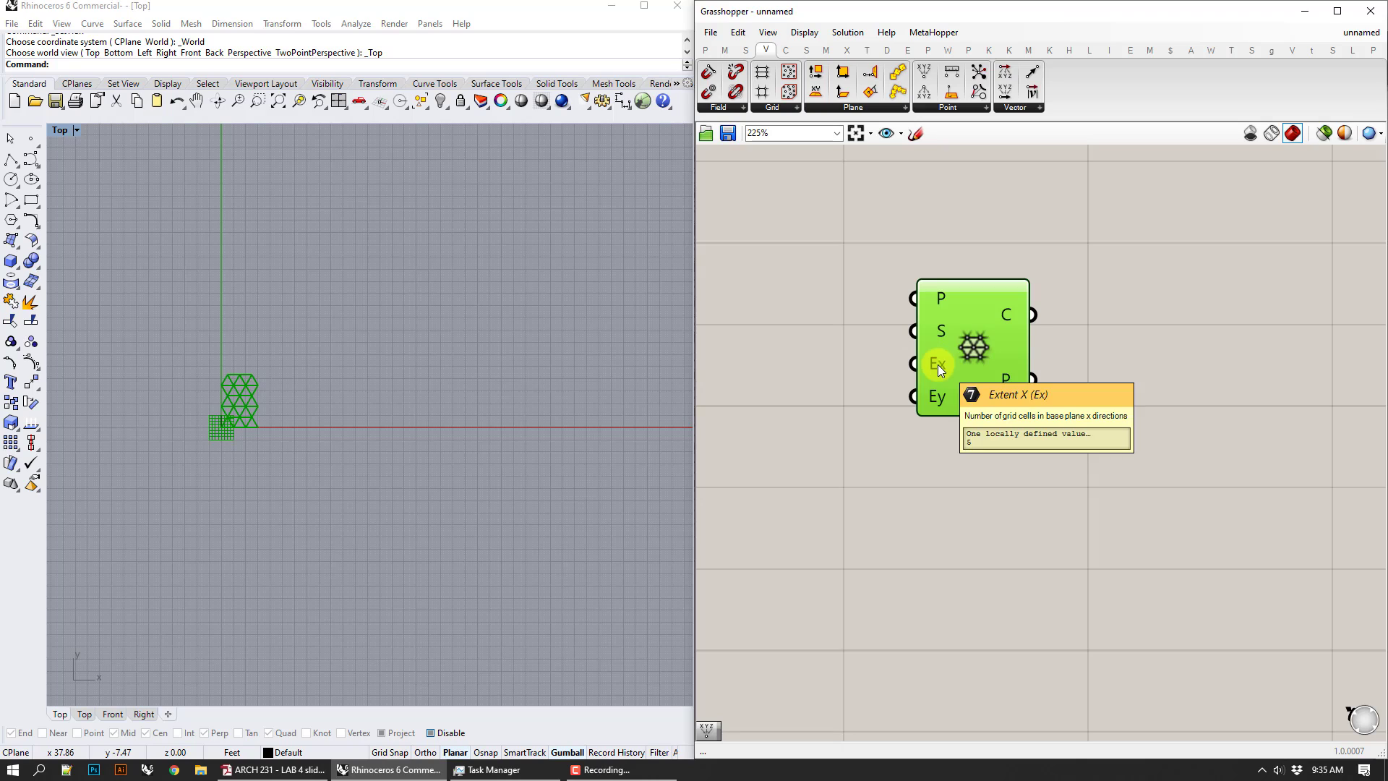
# - Create a number slider of 10, duplicate it, and wire the two sliders into the triangular grid's Extent X and Extent Y inputs
pyautogui.moveTo(807, 407); pyautogui.dragTo(895, 423, button='right')
pyautogui.doubleClick(895, 423)
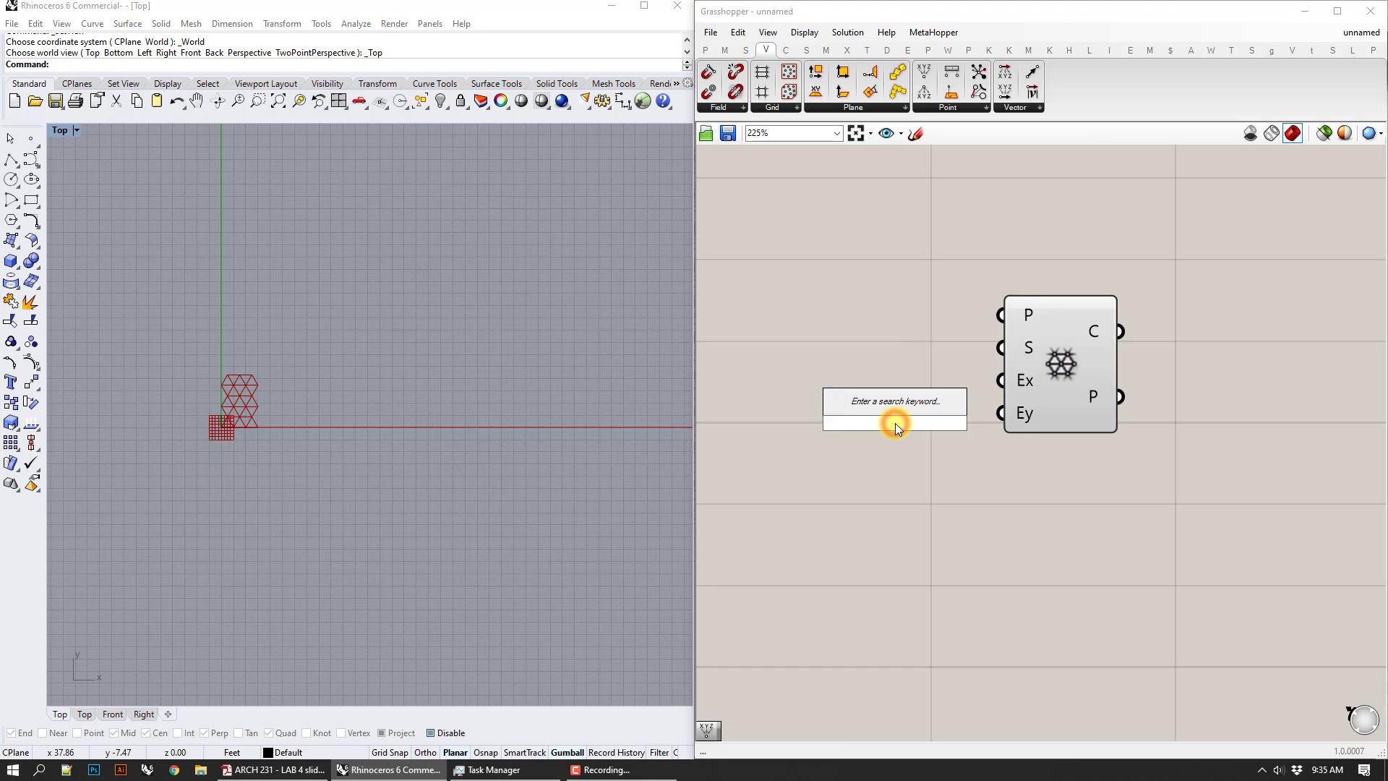
pyautogui.write('10')
pyautogui.press('Return')
pyautogui.moveTo(894, 423); pyautogui.dragTo(775, 510)
pyautogui.moveTo(933, 491); pyautogui.dragTo(999, 415)
pyautogui.moveTo(874, 488); pyautogui.dragTo(849, 432)
pyautogui.moveTo(993, 380); pyautogui.dragTo(996, 380)
pyautogui.moveTo(871, 373); pyautogui.dragTo(1003, 362, button='right')
# - Set the triangular grid's Extent X to 5 and Extent Y to 4
pyautogui.moveTo(1040, 417); pyautogui.dragTo(972, 420)
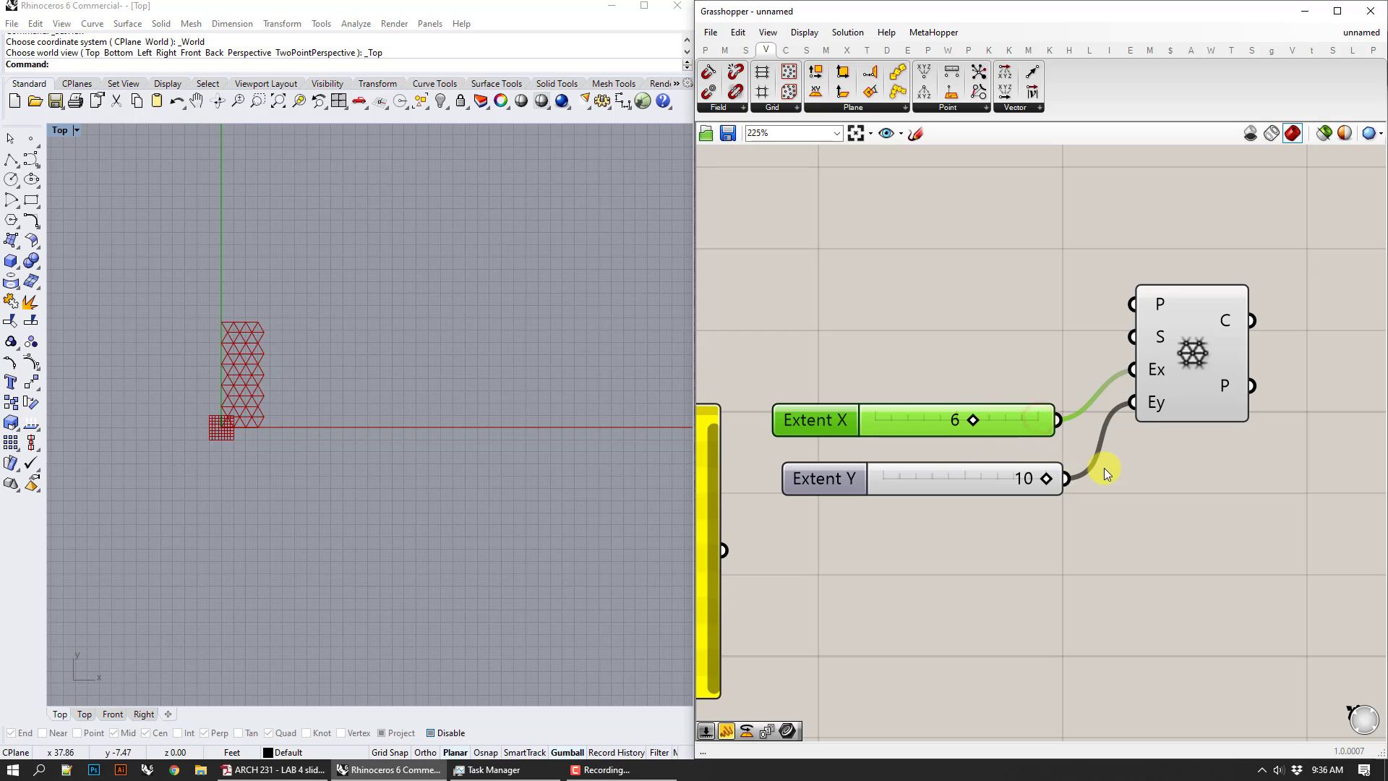
pyautogui.moveTo(1041, 478); pyautogui.dragTo(962, 479)
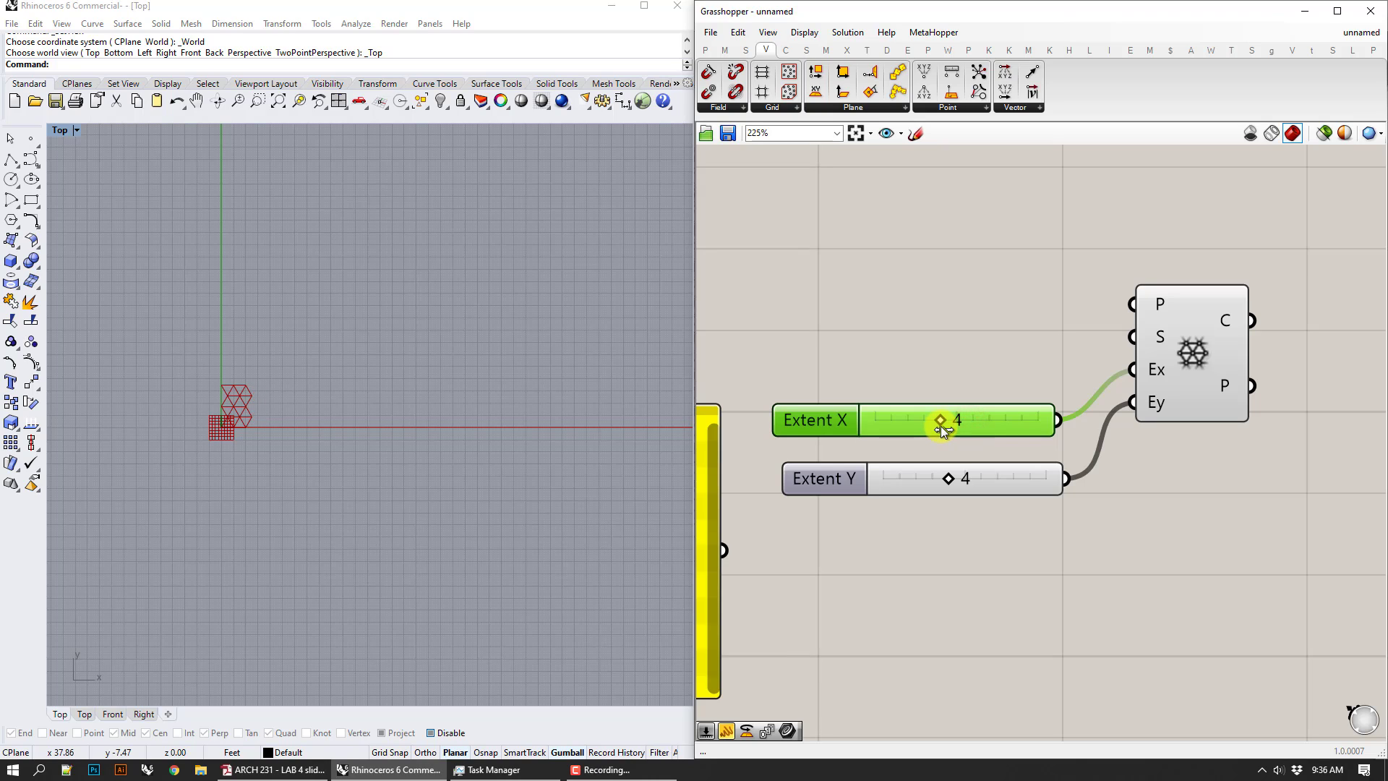
pyautogui.click(1153, 329)
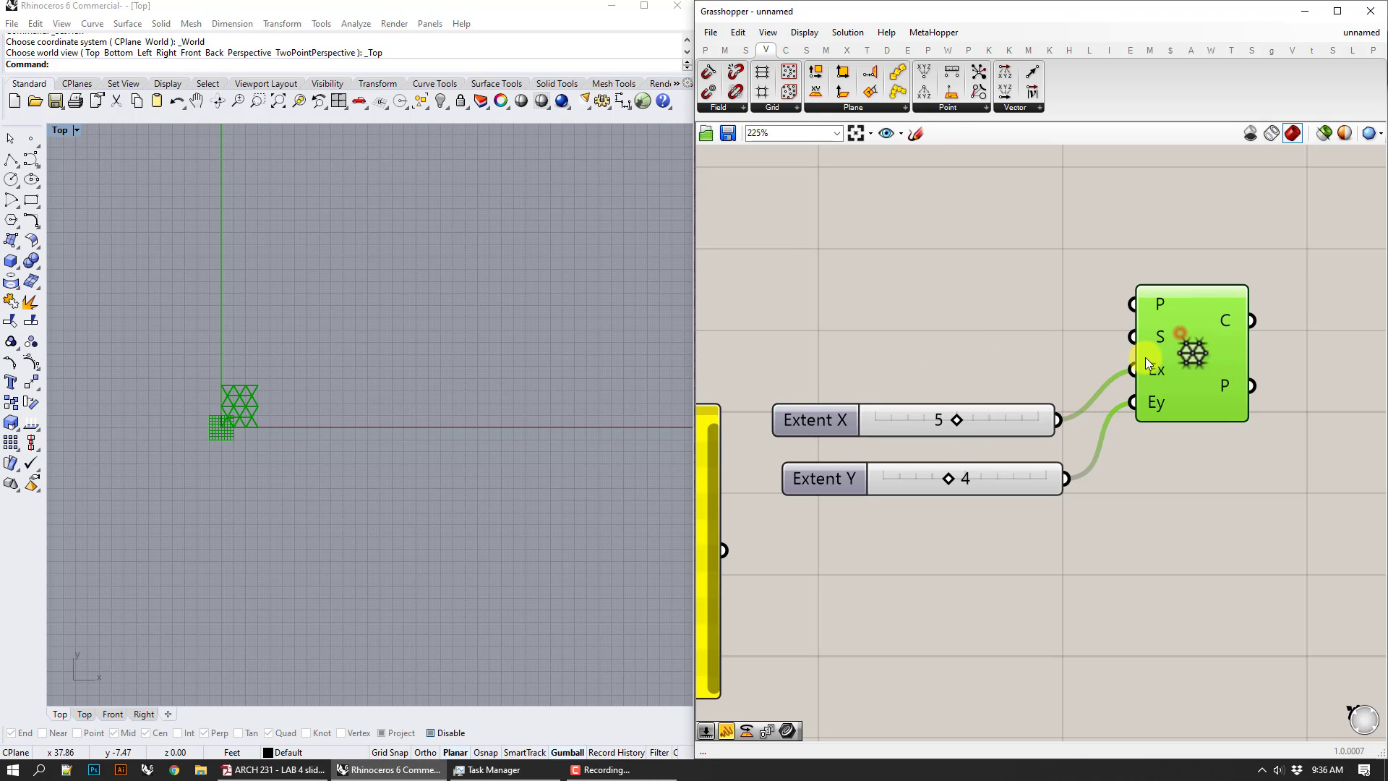
# - Add a Square grid component and align it above the triangular grid component
pyautogui.click(781, 113)
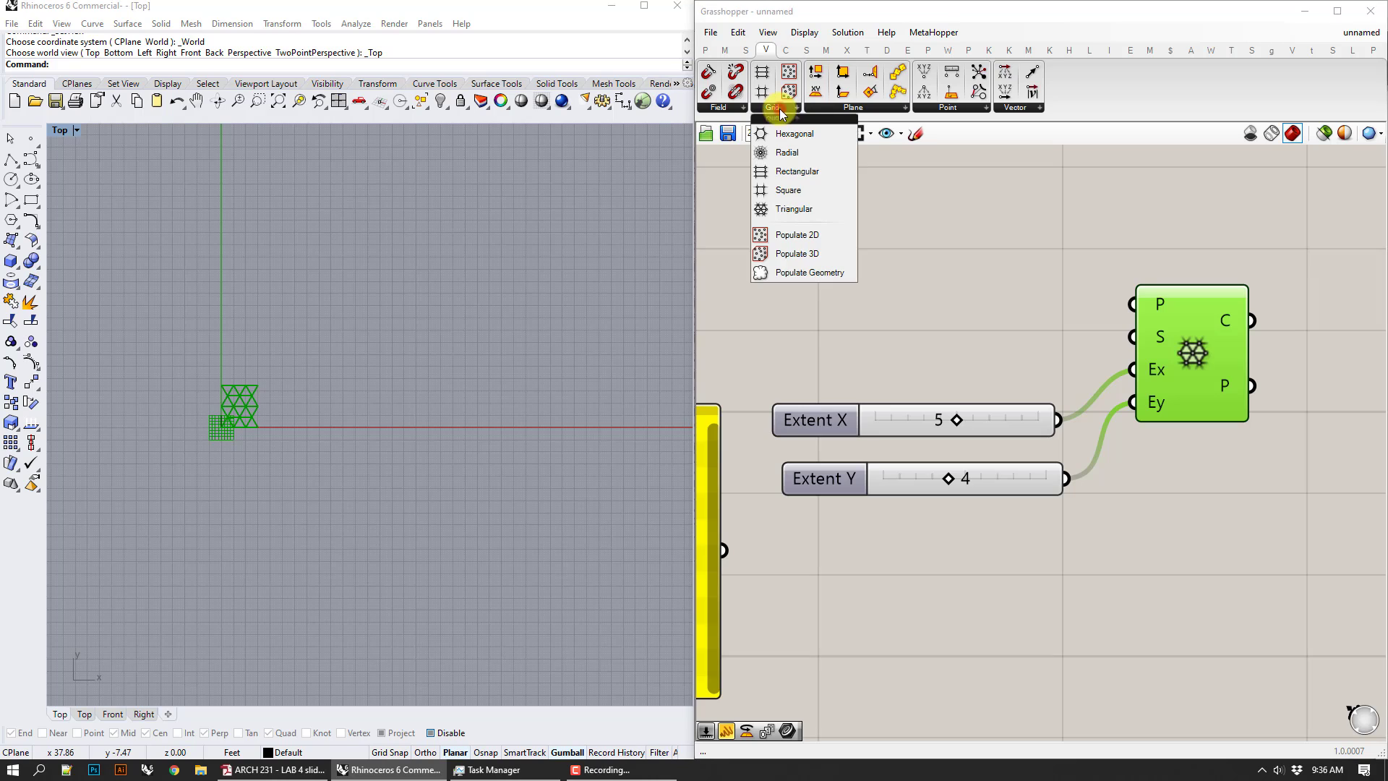
pyautogui.moveTo(812, 189); pyautogui.dragTo(1042, 285)
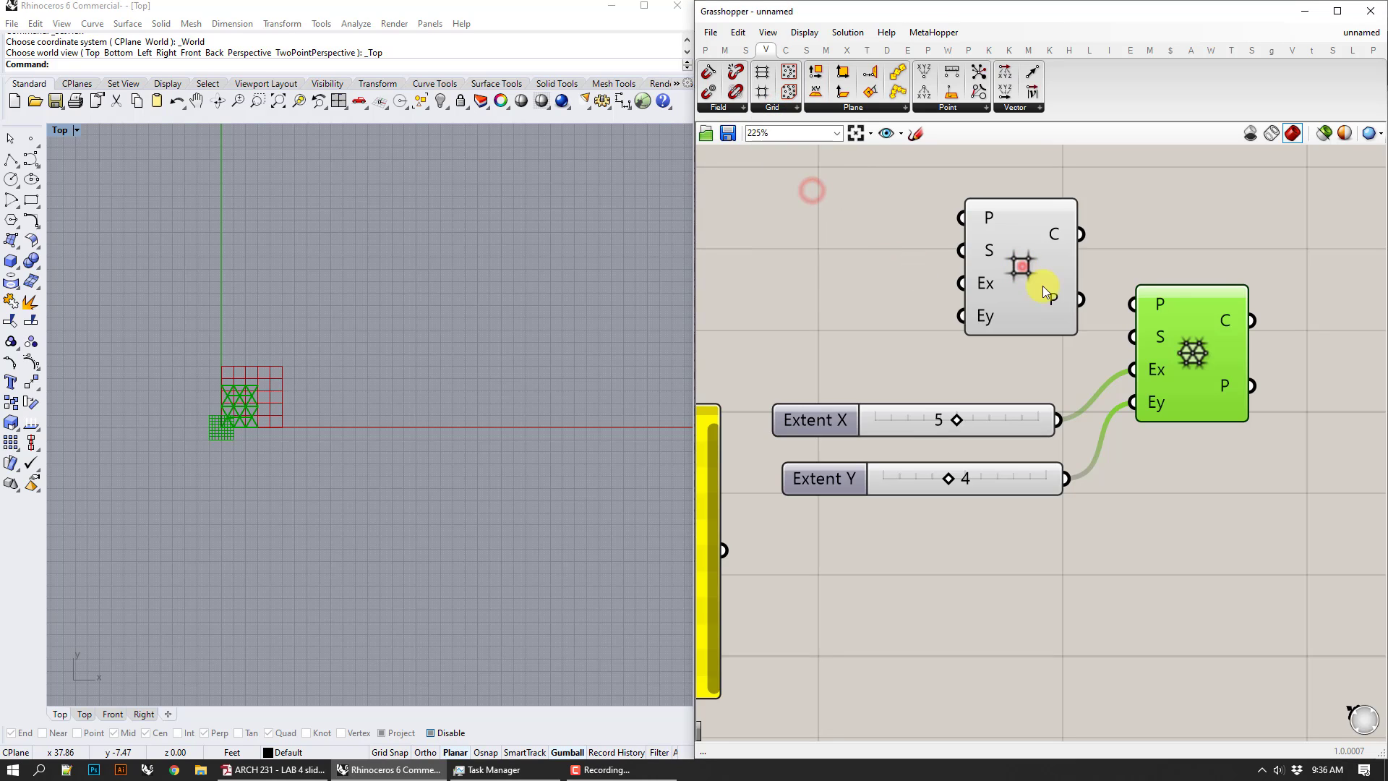
pyautogui.moveTo(1042, 285); pyautogui.dragTo(847, 328, button='right')
pyautogui.moveTo(831, 329); pyautogui.dragTo(1148, 243)
pyautogui.moveTo(1240, 356); pyautogui.dragTo(1087, 329, button='right')
pyautogui.moveTo(1108, 287); pyautogui.dragTo(1248, 425, button='right')
pyautogui.moveTo(1187, 366); pyautogui.dragTo(1052, 338)
pyautogui.moveTo(888, 473); pyautogui.dragTo(1029, 387, button='right')
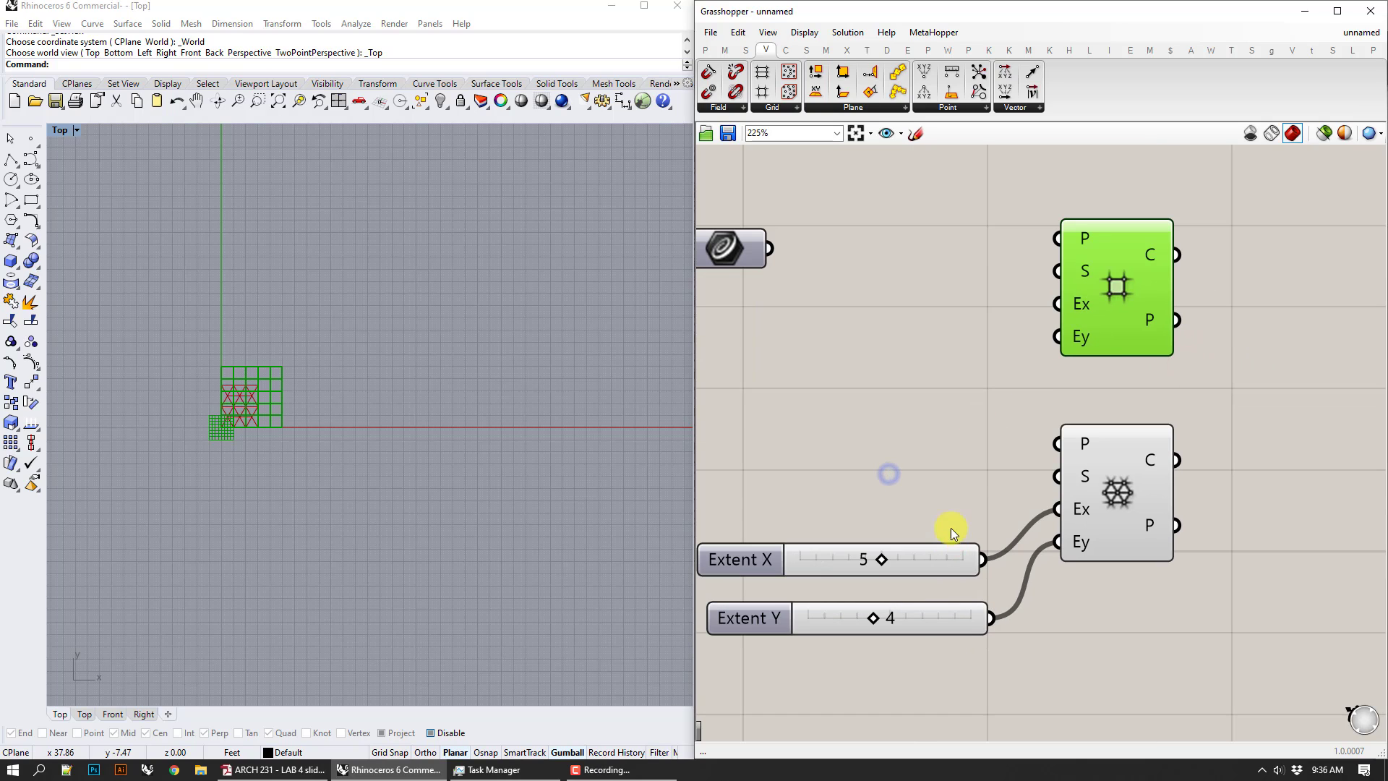
# - Duplicate both extent sliders and wire the copies into the square grid's Extent X and Extent Y inputs
pyautogui.moveTo(968, 500); pyautogui.dragTo(890, 679)
pyautogui.hotkey('ctrl', 'c')
pyautogui.hotkey('ctrl', 'v')
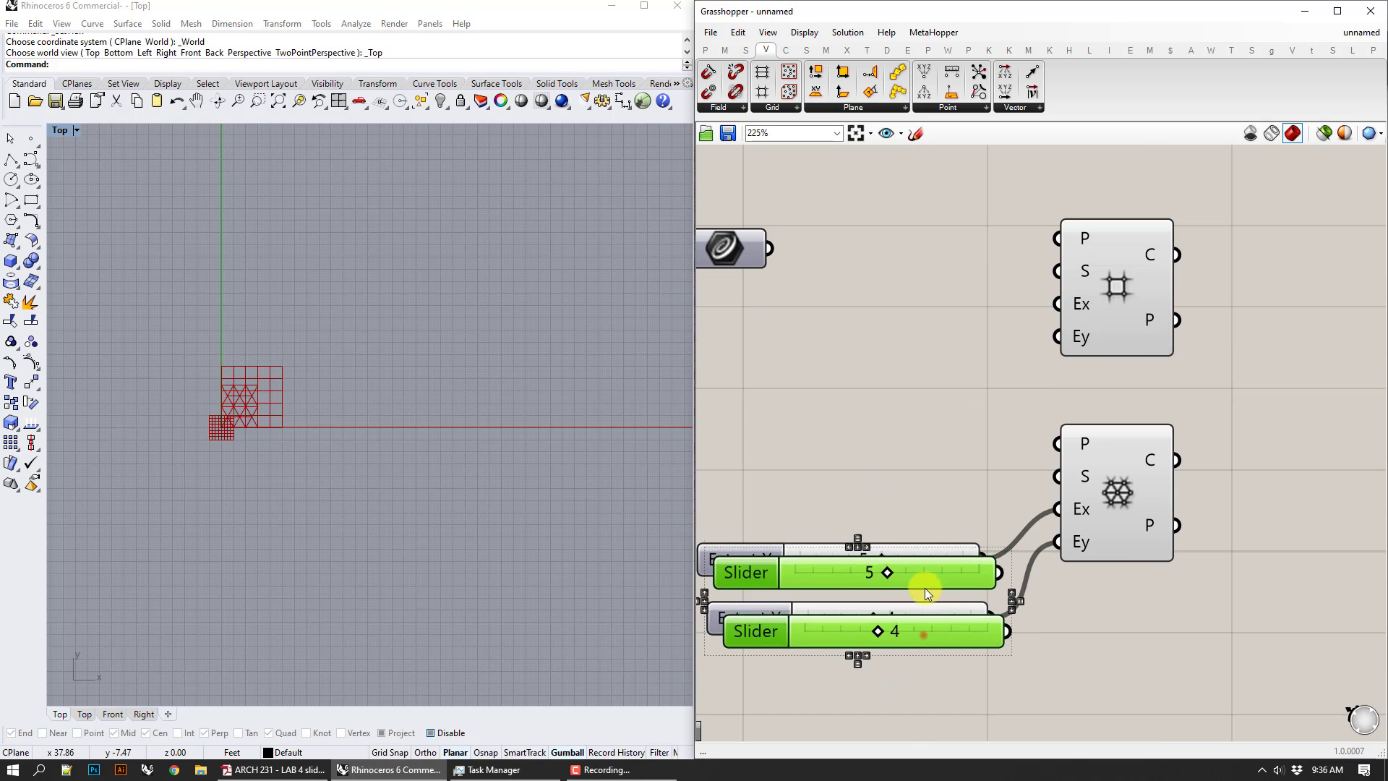
pyautogui.moveTo(925, 588); pyautogui.dragTo(1046, 306)
pyautogui.click(961, 378)
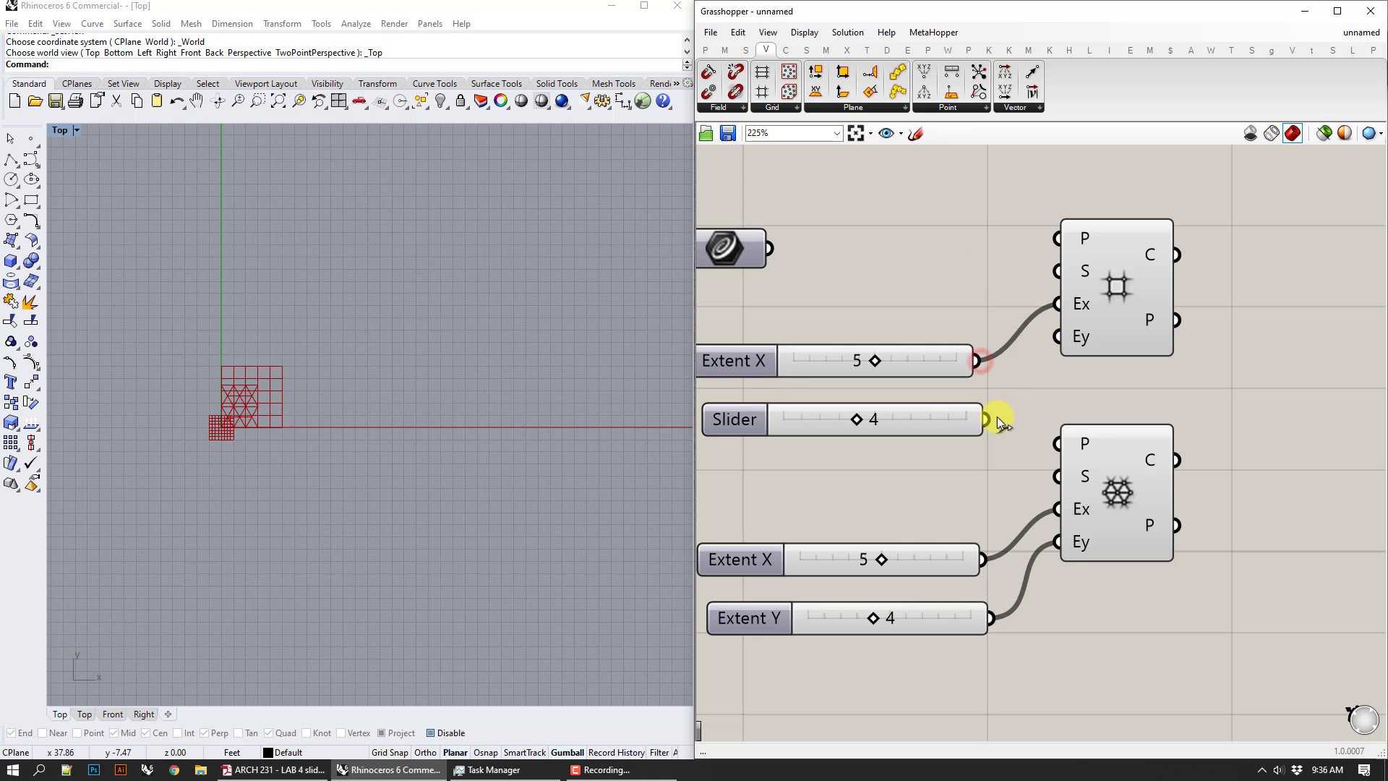
pyautogui.moveTo(979, 418); pyautogui.dragTo(969, 359)
pyautogui.moveTo(973, 418); pyautogui.dragTo(1059, 336)
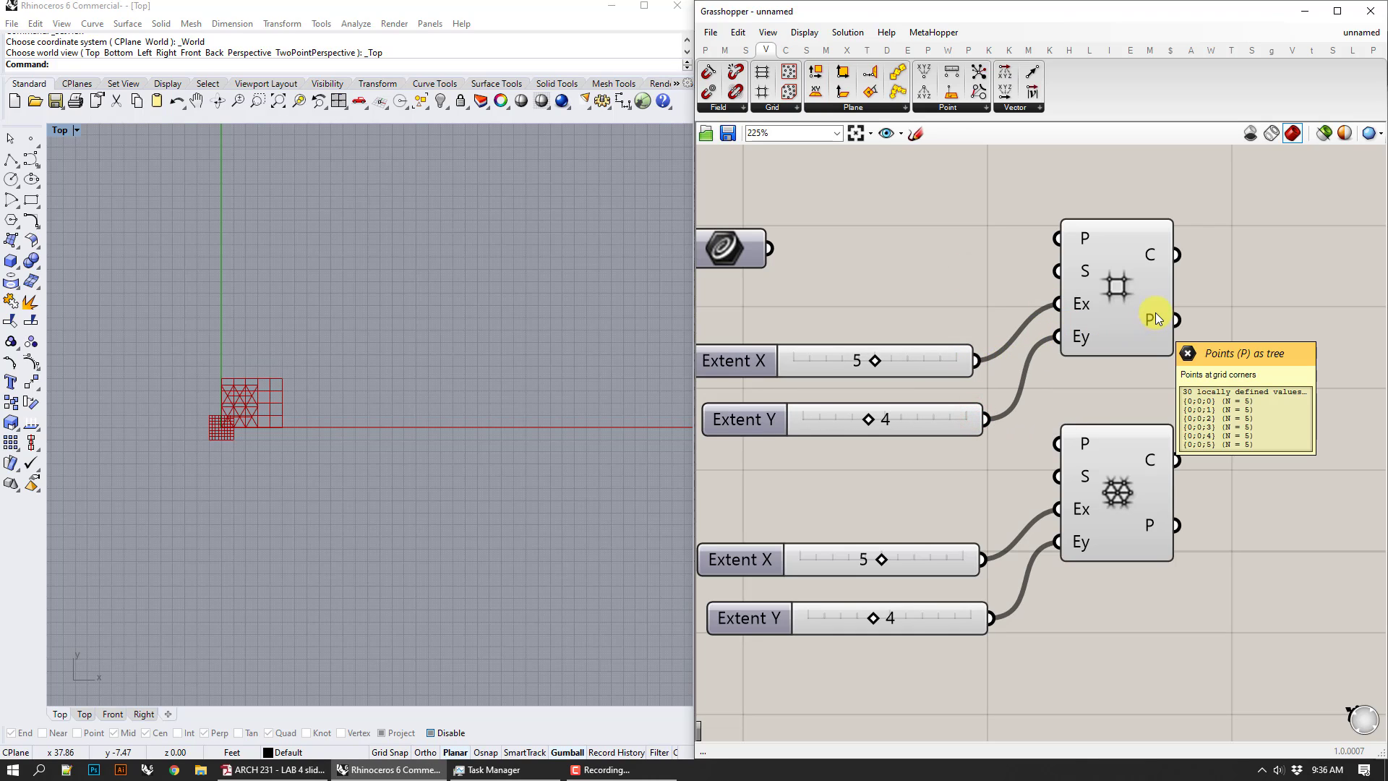
# - Add a Point parameter and feed it from the triangular grid's Points output
pyautogui.moveTo(1156, 259)
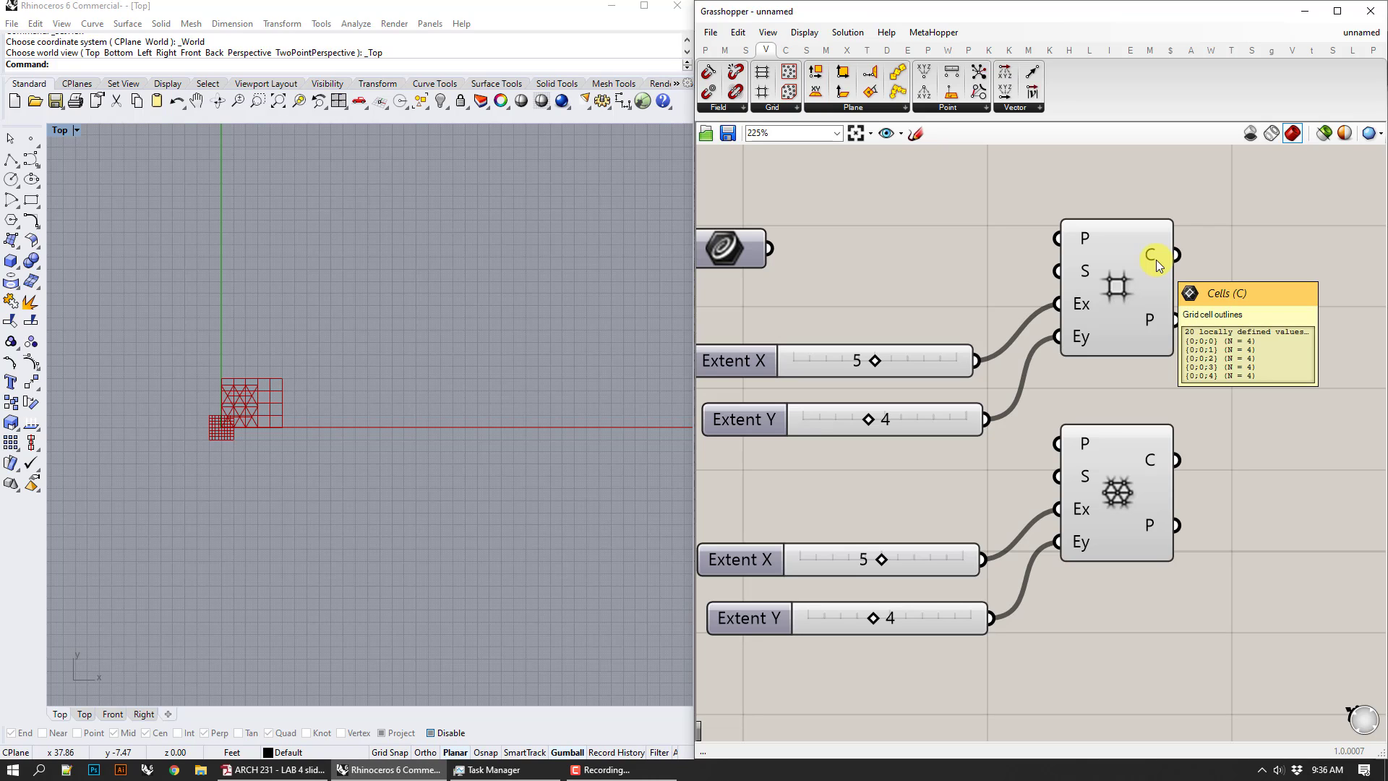
pyautogui.click(1222, 435)
pyautogui.moveTo(1233, 485); pyautogui.dragTo(1009, 467, button='right')
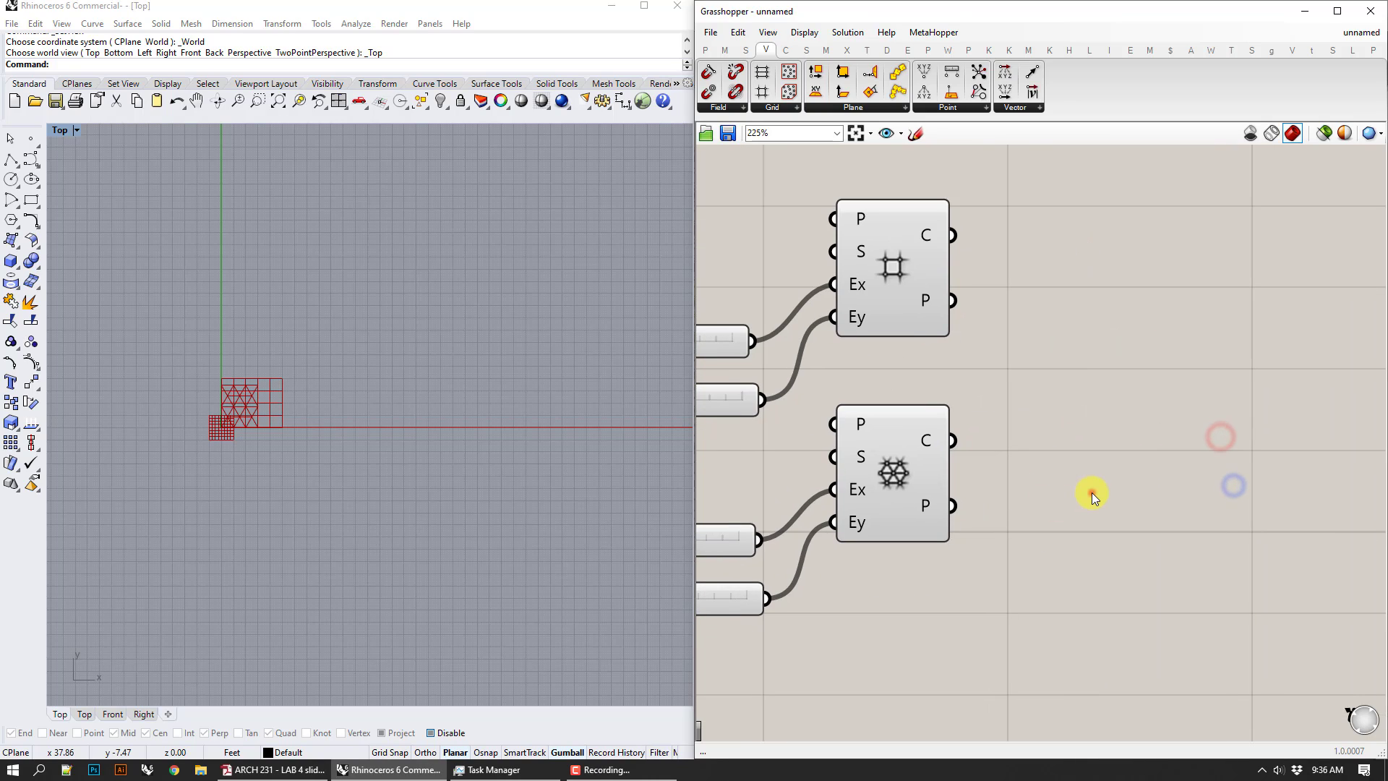
pyautogui.doubleClick(1092, 493)
pyautogui.write('point')
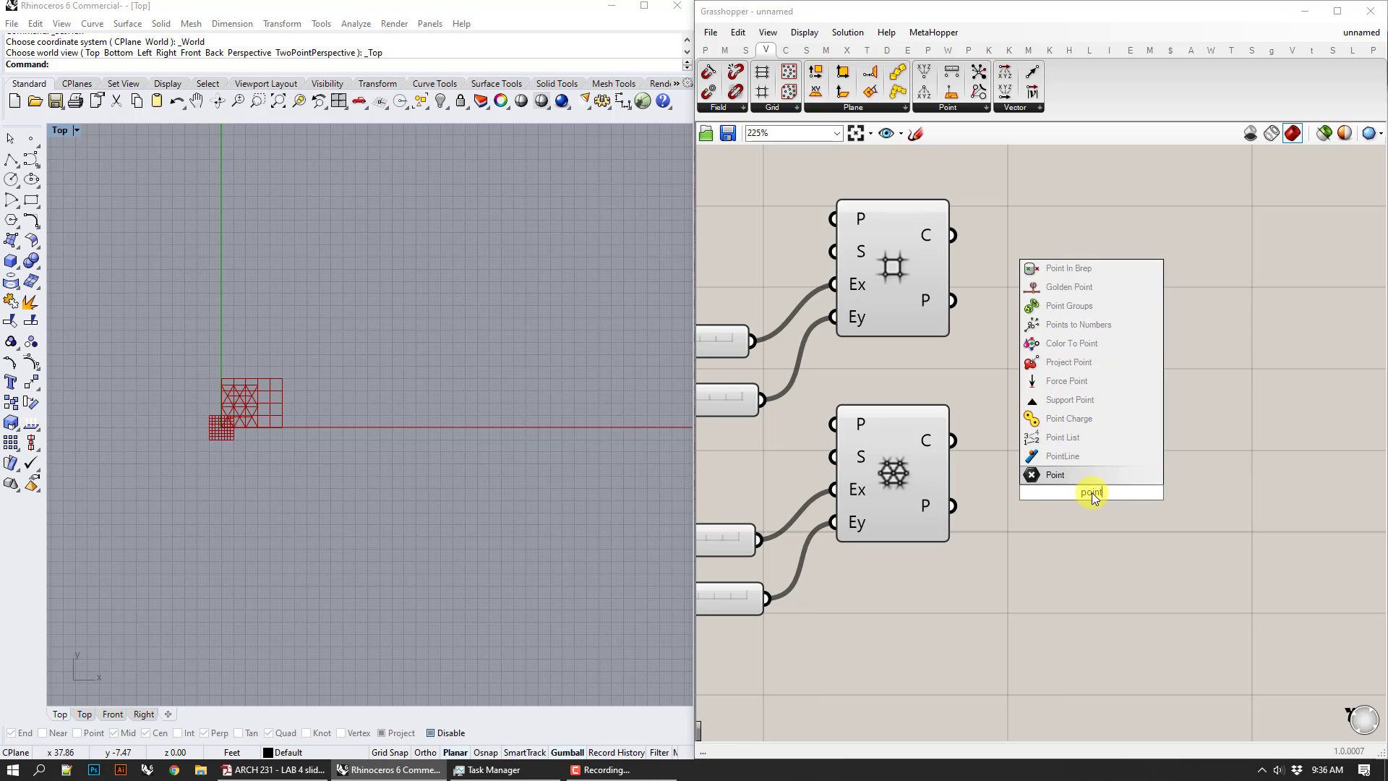
pyautogui.press('Return')
pyautogui.click(1044, 510)
pyautogui.moveTo(985, 505); pyautogui.dragTo(1066, 289)
# - Duplicate the Point parameter and feed the copy from the square grid's Points output instead
pyautogui.hotkey('ctrl', 'c')
pyautogui.hotkey('ctrl', 'v')
pyautogui.moveTo(1109, 509); pyautogui.dragTo(1083, 283)
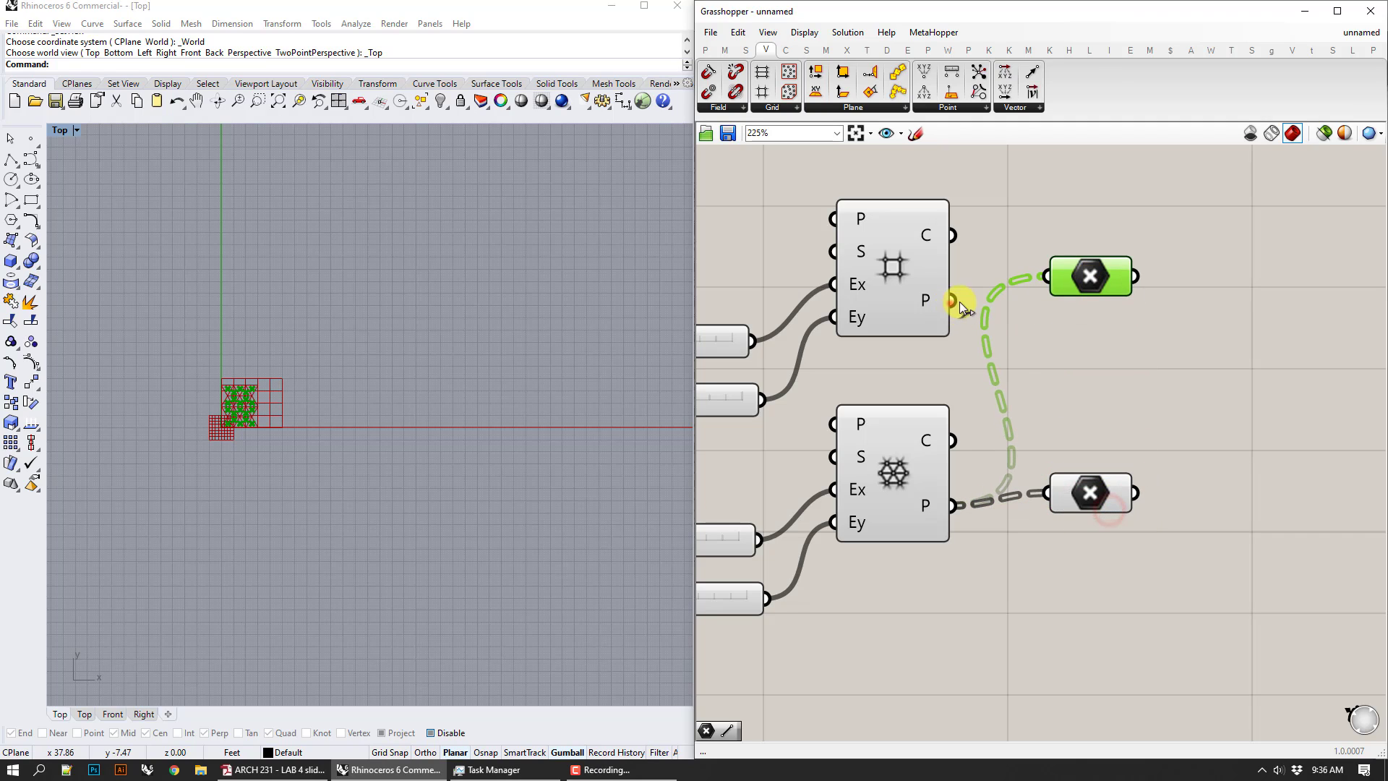
pyautogui.moveTo(960, 302); pyautogui.dragTo(1044, 277)
pyautogui.click(1022, 392)
# - Move the triangular grid group farther down and reposition the square grid group above it to separate the two definitions
pyautogui.moveTo(1026, 434); pyautogui.dragTo(1165, 438, button='right')
pyautogui.scroll(-2, 1165, 436)
pyautogui.moveTo(1254, 385); pyautogui.dragTo(1237, 391)
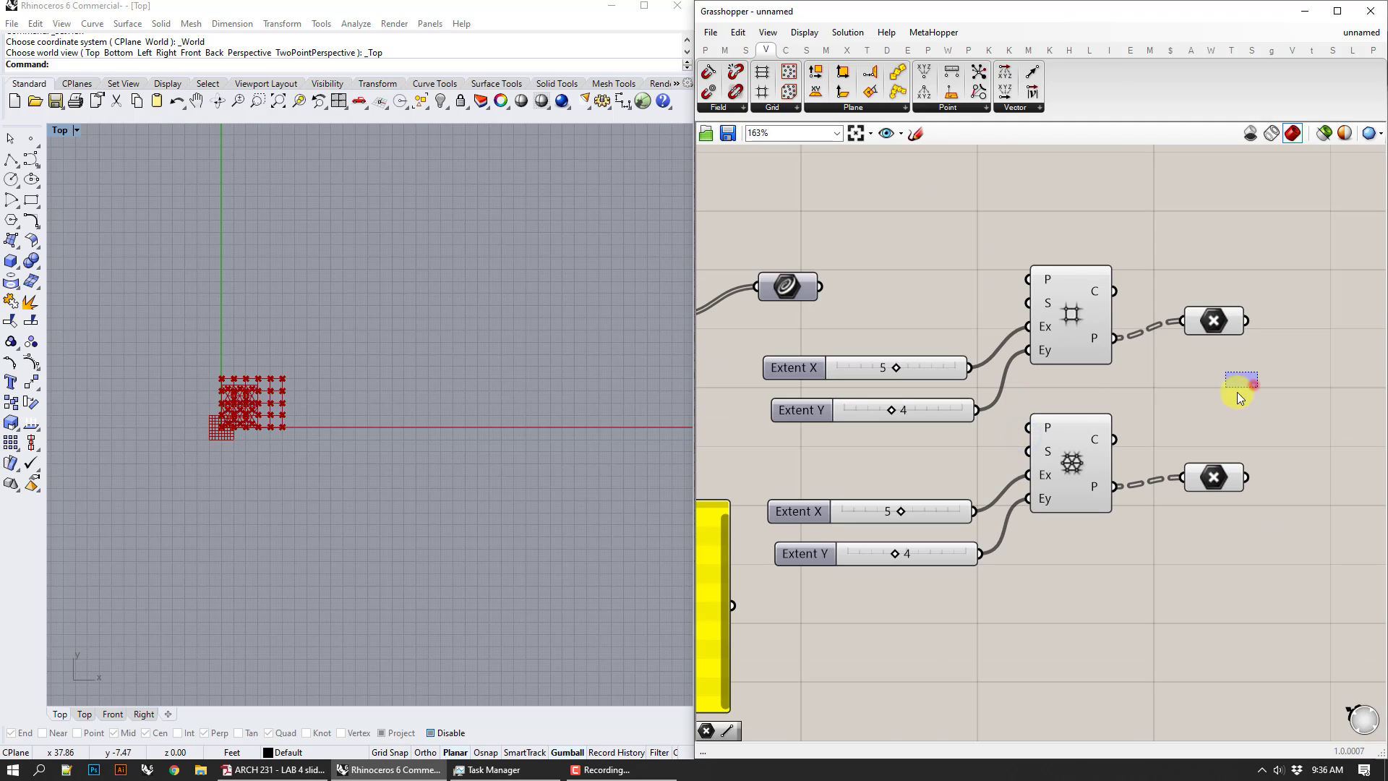
pyautogui.moveTo(1225, 653); pyautogui.dragTo(928, 473)
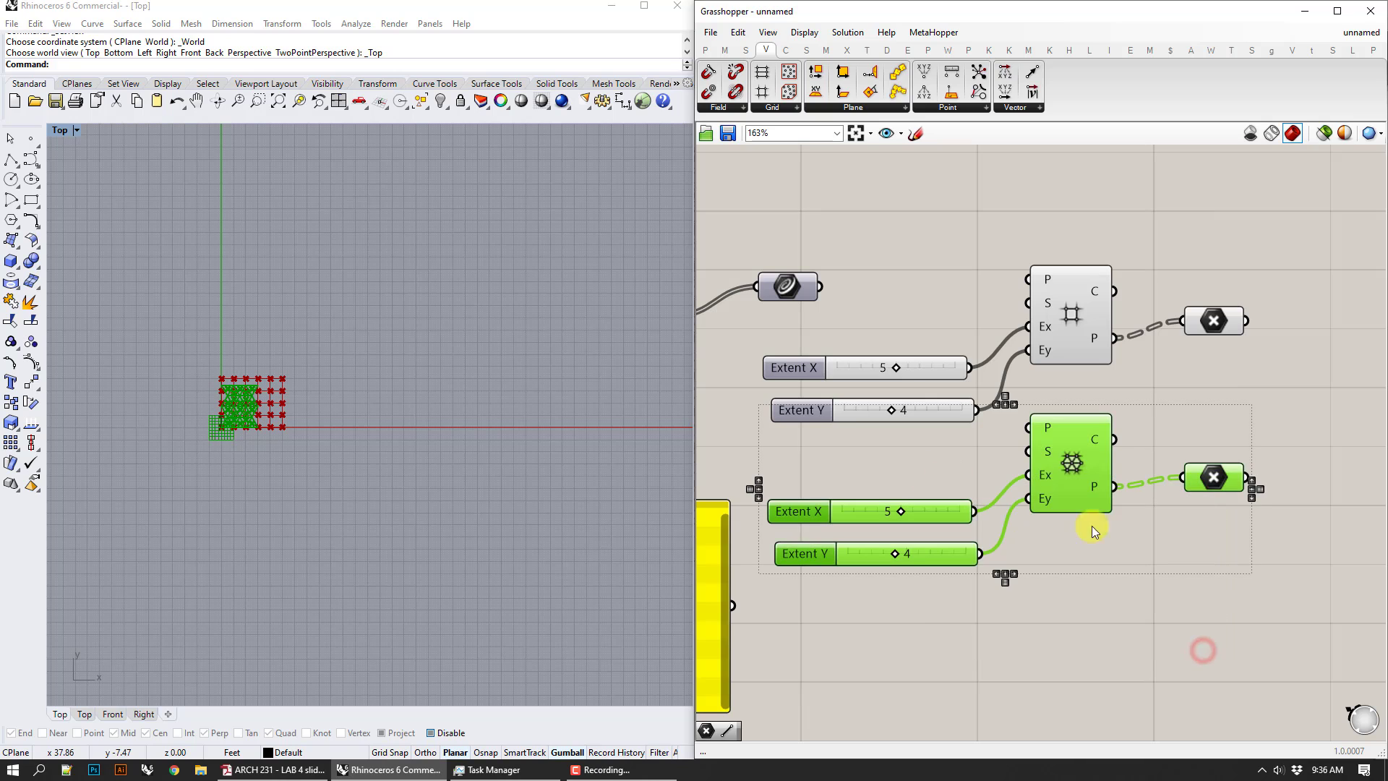
pyautogui.moveTo(1094, 511); pyautogui.dragTo(1198, 642)
pyautogui.click(1067, 470)
pyautogui.moveTo(1107, 474); pyautogui.dragTo(1058, 472, button='right')
pyautogui.moveTo(1239, 453); pyautogui.dragTo(896, 239)
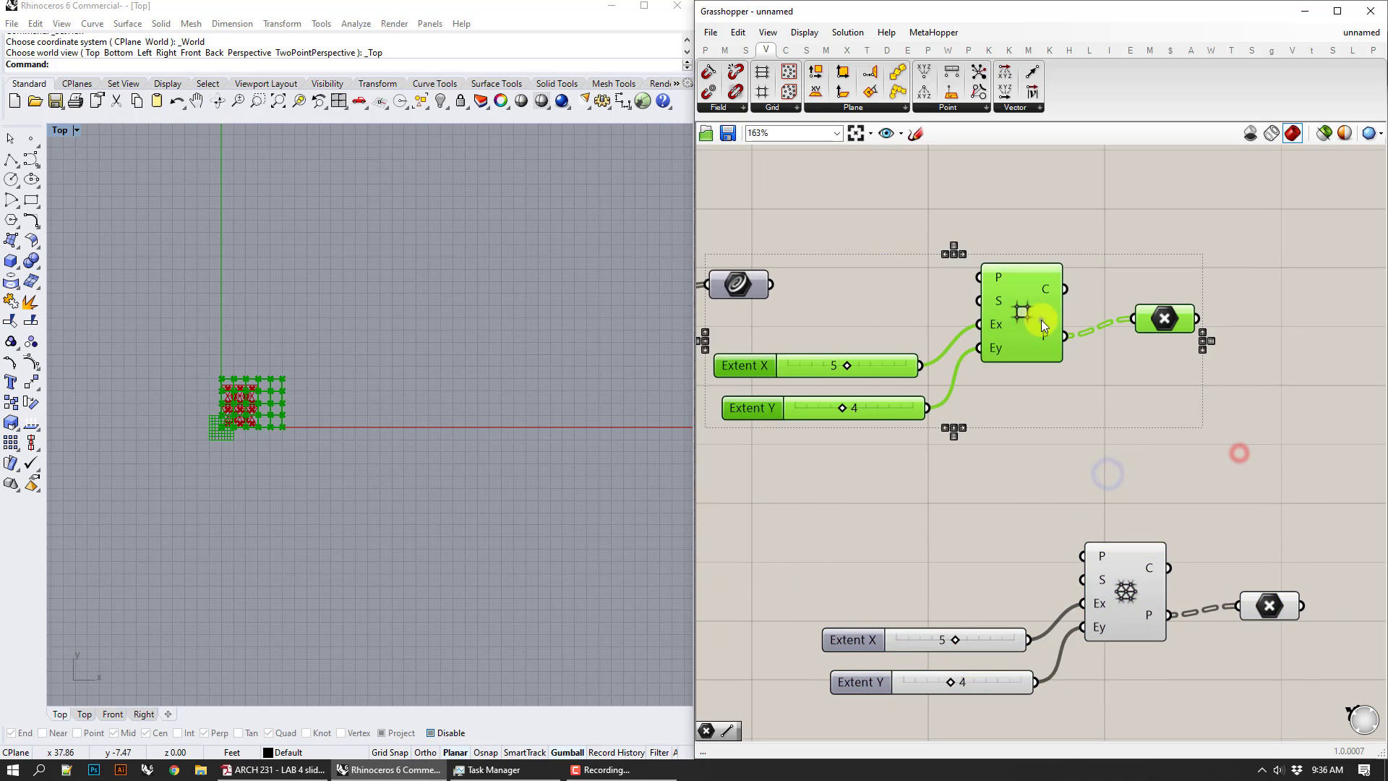
pyautogui.moveTo(1040, 320); pyautogui.dragTo(991, 316, button='right')
pyautogui.moveTo(960, 309); pyautogui.dragTo(1058, 343)
pyautogui.click(1091, 236)
# - Hide the preview of the square grid group and inspect the triangular grid's cells and points up close
pyautogui.moveTo(1261, 262); pyautogui.dragTo(909, 478)
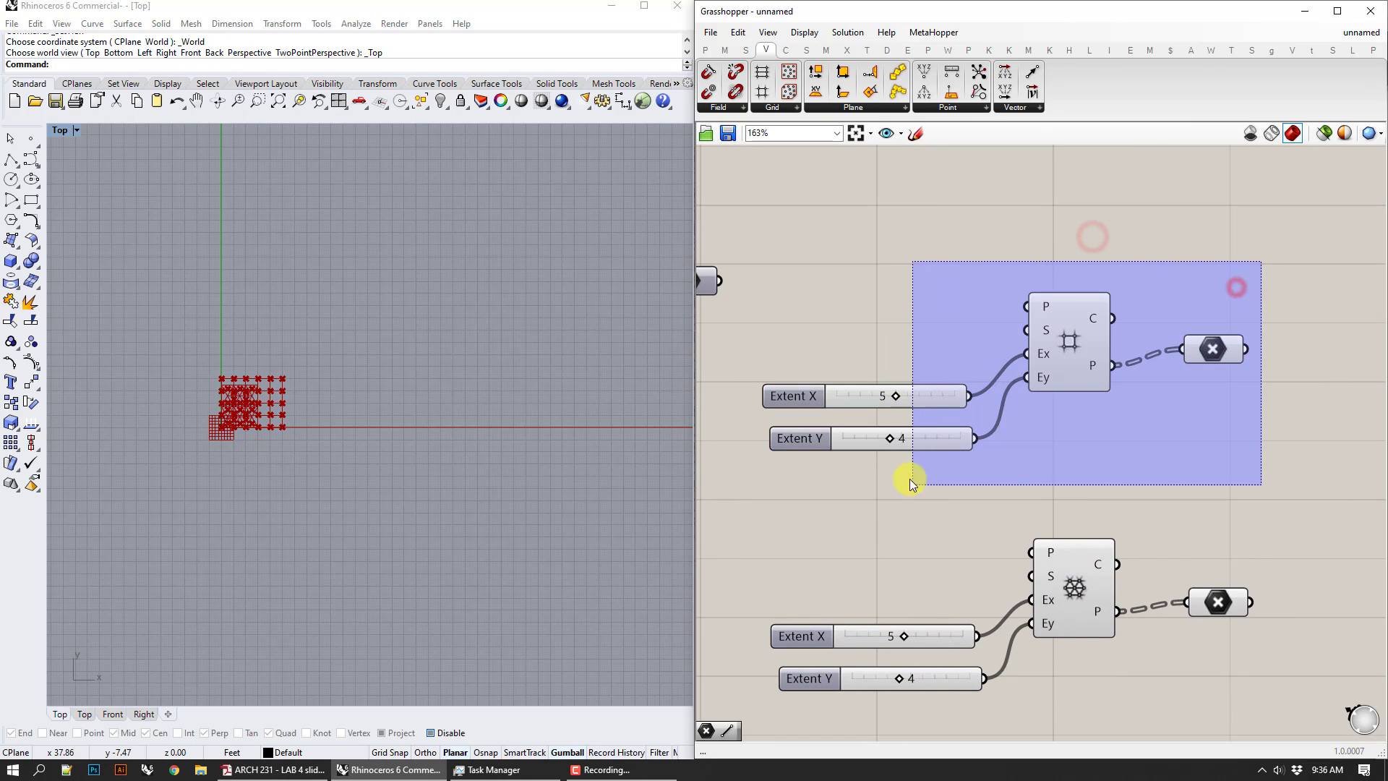
pyautogui.rightClick(922, 289)
pyautogui.click(938, 310)
pyautogui.scroll(10, 326, 418)
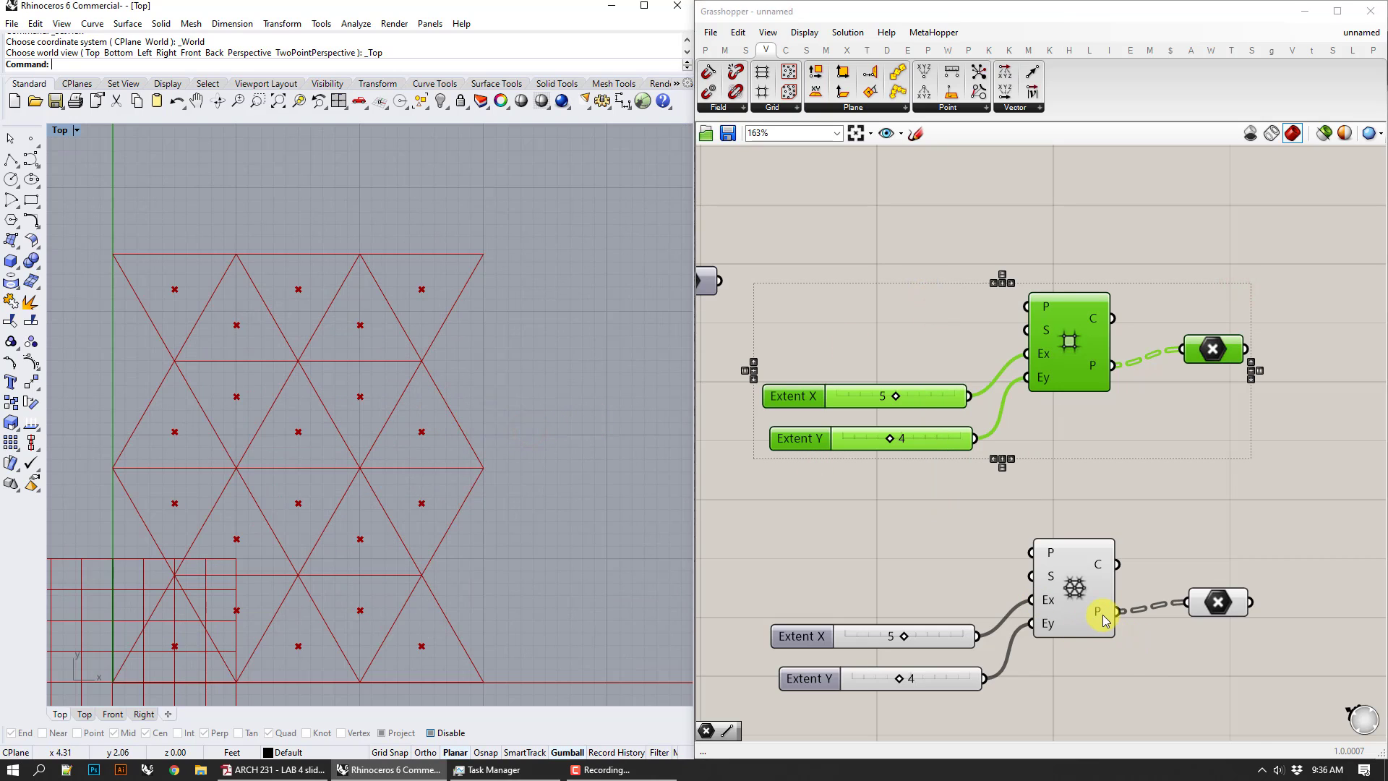
pyautogui.moveTo(1103, 620)
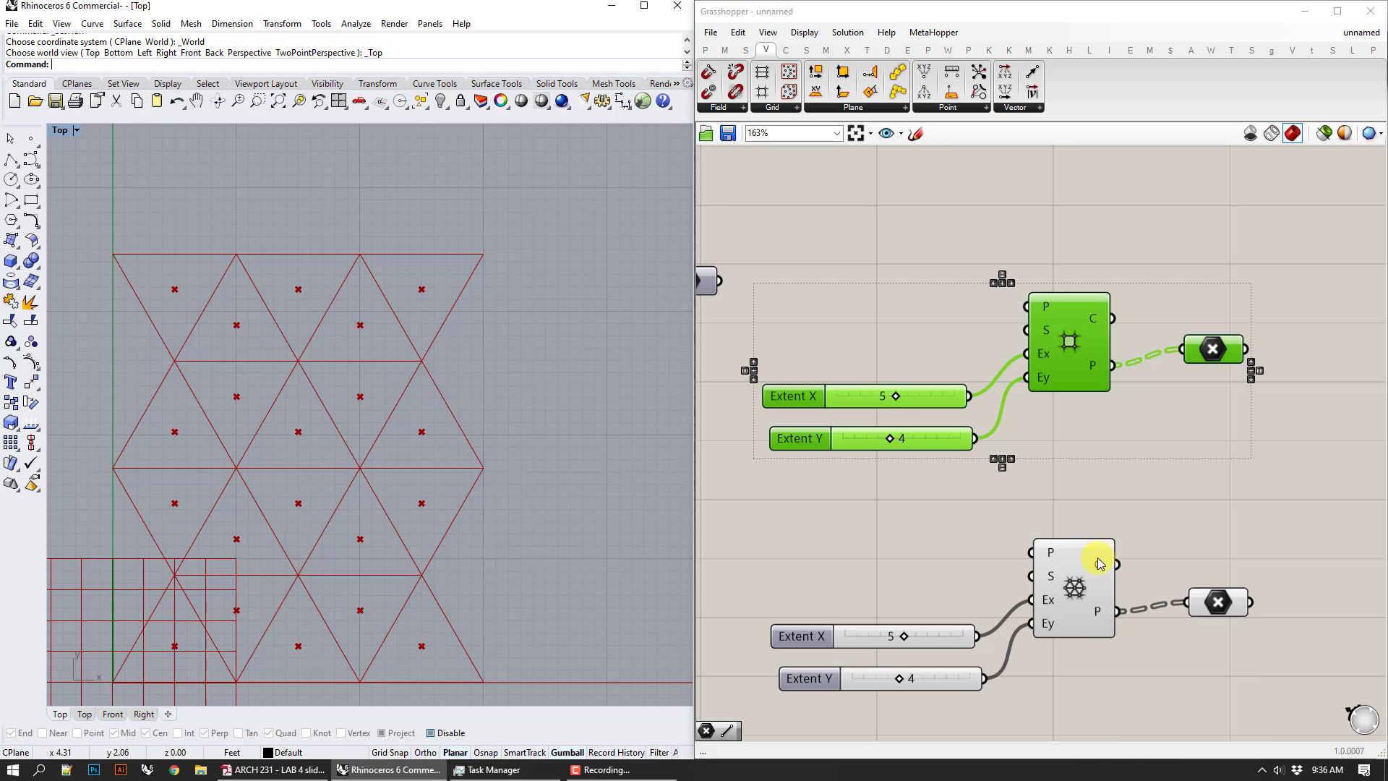
pyautogui.moveTo(1099, 568)
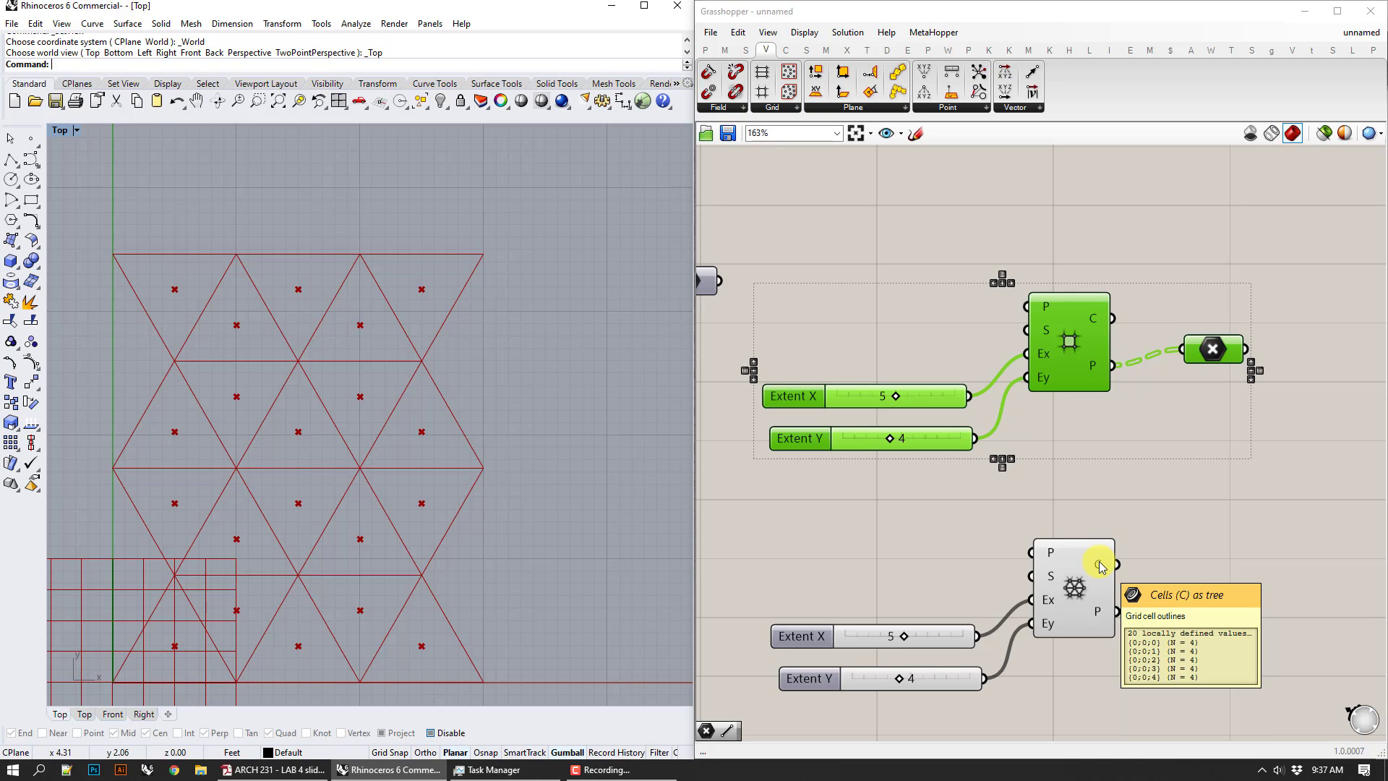
pyautogui.click(1179, 562)
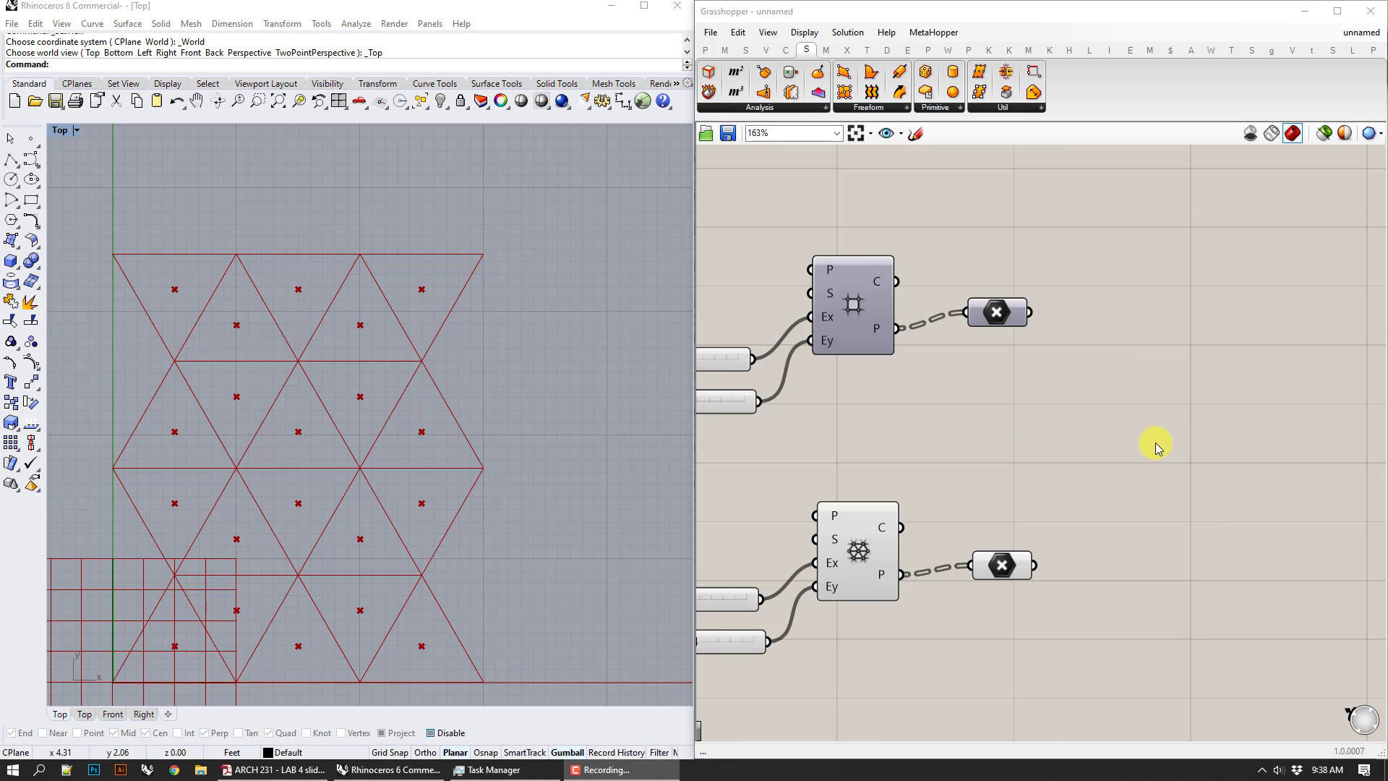
# - Add a Circle component beside the triangular grid's Point parameter
pyautogui.moveTo(1119, 412); pyautogui.dragTo(1153, 407, button='right')
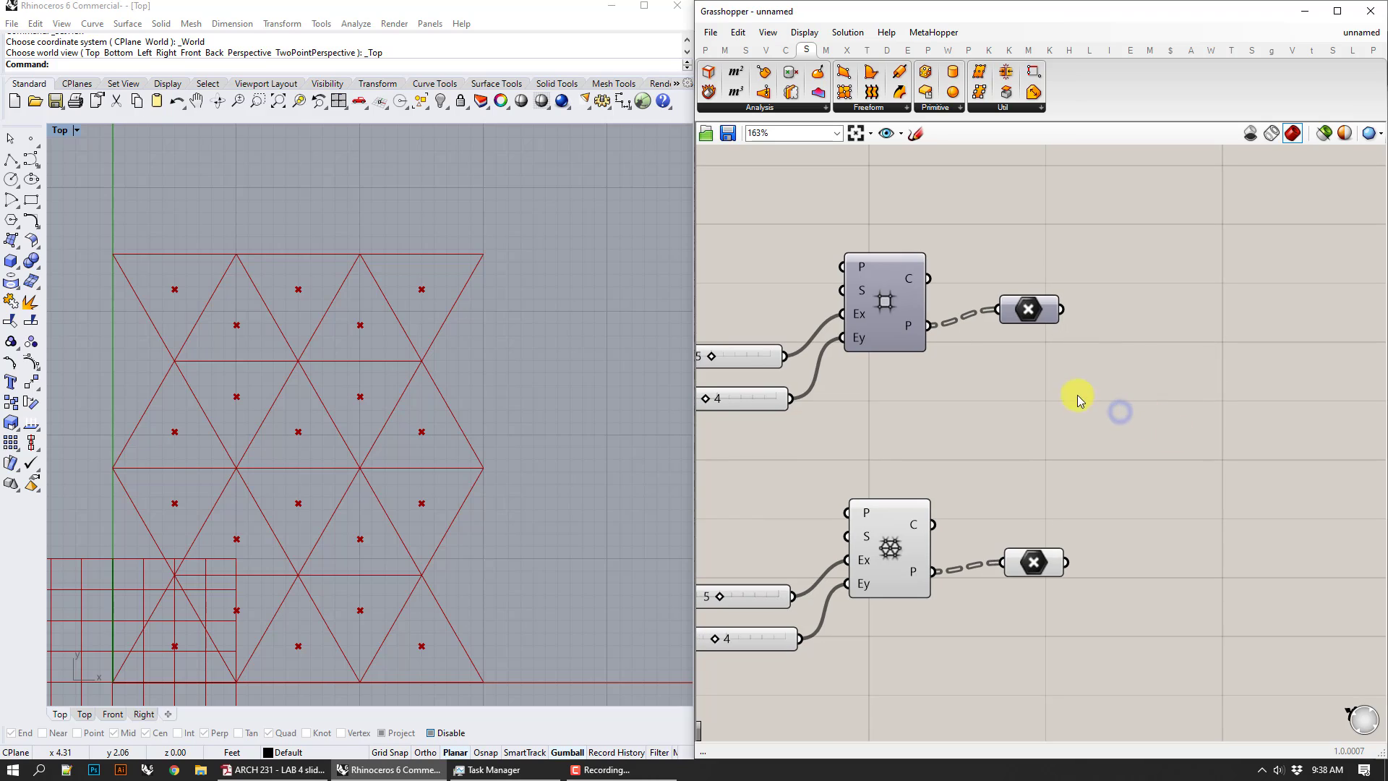
pyautogui.moveTo(1037, 490); pyautogui.dragTo(1111, 400, button='right')
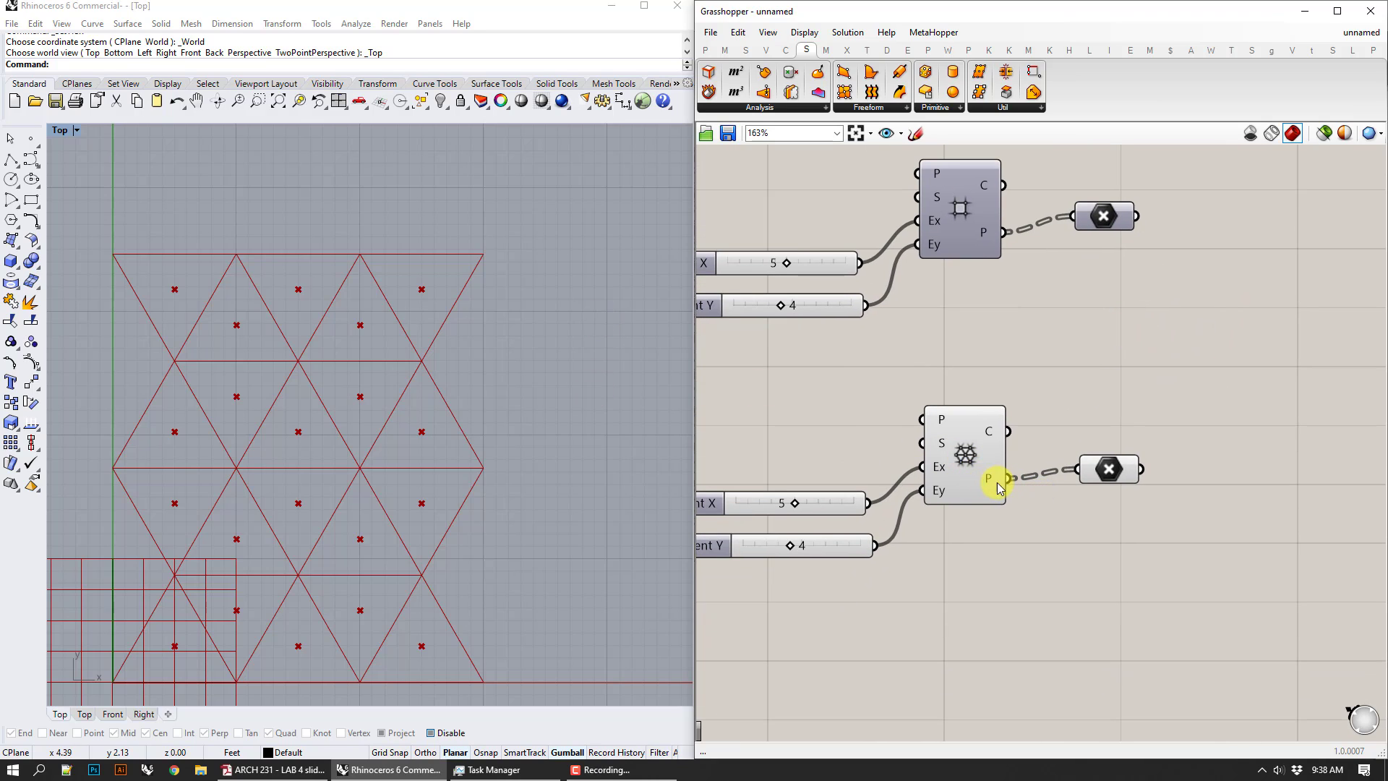
pyautogui.moveTo(1258, 411); pyautogui.dragTo(1146, 390, button='right')
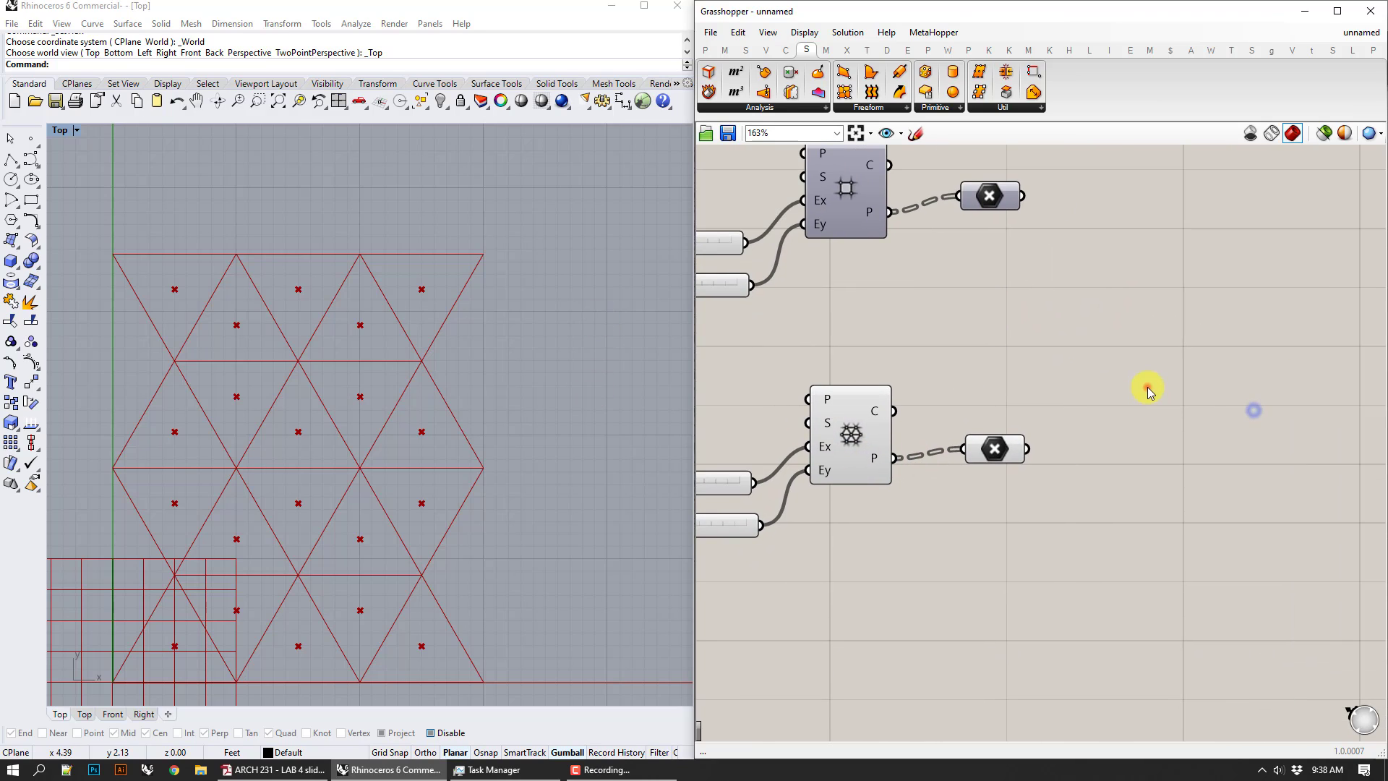
pyautogui.doubleClick(1147, 388)
pyautogui.write('cir')
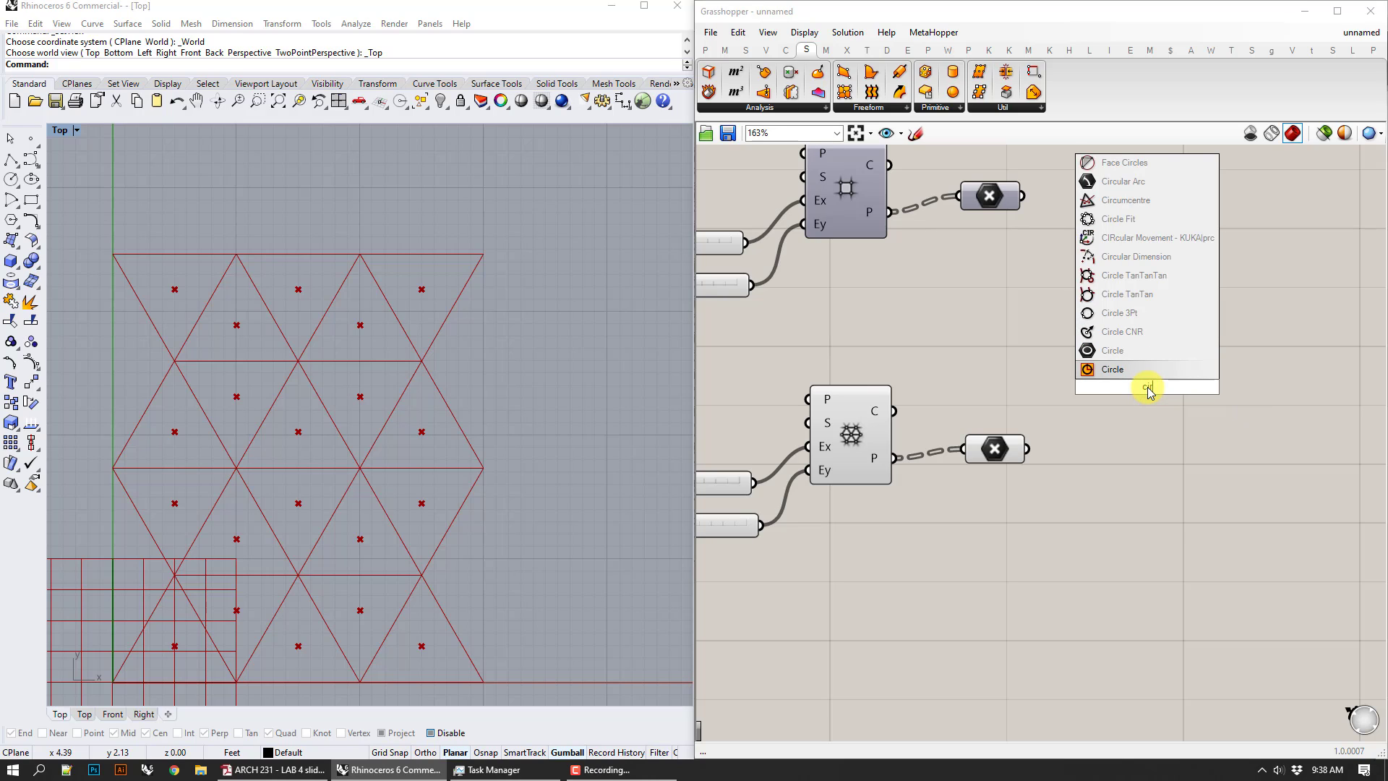
pyautogui.click(1135, 376)
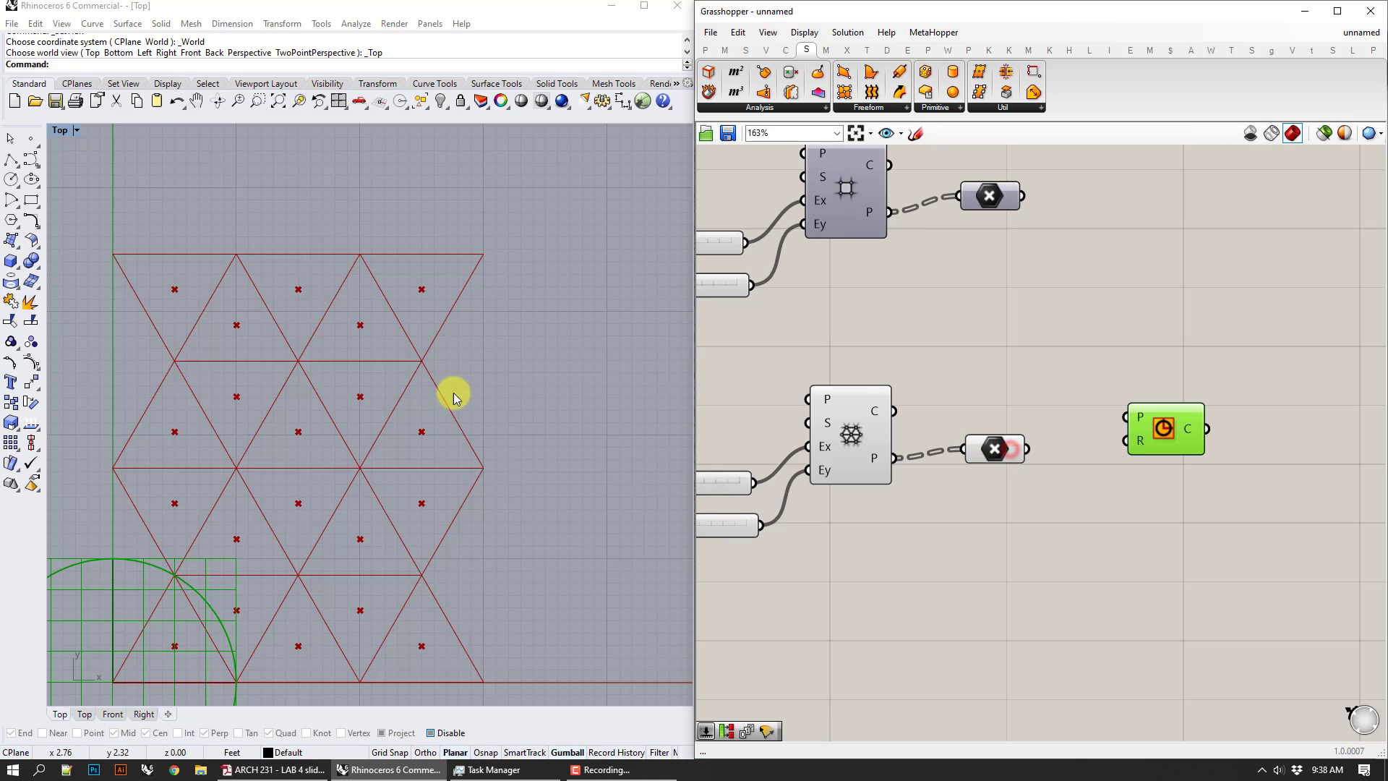
# - Feed the triangular grid's Point parameter into the plane input of the new Circle component
pyautogui.click(985, 448)
pyautogui.moveTo(1028, 449); pyautogui.dragTo(1126, 417)
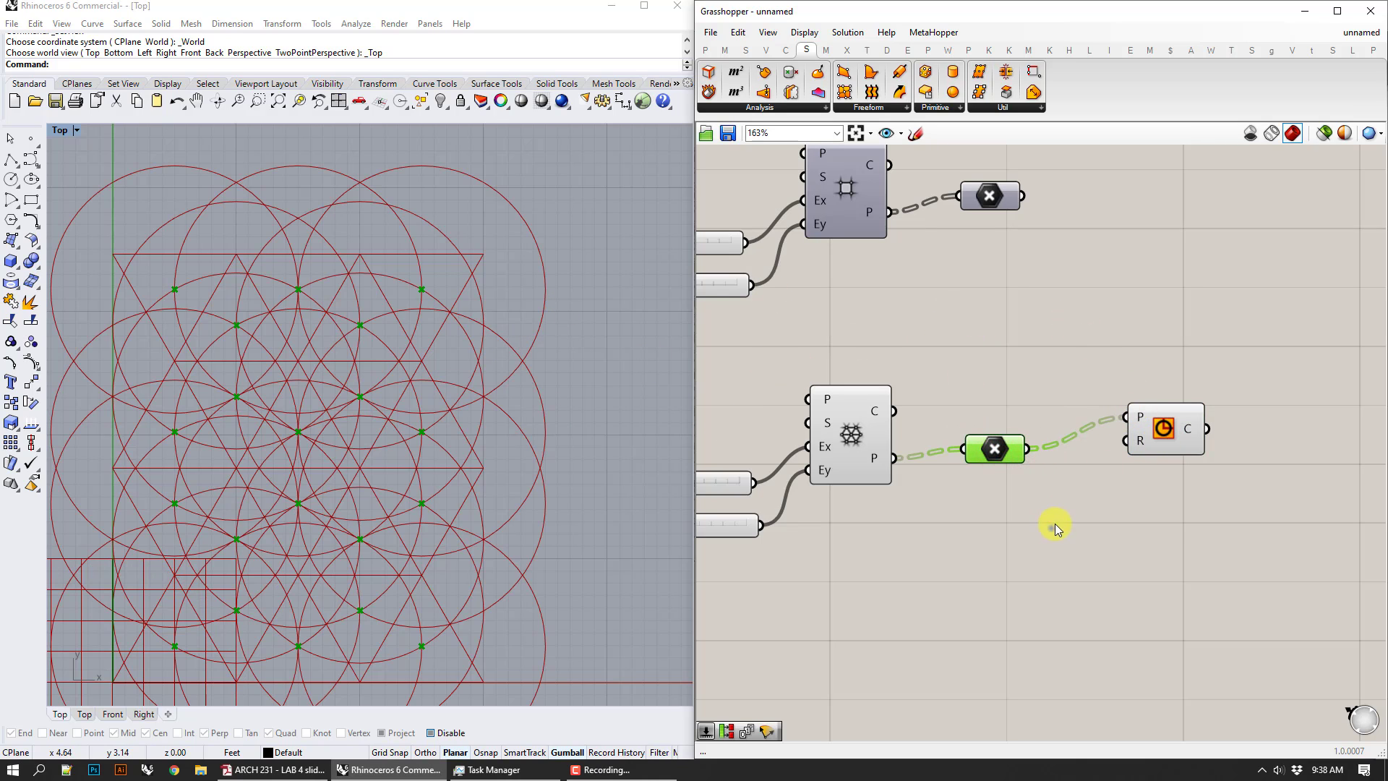
pyautogui.moveTo(1055, 525); pyautogui.dragTo(1069, 492, button='right')
pyautogui.doubleClick(1031, 518)
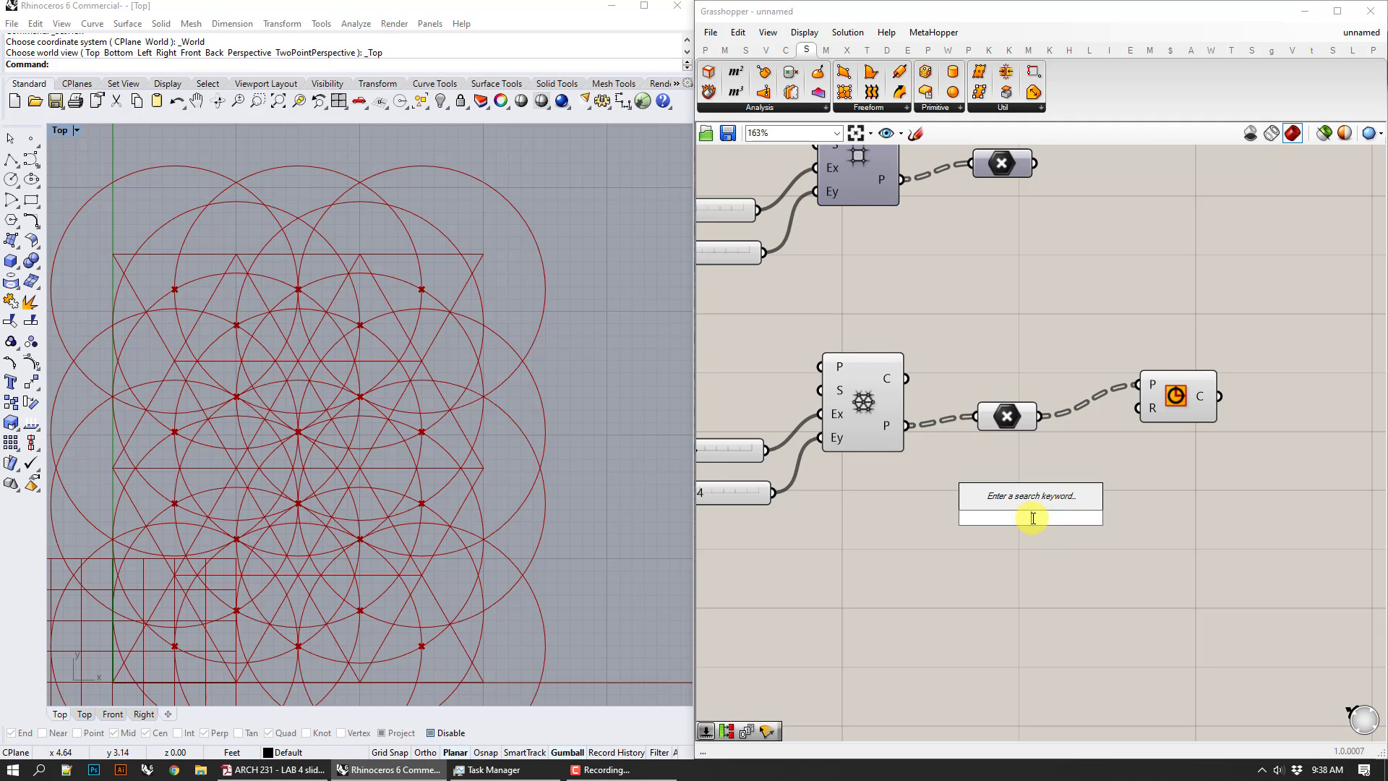
pyautogui.write('num')
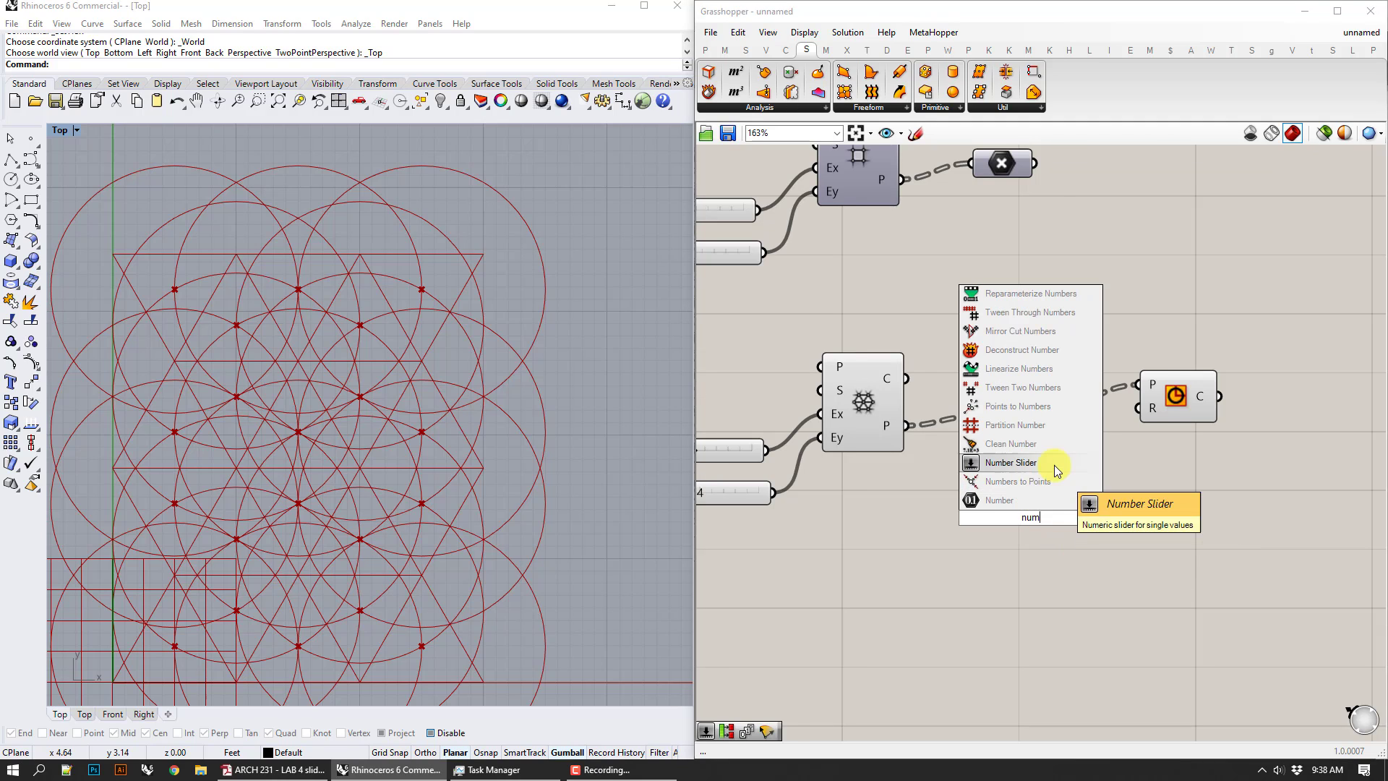
pyautogui.click(1053, 465)
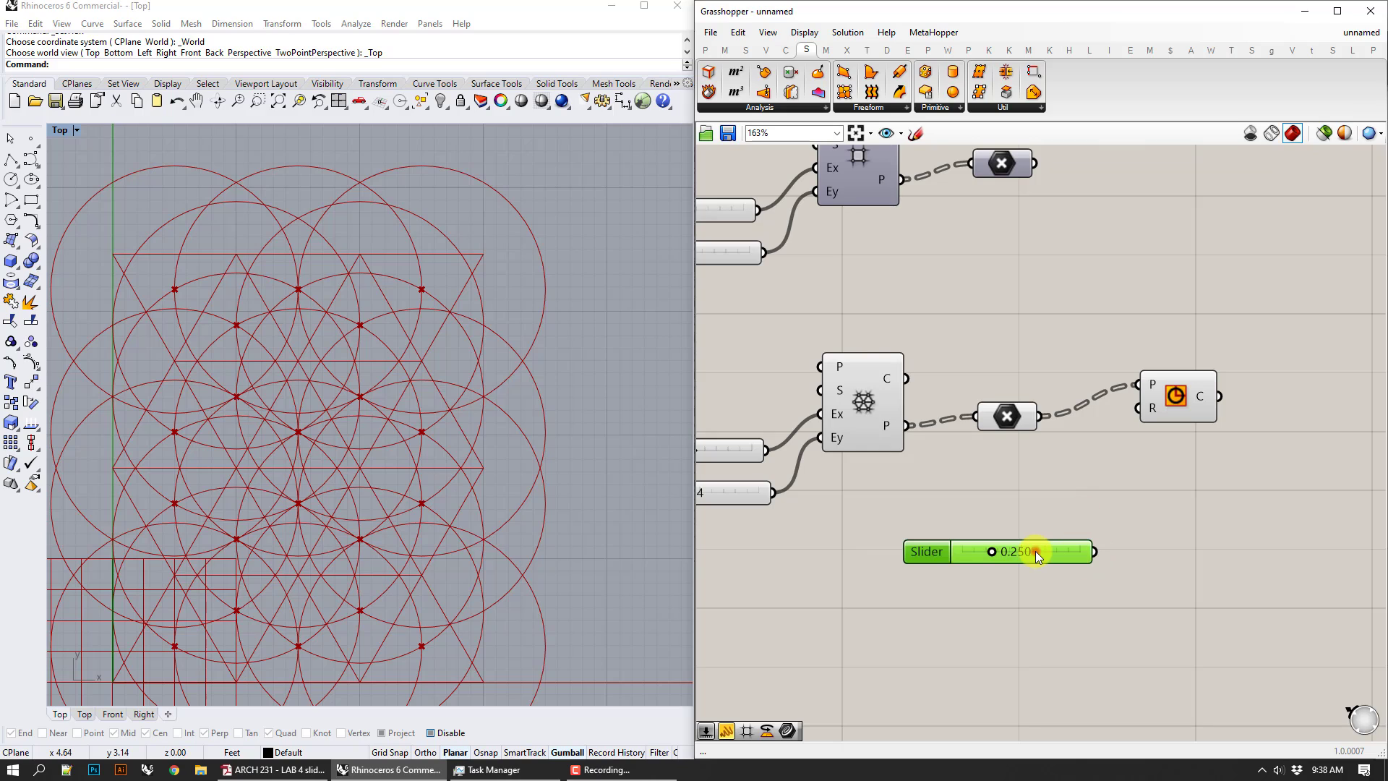
pyautogui.press('Delete')
pyautogui.doubleClick(1034, 549)
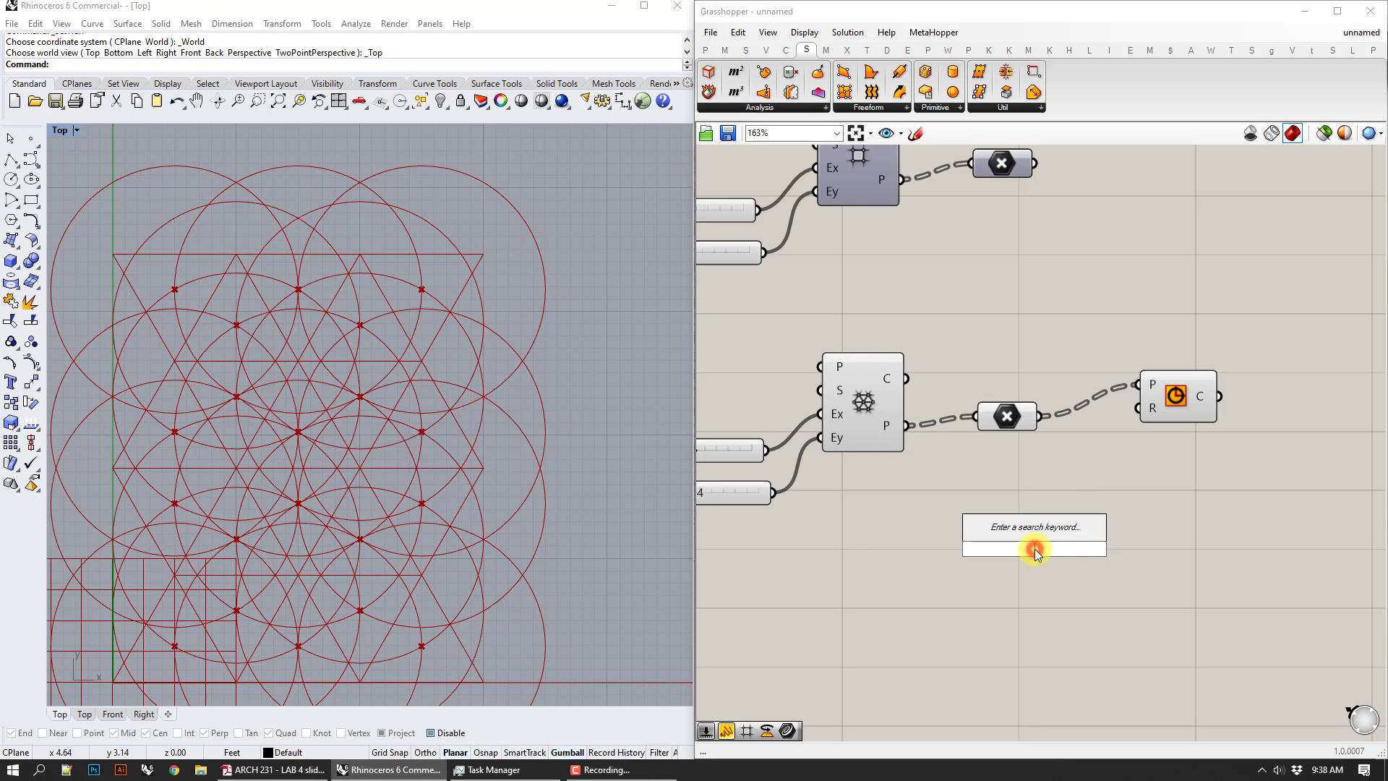
pyautogui.write('10')
pyautogui.press('Return')
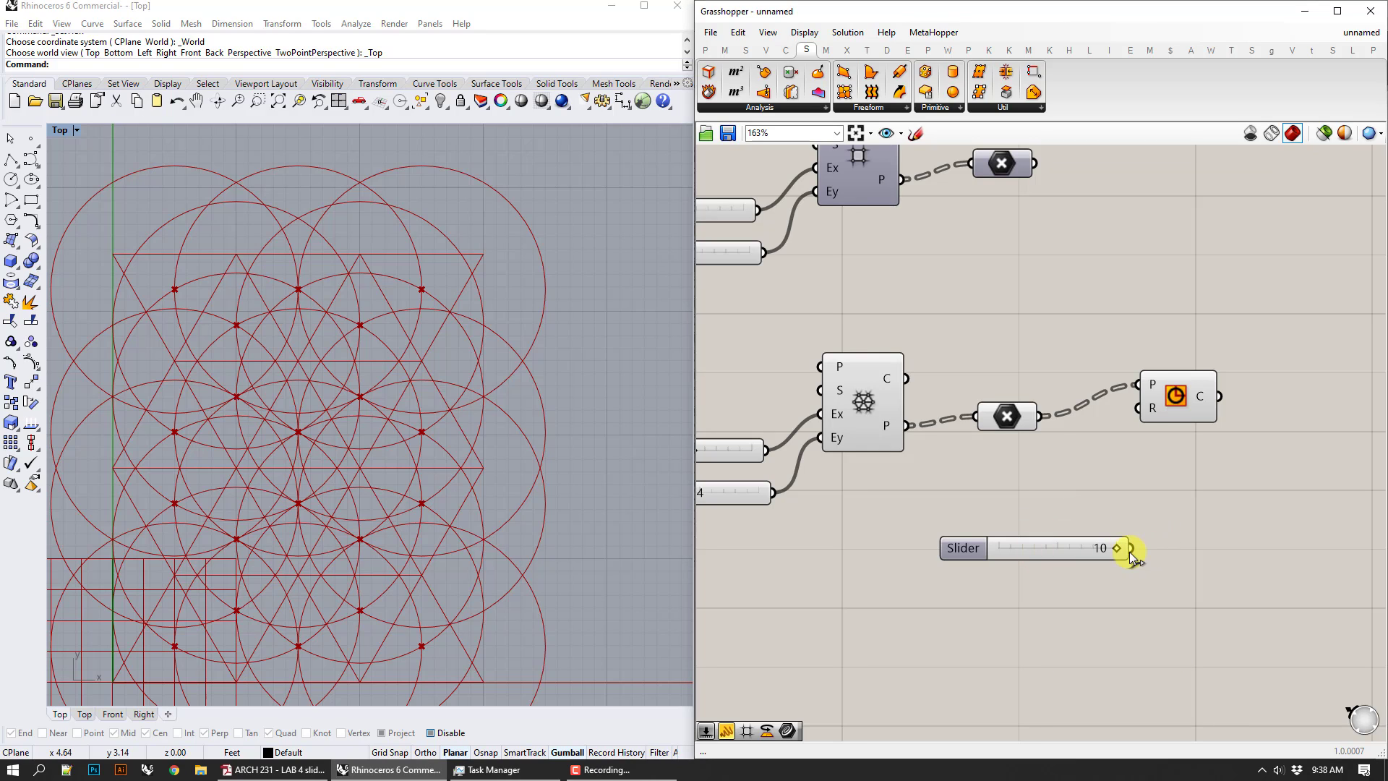
pyautogui.moveTo(1130, 548); pyautogui.dragTo(1139, 419)
pyautogui.moveTo(1122, 548); pyautogui.dragTo(1022, 547)
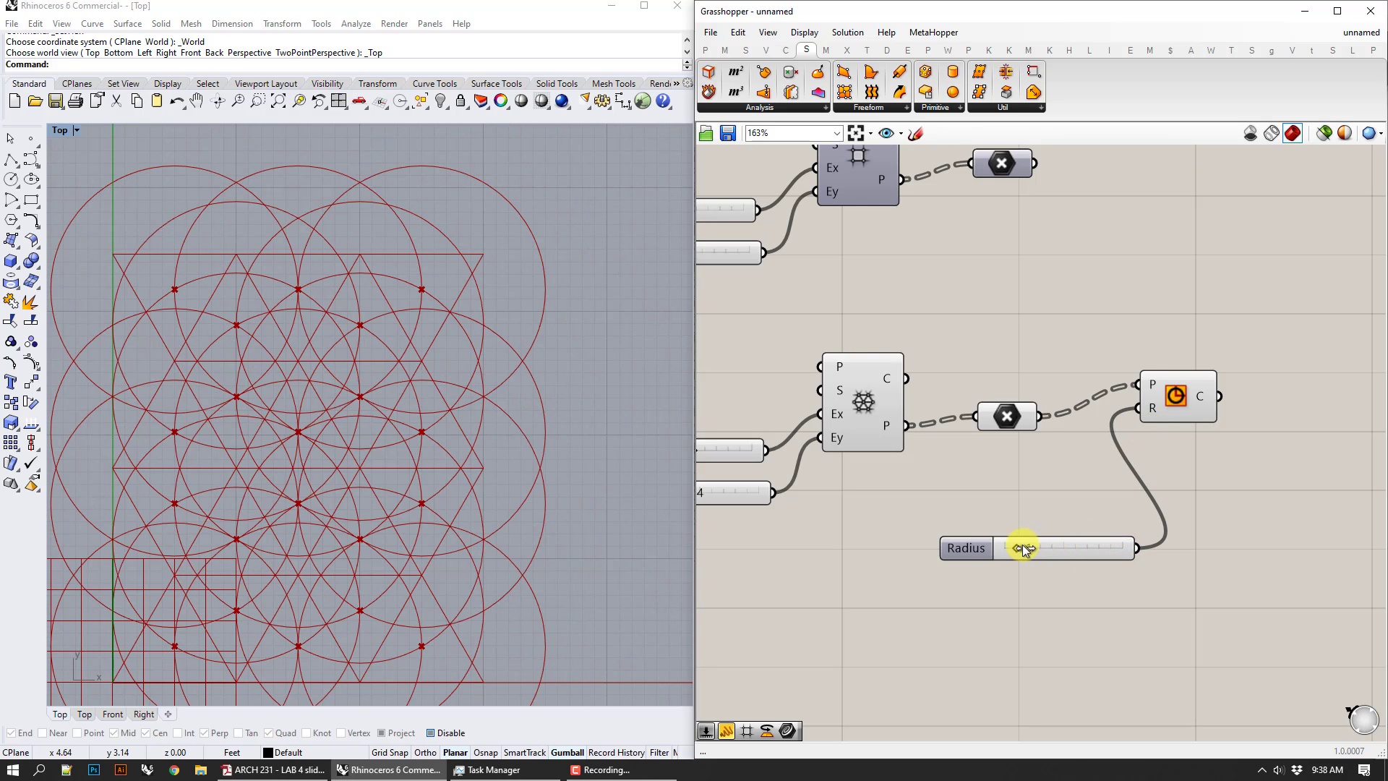
pyautogui.click(1095, 547)
pyautogui.press('Delete')
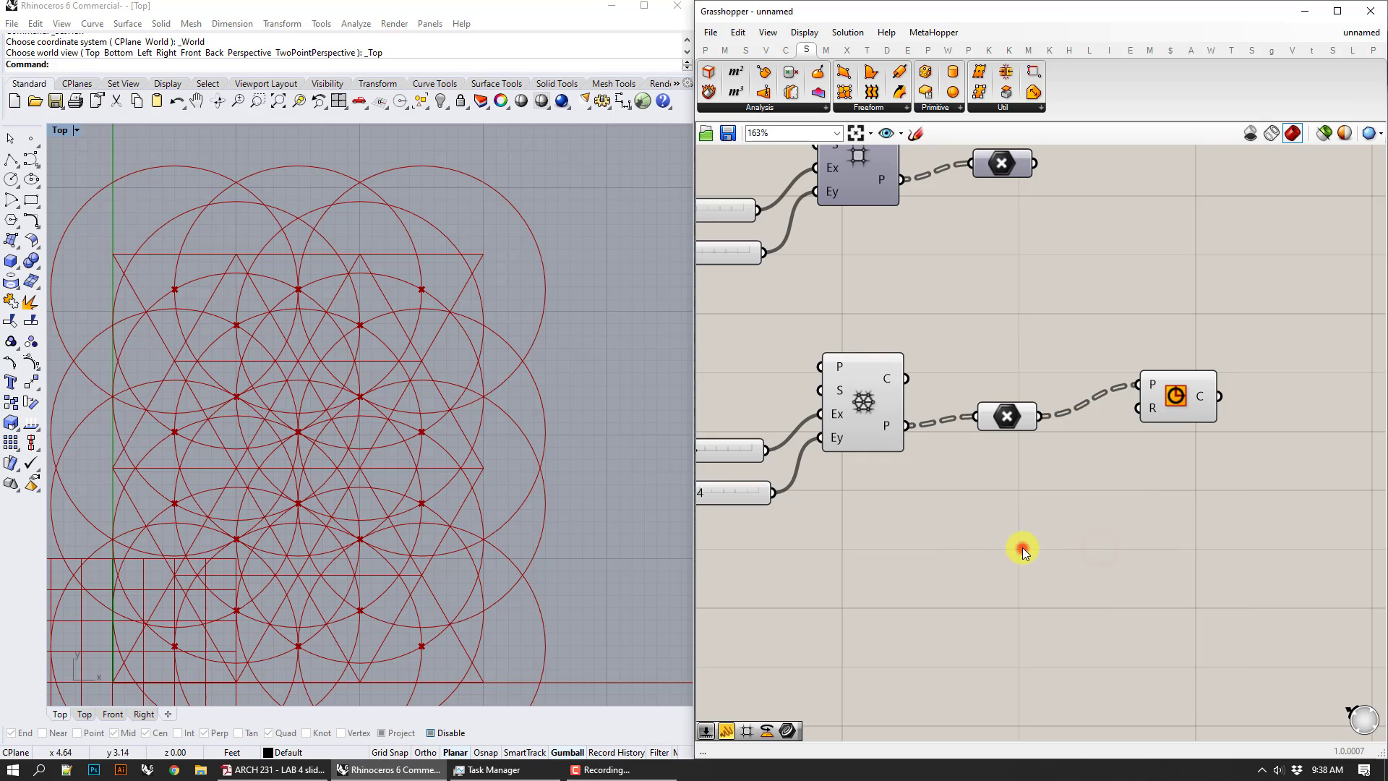
# - Add a decimal Number Slider below the Circle component, wire it to the radius input, and set it to 0.569
pyautogui.doubleClick(1022, 548)
pyautogui.write('num')
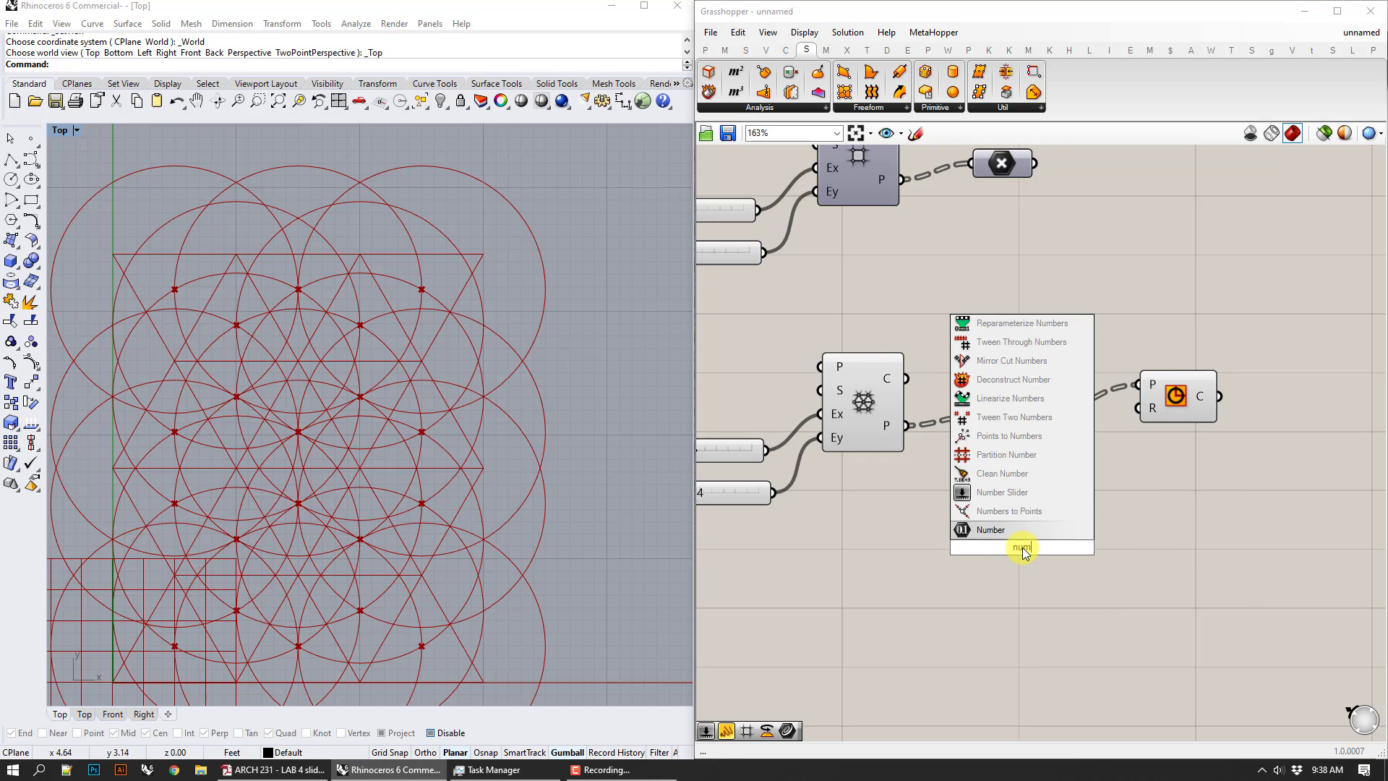
pyautogui.press('Up')
pyautogui.press('Return')
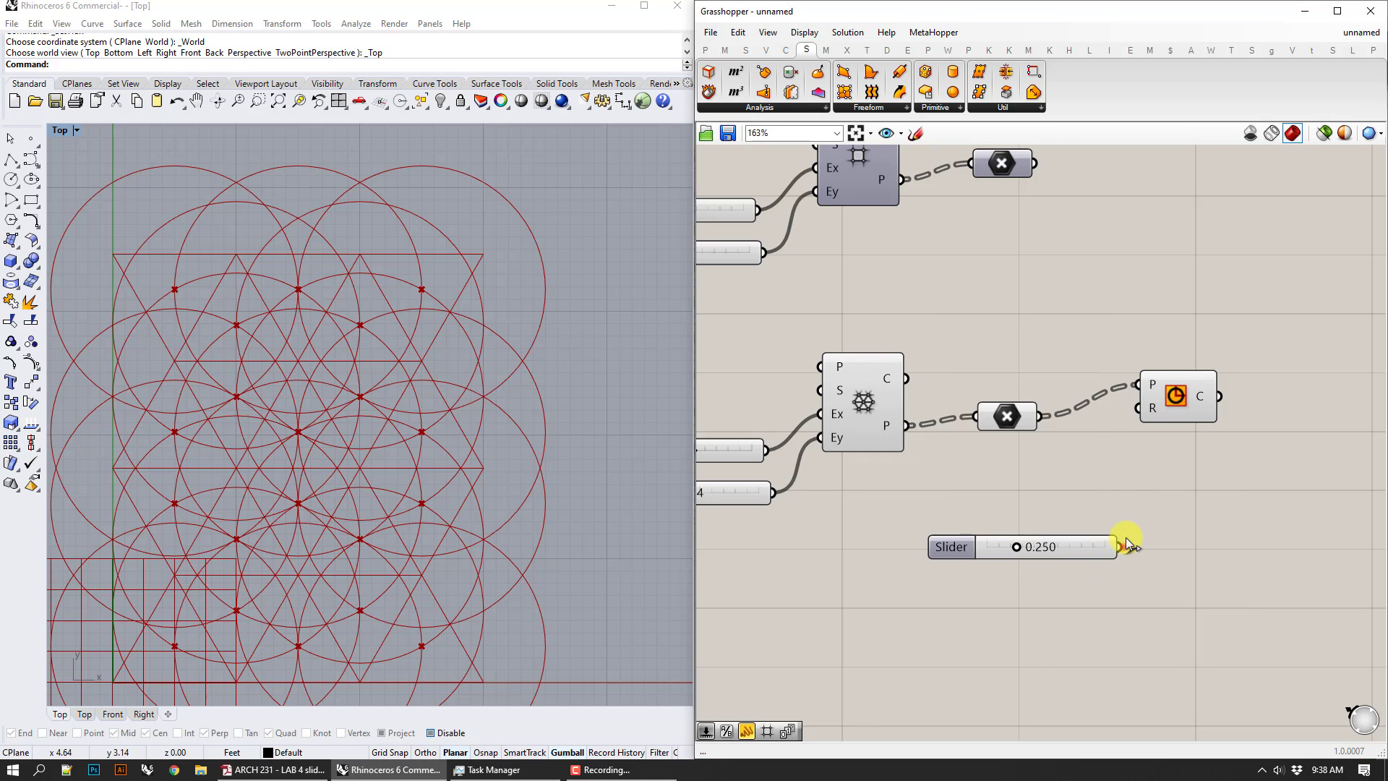
pyautogui.moveTo(1119, 547); pyautogui.dragTo(1138, 408)
pyautogui.moveTo(1022, 549); pyautogui.dragTo(1060, 548)
# - Hide the preview of the triangular grid and its Point parameter, and reduce the circle radius to 0.299
pyautogui.moveTo(1025, 478); pyautogui.dragTo(852, 318)
pyautogui.rightClick(844, 278)
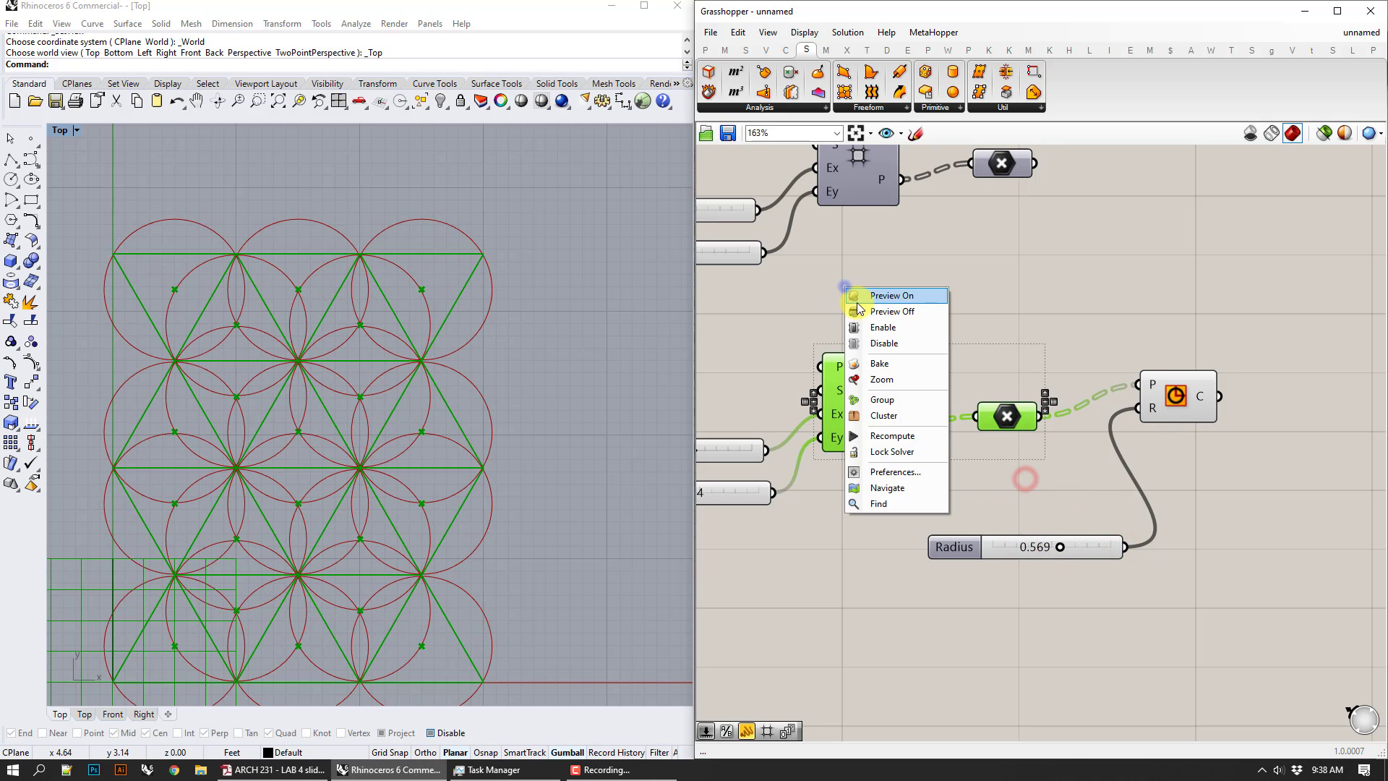
pyautogui.click(878, 307)
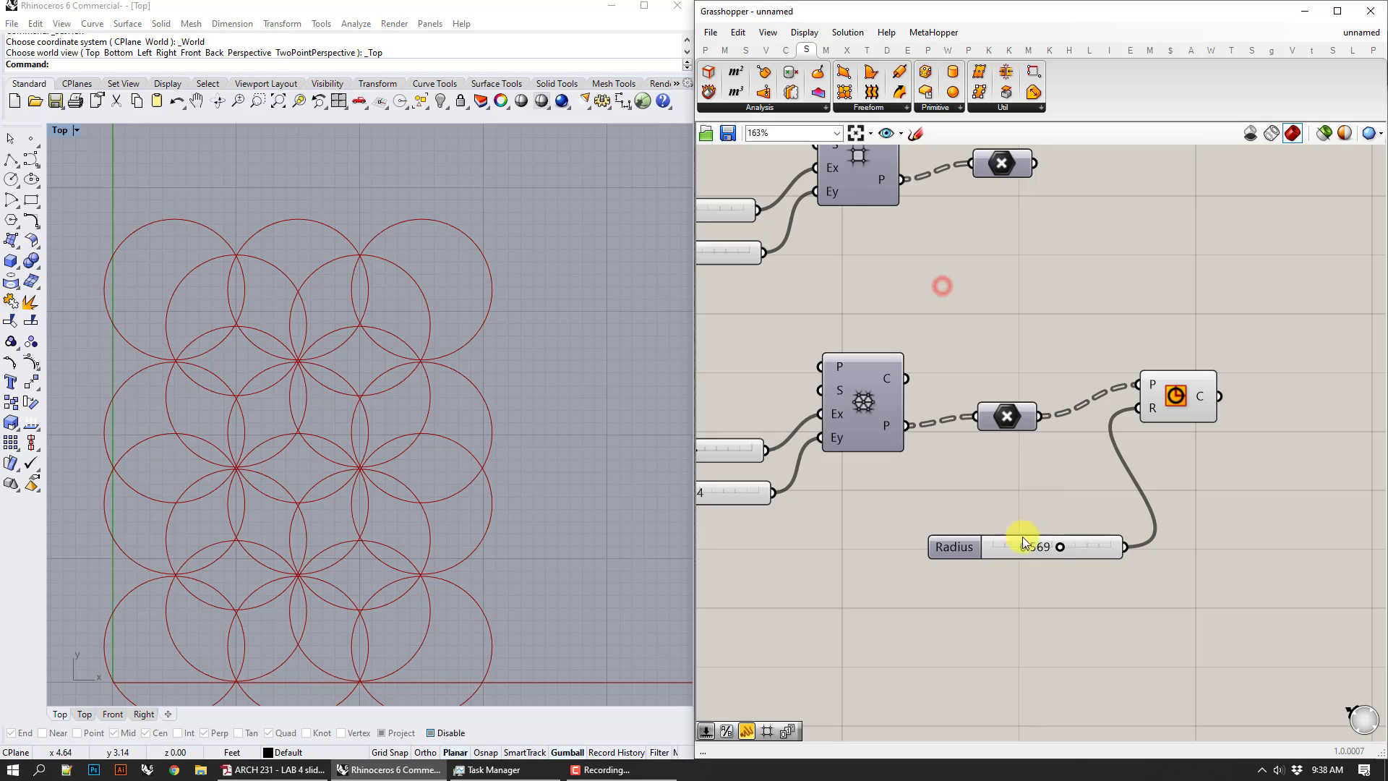
pyautogui.moveTo(1059, 546); pyautogui.dragTo(1028, 546)
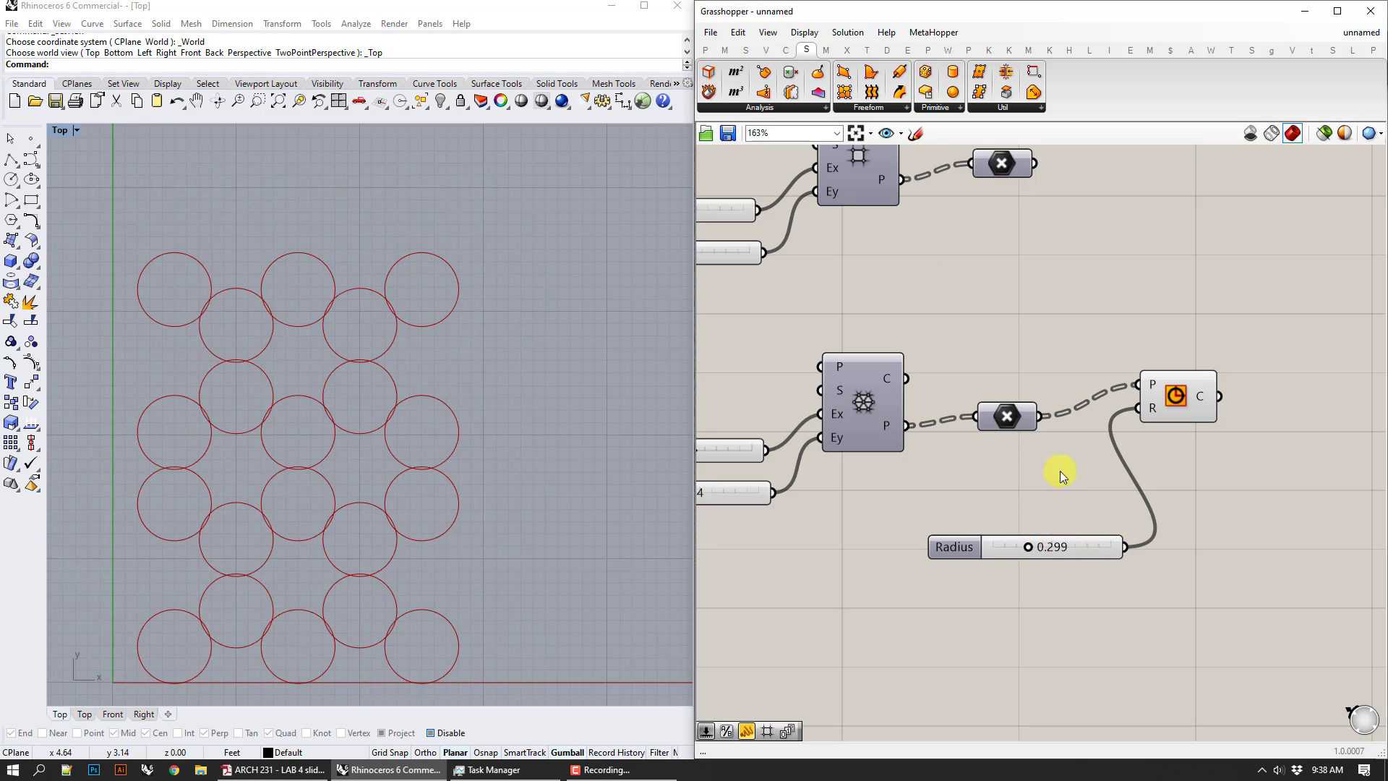
# - Show the triangular grid's preview to compare its cells with the circles, and hide it again
pyautogui.rightClick(860, 379)
pyautogui.click(887, 404)
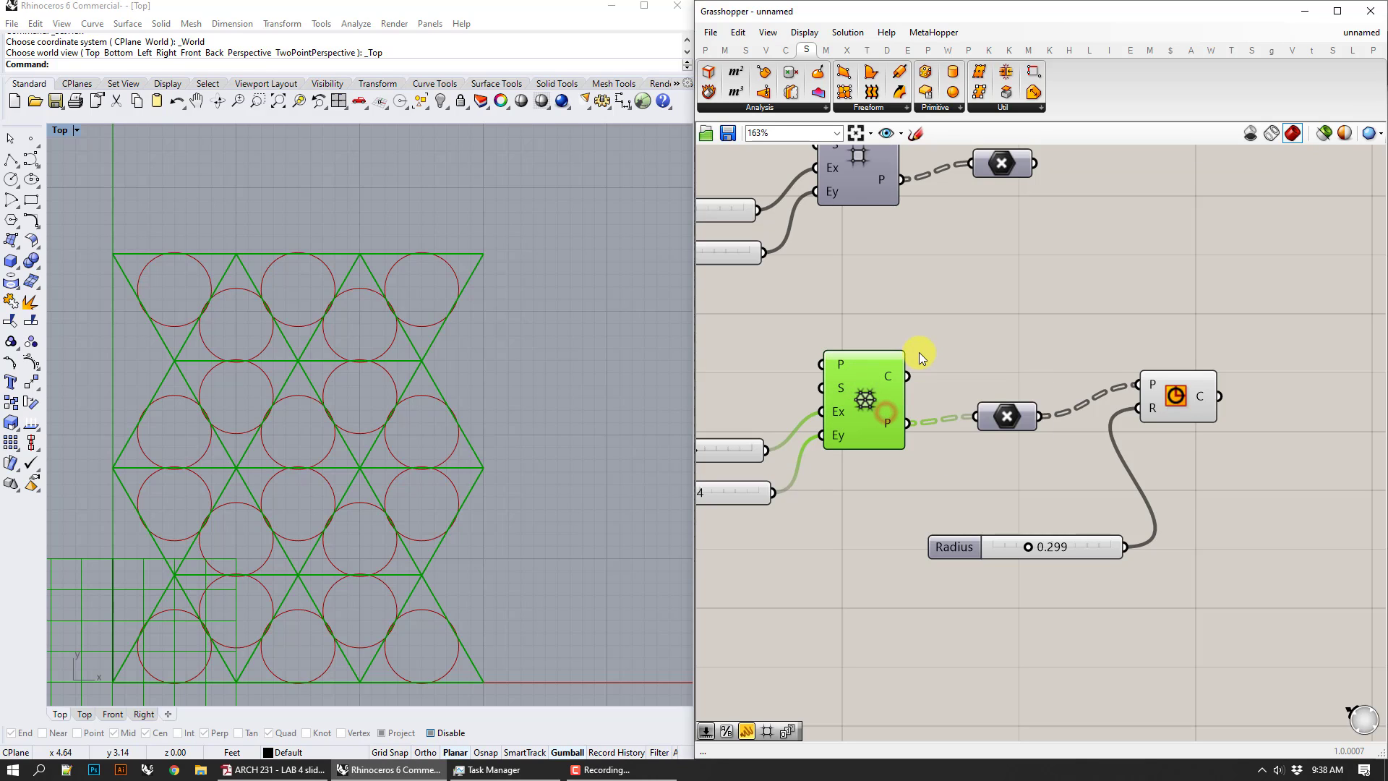
pyautogui.rightClick(892, 402)
pyautogui.click(896, 425)
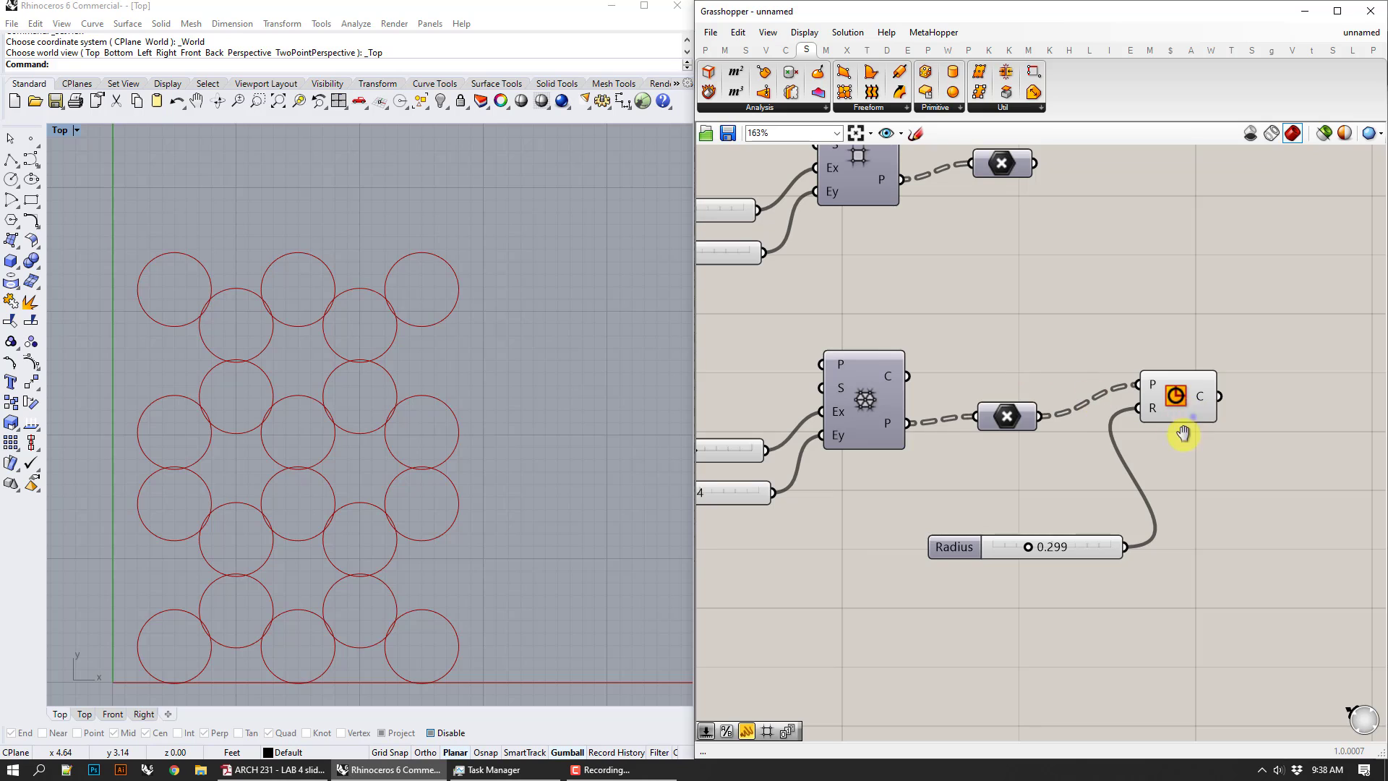
# - Duplicate the Circle component and its Radius slider and place the copy beside the square grid's Point parameter
pyautogui.moveTo(1183, 433); pyautogui.dragTo(1153, 503, button='right')
pyautogui.moveTo(1195, 687); pyautogui.dragTo(1075, 425)
pyautogui.moveTo(1077, 427); pyautogui.dragTo(1081, 532, button='right')
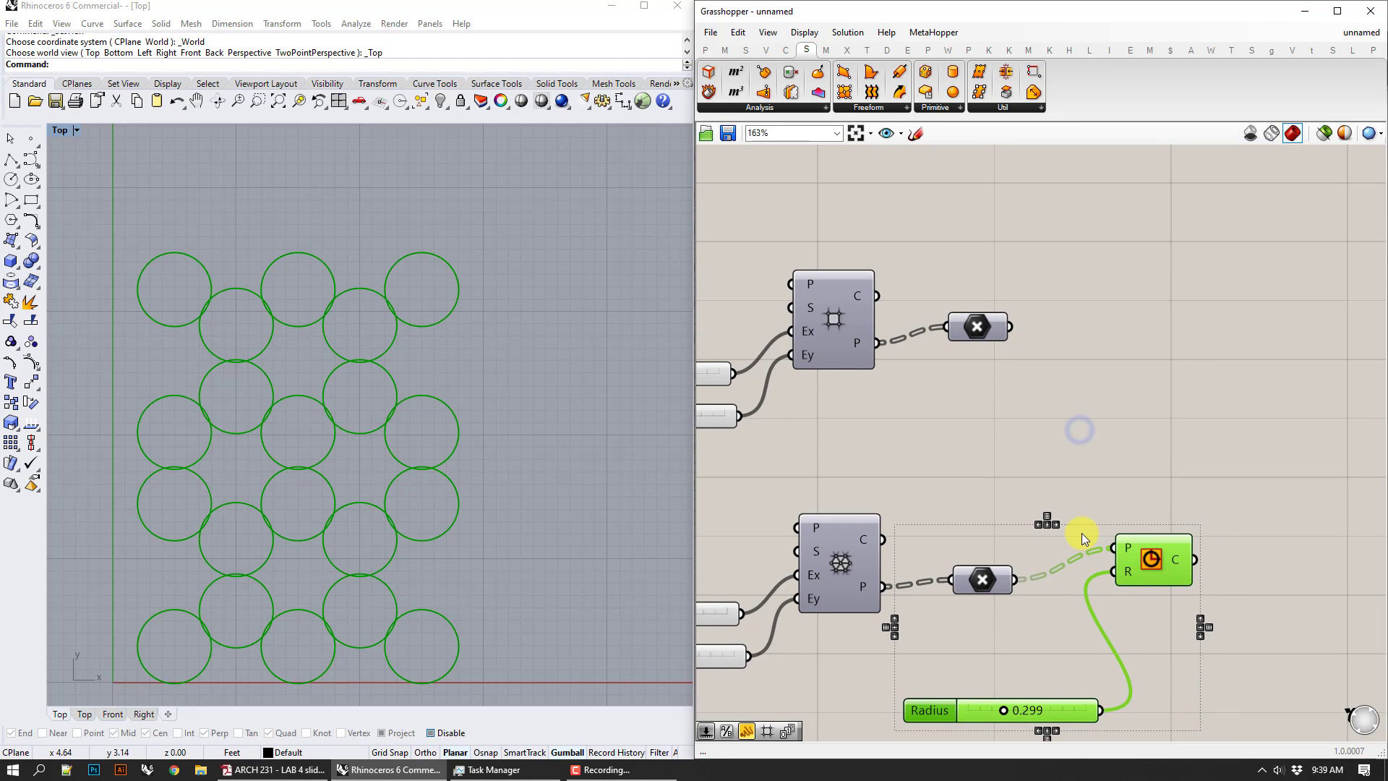
pyautogui.keyDown('alt'); pyautogui.moveTo(1160, 572); pyautogui.dragTo(1215, 315); pyautogui.keyUp('alt')
pyautogui.click(1268, 444)
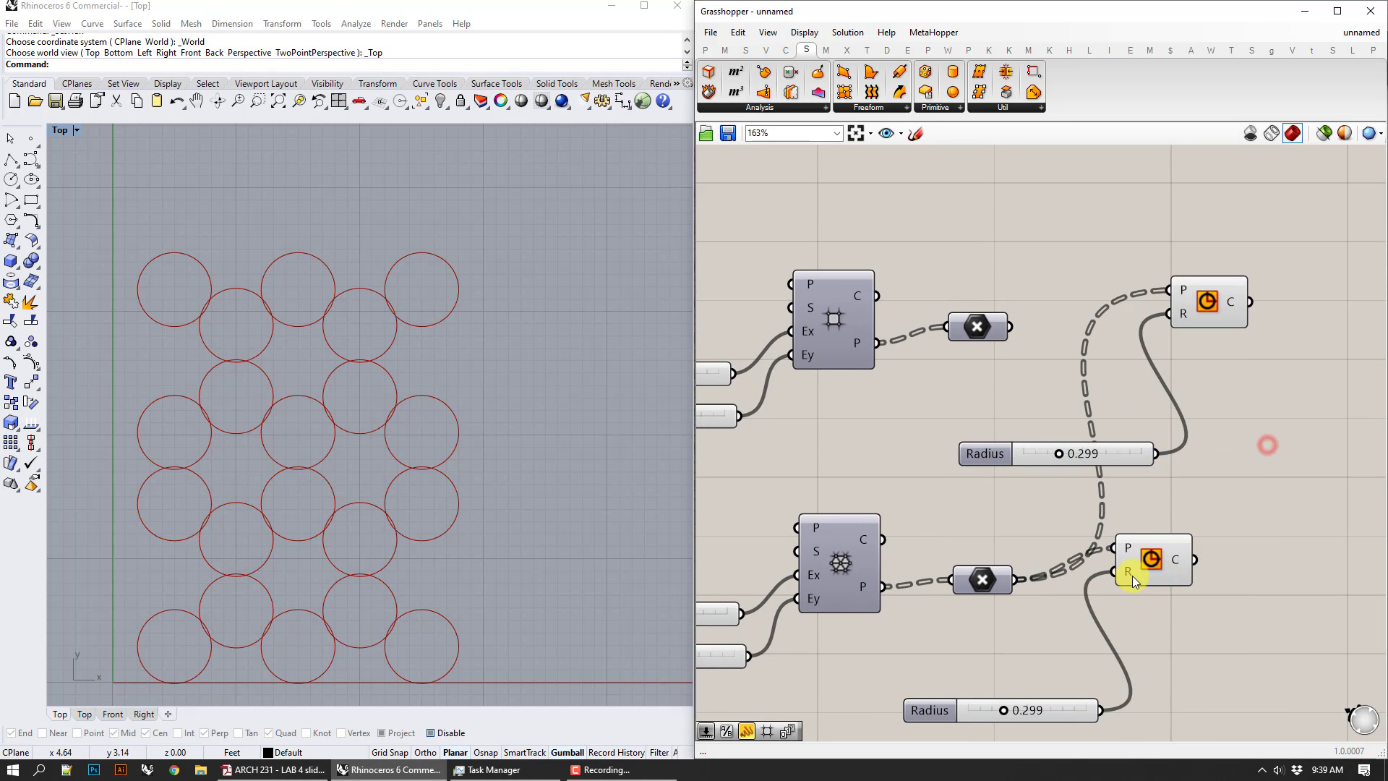
# - Hide the preview of the triangular grid's Circle component
pyautogui.moveTo(1196, 661); pyautogui.dragTo(1152, 519, button='right')
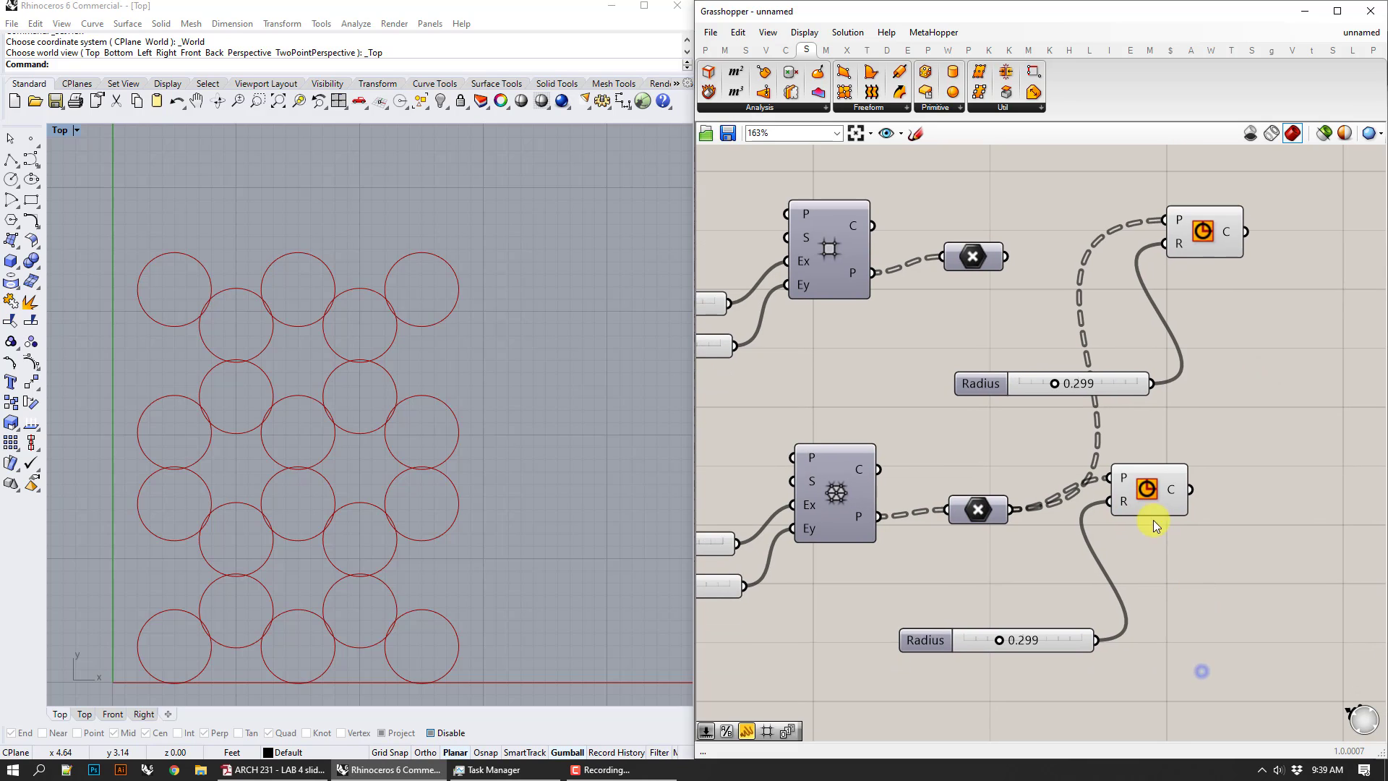
pyautogui.moveTo(1126, 611); pyautogui.dragTo(1022, 443)
pyautogui.rightClick(1022, 448)
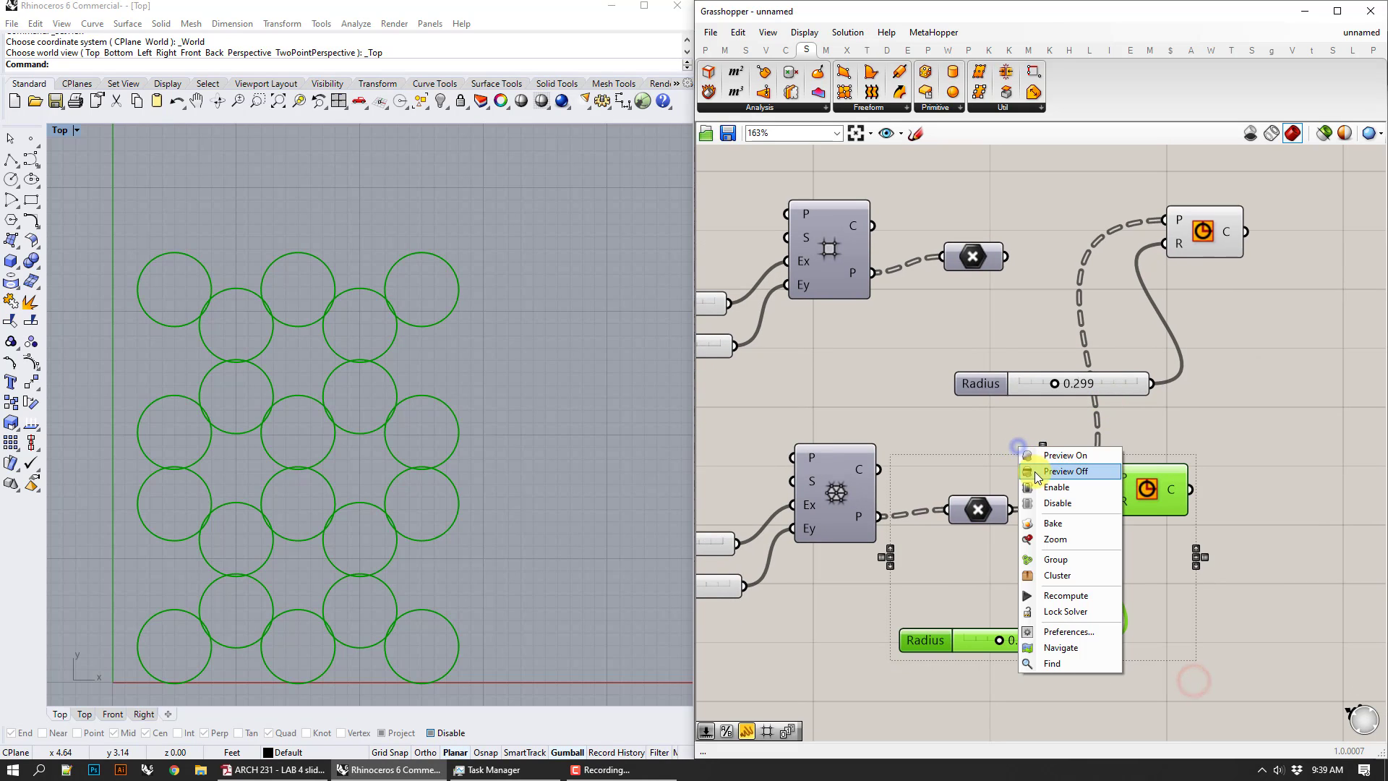
pyautogui.click(1015, 454)
# - Replace the duplicated Circle's plane input with the square grid's Point parameter
pyautogui.moveTo(1016, 258); pyautogui.dragTo(1009, 296, button='right')
pyautogui.moveTo(1000, 294); pyautogui.dragTo(1160, 258)
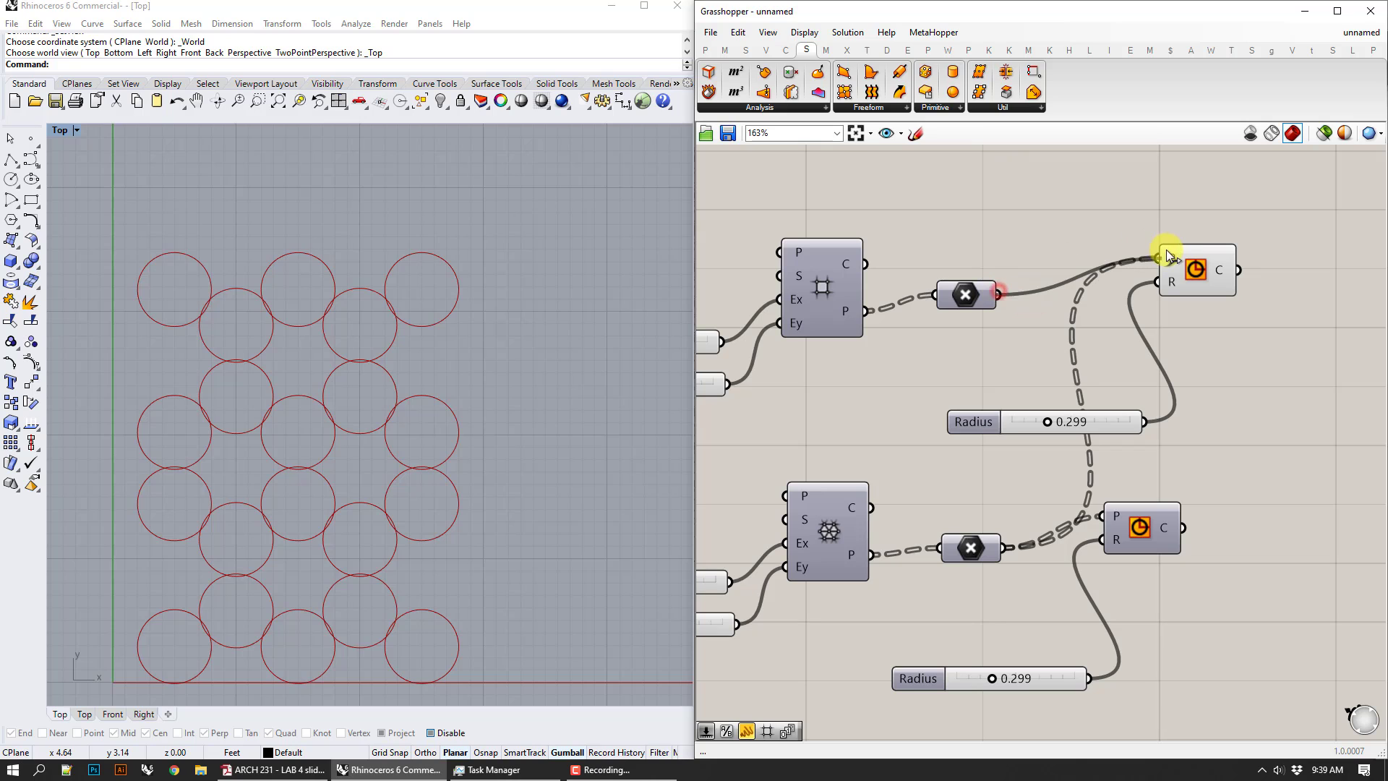
pyautogui.scroll(-4, 597, 397)
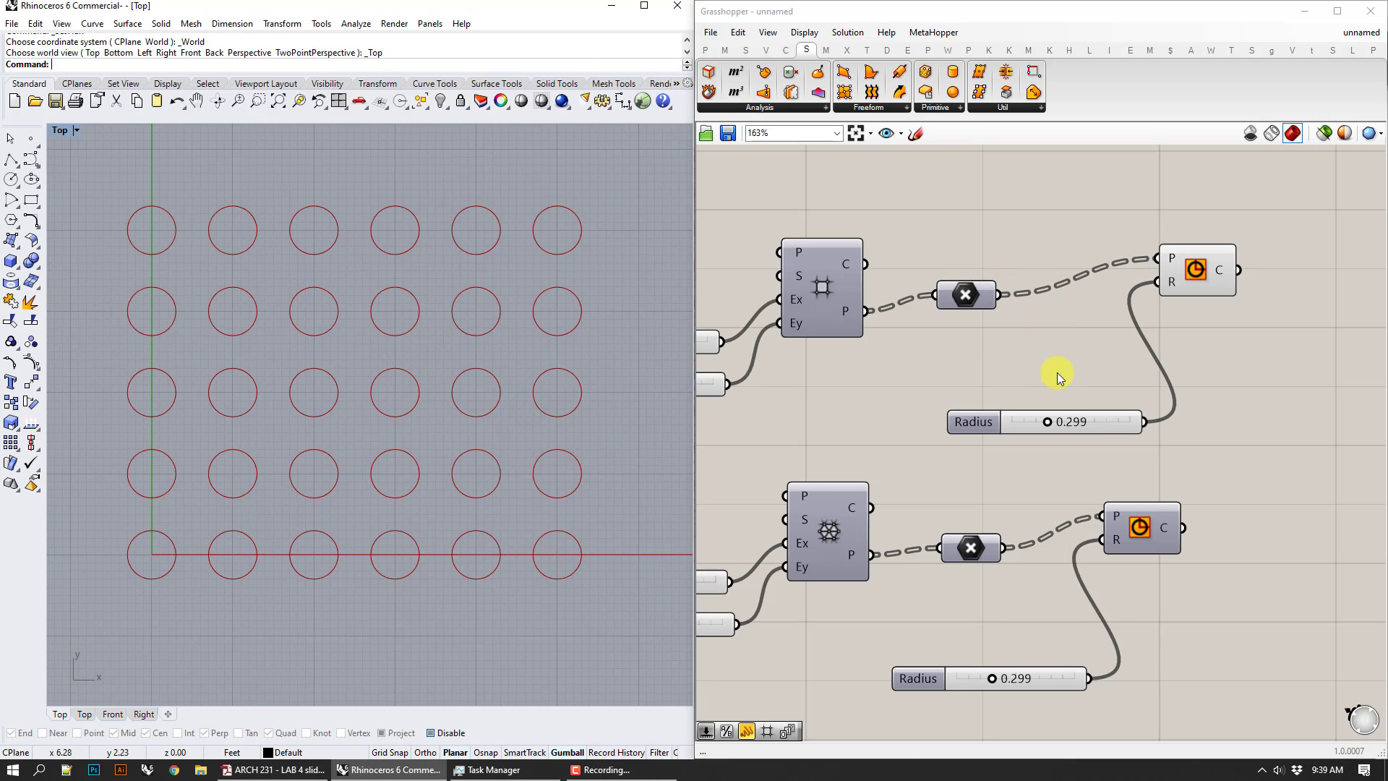
# - Copy the Ellipse component and its Radius 1 and Radius 2 sliders from the earlier definition and paste a duplicate
pyautogui.scroll(-3, 1070, 343)
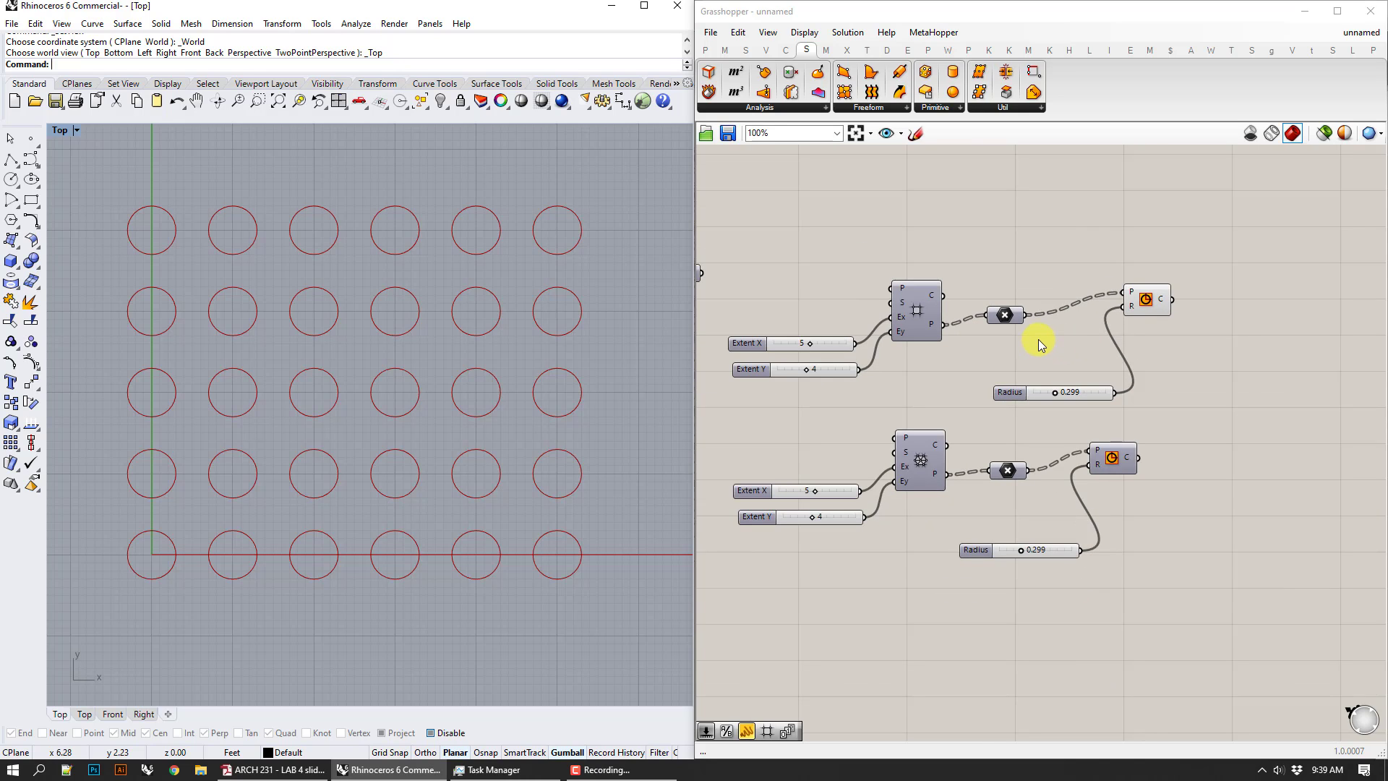
pyautogui.moveTo(997, 341); pyautogui.dragTo(1374, 330, button='right')
pyautogui.moveTo(969, 316); pyautogui.dragTo(1304, 331, button='right')
pyautogui.moveTo(1075, 355); pyautogui.dragTo(983, 353, button='right')
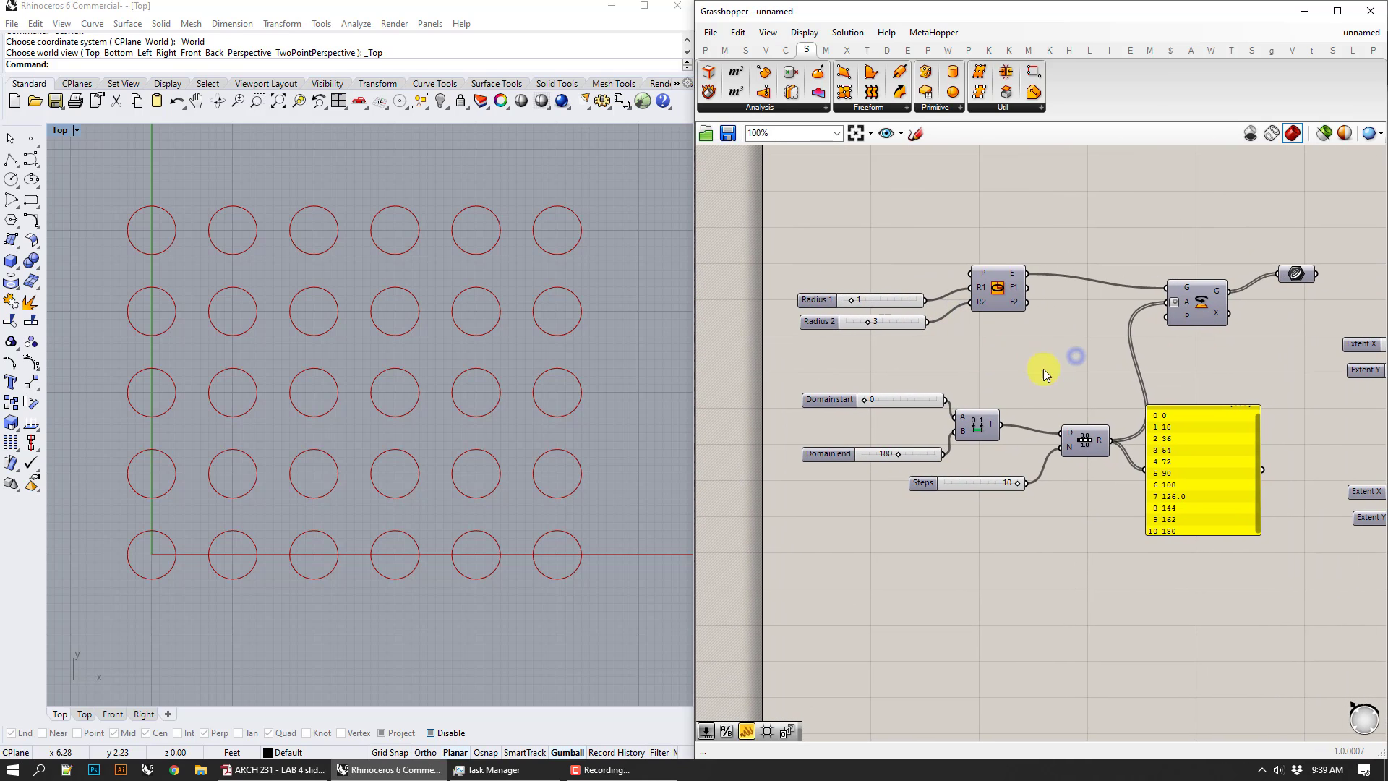
pyautogui.moveTo(1047, 371); pyautogui.dragTo(913, 290)
pyautogui.hotkey('ctrl', 'c')
pyautogui.hotkey('ctrl', 'v')
# - Move the duplicated Ellipse and its radius sliders across the canvas to just above the square grid definition
pyautogui.moveTo(1056, 326); pyautogui.dragTo(853, 359, button='right')
pyautogui.scroll(-1, 824, 371)
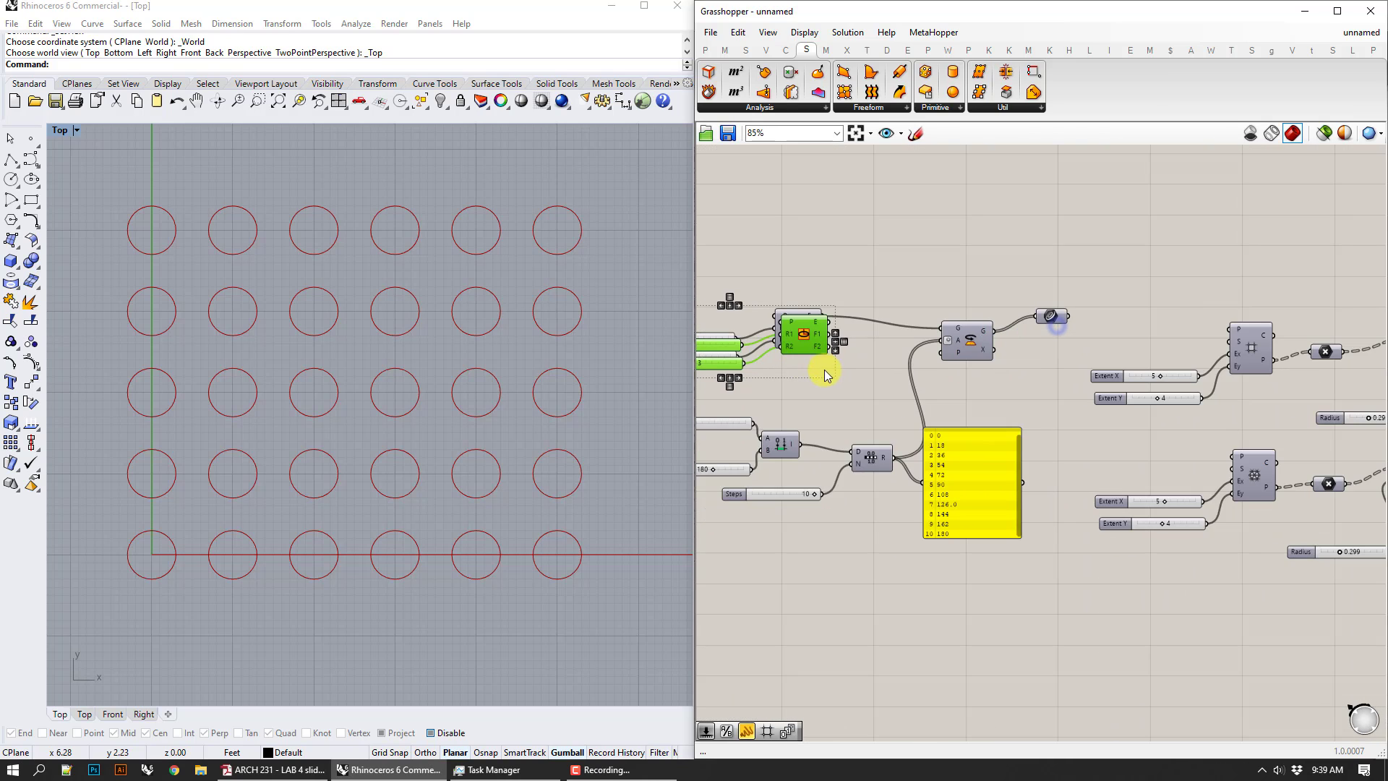
pyautogui.moveTo(806, 343); pyautogui.dragTo(1277, 264)
pyautogui.moveTo(1277, 264); pyautogui.dragTo(1007, 259, button='right')
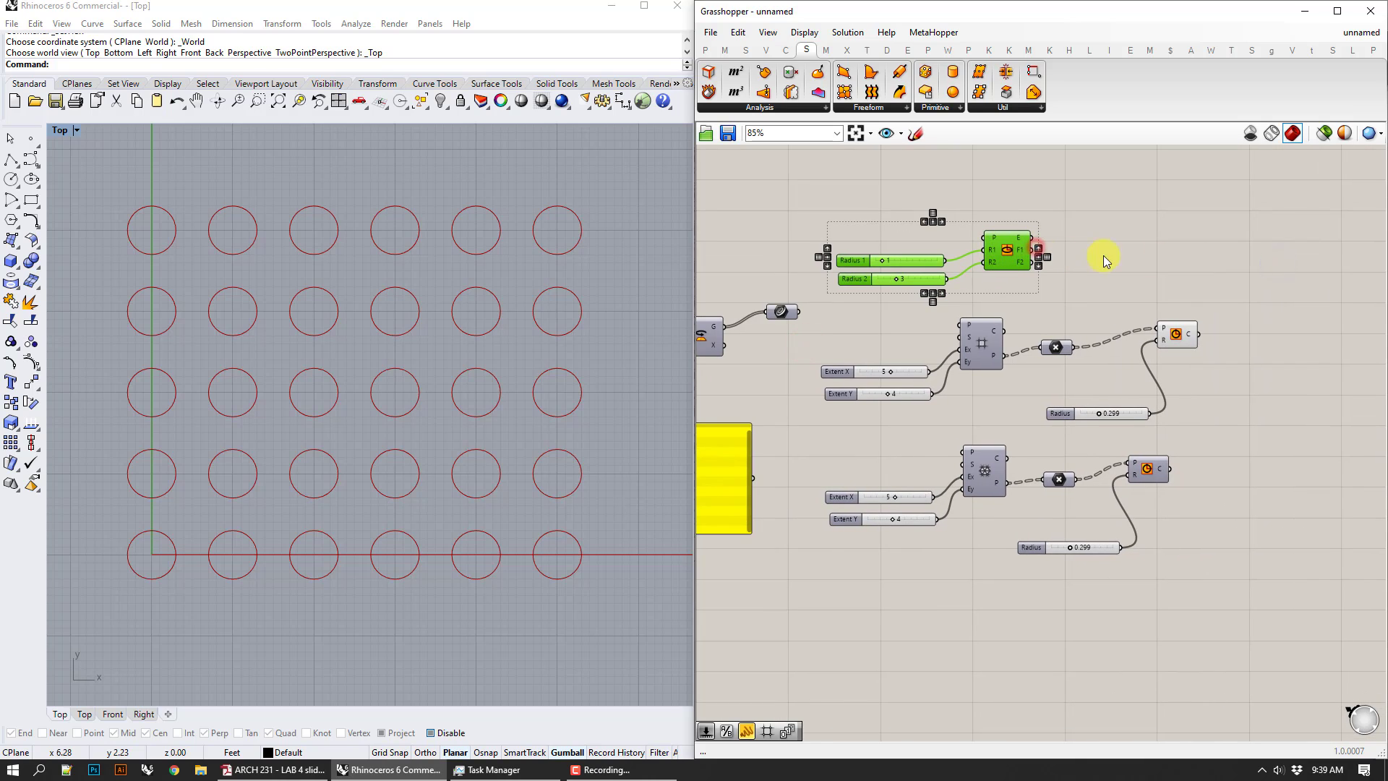
pyautogui.moveTo(1022, 261); pyautogui.dragTo(1220, 275)
# - Delete the square grid's Circle component and its Radius slider
pyautogui.scroll(3, 1256, 358)
pyautogui.moveTo(1241, 366); pyautogui.dragTo(1226, 372, button='right')
pyautogui.click(1111, 332)
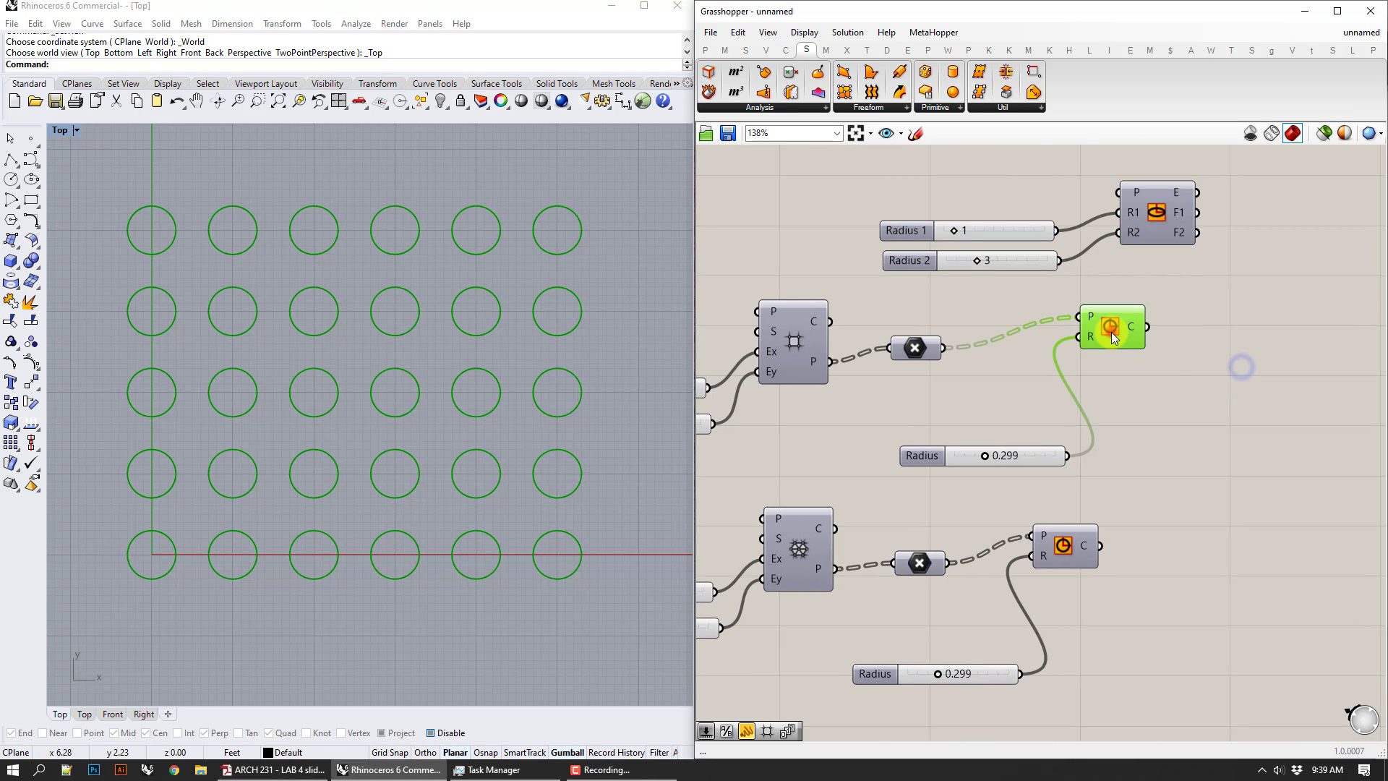
pyautogui.press('Delete')
pyautogui.click(1020, 451)
pyautogui.press('Delete')
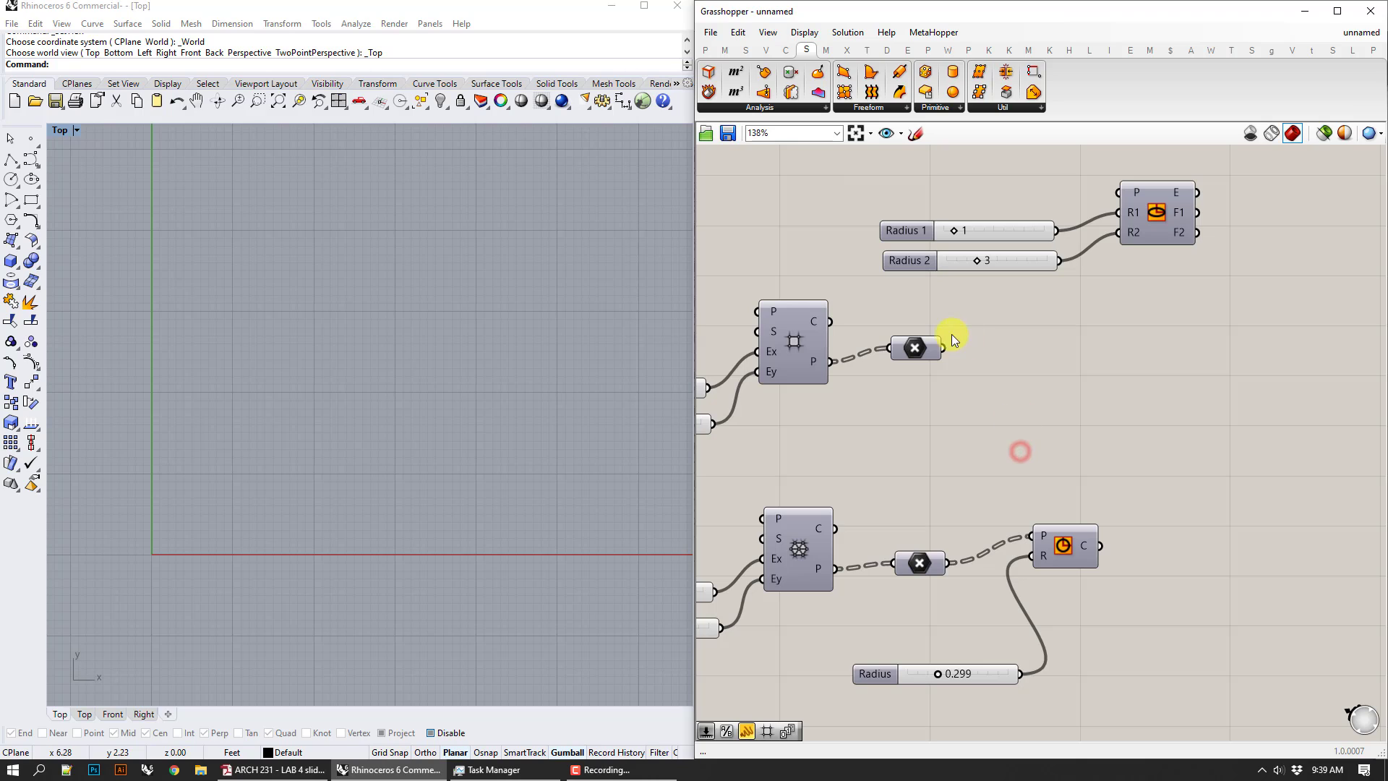
# - Feed the square grid's Point parameter into the copied Ellipse's plane input and frame the resulting ellipses in the Top view
pyautogui.moveTo(952, 335); pyautogui.dragTo(1135, 190)
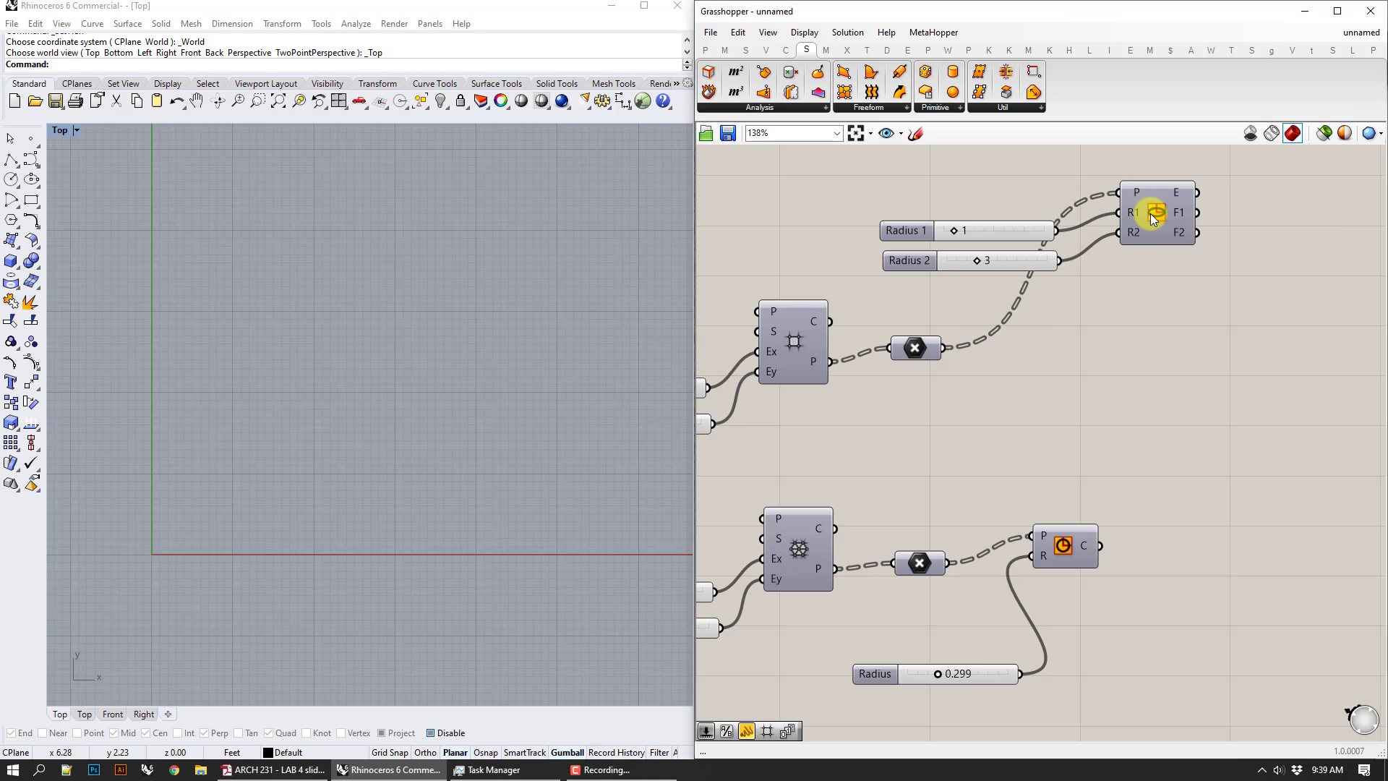
pyautogui.click(1151, 214)
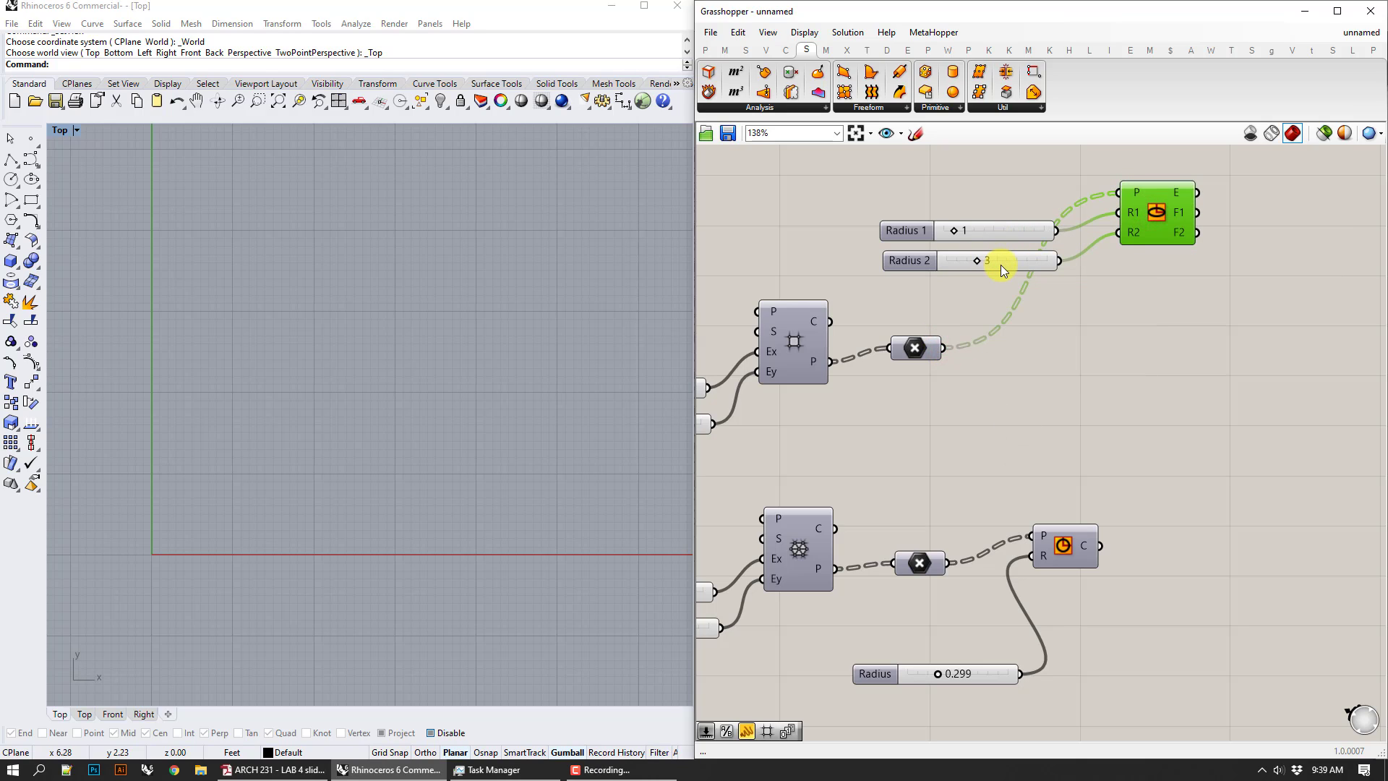
pyautogui.scroll(-10, 587, 360)
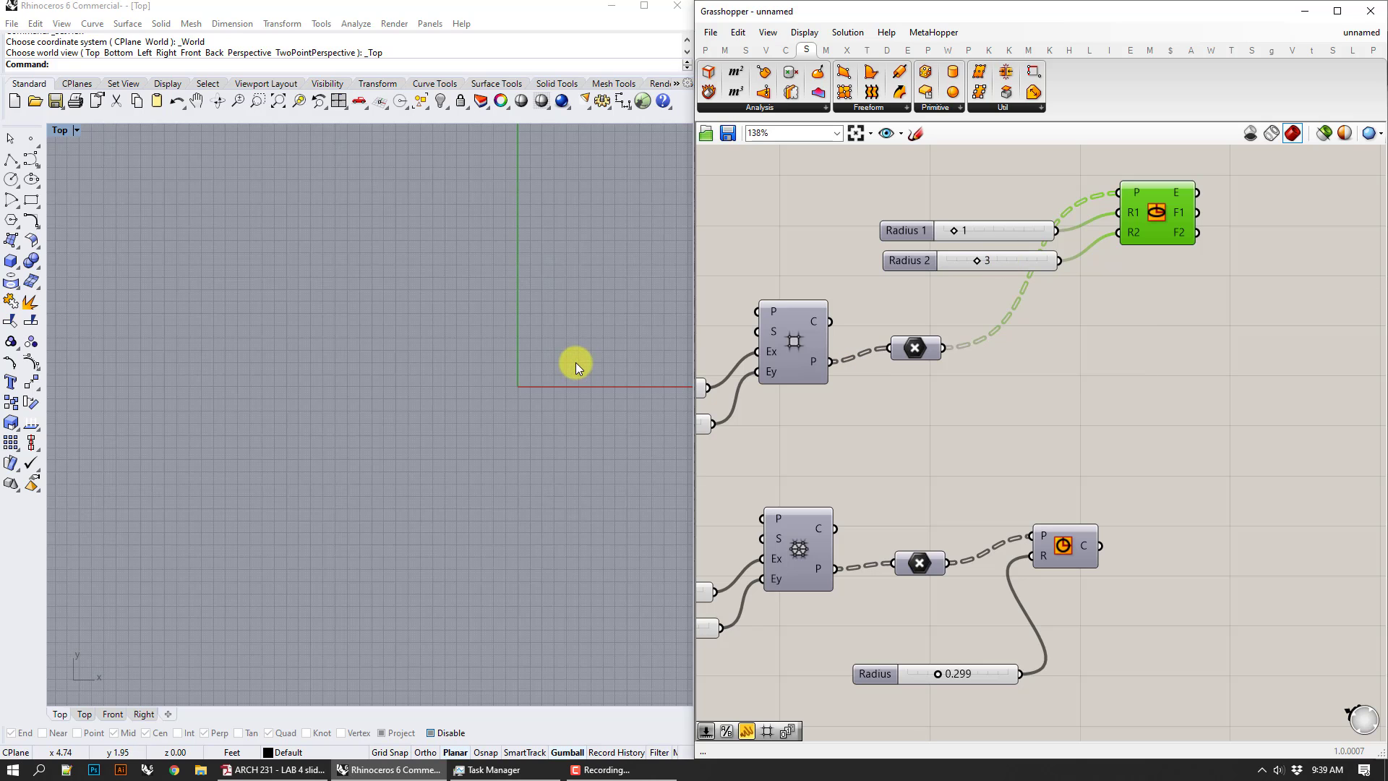
pyautogui.scroll(-5, 575, 362)
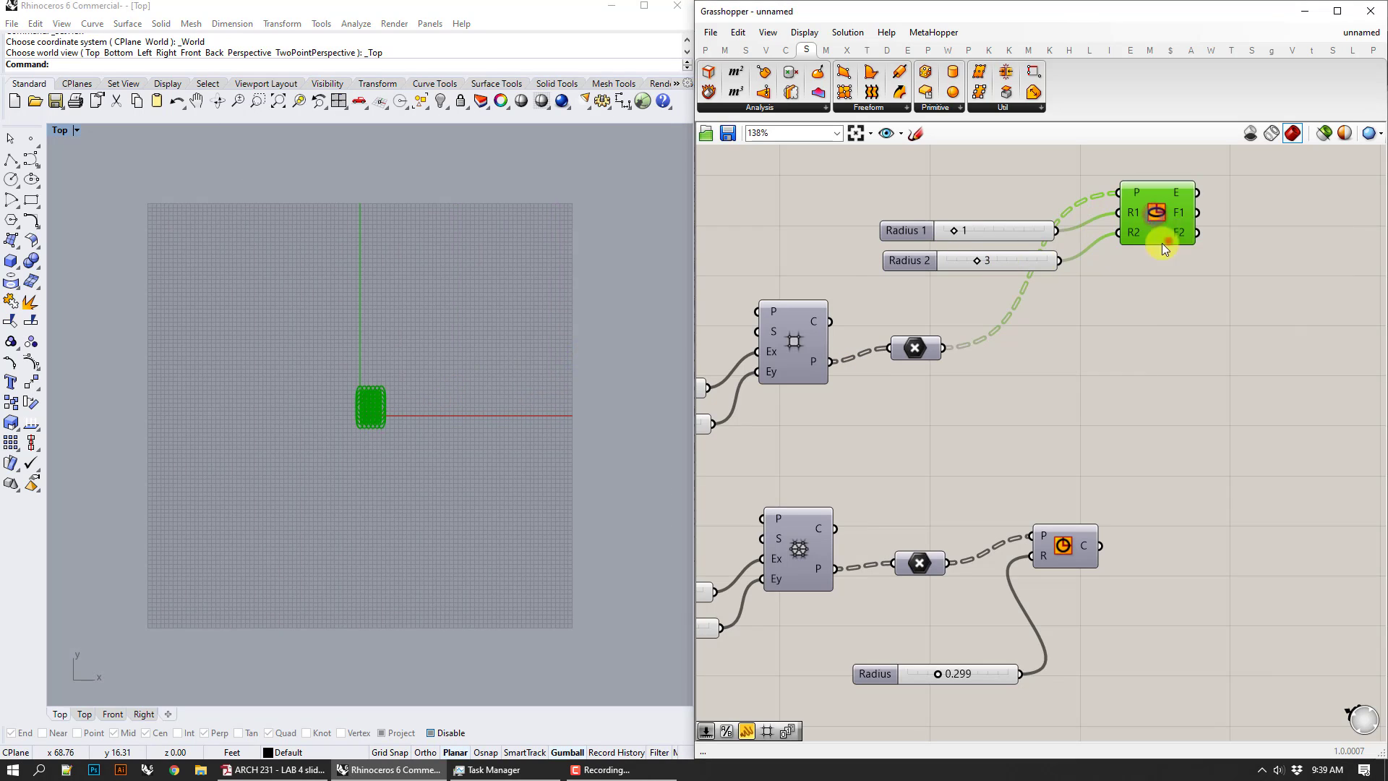
pyautogui.scroll(18, 379, 419)
pyautogui.moveTo(378, 330); pyautogui.dragTo(492, 358, button='right')
pyautogui.scroll(4, 492, 359)
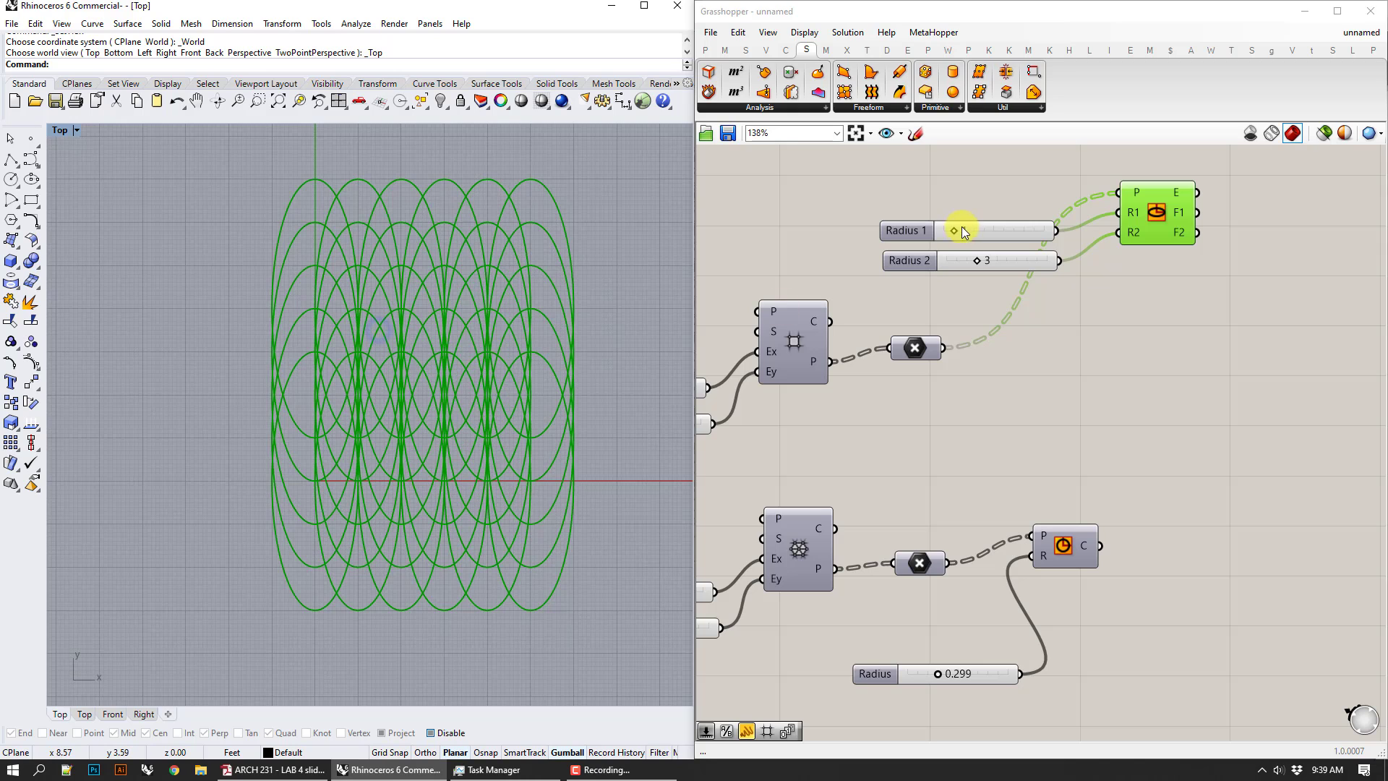
# - Change the copied Ellipse's Radius 1 slider rounding from integers to floating-point numbers
pyautogui.moveTo(956, 229); pyautogui.dragTo(958, 229)
pyautogui.rightClick(1004, 233)
pyautogui.click(1073, 307)
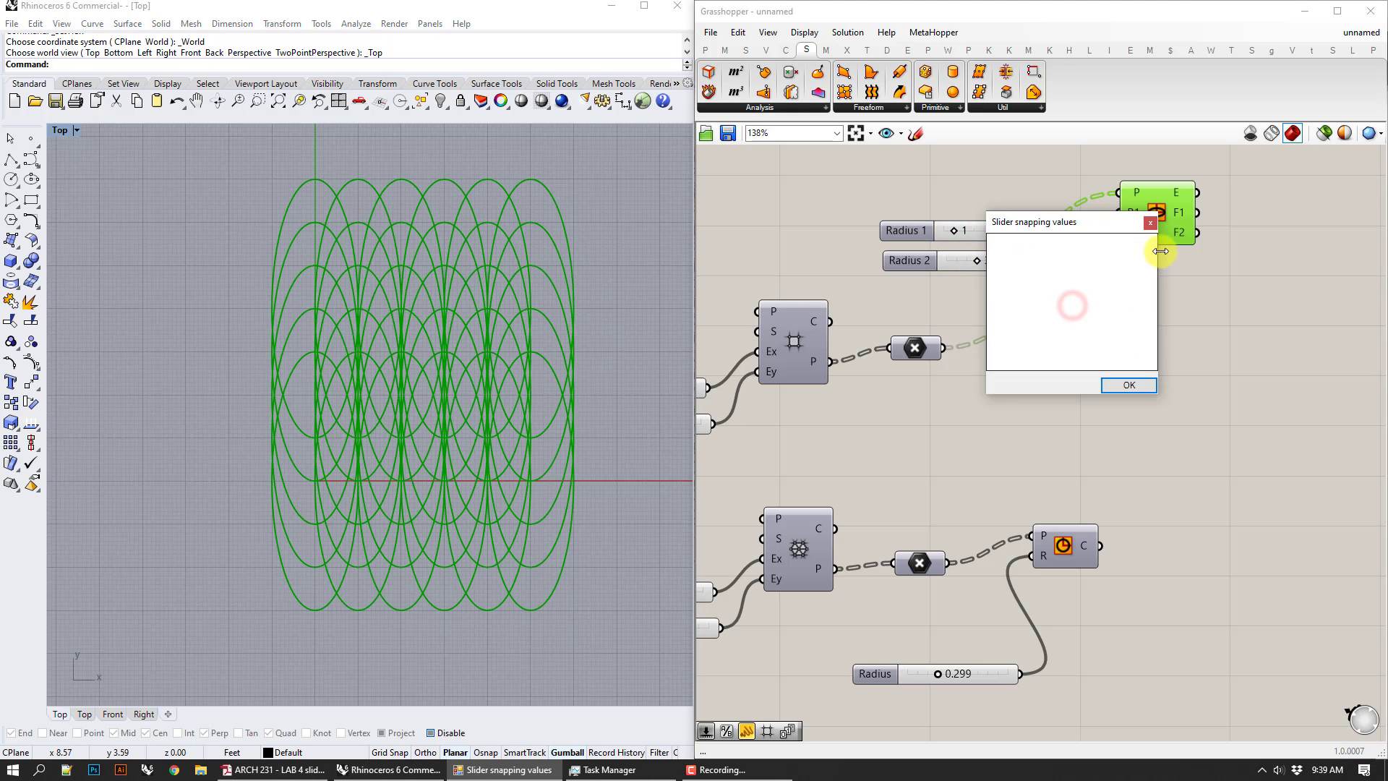
pyautogui.click(1148, 223)
pyautogui.rightClick(1003, 234)
pyautogui.click(1041, 292)
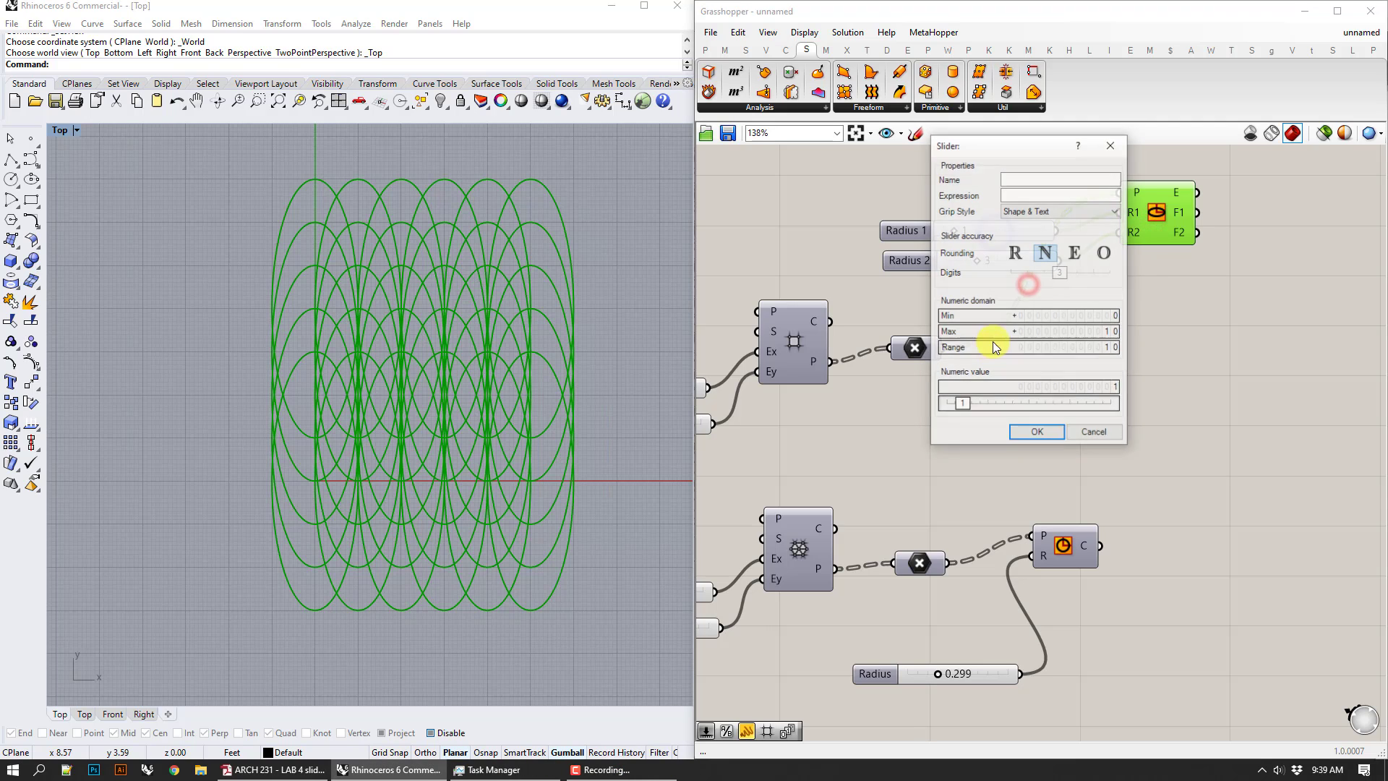
pyautogui.click(1015, 253)
pyautogui.click(1036, 432)
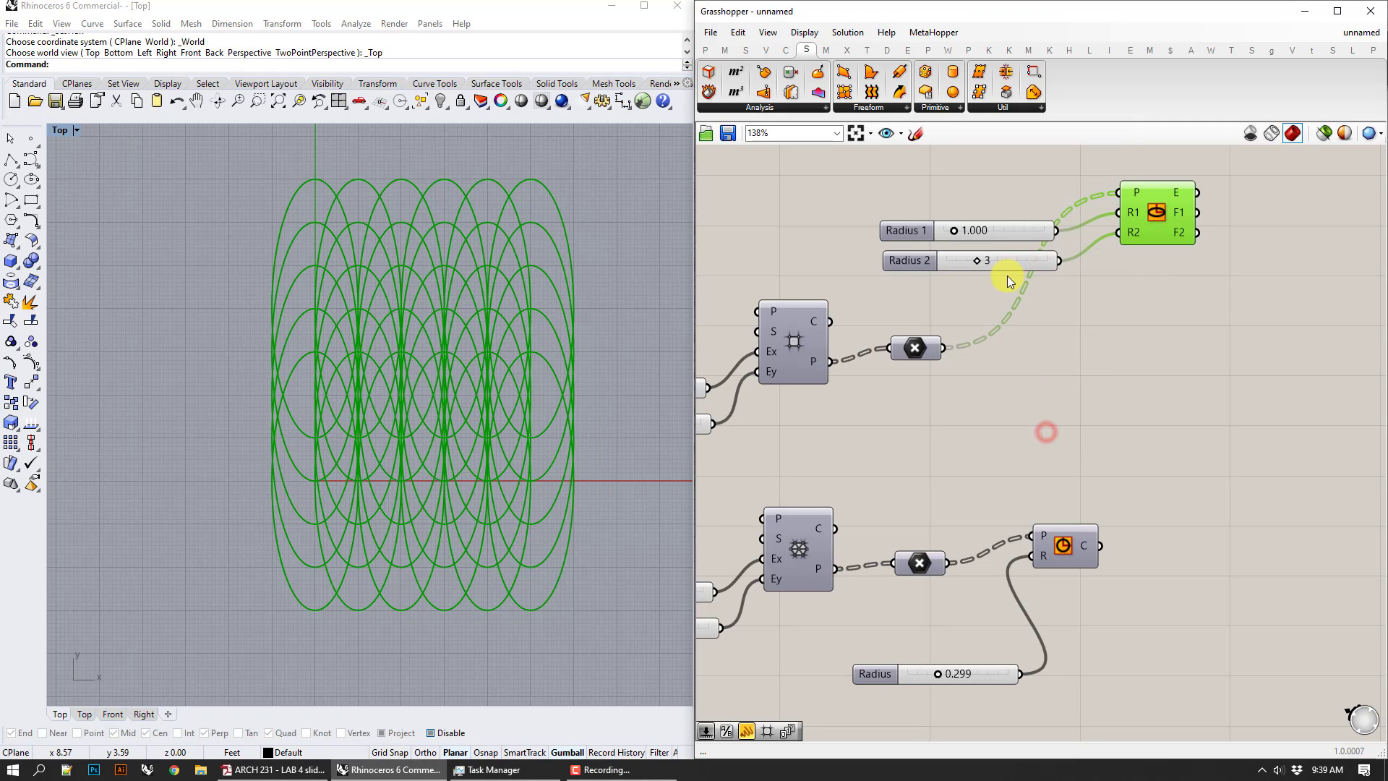
# - Change the copied Ellipse's Radius 2 slider rounding from integers to floating-point numbers
pyautogui.rightClick(1004, 260)
pyautogui.click(1030, 322)
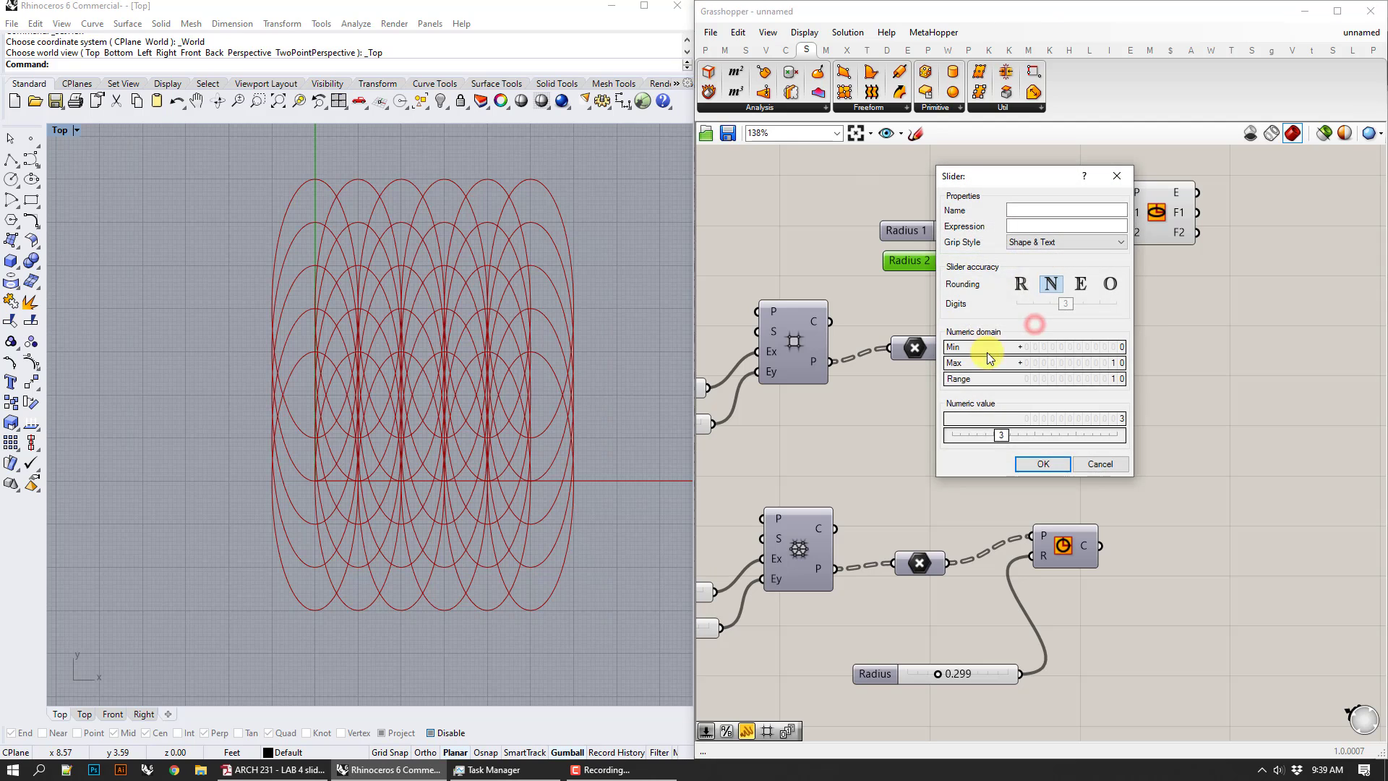
pyautogui.click(1018, 284)
pyautogui.click(1042, 463)
pyautogui.scroll(3, 961, 231)
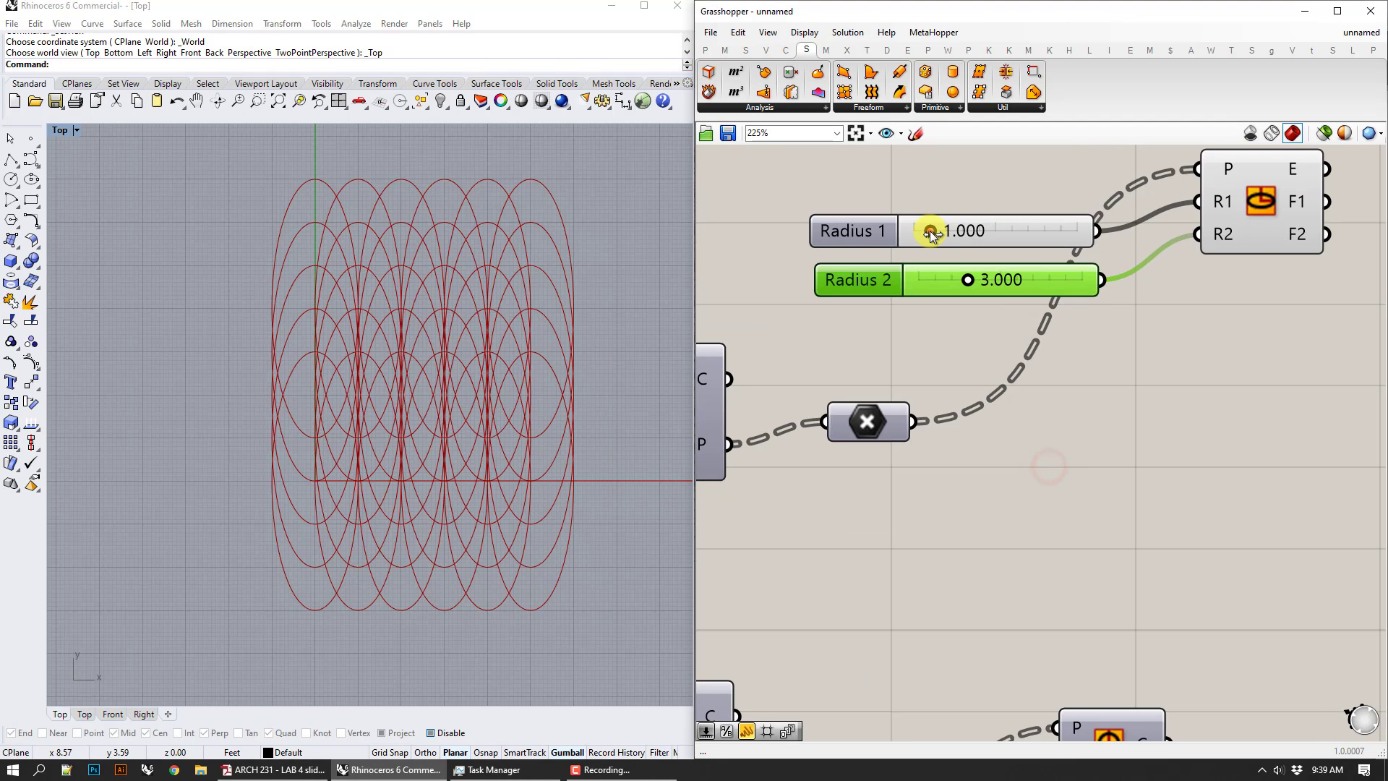
# - Reduce the square grid's ellipses to a Radius 1 of 0.246 and a Radius 2 of 0.648
pyautogui.moveTo(931, 229); pyautogui.dragTo(923, 234)
pyautogui.moveTo(967, 280); pyautogui.dragTo(932, 282)
pyautogui.moveTo(926, 232); pyautogui.dragTo(921, 229)
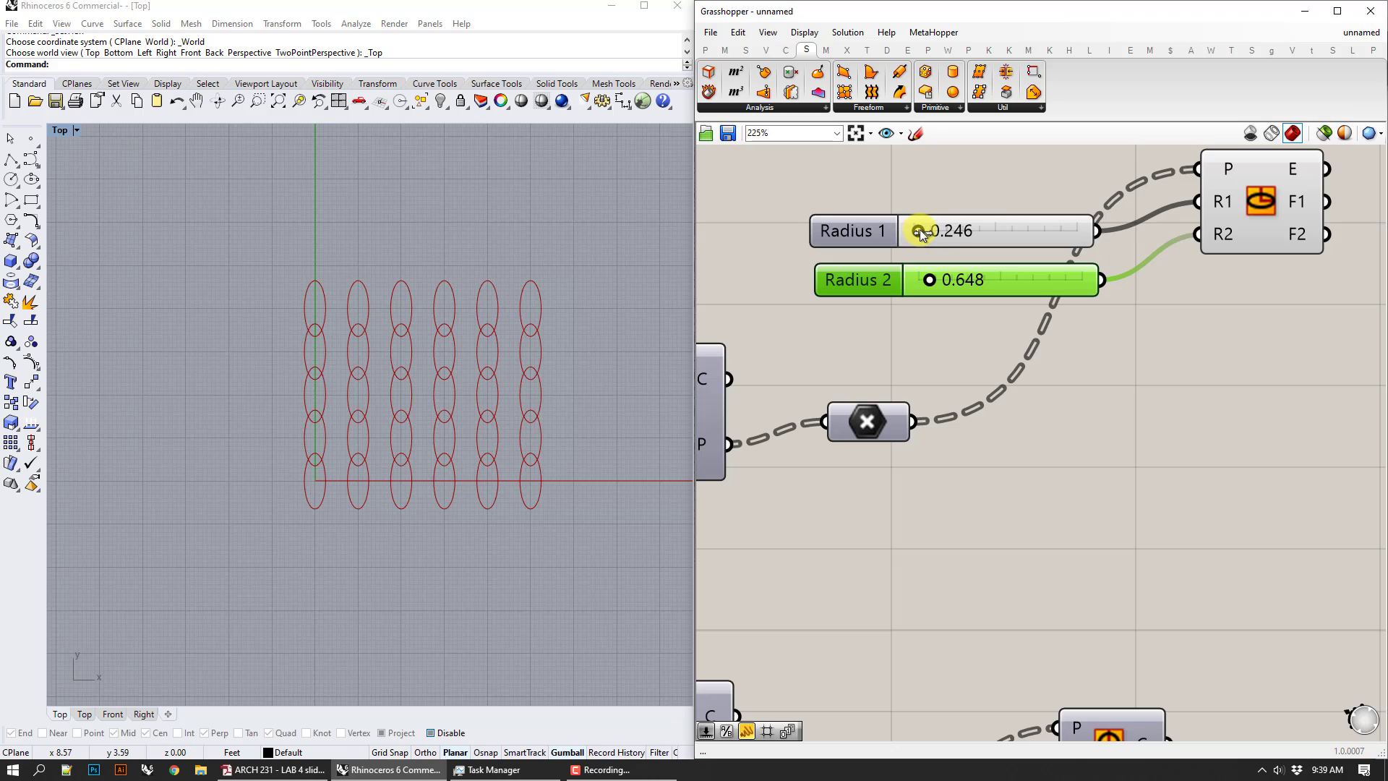
pyautogui.click(1103, 378)
# - Add a Rotate component beside the square grid's Ellipse and feed the ellipses into its geometry input
pyautogui.moveTo(1224, 366); pyautogui.dragTo(970, 369, button='right')
pyautogui.scroll(-1, 1041, 347)
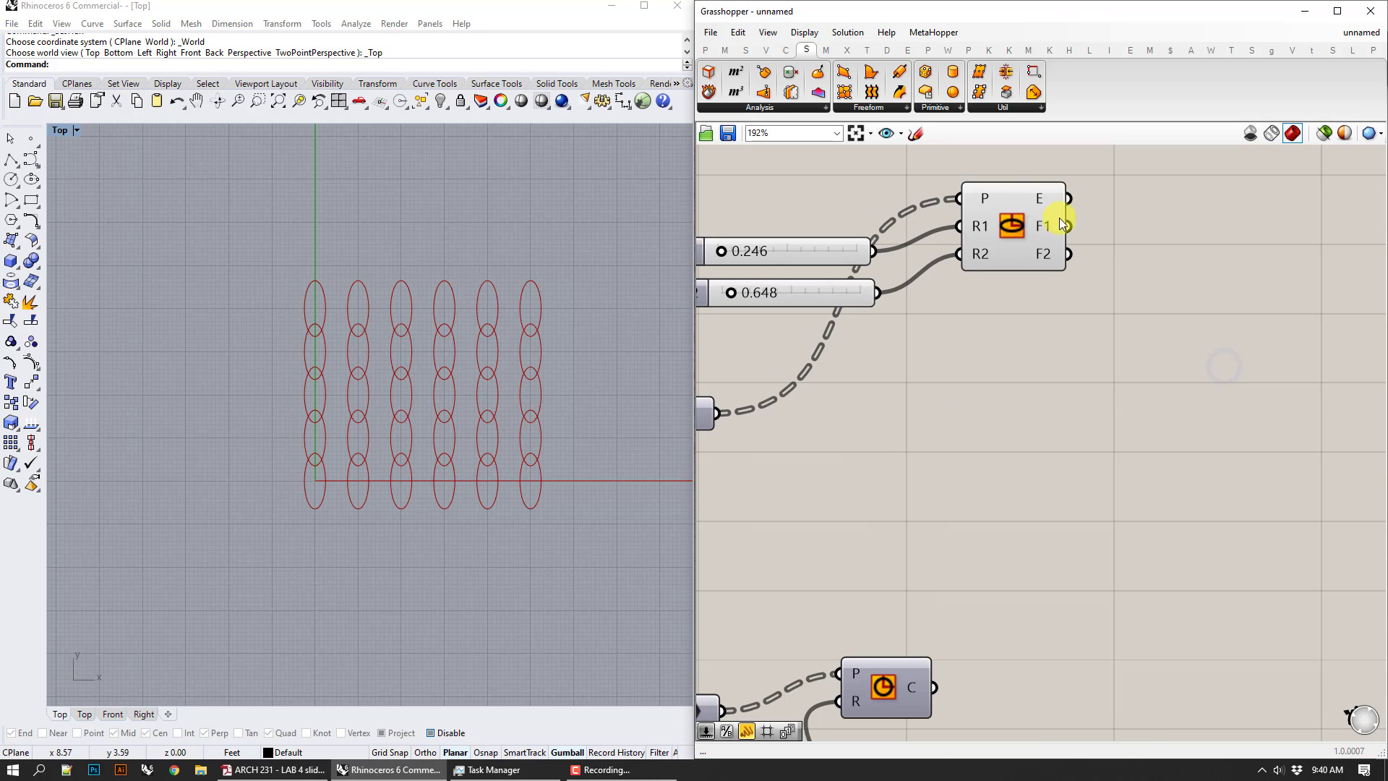
pyautogui.moveTo(1043, 197)
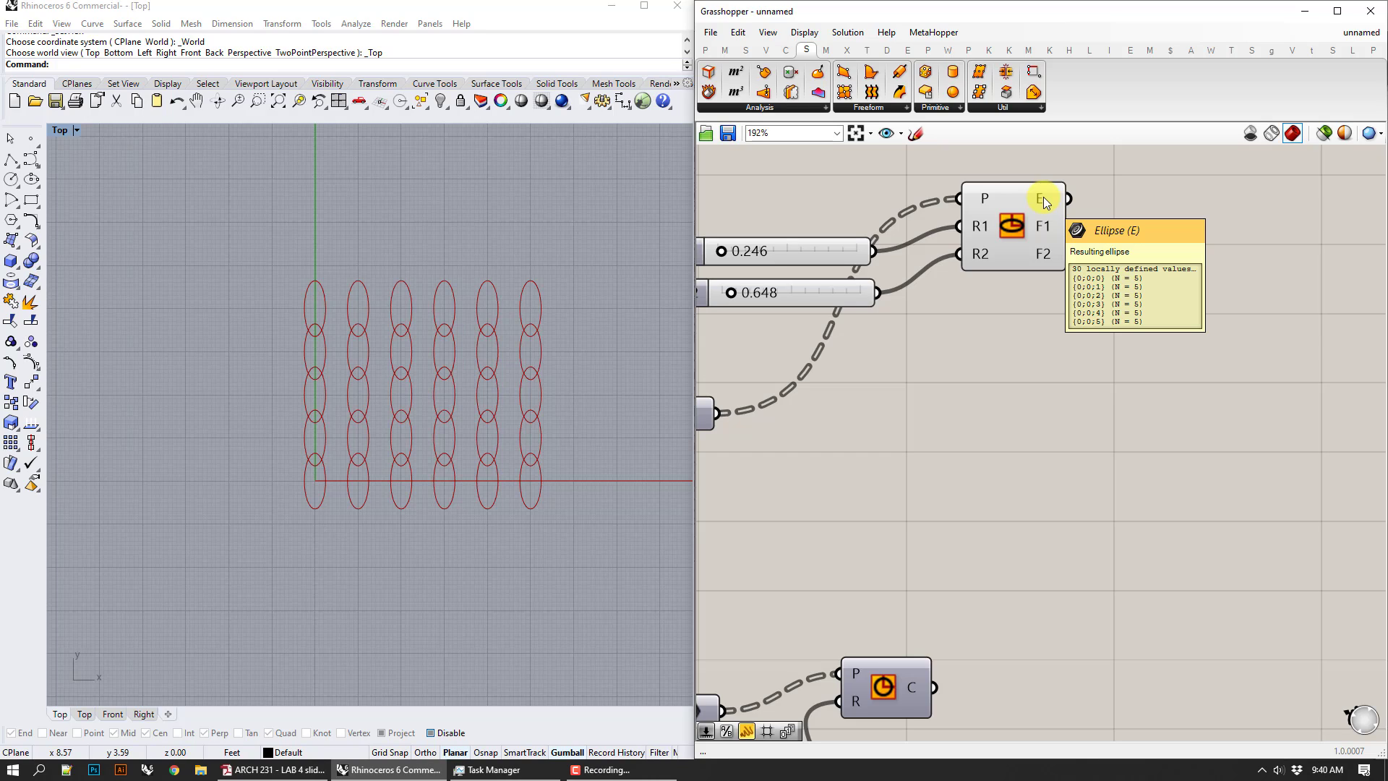
pyautogui.moveTo(1179, 278); pyautogui.dragTo(1082, 301, button='right')
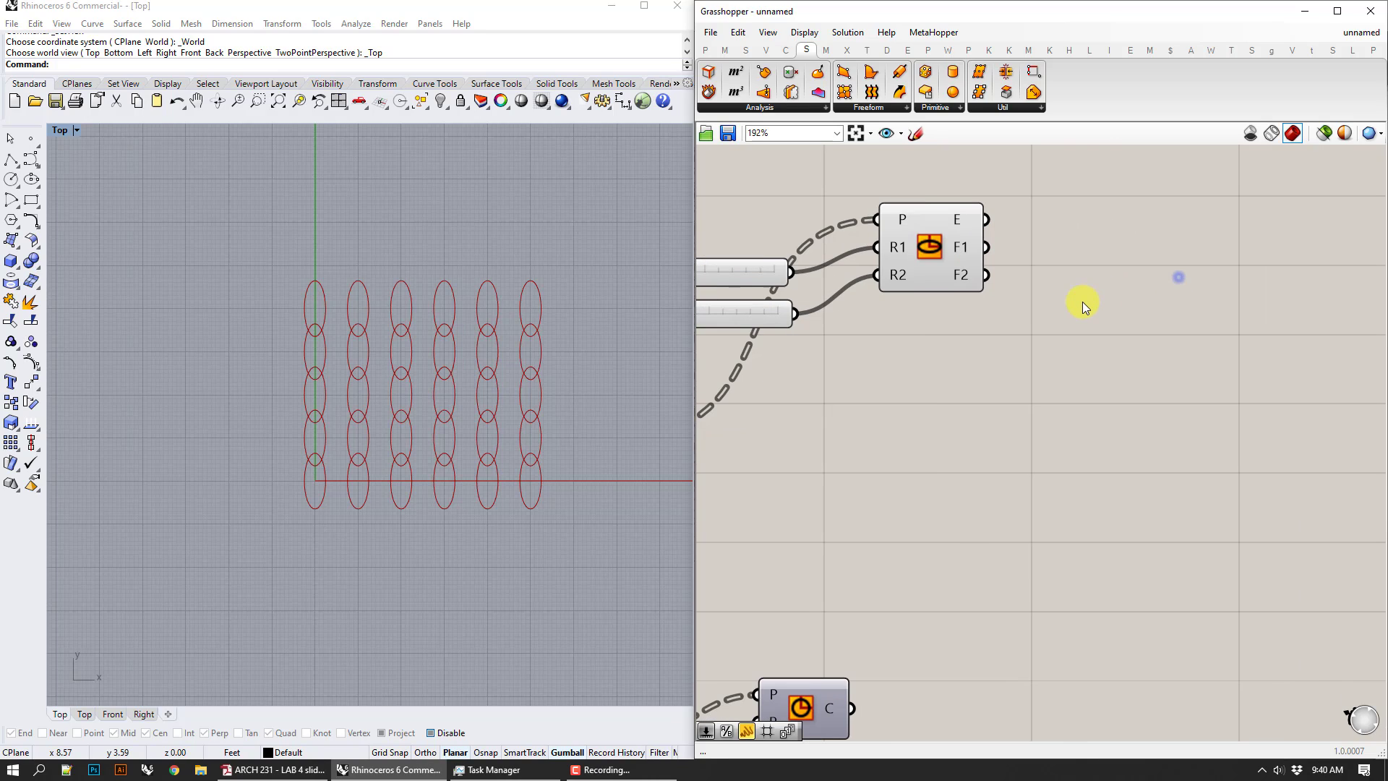
pyautogui.doubleClick(1082, 302)
pyautogui.doubleClick(1064, 463)
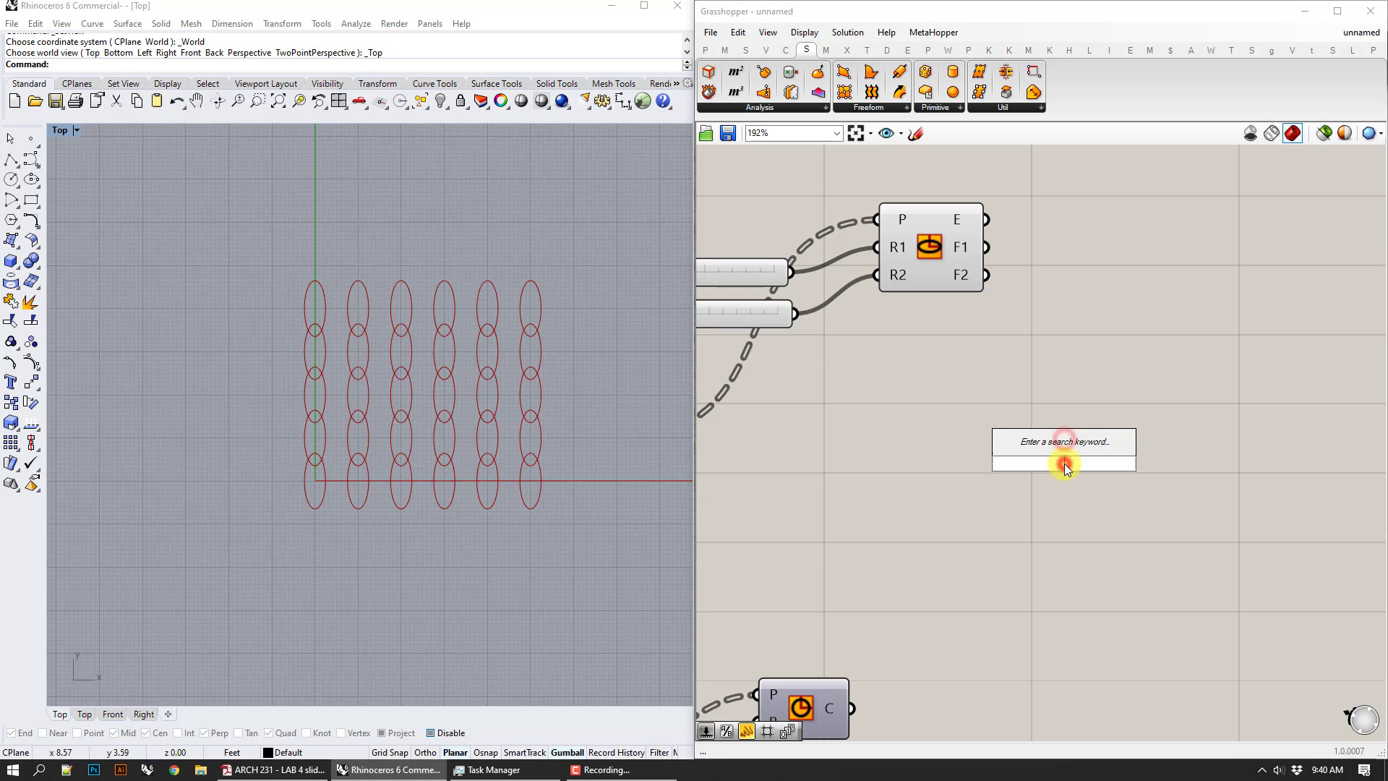
pyautogui.write('rot')
pyautogui.press('Return')
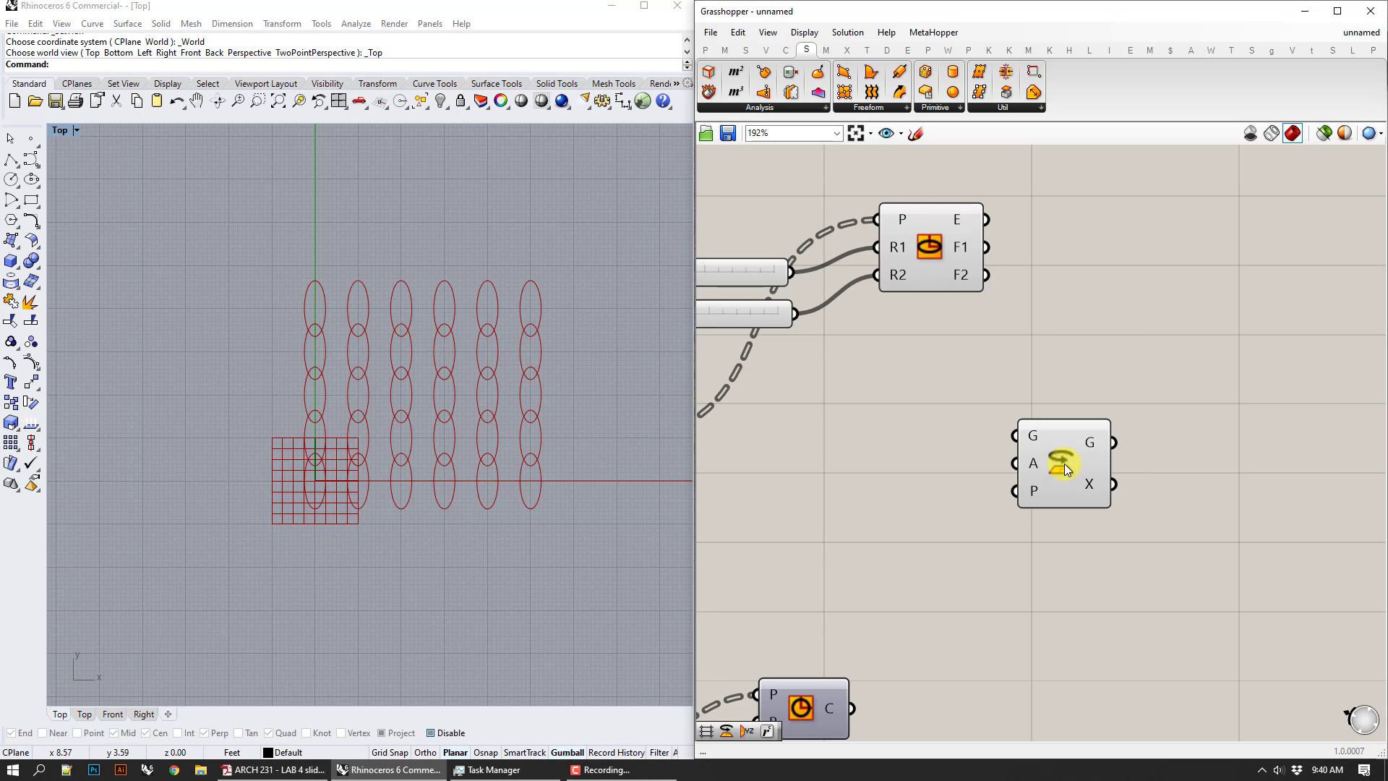
pyautogui.moveTo(1082, 447); pyautogui.dragTo(1129, 283)
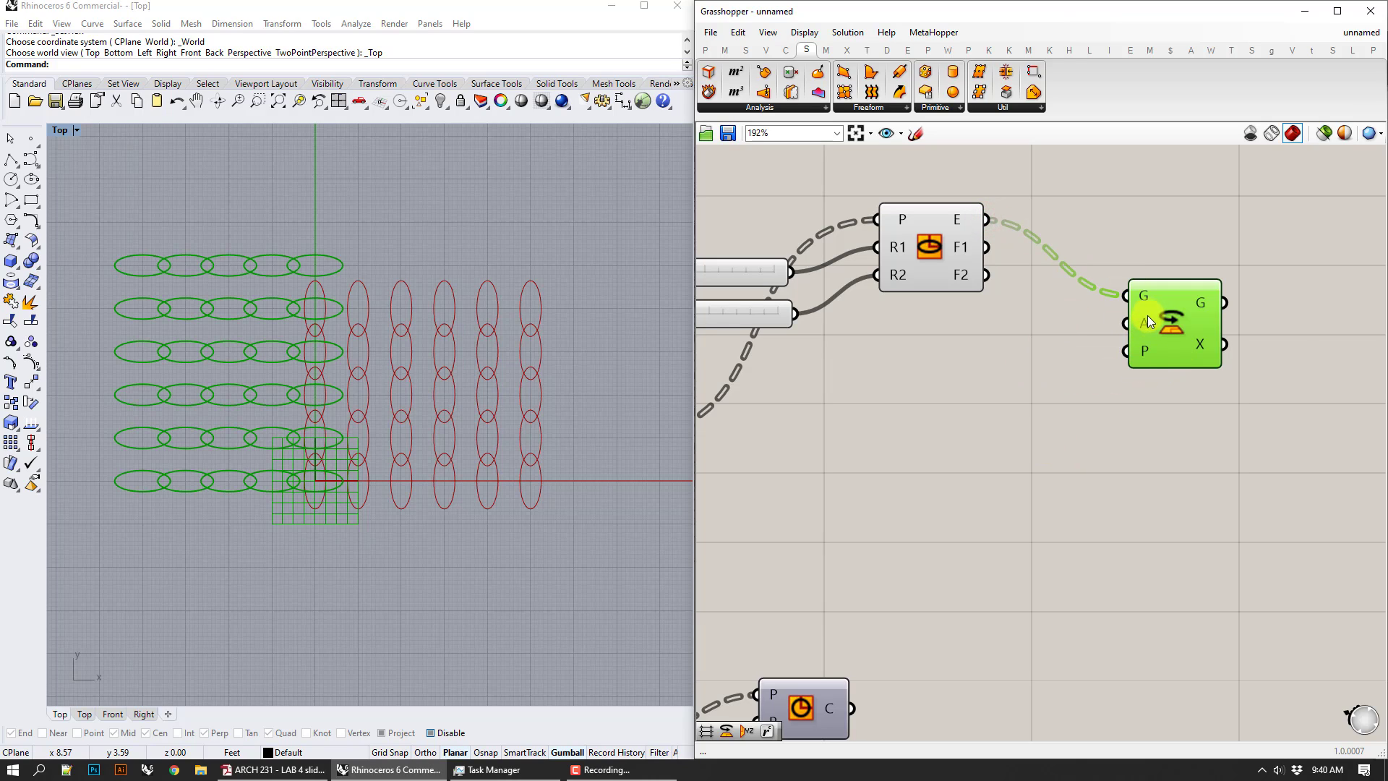
# - Add an Area component to the earlier single-ellipse definition, feeding it the Ellipse and sending its centroid to the Rotate component's plane input
pyautogui.moveTo(1145, 324)
pyautogui.moveTo(1142, 352)
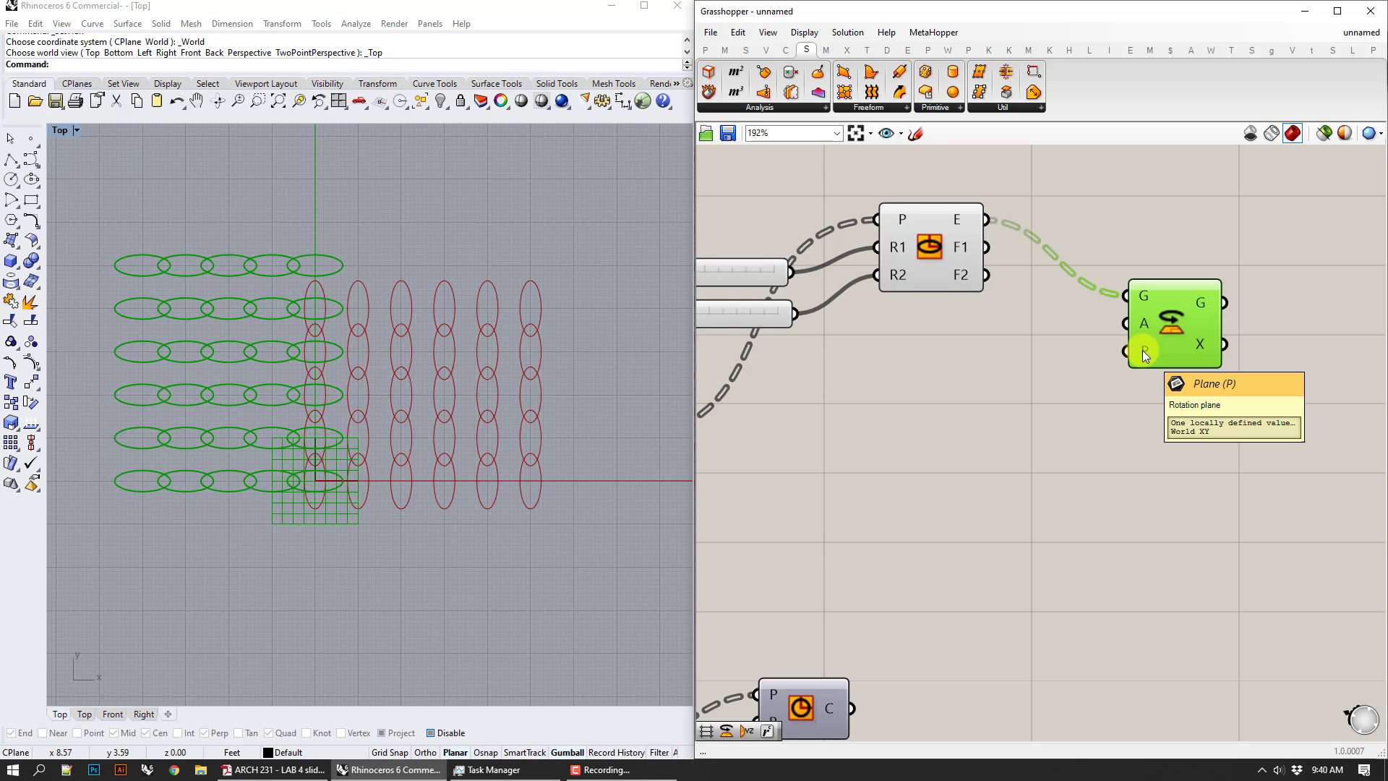
pyautogui.scroll(-4, 1048, 366)
pyautogui.moveTo(963, 422); pyautogui.dragTo(1226, 397, button='right')
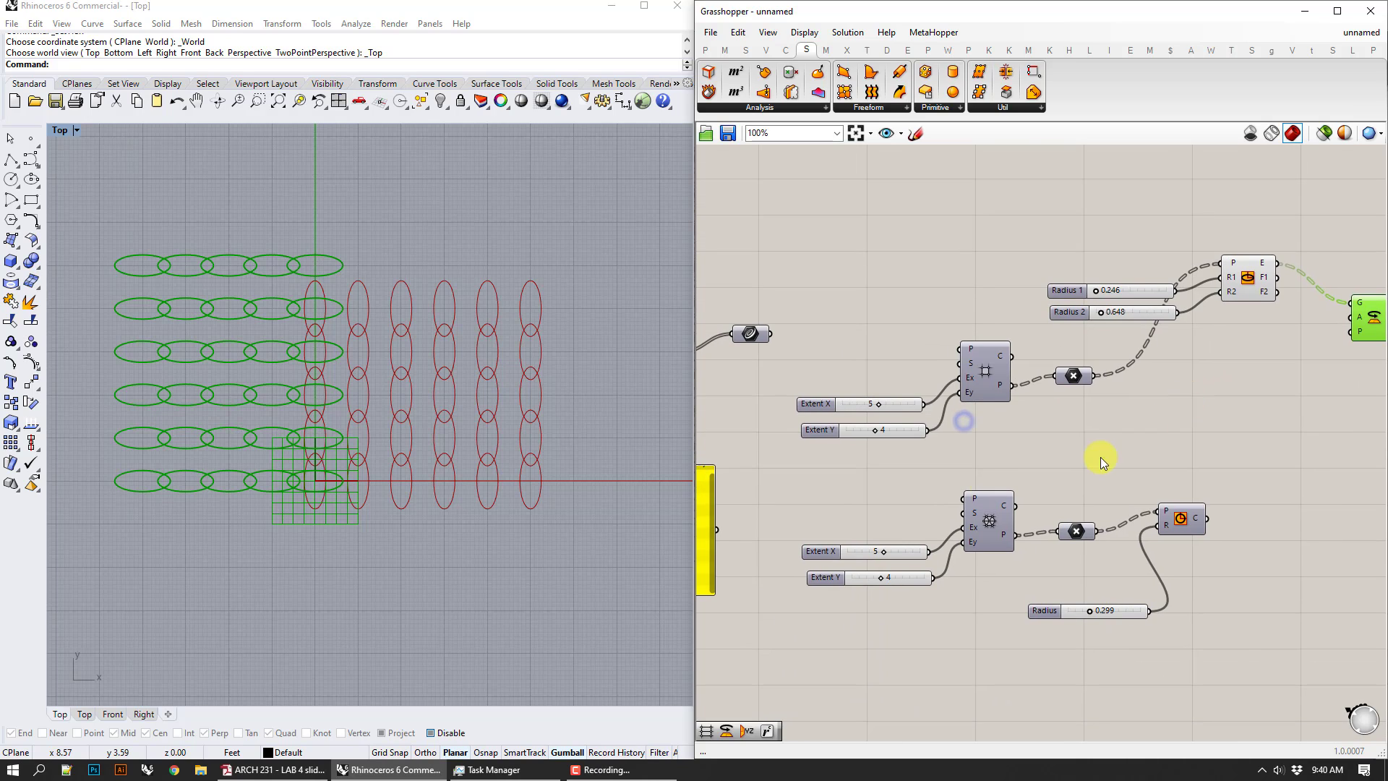
pyautogui.moveTo(954, 477); pyautogui.dragTo(1272, 423, button='right')
pyautogui.moveTo(953, 325)
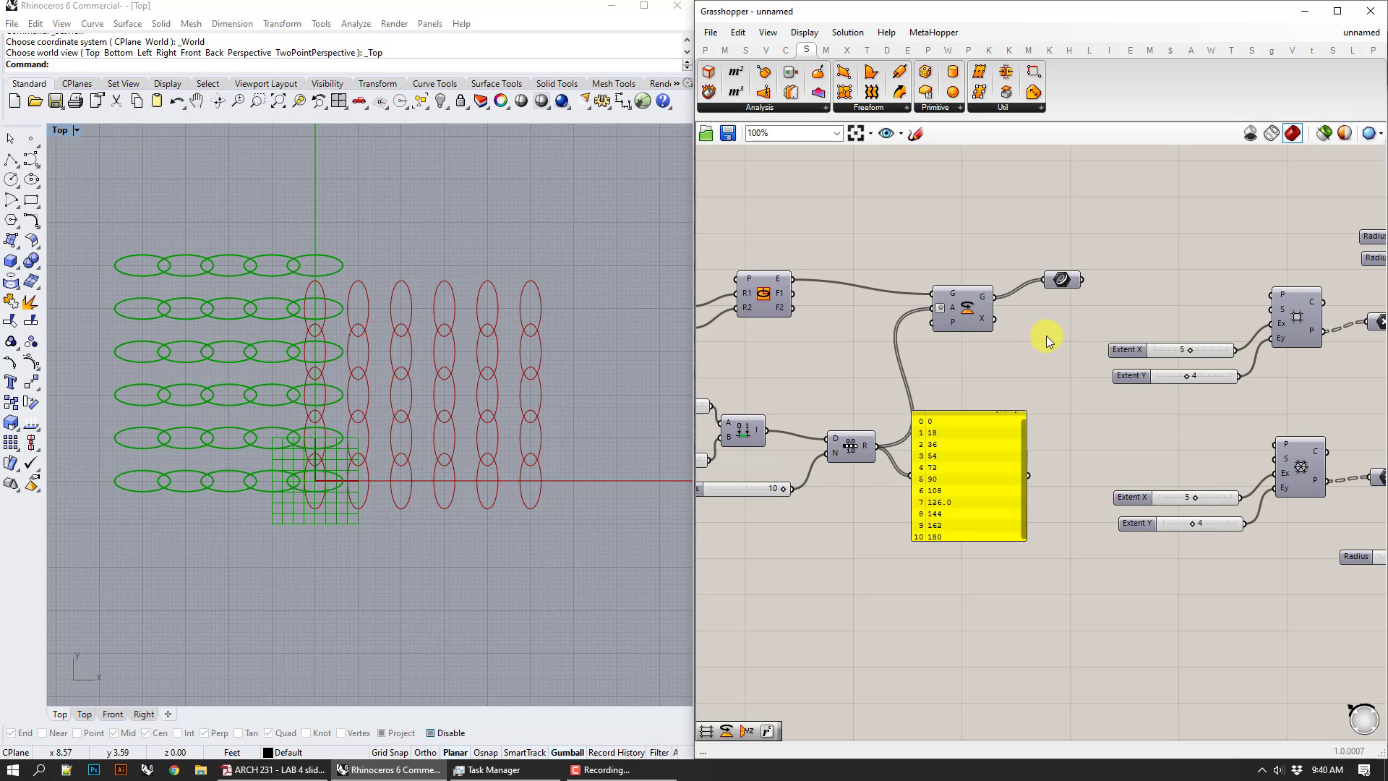
pyautogui.doubleClick(822, 315)
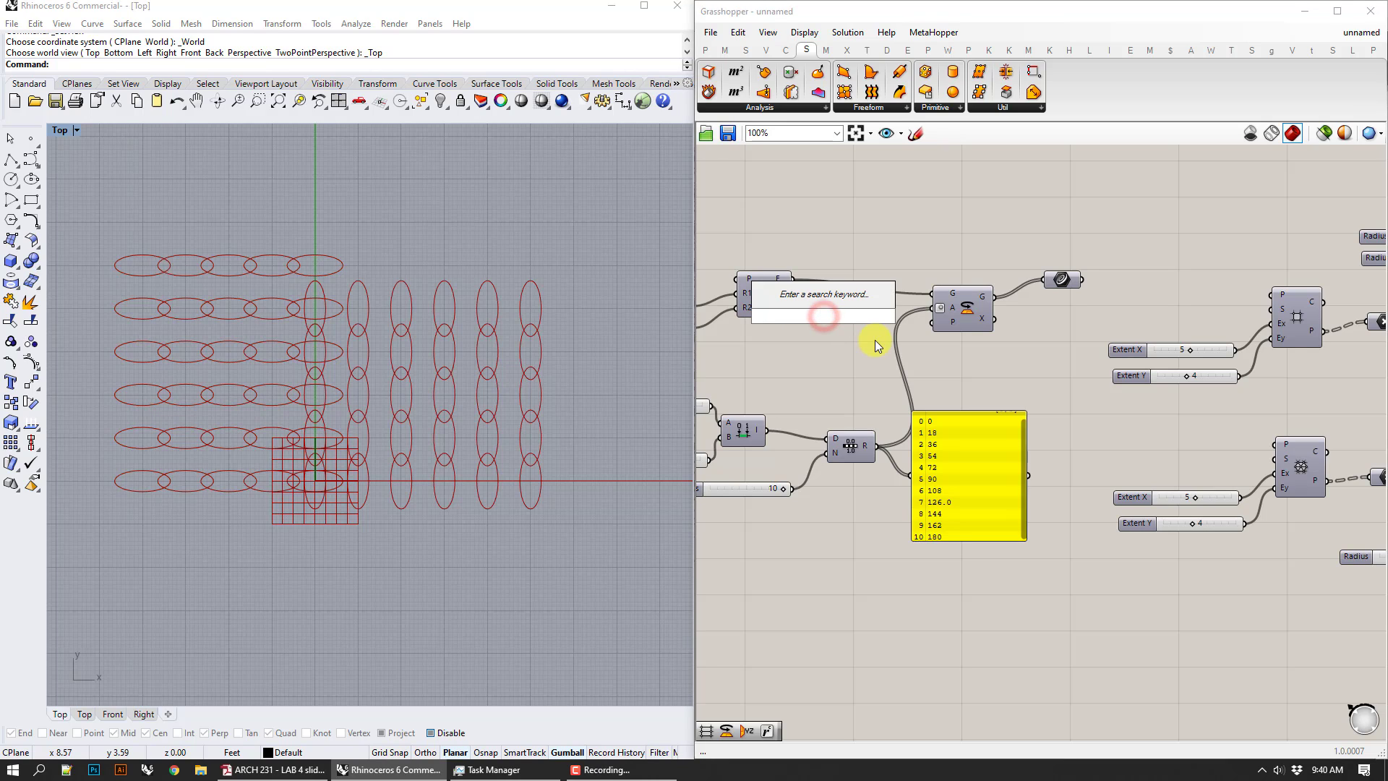
pyautogui.write('area')
pyautogui.click(821, 304)
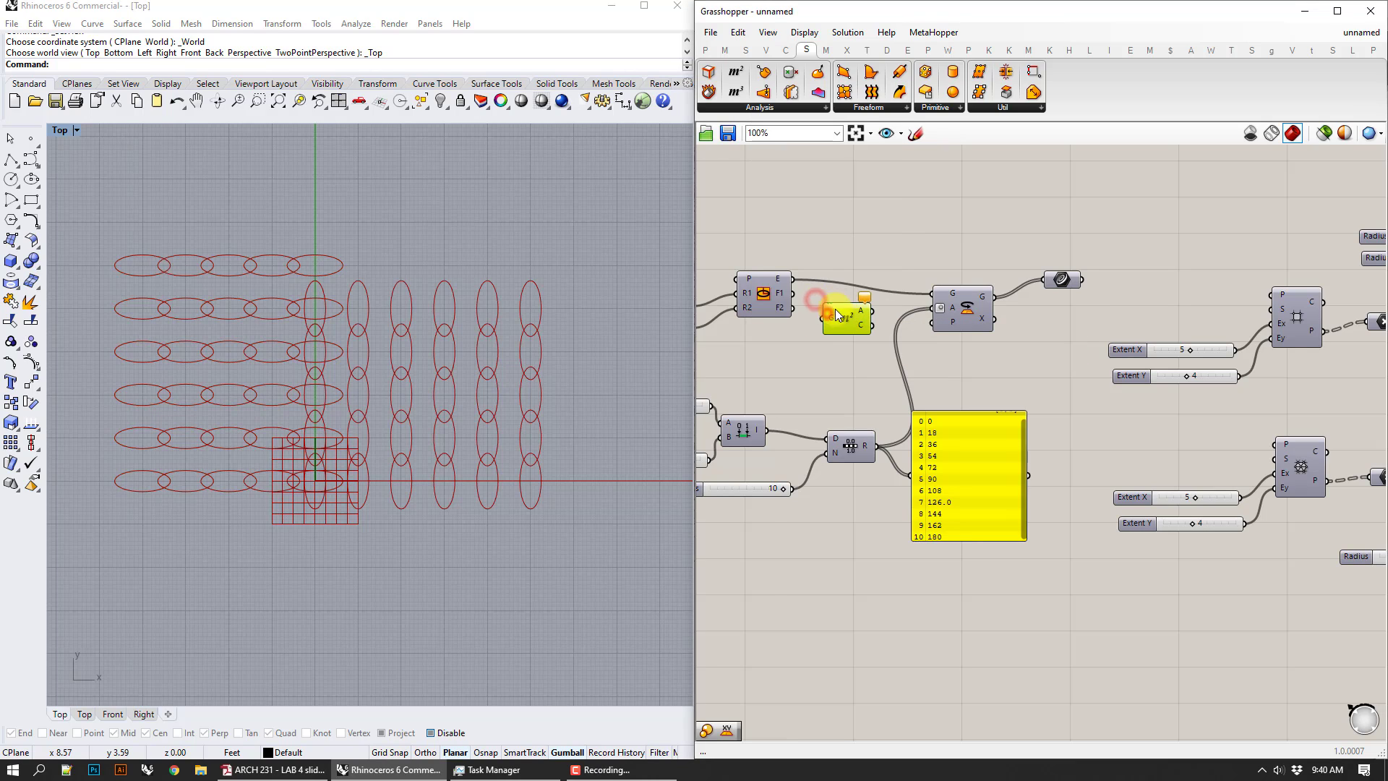
pyautogui.moveTo(793, 280); pyautogui.dragTo(932, 323)
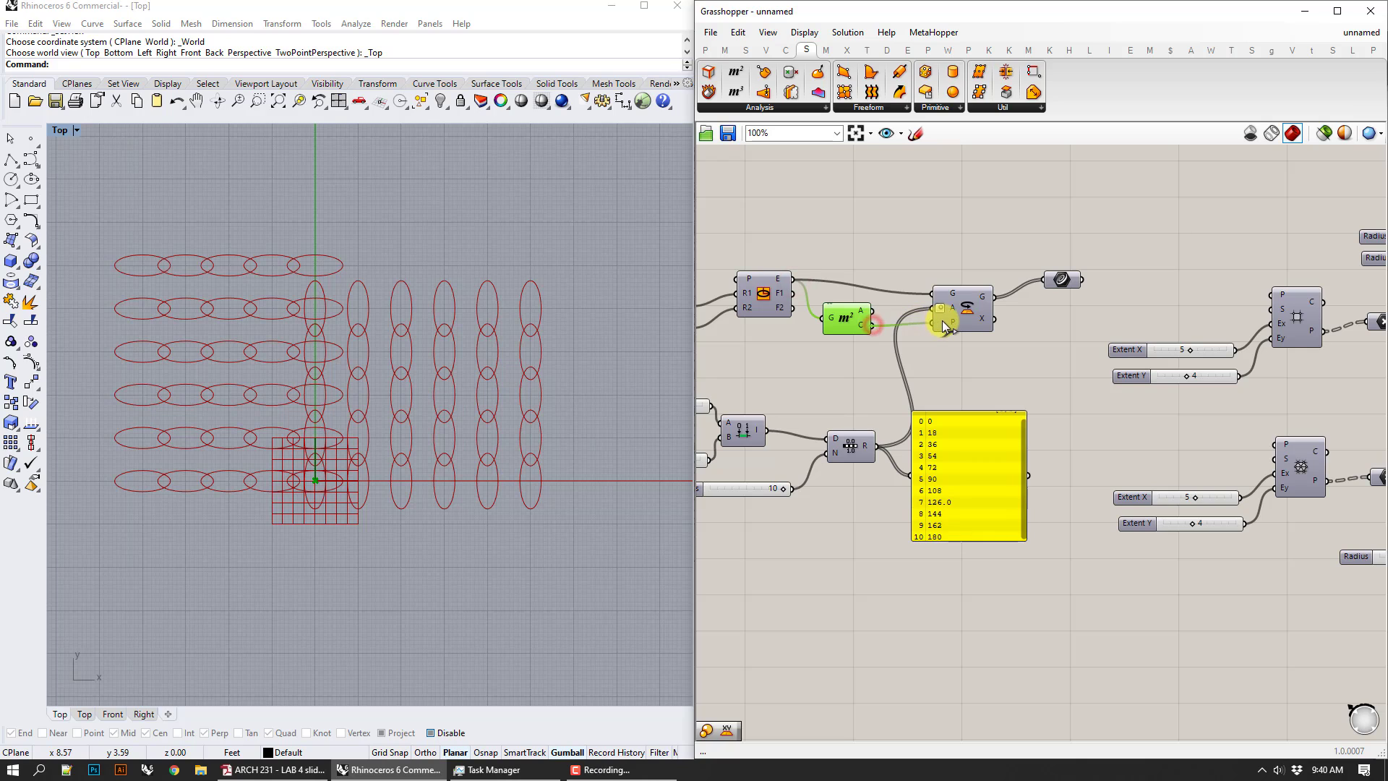
# - Show the single Ellipse's preview and hide the previews of the square grid's Ellipse and Rotate components
pyautogui.rightClick(761, 300)
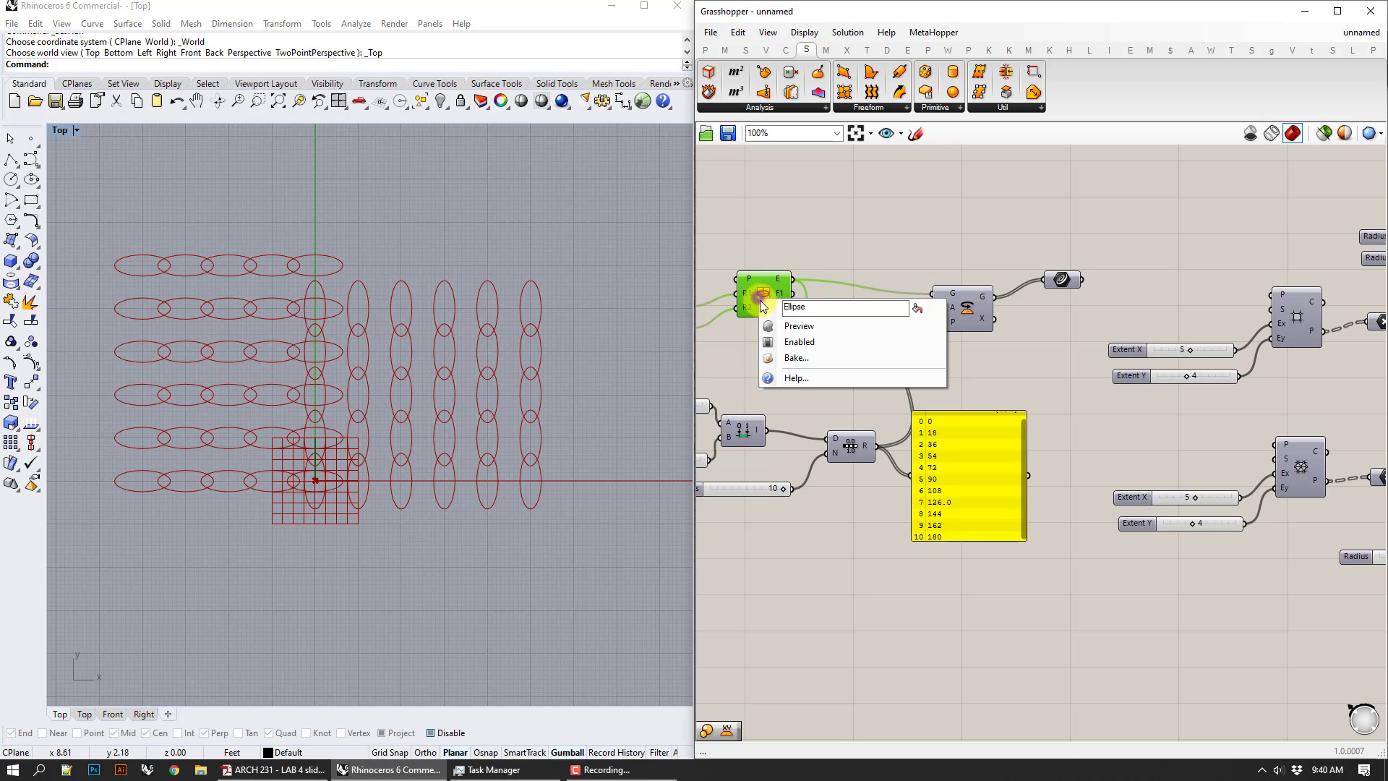
pyautogui.click(779, 324)
pyautogui.moveTo(357, 420); pyautogui.dragTo(400, 408, button='right')
pyautogui.moveTo(1124, 309); pyautogui.dragTo(738, 321, button='right')
pyautogui.moveTo(1187, 305); pyautogui.dragTo(1190, 314, button='right')
pyautogui.moveTo(1337, 358); pyautogui.dragTo(1056, 176)
pyautogui.rightClick(1056, 177)
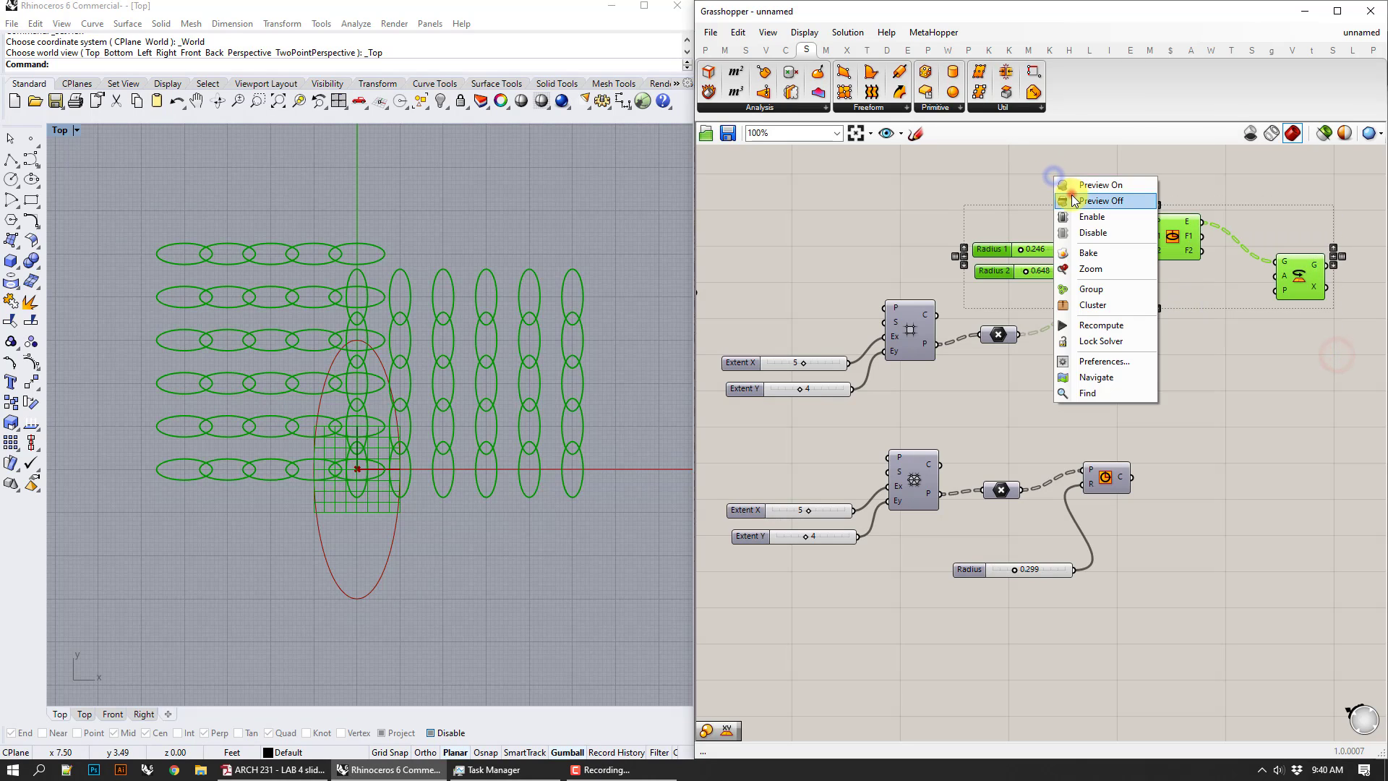
pyautogui.click(1072, 195)
# - Inspect the Area component's centroid output in the single-ellipse definition and hide the previews of its Ellipse and Area components
pyautogui.moveTo(808, 340); pyautogui.dragTo(1081, 307, button='right')
pyautogui.moveTo(957, 311); pyautogui.dragTo(1144, 322, button='right')
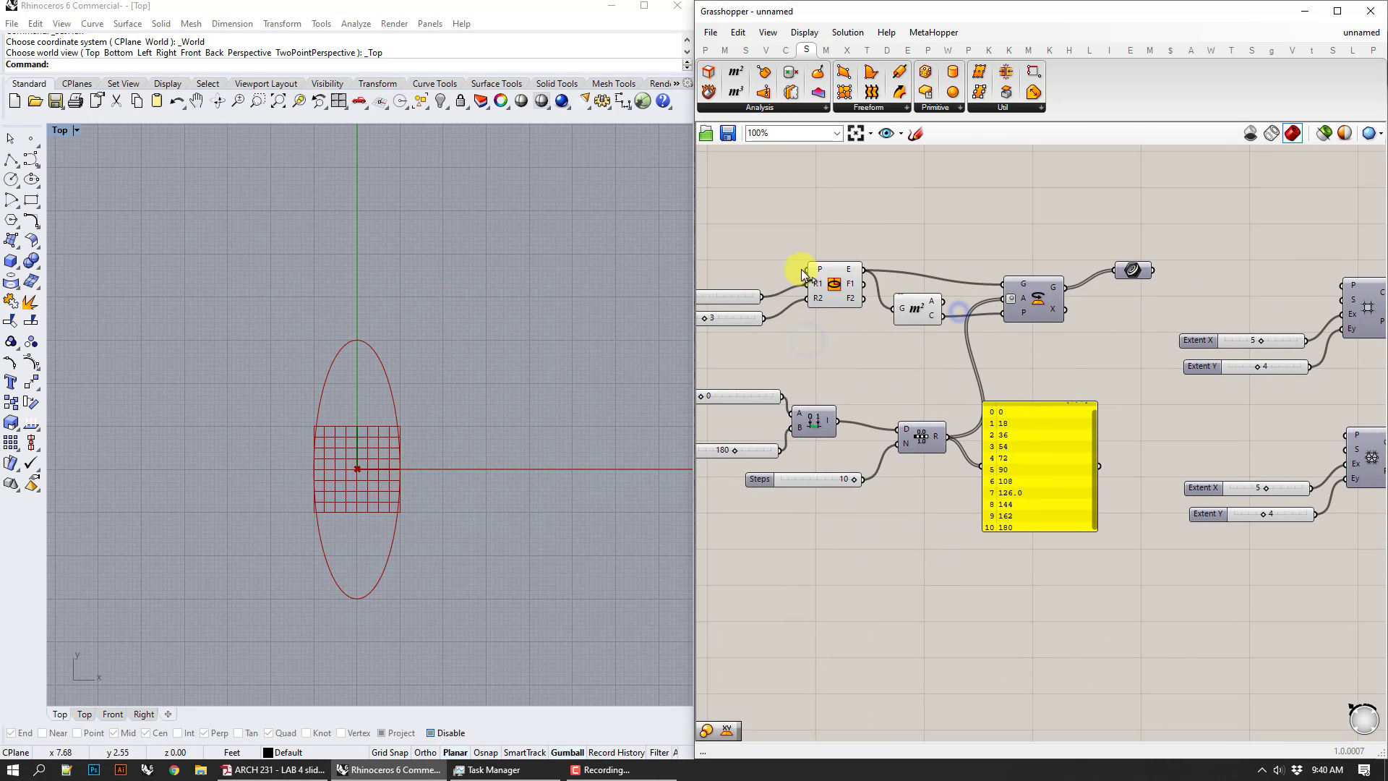
pyautogui.click(833, 283)
pyautogui.click(920, 224)
pyautogui.click(915, 313)
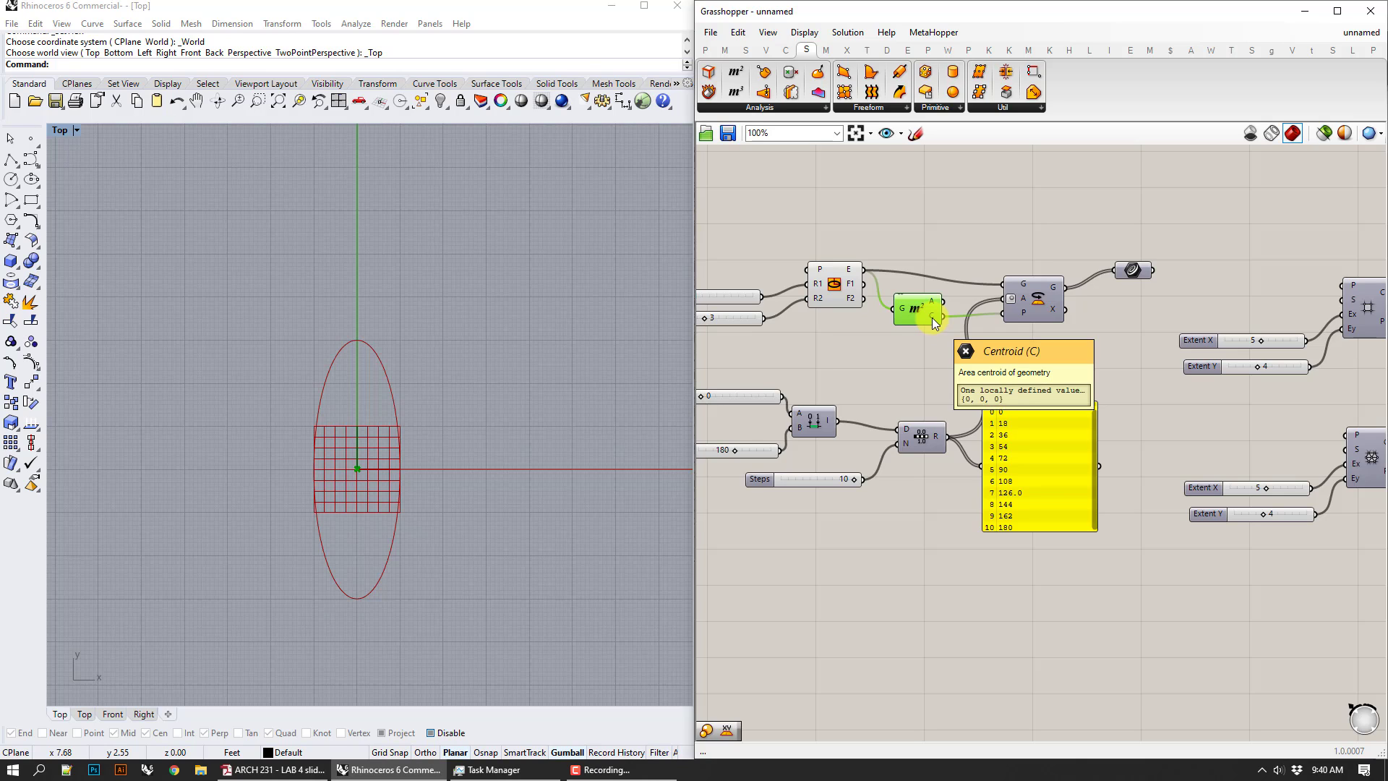
pyautogui.scroll(4, 350, 449)
pyautogui.moveTo(948, 236); pyautogui.dragTo(816, 340)
pyautogui.rightClick(824, 216)
pyautogui.click(842, 240)
# - Turn the square grid's Ellipse preview back on and leave the component enabled
pyautogui.scroll(-2, 1068, 249)
pyautogui.moveTo(1068, 249); pyautogui.dragTo(816, 247, button='right')
pyautogui.moveTo(1228, 259); pyautogui.dragTo(1031, 300, button='right')
pyautogui.scroll(3, 1139, 280)
pyautogui.click(944, 237)
pyautogui.rightClick(943, 237)
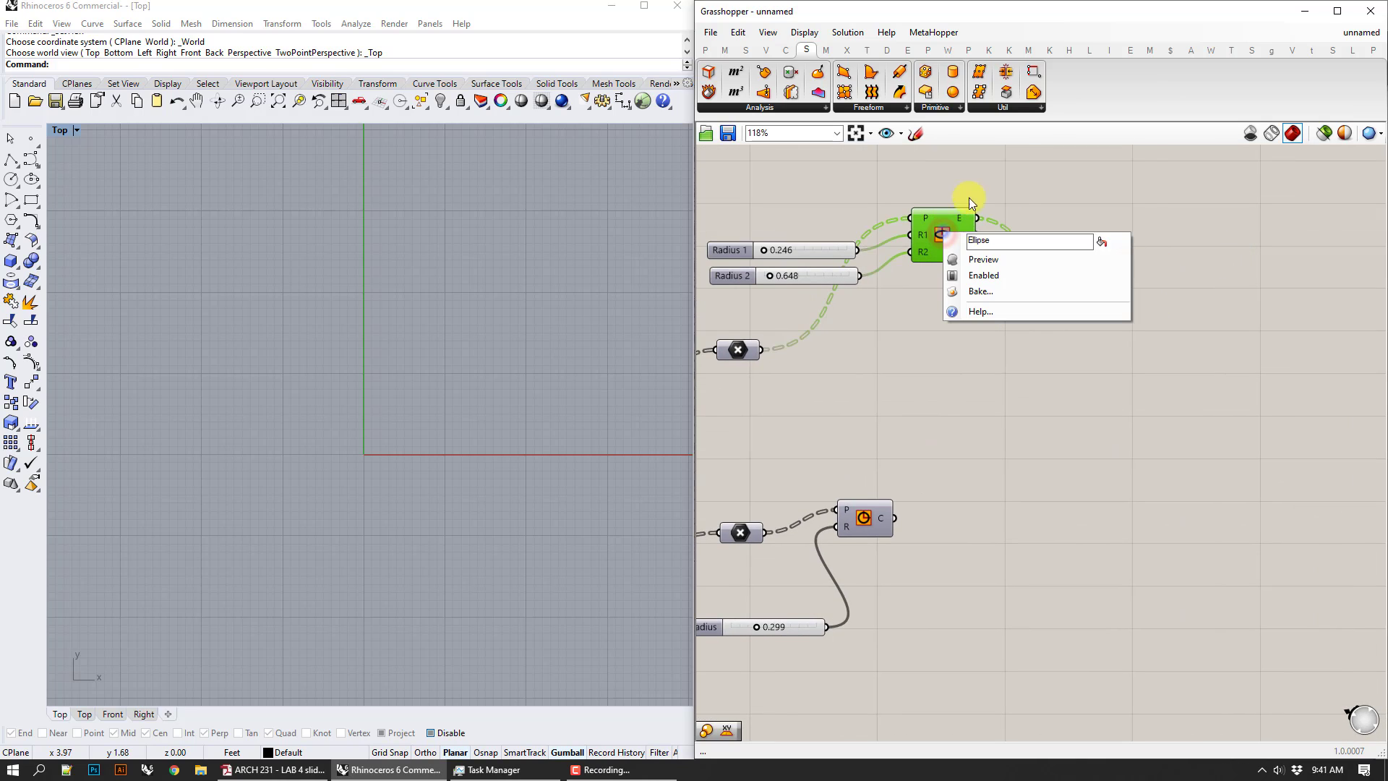
pyautogui.click(979, 273)
pyautogui.rightClick(949, 240)
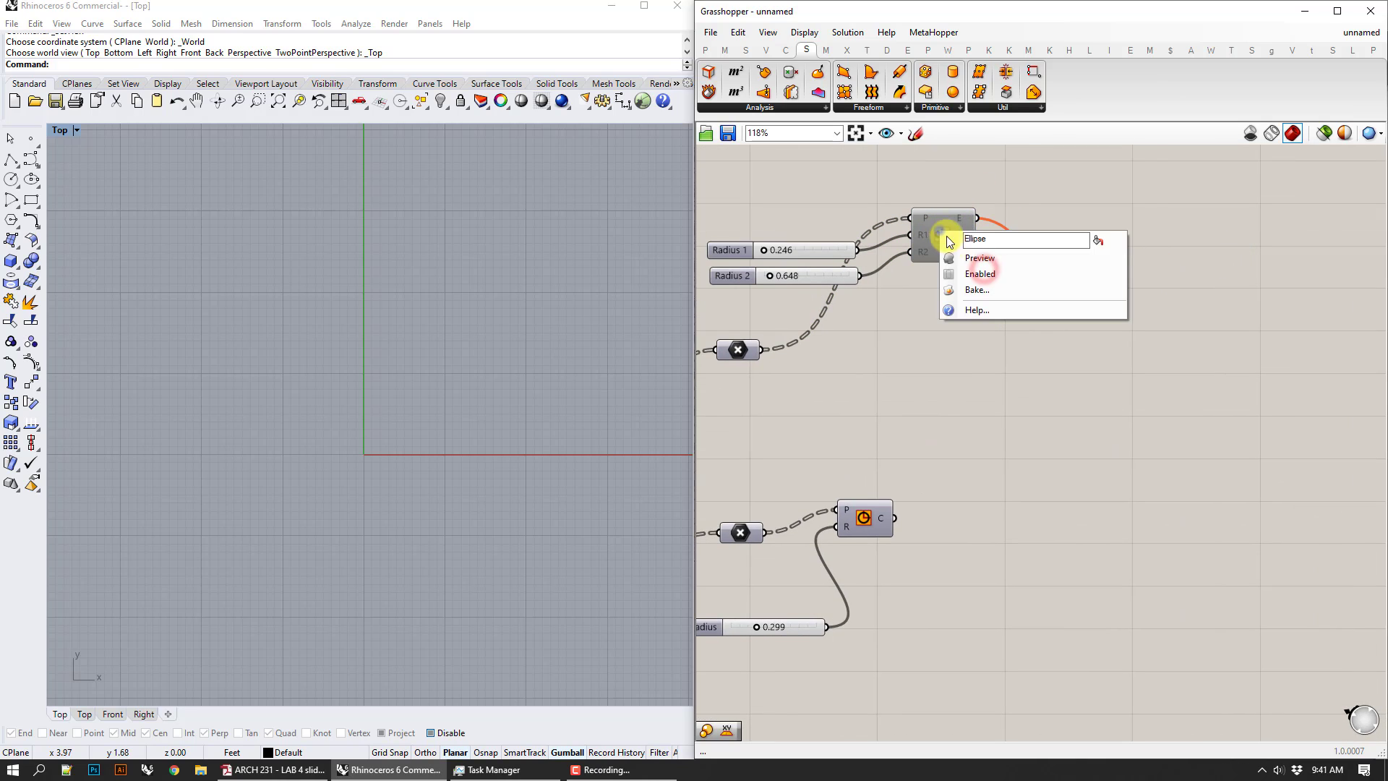
pyautogui.click(980, 273)
# - Add an Area component below the square grid's Ellipse and feed the ellipses into its geometry input
pyautogui.doubleClick(978, 354)
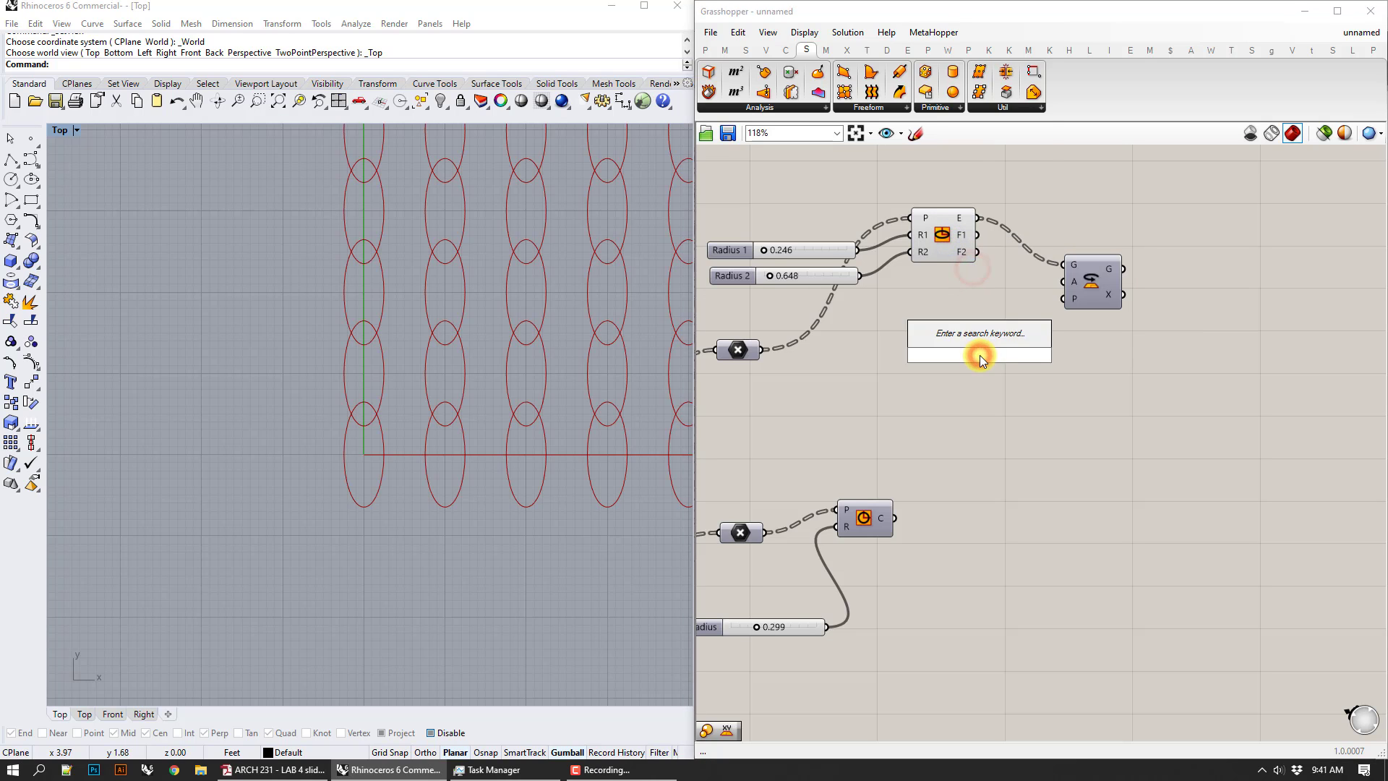
pyautogui.write('area')
pyautogui.click(982, 337)
pyautogui.moveTo(977, 219); pyautogui.dragTo(950, 355)
pyautogui.moveTo(625, 318); pyautogui.dragTo(506, 442, button='right')
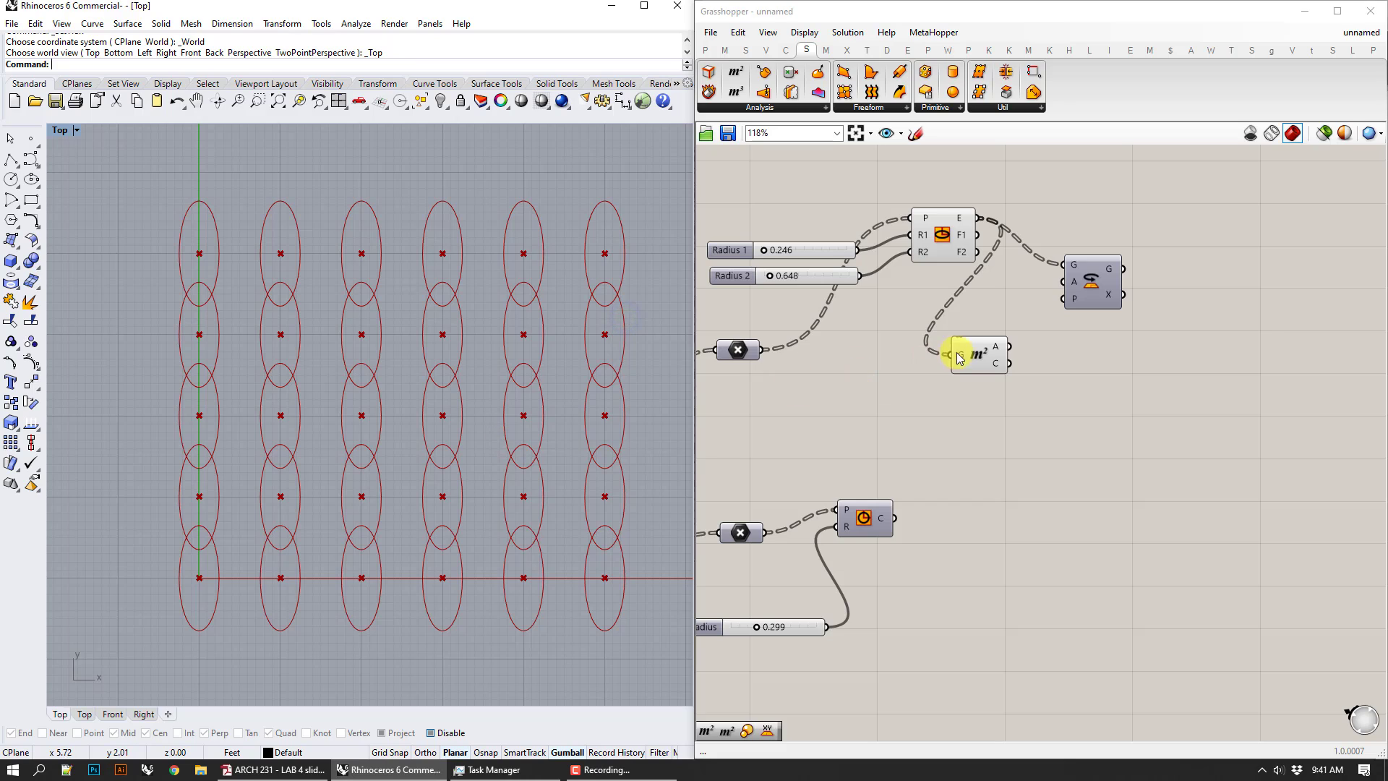
# - Feed the Area centroids into the square grid Rotate component's plane input and turn on the Rotate preview
pyautogui.moveTo(976, 350); pyautogui.dragTo(1064, 299)
pyautogui.moveTo(1094, 294); pyautogui.dragTo(1179, 289)
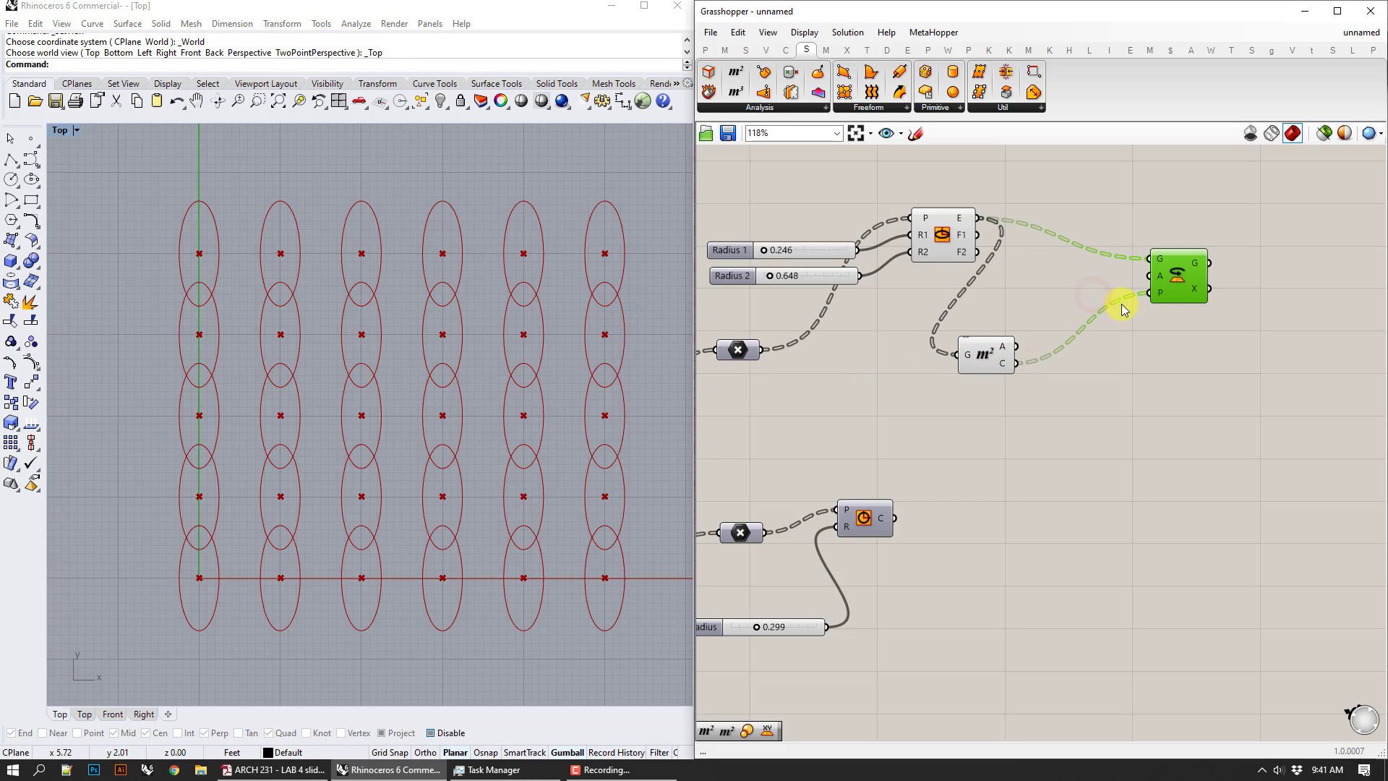
pyautogui.rightClick(1178, 273)
pyautogui.click(1211, 301)
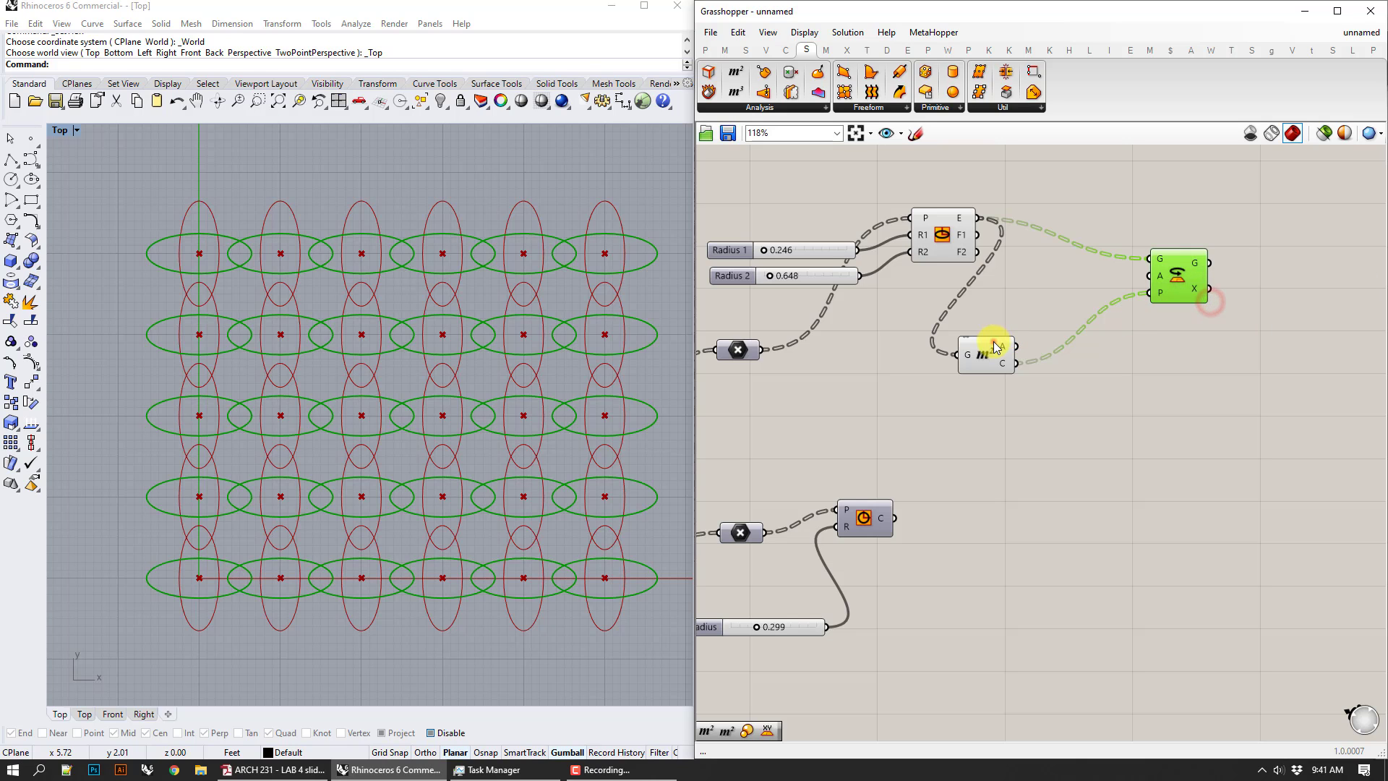
# - Temporarily disable the square grid's Area component to compare the ellipses without their rotated copies
pyautogui.click(985, 353)
pyautogui.rightClick(990, 359)
pyautogui.click(1013, 401)
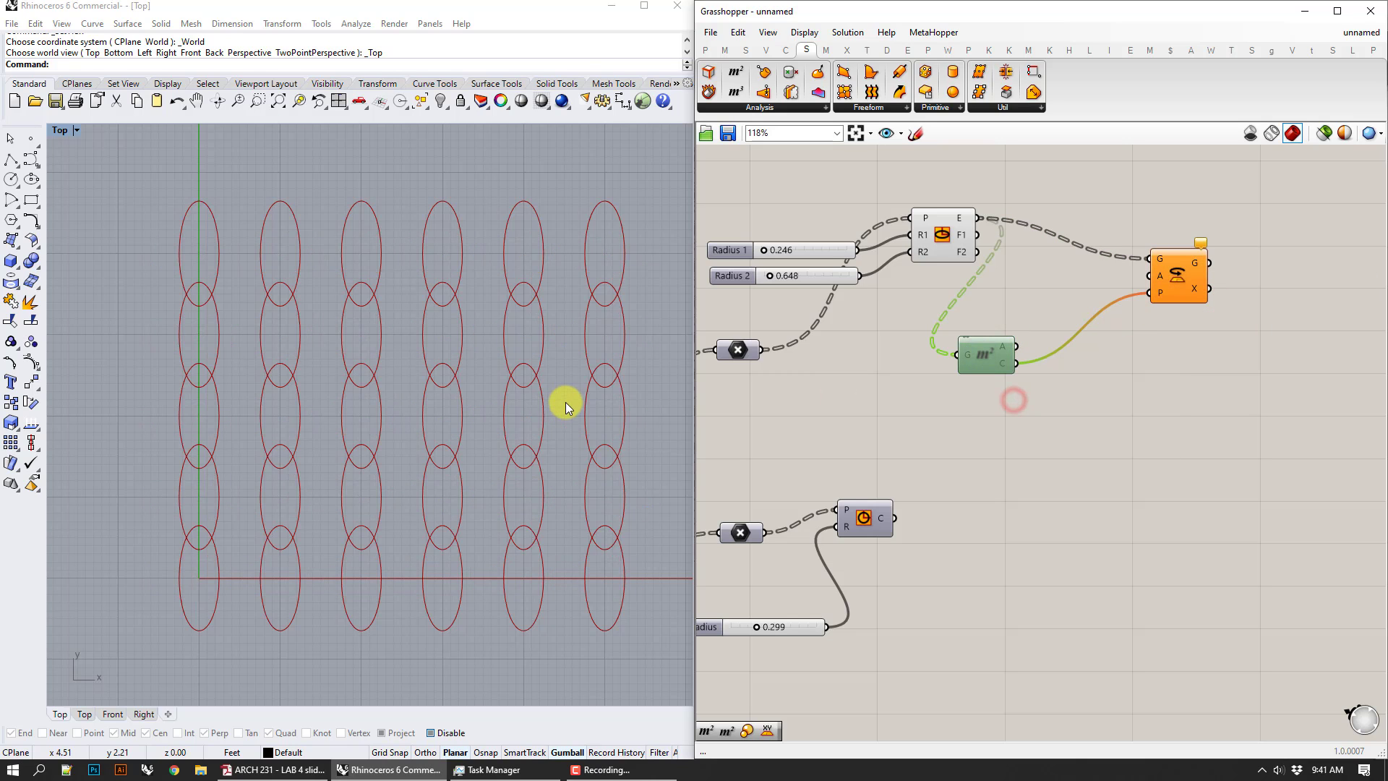
pyautogui.scroll(-4, 566, 401)
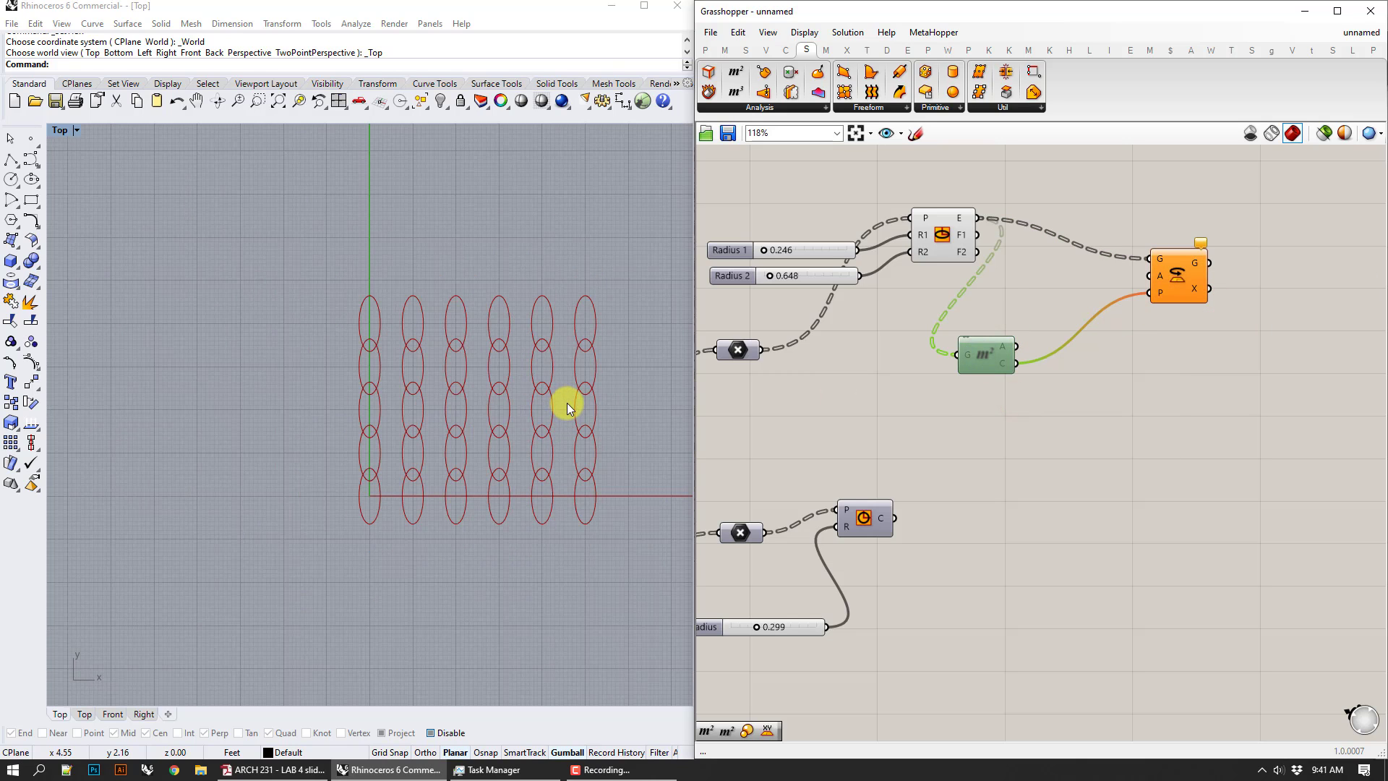
# - Disconnect the Area centroid wire from the square grid Rotate component's plane input
pyautogui.moveTo(1148, 307); pyautogui.dragTo(1151, 295)
pyautogui.rightClick(1152, 293)
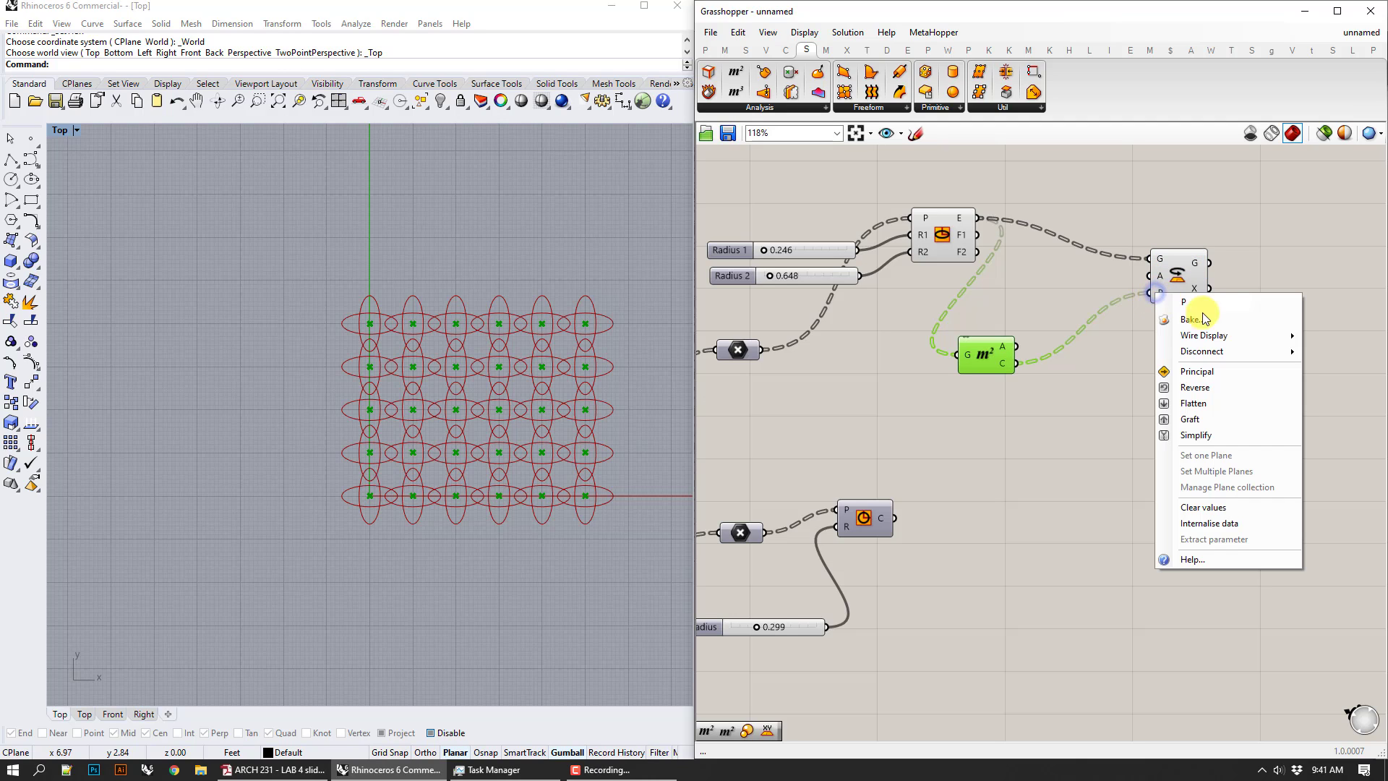
pyautogui.moveTo(1220, 358)
pyautogui.click(1129, 360)
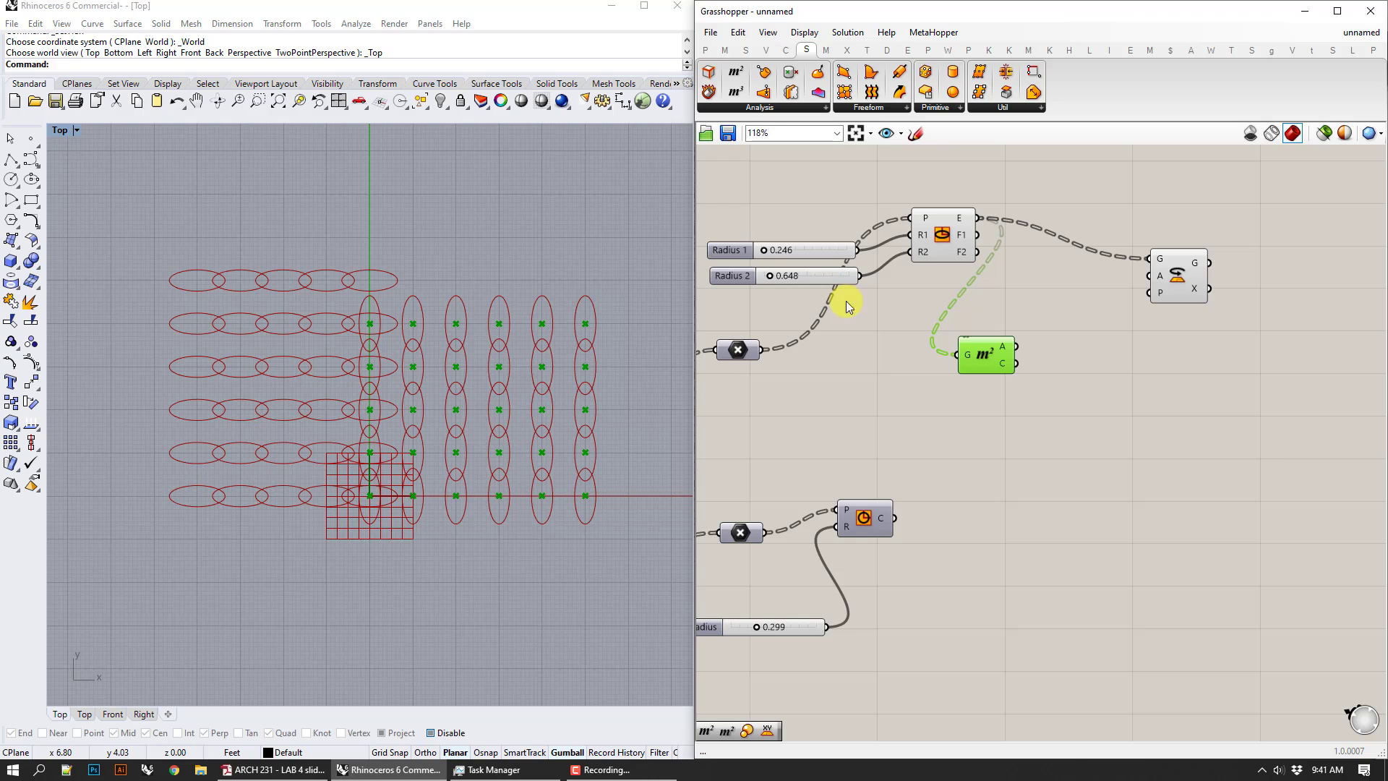
# - Add a Radians component between the square grid's Area and Rotate components
pyautogui.doubleClick(1086, 344)
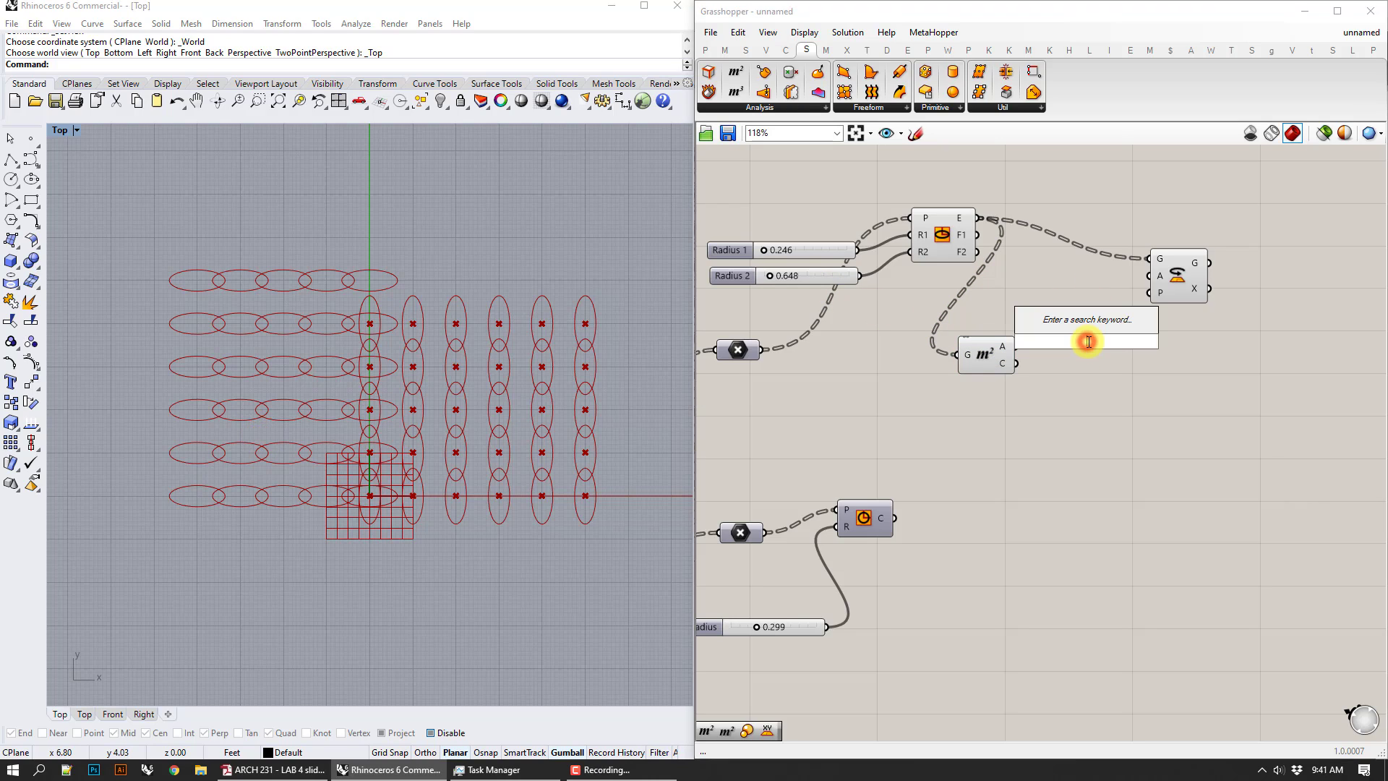
pyautogui.write('rad')
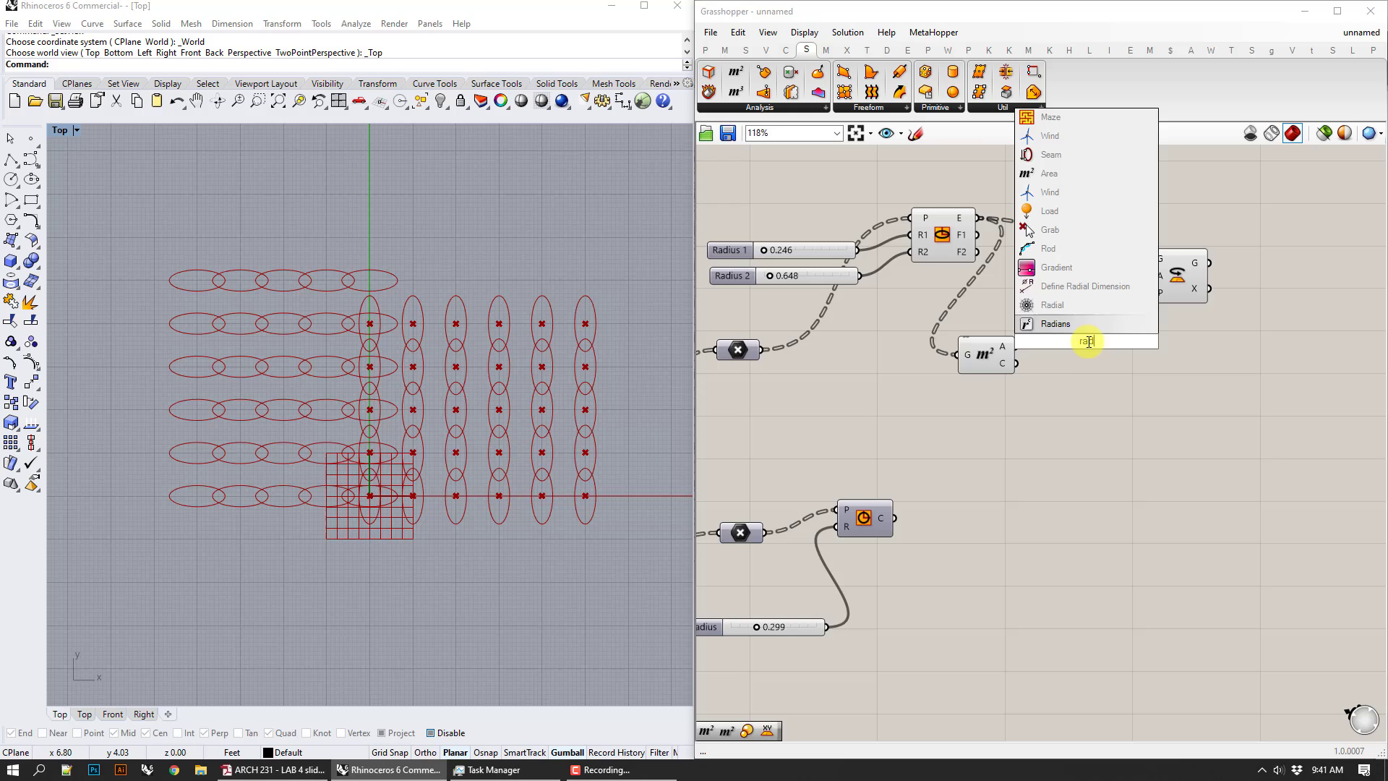
pyautogui.press('Return')
# - Duplicate the Domain end slider with its value of 180 and move the copy to just below the square grid's Area component
pyautogui.moveTo(1059, 536)
pyautogui.mouseDown(button='right')
pyautogui.moveTo(1137, 508)
pyautogui.moveTo(1276, 417)
pyautogui.mouseUp(button='right')
pyautogui.moveTo(790, 511); pyautogui.dragTo(1180, 471, button='right')
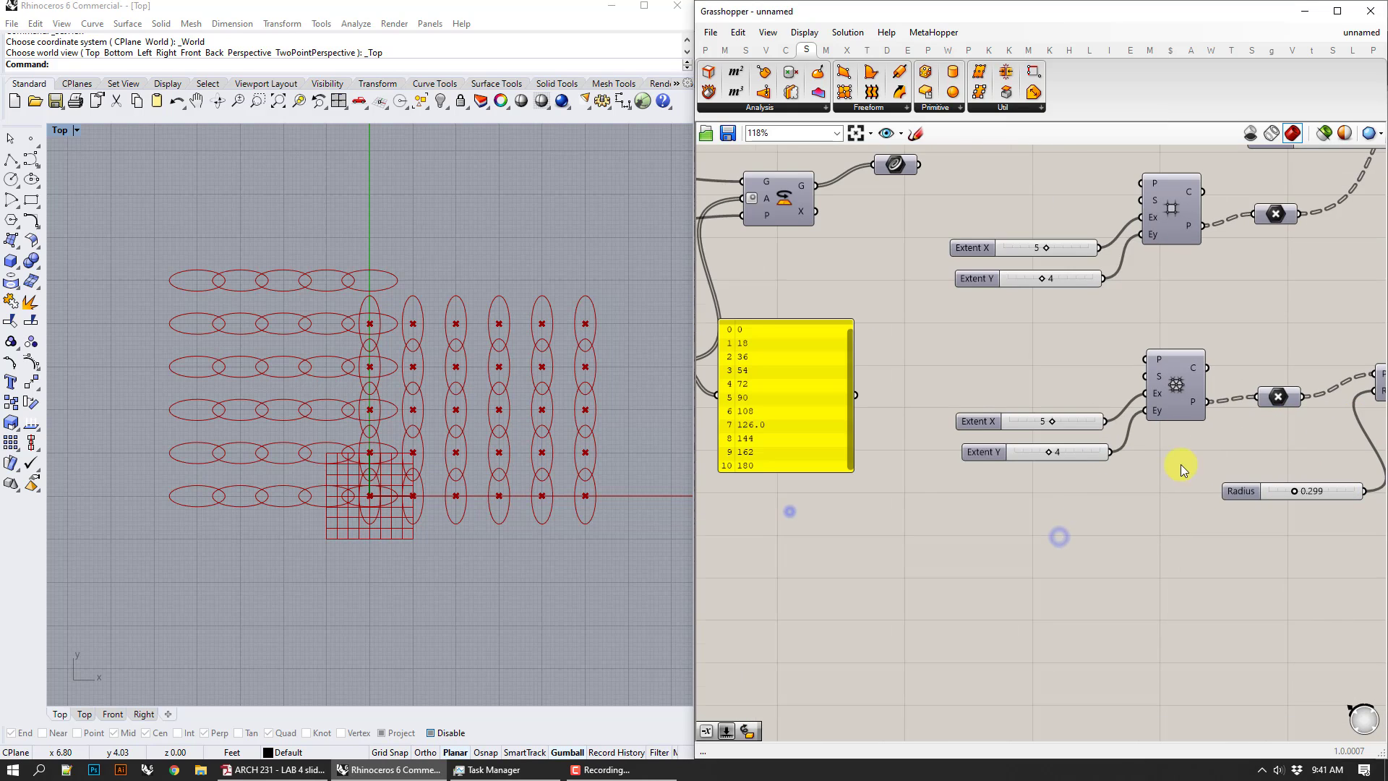
pyautogui.moveTo(896, 387)
pyautogui.mouseDown(button='right')
pyautogui.moveTo(1105, 393)
pyautogui.moveTo(996, 390)
pyautogui.mouseUp(button='right')
pyautogui.scroll(-2, 1105, 392)
pyautogui.click(834, 379)
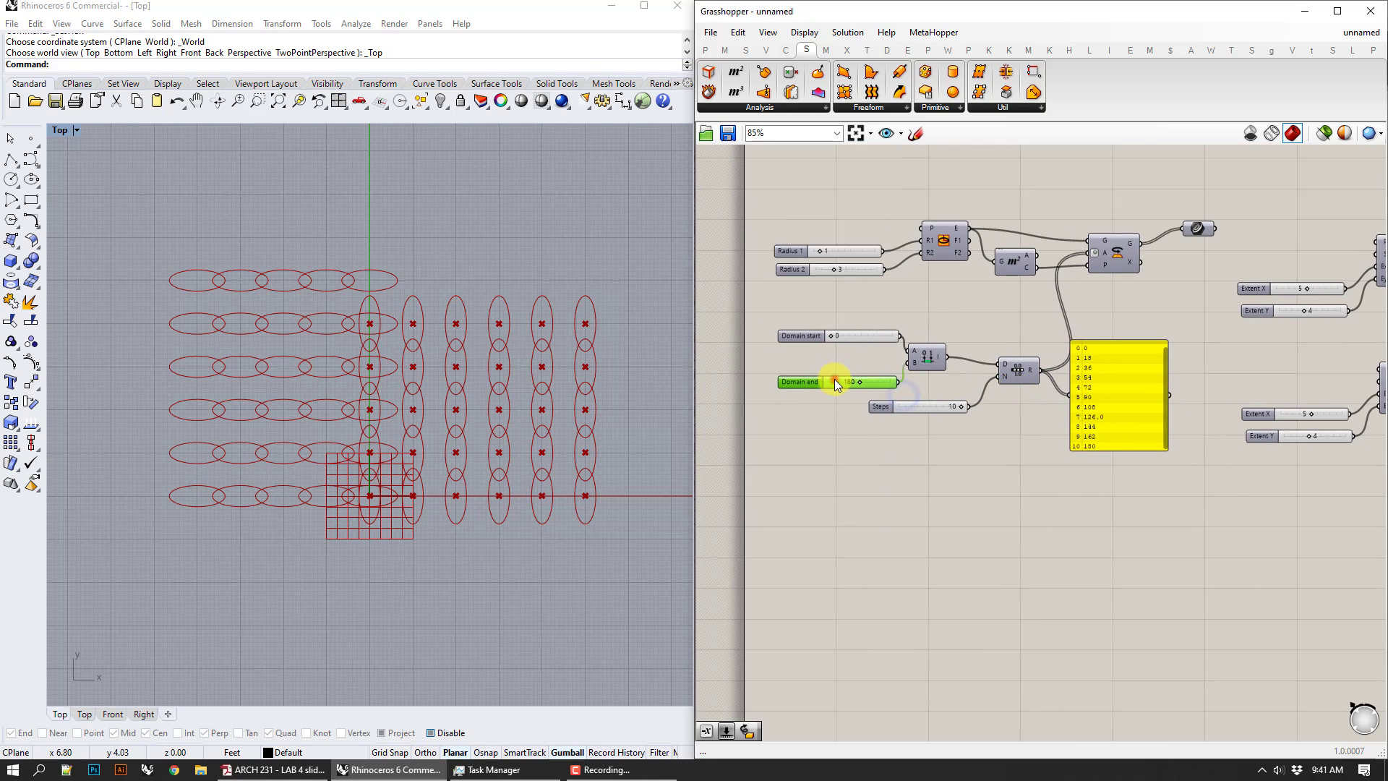
pyautogui.hotkey('ctrl', 'c')
pyautogui.hotkey('ctrl', 'v')
pyautogui.moveTo(841, 388); pyautogui.dragTo(1176, 458)
pyautogui.moveTo(1205, 498); pyautogui.dragTo(822, 579, button='right')
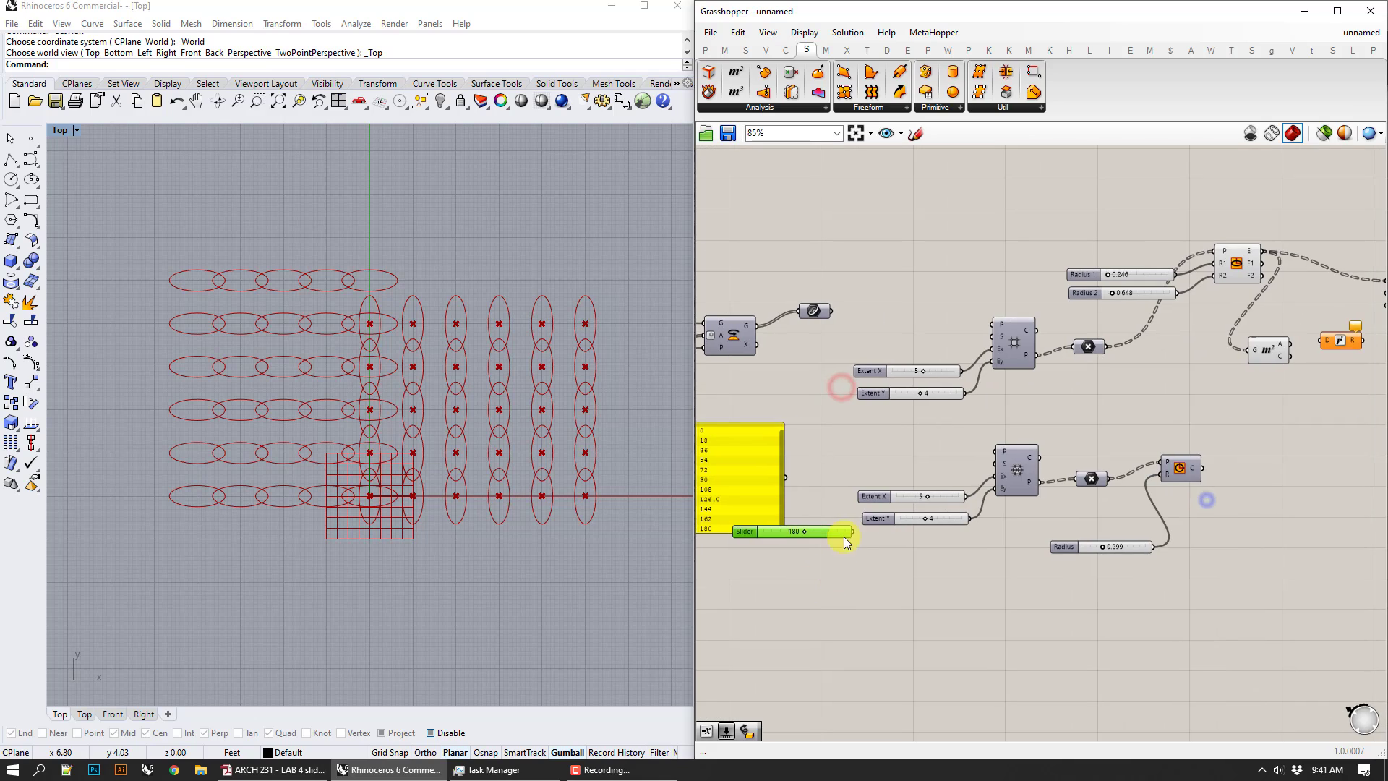
pyautogui.moveTo(839, 532); pyautogui.dragTo(1208, 405)
pyautogui.moveTo(1288, 396); pyautogui.dragTo(982, 510, button='right')
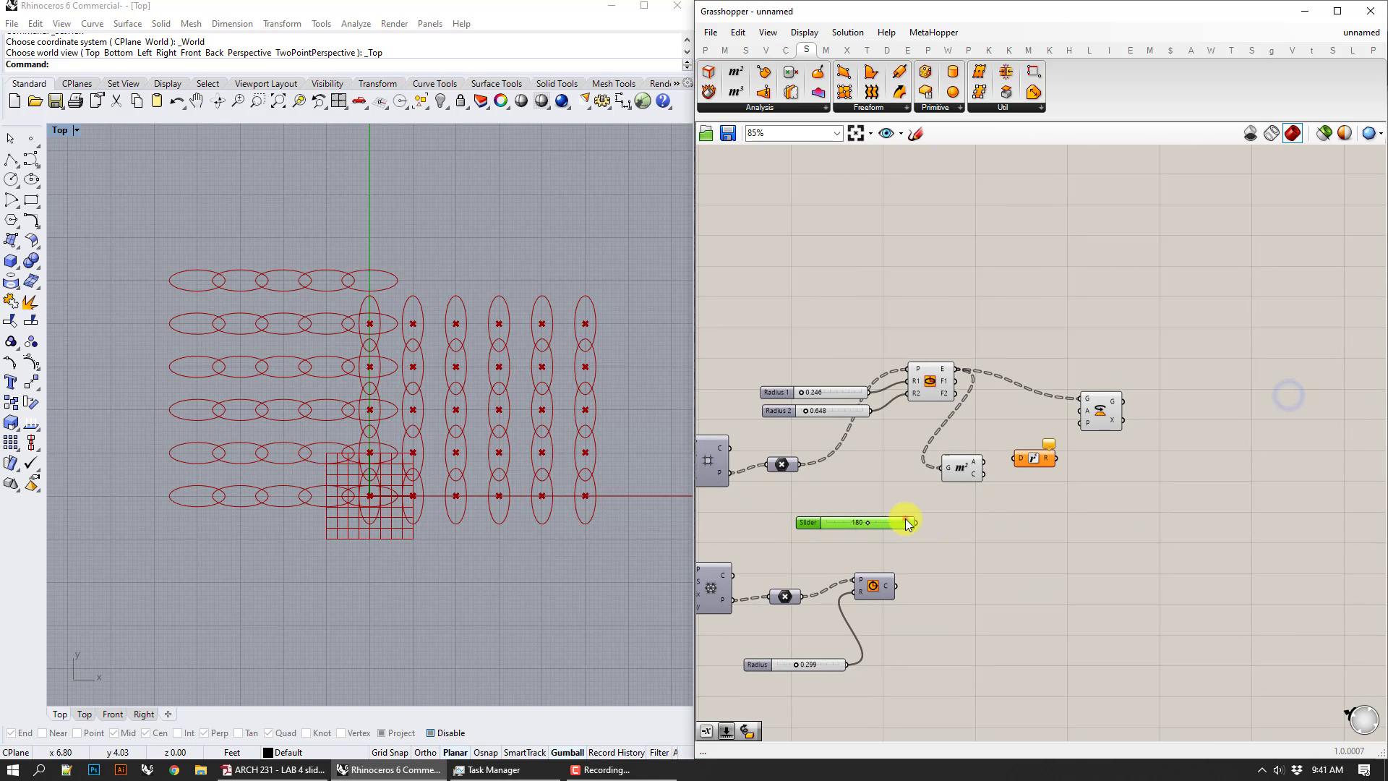
# - Wire the copied slider through the Radians component into the square grid Rotate component's angle input and set it to 222
pyautogui.moveTo(905, 519); pyautogui.dragTo(1082, 411)
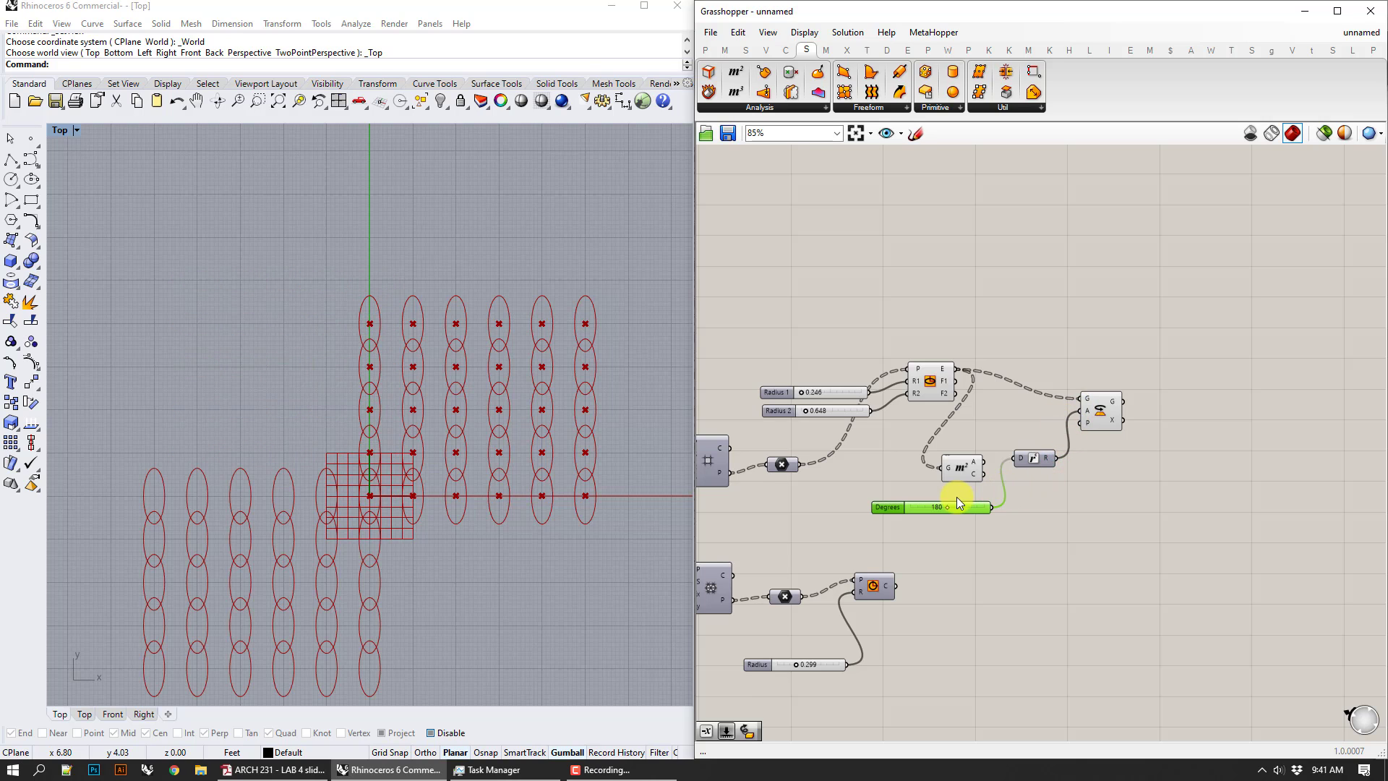
pyautogui.moveTo(944, 506); pyautogui.dragTo(963, 471)
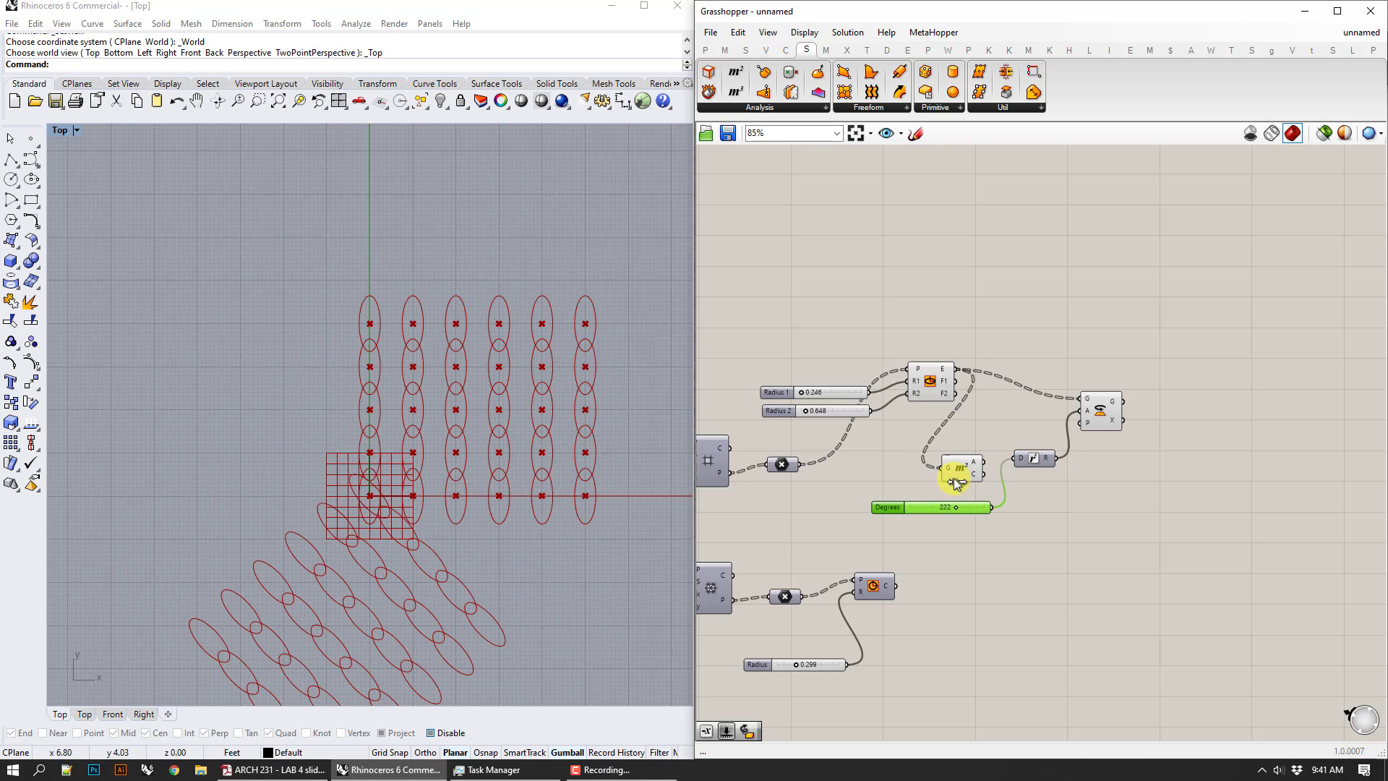
pyautogui.moveTo(1049, 456)
pyautogui.moveTo(1085, 408)
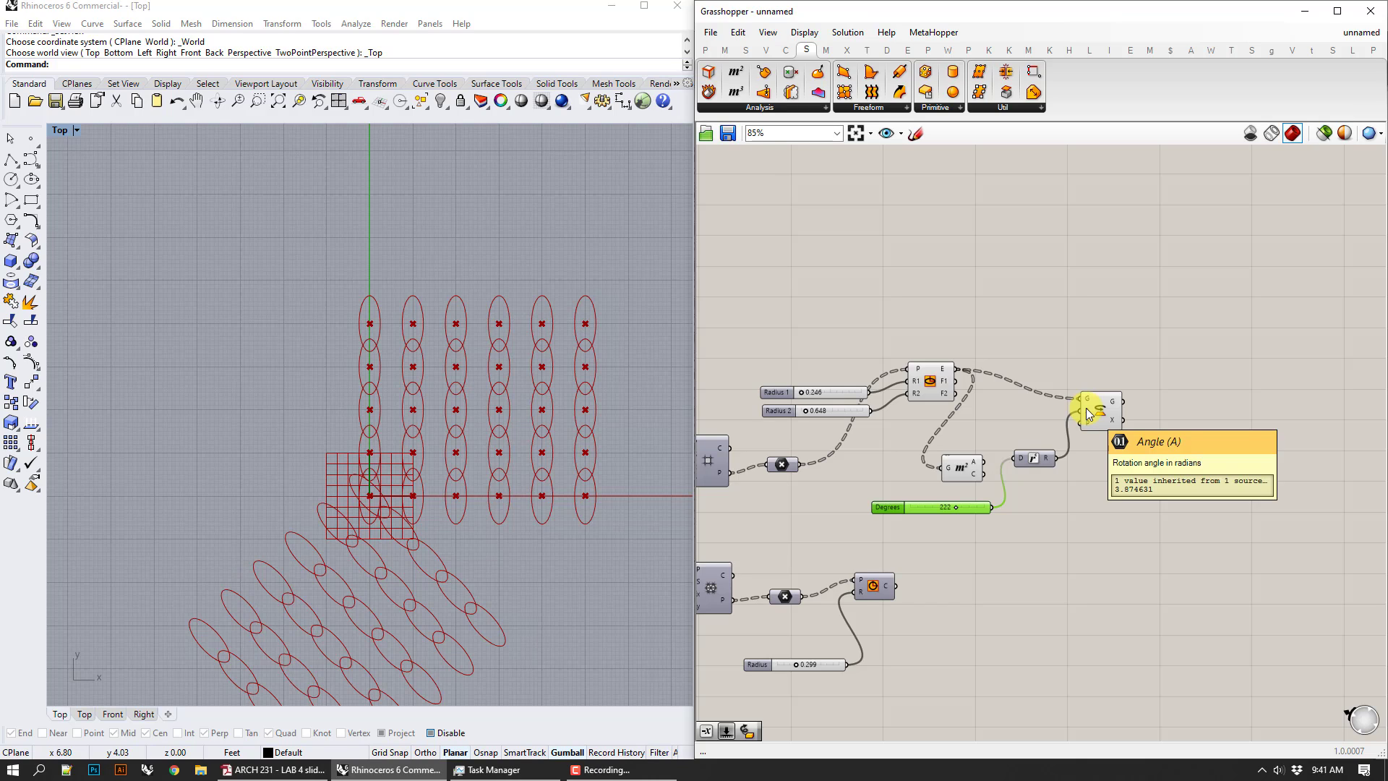
pyautogui.scroll(3, 1030, 435)
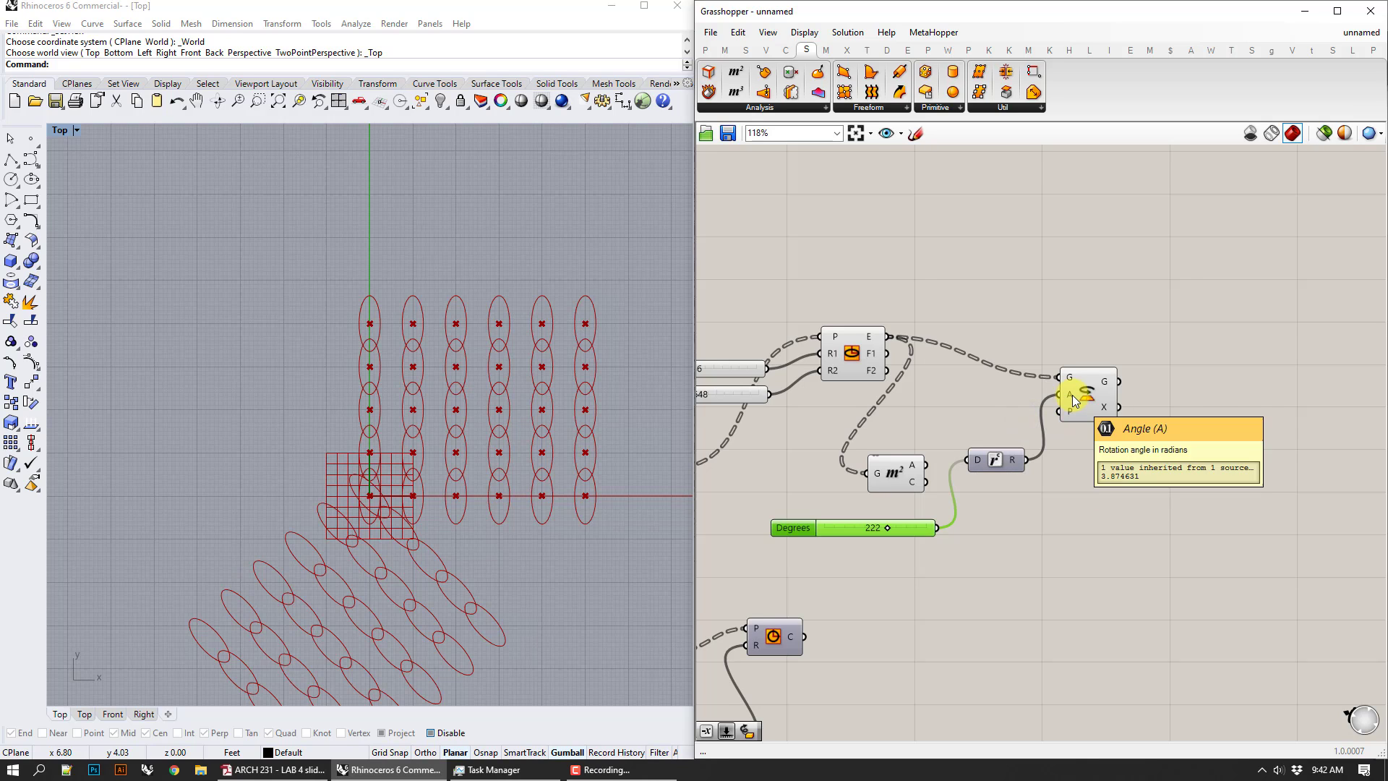
# - Rewire the Area centroid to the Rotate plane with the Ellipse and Area previews hidden, and set the Degrees slider to 224
pyautogui.moveTo(891, 531); pyautogui.dragTo(822, 274)
pyautogui.rightClick(822, 273)
pyautogui.click(868, 296)
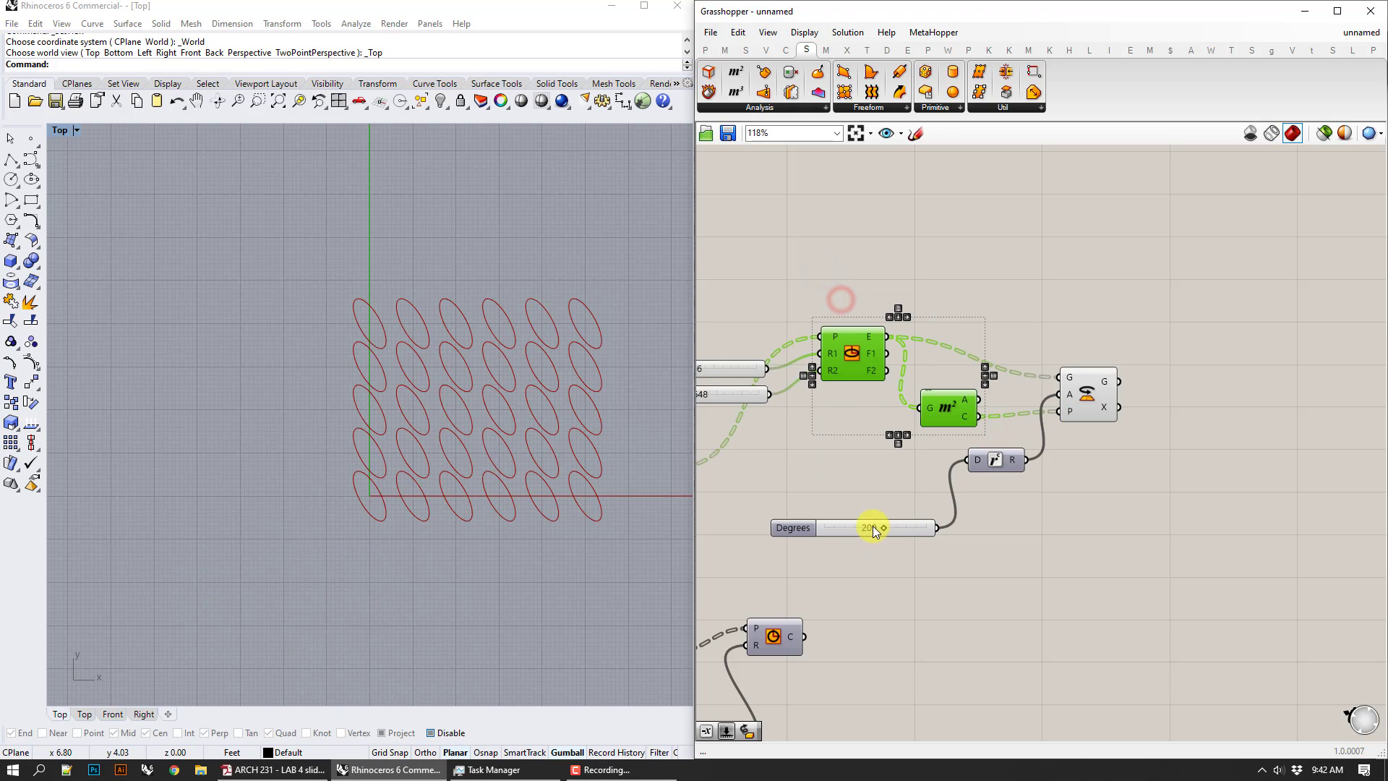
pyautogui.moveTo(884, 528)
pyautogui.mouseDown()
pyautogui.moveTo(928, 519)
pyautogui.moveTo(889, 528)
pyautogui.mouseUp()
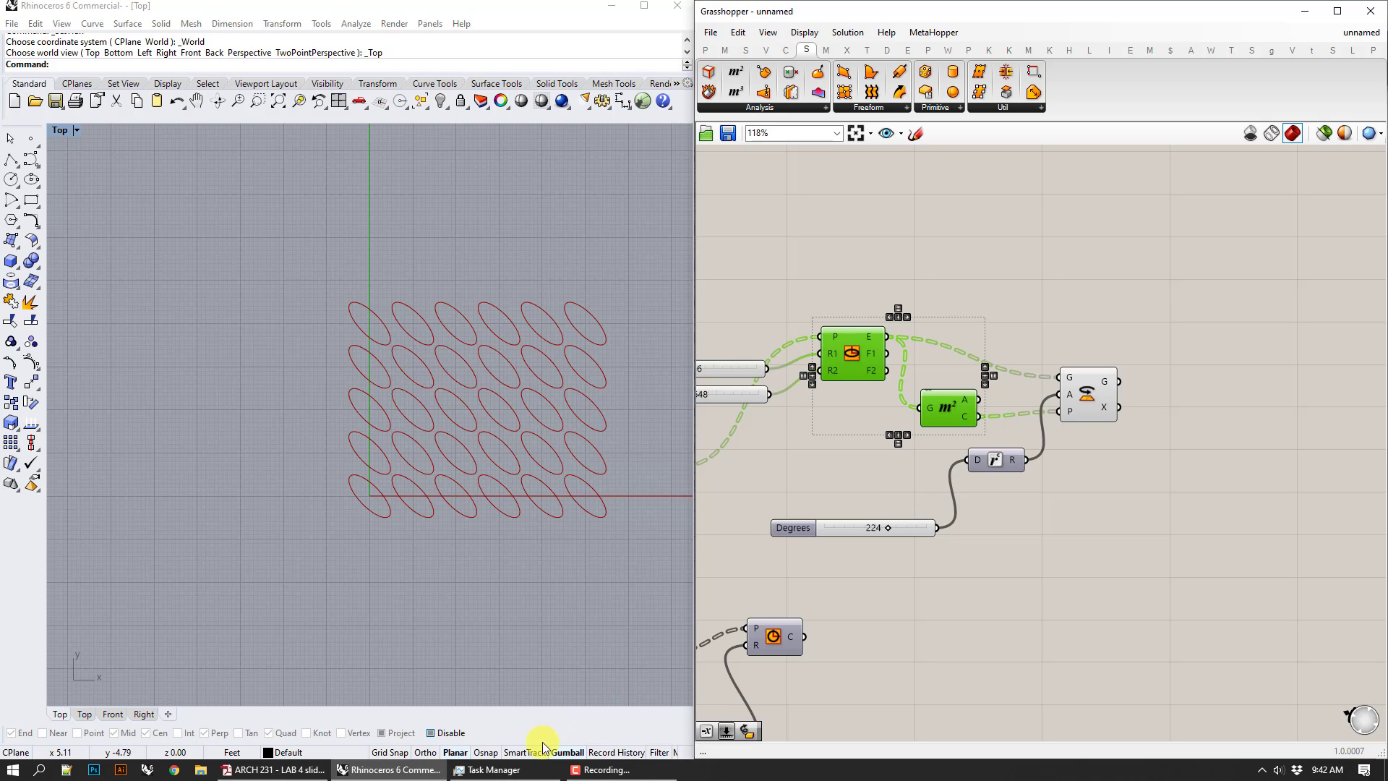
# - Switch to the ARCH 231 LAB 4 slides PDF in Adobe Acrobat, examine its pattern reference images, and return to Rhino
pyautogui.click(281, 770)
pyautogui.scroll(-2, 733, 433)
pyautogui.scroll(-4, 733, 432)
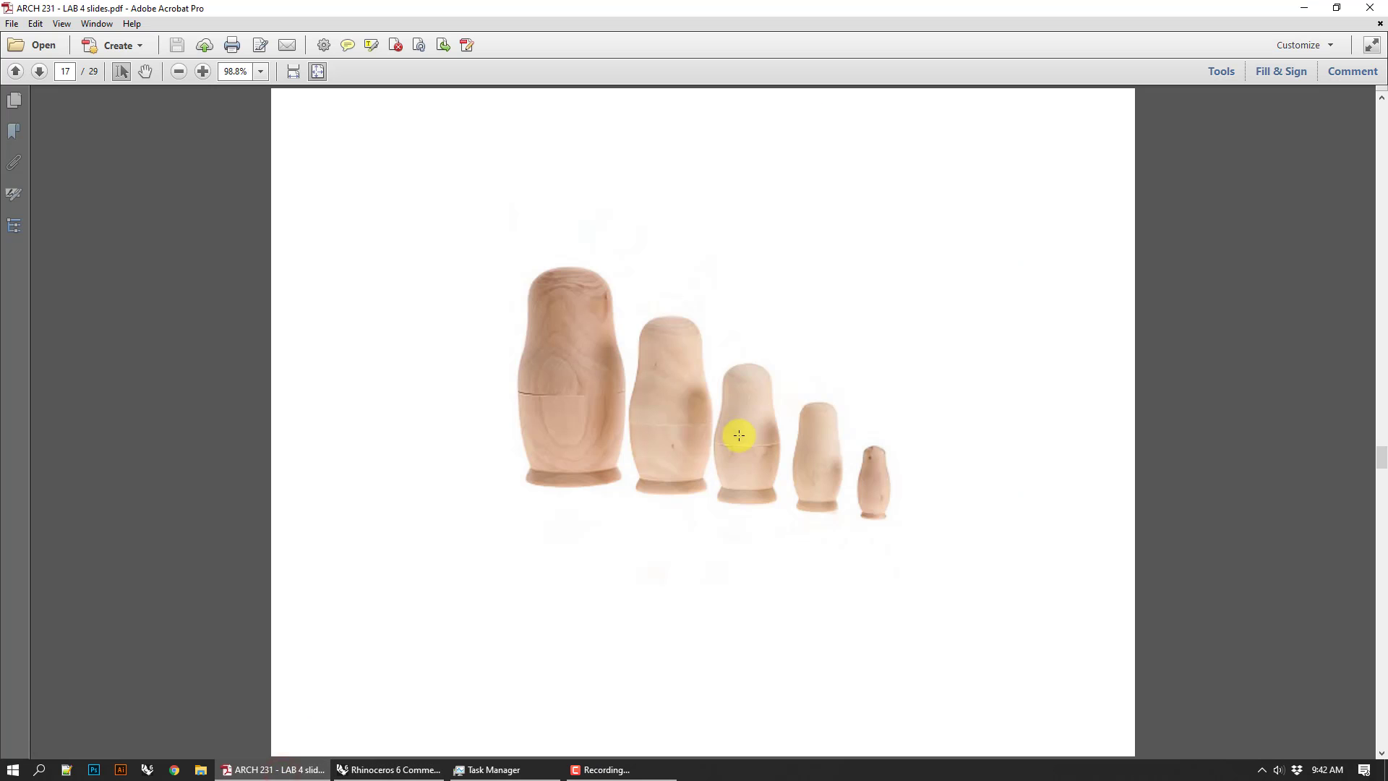
pyautogui.scroll(-4, 739, 432)
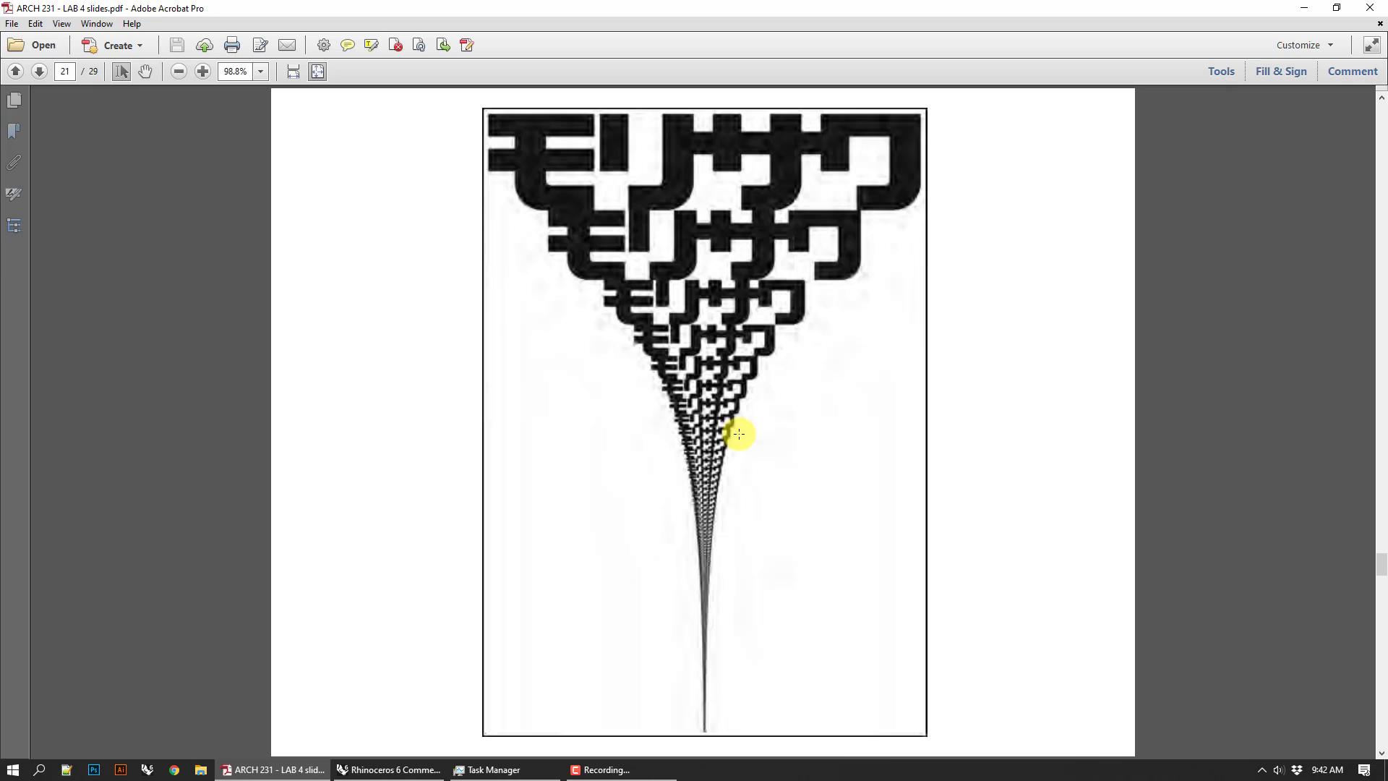
pyautogui.scroll(-1, 738, 432)
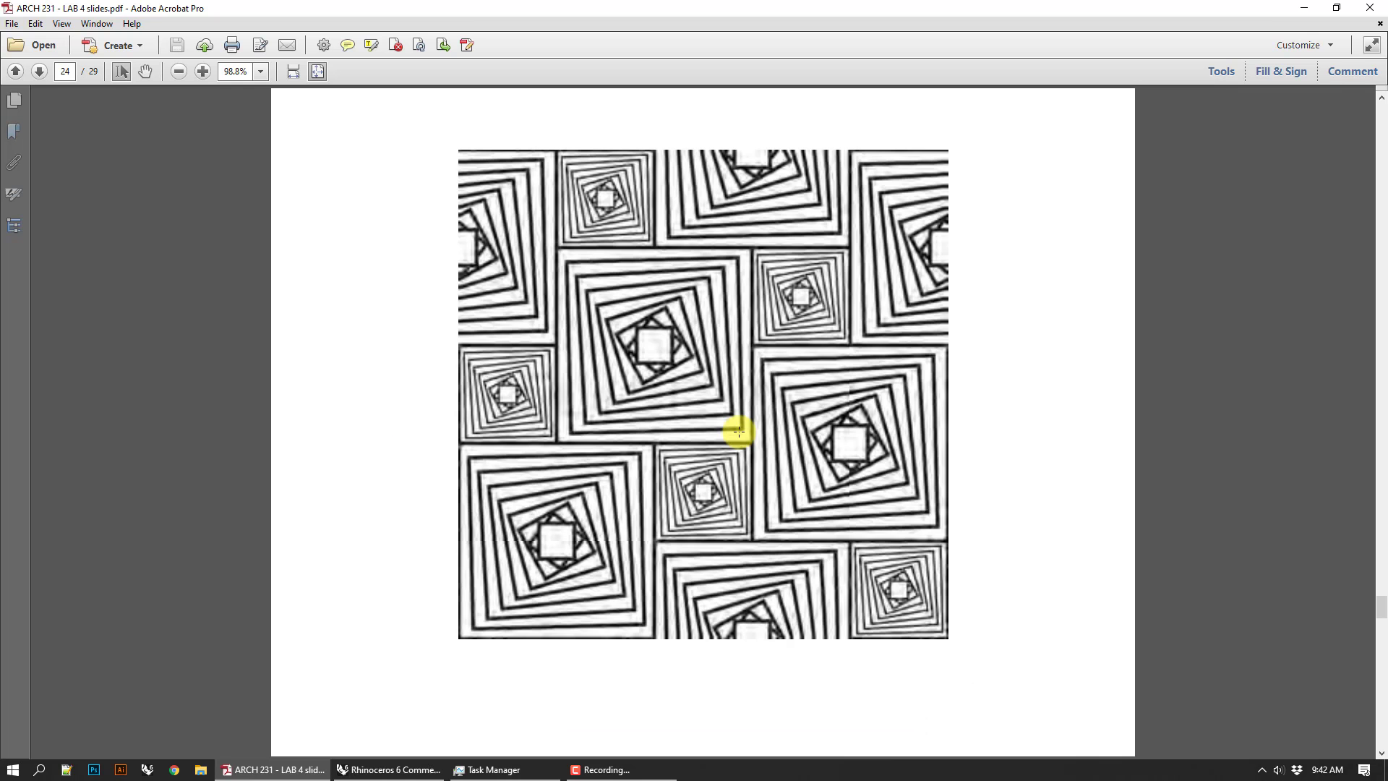
pyautogui.scroll(1, 738, 432)
pyautogui.scroll(-2, 739, 432)
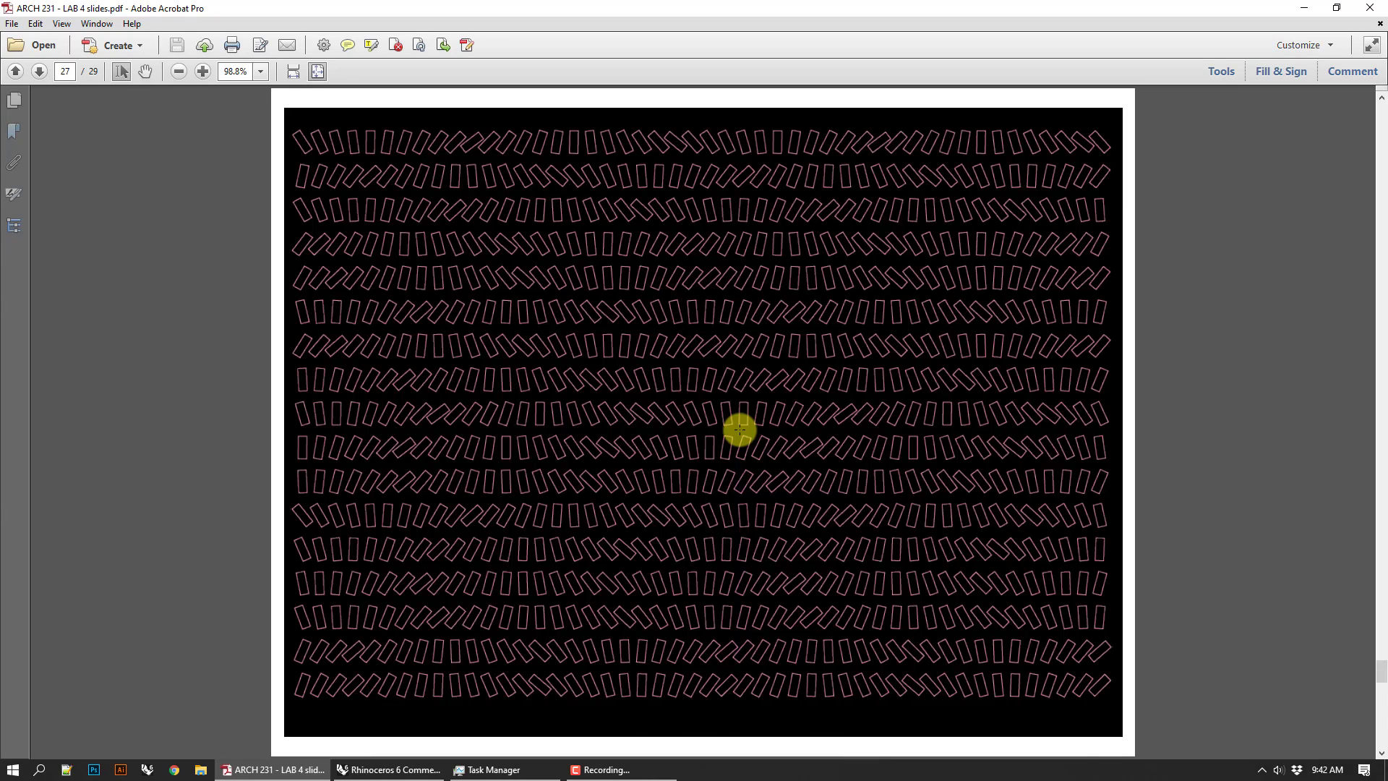
pyautogui.scroll(1, 741, 426)
pyautogui.scroll(-1, 743, 427)
pyautogui.click(391, 769)
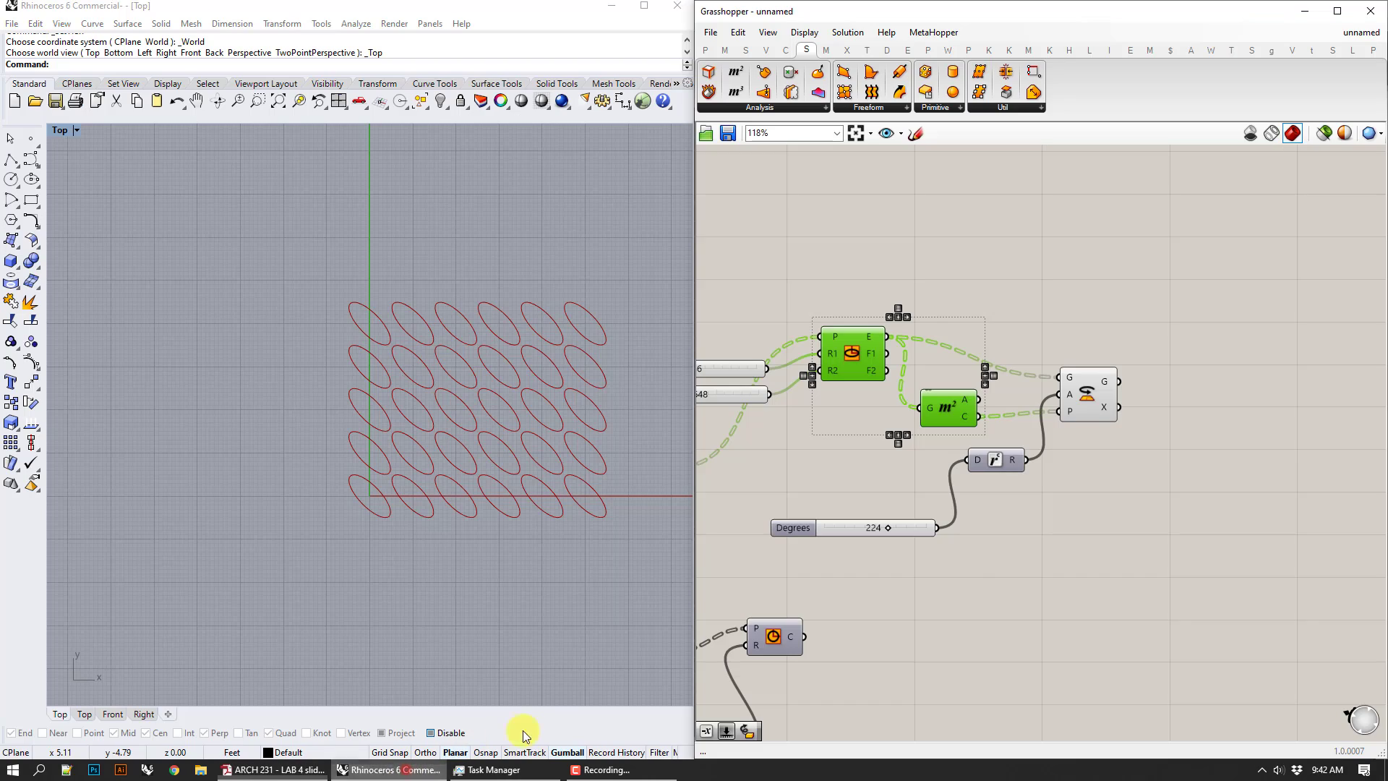
pyautogui.click(1003, 509)
pyautogui.doubleClick(1000, 509)
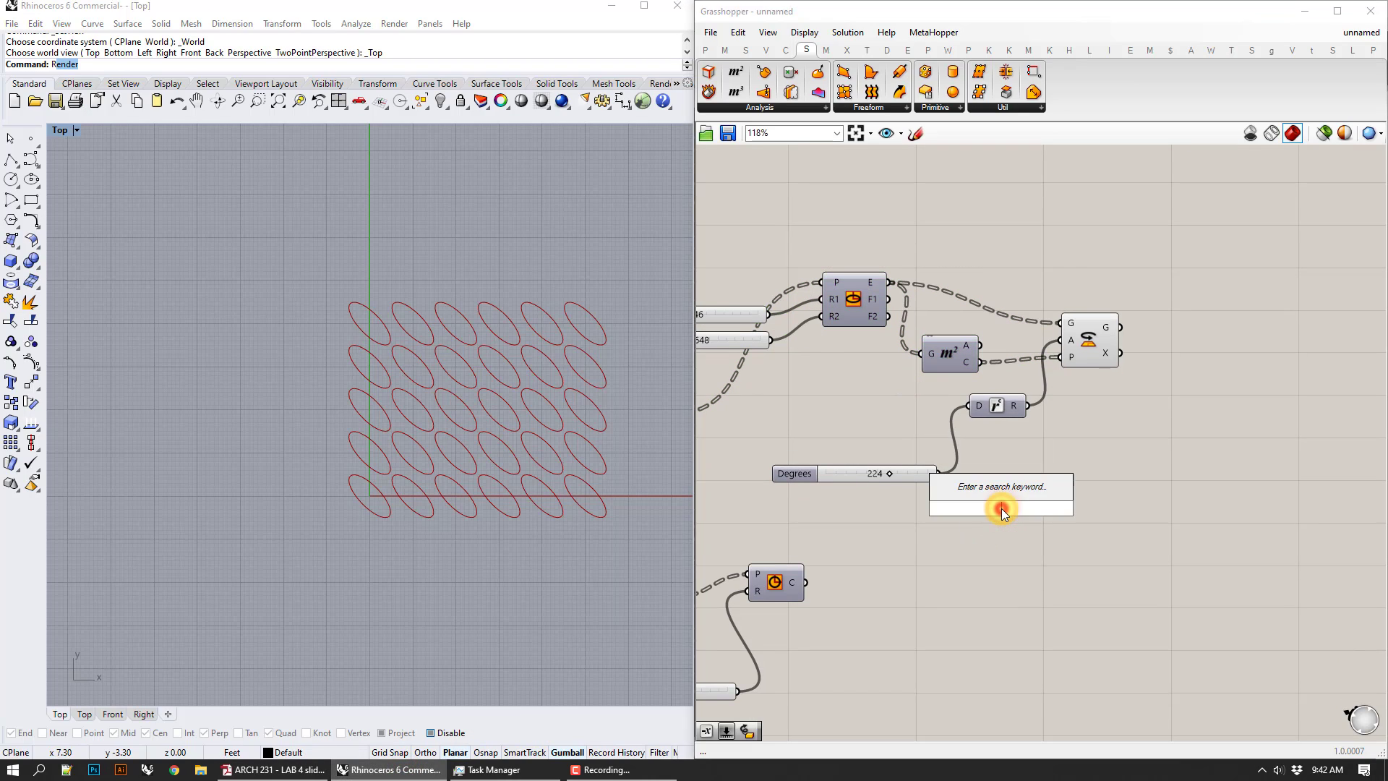
pyautogui.write('R')
pyautogui.click(1078, 520)
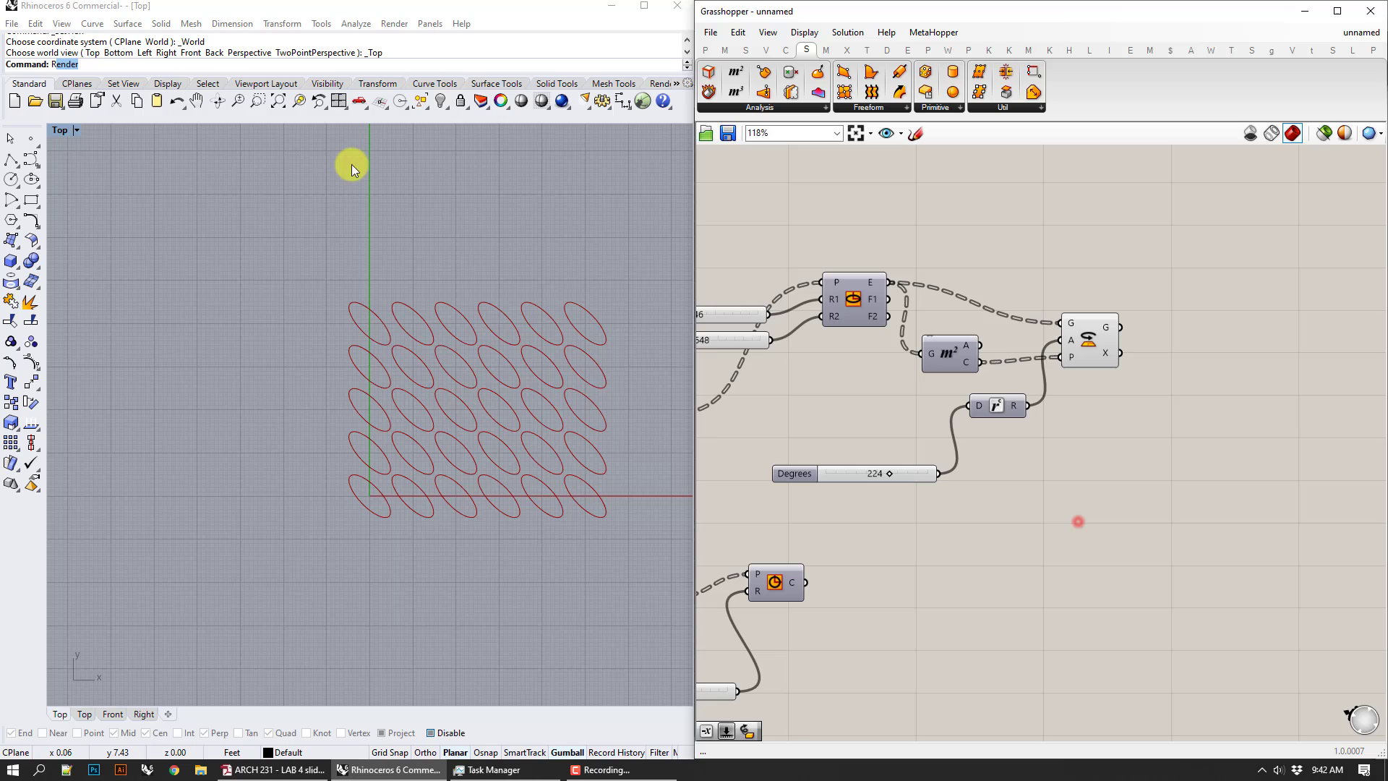
pyautogui.doubleClick(950, 579)
pyautogui.write('rang')
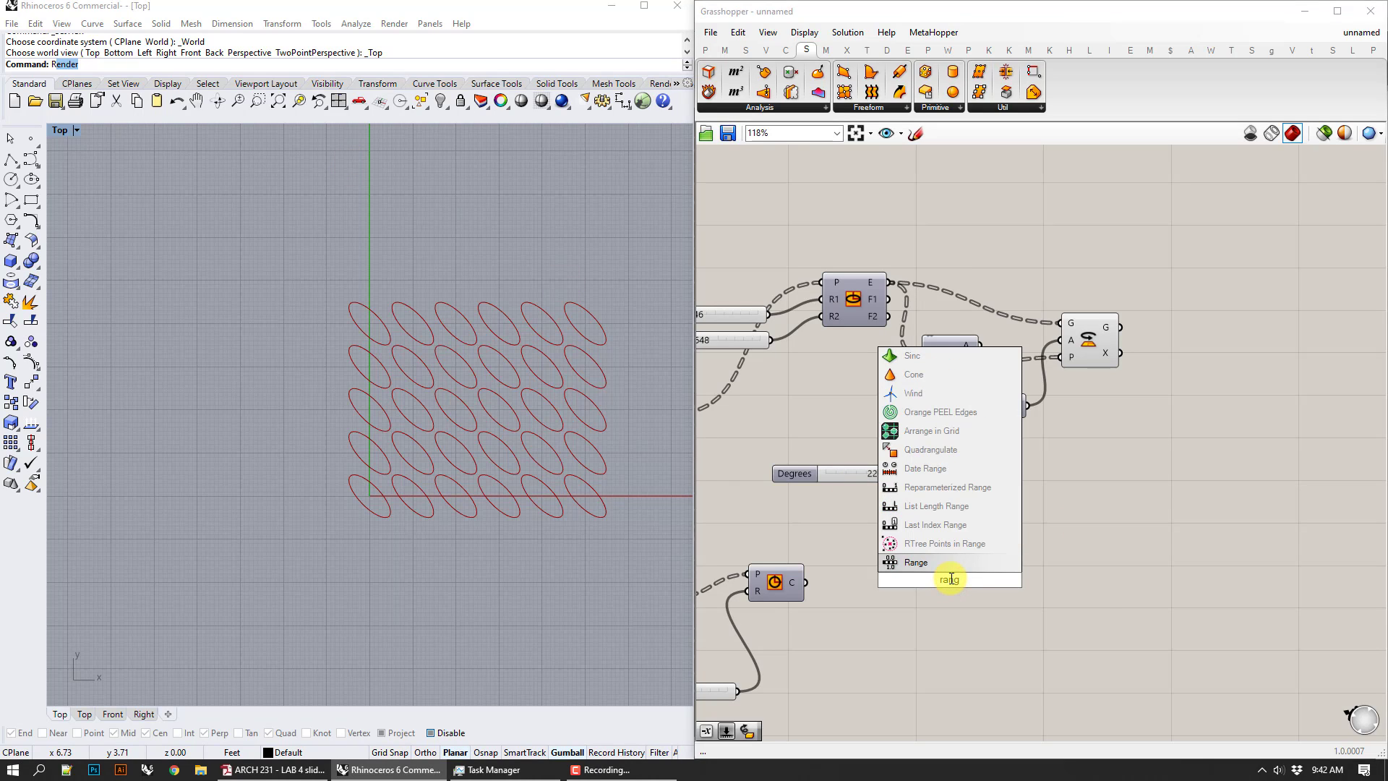
pyautogui.press('Return')
pyautogui.moveTo(964, 569); pyautogui.dragTo(1014, 530)
# - Duplicate the domain and Range components with their Domain start, Domain end and Steps sliders, and place the copy below the square grid's Rotate setup
pyautogui.moveTo(1016, 561); pyautogui.dragTo(1230, 523, button='right')
pyautogui.scroll(-1, 1234, 519)
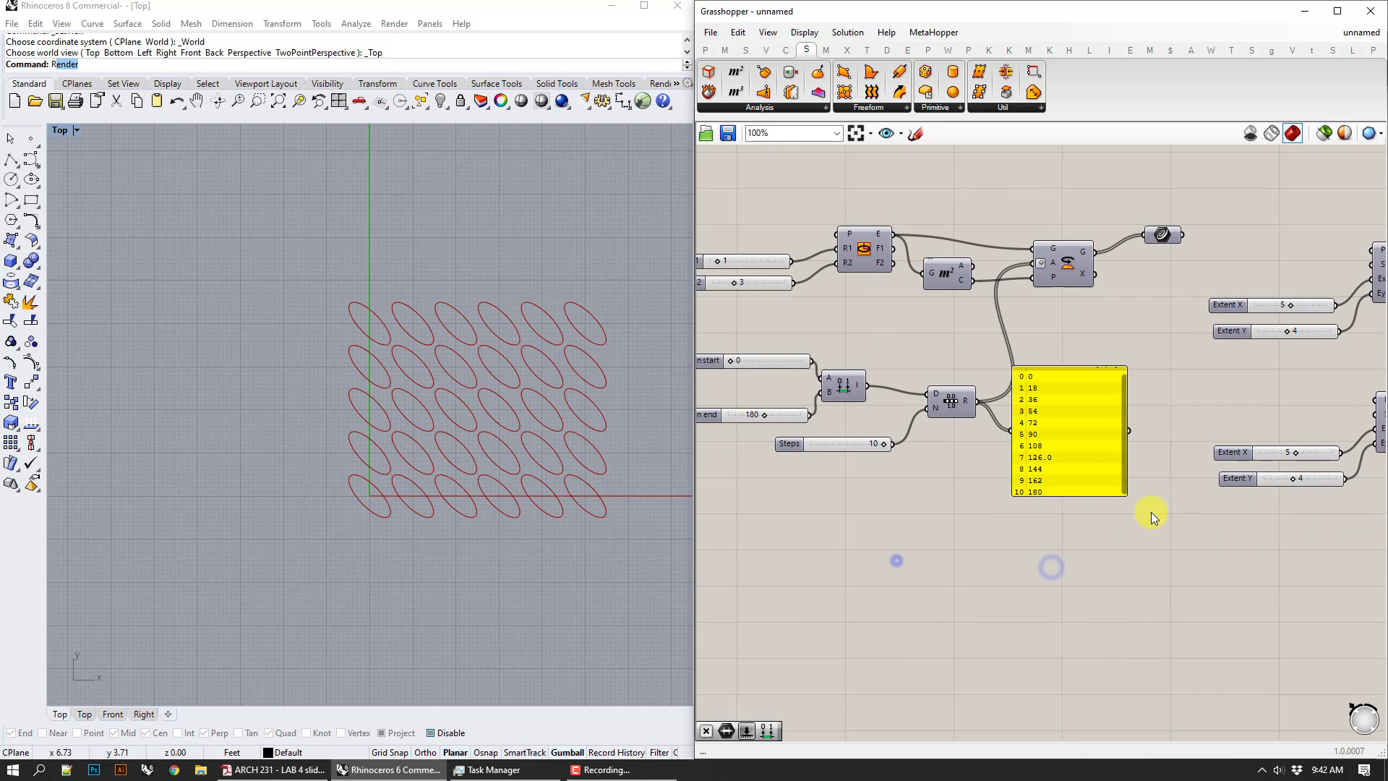
pyautogui.moveTo(908, 508); pyautogui.dragTo(999, 546, button='right')
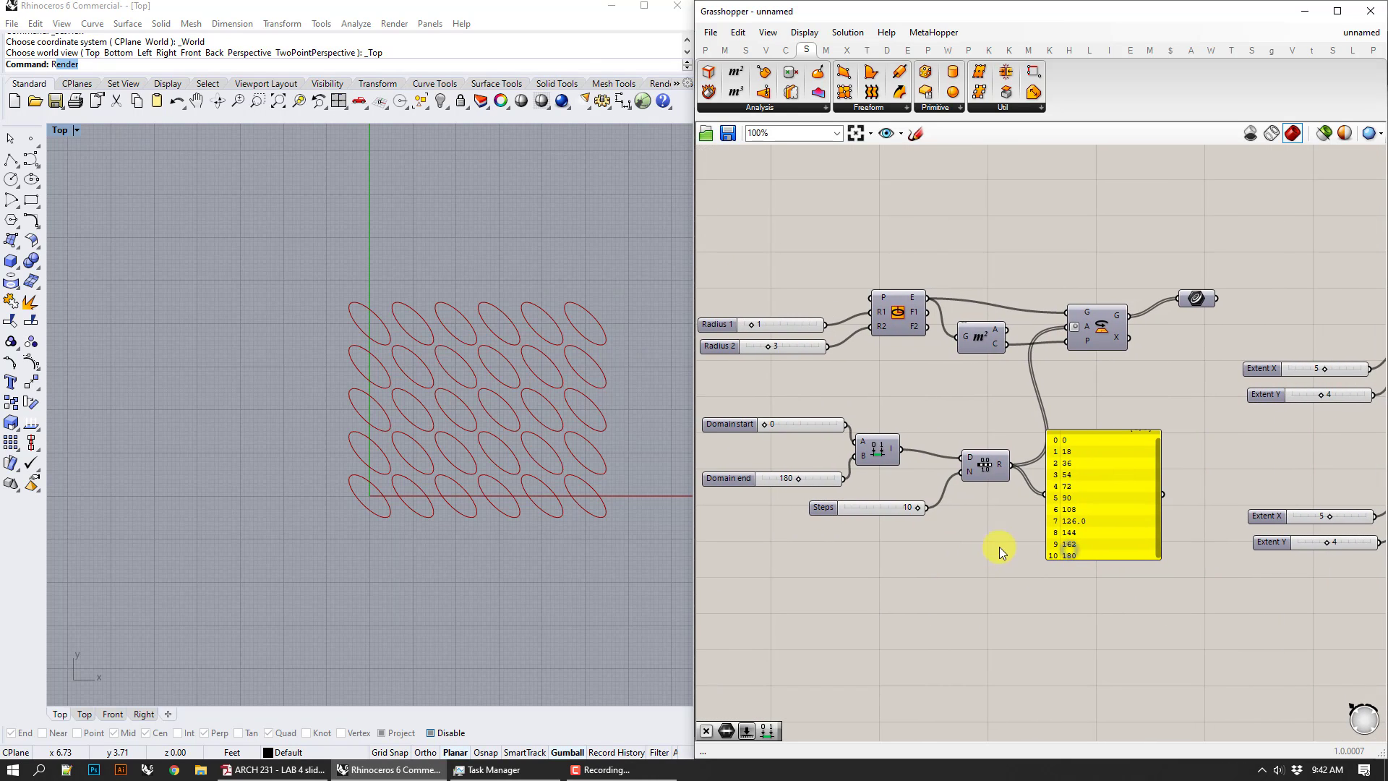
pyautogui.moveTo(999, 546); pyautogui.dragTo(788, 415)
pyautogui.moveTo(934, 575); pyautogui.dragTo(860, 546, button='right')
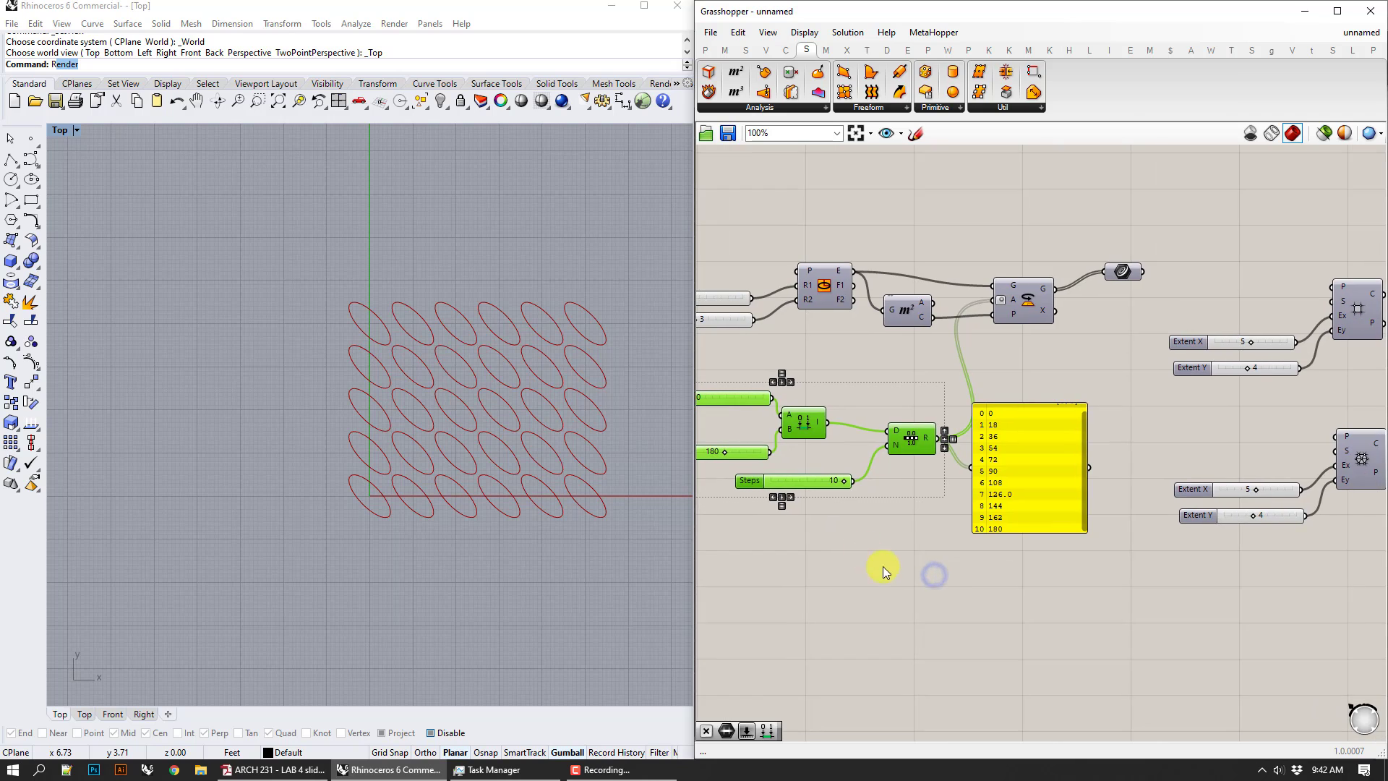
pyautogui.scroll(-2, 933, 576)
pyautogui.keyDown('alt'); pyautogui.moveTo(922, 486); pyautogui.dragTo(1171, 630); pyautogui.keyUp('alt')
pyautogui.moveTo(1177, 620); pyautogui.dragTo(873, 570, button='right')
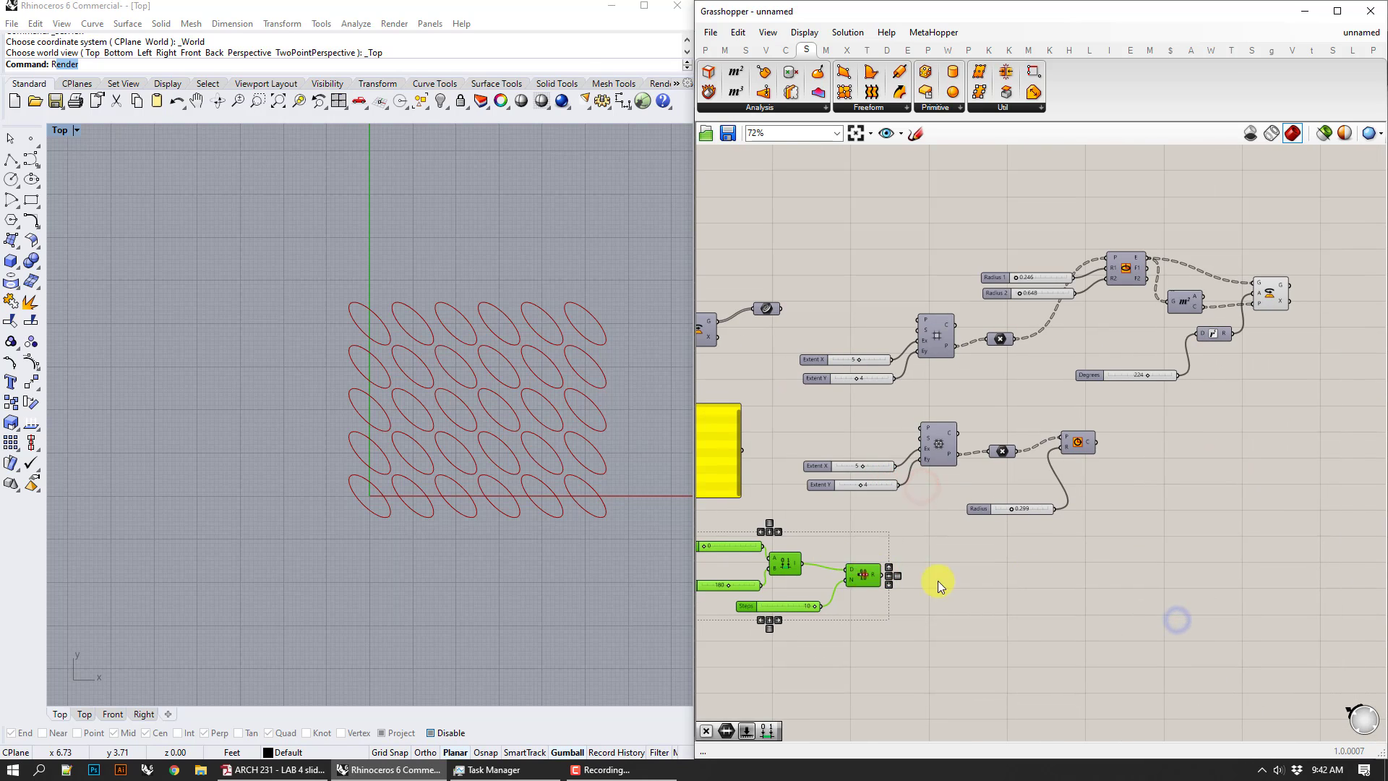
pyautogui.moveTo(868, 574); pyautogui.dragTo(1327, 515)
pyautogui.moveTo(1327, 516); pyautogui.dragTo(1061, 523, button='right')
pyautogui.moveTo(1061, 523); pyautogui.dragTo(1182, 479)
pyautogui.click(1169, 344)
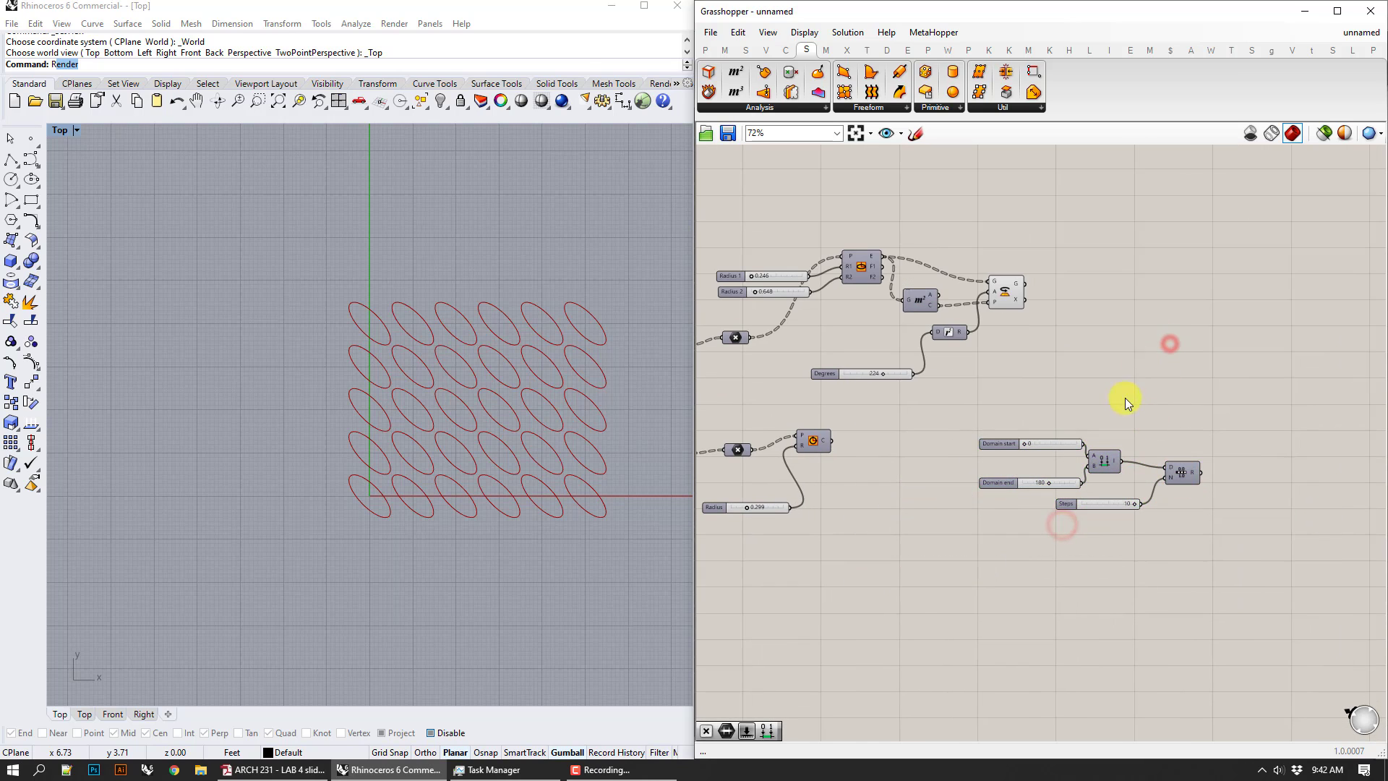
# - Move the square grid's Rotate, Radians and Degrees slider above the copied Range setup, and set the Degrees slider to 234
pyautogui.scroll(2, 1125, 398)
pyautogui.moveTo(950, 241); pyautogui.dragTo(1248, 247)
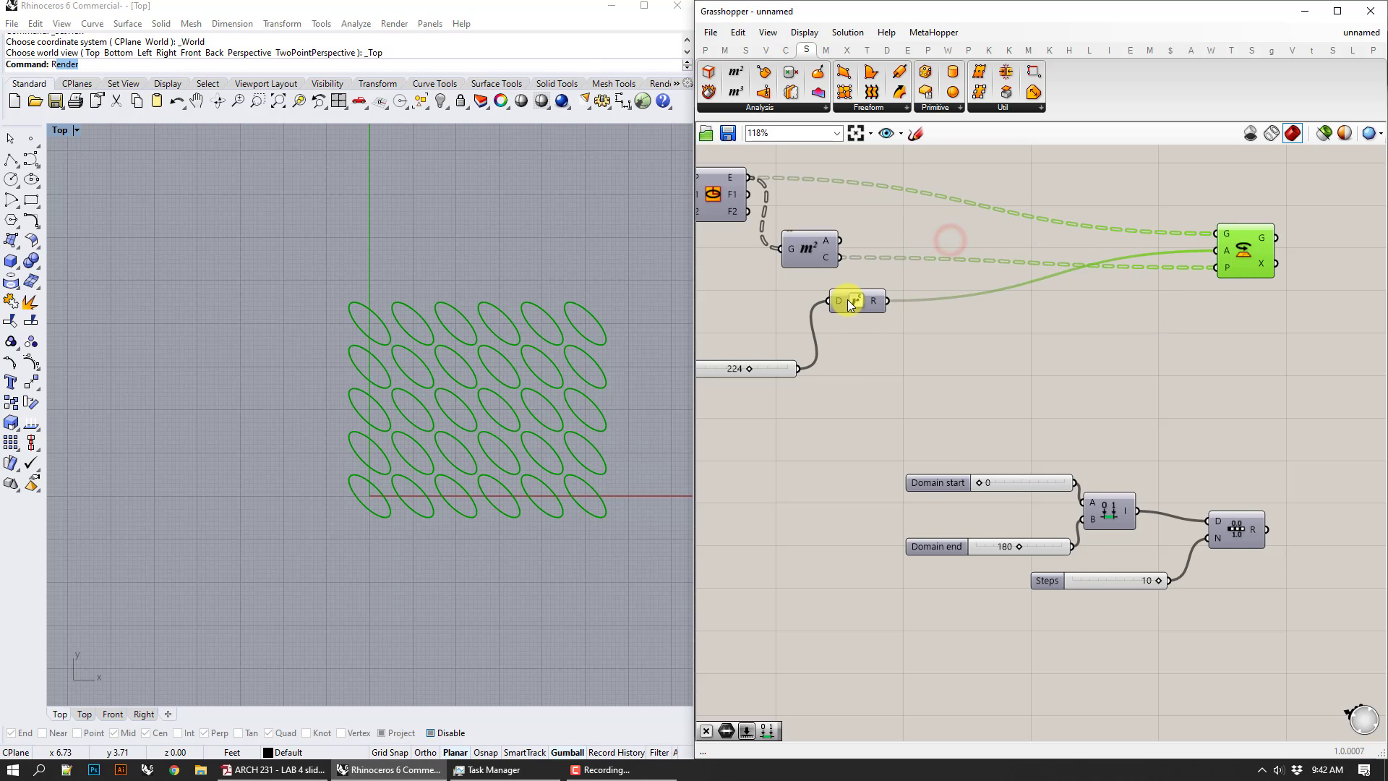
pyautogui.moveTo(847, 302); pyautogui.dragTo(1201, 386)
pyautogui.moveTo(1228, 349); pyautogui.dragTo(1124, 404, button='right')
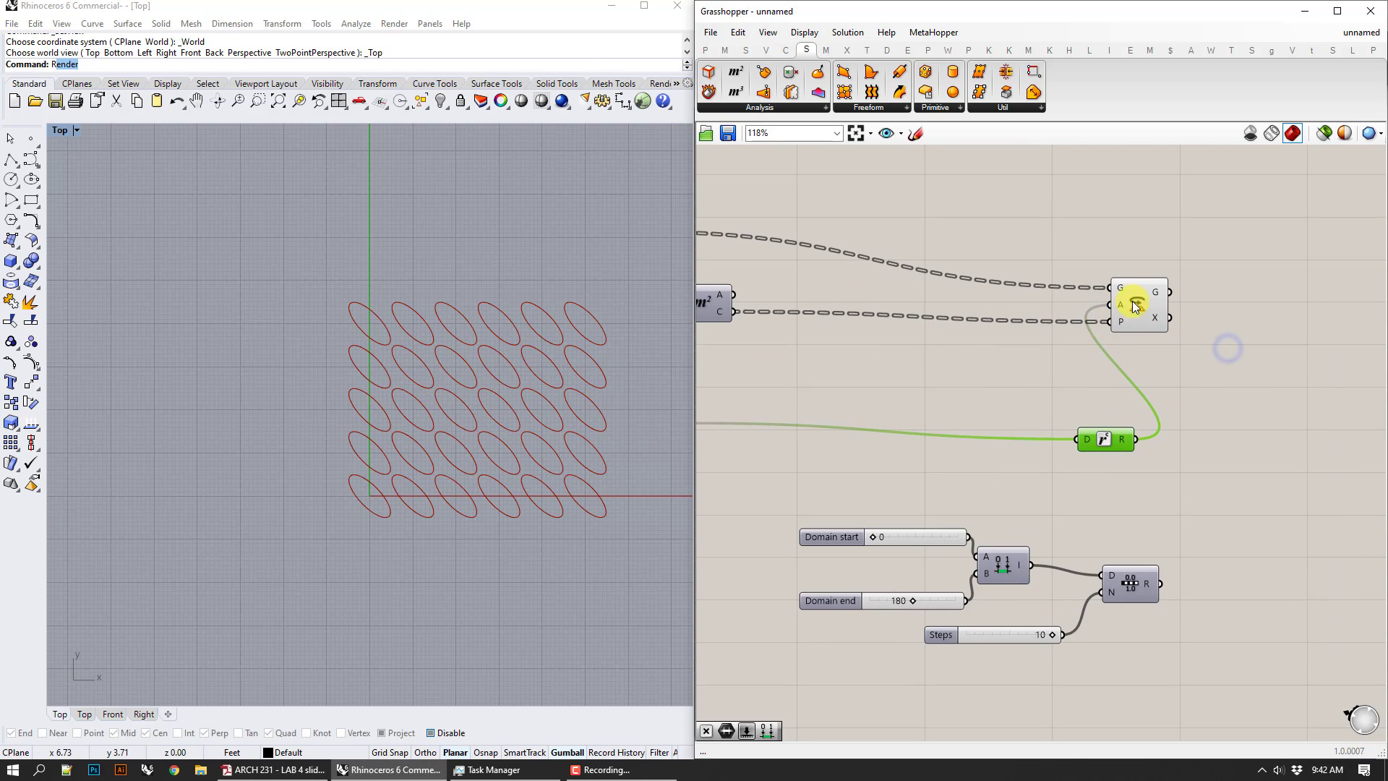
pyautogui.moveTo(1135, 307); pyautogui.dragTo(1304, 317)
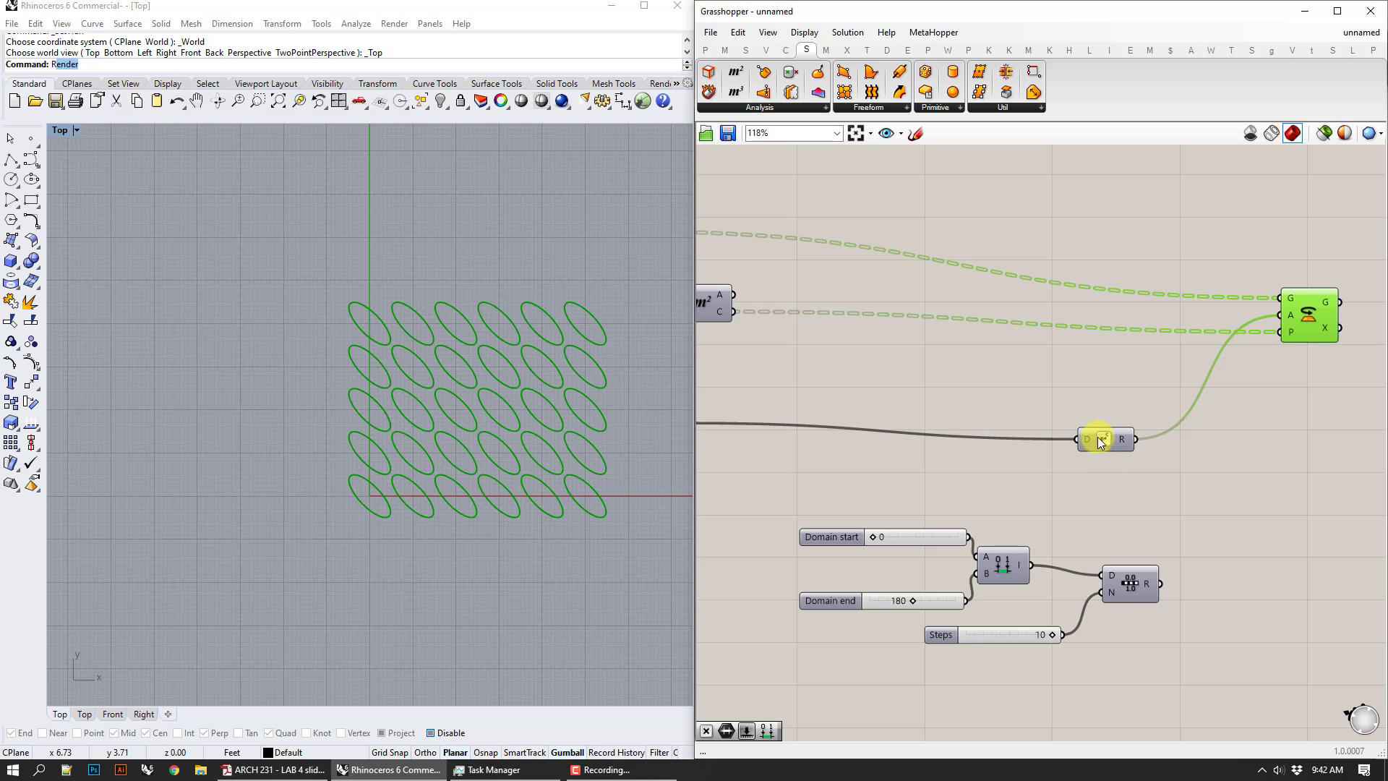
pyautogui.moveTo(967, 499); pyautogui.dragTo(1205, 464, button='right')
pyautogui.moveTo(893, 381); pyautogui.dragTo(1202, 428)
pyautogui.moveTo(1215, 426); pyautogui.dragTo(948, 440, button='right')
pyautogui.moveTo(947, 441)
pyautogui.mouseDown()
pyautogui.moveTo(978, 436)
pyautogui.moveTo(949, 443)
pyautogui.mouseUp()
pyautogui.moveTo(1166, 514); pyautogui.dragTo(1085, 503, button='right')
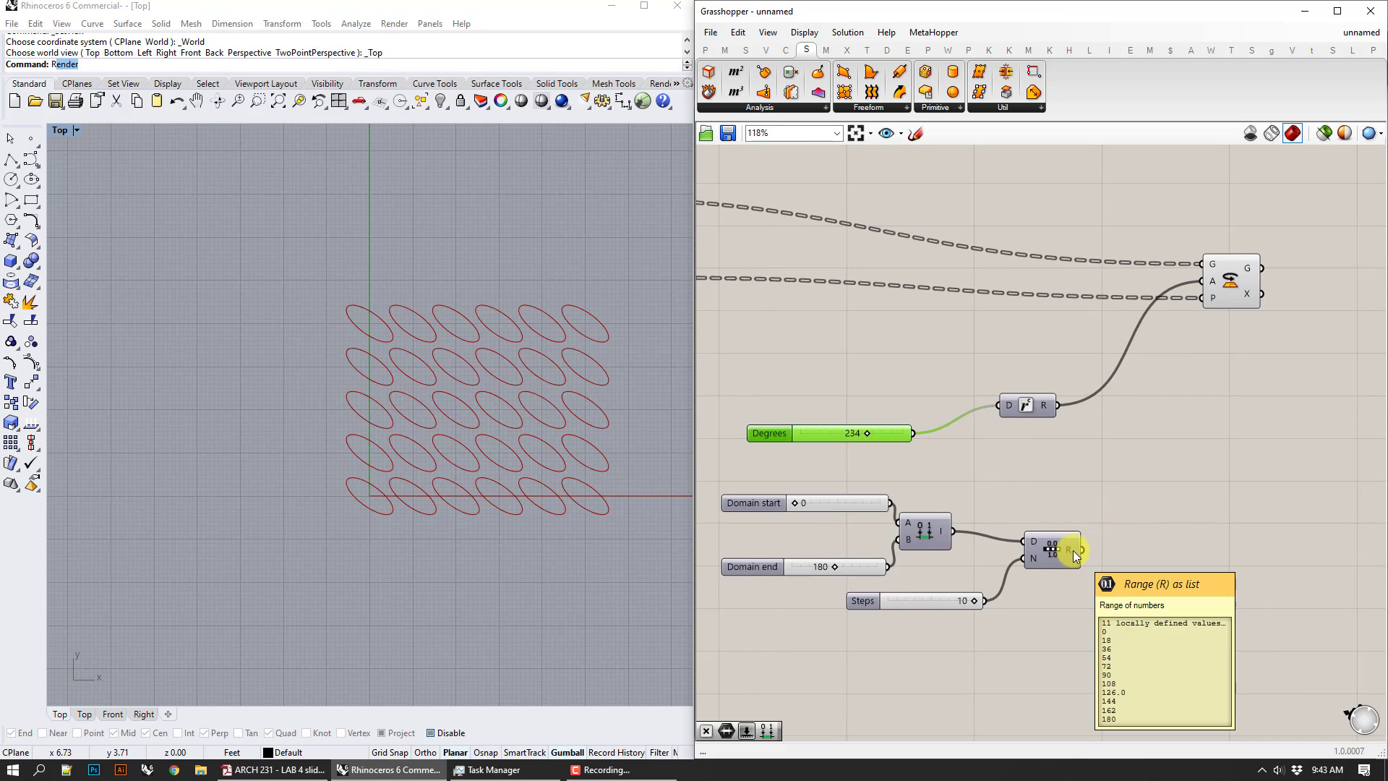
# - Connect the copied Range output to the Radians input in place of the Degrees slider, and move the Steps slider slightly lower
pyautogui.moveTo(1082, 548); pyautogui.dragTo(1001, 405)
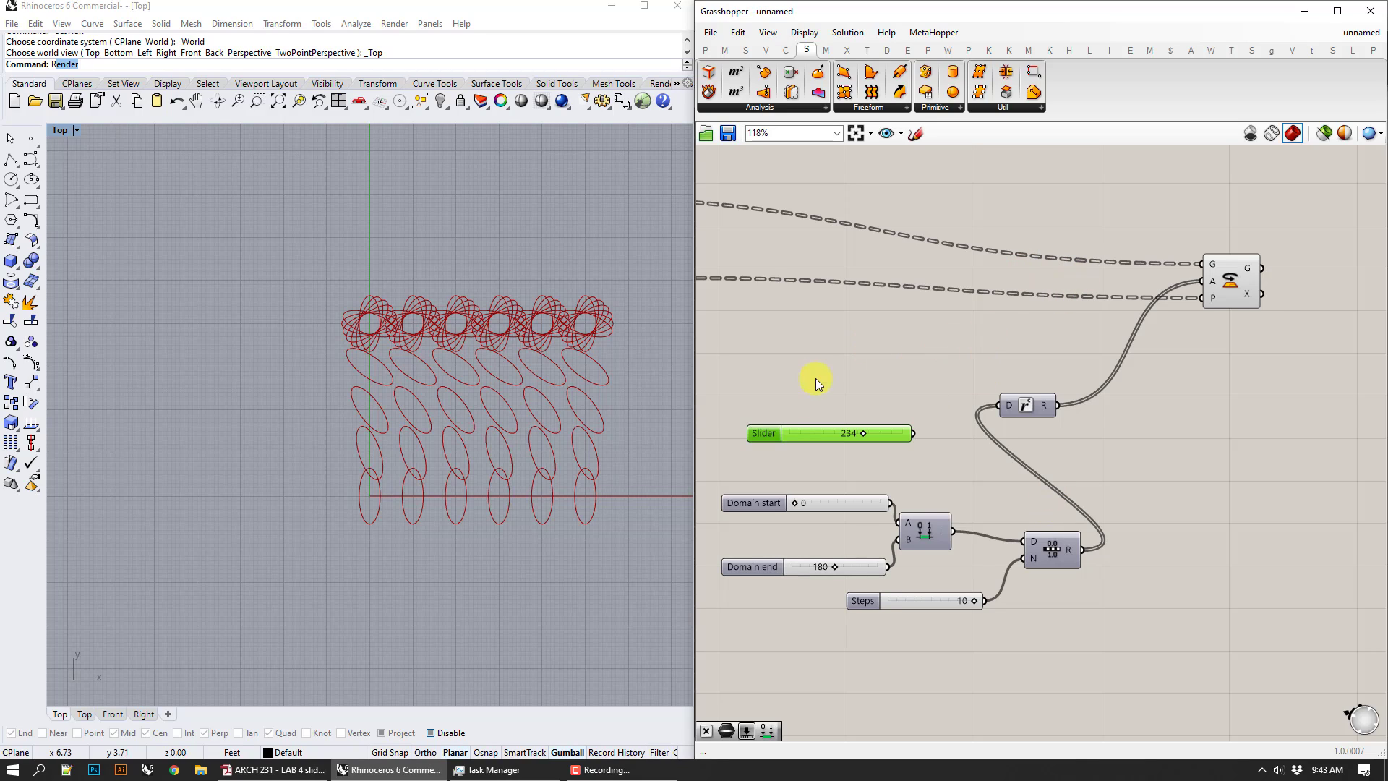
pyautogui.moveTo(682, 329); pyautogui.dragTo(837, 357, button='right')
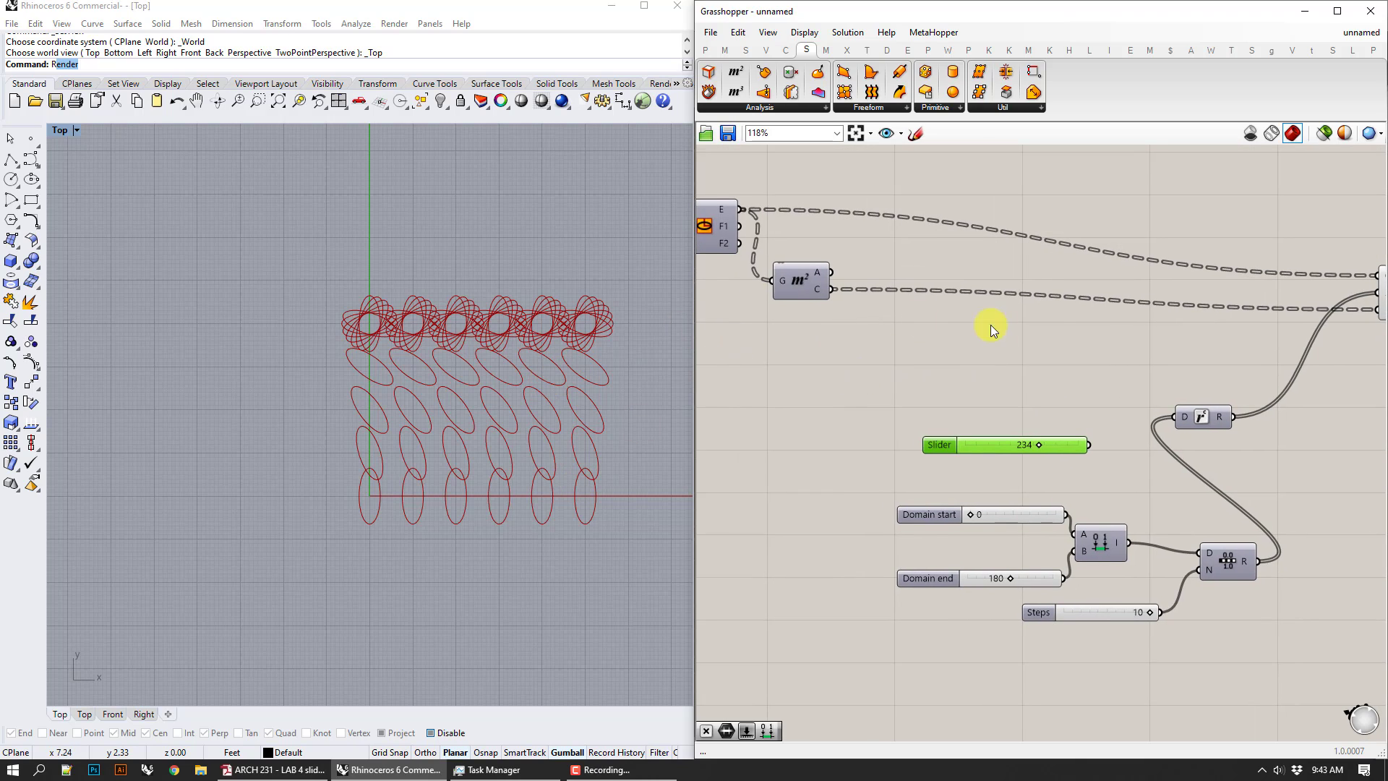
pyautogui.moveTo(1048, 336); pyautogui.dragTo(969, 337, button='right')
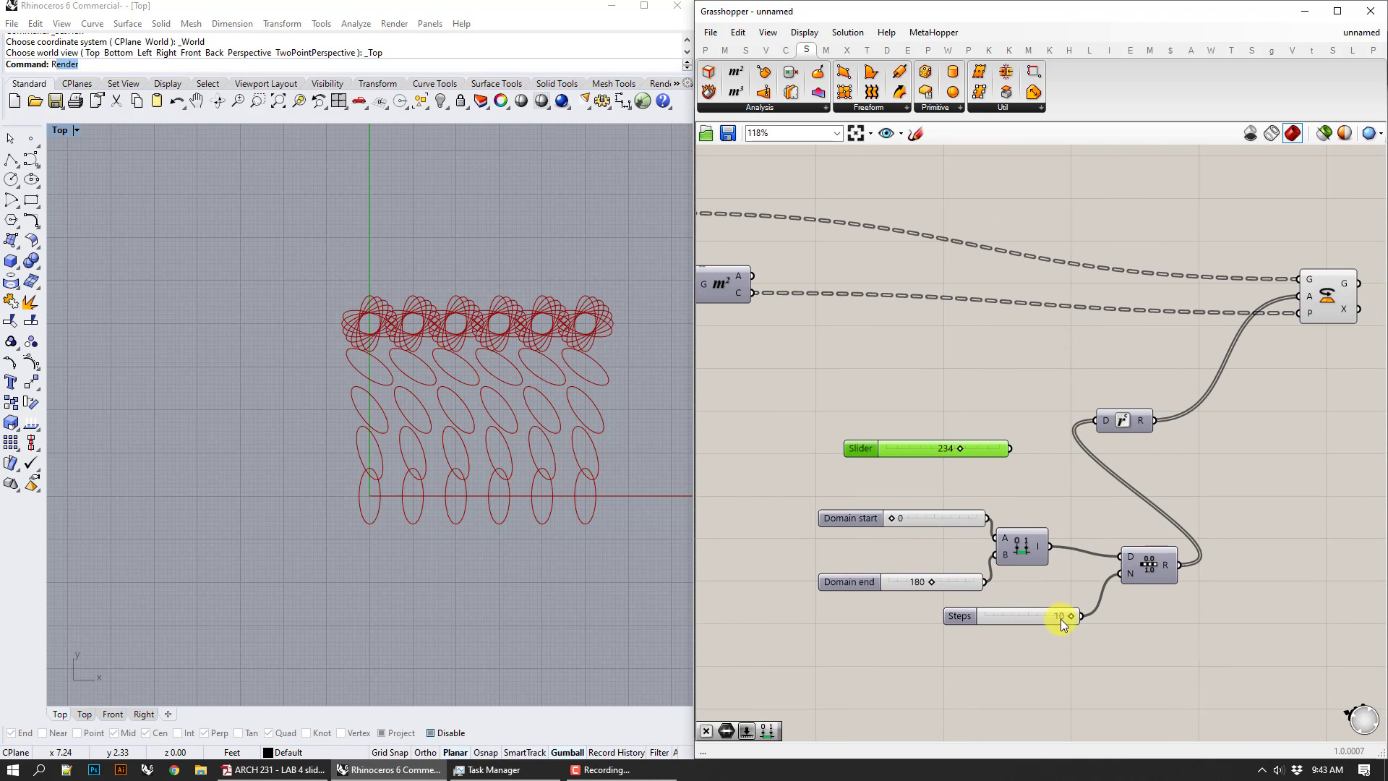
pyautogui.moveTo(1056, 618)
pyautogui.mouseDown()
pyautogui.moveTo(1064, 648)
pyautogui.moveTo(1065, 635)
pyautogui.mouseUp()
# - Inspect the Area component's centroid output and move the component farther from the square grid's Ellipse component
pyautogui.moveTo(893, 368); pyautogui.dragTo(984, 375, button='right')
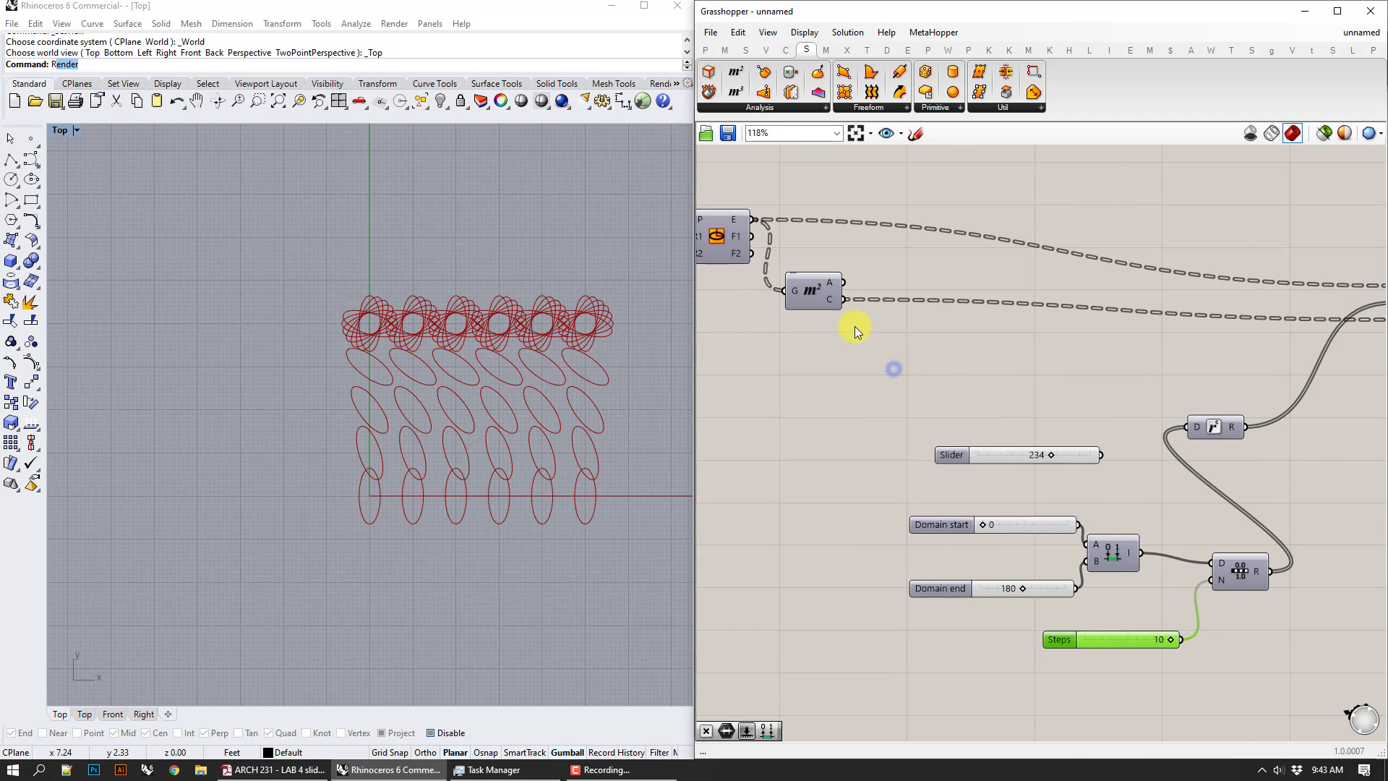
pyautogui.moveTo(835, 300)
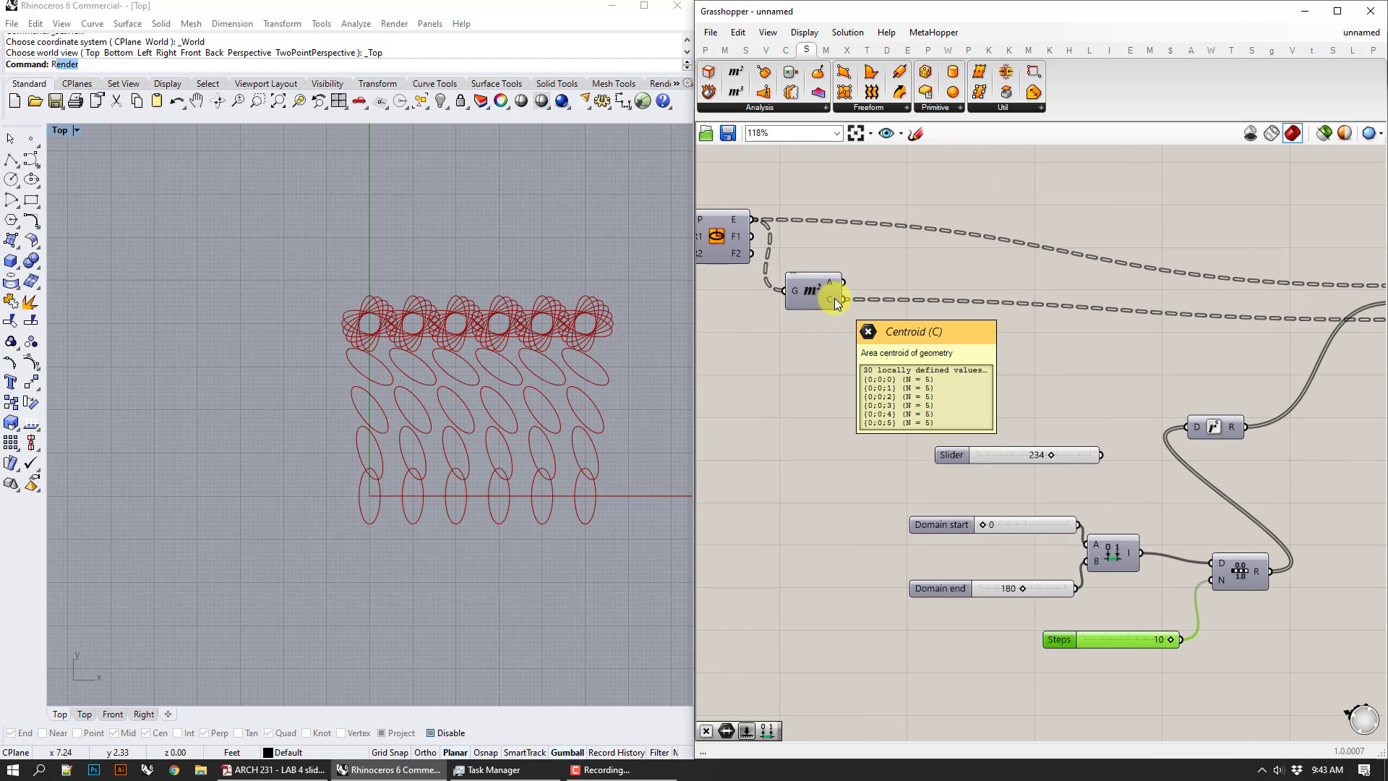
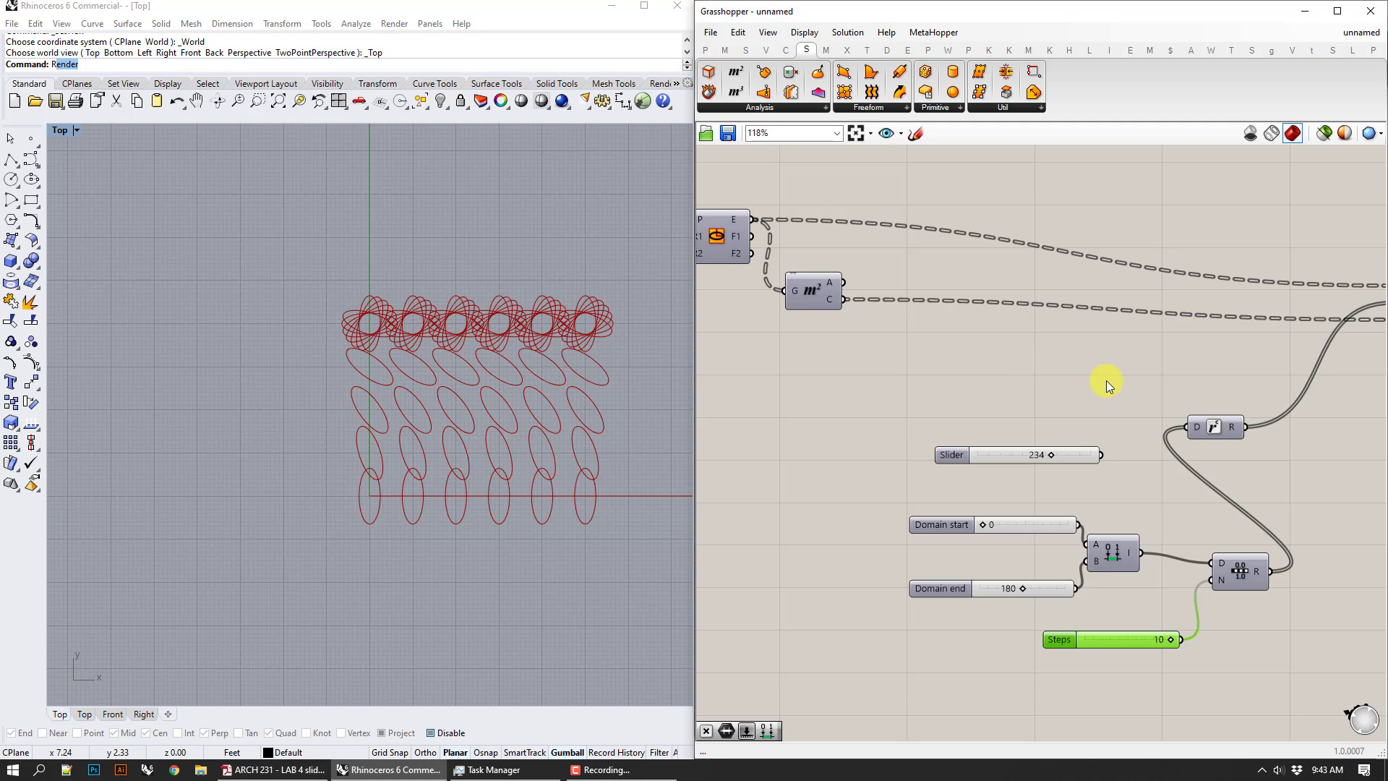
pyautogui.moveTo(1091, 367); pyautogui.dragTo(1082, 369, button='right')
pyautogui.moveTo(797, 293); pyautogui.dragTo(1022, 369)
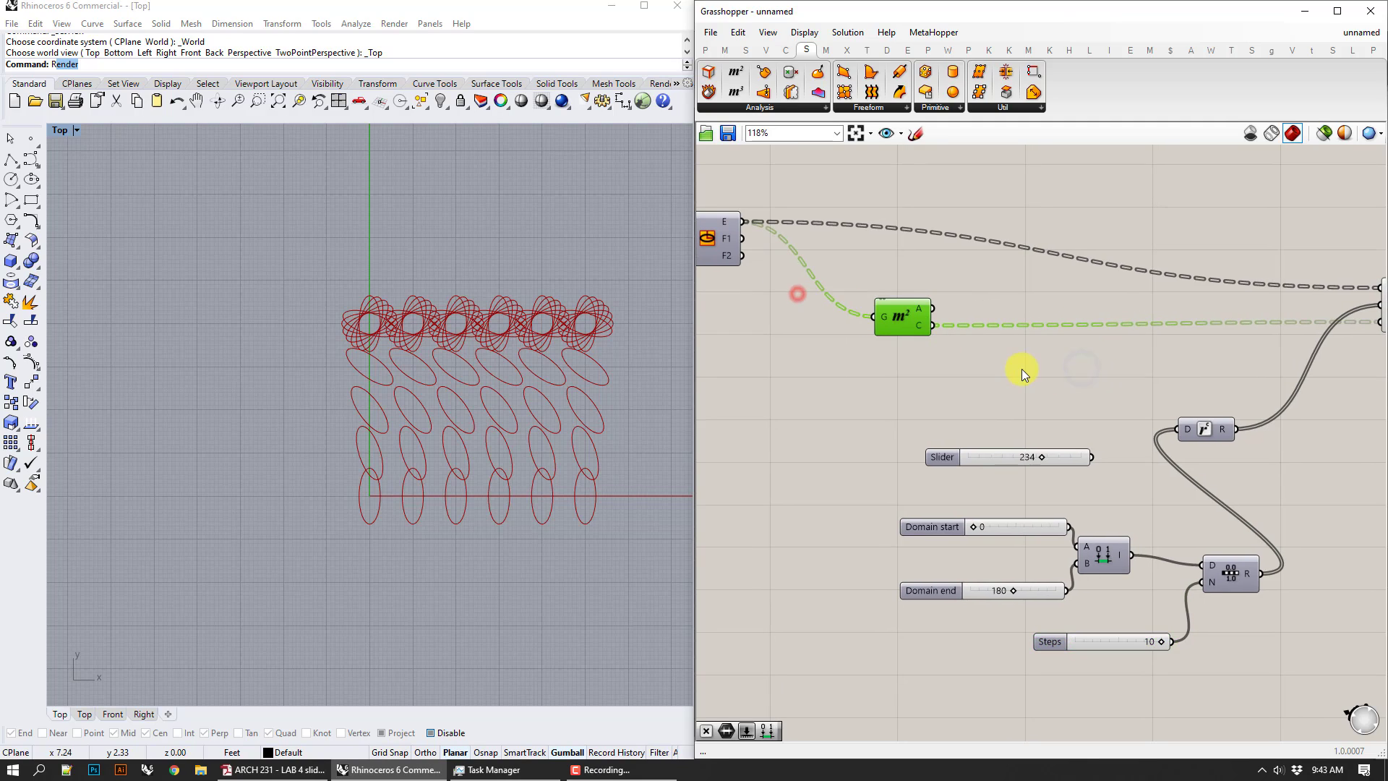
pyautogui.scroll(-2, 1084, 348)
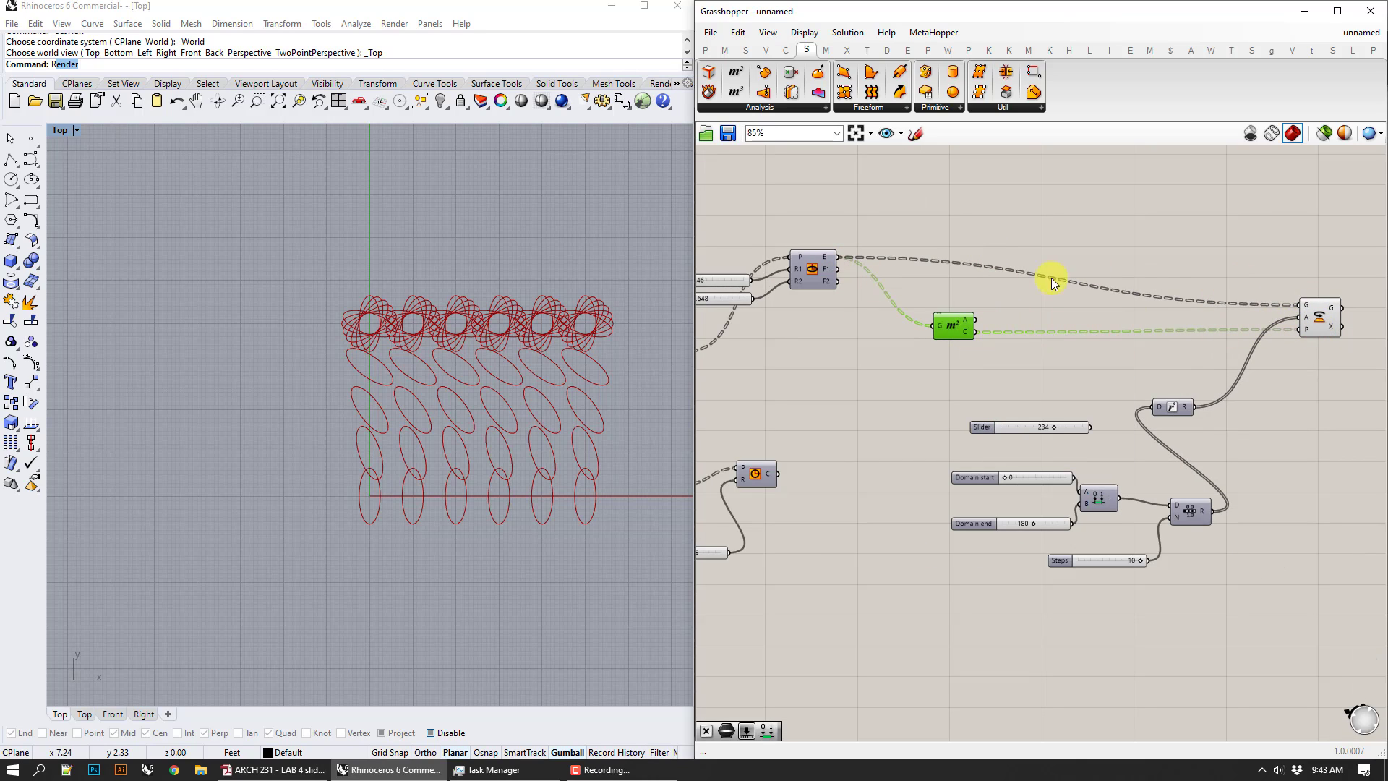
# - Add a Panel beside the Area component and connect the centroid output to it
pyautogui.doubleClick(1035, 380)
pyautogui.write('pi')
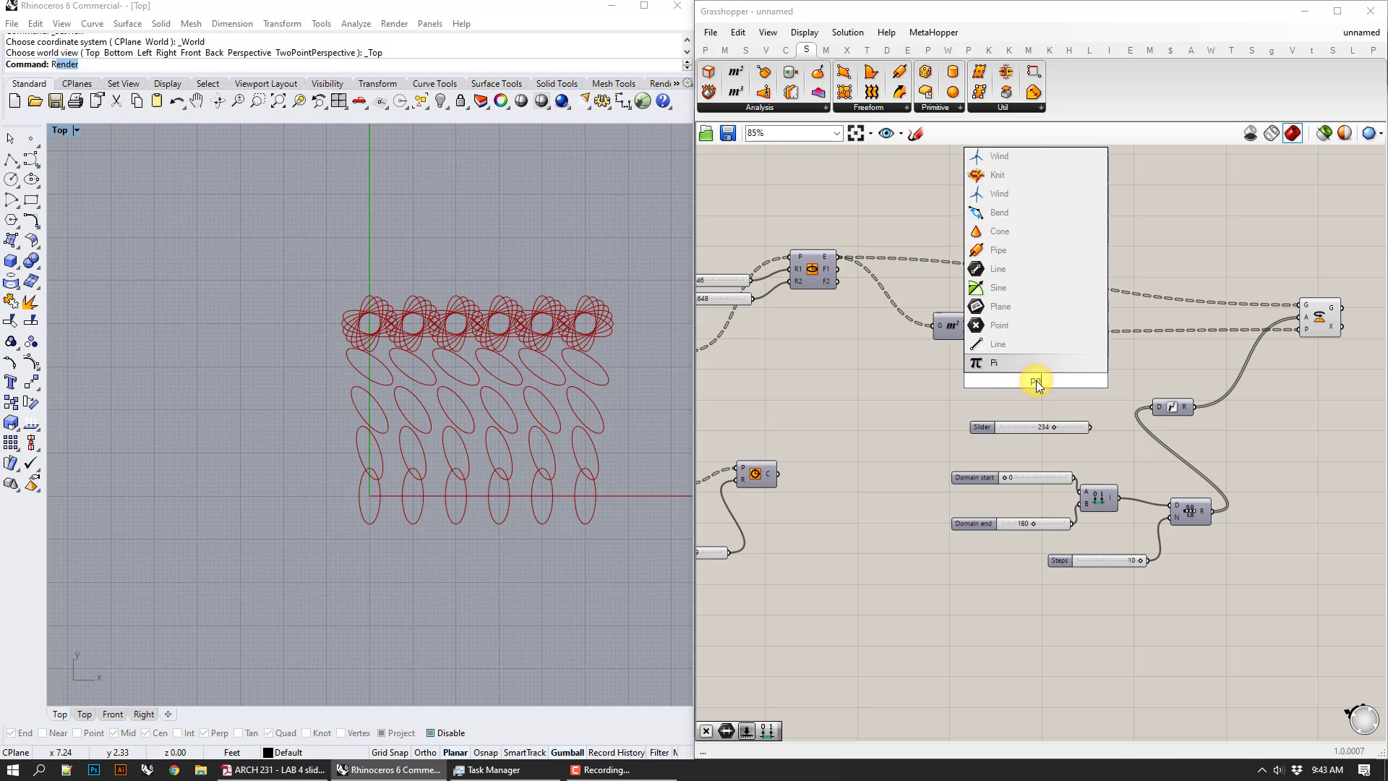
pyautogui.write('ne')
pyautogui.press('Return')
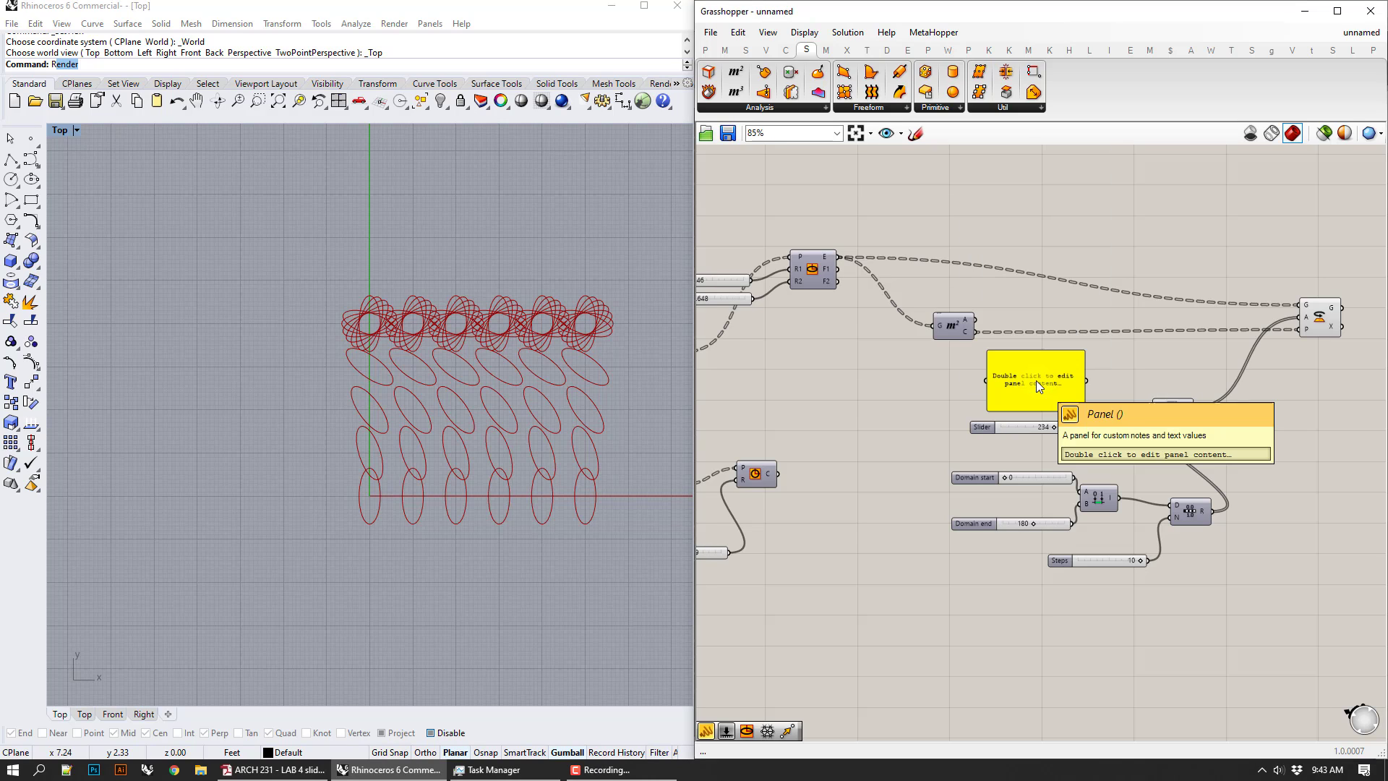
pyautogui.scroll(4, 998, 329)
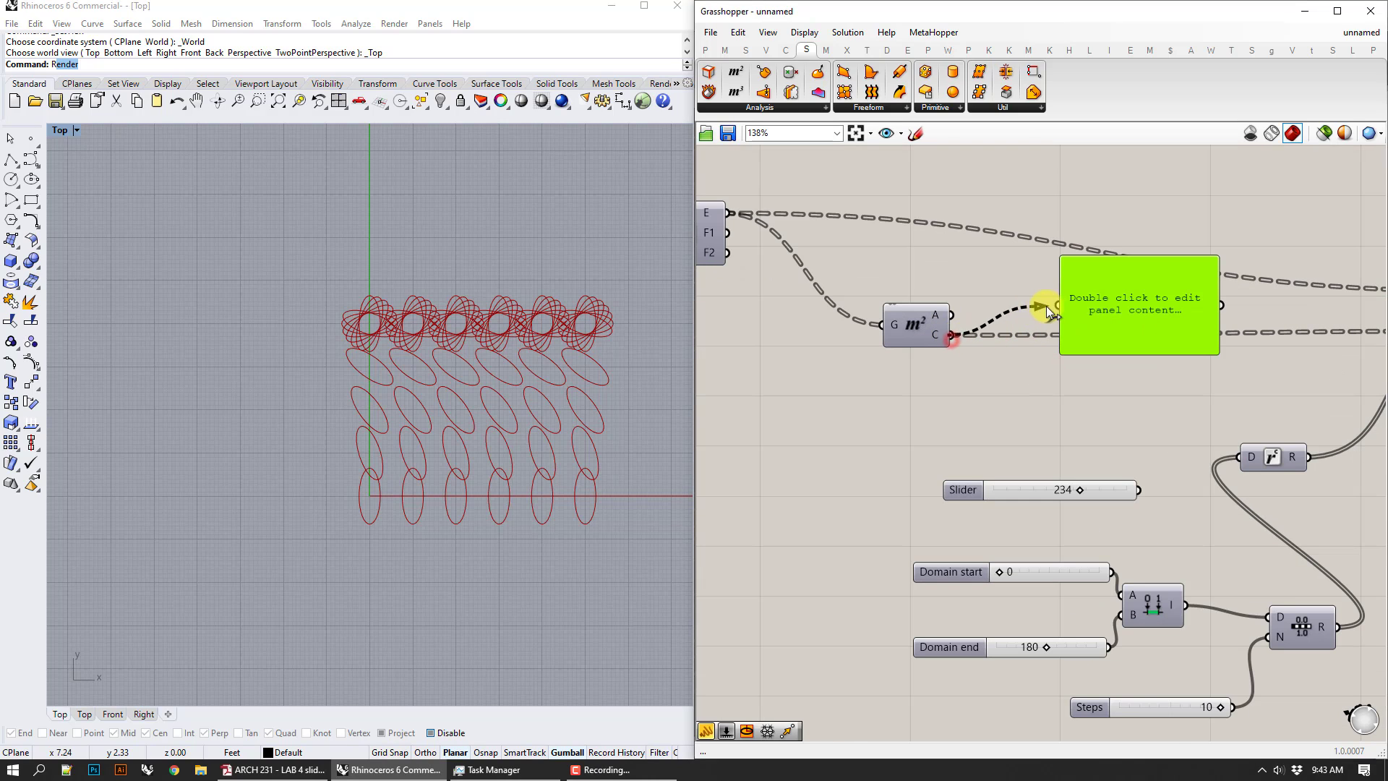
pyautogui.moveTo(1047, 305); pyautogui.dragTo(1059, 304)
pyautogui.moveTo(1173, 367); pyautogui.dragTo(1077, 323, button='right')
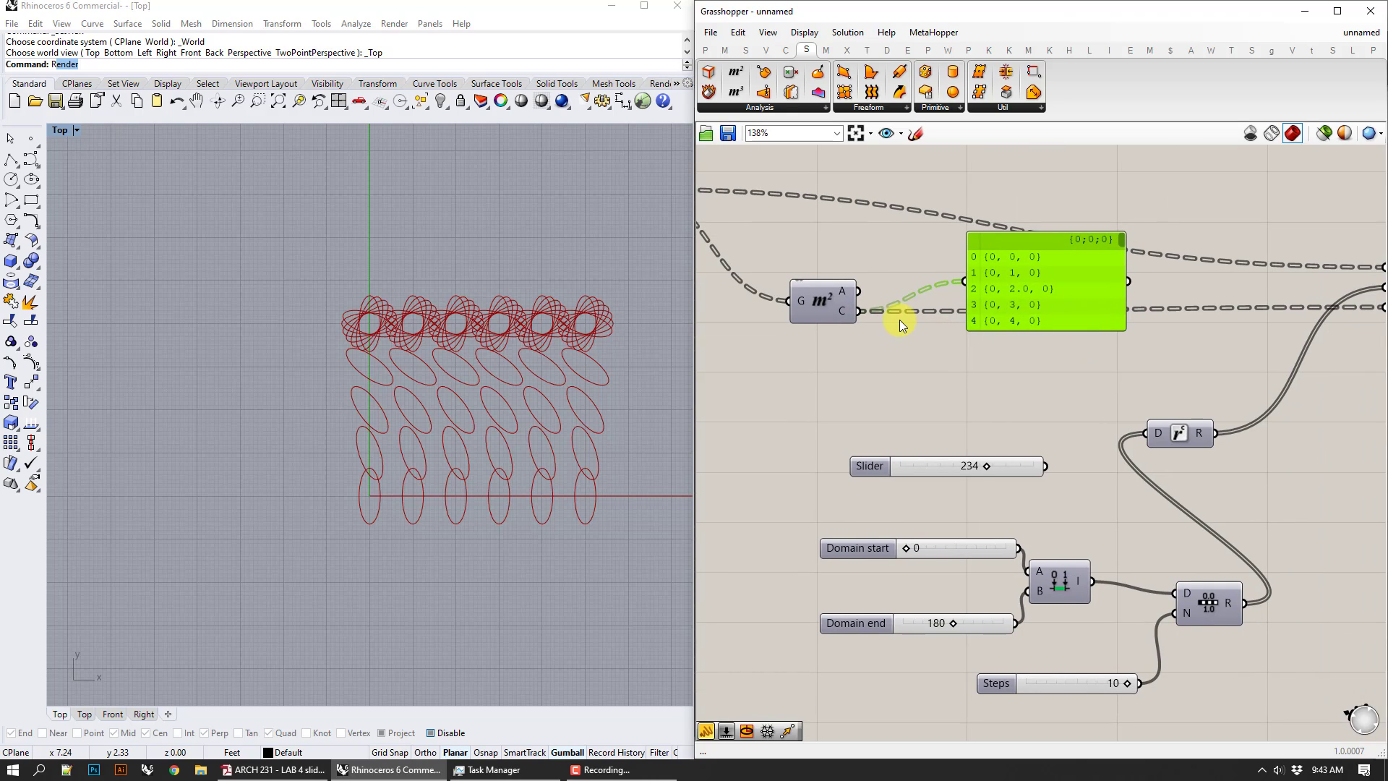
# - Enlarge the Panel of centroid points and look through all of its branches down to the last one
pyautogui.moveTo(1038, 331); pyautogui.dragTo(1038, 526)
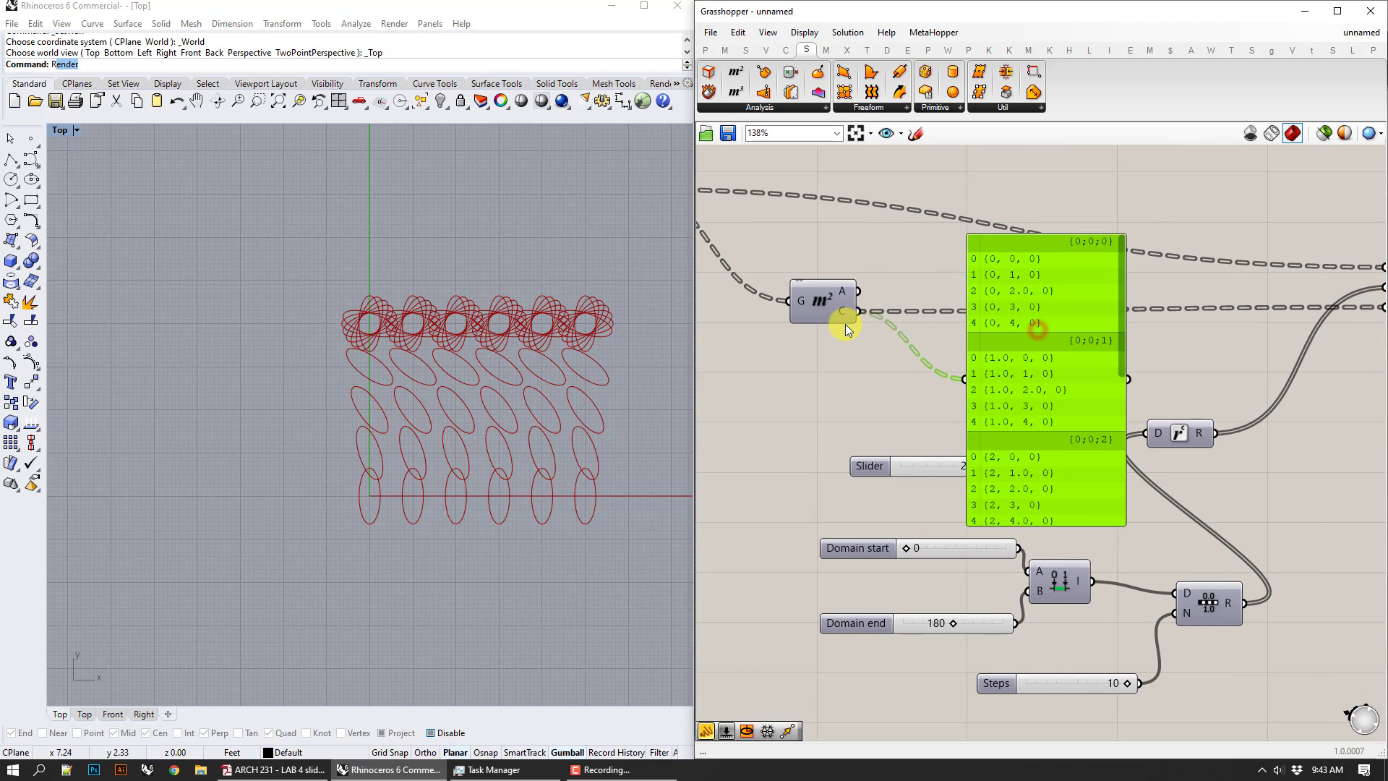
pyautogui.moveTo(847, 309)
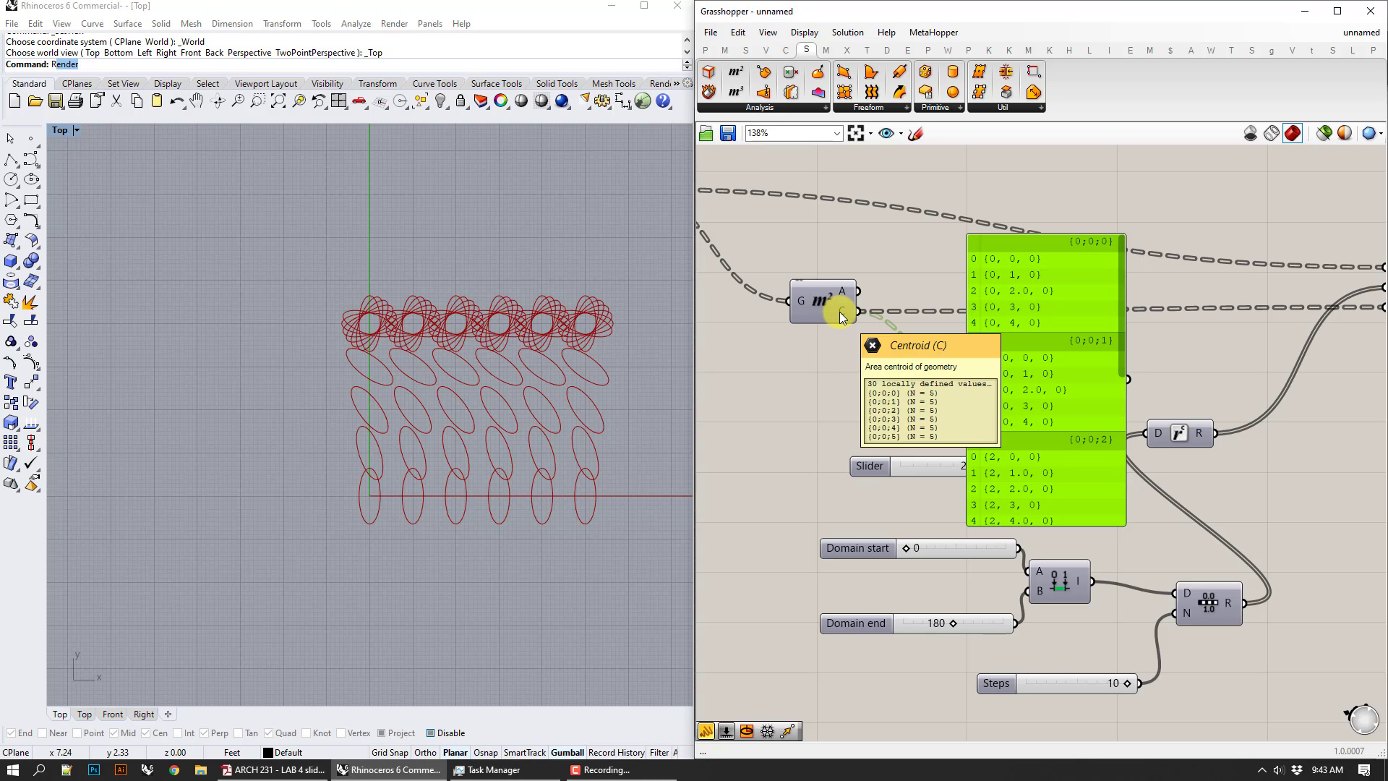
pyautogui.click(840, 360)
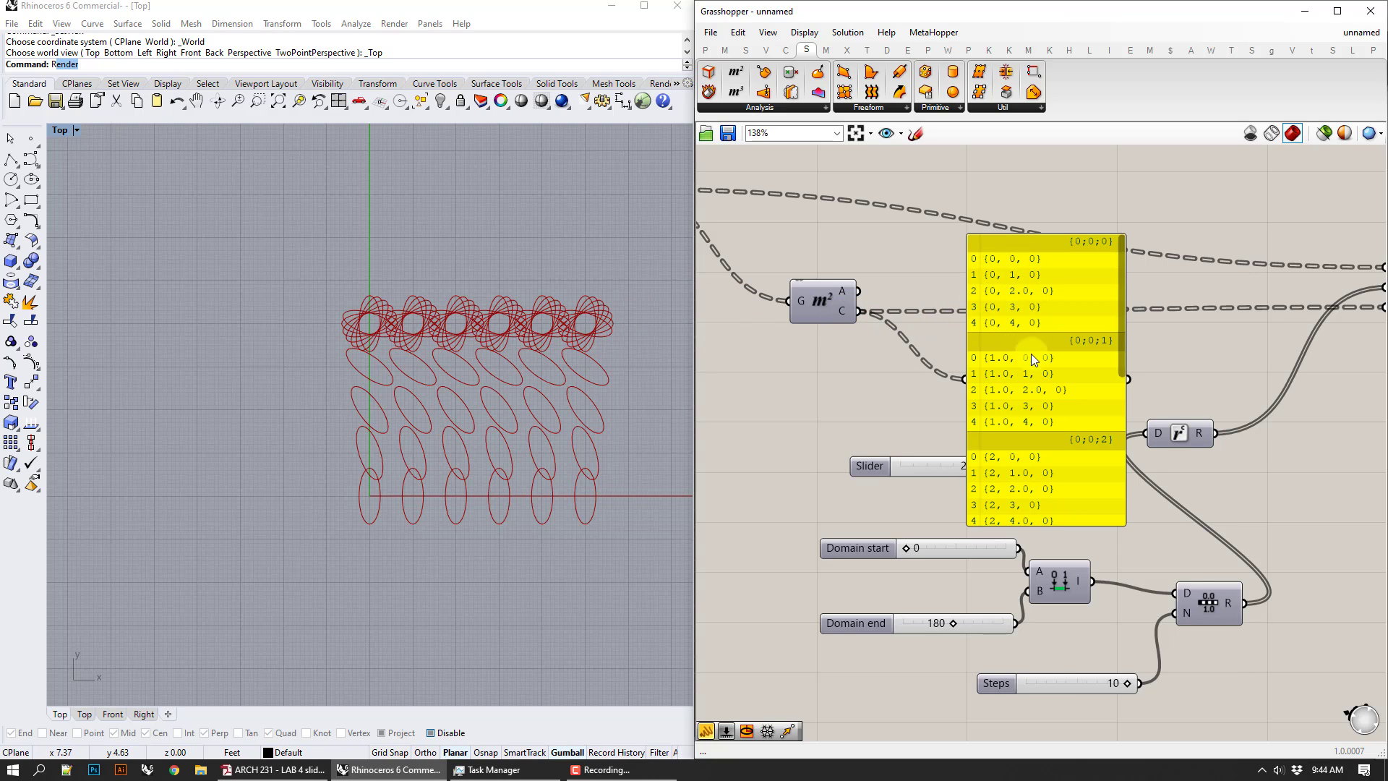
pyautogui.moveTo(1120, 309); pyautogui.dragTo(1118, 468)
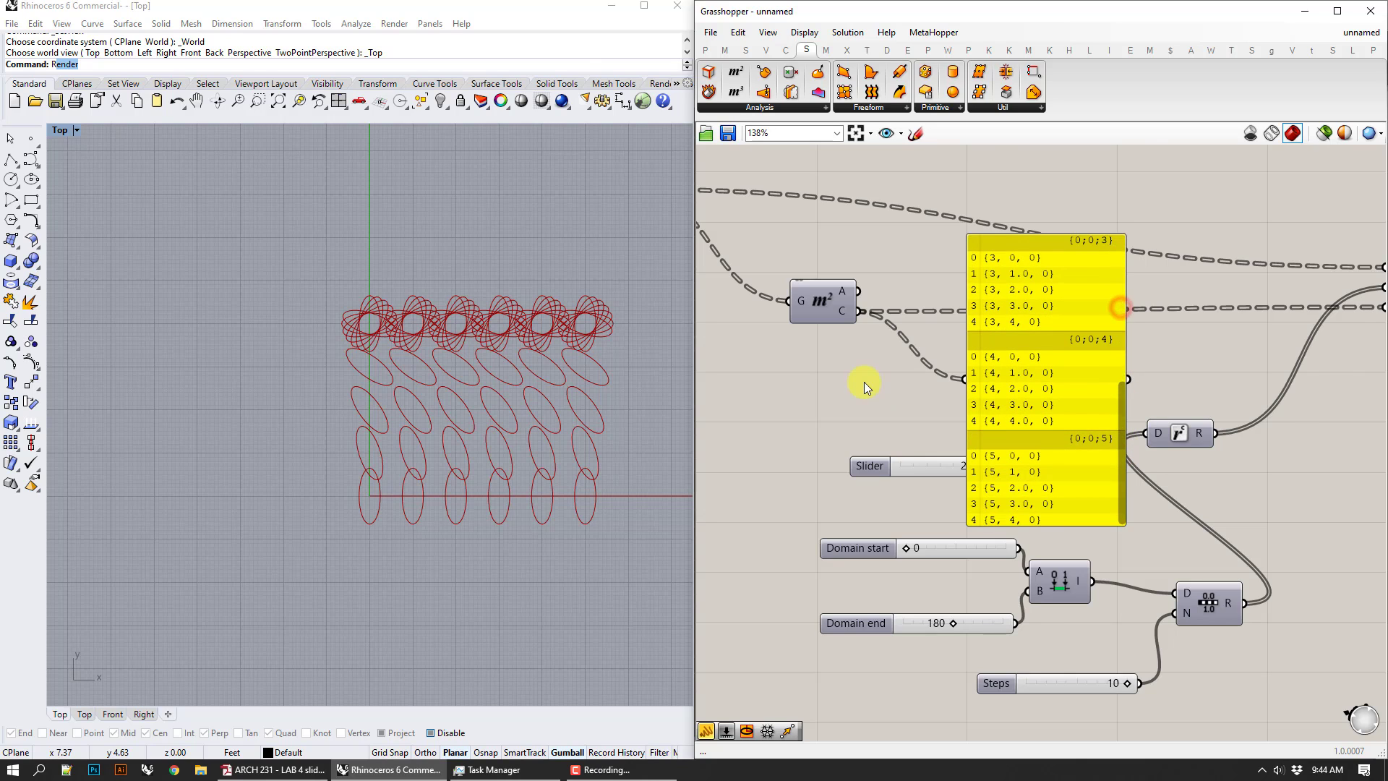
# - Trace the data tree back to the square grid's points output and flatten the Point parameter that follows it
pyautogui.moveTo(884, 396); pyautogui.dragTo(1023, 410, button='right')
pyautogui.scroll(-2, 962, 386)
pyautogui.click(799, 267)
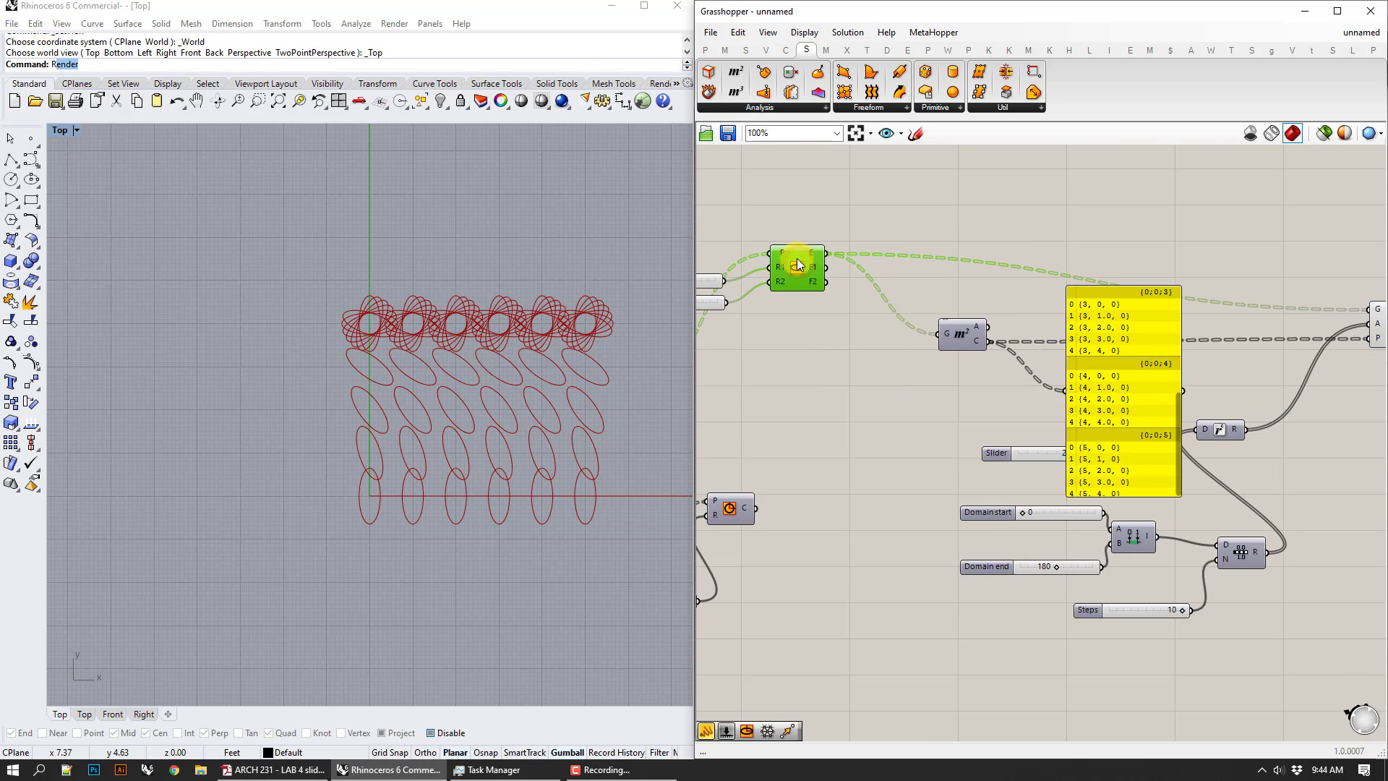
pyautogui.moveTo(806, 326); pyautogui.dragTo(1221, 304, button='right')
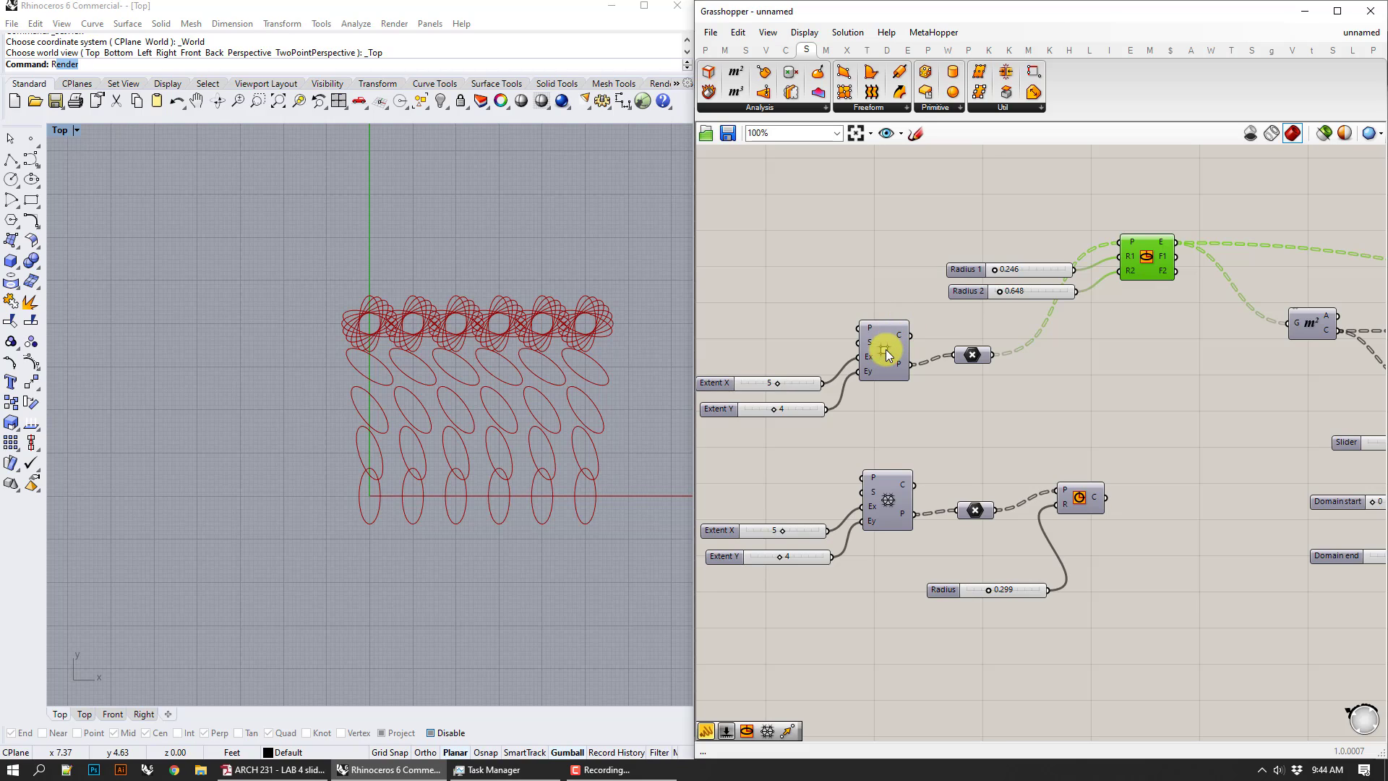
pyautogui.moveTo(899, 362)
pyautogui.moveTo(1136, 384); pyautogui.dragTo(1129, 385, button='right')
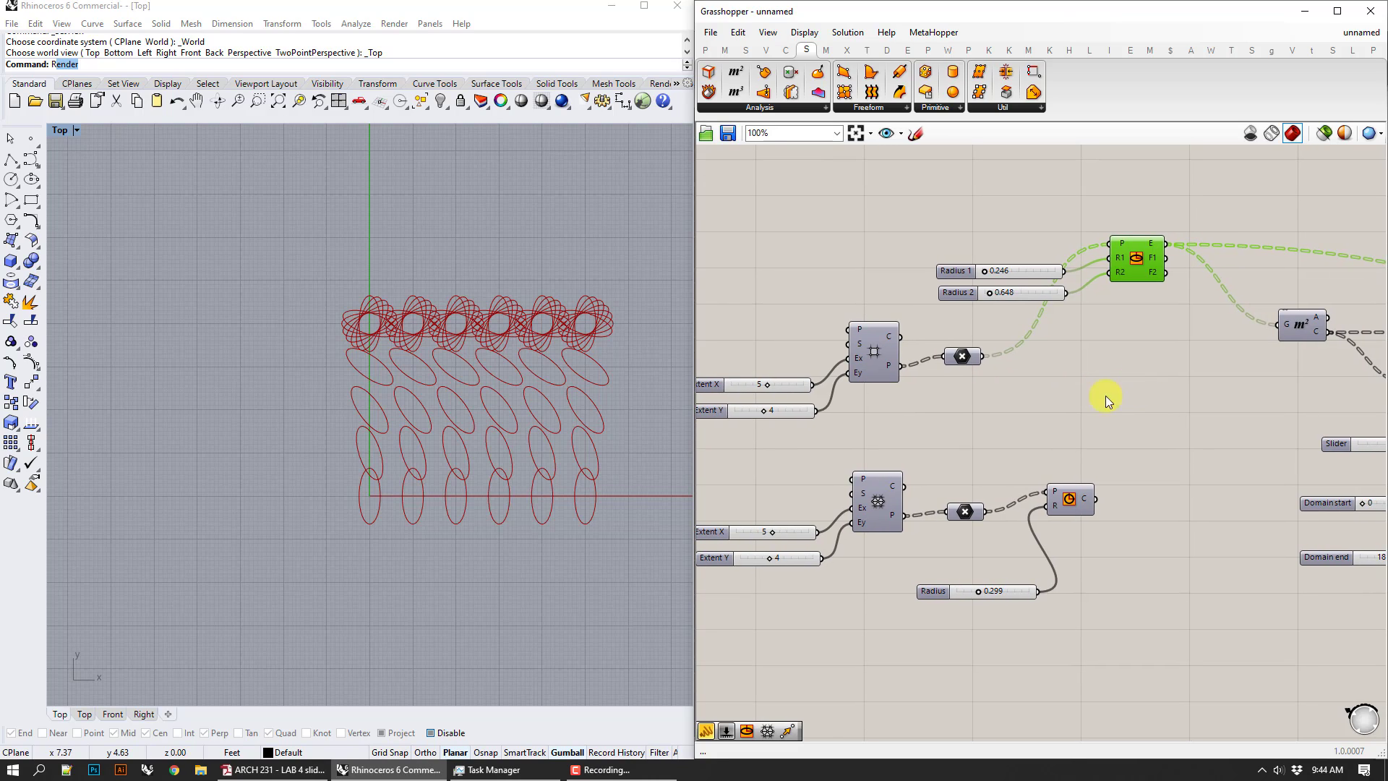
pyautogui.moveTo(935, 384); pyautogui.dragTo(887, 349, button='right')
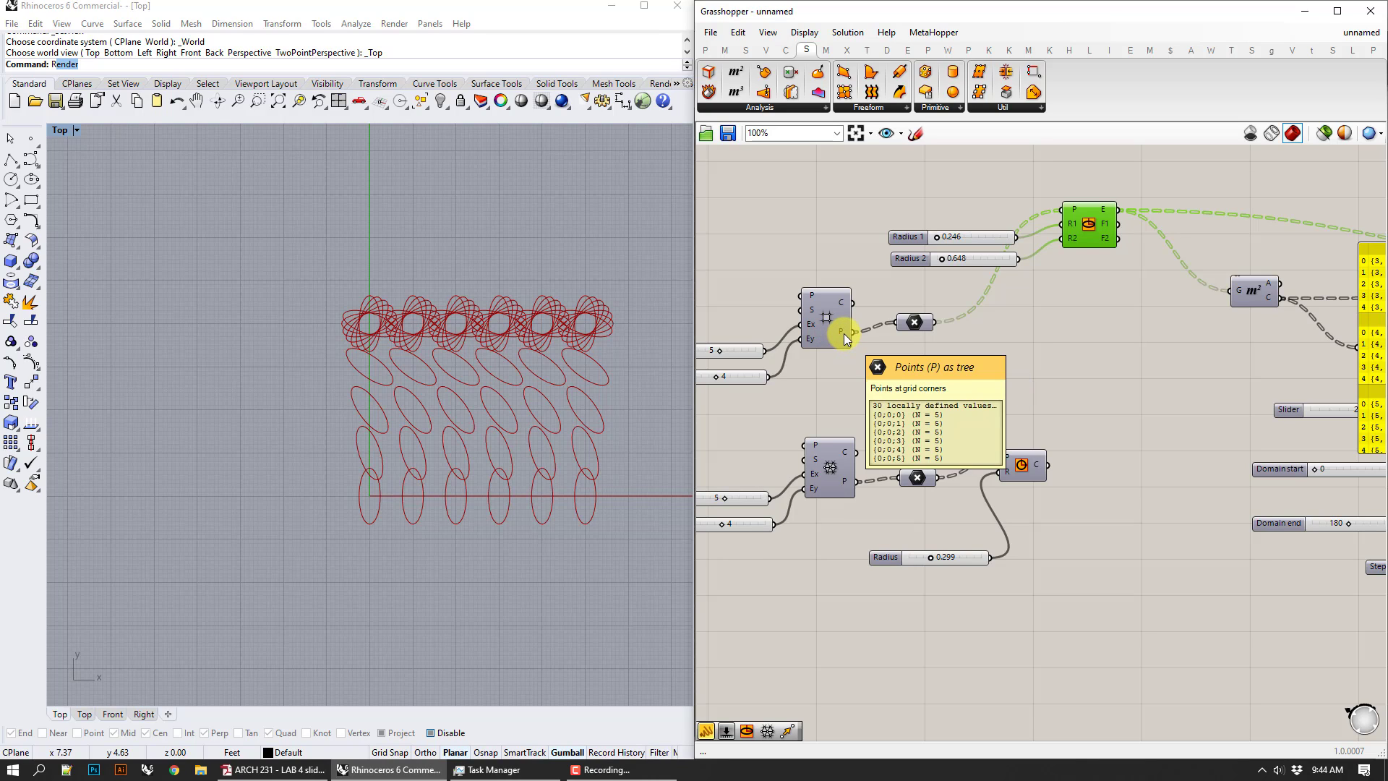
pyautogui.rightClick(909, 323)
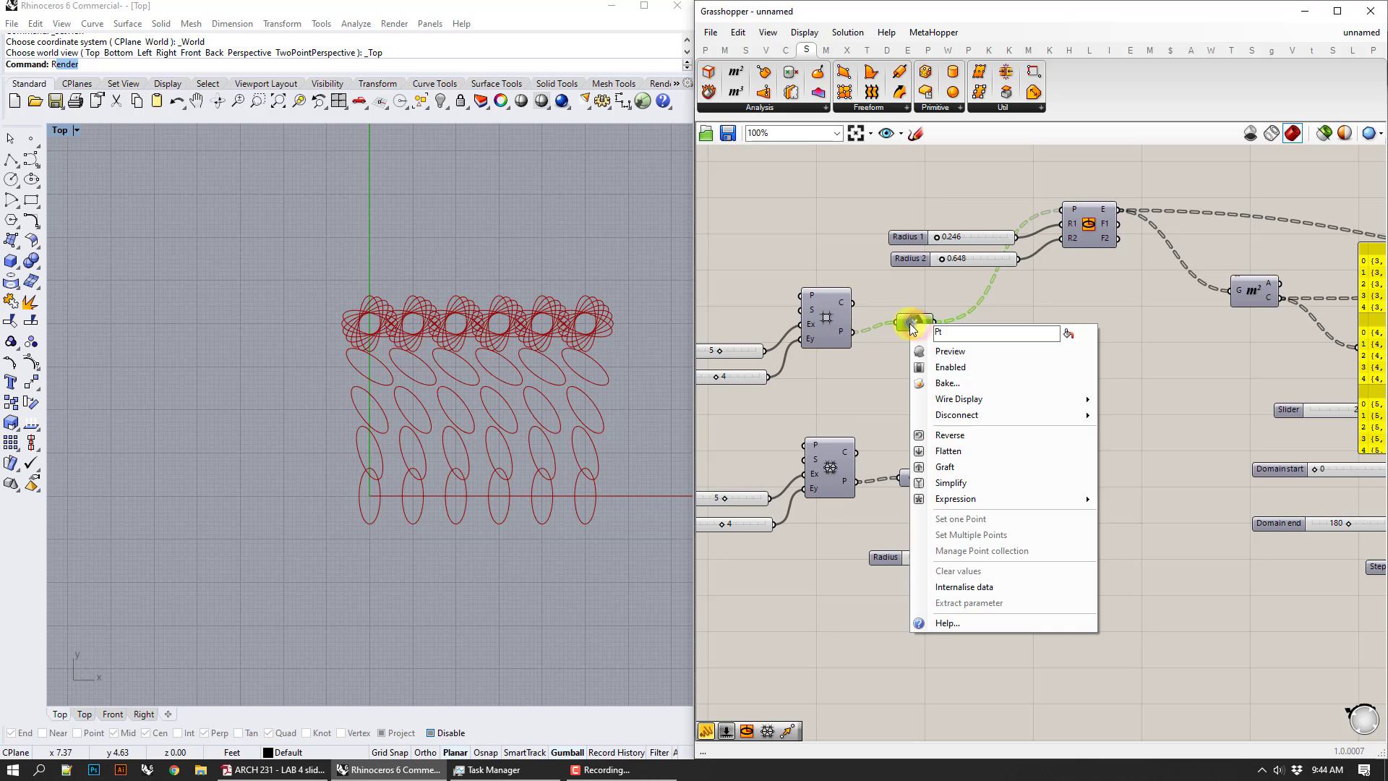
pyautogui.click(940, 451)
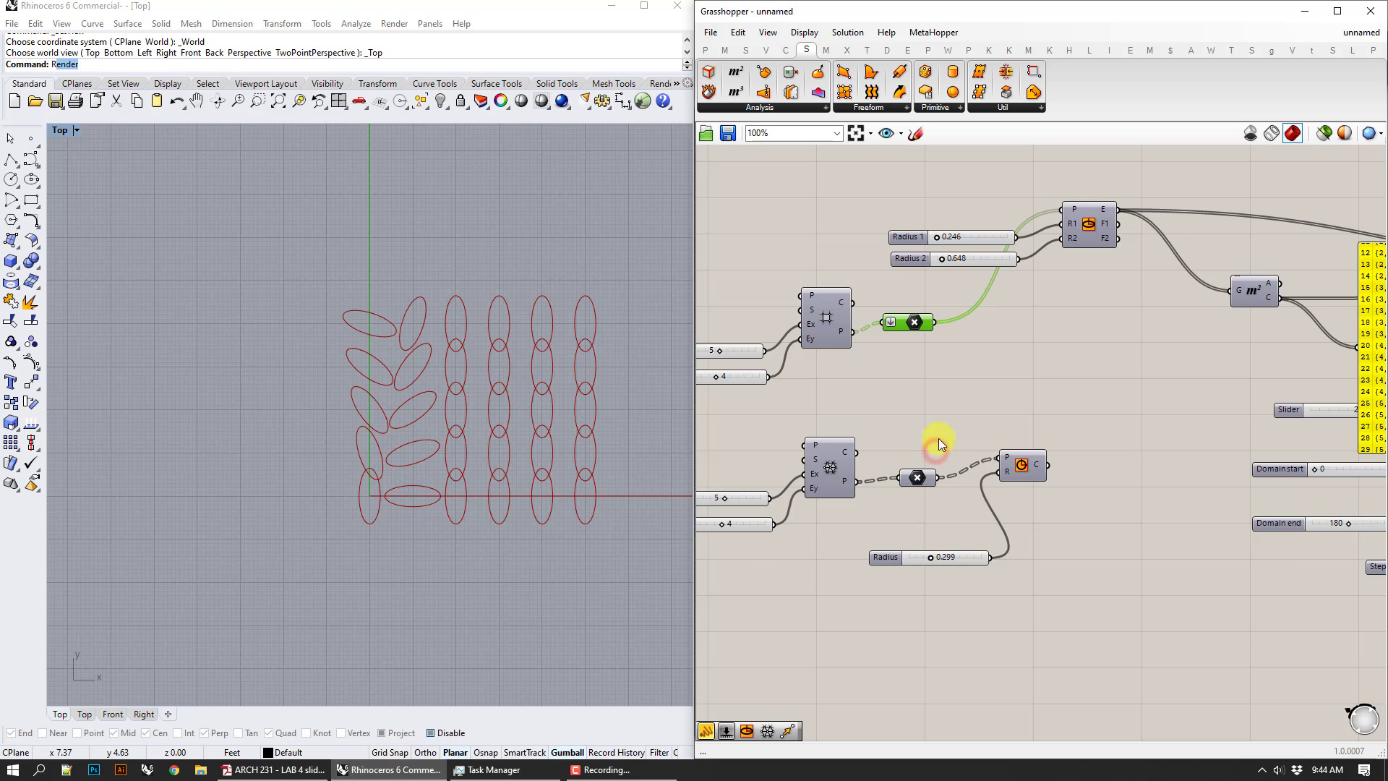
# - Move the centroid Panel beside the square grid's Point parameter and connect the grid's points output to it in place of the centroids
pyautogui.scroll(-1, 1028, 354)
pyautogui.moveTo(1028, 354); pyautogui.dragTo(871, 329, button='right')
pyautogui.moveTo(1225, 325); pyautogui.dragTo(993, 364)
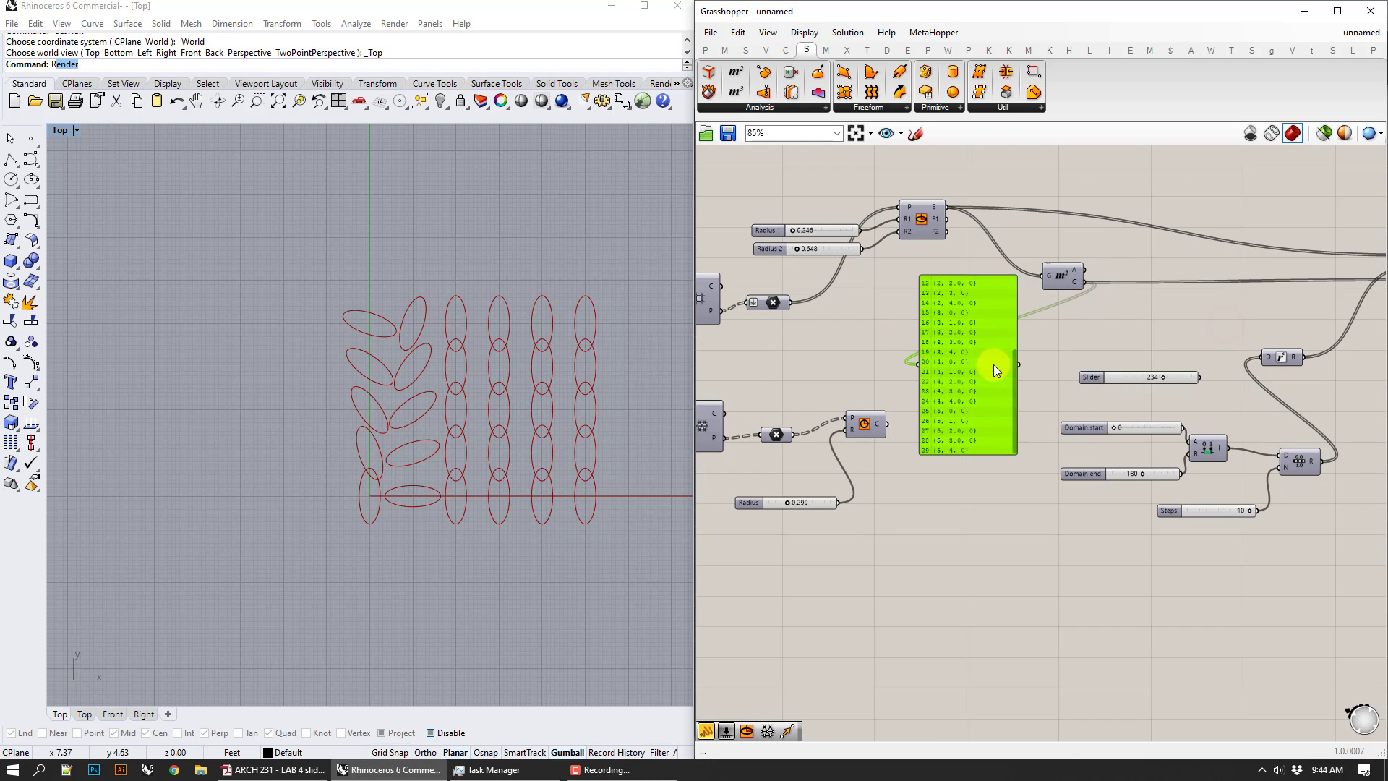
pyautogui.moveTo(995, 364); pyautogui.dragTo(1078, 347, button='right')
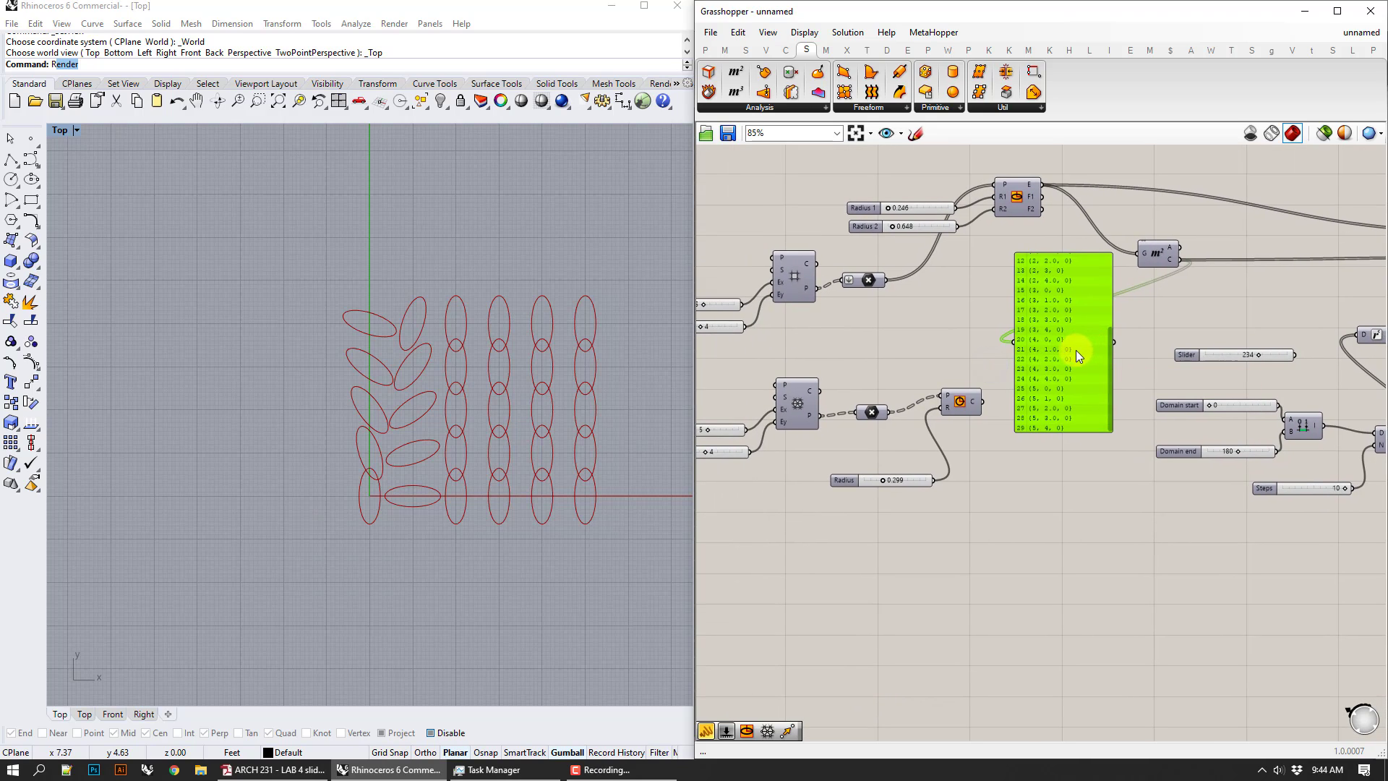
pyautogui.moveTo(1063, 354); pyautogui.dragTo(977, 358)
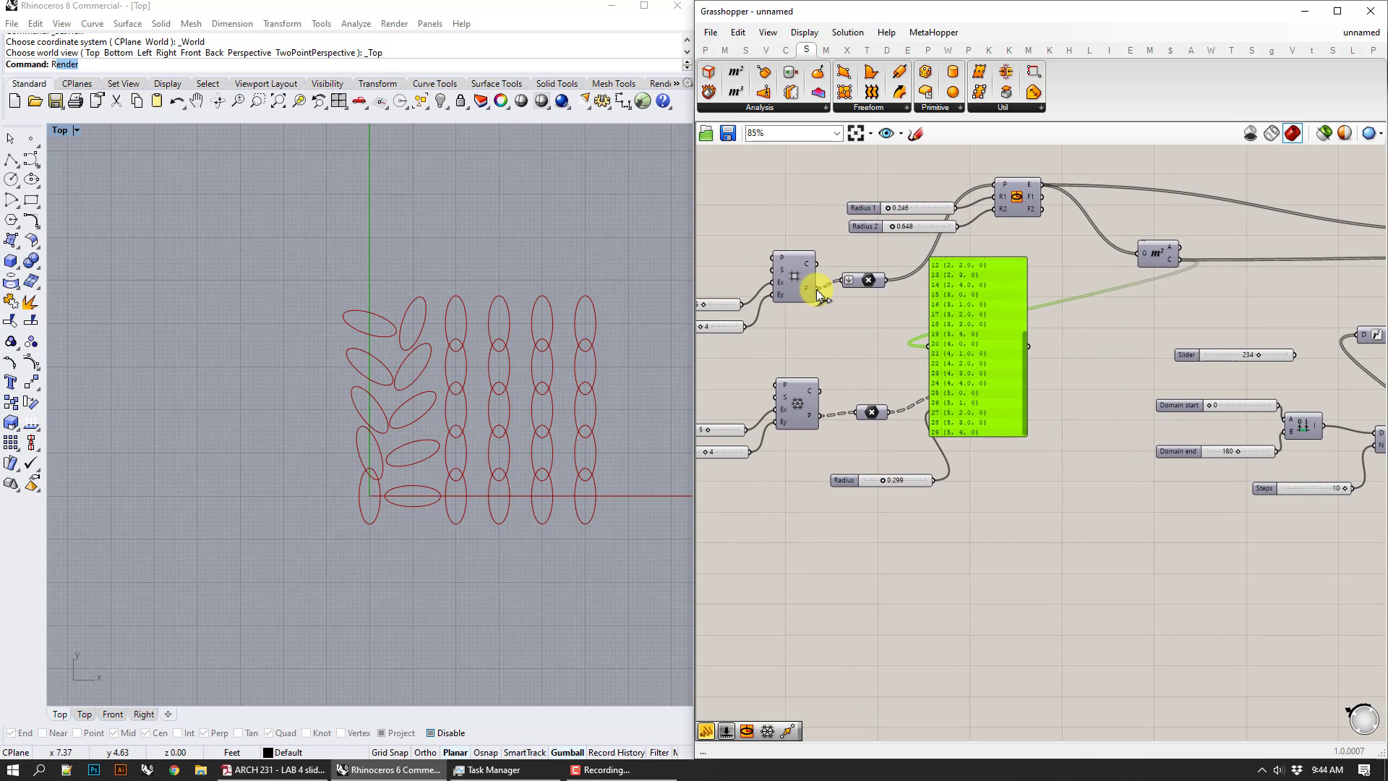
pyautogui.moveTo(817, 289); pyautogui.dragTo(925, 358)
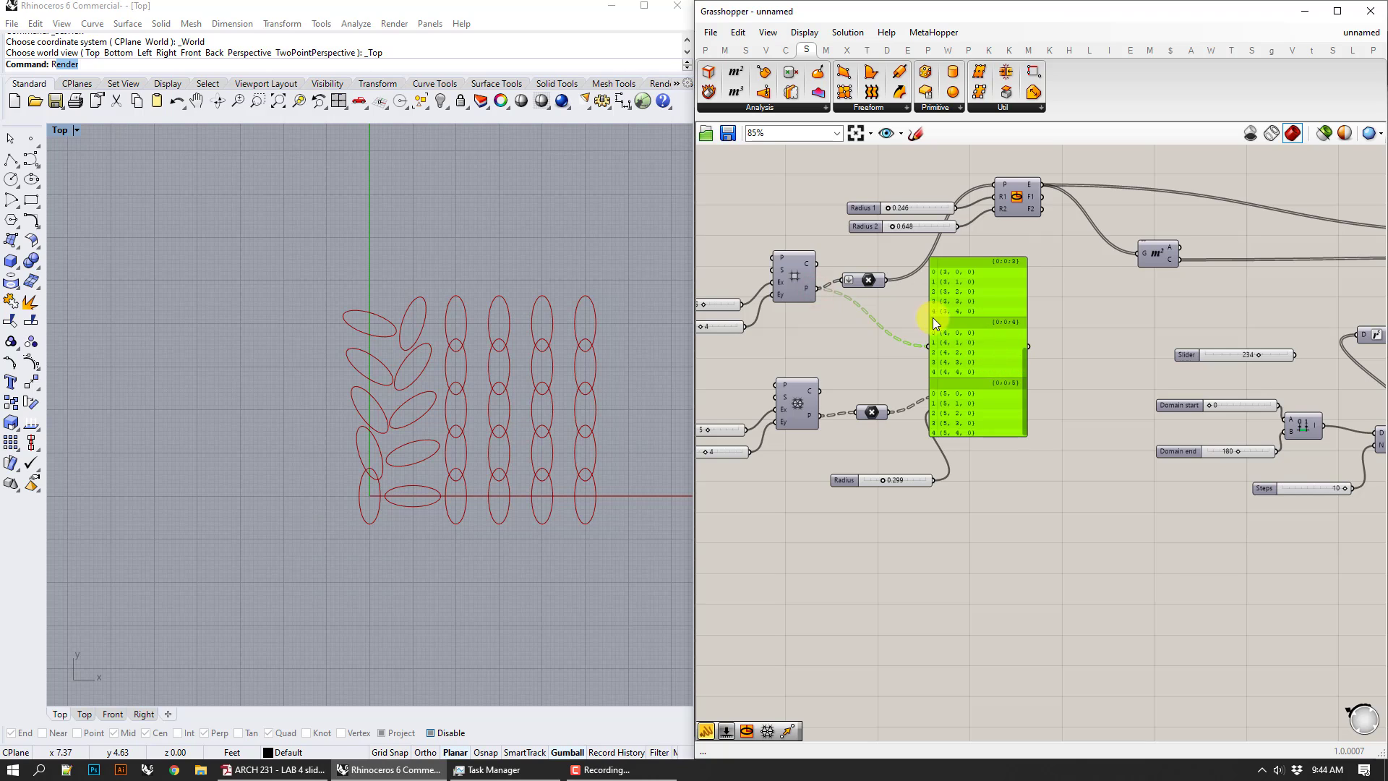
# - Place a second Panel of the flattened Point parameter beside the grid points Panel and compare the two lists
pyautogui.moveTo(971, 337)
pyautogui.mouseDown()
pyautogui.moveTo(1090, 334)
pyautogui.moveTo(1072, 323)
pyautogui.moveTo(1031, 349)
pyautogui.mouseUp()
pyautogui.moveTo(1129, 337); pyautogui.dragTo(1130, 266)
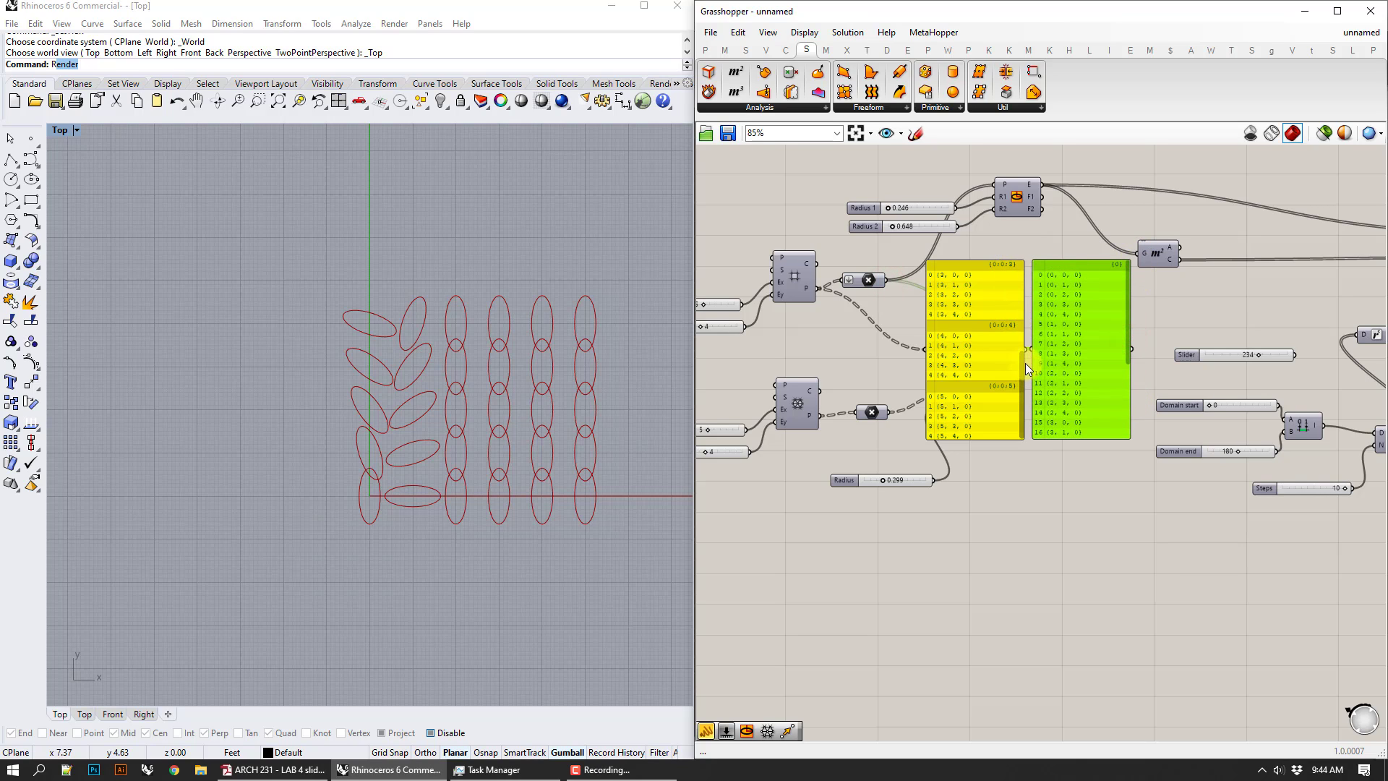
pyautogui.moveTo(1025, 368); pyautogui.dragTo(1042, 255)
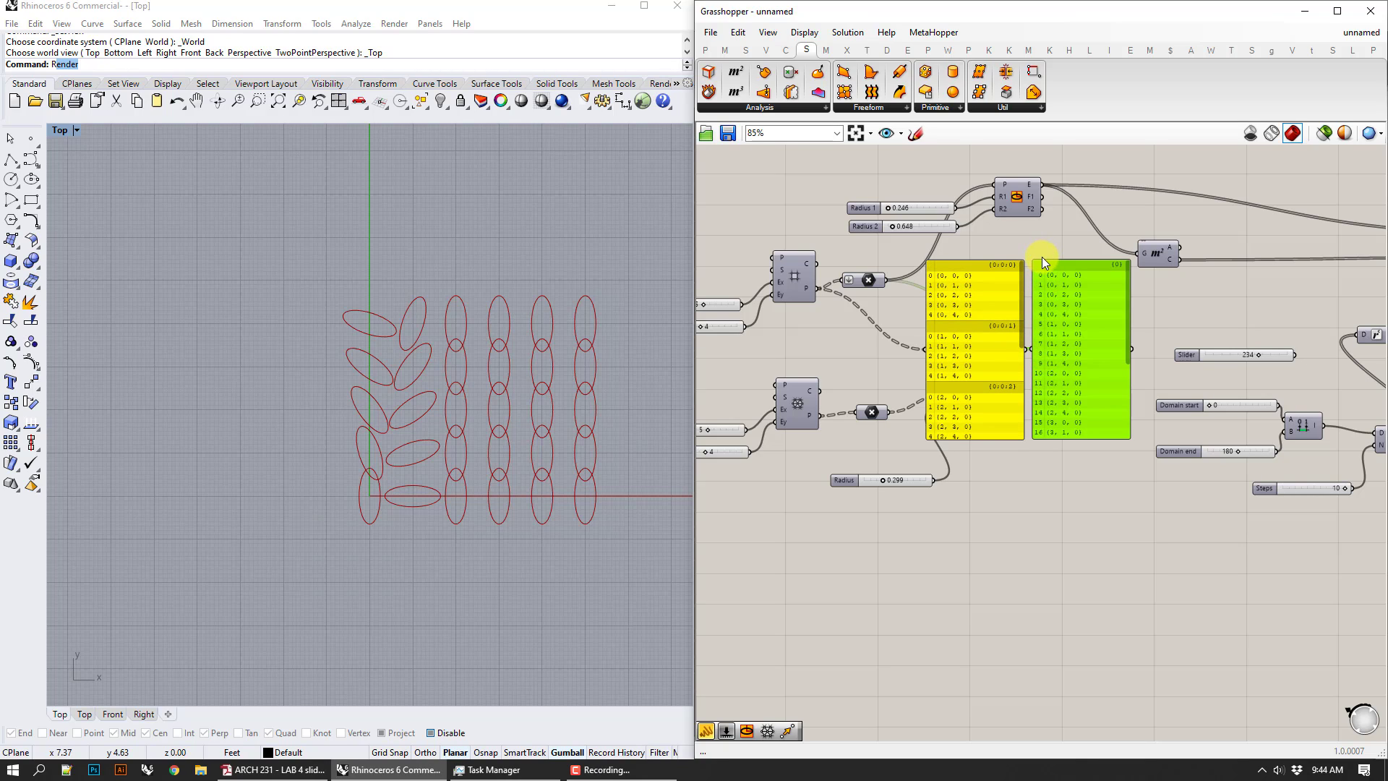
pyautogui.rightClick(866, 281)
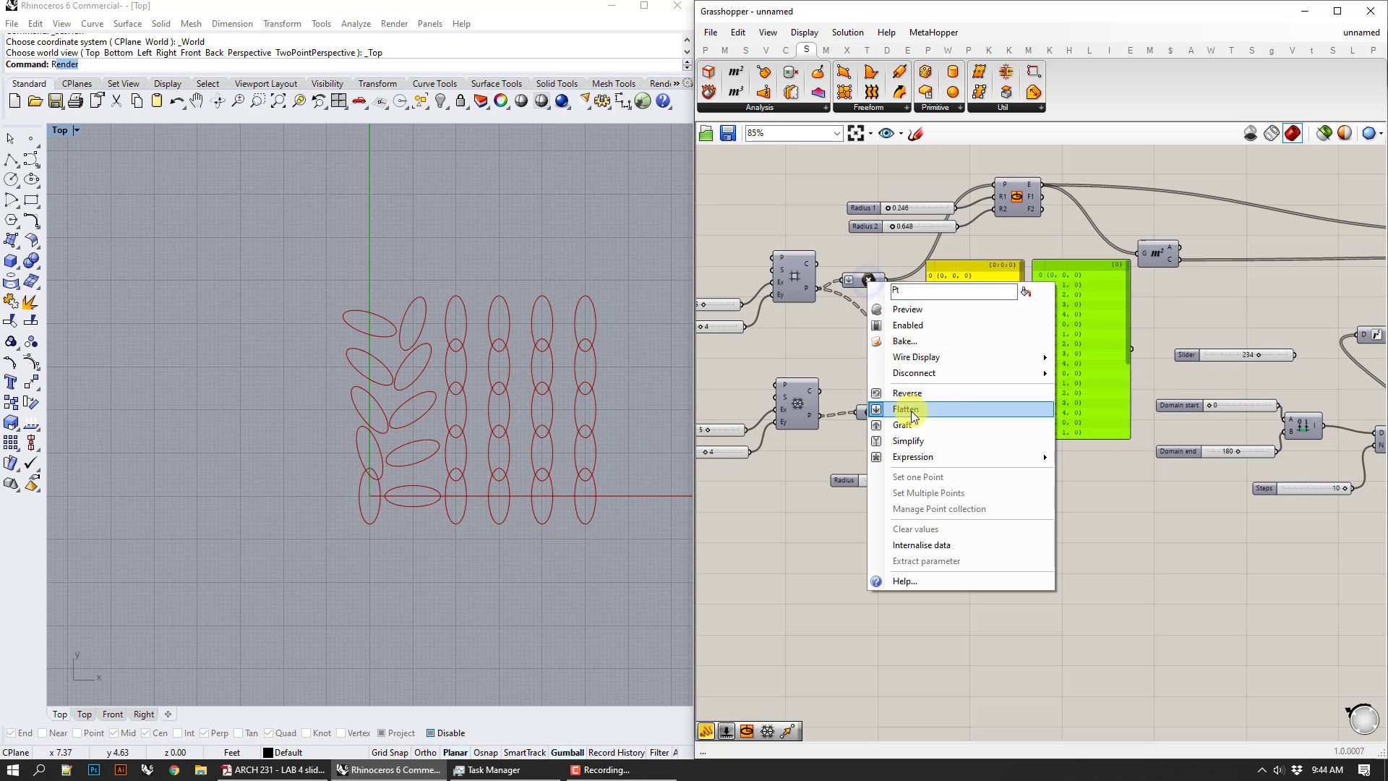
pyautogui.moveTo(1059, 306); pyautogui.dragTo(1060, 305)
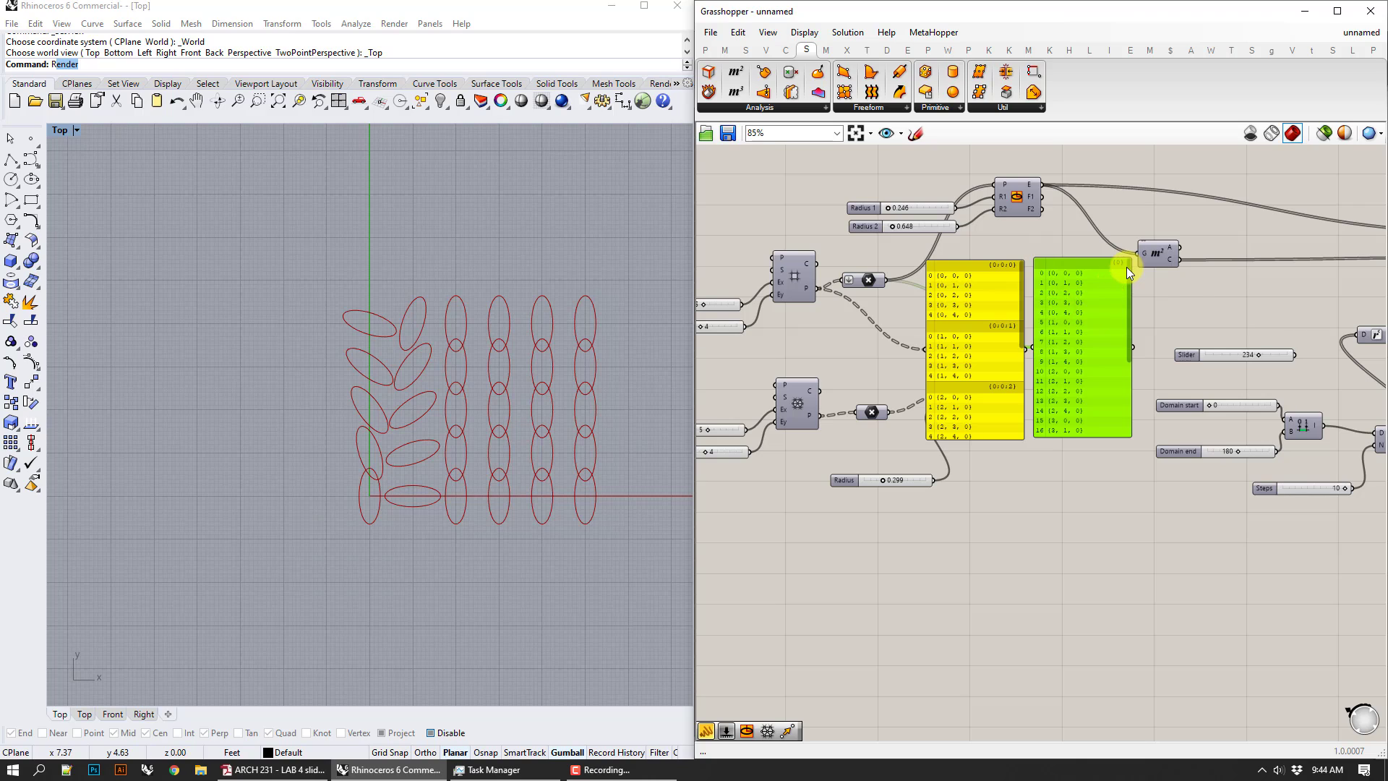
pyautogui.moveTo(1128, 267); pyautogui.dragTo(1112, 372)
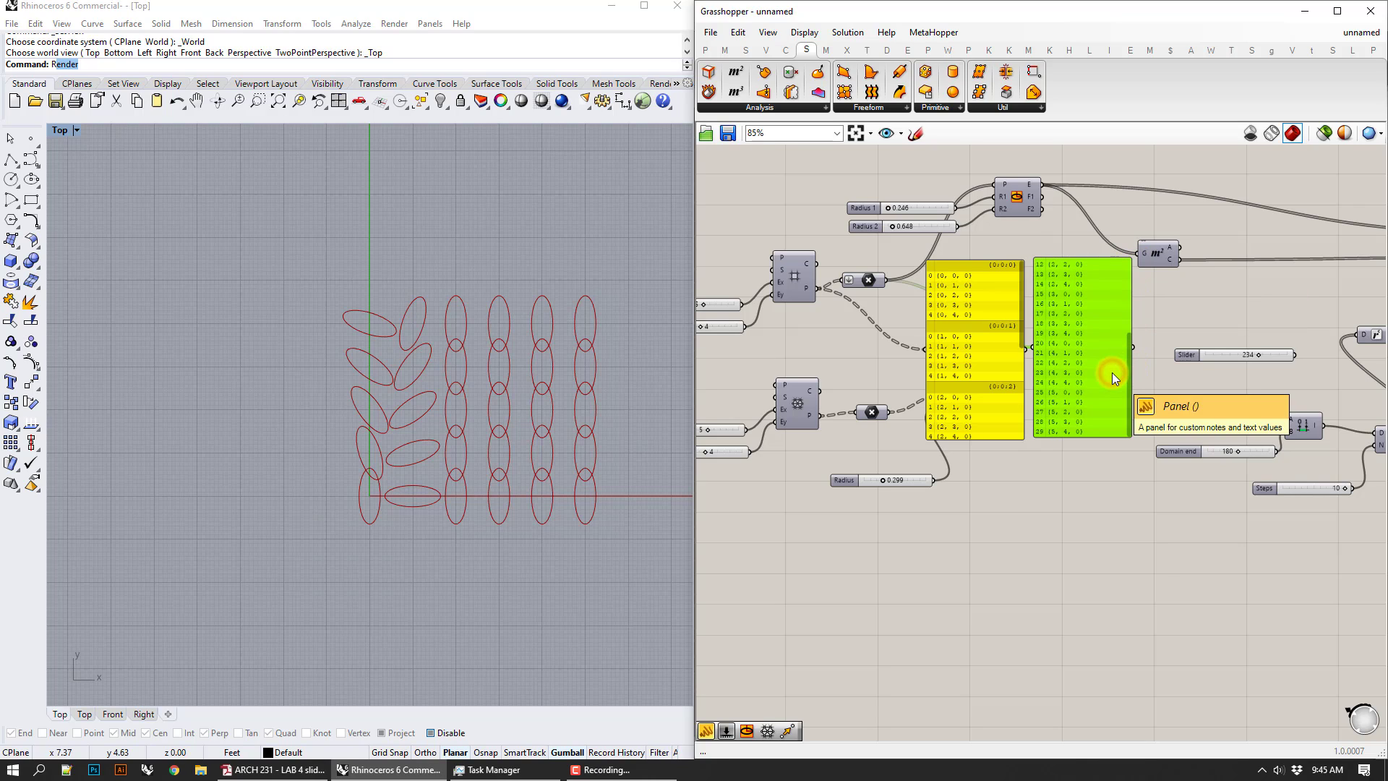
# - Delete both Panels that list the grid points
pyautogui.press('Delete')
pyautogui.click(1012, 362)
pyautogui.press('Delete')
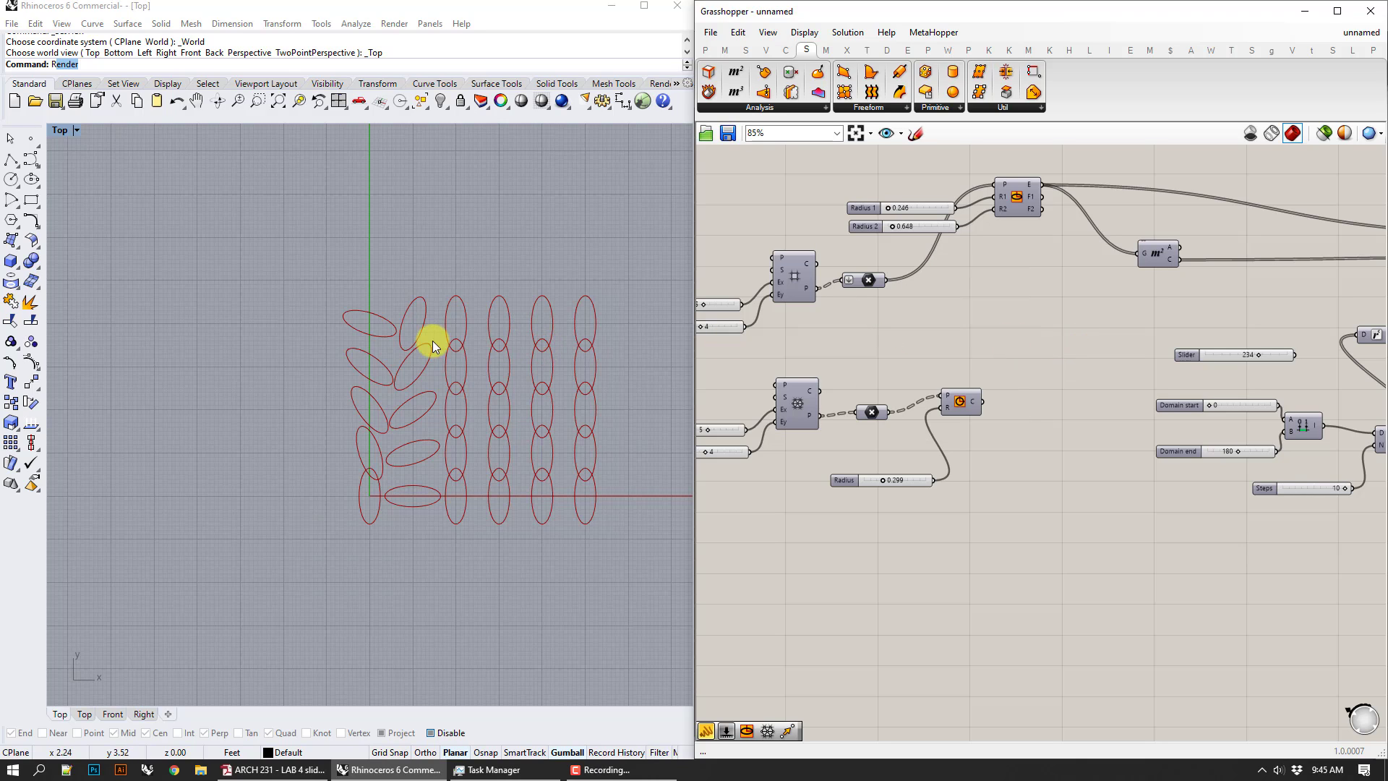
# - Add a Panel near the Range component, connect the Range output to it, and enlarge it to show the whole list
pyautogui.moveTo(1028, 384); pyautogui.dragTo(833, 378, button='right')
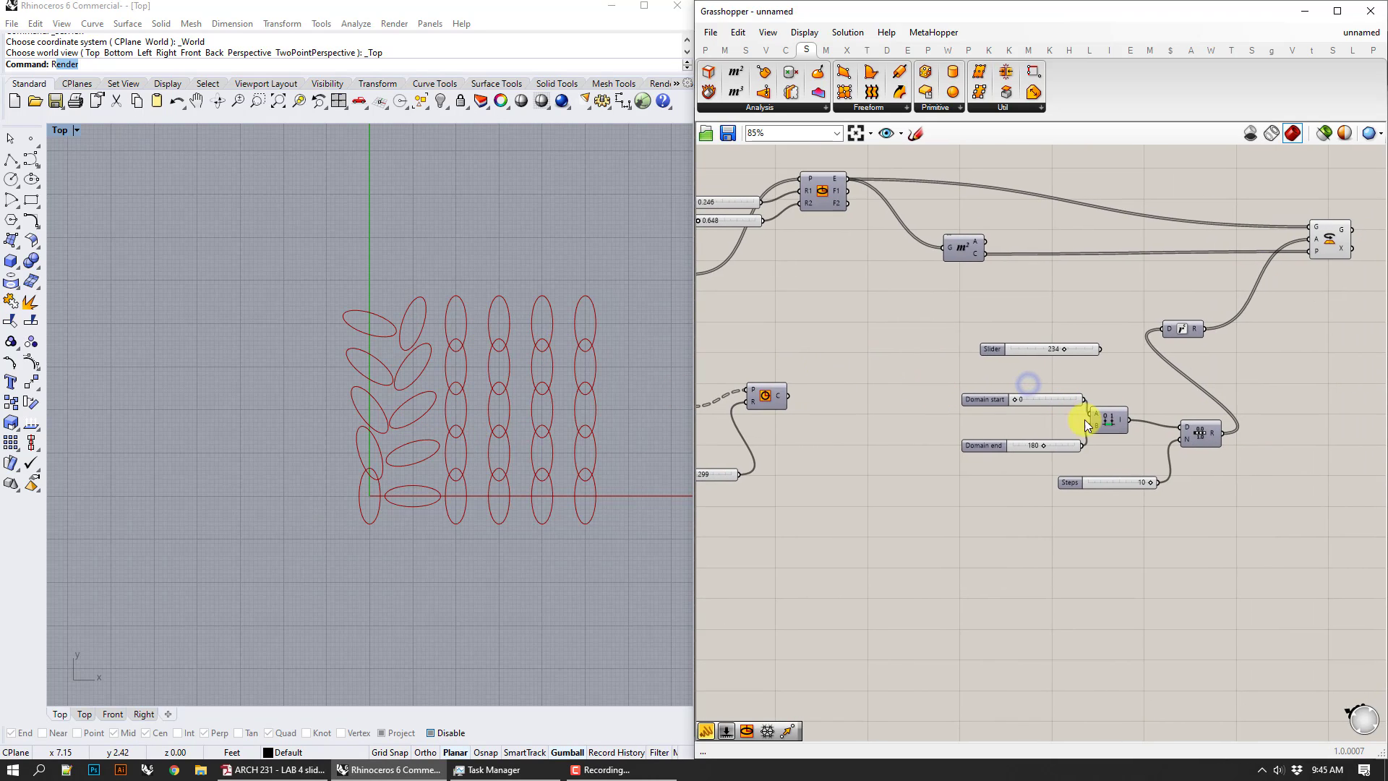
pyautogui.scroll(1, 1156, 497)
pyautogui.moveTo(1109, 480)
pyautogui.mouseDown()
pyautogui.moveTo(1034, 483)
pyautogui.moveTo(1128, 480)
pyautogui.moveTo(1041, 489)
pyautogui.moveTo(1088, 498)
pyautogui.moveTo(1107, 484)
pyautogui.mouseUp()
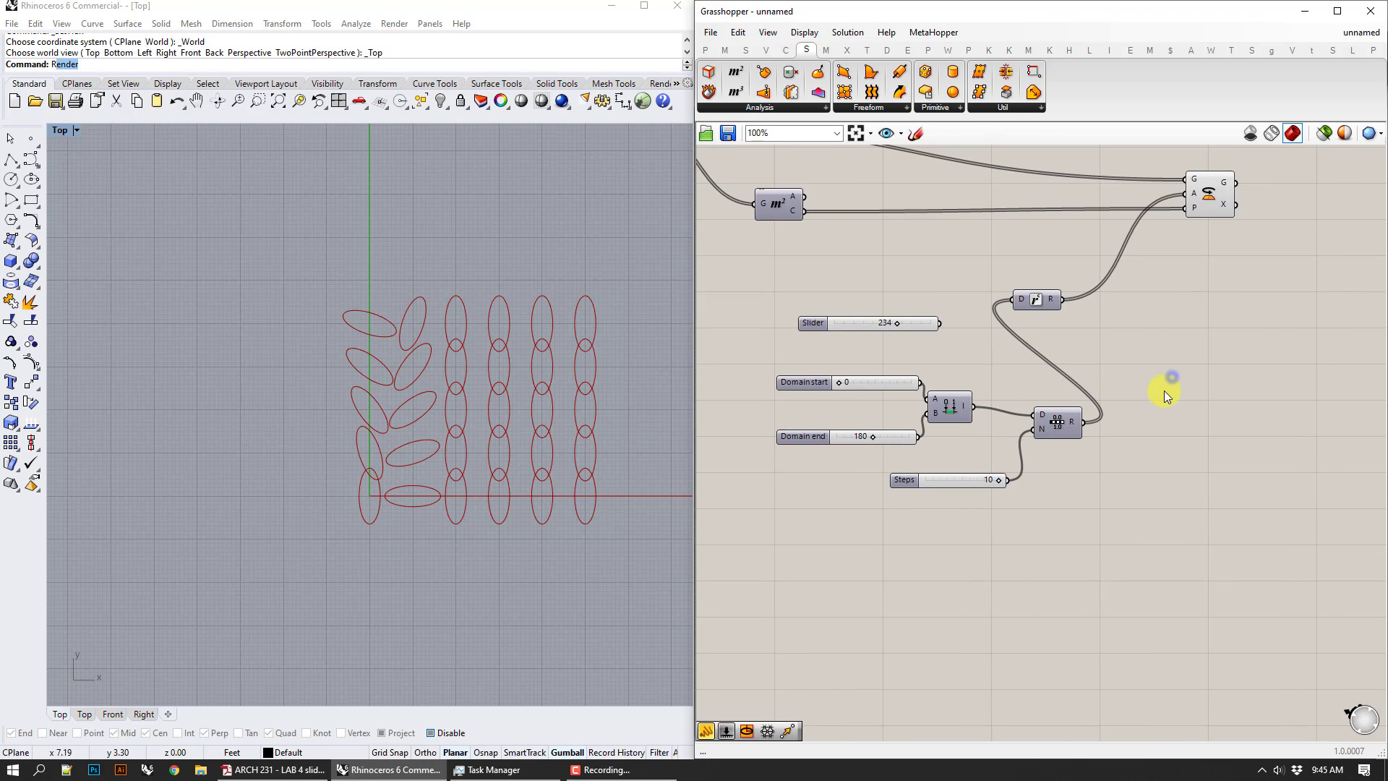
pyautogui.moveTo(1272, 392); pyautogui.dragTo(1164, 390, button='right')
pyautogui.doubleClick(1174, 389)
pyautogui.write('p')
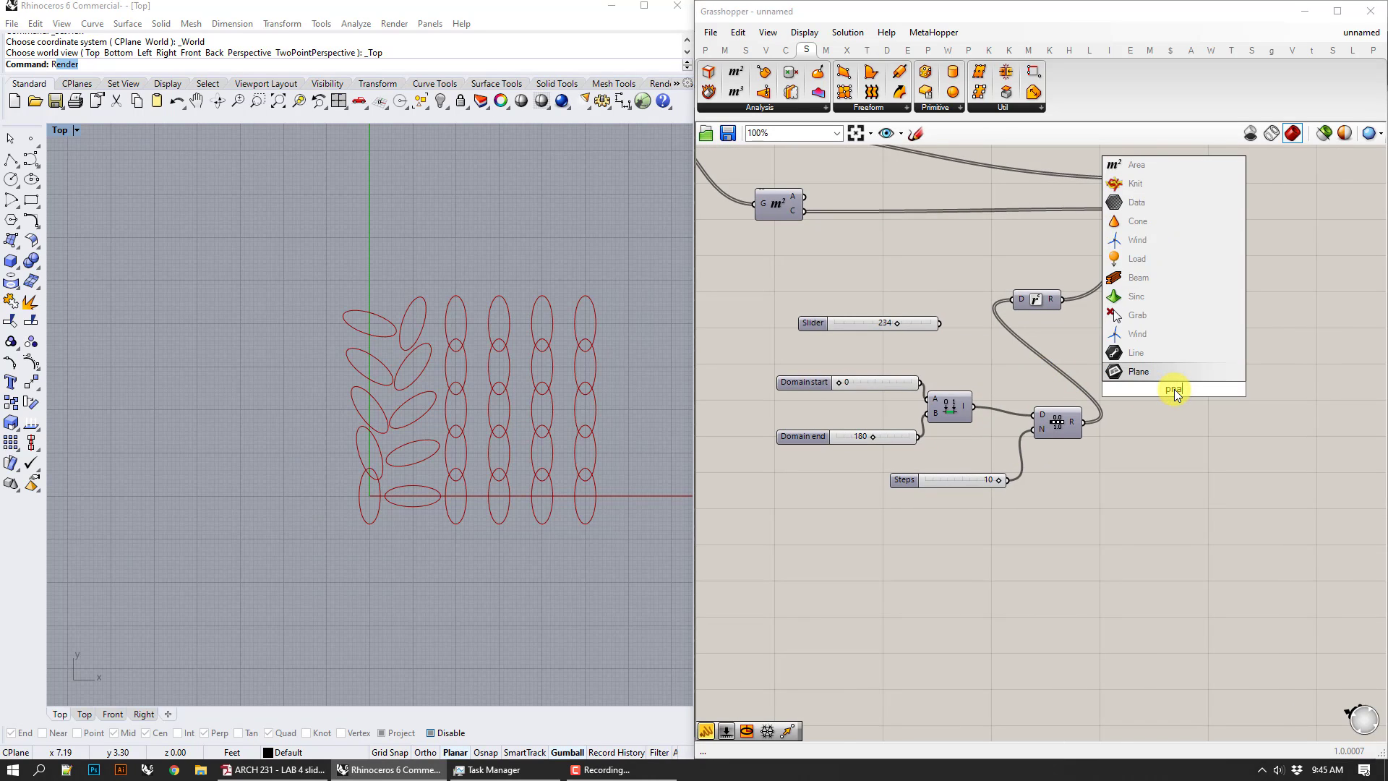
pyautogui.write('anel')
pyautogui.press('Return')
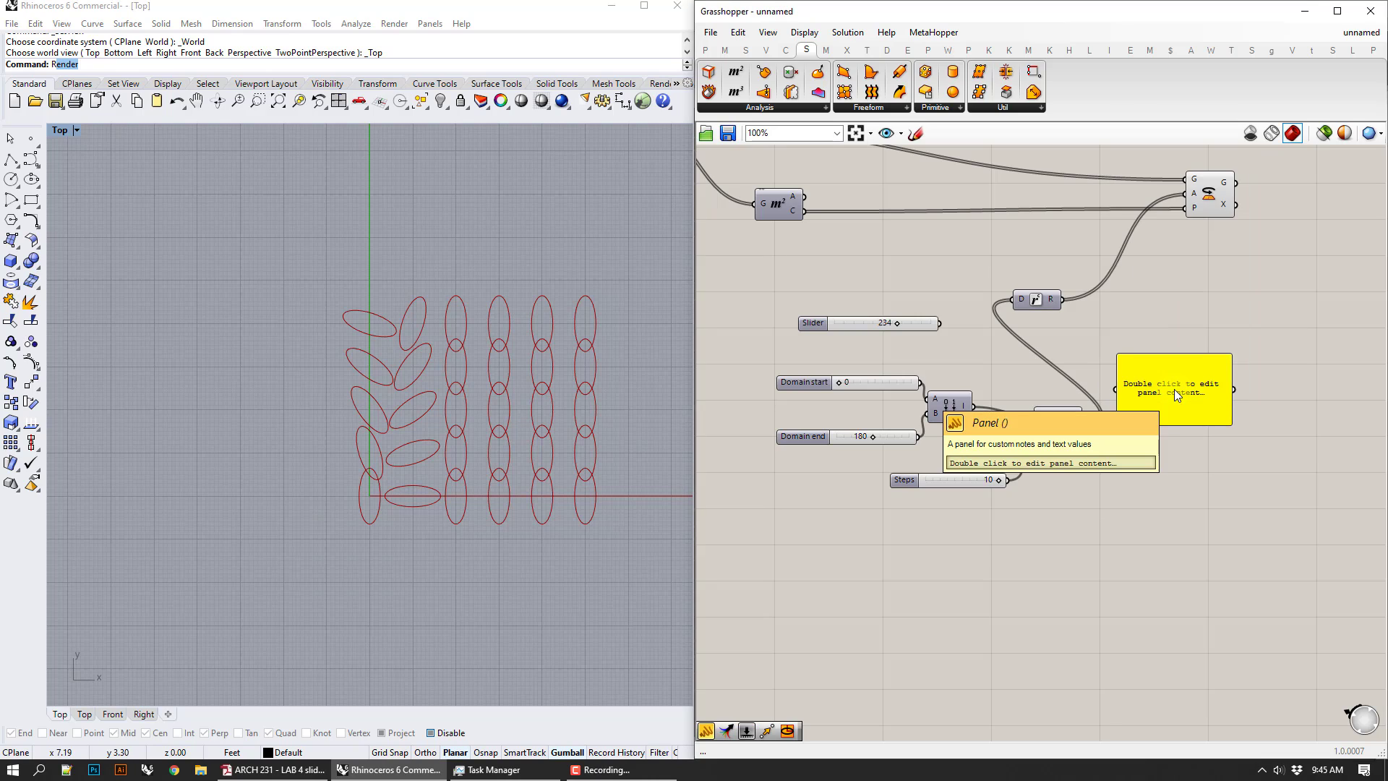
pyautogui.moveTo(1236, 399); pyautogui.dragTo(1183, 429)
pyautogui.moveTo(1283, 499); pyautogui.dragTo(1173, 415, button='right')
pyautogui.moveTo(1155, 390); pyautogui.dragTo(1154, 615)
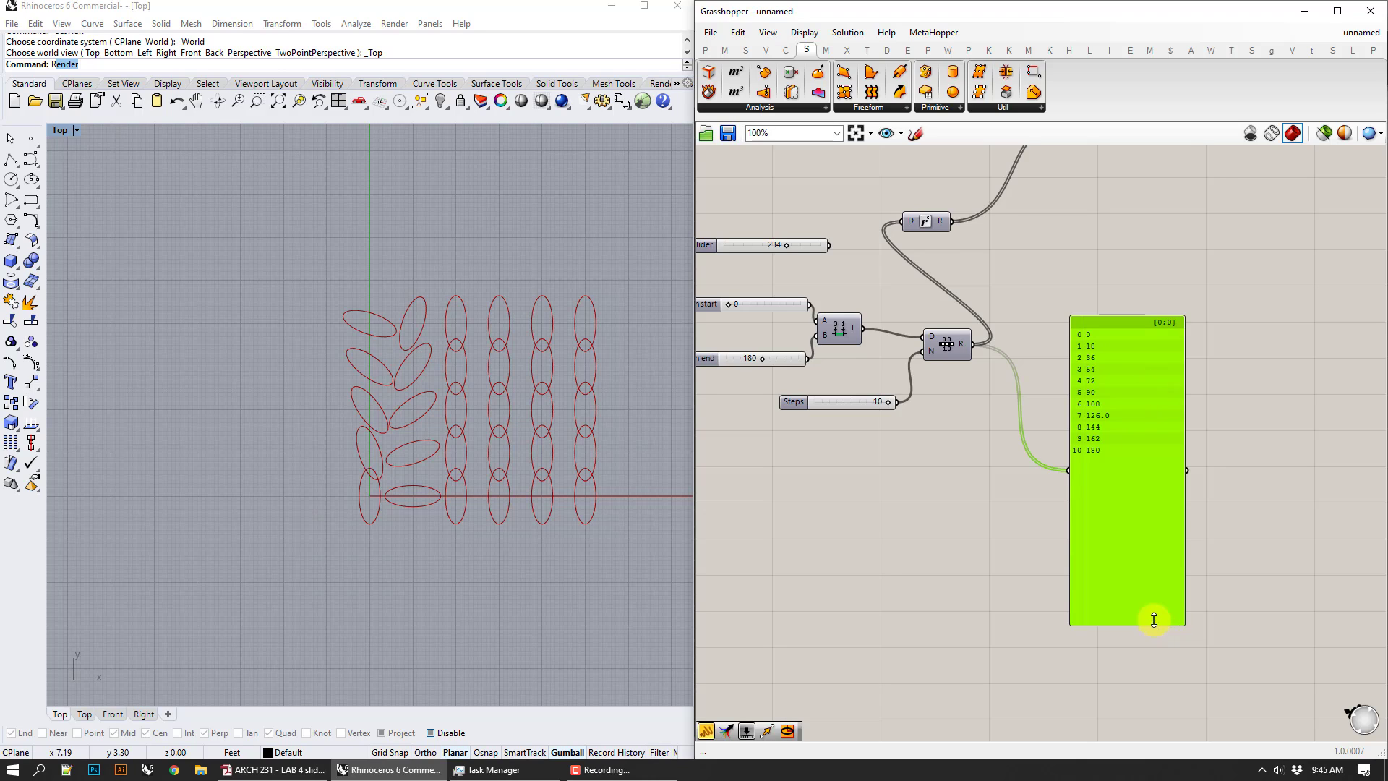
# - Connect the Radians output to the Panel in place of the Range output, review the converted angles, and delete the Panel
pyautogui.moveTo(1078, 236); pyautogui.dragTo(1047, 358, button='right')
pyautogui.moveTo(924, 344); pyautogui.dragTo(1038, 592)
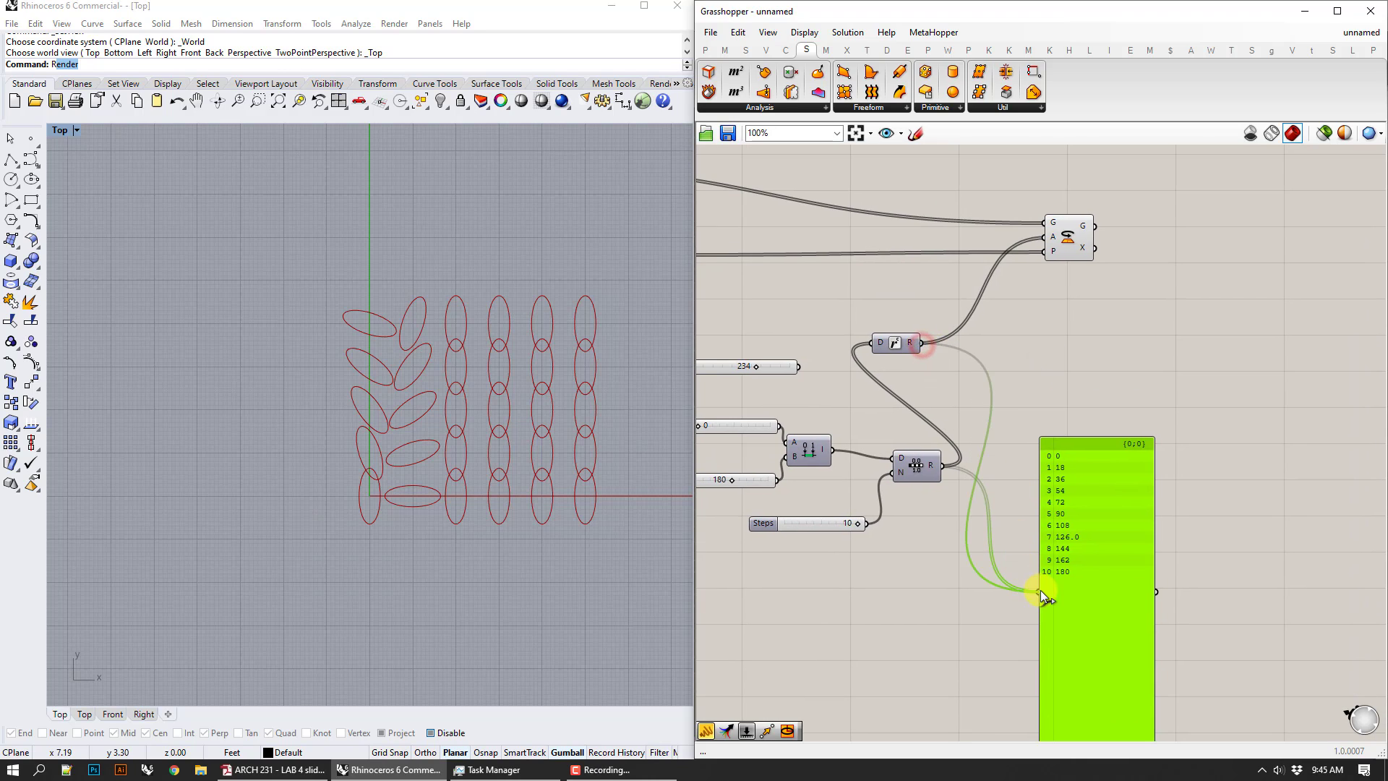
pyautogui.moveTo(1096, 533); pyautogui.dragTo(1116, 440)
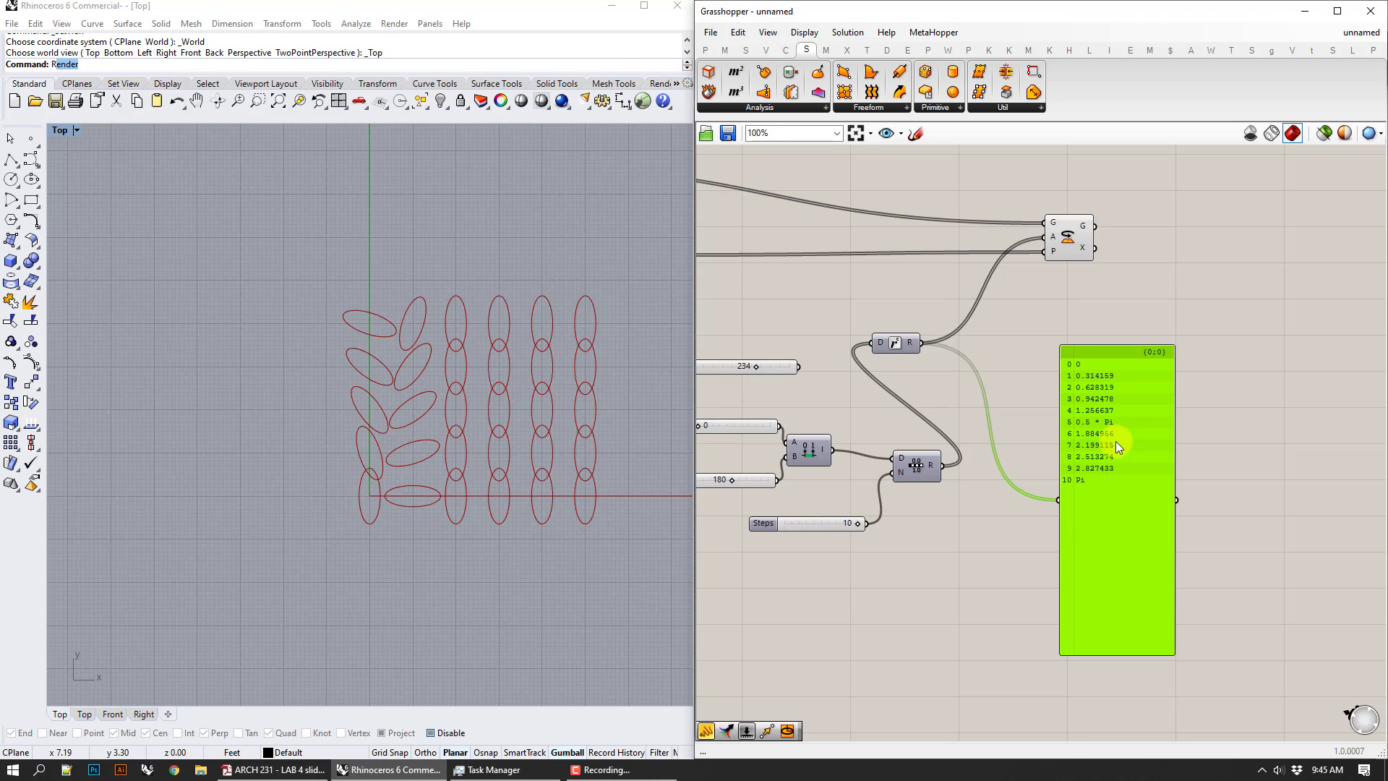
pyautogui.moveTo(1018, 427); pyautogui.dragTo(1109, 427, button='right')
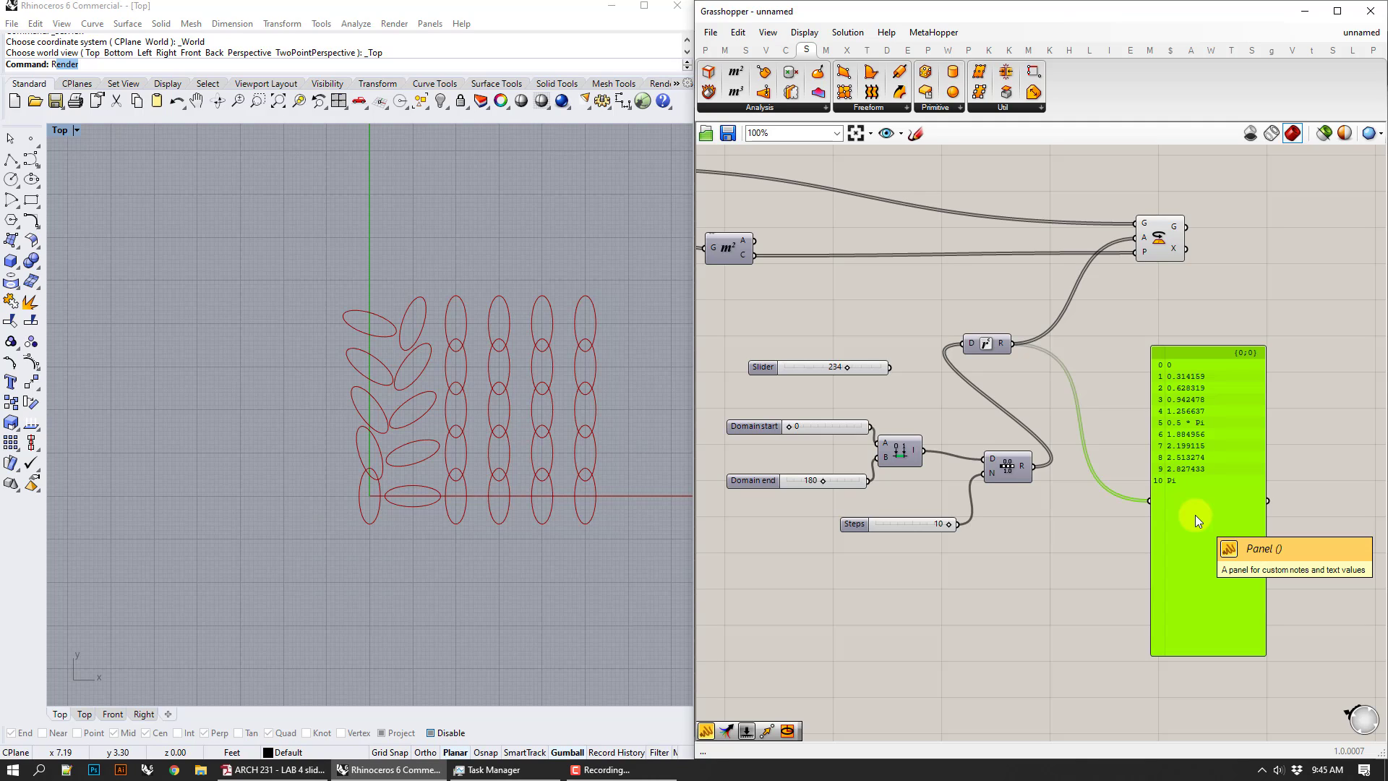
pyautogui.press('Delete')
# - Add a List Length component between the Area component and the unconnected slider set to 234
pyautogui.moveTo(1076, 494); pyautogui.dragTo(1185, 498, button='right')
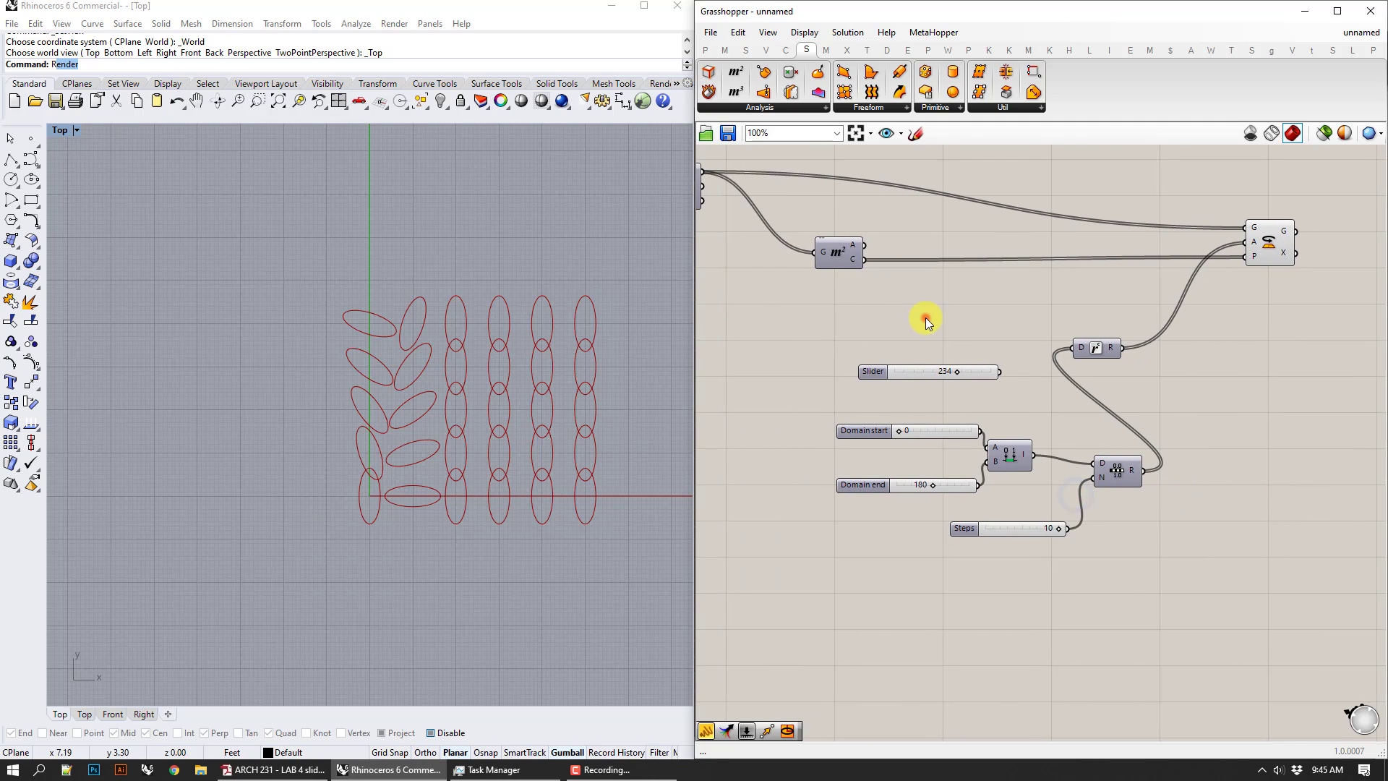
pyautogui.doubleClick(926, 318)
pyautogui.write('list leng')
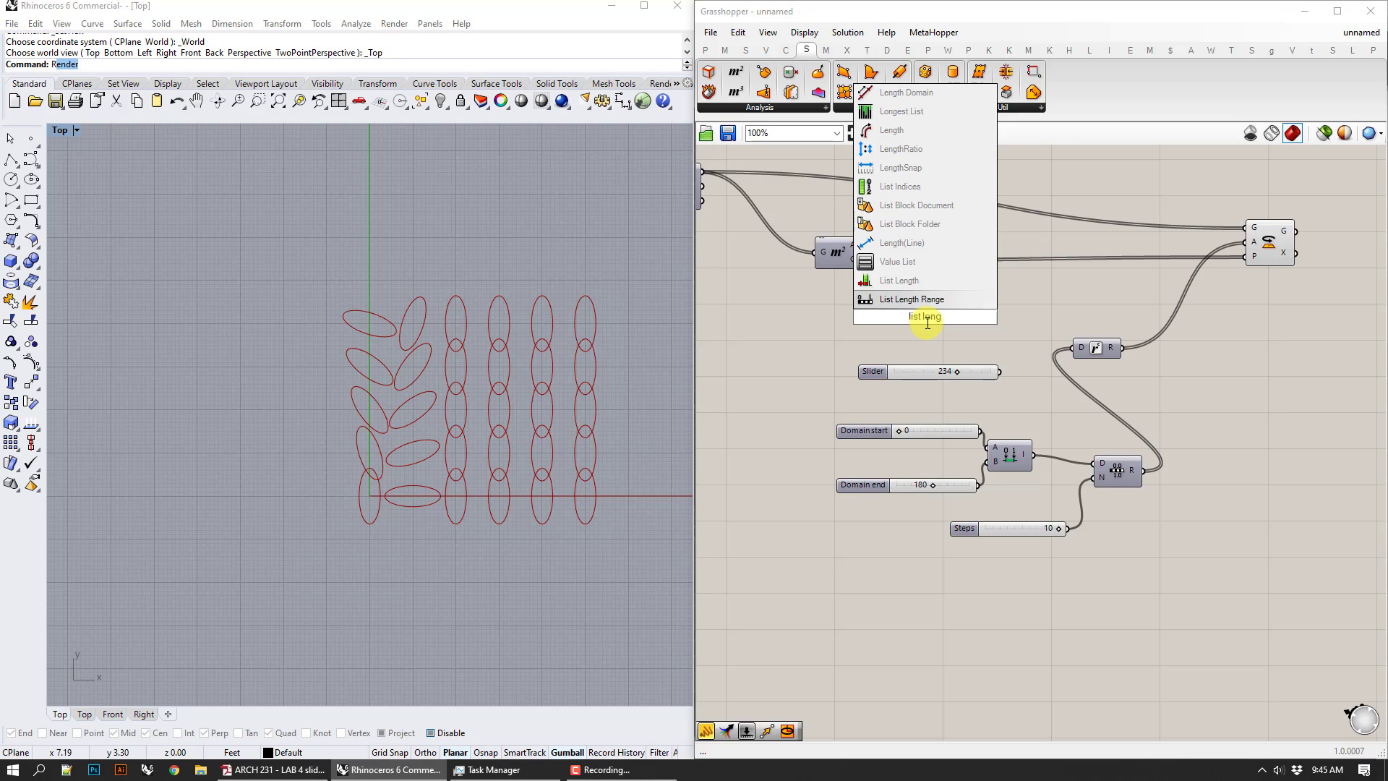
pyautogui.click(899, 282)
# - Move the square grid's flattened Point parameter farther from the grid component and connect its output to the List Length input
pyautogui.moveTo(820, 309); pyautogui.dragTo(949, 304, button='right')
pyautogui.moveTo(850, 251); pyautogui.dragTo(1051, 255, button='right')
pyautogui.moveTo(827, 285); pyautogui.dragTo(882, 280)
pyautogui.moveTo(1047, 294); pyautogui.dragTo(981, 303, button='right')
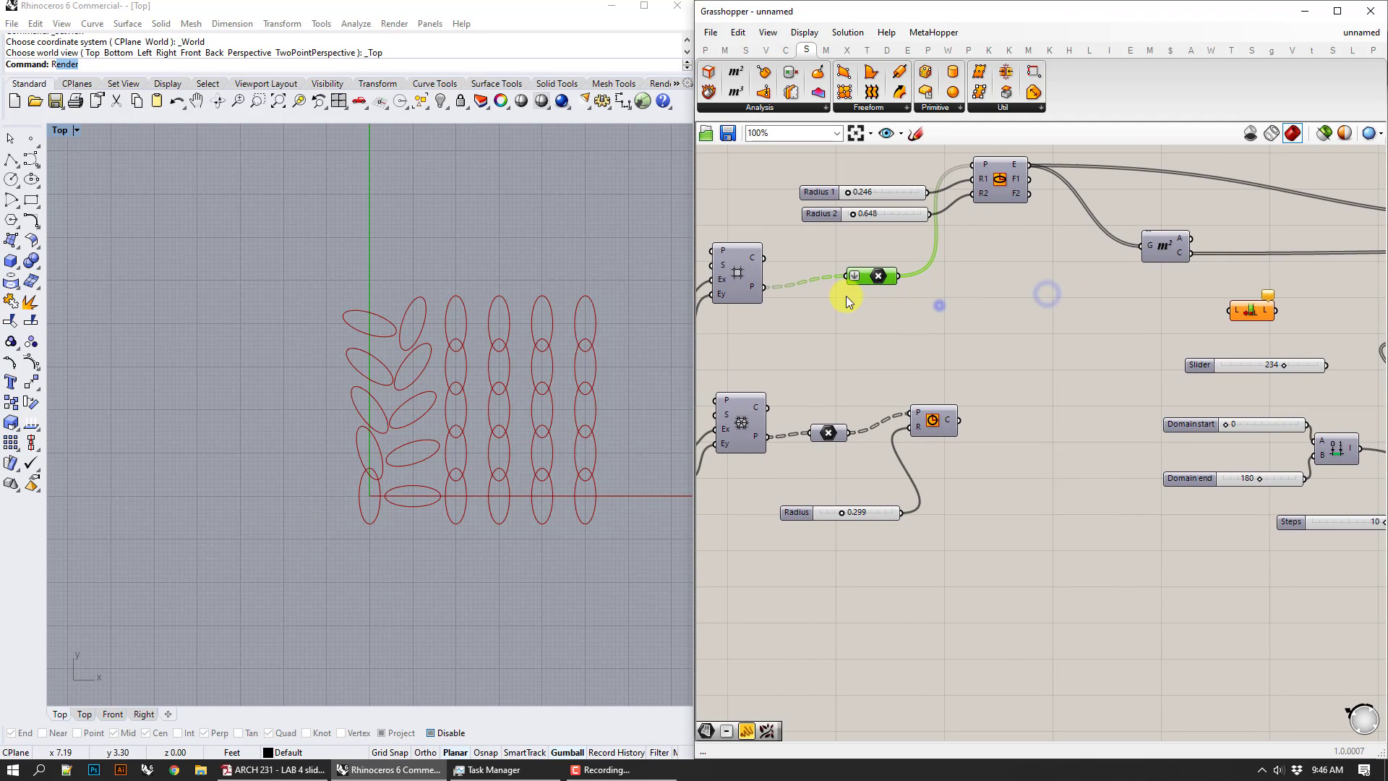
pyautogui.click(814, 294)
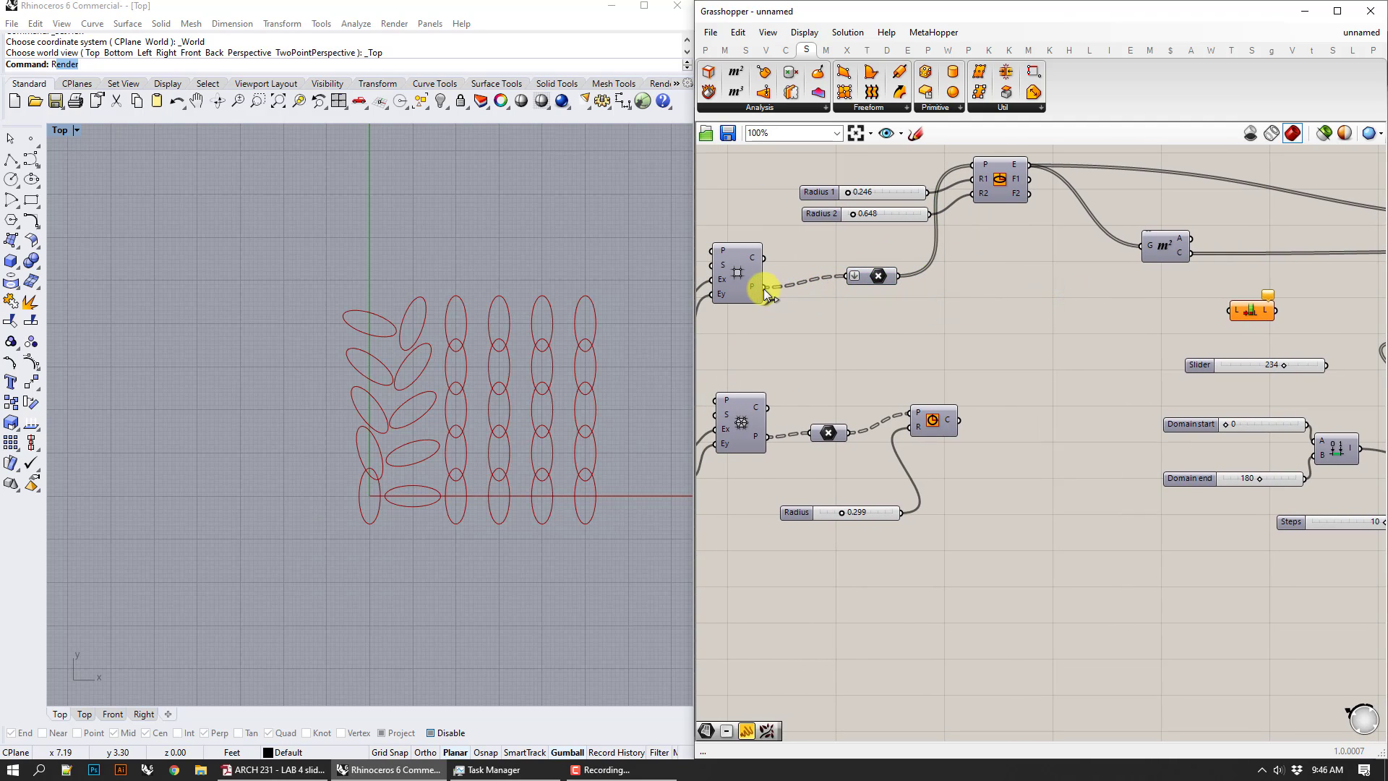
pyautogui.moveTo(756, 285)
pyautogui.moveTo(1120, 335); pyautogui.dragTo(1088, 333, button='right')
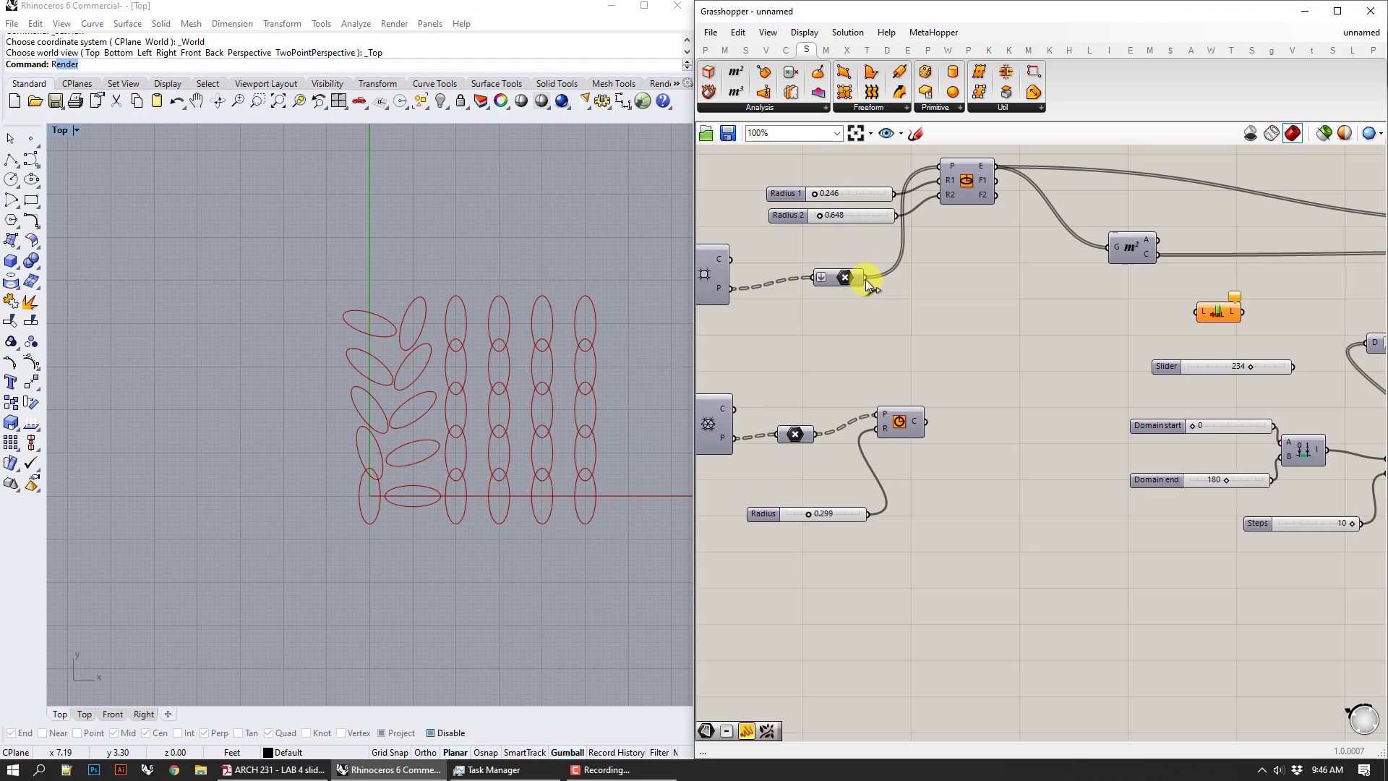
pyautogui.moveTo(865, 279); pyautogui.dragTo(1200, 315)
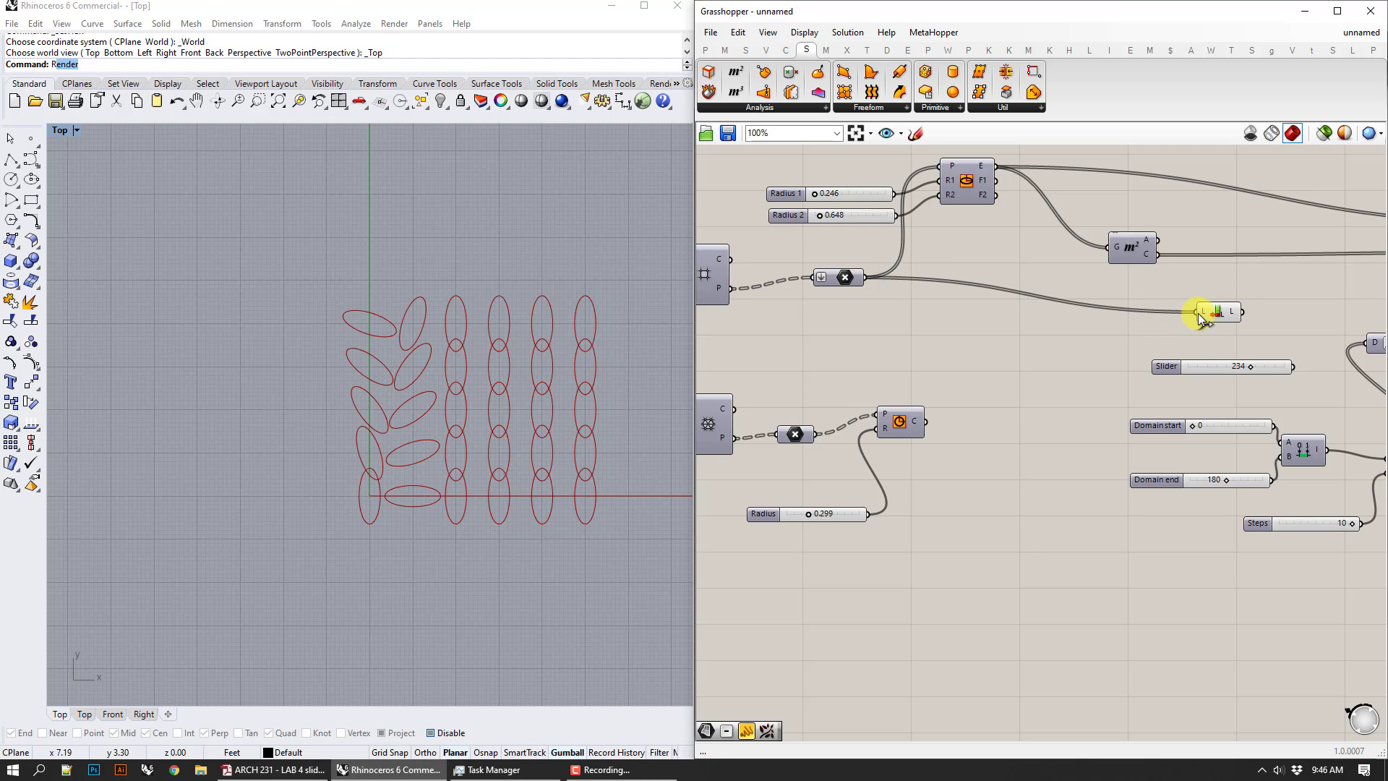
pyautogui.moveTo(844, 276)
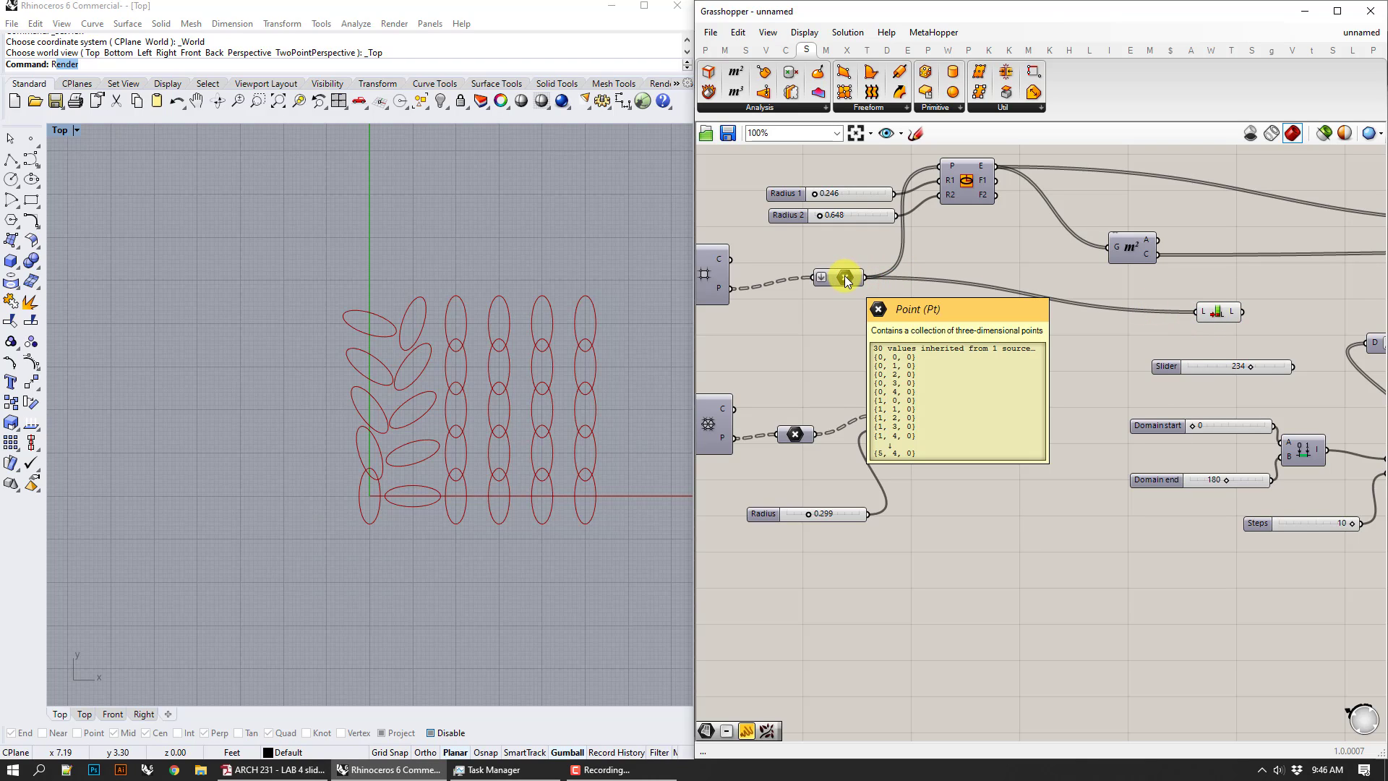
# - Connect the List Length output to the Range component's N input and delete the disconnected slider set to 10
pyautogui.moveTo(1234, 315)
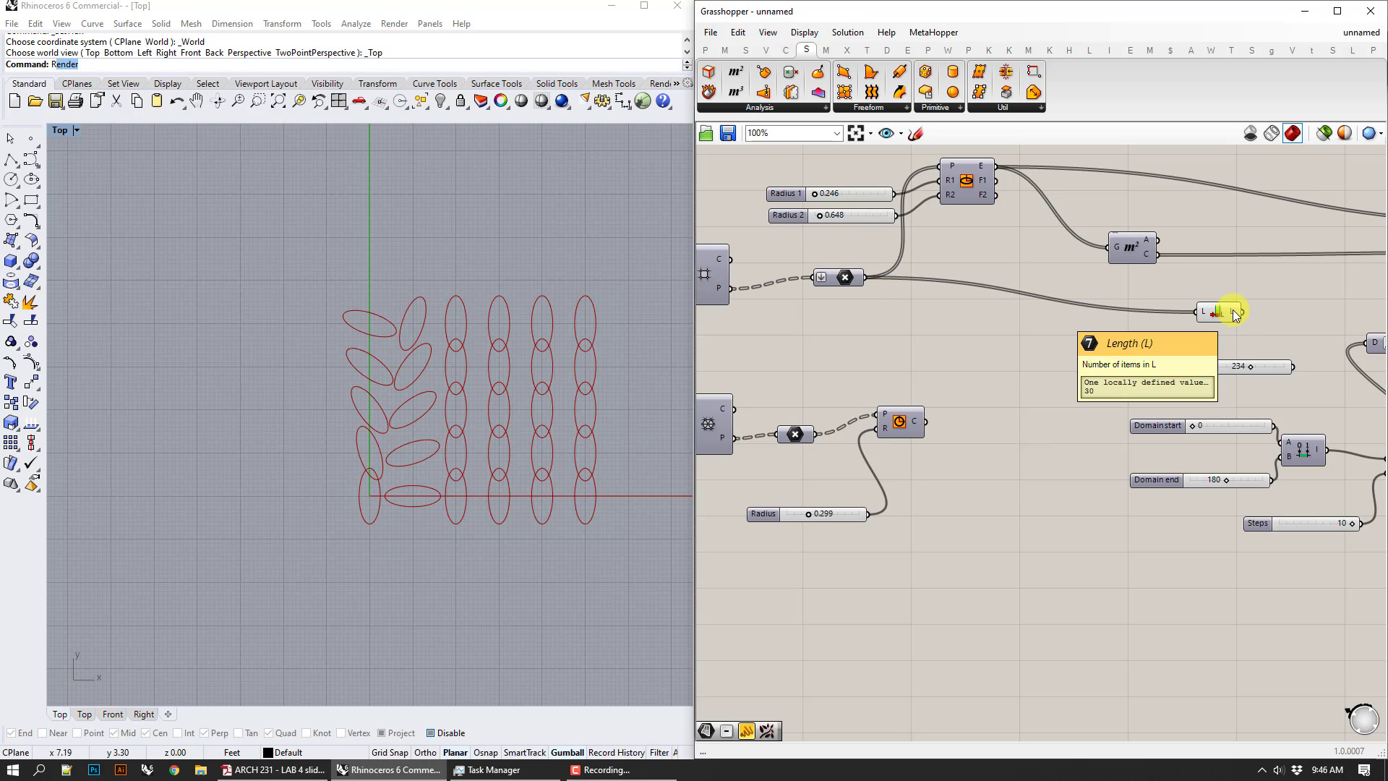
pyautogui.moveTo(1234, 315); pyautogui.dragTo(887, 284, button='right')
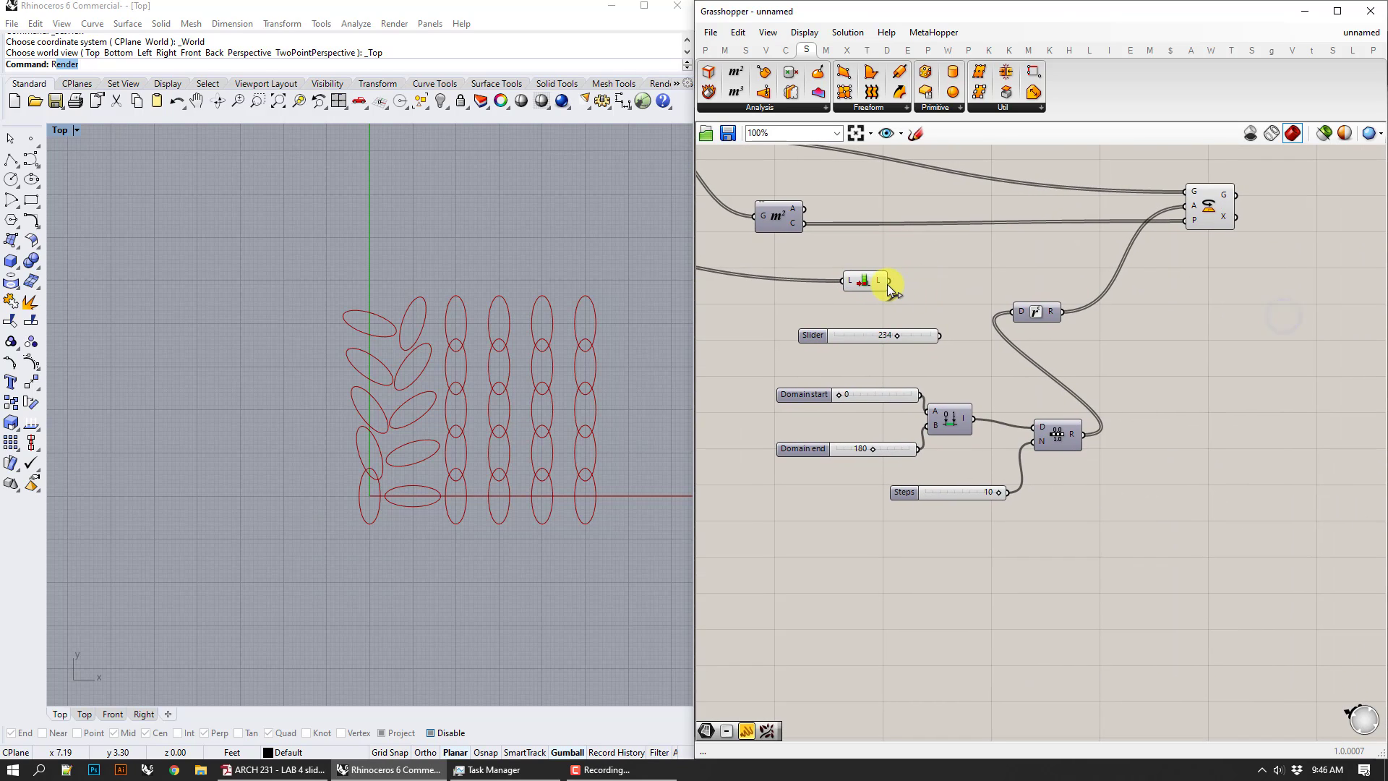
pyautogui.moveTo(887, 284); pyautogui.dragTo(1048, 440)
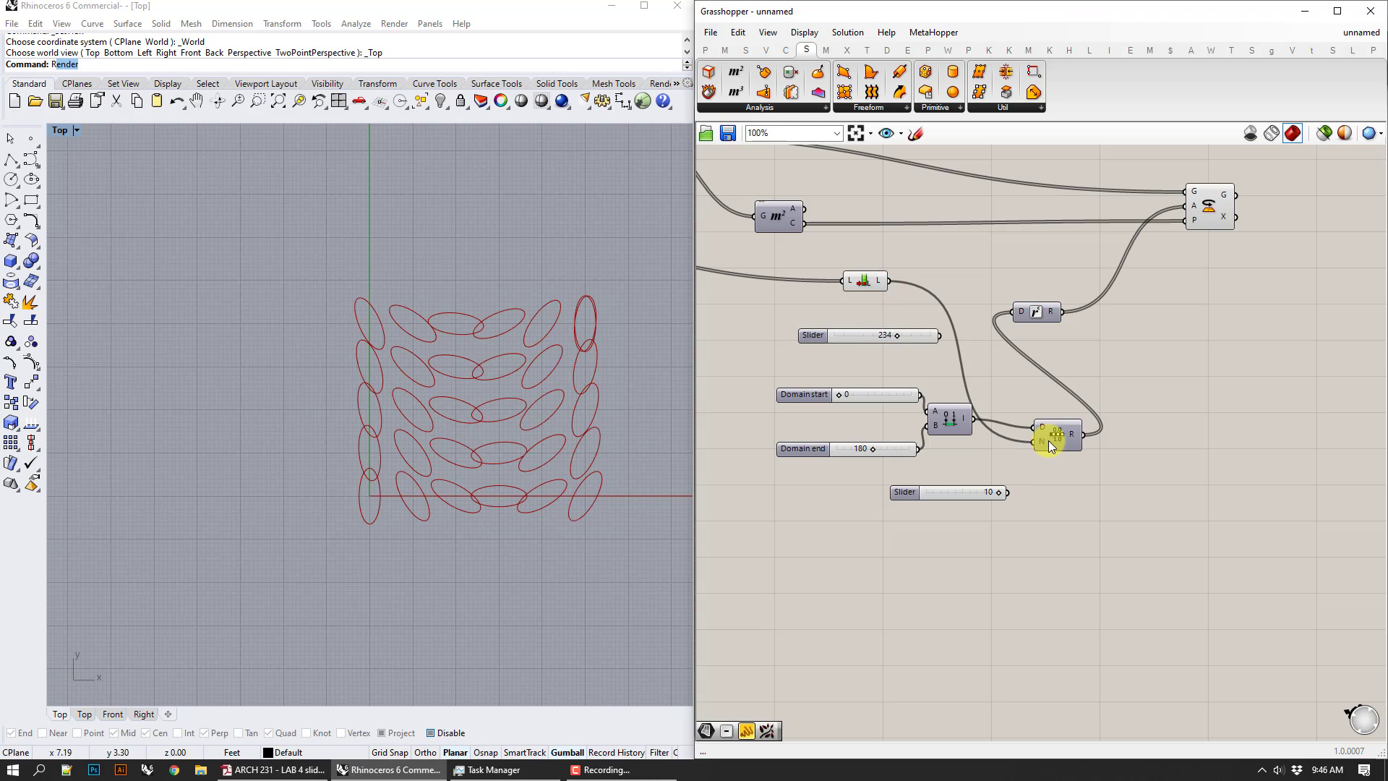
pyautogui.click(964, 493)
pyautogui.press('Delete')
# - Set the square grid's Extent X slider to 6, connect it to the Ey input as well, and delete the former Extent Y slider
pyautogui.moveTo(890, 400); pyautogui.dragTo(1138, 418, button='right')
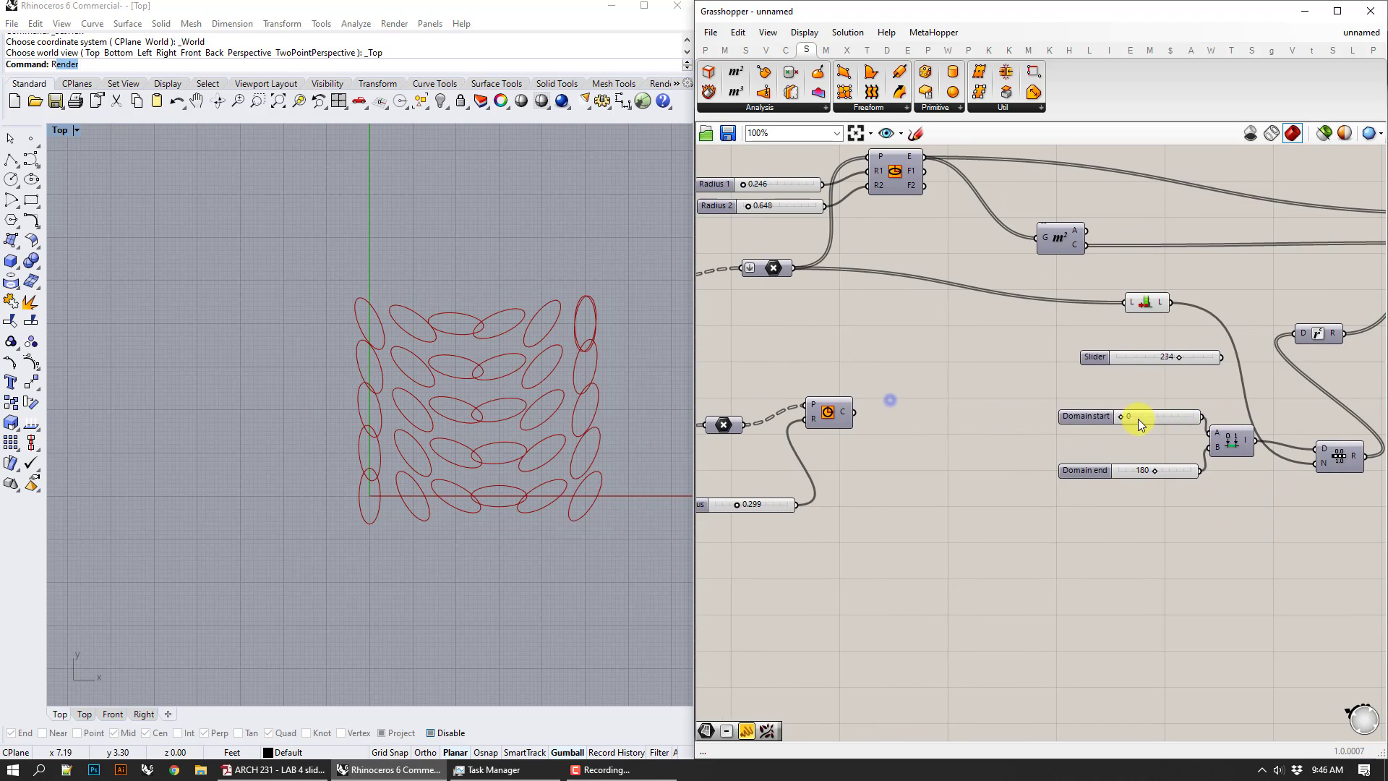
pyautogui.scroll(-1, 873, 352)
pyautogui.moveTo(873, 353); pyautogui.dragTo(990, 387, button='right')
pyautogui.scroll(1, 863, 367)
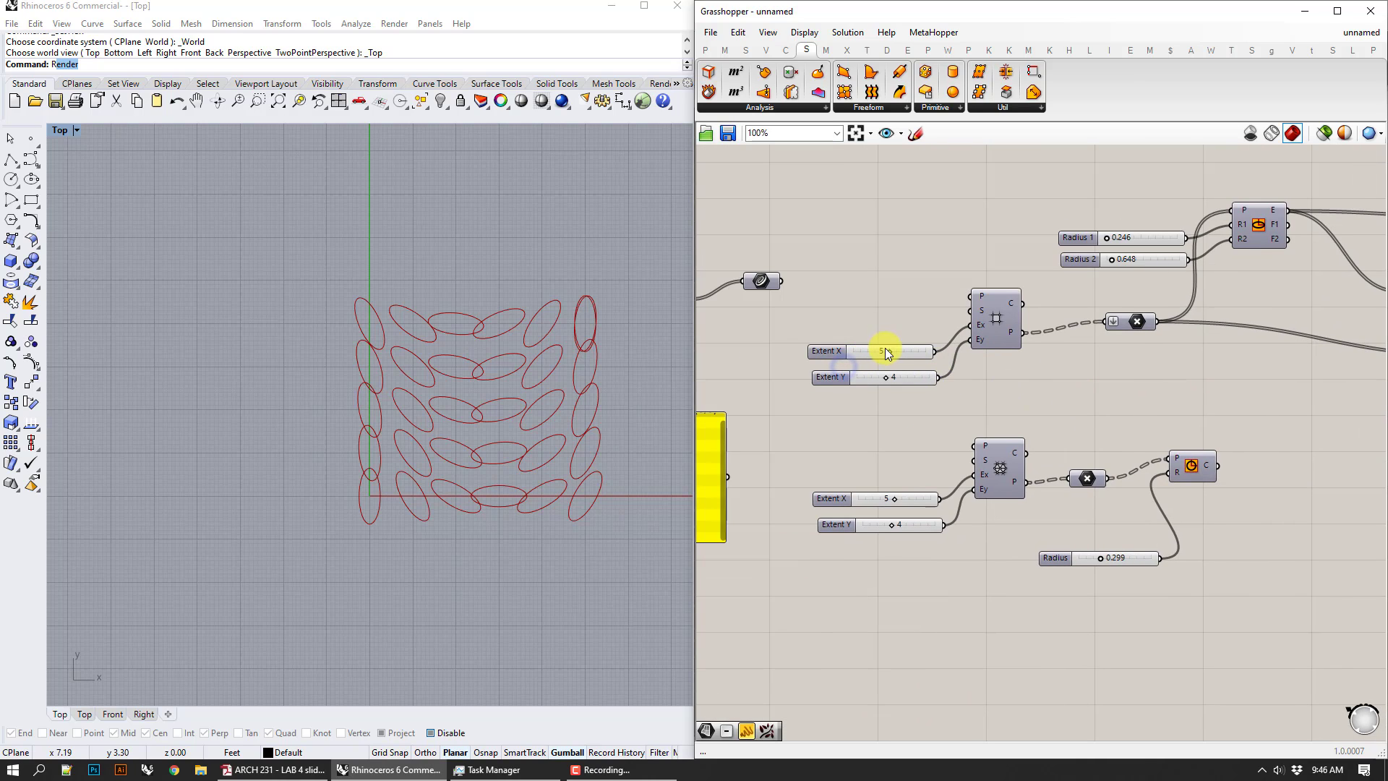
pyautogui.moveTo(889, 352); pyautogui.dragTo(962, 340)
pyautogui.click(918, 380)
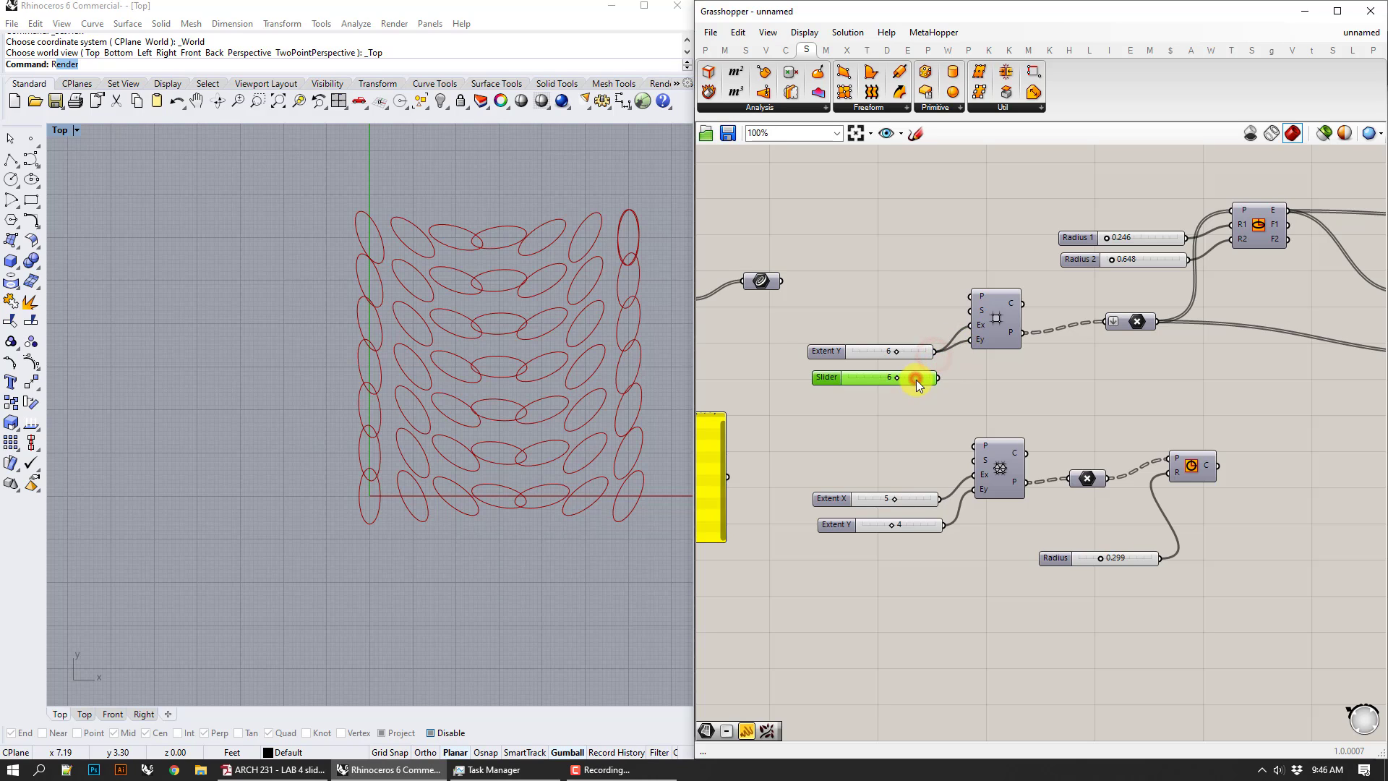
pyautogui.press('Delete')
# - Set the square grid's shared extent slider to 10 and the Domain end slider to 360
pyautogui.moveTo(652, 351); pyautogui.dragTo(571, 351, button='right')
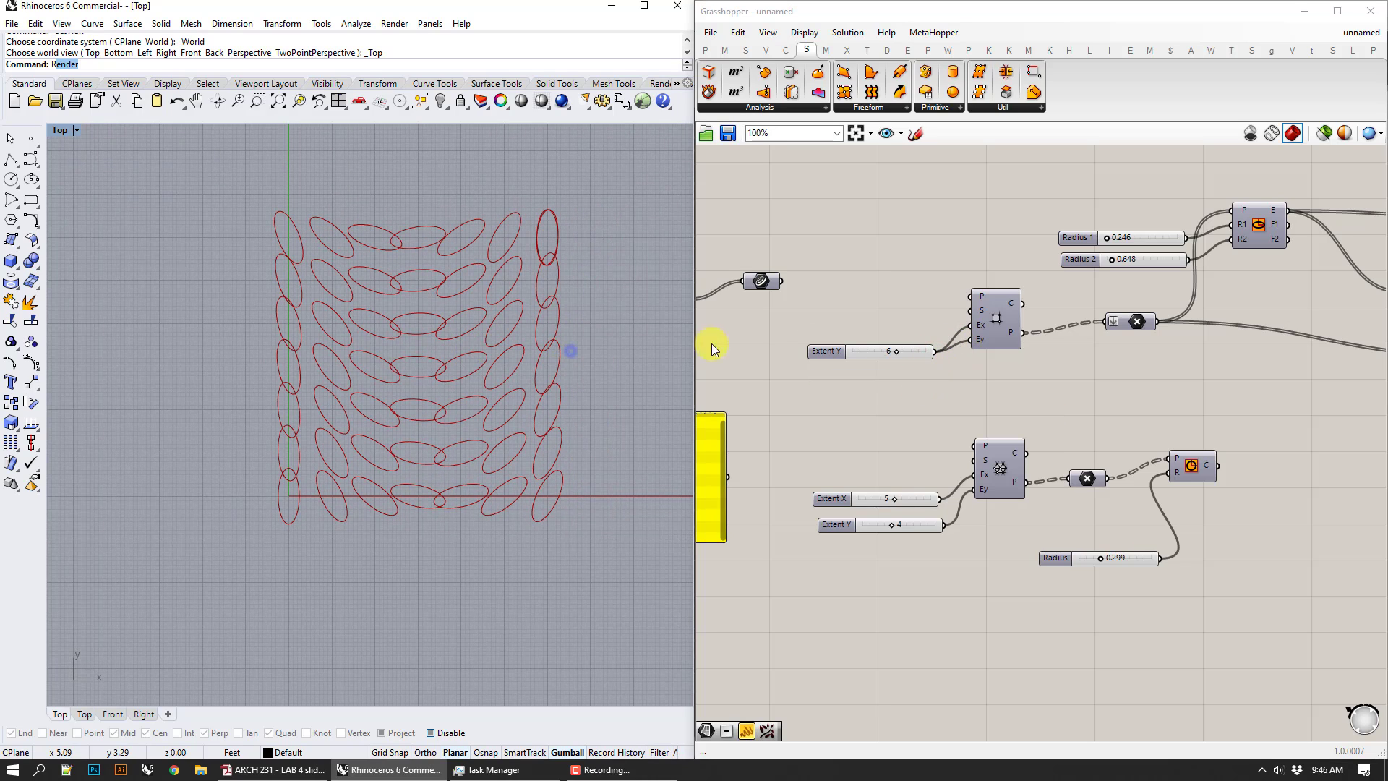
pyautogui.moveTo(893, 353); pyautogui.dragTo(926, 349)
pyautogui.scroll(-3, 590, 354)
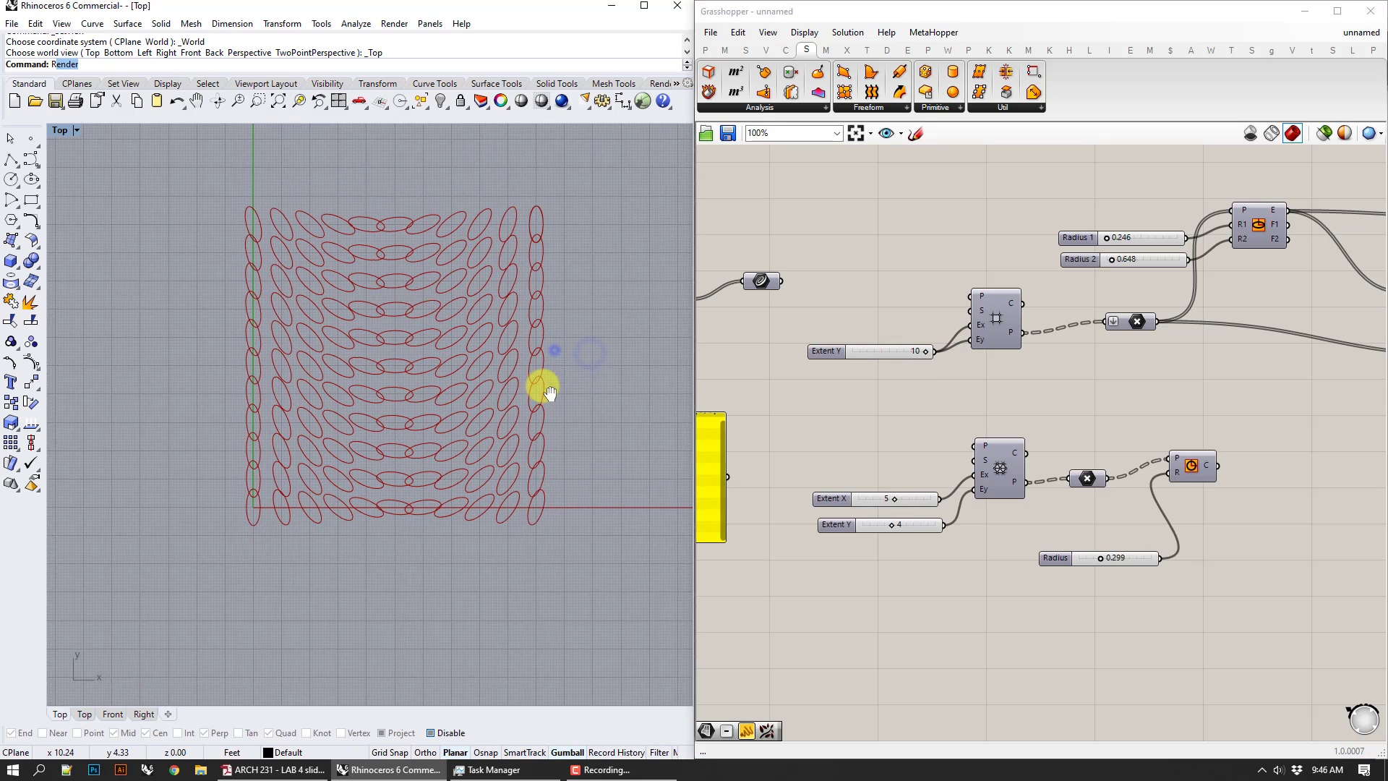
pyautogui.moveTo(1224, 371); pyautogui.dragTo(921, 360, button='right')
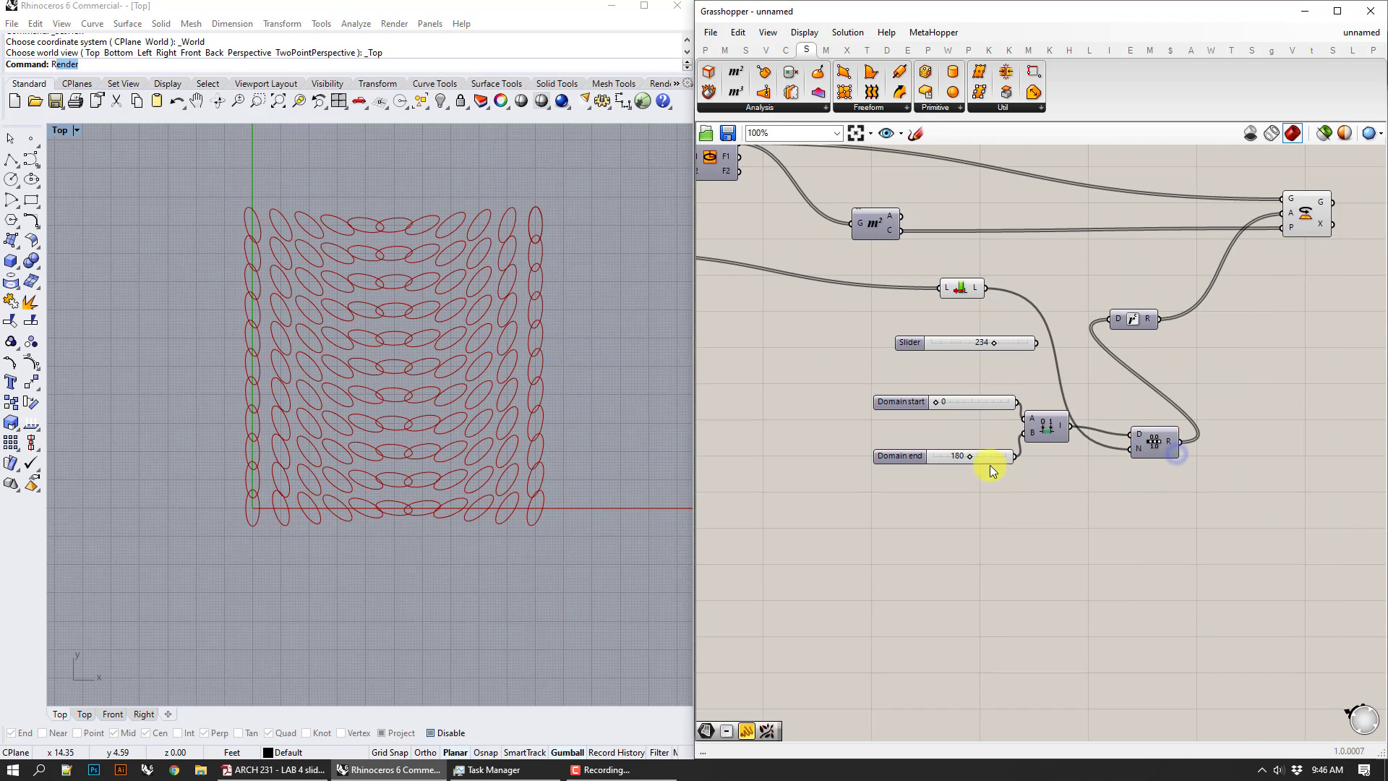
pyautogui.moveTo(967, 454); pyautogui.dragTo(1047, 448)
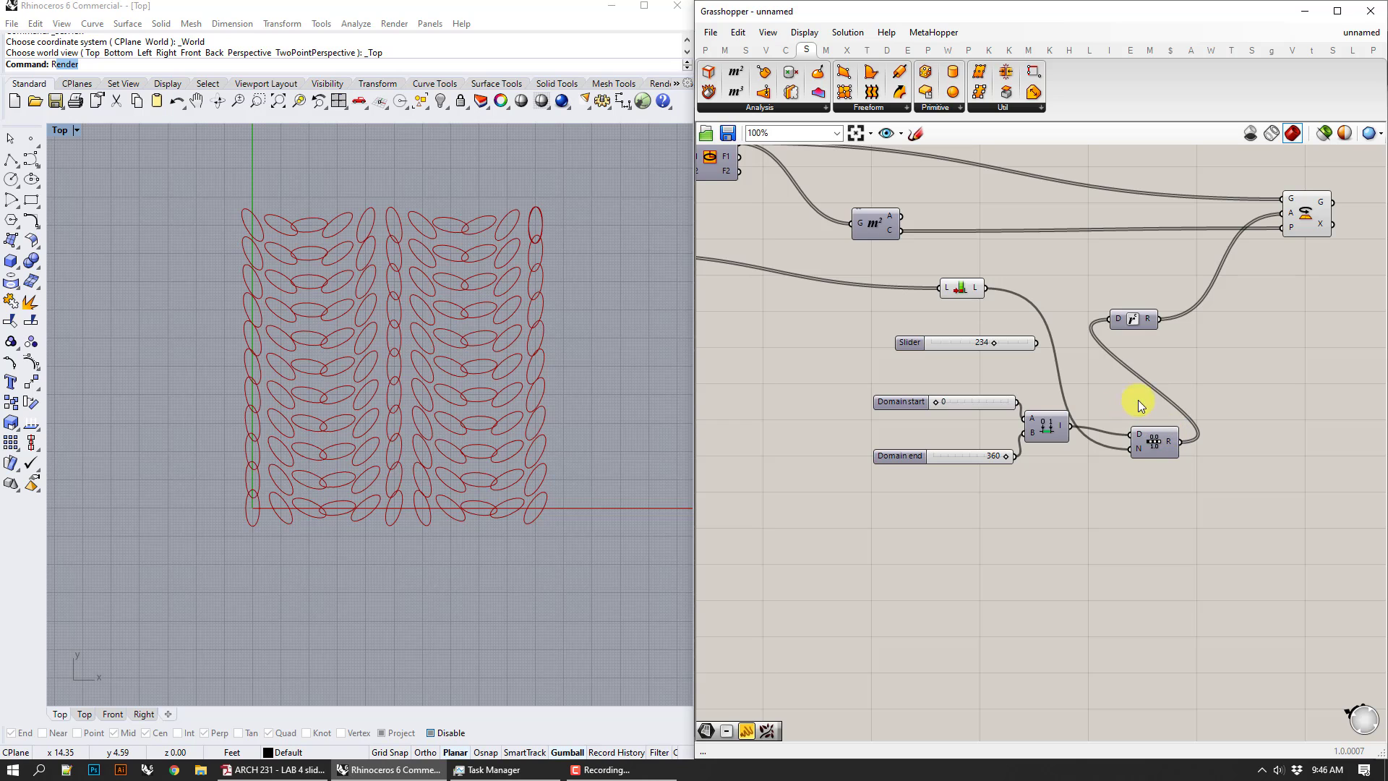
# - Inspect the doubled ellipse at the grid's upper corner and apply the expression x-1 to the Range component's N input
pyautogui.scroll(8, 588, 272)
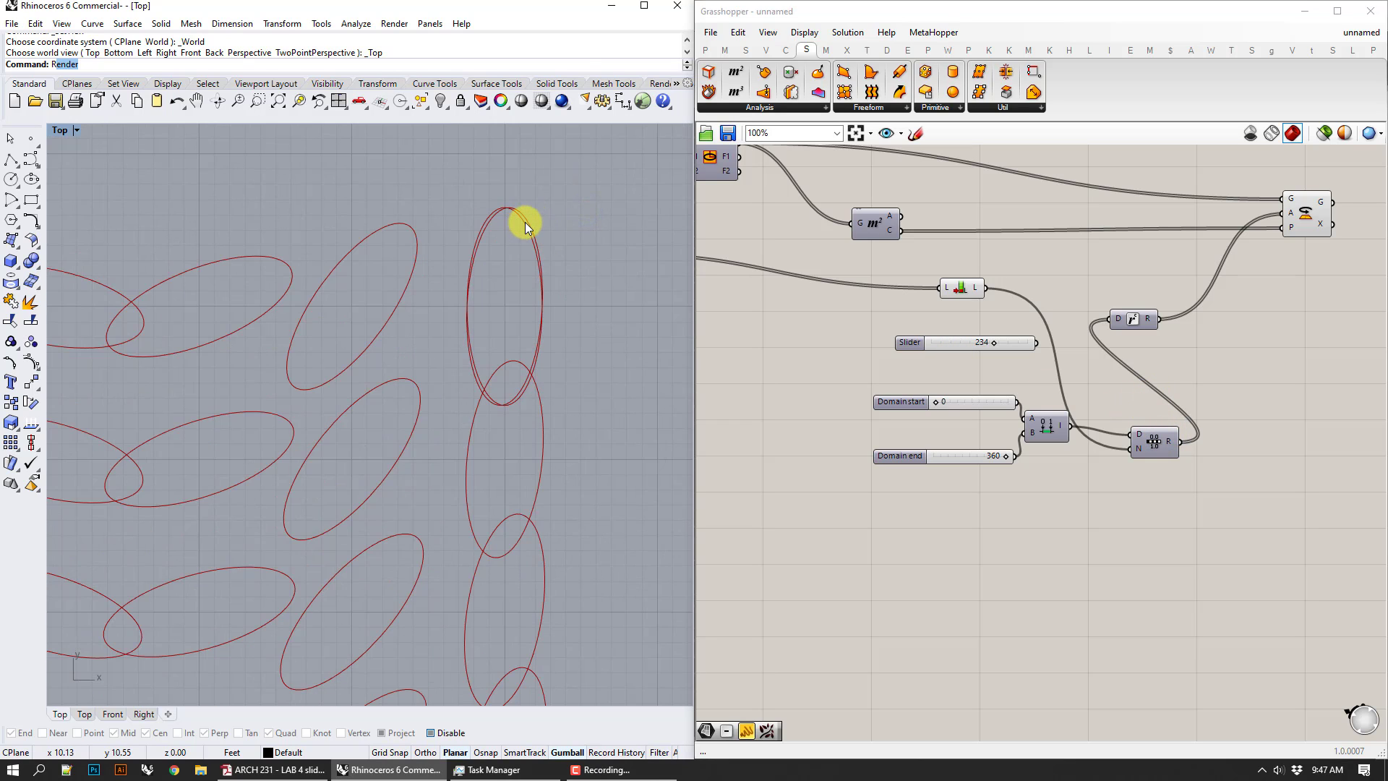
pyautogui.moveTo(973, 289)
pyautogui.moveTo(1169, 439)
pyautogui.rightClick(1138, 448)
pyautogui.moveTo(1185, 590)
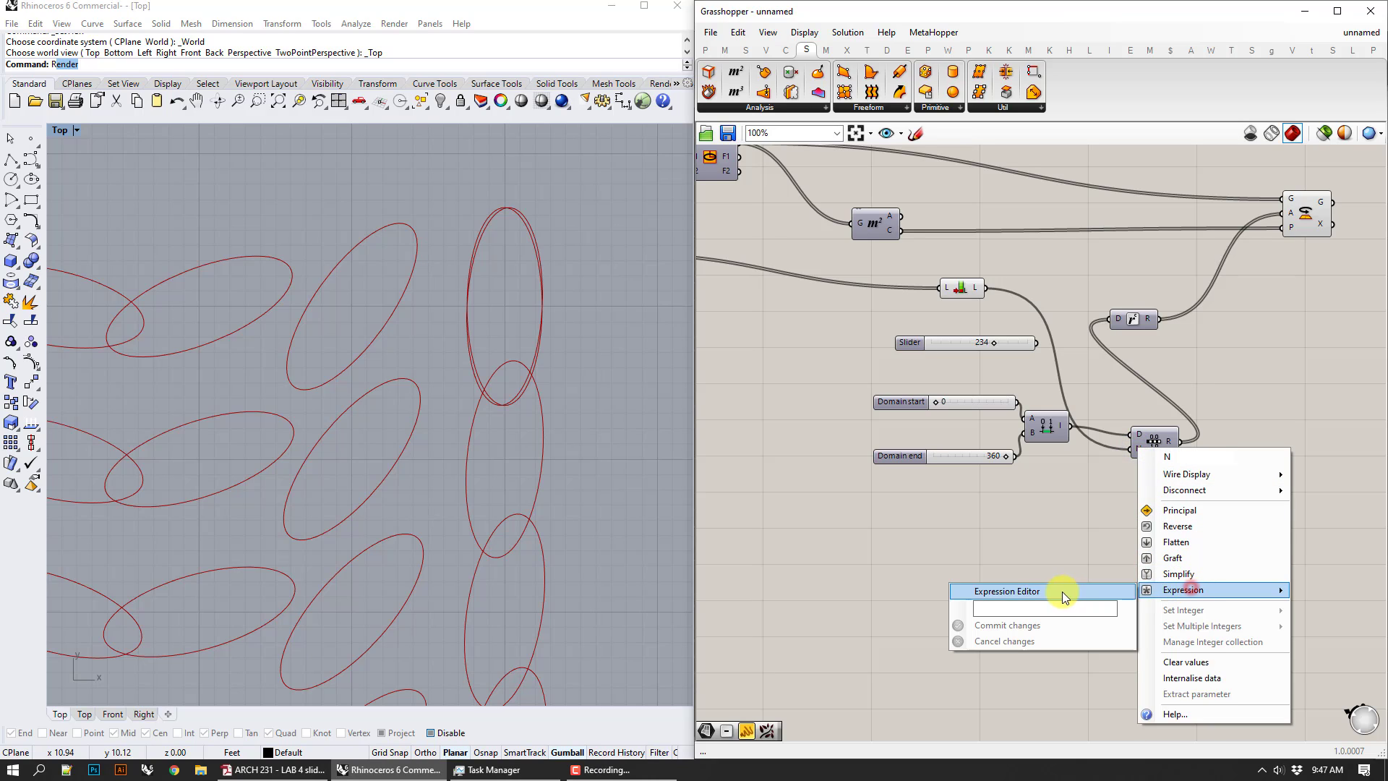
pyautogui.click(1051, 609)
pyautogui.write('x-1')
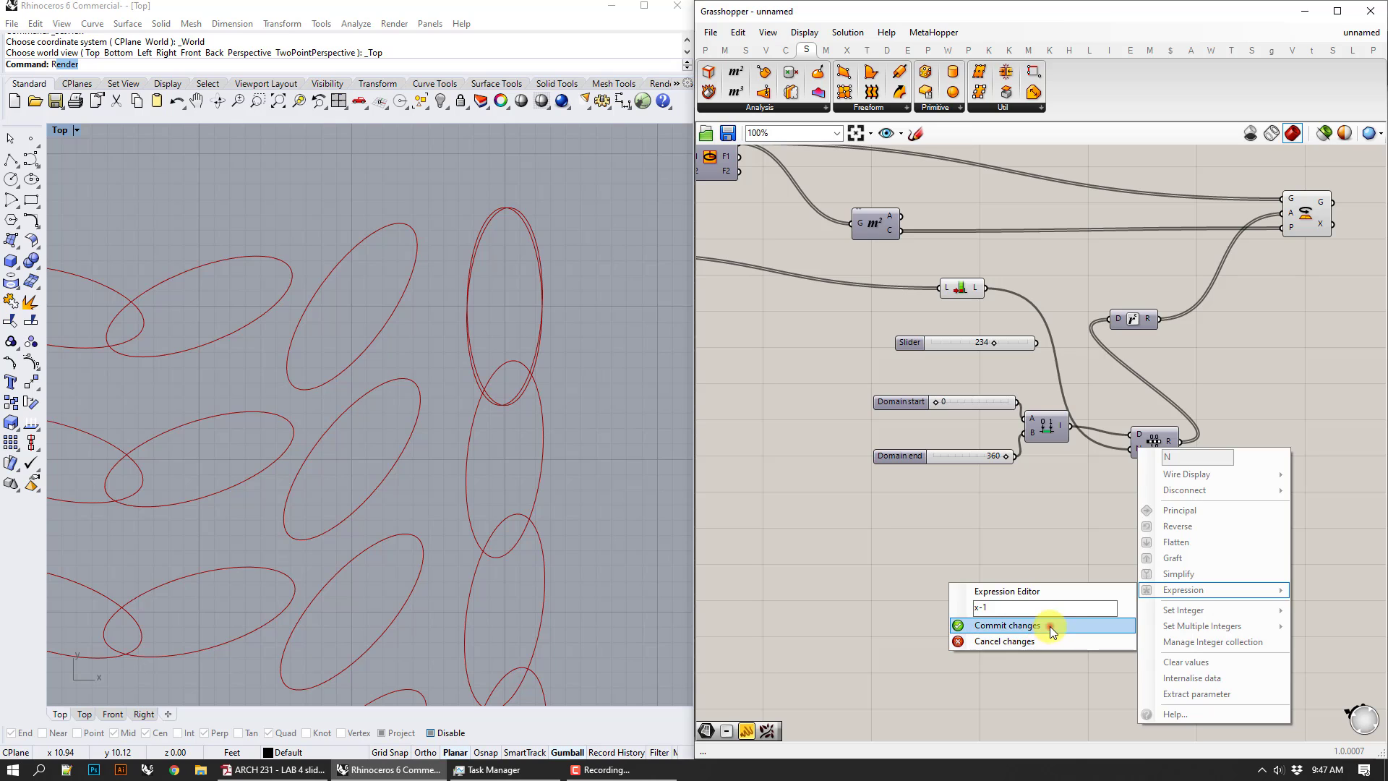
pyautogui.click(1050, 626)
pyautogui.scroll(-10, 487, 493)
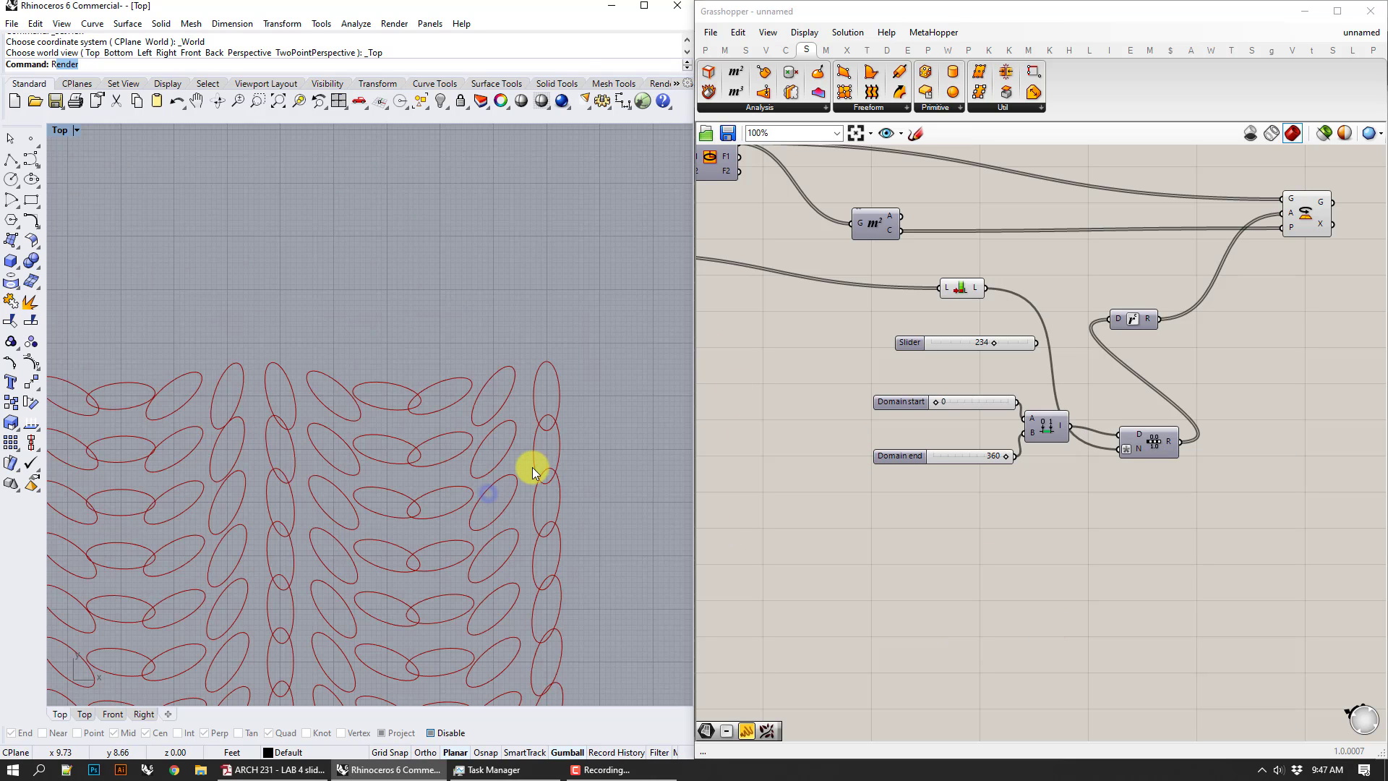
pyautogui.moveTo(532, 484); pyautogui.dragTo(532, 285, button='right')
# - Move the Domain end slider away from the domain component, add a Multiplication component beside it, and connect the slider to input A
pyautogui.moveTo(977, 456); pyautogui.dragTo(866, 510)
pyautogui.rightClick(866, 510)
pyautogui.click(1009, 521)
pyautogui.doubleClick(1009, 522)
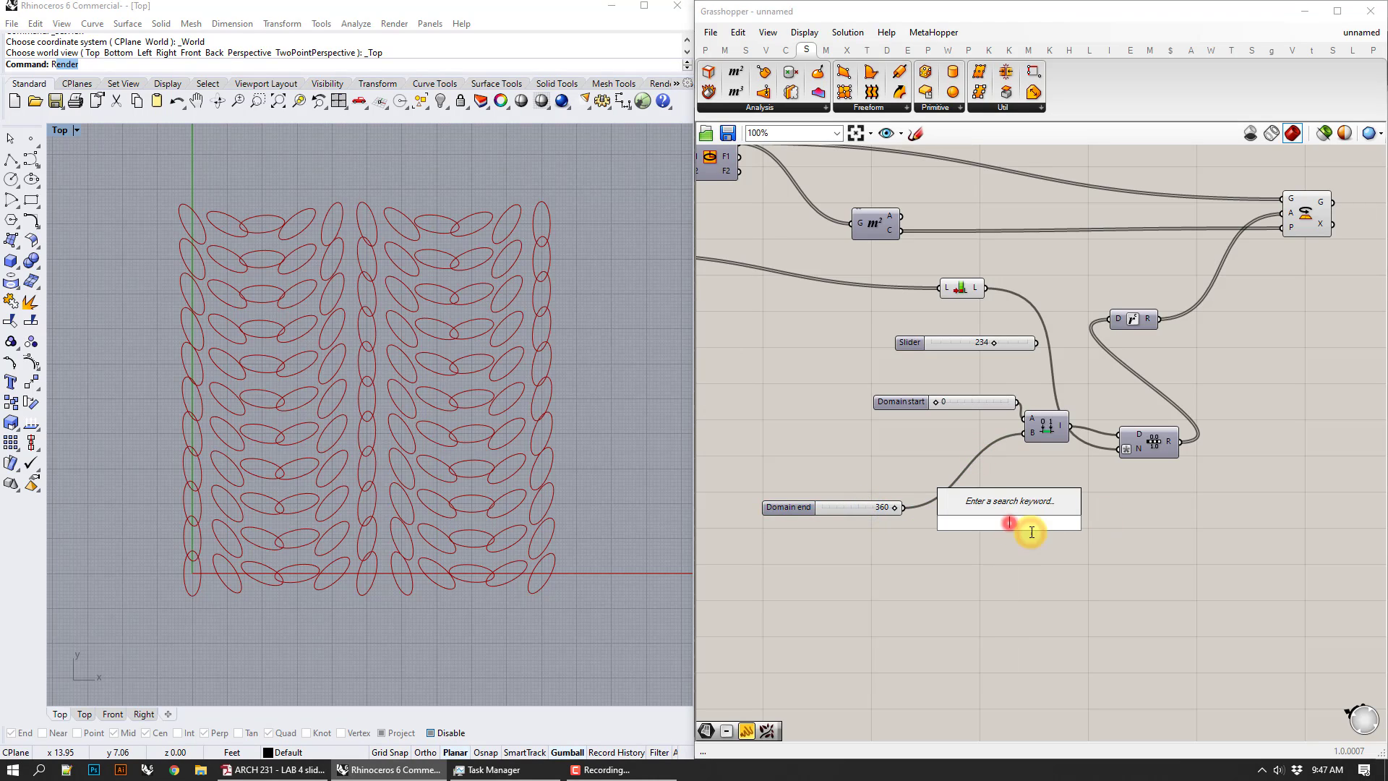
pyautogui.write('mul')
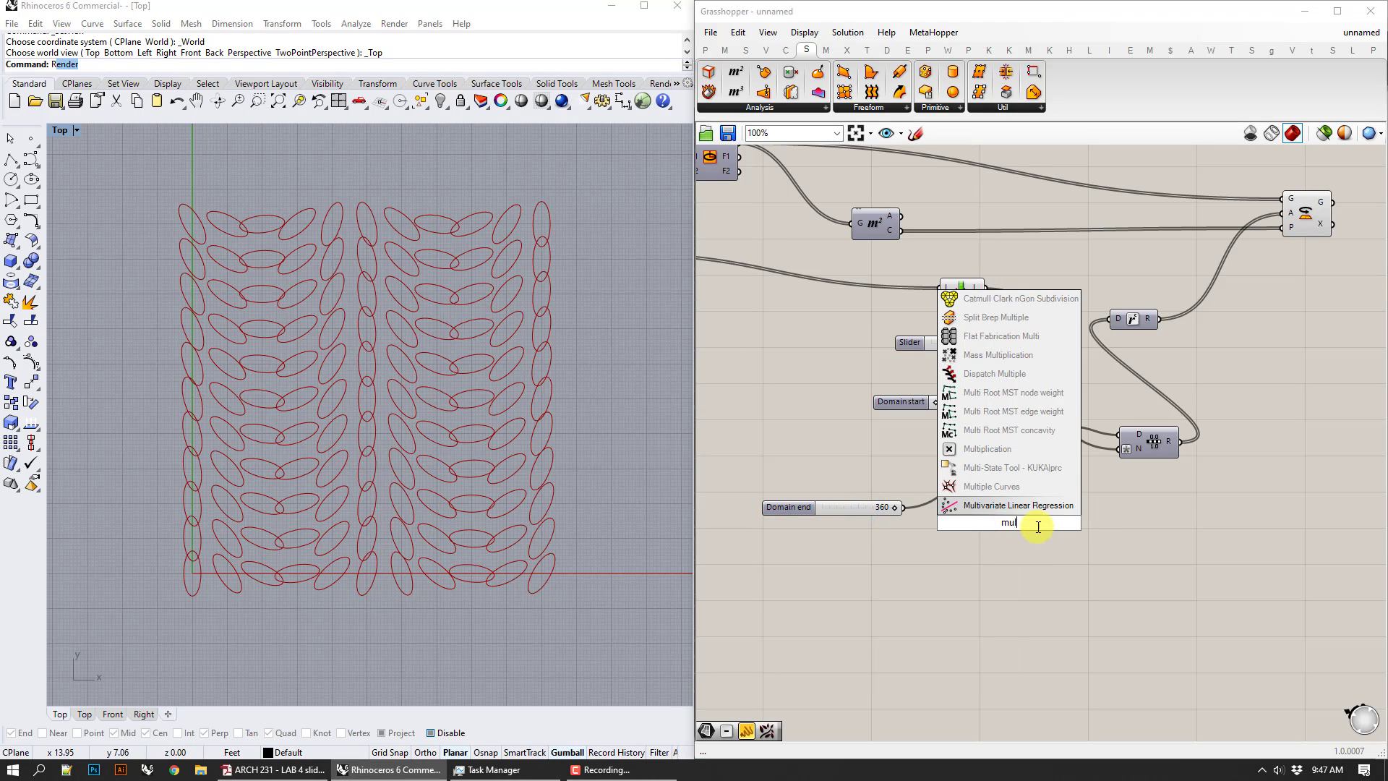
pyautogui.click(998, 449)
pyautogui.moveTo(905, 507); pyautogui.dragTo(991, 515)
# - Start adding another component on the empty canvas below the slider set to 360
pyautogui.doubleClick(873, 622)
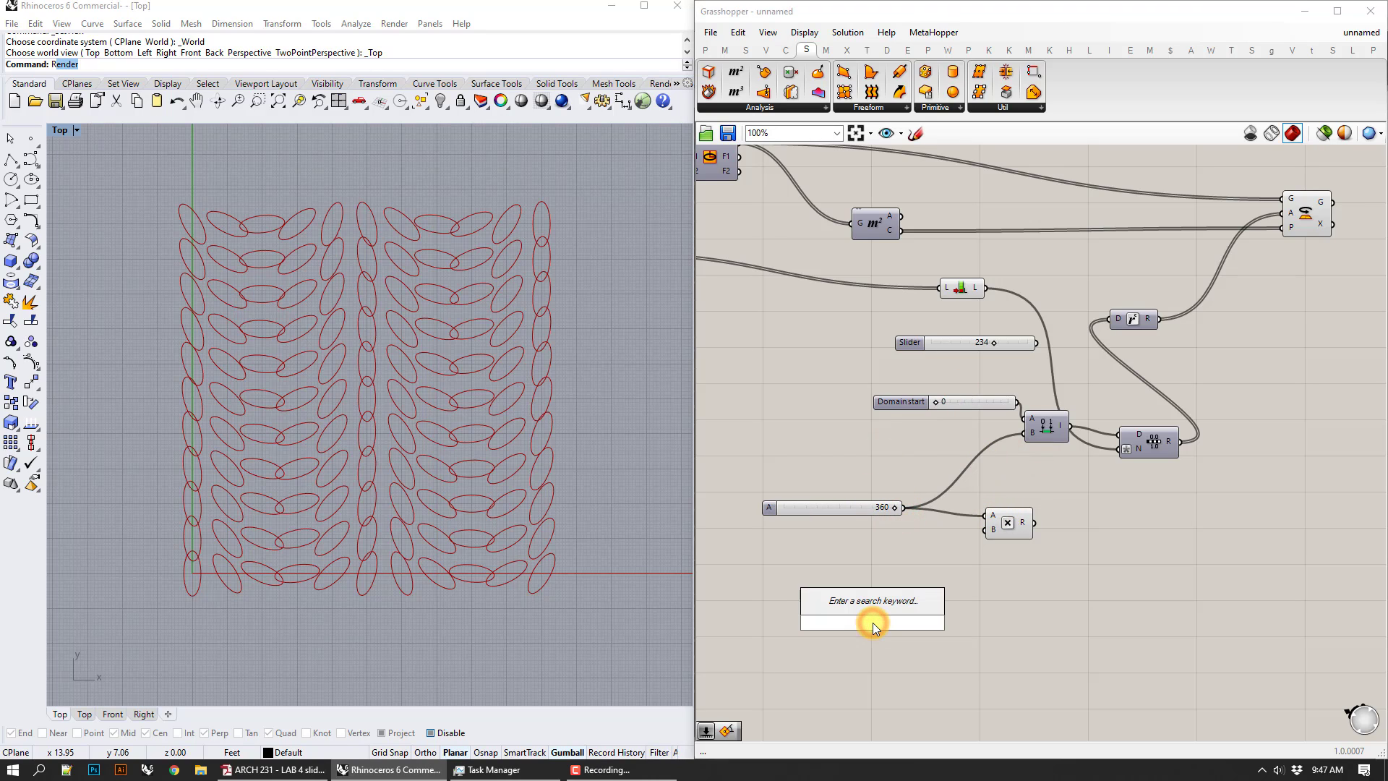
# - Multiply the 360 slider by a new slider, created as 10 and reduced to 5, and feed the product into the domain end
pyautogui.write('10')
pyautogui.press('Return')
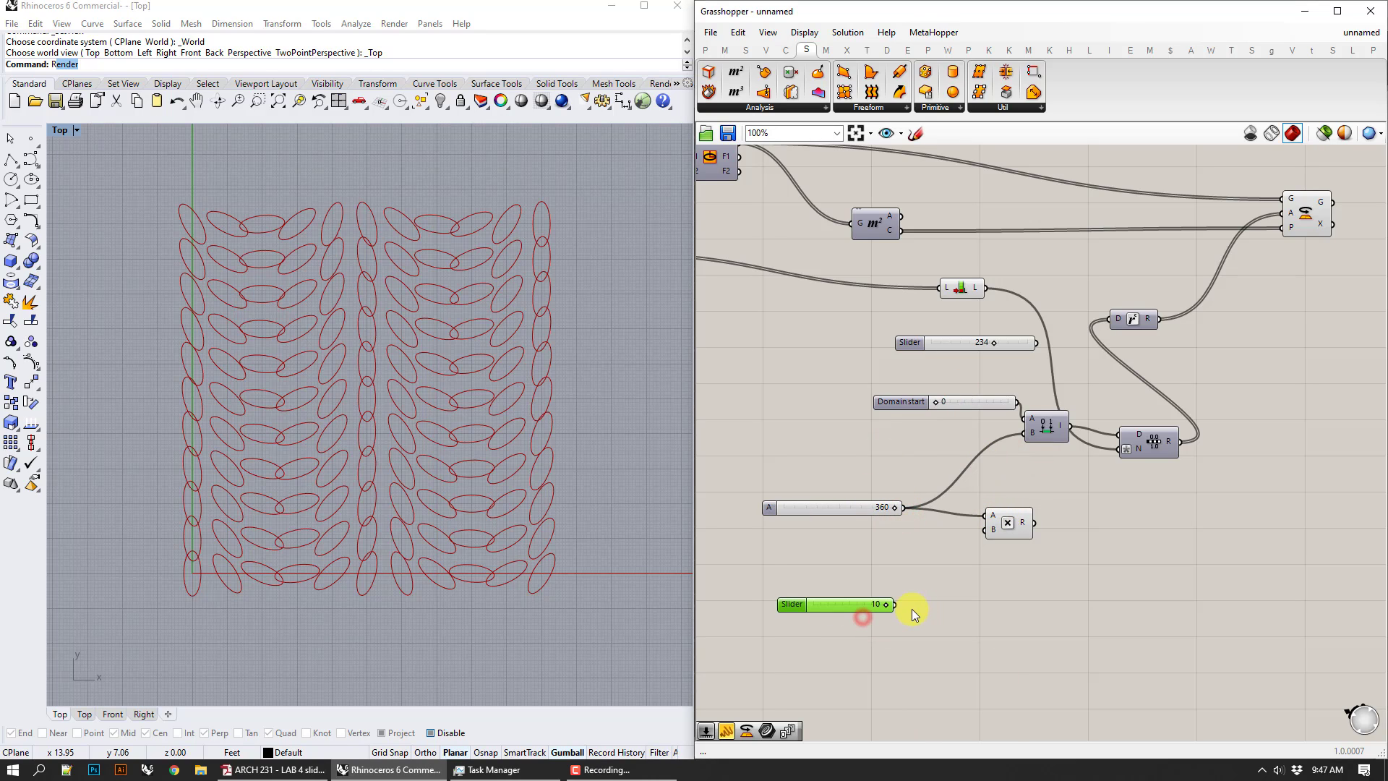
pyautogui.moveTo(895, 605); pyautogui.dragTo(1030, 433)
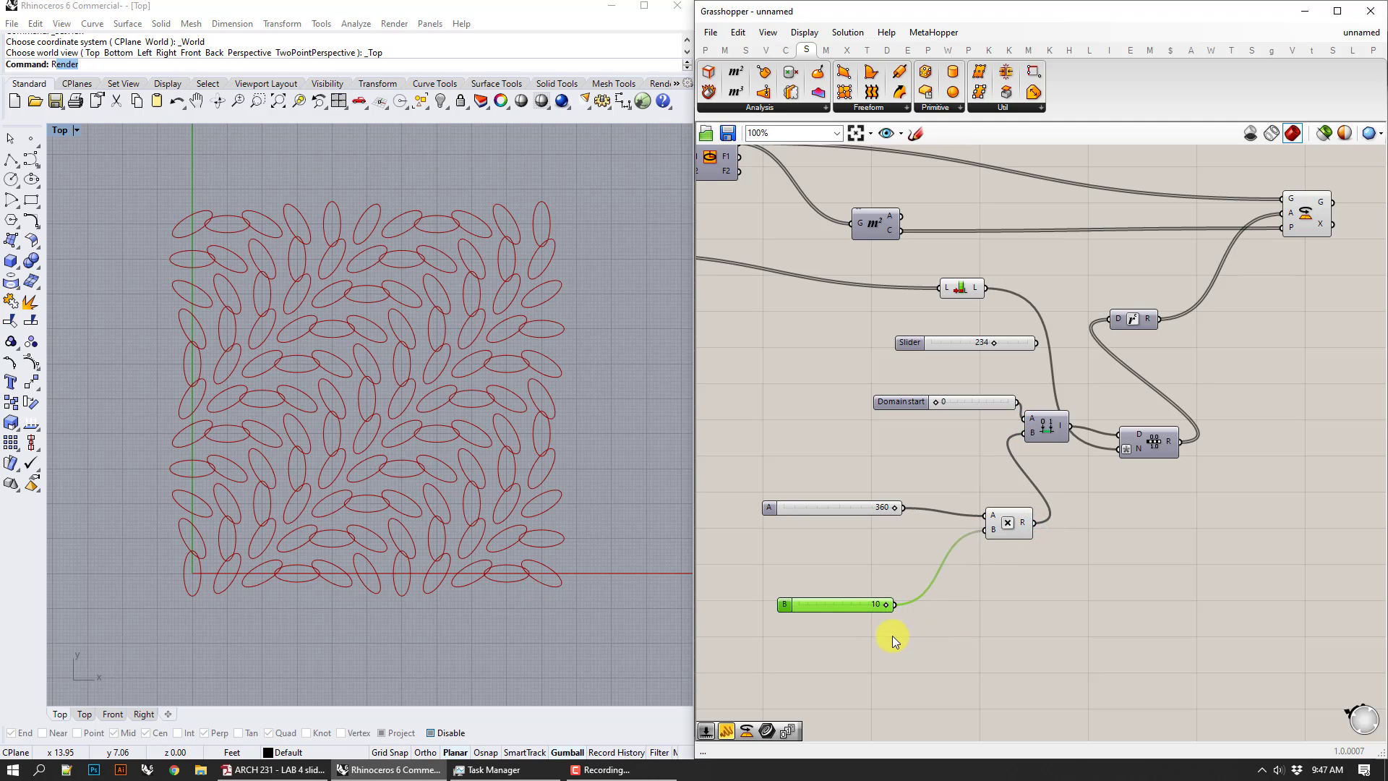
pyautogui.moveTo(883, 605); pyautogui.dragTo(840, 611)
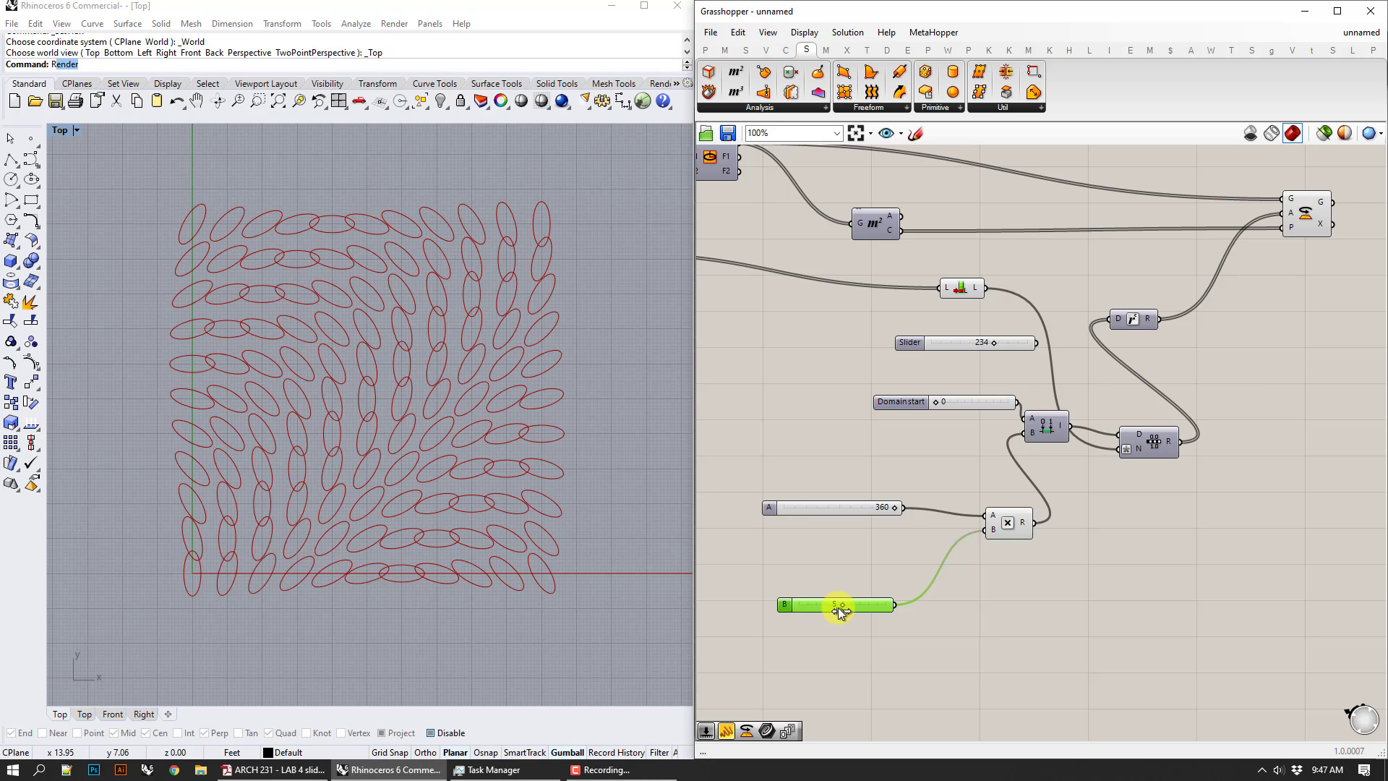
# - Set the ellipse component's Radius 2 slider to 1.748
pyautogui.moveTo(852, 387); pyautogui.dragTo(1029, 427, button='right')
pyautogui.scroll(-1, 1034, 426)
pyautogui.scroll(1, 856, 257)
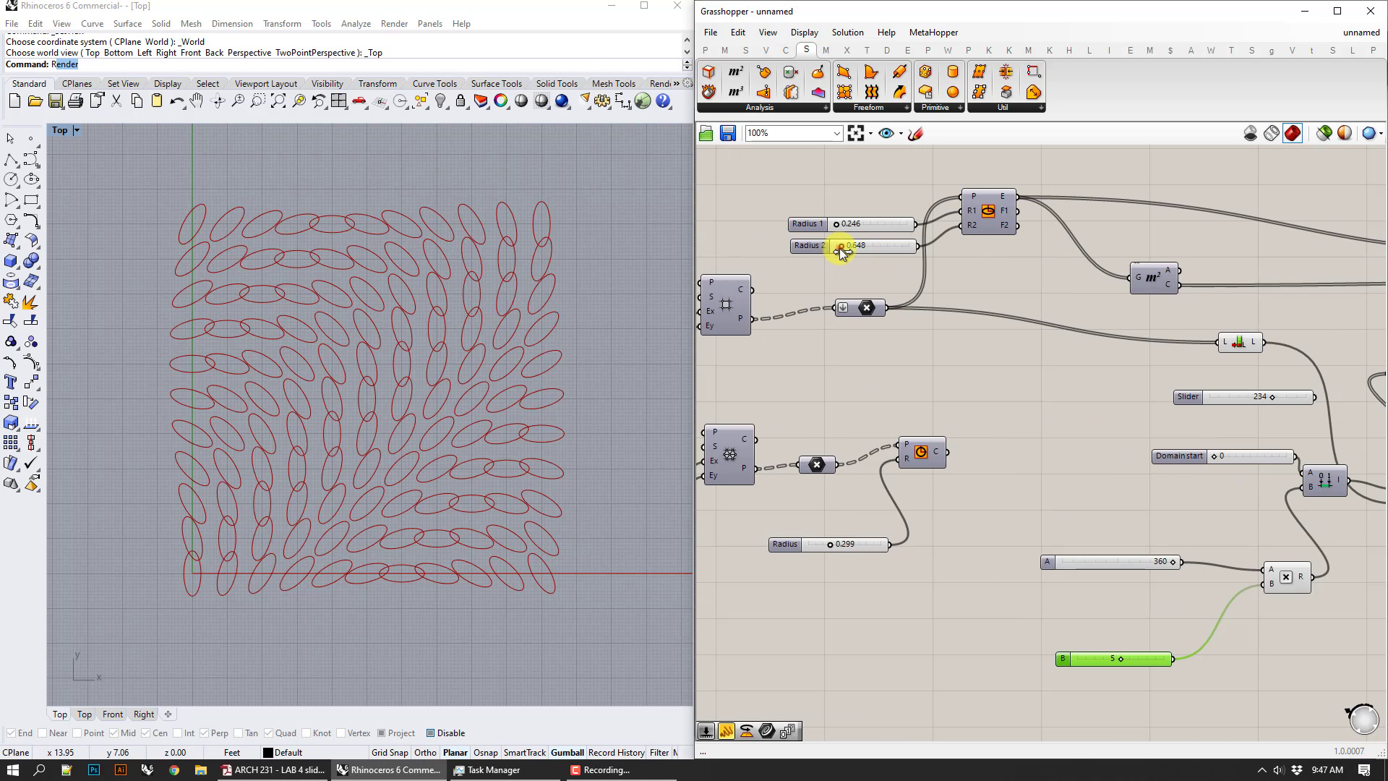
pyautogui.moveTo(839, 249); pyautogui.dragTo(847, 249)
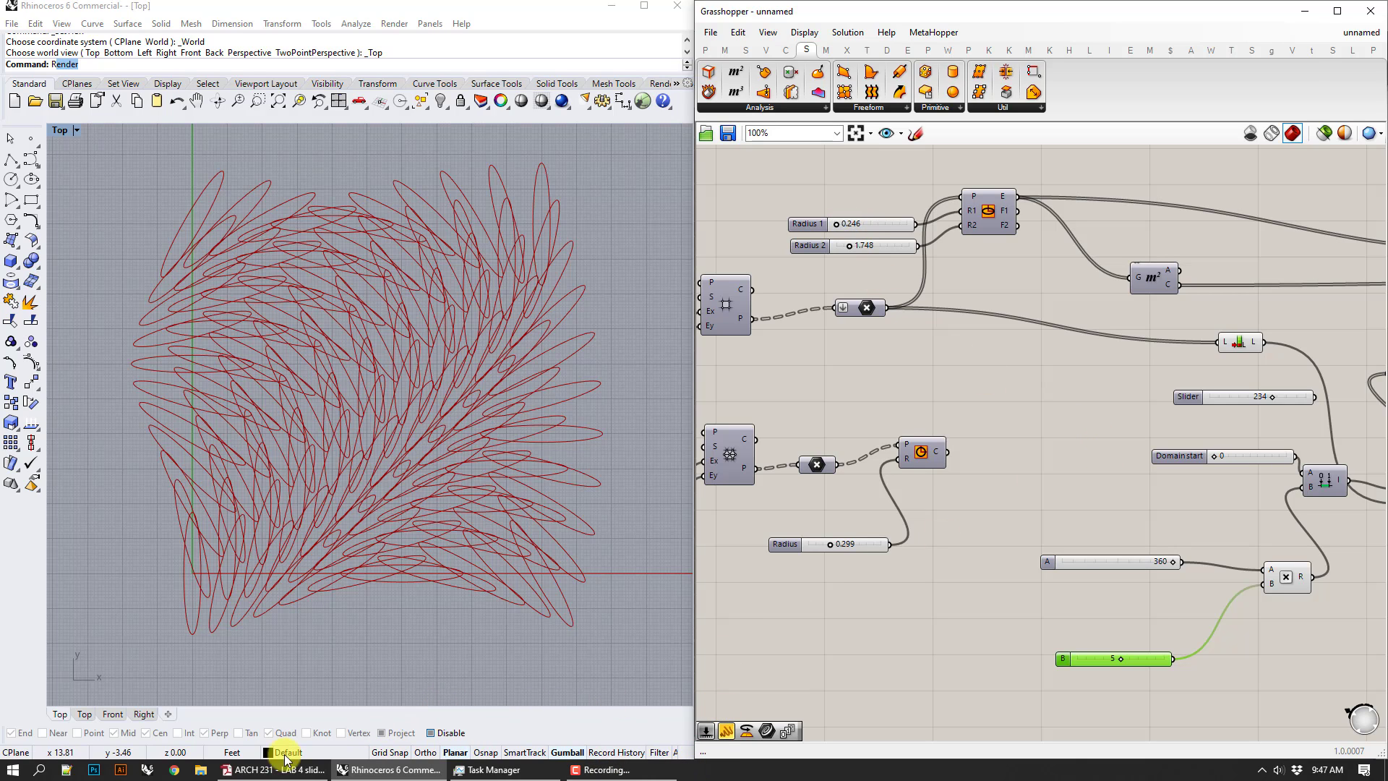
# - Switch to Adobe Acrobat to view the rotated-rectangle pattern on page 27 of the lab slides, and return to Grasshopper
pyautogui.click(305, 765)
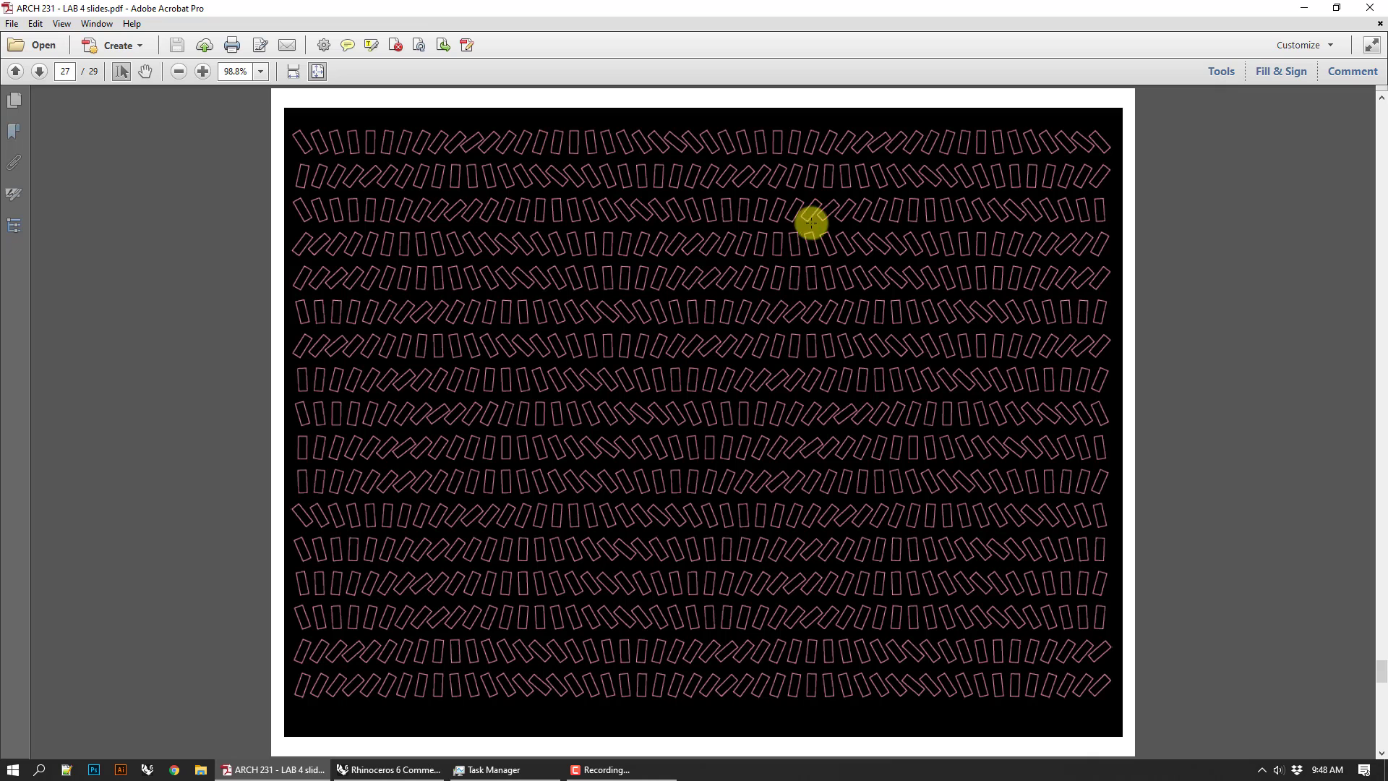
pyautogui.click(389, 769)
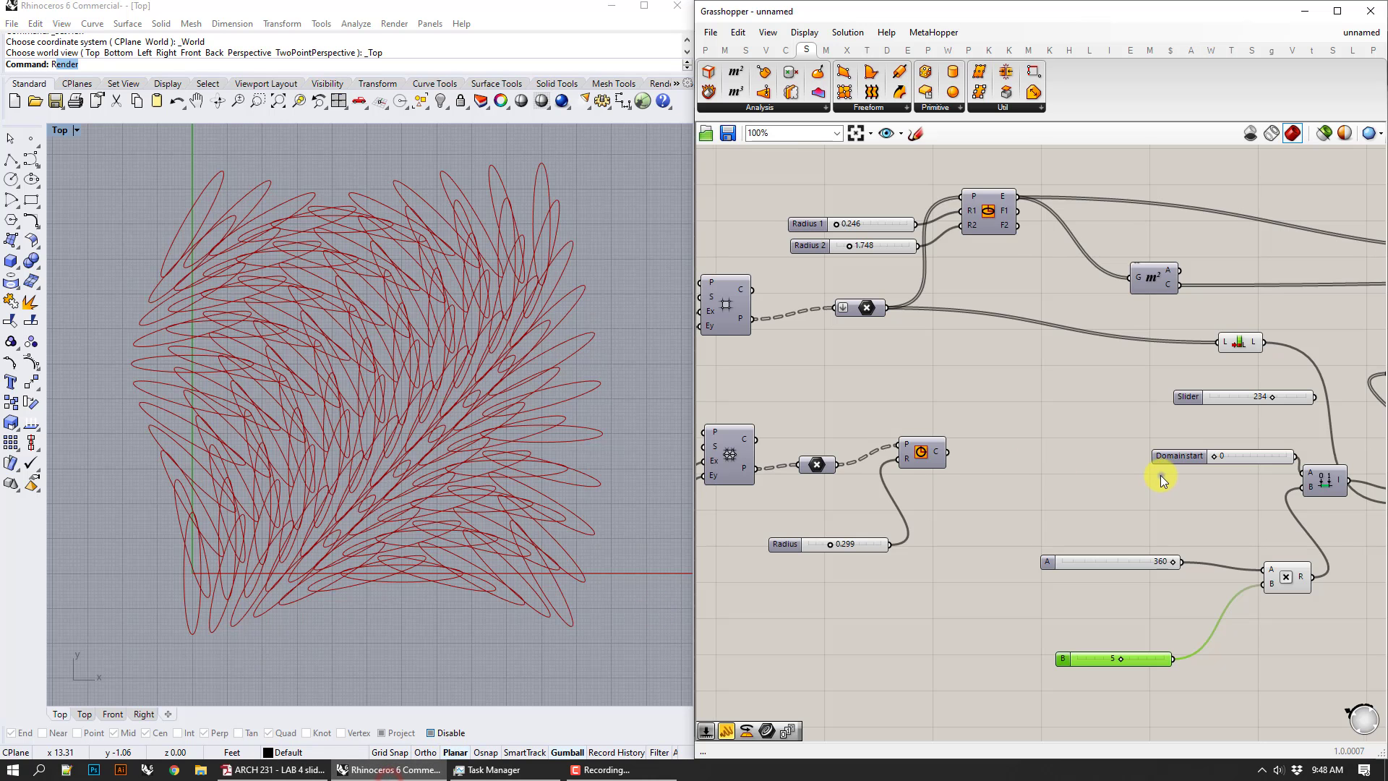
# - Examine the definition from the square grid's point output and flattened points through the ellipses to the List Length and Range components
pyautogui.moveTo(1158, 473)
pyautogui.mouseDown(button='right')
pyautogui.moveTo(840, 431)
pyautogui.moveTo(912, 484)
pyautogui.moveTo(1170, 489)
pyautogui.mouseUp(button='right')
pyautogui.scroll(-2, 913, 481)
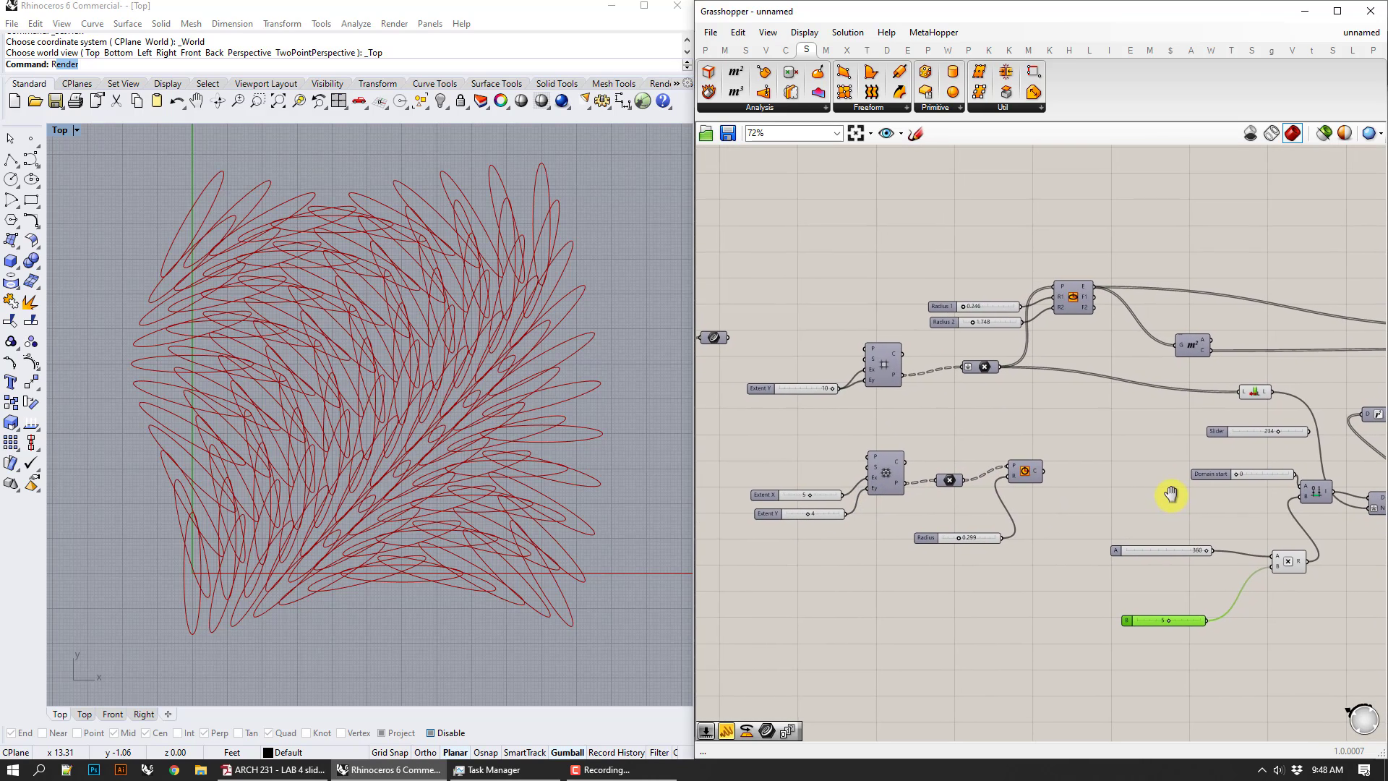
pyautogui.click(883, 362)
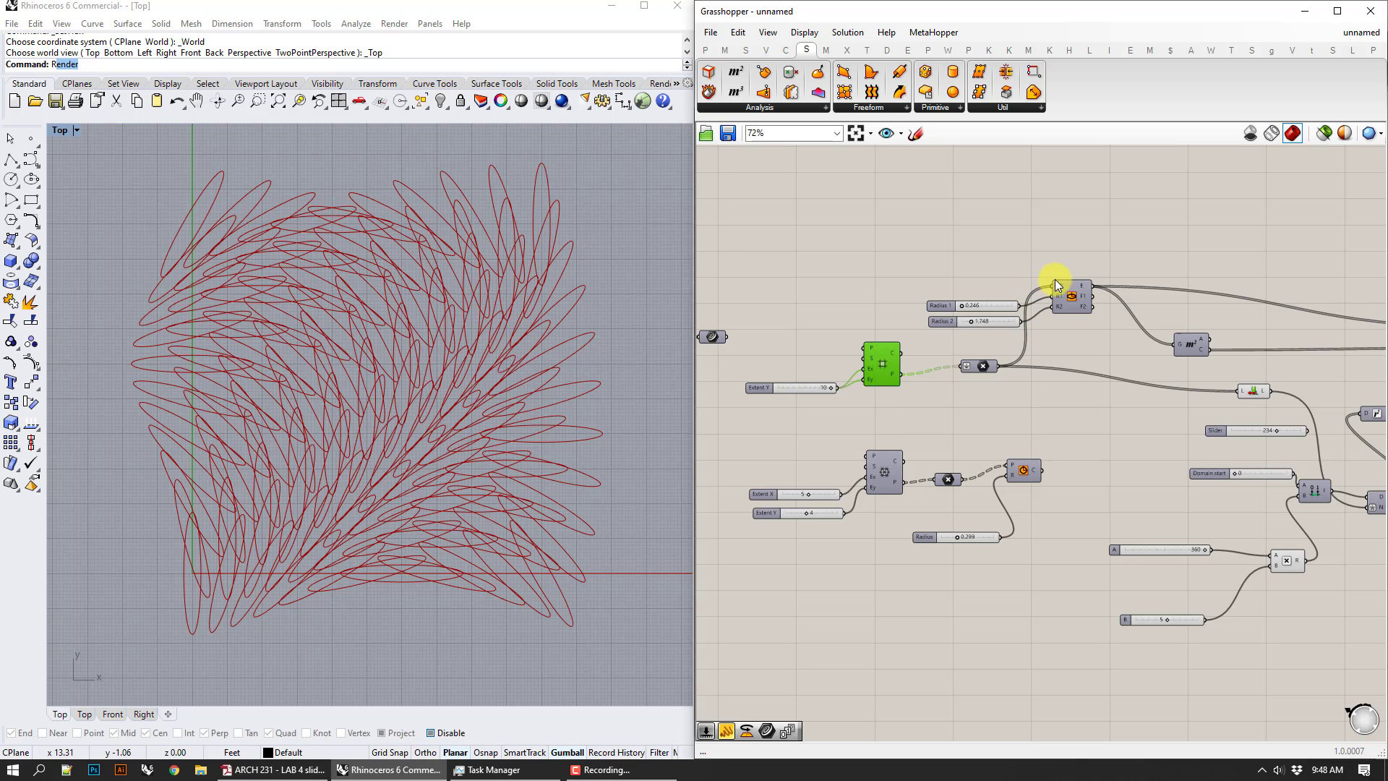
pyautogui.click(1067, 299)
pyautogui.moveTo(1107, 302); pyautogui.dragTo(926, 309, button='right')
pyautogui.scroll(2, 892, 292)
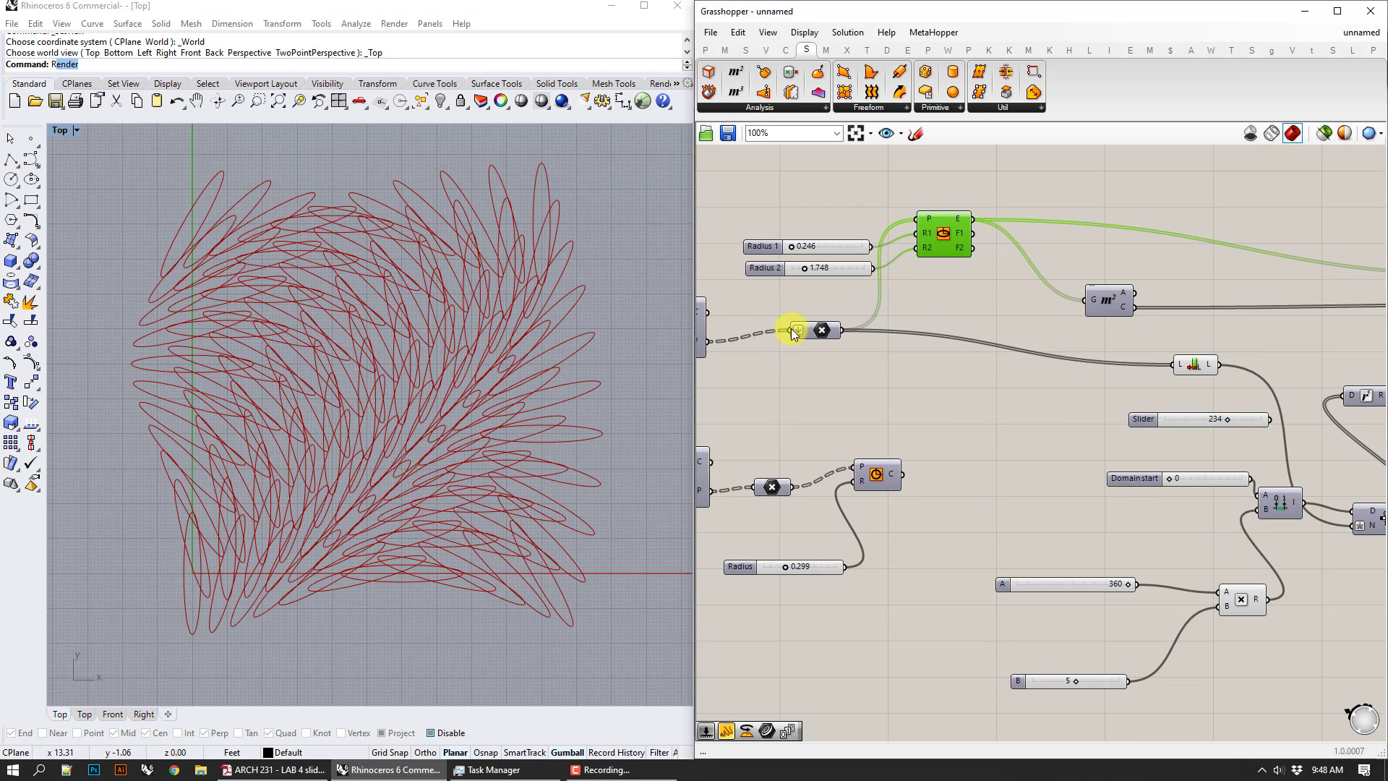
pyautogui.moveTo(806, 355); pyautogui.dragTo(816, 349, button='right')
pyautogui.moveTo(766, 349)
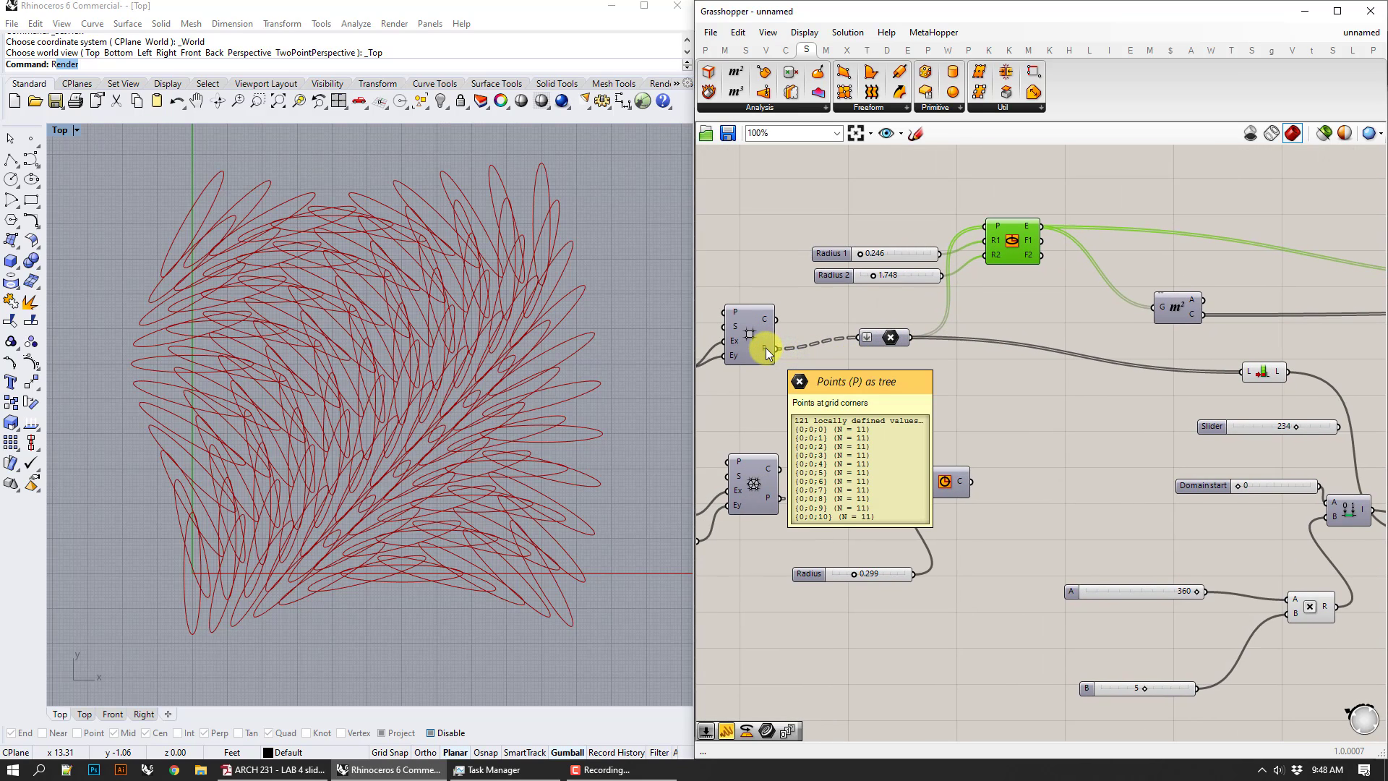
pyautogui.moveTo(886, 337)
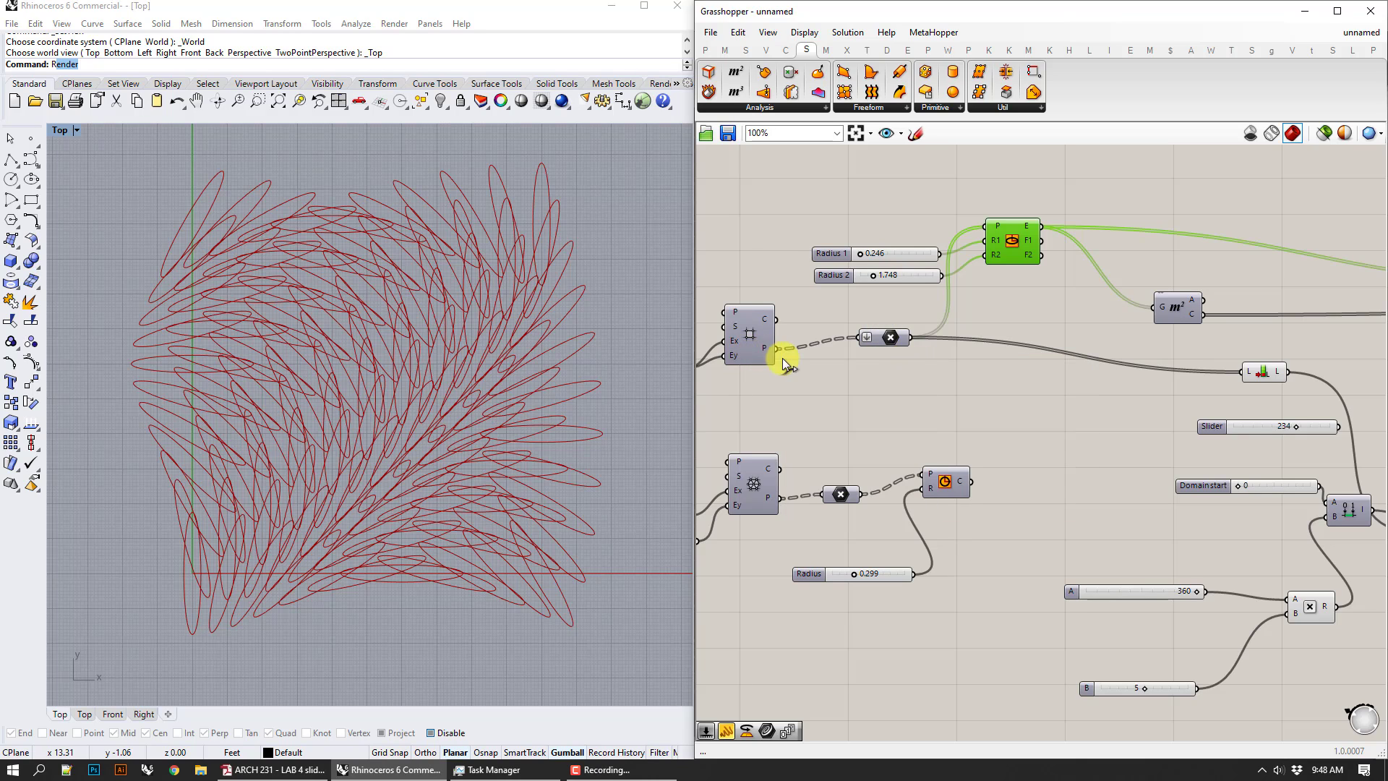
pyautogui.moveTo(1076, 417); pyautogui.dragTo(931, 412, button='right')
pyautogui.scroll(-2, 931, 412)
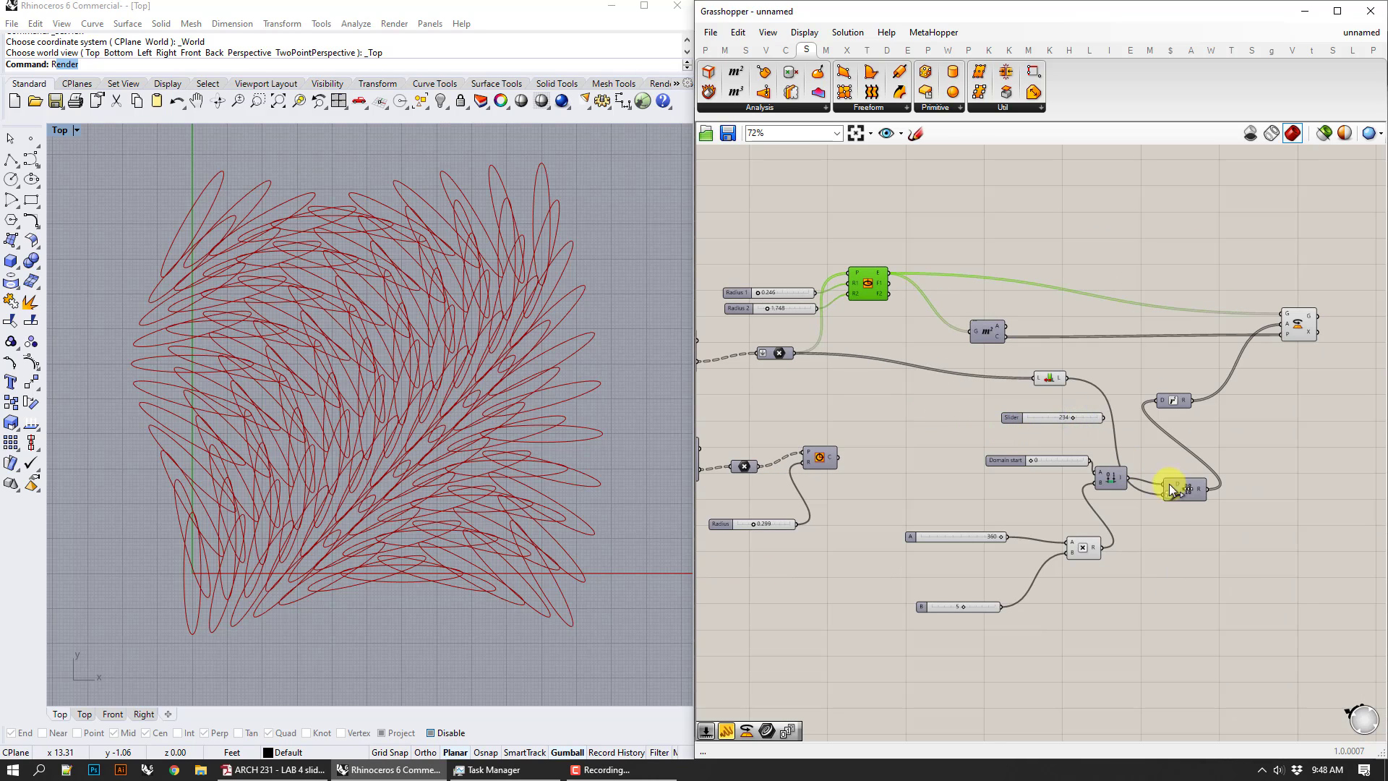
pyautogui.scroll(1, 1199, 499)
pyautogui.scroll(1, 1198, 498)
pyautogui.click(1031, 357)
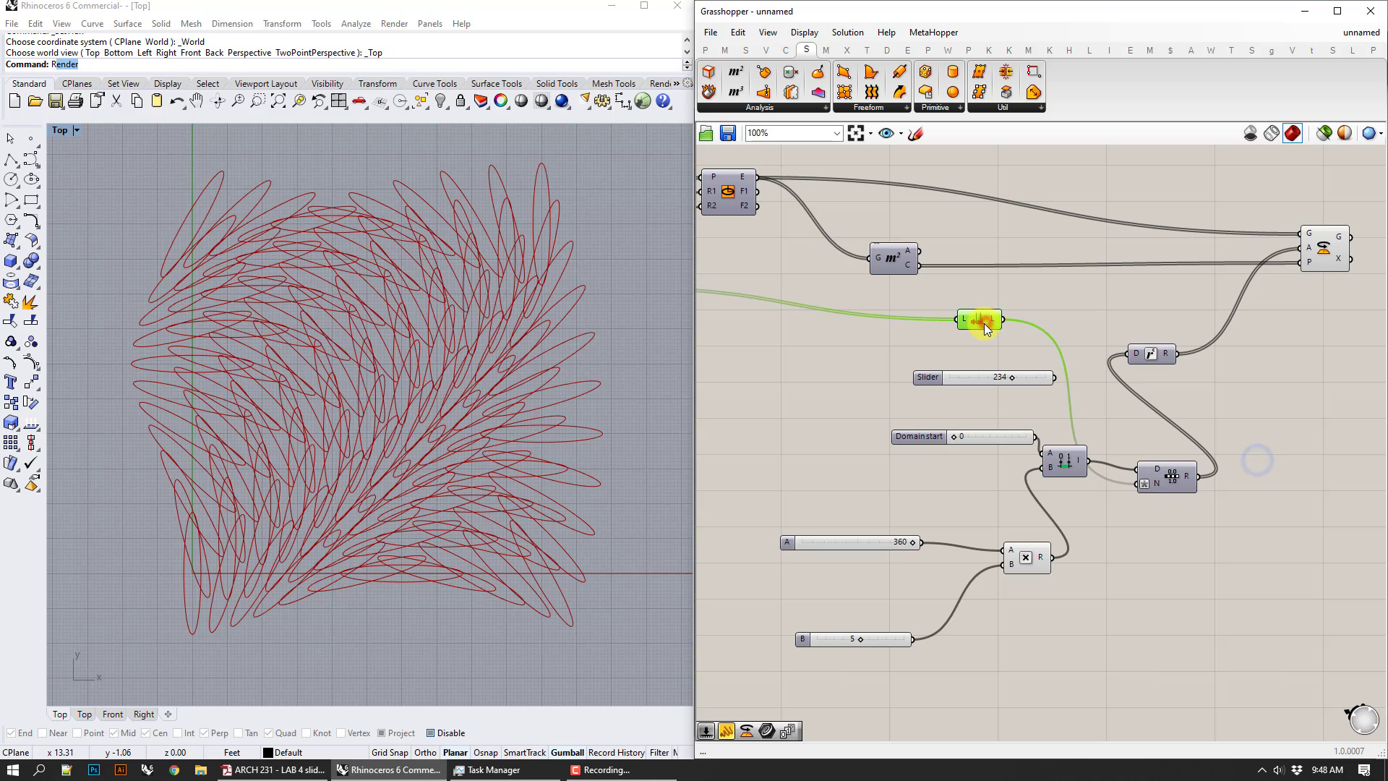
pyautogui.moveTo(989, 323)
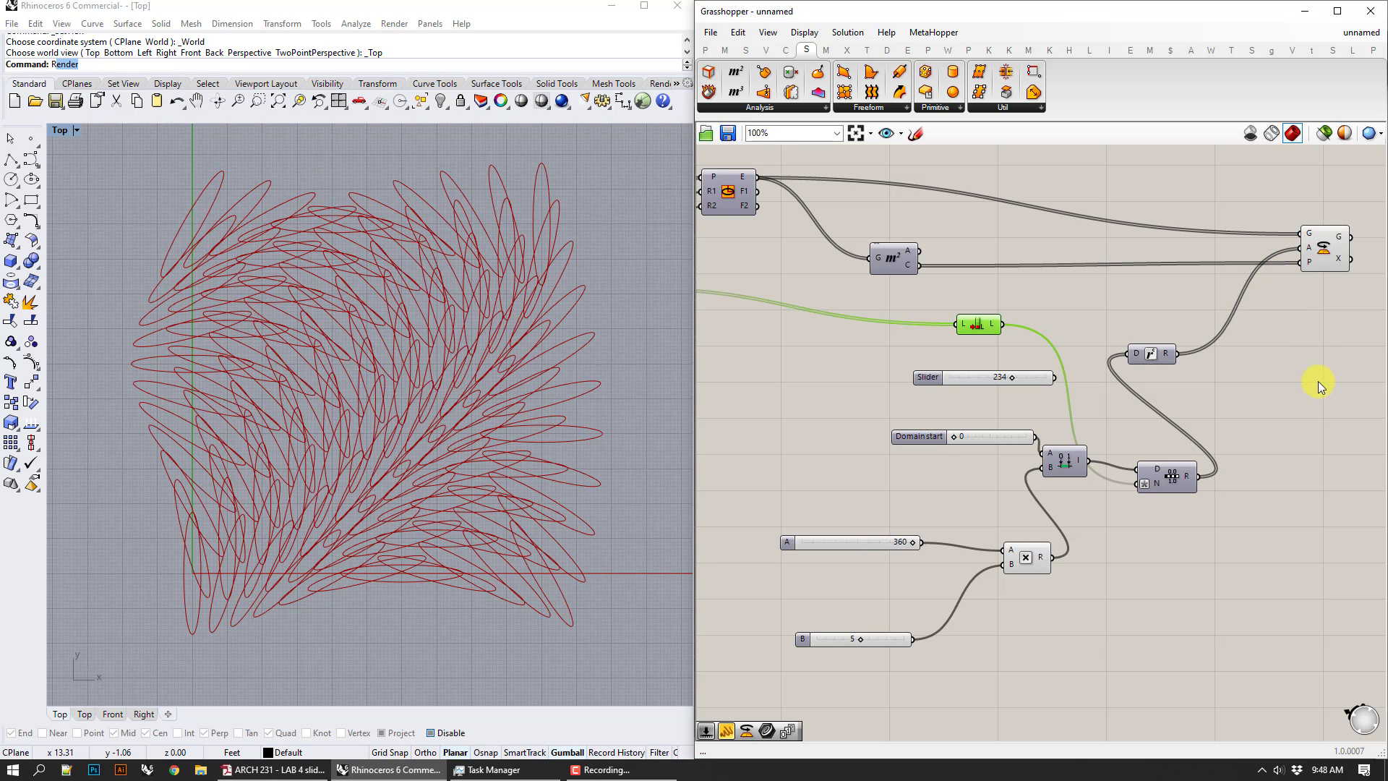
# - Turn off the preview of all components from the ellipses and circles through to the final Rotate component
pyautogui.scroll(-3, 1113, 391)
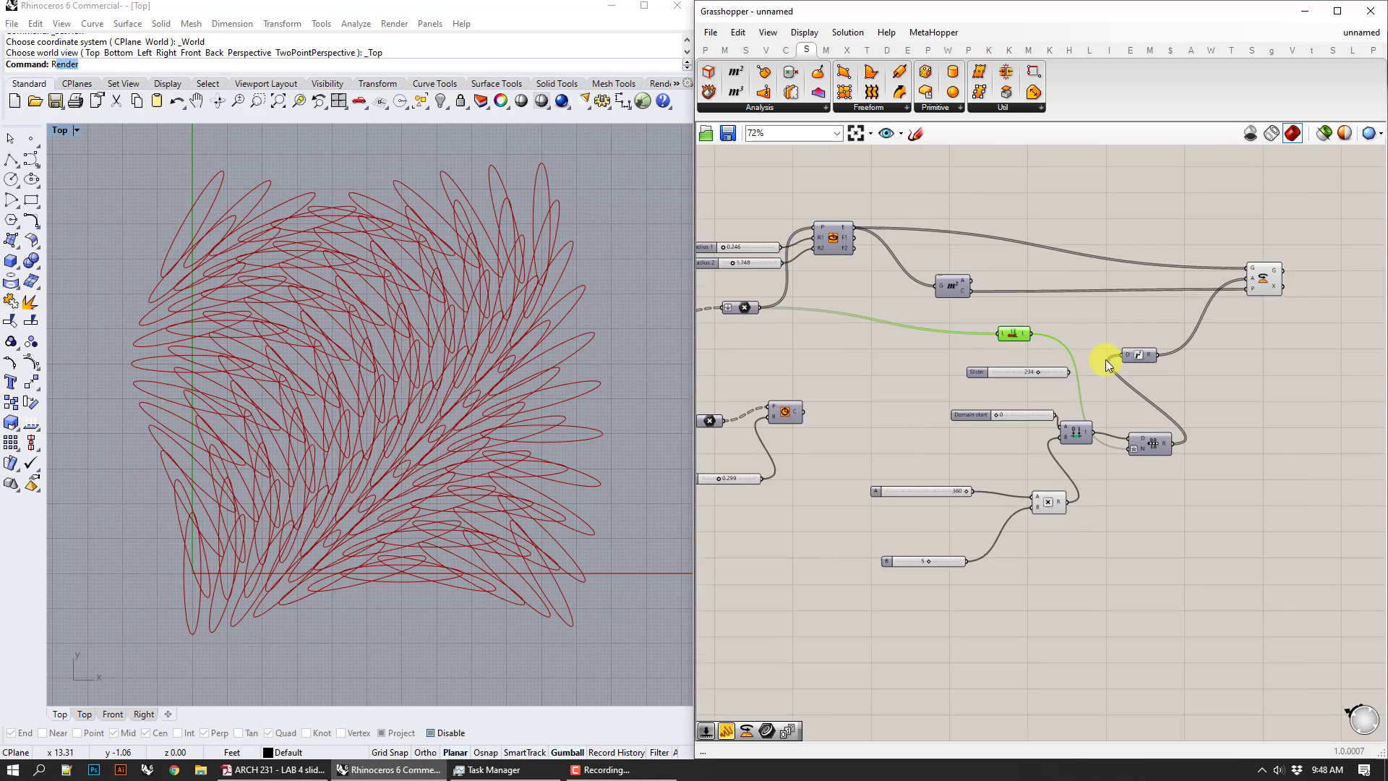
pyautogui.moveTo(1022, 362); pyautogui.dragTo(961, 387, button='right')
pyautogui.scroll(-2, 1207, 279)
pyautogui.moveTo(1212, 298); pyautogui.dragTo(866, 552)
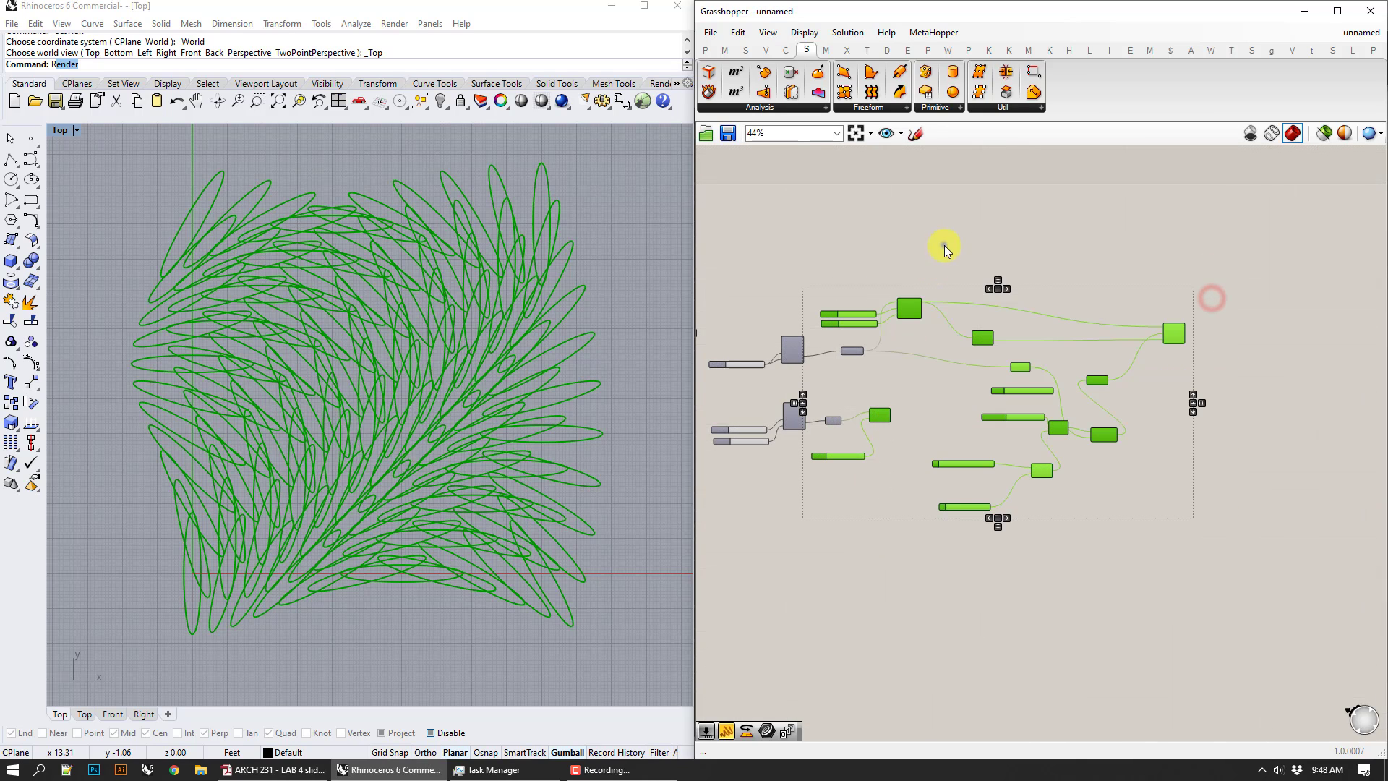
pyautogui.rightClick(942, 244)
pyautogui.click(959, 262)
# - Turn on the preview of the square grid and its flattened point parameter, and inspect the data tree of the grid's point output
pyautogui.moveTo(834, 275); pyautogui.dragTo(895, 350, button='right')
pyautogui.scroll(3, 1009, 464)
pyautogui.moveTo(1009, 464); pyautogui.dragTo(954, 353, button='right')
pyautogui.rightClick(921, 426)
pyautogui.click(932, 454)
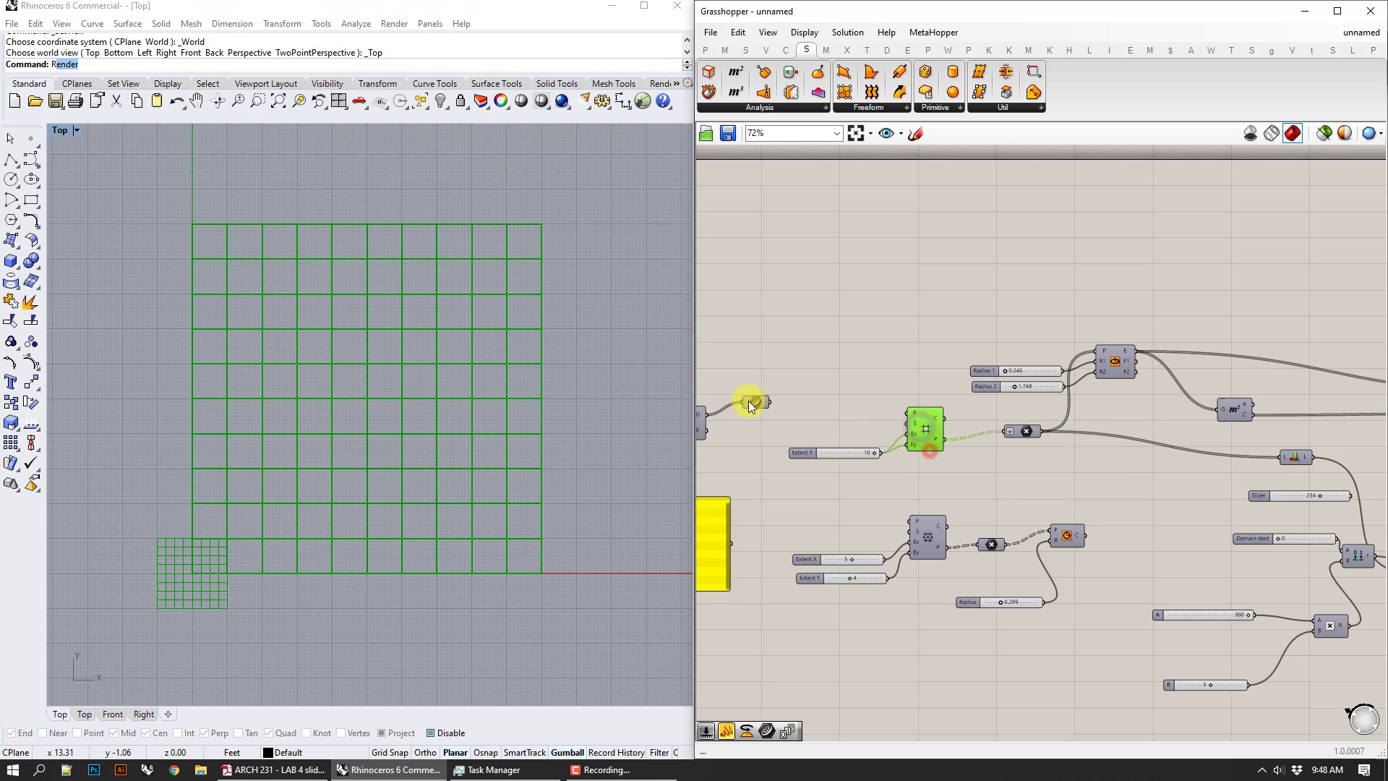
pyautogui.click(1021, 428)
pyautogui.rightClick(1020, 428)
pyautogui.click(1045, 454)
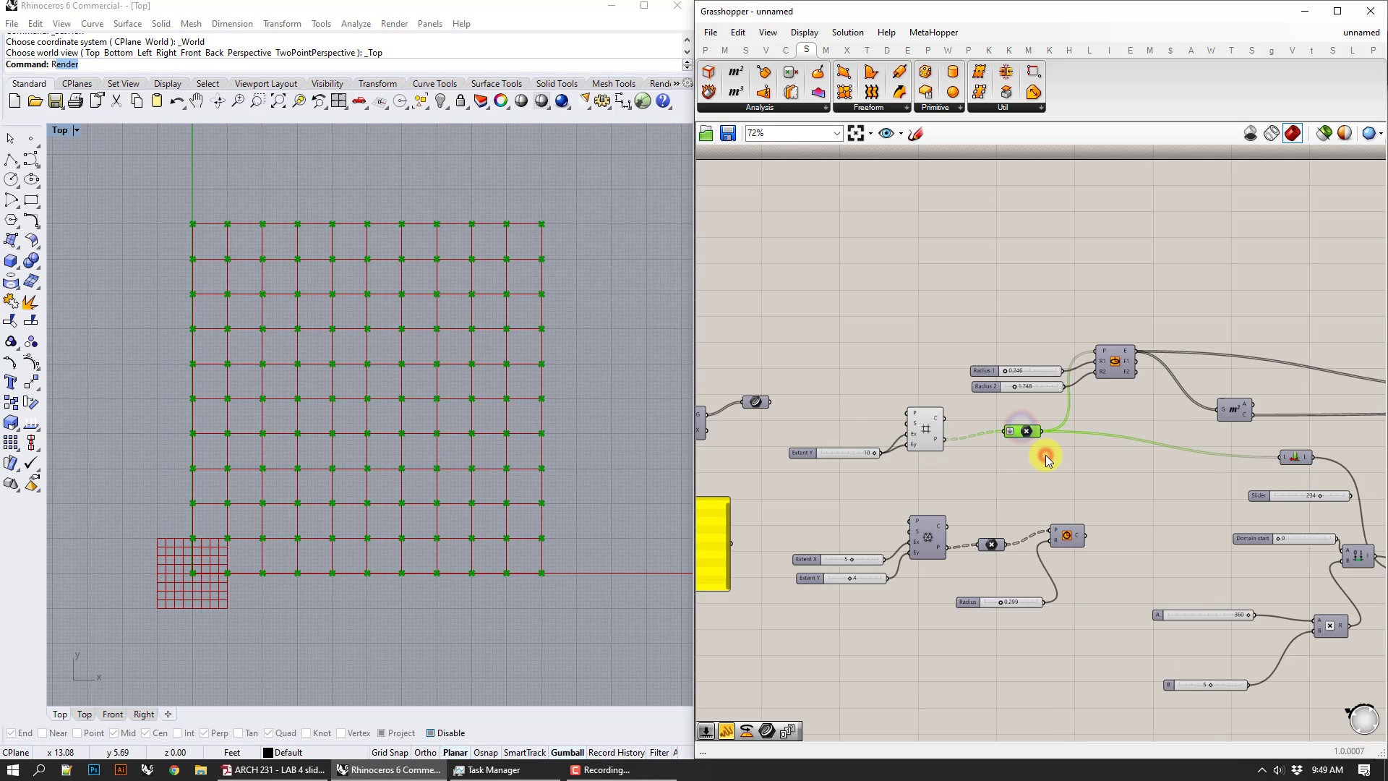
pyautogui.scroll(2, 1019, 440)
pyautogui.click(999, 468)
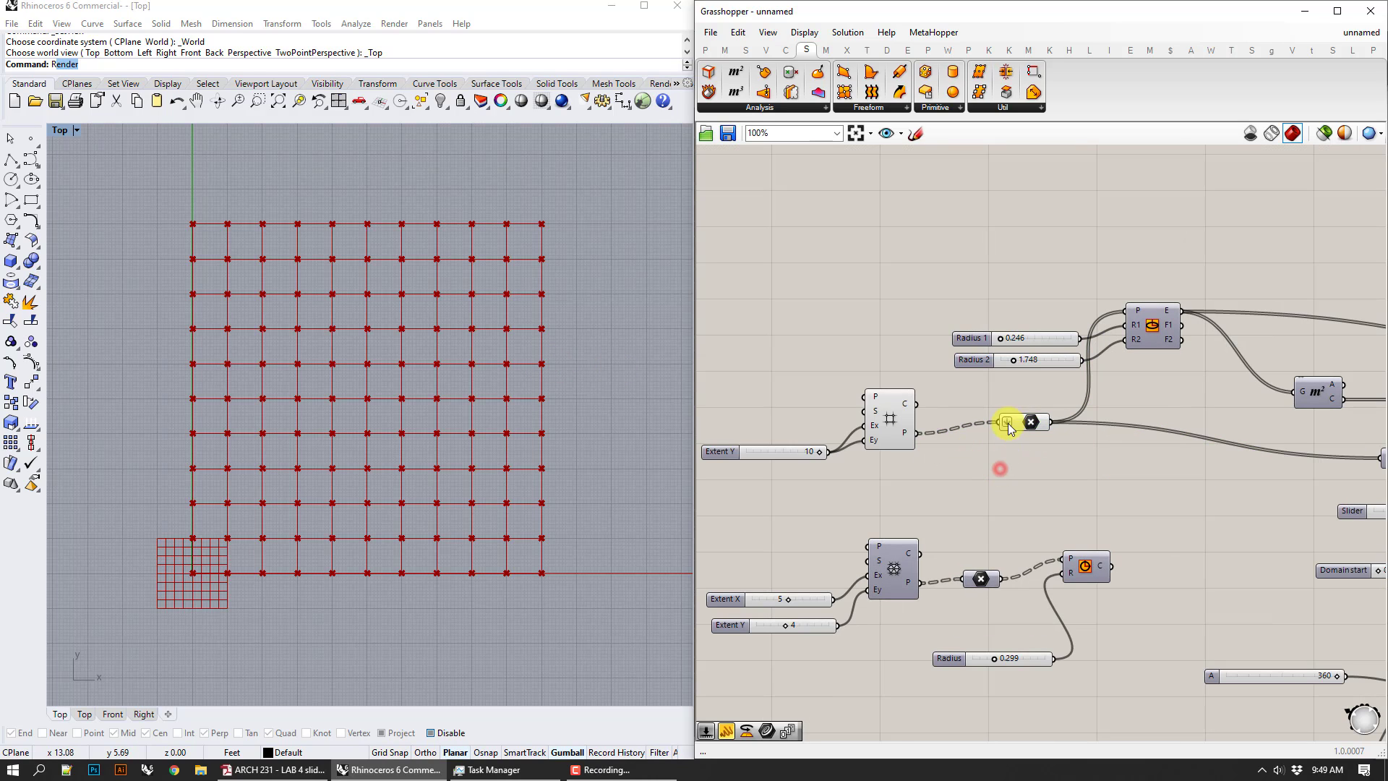
pyautogui.moveTo(905, 440)
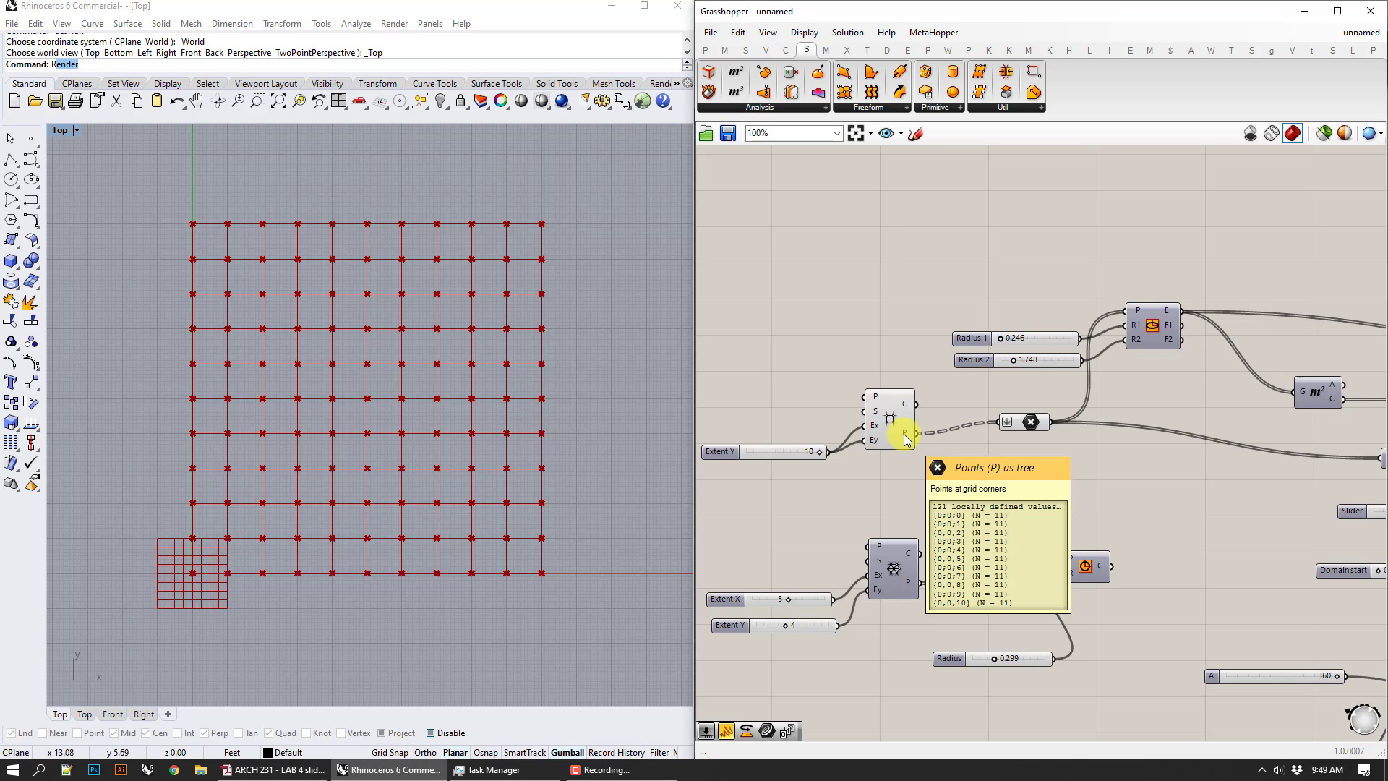
# - Show the preview of the triangular grid and its point parameter, and turn it off again
pyautogui.moveTo(1008, 457); pyautogui.dragTo(970, 450, button='right')
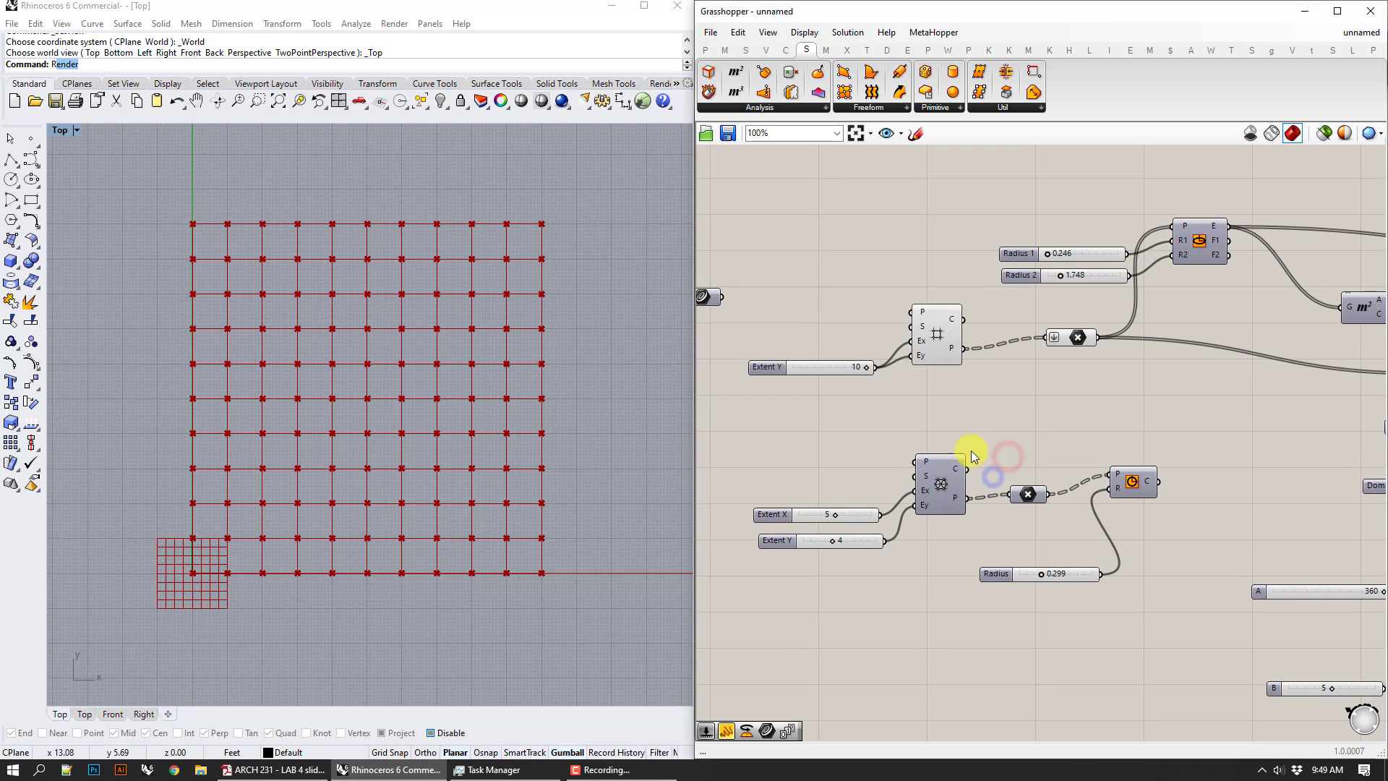
pyautogui.rightClick(945, 485)
pyautogui.click(972, 512)
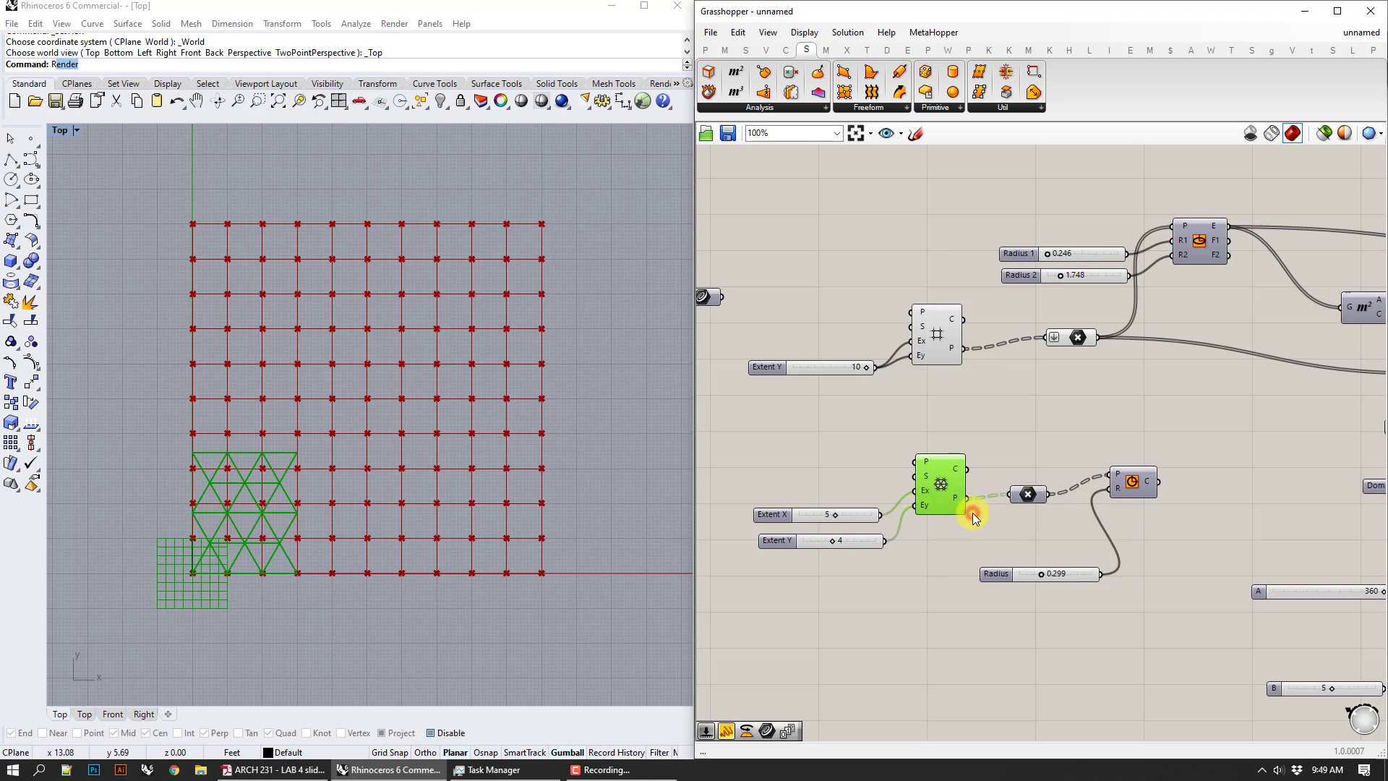
pyautogui.rightClick(1016, 494)
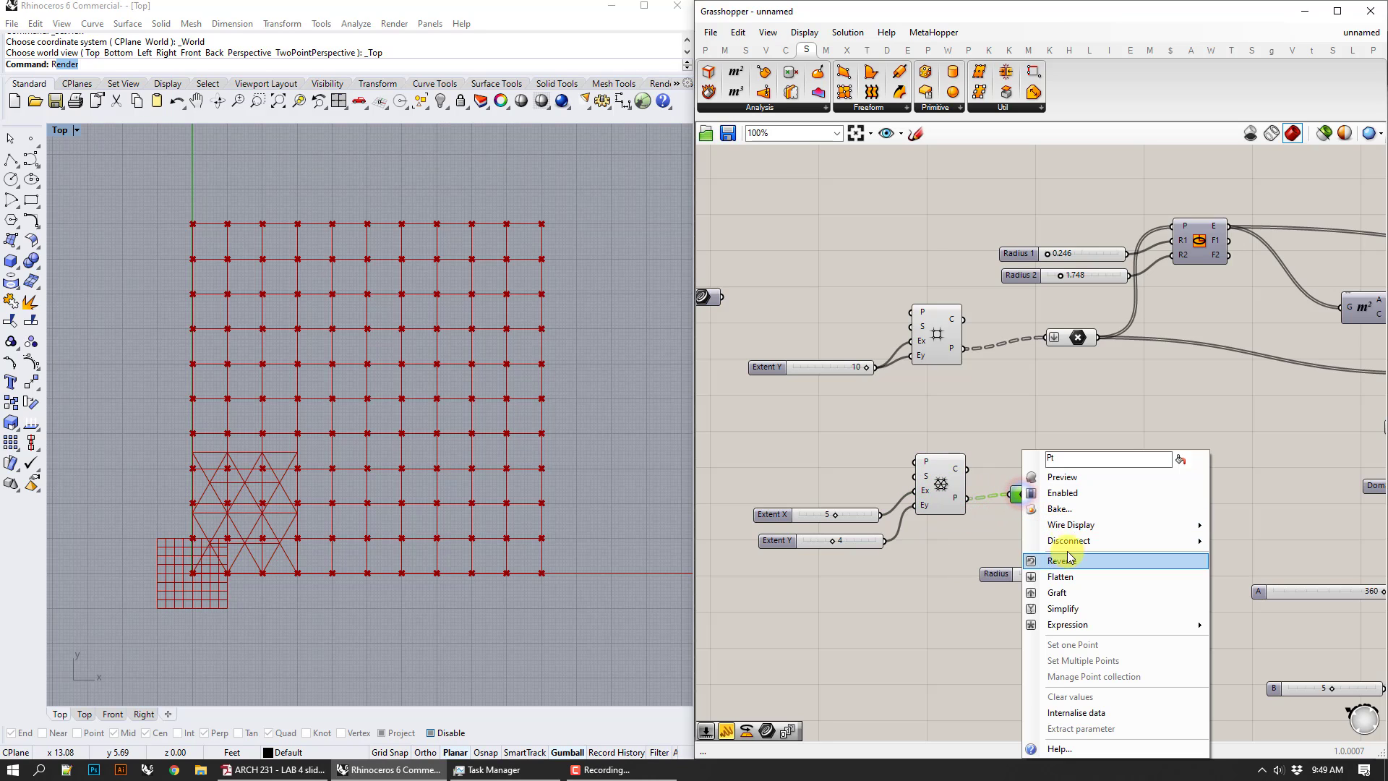
pyautogui.click(1072, 479)
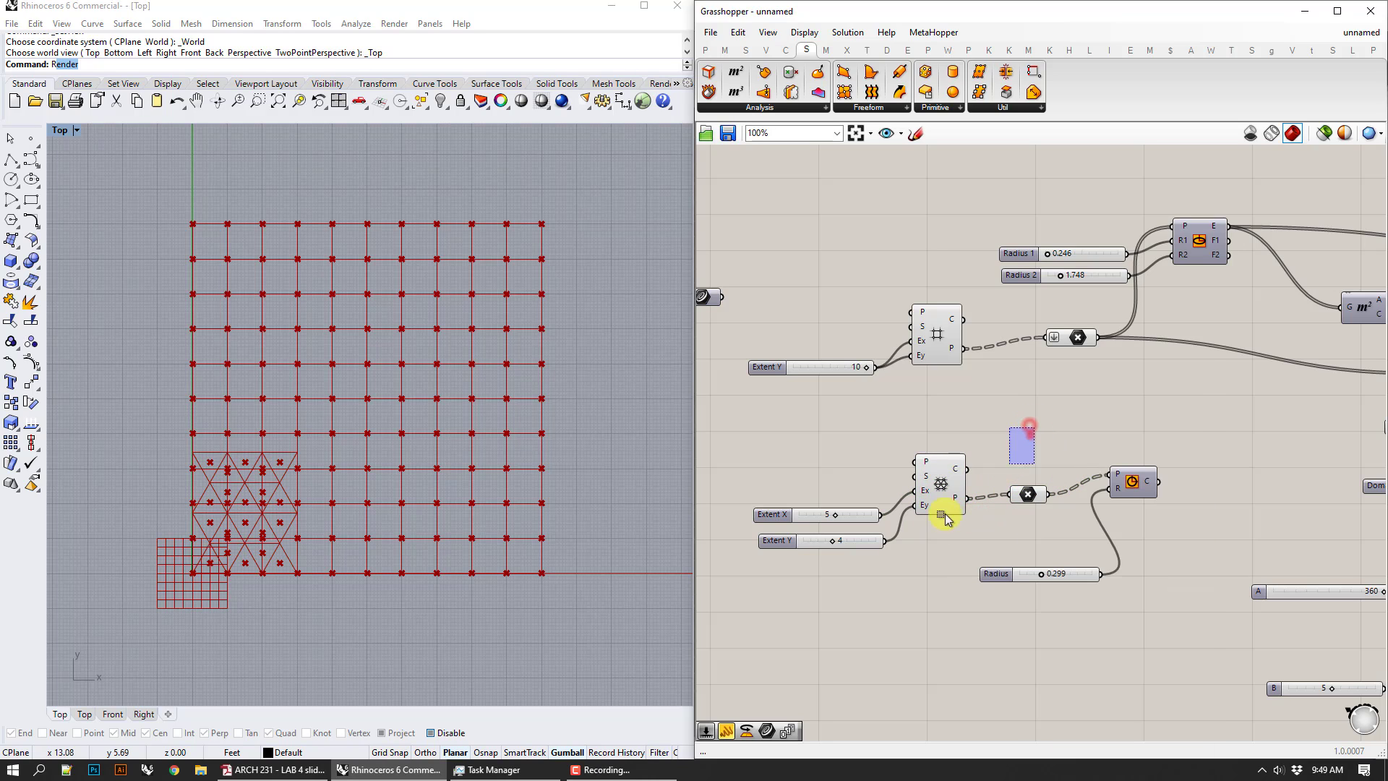
pyautogui.moveTo(944, 513); pyautogui.dragTo(932, 526)
pyautogui.rightClick(925, 415)
pyautogui.click(936, 428)
# - Show the preview of the unrotated ellipses on the square grid's points, and turn it off again
pyautogui.click(935, 333)
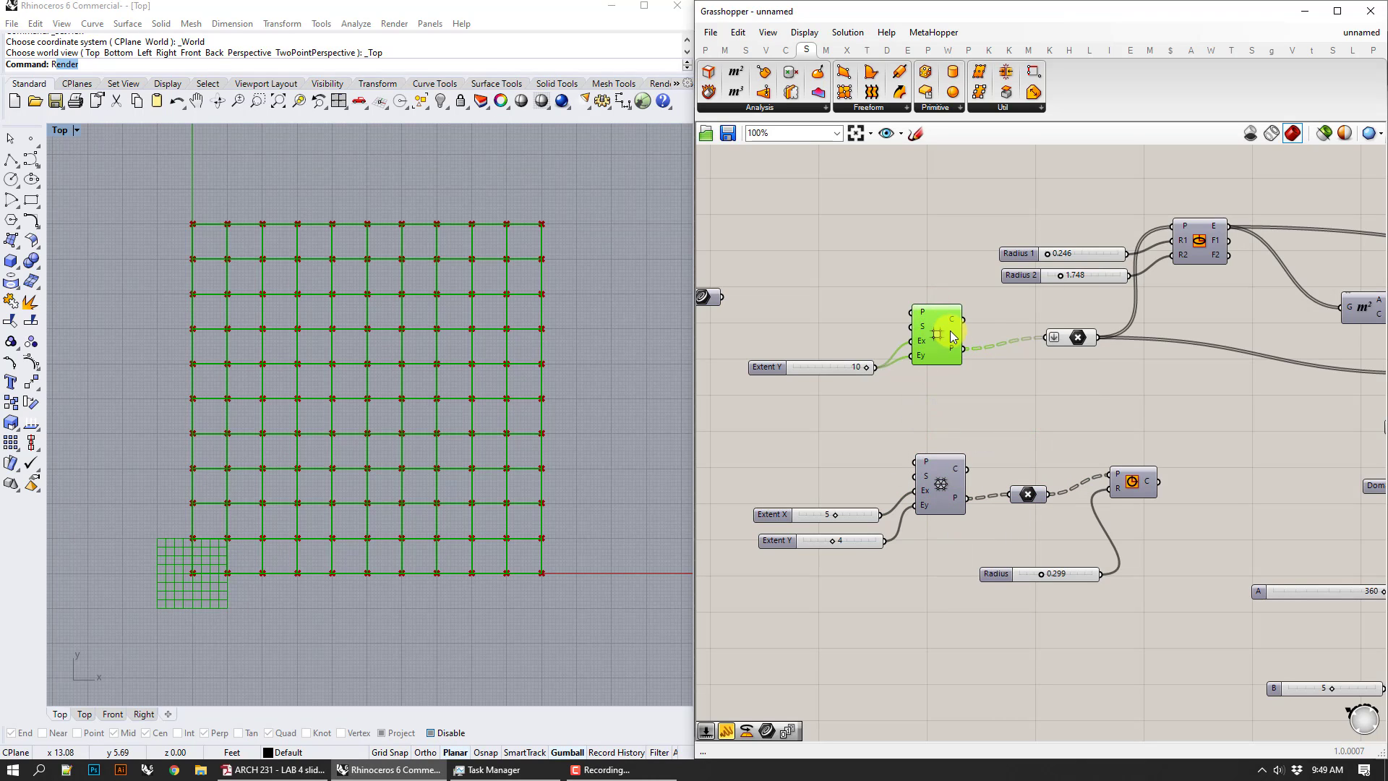
pyautogui.moveTo(1091, 363); pyautogui.dragTo(978, 366, button='right')
pyautogui.rightClick(1097, 240)
pyautogui.click(1117, 266)
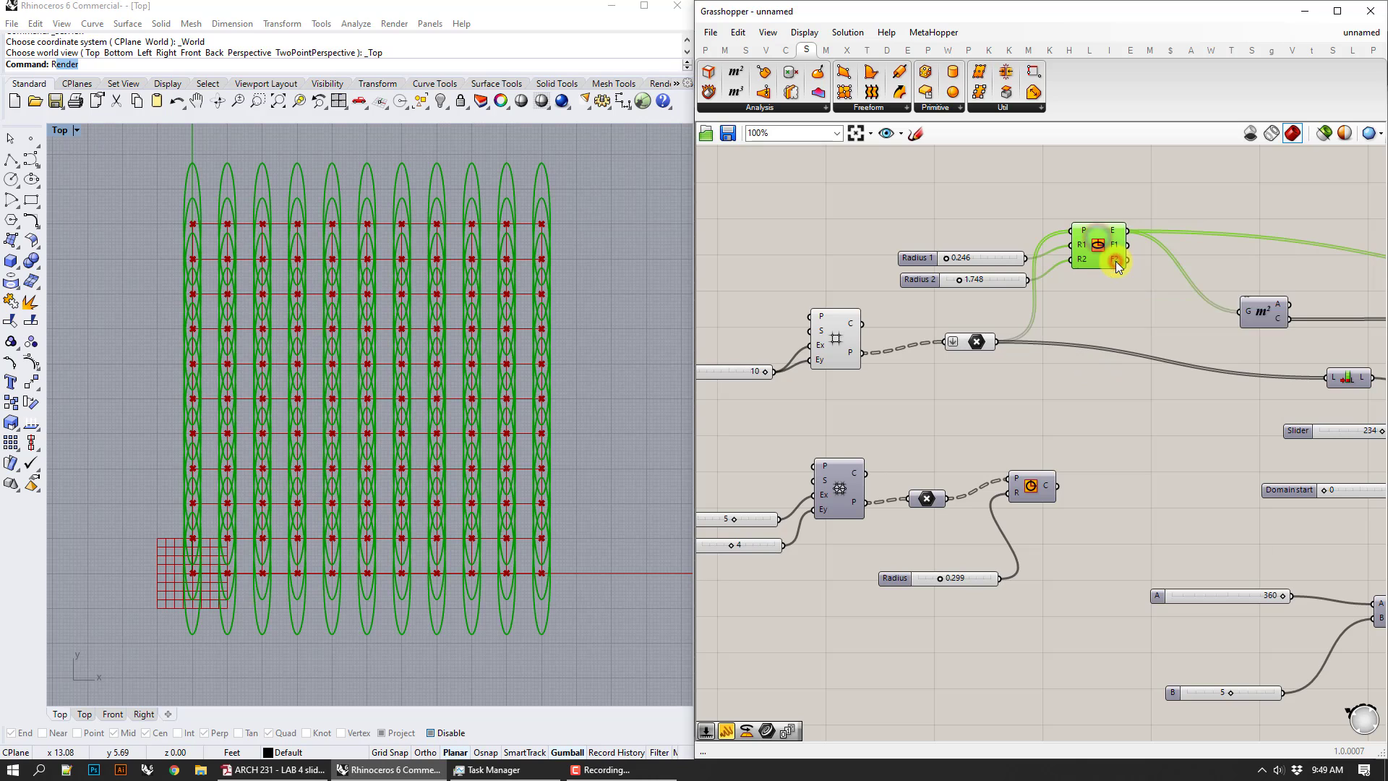
pyautogui.scroll(3, 961, 264)
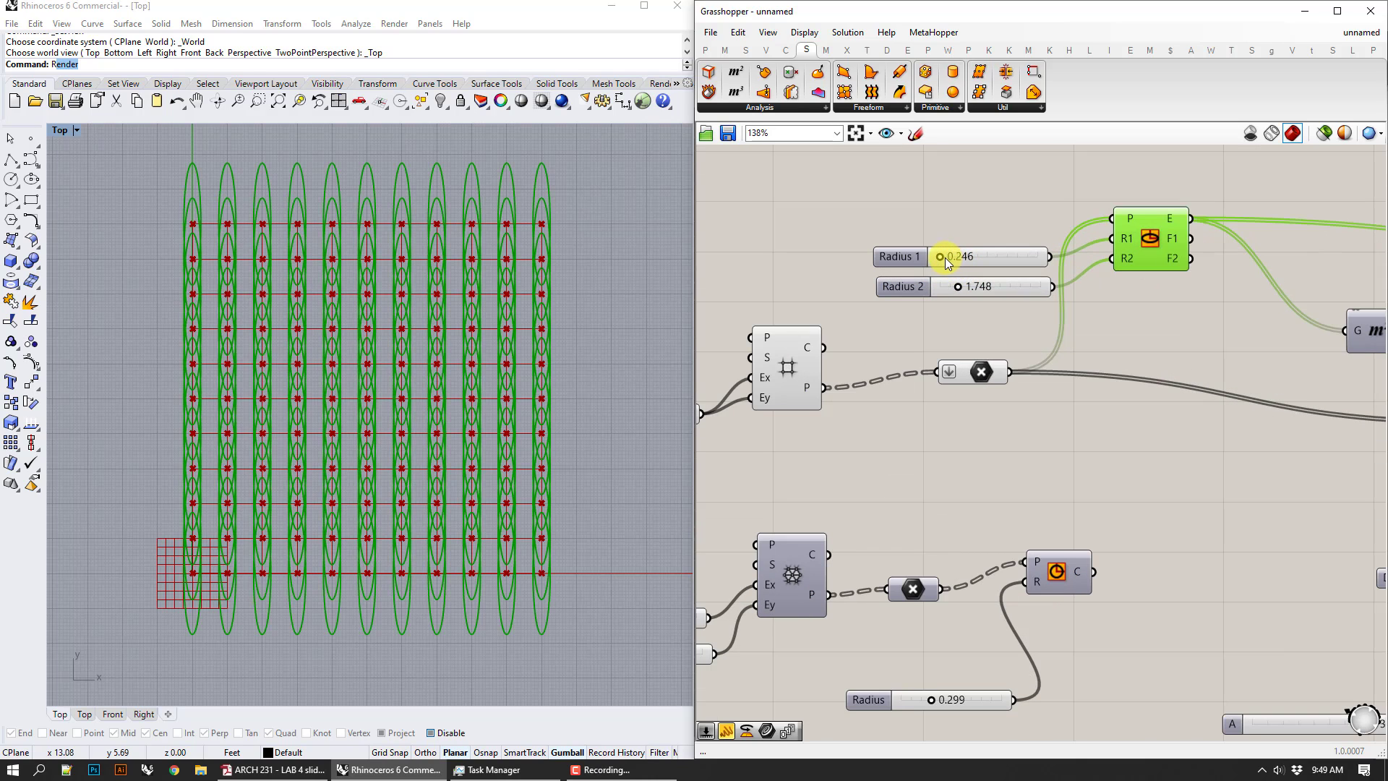
pyautogui.moveTo(1150, 240); pyautogui.dragTo(1156, 249, button='right')
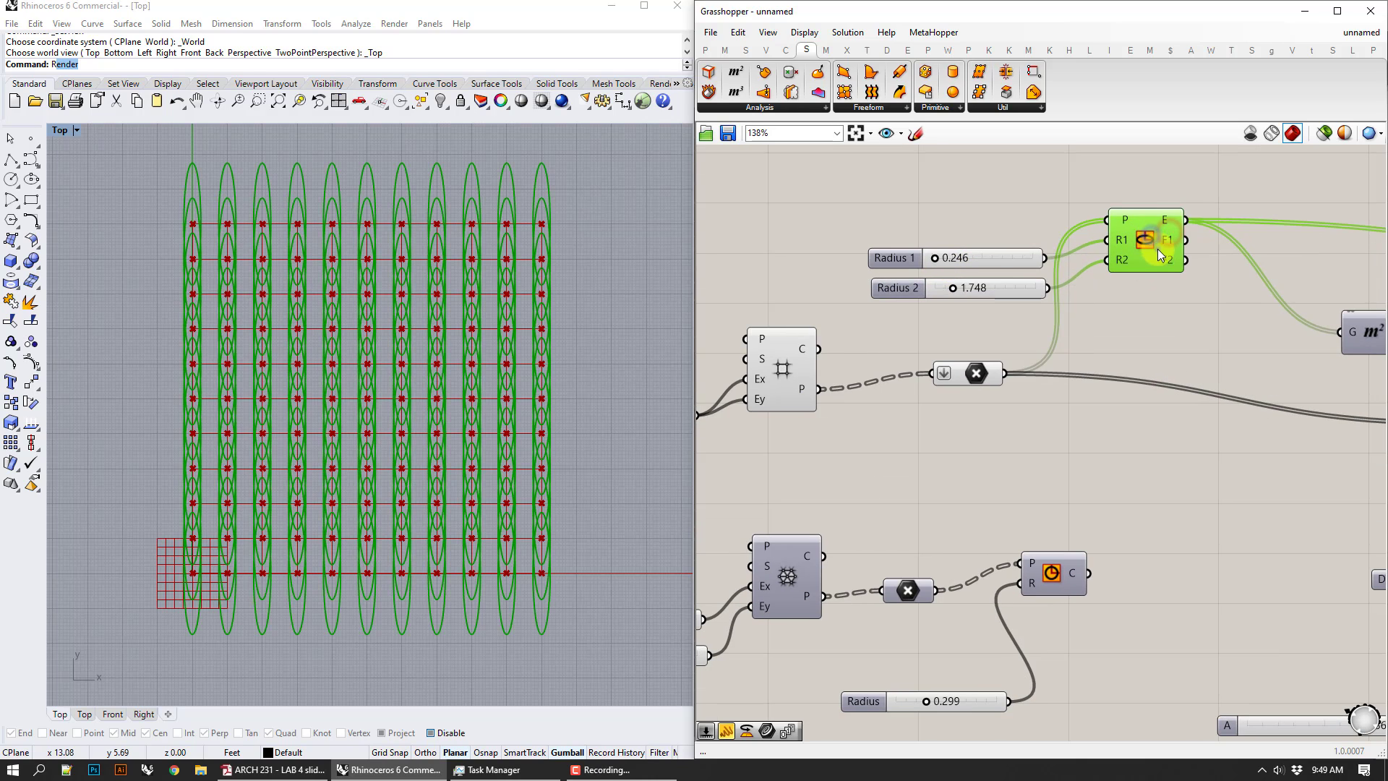
pyautogui.rightClick(1156, 248)
pyautogui.click(1170, 272)
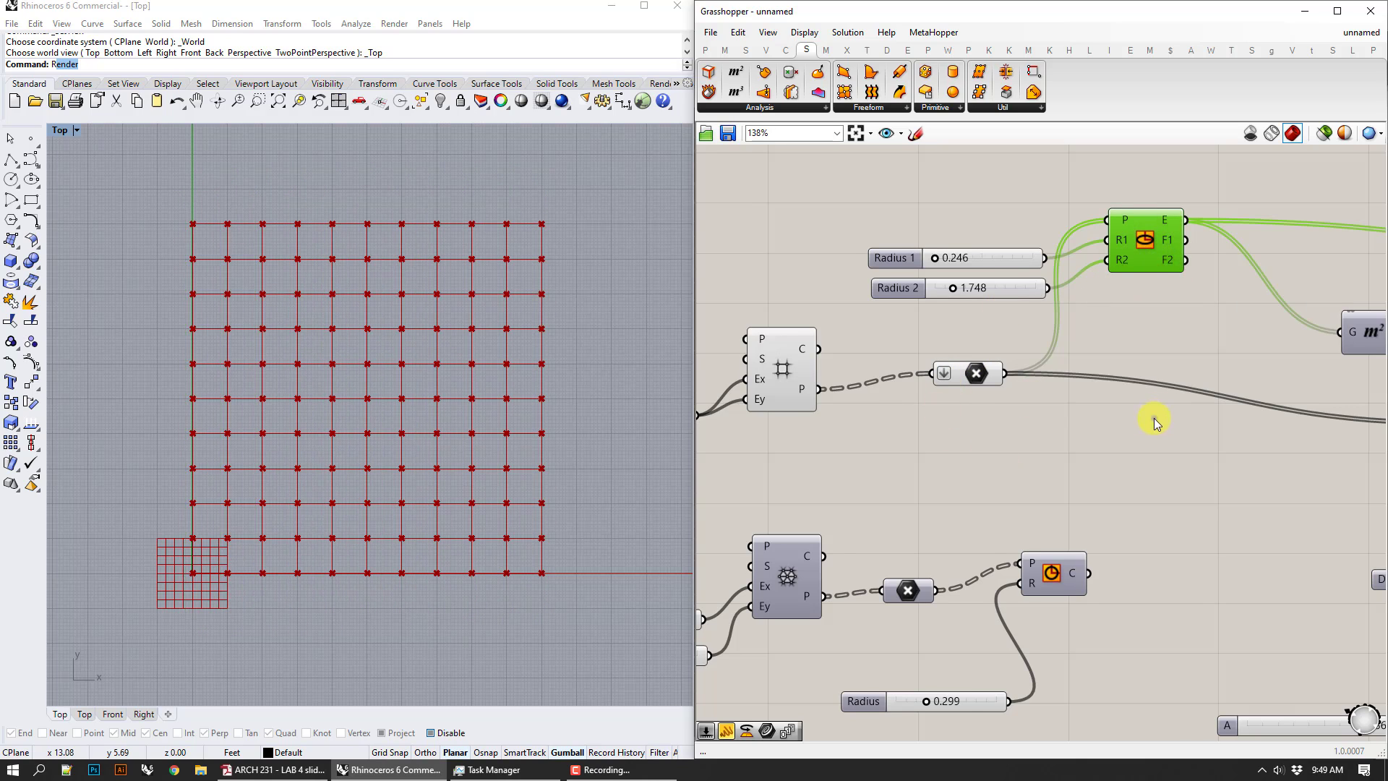
pyautogui.moveTo(1153, 417); pyautogui.dragTo(1108, 409, button='right')
pyautogui.moveTo(1002, 461); pyautogui.dragTo(723, 294)
pyautogui.rightClick(740, 277)
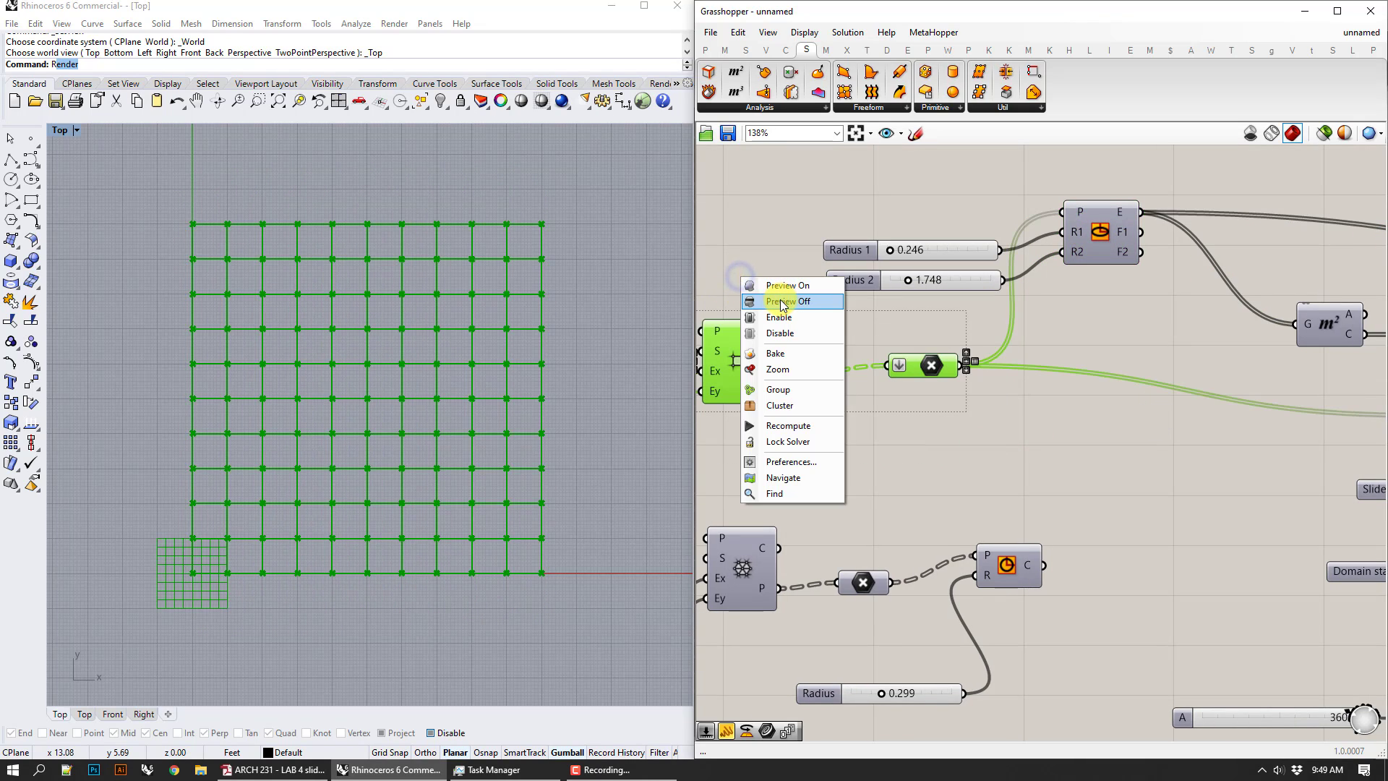
pyautogui.click(1074, 315)
# - Draw a small freeform S-shaped control-point curve through six points in the Top viewport, just outside the grid's Y-axis edge
pyautogui.scroll(-4, 1076, 332)
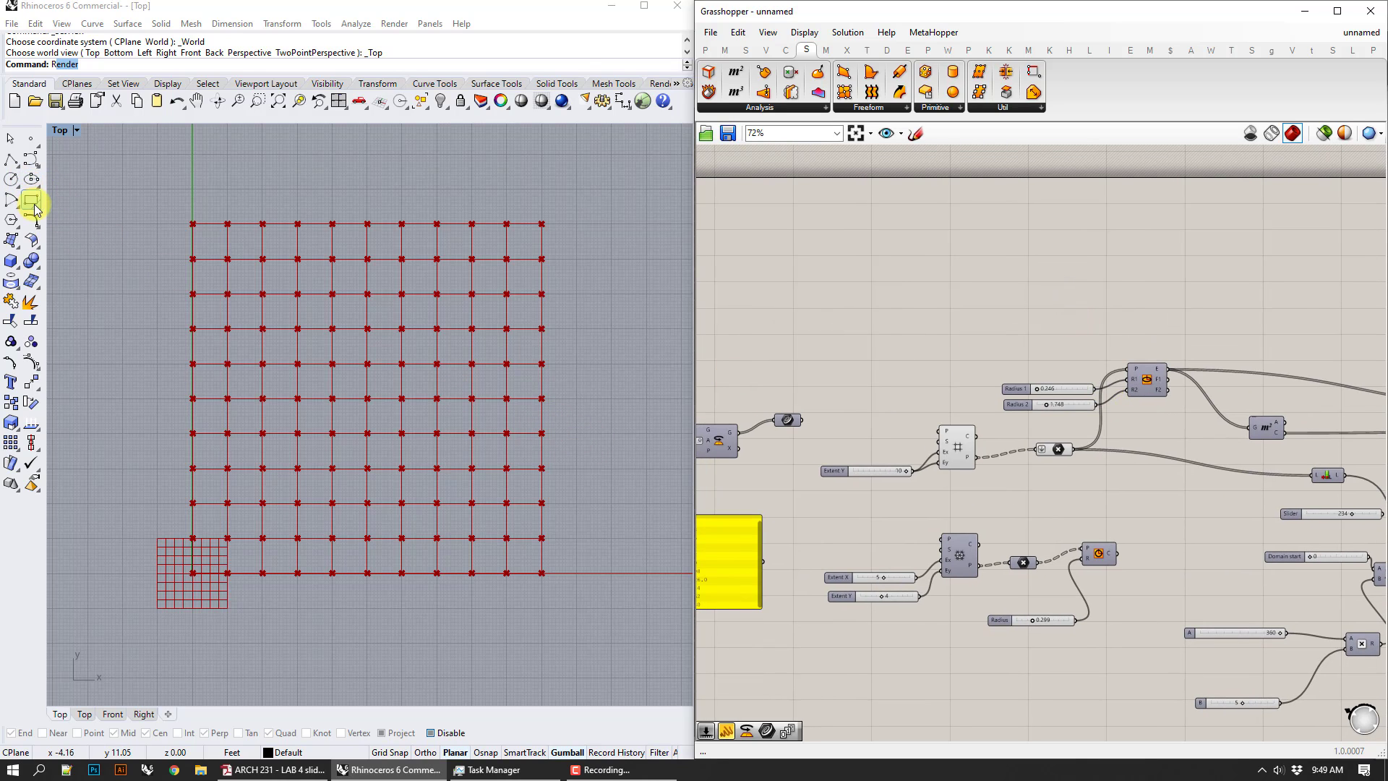
pyautogui.click(27, 166)
pyautogui.scroll(1, 127, 527)
pyautogui.click(139, 454)
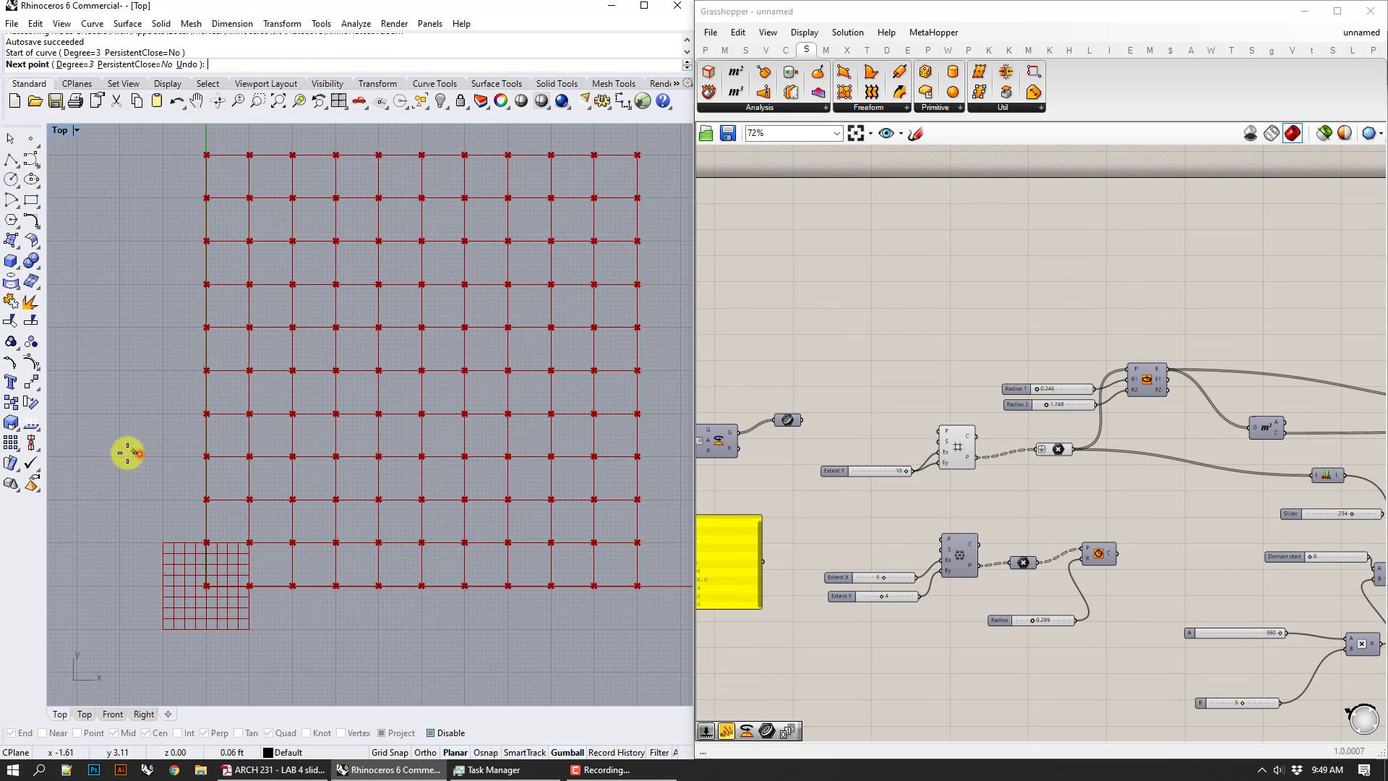
pyautogui.click(144, 485)
pyautogui.click(176, 453)
pyautogui.click(173, 475)
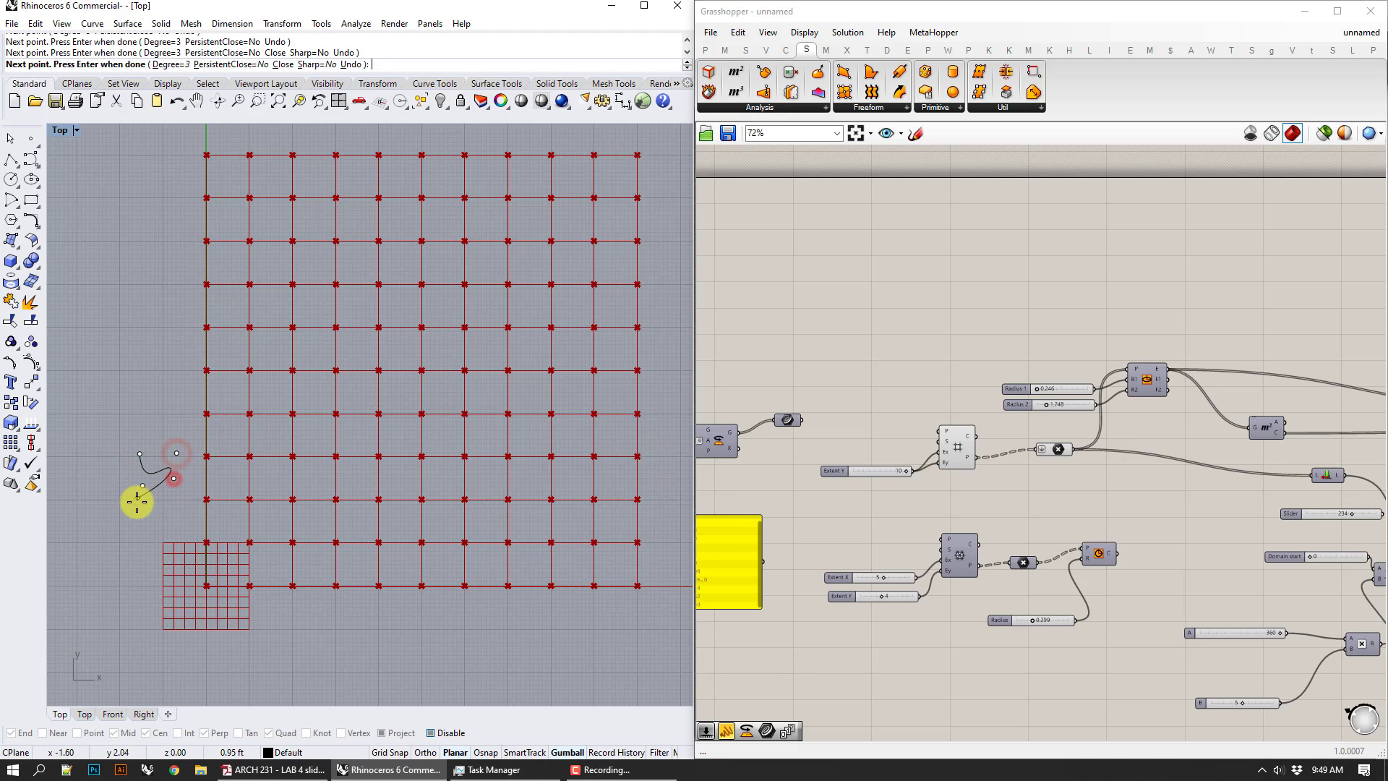
pyautogui.click(152, 520)
pyautogui.click(161, 418)
pyautogui.rightClick(162, 418)
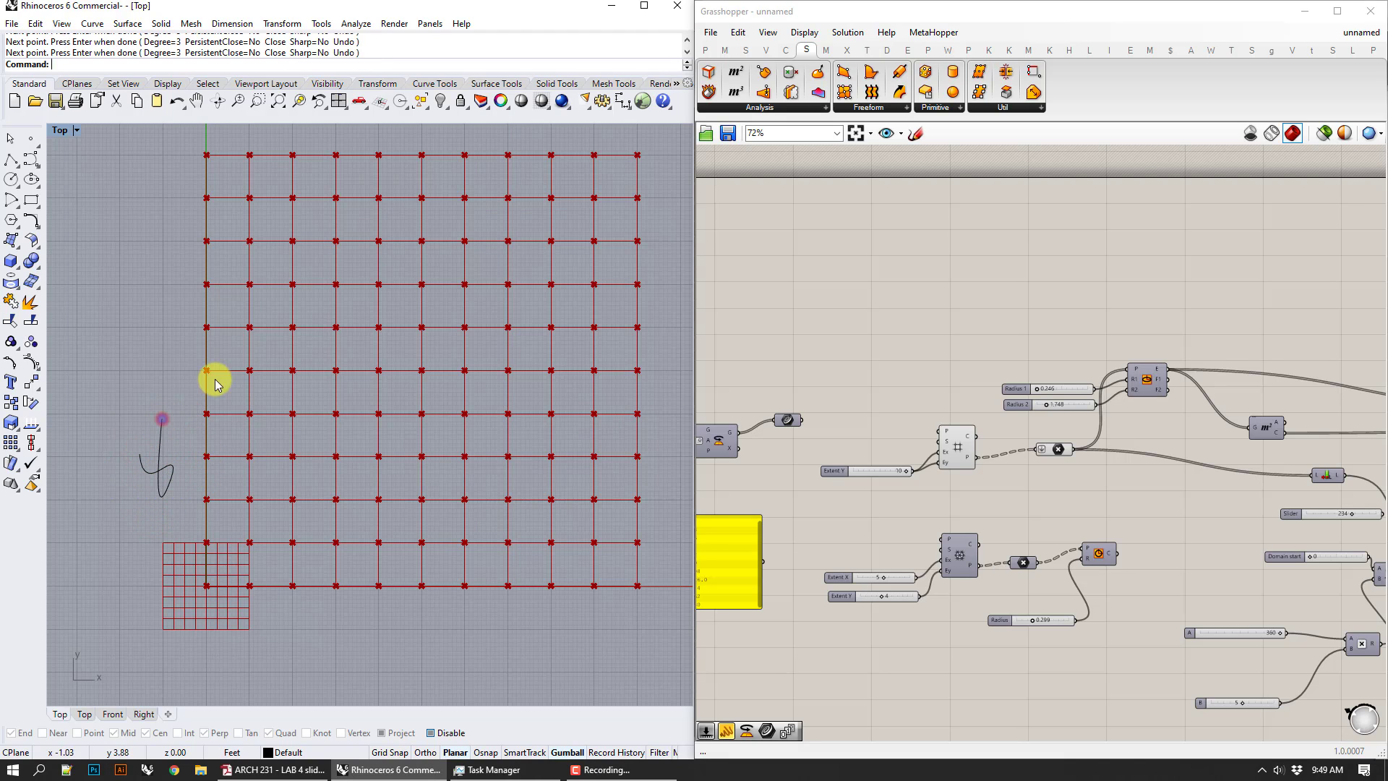
# - Move the freeform curve slightly down and farther away from the grid's Y-axis edge
pyautogui.click(11, 138)
pyautogui.click(157, 359)
pyautogui.click(158, 440)
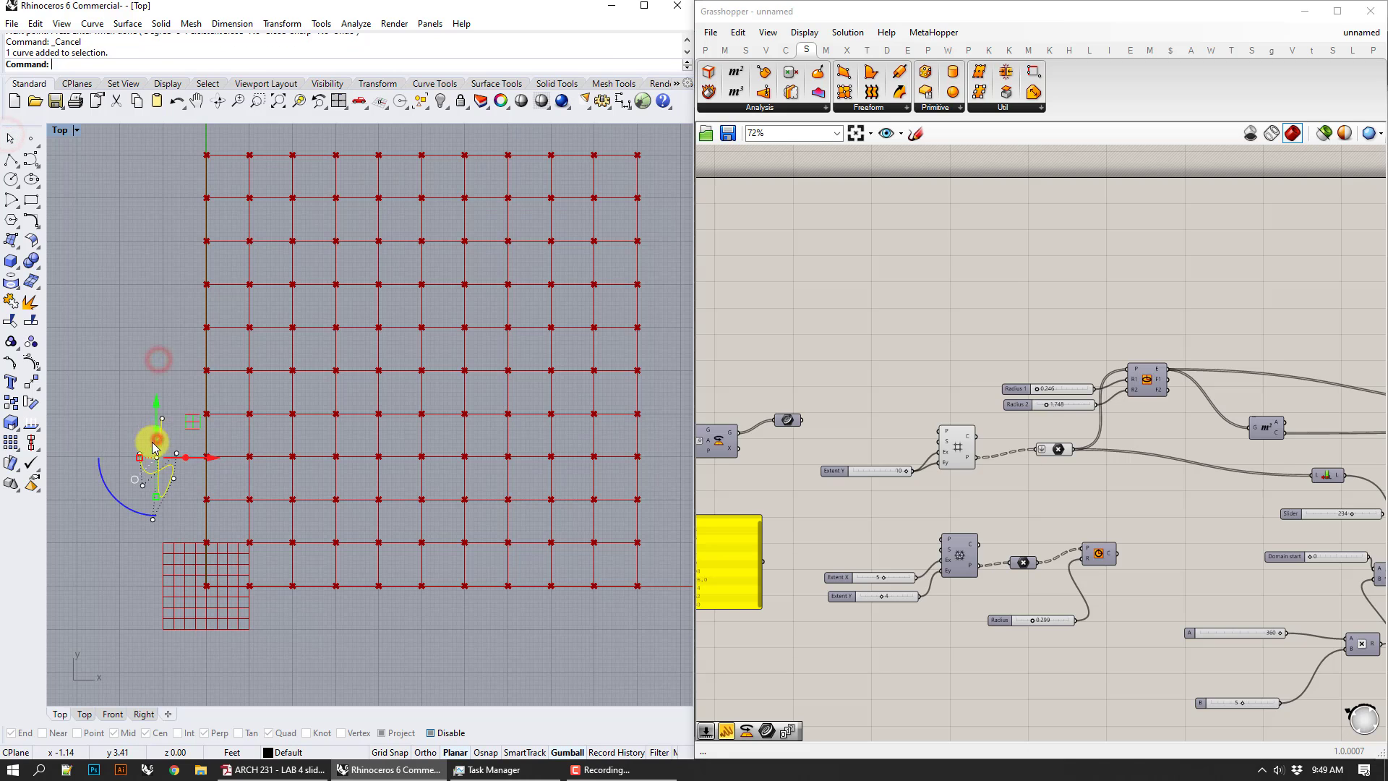
pyautogui.moveTo(157, 440); pyautogui.dragTo(128, 458)
pyautogui.click(148, 413)
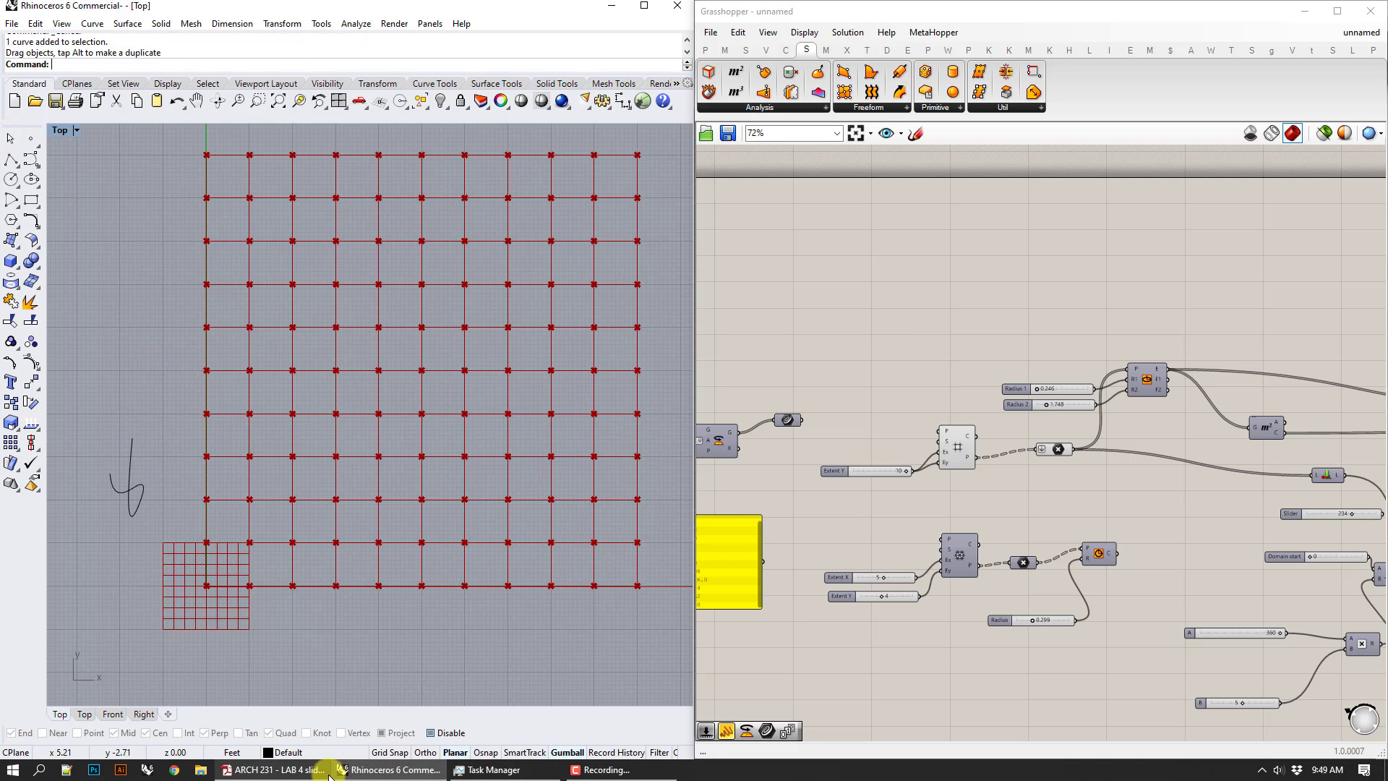
# - Switch to the ARCH 231 - LAB 4 slides PDF in Adobe Acrobat and page back to slide 15 with the repeated line pattern
pyautogui.click(305, 771)
pyautogui.scroll(7, 549, 567)
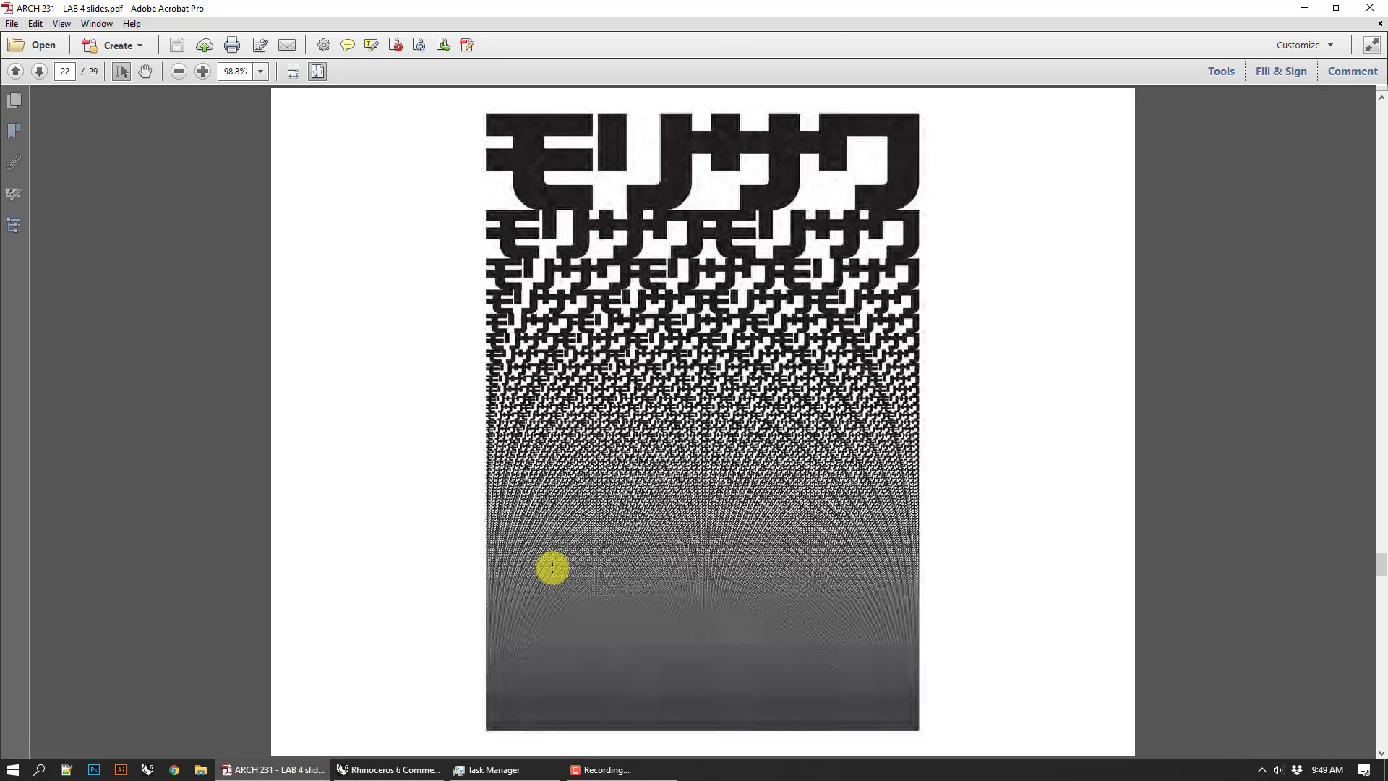
pyautogui.scroll(5, 557, 573)
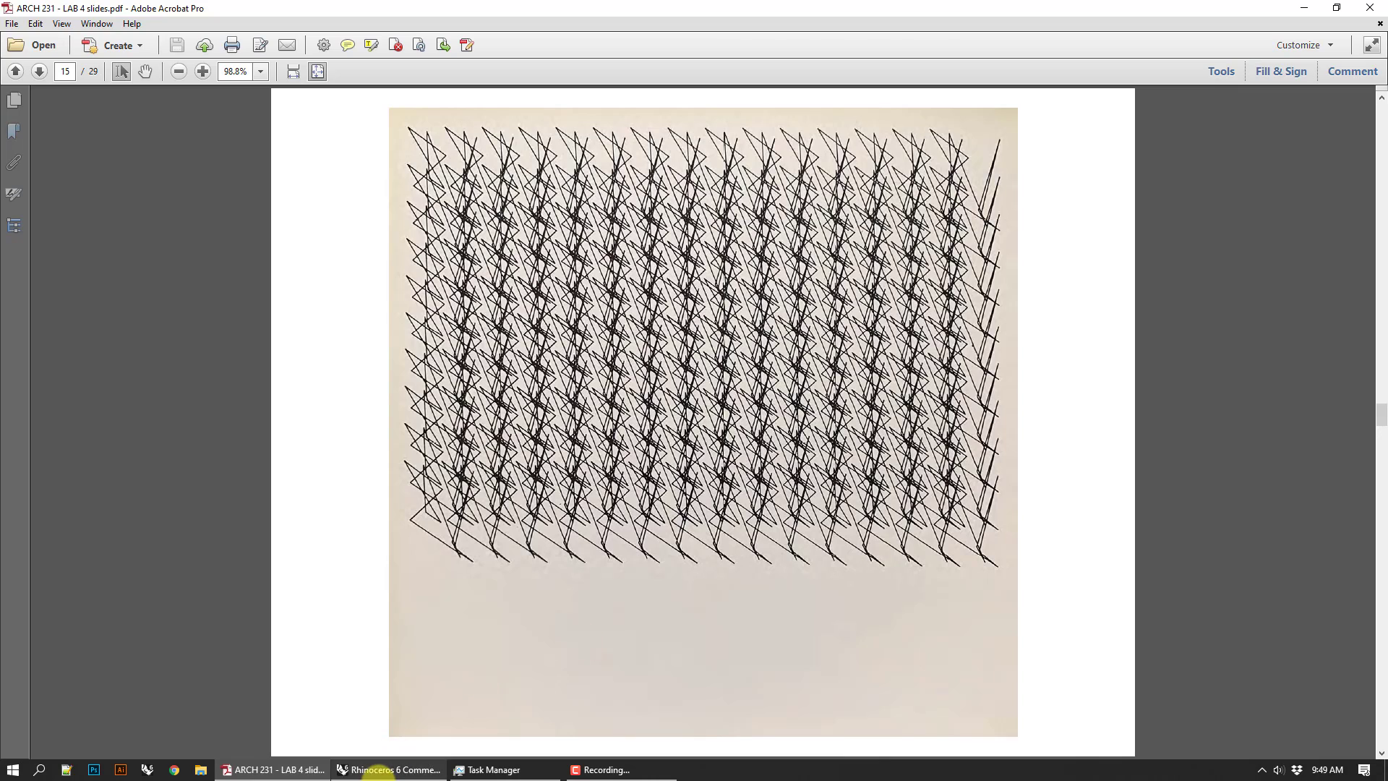
pyautogui.click(389, 769)
# - Place a Curve parameter on the Grasshopper canvas above the square grid and set the freeform Rhino curve as its one curve
pyautogui.click(140, 509)
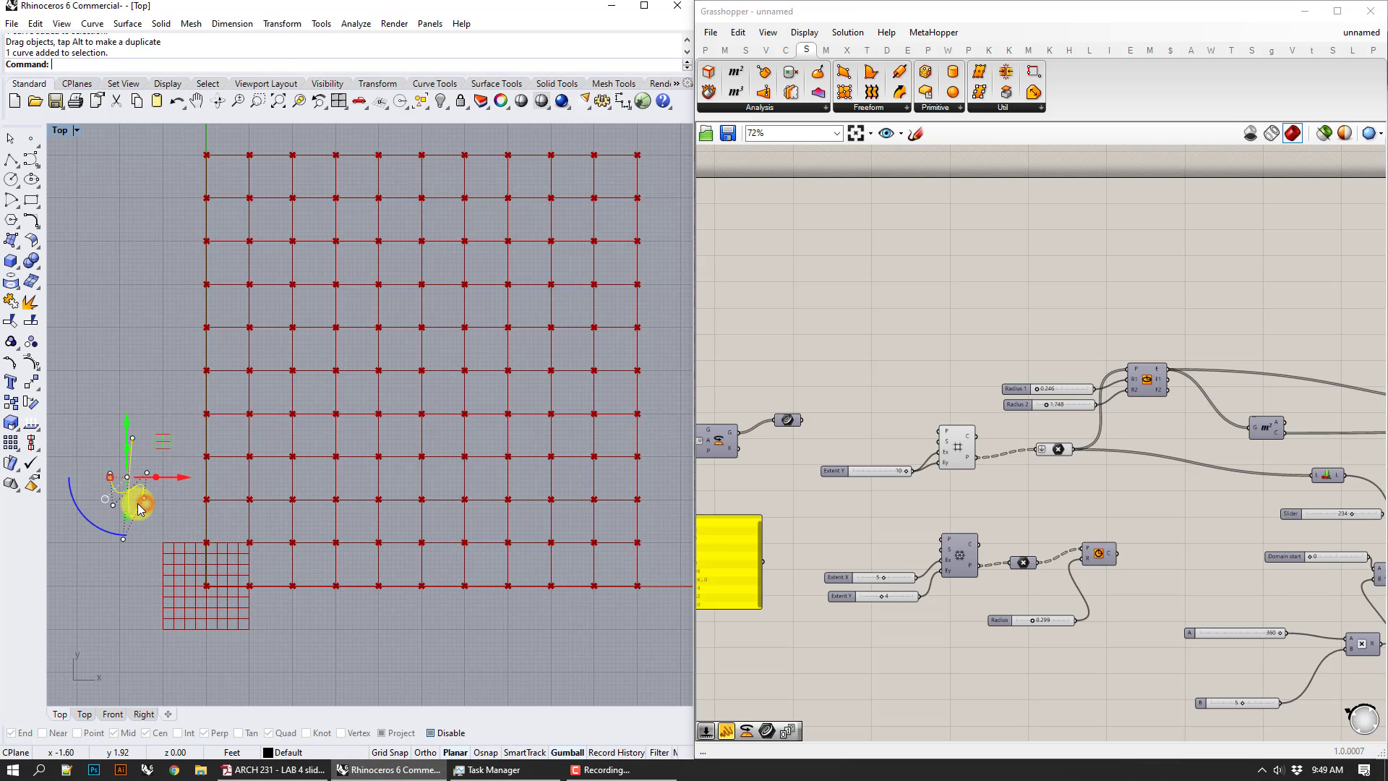
pyautogui.click(935, 260)
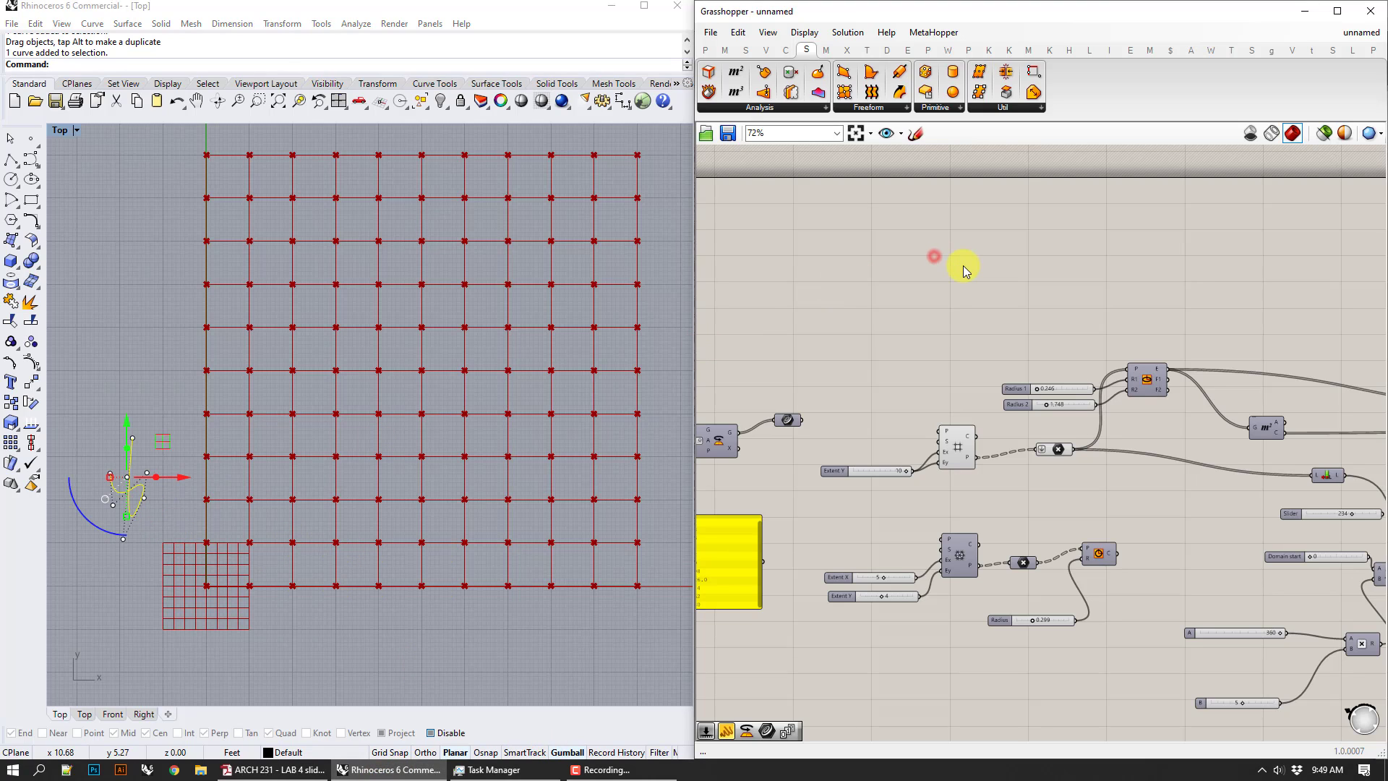
pyautogui.moveTo(1139, 373)
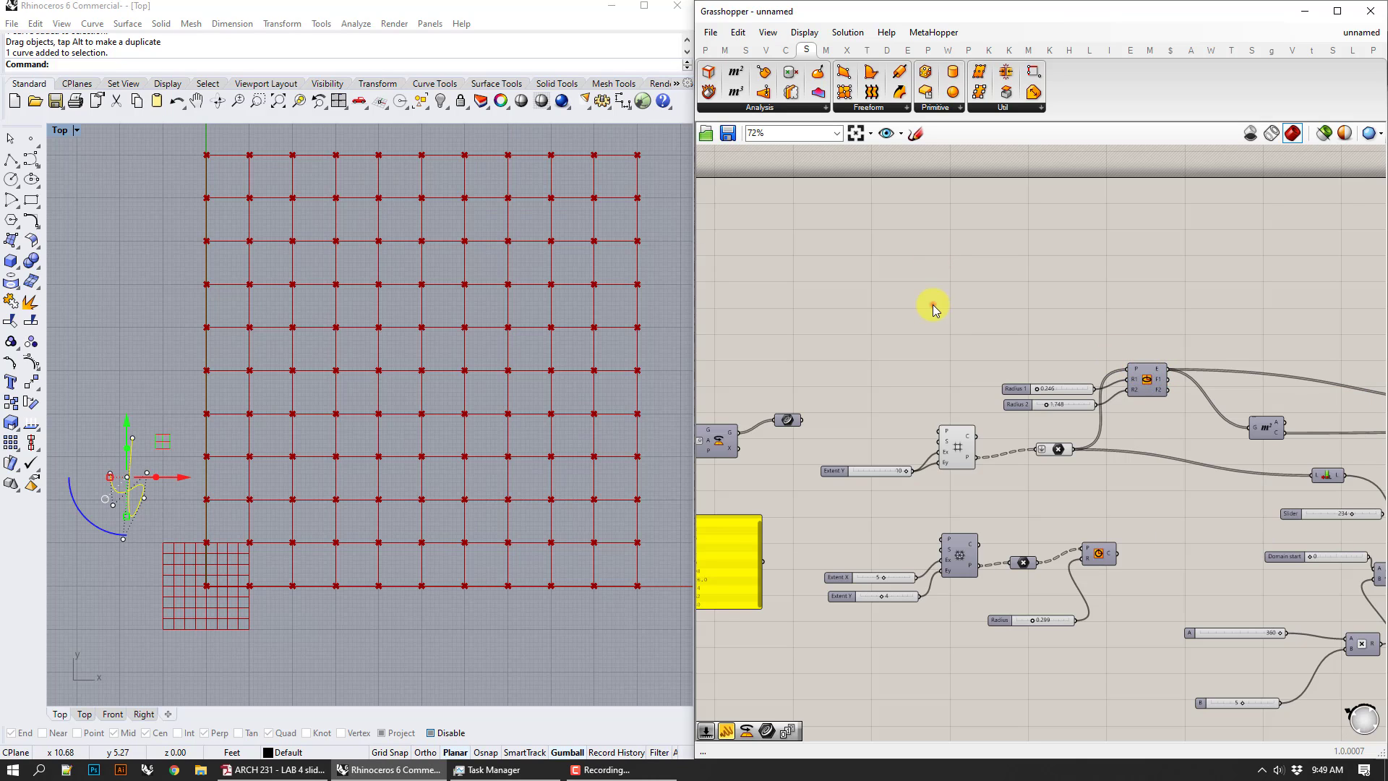
pyautogui.doubleClick(871, 312)
pyautogui.write('cur')
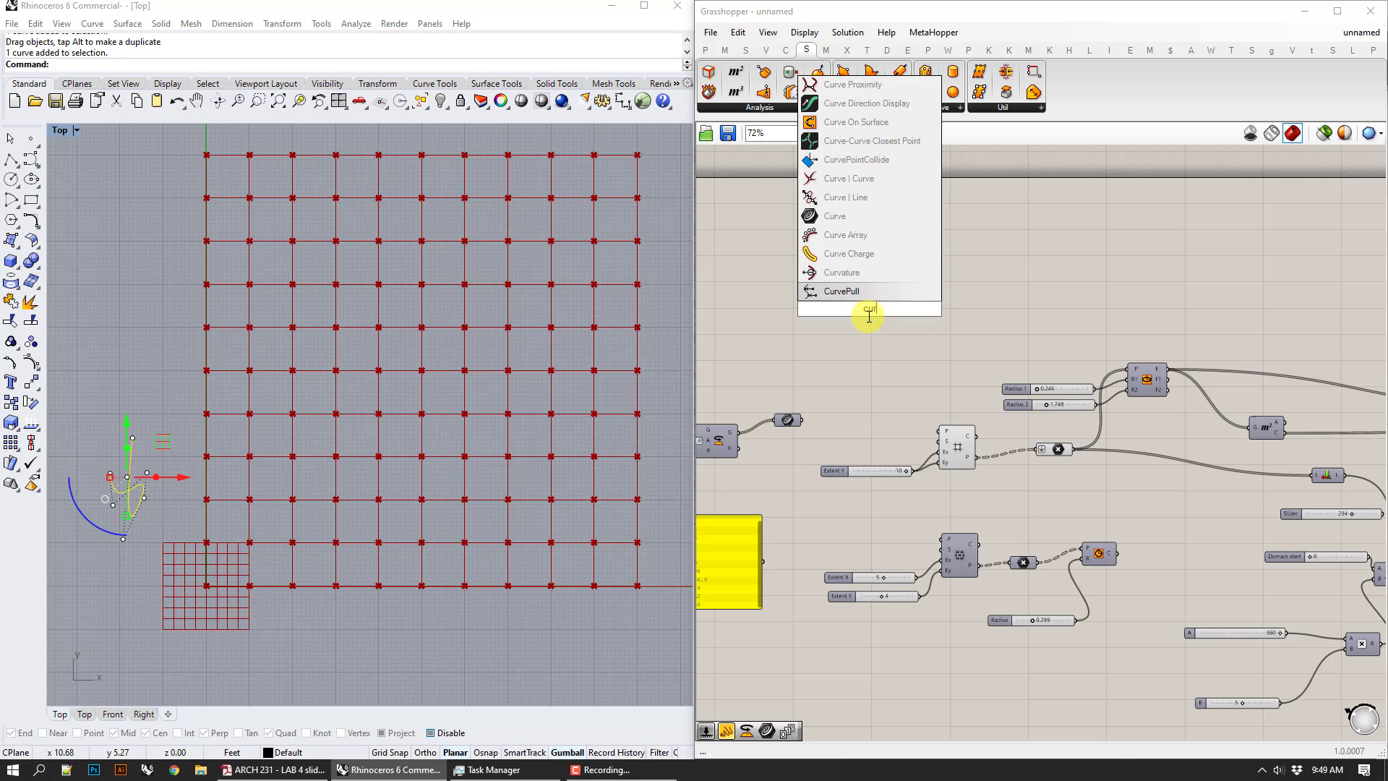
pyautogui.click(838, 216)
pyautogui.rightClick(867, 309)
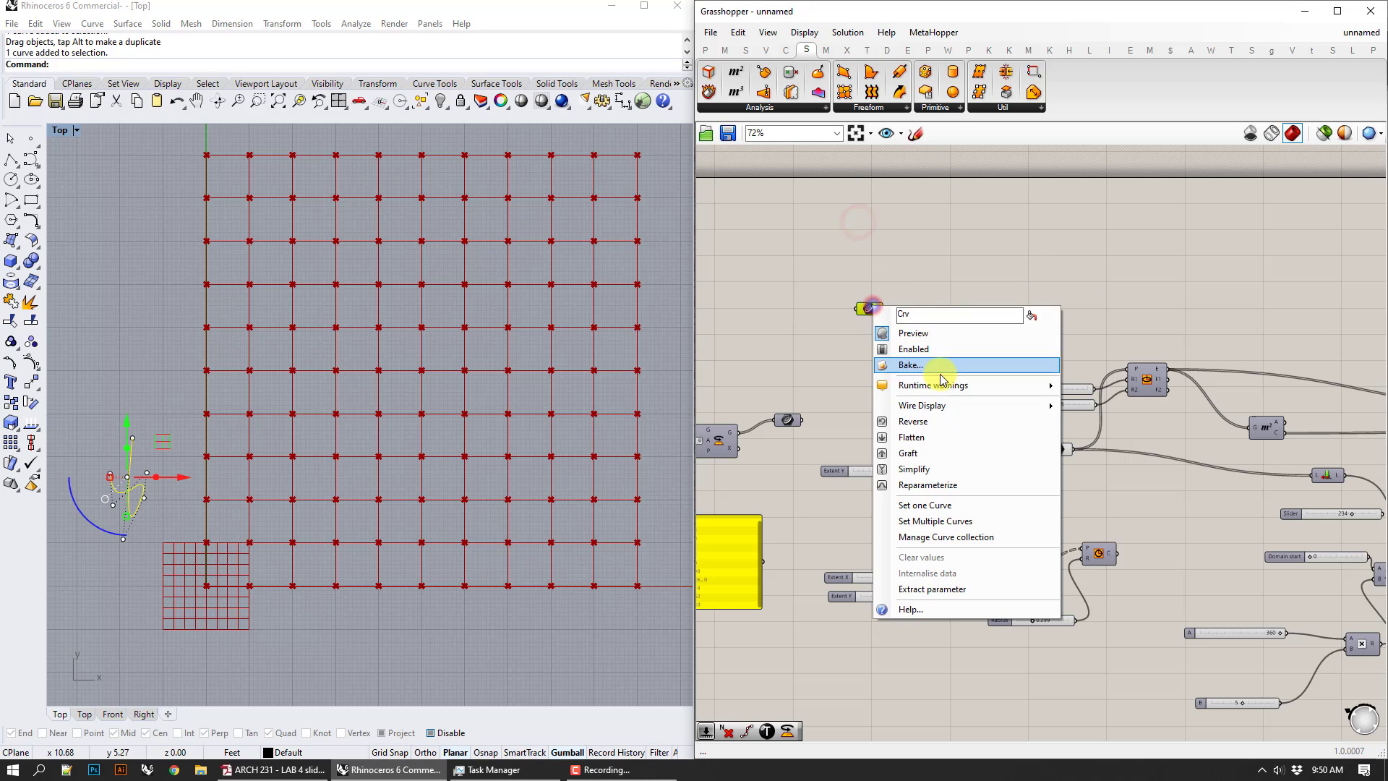
pyautogui.click(949, 497)
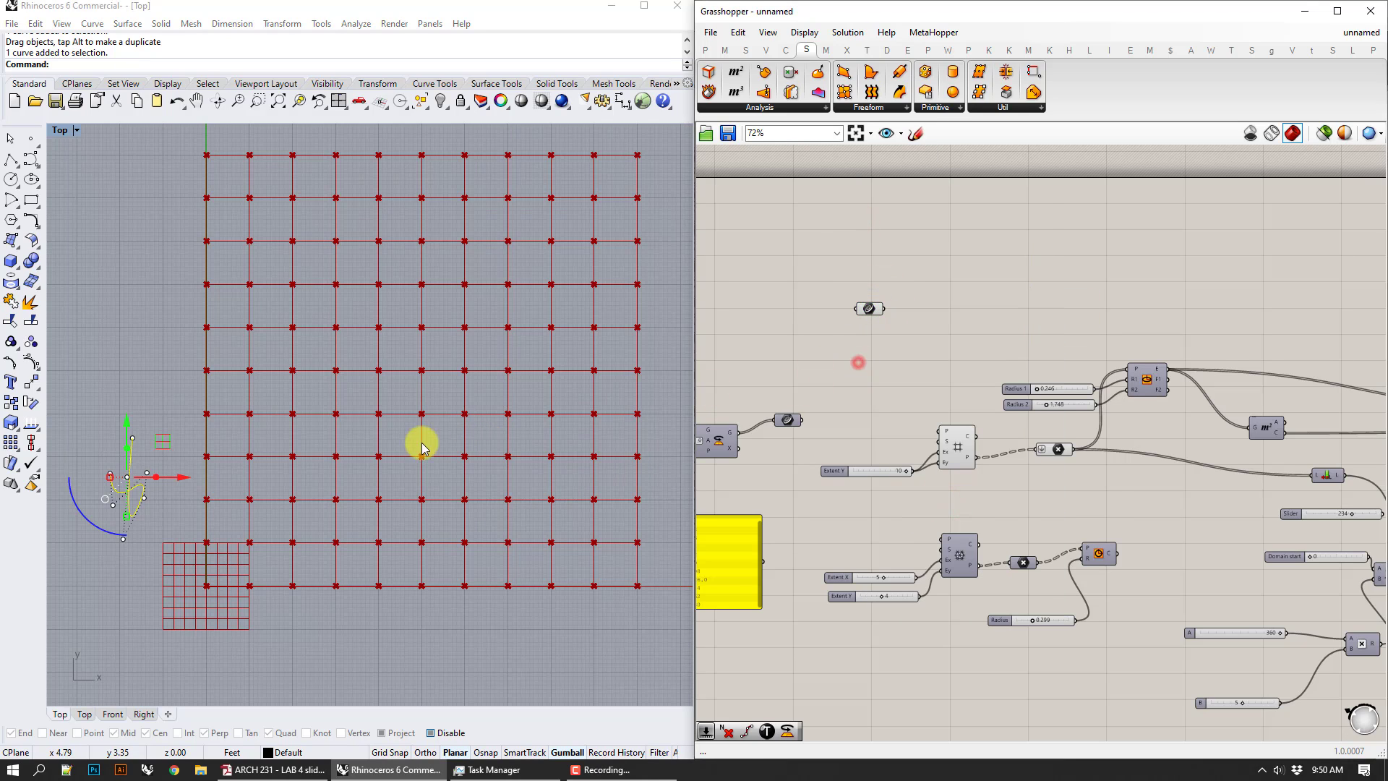
# - Hide the original freeform curve in Rhino and shift the new Curve parameter farther back from the grid components
pyautogui.click(148, 383)
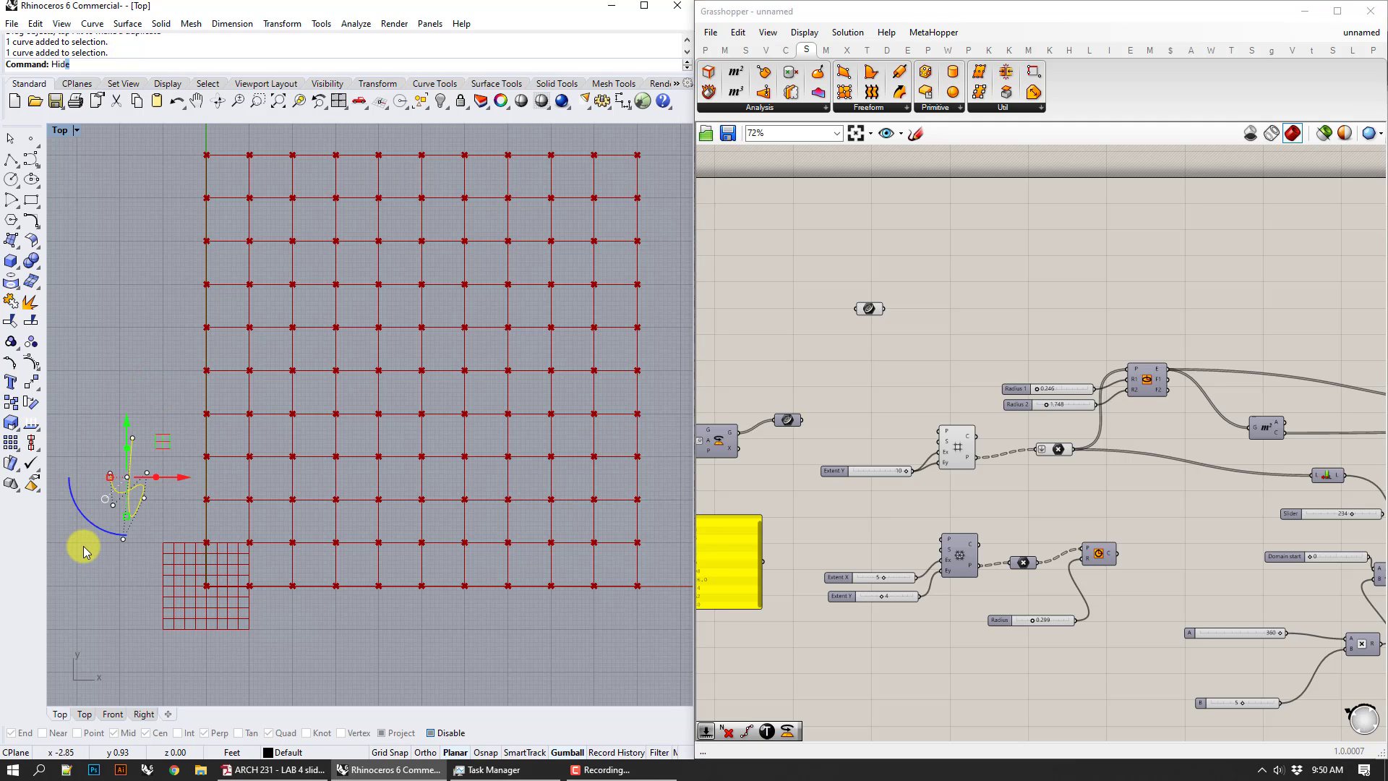
pyautogui.press('Return')
pyautogui.click(871, 308)
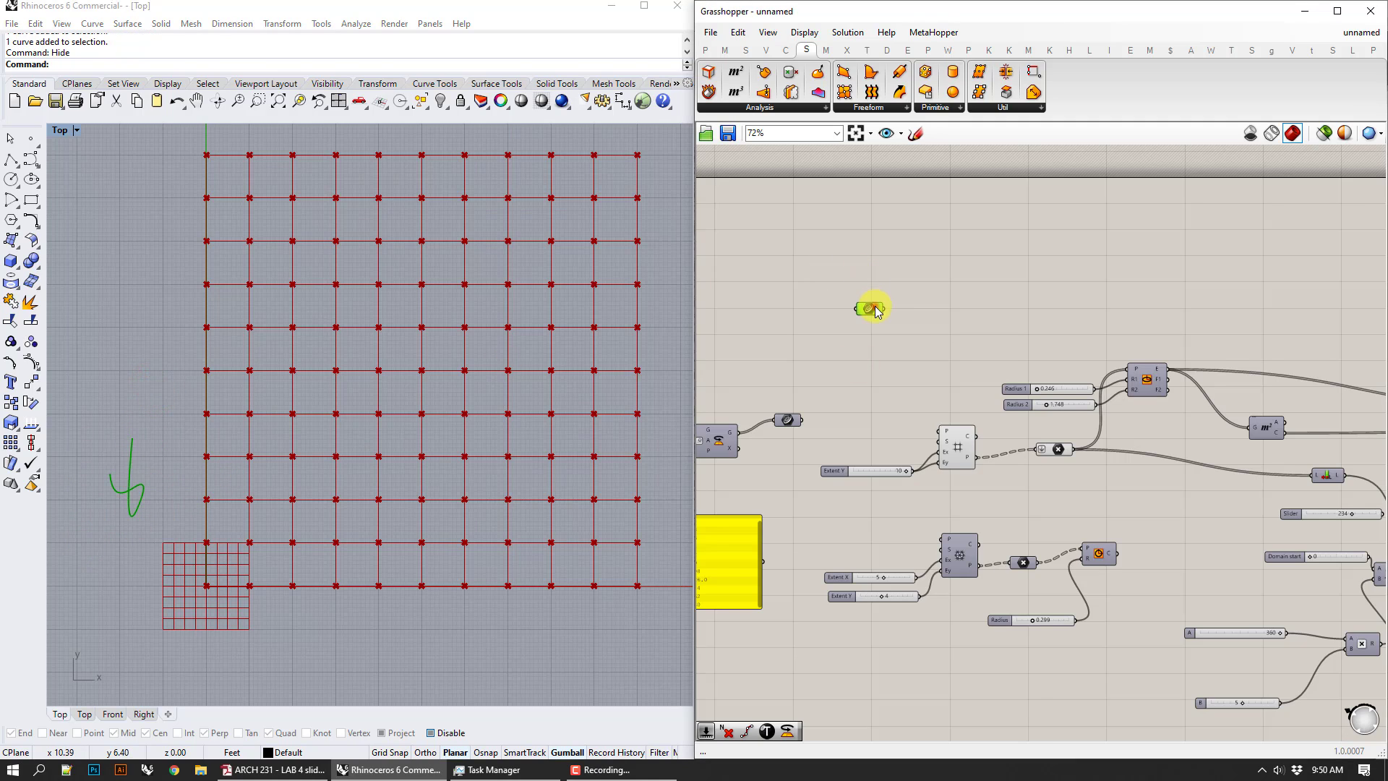
pyautogui.moveTo(875, 310); pyautogui.dragTo(831, 312)
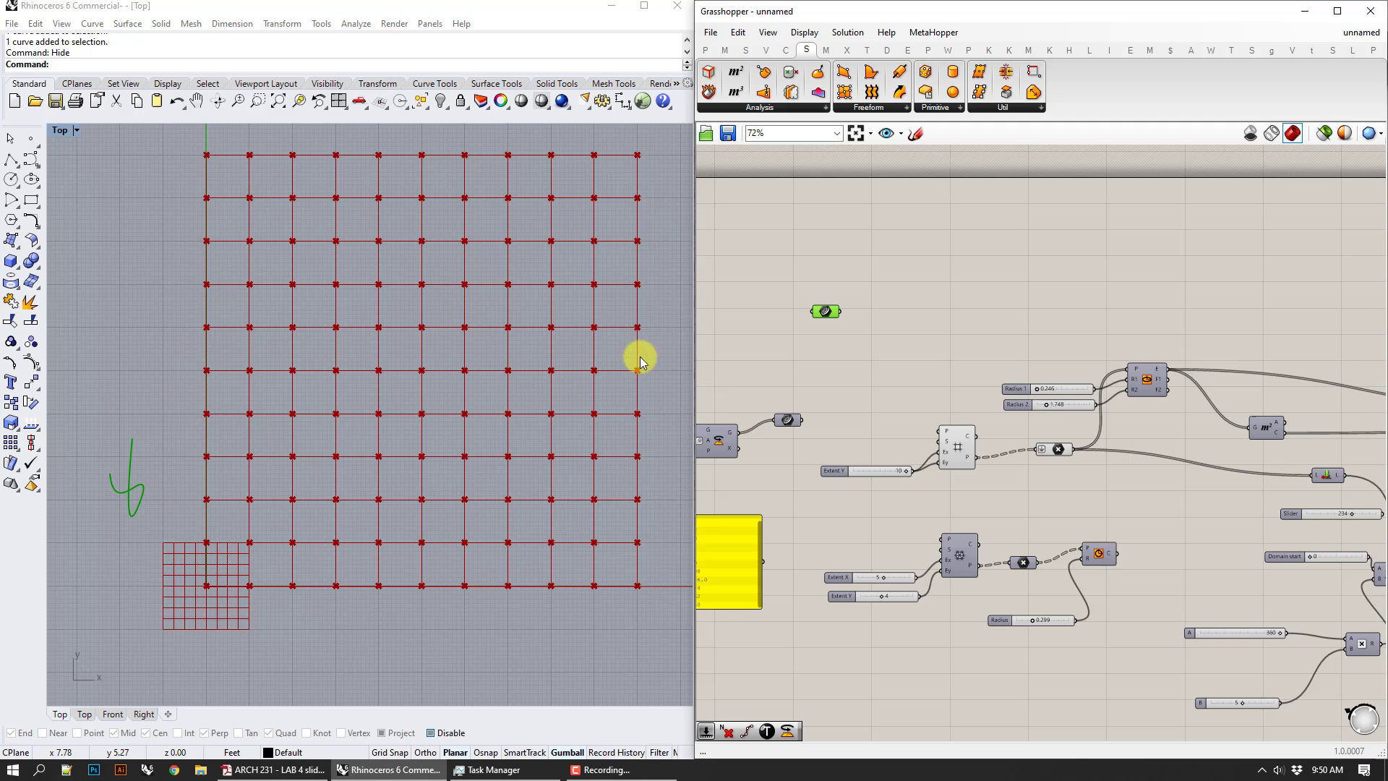
# - Turn off the preview of the square grid component
pyautogui.moveTo(1058, 330); pyautogui.dragTo(908, 306, button='right')
pyautogui.click(921, 292)
pyautogui.scroll(-2, 948, 285)
pyautogui.scroll(3, 896, 351)
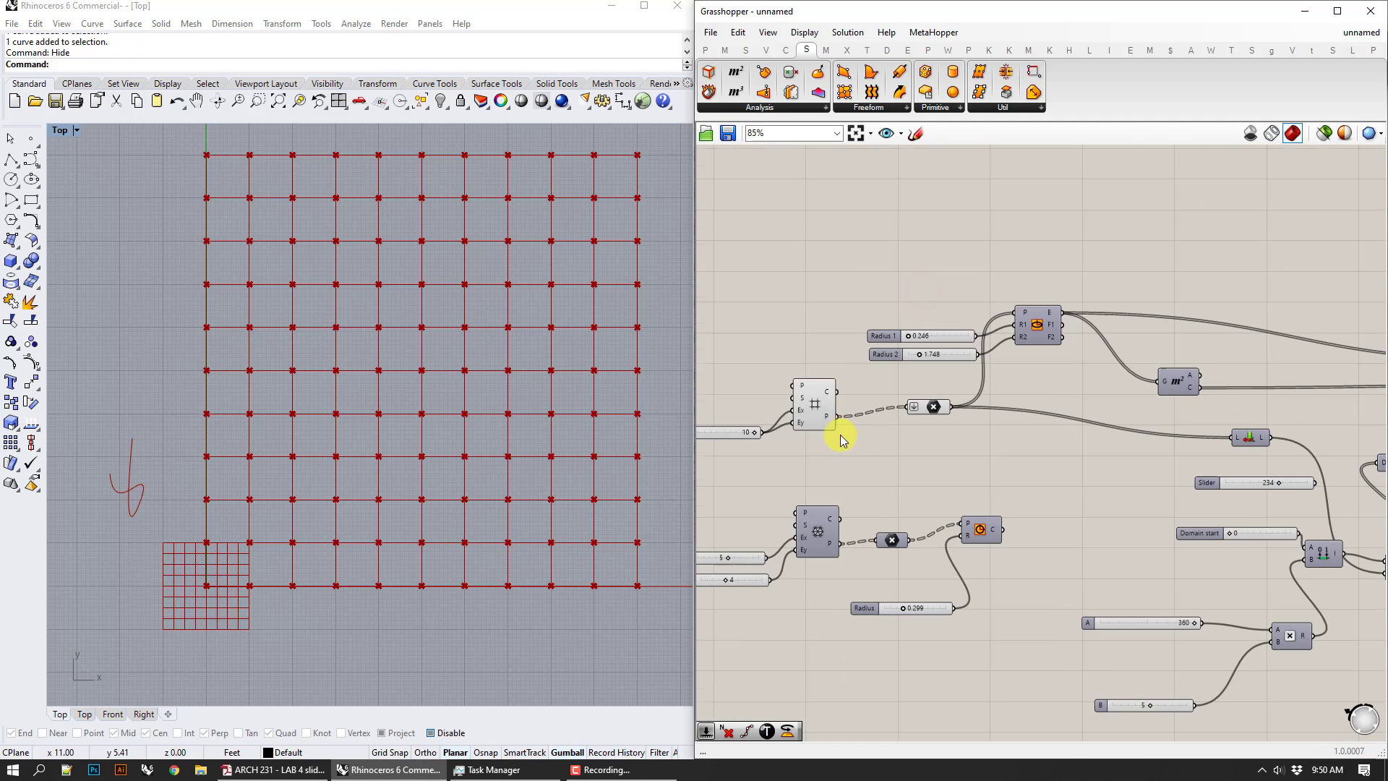
pyautogui.moveTo(840, 455); pyautogui.dragTo(792, 363)
pyautogui.rightClick(791, 351)
pyautogui.click(804, 377)
# - Add an Area component, connect the freeform Curve parameter to its geometry input, and place it below the parameter
pyautogui.moveTo(829, 287); pyautogui.dragTo(918, 321, button='right')
pyautogui.doubleClick(910, 327)
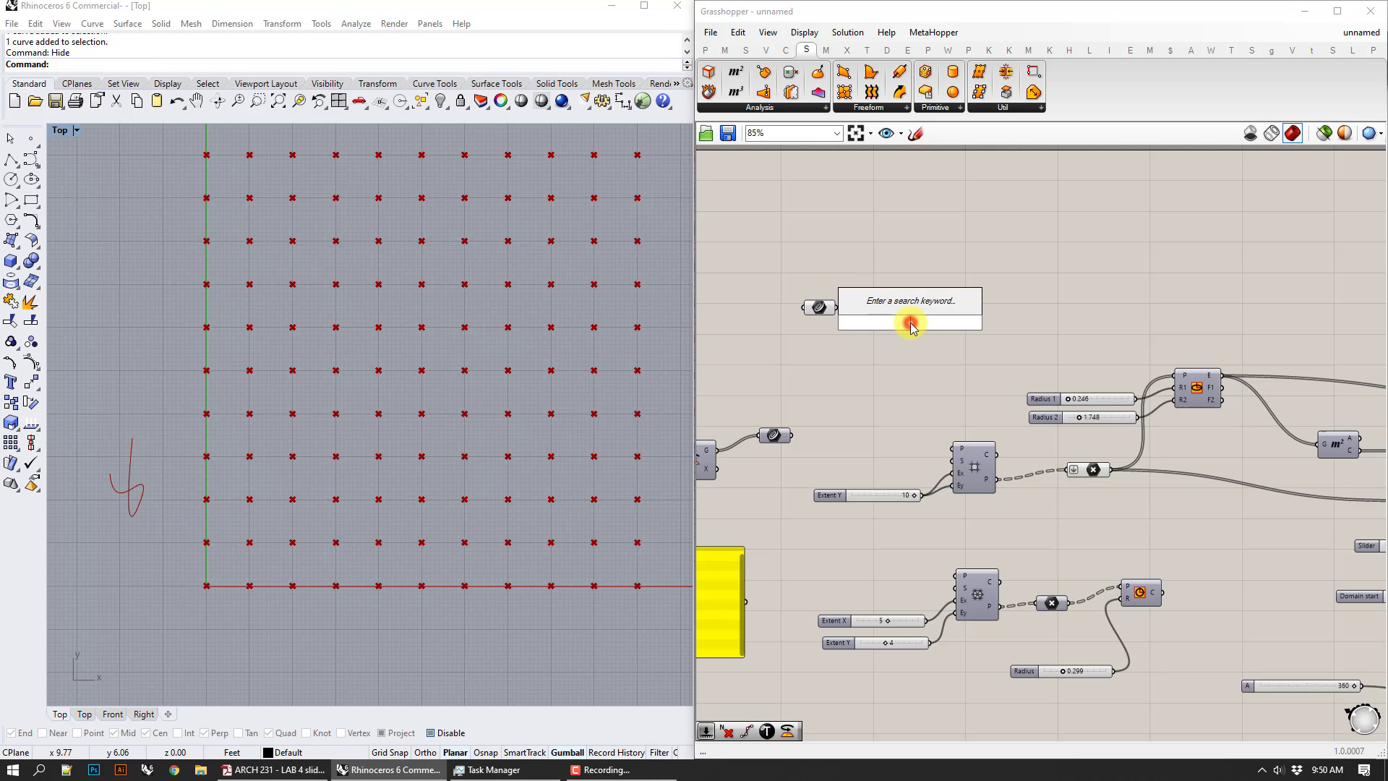
pyautogui.write('are')
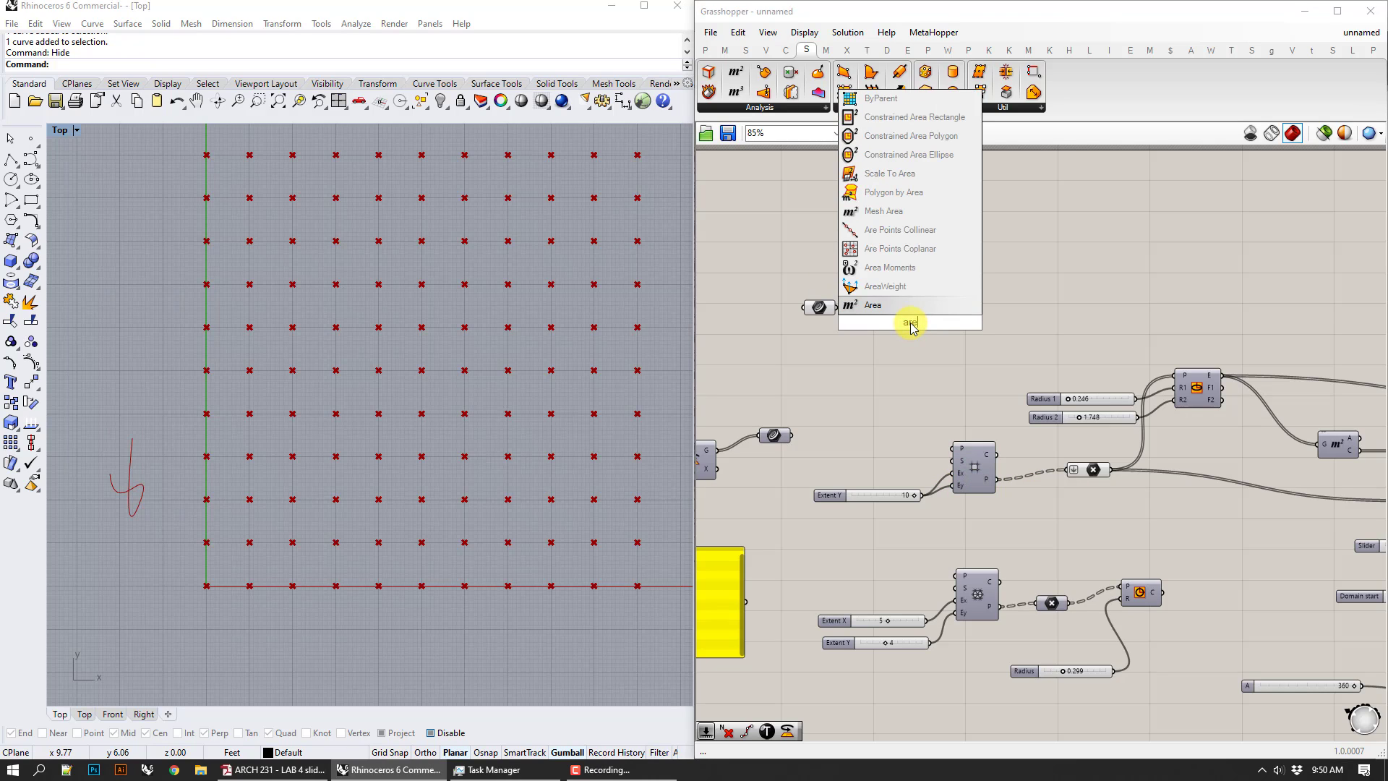
pyautogui.click(890, 309)
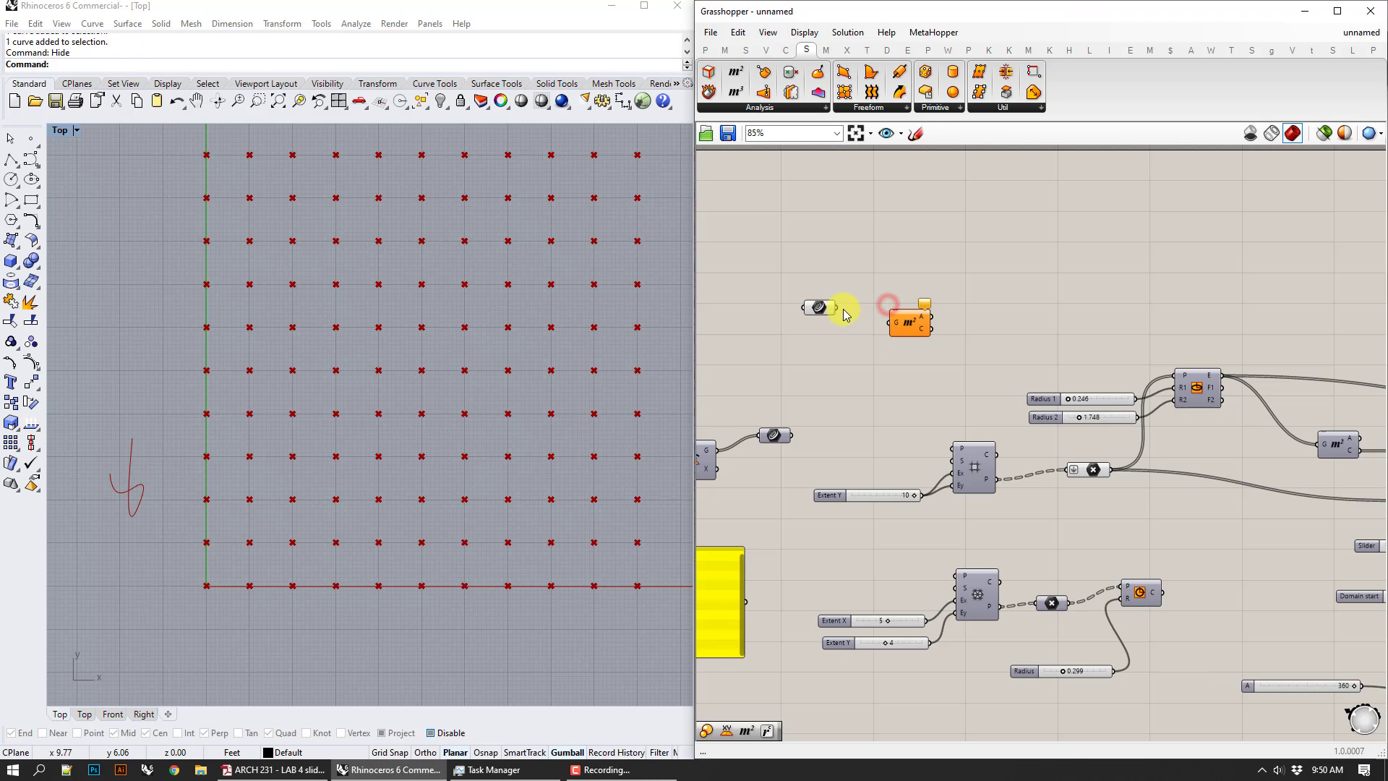
pyautogui.moveTo(838, 307); pyautogui.dragTo(890, 336)
pyautogui.scroll(1, 890, 336)
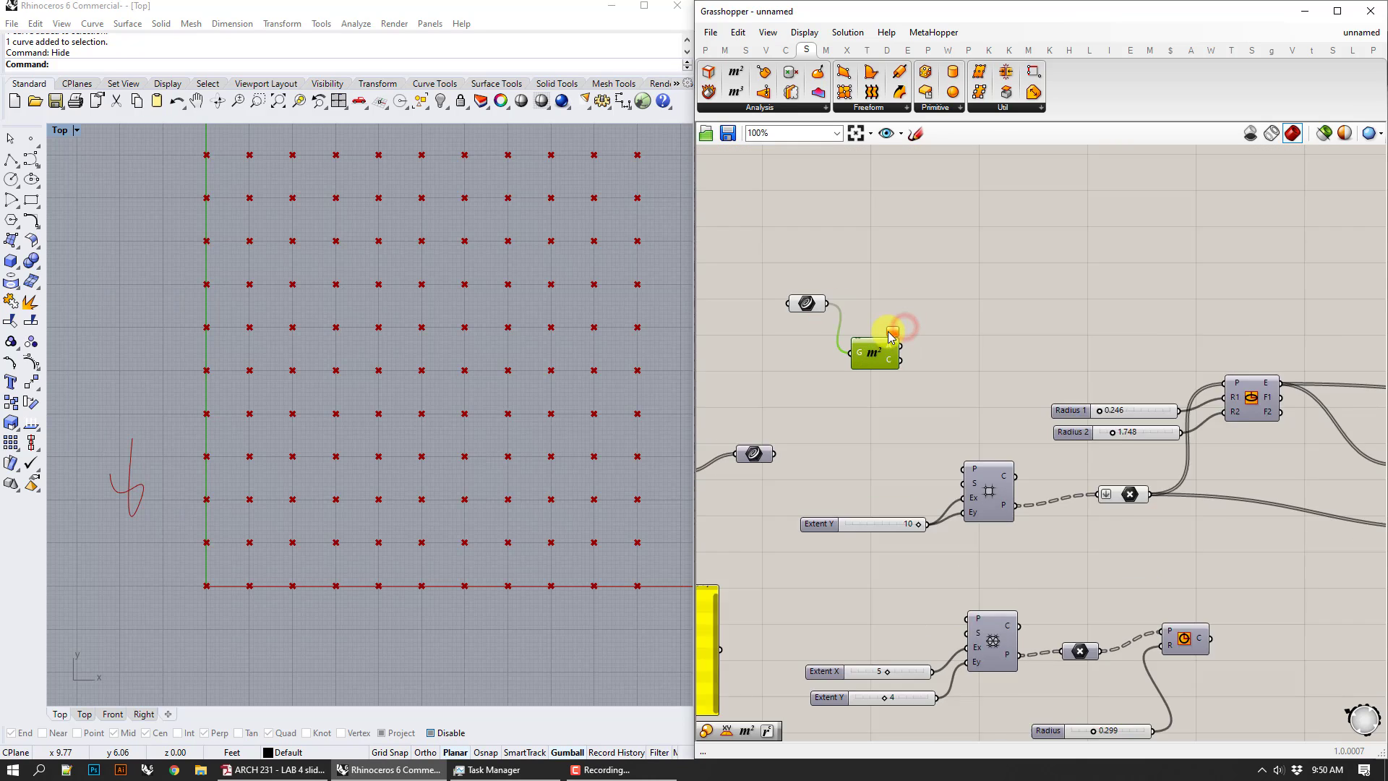
pyautogui.scroll(1, 891, 336)
pyautogui.moveTo(894, 333)
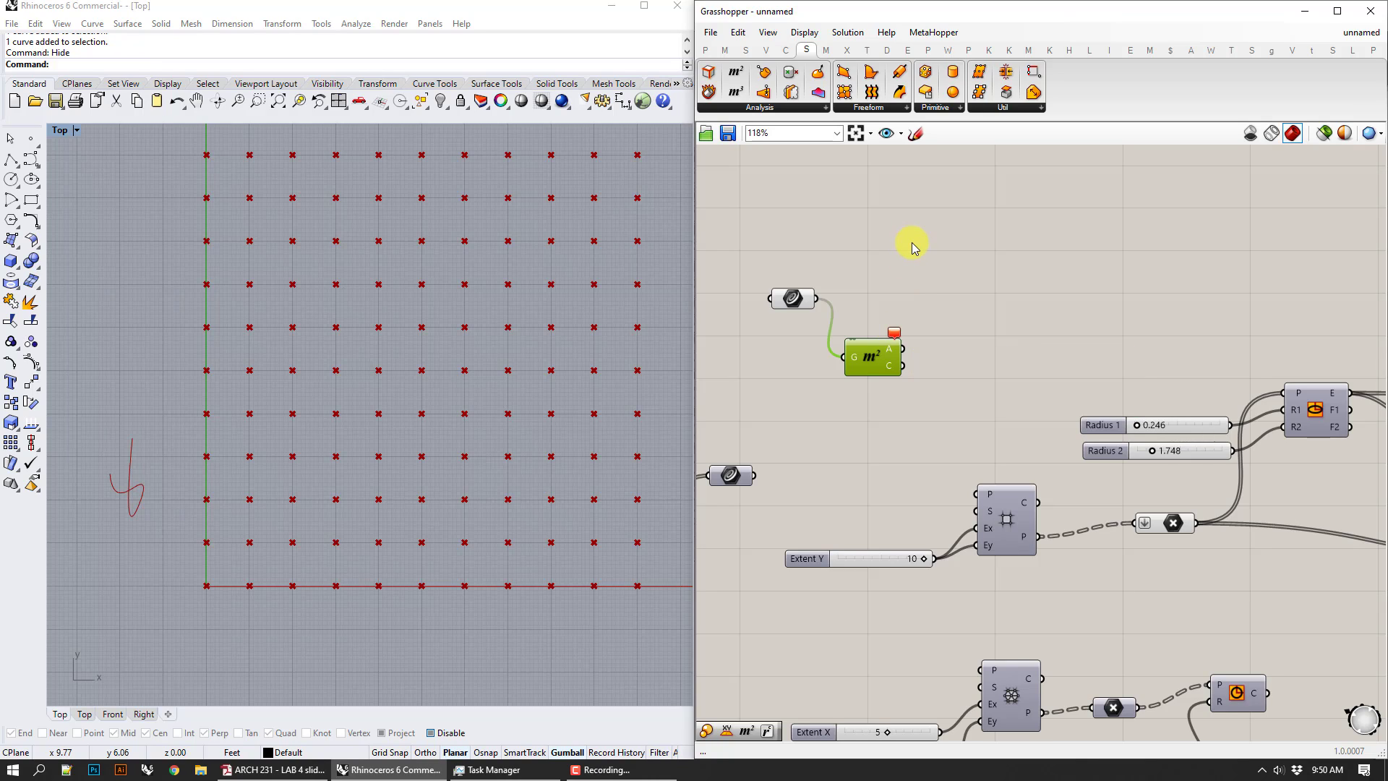
pyautogui.moveTo(846, 362); pyautogui.dragTo(896, 392)
pyautogui.moveTo(905, 325)
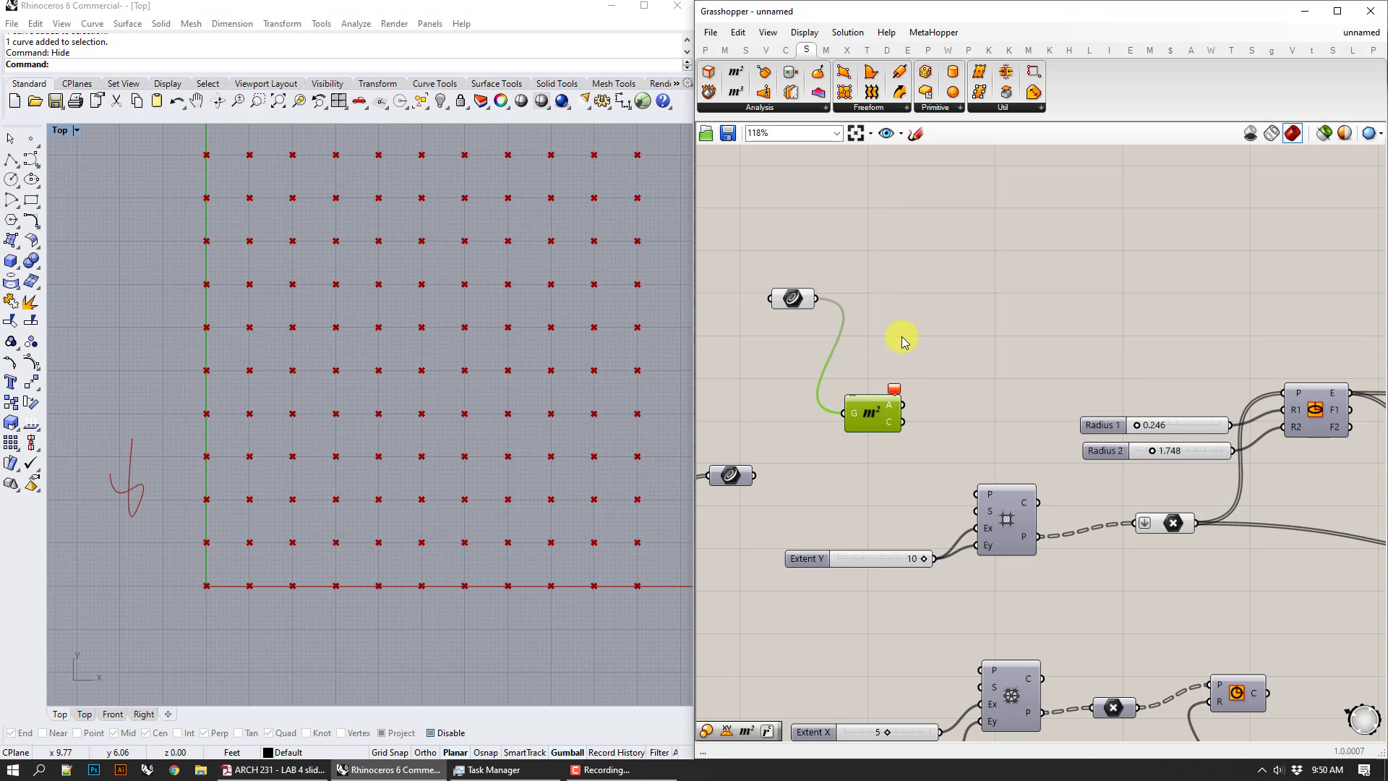
# - Try a Polygon Center component fed by the freeform Curve parameter, and delete it again
pyautogui.doubleClick(909, 280)
pyautogui.write('poly')
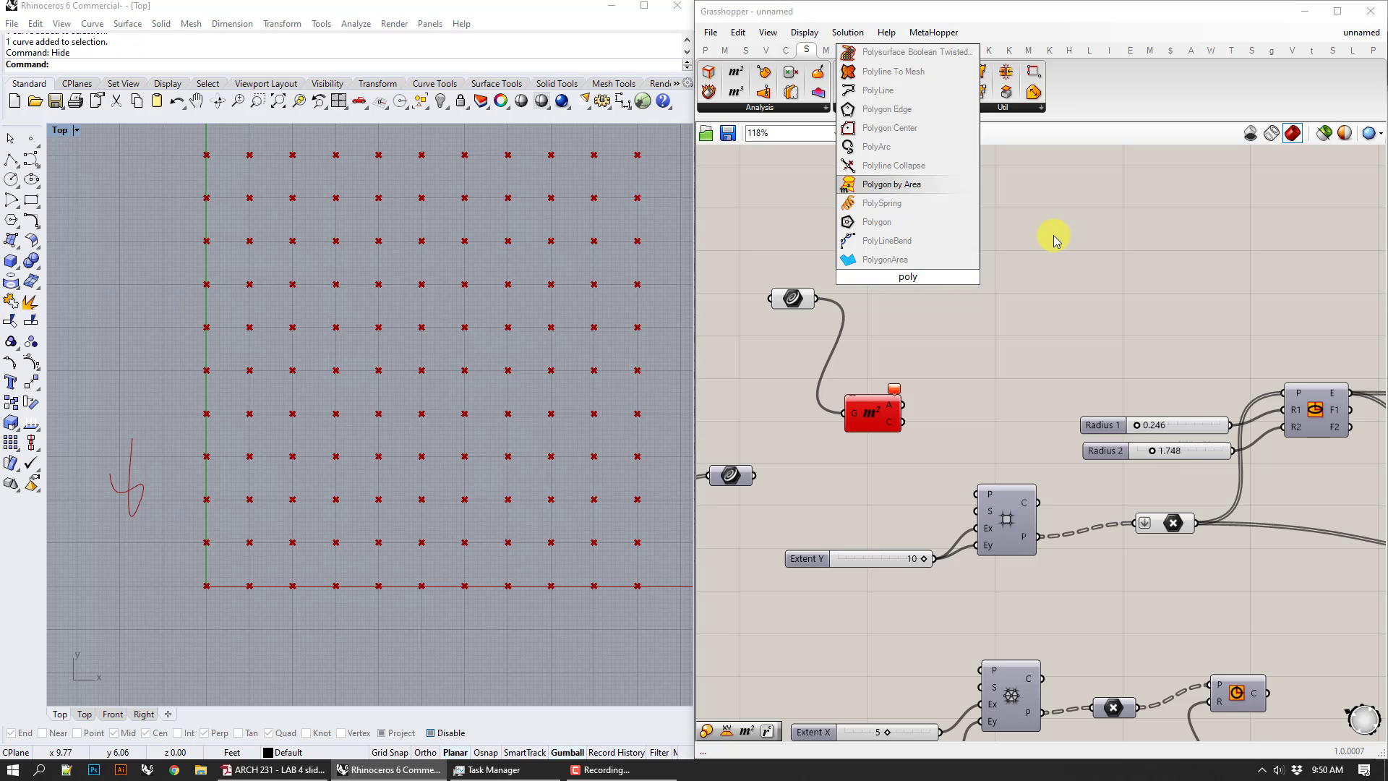
pyautogui.click(794, 109)
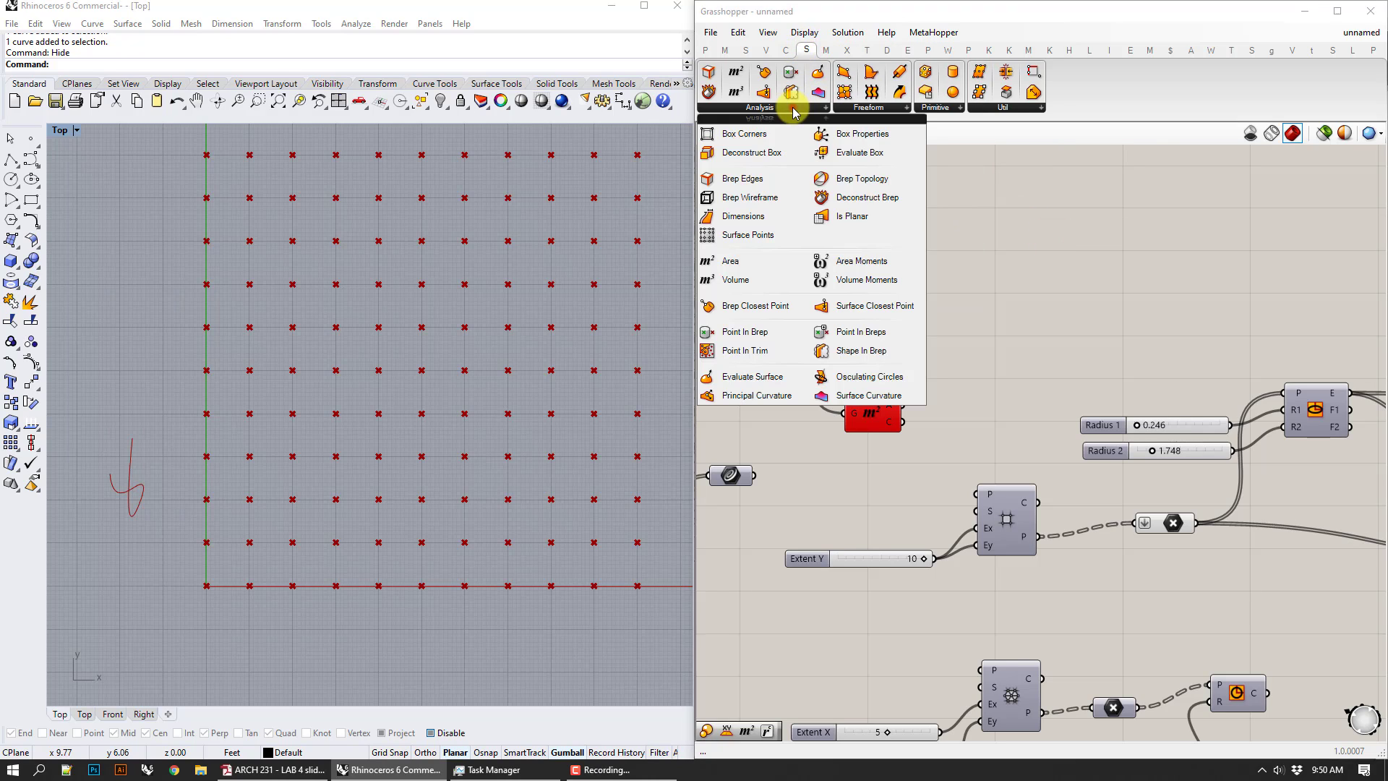
pyautogui.click(786, 49)
pyautogui.click(774, 108)
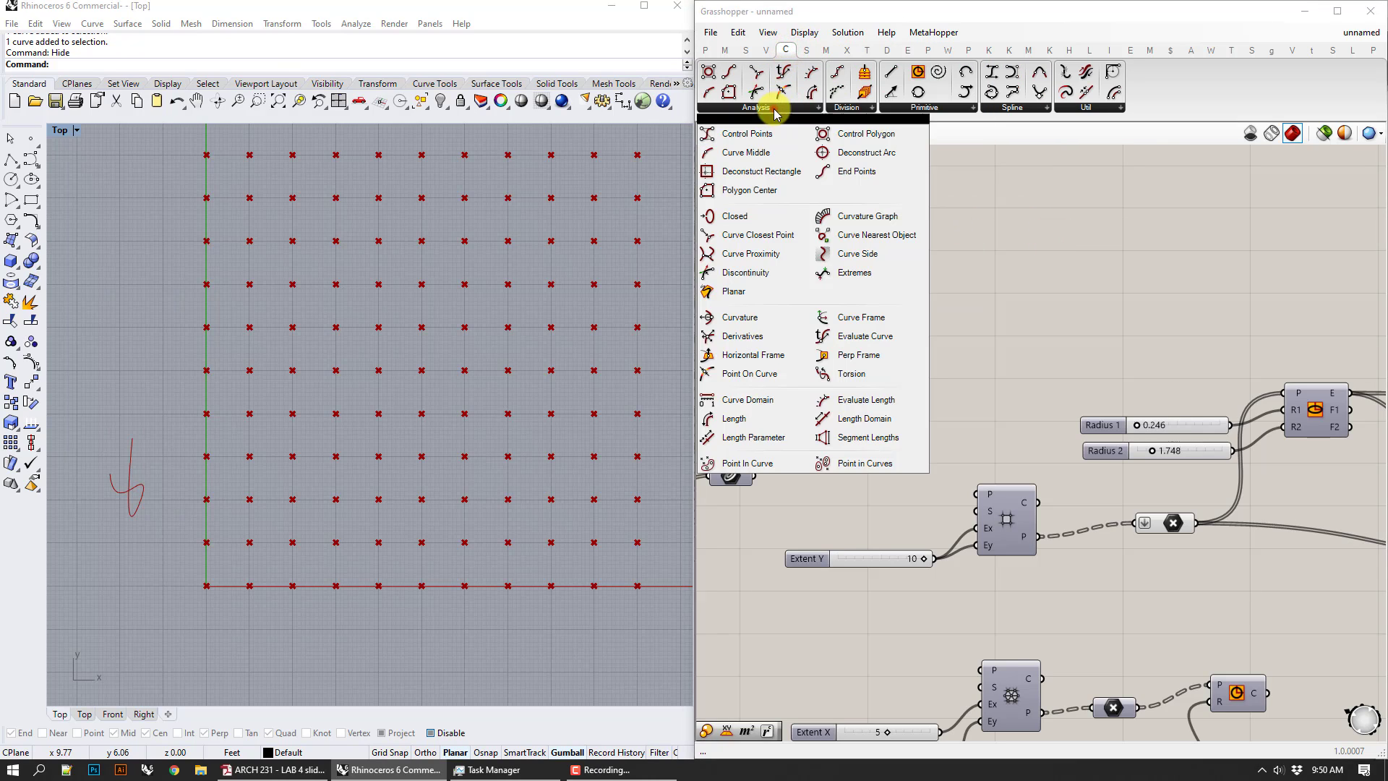
pyautogui.click(741, 191)
pyautogui.click(889, 243)
pyautogui.moveTo(816, 298); pyautogui.dragTo(856, 253)
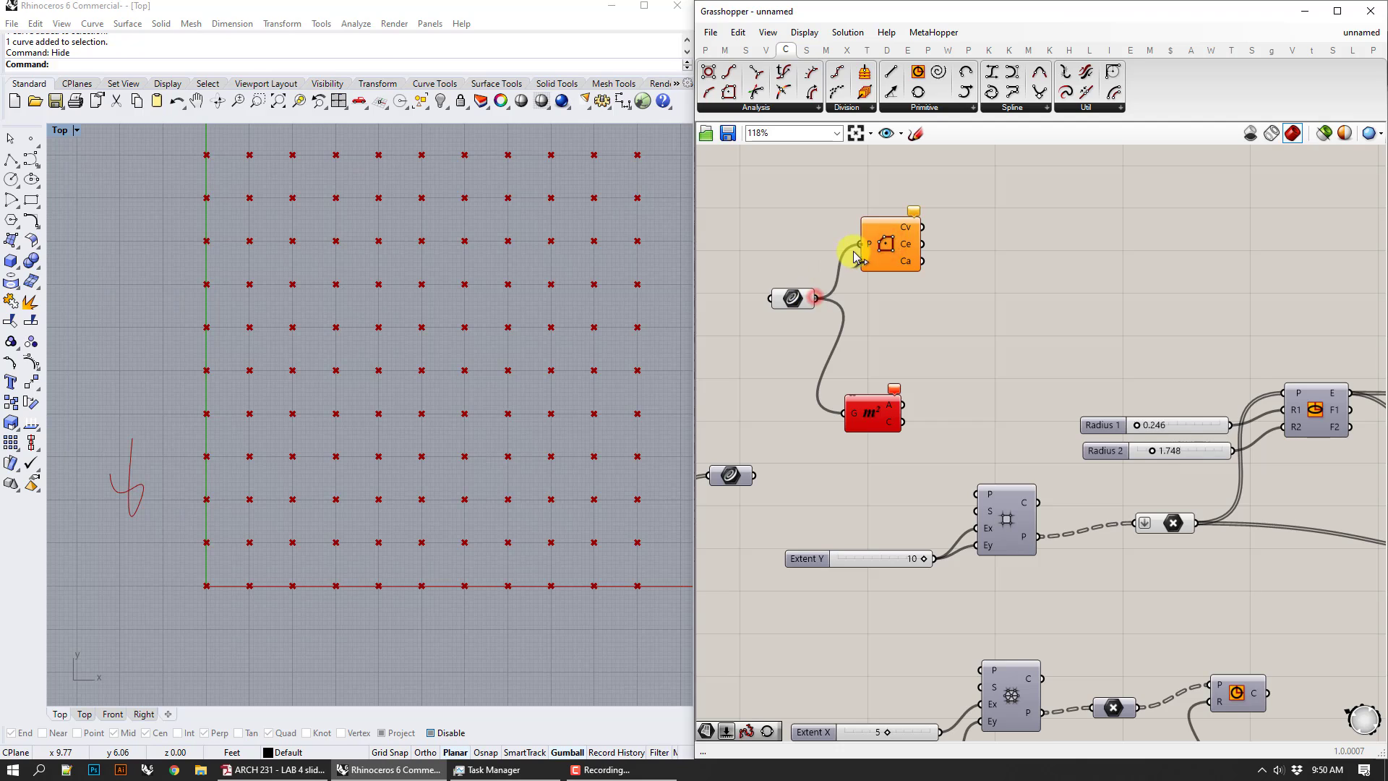
pyautogui.moveTo(913, 214)
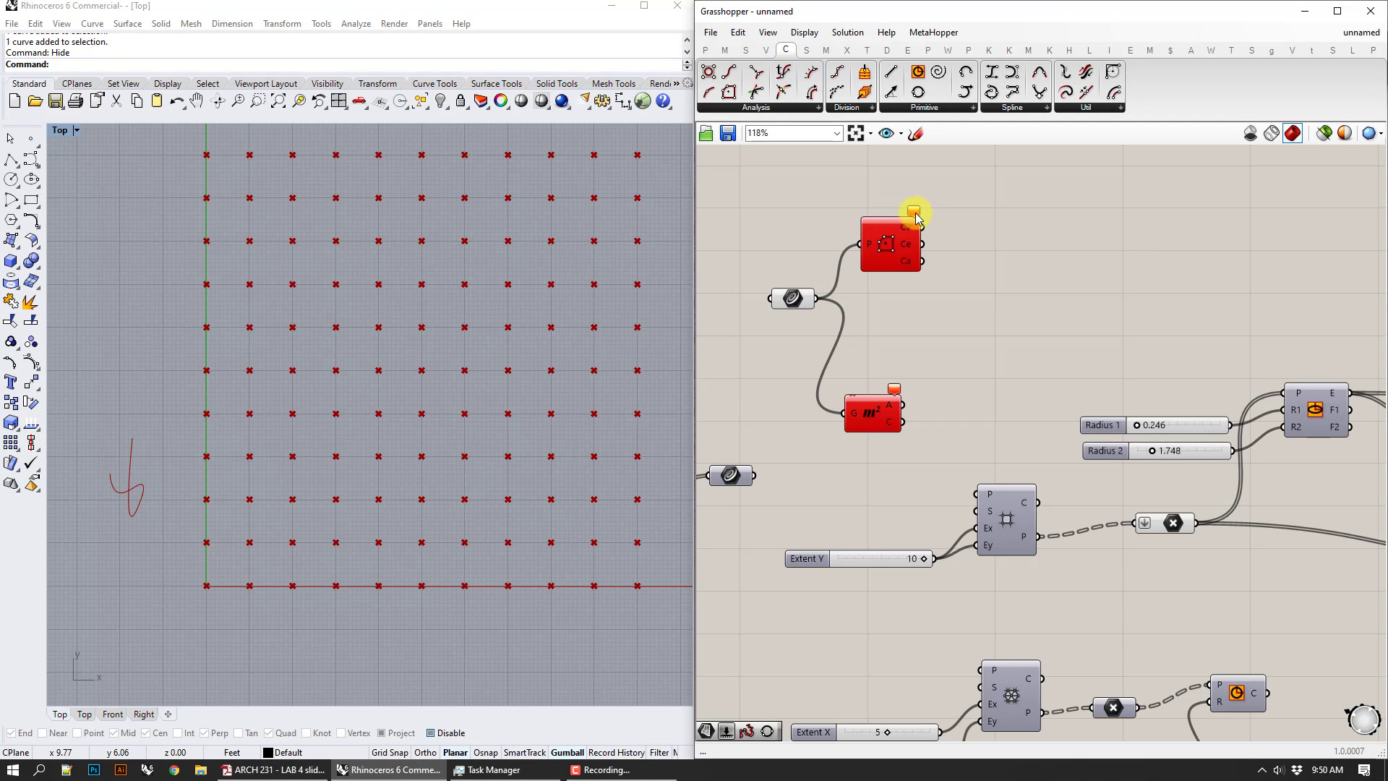
pyautogui.click(890, 242)
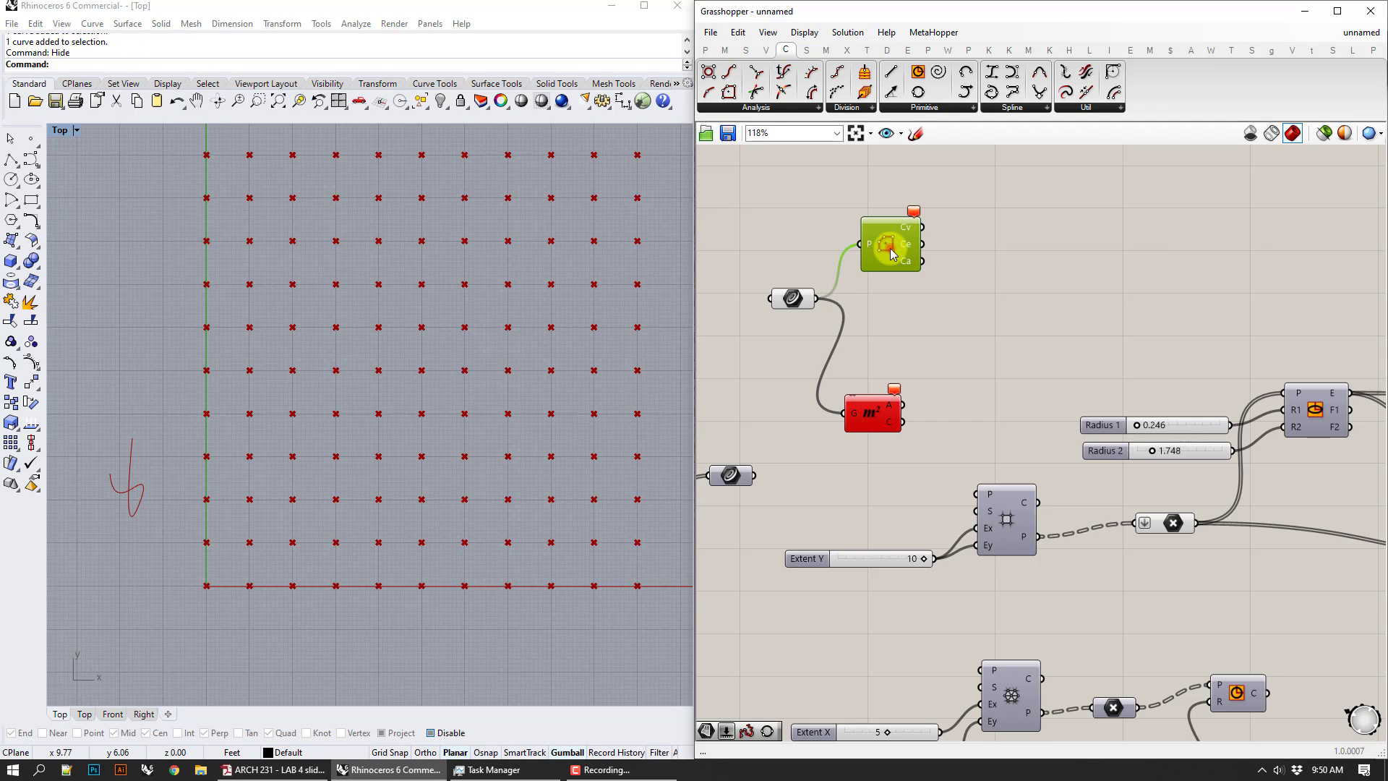
pyautogui.press('Delete')
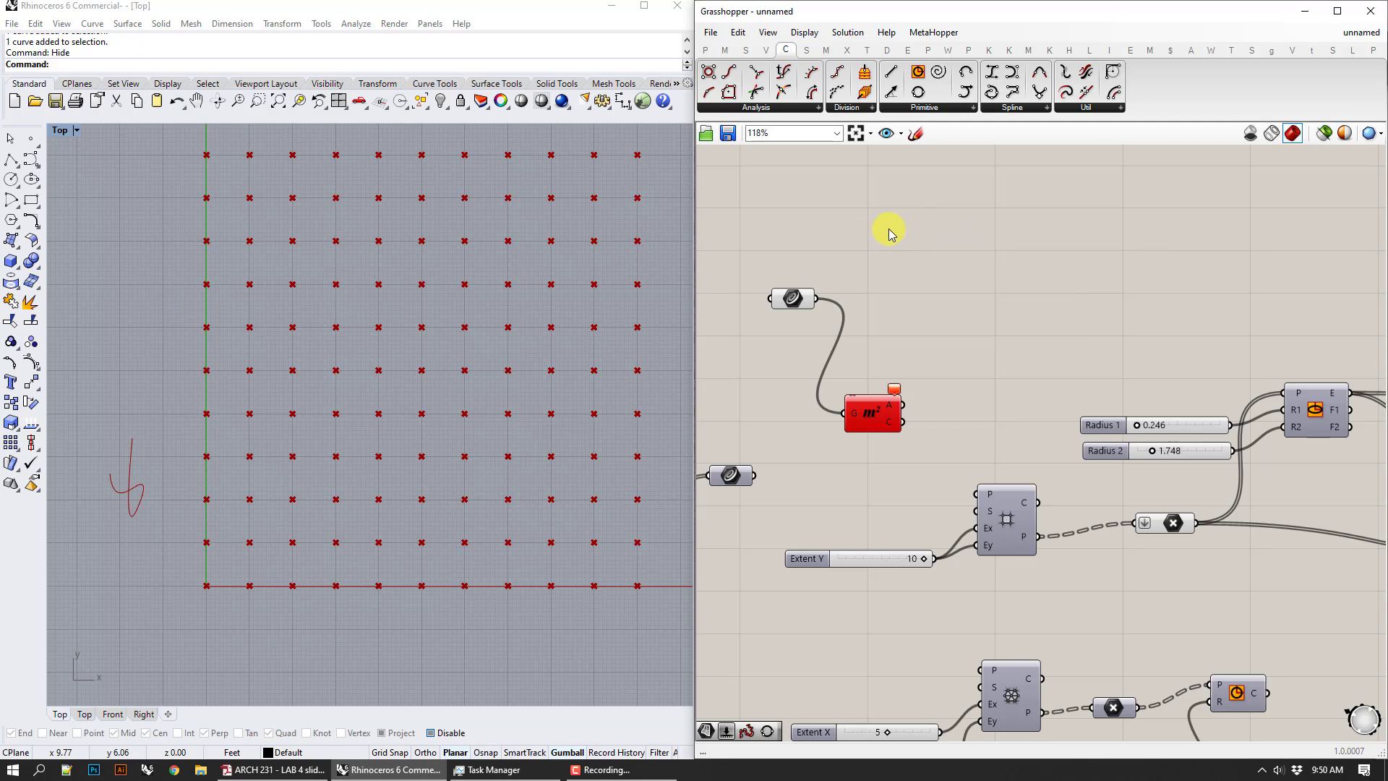
# - Search the Grasshopper components for "curve center" and close the search without placing anything
pyautogui.doubleClick(889, 232)
pyautogui.write('cr')
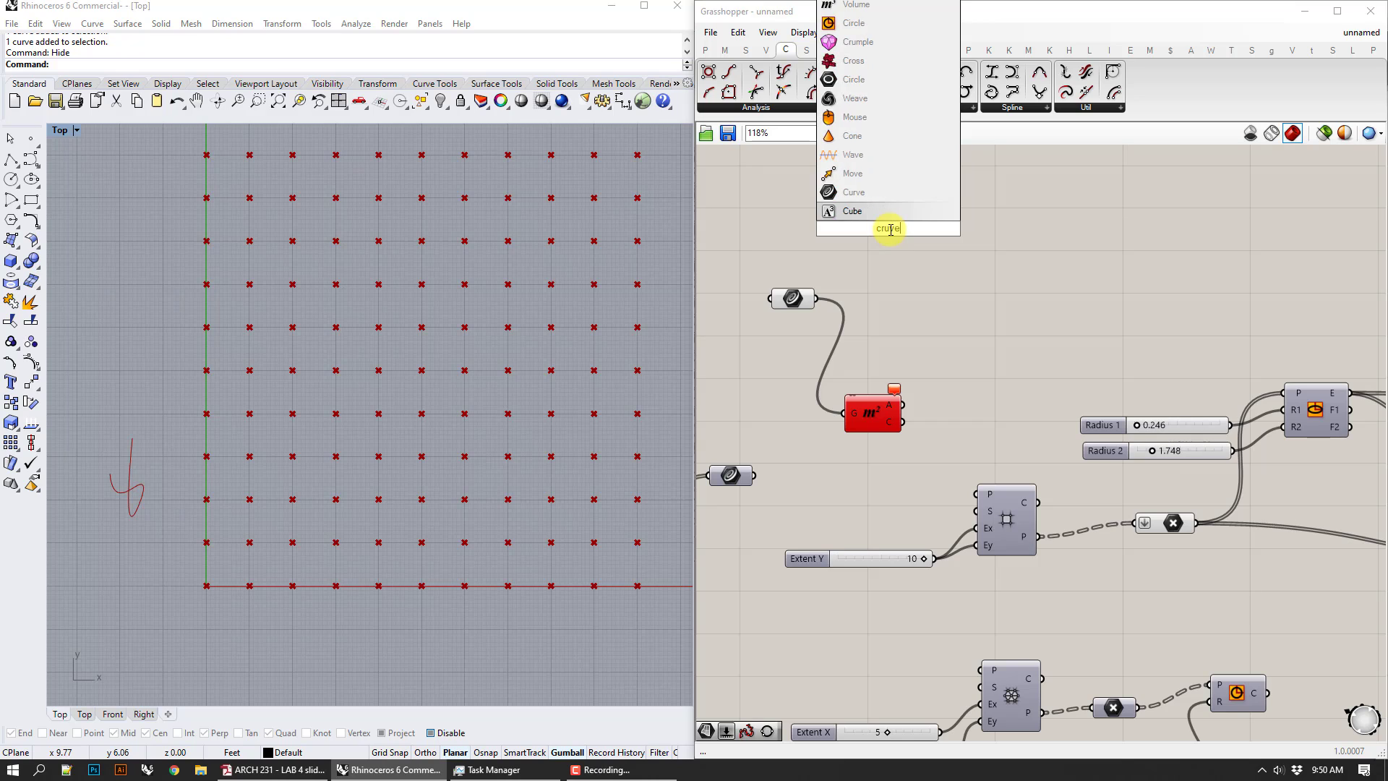
pyautogui.press('BackSpace')
pyautogui.write('urve')
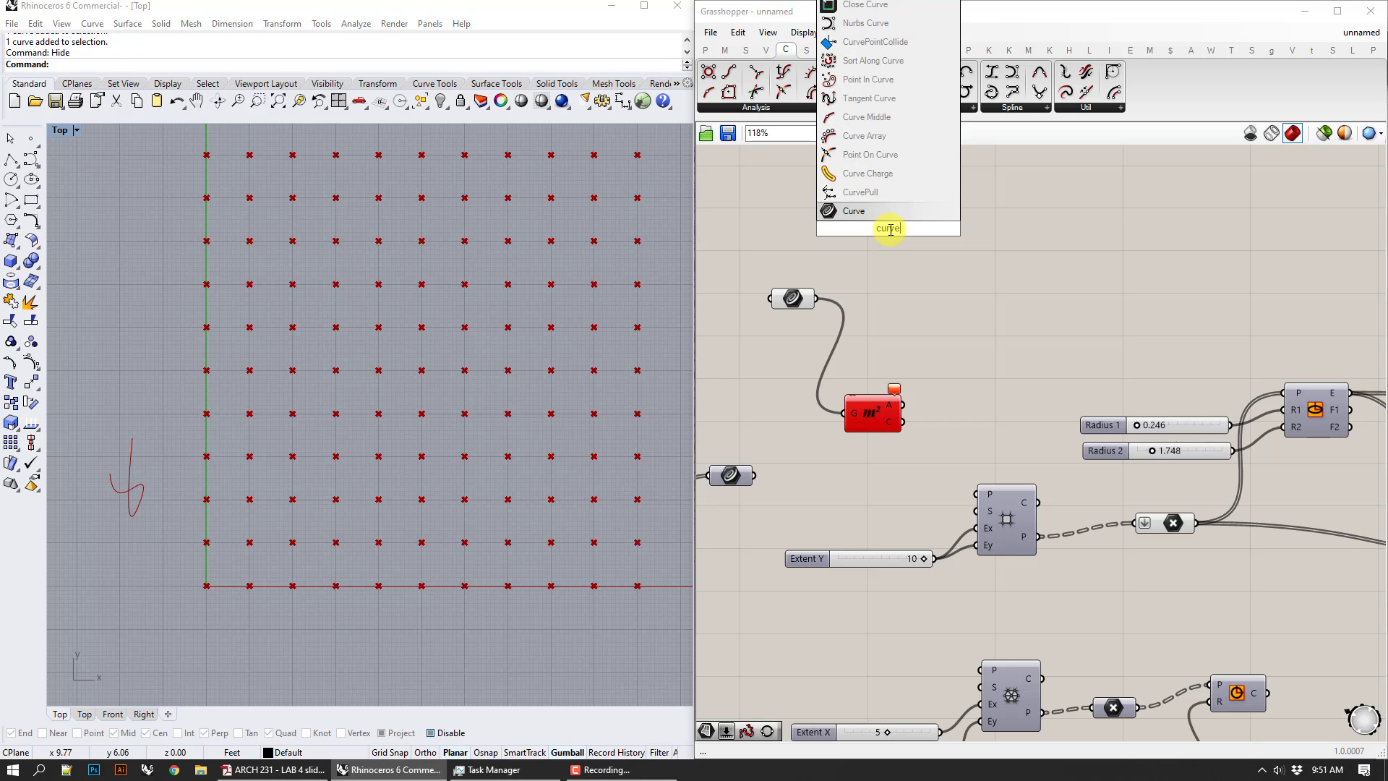
pyautogui.write(' center')
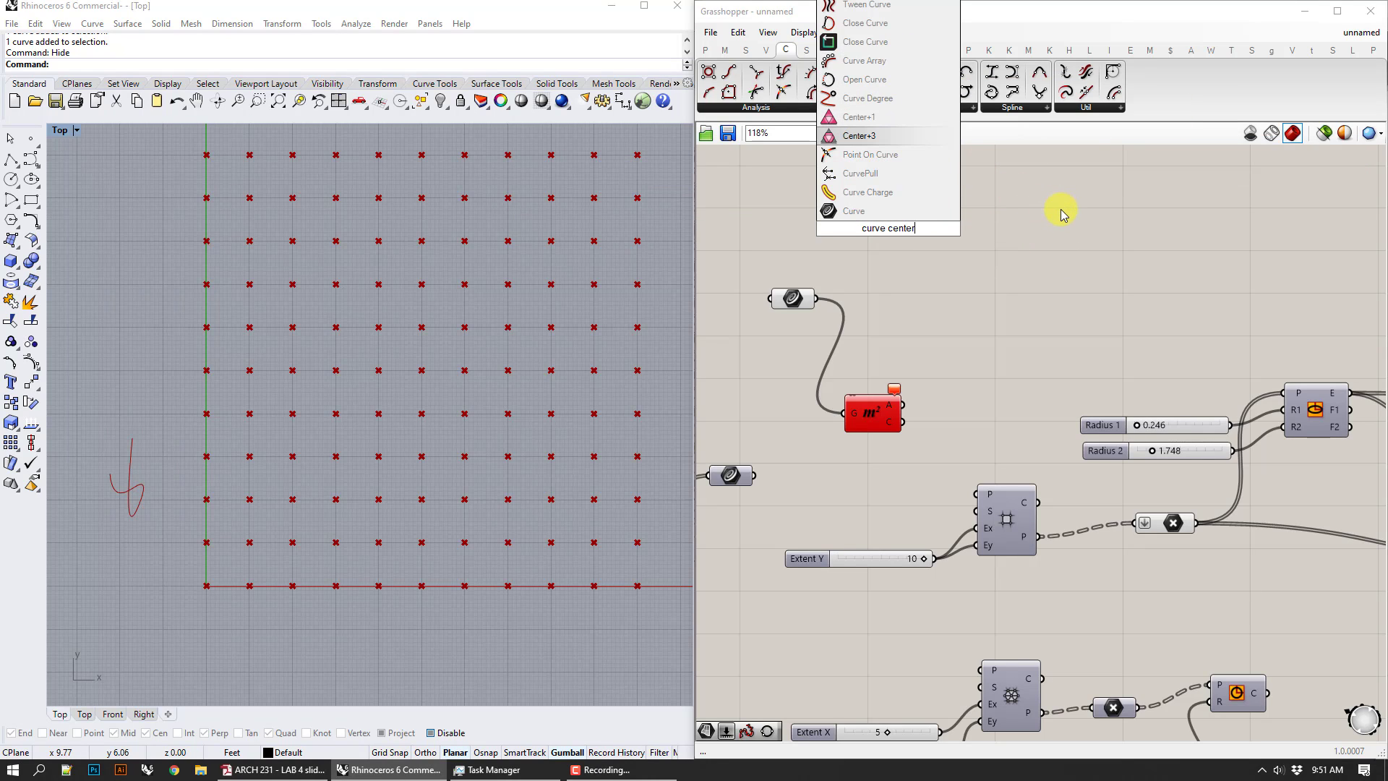
pyautogui.click(1061, 211)
# - Try a Control Polygon component on the freeform Curve parameter, inspect its points output, and delete it again
pyautogui.click(769, 115)
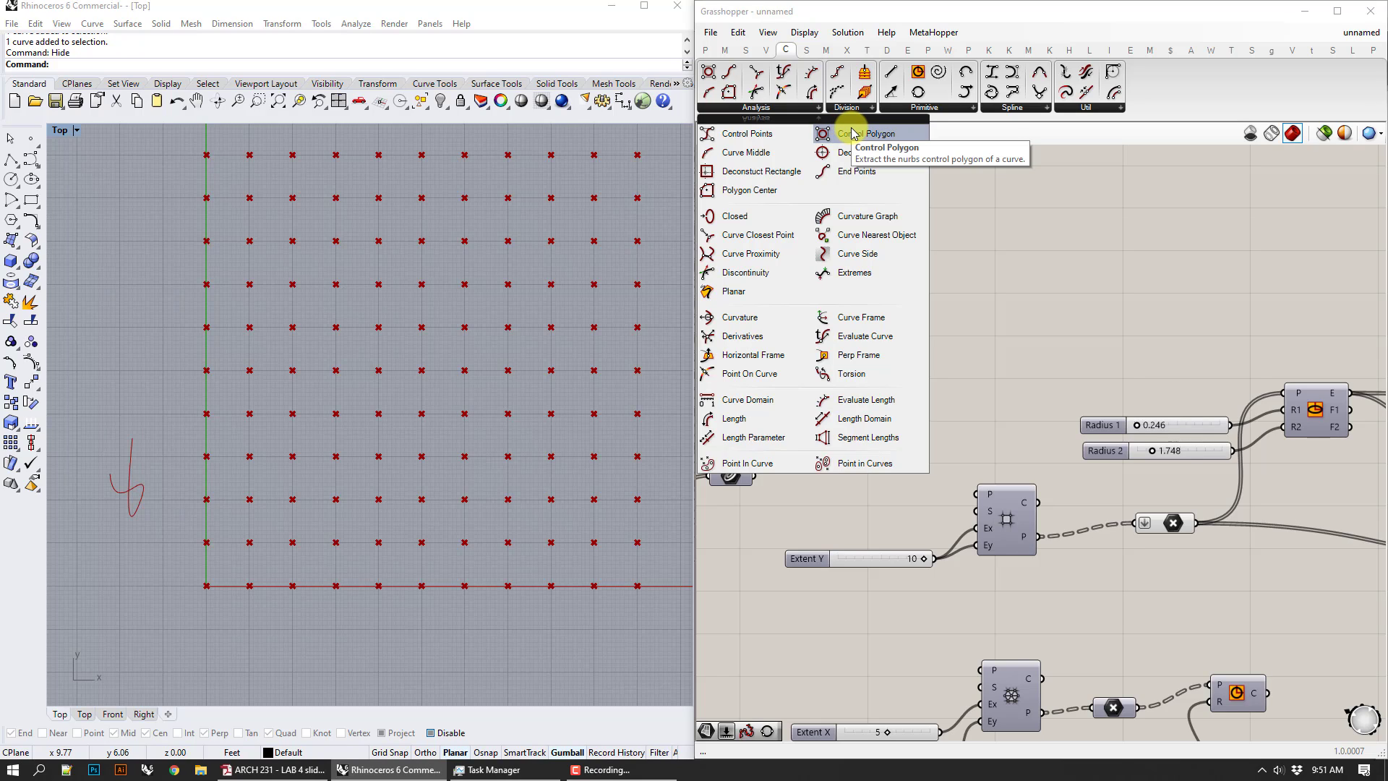
pyautogui.moveTo(852, 138); pyautogui.dragTo(921, 292)
pyautogui.moveTo(816, 298); pyautogui.dragTo(886, 284)
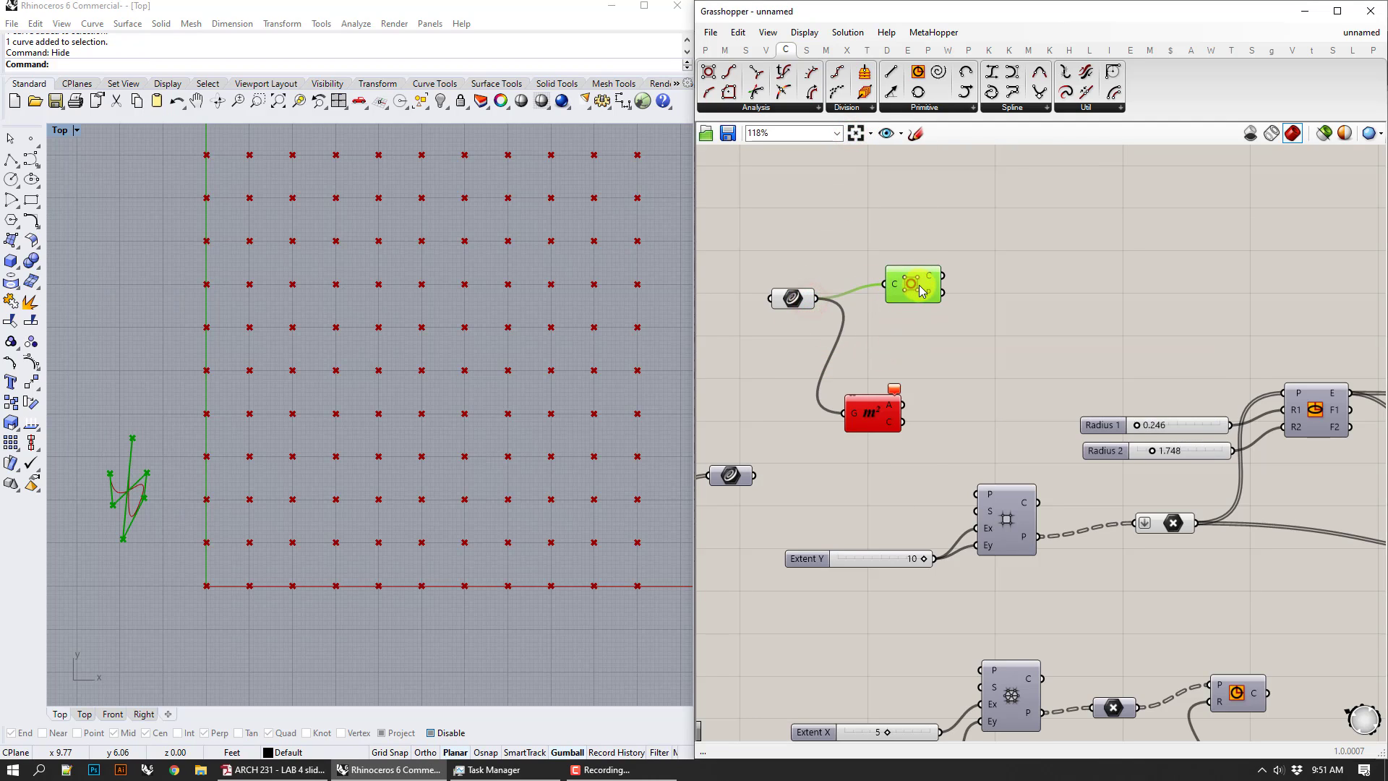
pyautogui.moveTo(931, 284)
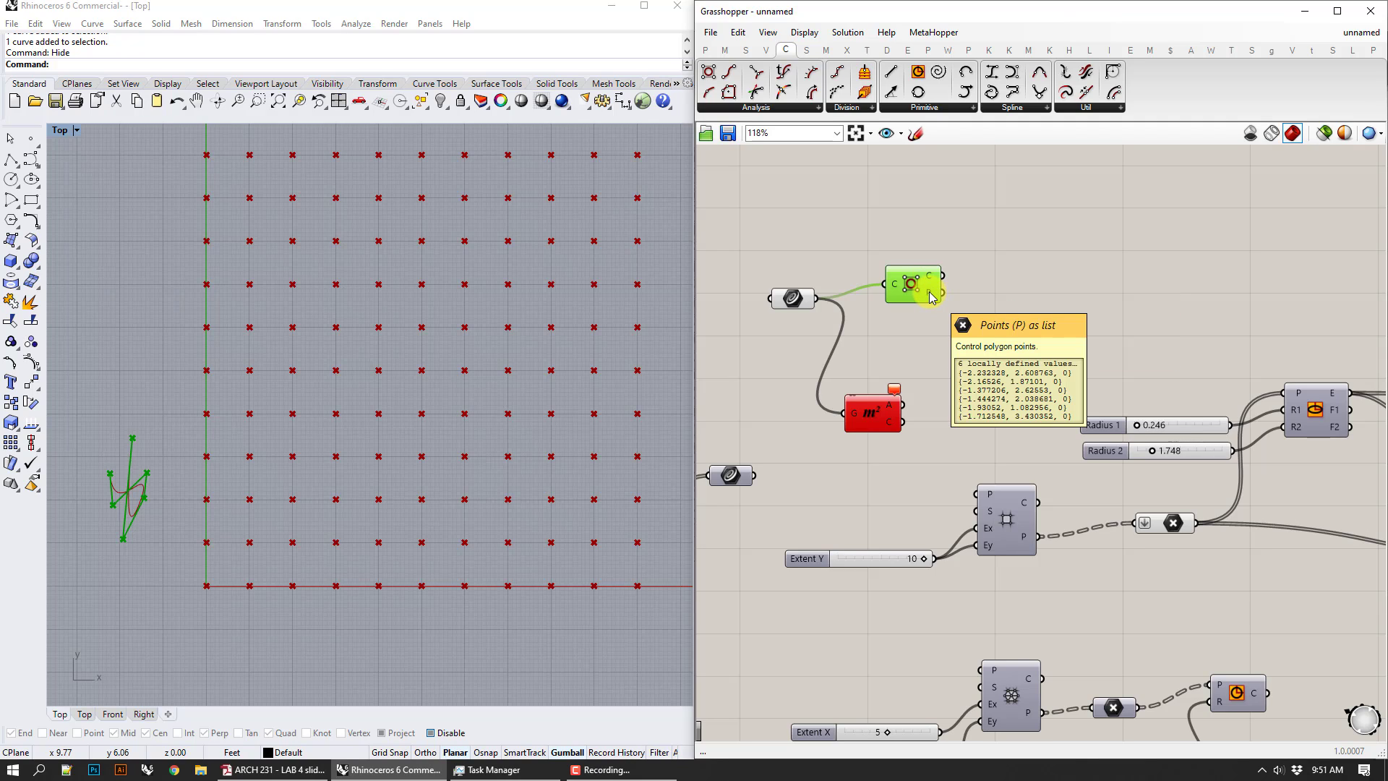
pyautogui.moveTo(969, 310); pyautogui.dragTo(886, 246)
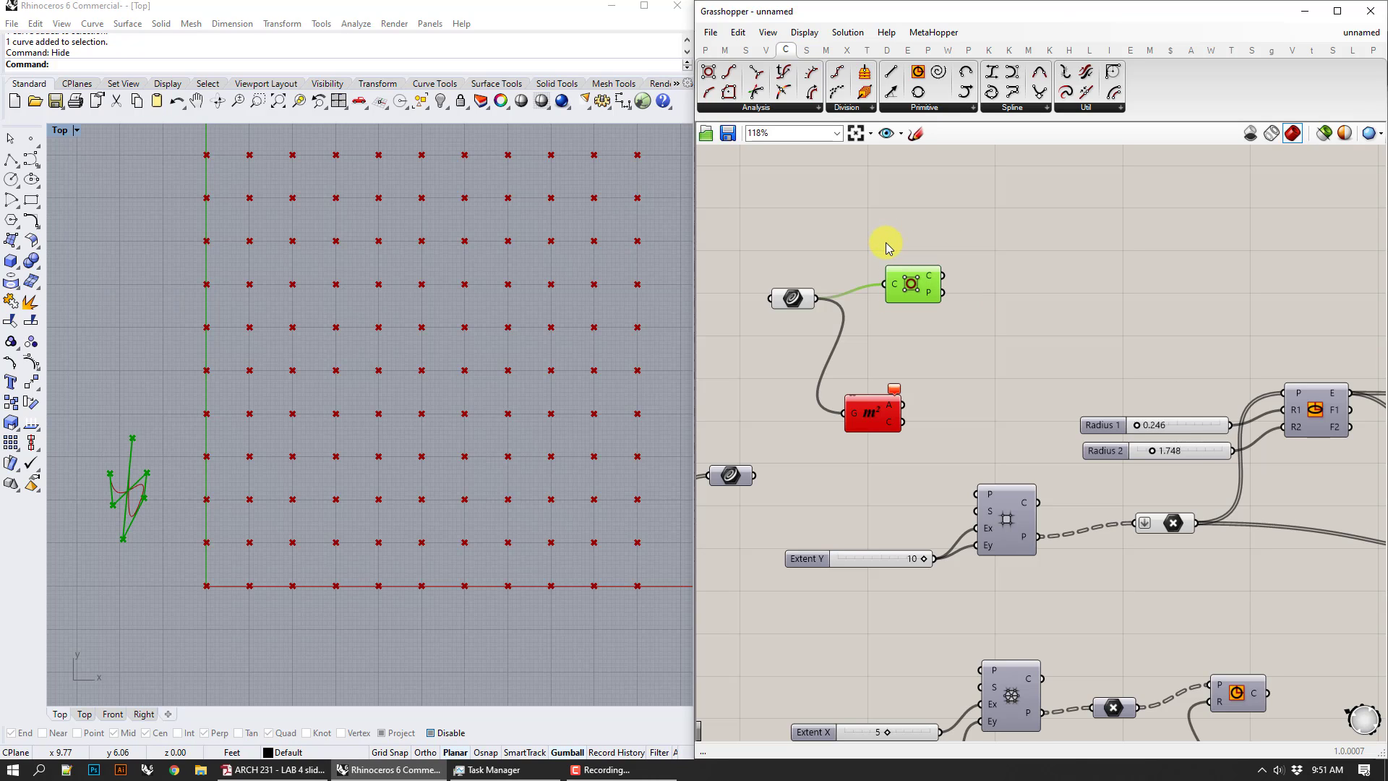
pyautogui.press('Delete')
# - Replace the Area component with a Bounding Box component fed by the freeform Curve parameter
pyautogui.moveTo(922, 379); pyautogui.dragTo(824, 462)
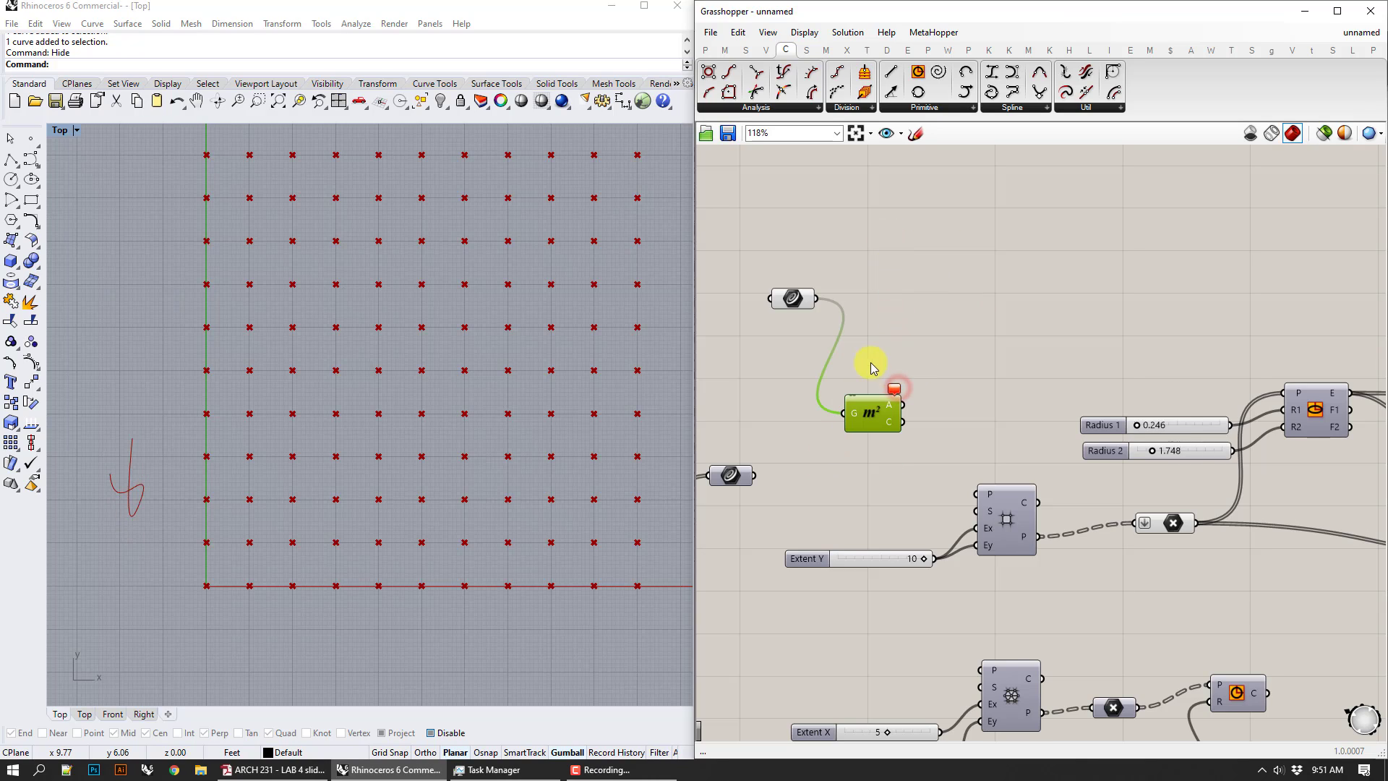
pyautogui.press('Delete')
pyautogui.doubleClick(875, 333)
pyautogui.write('bound')
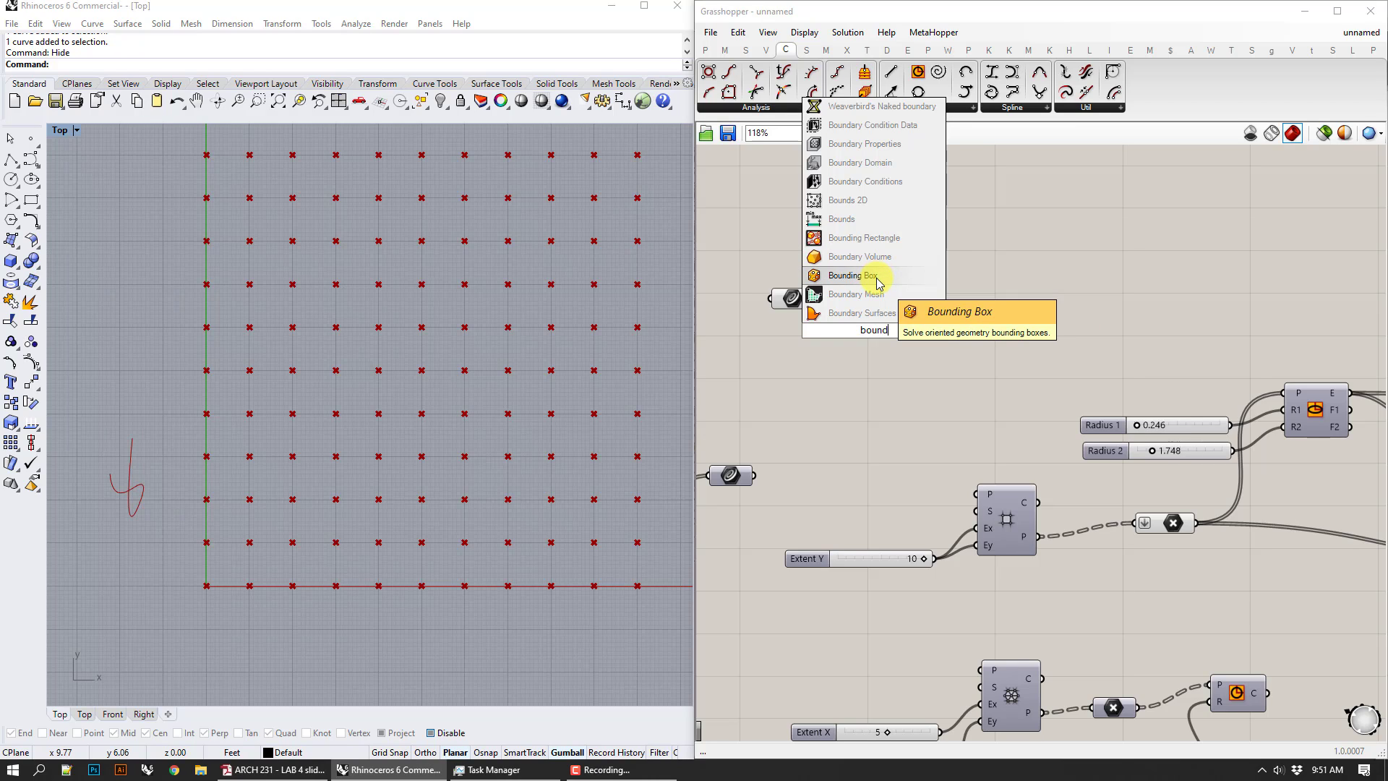
pyautogui.click(877, 277)
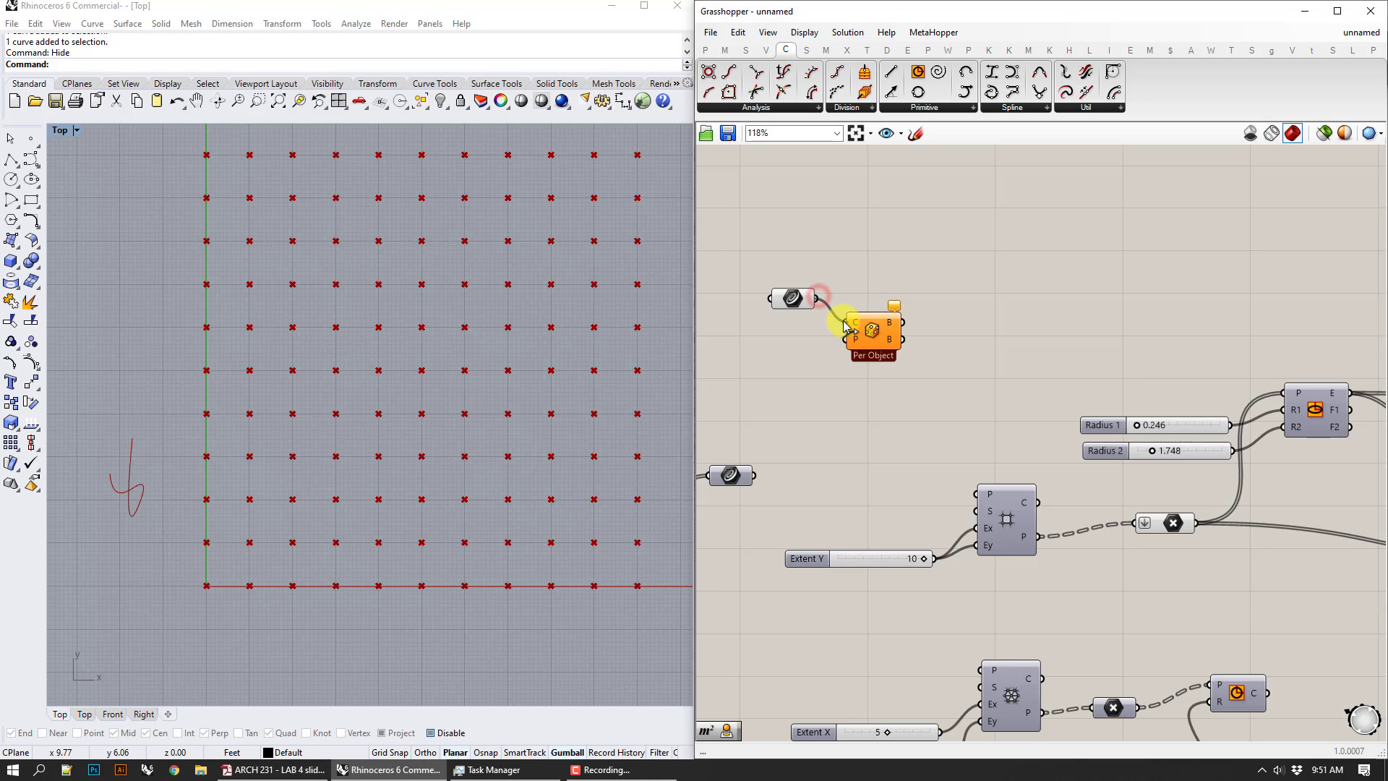
pyautogui.moveTo(846, 326); pyautogui.dragTo(846, 327)
pyautogui.click(868, 340)
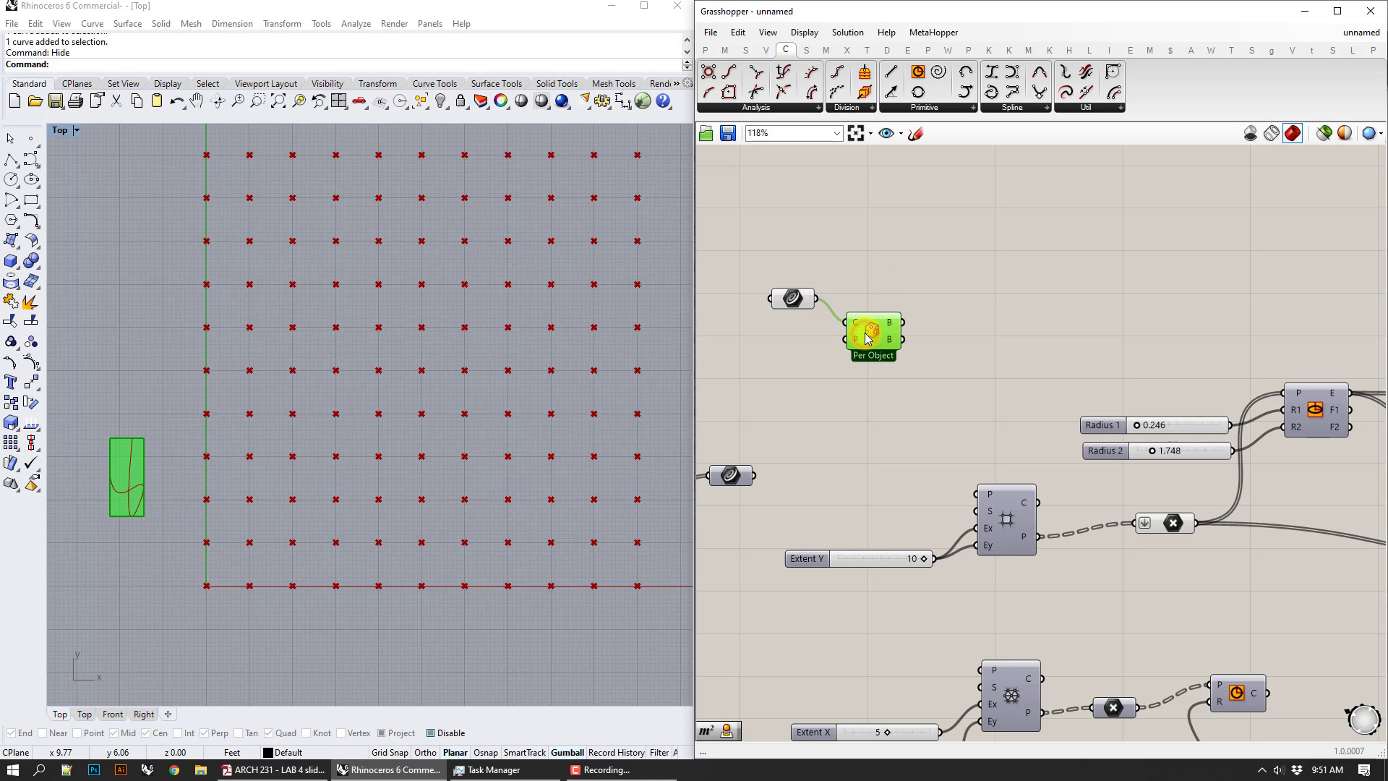
pyautogui.click(898, 255)
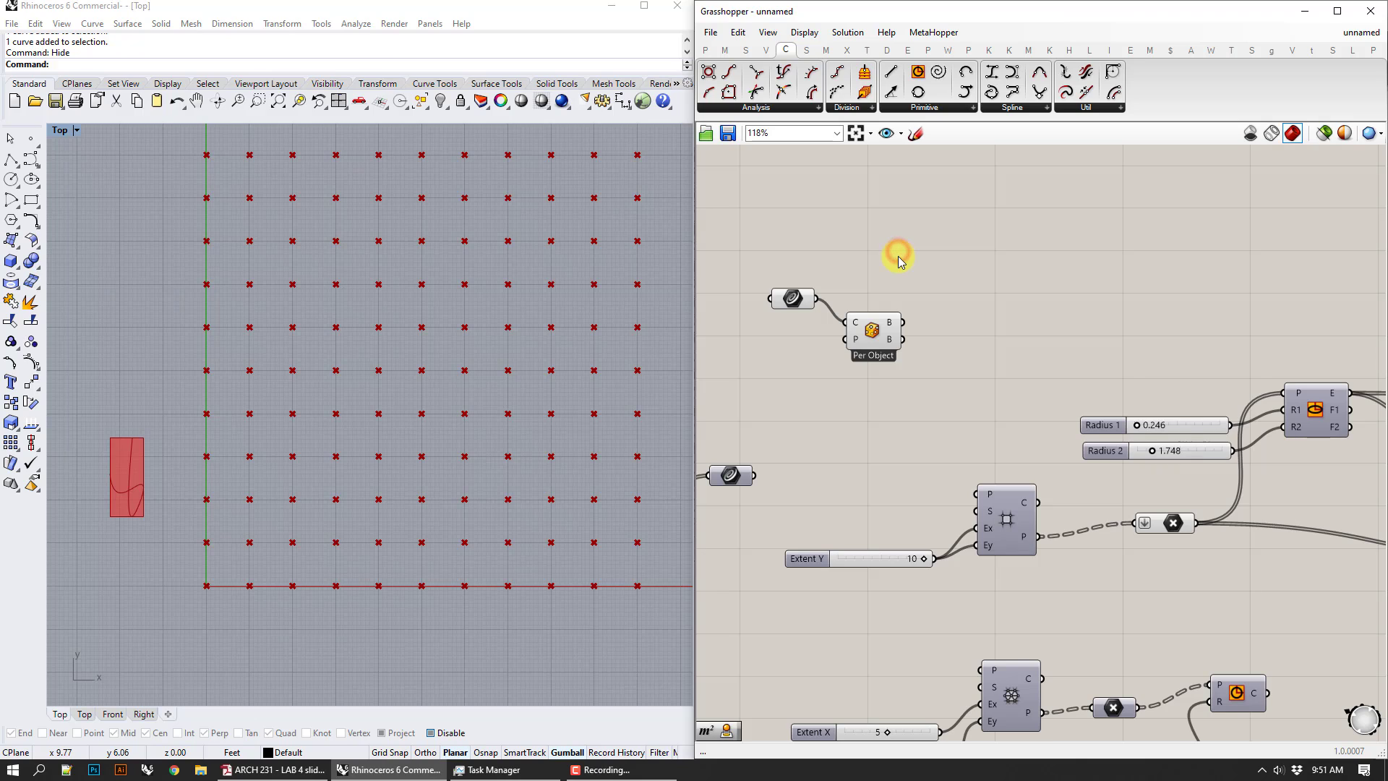
# - Add an Area component beside the Bounding Box and connect the box output to its geometry input
pyautogui.doubleClick(953, 334)
pyautogui.write('area')
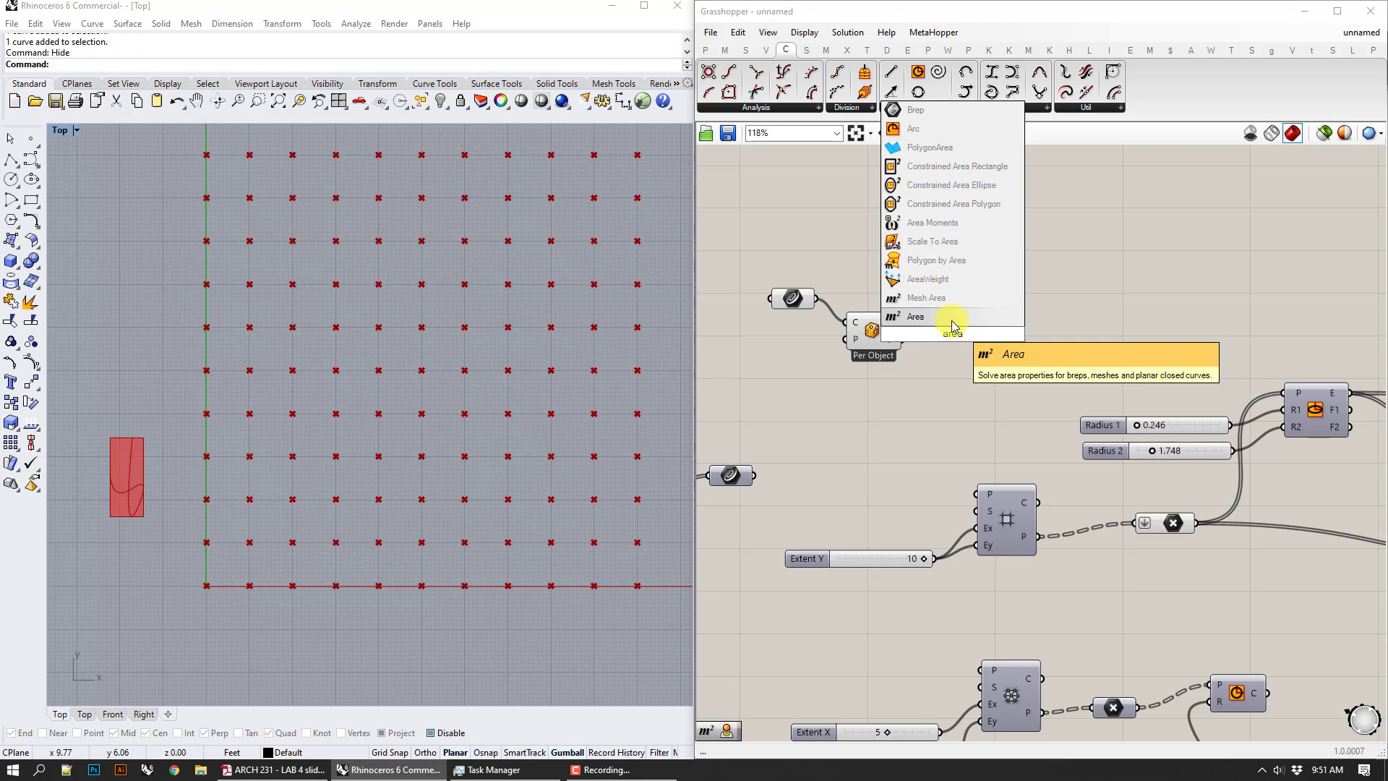
pyautogui.click(952, 317)
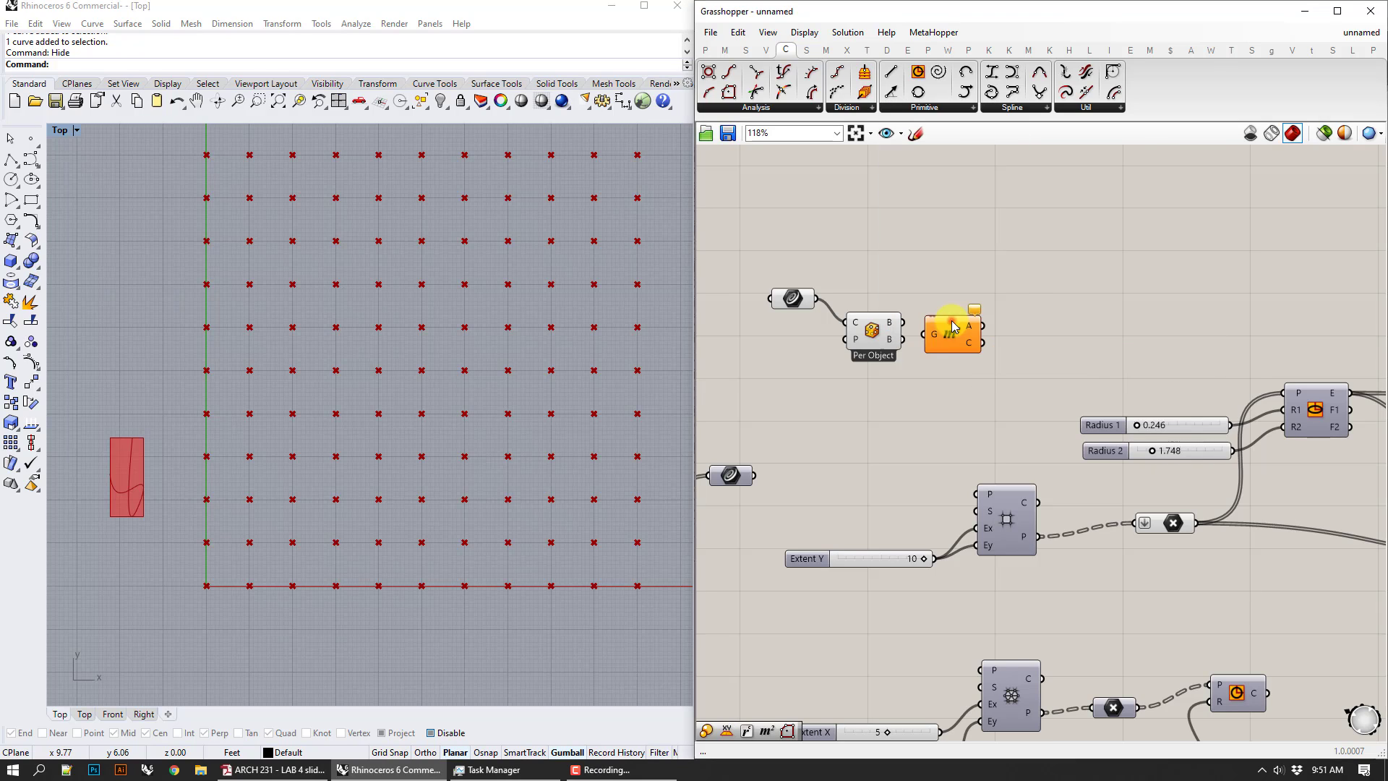
pyautogui.moveTo(903, 323); pyautogui.dragTo(933, 335)
pyautogui.moveTo(941, 338); pyautogui.dragTo(949, 333)
# - Turn off the Bounding Box preview and highlight the Area component to check the centroid it gives
pyautogui.click(925, 384)
pyautogui.moveTo(897, 385); pyautogui.dragTo(835, 288)
pyautogui.rightClick(859, 249)
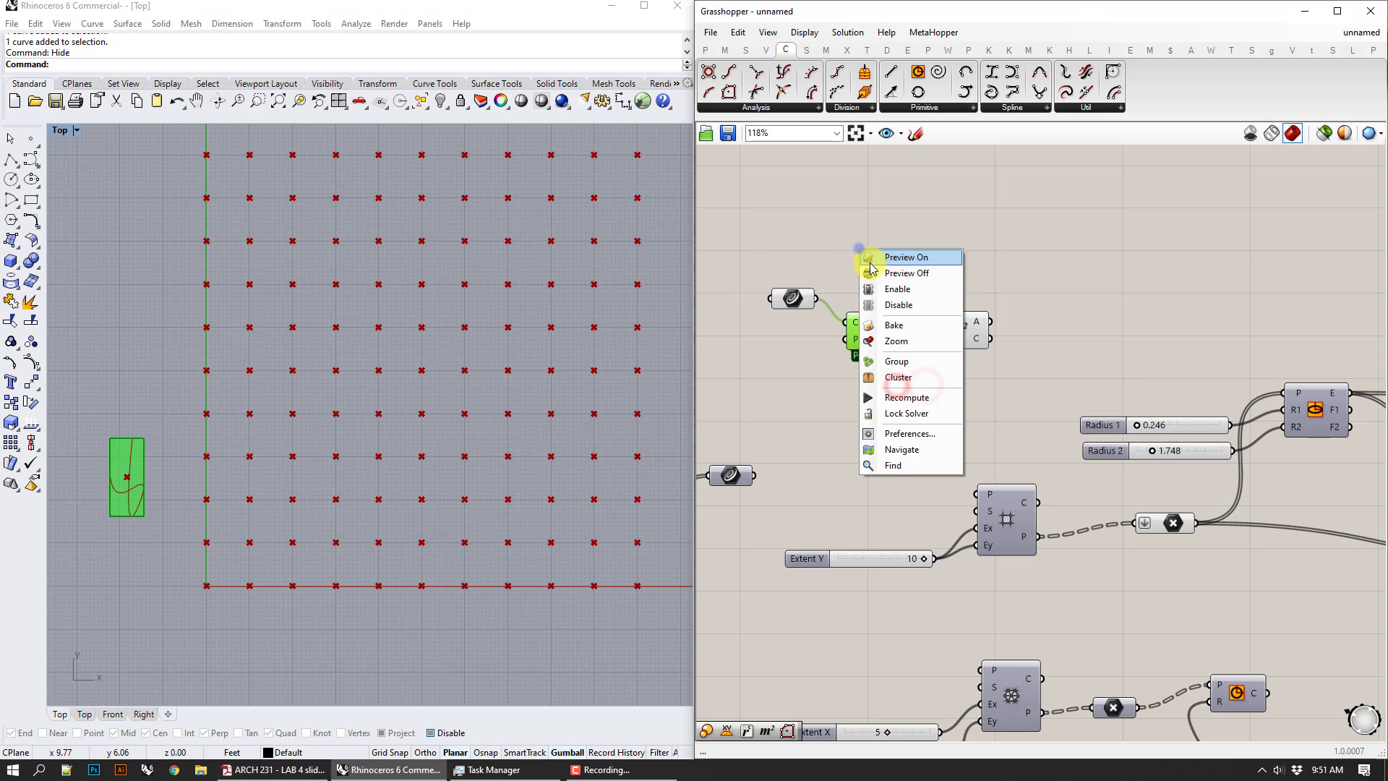
pyautogui.click(877, 273)
pyautogui.scroll(2, 936, 340)
pyautogui.click(952, 335)
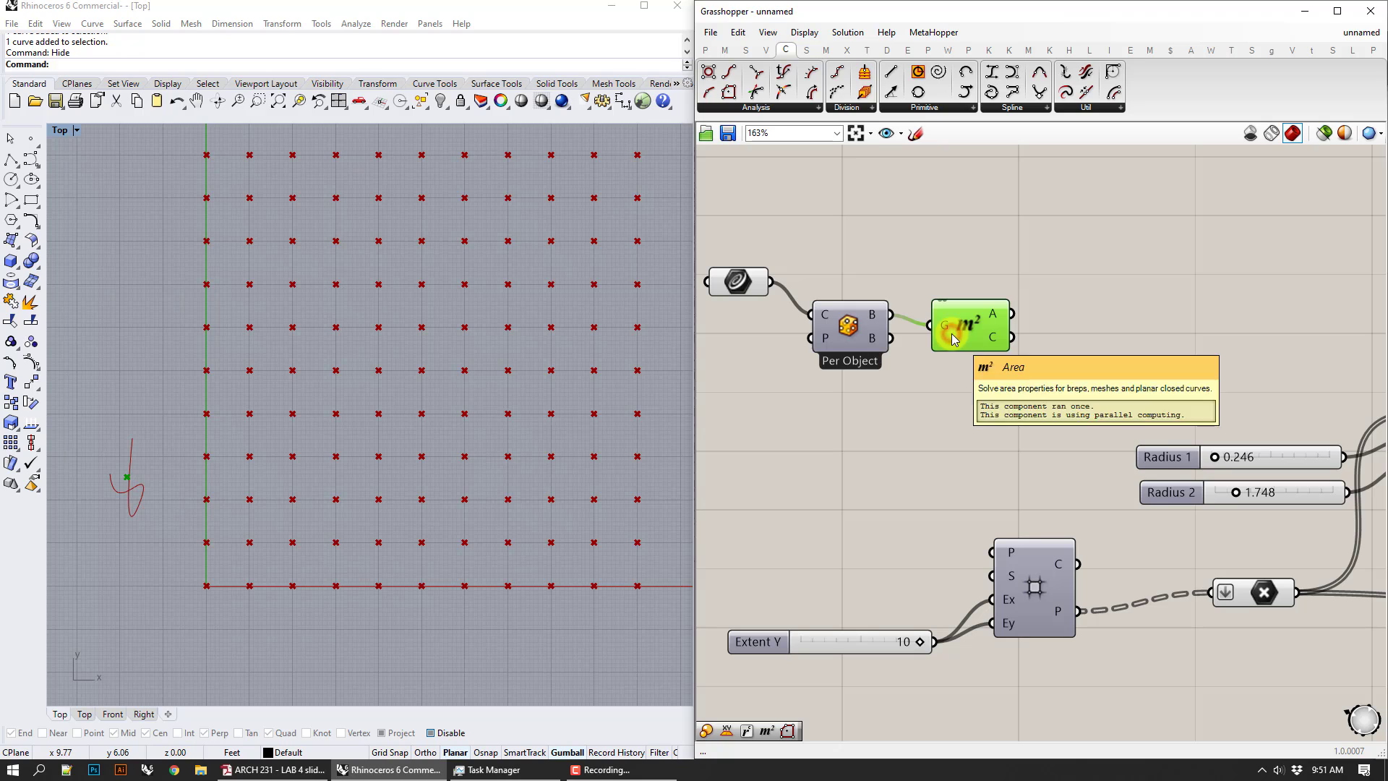
pyautogui.click(1033, 251)
# - Add an Orient component beyond the Area component and connect the freeform Curve parameter to its geometry input
pyautogui.moveTo(1057, 297); pyautogui.dragTo(985, 269, button='right')
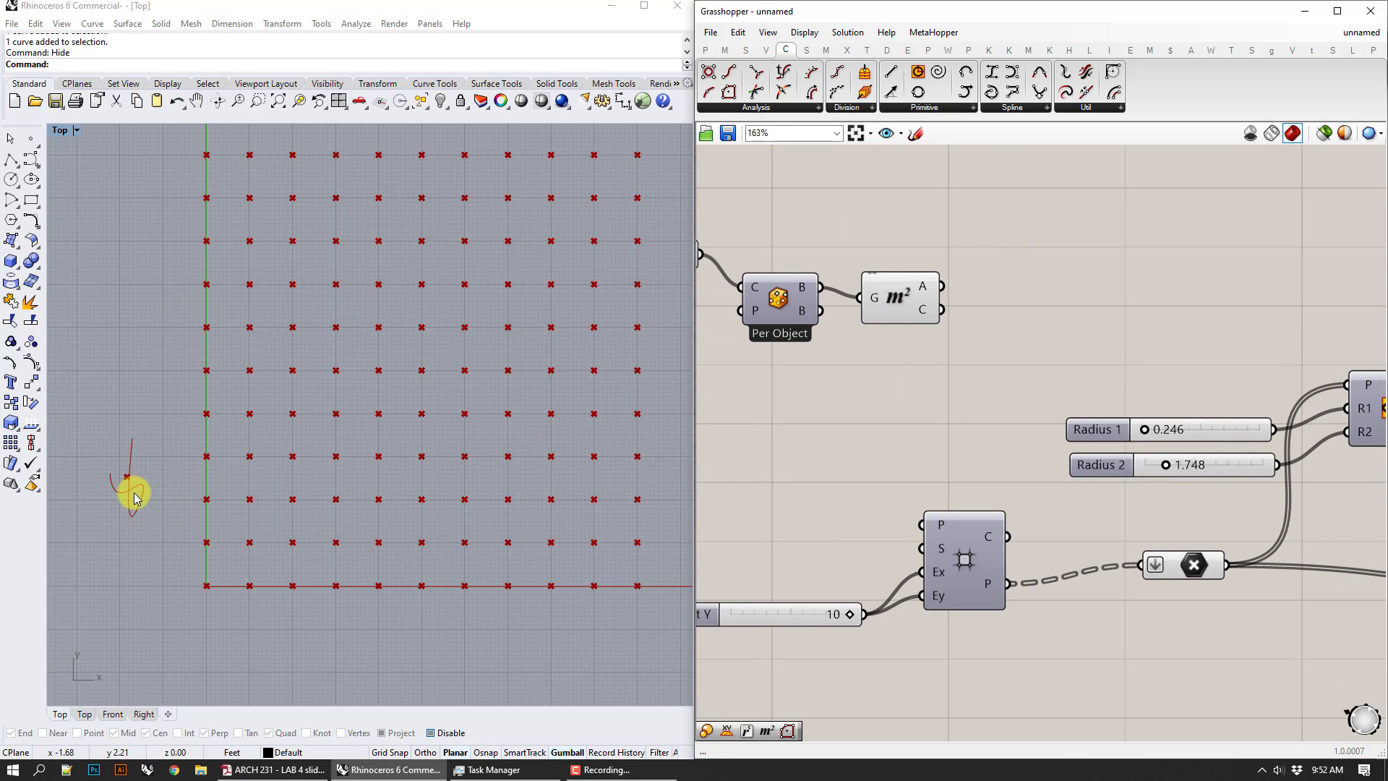
pyautogui.moveTo(719, 340); pyautogui.dragTo(793, 317, button='right')
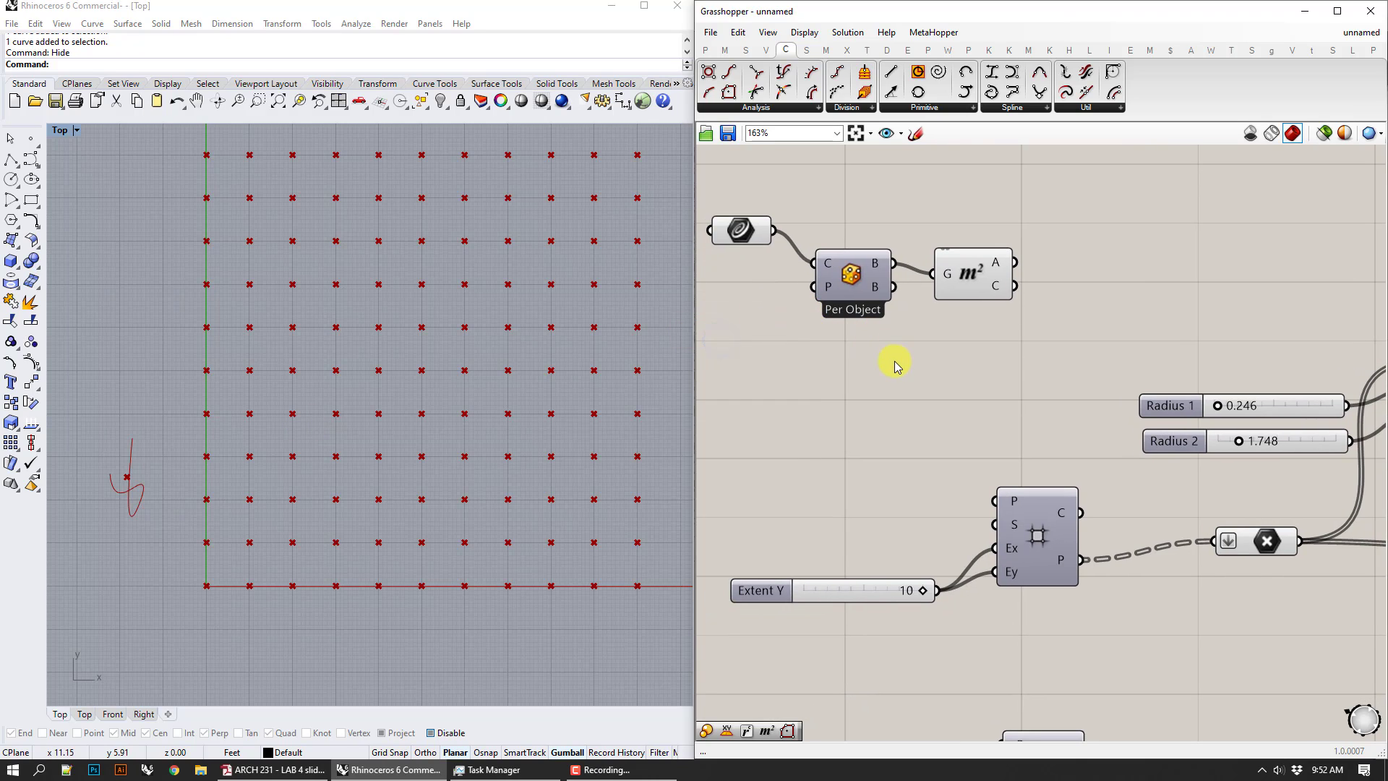
pyautogui.moveTo(968, 323); pyautogui.dragTo(921, 346, button='right')
pyautogui.doubleClick(1015, 236)
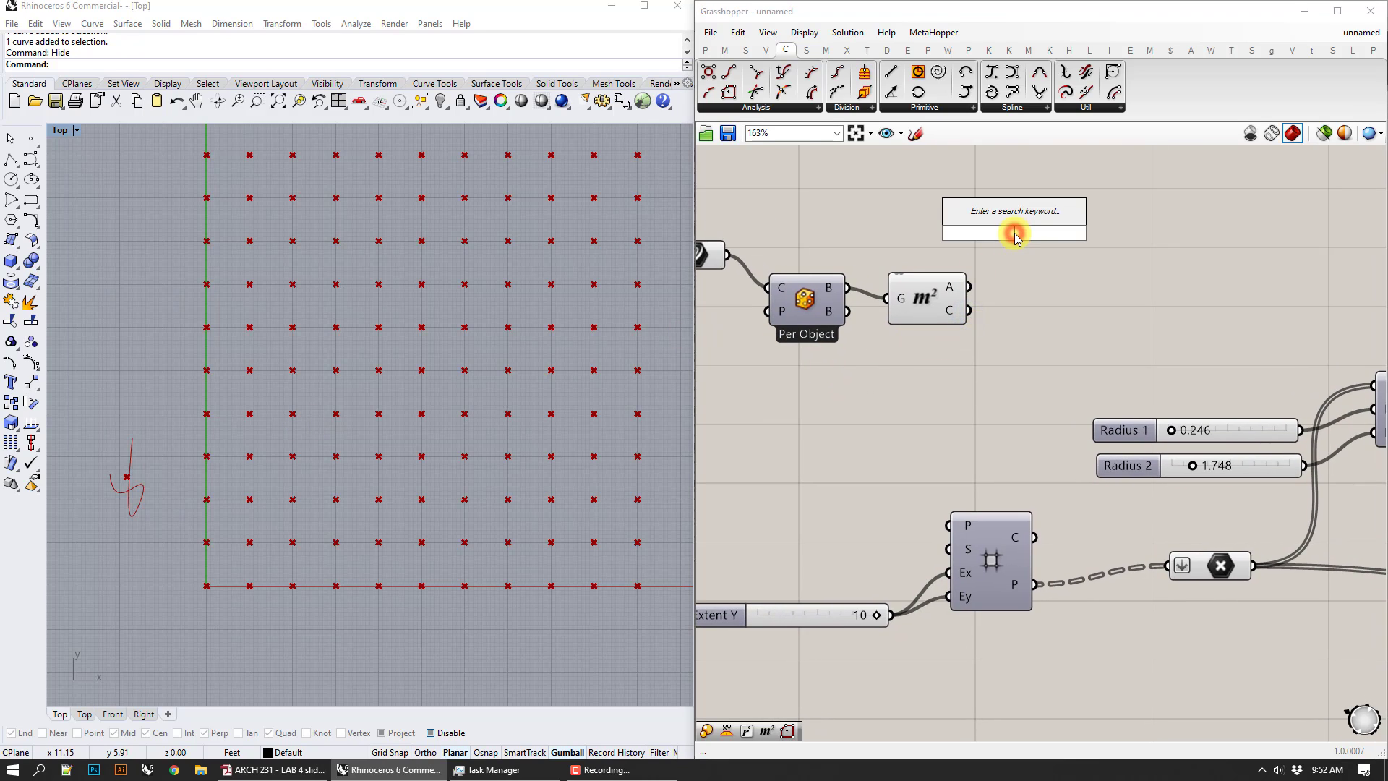
pyautogui.write('cr')
pyautogui.press('BackSpace')
pyautogui.press('BackSpace')
pyautogui.write('orie')
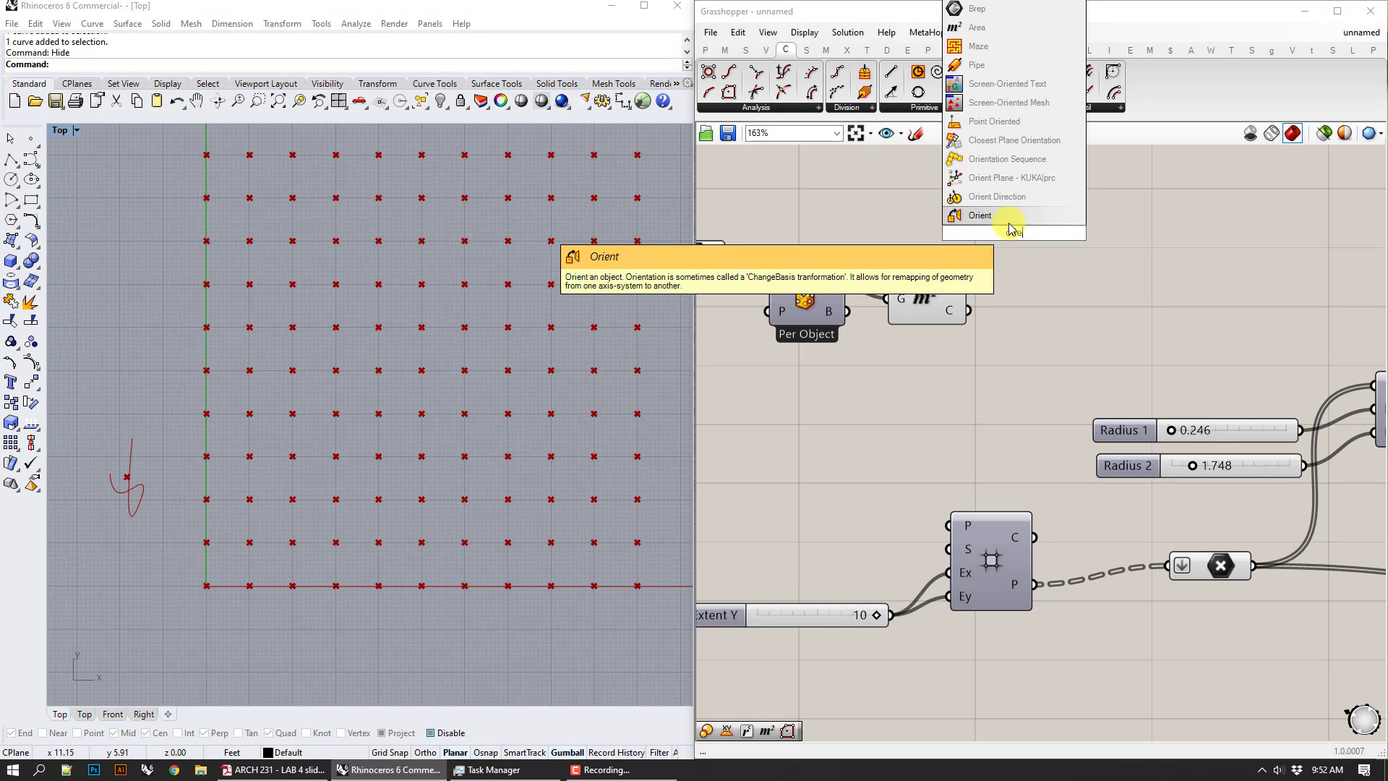
pyautogui.click(1011, 228)
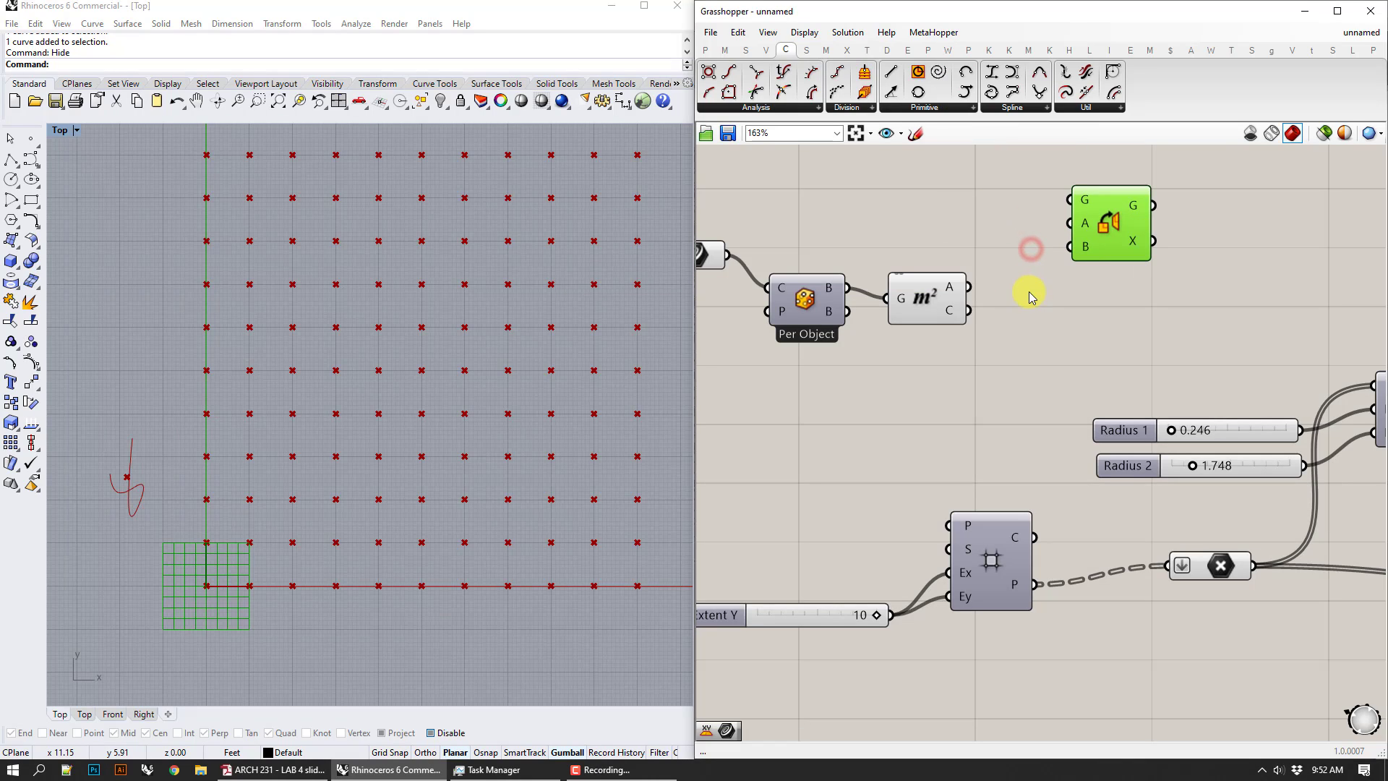
pyautogui.scroll(-1, 872, 250)
pyautogui.moveTo(826, 309); pyautogui.dragTo(1111, 261)
# - Connect the Area centroid to Orient's source plane input A and move Orient farther along the chain
pyautogui.moveTo(1079, 333); pyautogui.dragTo(1061, 329, button='right')
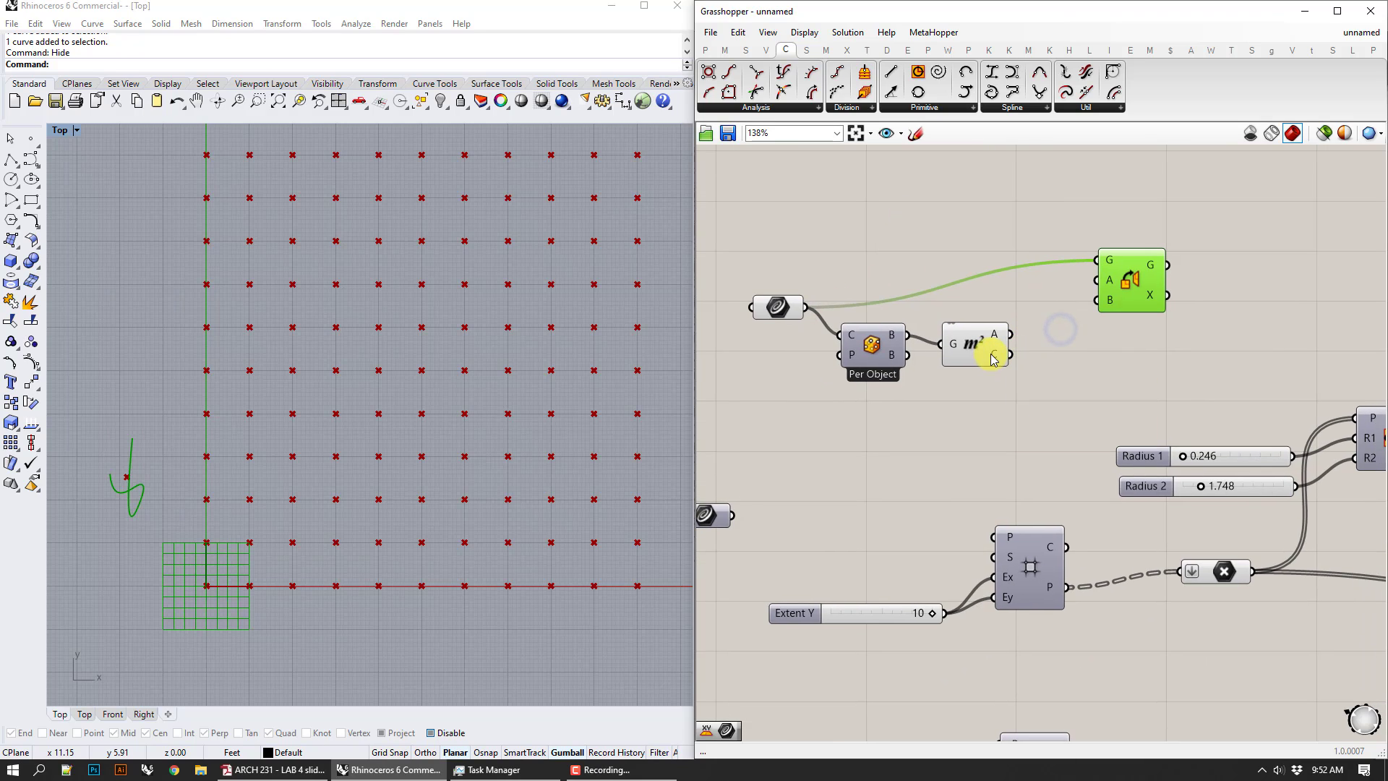
pyautogui.moveTo(998, 354); pyautogui.dragTo(1169, 290)
pyautogui.scroll(-2, 1191, 380)
pyautogui.moveTo(1191, 379); pyautogui.dragTo(1067, 375, button='right')
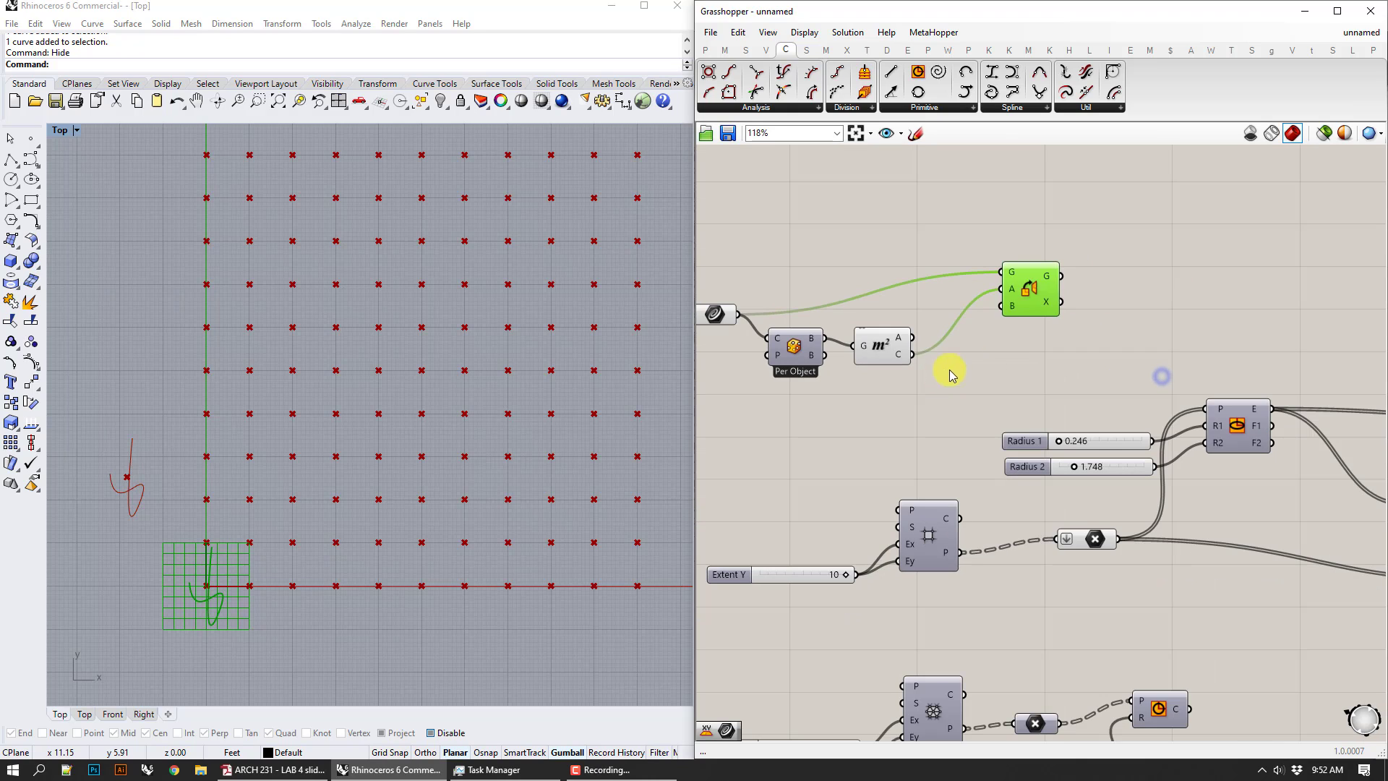
pyautogui.moveTo(1030, 287); pyautogui.dragTo(1078, 286)
# - Duplicate the Extent Y slider, square grid and flattened Point parameter, placing the copy above the freeform curve chain
pyautogui.moveTo(1095, 541); pyautogui.dragTo(841, 524)
pyautogui.click(1061, 605)
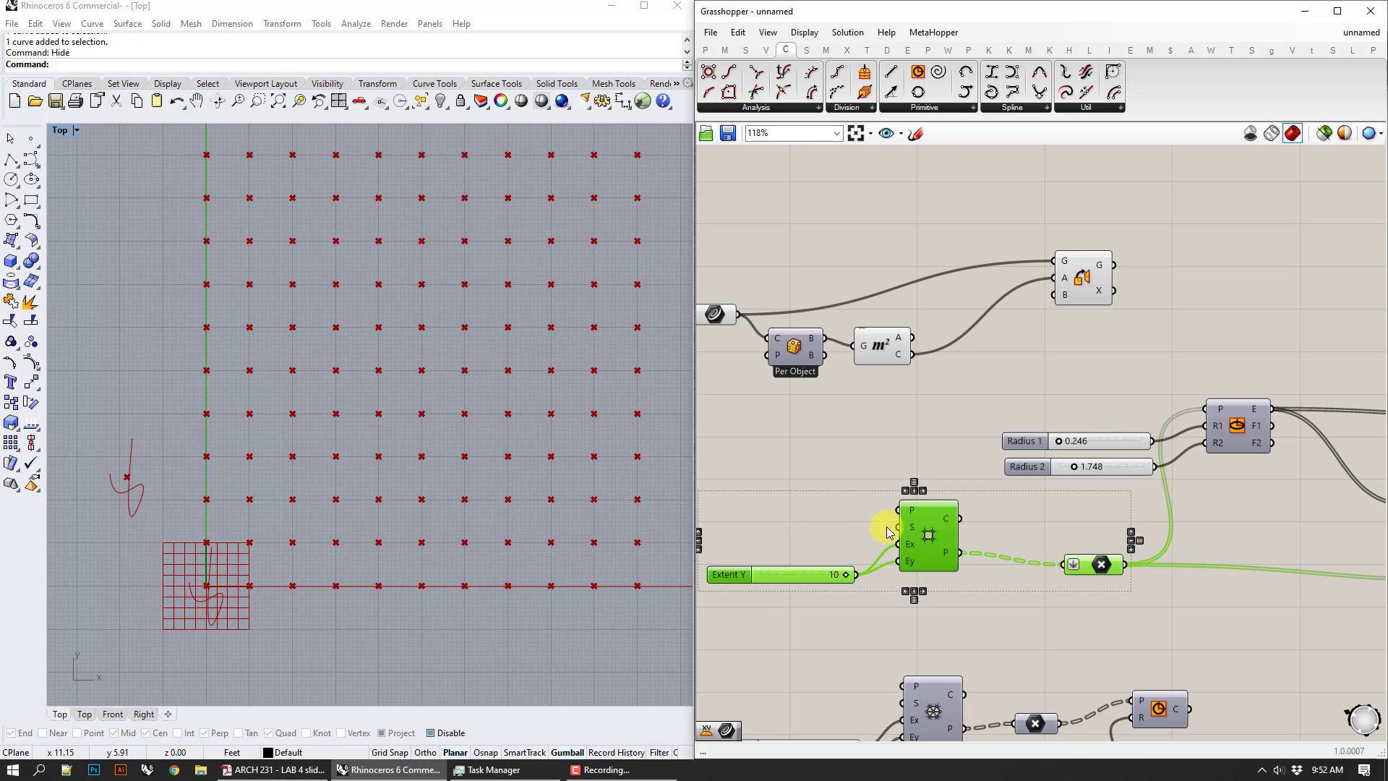
pyautogui.scroll(-1, 1152, 563)
pyautogui.keyDown('alt'); pyautogui.moveTo(1048, 563); pyautogui.dragTo(955, 226); pyautogui.keyUp('alt')
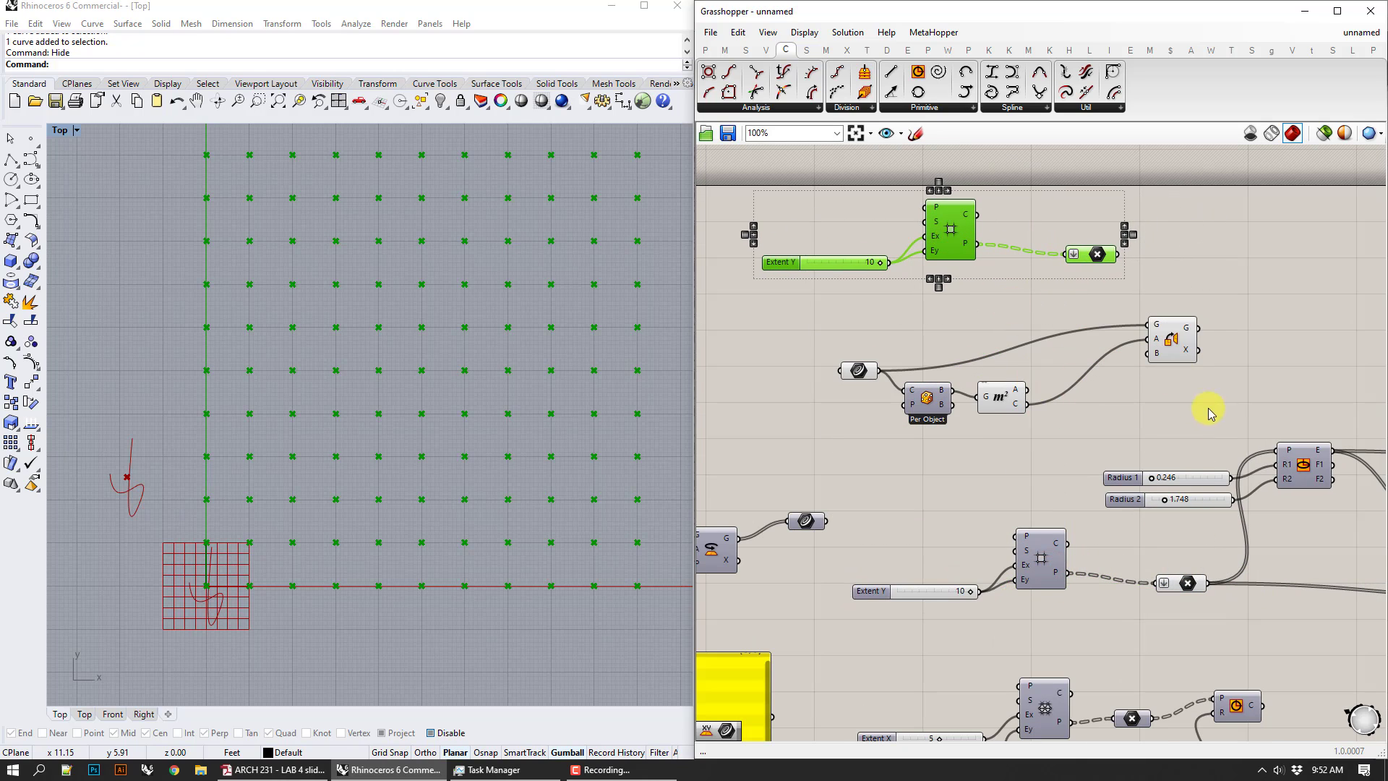
# - Move the Curve parameter, Bounding Box, Area and Orient components together above the copied grid
pyautogui.moveTo(1185, 438); pyautogui.dragTo(841, 318)
pyautogui.scroll(-2, 997, 347)
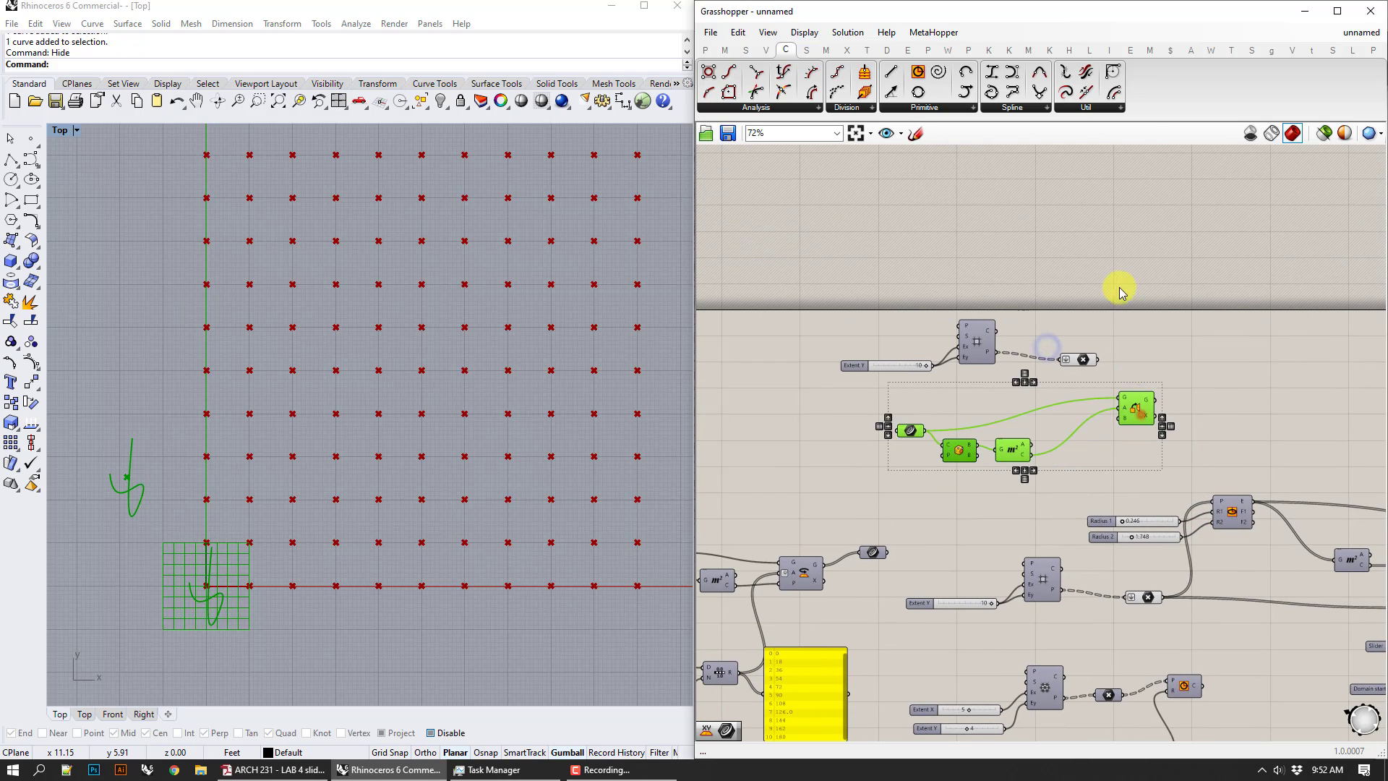
pyautogui.moveTo(1136, 409); pyautogui.dragTo(1141, 249)
pyautogui.click(1062, 405)
# - Connect the copied Point parameter to Orient's target plane input B and check the oriented curves in the Top viewport
pyautogui.scroll(1, 1062, 405)
pyautogui.scroll(2, 1134, 336)
pyautogui.moveTo(1089, 351); pyautogui.dragTo(1099, 205)
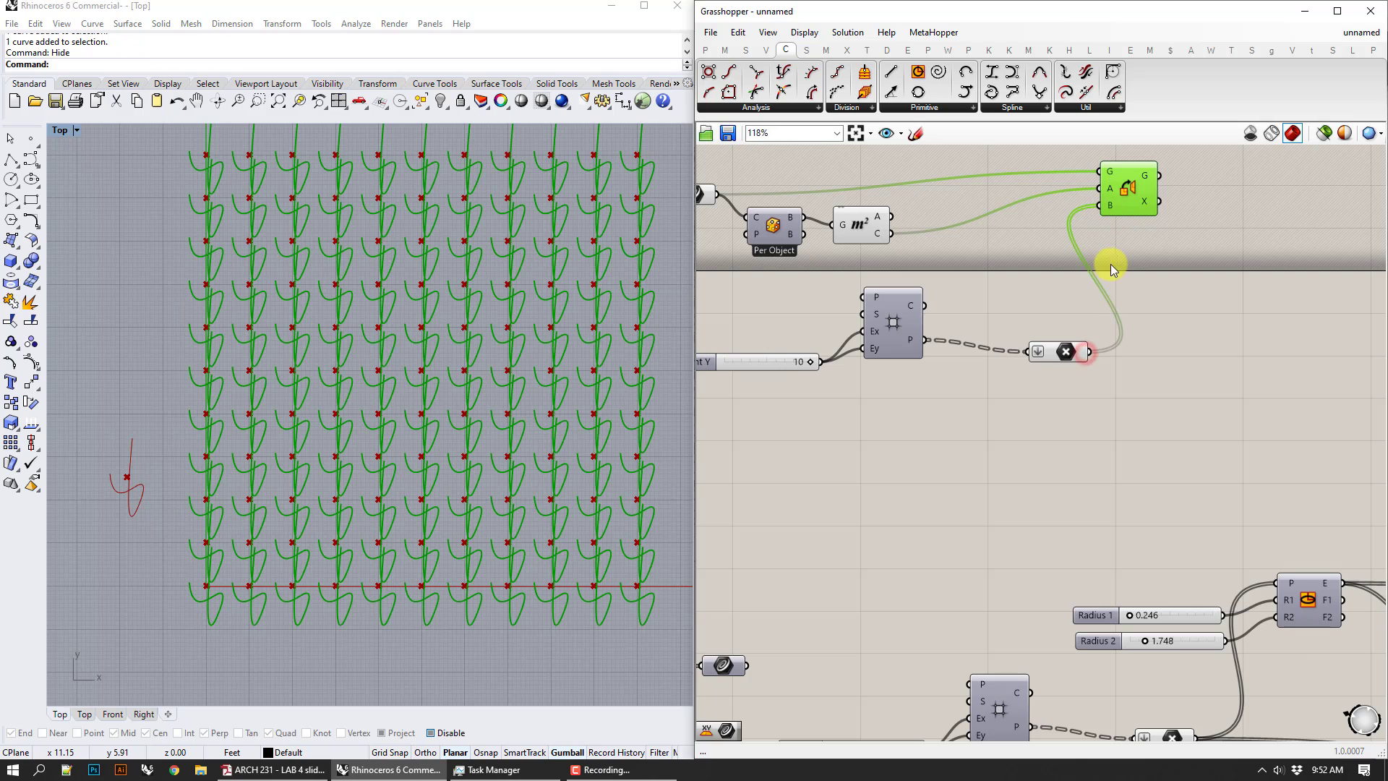
pyautogui.moveTo(601, 285); pyautogui.dragTo(600, 335, button='right')
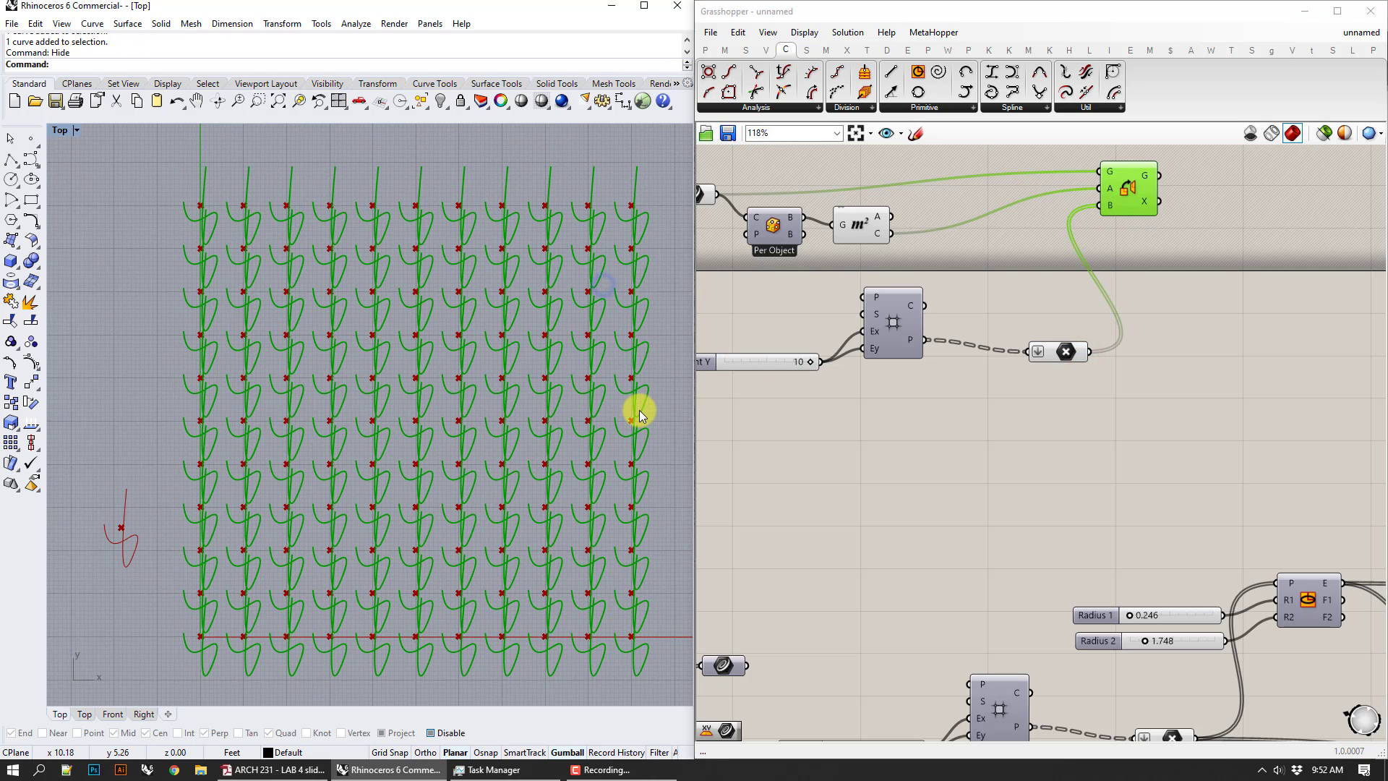
pyautogui.click(159, 310)
pyautogui.click(973, 291)
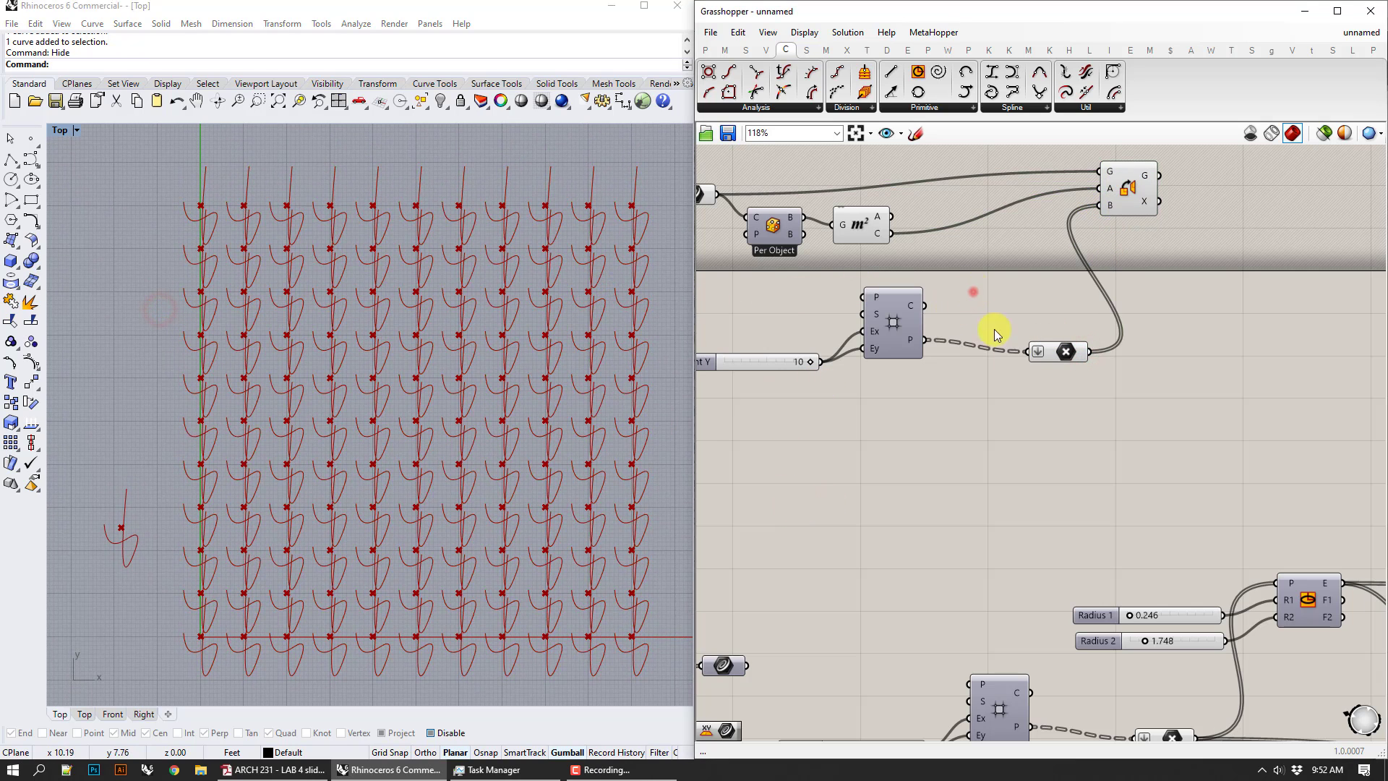
# - Turn off the preview of the Area component, the copied grid and its Point parameter
pyautogui.moveTo(1082, 421); pyautogui.dragTo(826, 161)
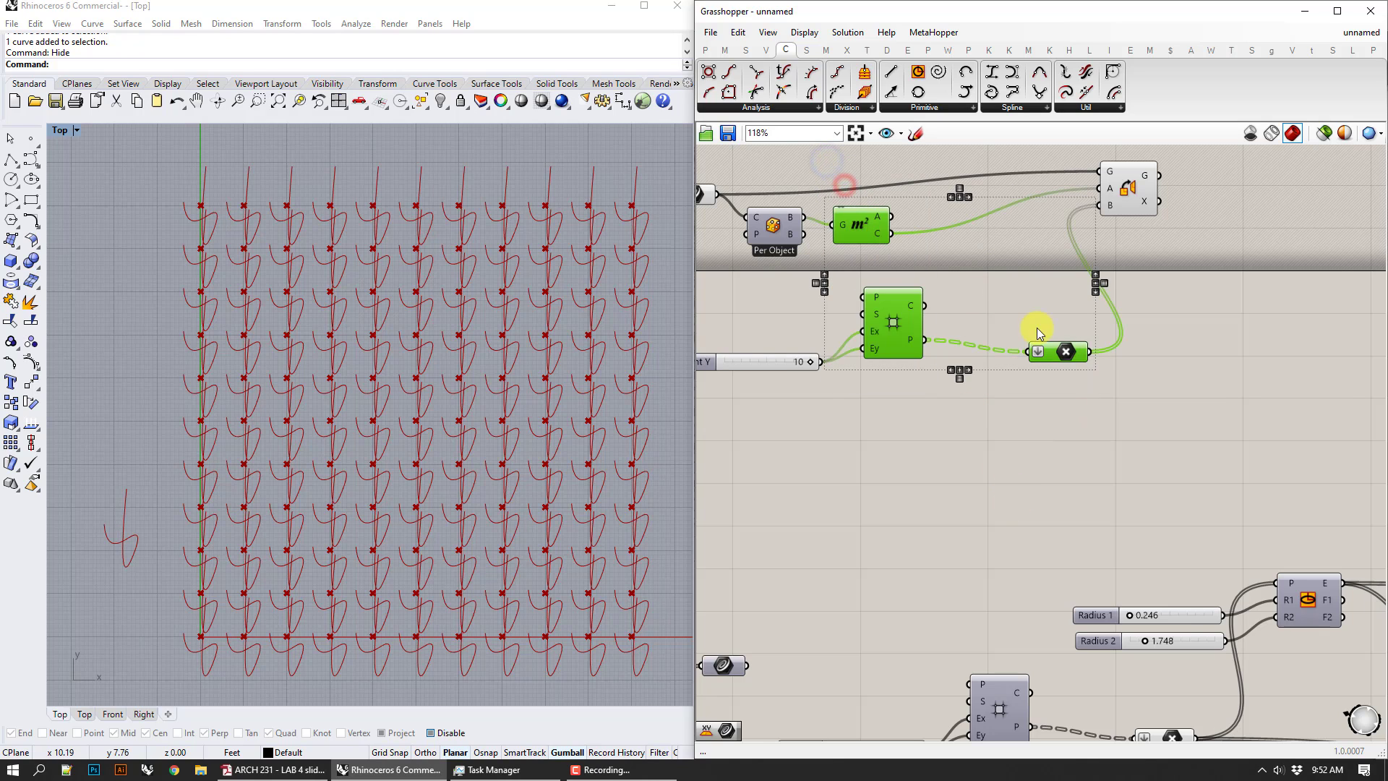
pyautogui.moveTo(779, 275); pyautogui.dragTo(896, 300, button='right')
pyautogui.click(857, 320)
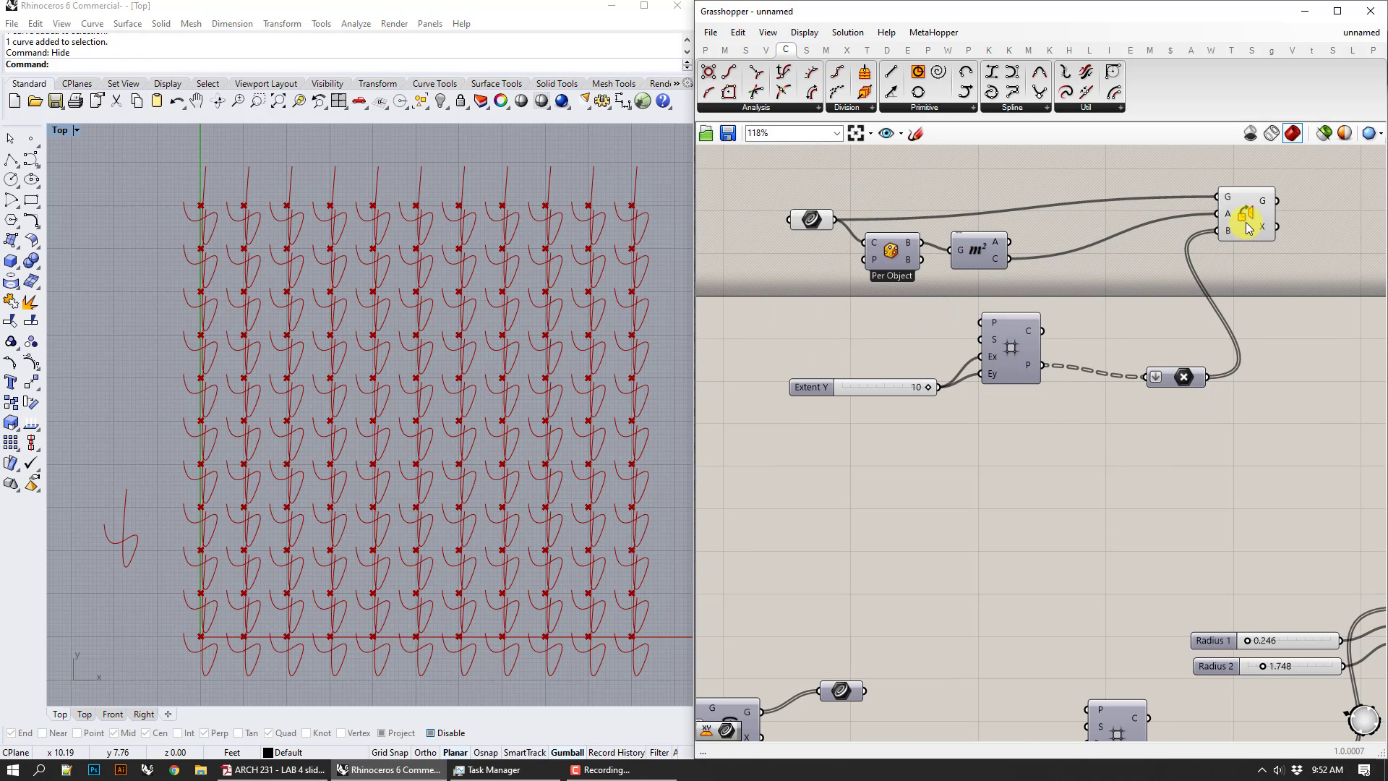
# - Review the freeform Curve parameter and Orient component, and examine the oriented curve copies up close in the Top viewport
pyautogui.click(1247, 227)
pyautogui.click(852, 276)
pyautogui.click(812, 221)
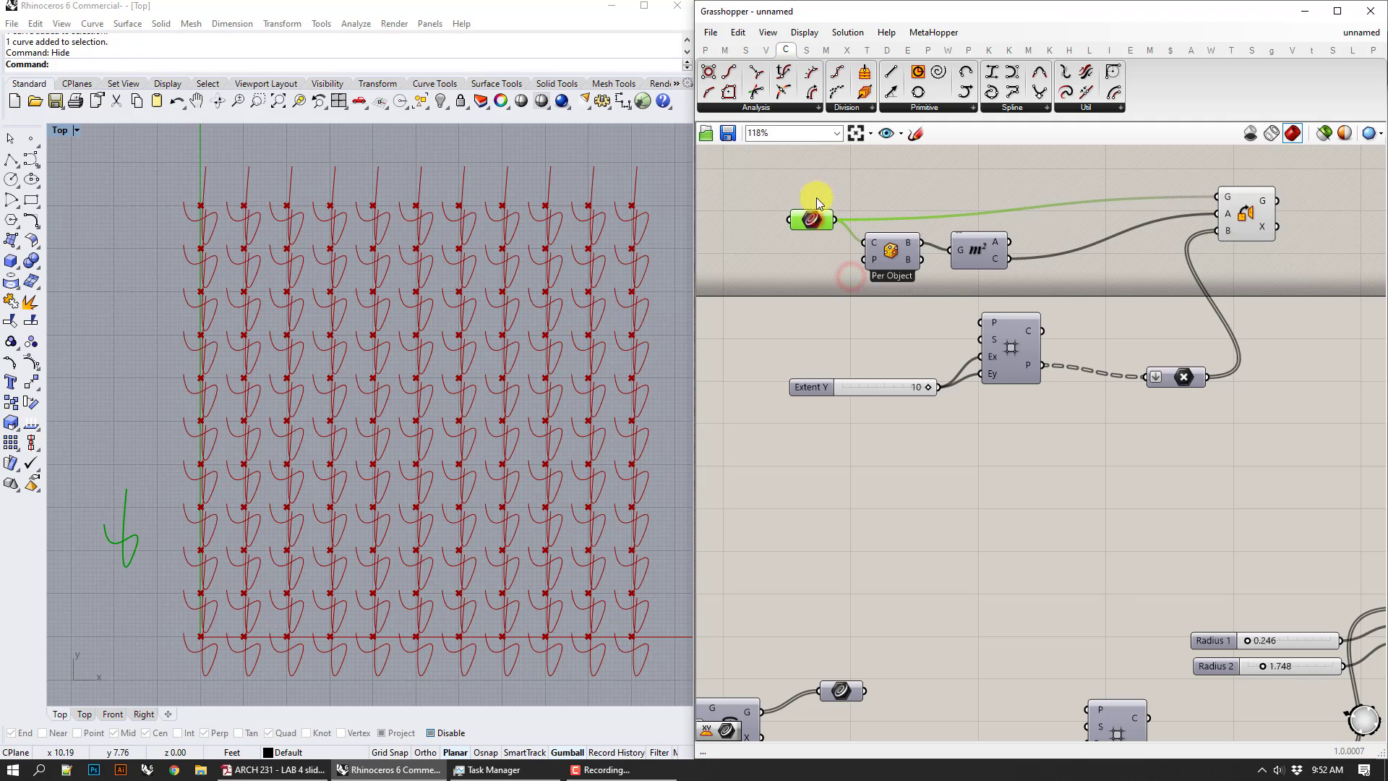
pyautogui.click(888, 286)
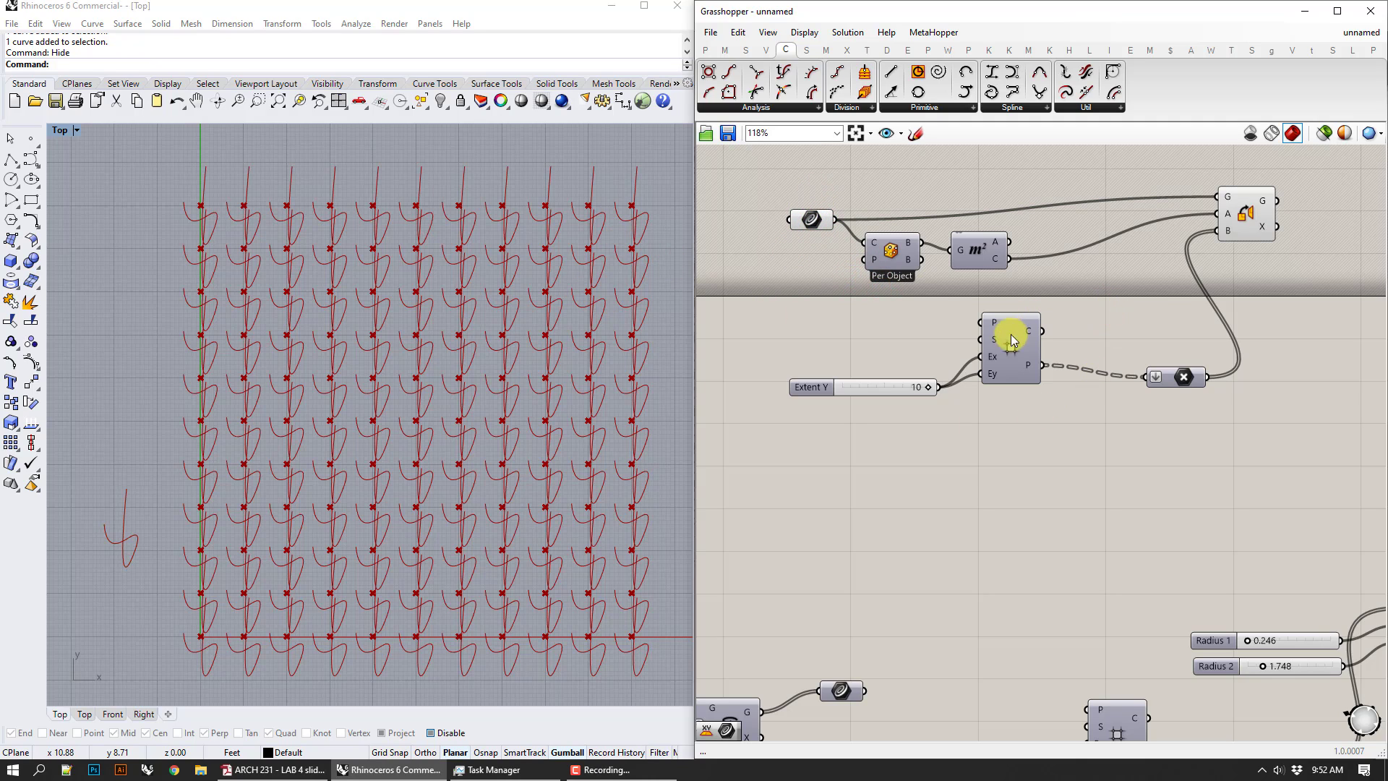
pyautogui.click(1234, 230)
pyautogui.click(1264, 313)
pyautogui.scroll(3, 477, 271)
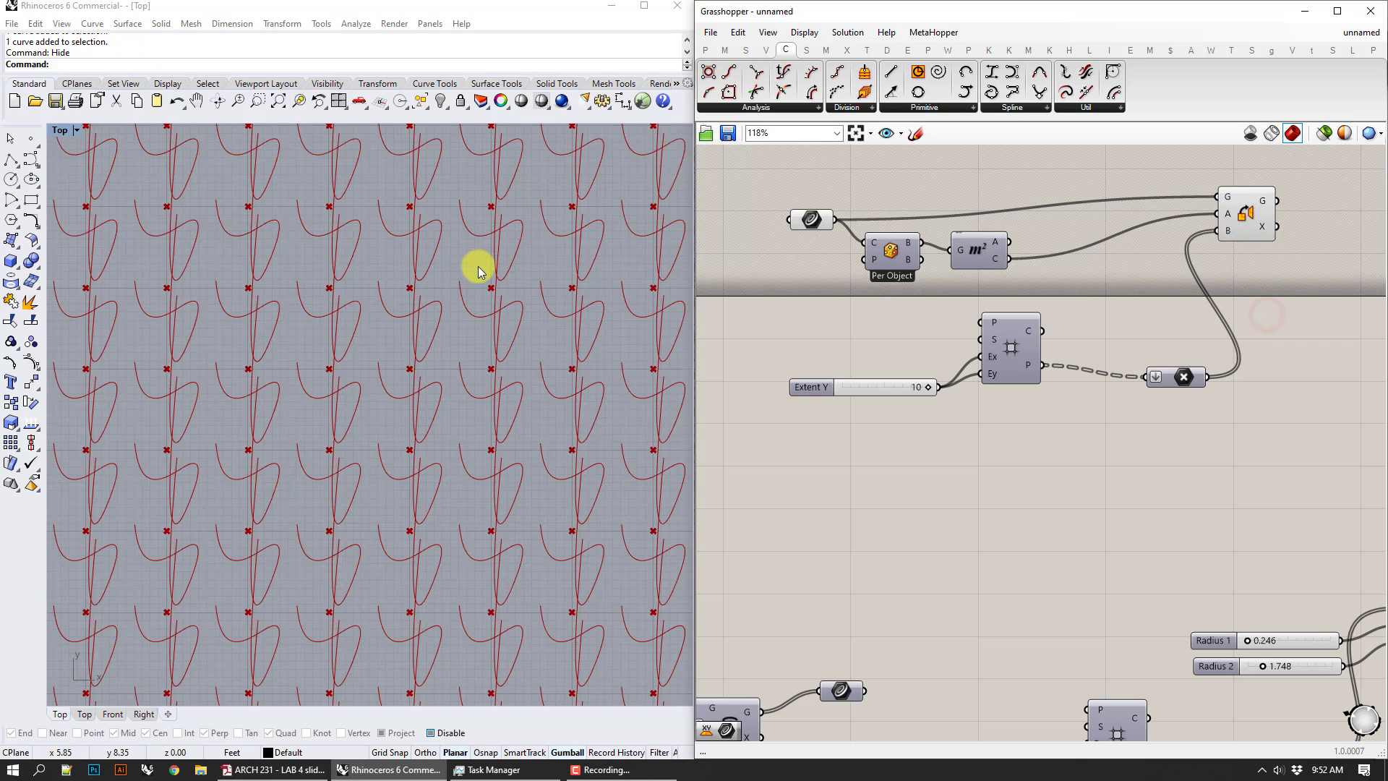
pyautogui.scroll(1, 473, 264)
# - Turn off the preview of the original grid's flattened Point parameter and review the whole curve pattern
pyautogui.scroll(-3, 954, 378)
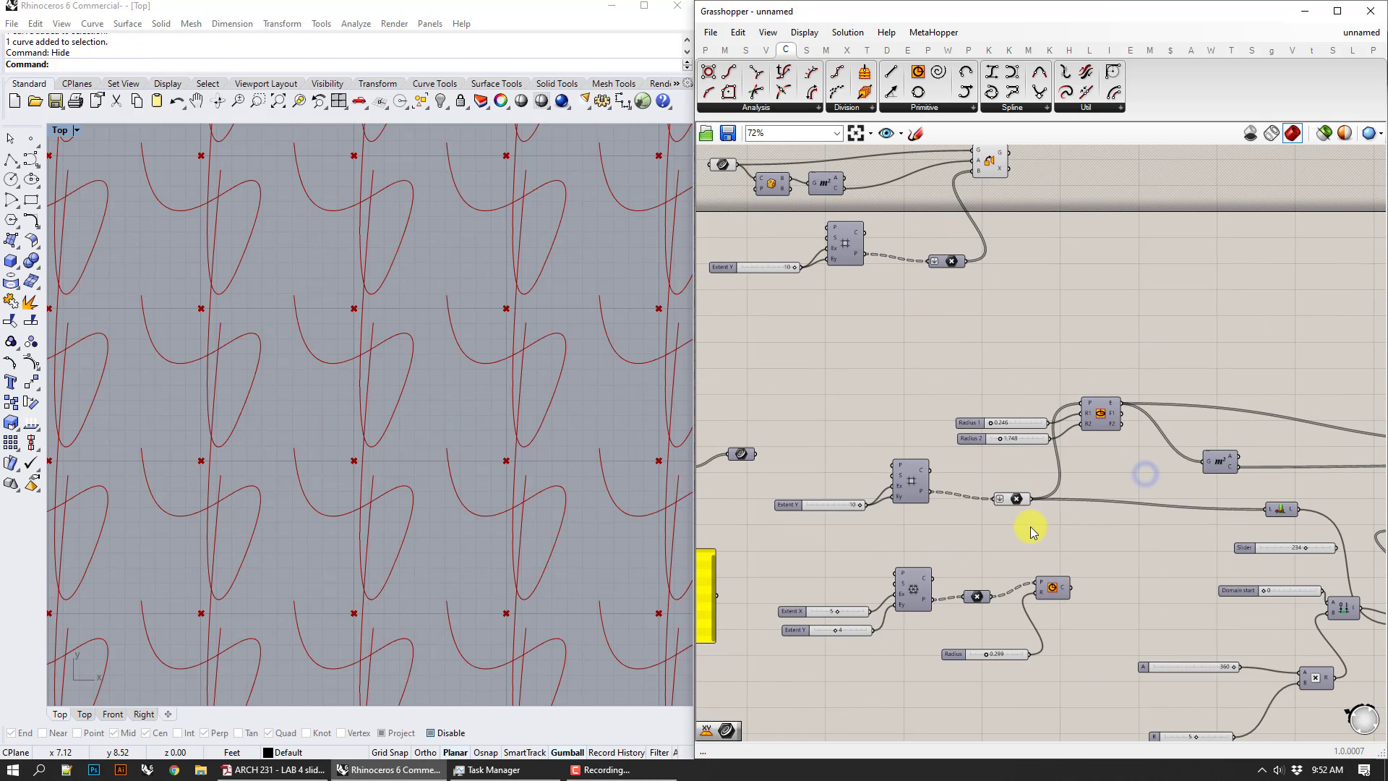
pyautogui.moveTo(1026, 525); pyautogui.dragTo(951, 466)
pyautogui.rightClick(952, 464)
pyautogui.click(966, 485)
pyautogui.scroll(-2, 828, 353)
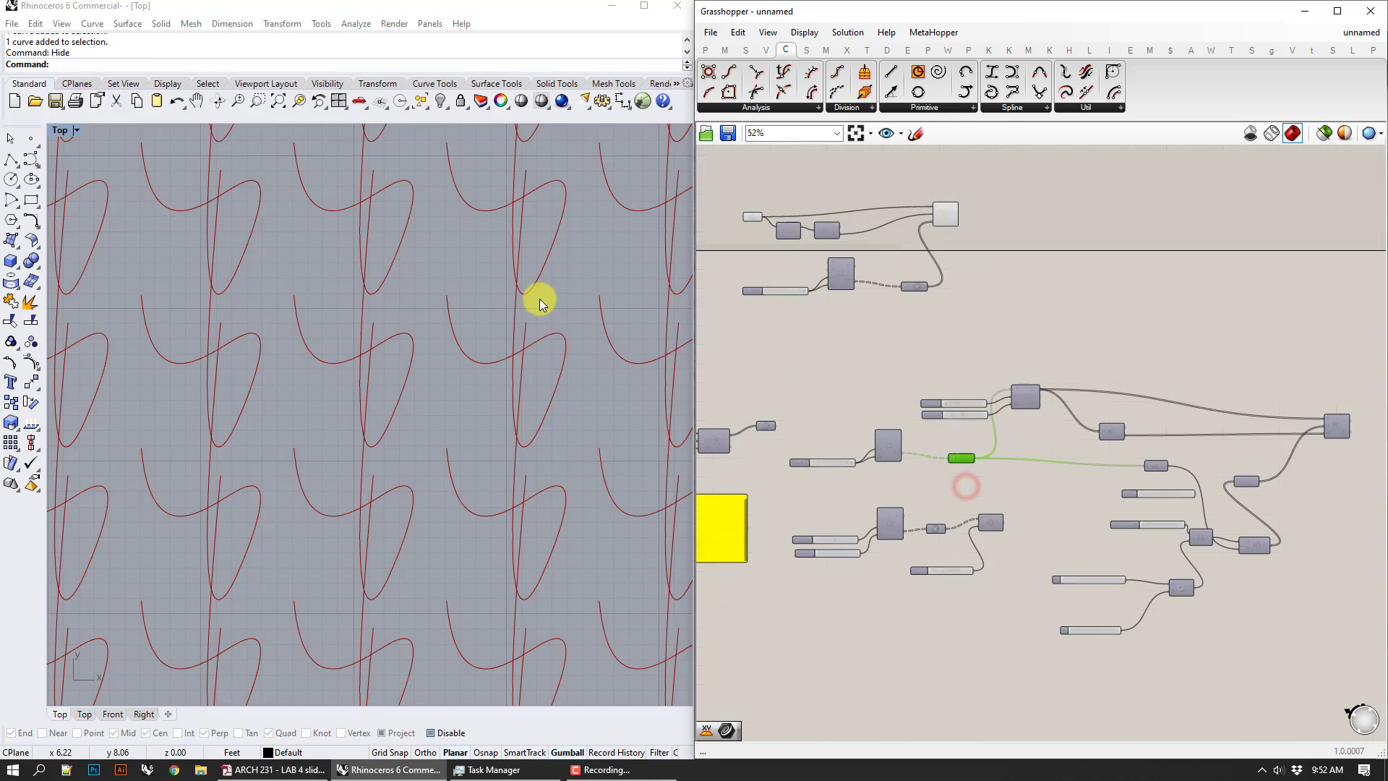
pyautogui.scroll(-12, 545, 298)
pyautogui.moveTo(628, 289); pyautogui.dragTo(537, 262, button='right')
# - Highlight the freeform Curve parameter and move the Orient component closer in line with the Area component
pyautogui.moveTo(864, 292); pyautogui.dragTo(1017, 373, button='right')
pyautogui.scroll(6, 856, 263)
pyautogui.click(842, 284)
pyautogui.moveTo(949, 244); pyautogui.dragTo(814, 178, button='right')
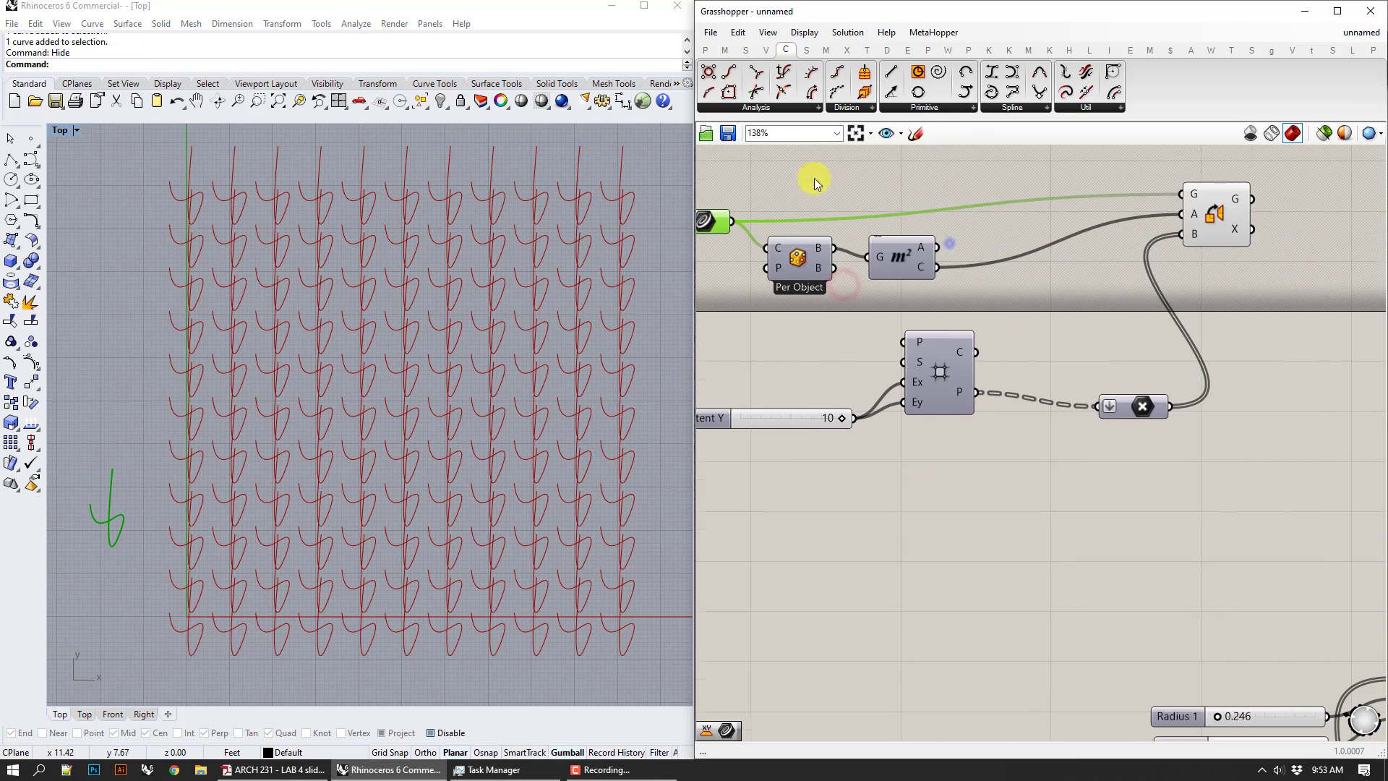
pyautogui.moveTo(1231, 228); pyautogui.dragTo(1198, 262)
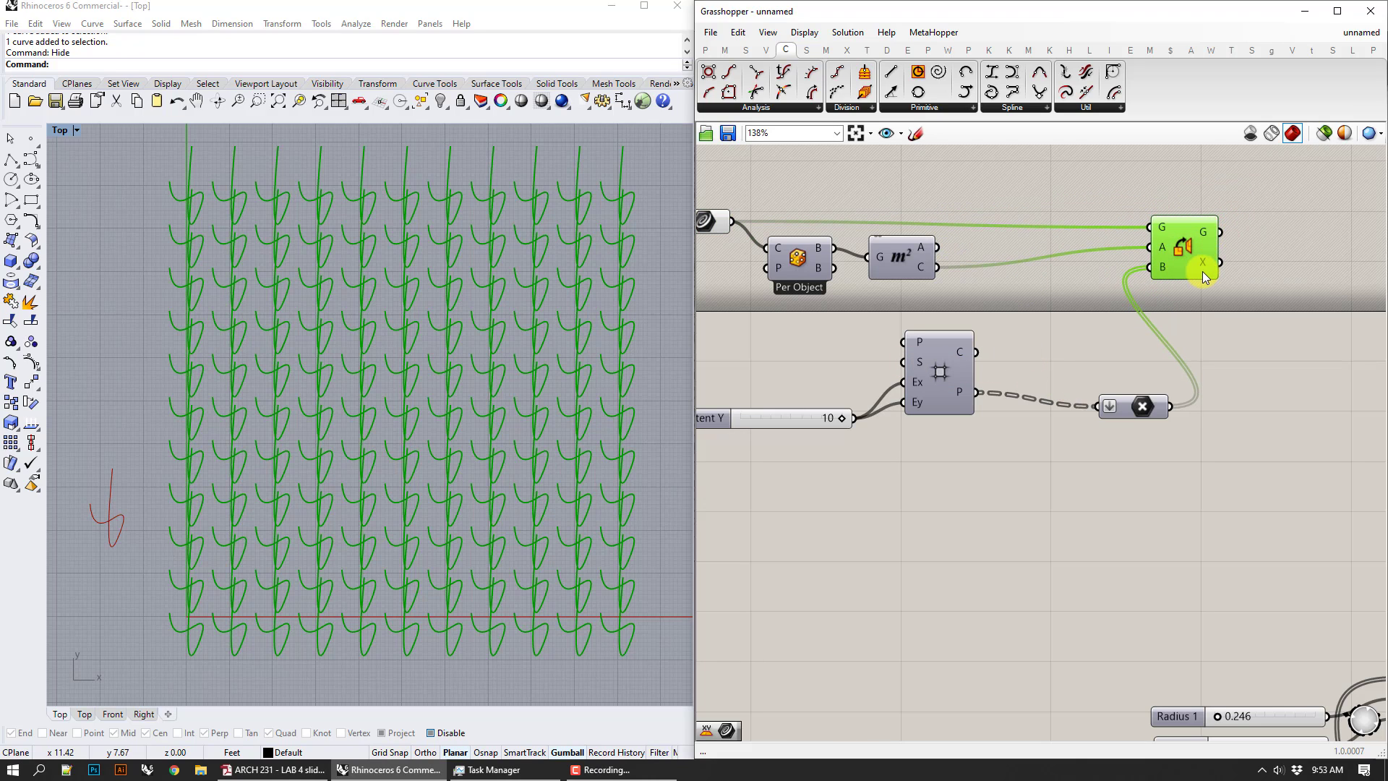
pyautogui.click(1067, 315)
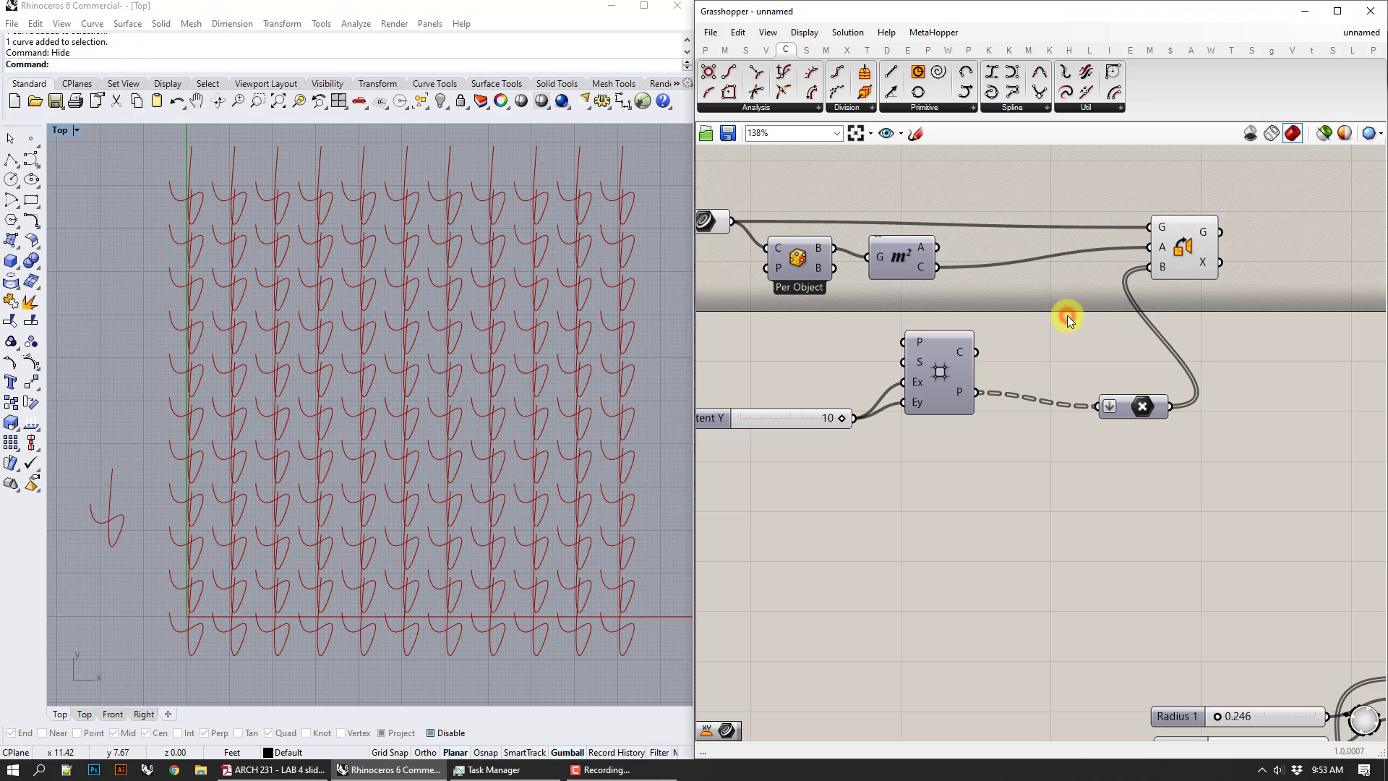
# - Move the copied Point parameter closer to its grid and switch its preview on and off again
pyautogui.moveTo(1136, 412); pyautogui.dragTo(1081, 388)
pyautogui.rightClick(1088, 394)
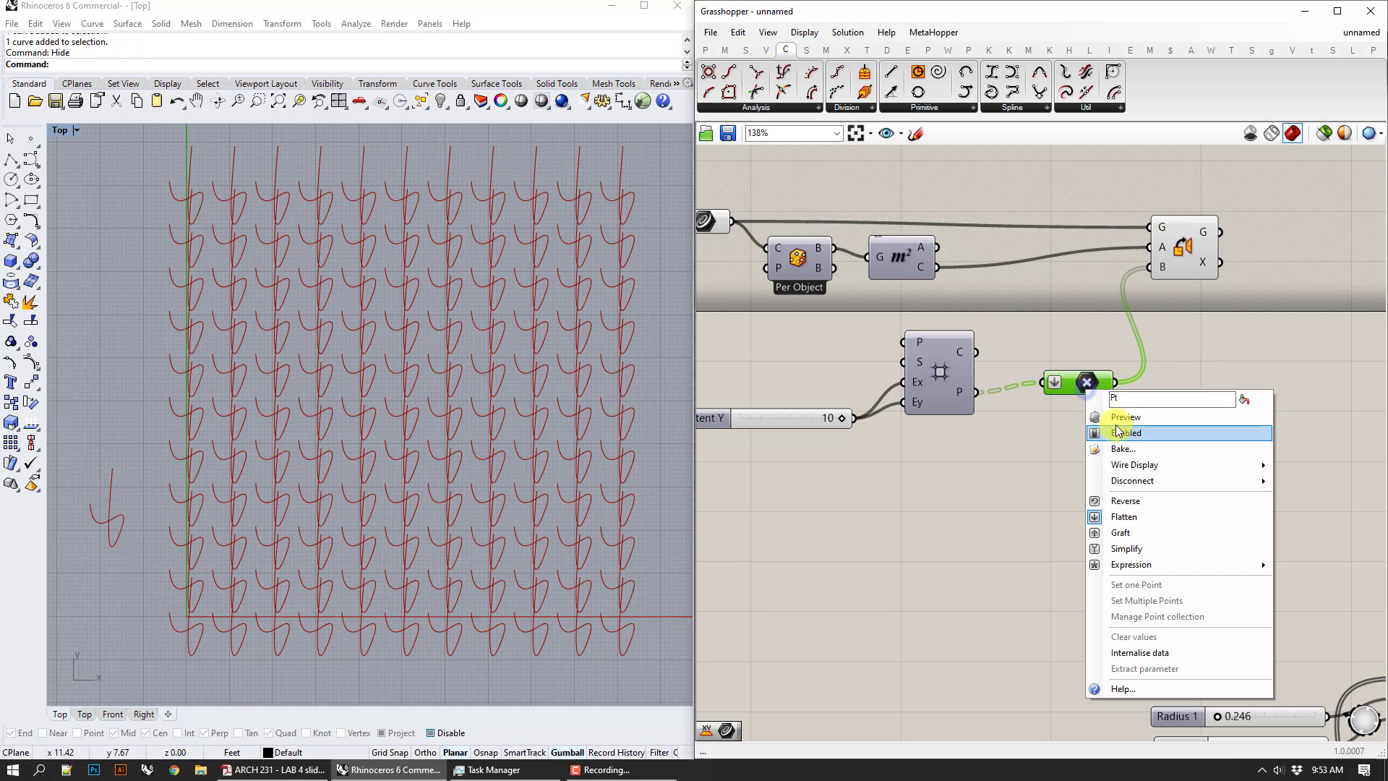
pyautogui.click(1091, 413)
pyautogui.rightClick(1083, 388)
pyautogui.click(1096, 413)
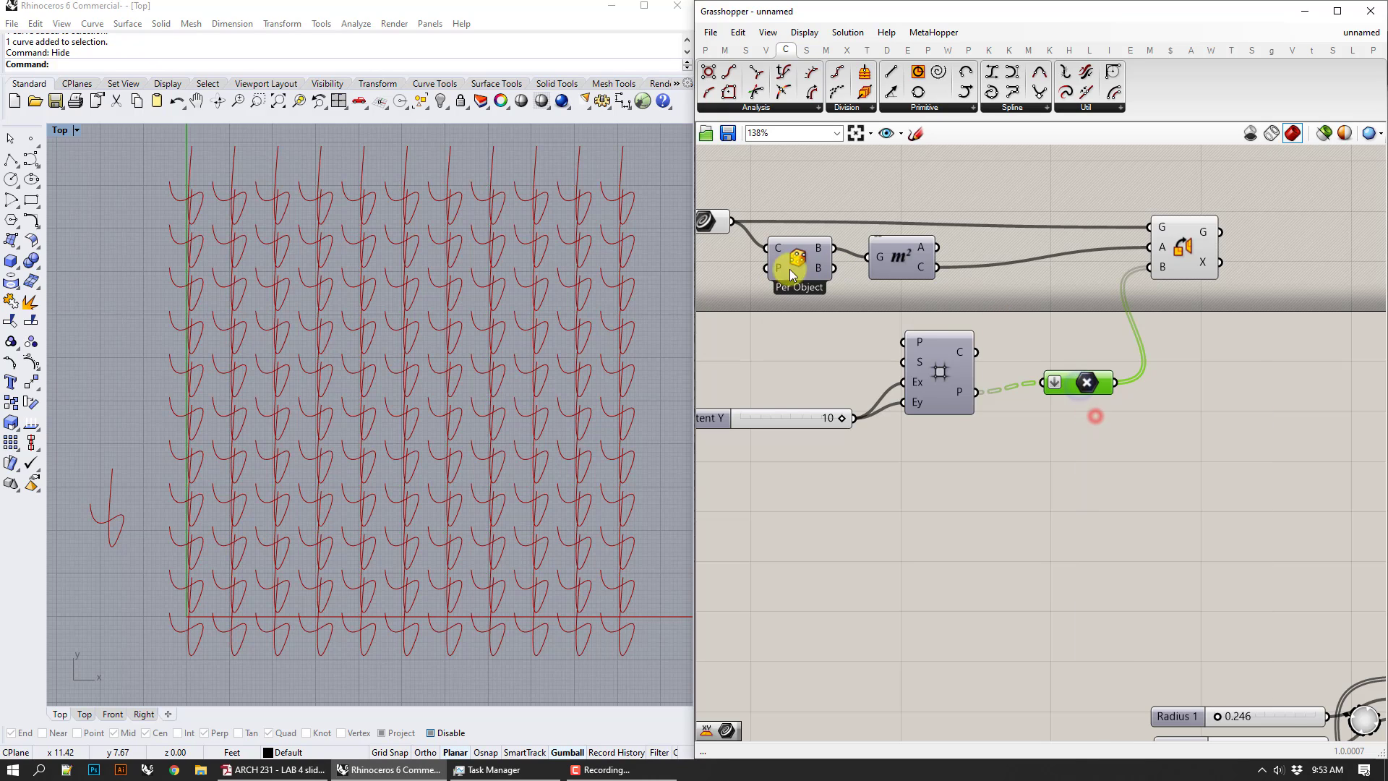
# - Show the Area component's center point by turning on its preview, and highlight the Curve parameter and the Orient component
pyautogui.moveTo(717, 273); pyautogui.dragTo(788, 269, button='right')
pyautogui.click(793, 230)
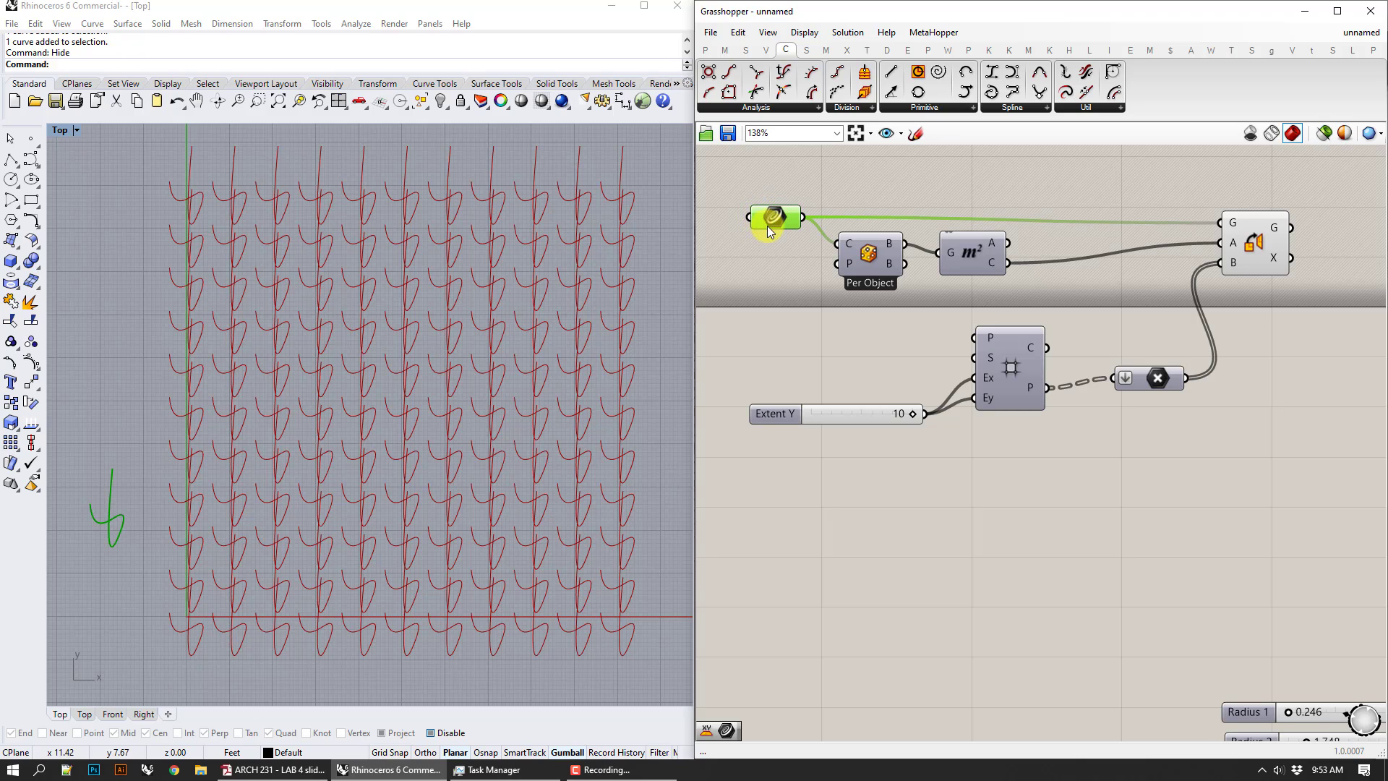
pyautogui.click(969, 250)
pyautogui.rightClick(962, 258)
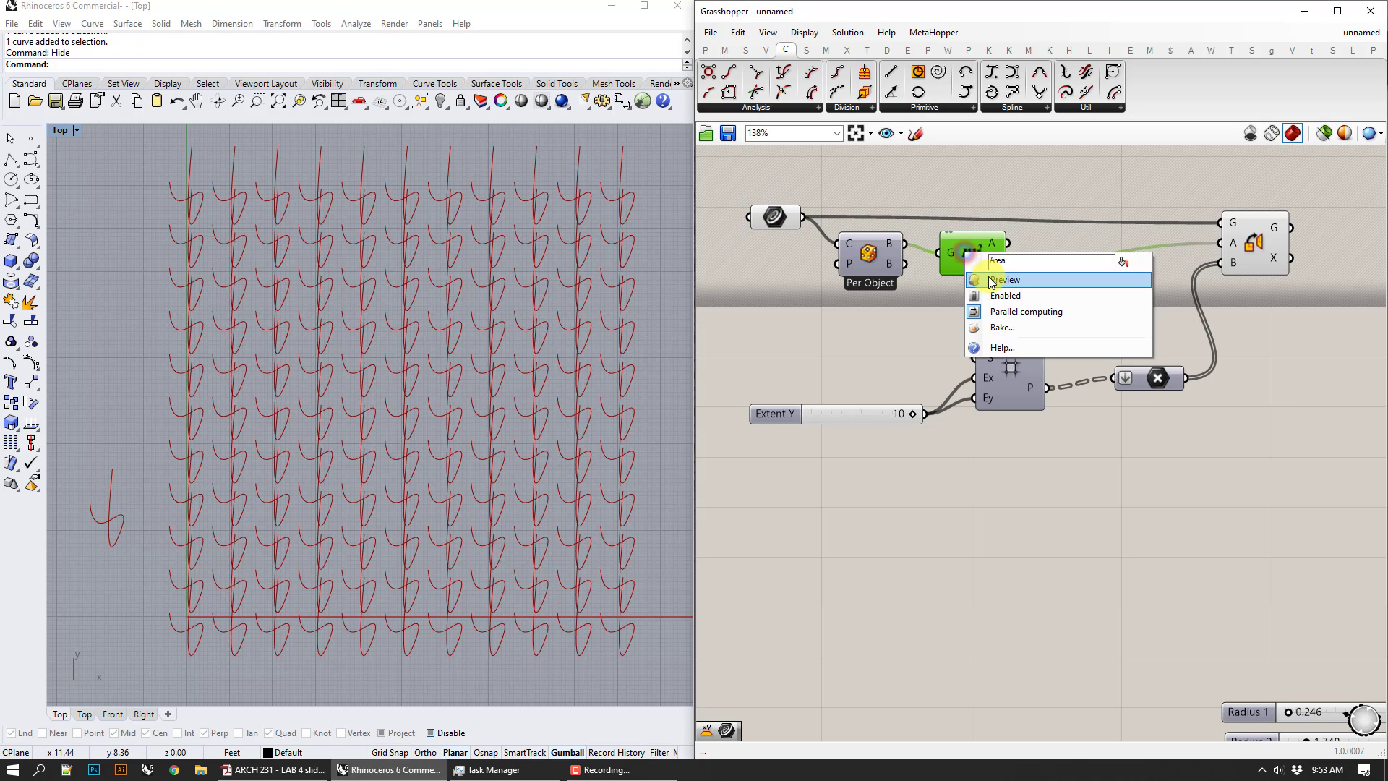
pyautogui.click(989, 278)
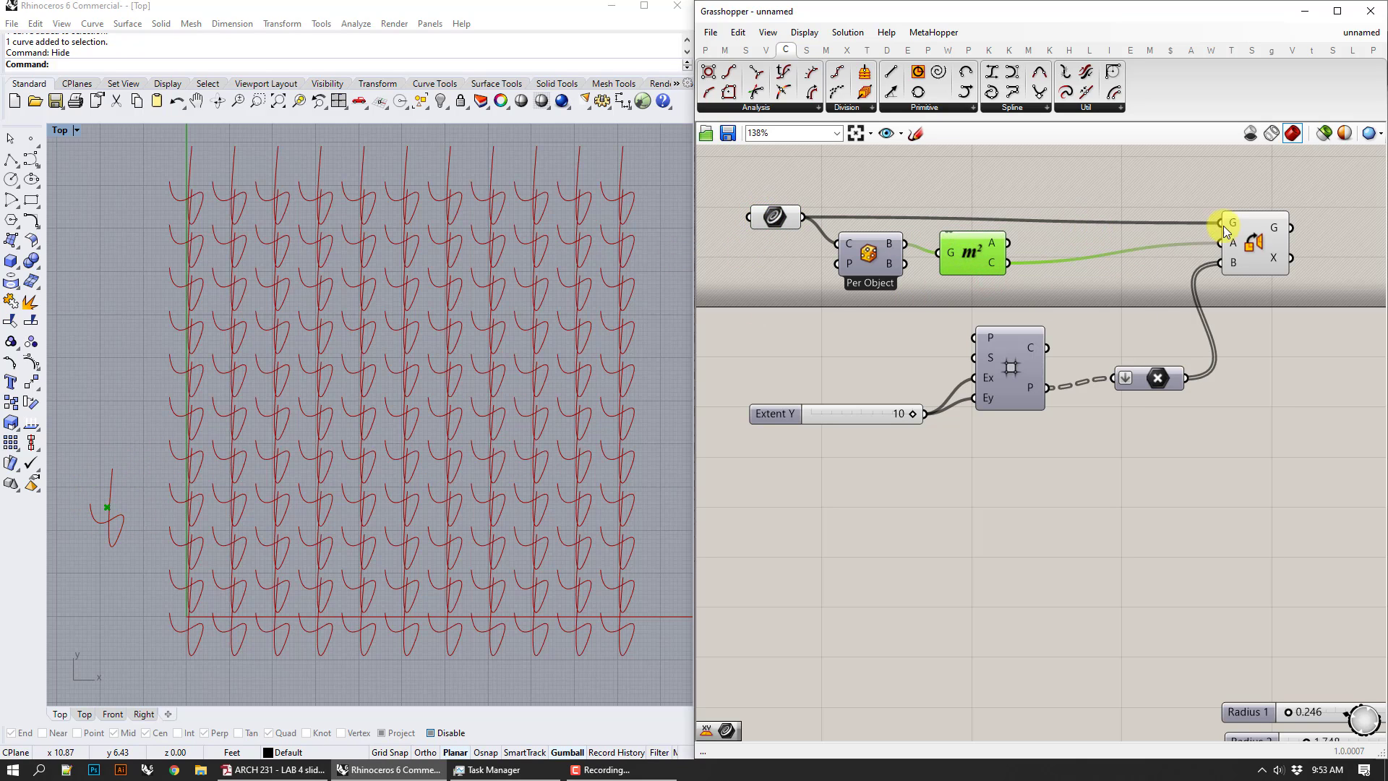
pyautogui.click(1242, 239)
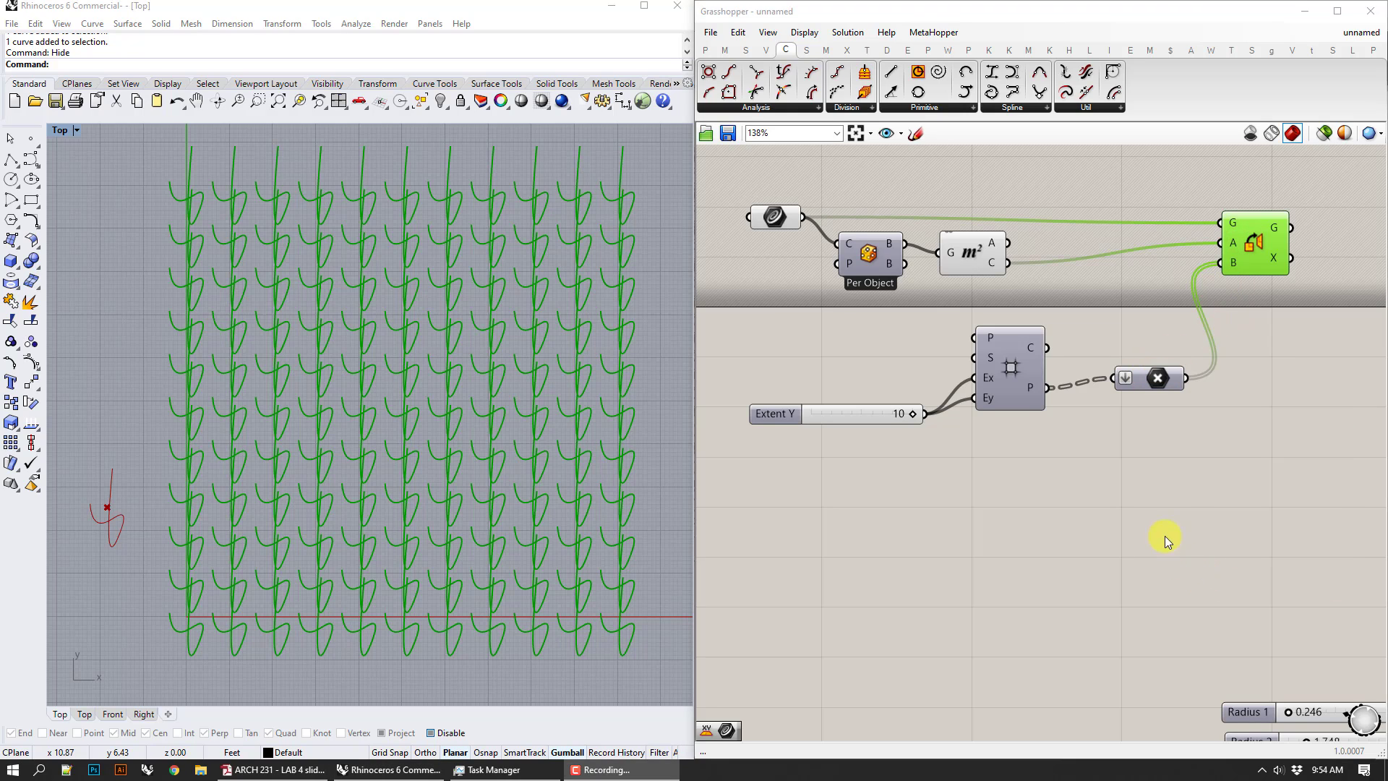
pyautogui.moveTo(1146, 471); pyautogui.dragTo(1164, 492, button='right')
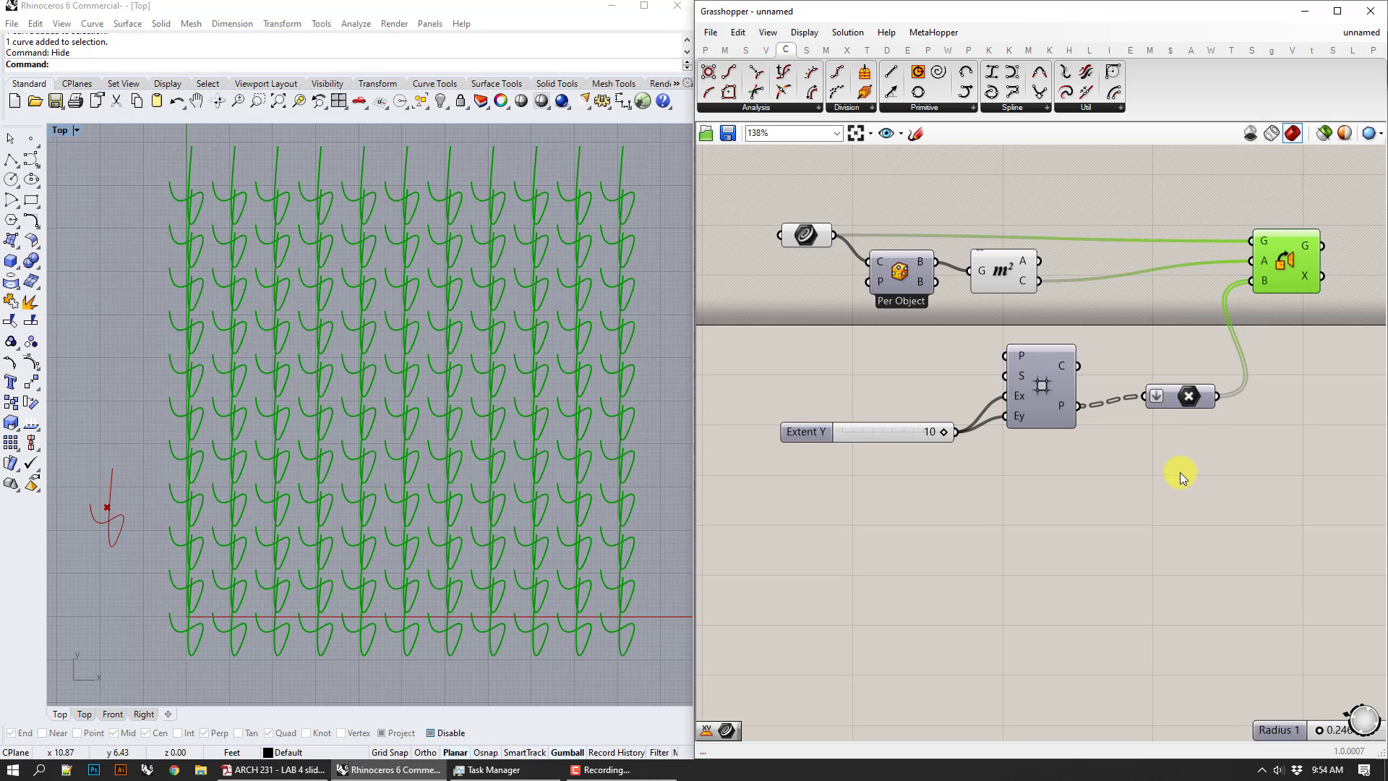
# - Turn off the preview of all components in the freeform curve orientation definition
pyautogui.click(1222, 513)
pyautogui.scroll(-3, 1223, 512)
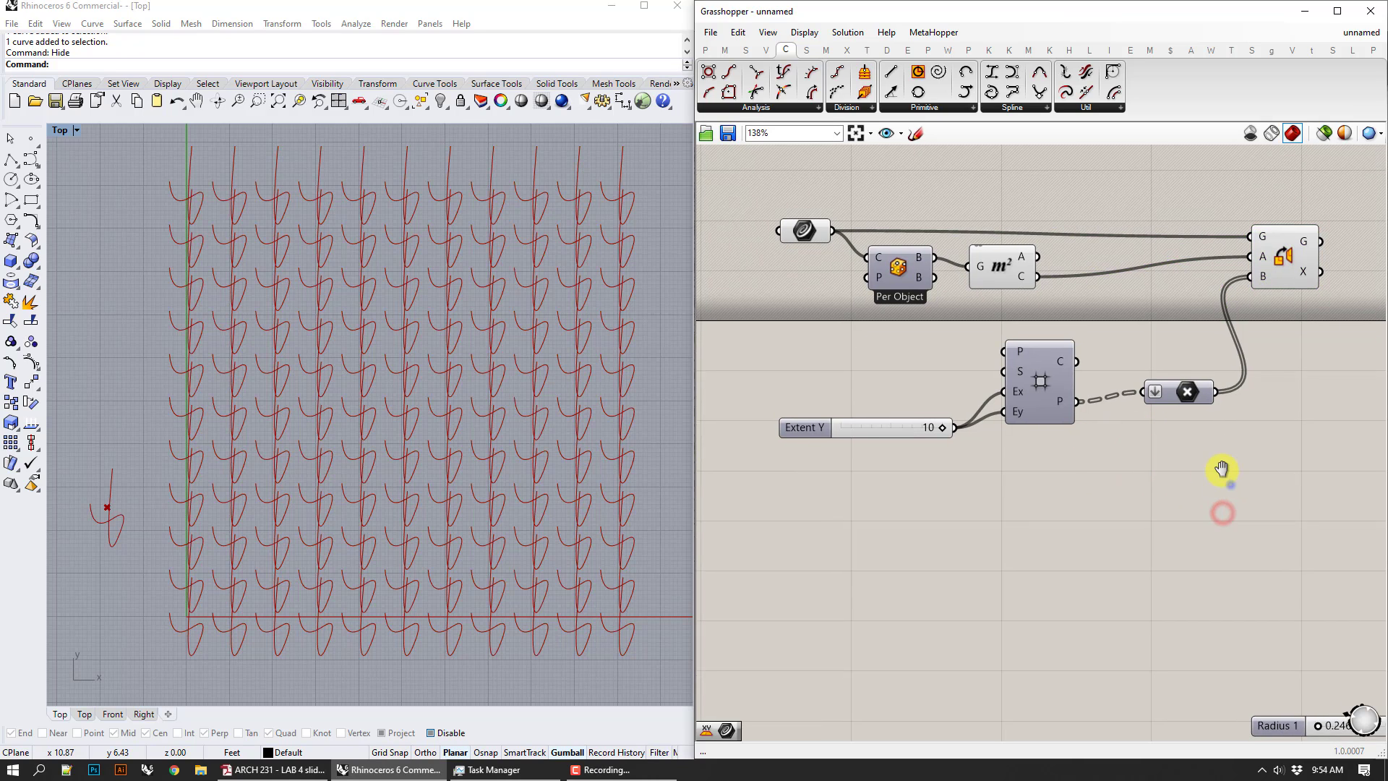
pyautogui.moveTo(1267, 477); pyautogui.dragTo(798, 195)
pyautogui.rightClick(798, 195)
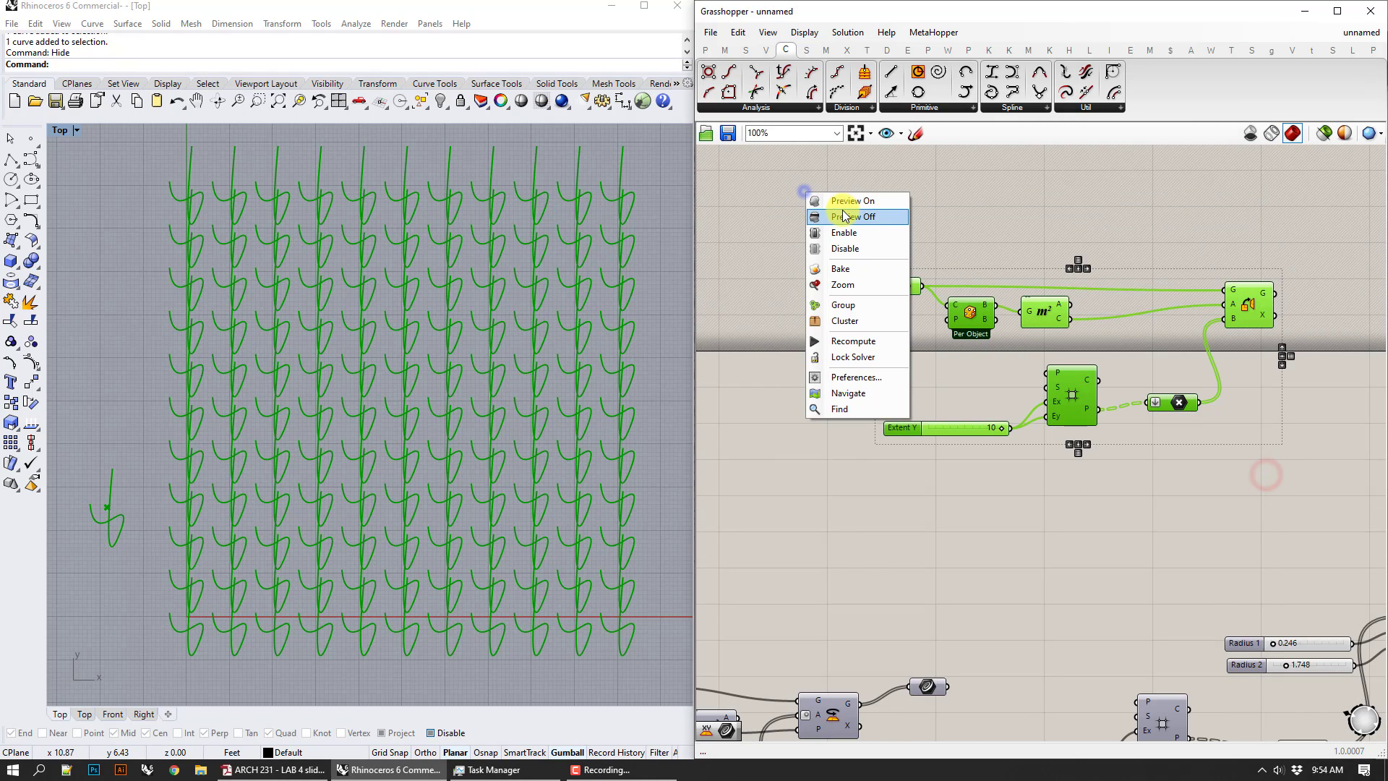
pyautogui.click(840, 211)
# - Duplicate the ellipse definition's extent slider, grid and flattened Point parameter, and place the copy beside the freeform curve definition
pyautogui.moveTo(1078, 470); pyautogui.dragTo(944, 305, button='right')
pyautogui.moveTo(1174, 386); pyautogui.dragTo(1125, 286, button='right')
pyautogui.moveTo(1171, 544); pyautogui.dragTo(877, 449)
pyautogui.hotkey('ctrl', 'c')
pyautogui.hotkey('ctrl', 'v')
pyautogui.scroll(-3, 1063, 470)
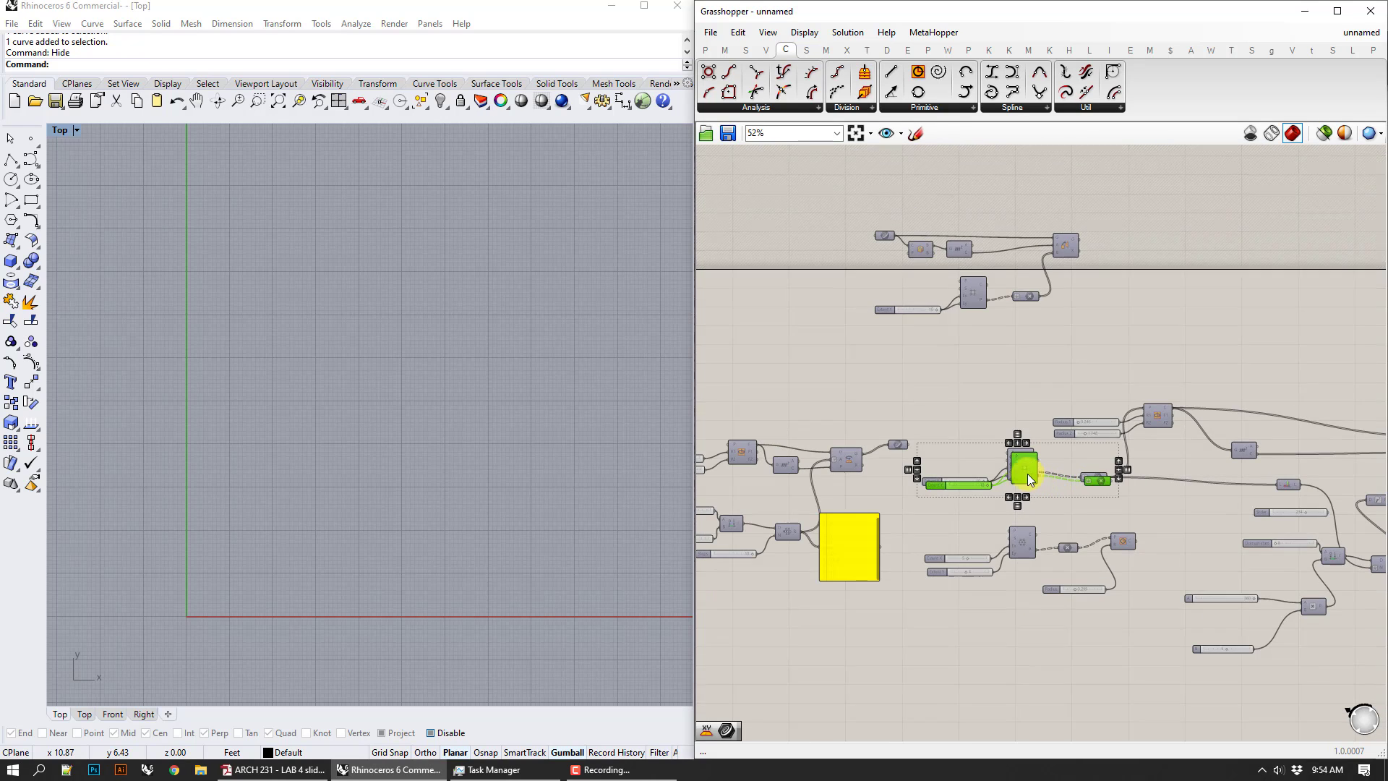
pyautogui.moveTo(1019, 466); pyautogui.dragTo(1260, 309)
pyautogui.click(1275, 365)
# - Turn on the preview of the copied flattened Point parameter
pyautogui.scroll(5, 1238, 337)
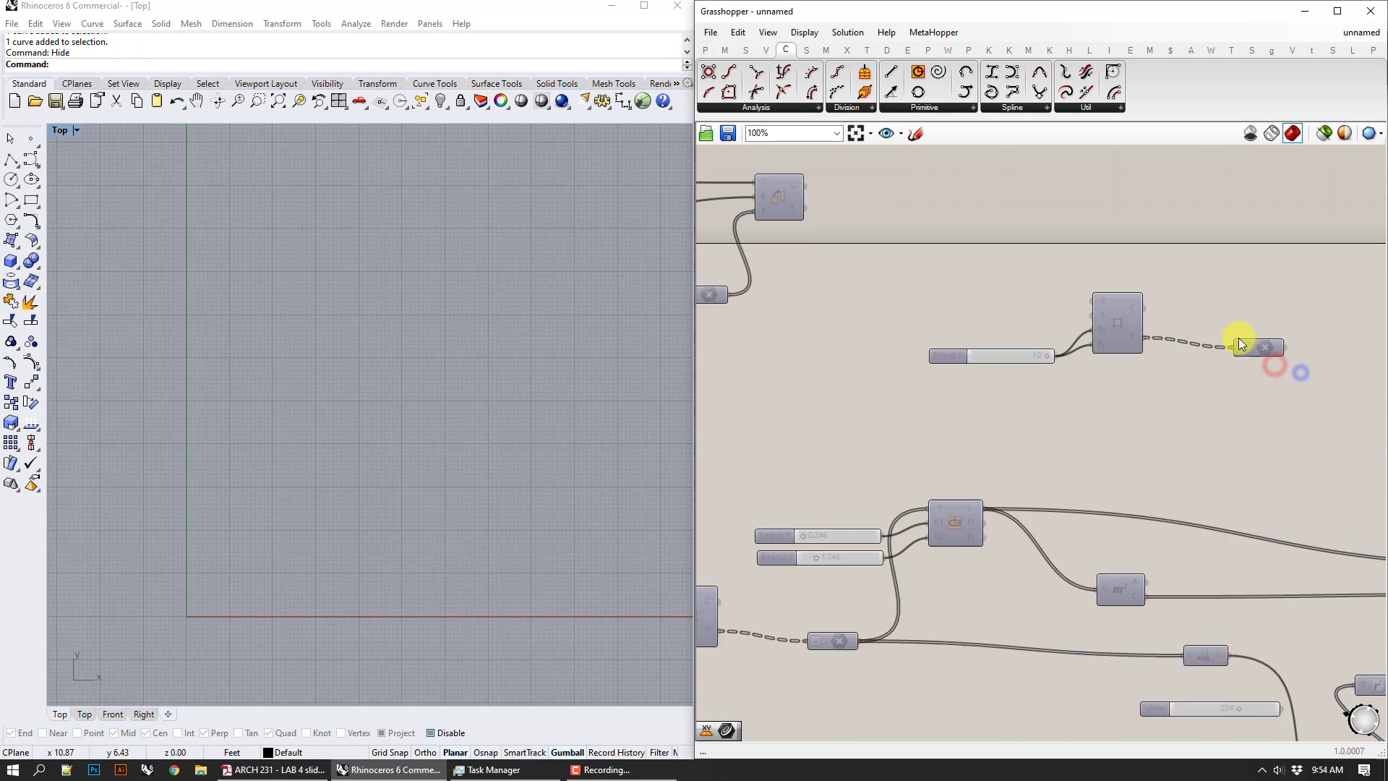
pyautogui.click(1269, 349)
pyautogui.rightClick(1271, 352)
pyautogui.click(1285, 381)
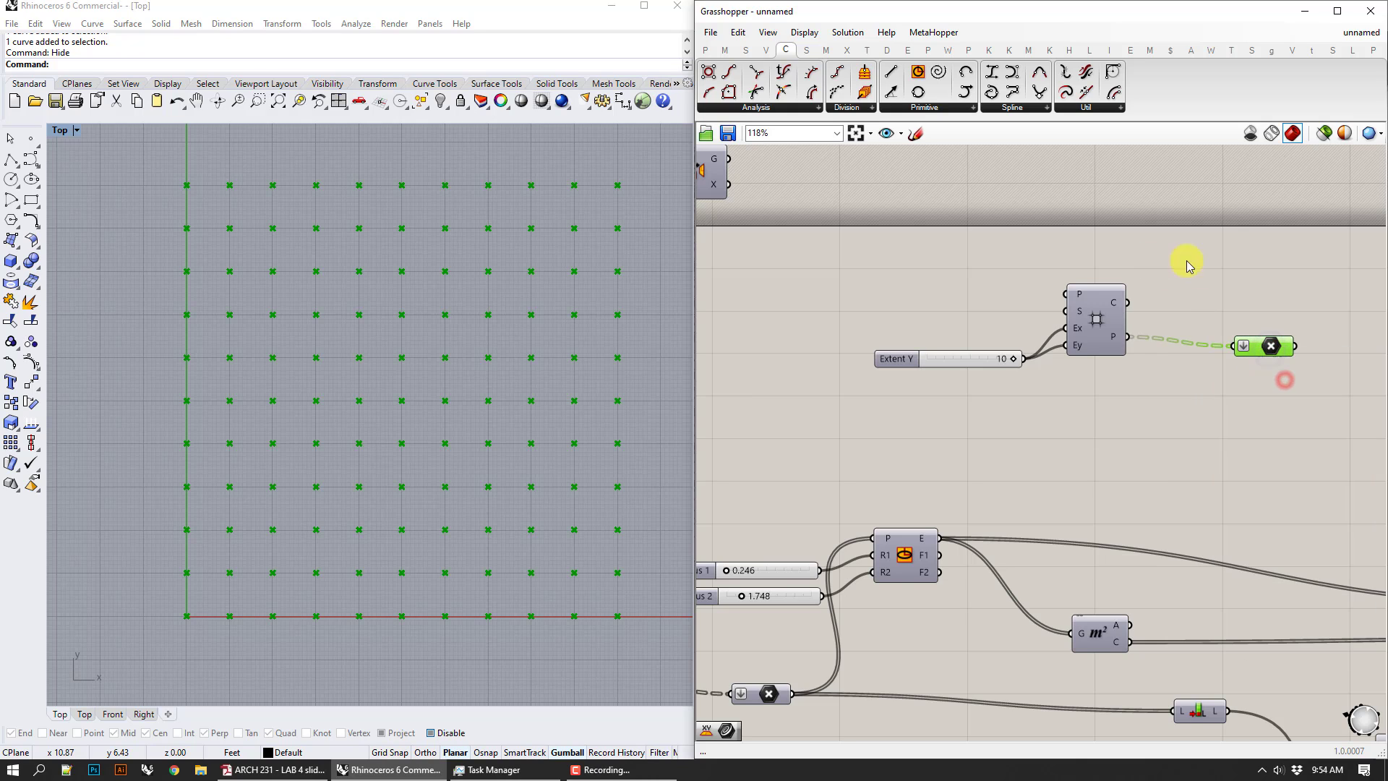
# - Add a Rectangle component and connect the copied Point parameter to its plane input P
pyautogui.moveTo(1248, 270); pyautogui.dragTo(993, 275, button='right')
pyautogui.click(1166, 288)
pyautogui.doubleClick(1166, 288)
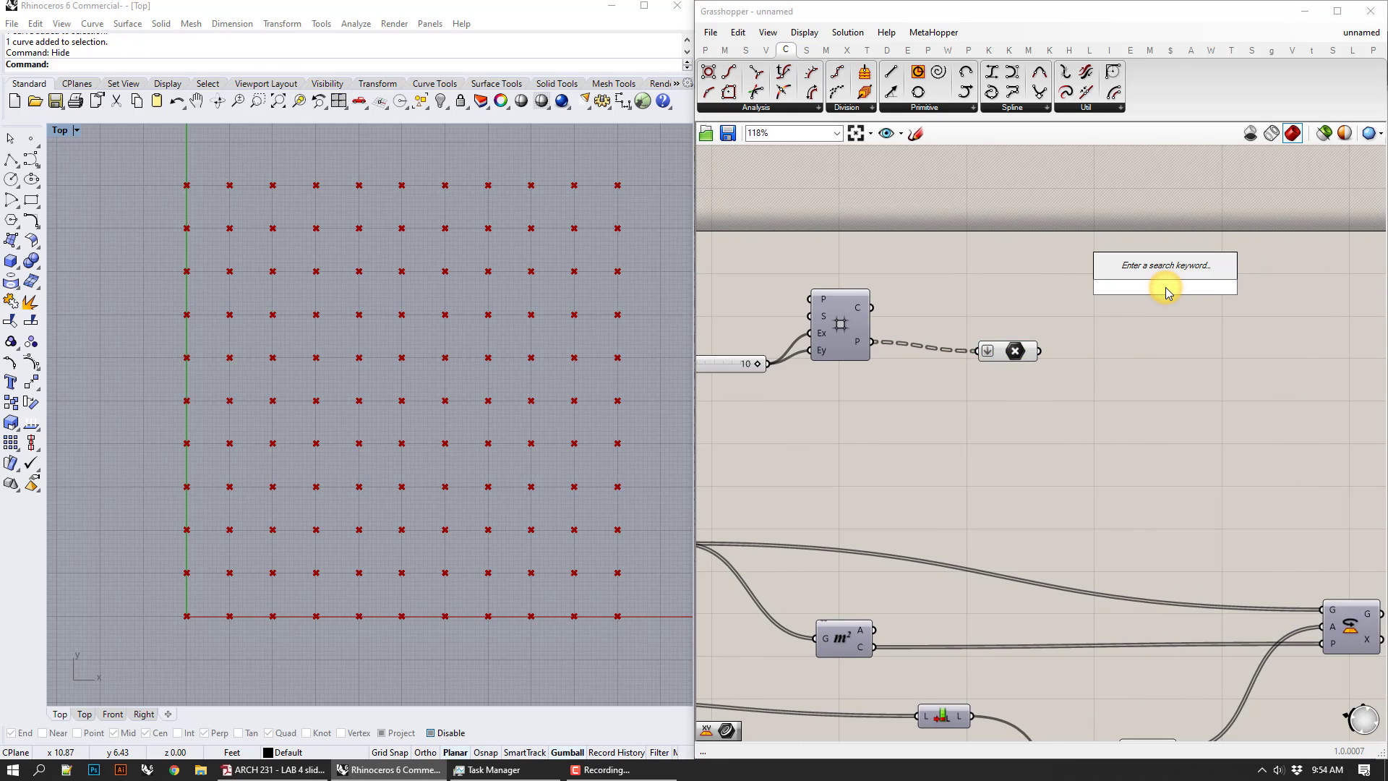
pyautogui.write('rect')
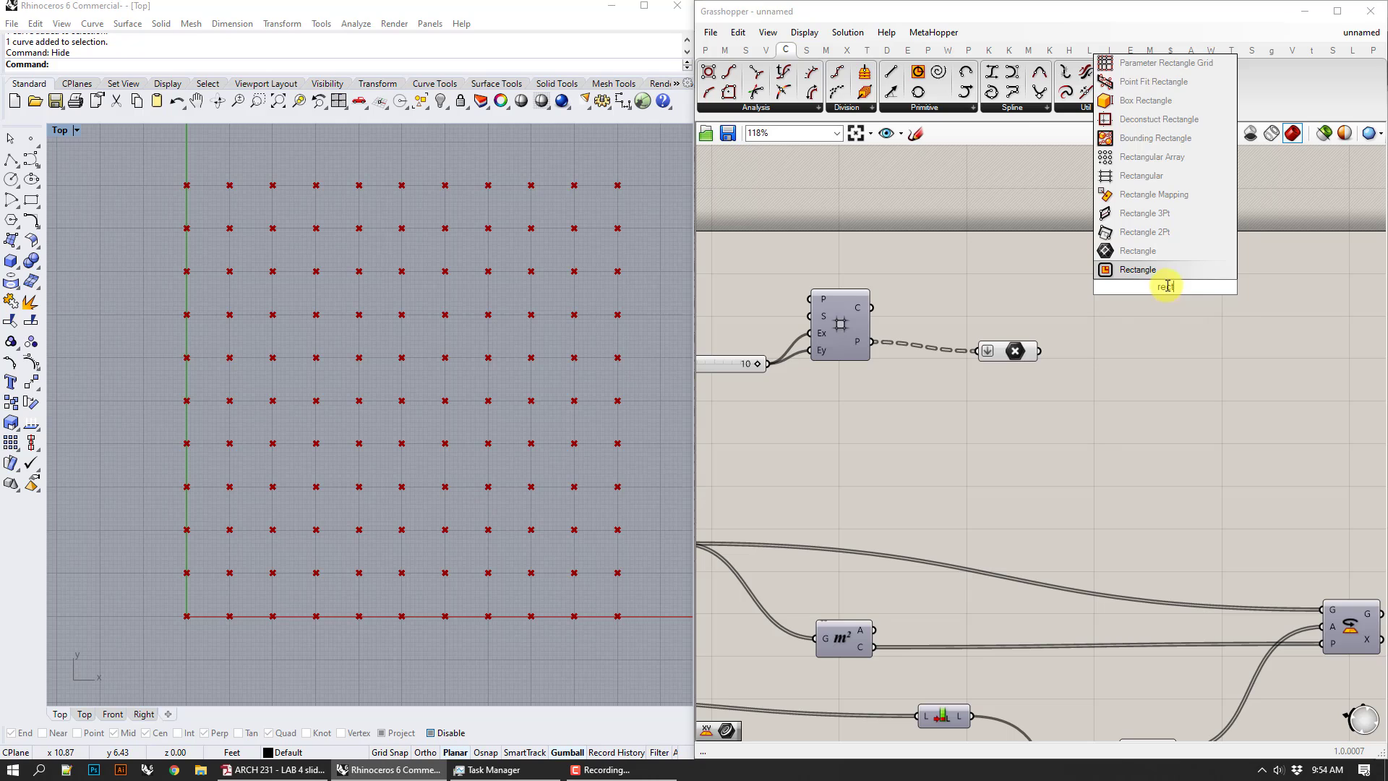
pyautogui.click(1149, 270)
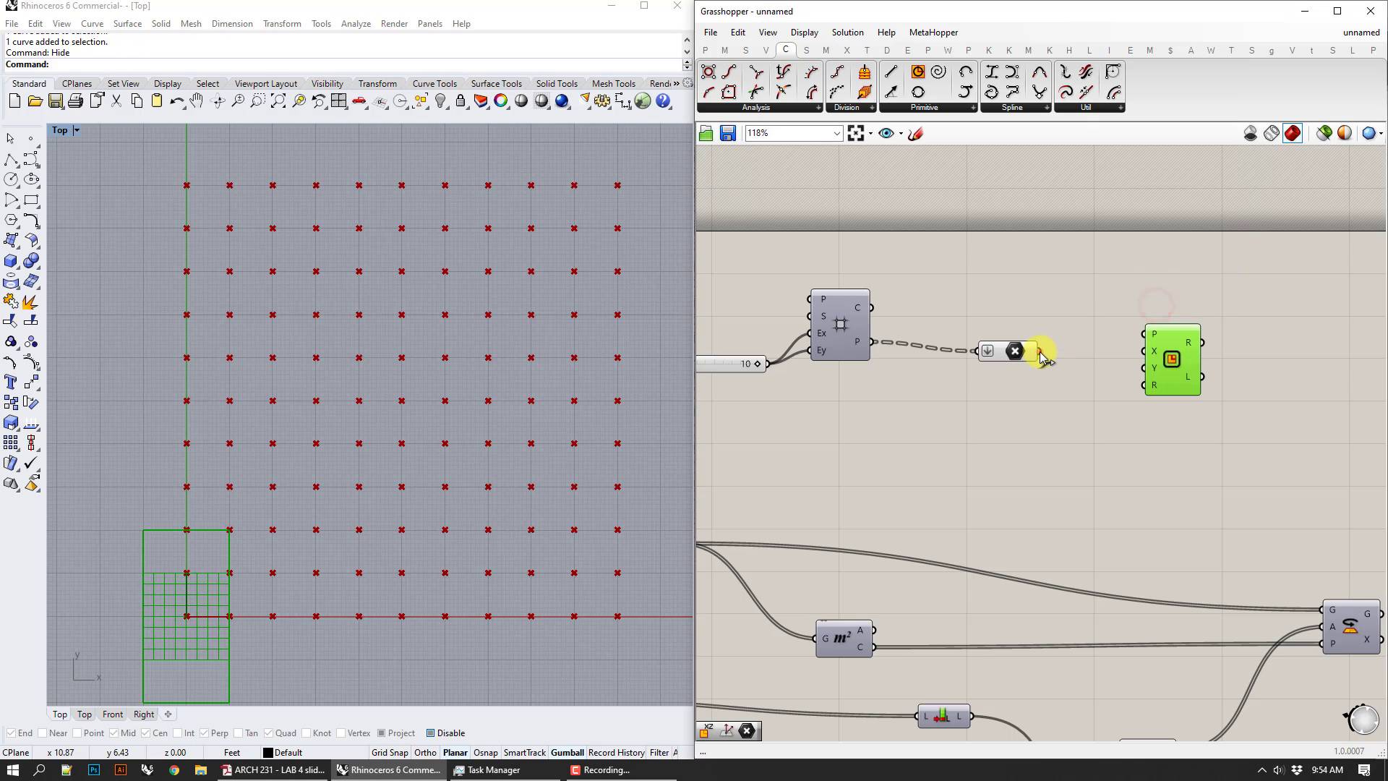
pyautogui.moveTo(1039, 351); pyautogui.dragTo(1144, 333)
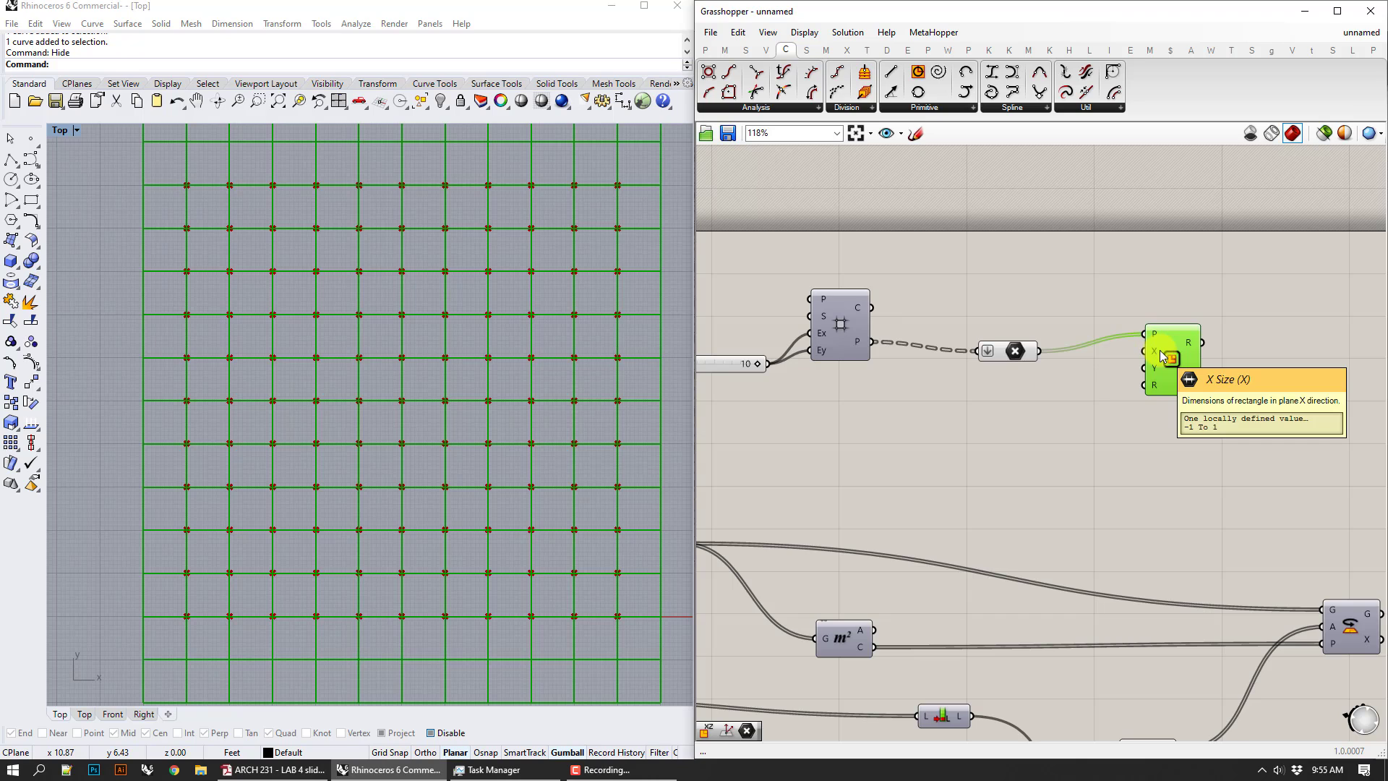
# - Add a Construct Domain component and connect its output to the Rectangle's X size input, aligning both components
pyautogui.moveTo(1176, 370); pyautogui.dragTo(1214, 380)
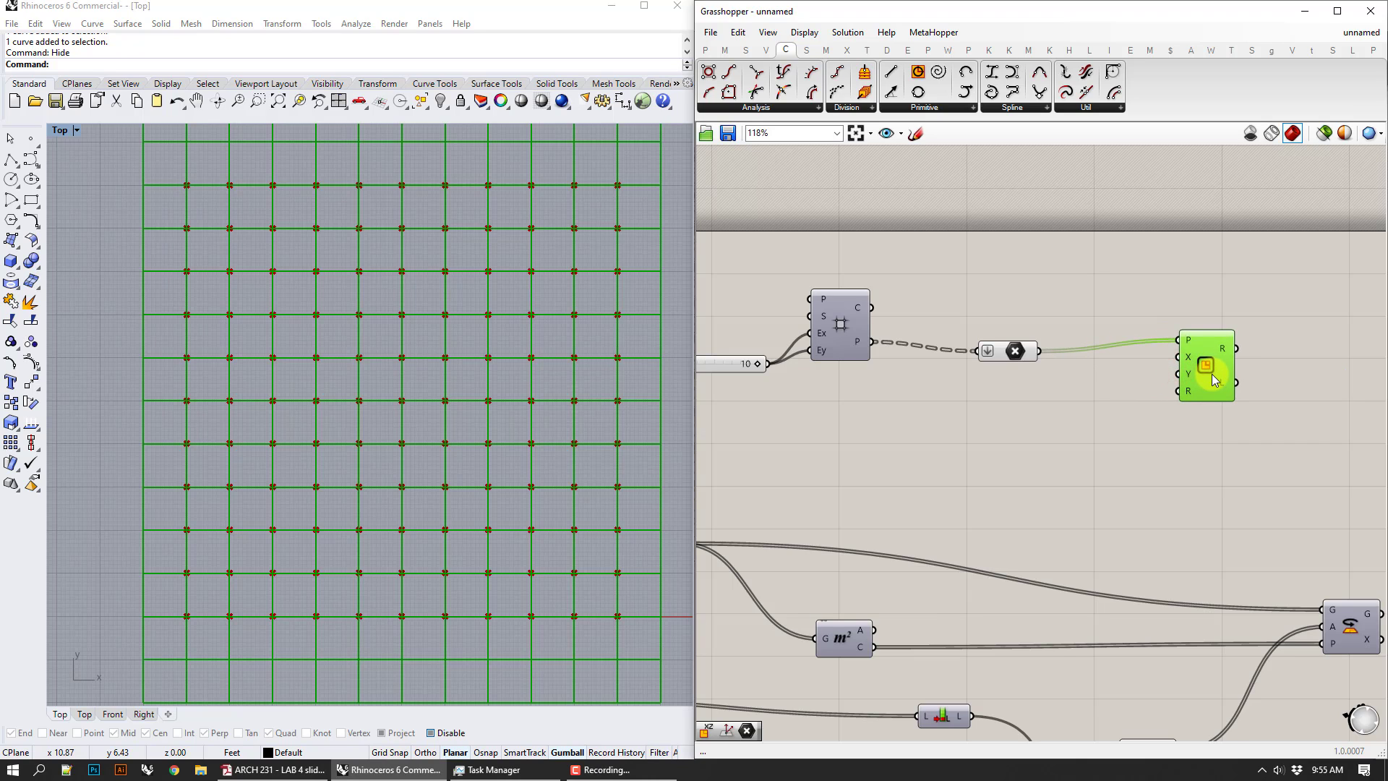
pyautogui.doubleClick(1118, 420)
pyautogui.write('c')
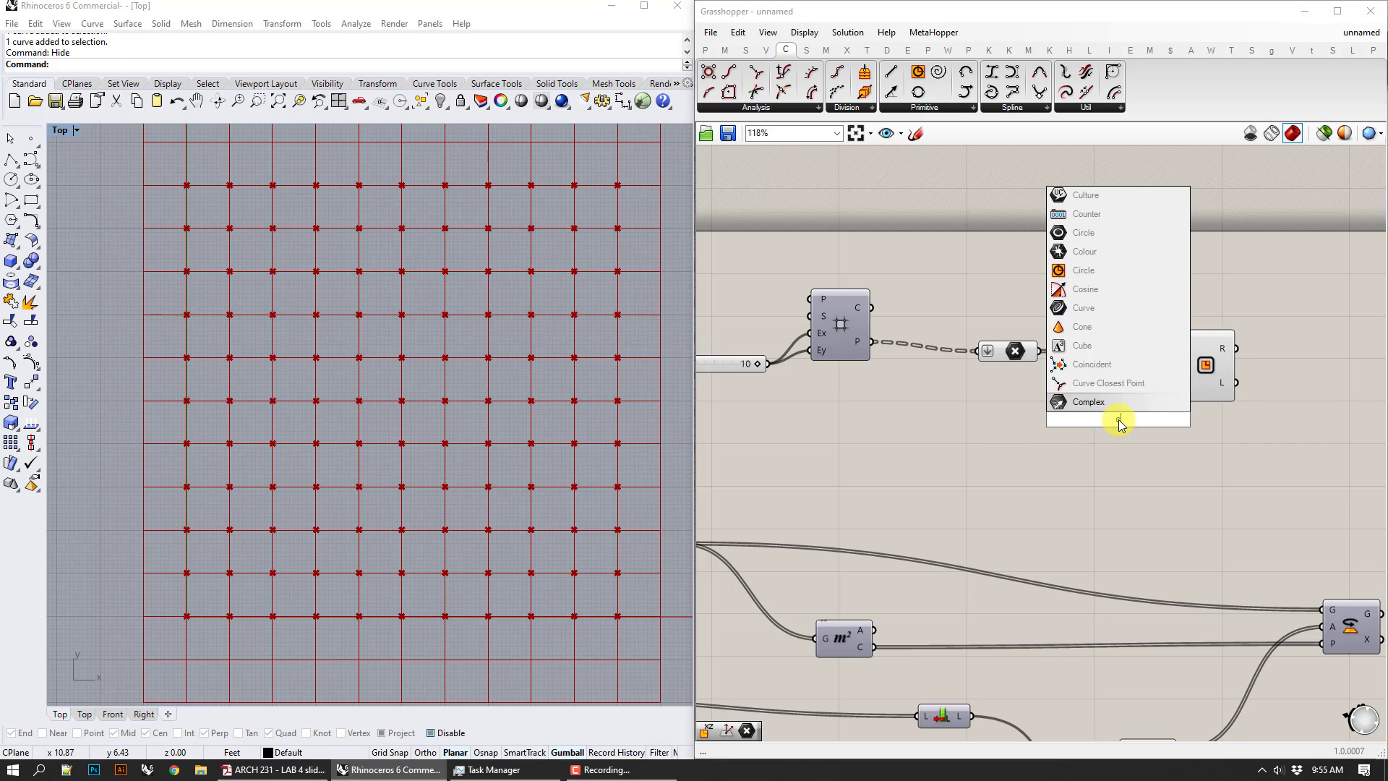
pyautogui.write('onstruct domain')
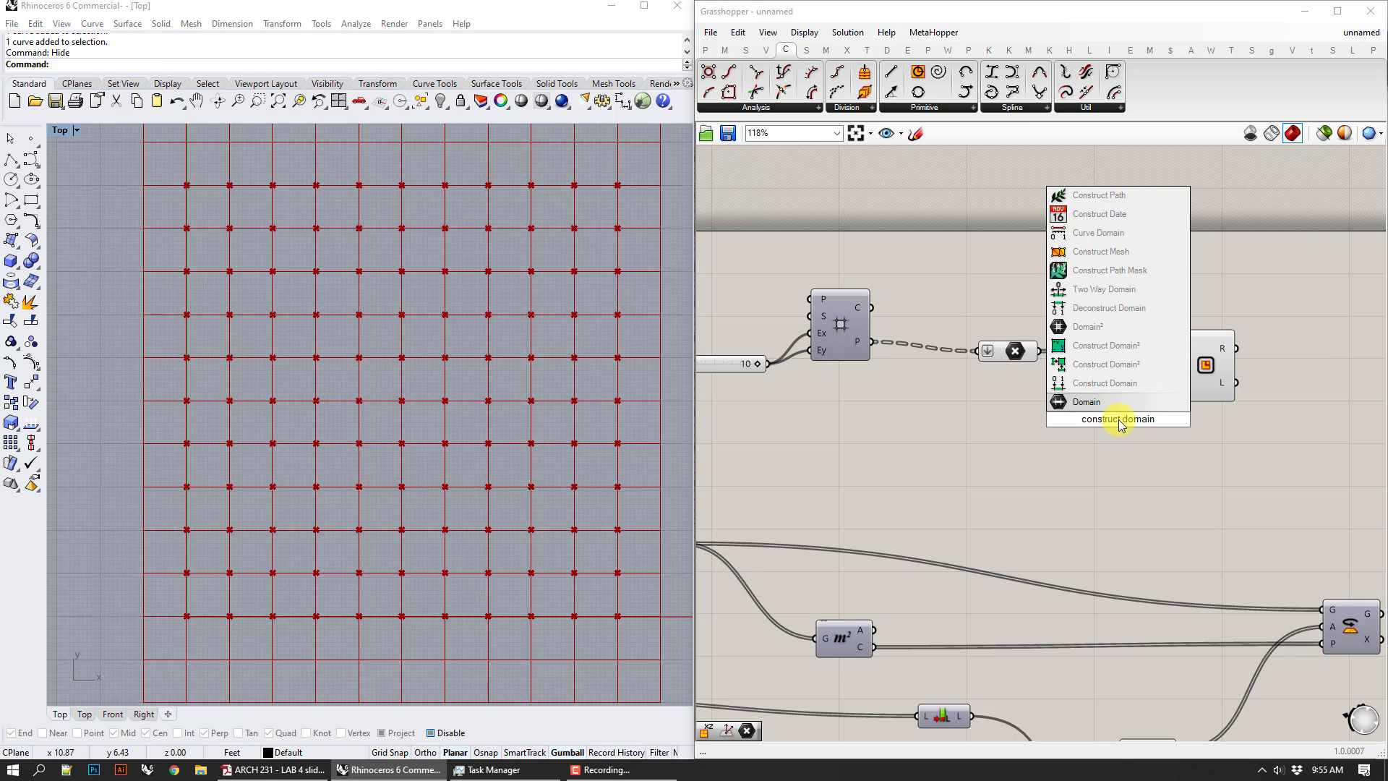
pyautogui.press('Up')
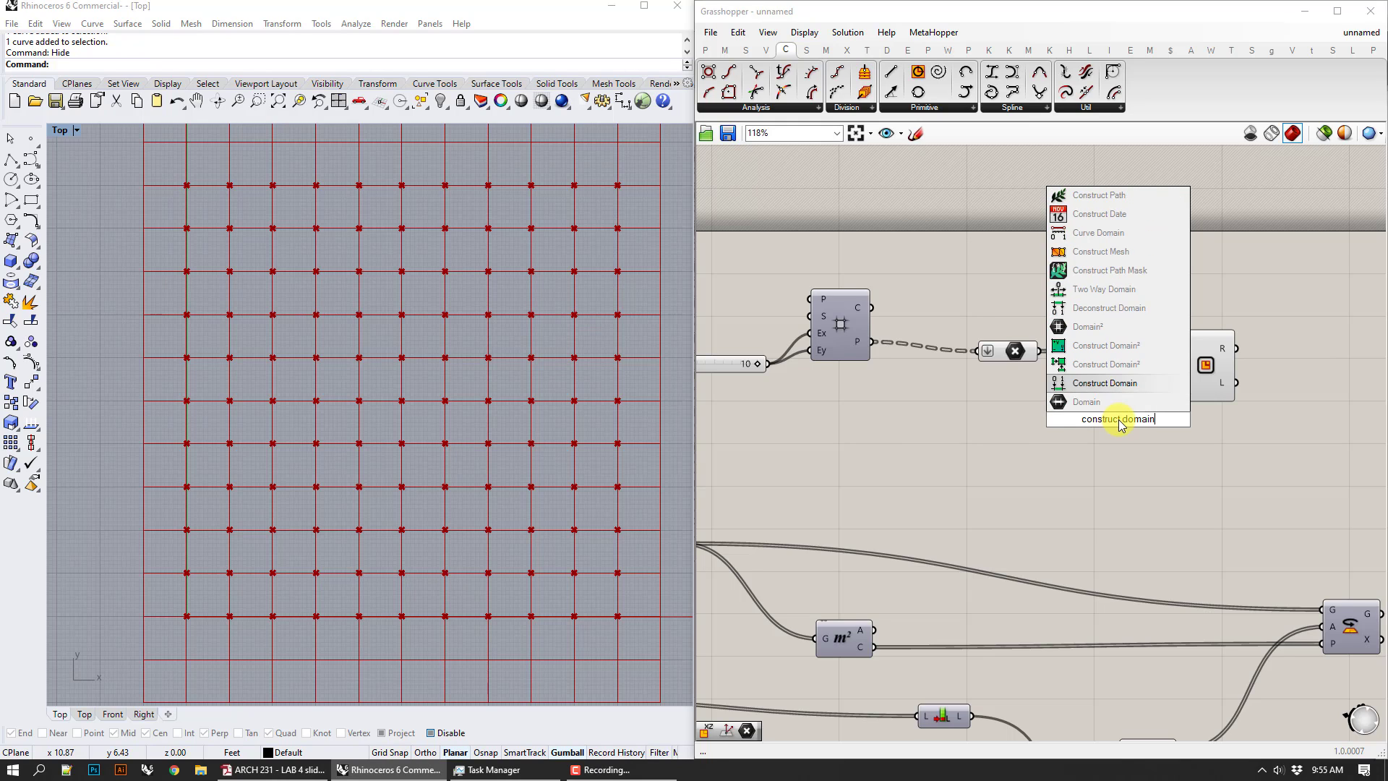
pyautogui.press('Return')
pyautogui.moveTo(1191, 387); pyautogui.dragTo(1217, 397)
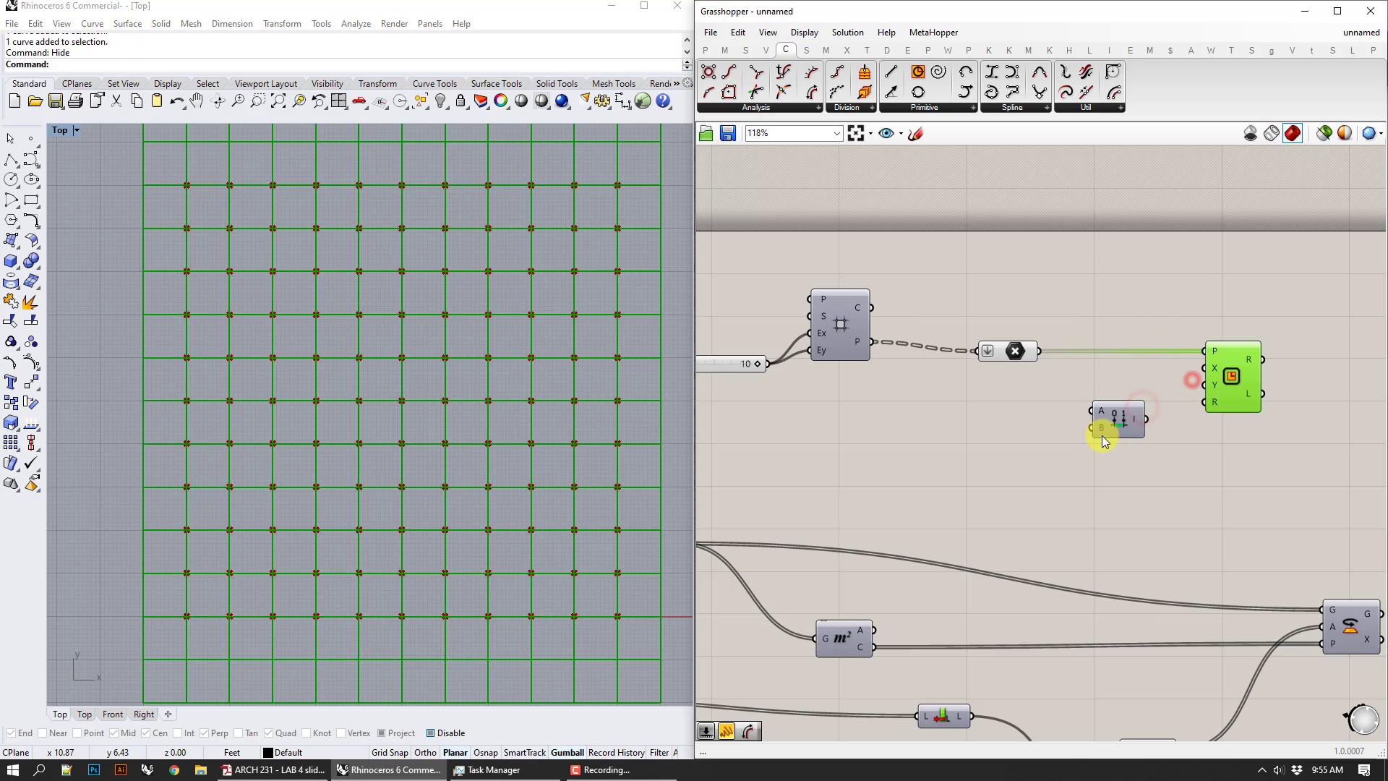
pyautogui.moveTo(1099, 434); pyautogui.dragTo(1087, 428)
pyautogui.moveTo(1194, 370); pyautogui.dragTo(1203, 367)
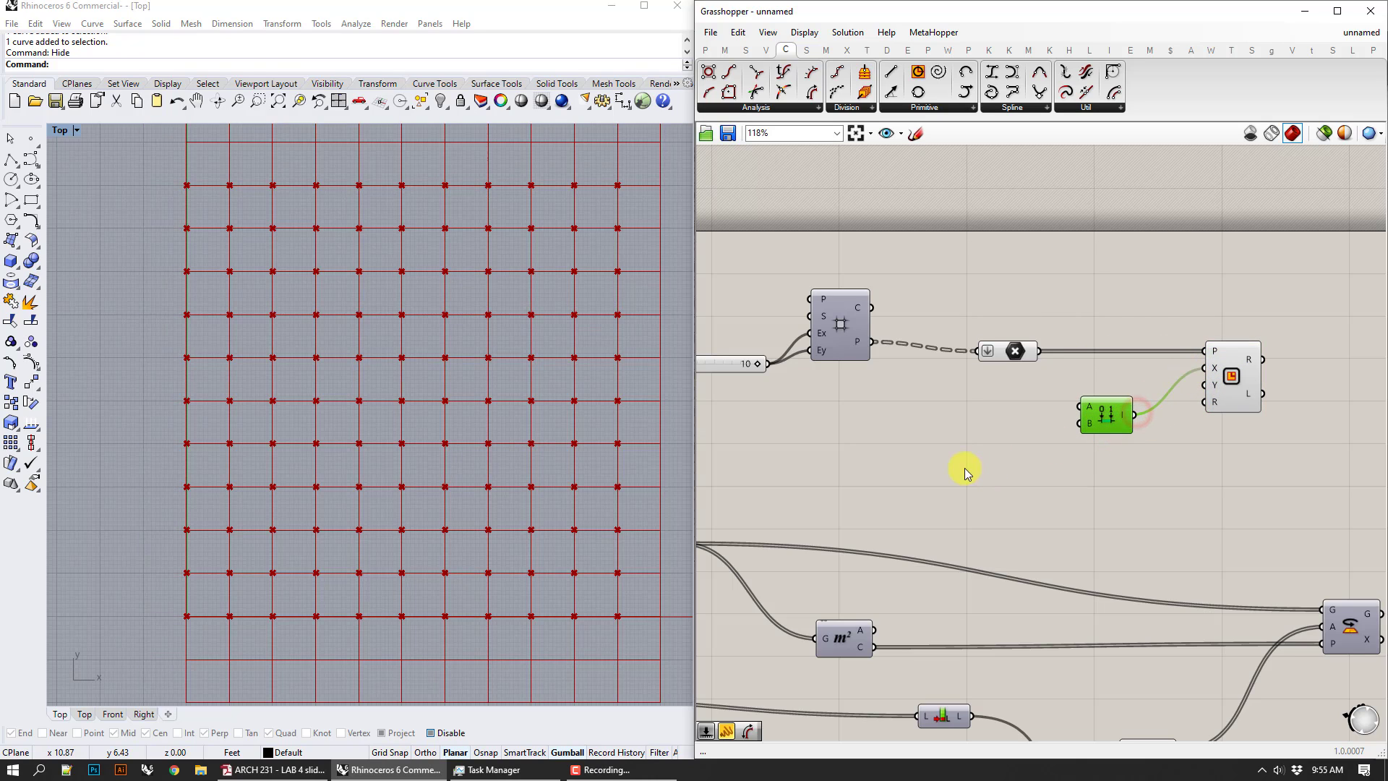
pyautogui.click(939, 463)
pyautogui.doubleClick(939, 462)
pyautogui.write('n')
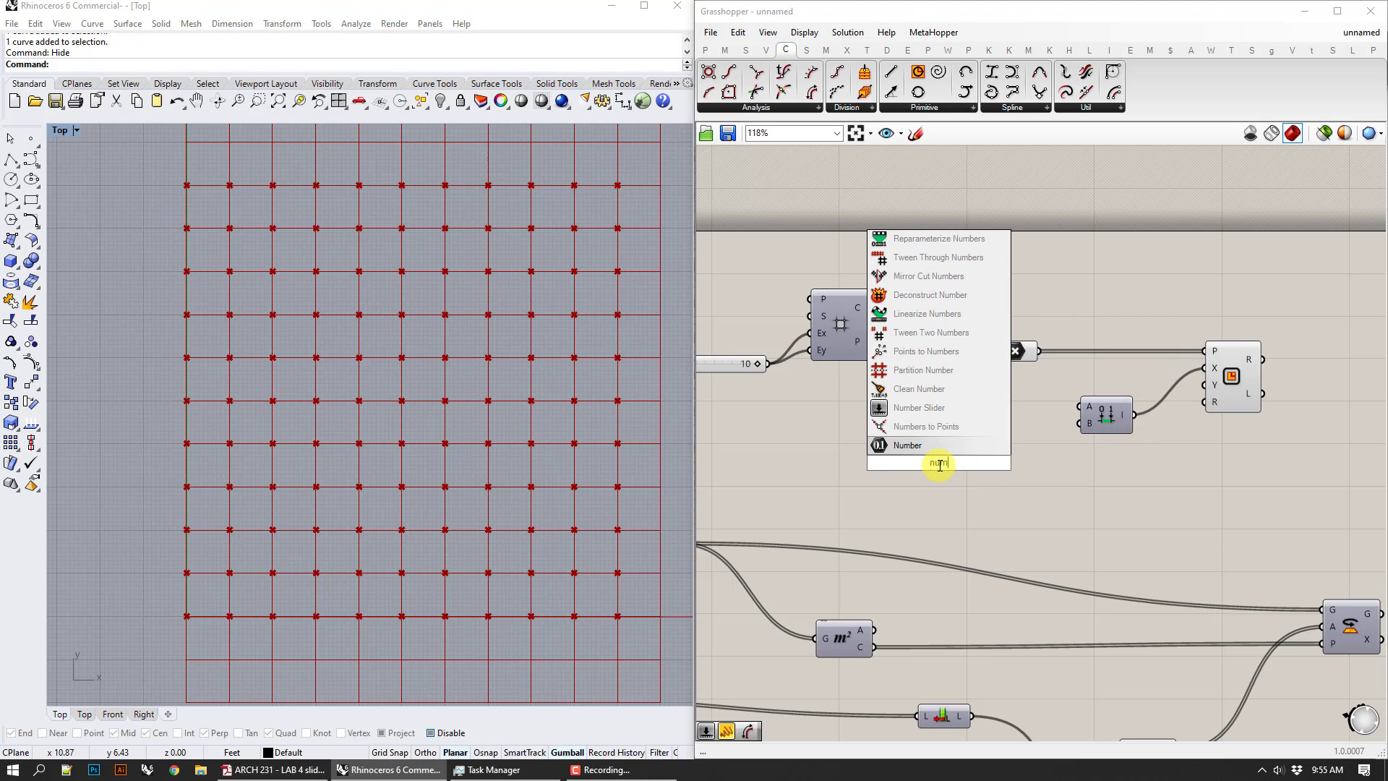
pyautogui.write('um')
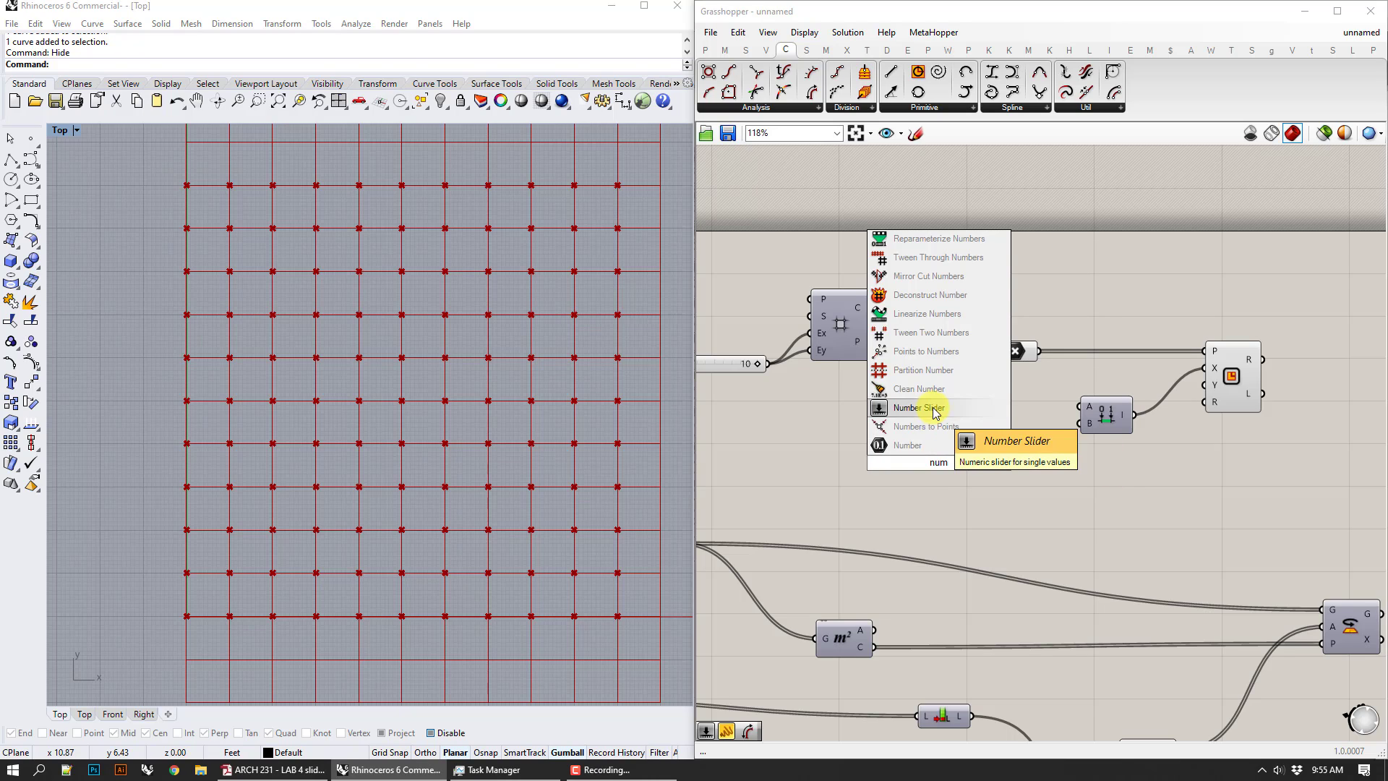
pyautogui.doubleClick(934, 491)
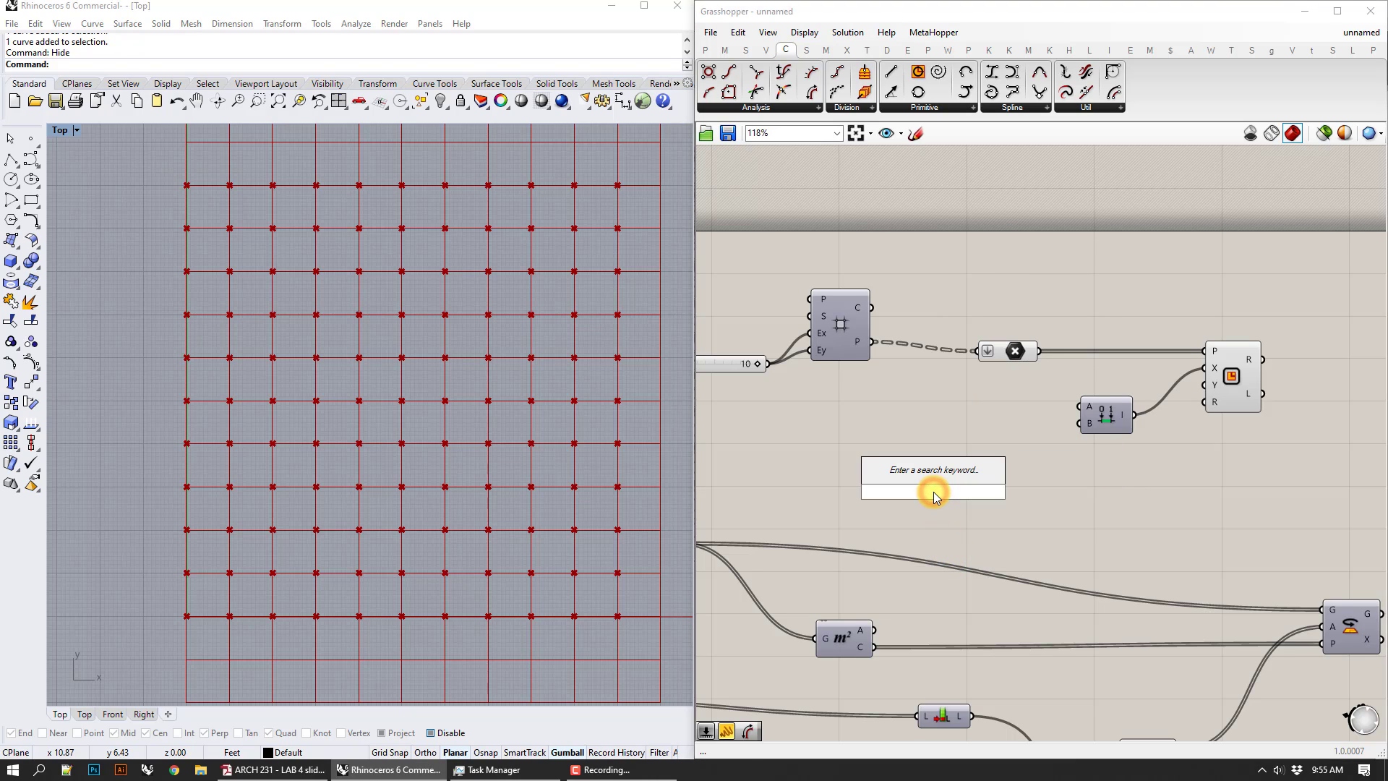
pyautogui.write('10')
pyautogui.press('Return')
pyautogui.moveTo(934, 491); pyautogui.dragTo(917, 454)
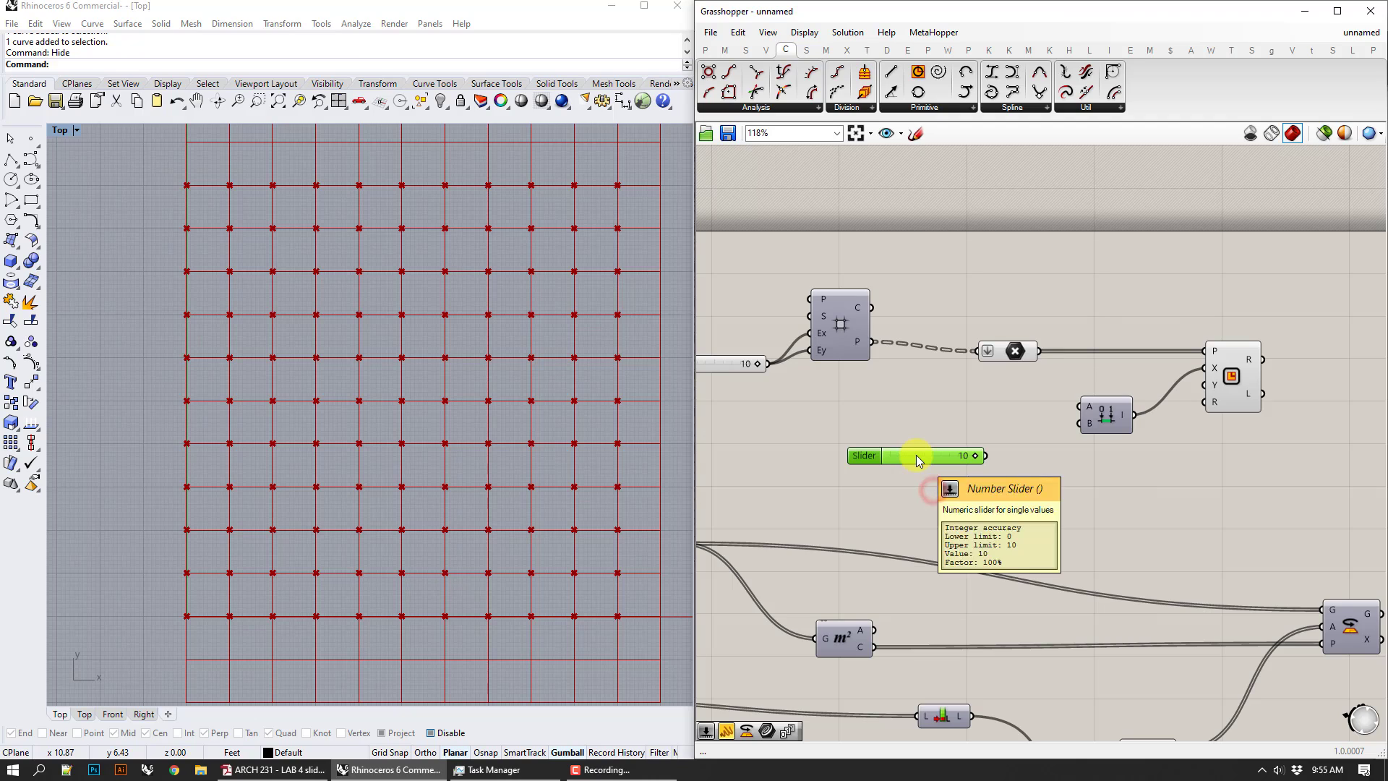
pyautogui.press('Delete')
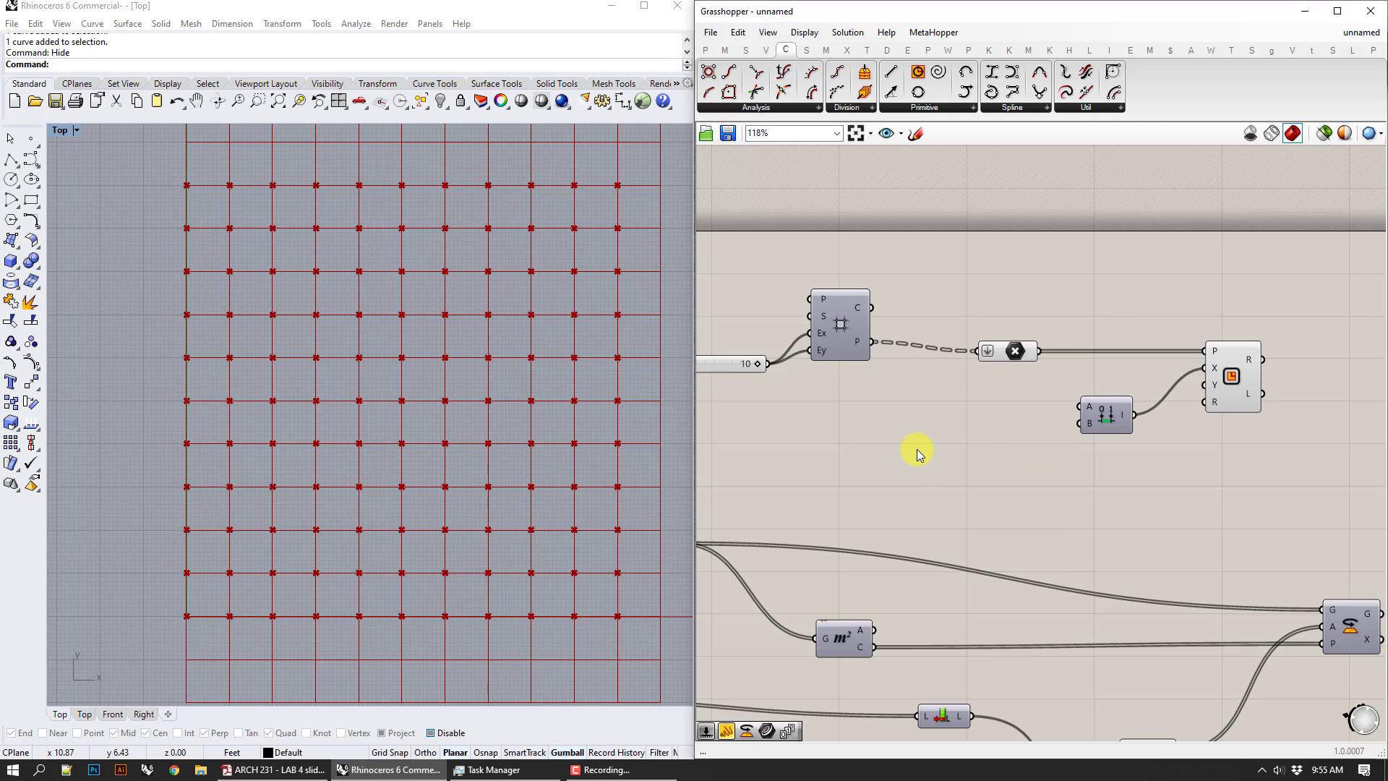
# - Add a number slider with value 1 and connect it to both the A and B inputs of Construct Domain
pyautogui.doubleClick(917, 449)
pyautogui.write('1')
pyautogui.press('Return')
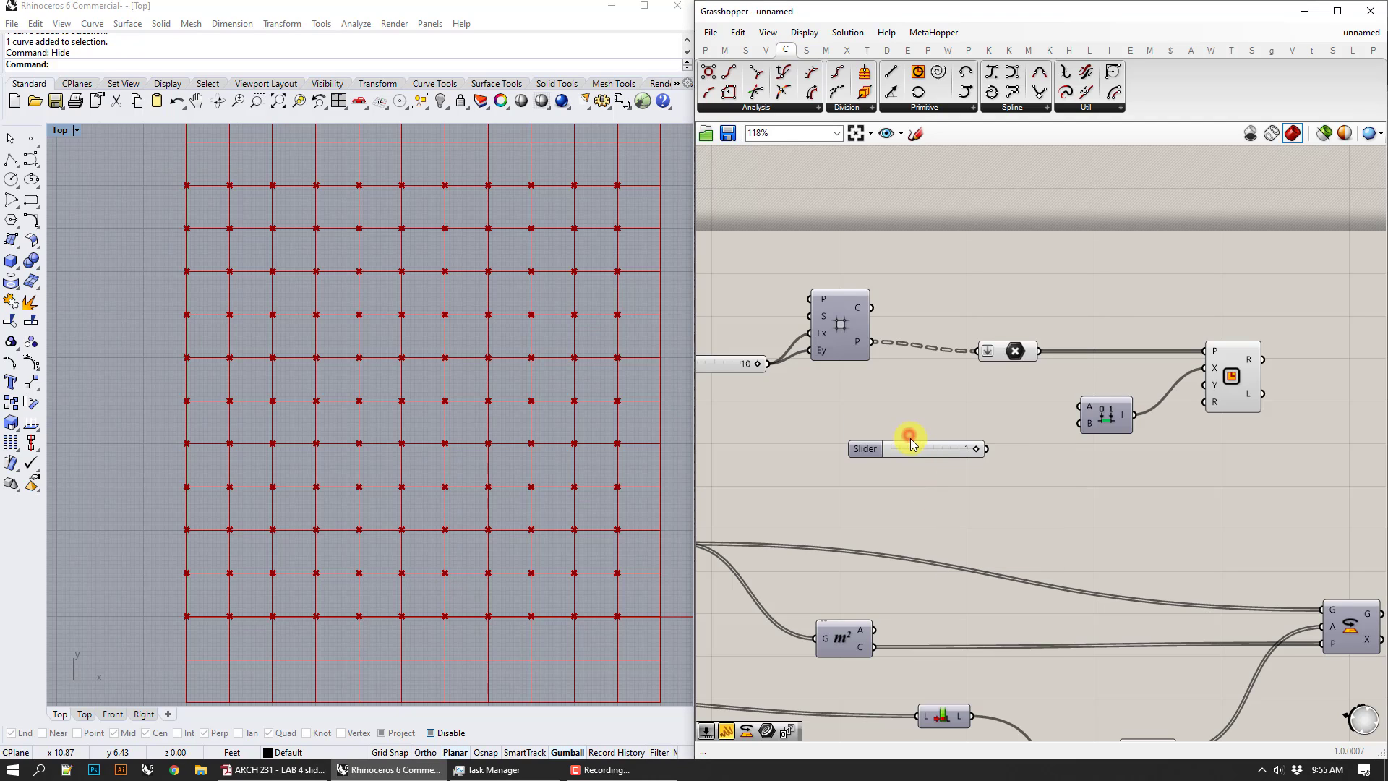
pyautogui.moveTo(920, 452); pyautogui.dragTo(1080, 407)
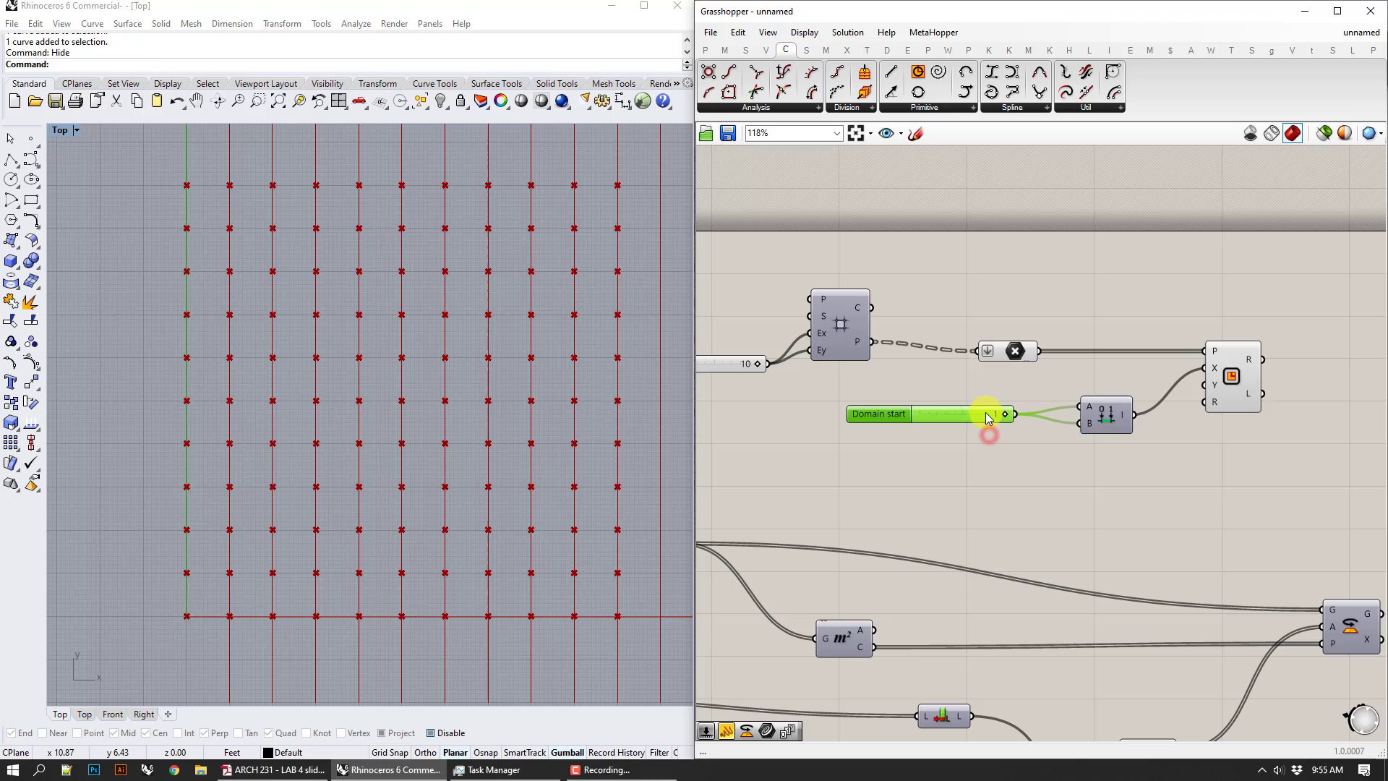
# - Apply the expression -x to the A input of Construct Domain
pyautogui.rightClick(1080, 406)
pyautogui.click(1170, 553)
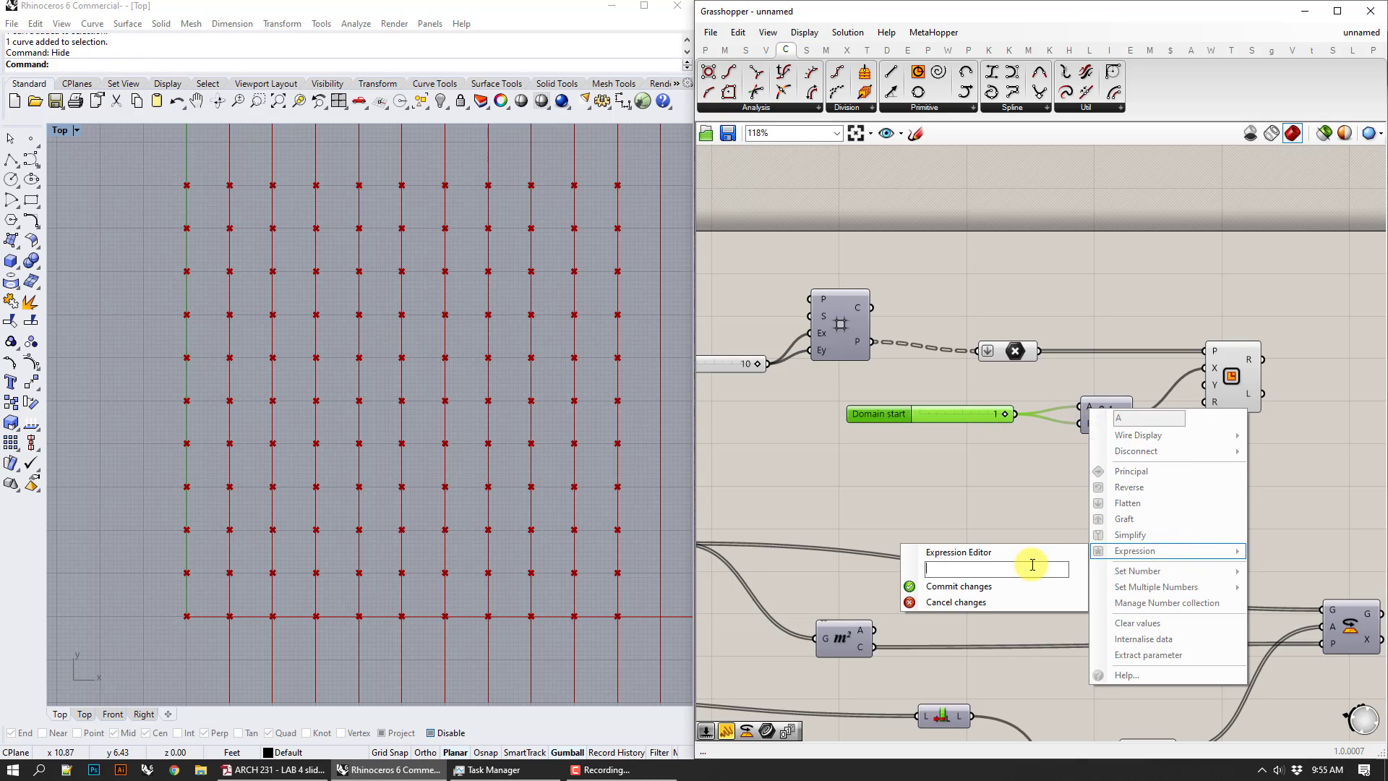
pyautogui.write('-x')
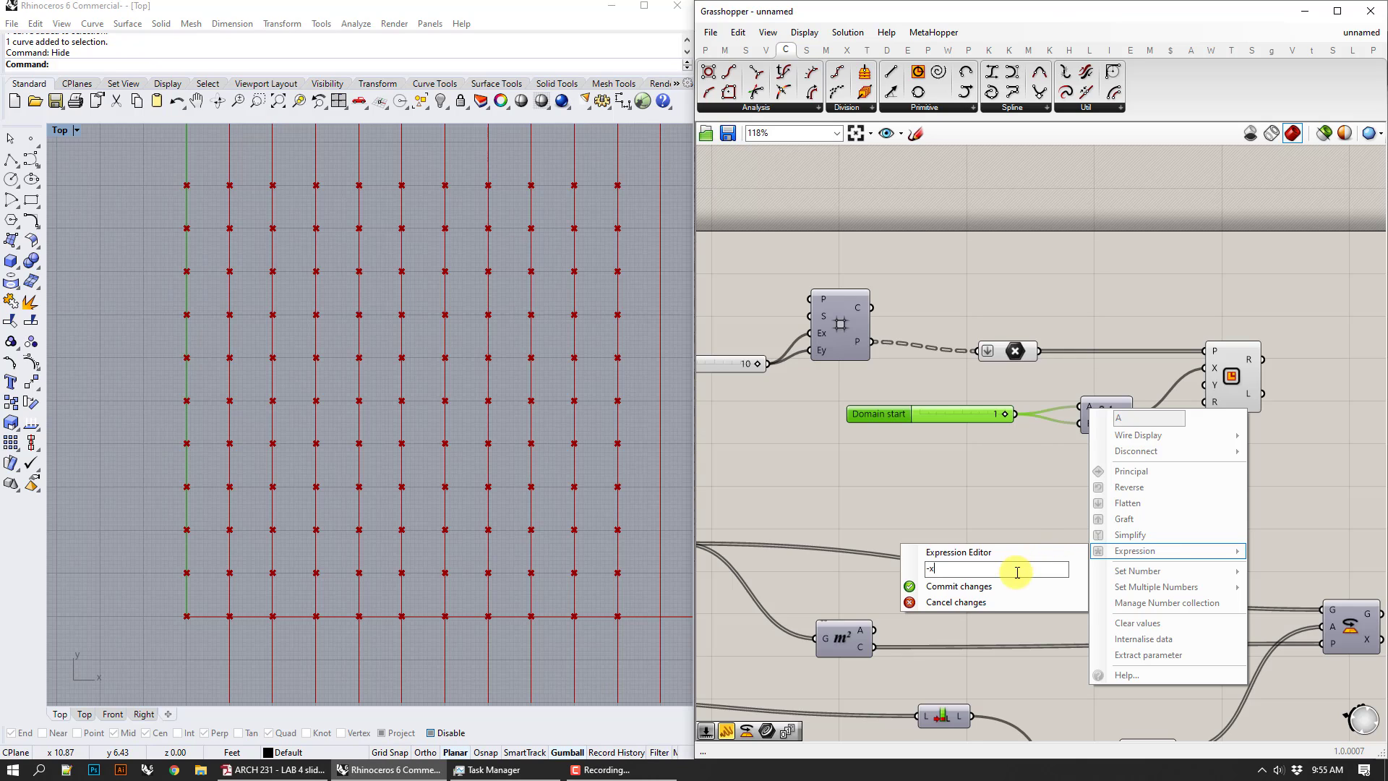
pyautogui.click(1009, 586)
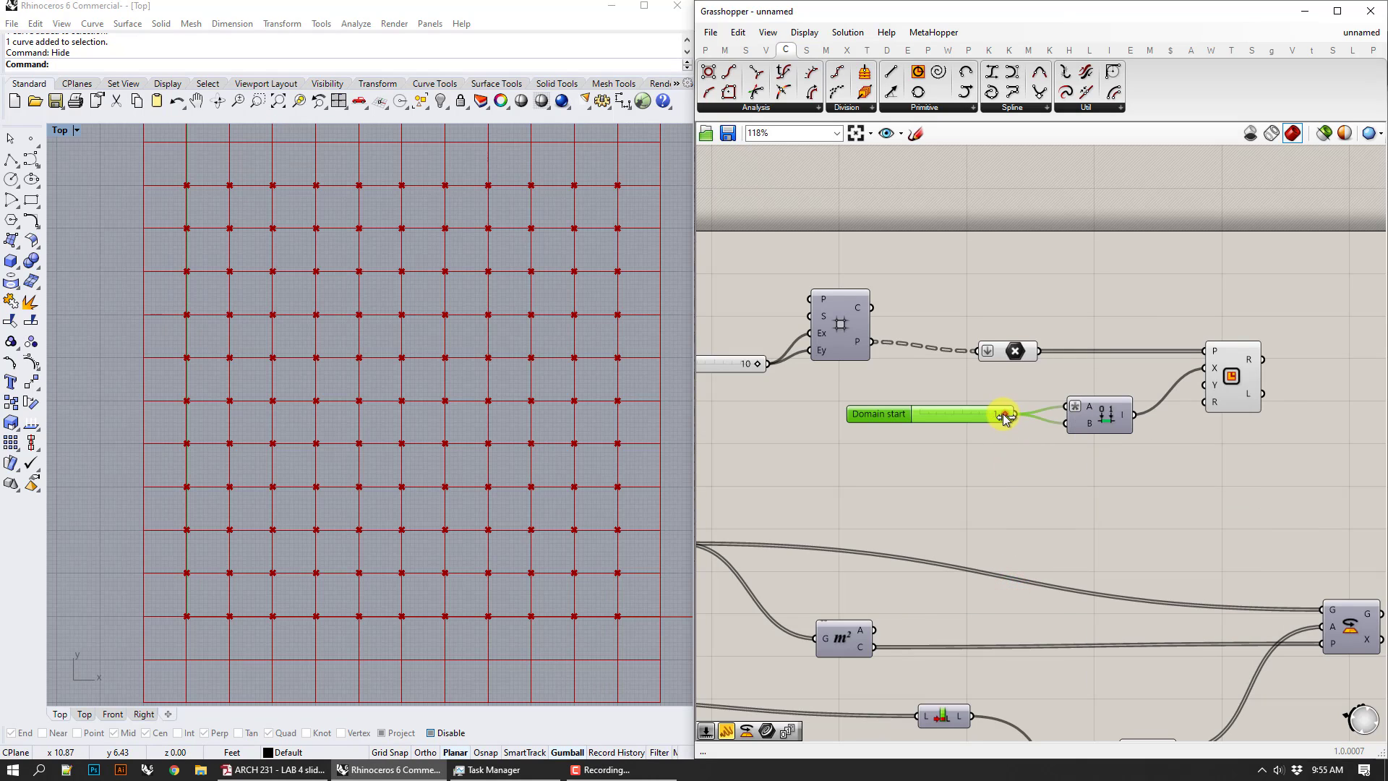
# - Switch the domain slider to floating-point rounding with three digits and set it to 0.224, tidying Construct Domain's placement
pyautogui.moveTo(1005, 418); pyautogui.dragTo(942, 422)
pyautogui.rightClick(949, 419)
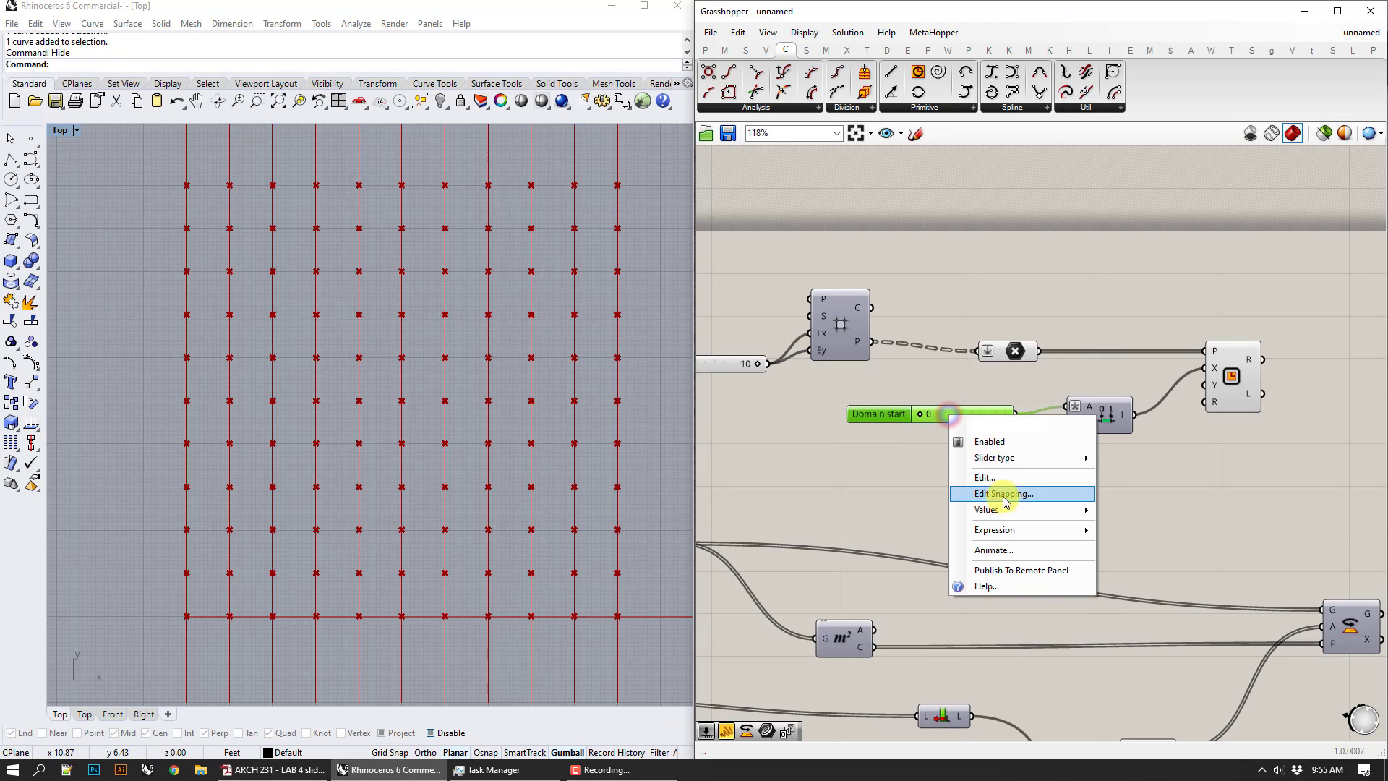
pyautogui.click(1004, 484)
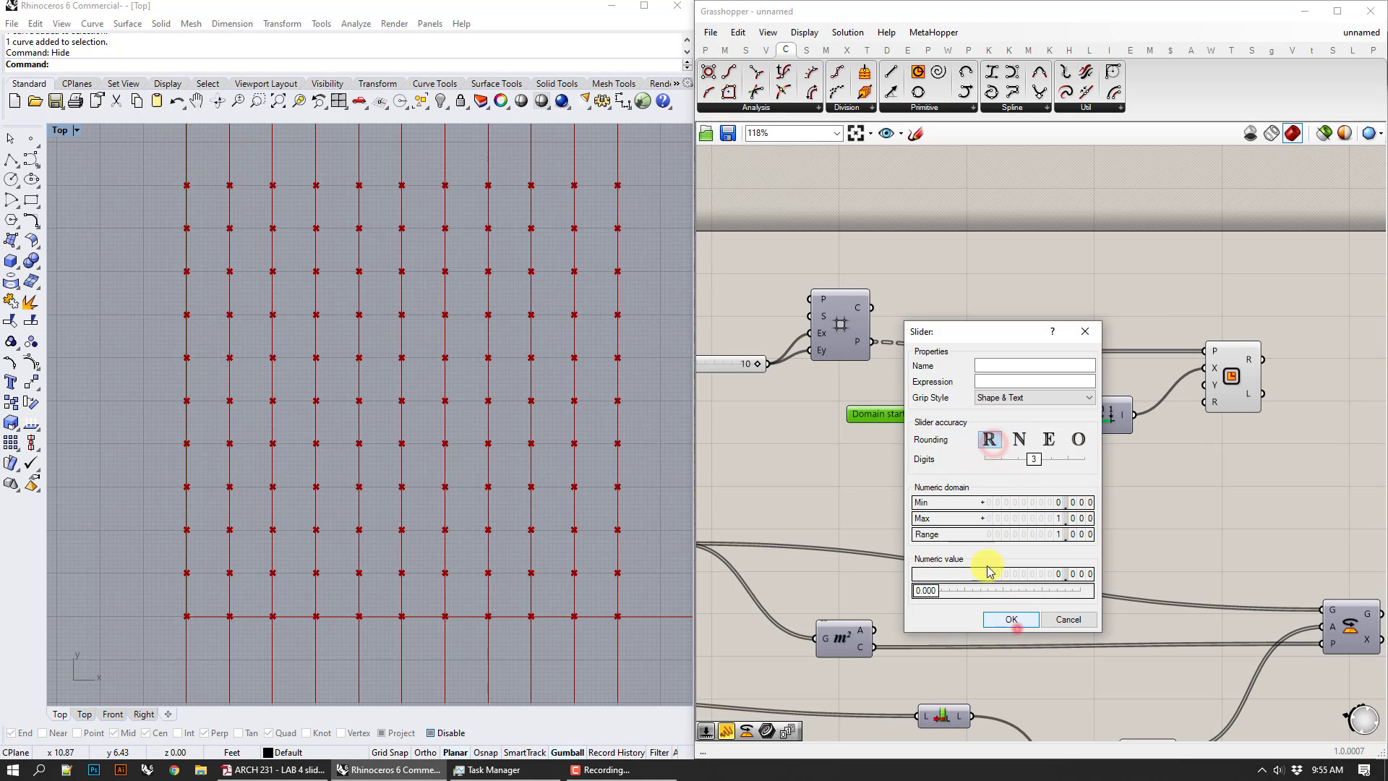
pyautogui.click(1016, 618)
pyautogui.scroll(1, 962, 467)
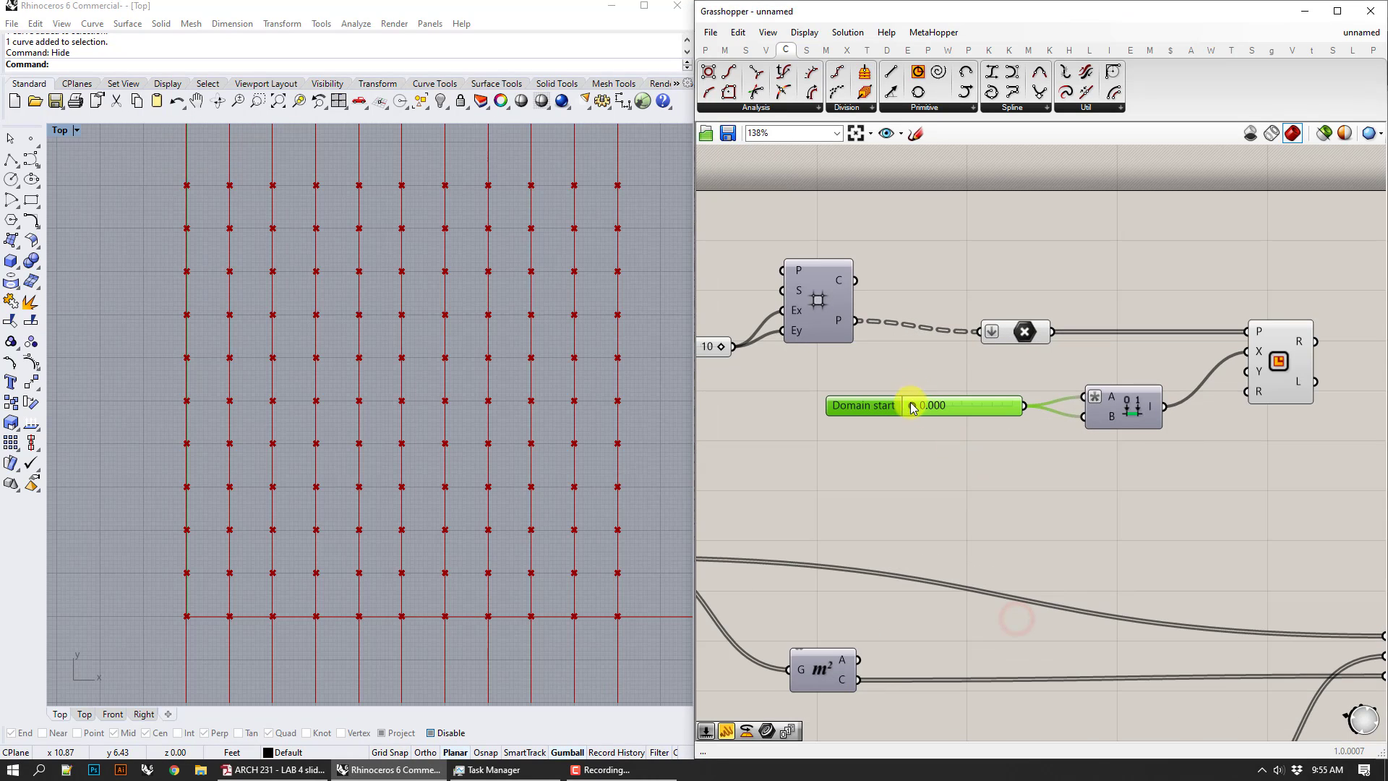
pyautogui.moveTo(924, 410); pyautogui.dragTo(935, 418)
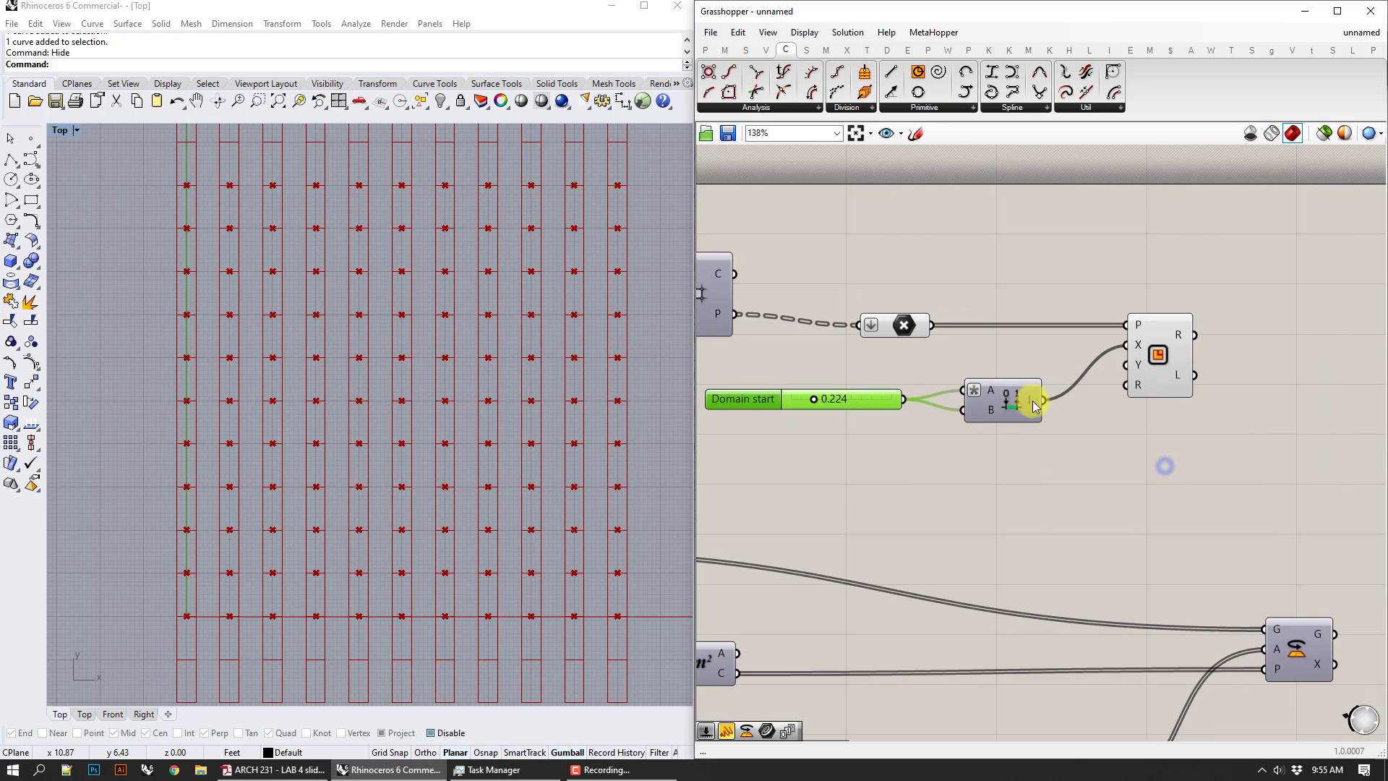
pyautogui.moveTo(1023, 404); pyautogui.dragTo(990, 397)
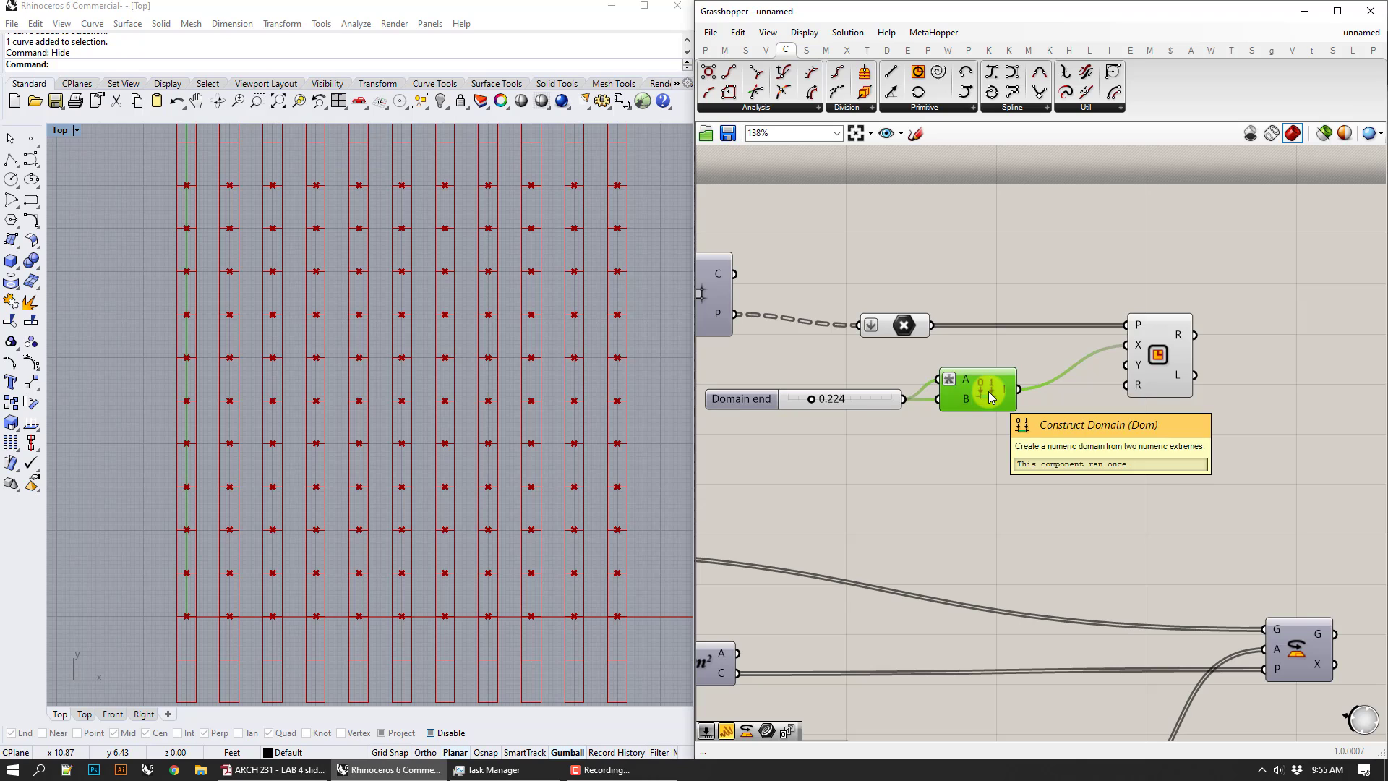
# - Duplicate the domain slider with its Construct Domain component and connect the copy's output to the Rectangle's Y size input
pyautogui.moveTo(988, 448); pyautogui.dragTo(881, 447)
pyautogui.hotkey('ctrl', 'c')
pyautogui.hotkey('ctrl', 'v')
pyautogui.click(1059, 432)
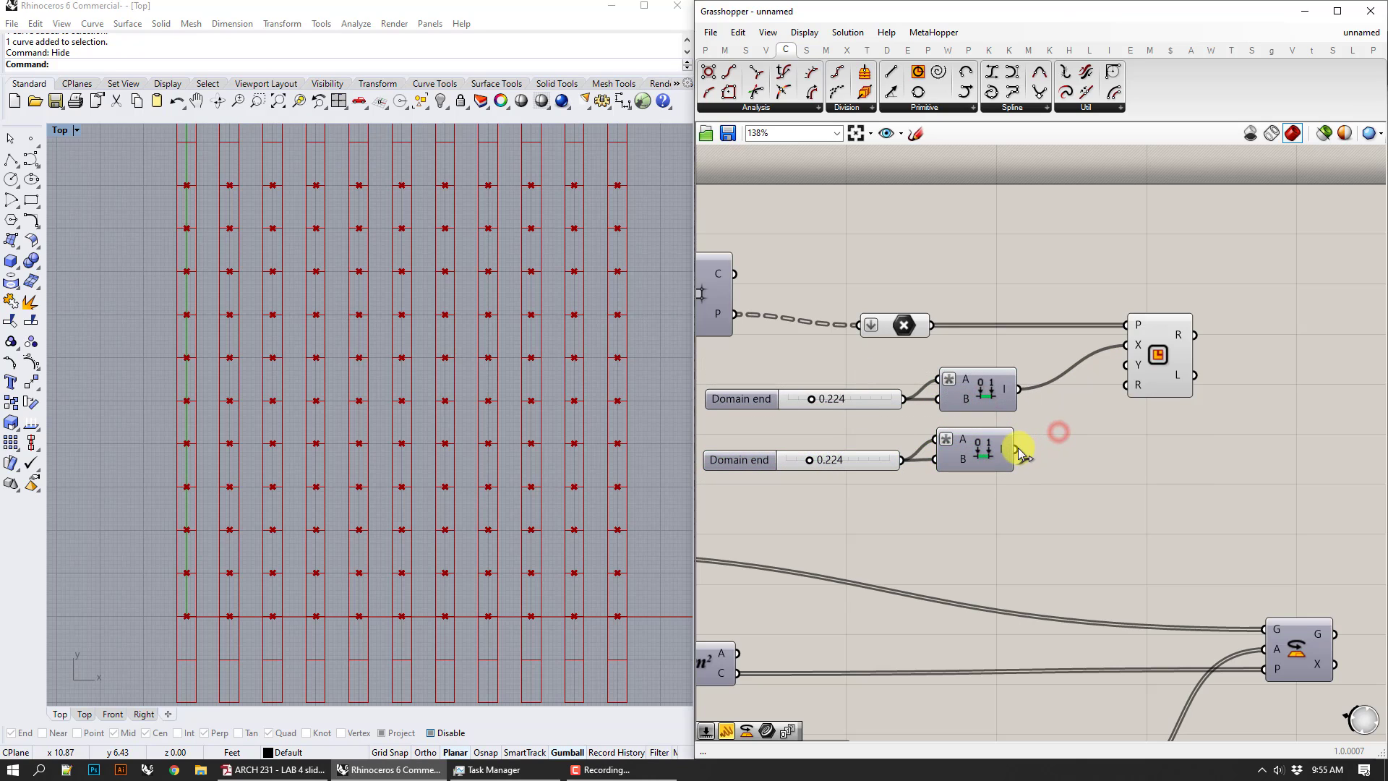
pyautogui.moveTo(1017, 450); pyautogui.dragTo(1126, 365)
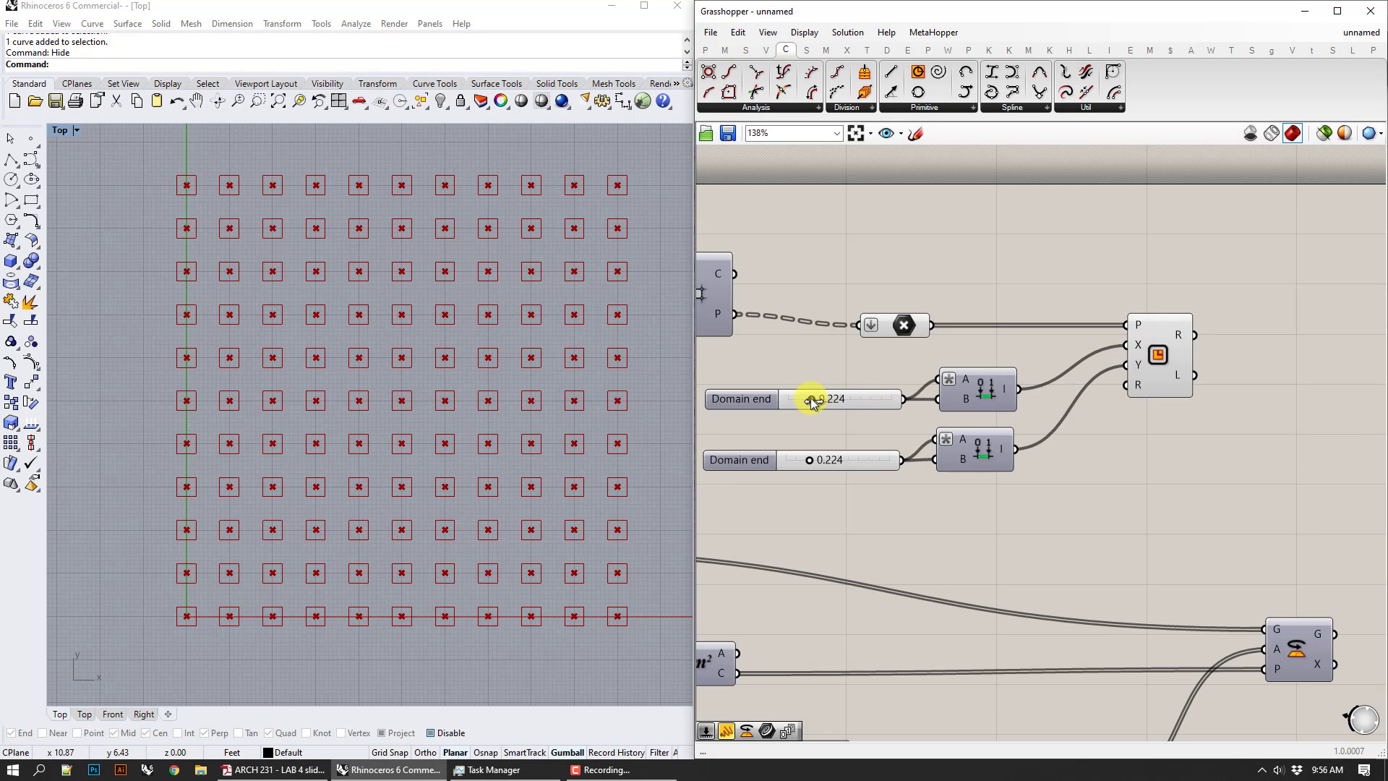
# - Set the X size domain slider to 0.372 and the Y size domain slider to 0.322
pyautogui.moveTo(811, 398); pyautogui.dragTo(844, 400)
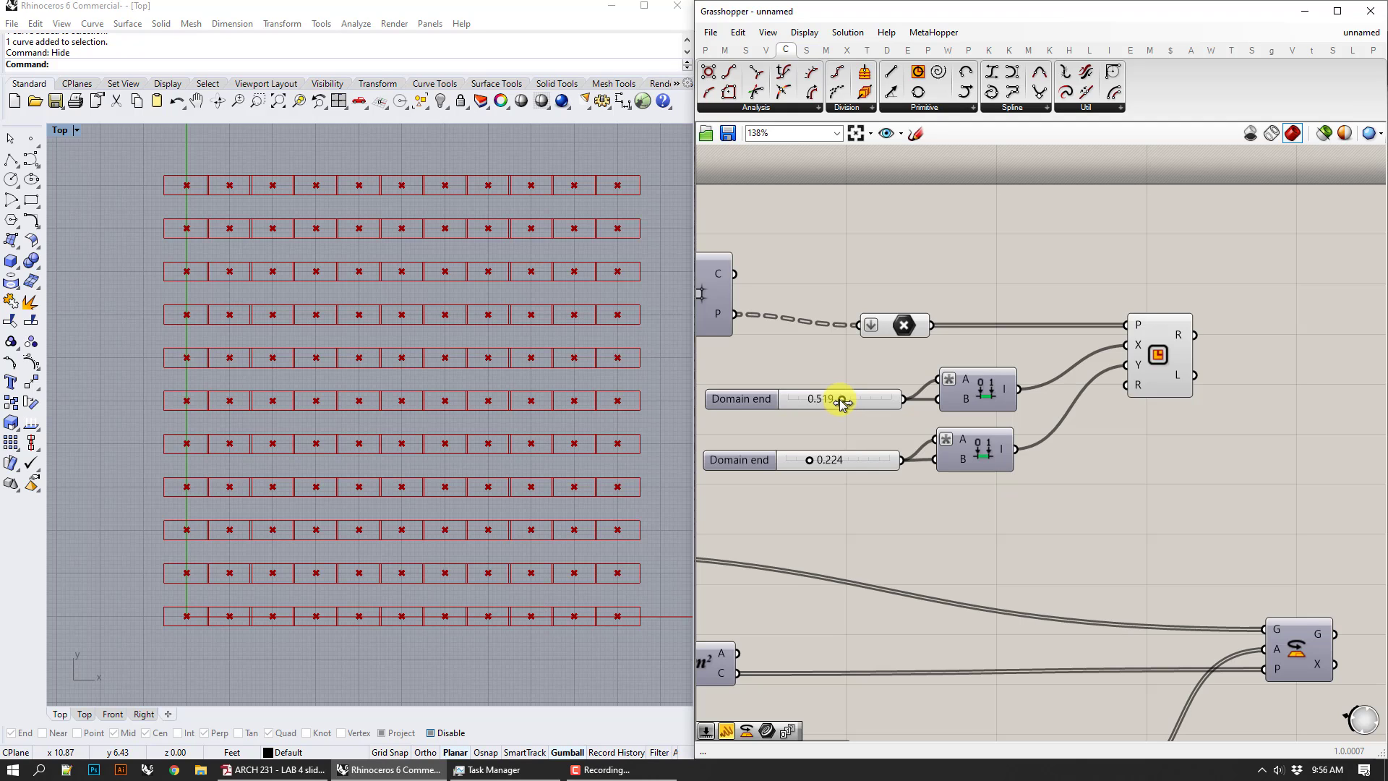
pyautogui.moveTo(839, 399); pyautogui.dragTo(824, 400)
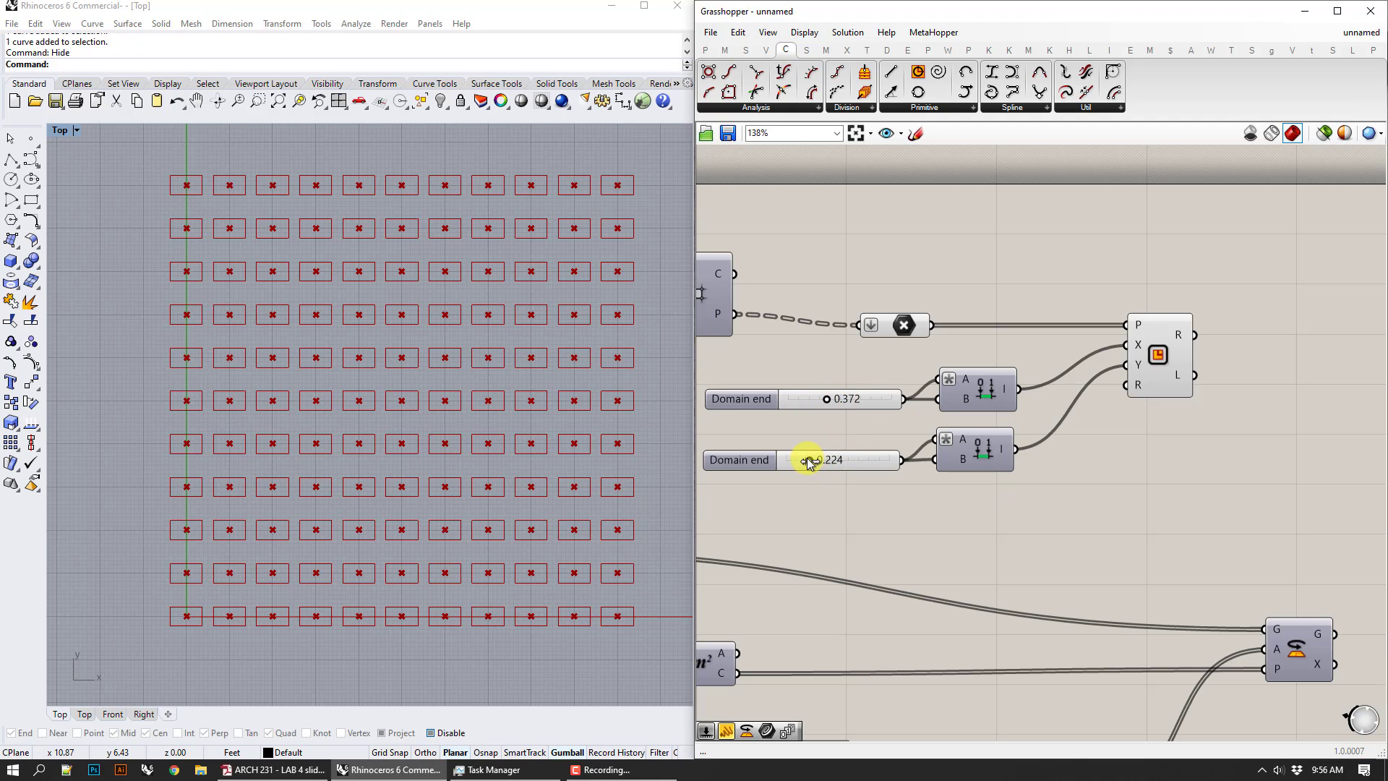
pyautogui.moveTo(807, 460); pyautogui.dragTo(819, 461)
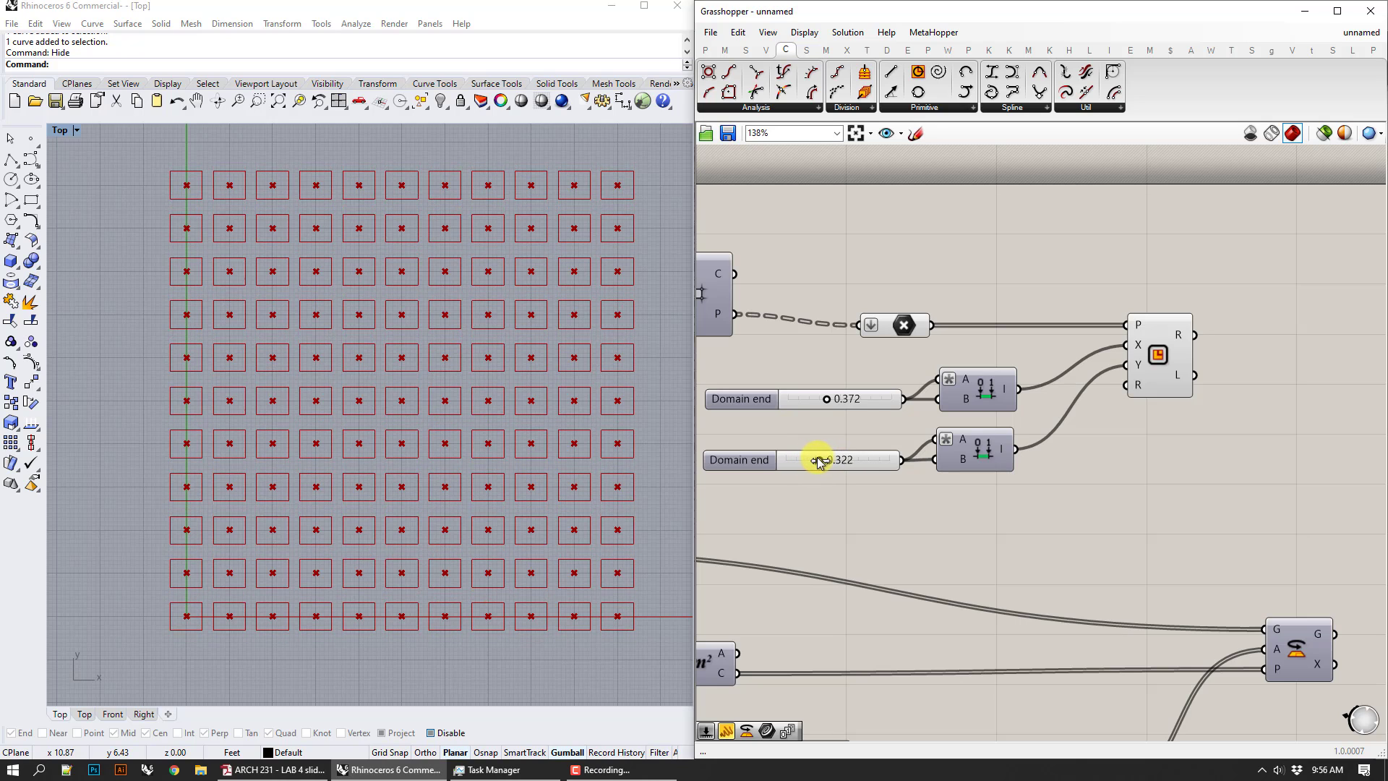
# - Connect the original Construct Domain output to the Rectangle's Y input too, and delete the duplicated slider and Construct Domain
pyautogui.moveTo(979, 389); pyautogui.dragTo(1126, 365)
pyautogui.moveTo(1060, 503); pyautogui.dragTo(828, 441)
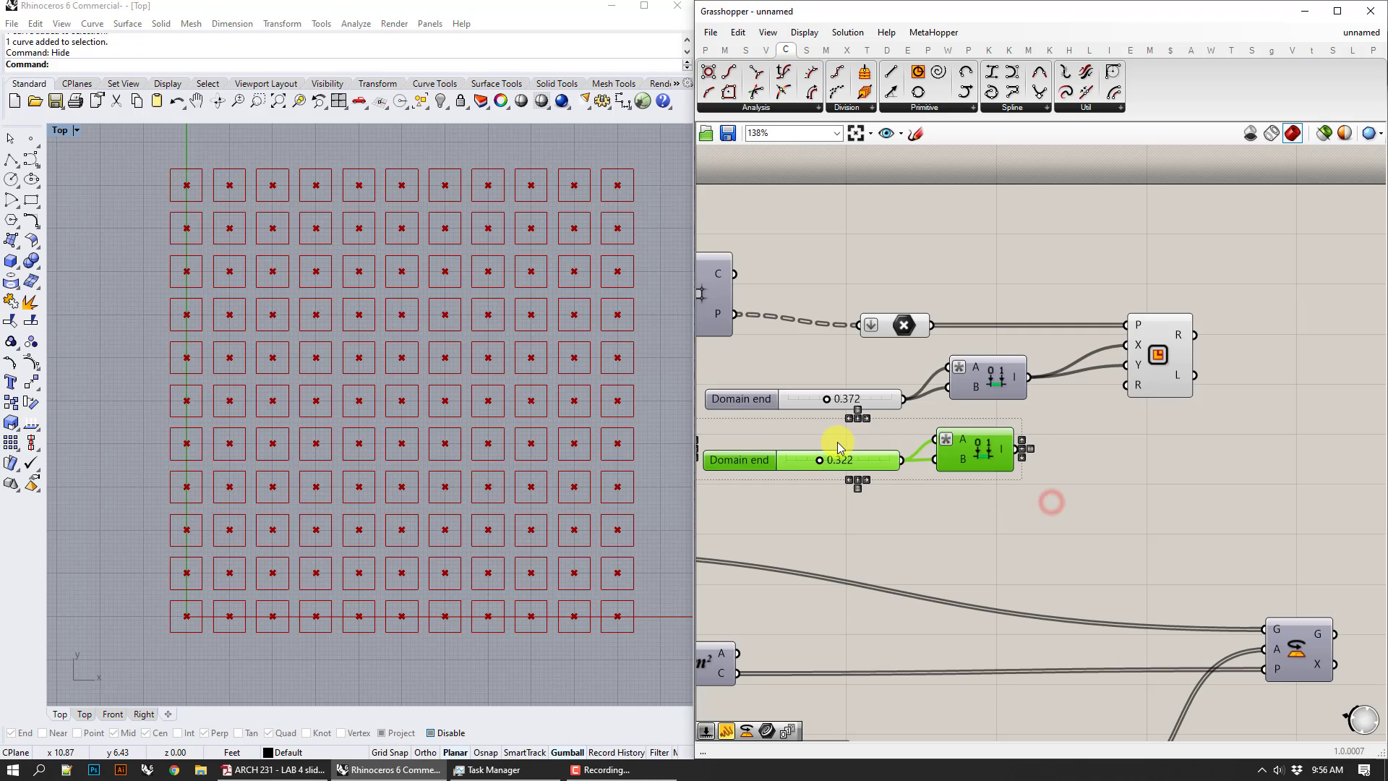
pyautogui.press('Delete')
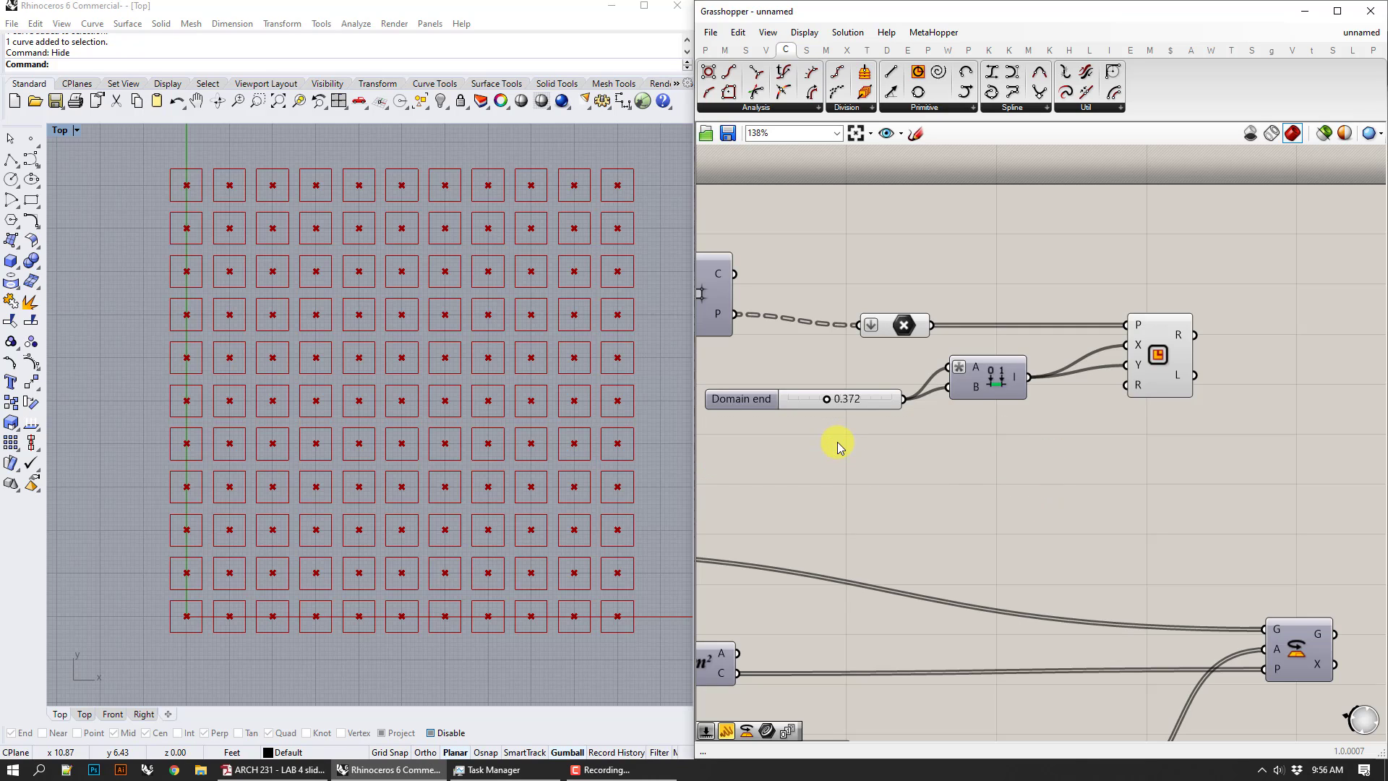
# - Set the Domain end slider to 0.25
pyautogui.doubleClick(854, 400)
pyautogui.write('0.25')
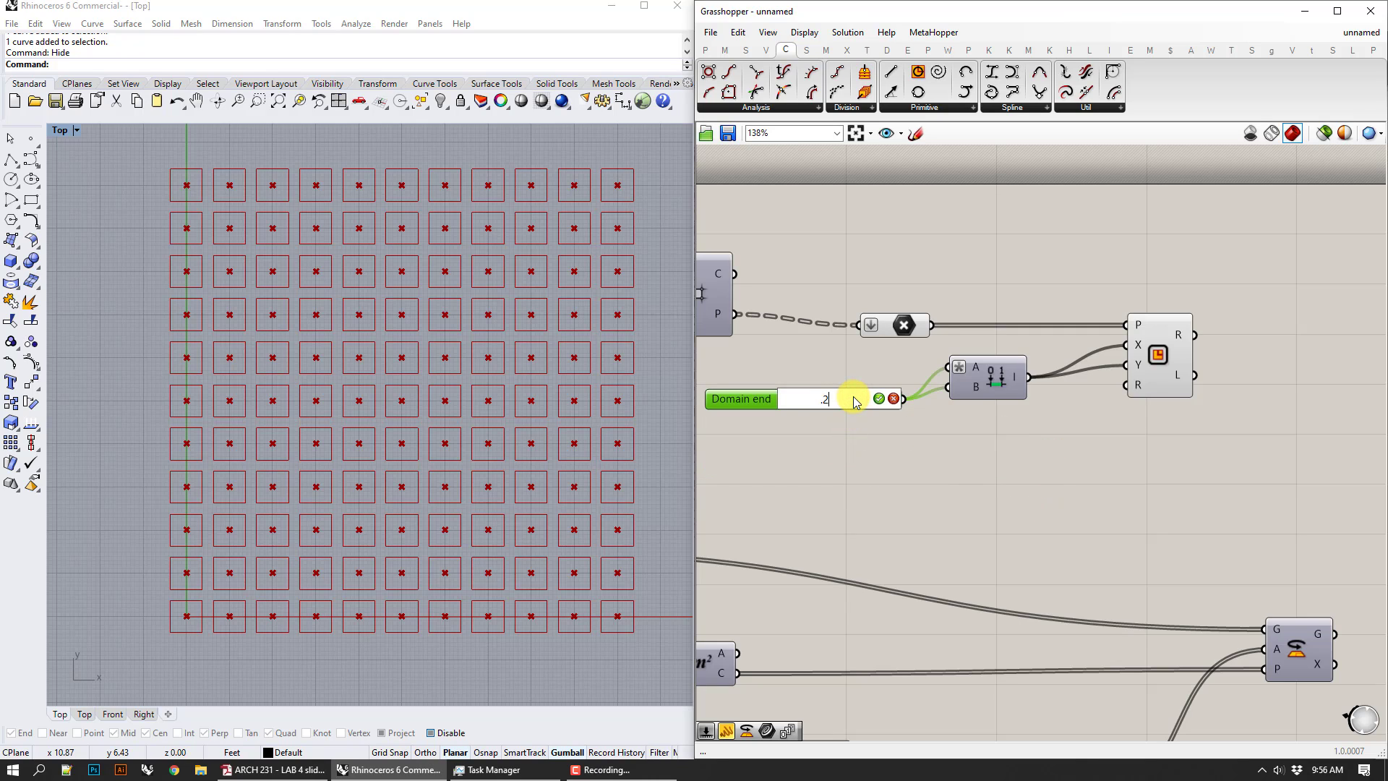
pyautogui.press('Return')
pyautogui.click(957, 489)
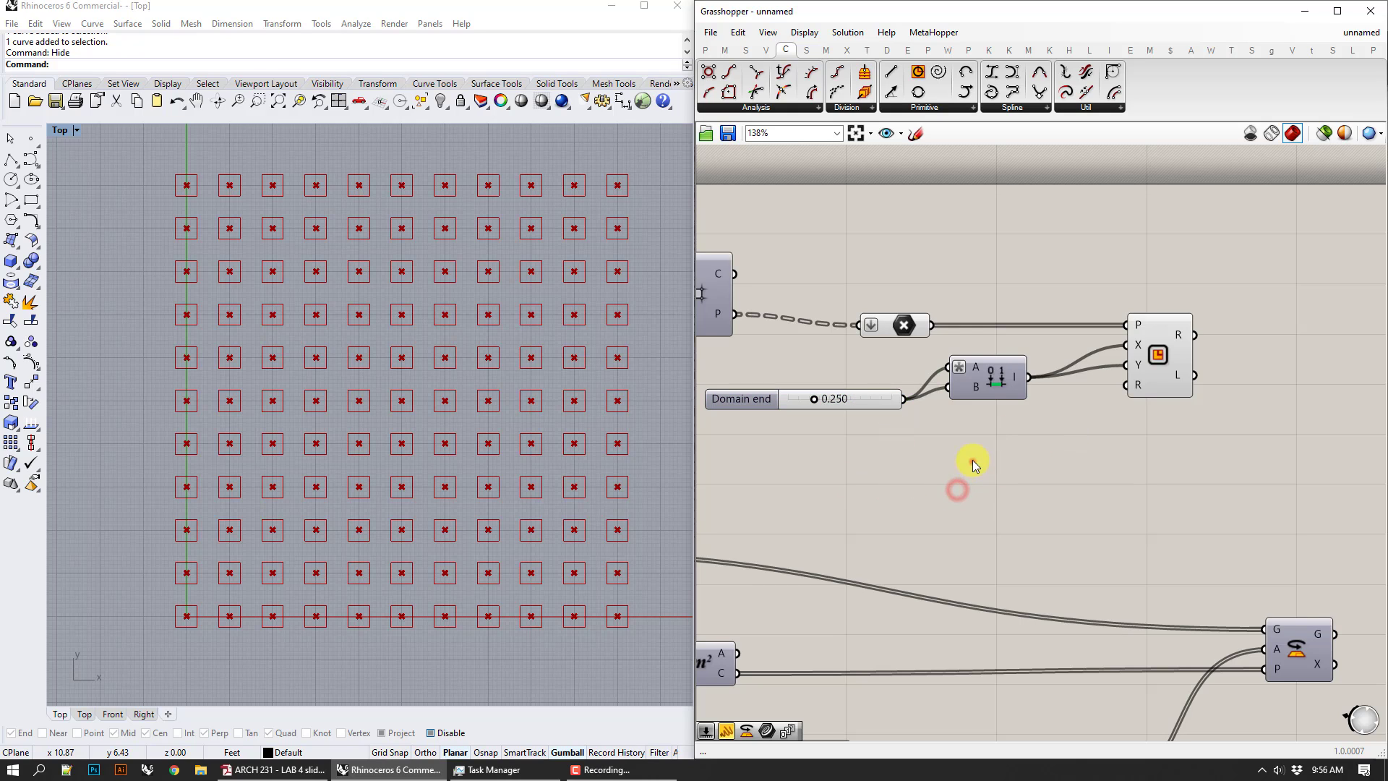
# - Turn off the preview of the Point component that feeds the Rectangle
pyautogui.moveTo(973, 463); pyautogui.dragTo(854, 252)
pyautogui.rightClick(853, 251)
pyautogui.click(871, 266)
pyautogui.click(1008, 245)
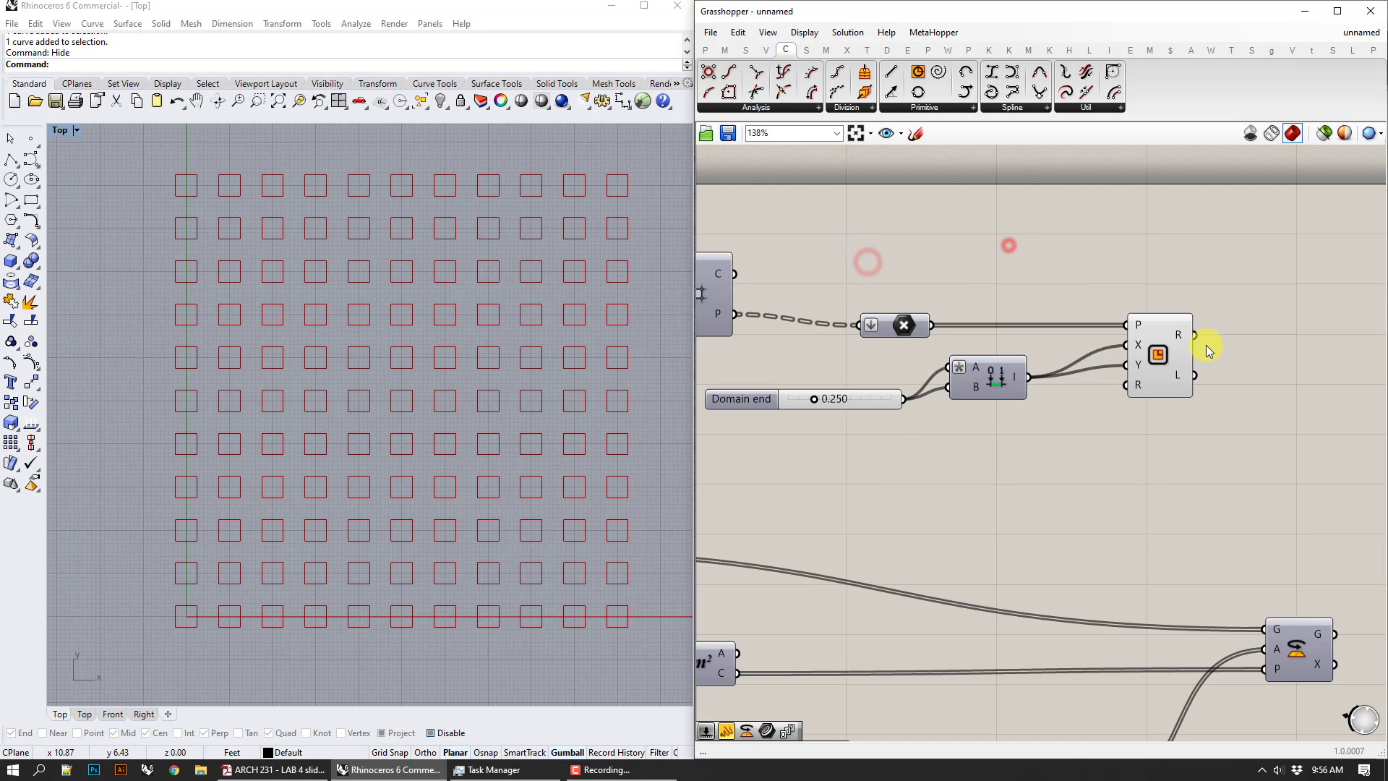
# - Move the Rectangle component closer to its inputs and line it up with the incoming point wire
pyautogui.moveTo(1160, 353); pyautogui.dragTo(1148, 357)
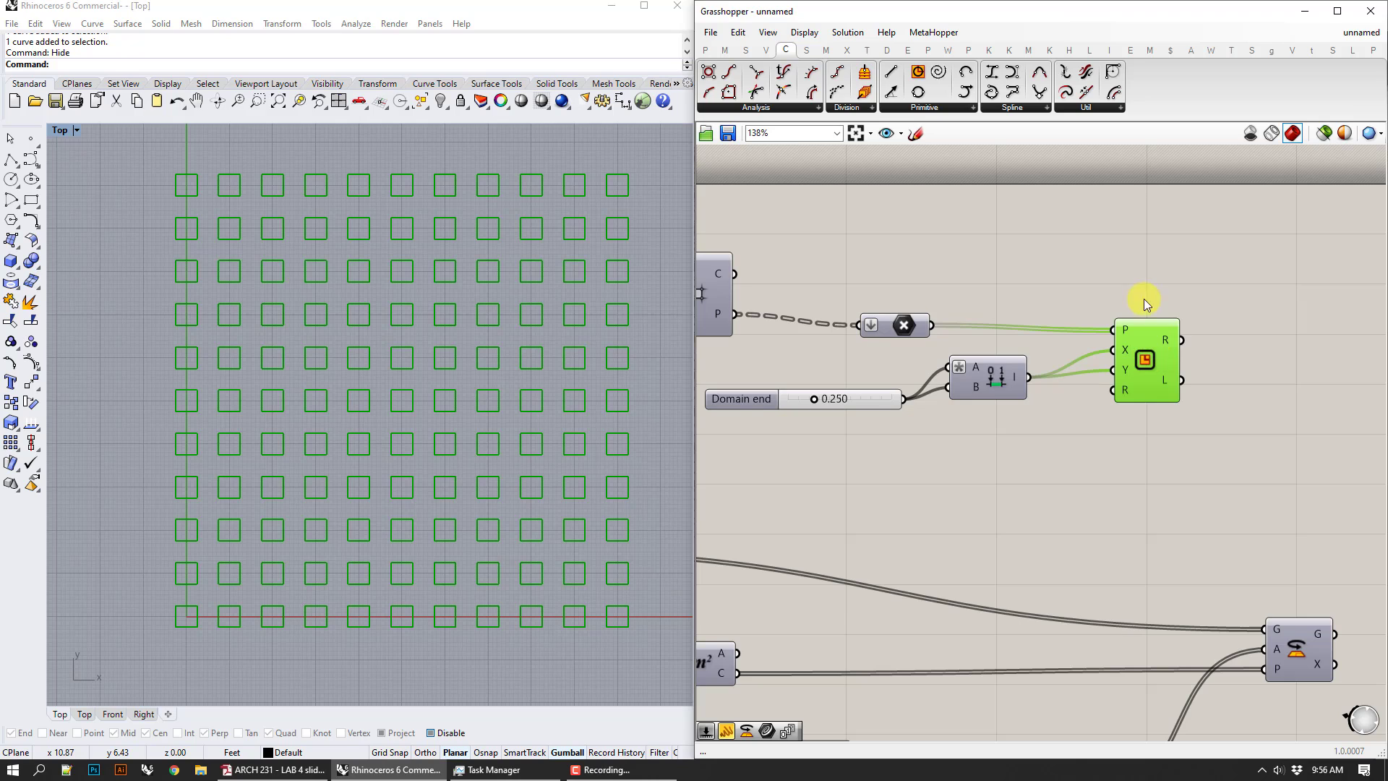
pyautogui.click(1142, 261)
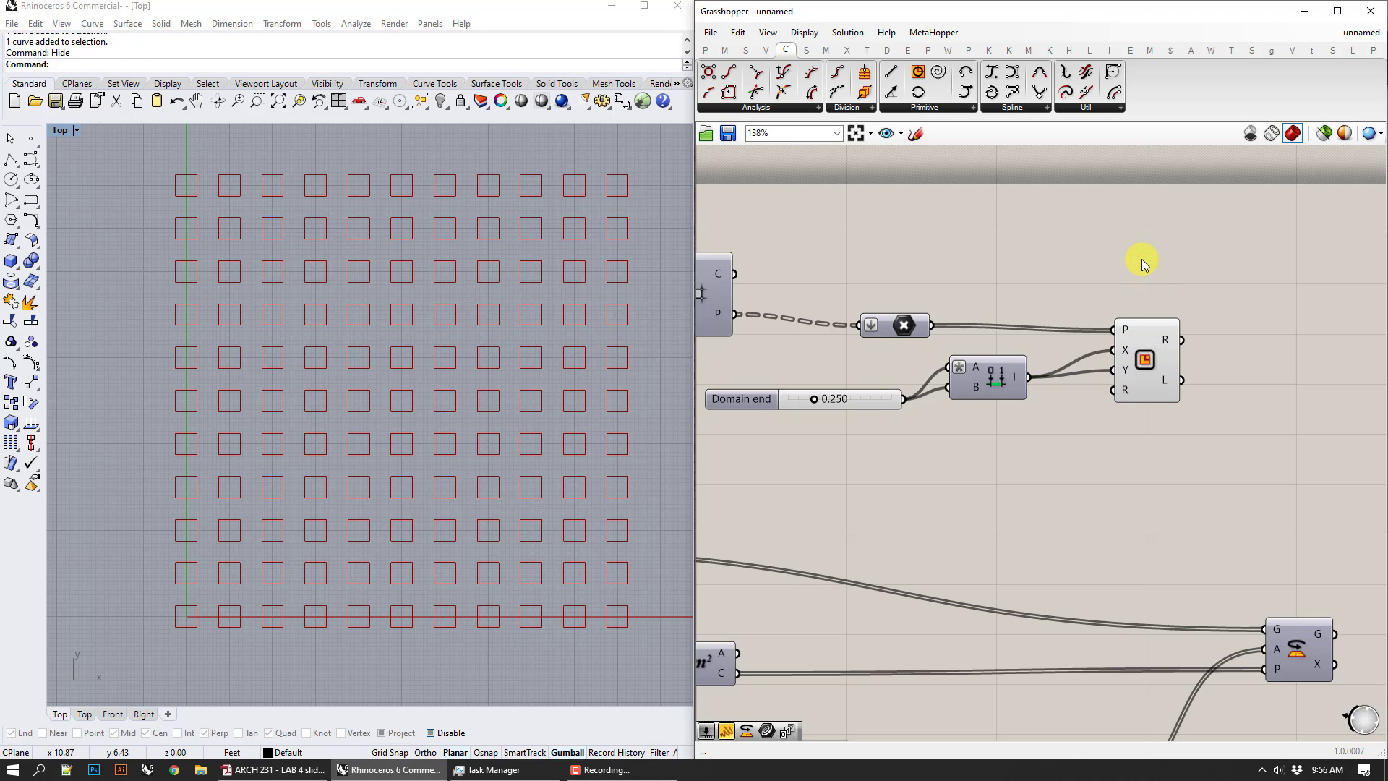
pyautogui.moveTo(1144, 373); pyautogui.dragTo(1130, 368)
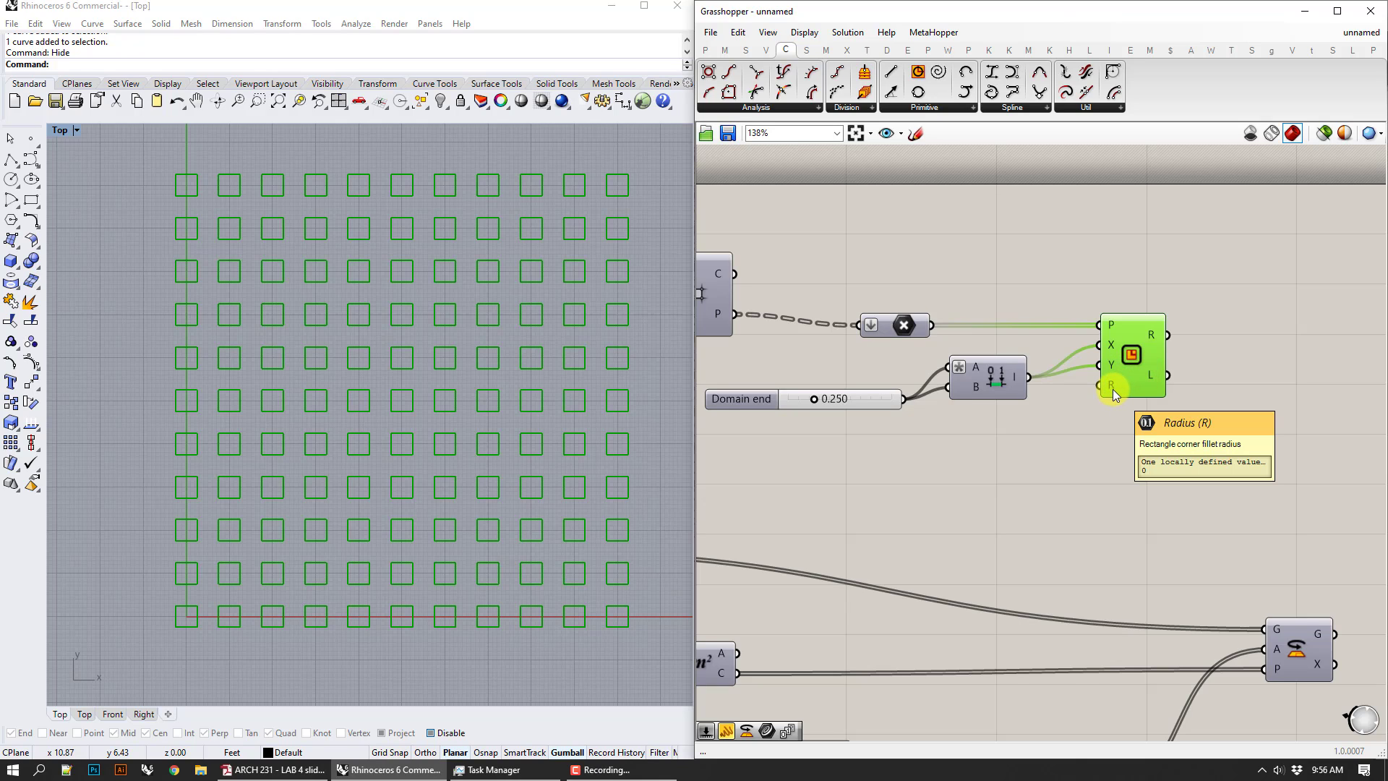
pyautogui.click(1218, 298)
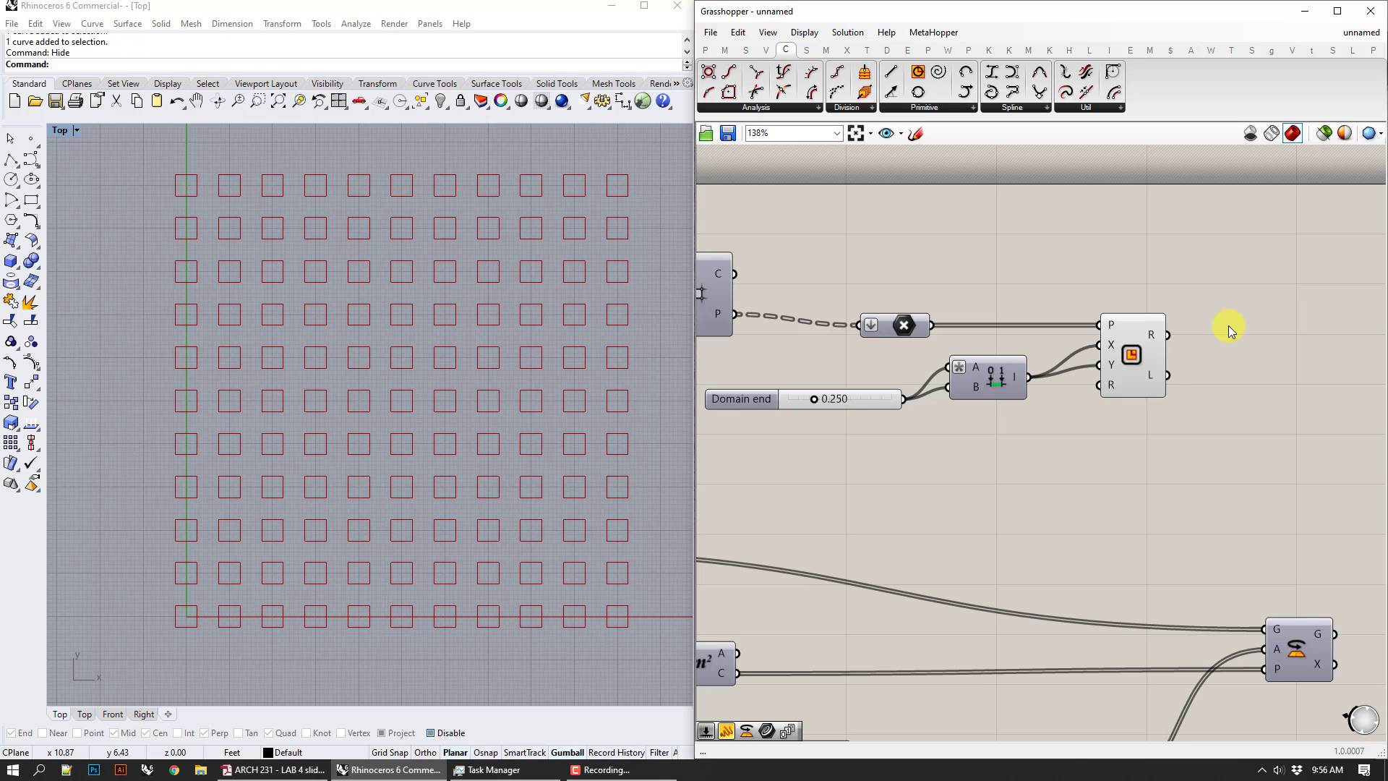
# - Add a Scale component and connect the Rectangle's R output to its geometry input
pyautogui.moveTo(1229, 329); pyautogui.dragTo(1036, 359, button='right')
pyautogui.click(1080, 350)
pyautogui.doubleClick(1036, 359)
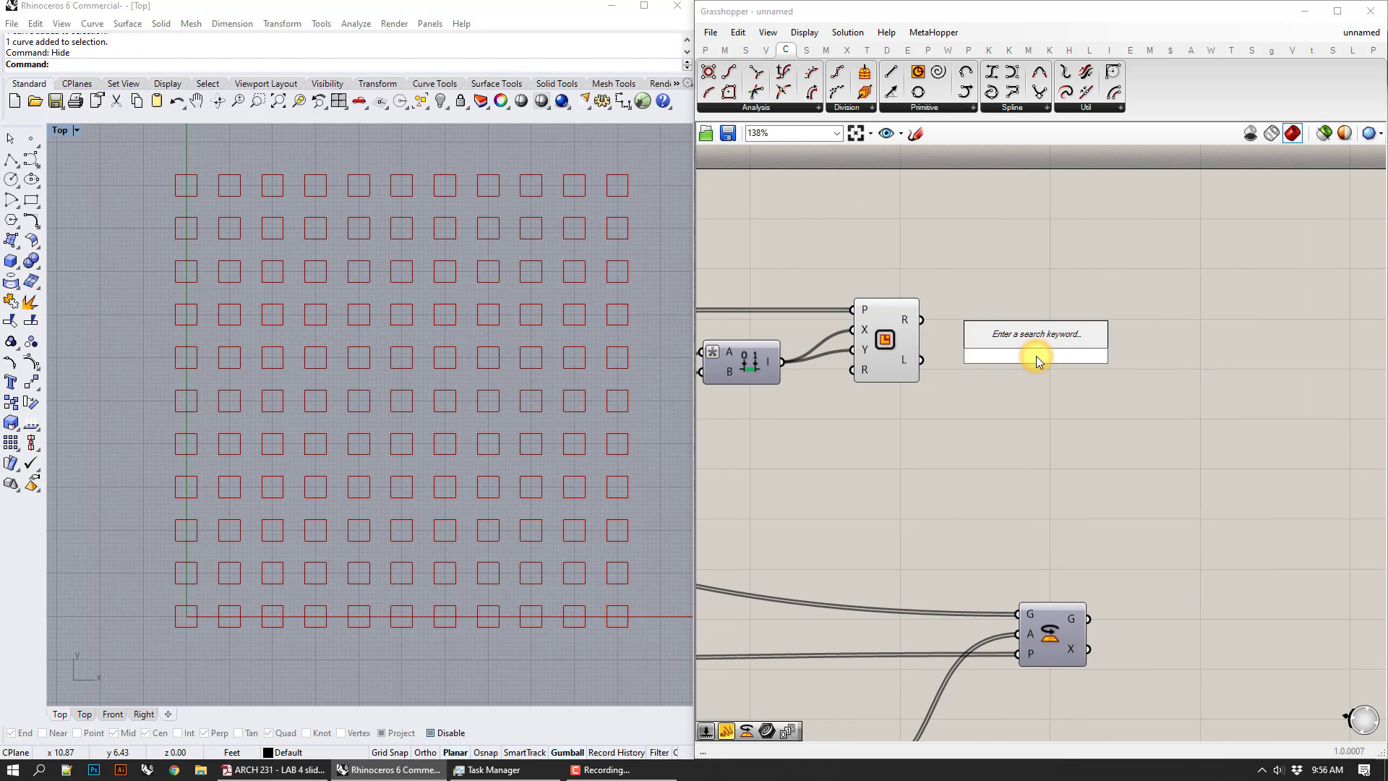
pyautogui.write('scal')
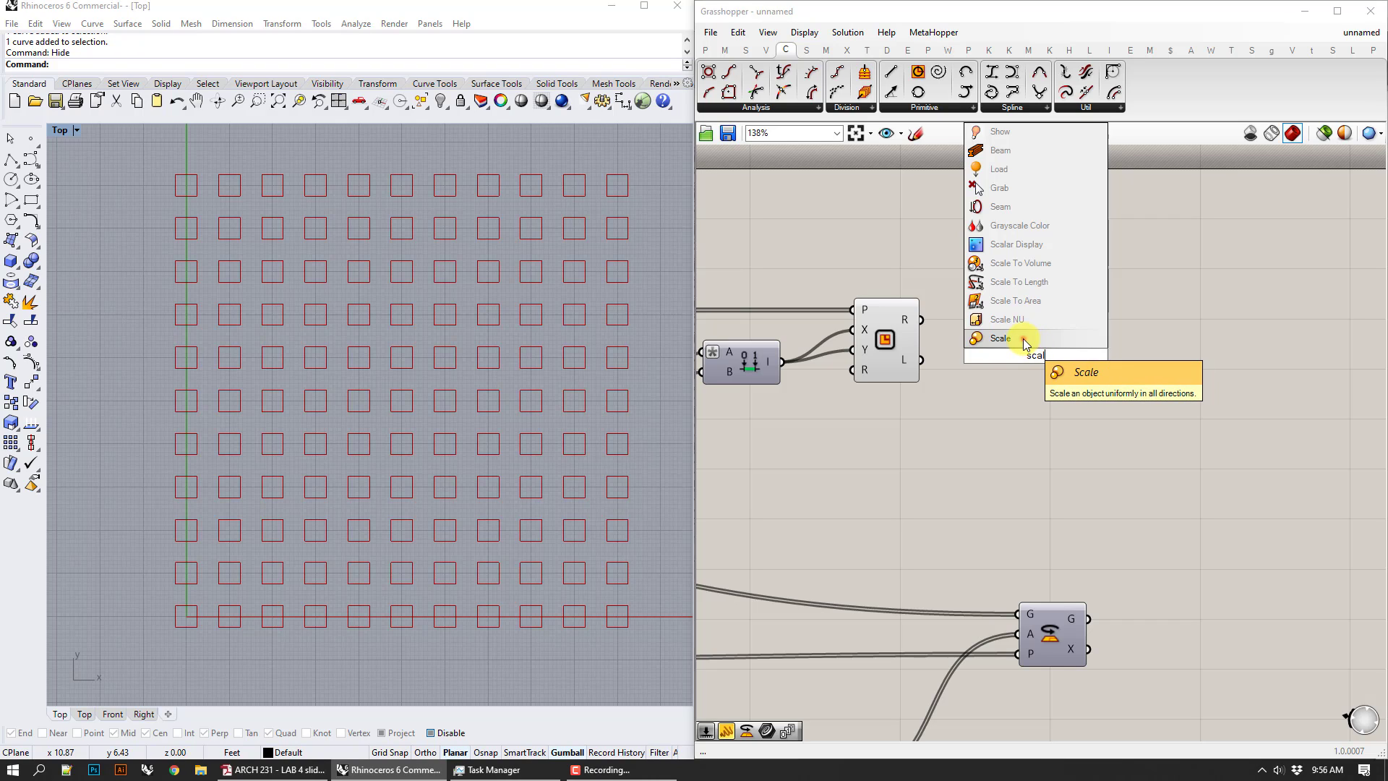
pyautogui.click(1024, 339)
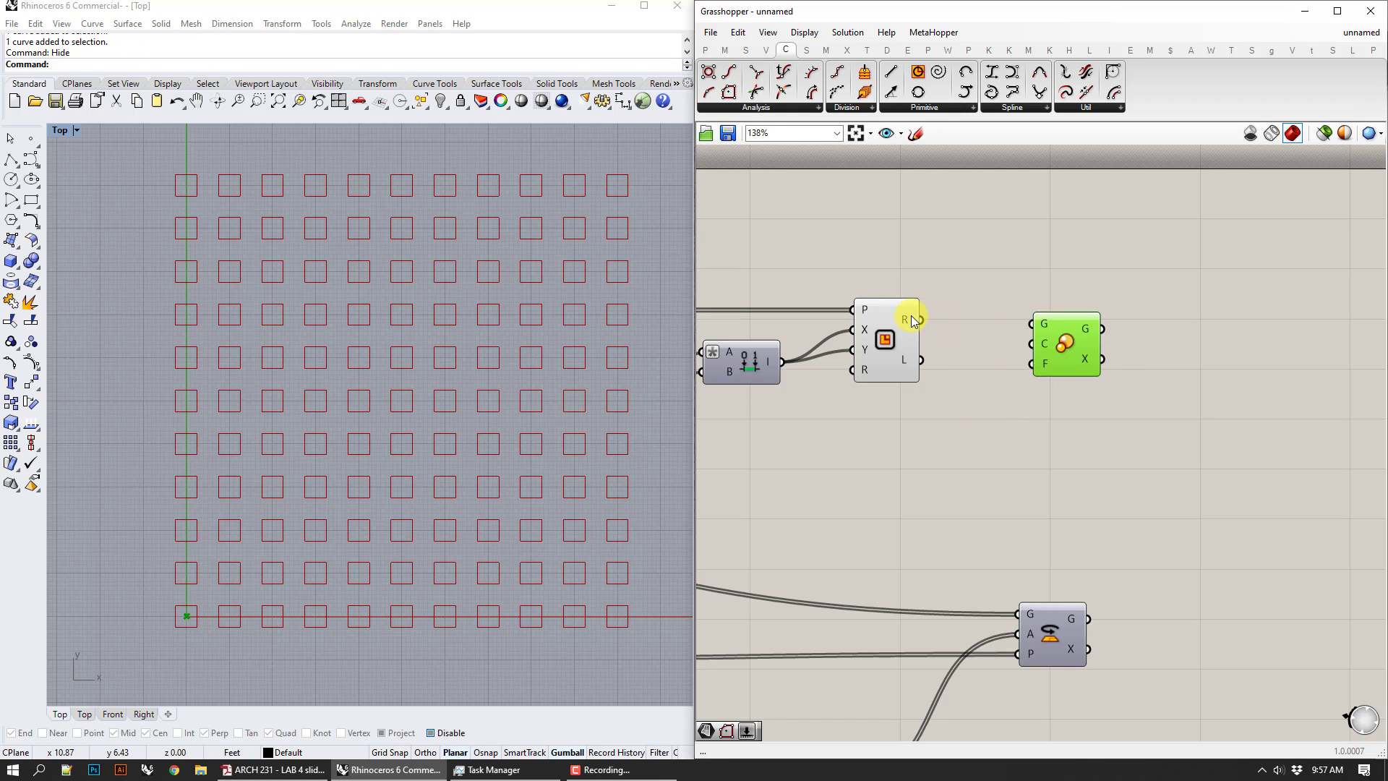
pyautogui.moveTo(921, 318); pyautogui.dragTo(1051, 326)
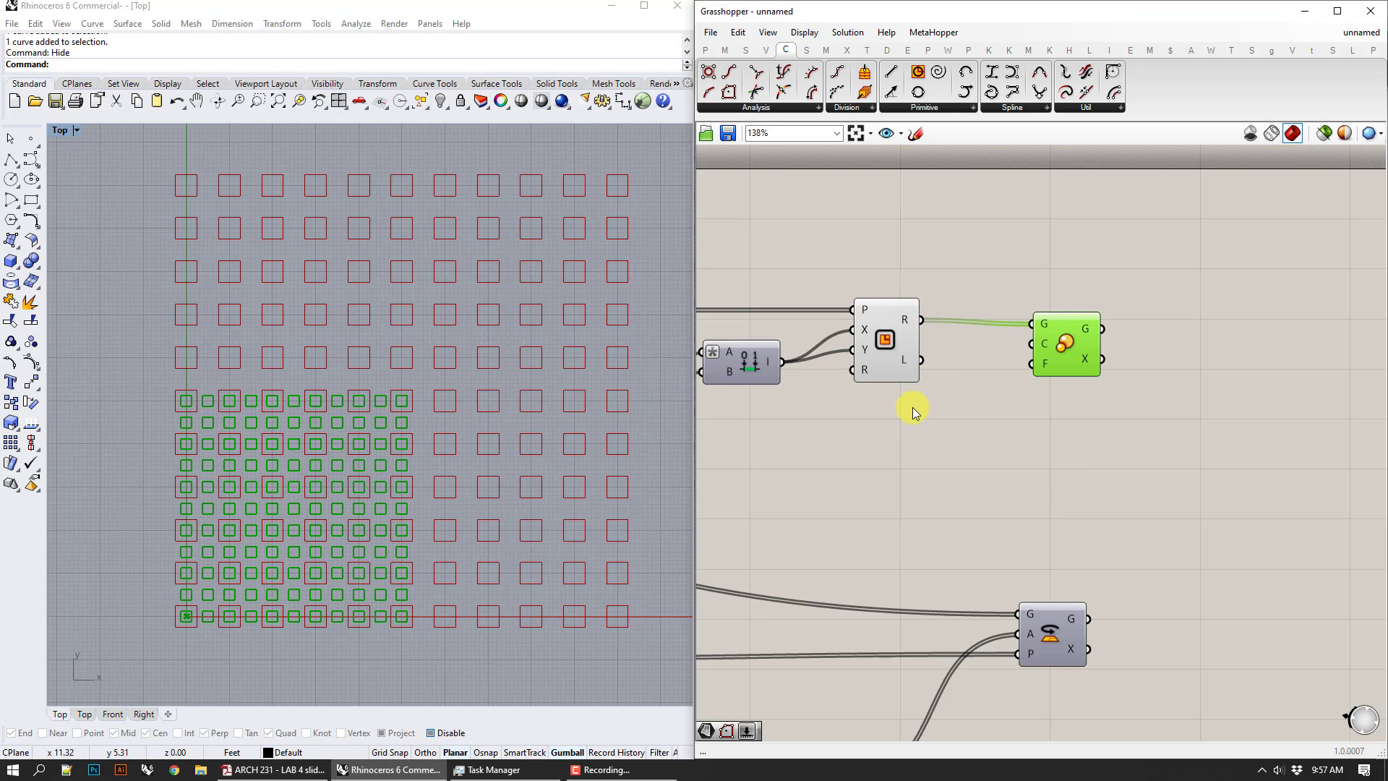
# - Add an Area component fed by the Rectangle's R output and connect its centroid output to the Scale's center input
pyautogui.doubleClick(1050, 377)
pyautogui.write('area')
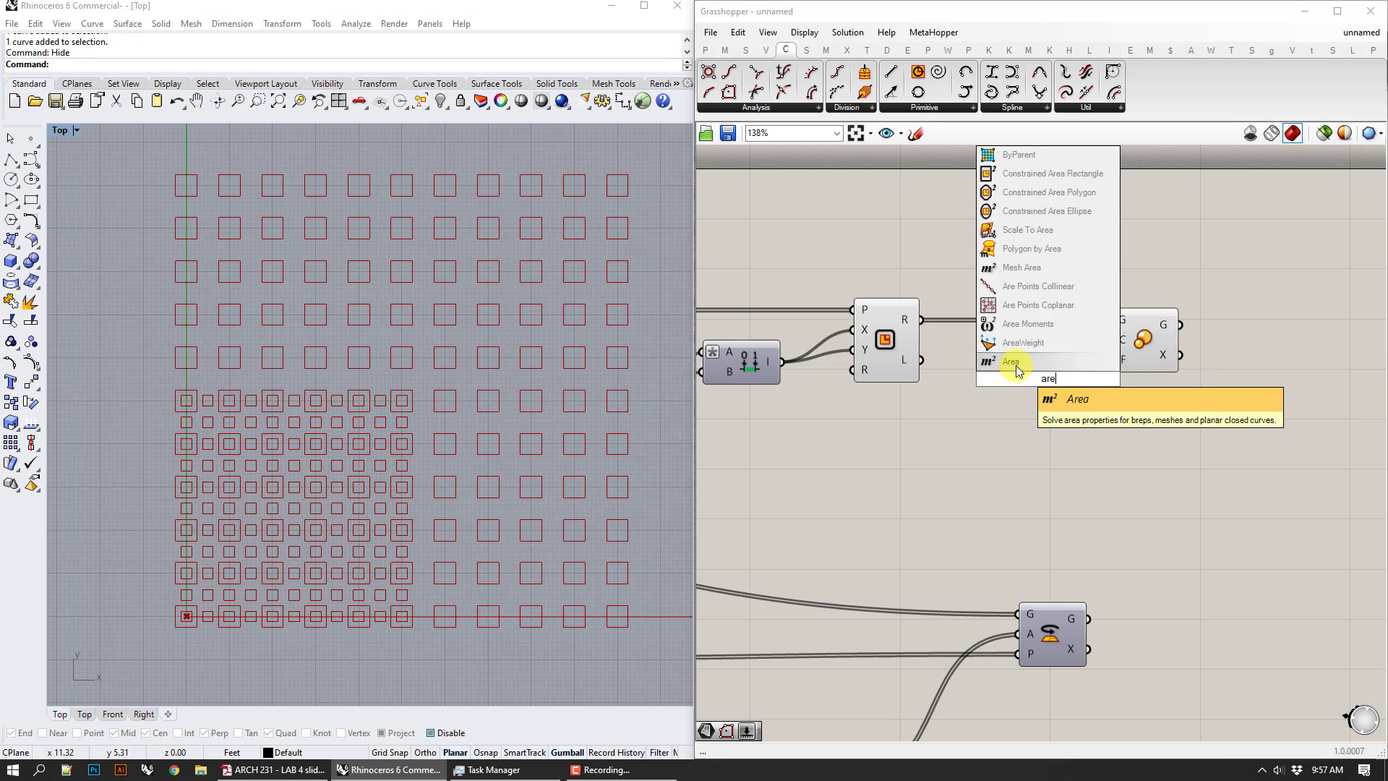
pyautogui.press('Return')
pyautogui.moveTo(921, 318); pyautogui.dragTo(1098, 343)
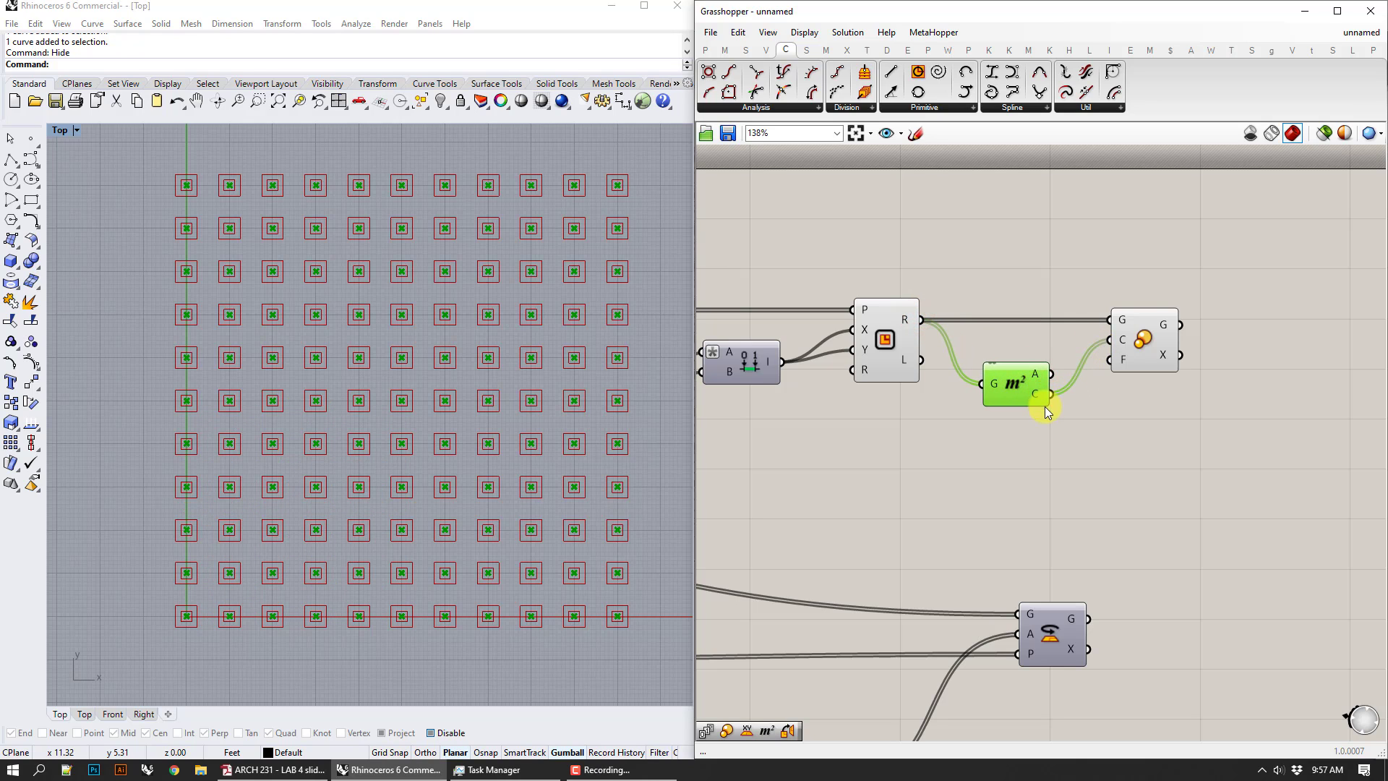
# - Turn off the preview of the Rectangle and Area components
pyautogui.moveTo(1041, 459); pyautogui.dragTo(889, 265)
pyautogui.rightClick(888, 241)
pyautogui.click(902, 263)
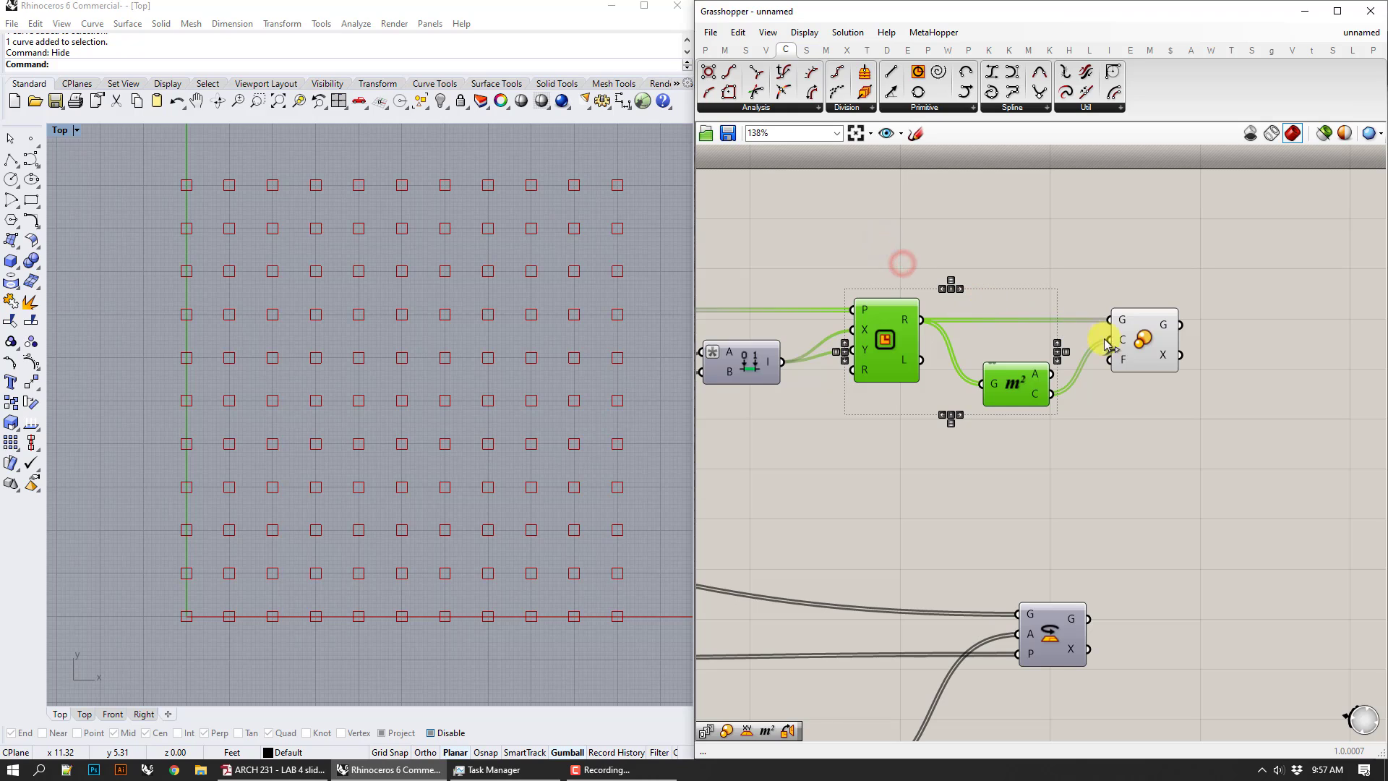
# - Move the Scale component aside and connect a new number slider with value 0.250 to its factor input
pyautogui.moveTo(1152, 334); pyautogui.dragTo(1186, 326)
pyautogui.click(1088, 431)
pyautogui.doubleClick(1088, 432)
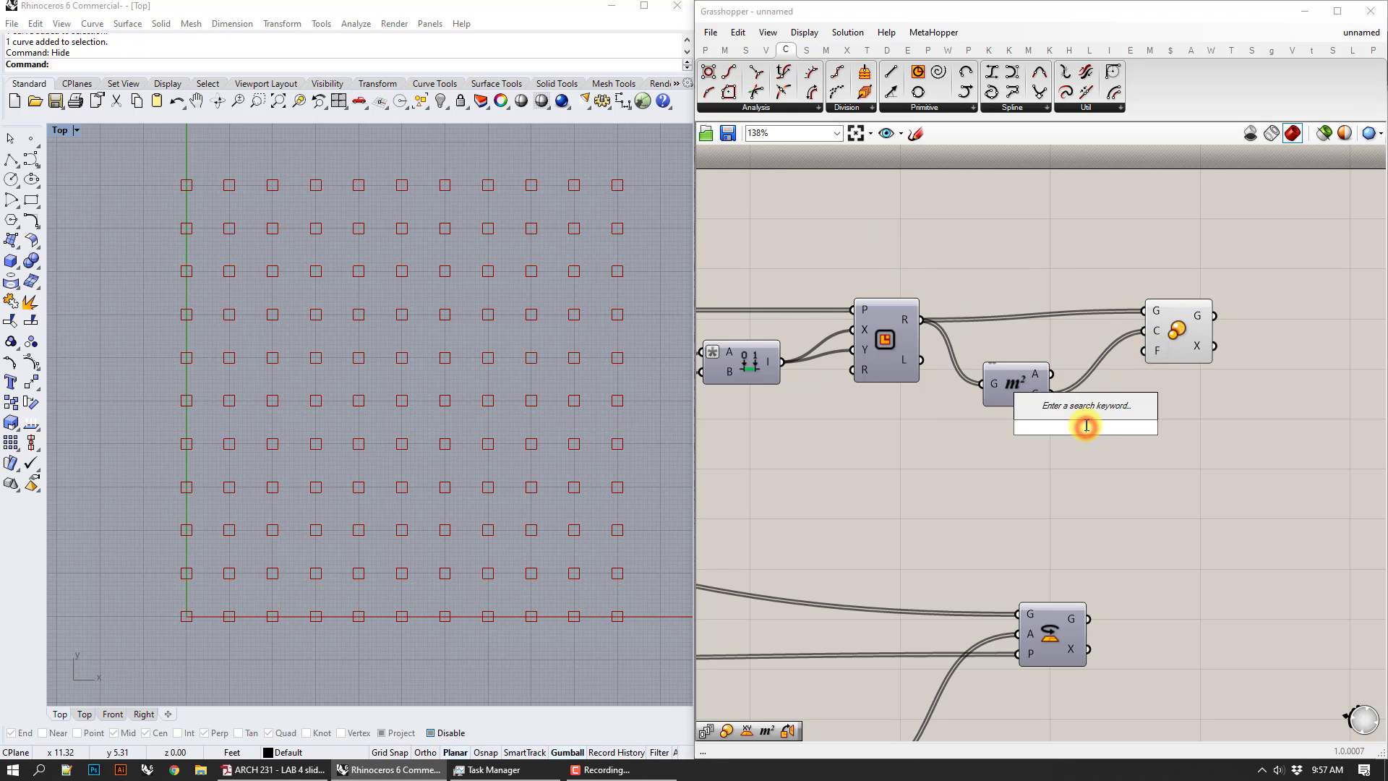
pyautogui.write('slider')
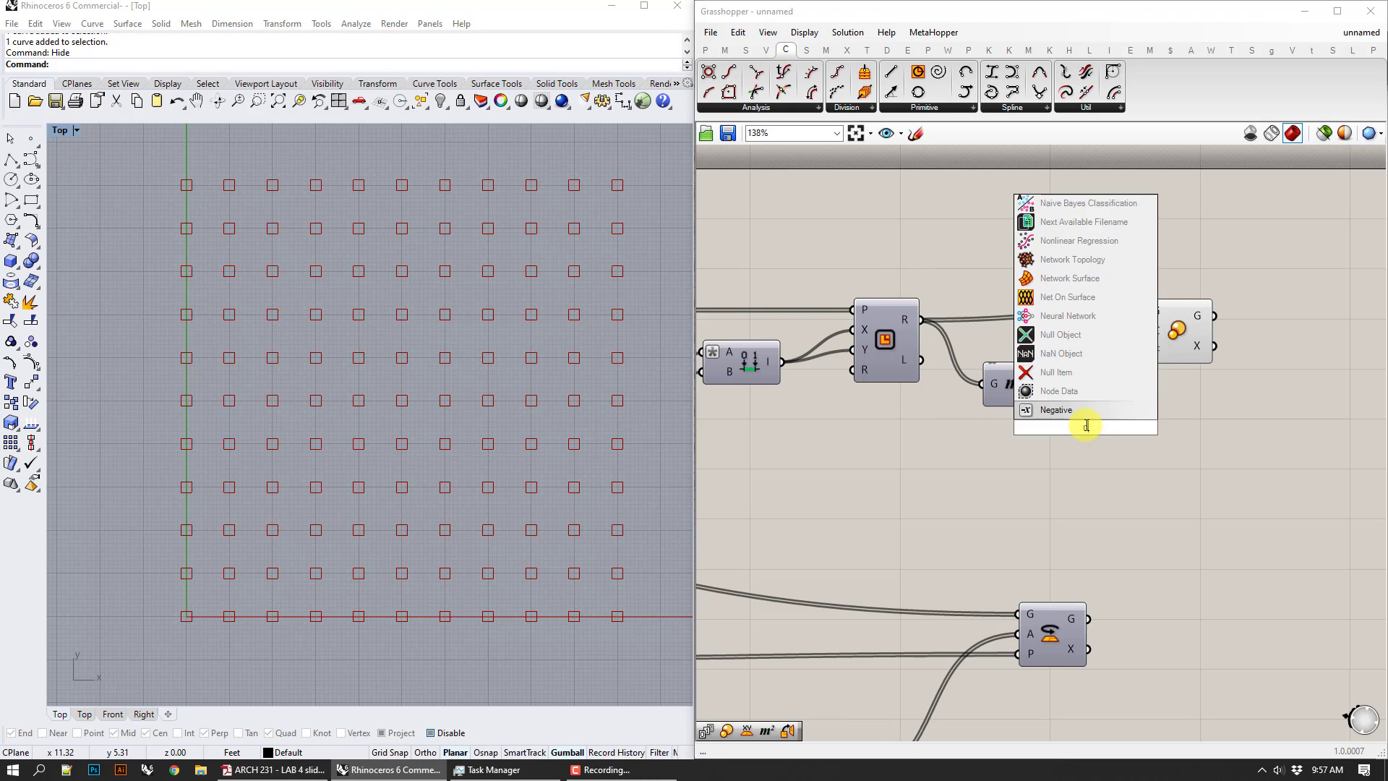
pyautogui.press('Return')
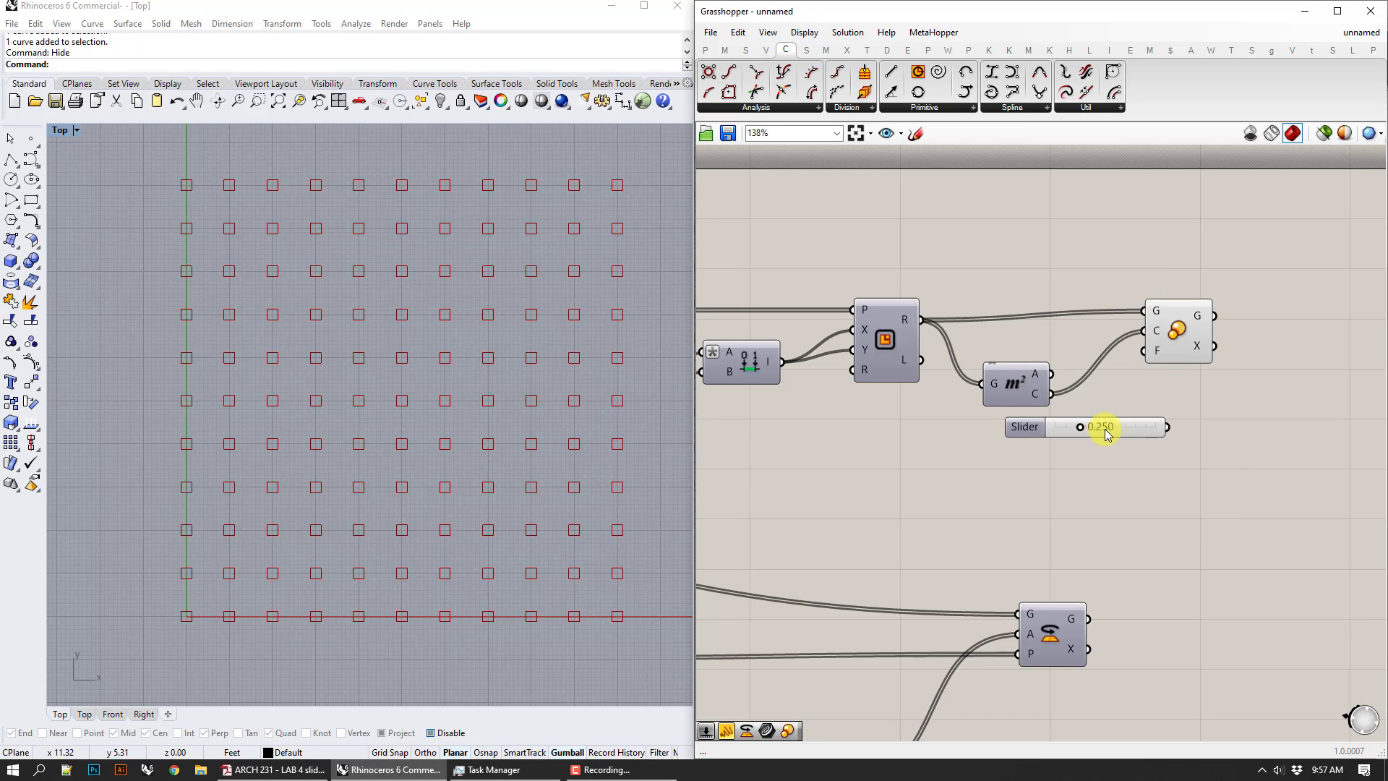
pyautogui.moveTo(1086, 426); pyautogui.dragTo(1158, 348)
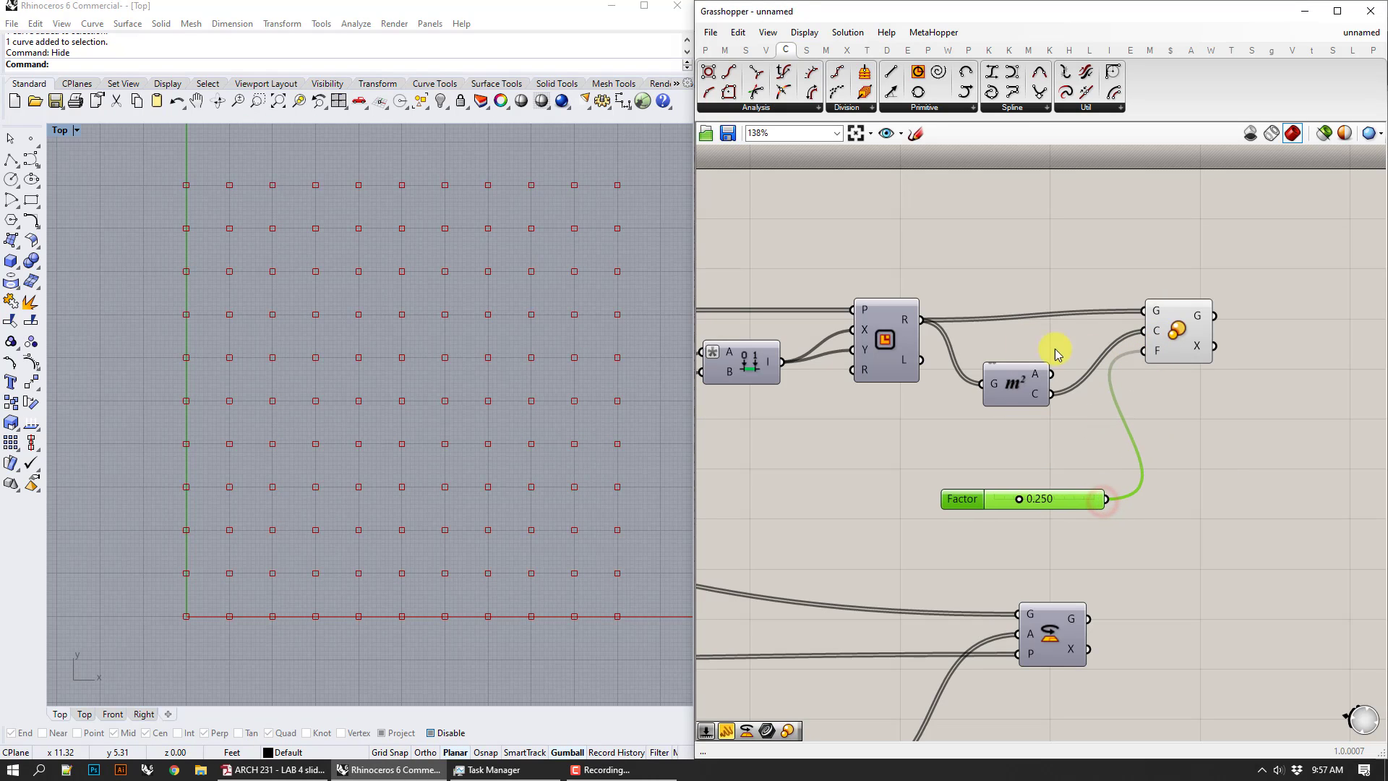
# - Turn the Rectangle's preview back on and set the Factor slider to 0.633
pyautogui.rightClick(895, 337)
pyautogui.click(907, 360)
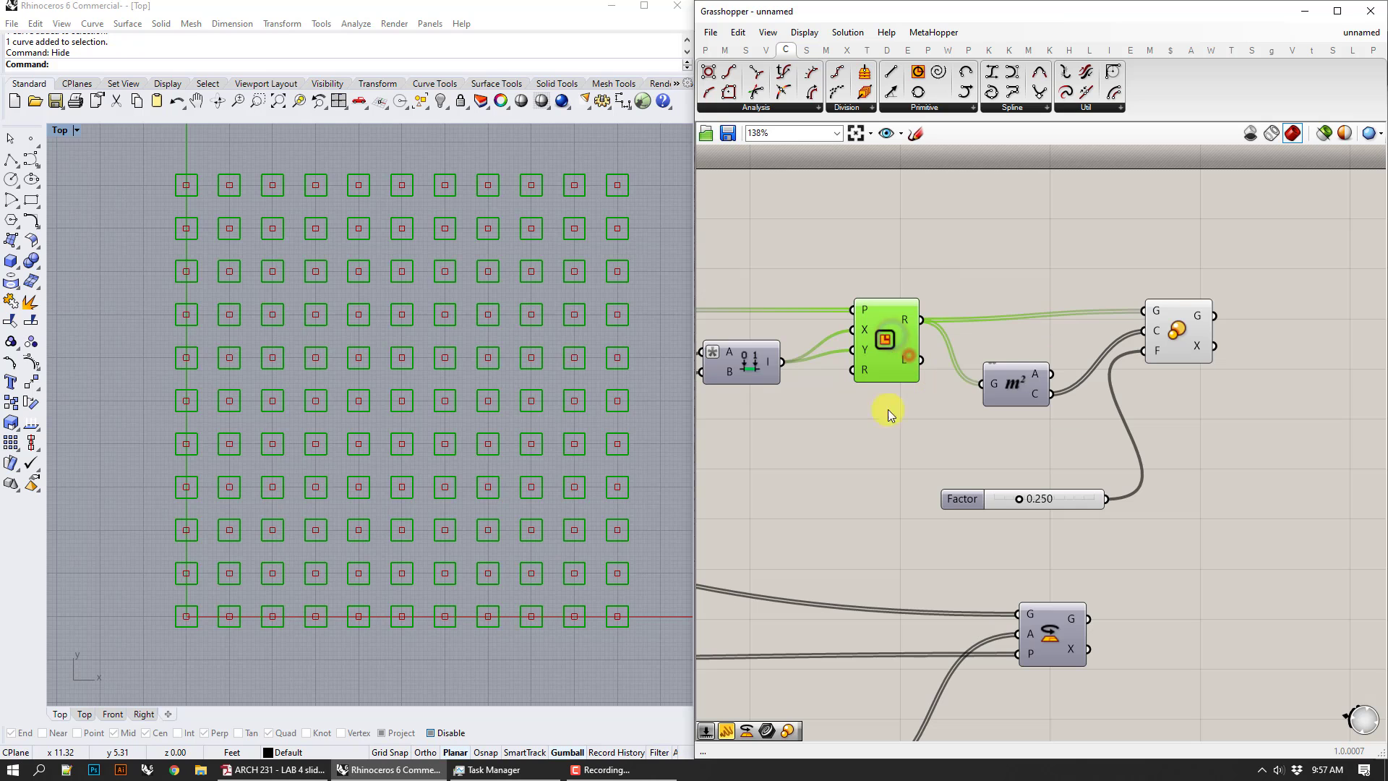
pyautogui.moveTo(1021, 503); pyautogui.dragTo(1062, 500)
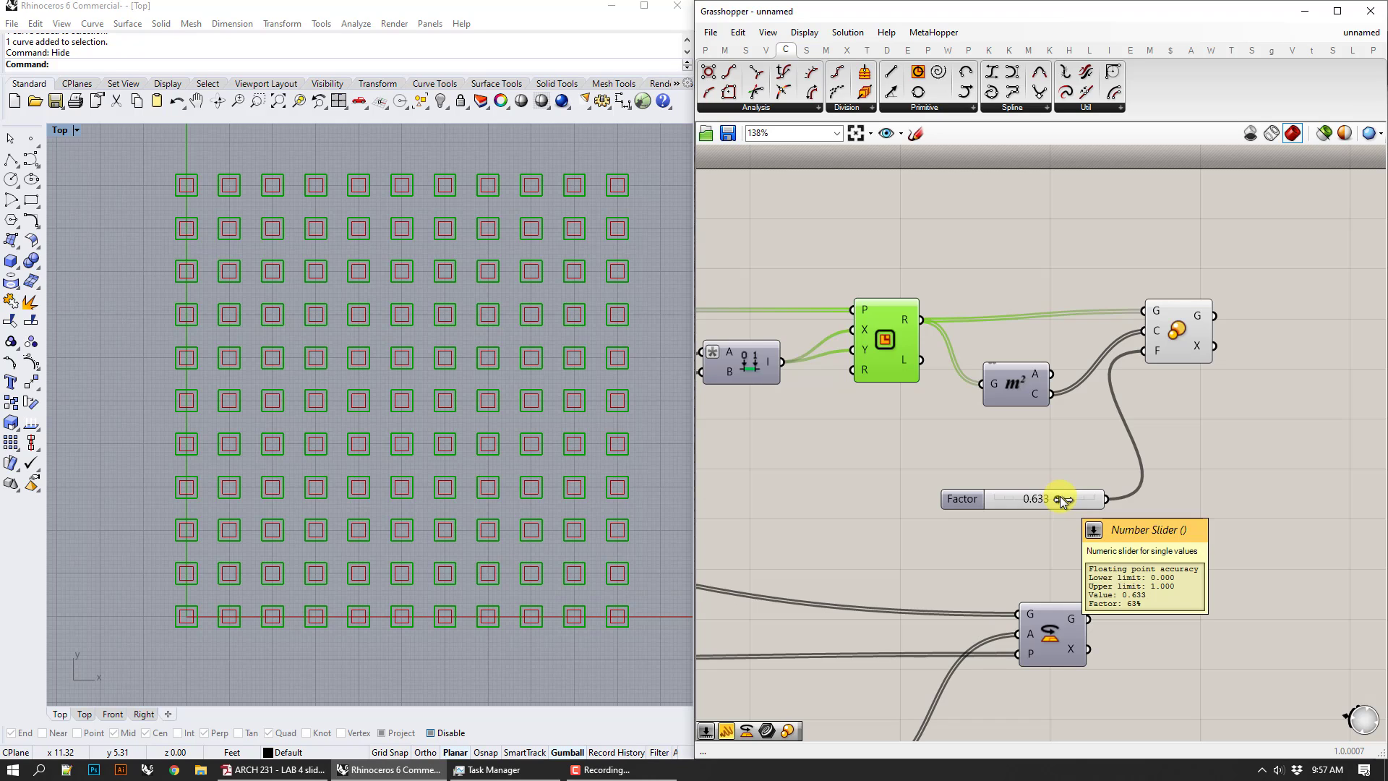
# - Move the Scale component and its Factor slider farther away from the Area component to make room
pyautogui.moveTo(1178, 456); pyautogui.dragTo(1152, 507, button='right')
pyautogui.moveTo(1017, 310); pyautogui.dragTo(1209, 284)
pyautogui.moveTo(943, 485); pyautogui.dragTo(1200, 411)
pyautogui.click(1262, 517)
pyautogui.moveTo(1250, 510); pyautogui.dragTo(1111, 479, button='right')
# - Add a Range component in the free space below the Factor slider
pyautogui.doubleClick(979, 466)
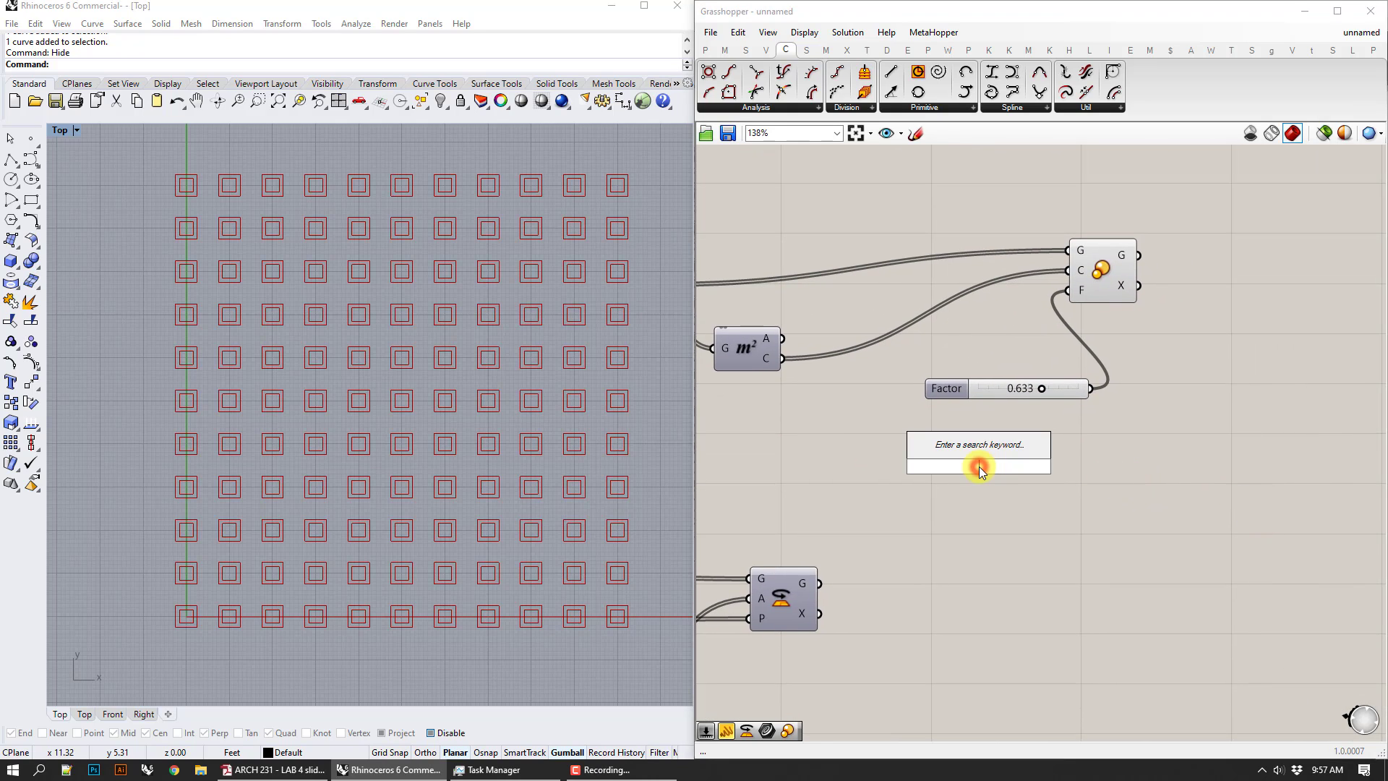
pyautogui.write('range')
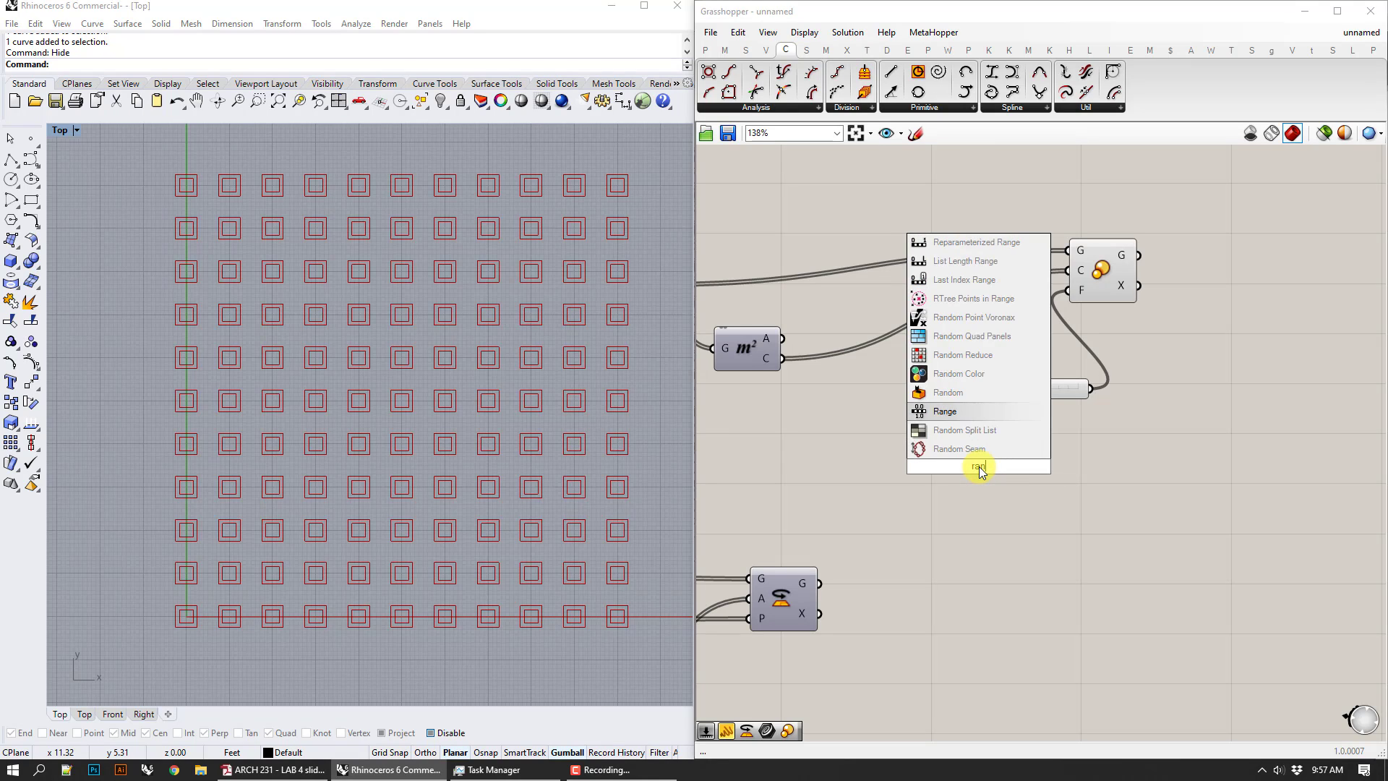
pyautogui.press('Return')
pyautogui.moveTo(957, 468); pyautogui.dragTo(835, 467)
# - Add a Graph Mapper, connect the Range output to its input, and place the Range component next to it
pyautogui.doubleClick(1059, 501)
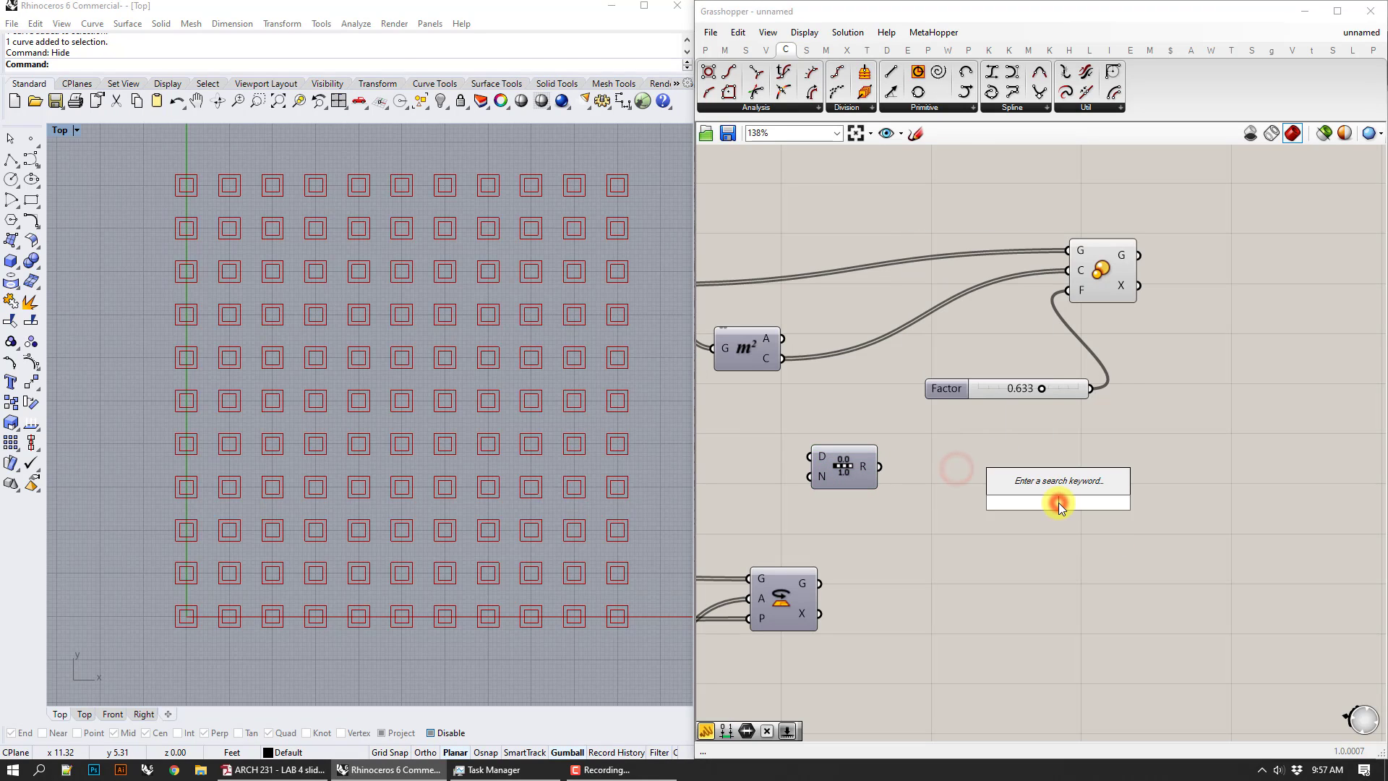
pyautogui.write('graph')
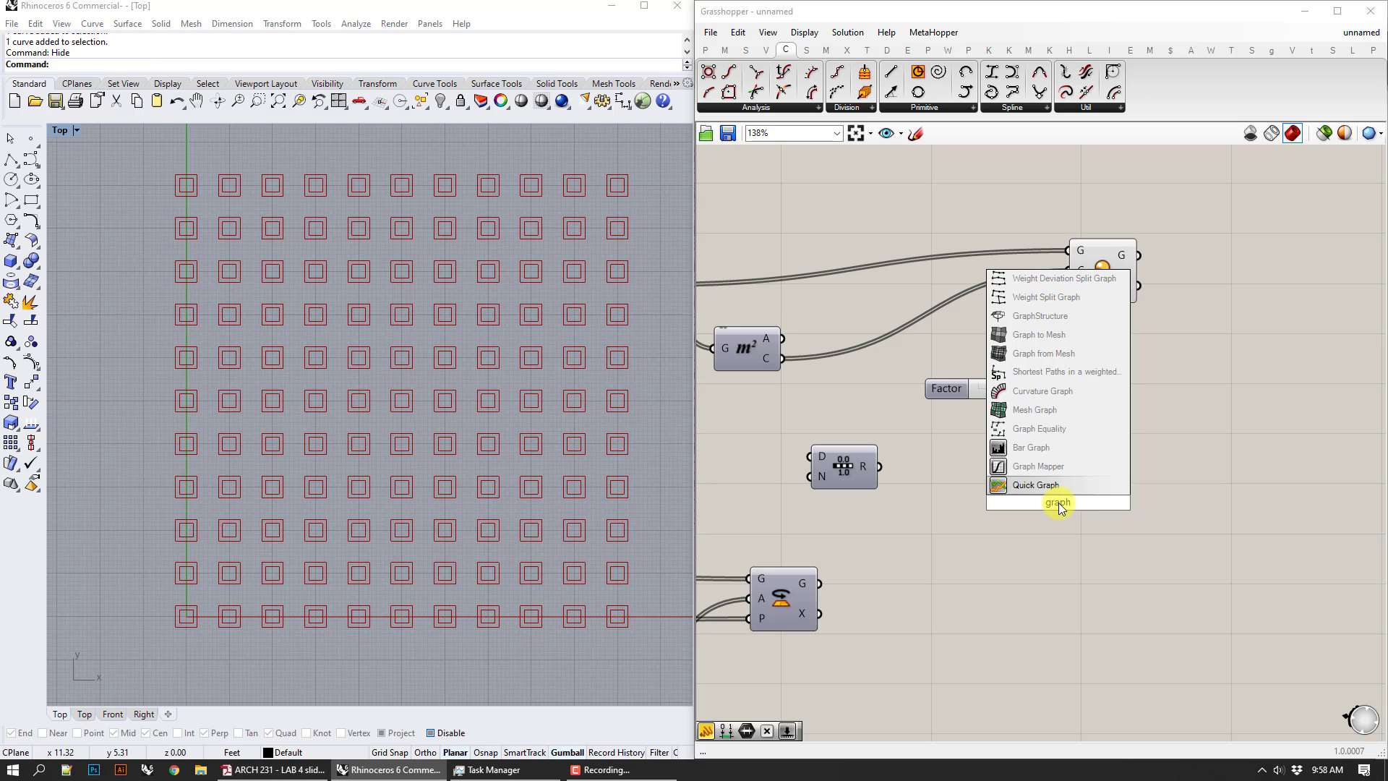
pyautogui.press('Return')
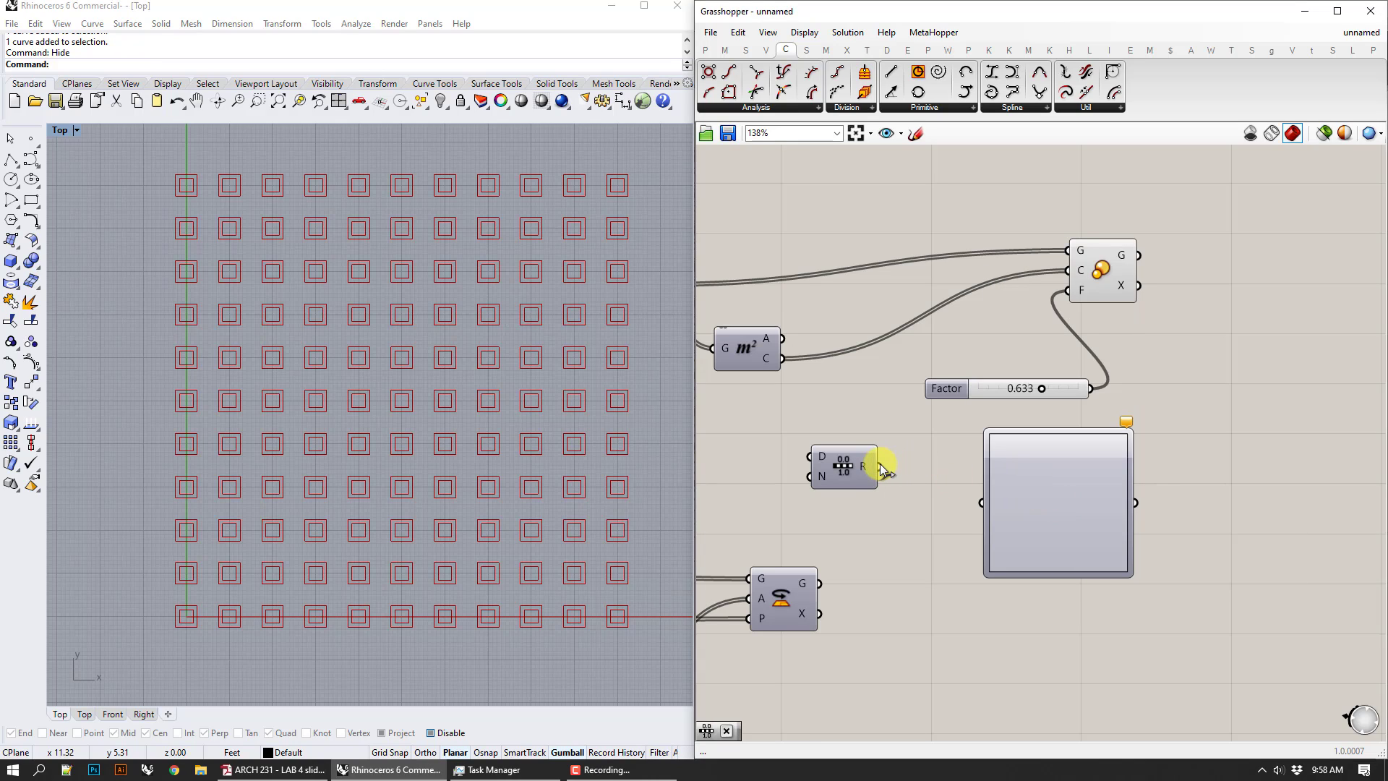
pyautogui.moveTo(881, 467); pyautogui.dragTo(981, 502)
pyautogui.moveTo(833, 466); pyautogui.dragTo(868, 486)
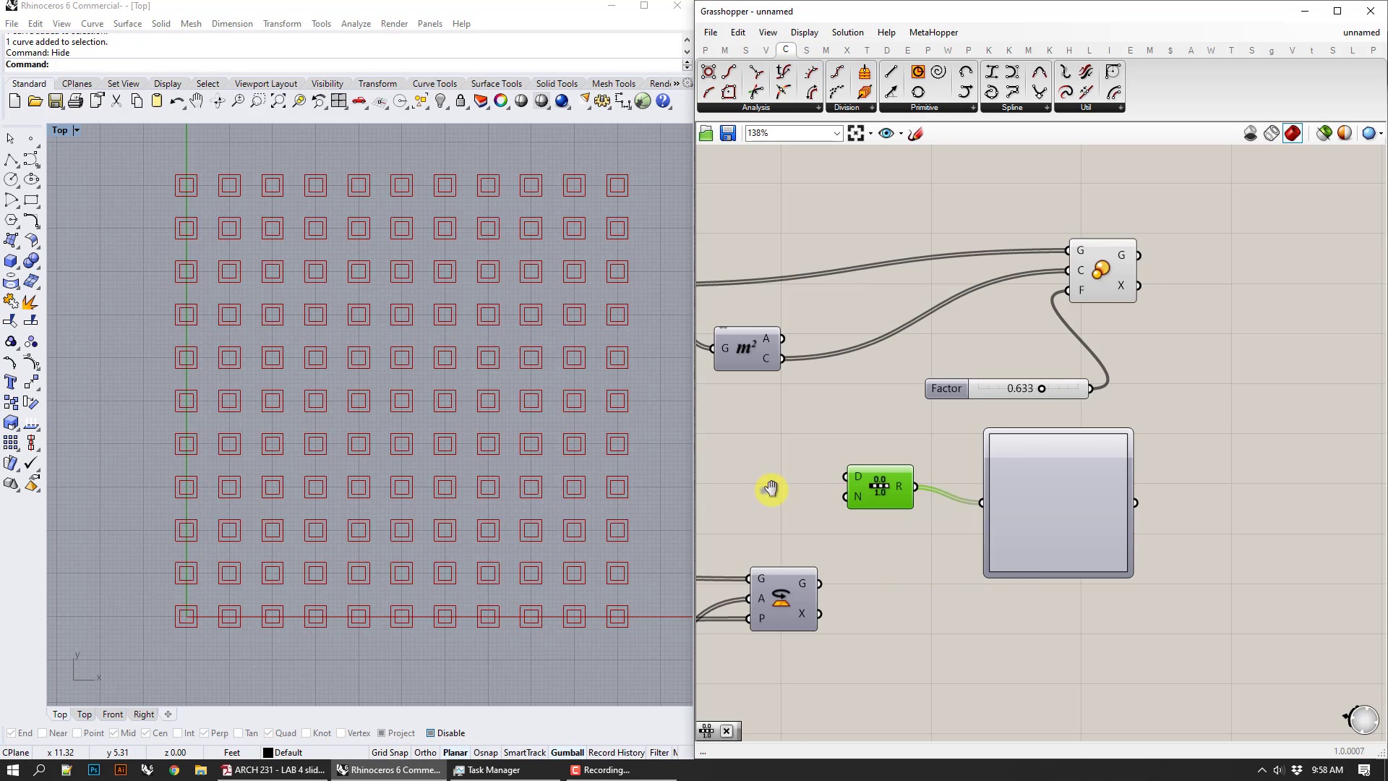
# - Add a List Length component between the Area and Range components
pyautogui.moveTo(759, 486); pyautogui.dragTo(982, 469, button='right')
pyautogui.doubleClick(947, 448)
pyautogui.write('list leng')
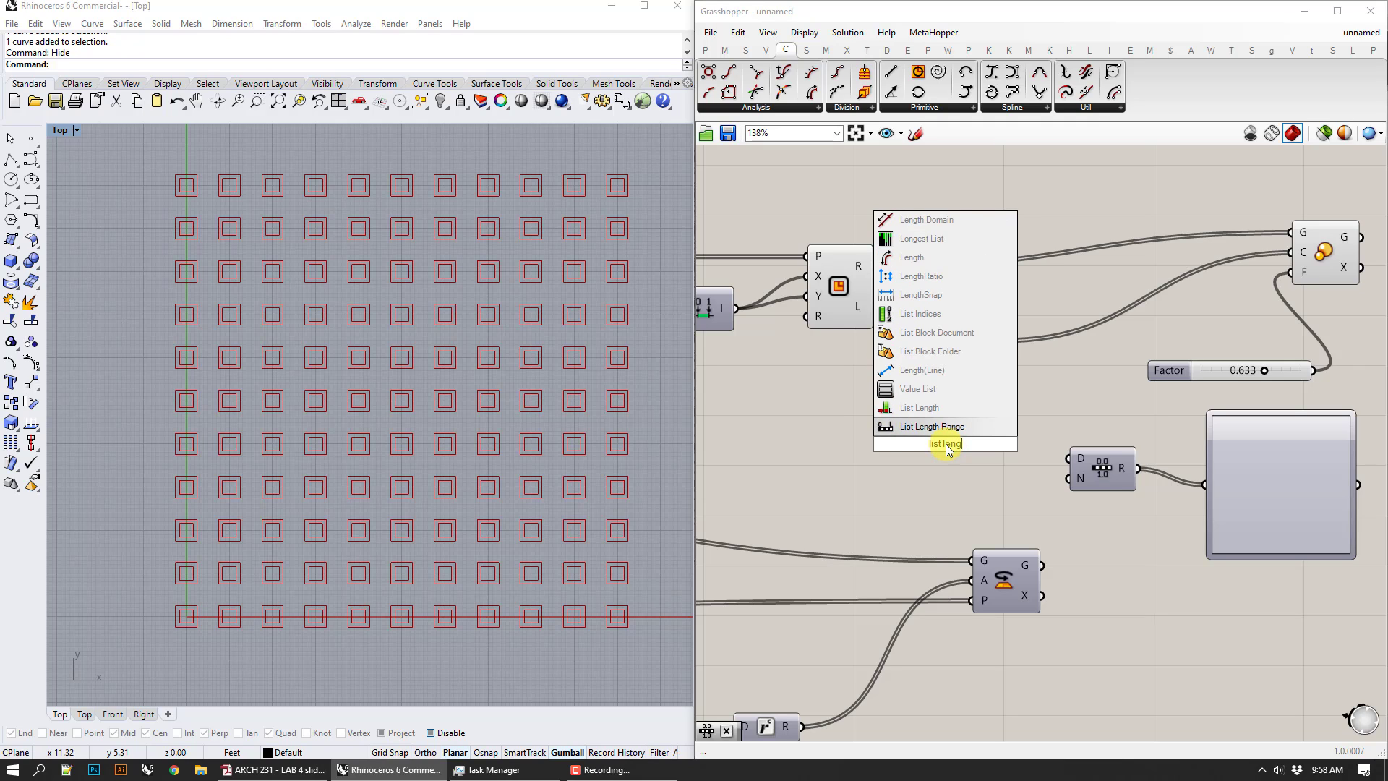
pyautogui.click(919, 408)
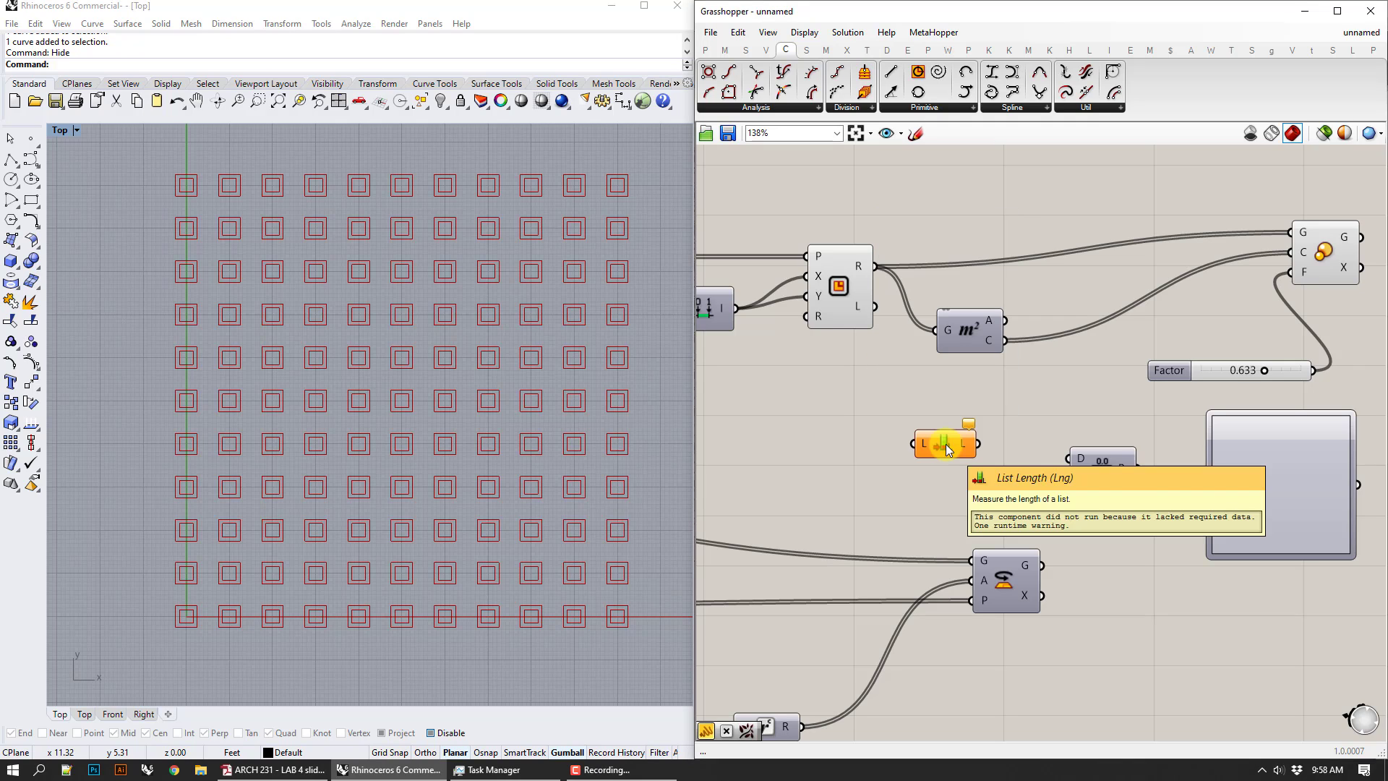
# - Wire the Area centroids through List Length into the Range's N input and add an expression on N to match the rectangle count
pyautogui.moveTo(1007, 342); pyautogui.dragTo(1071, 478)
pyautogui.rightClick(1074, 479)
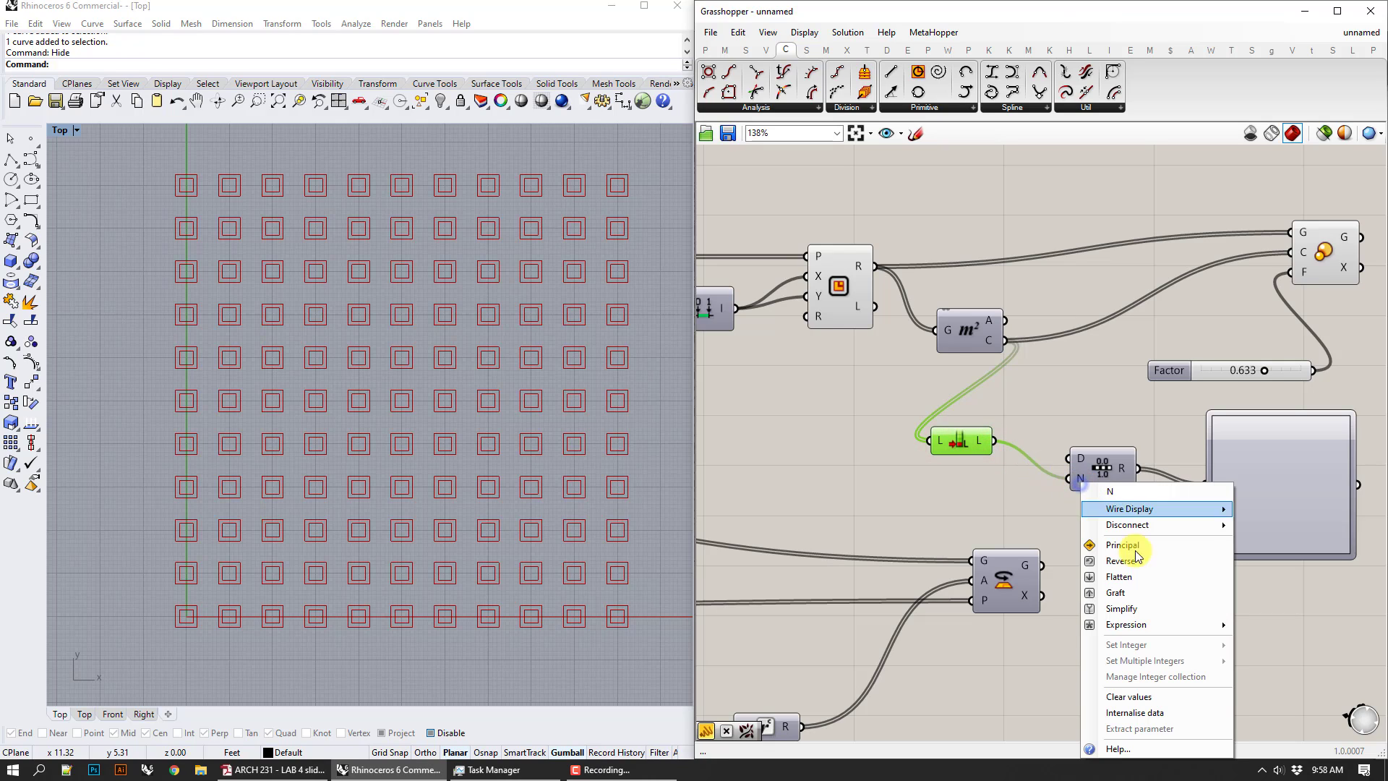
pyautogui.moveTo(1153, 624)
pyautogui.click(1001, 643)
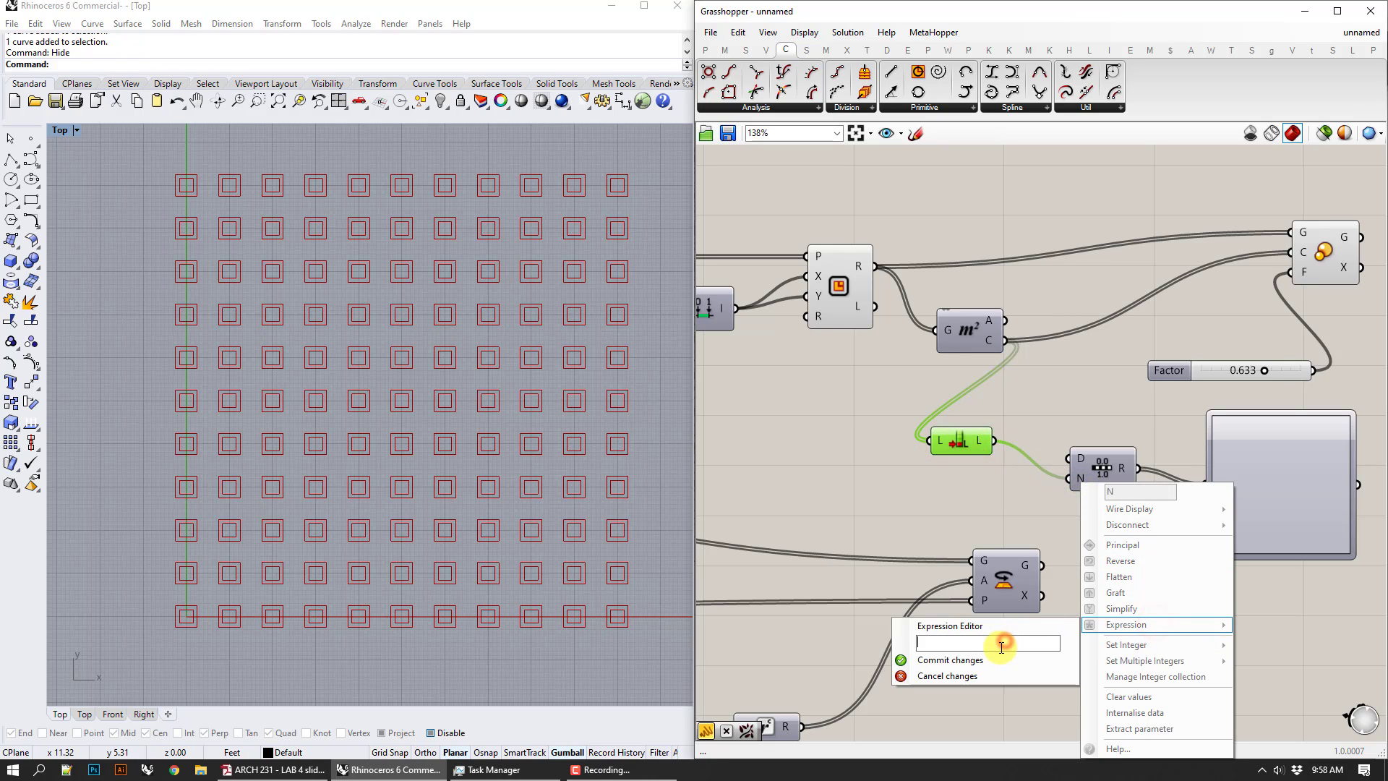
pyautogui.click(998, 659)
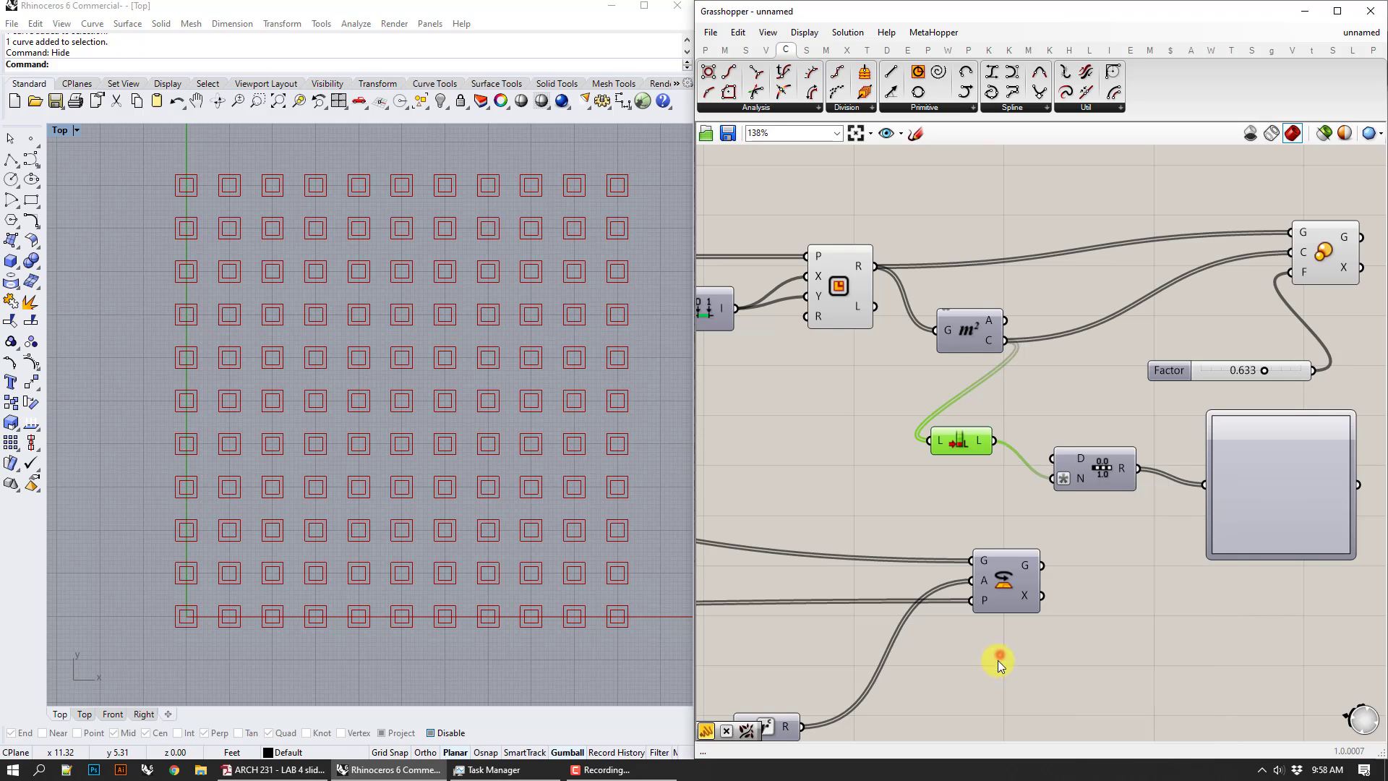
# - Set the Graph Mapper's graph type to Sine and shorten its wavelength to about two and a half waves across the graph
pyautogui.moveTo(1129, 571); pyautogui.dragTo(1025, 536, button='right')
pyautogui.rightClick(1162, 422)
pyautogui.press('Escape')
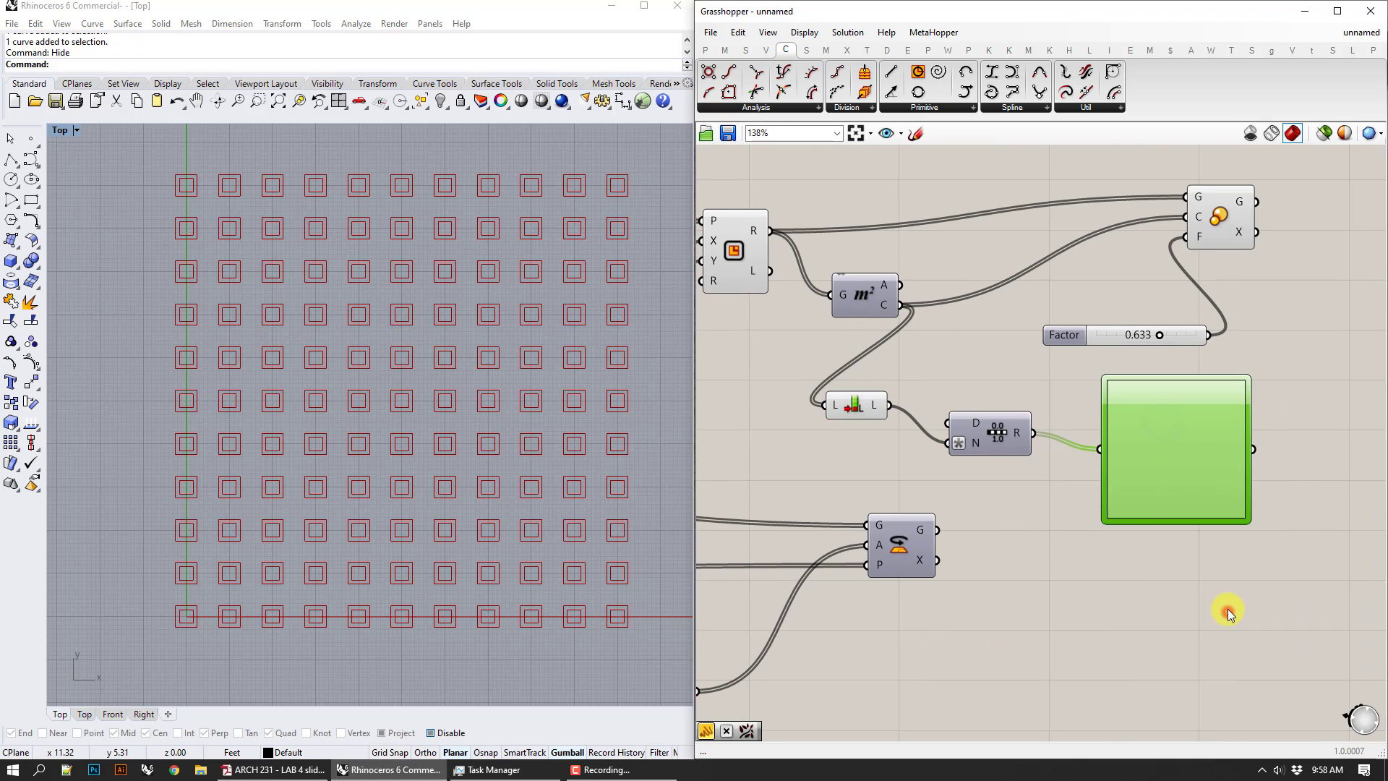
pyautogui.rightClick(1184, 448)
pyautogui.moveTo(1248, 626)
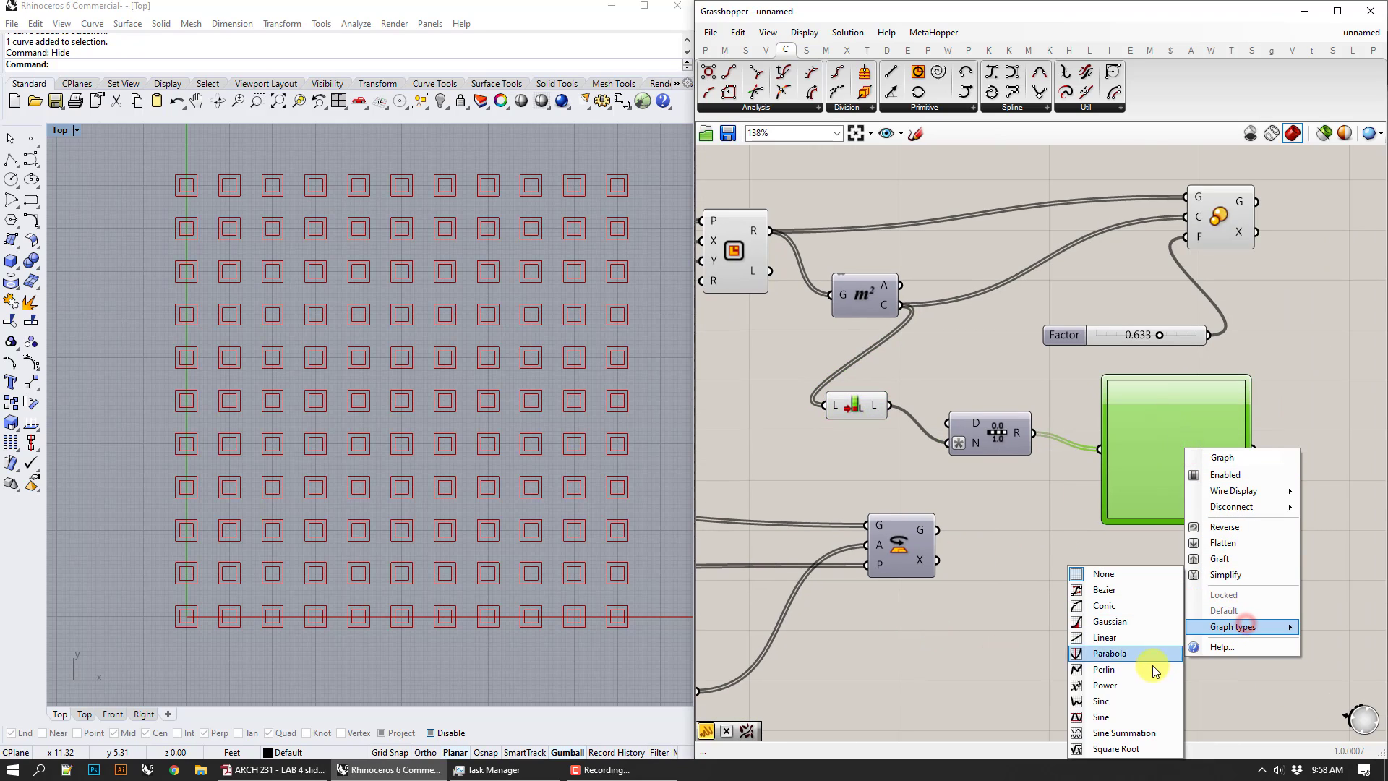
pyautogui.click(1137, 718)
pyautogui.moveTo(1224, 541); pyautogui.dragTo(1024, 568, button='right')
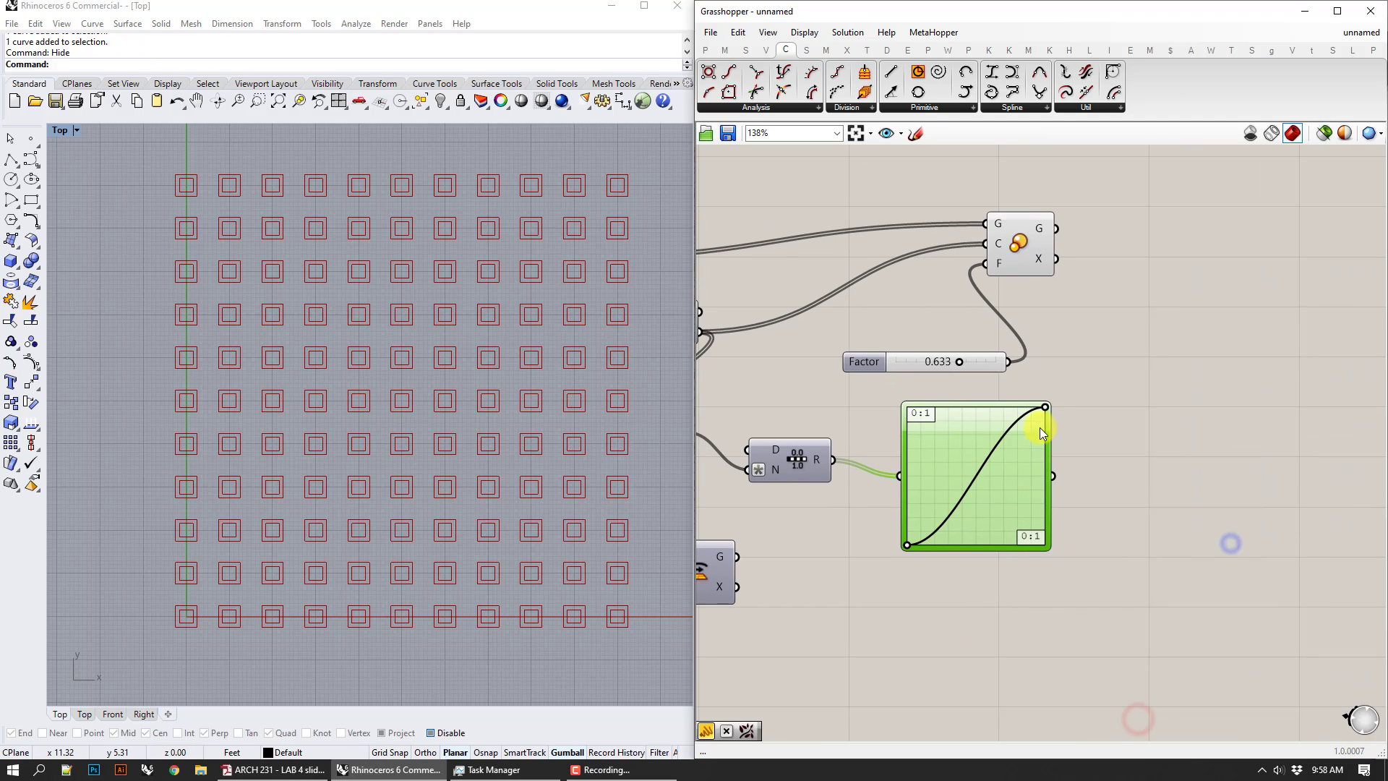
pyautogui.moveTo(1041, 407); pyautogui.dragTo(935, 409)
pyautogui.moveTo(1164, 473); pyautogui.dragTo(1059, 458, button='right')
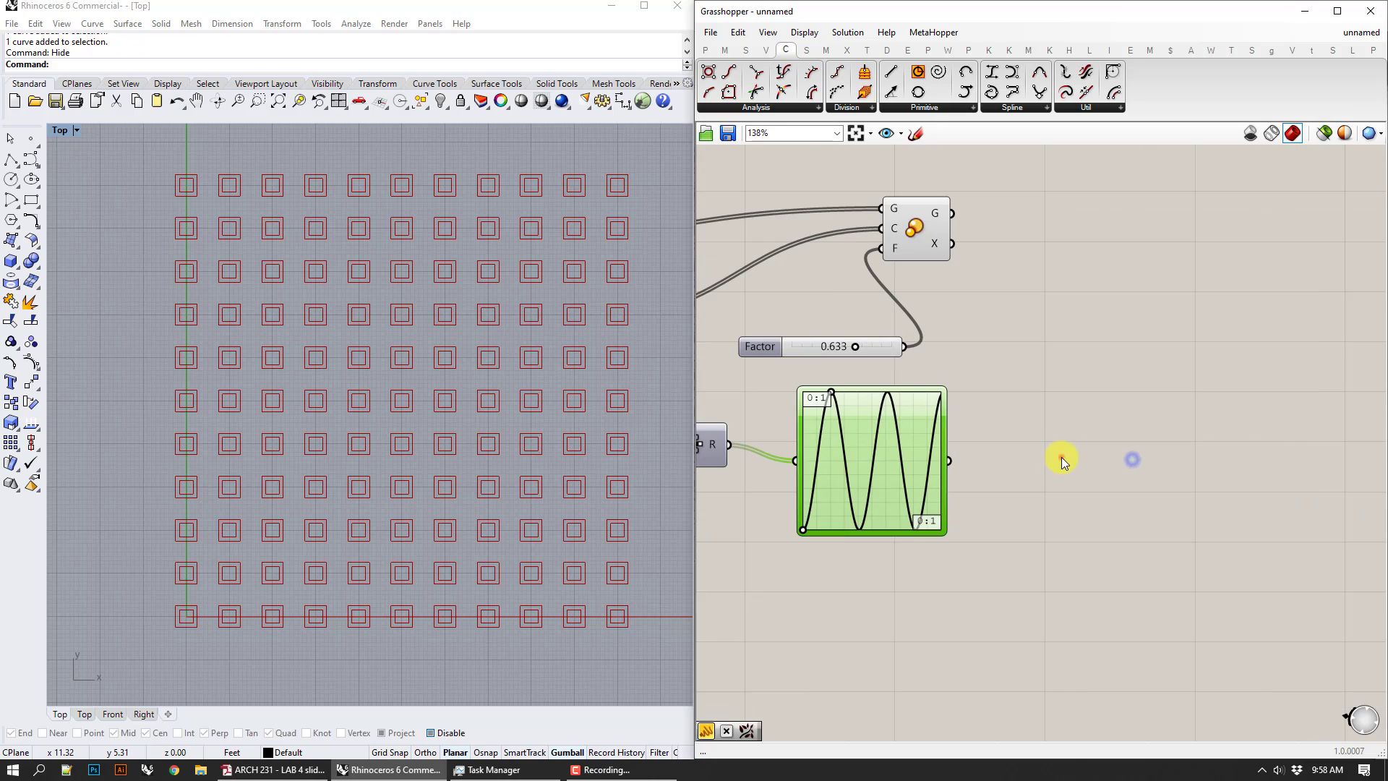
# - Add a Panel on the Graph Mapper output, enlarge it, and view its list of values through to the end
pyautogui.doubleClick(1060, 459)
pyautogui.write('panel')
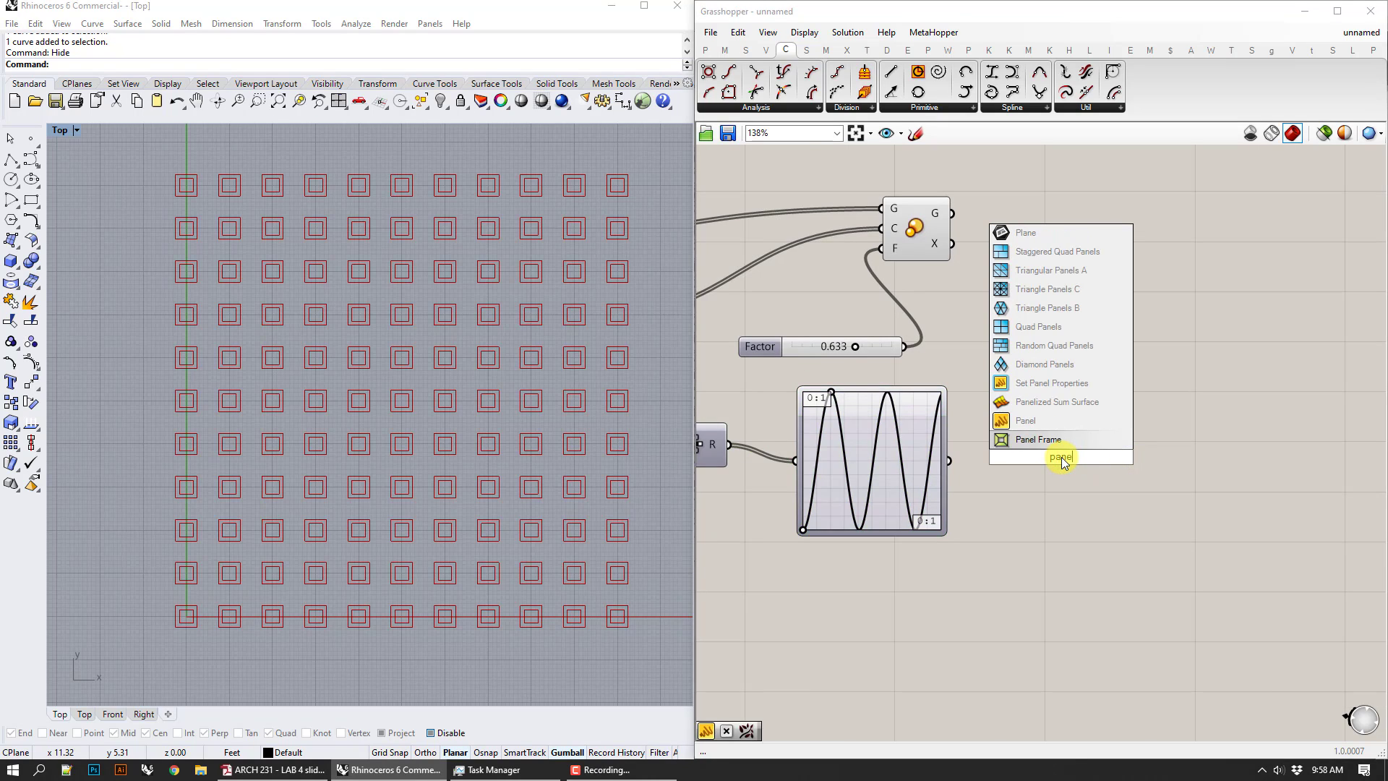
pyautogui.press('Return')
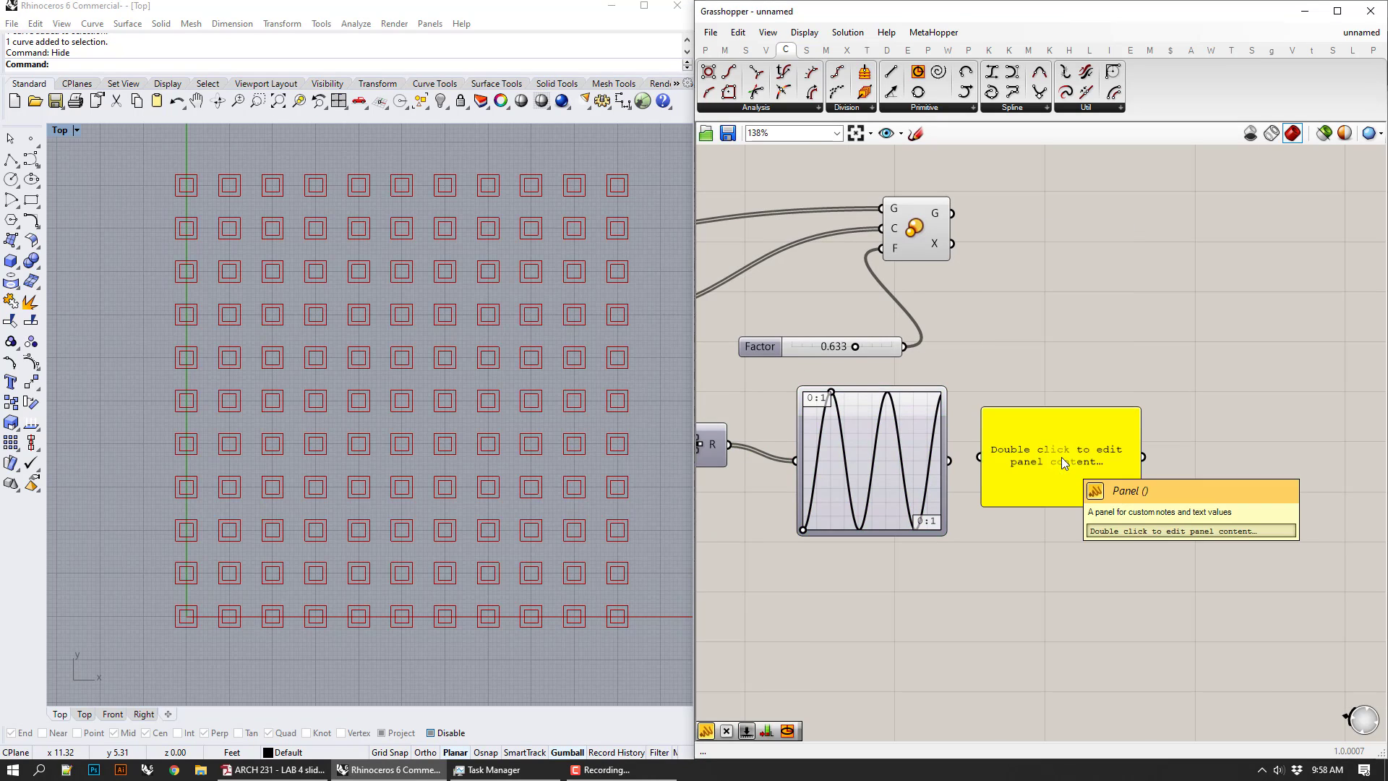
pyautogui.click(1063, 457)
pyautogui.moveTo(1007, 446); pyautogui.dragTo(1016, 449)
pyautogui.moveTo(1106, 504); pyautogui.dragTo(1051, 429, button='right')
pyautogui.moveTo(1053, 425); pyautogui.dragTo(1053, 639)
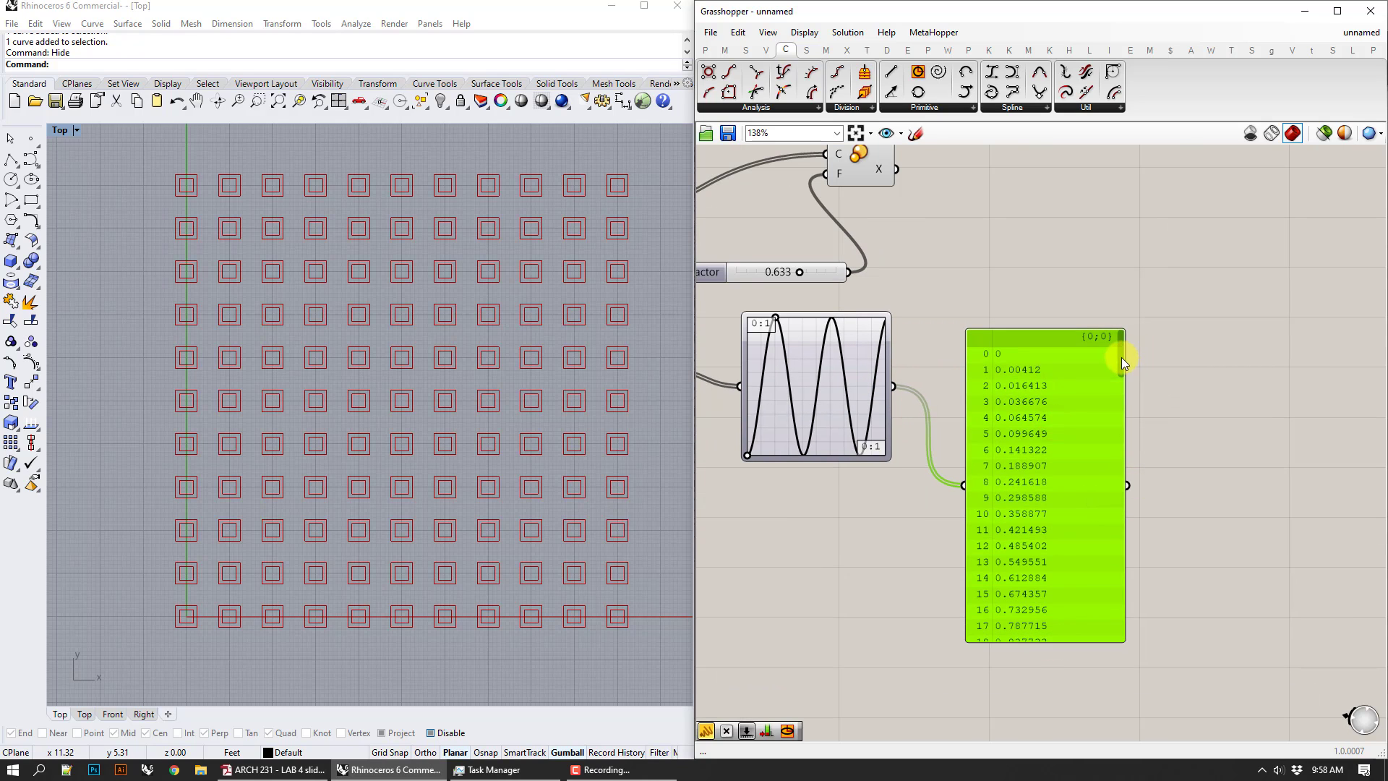
pyautogui.moveTo(1121, 357); pyautogui.dragTo(1114, 631)
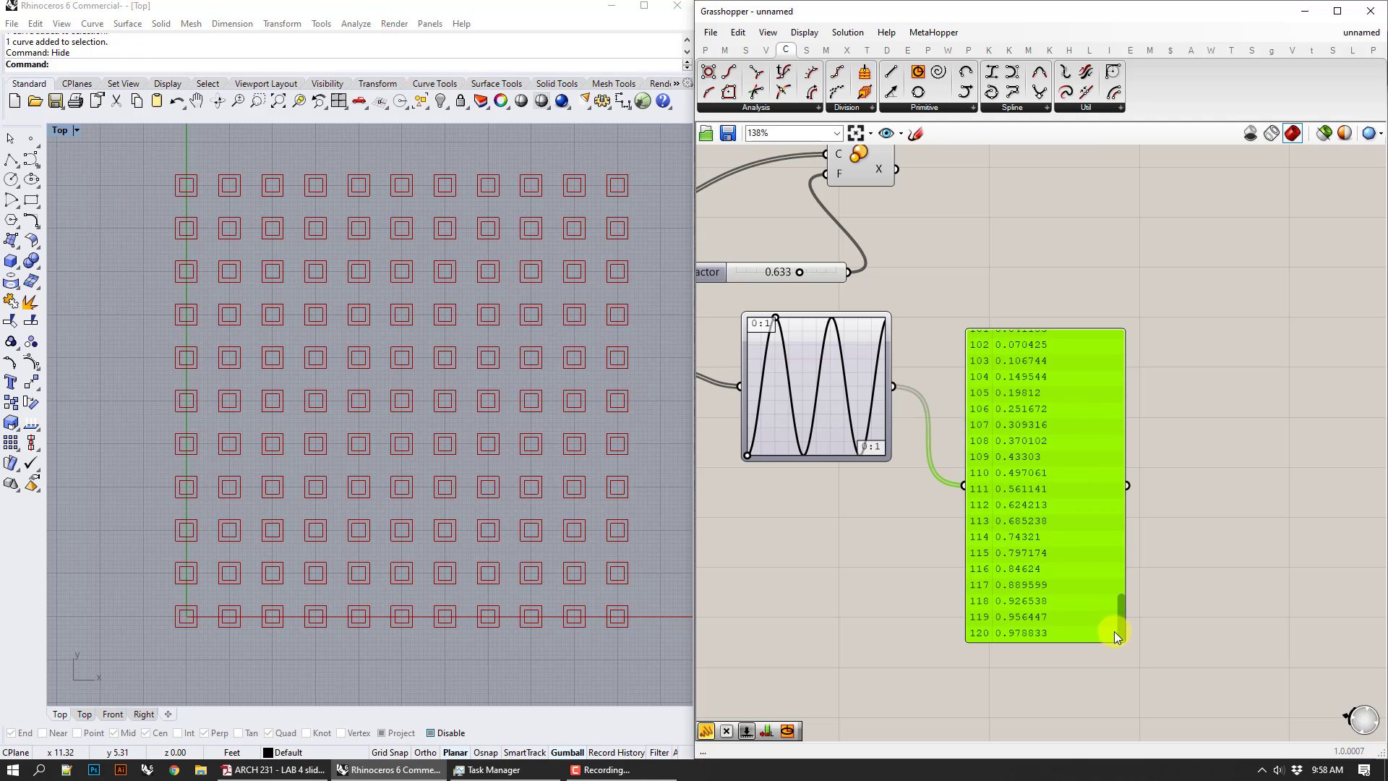
# - Move the Scale component beyond the Panel and connect the Panel output to its F input in place of the Factor slider
pyautogui.moveTo(1013, 293); pyautogui.dragTo(1077, 405, button='right')
pyautogui.moveTo(915, 265); pyautogui.dragTo(1330, 268)
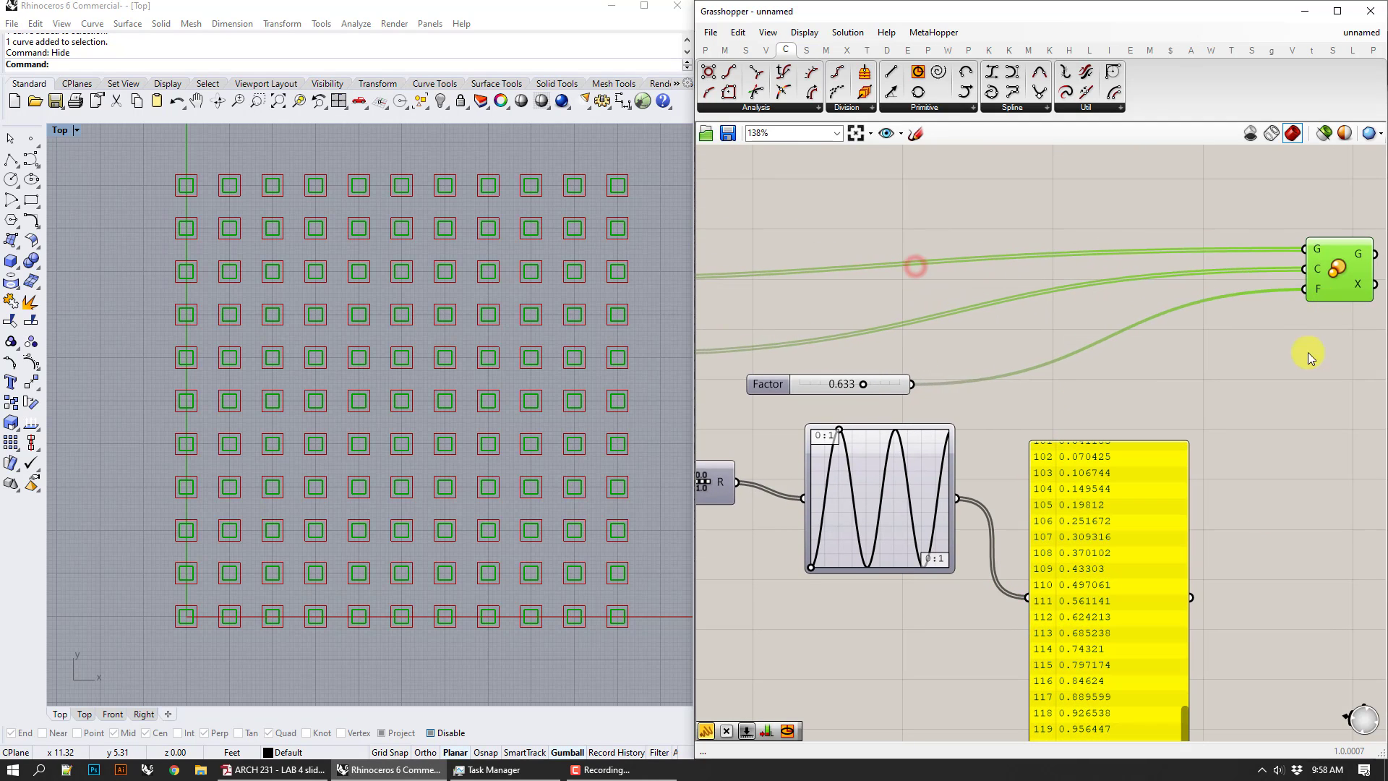
pyautogui.moveTo(1255, 539); pyautogui.dragTo(1217, 488, button='right')
pyautogui.moveTo(966, 367); pyautogui.dragTo(1223, 347, button='right')
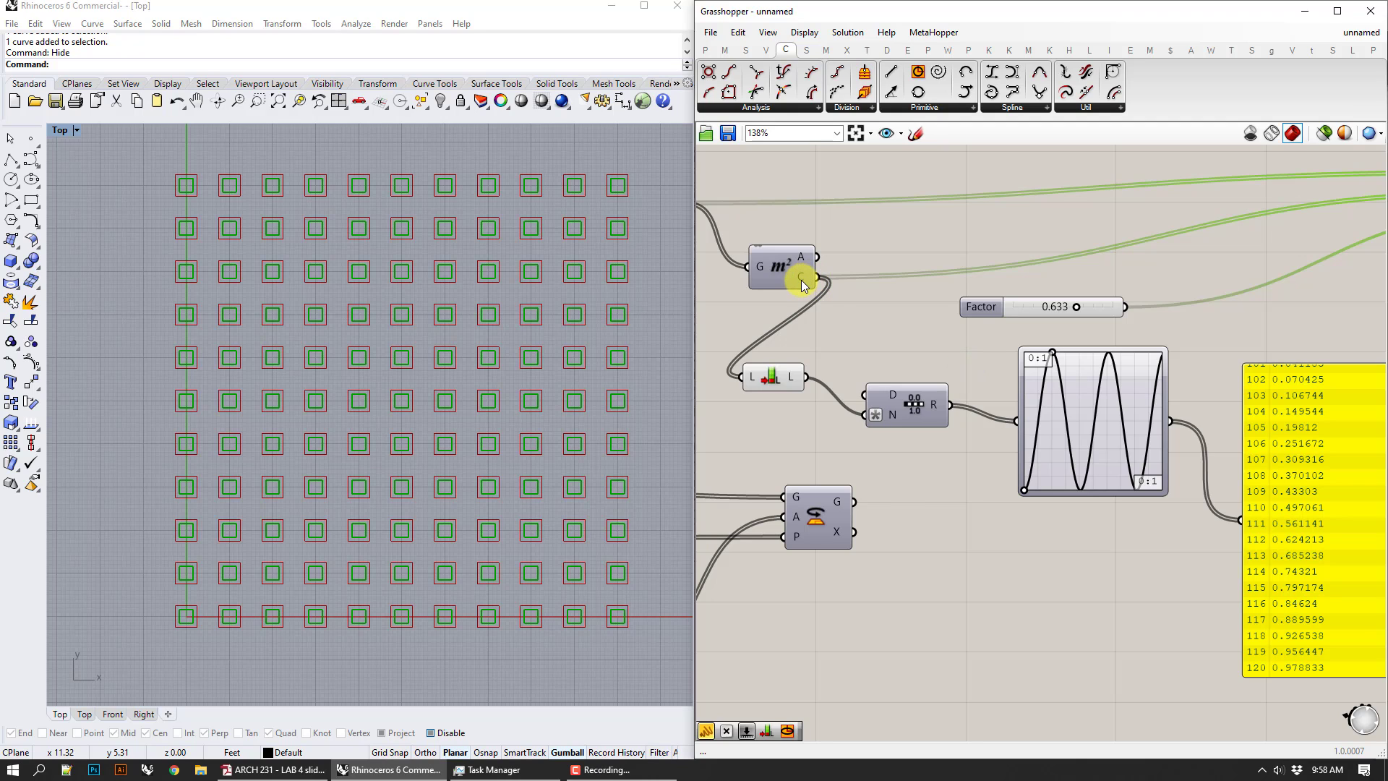
pyautogui.moveTo(1222, 294); pyautogui.dragTo(1005, 331, button='right')
pyautogui.scroll(-2, 1083, 489)
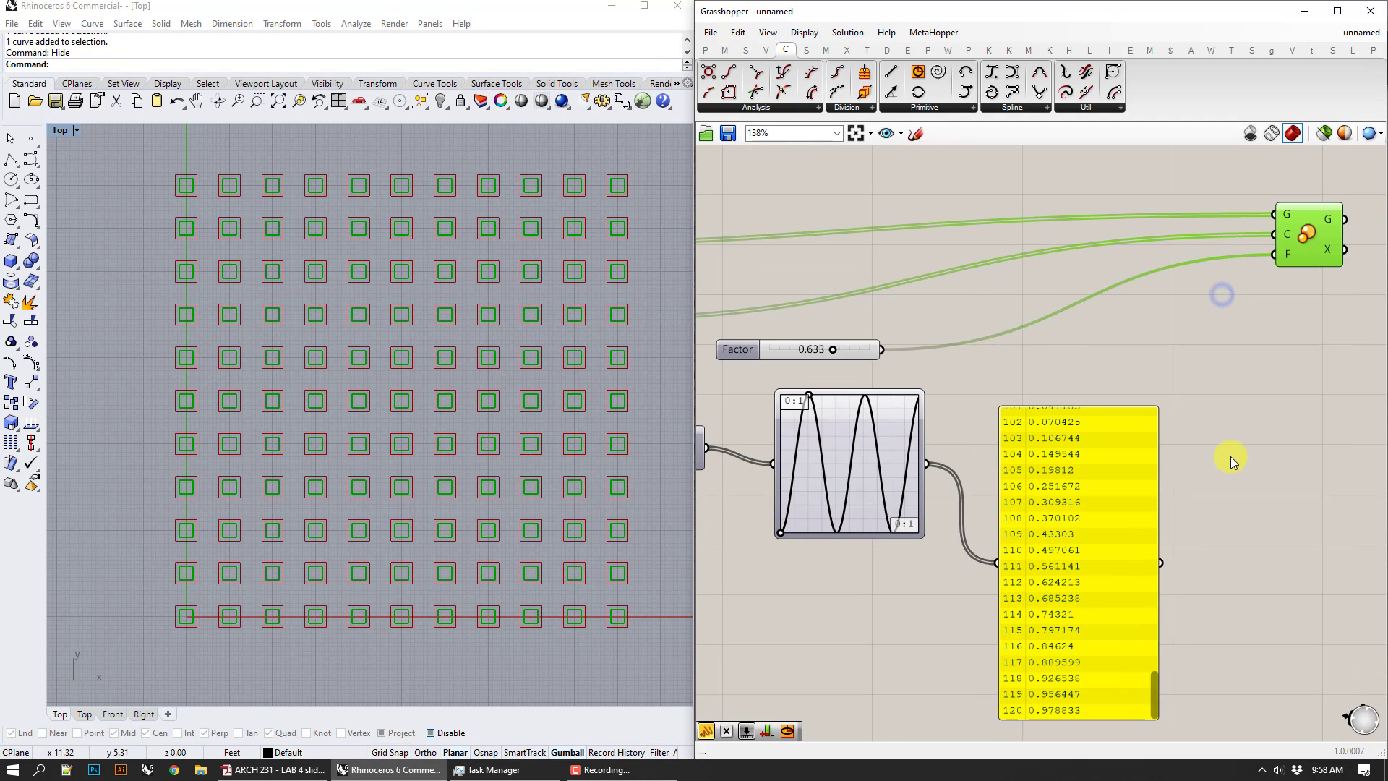
pyautogui.moveTo(1263, 289); pyautogui.dragTo(1266, 286)
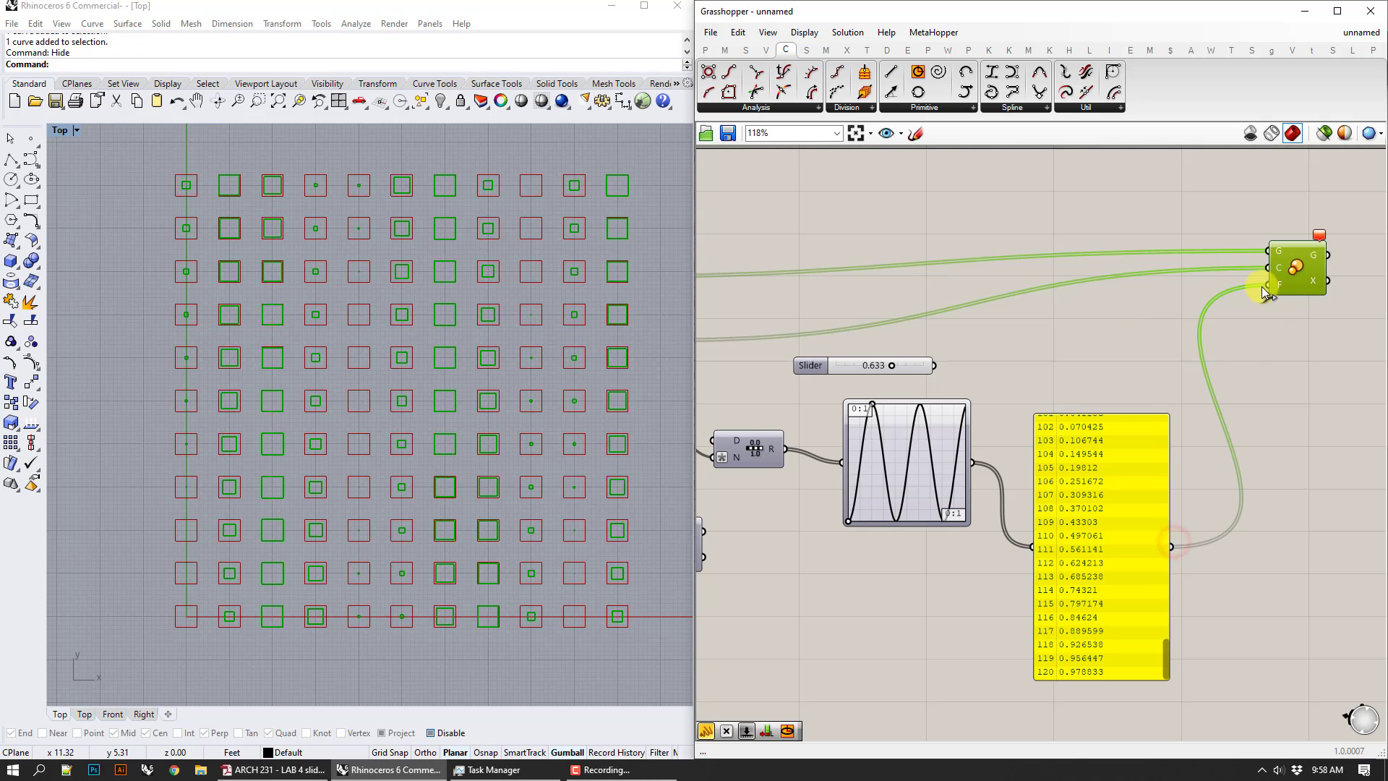
pyautogui.click(1244, 425)
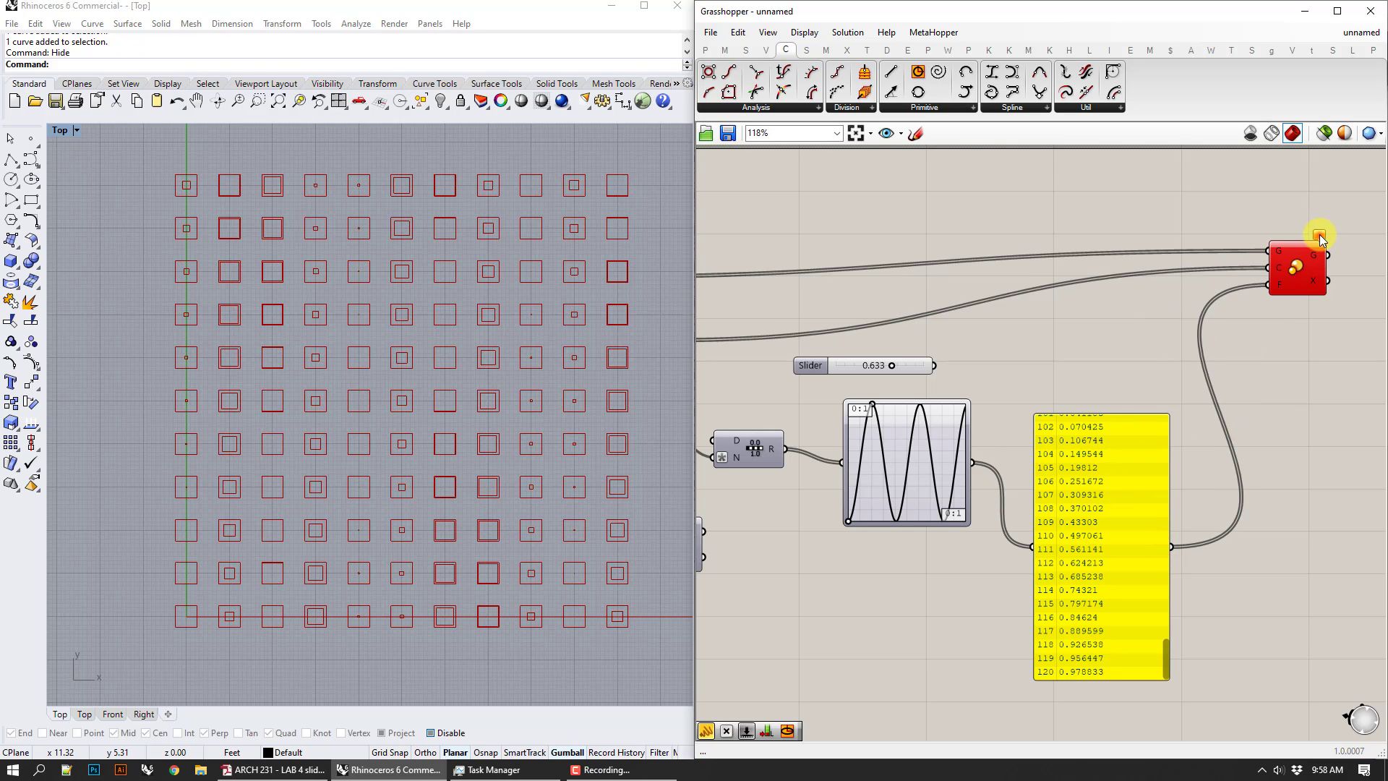
# - Set the Range component's domain to 0.1 To 1
pyautogui.moveTo(889, 520); pyautogui.dragTo(1193, 503, button='right')
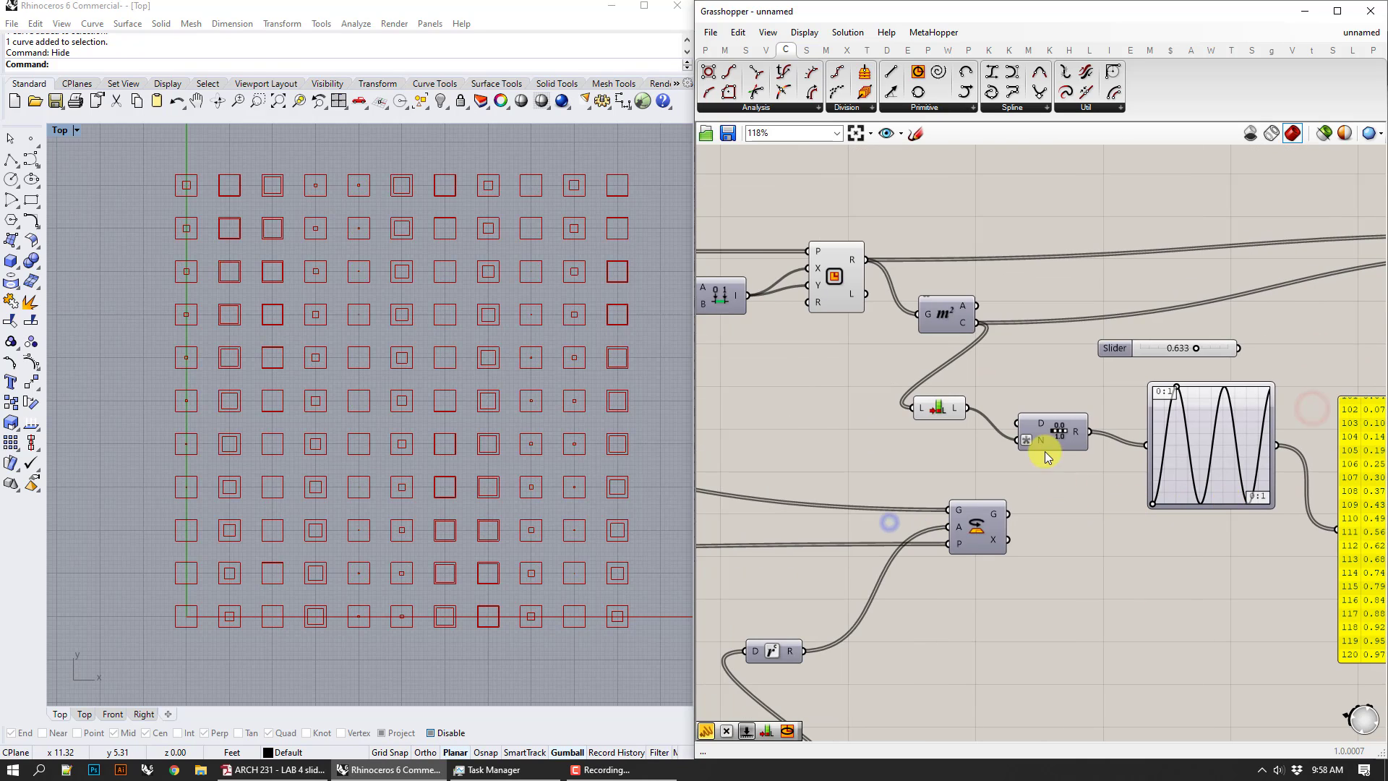
pyautogui.rightClick(1042, 428)
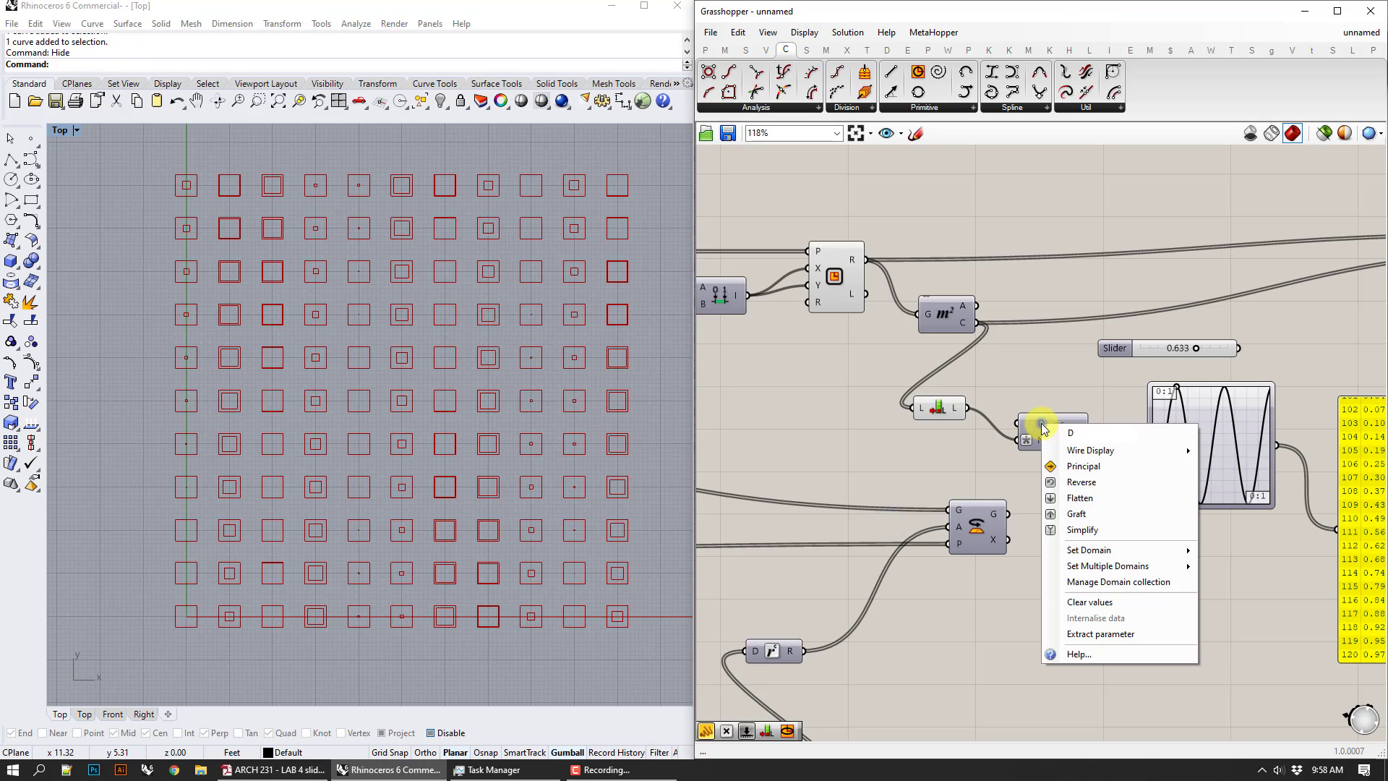
pyautogui.click(1106, 548)
pyautogui.click(1228, 550)
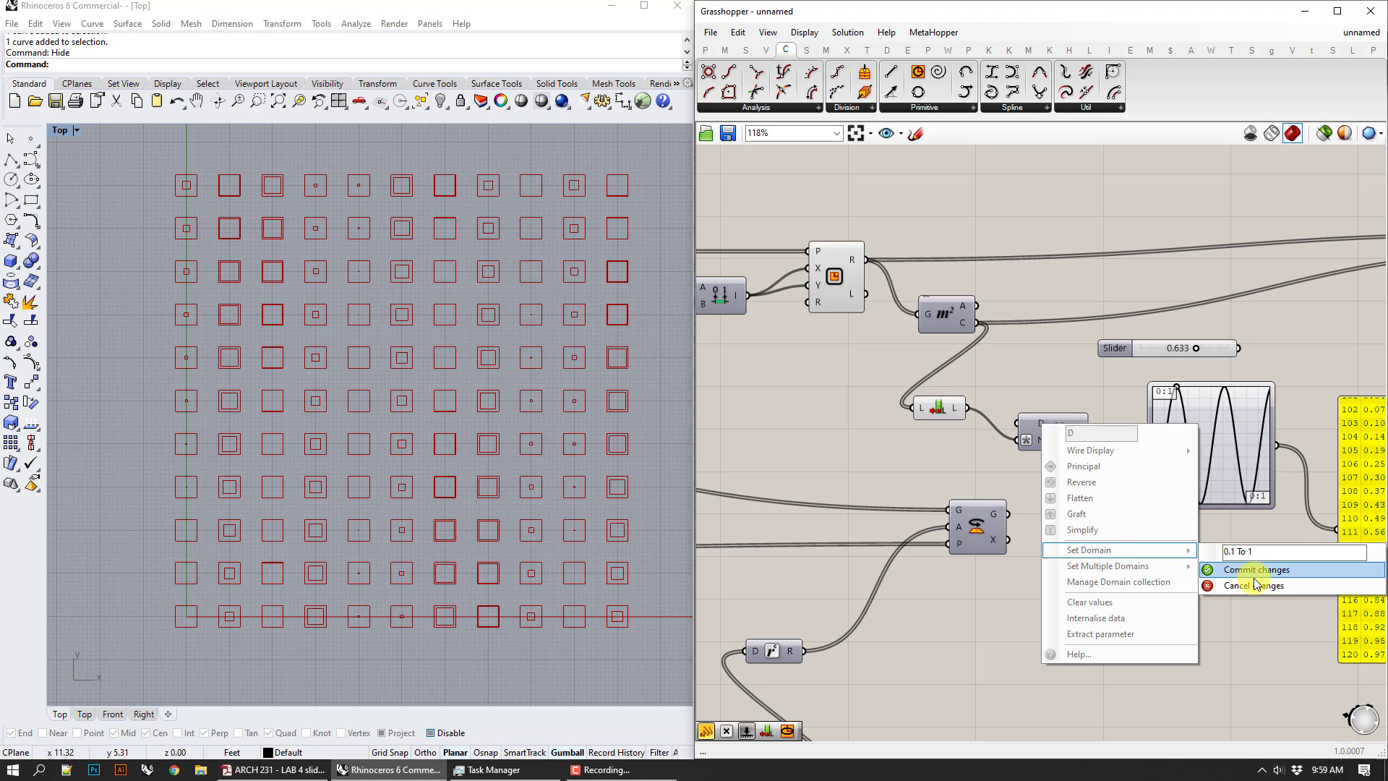
pyautogui.click(1254, 571)
pyautogui.moveTo(1244, 550); pyautogui.dragTo(1121, 558, button='right')
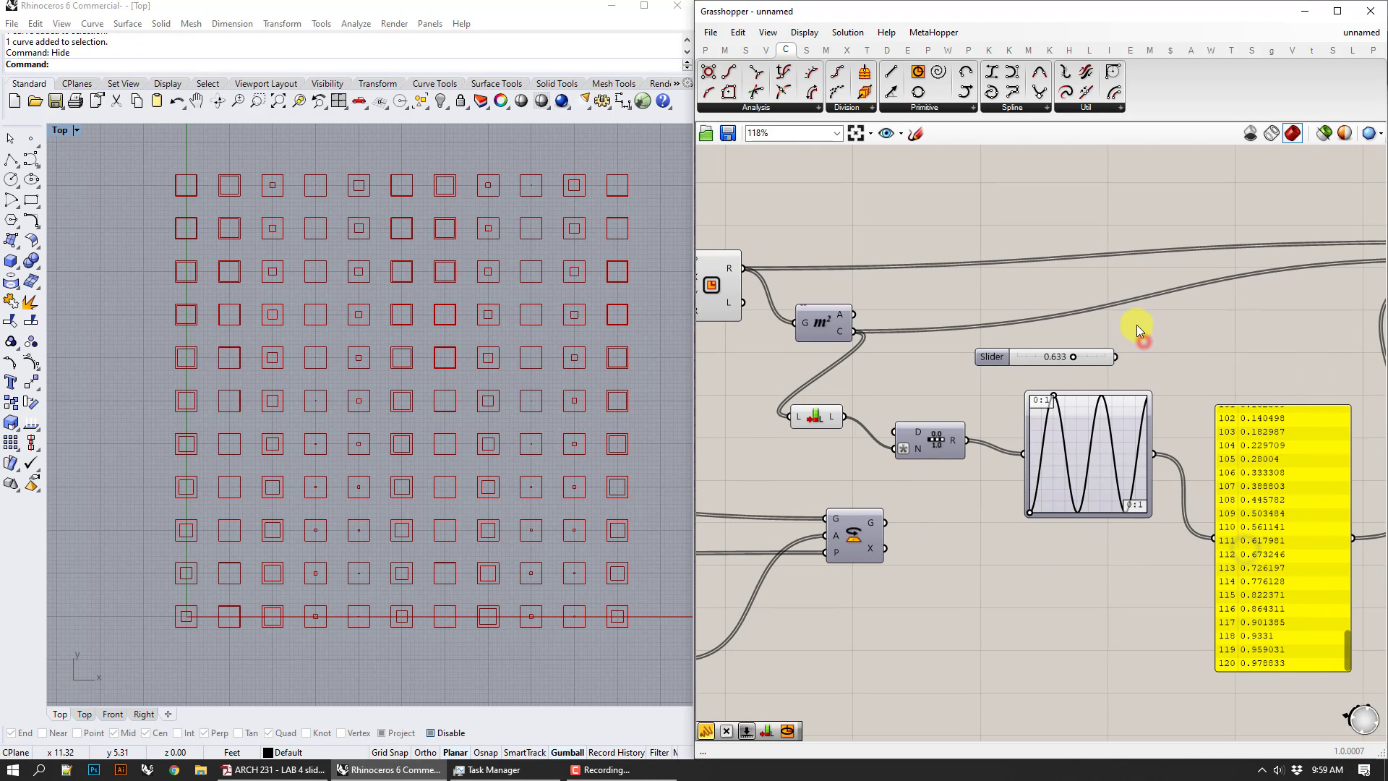
# - Turn off the preview of the Rectangle component so only the scaled rectangles are displayed
pyautogui.moveTo(1145, 339); pyautogui.dragTo(1128, 345, button='right')
pyautogui.scroll(-1, 1127, 345)
pyautogui.moveTo(787, 358); pyautogui.dragTo(727, 218)
pyautogui.rightClick(762, 193)
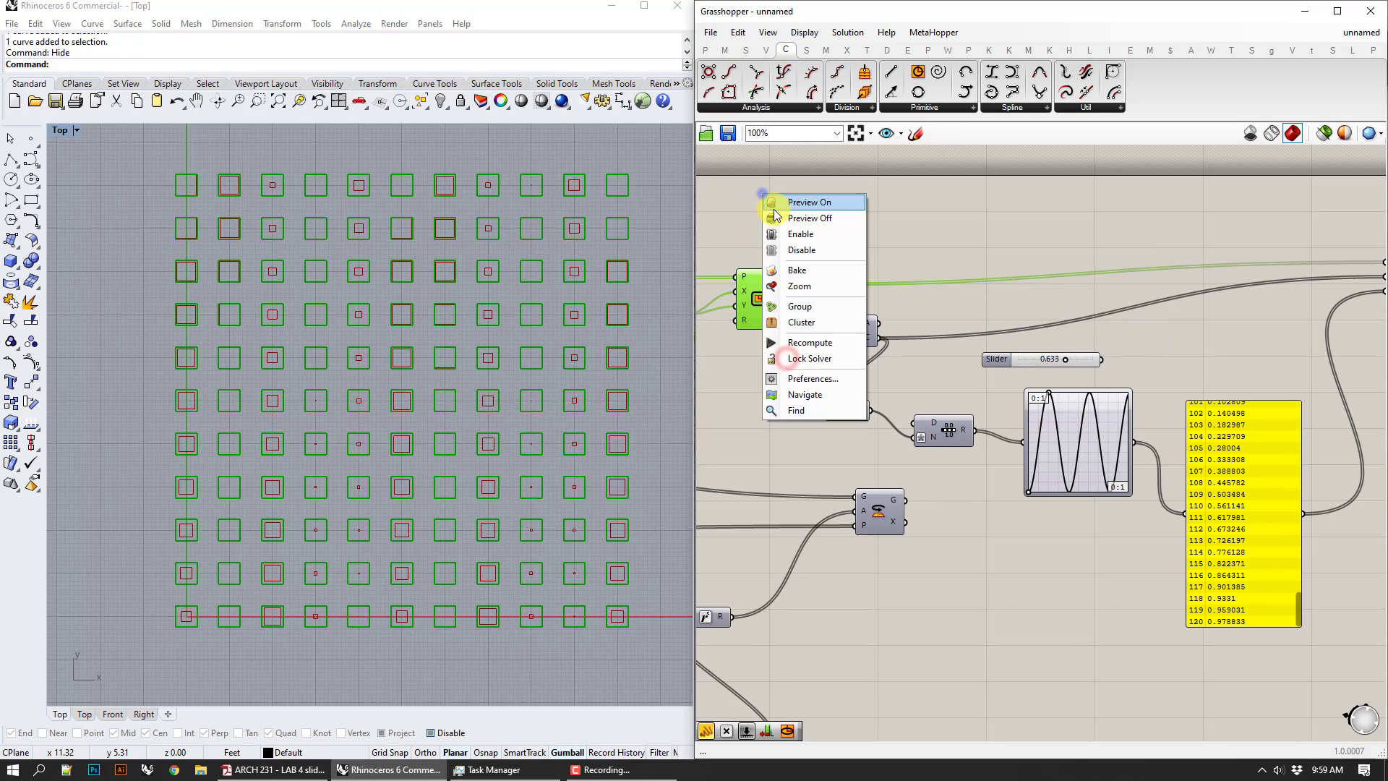
pyautogui.click(803, 218)
# - Shorten the Graph Mapper's sine wavelength further to pack about five waves across the graph
pyautogui.moveTo(1125, 504); pyautogui.dragTo(988, 512, button='right')
pyautogui.click(895, 372)
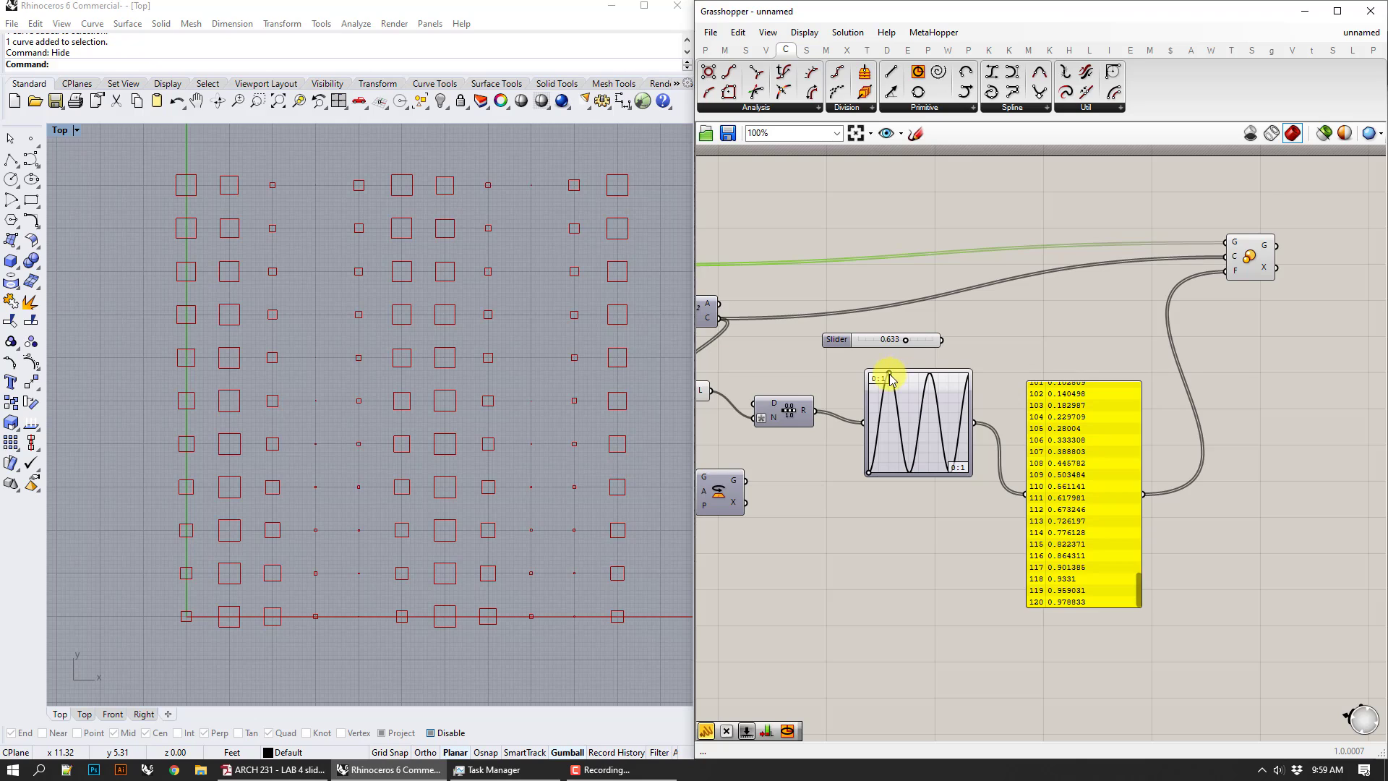
pyautogui.moveTo(890, 375); pyautogui.dragTo(881, 375)
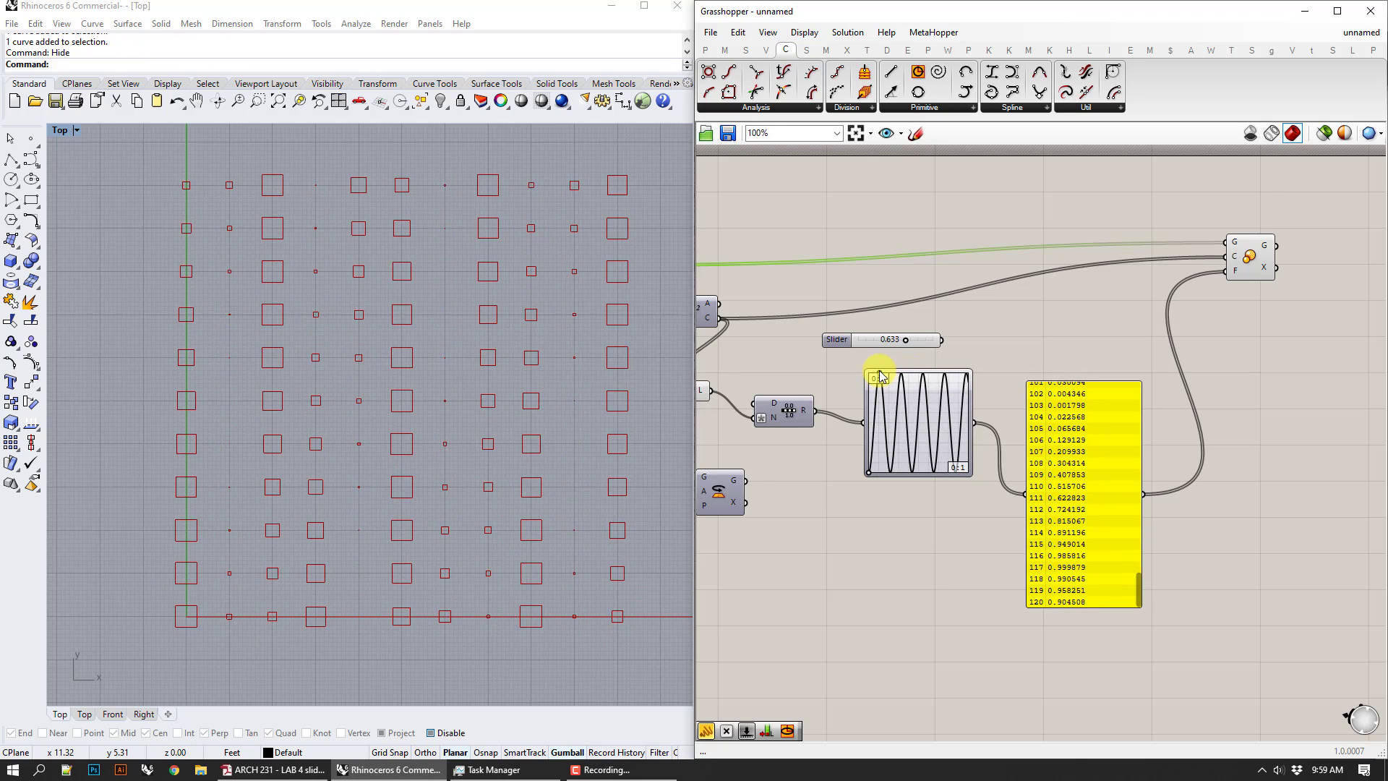
# - Change the Graph Mapper's graph type to Bezier and shape the curve into an S with its two handles
pyautogui.rightClick(919, 432)
pyautogui.click(975, 604)
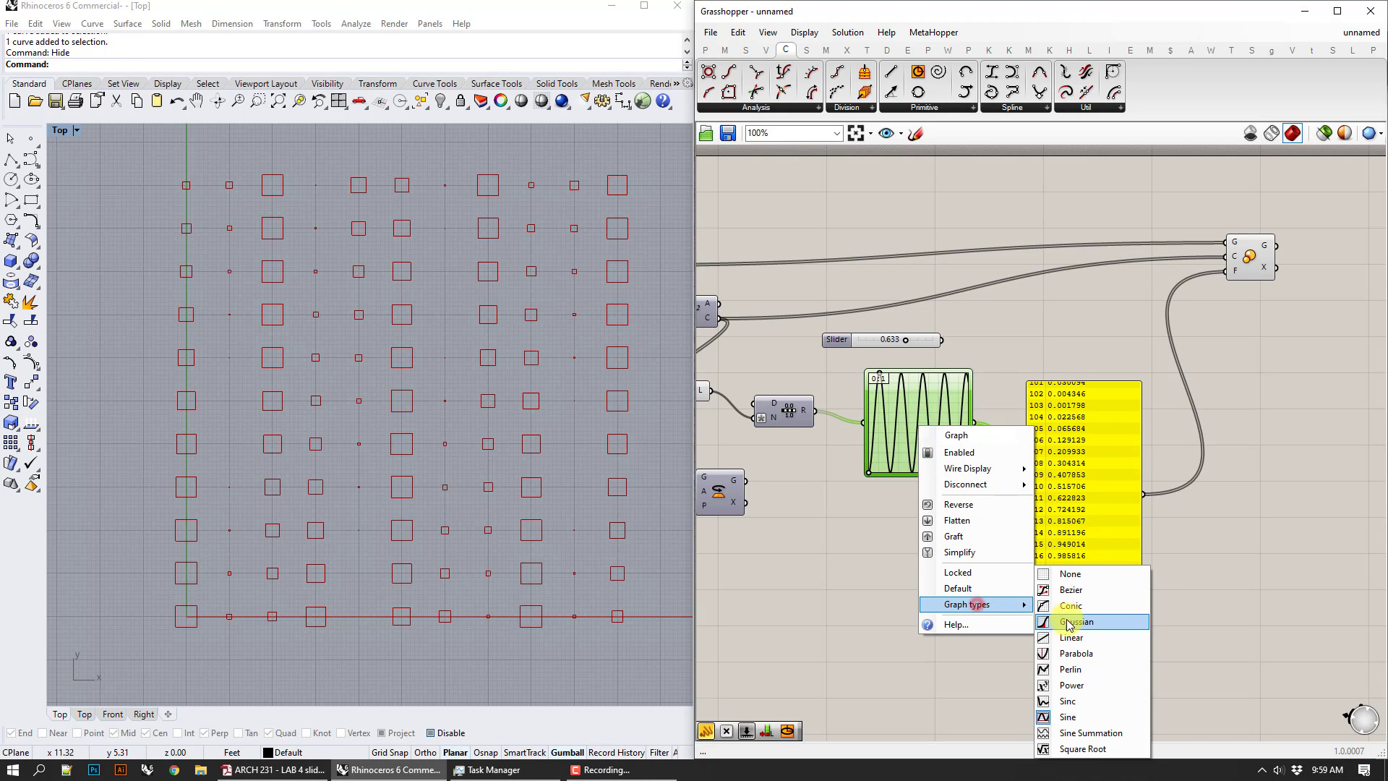
pyautogui.click(1079, 593)
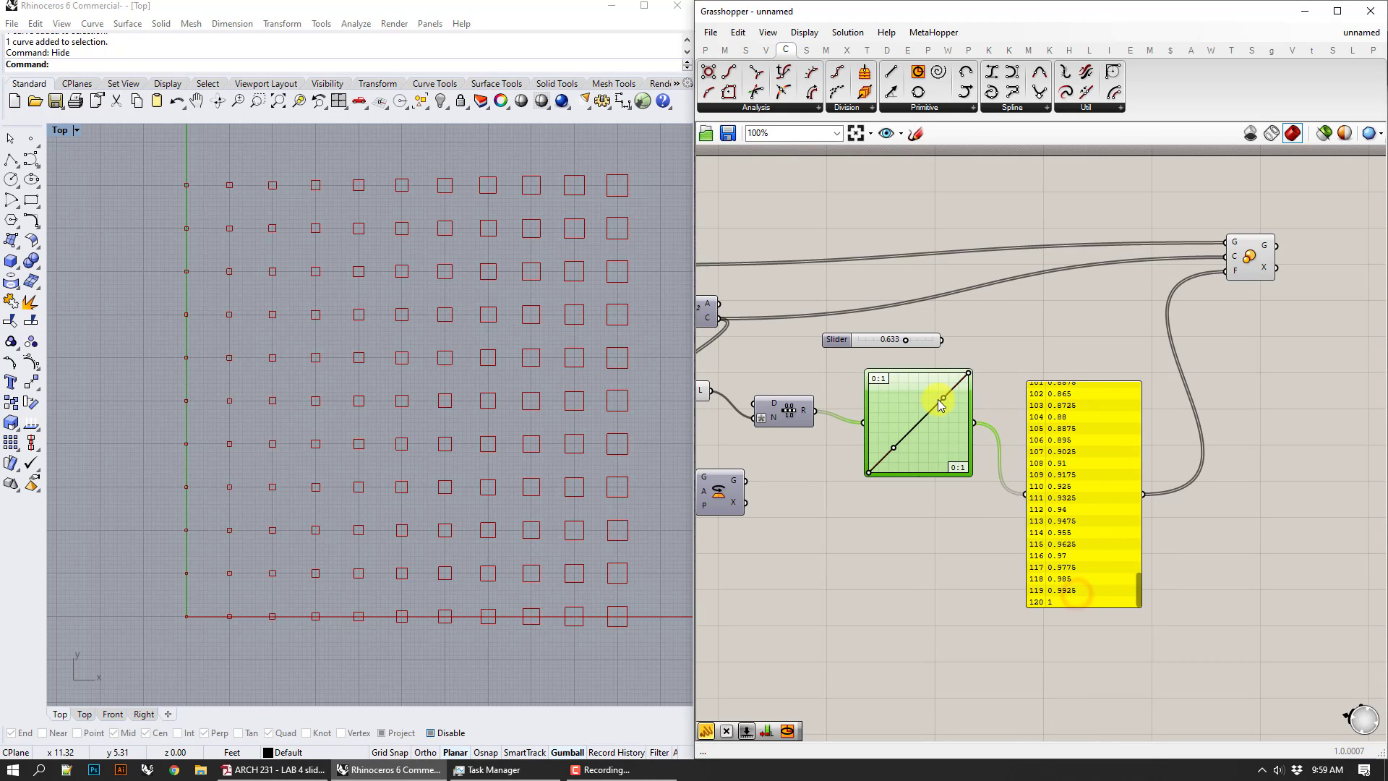
pyautogui.moveTo(941, 405); pyautogui.dragTo(915, 375)
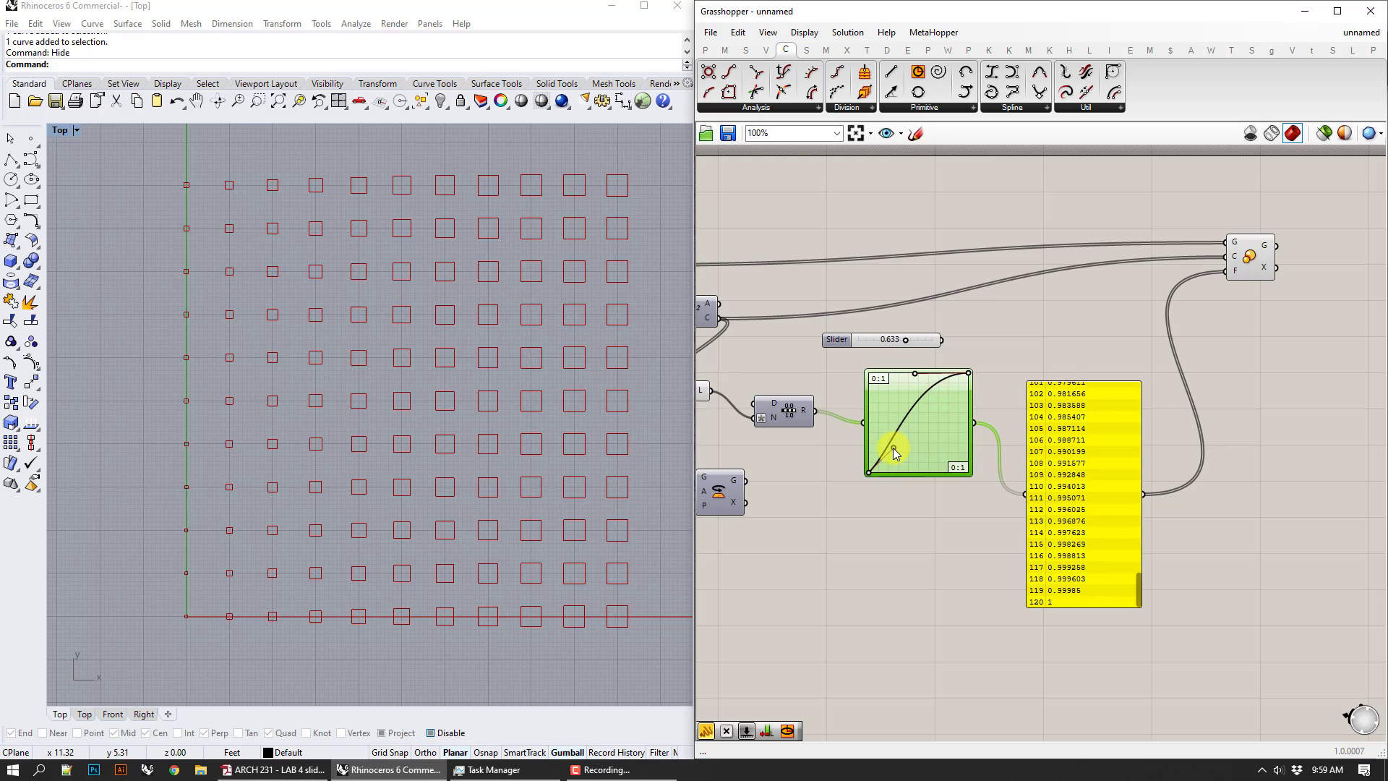
pyautogui.moveTo(894, 450); pyautogui.dragTo(929, 472)
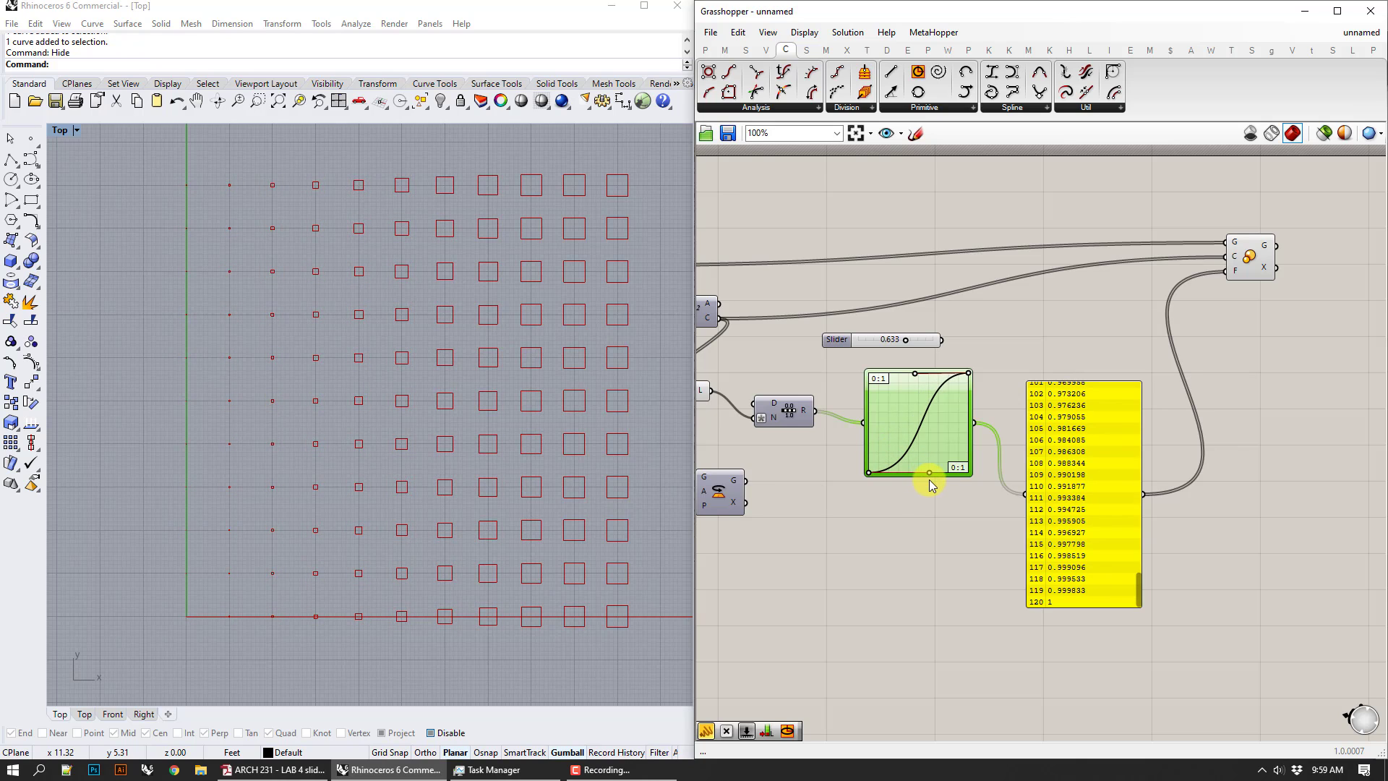
# - Change the Graph Mapper's graph type to Parabola, narrow the curve, and view the start of the Panel's value list
pyautogui.rightClick(933, 421)
pyautogui.moveTo(983, 594)
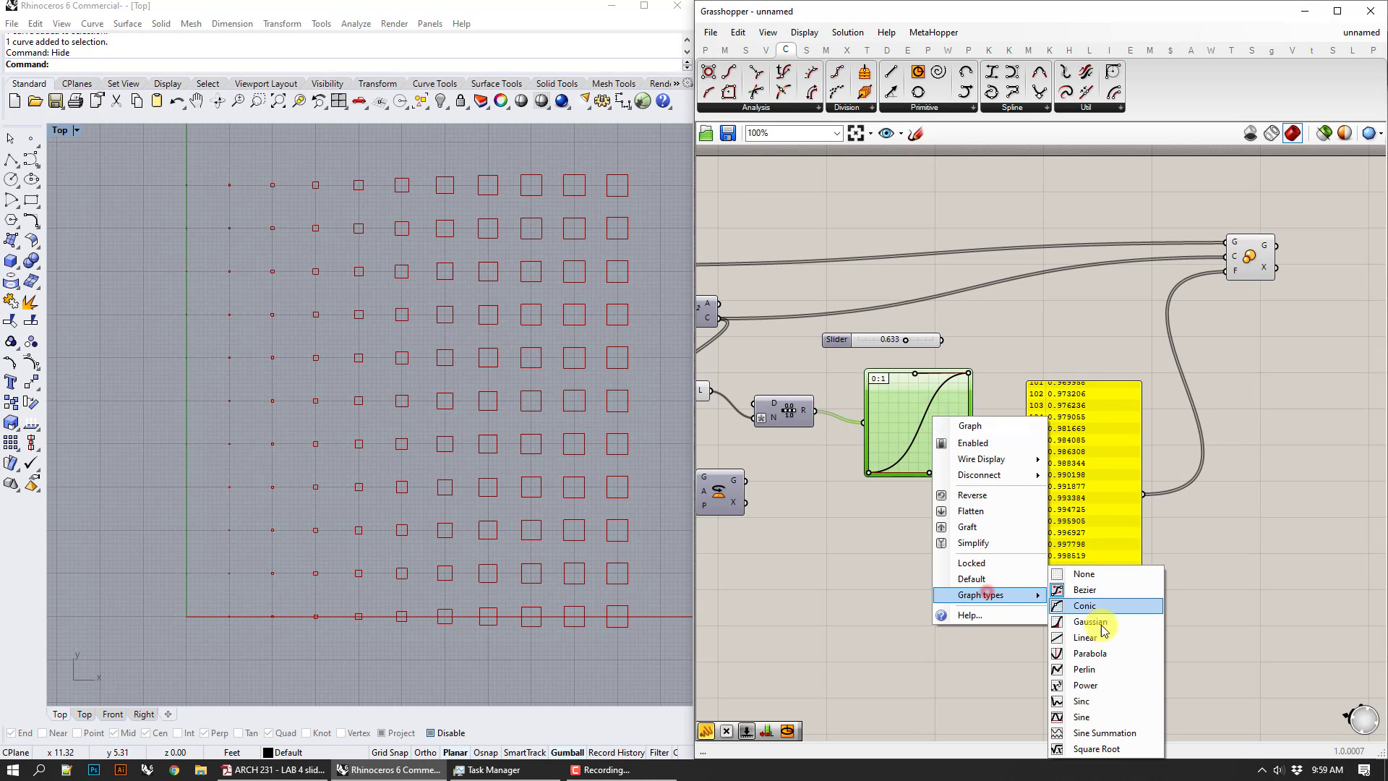
pyautogui.click(1093, 653)
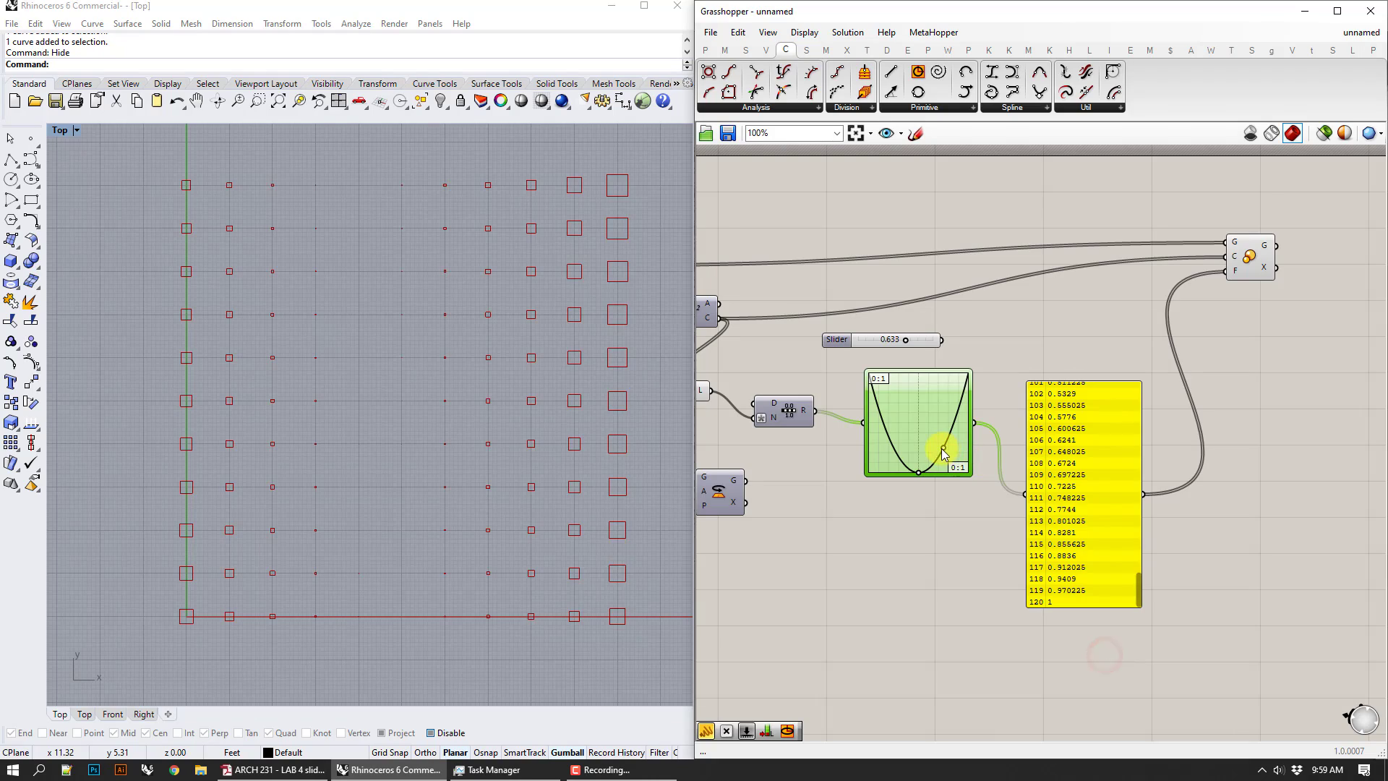
pyautogui.moveTo(940, 448)
pyautogui.mouseDown()
pyautogui.moveTo(943, 433)
pyautogui.moveTo(933, 460)
pyautogui.mouseUp()
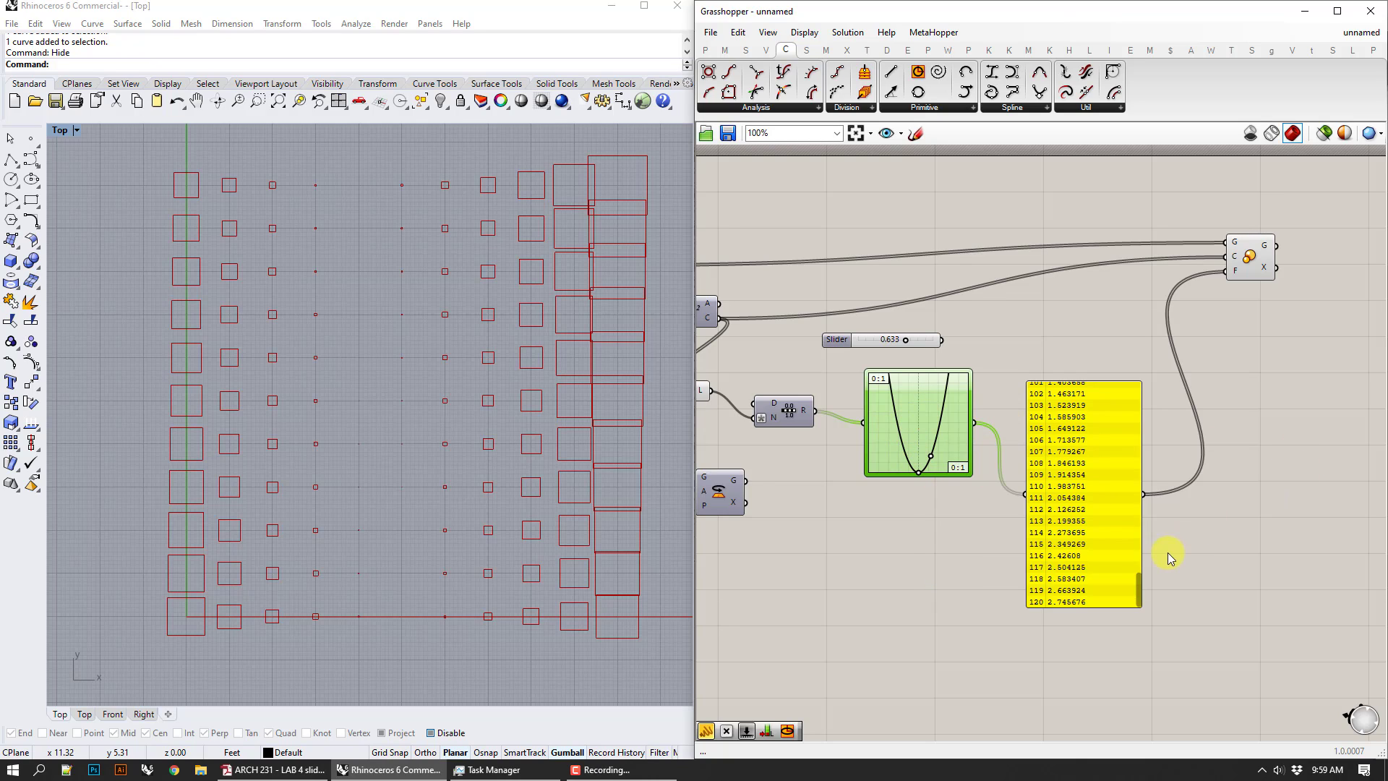
pyautogui.moveTo(1140, 587); pyautogui.dragTo(1159, 369)
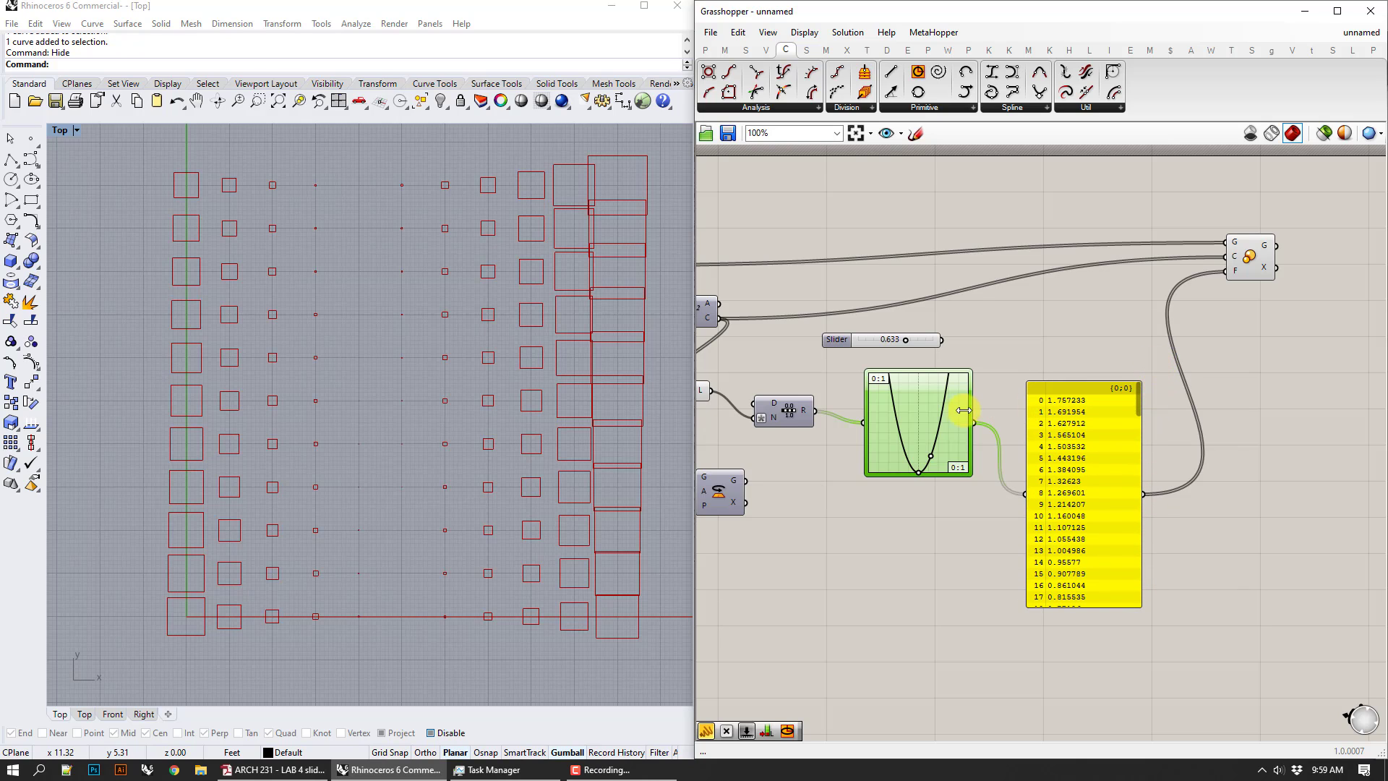
# - Change the Graph Mapper's graph type to Sine Summation and reshape the curve with its handles so it dips in the middle
pyautogui.rightClick(944, 422)
pyautogui.click(1005, 594)
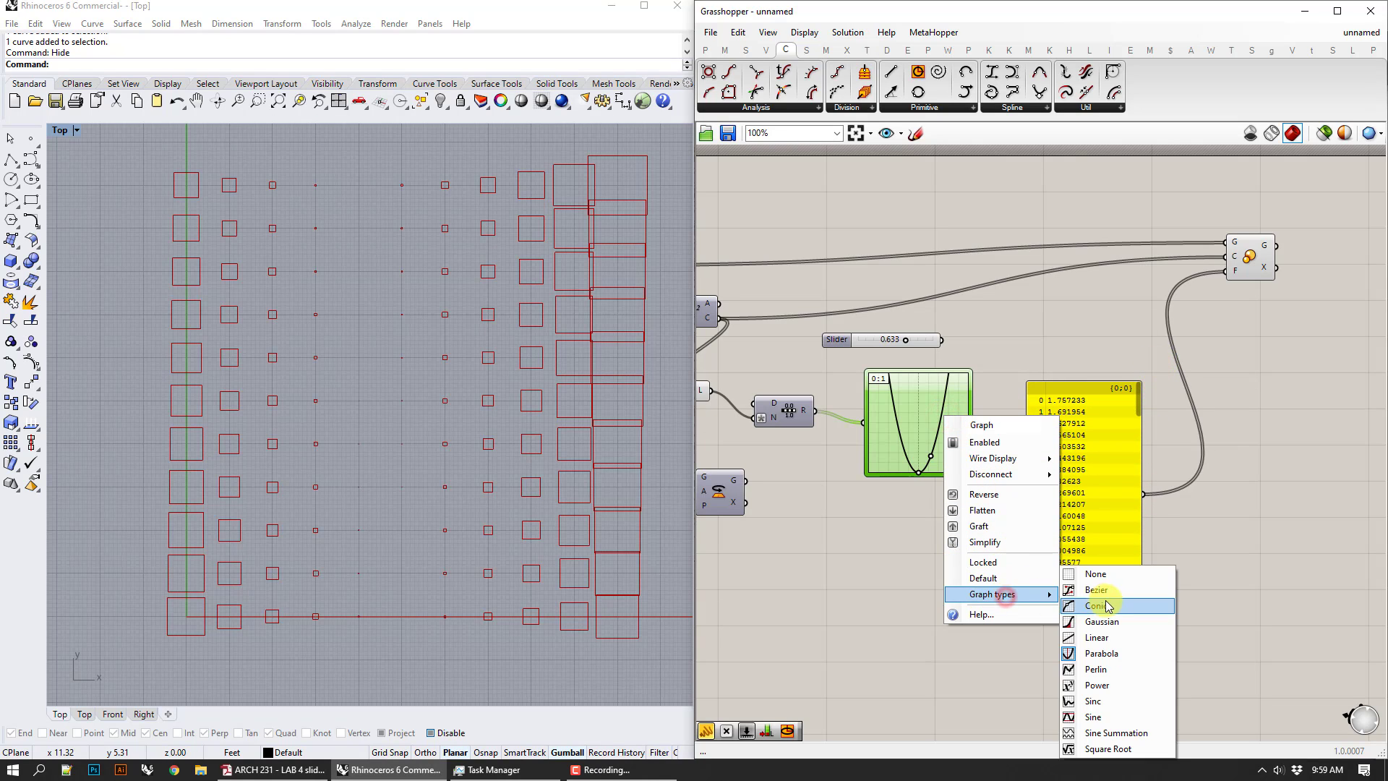
pyautogui.click(1118, 730)
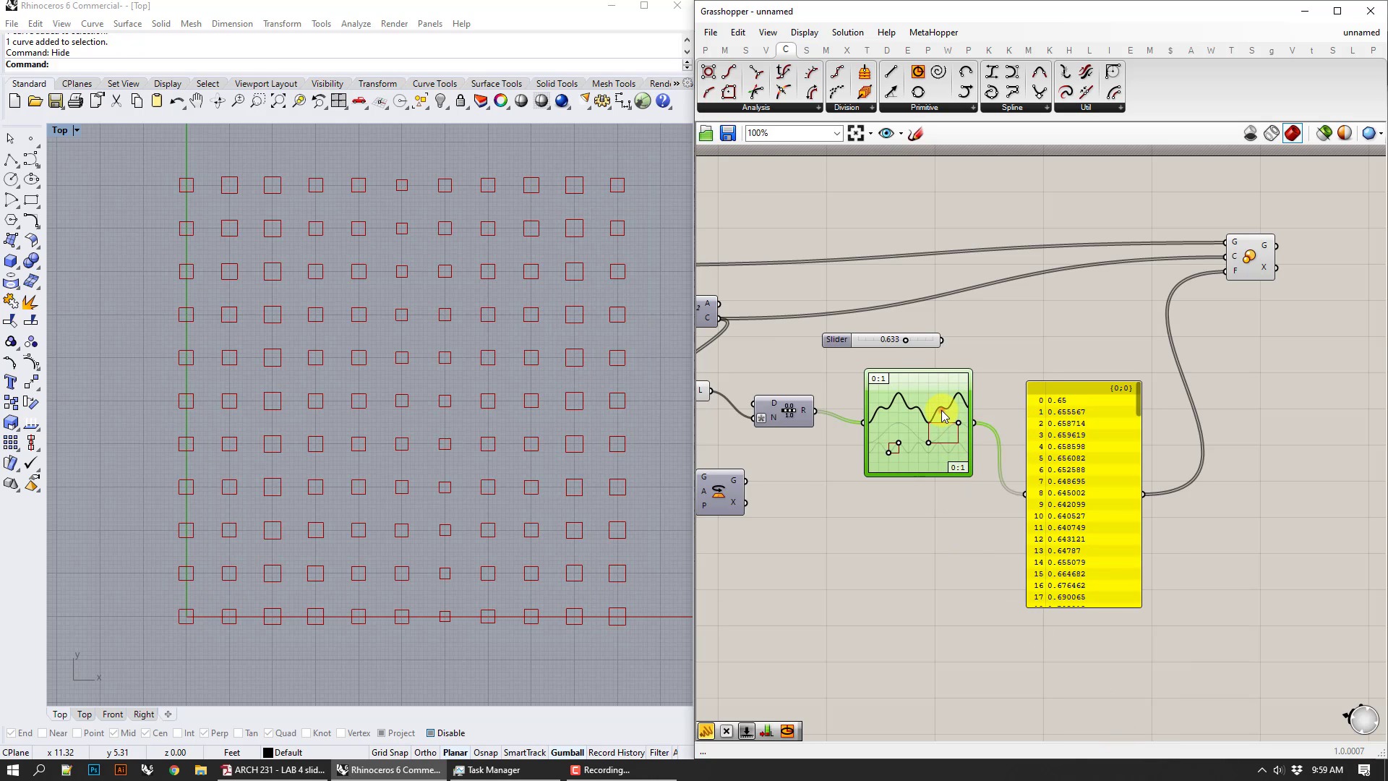
pyautogui.moveTo(947, 408); pyautogui.dragTo(914, 486)
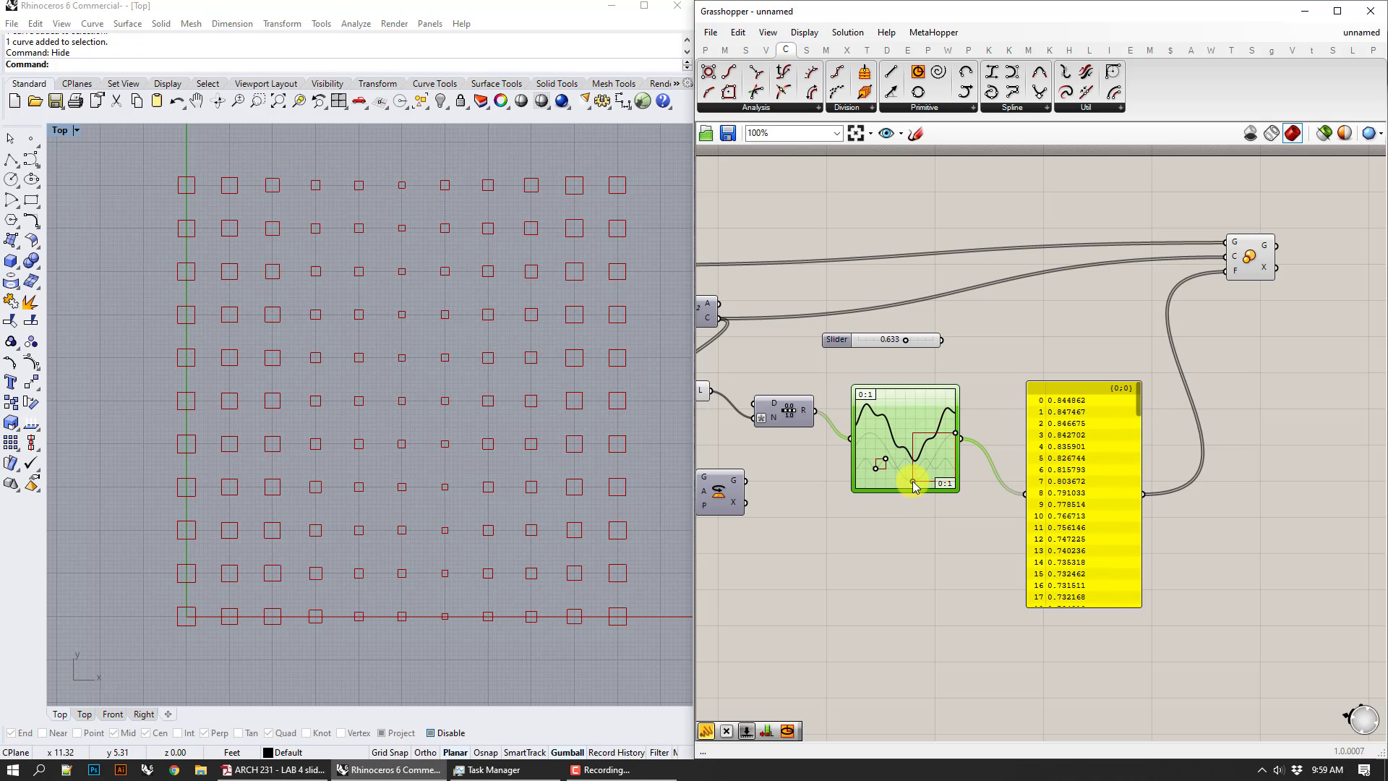
pyautogui.click(1098, 492)
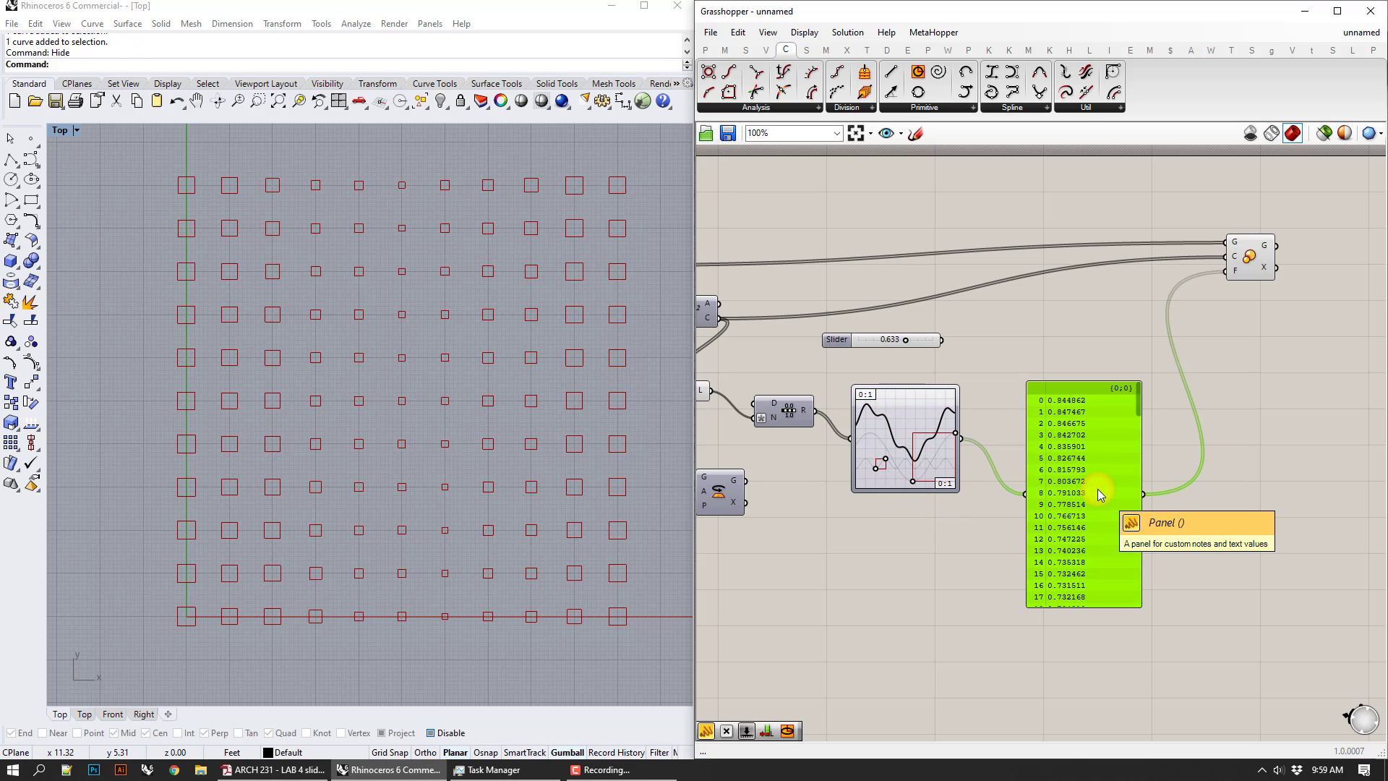
# - Delete the Panel and the Graph Mapper, and move the Range component further away from List Length to make room
pyautogui.press('Delete')
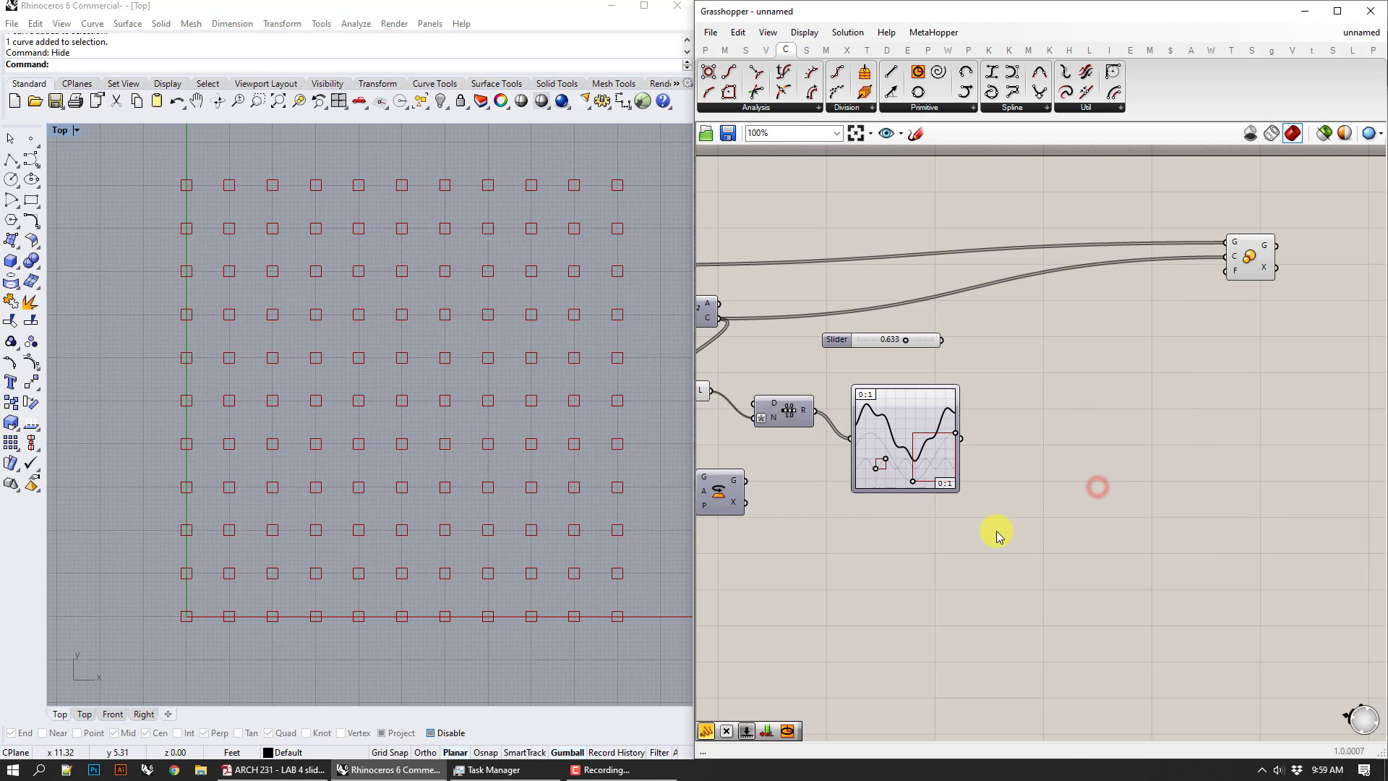
pyautogui.moveTo(996, 535); pyautogui.dragTo(1147, 508, button='right')
pyautogui.click(1072, 417)
pyautogui.press('Delete')
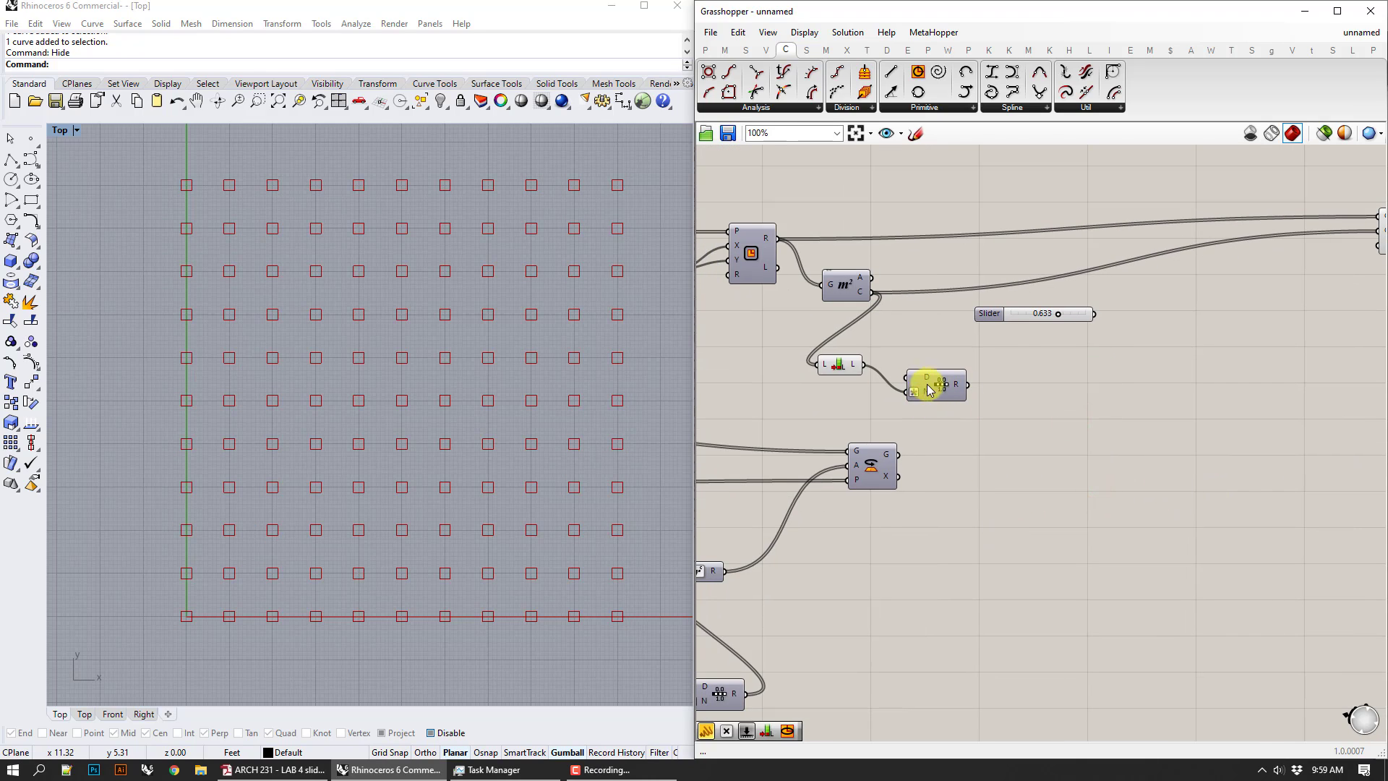
pyautogui.moveTo(930, 390); pyautogui.dragTo(1129, 432)
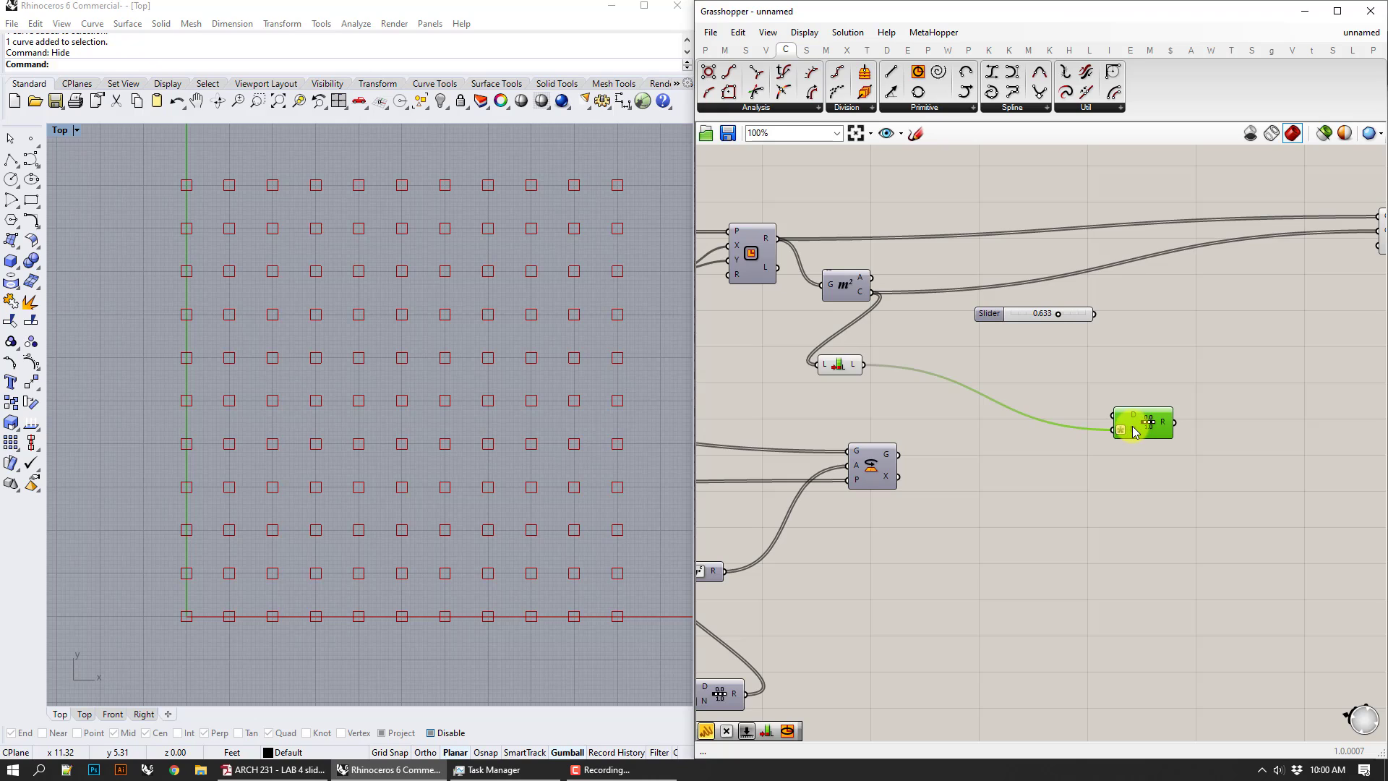
pyautogui.doubleClick(1050, 403)
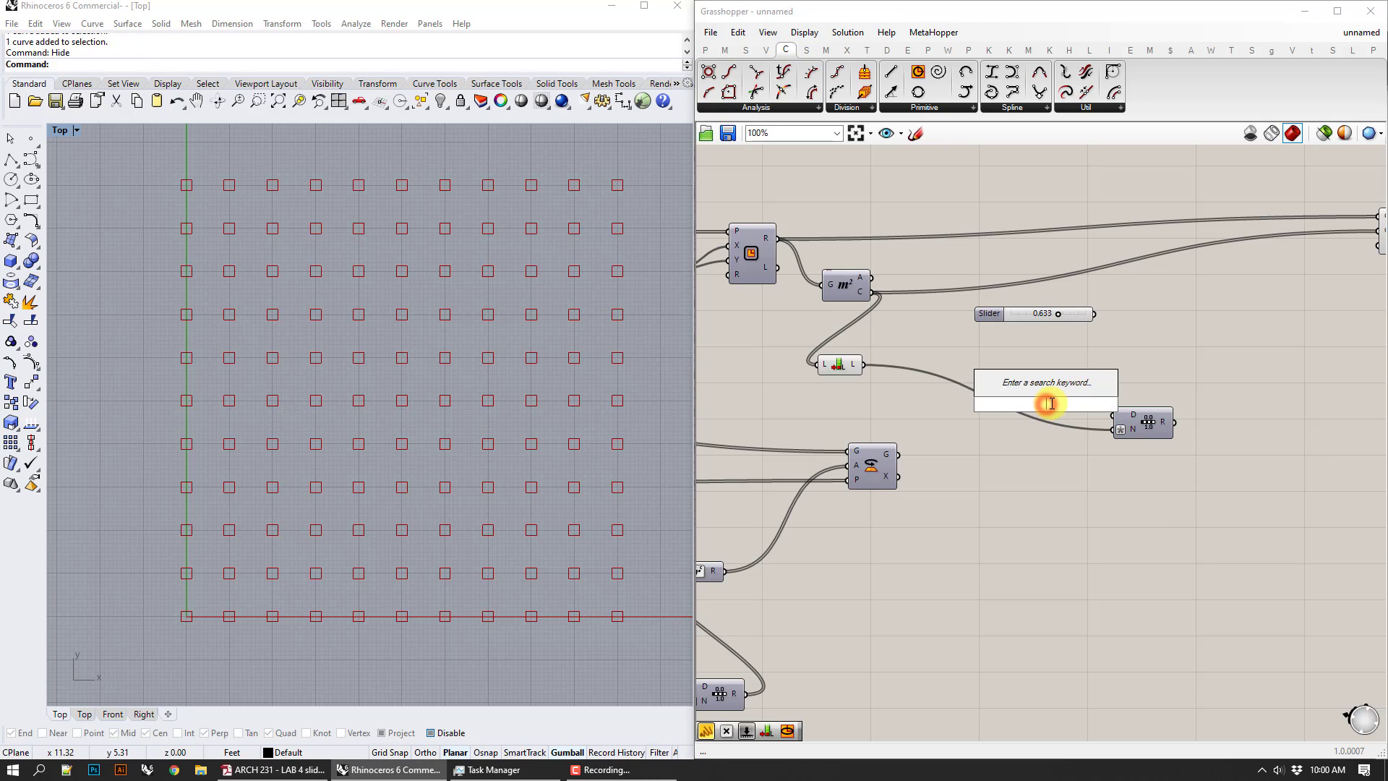
pyautogui.write('domain')
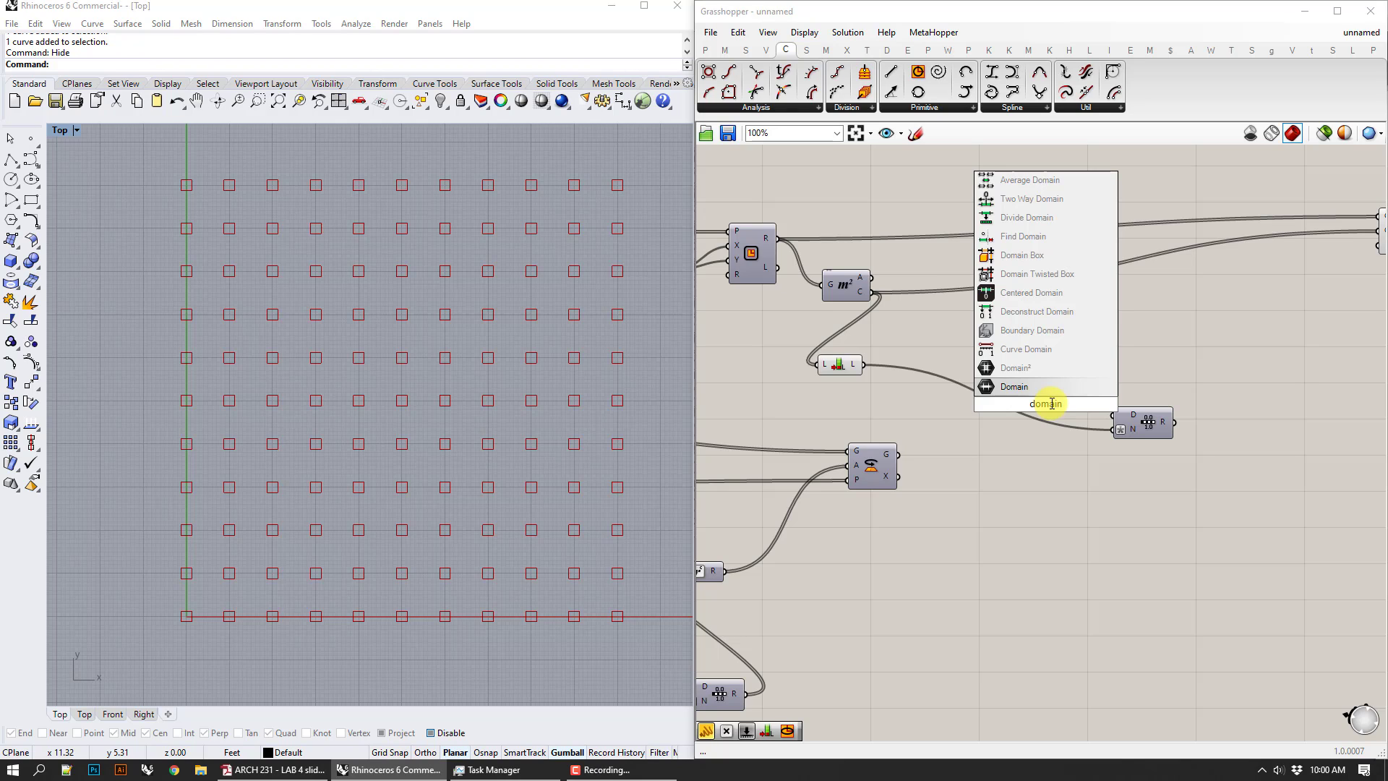
pyautogui.press('Return')
# - Add a Construct Domain component, connect it to the Range's domain input, and place it just before the Range
pyautogui.doubleClick(1022, 499)
pyautogui.write('co')
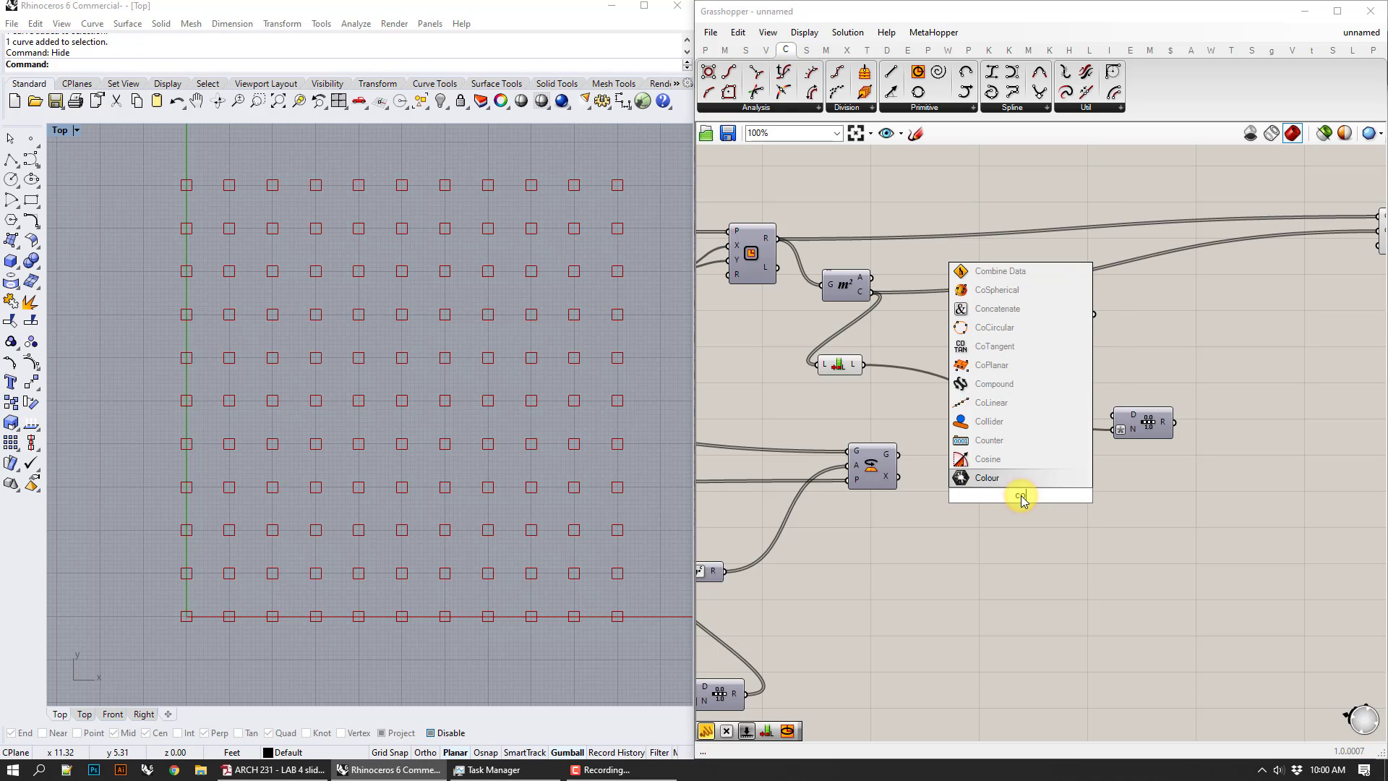
pyautogui.write('nstruct domain')
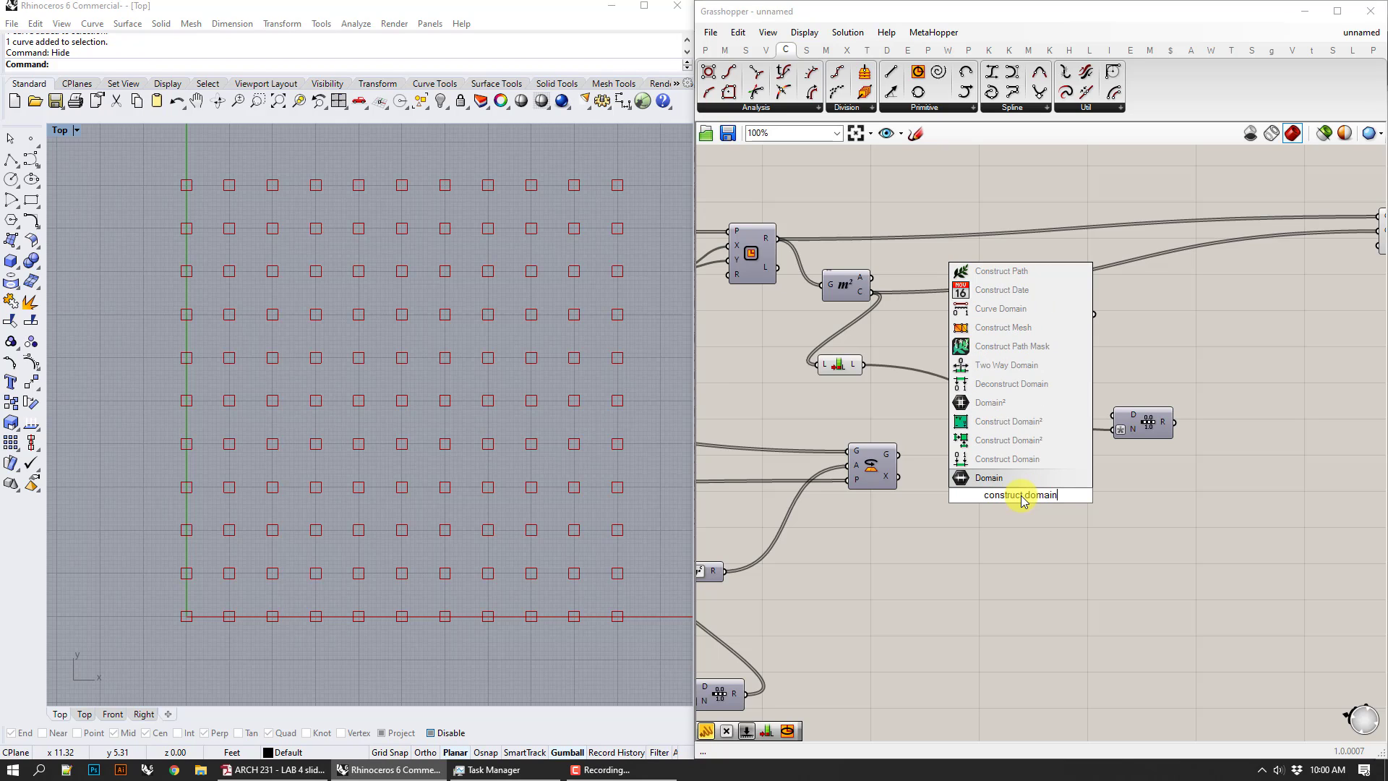
pyautogui.press('Return')
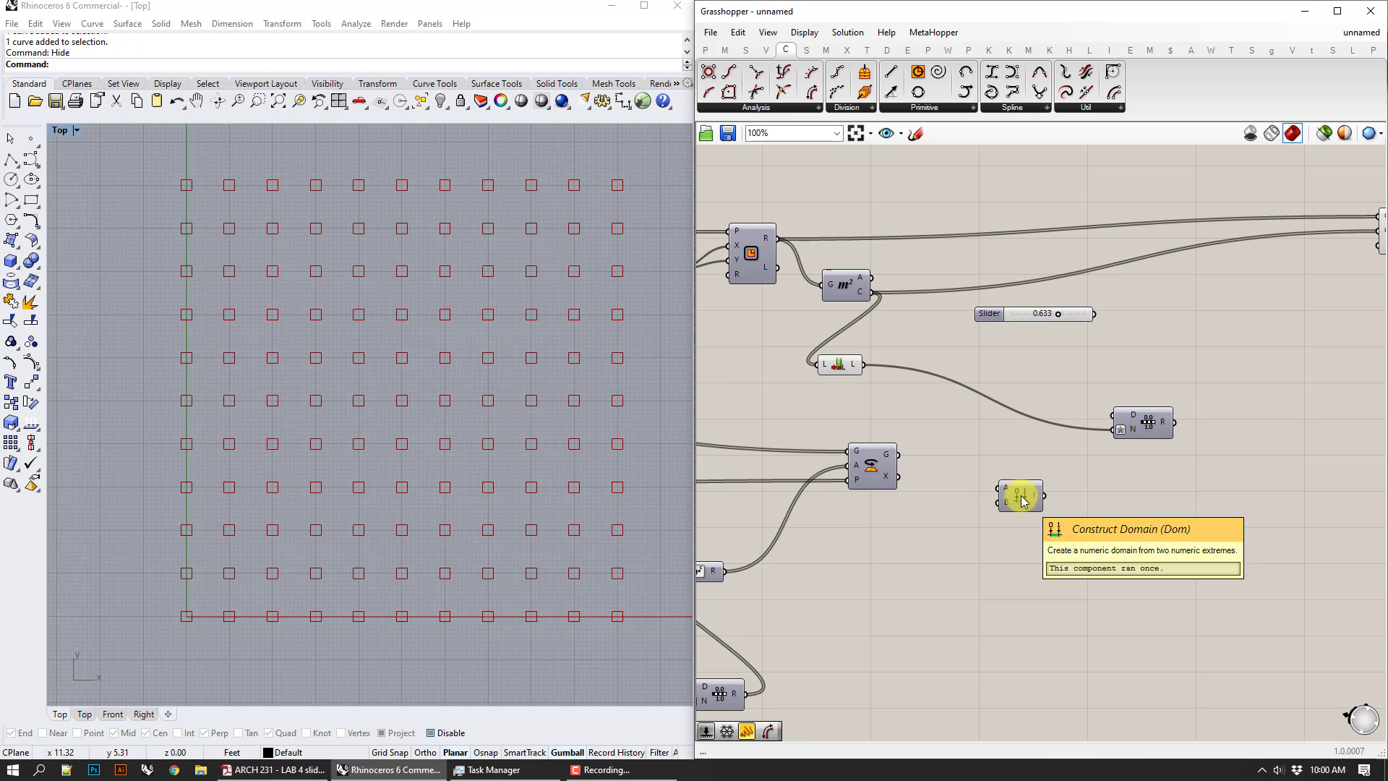
pyautogui.moveTo(1022, 496); pyautogui.dragTo(1148, 439)
pyautogui.moveTo(1064, 410); pyautogui.dragTo(1078, 406)
# - Delete the unused number slider and add a new one with value 1 and limits 0 to 2
pyautogui.click(1077, 316)
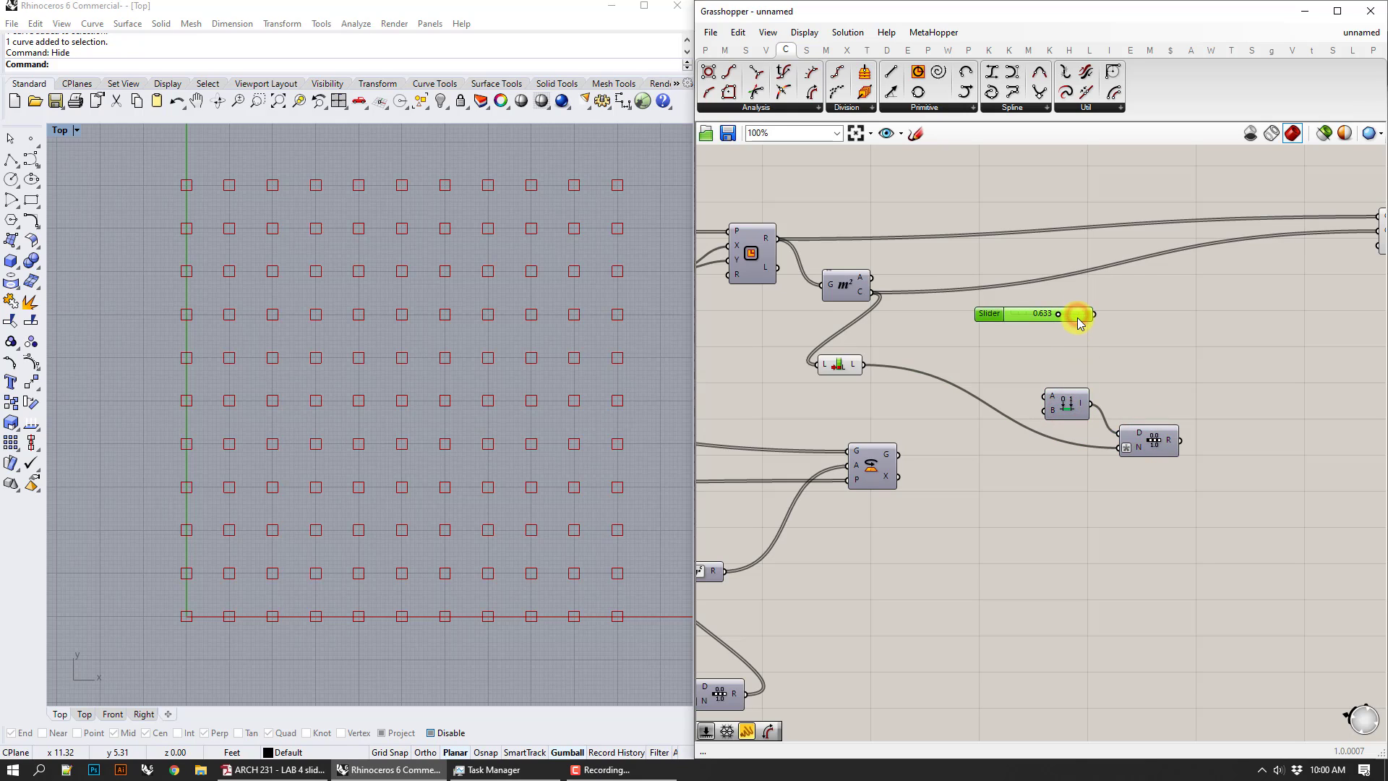
pyautogui.press('Delete')
pyautogui.doubleClick(1048, 357)
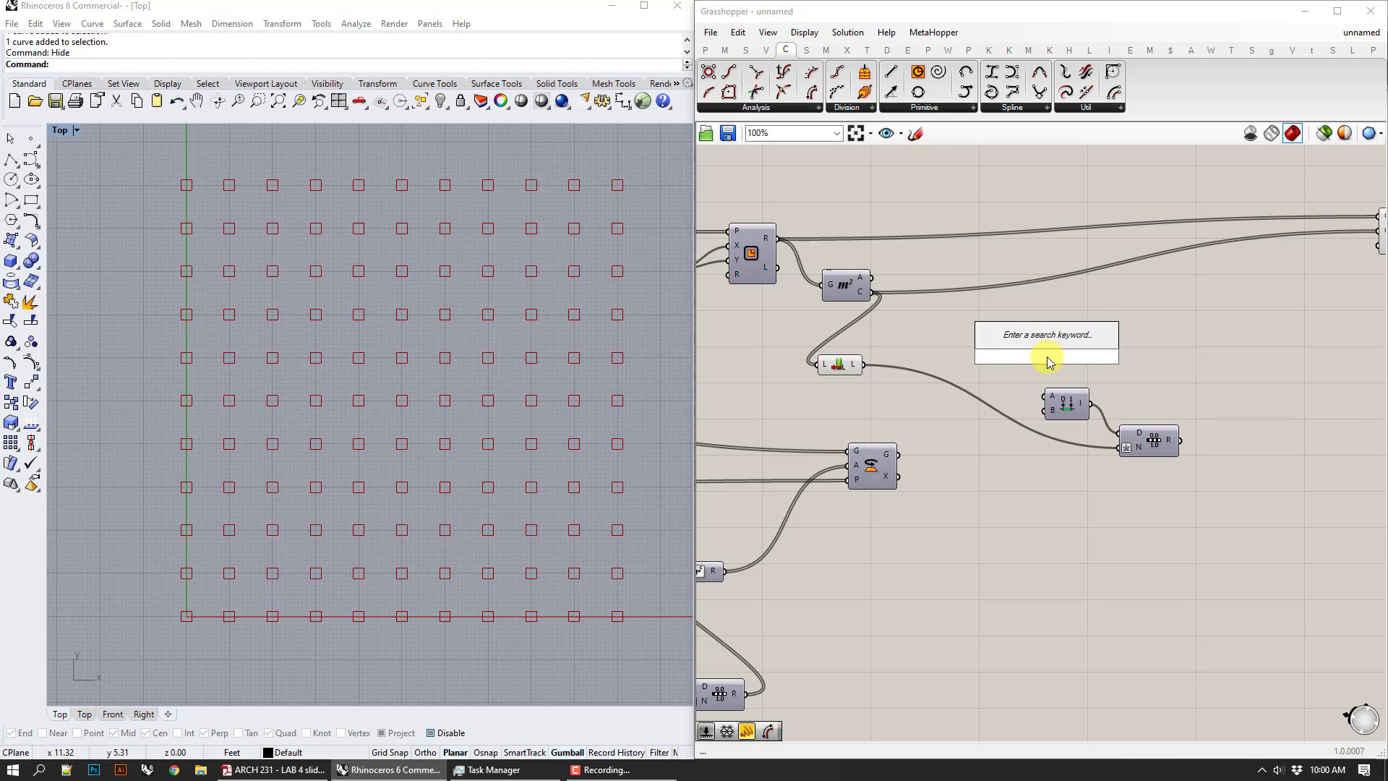
pyautogui.write('0<1<')
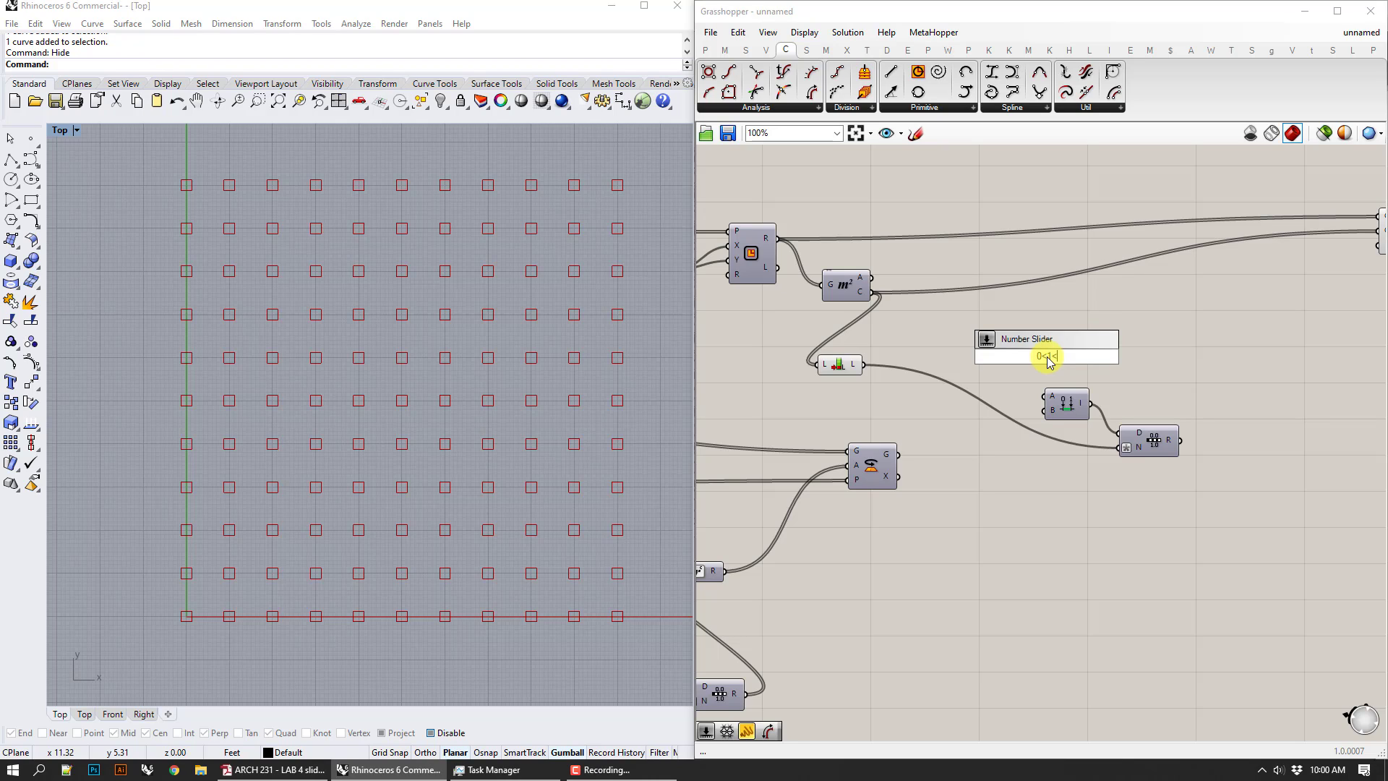
pyautogui.write('2')
pyautogui.press('Return')
# - Edit the new slider so its value has three decimal places (1.000)
pyautogui.rightClick(1047, 357)
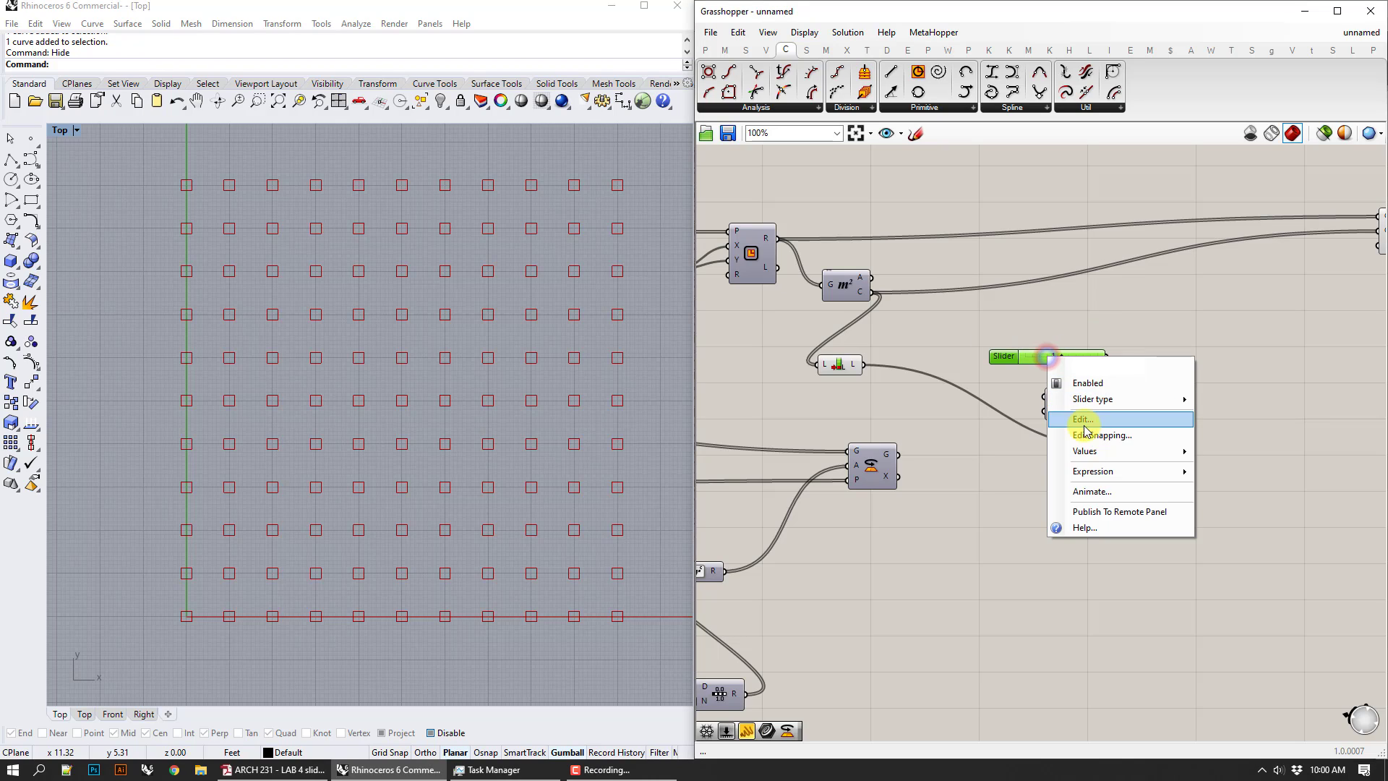
pyautogui.click(1084, 425)
pyautogui.click(1065, 384)
pyautogui.click(1095, 565)
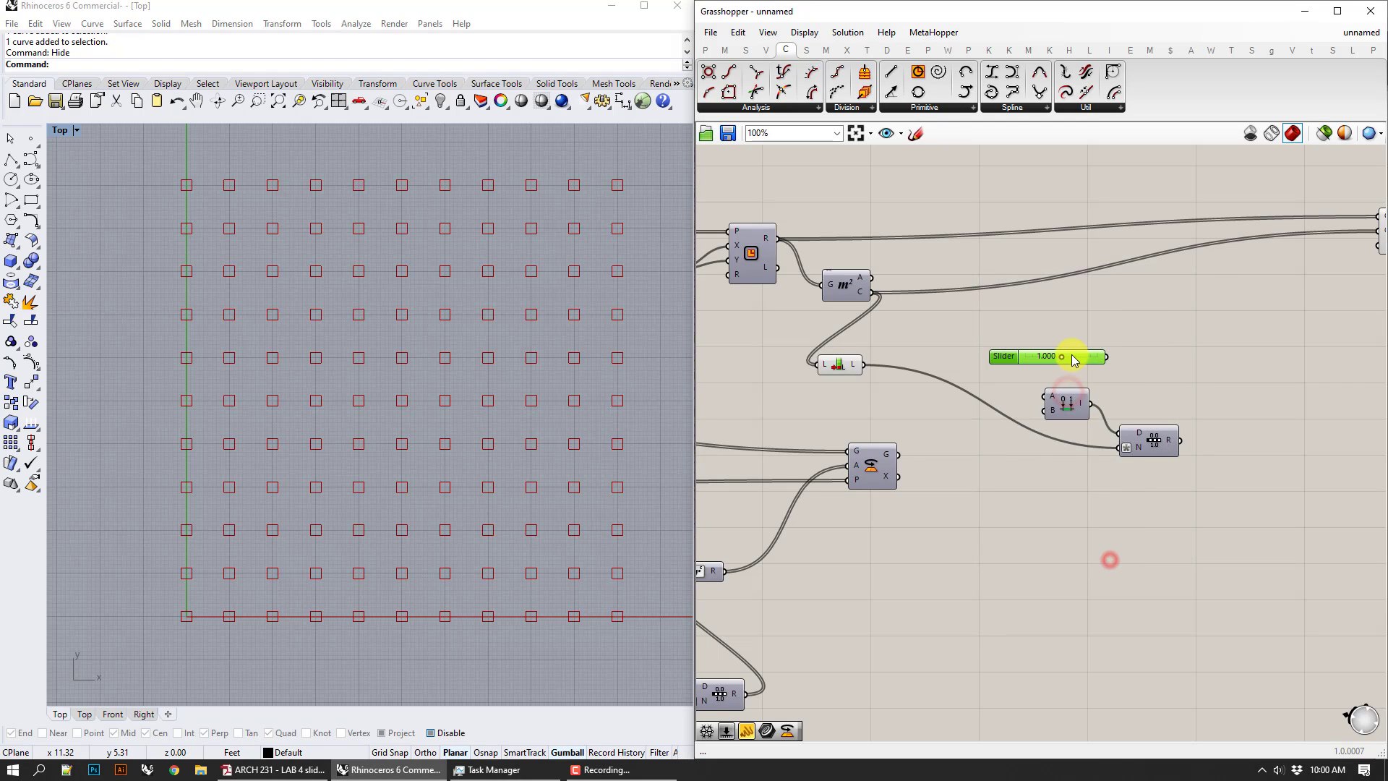
# - Connect one slider each to Construct Domain's start and end inputs, and set them to 0.260 and 2.000
pyautogui.moveTo(1058, 404); pyautogui.dragTo(1071, 406)
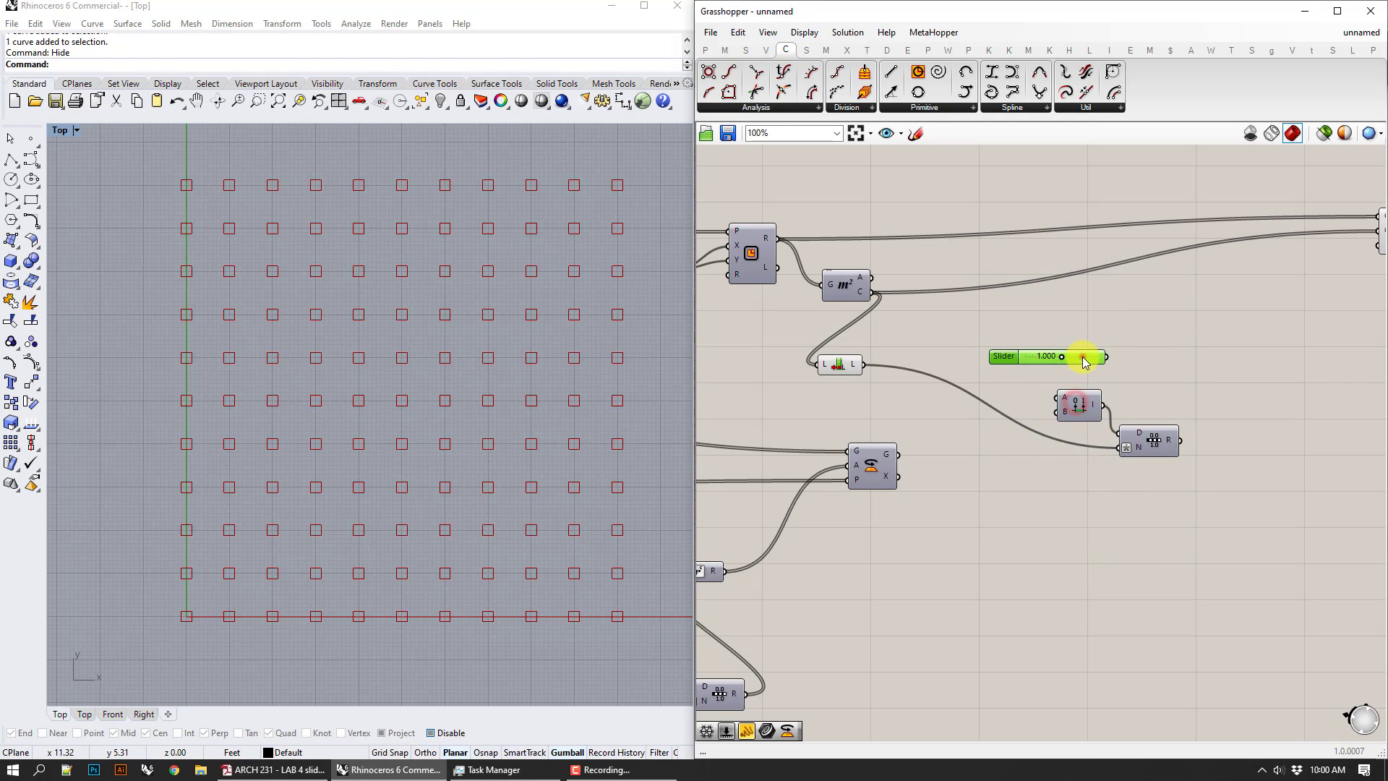
pyautogui.moveTo(1082, 356); pyautogui.dragTo(1059, 398)
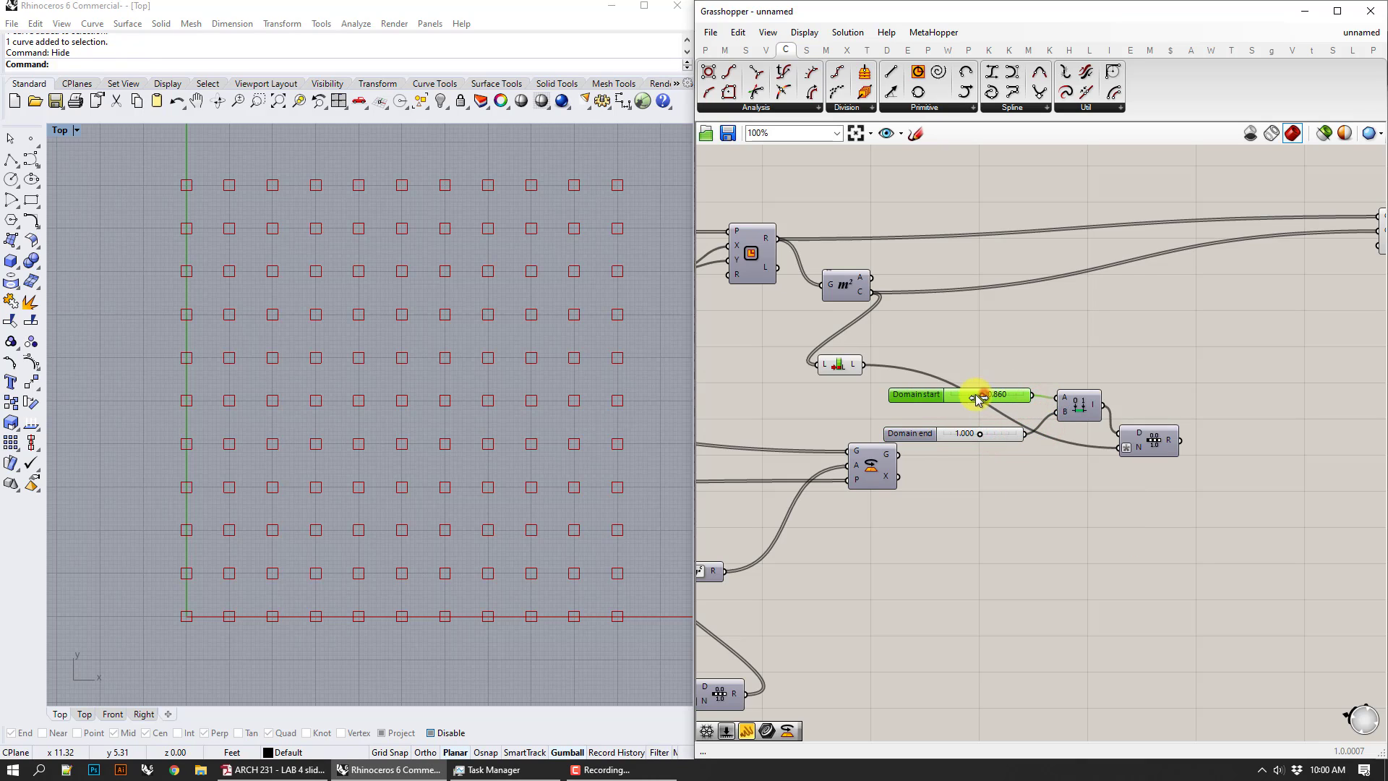
pyautogui.moveTo(961, 400); pyautogui.dragTo(1019, 434)
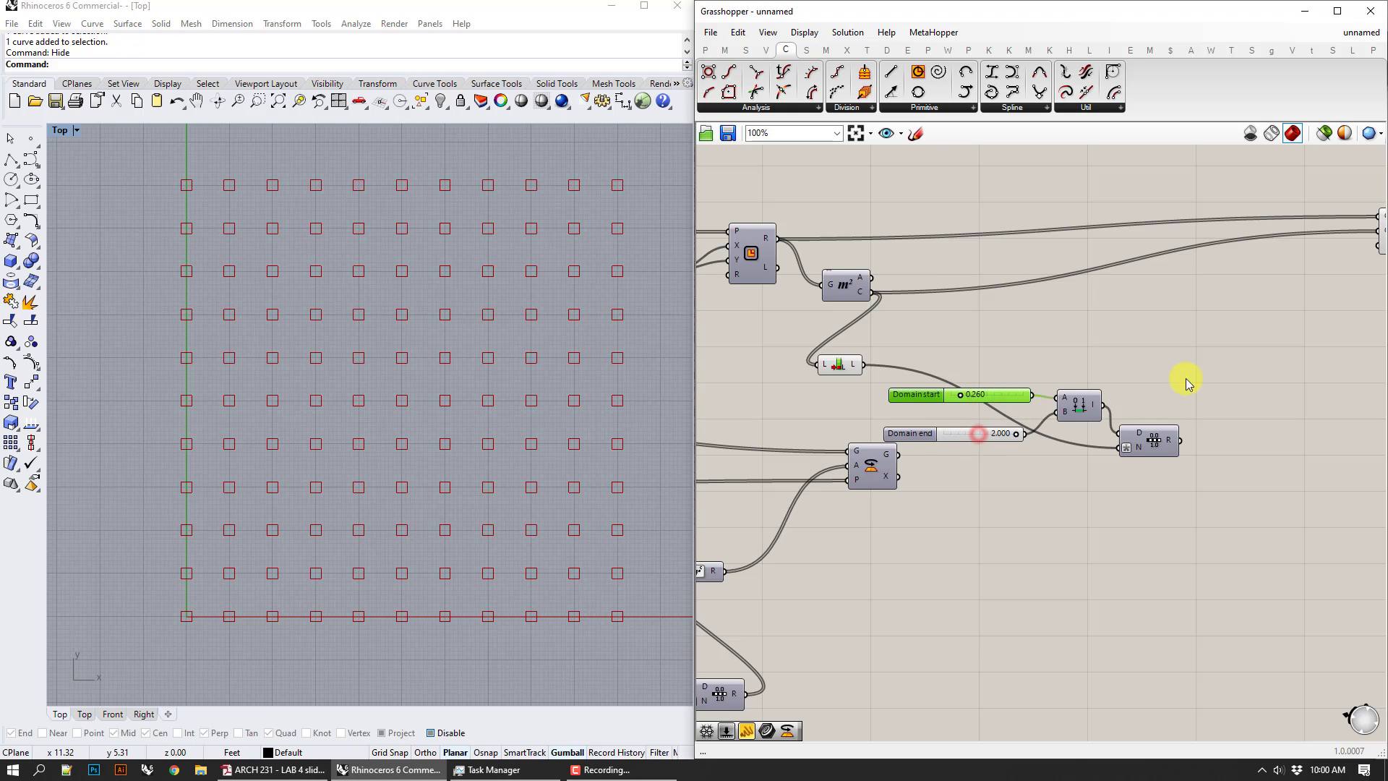
# - Connect the Range output to the Scale component's factor input
pyautogui.moveTo(1186, 378); pyautogui.dragTo(1017, 463, button='right')
pyautogui.moveTo(1001, 511)
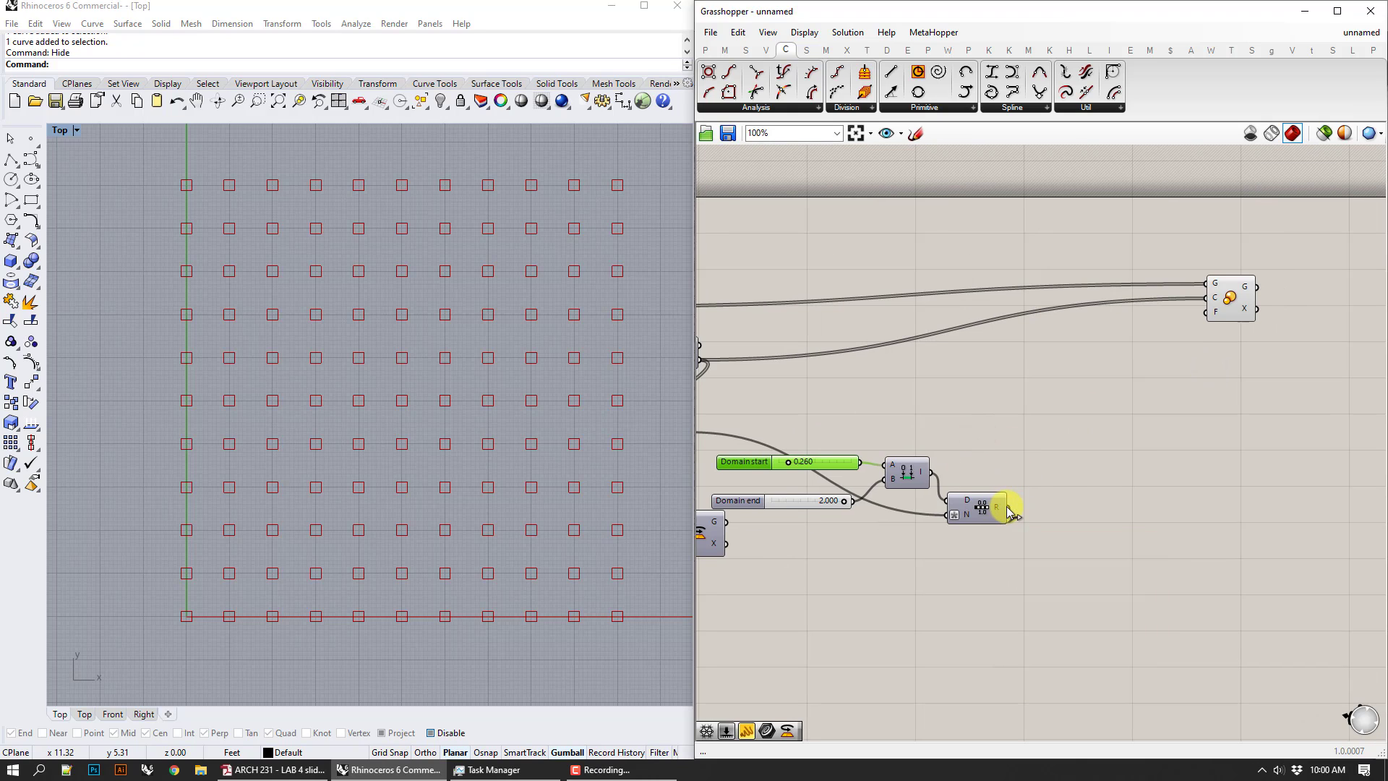
pyautogui.moveTo(1008, 508); pyautogui.dragTo(1206, 312)
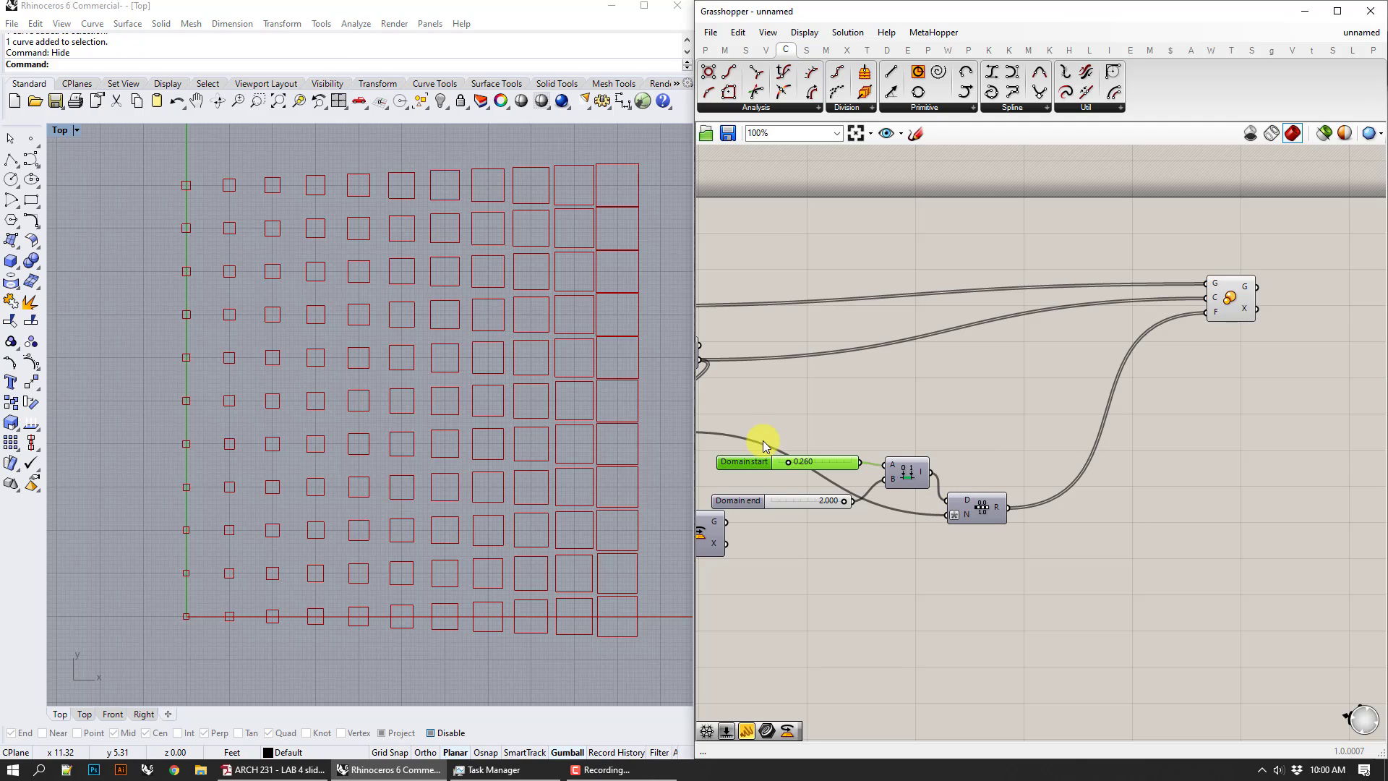
pyautogui.moveTo(1214, 313)
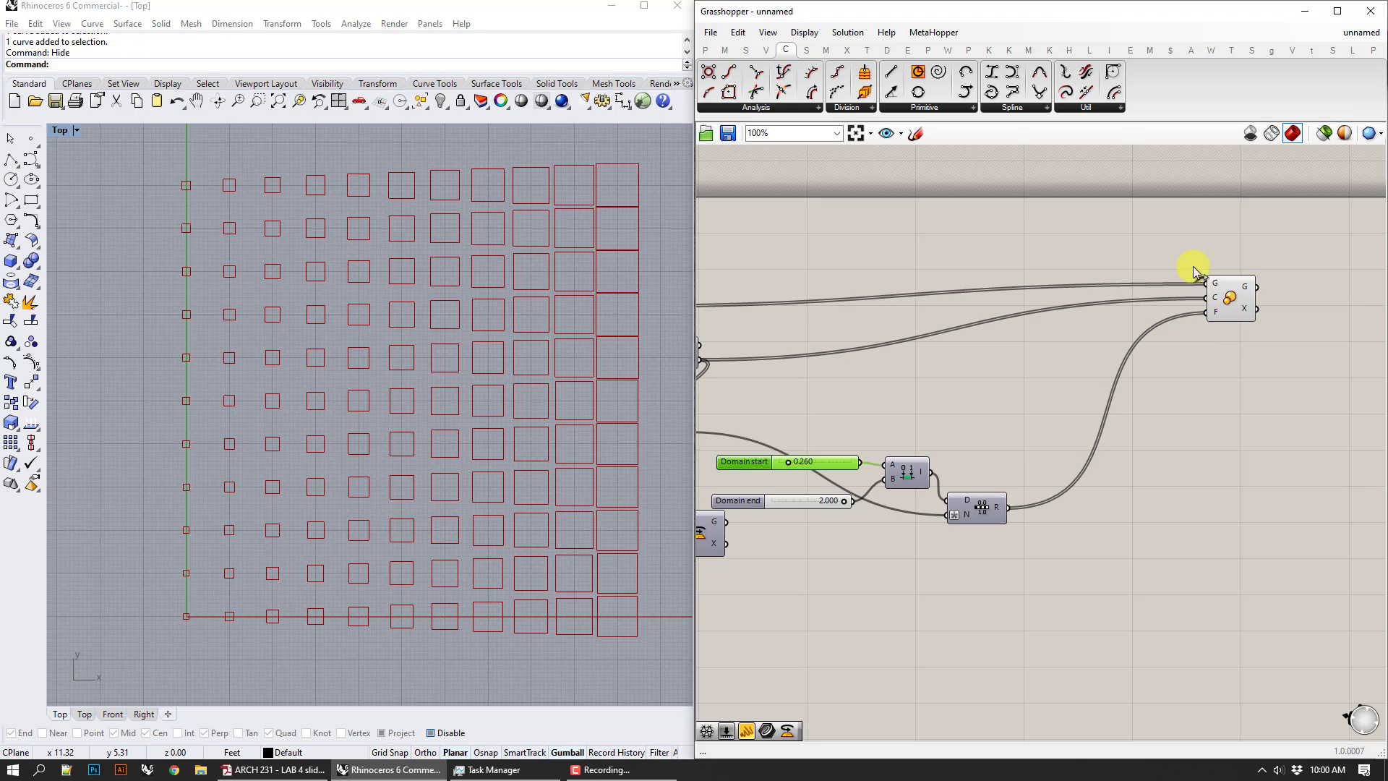
# - Set the Domain start slider to 0.320 and the Domain end slider to 1.600
pyautogui.moveTo(805, 479); pyautogui.dragTo(926, 481, button='right')
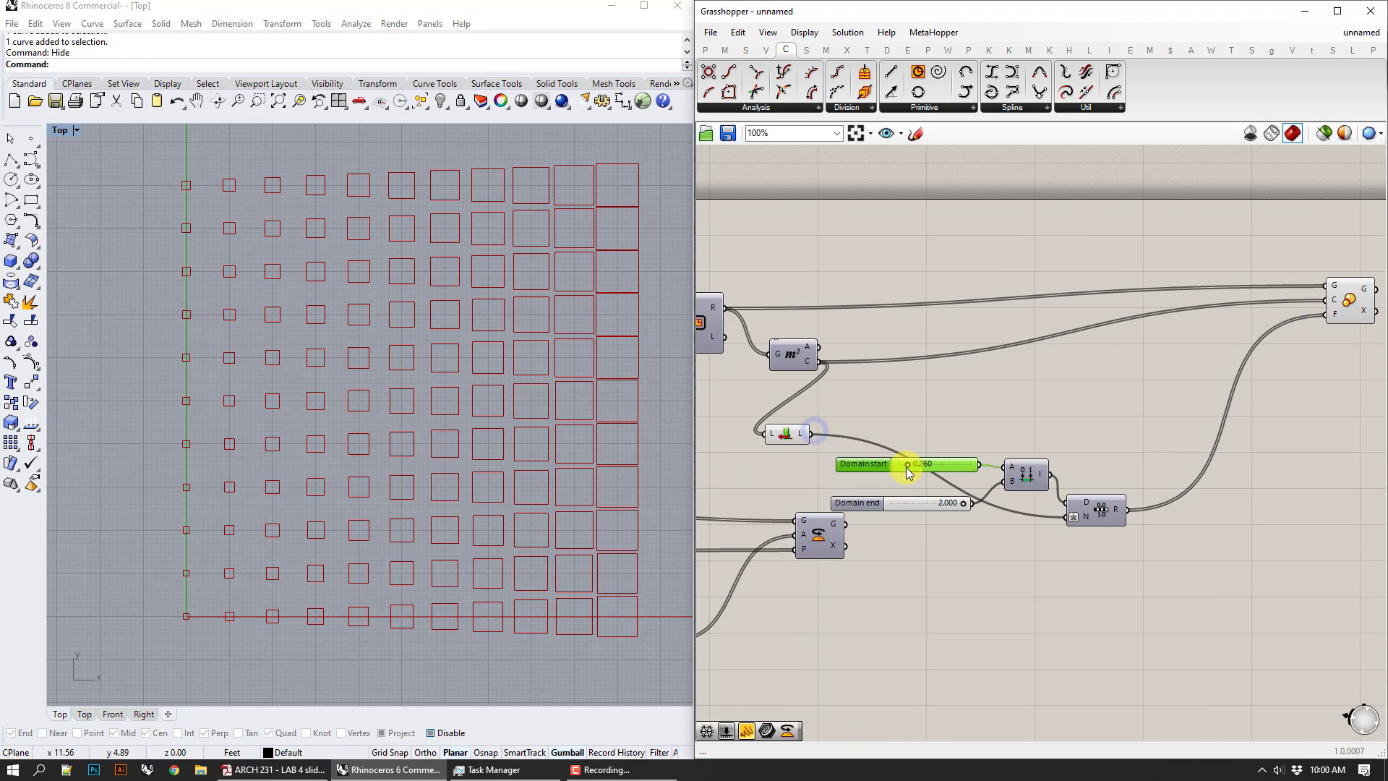
pyautogui.moveTo(908, 465)
pyautogui.mouseDown()
pyautogui.moveTo(896, 465)
pyautogui.moveTo(908, 465)
pyautogui.mouseUp()
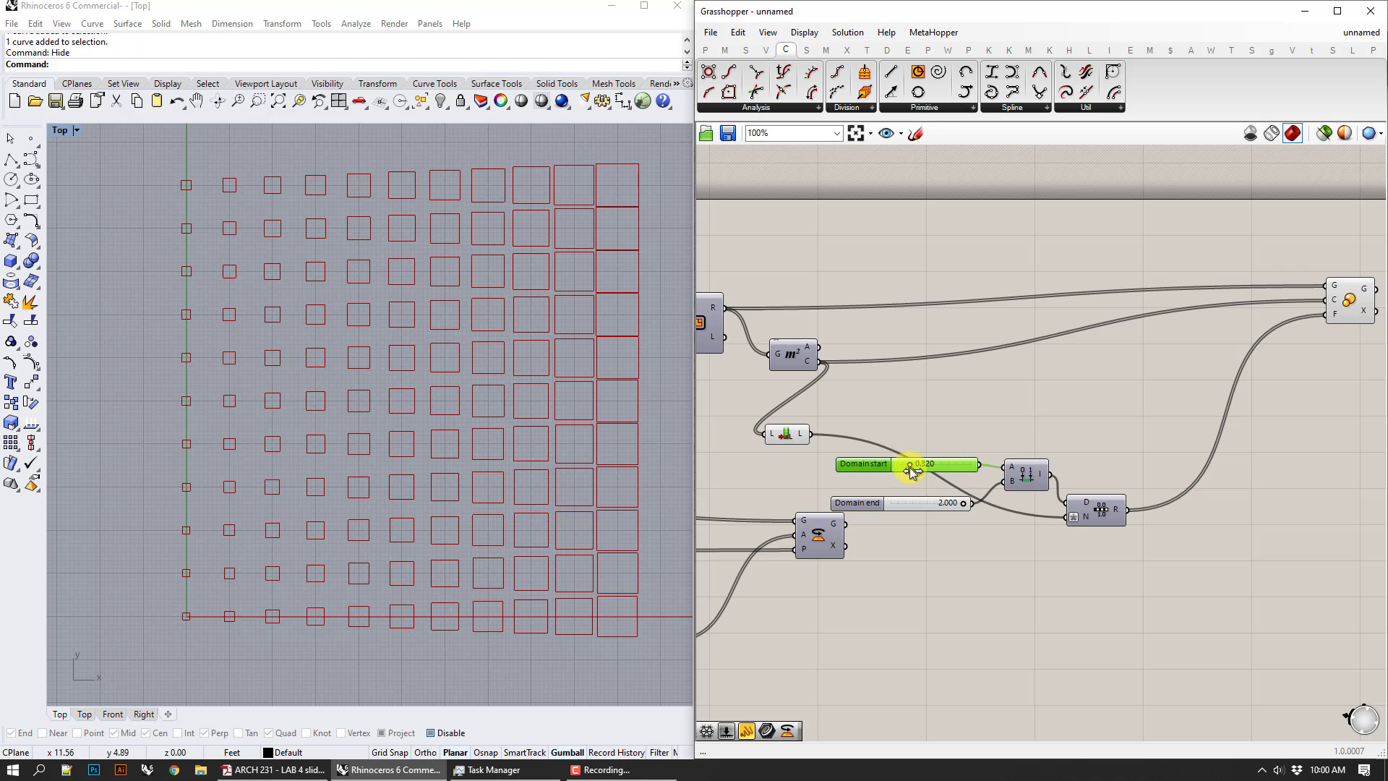
pyautogui.moveTo(963, 506)
pyautogui.mouseDown()
pyautogui.moveTo(929, 504)
pyautogui.moveTo(950, 509)
pyautogui.mouseUp()
# - Examine the definition from the square grid and rectangles through to the Range and Scale components
pyautogui.moveTo(916, 323); pyautogui.dragTo(1088, 378, button='right')
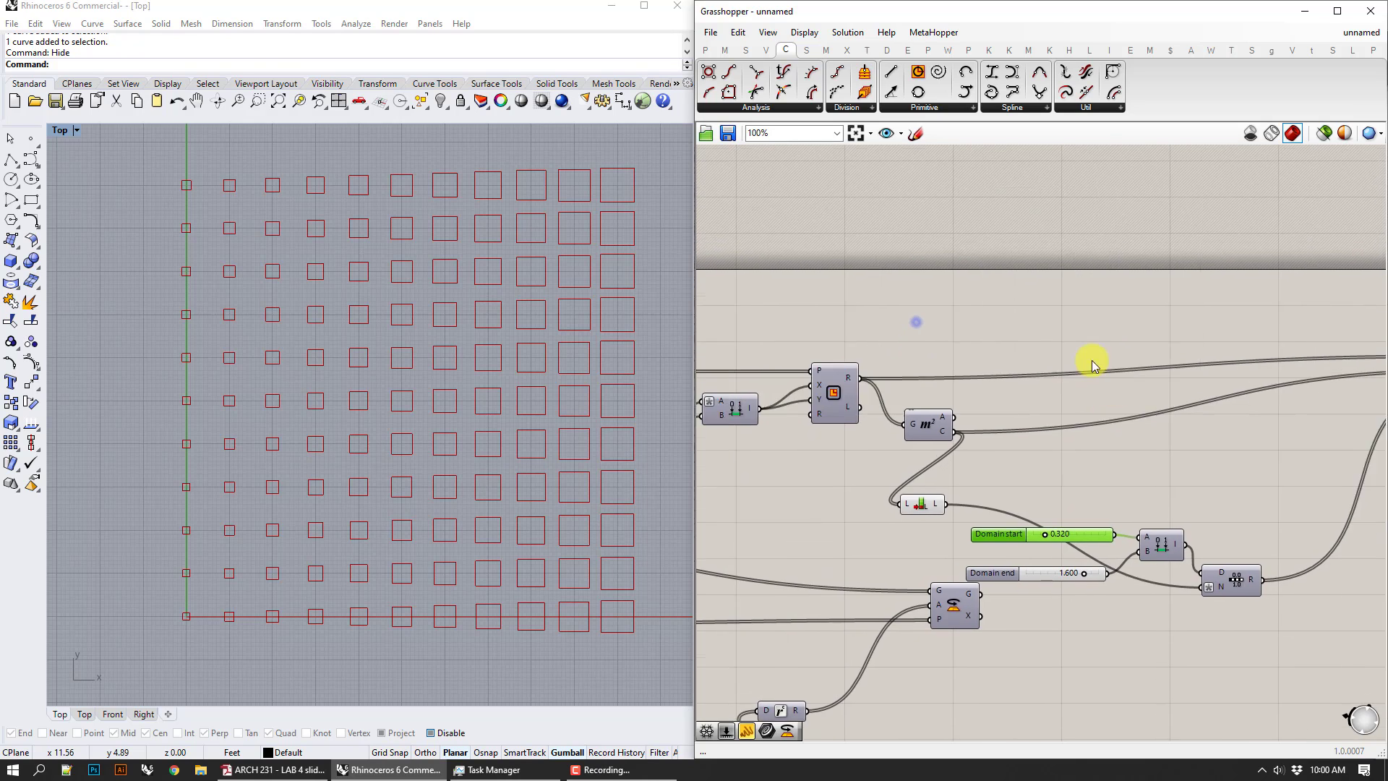
pyautogui.moveTo(779, 440); pyautogui.dragTo(1056, 375, button='right')
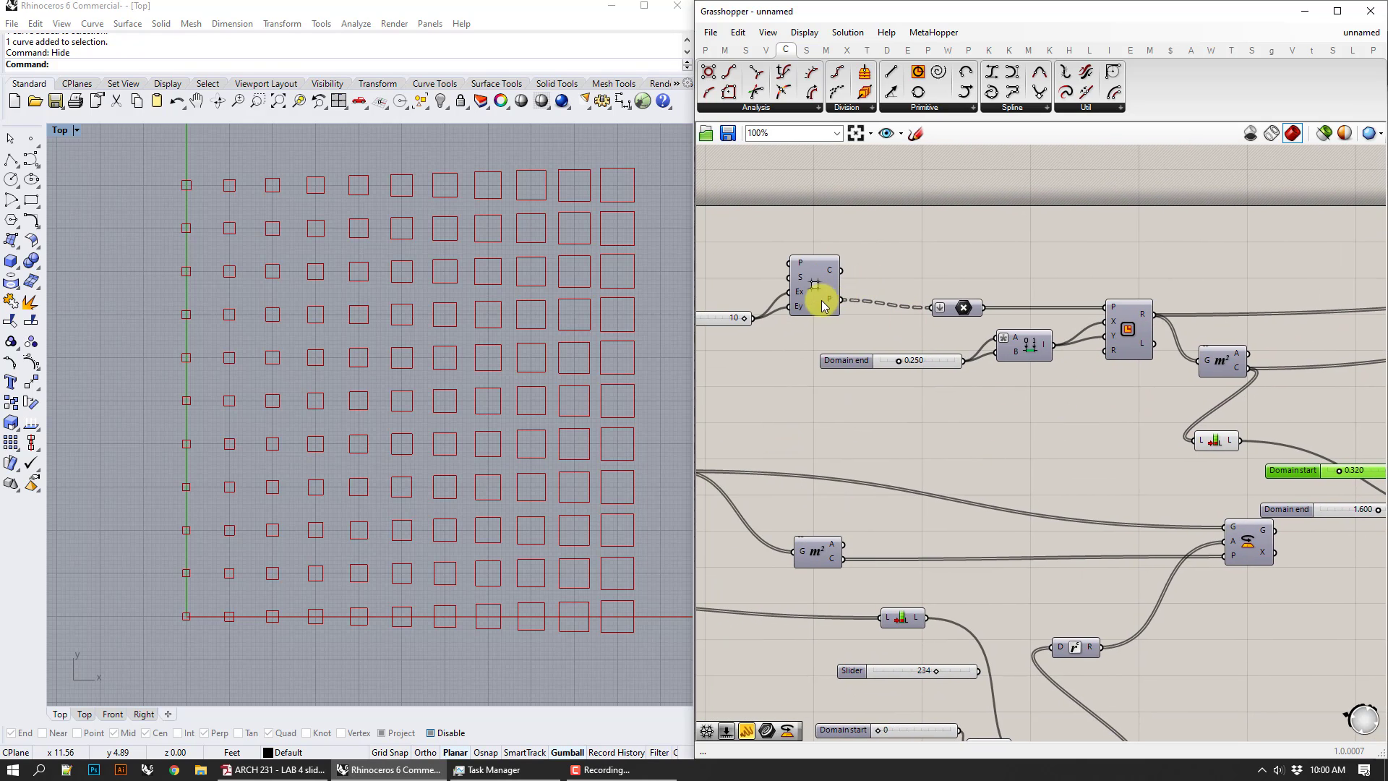
pyautogui.moveTo(833, 303)
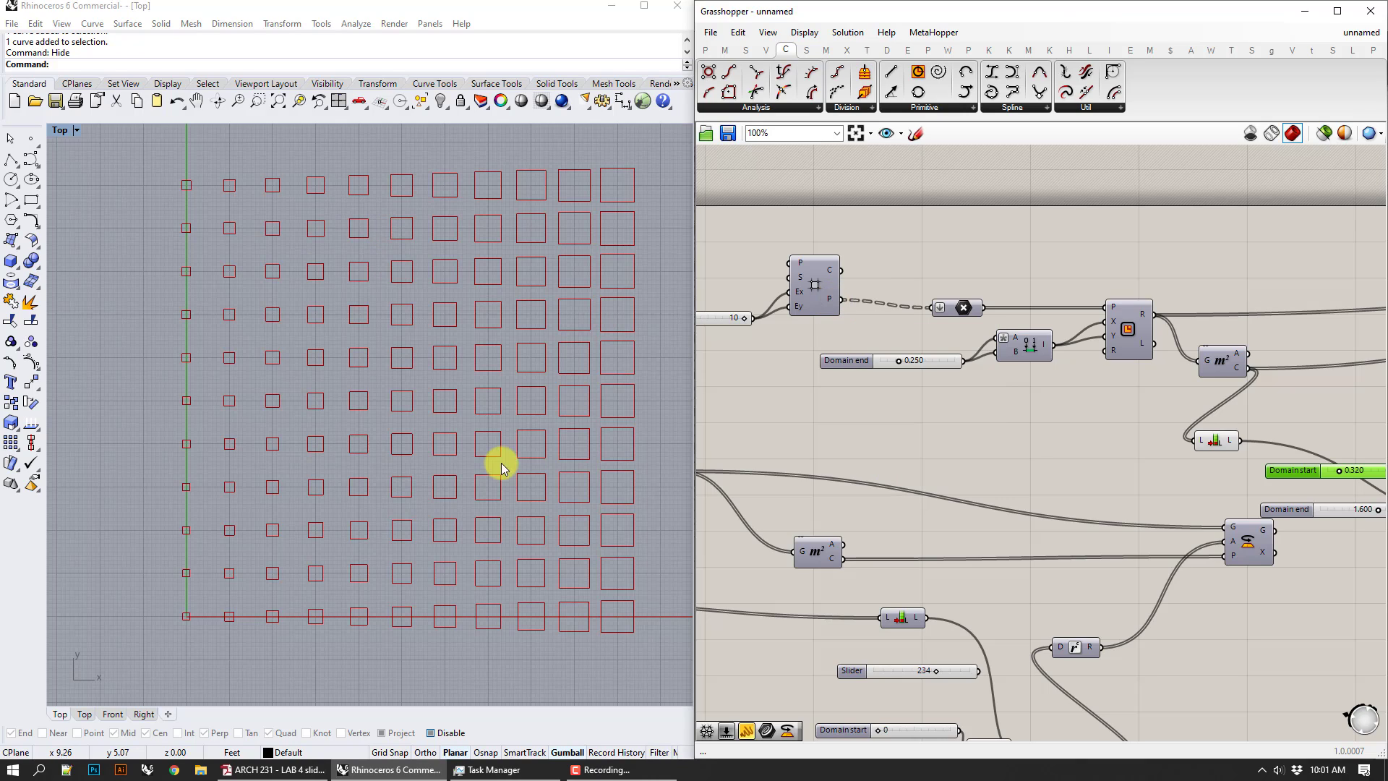
pyautogui.scroll(-2, 985, 362)
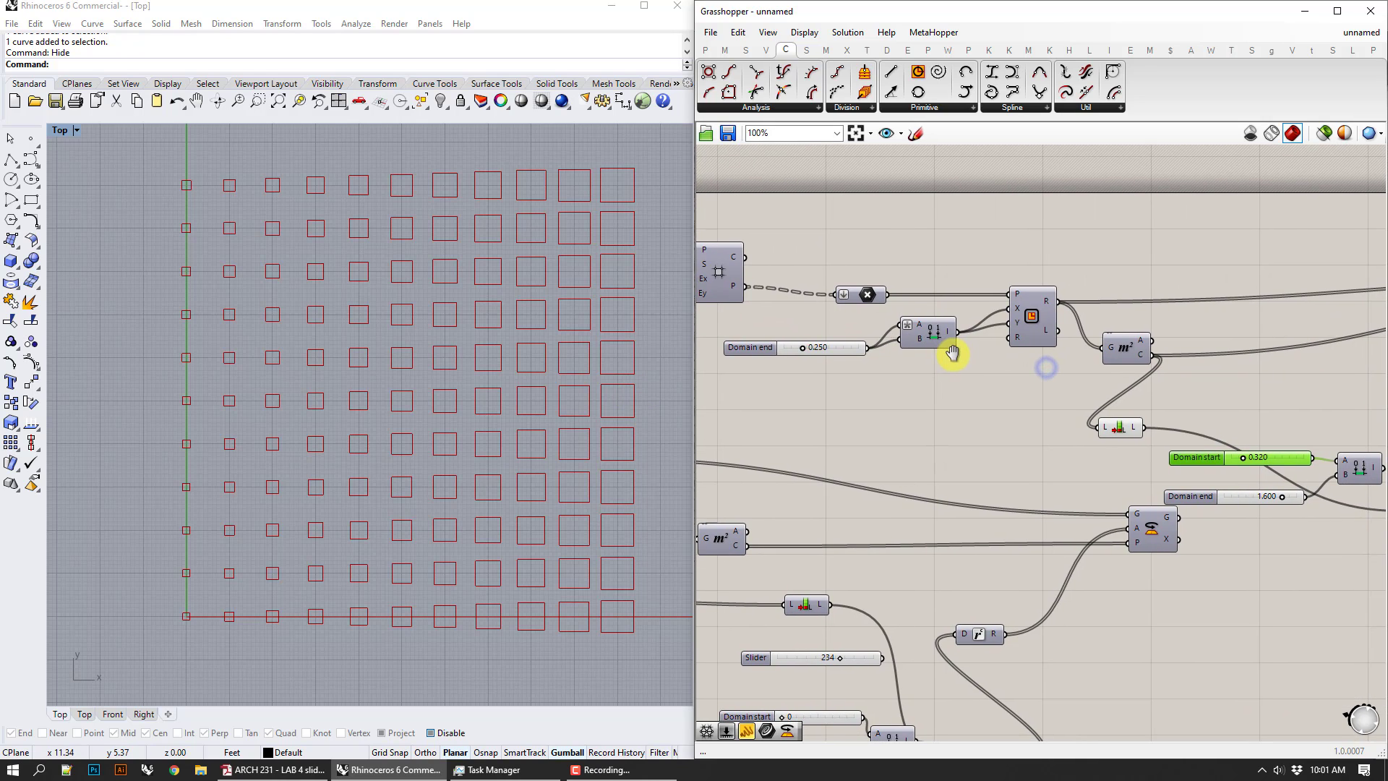
pyautogui.scroll(-1, 1050, 463)
pyautogui.moveTo(1126, 473); pyautogui.dragTo(855, 431, button='right')
pyautogui.moveTo(1133, 489); pyautogui.dragTo(997, 375)
pyautogui.click(945, 408)
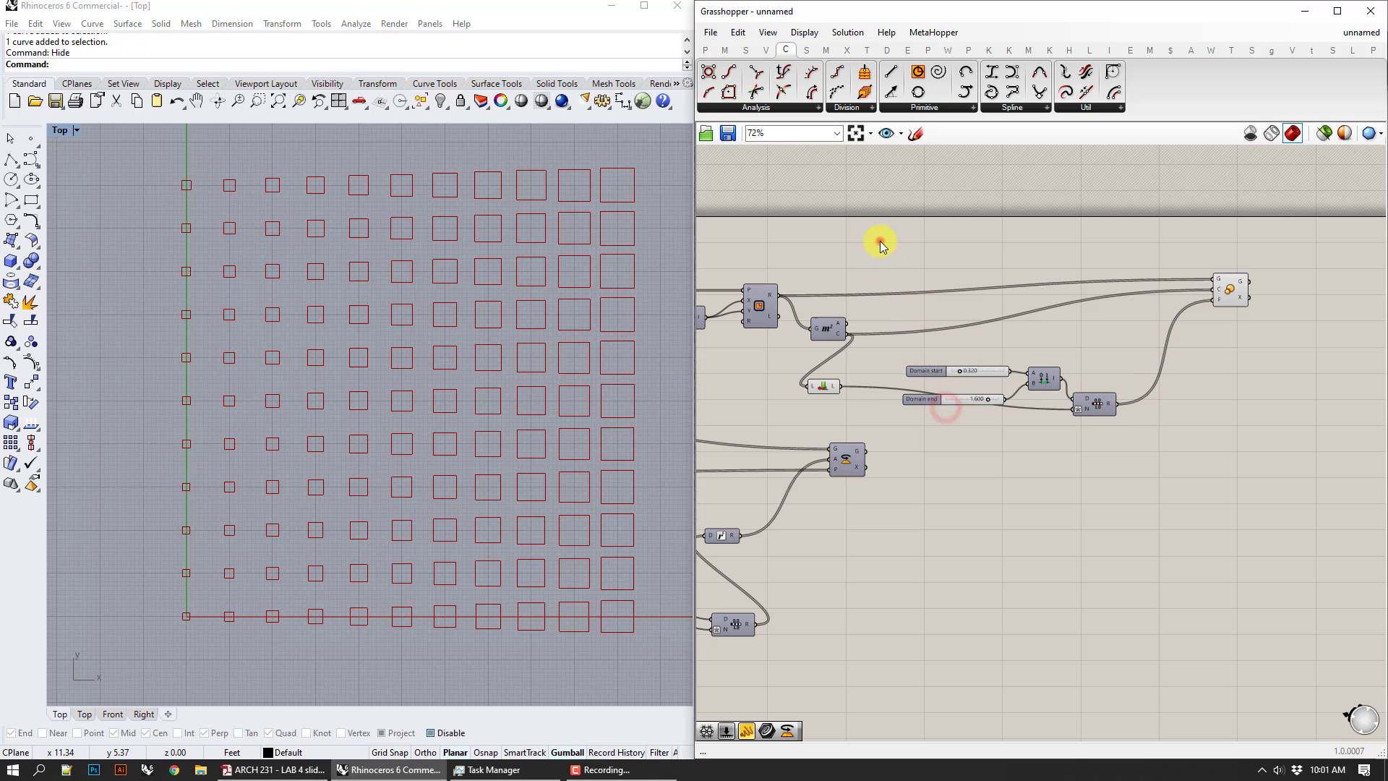
# - Turn off the preview of the domain sliders, Construct Domain, Range and Scale components
pyautogui.moveTo(1324, 448); pyautogui.dragTo(838, 231)
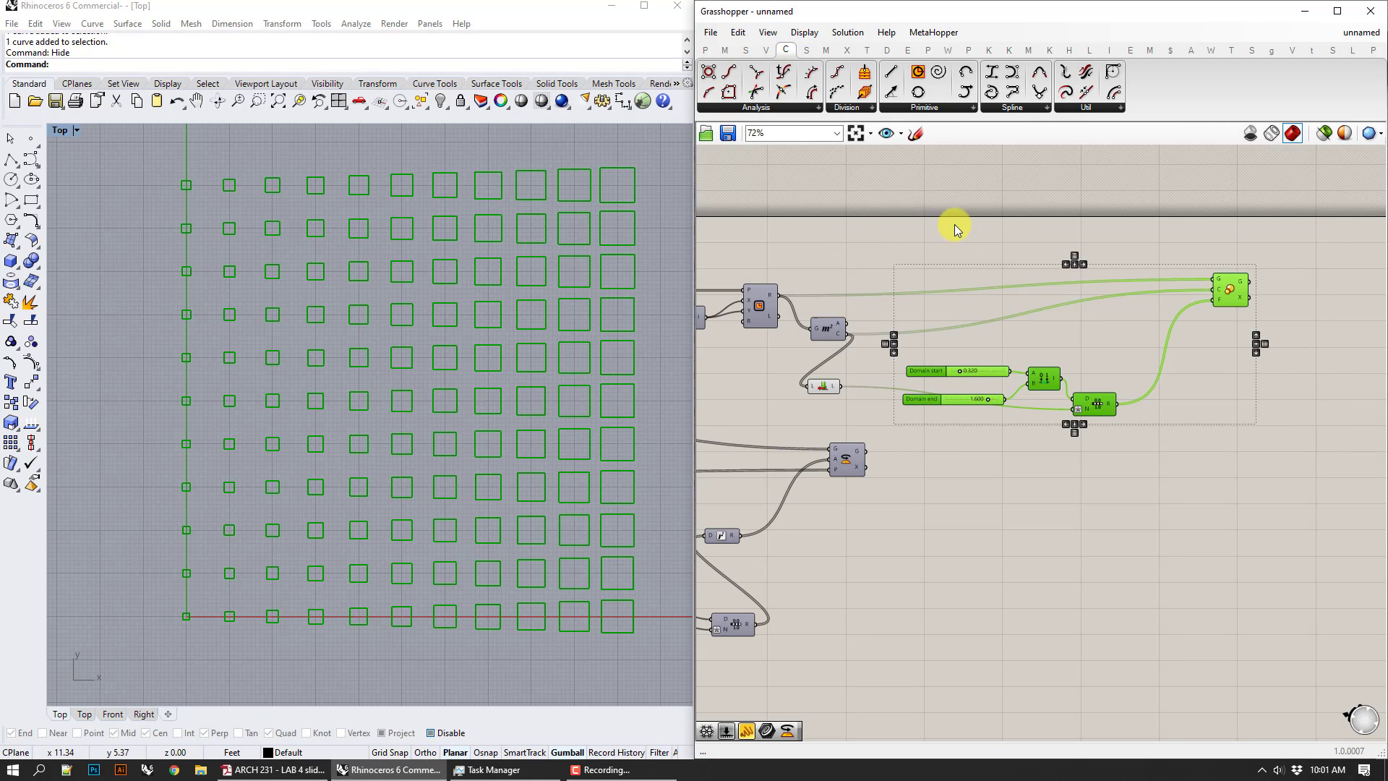
pyautogui.rightClick(956, 223)
pyautogui.click(985, 239)
# - Turn on the preview of the Point parameter fed by the square grid
pyautogui.moveTo(841, 227); pyautogui.dragTo(1047, 263, button='right')
pyautogui.moveTo(895, 303); pyautogui.dragTo(941, 293, button='right')
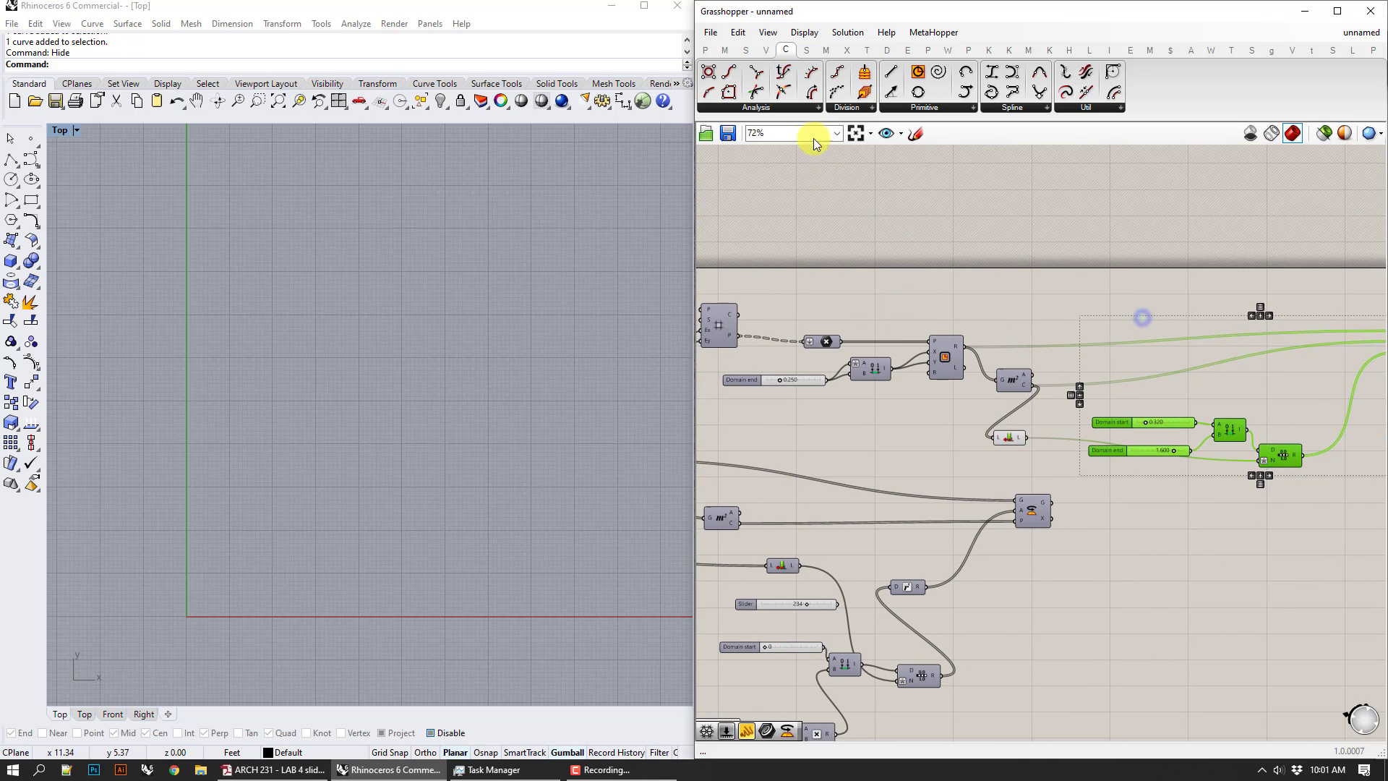
pyautogui.click(719, 323)
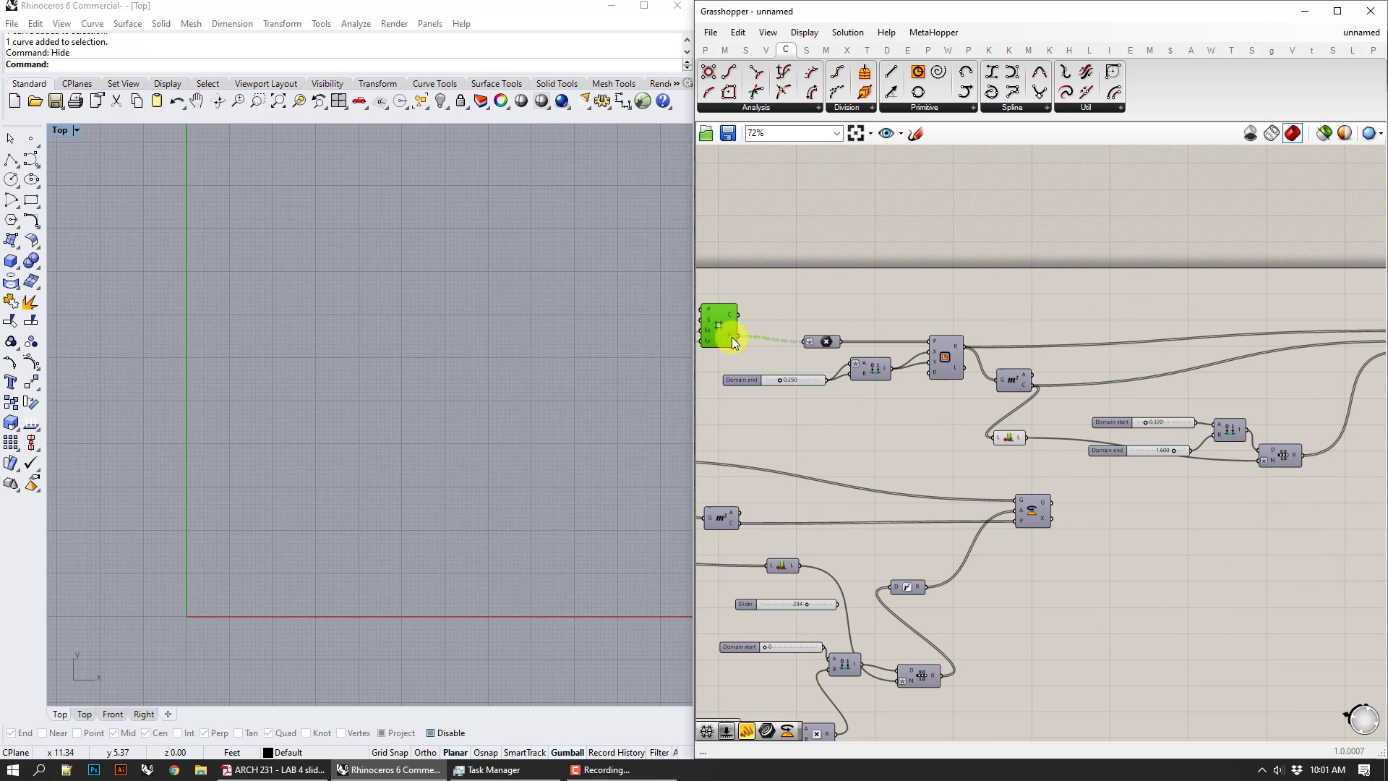
pyautogui.moveTo(733, 343)
pyautogui.moveTo(874, 293); pyautogui.dragTo(943, 311, button='right')
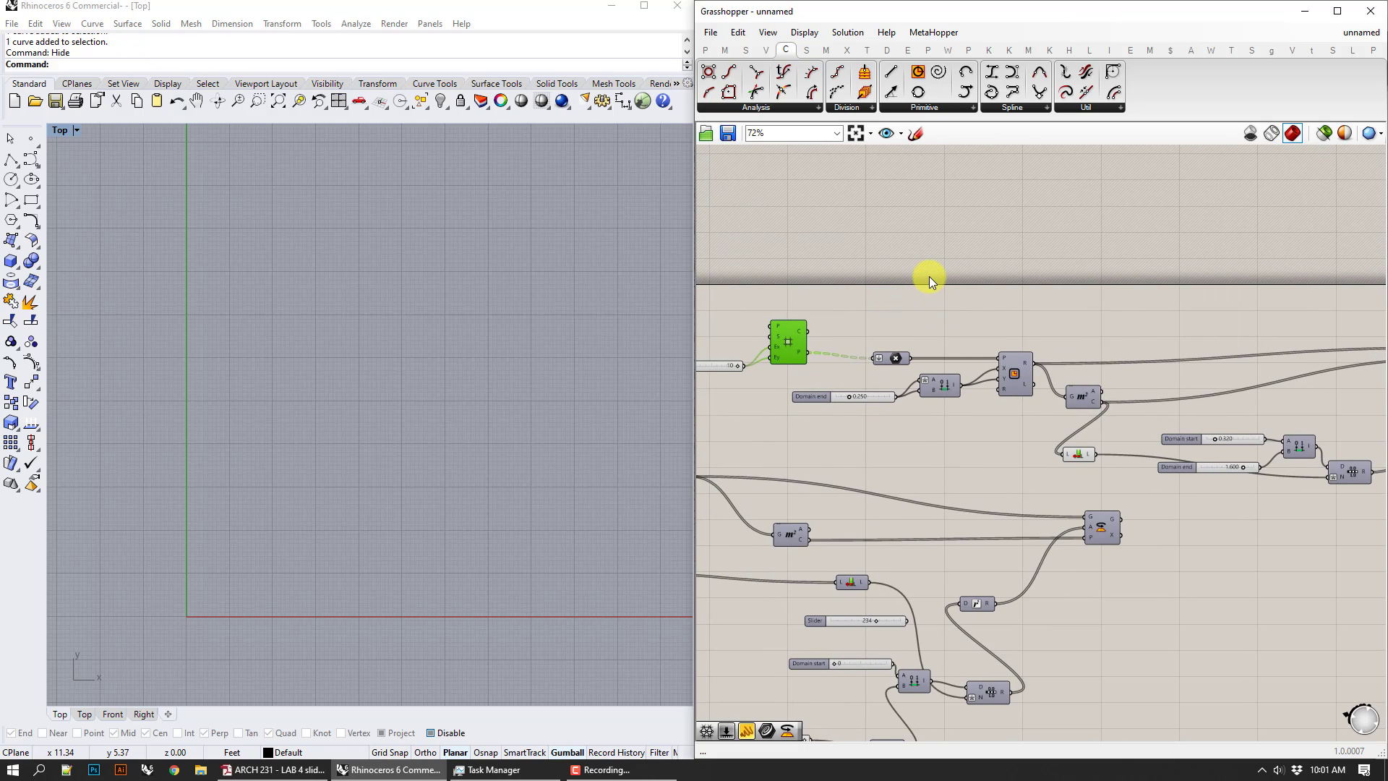
pyautogui.rightClick(886, 368)
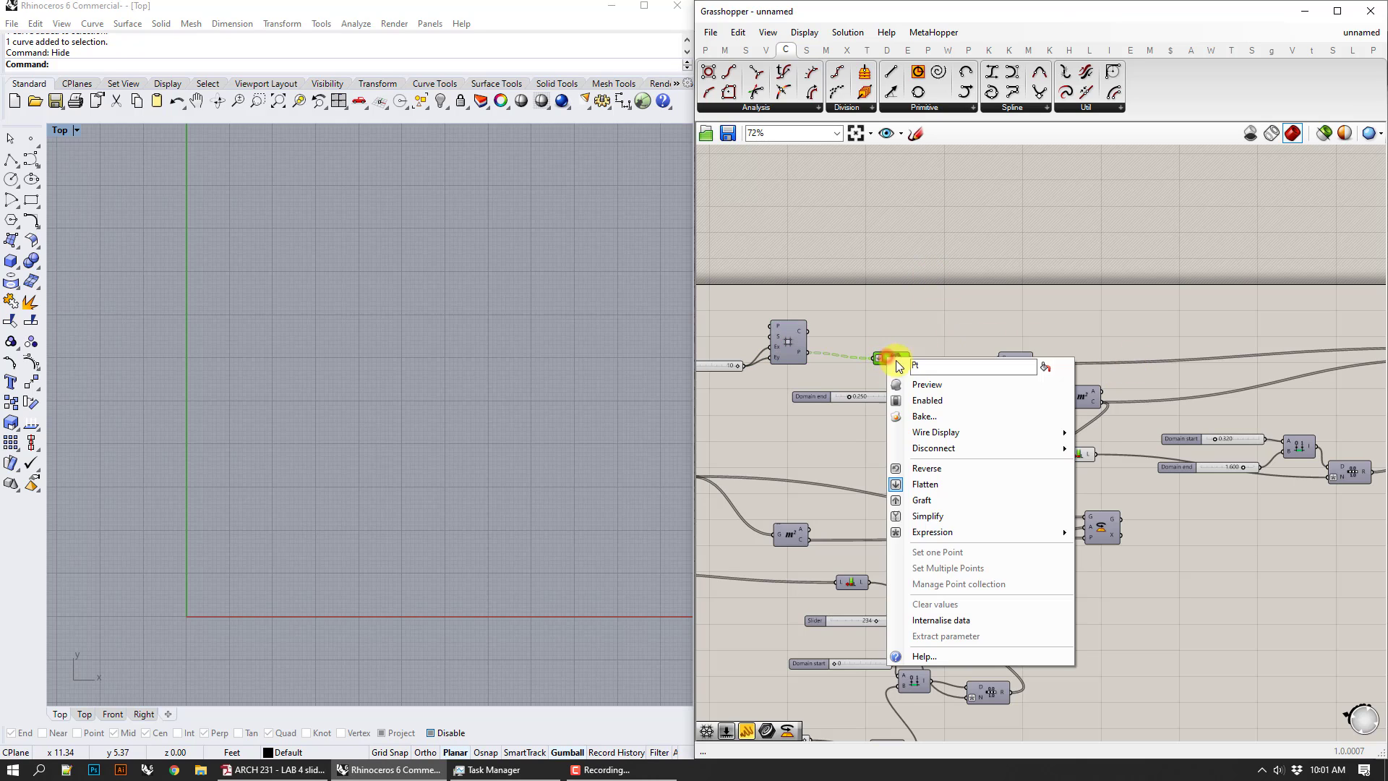
pyautogui.click(913, 379)
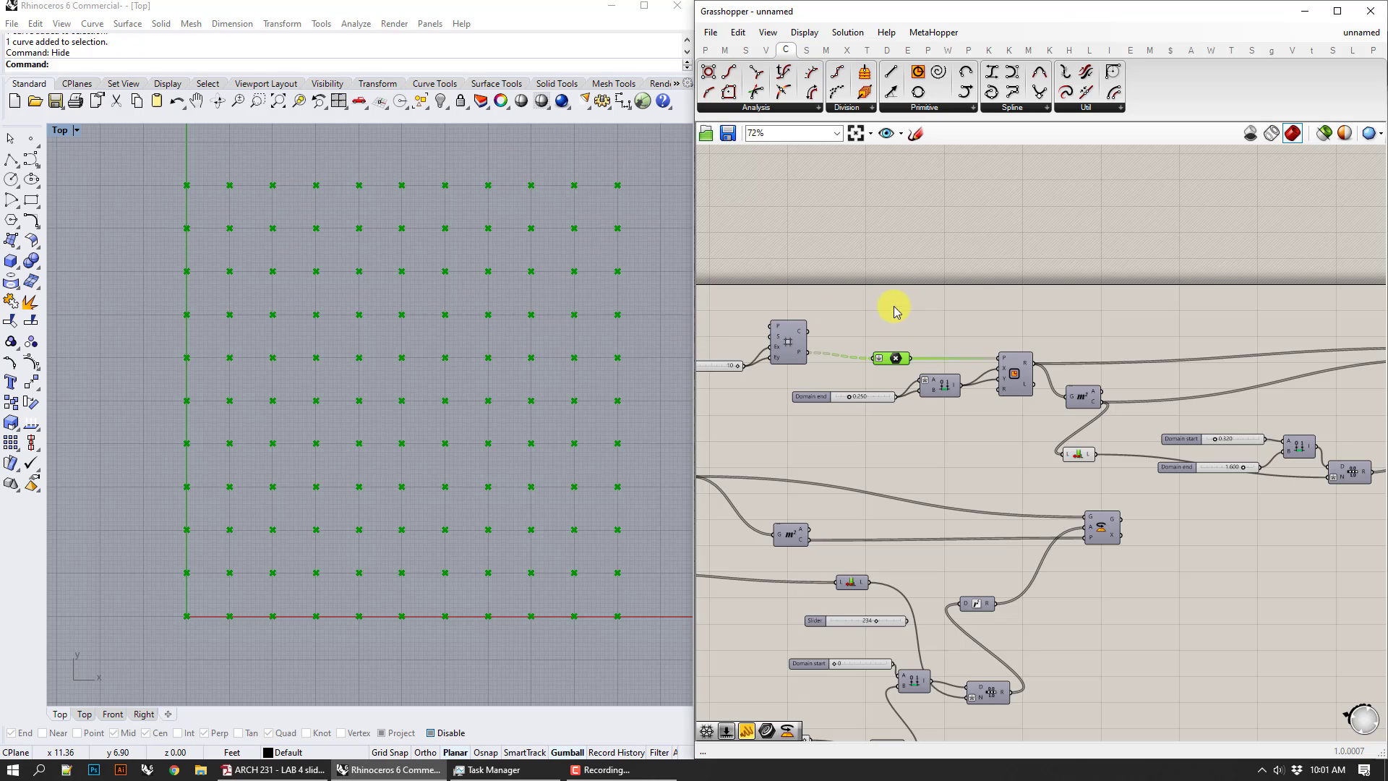
# - Check the Flatten option of the grid's Point parameter and turn off its preview
pyautogui.rightClick(885, 366)
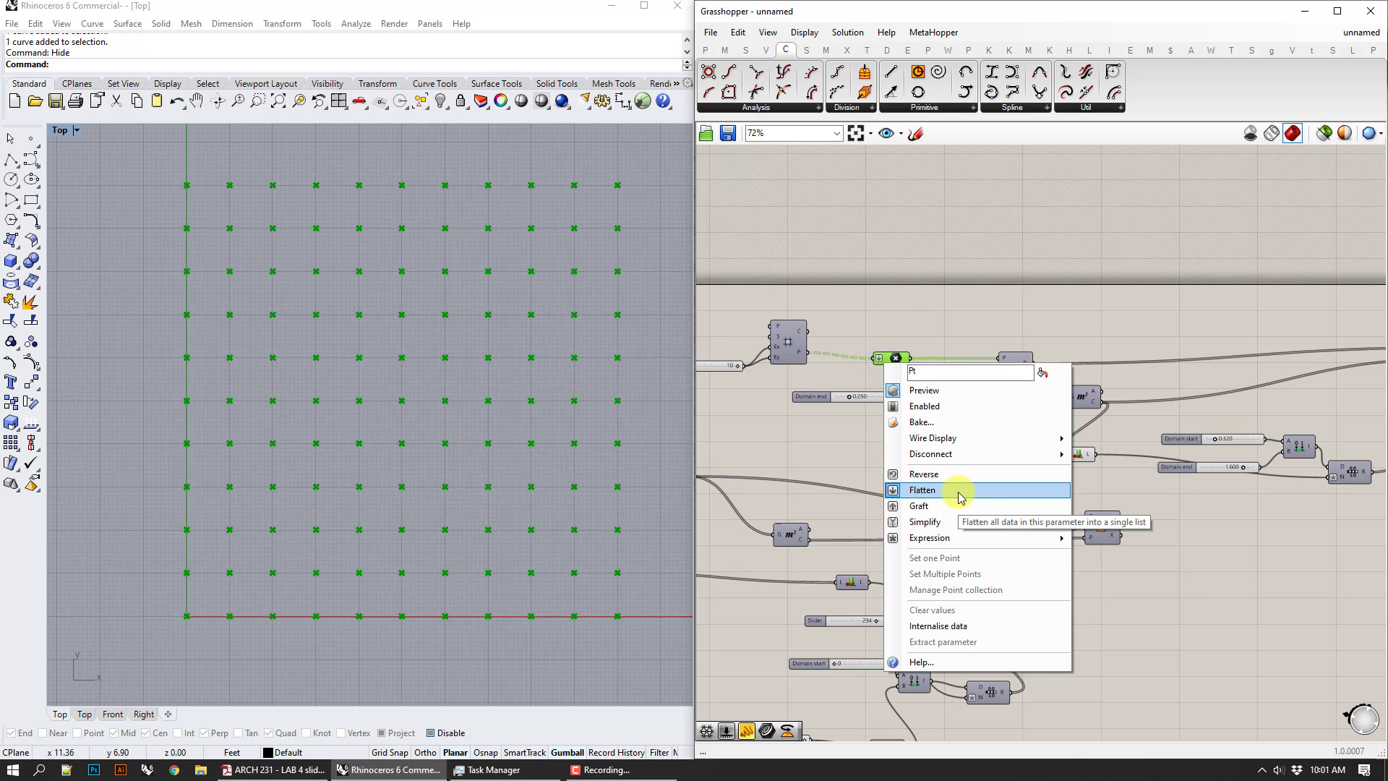
pyautogui.click(960, 496)
pyautogui.rightClick(897, 364)
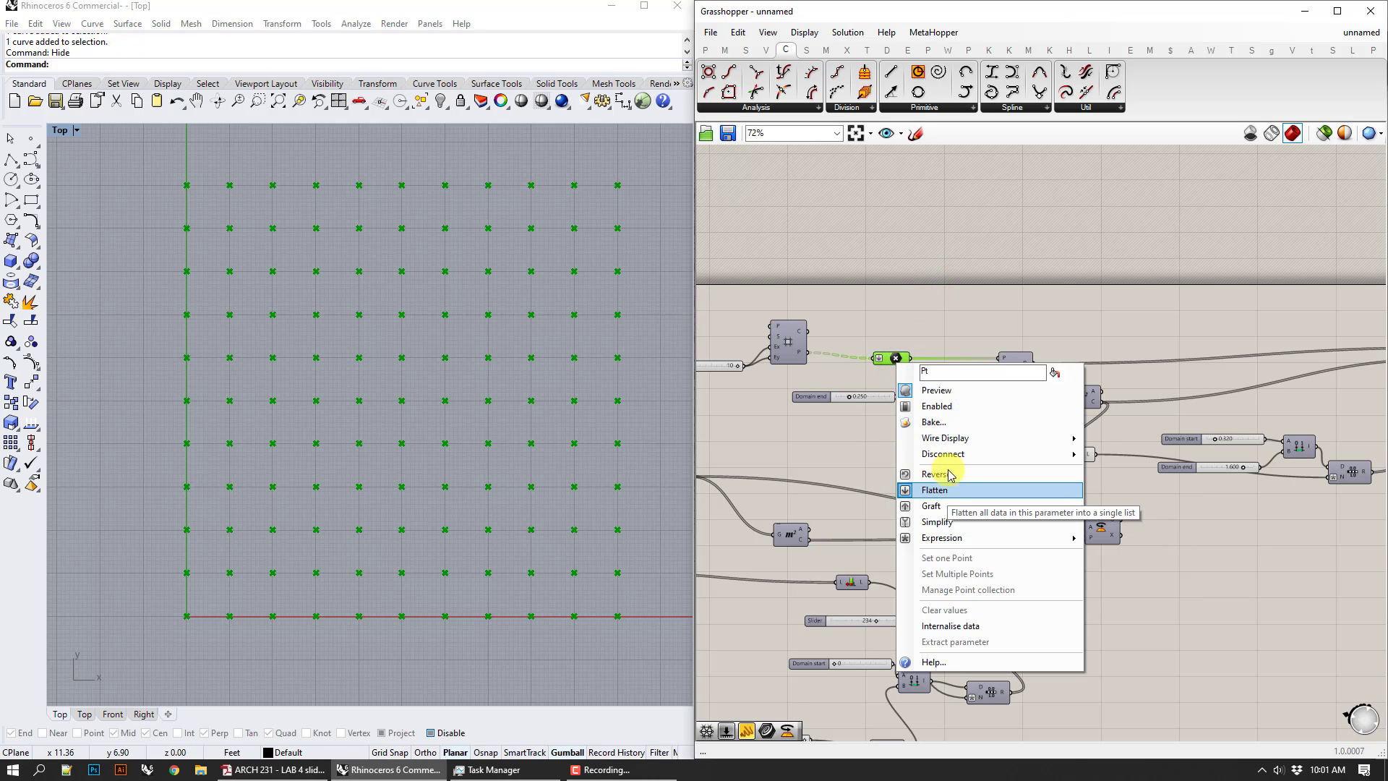
pyautogui.click(945, 391)
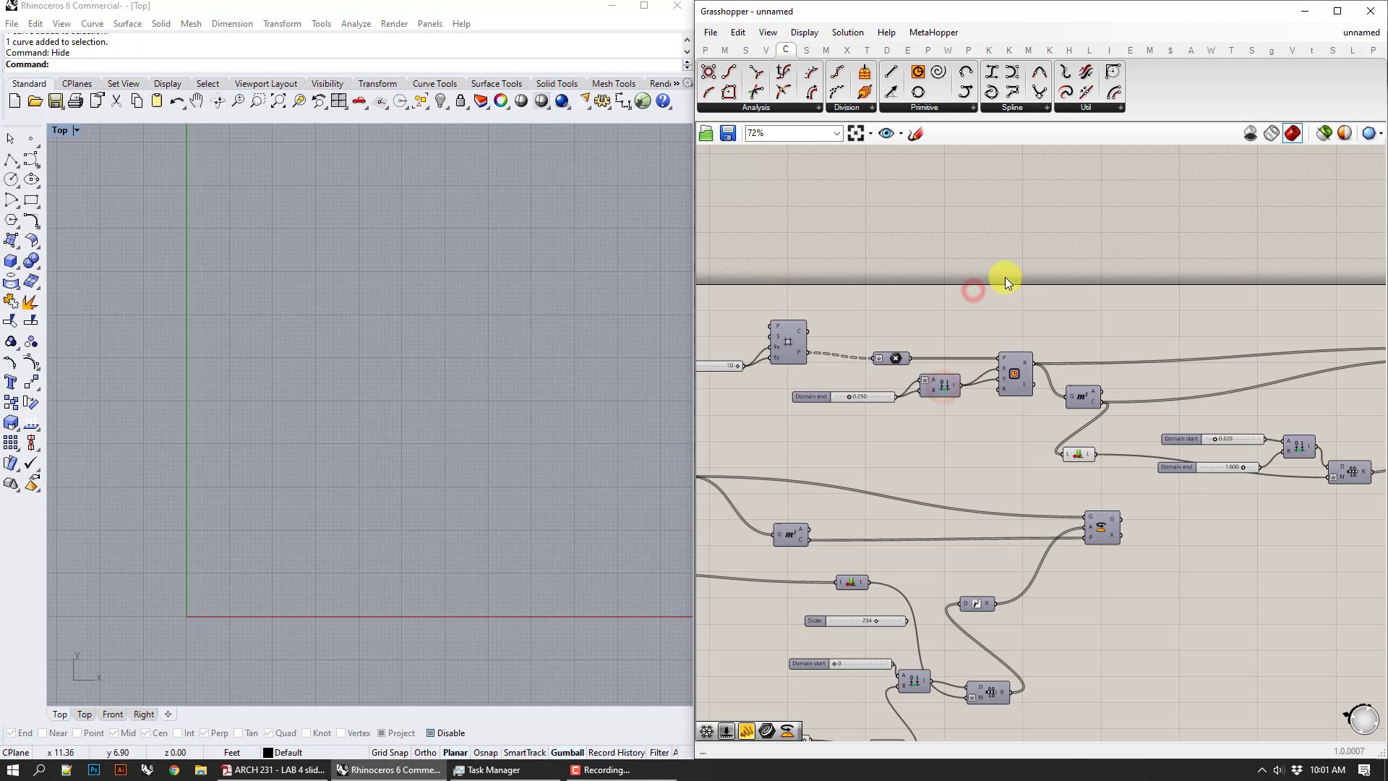
# - Place a Plane Surface component in the empty canvas area above the grid and rectangle definition
pyautogui.click(806, 50)
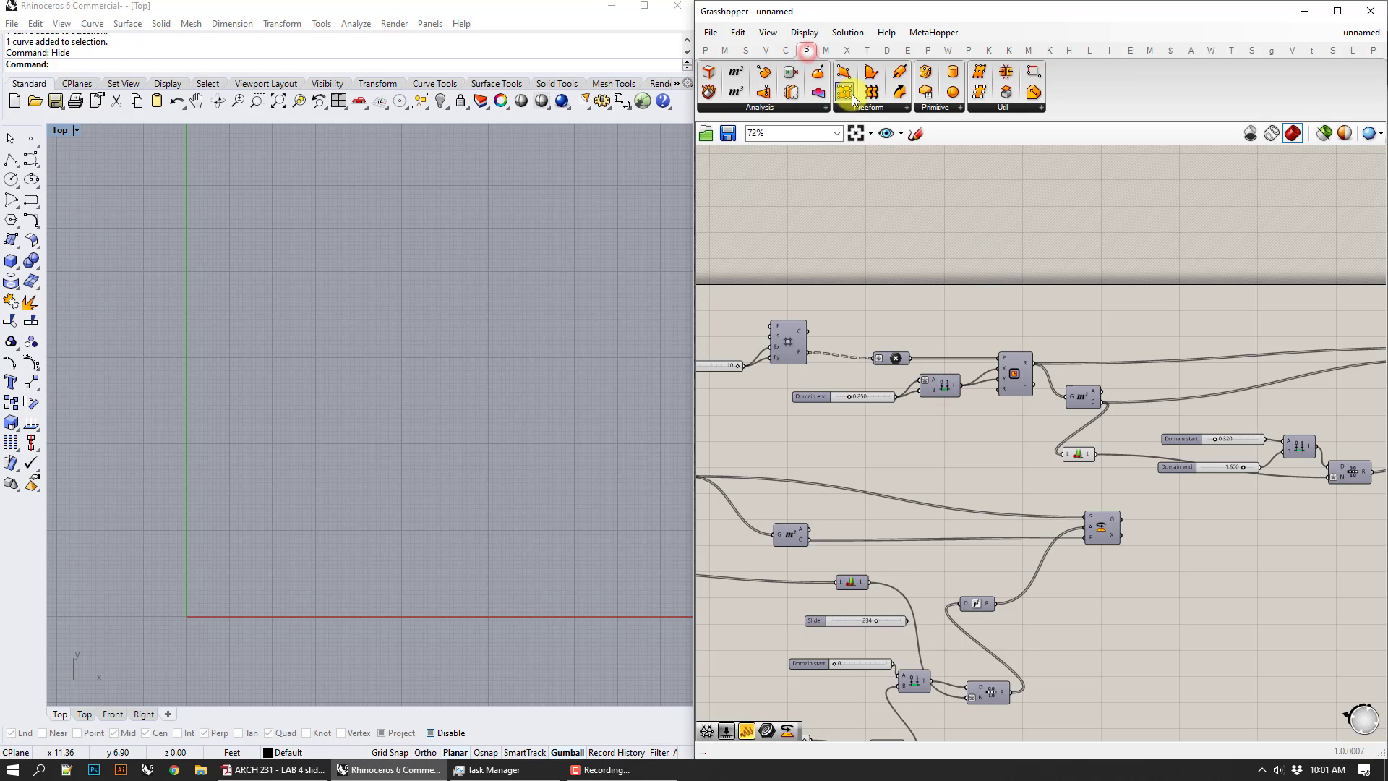
pyautogui.click(934, 107)
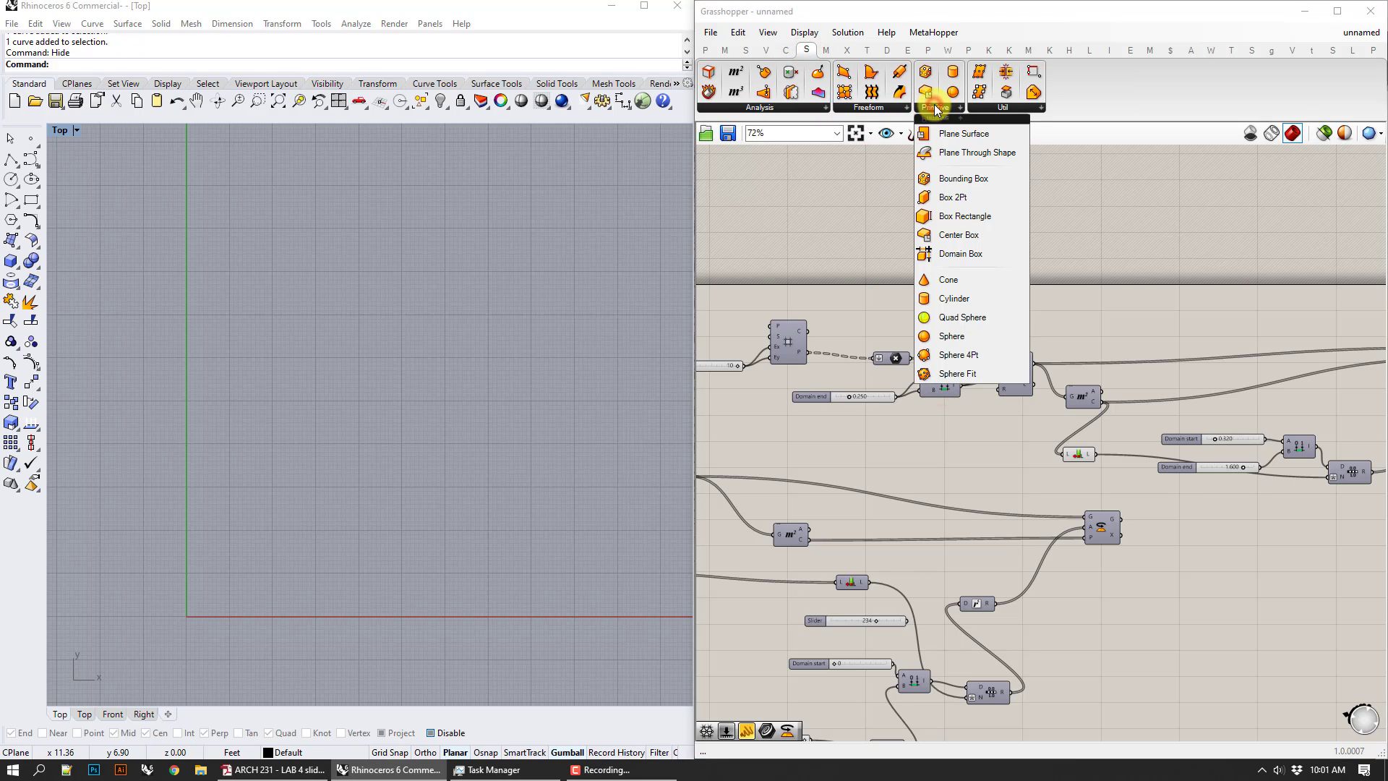
pyautogui.moveTo(932, 138); pyautogui.dragTo(996, 245)
pyautogui.scroll(-3, 521, 393)
pyautogui.scroll(2, 973, 250)
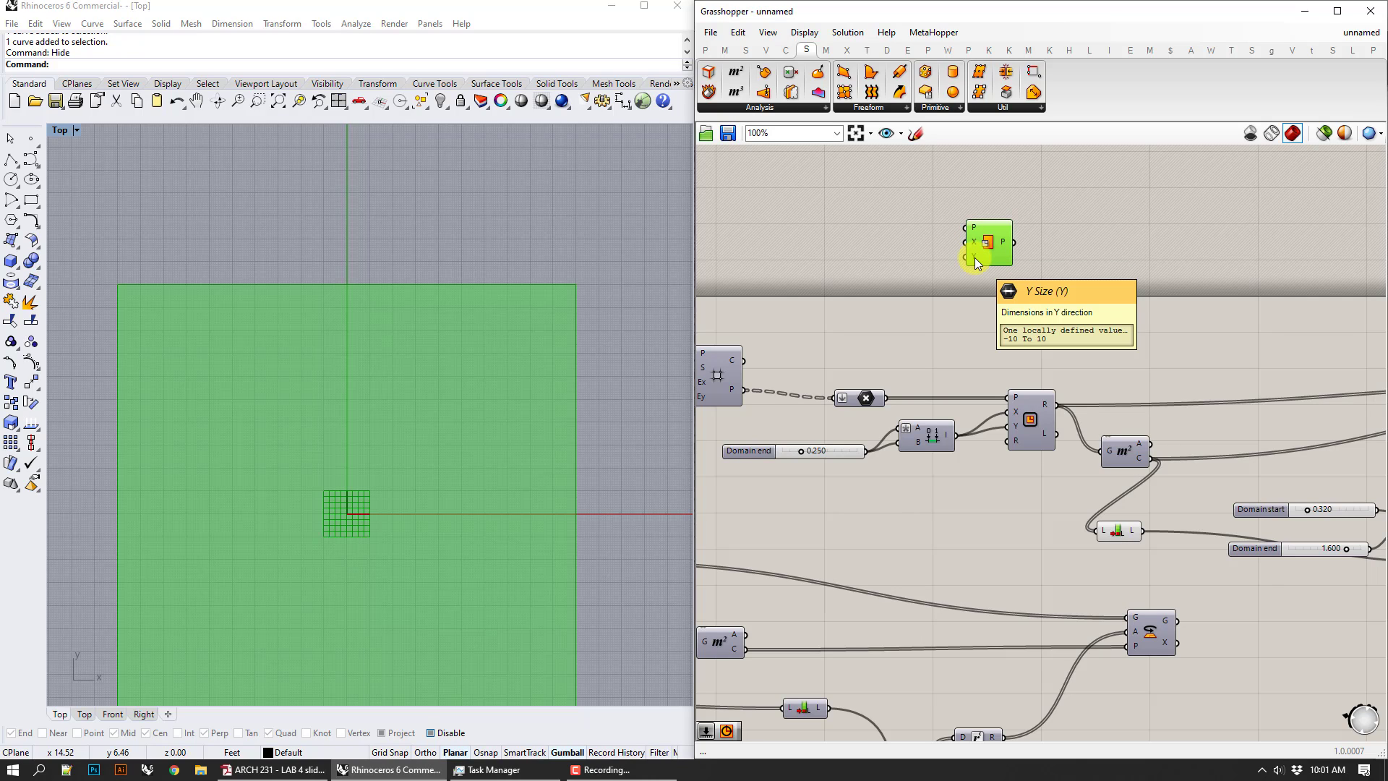
pyautogui.moveTo(1091, 337); pyautogui.dragTo(1088, 310, button='right')
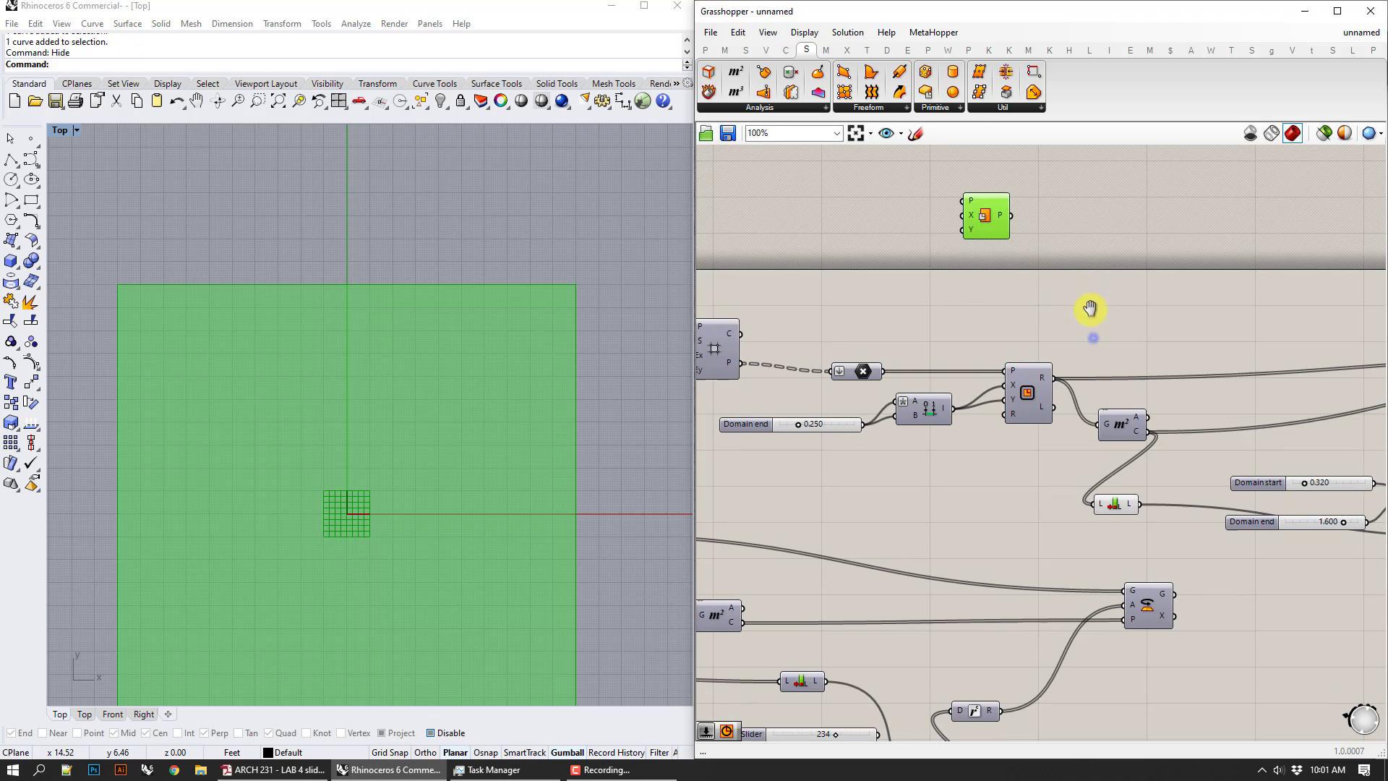
# - Add a Divide Surface component, feed it the plane surface, and inspect its Points output
pyautogui.click(935, 409)
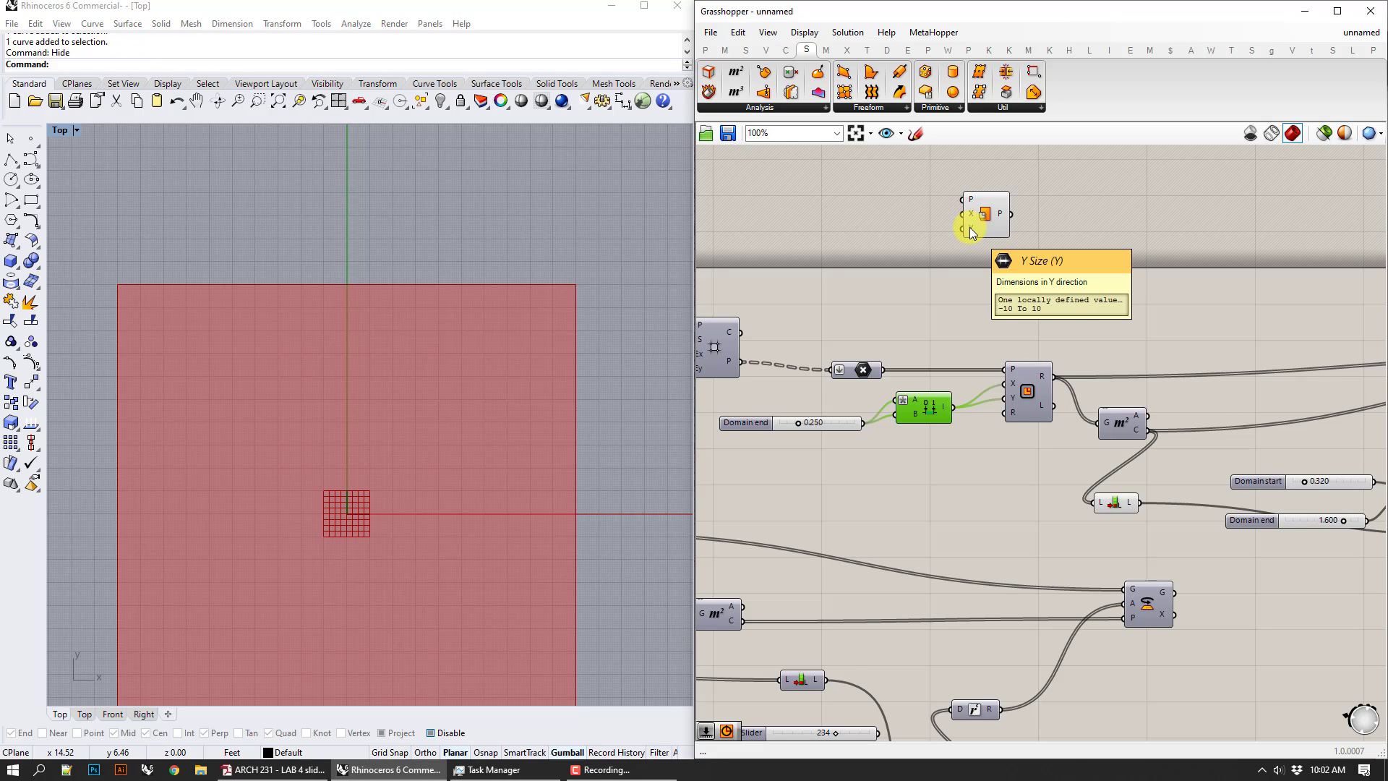
pyautogui.click(976, 108)
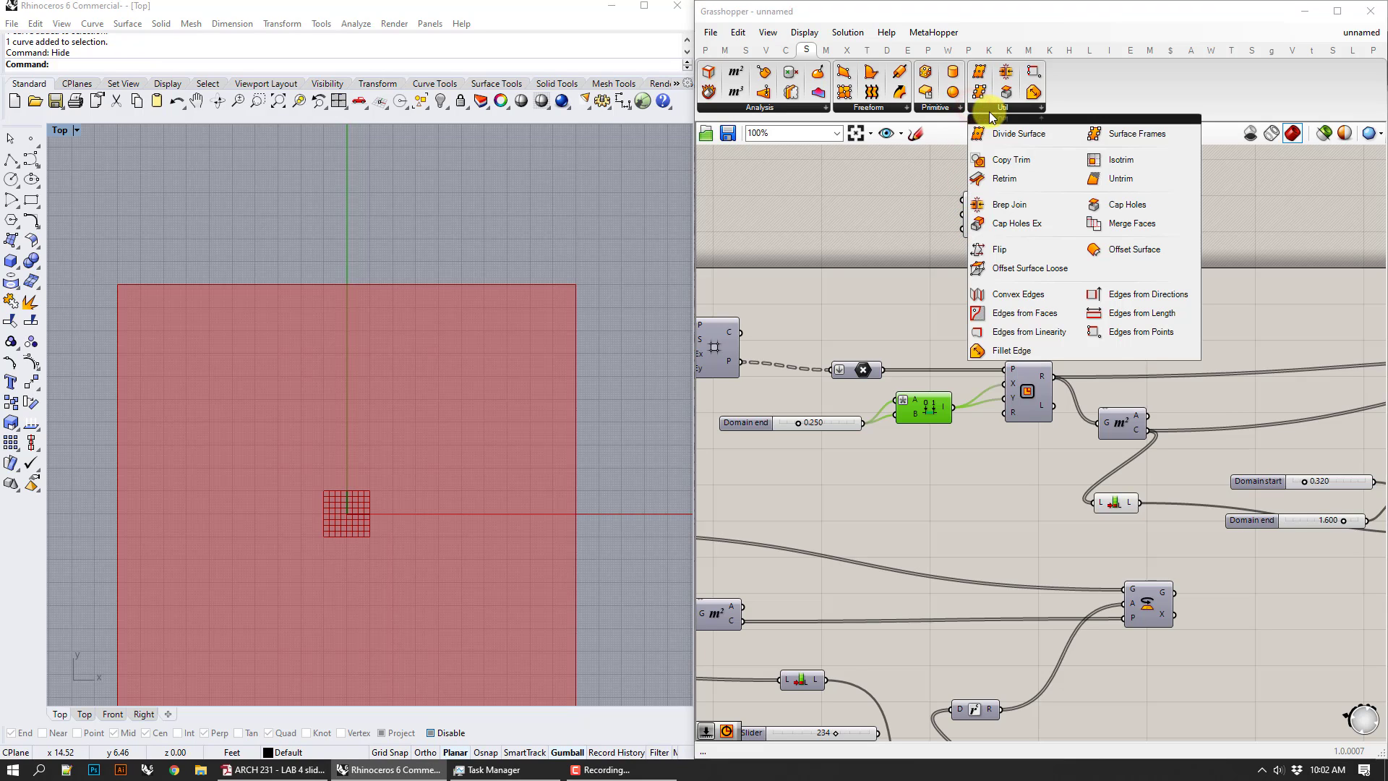
pyautogui.moveTo(1008, 134); pyautogui.dragTo(1082, 222)
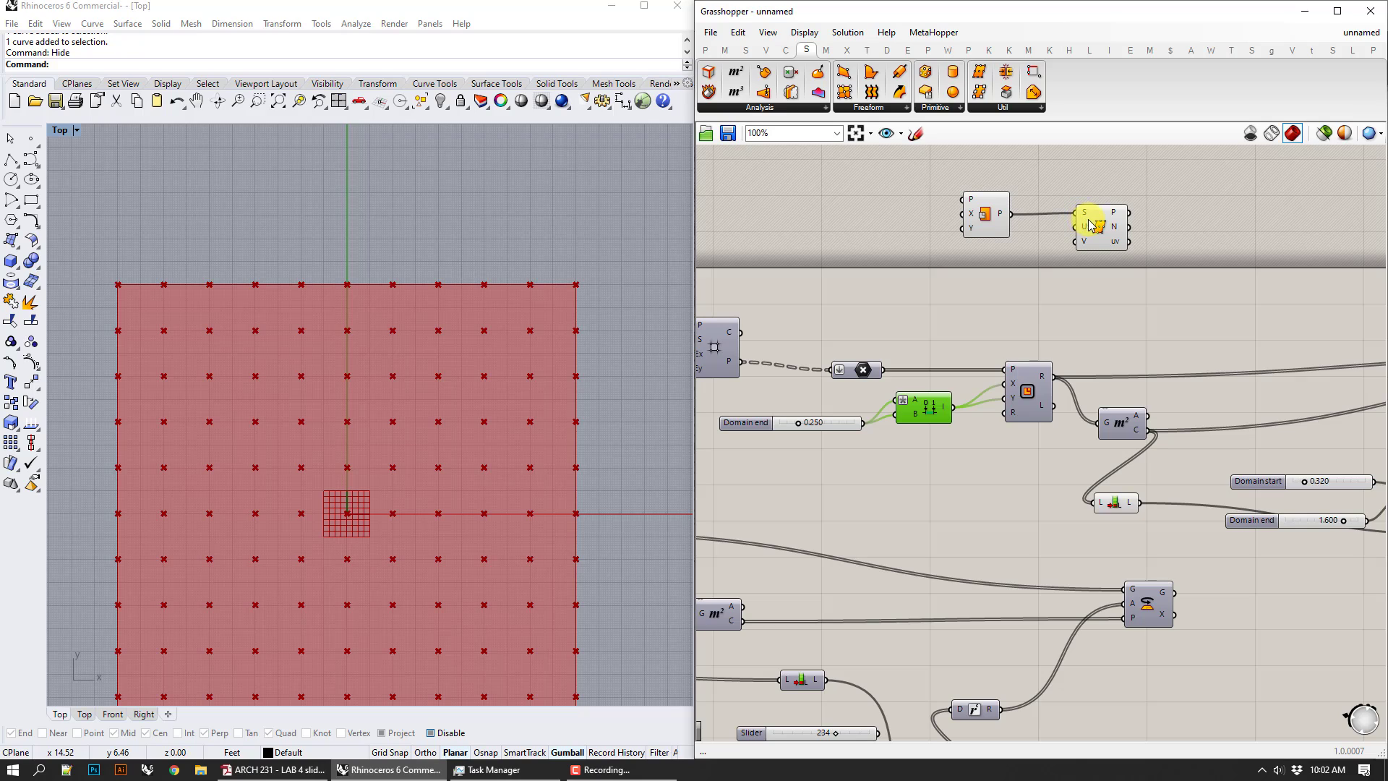
pyautogui.moveTo(1118, 214)
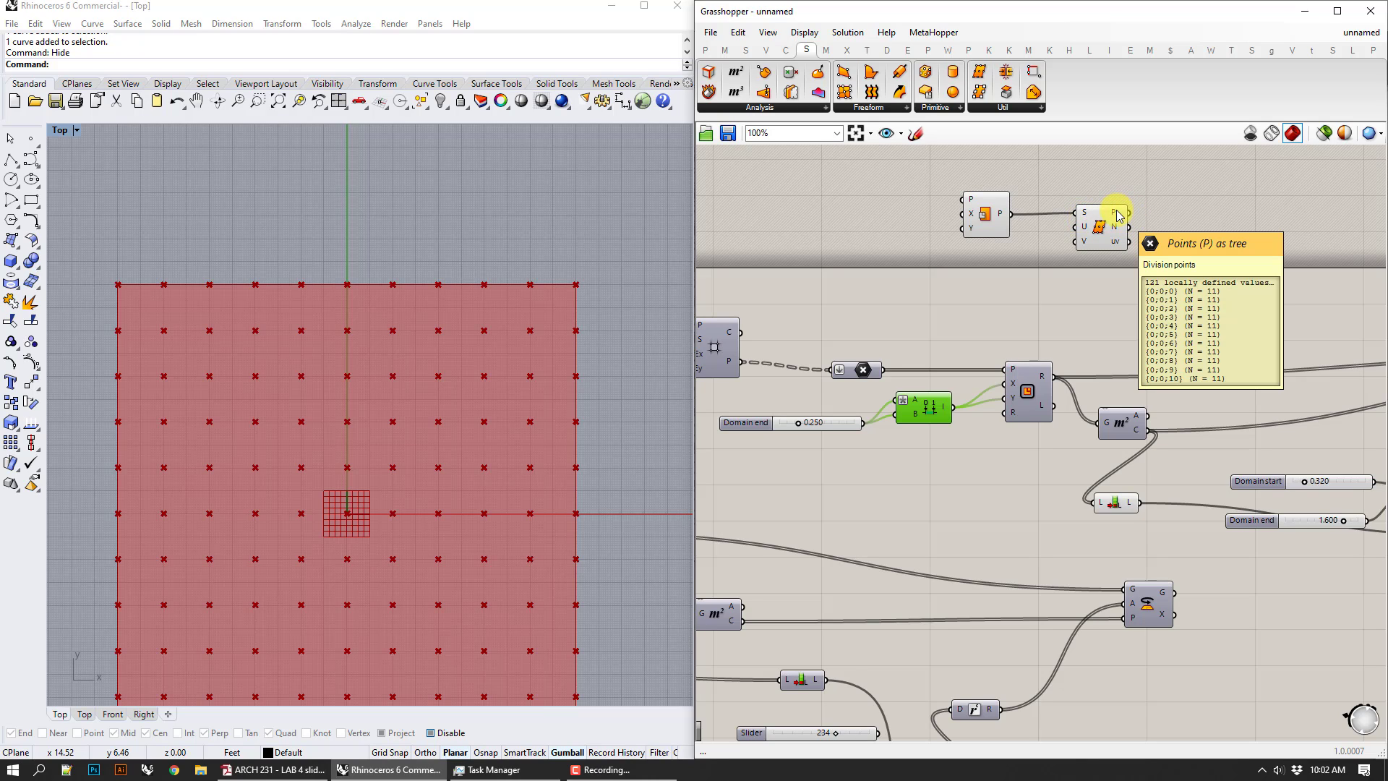
# - Replace the Divide Surface component with Surface Frames and feed it the plane surface
pyautogui.click(1102, 227)
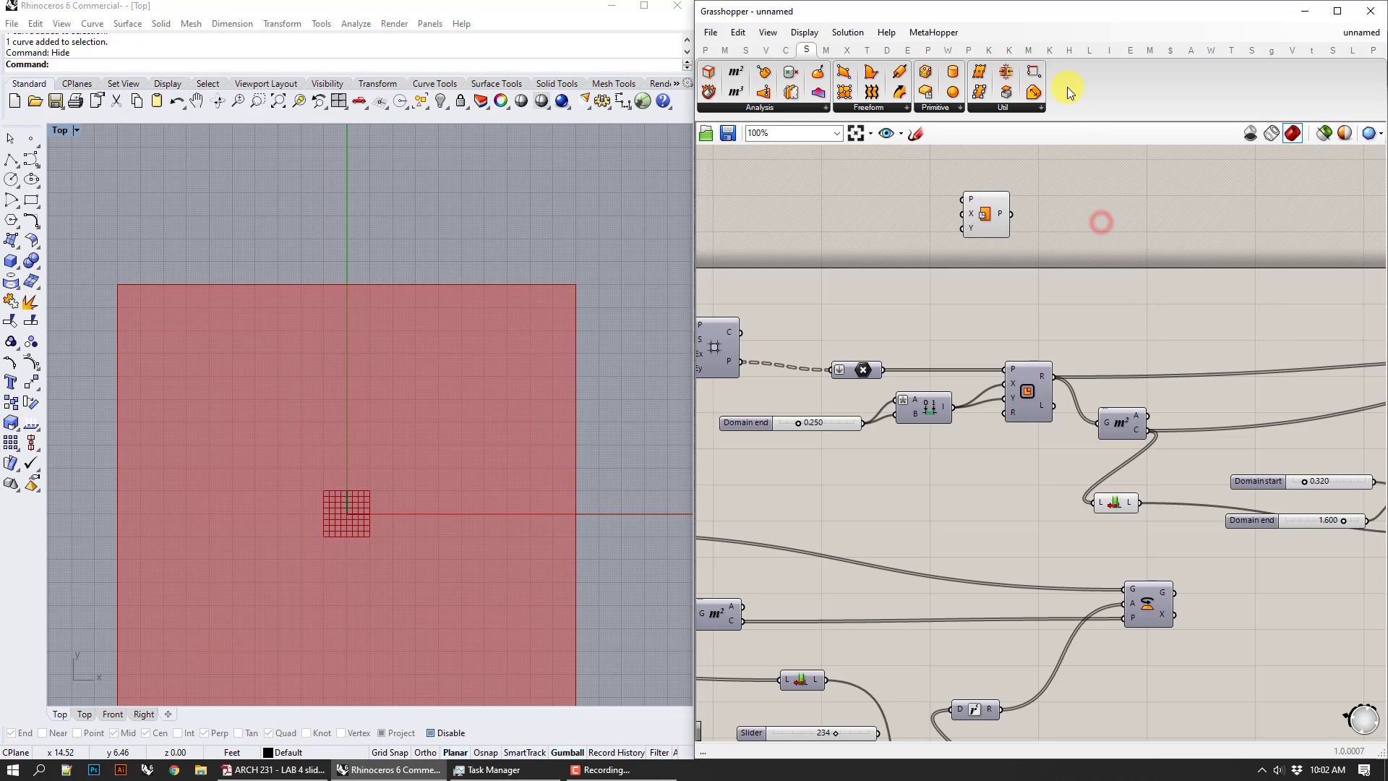
pyautogui.moveTo(979, 91); pyautogui.dragTo(1100, 220)
pyautogui.moveTo(1010, 213); pyautogui.dragTo(1077, 206)
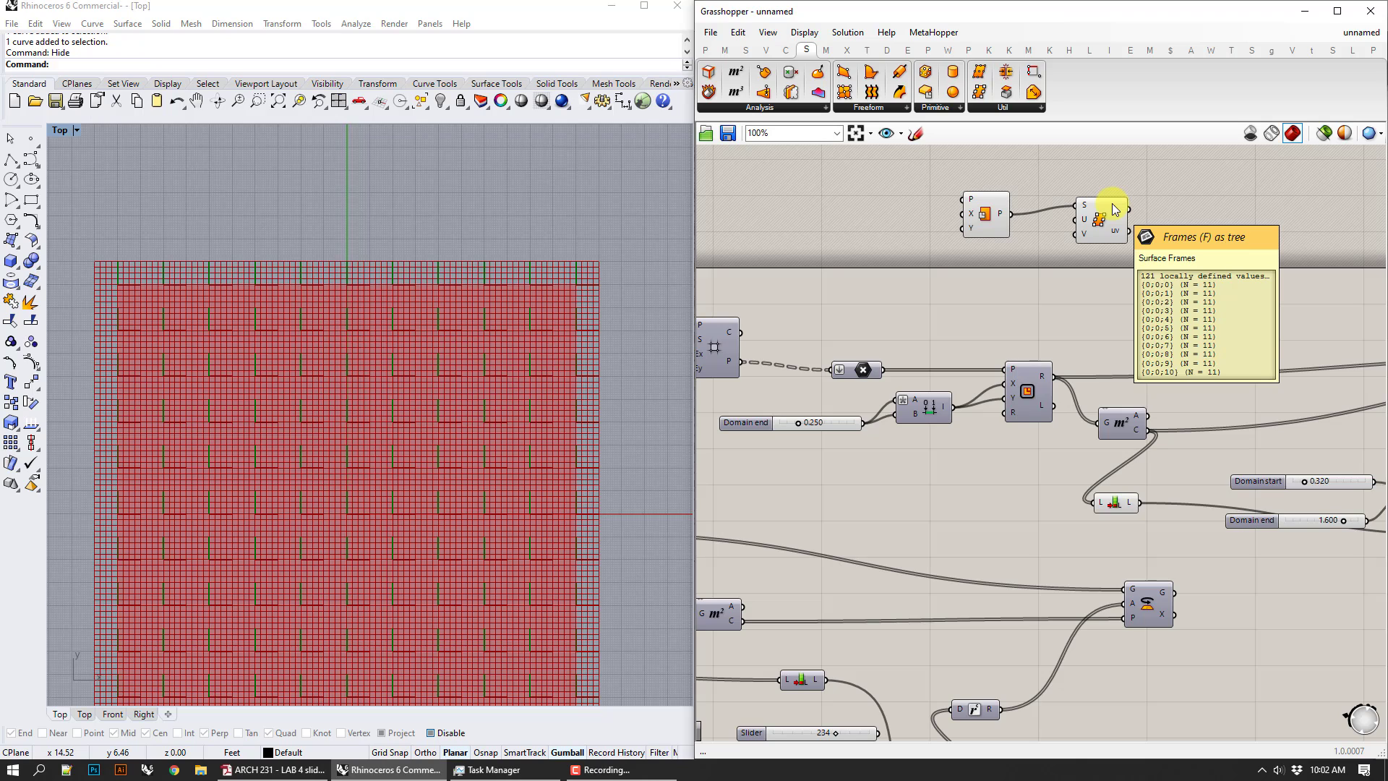
pyautogui.click(1295, 420)
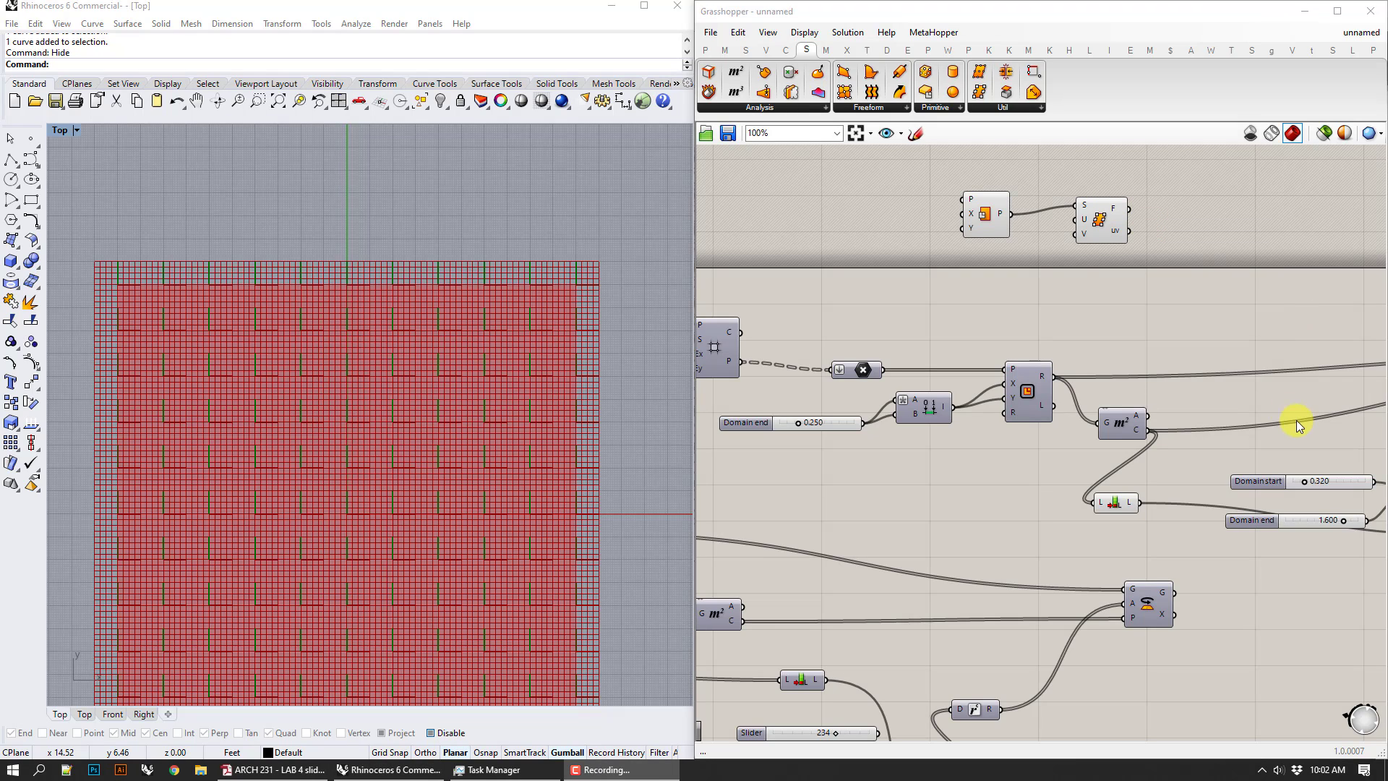
# - Delete the Plane Surface and Surface Frames components together
pyautogui.moveTo(1175, 274); pyautogui.dragTo(973, 201)
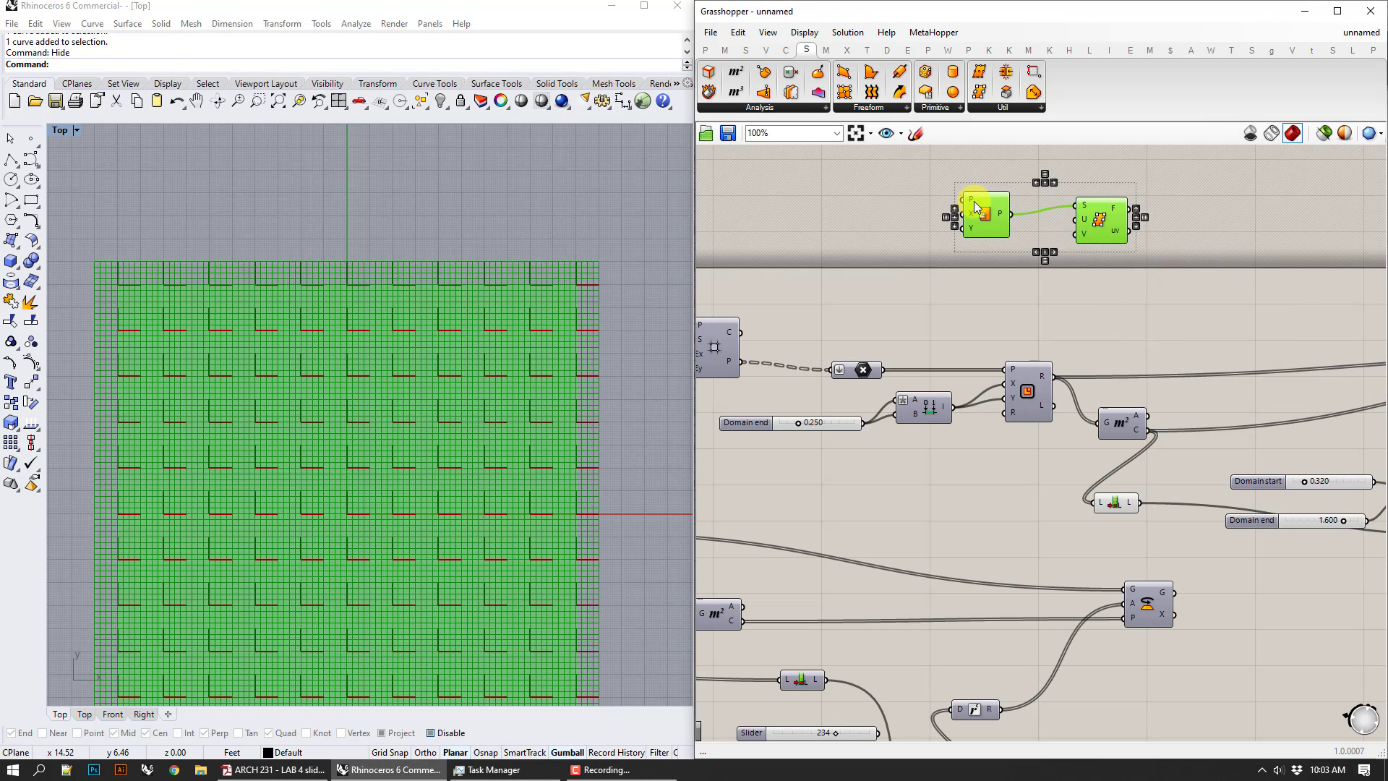
pyautogui.click(1090, 197)
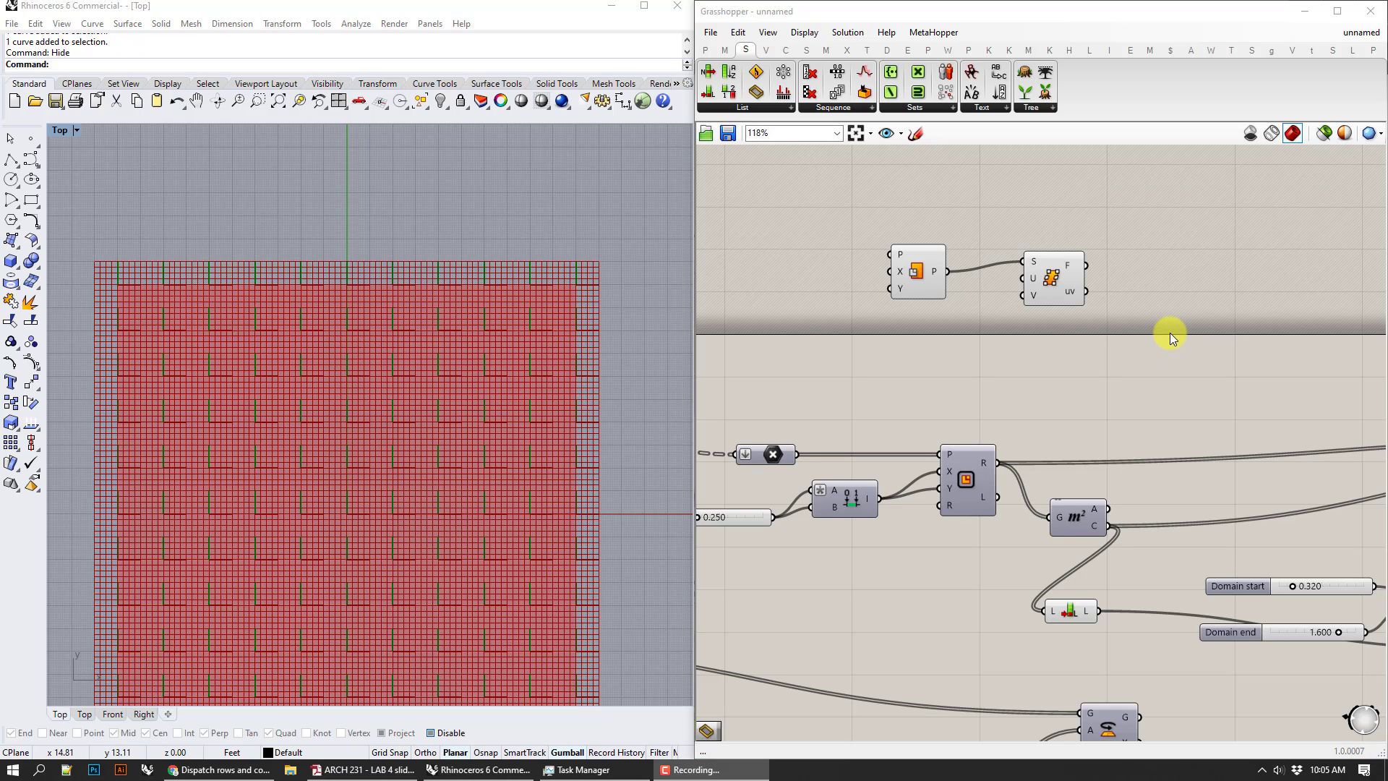
pyautogui.moveTo(1177, 334); pyautogui.dragTo(935, 233)
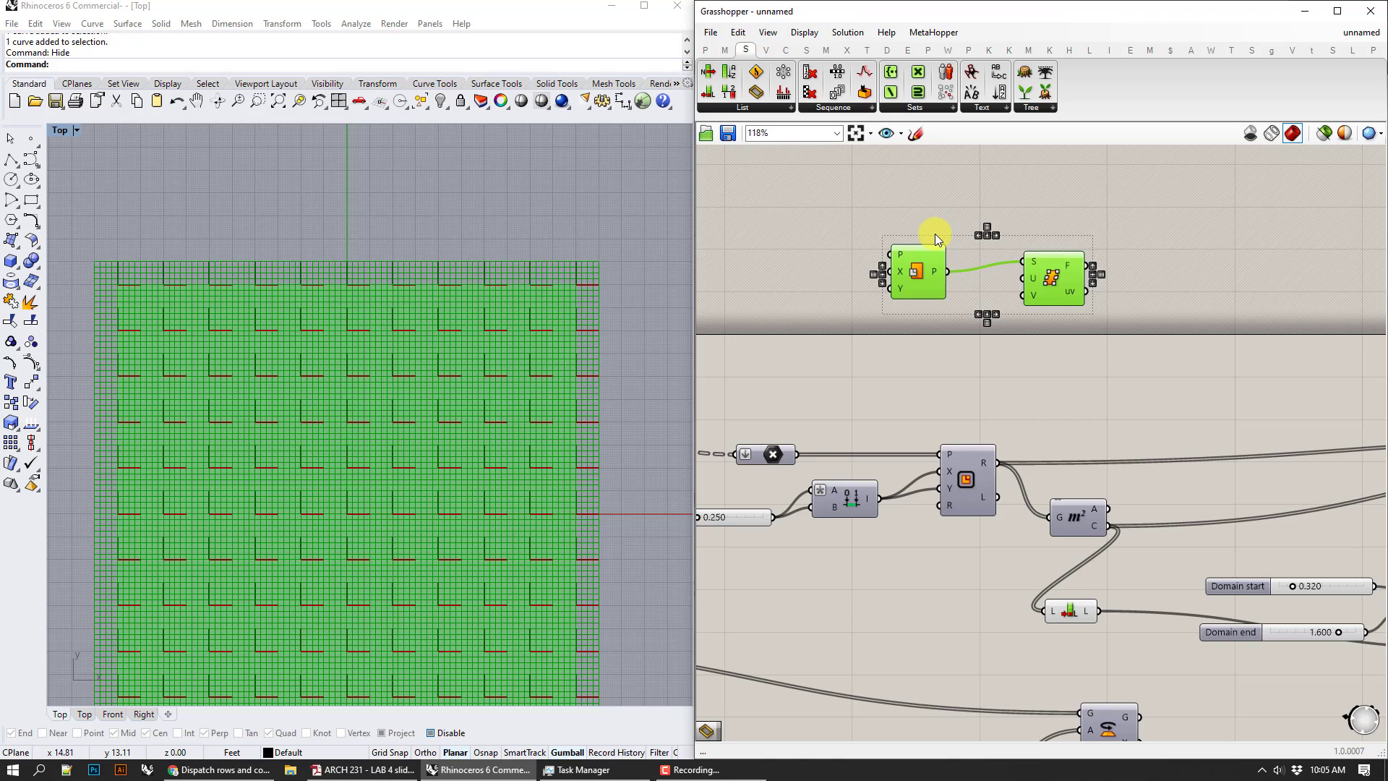
pyautogui.press('Delete')
# - Turn on the preview of the Scale component that resizes the grid's rectangles
pyautogui.moveTo(951, 323); pyautogui.dragTo(1120, 323, button='right')
pyautogui.click(934, 449)
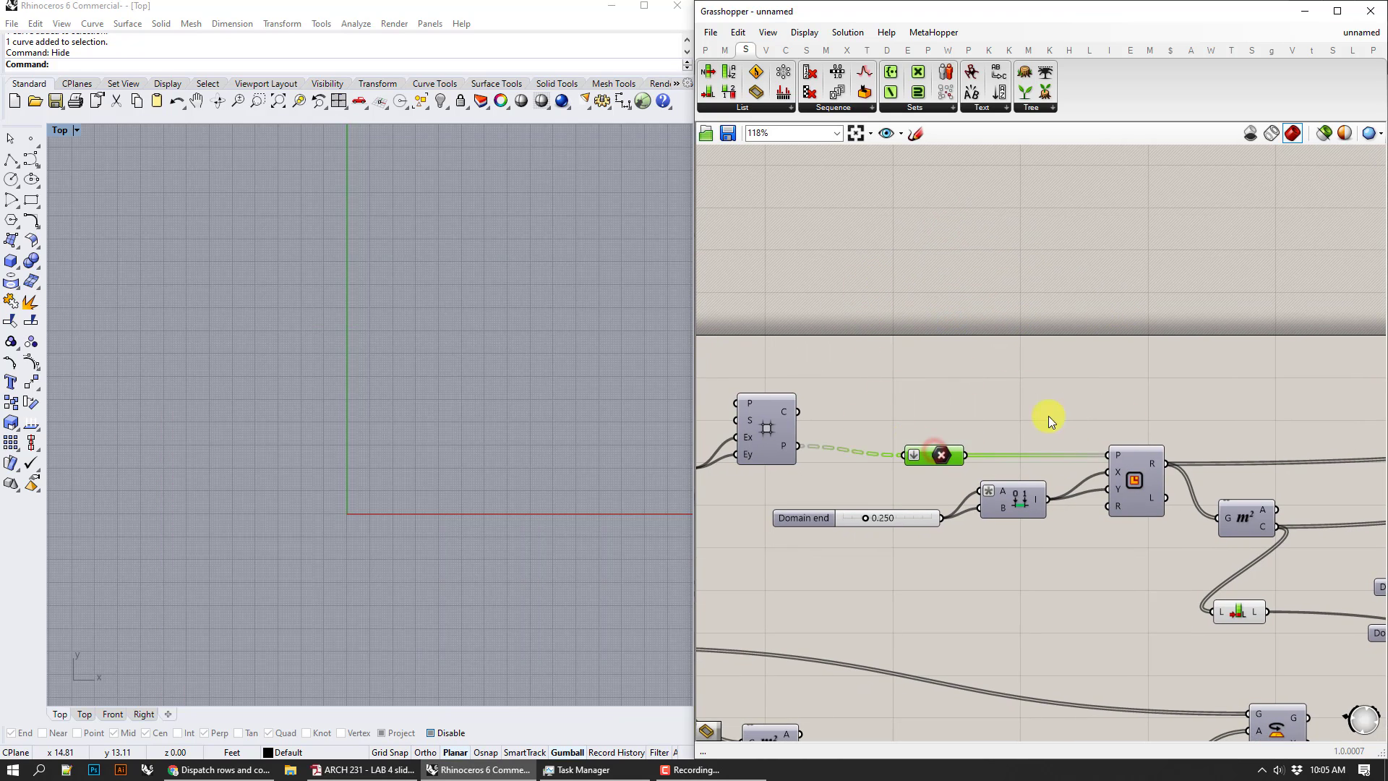
pyautogui.moveTo(1137, 438); pyautogui.dragTo(884, 382, button='right')
pyautogui.scroll(-2, 1019, 367)
pyautogui.moveTo(1270, 346); pyautogui.dragTo(988, 345, button='right')
pyautogui.click(1189, 384)
pyautogui.rightClick(1189, 381)
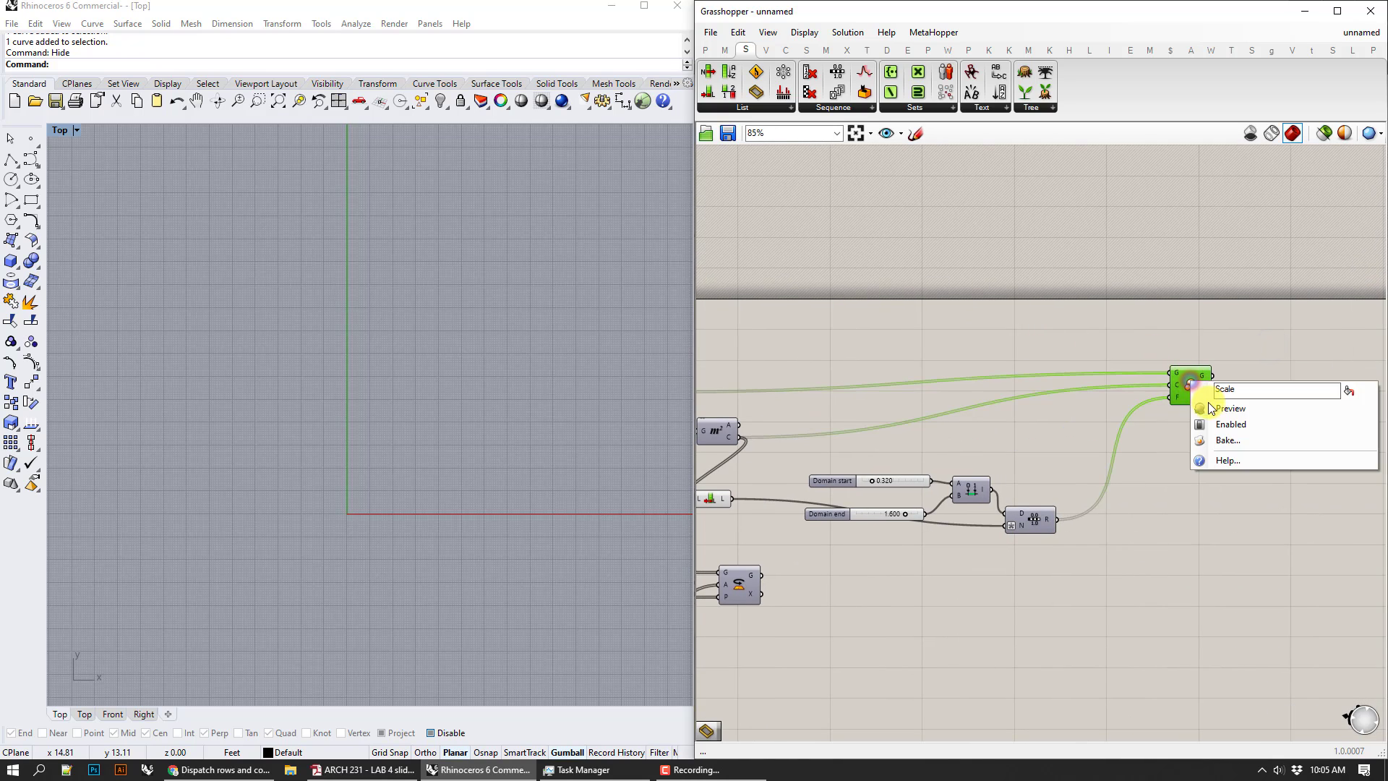
pyautogui.click(1215, 407)
# - Add a Flip Matrix component and route the square grid's Points output through it into the flattened Point parameter
pyautogui.moveTo(840, 303); pyautogui.dragTo(1119, 322, button='right')
pyautogui.doubleClick(939, 399)
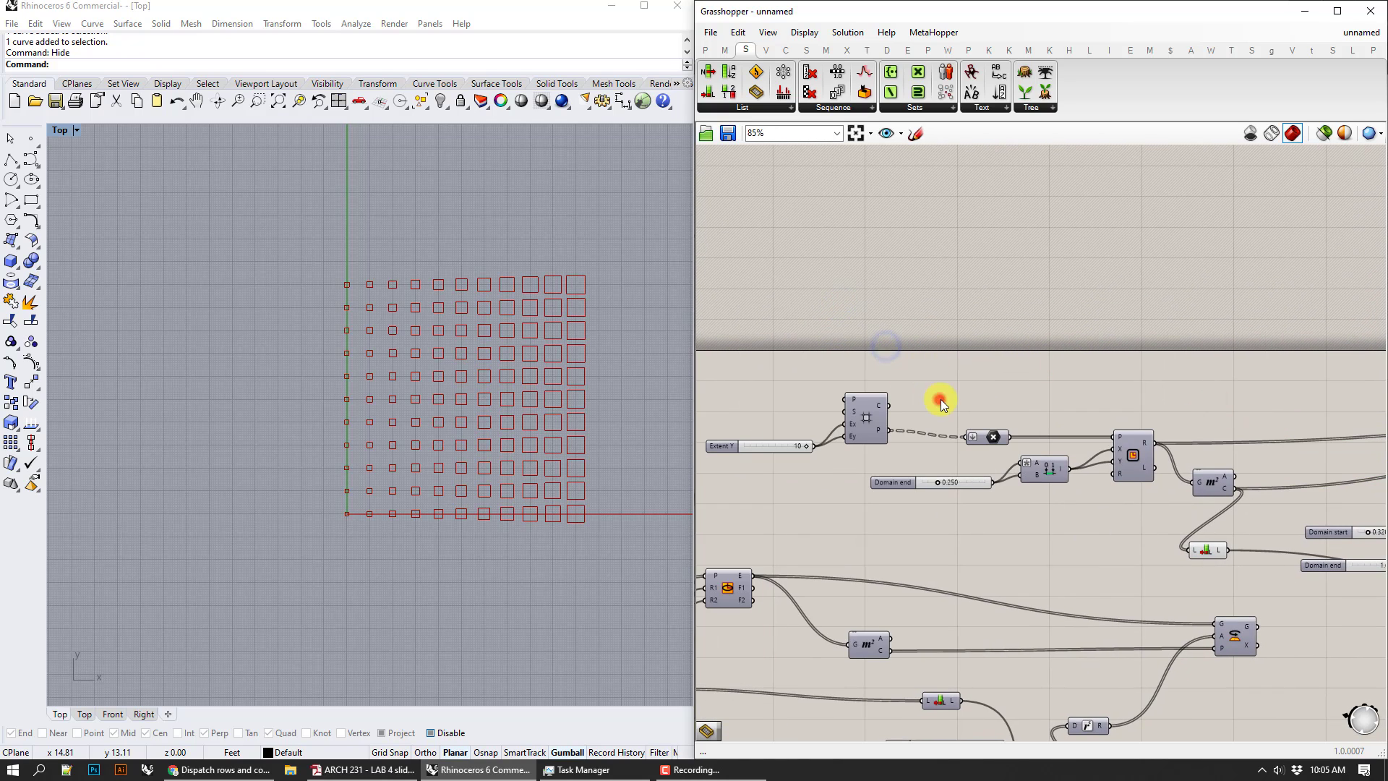
pyautogui.write('flip')
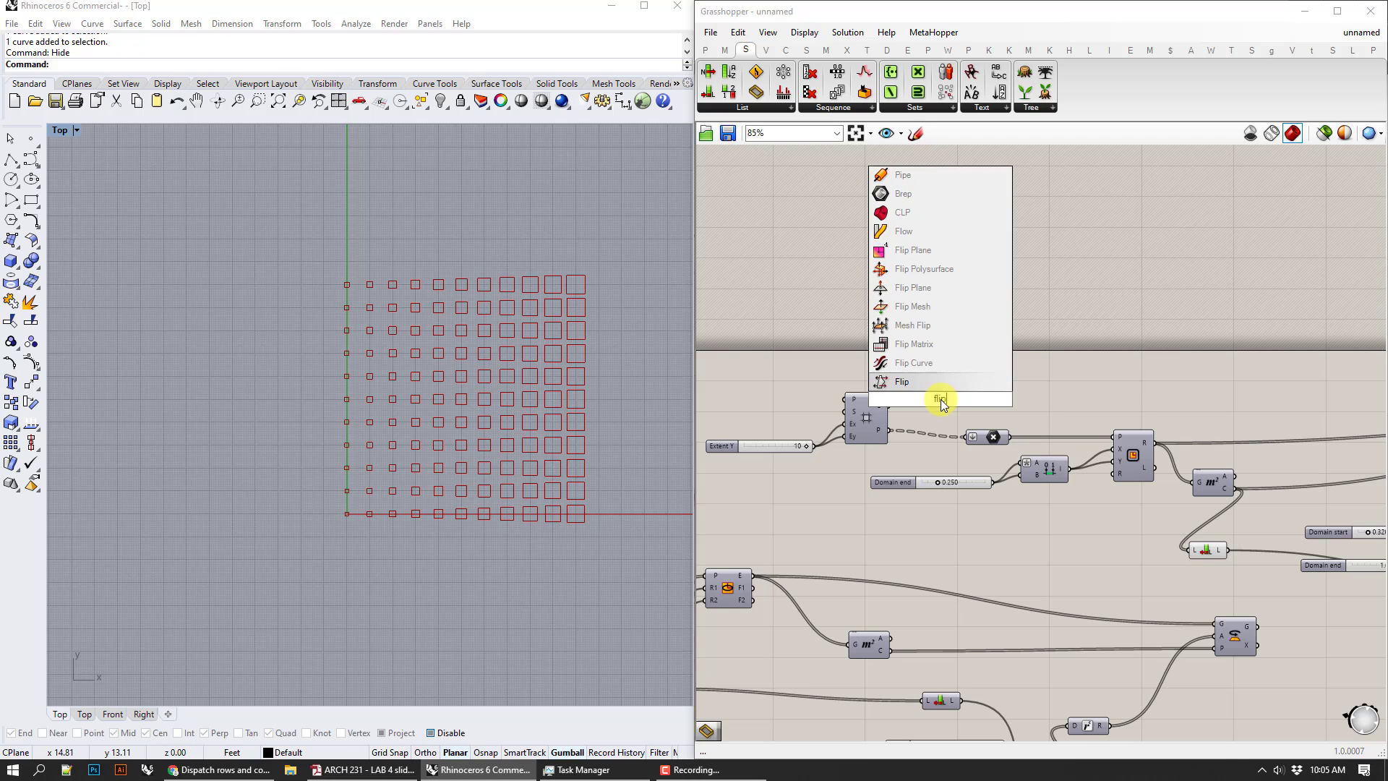
pyautogui.write(' matrix')
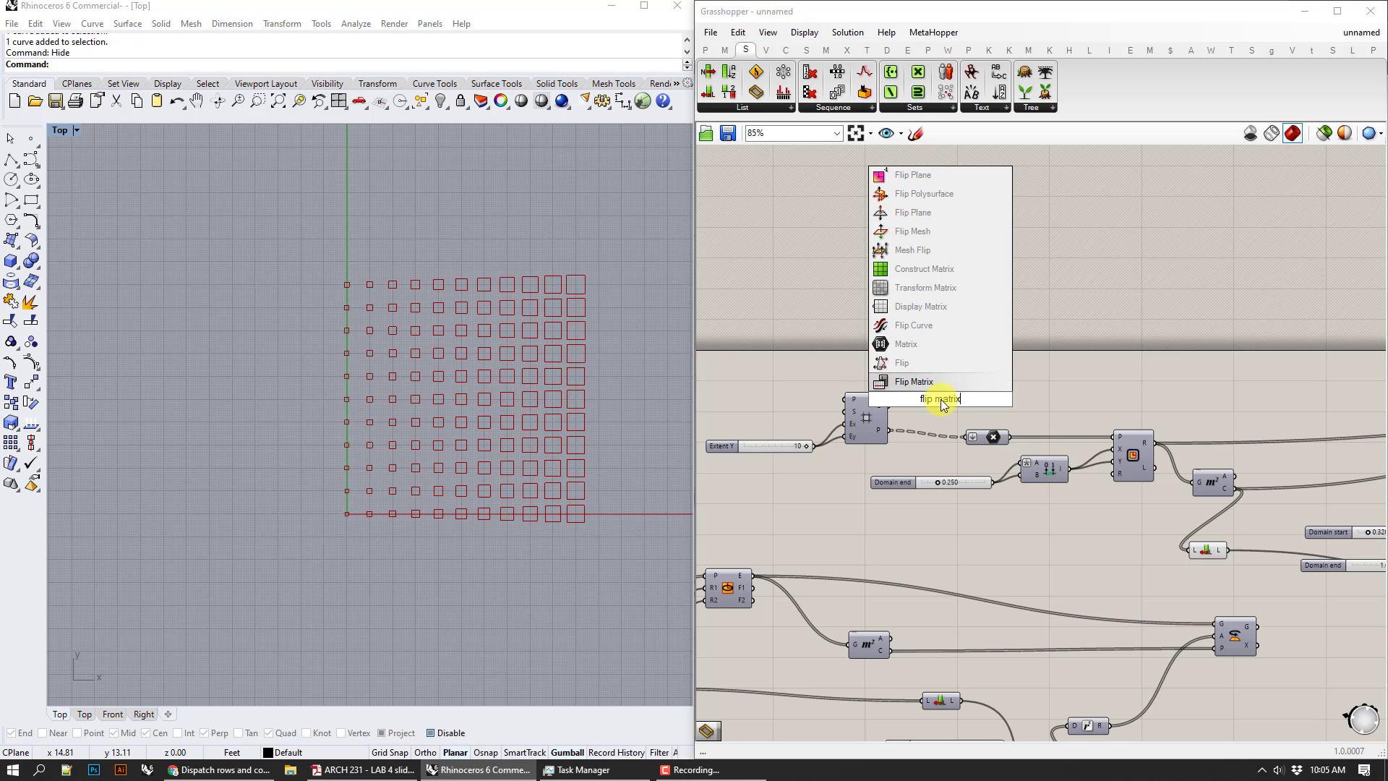
pyautogui.press('Return')
pyautogui.scroll(3, 882, 436)
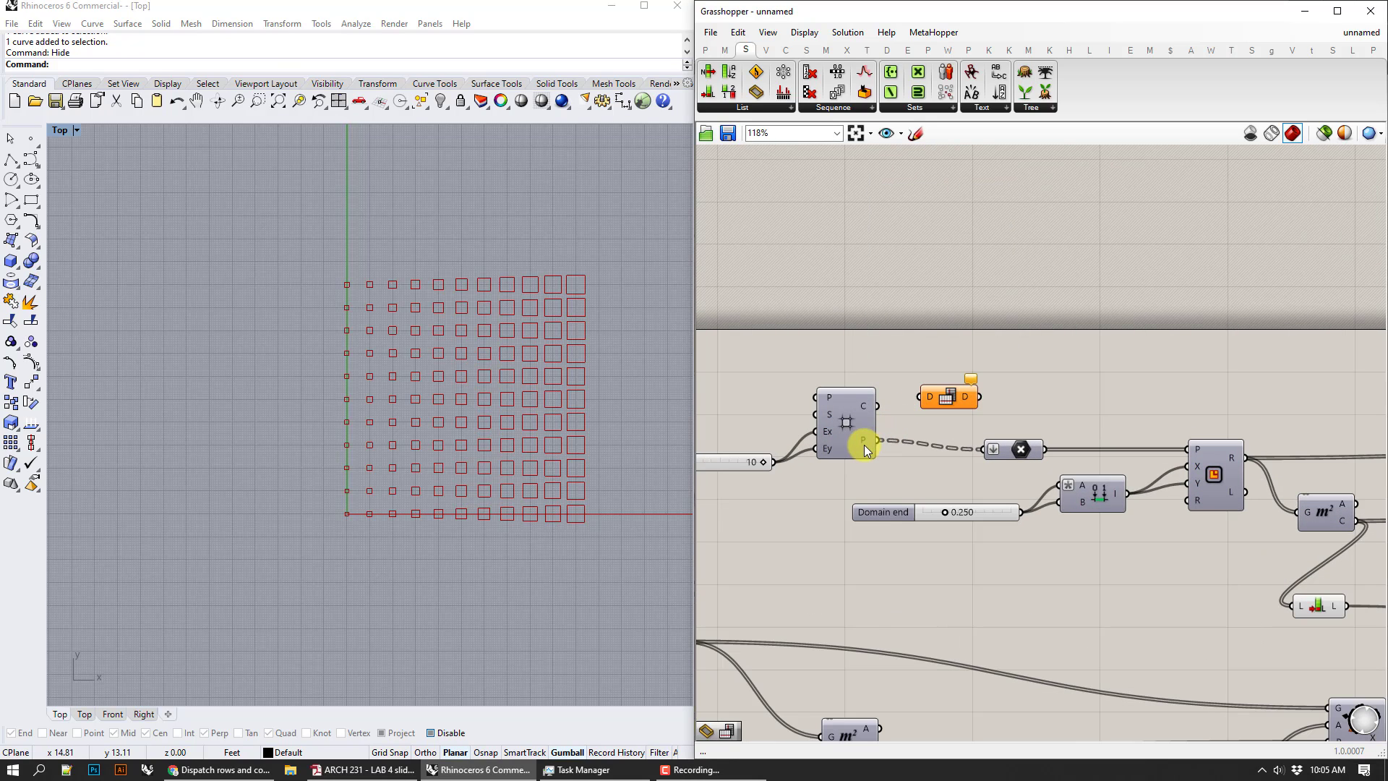
pyautogui.moveTo(865, 444); pyautogui.dragTo(985, 452)
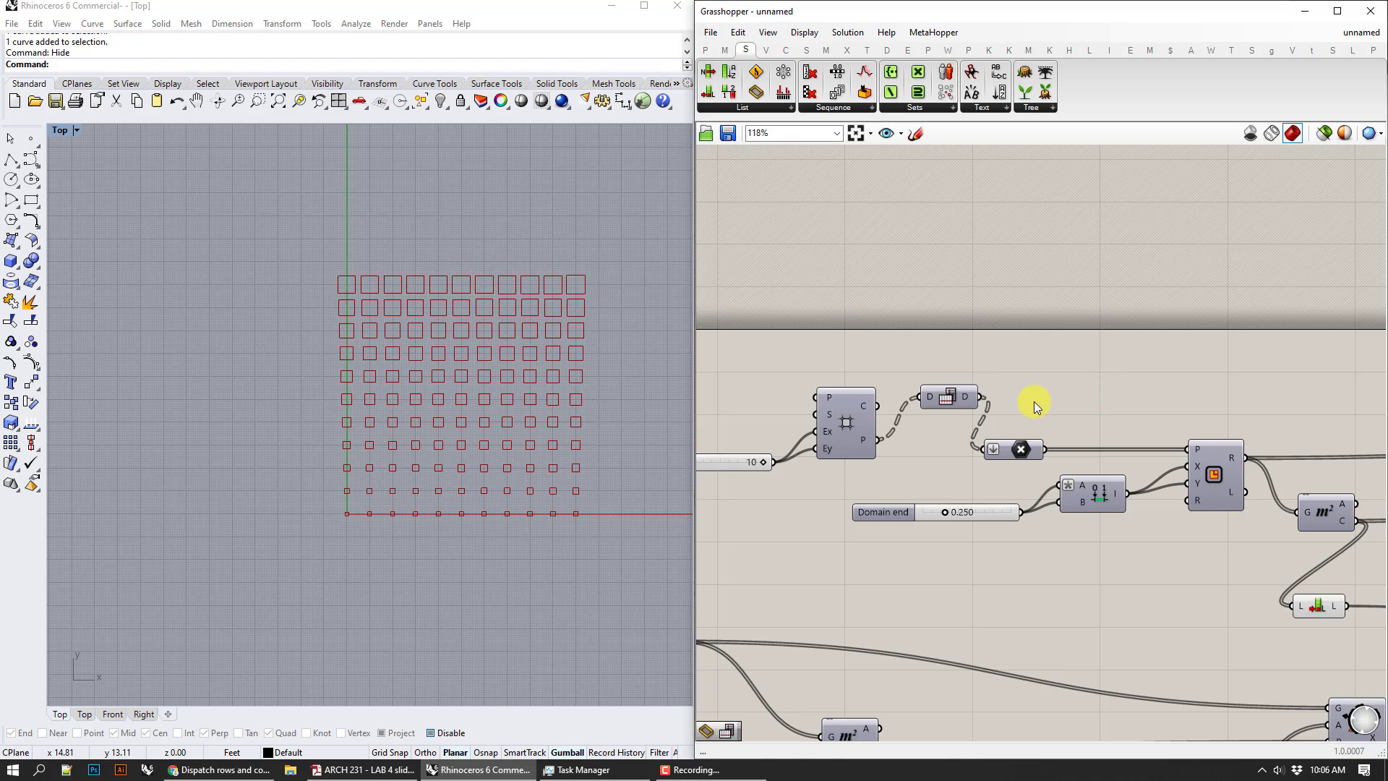
# - Undo the Flip Matrix connection to the Point parameter and delete the Flip Matrix component
pyautogui.scroll(3, 956, 397)
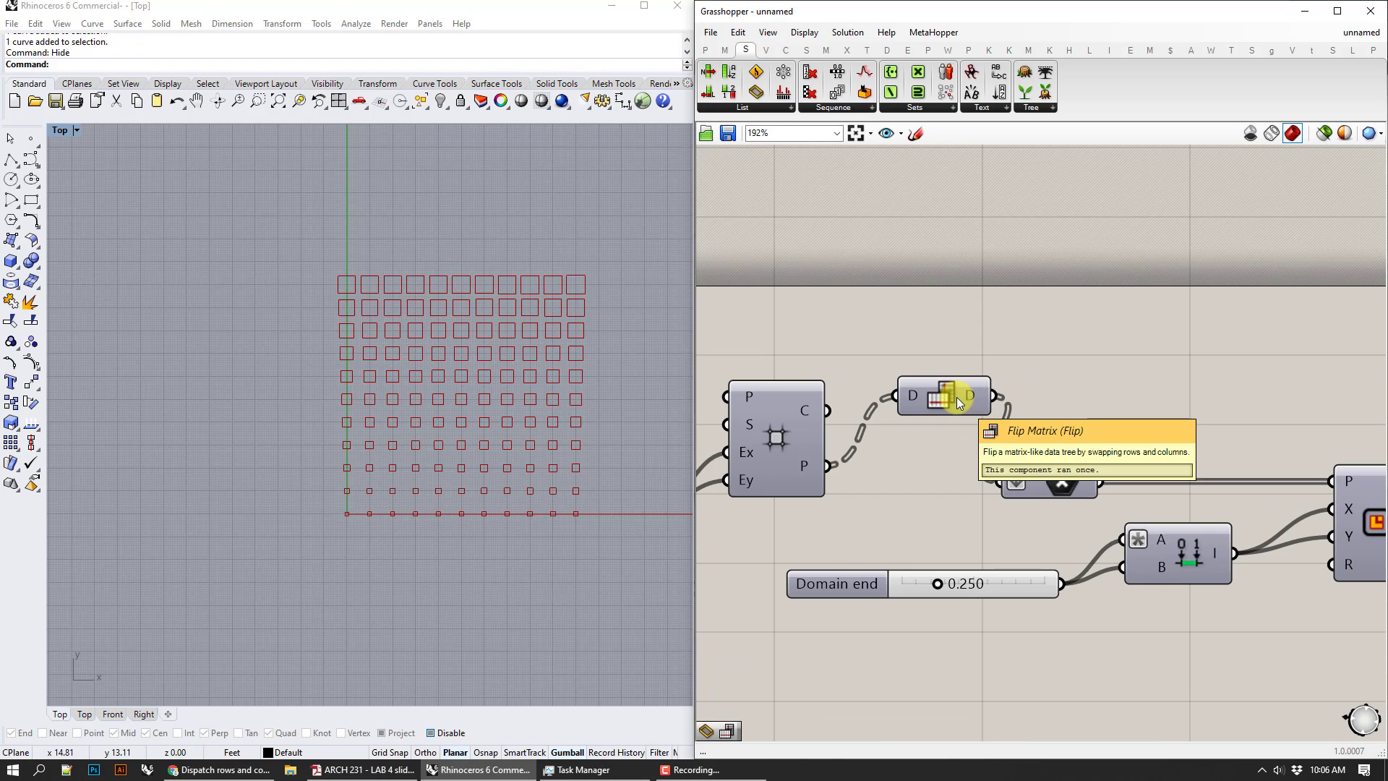
pyautogui.click(960, 397)
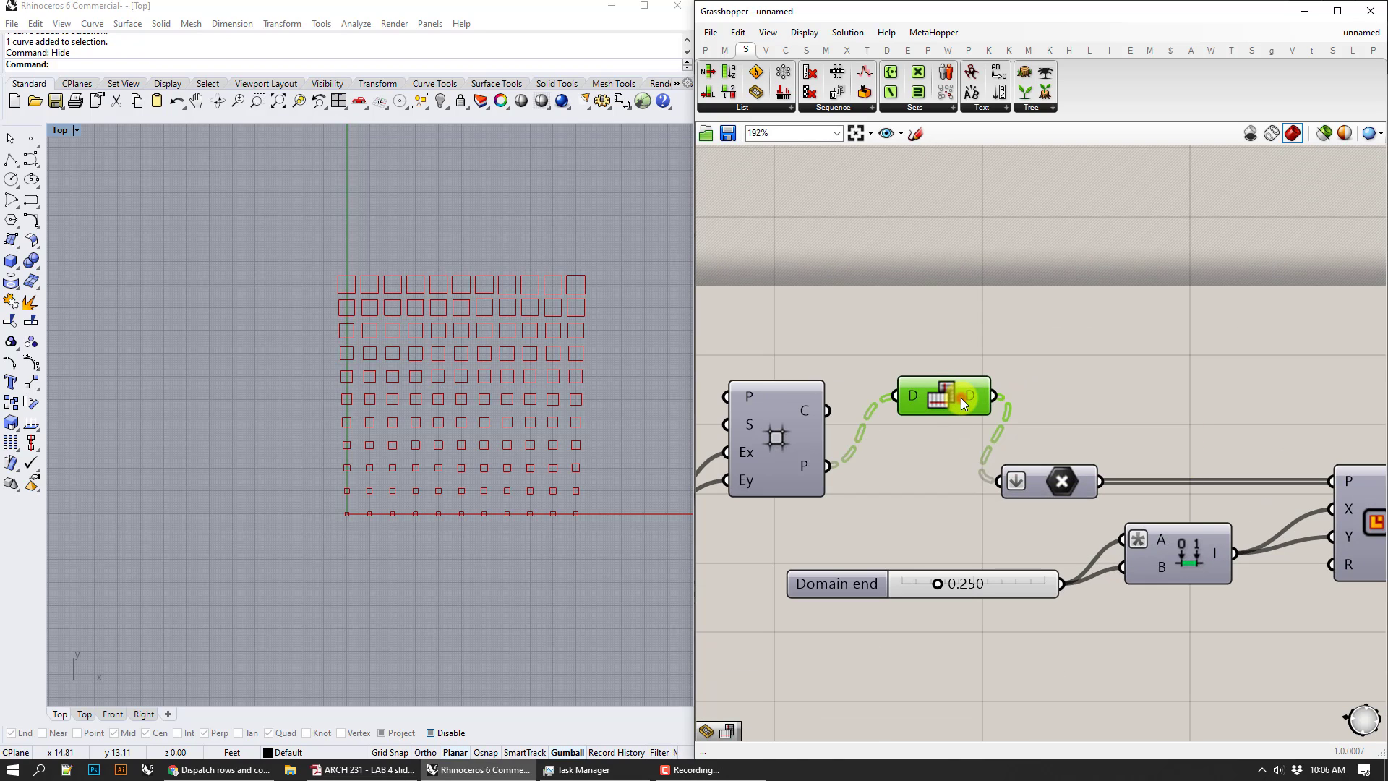
pyautogui.hotkey('ctrl', 'z')
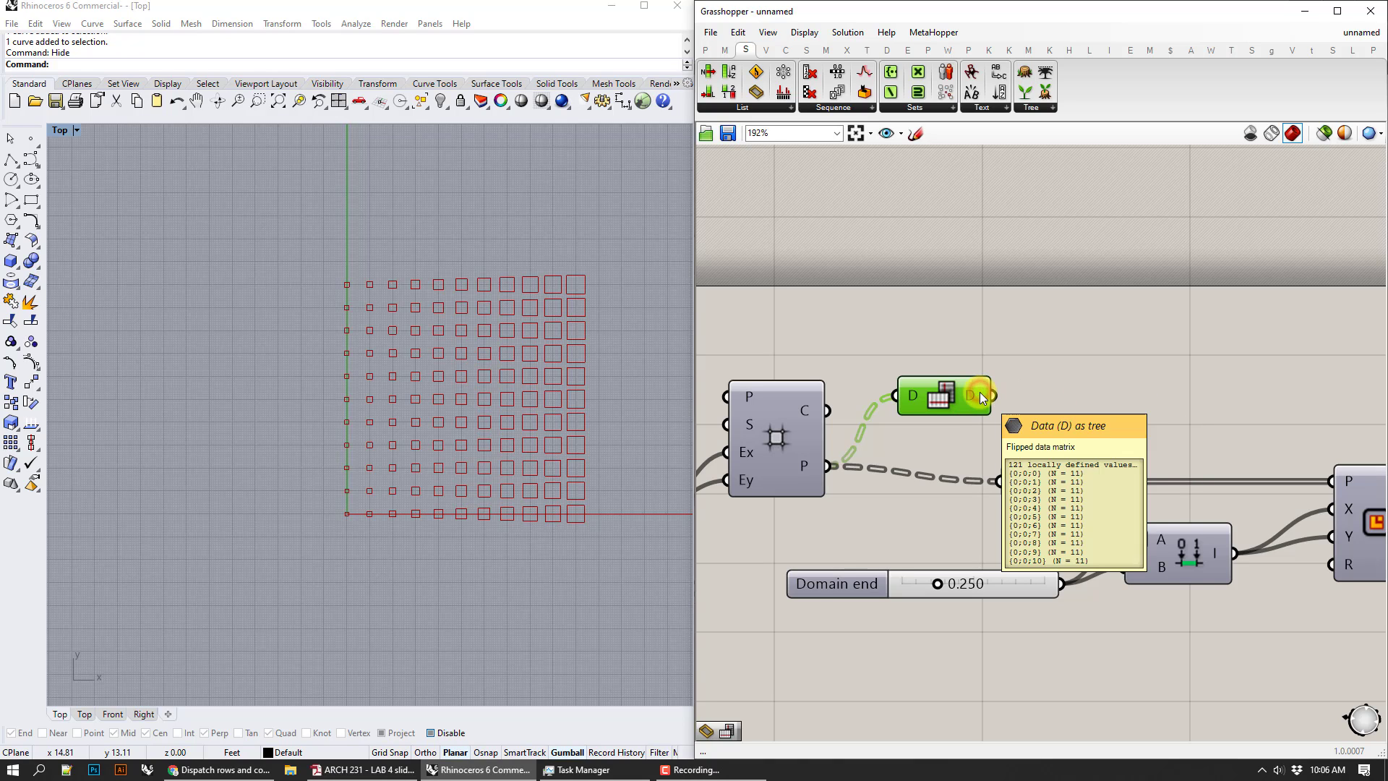
pyautogui.press('Delete')
# - Turn on the preview of the Point parameter fed by the square grid
pyautogui.scroll(-2, 1025, 355)
pyautogui.moveTo(1250, 330); pyautogui.dragTo(1070, 314, button='right')
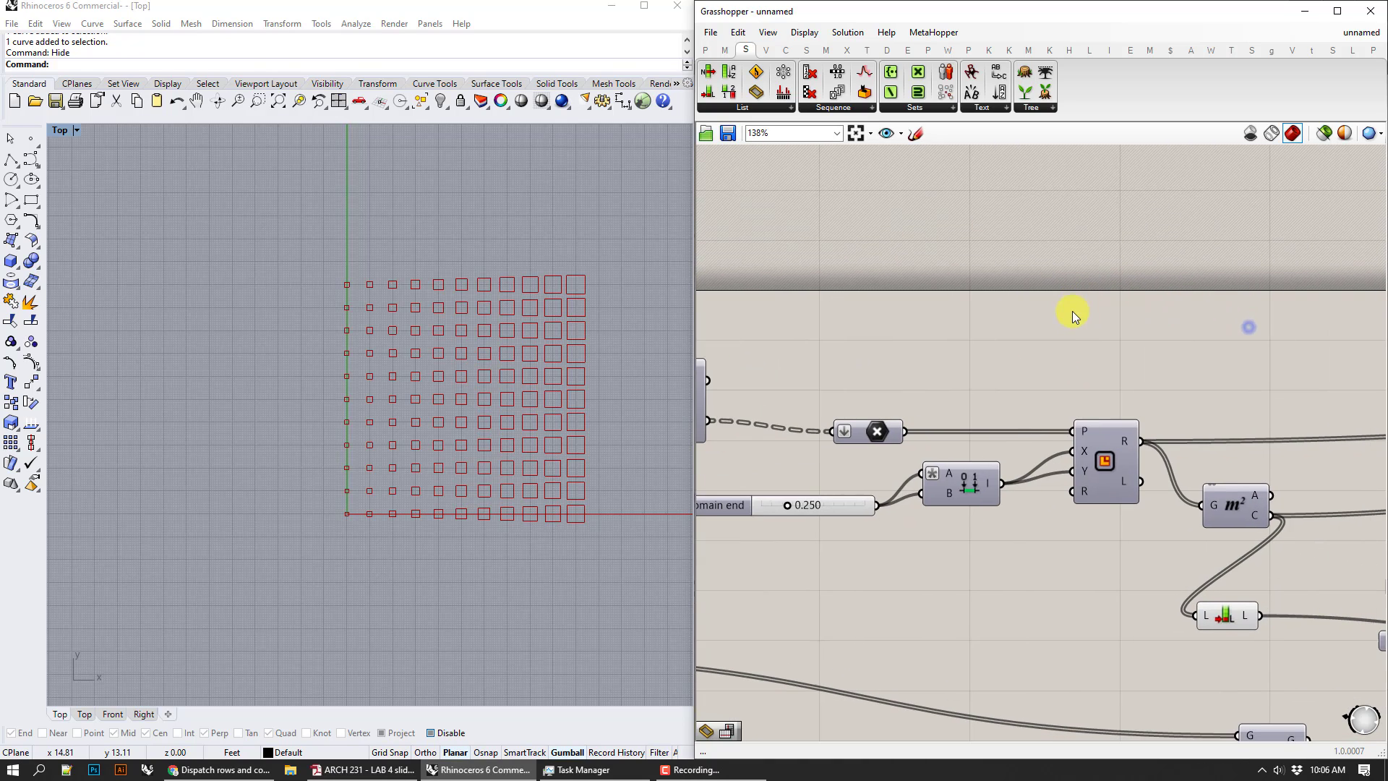
pyautogui.scroll(-2, 1070, 314)
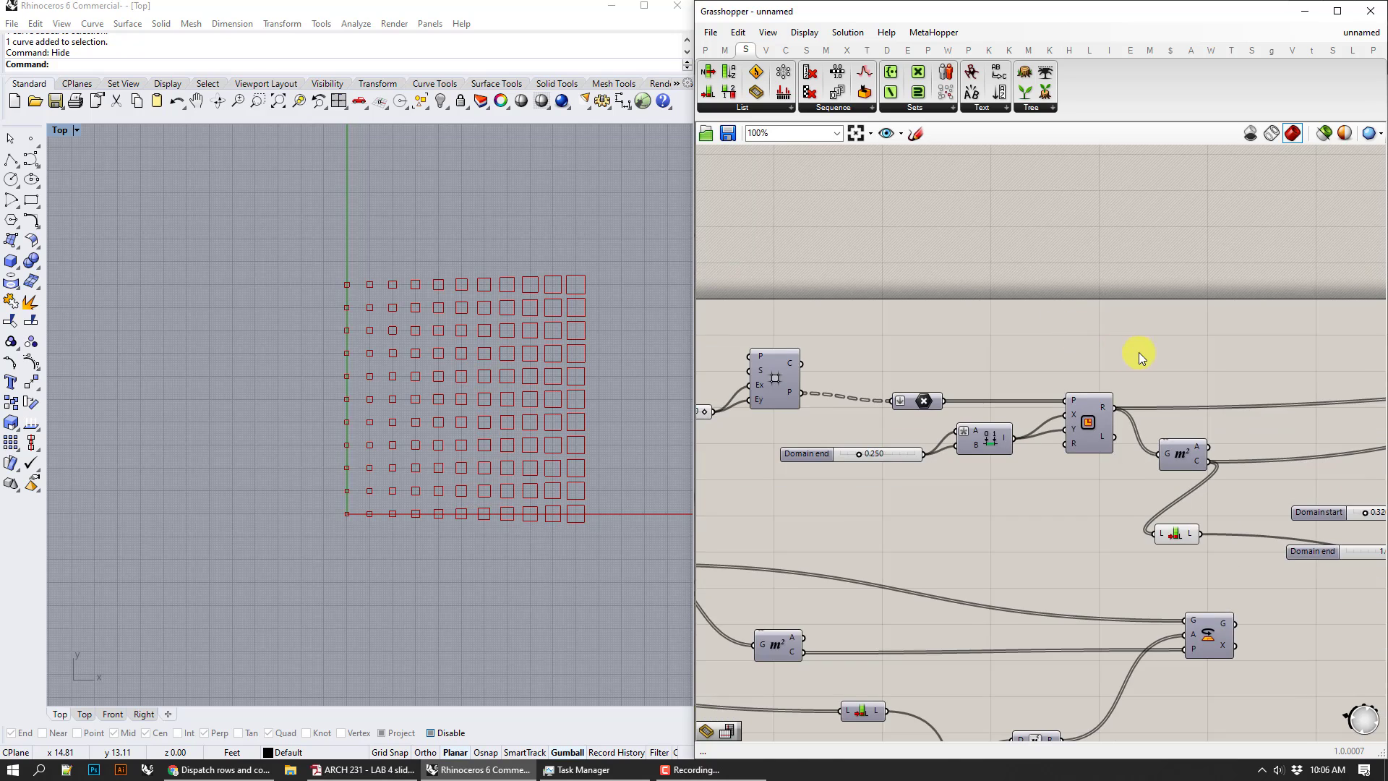
pyautogui.moveTo(1137, 357); pyautogui.dragTo(896, 282, button='right')
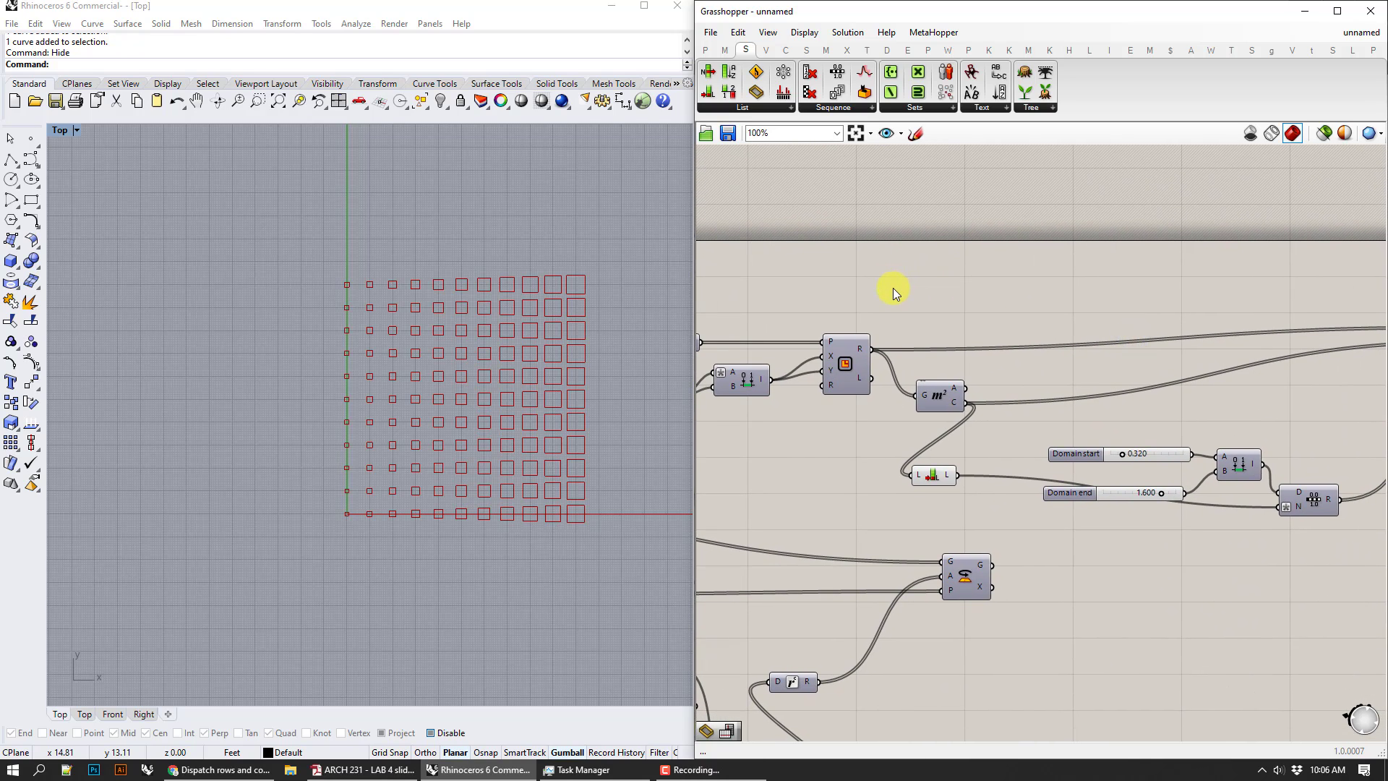
pyautogui.scroll(-2, 951, 300)
pyautogui.moveTo(1137, 322); pyautogui.dragTo(1079, 303, button='right')
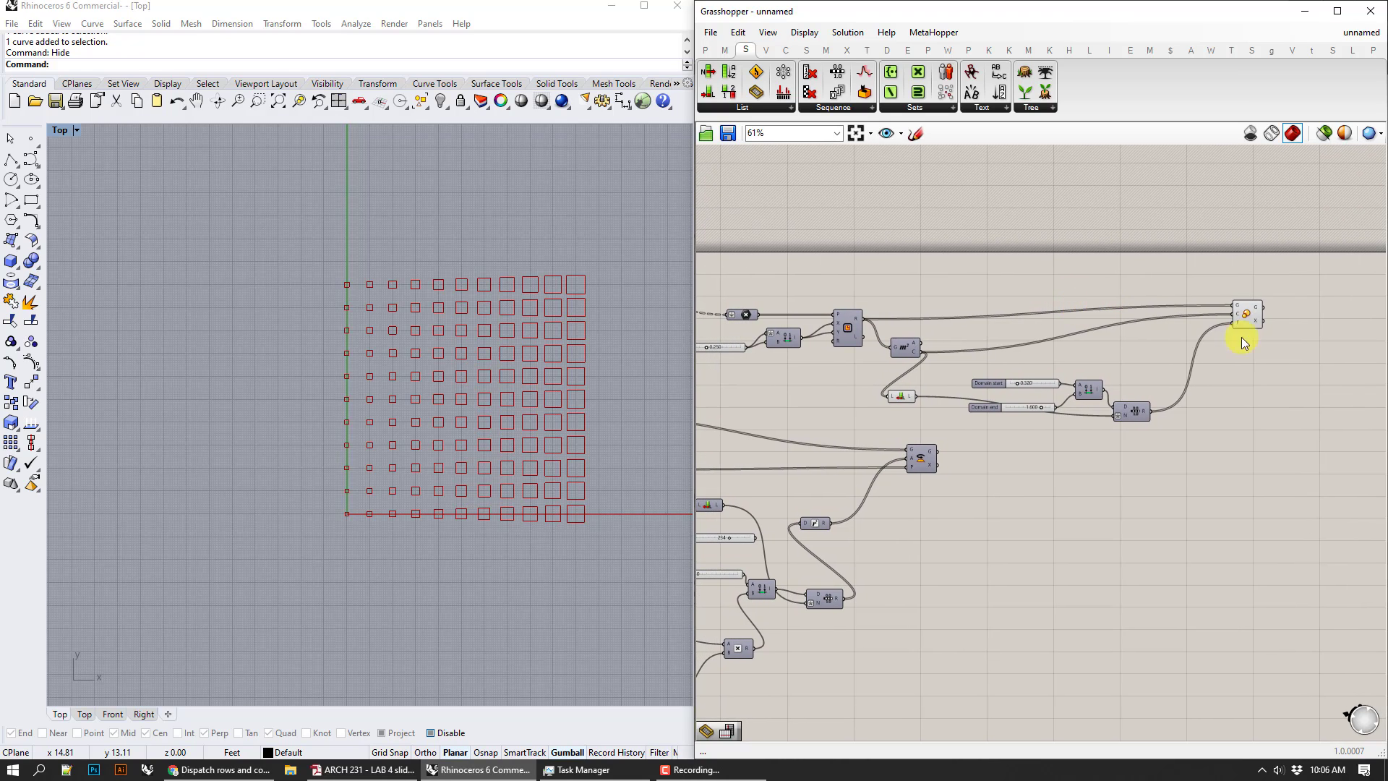
pyautogui.click(1257, 309)
pyautogui.moveTo(763, 294); pyautogui.dragTo(917, 297, button='right')
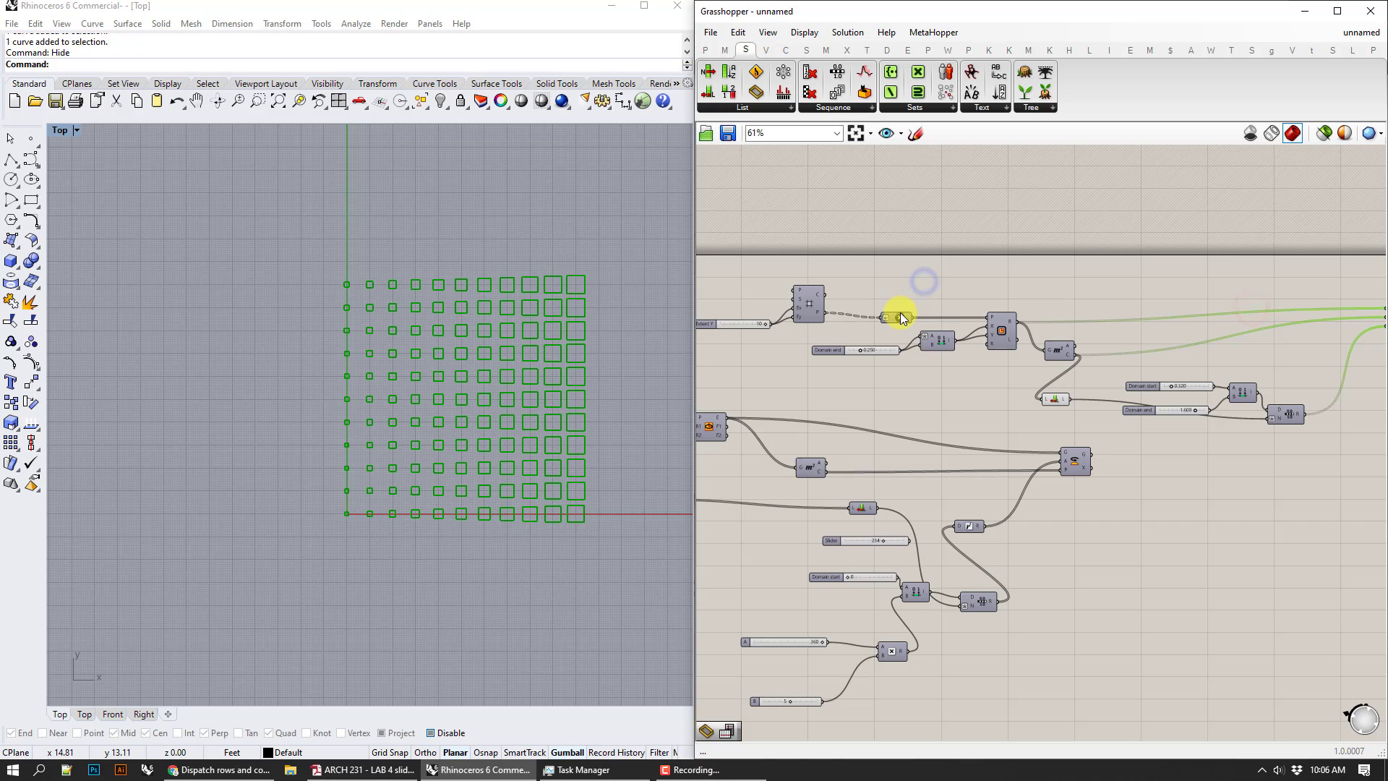
pyautogui.click(900, 315)
pyautogui.rightClick(900, 315)
pyautogui.click(940, 350)
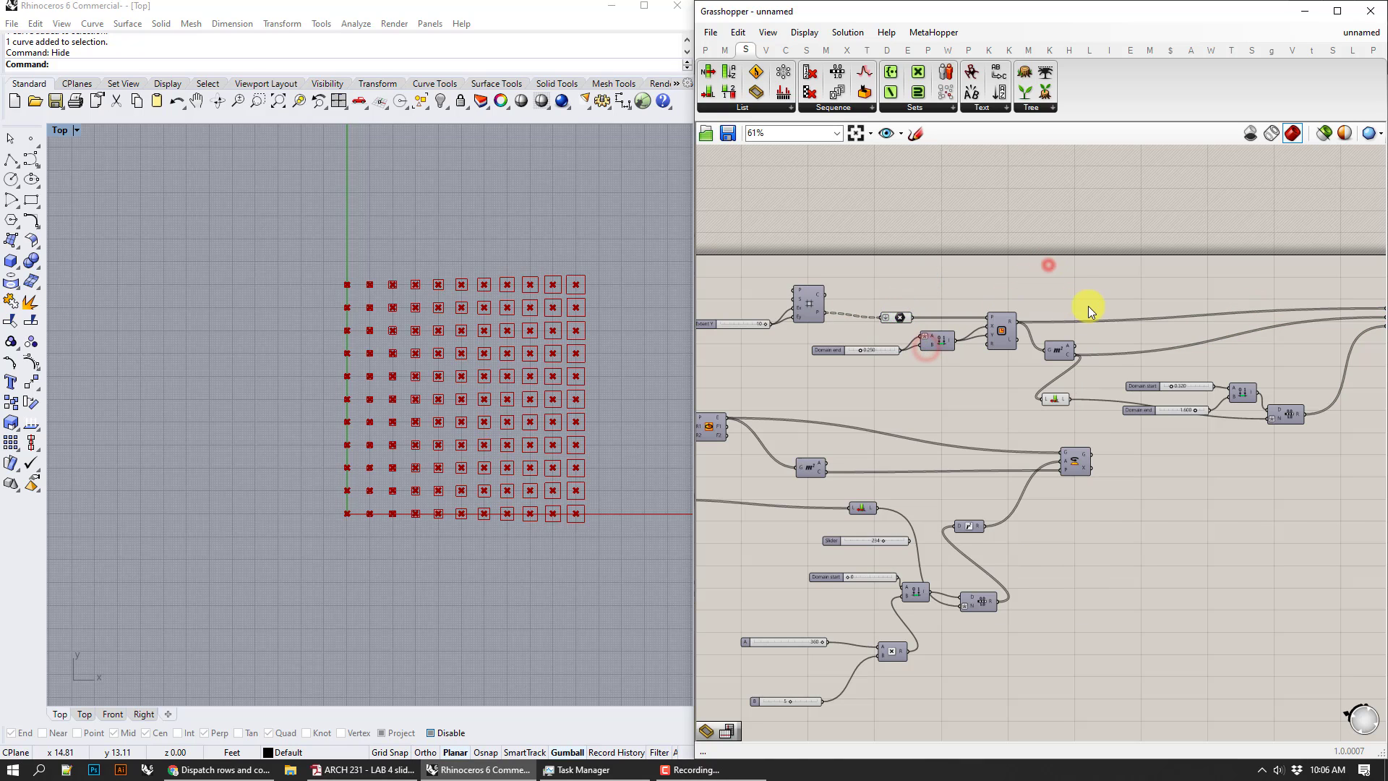
# - Examine the scaled squares around their grid points and the Range wiring into the Scale component
pyautogui.scroll(8, 554, 307)
pyautogui.moveTo(391, 272); pyautogui.dragTo(671, 233, button='right')
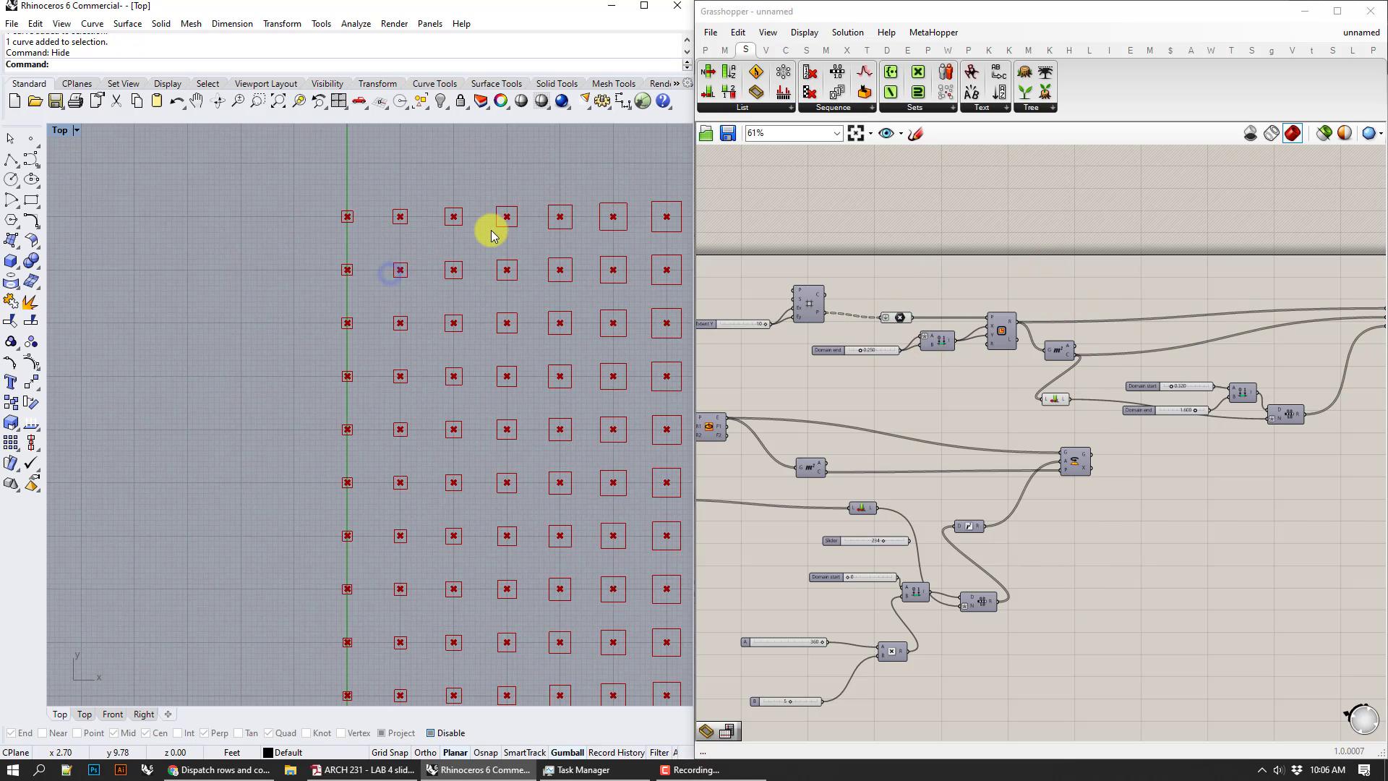
pyautogui.moveTo(493, 232); pyautogui.dragTo(398, 221, button='right')
pyautogui.moveTo(1185, 334); pyautogui.dragTo(999, 290, button='right')
pyautogui.moveTo(892, 268); pyautogui.dragTo(1061, 281, button='right')
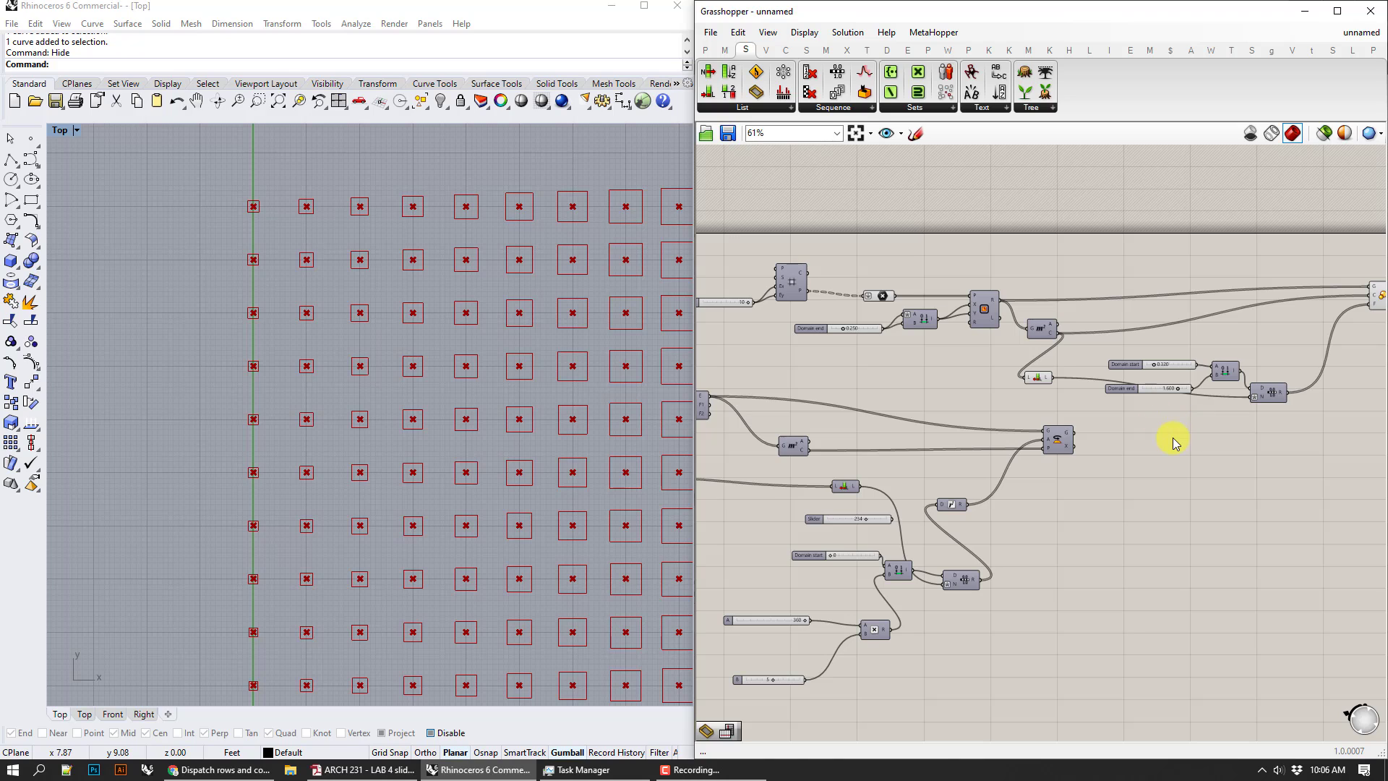
pyautogui.moveTo(1309, 381); pyautogui.dragTo(1070, 393, button='right')
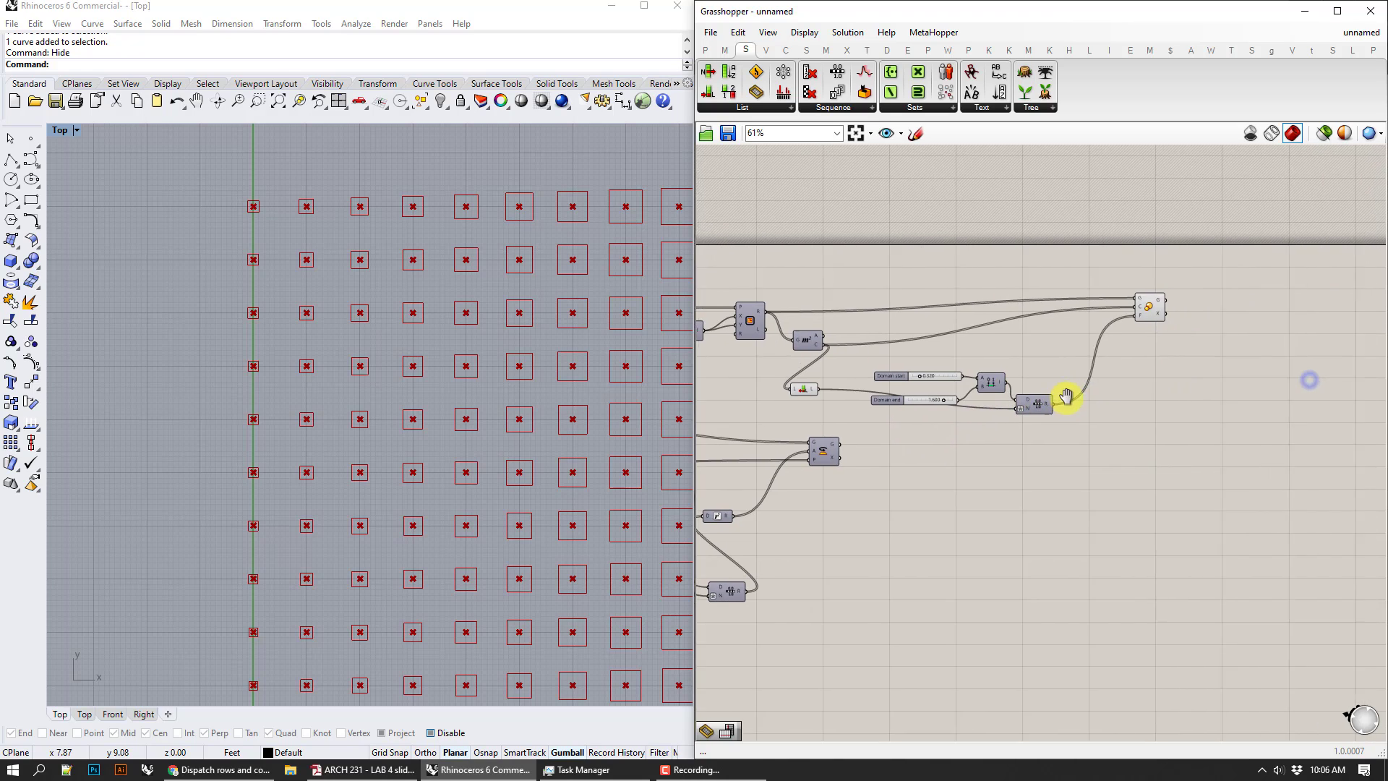
pyautogui.scroll(2, 1156, 317)
pyautogui.moveTo(1132, 307)
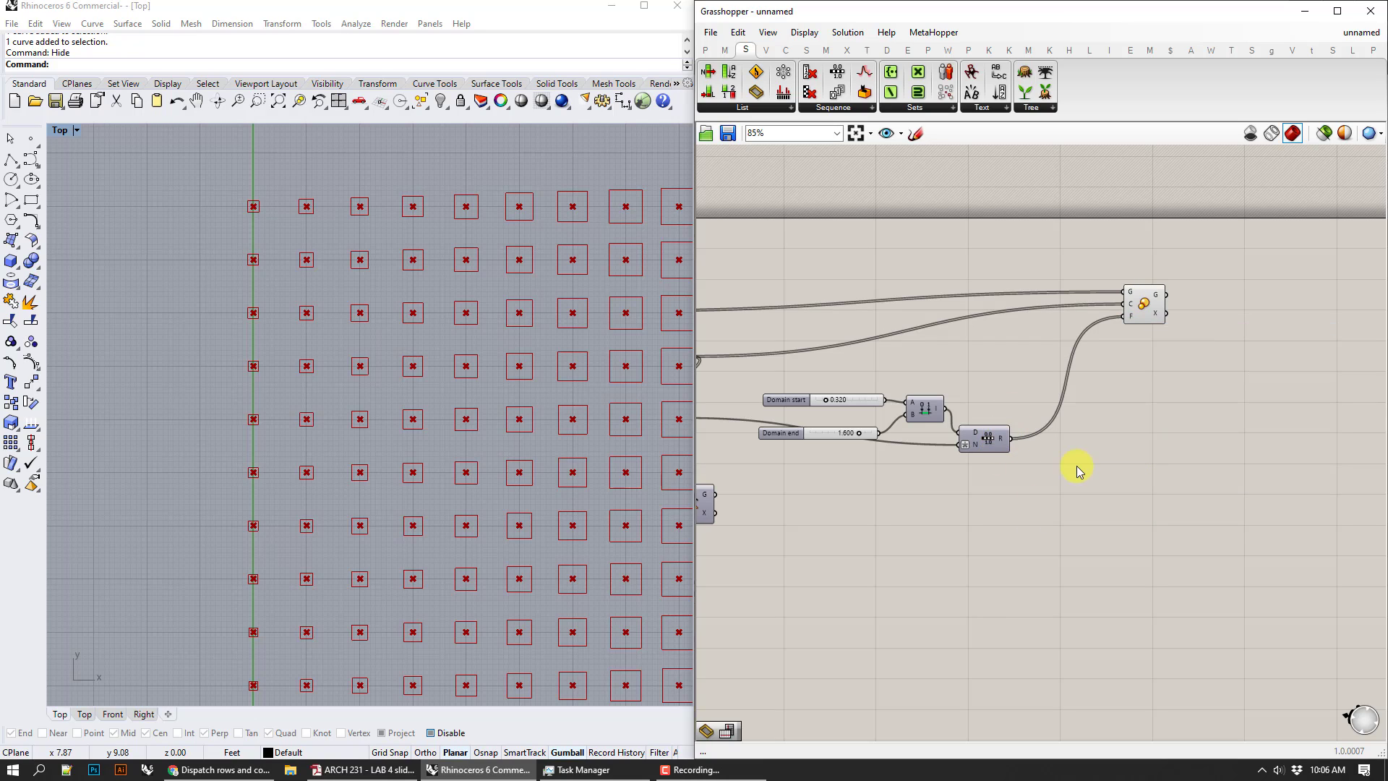
# - Switch to the ARCH 231 - LAB 4 slides PDF in Adobe Acrobat Pro
pyautogui.click(325, 771)
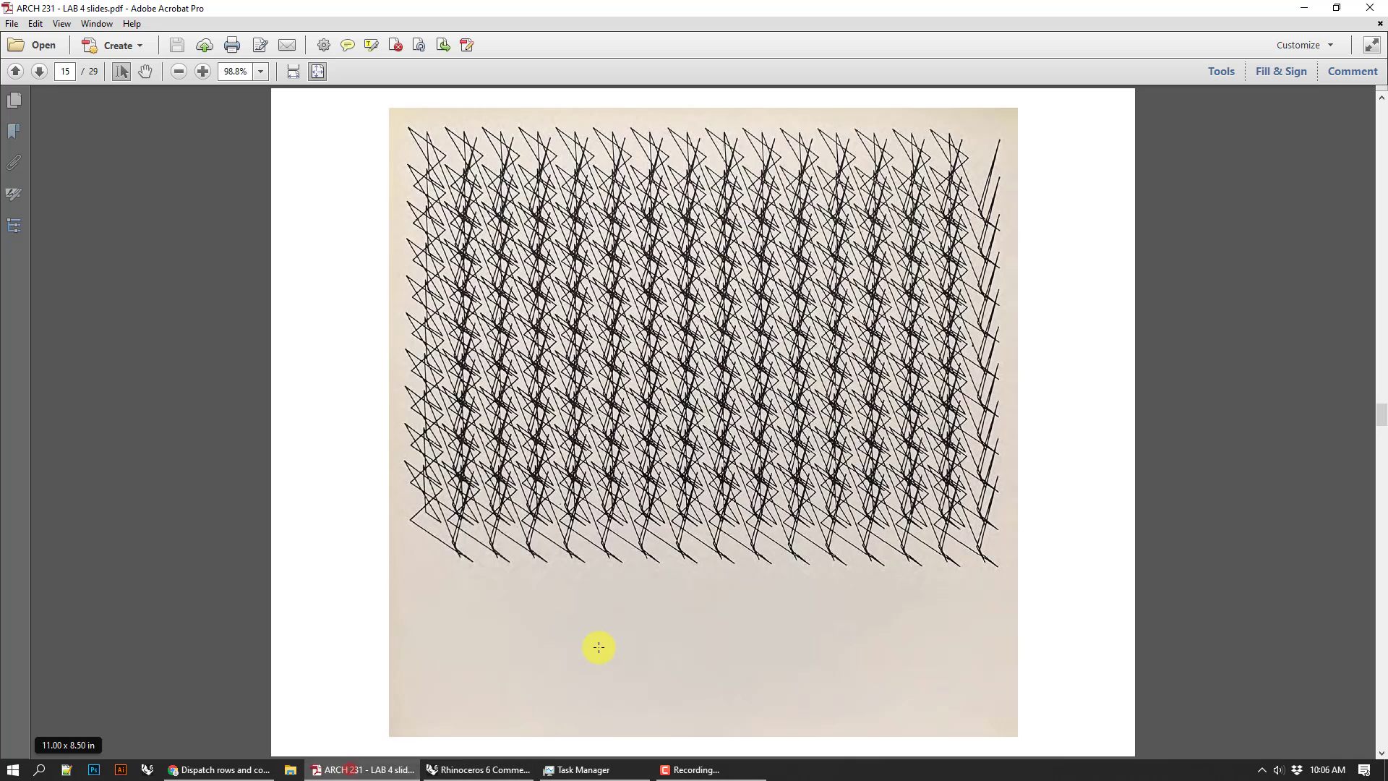
# - Look through the line-pattern slides on pages 14 to 16 and switch back to Rhino and Grasshopper
pyautogui.scroll(-1, 628, 325)
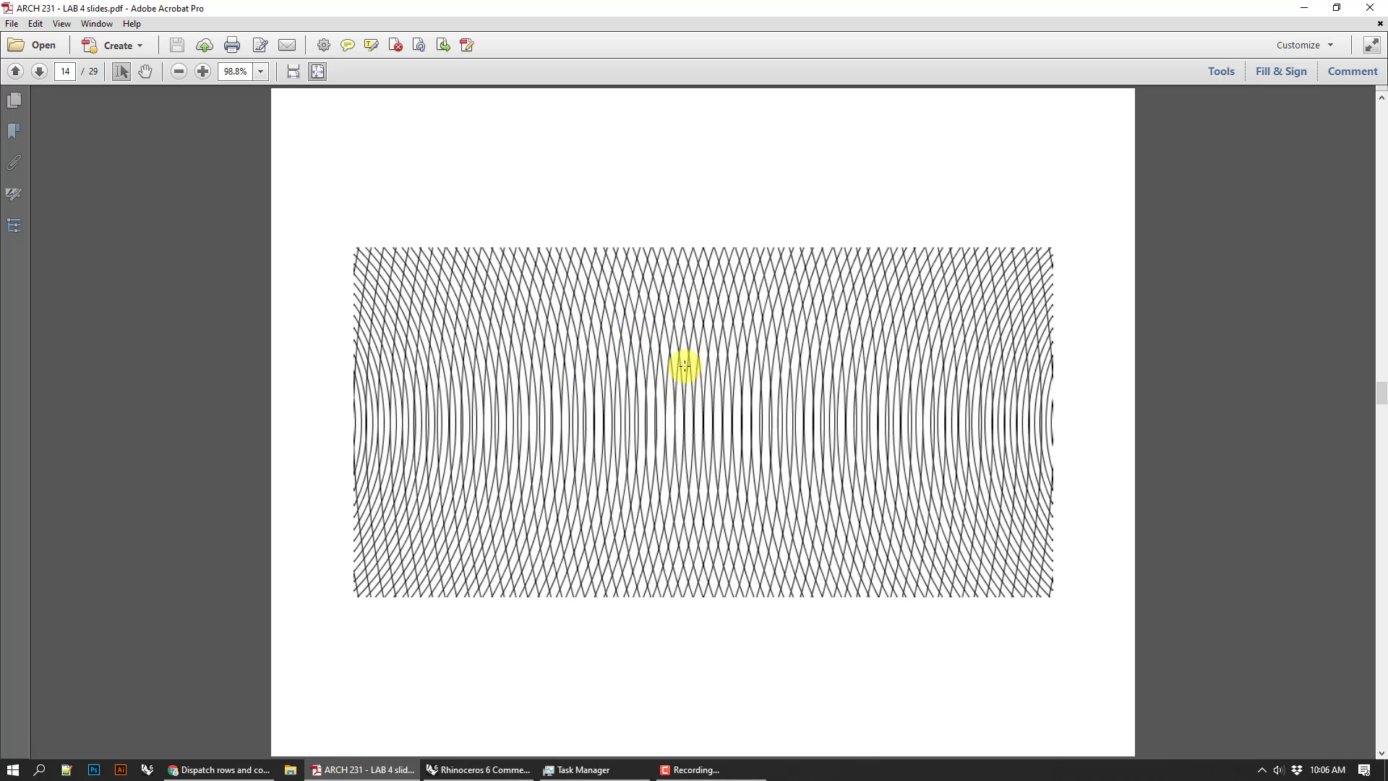
pyautogui.scroll(-2, 873, 303)
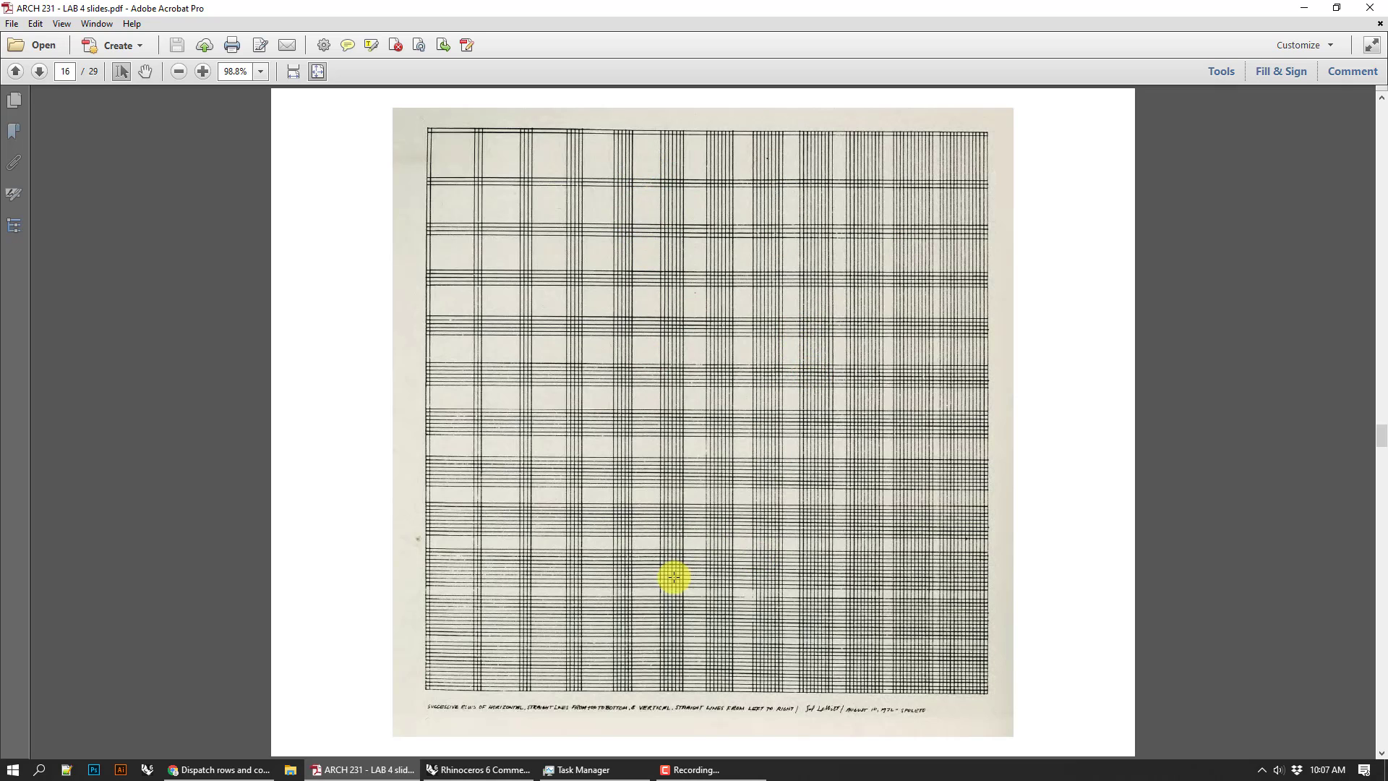
pyautogui.click(468, 771)
# - Add a Series component and a Line SDL component side by side in the empty canvas area below the Scale definition
pyautogui.doubleClick(940, 515)
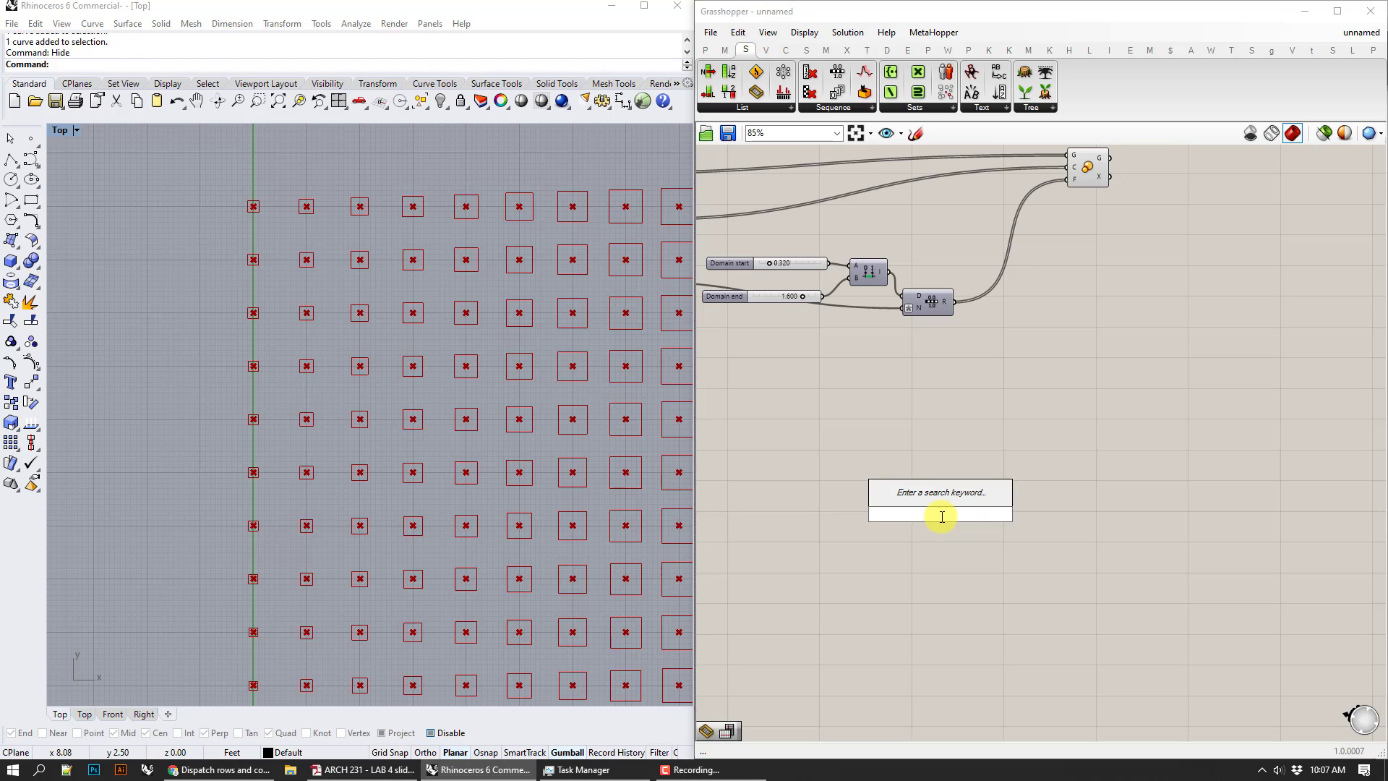
pyautogui.write('ser')
pyautogui.press('Return')
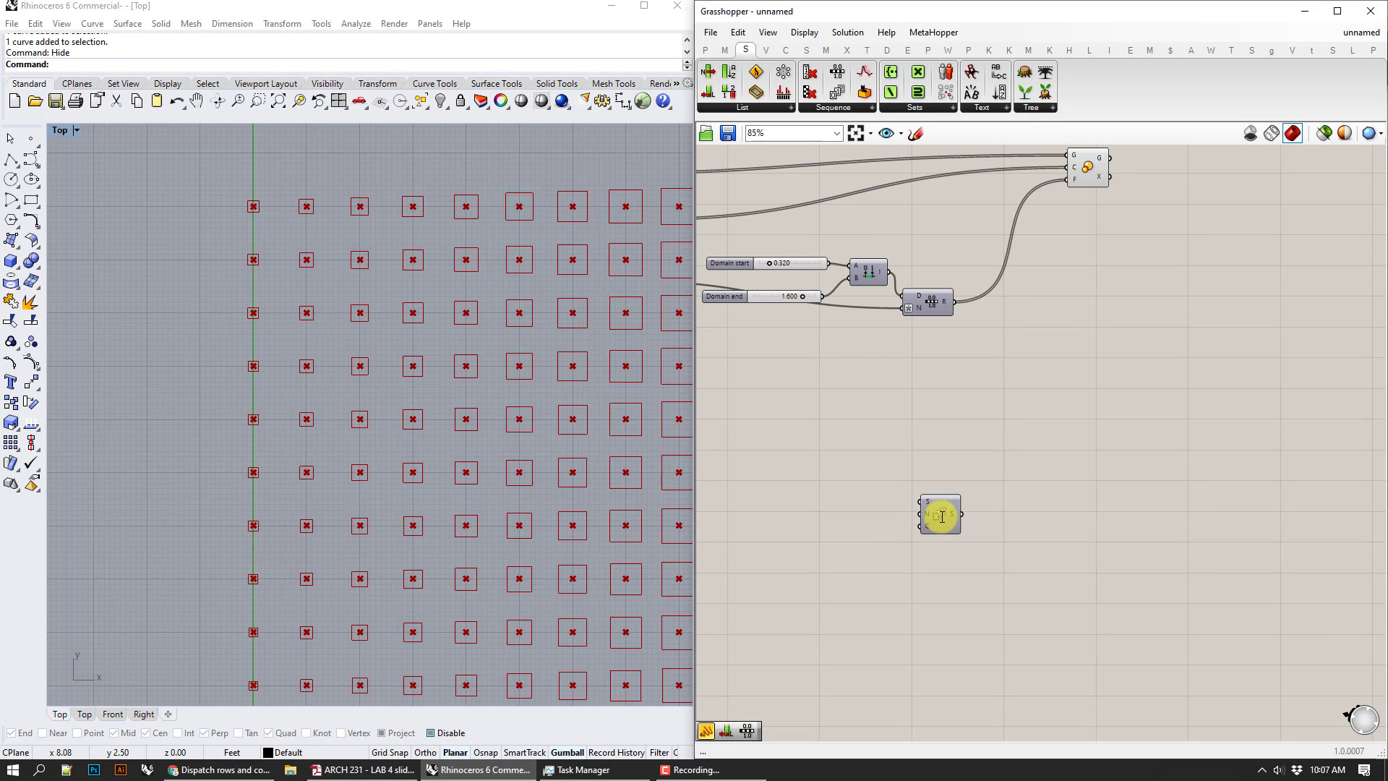
pyautogui.doubleClick(1025, 515)
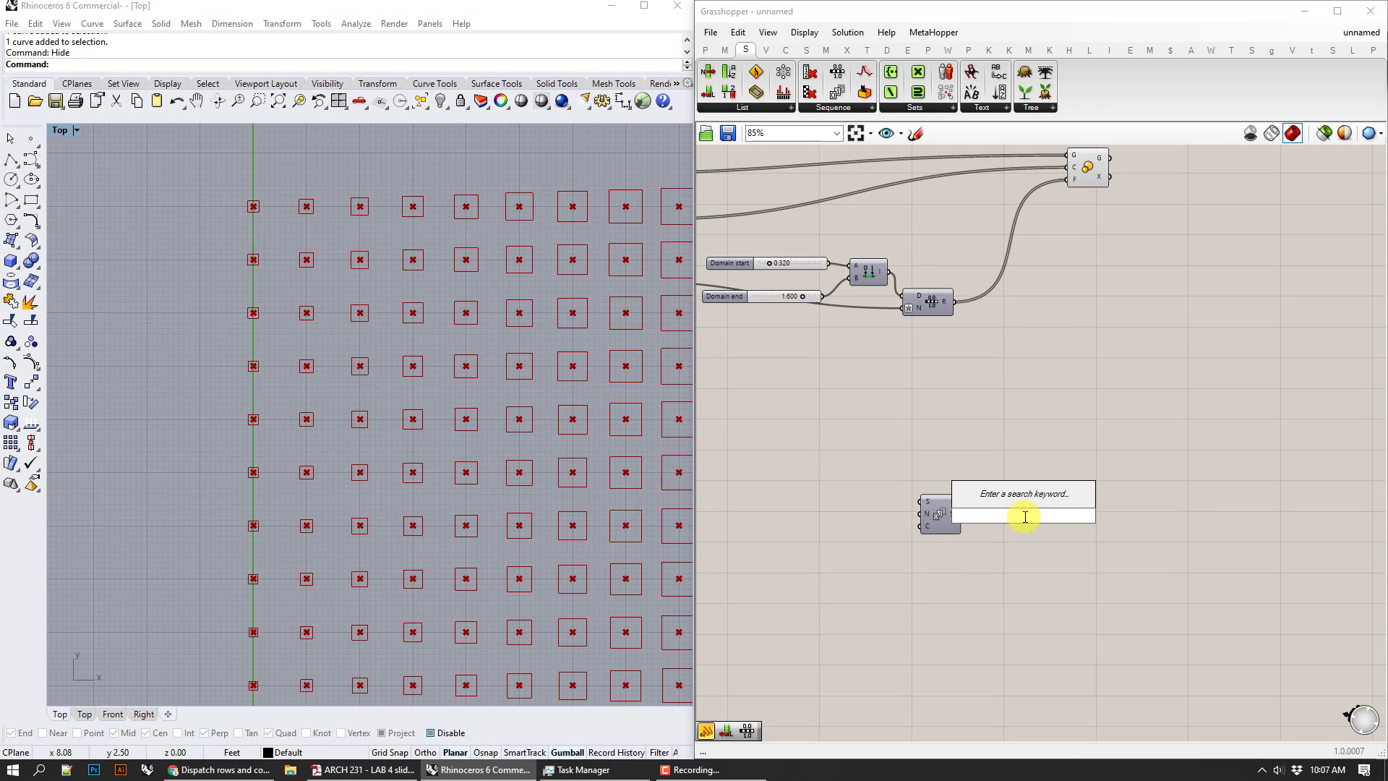
pyautogui.write('sdl')
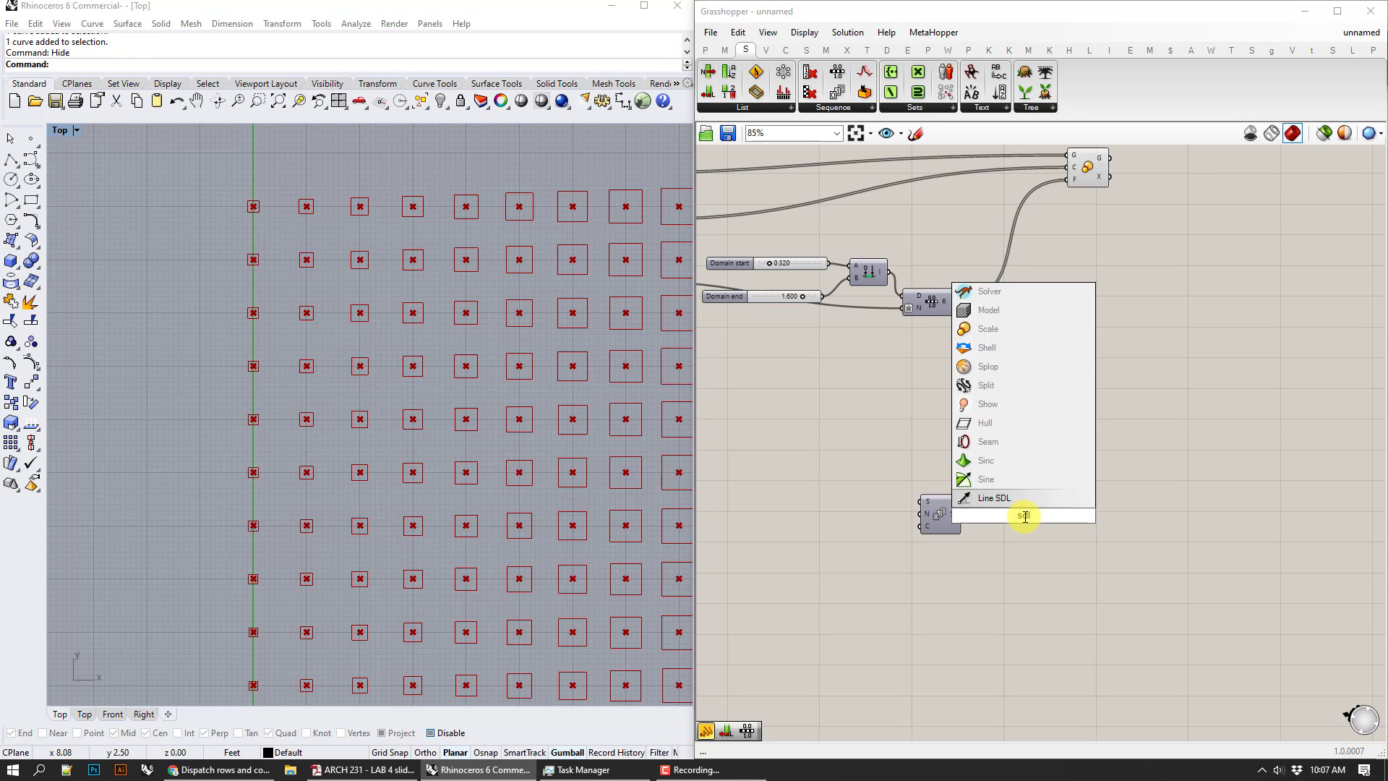
pyautogui.press('Return')
# - Turn off the preview of the Scale component and of the upstream square-grid and rectangle components
pyautogui.moveTo(1148, 300); pyautogui.dragTo(1180, 387, button='right')
pyautogui.moveTo(1224, 433); pyautogui.dragTo(997, 217)
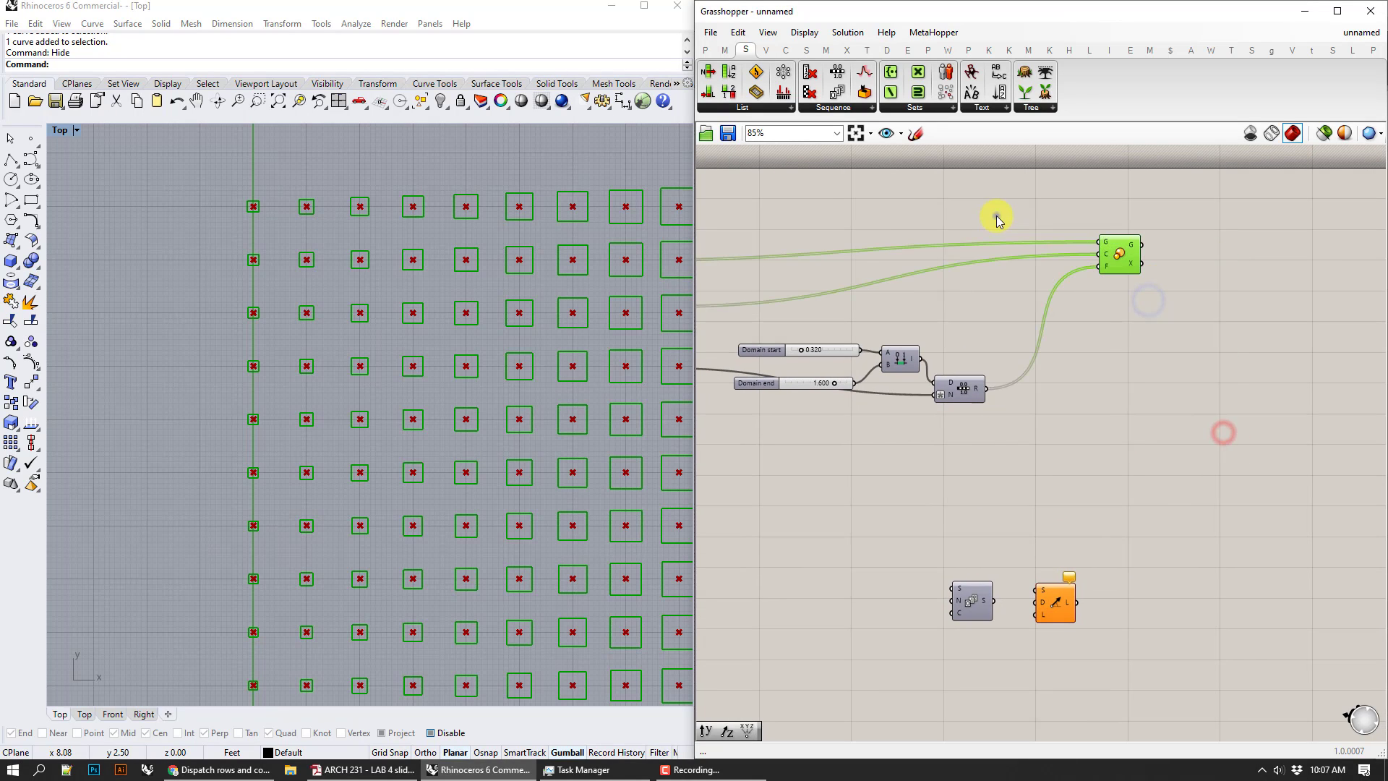
pyautogui.rightClick(997, 216)
pyautogui.click(1007, 238)
pyautogui.scroll(-2, 817, 447)
pyautogui.moveTo(832, 449); pyautogui.dragTo(1100, 438, button='right')
pyautogui.moveTo(1060, 424); pyautogui.dragTo(701, 218)
pyautogui.rightClick(777, 228)
pyautogui.click(786, 248)
pyautogui.moveTo(561, 406); pyautogui.dragTo(423, 320, button='right')
pyautogui.scroll(-6, 422, 321)
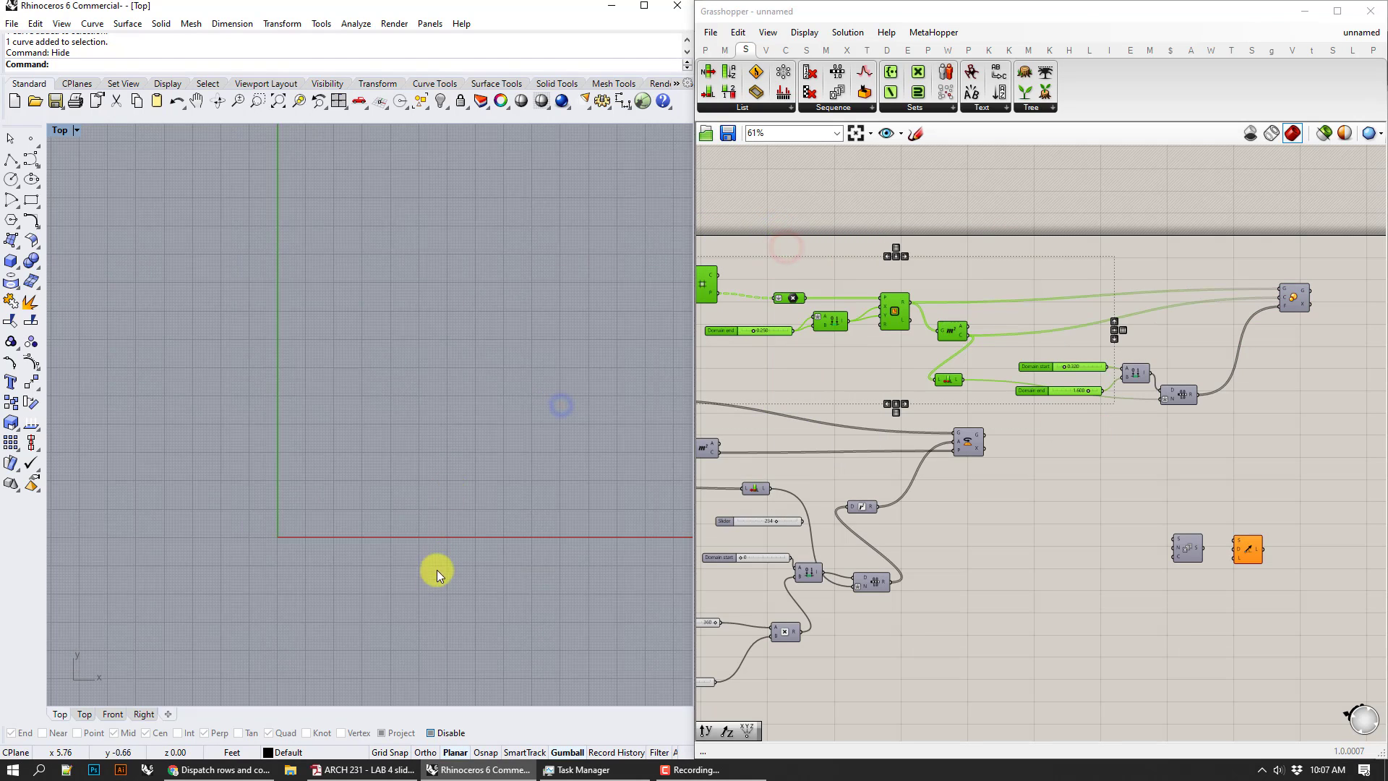
pyautogui.scroll(5, 1243, 565)
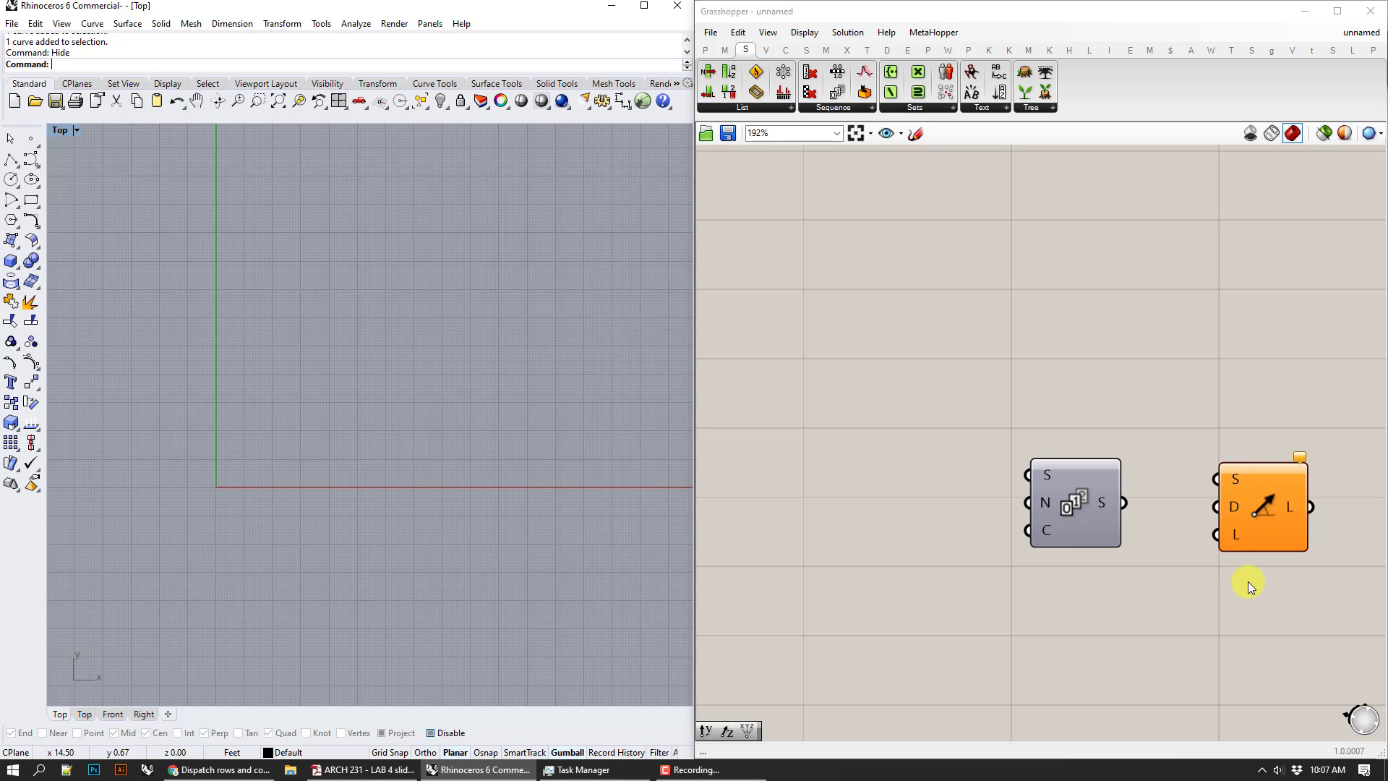
# - Add a Unit Y vector and connect it to the direction input of the Line SDL component
pyautogui.moveTo(1249, 623); pyautogui.dragTo(1033, 627, button='right')
pyautogui.moveTo(1024, 530); pyautogui.dragTo(1077, 527)
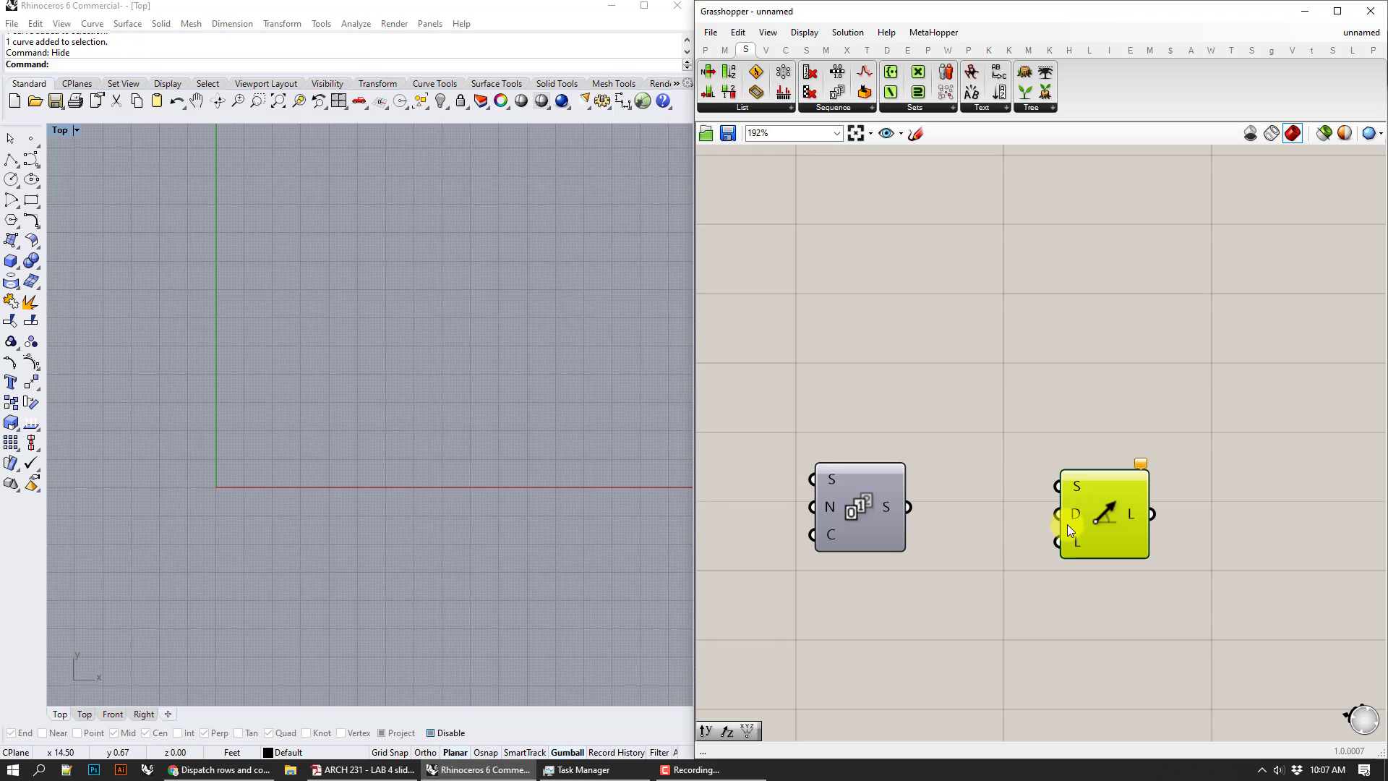
pyautogui.doubleClick(1050, 410)
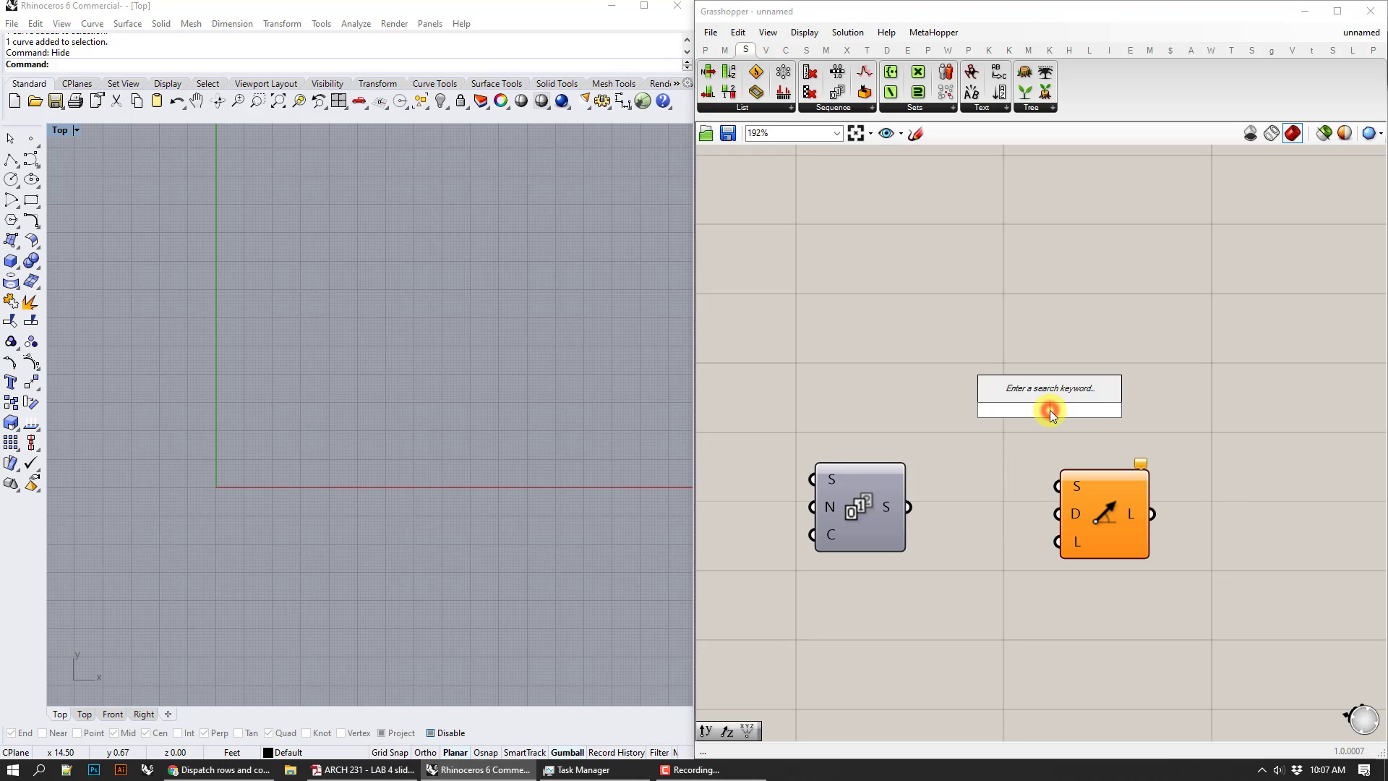
pyautogui.write('y')
pyautogui.click(1008, 392)
pyautogui.moveTo(1027, 402); pyautogui.dragTo(1182, 512)
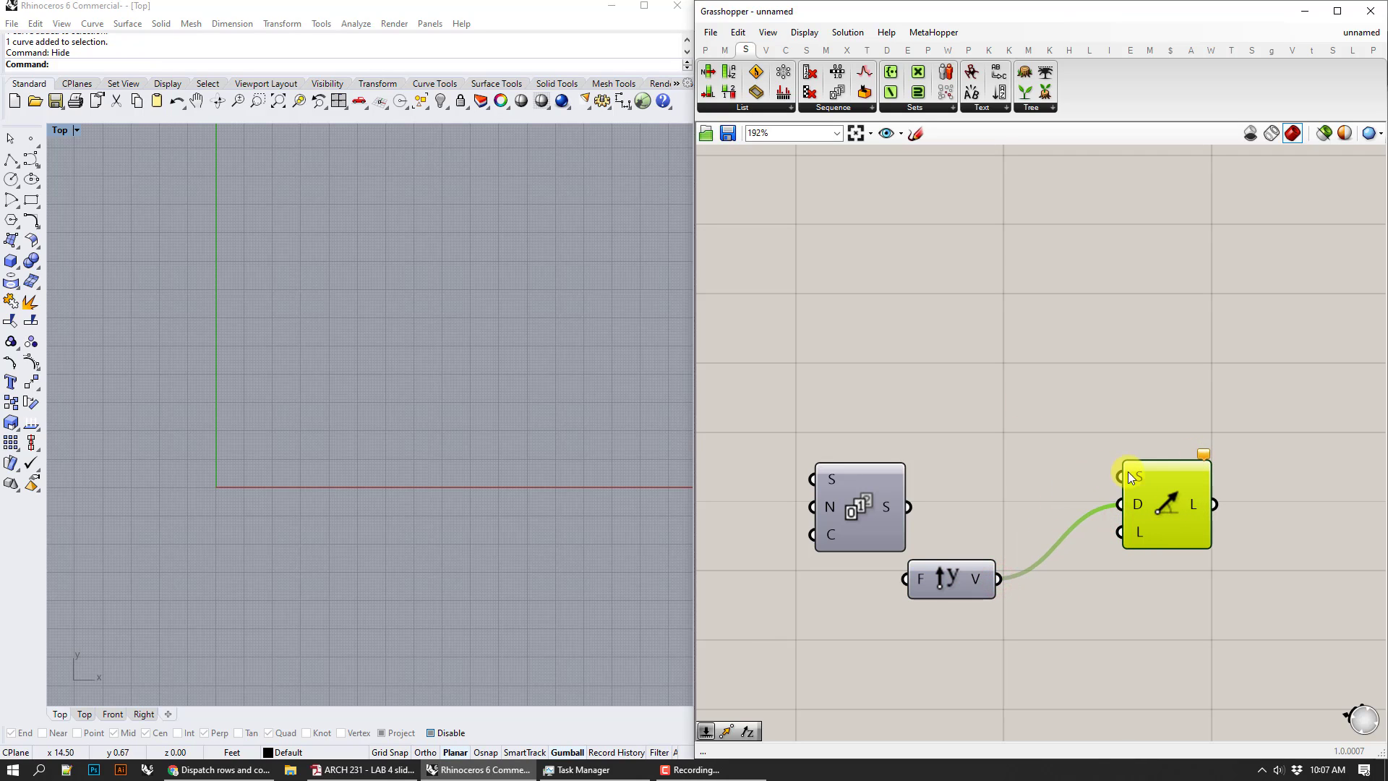
# - Add a Construct Point component and connect its point to the start input of the Line SDL component
pyautogui.doubleClick(1069, 435)
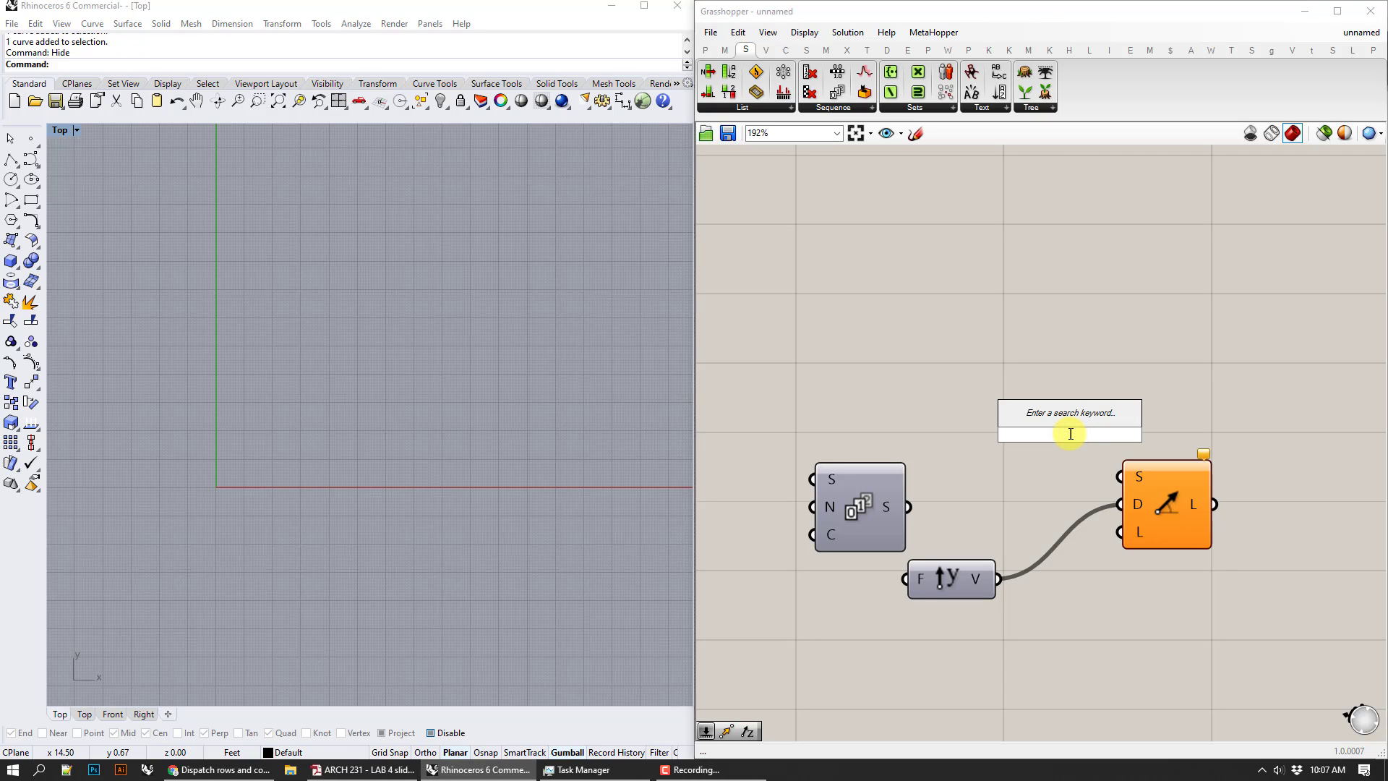
pyautogui.write('constructo')
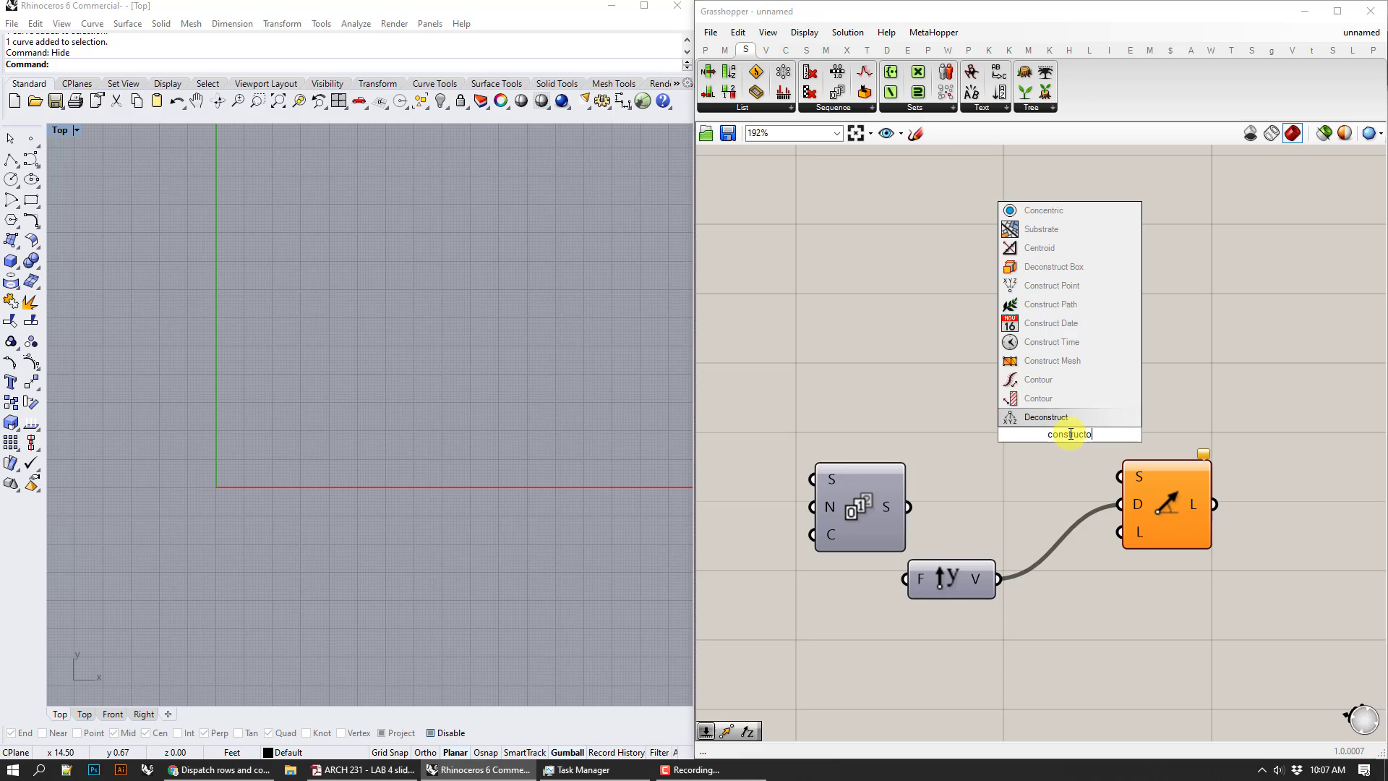
pyautogui.press('BackSpace')
pyautogui.write('point')
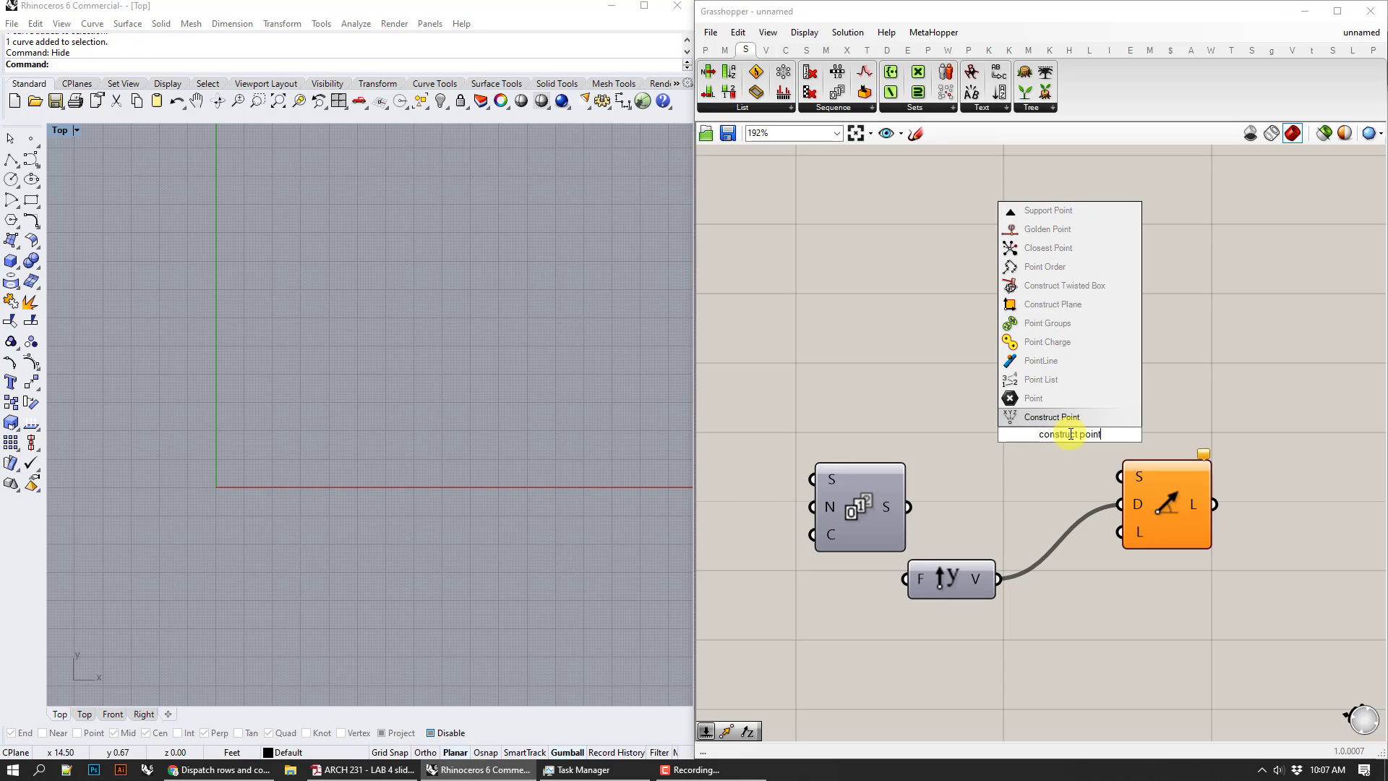
pyautogui.press('Return')
pyautogui.moveTo(1049, 415); pyautogui.dragTo(1113, 482)
pyautogui.scroll(10, 289, 465)
pyautogui.moveTo(205, 460); pyautogui.dragTo(406, 465, button='right')
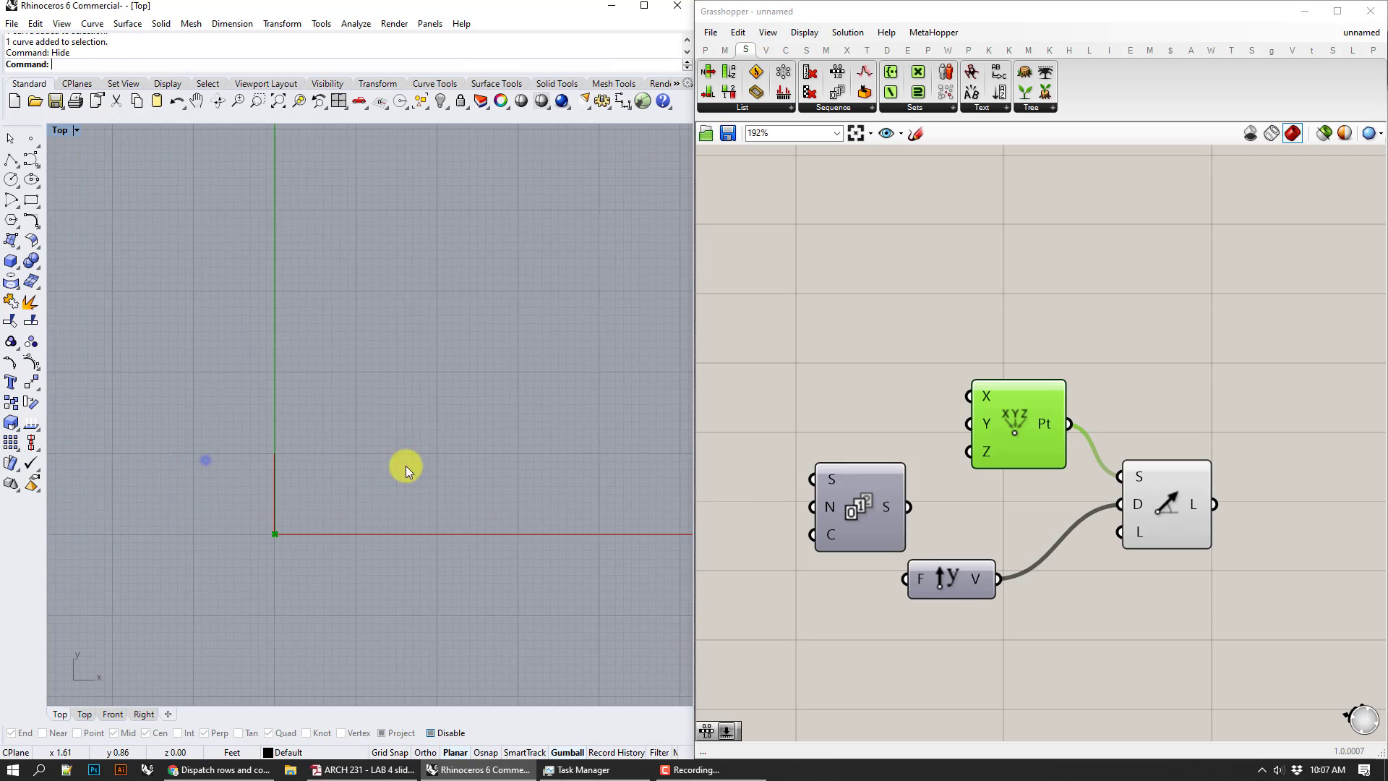
pyautogui.scroll(12, 304, 509)
pyautogui.moveTo(307, 505); pyautogui.dragTo(419, 478, button='right')
# - Set a longer fixed number for the length input of the Line SDL component
pyautogui.rightClick(1140, 529)
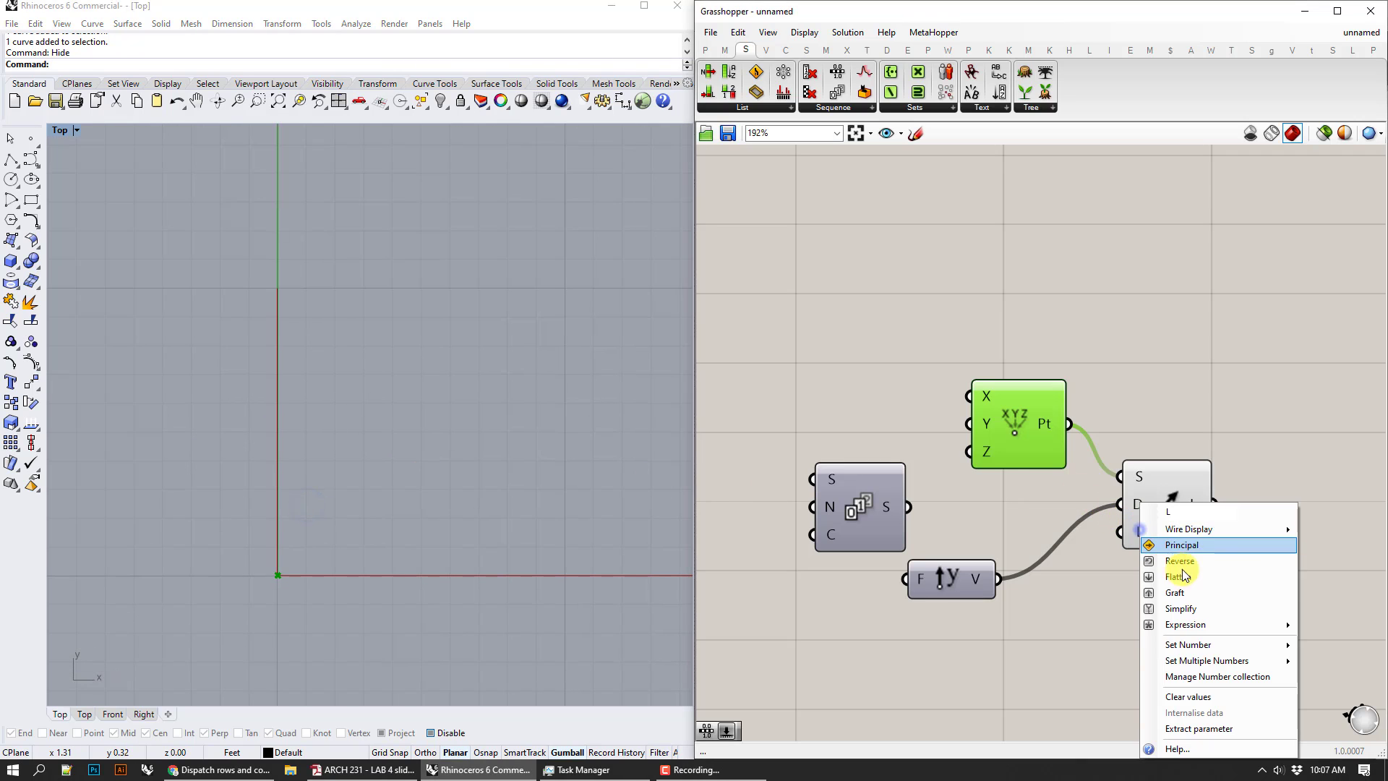
pyautogui.click(1286, 643)
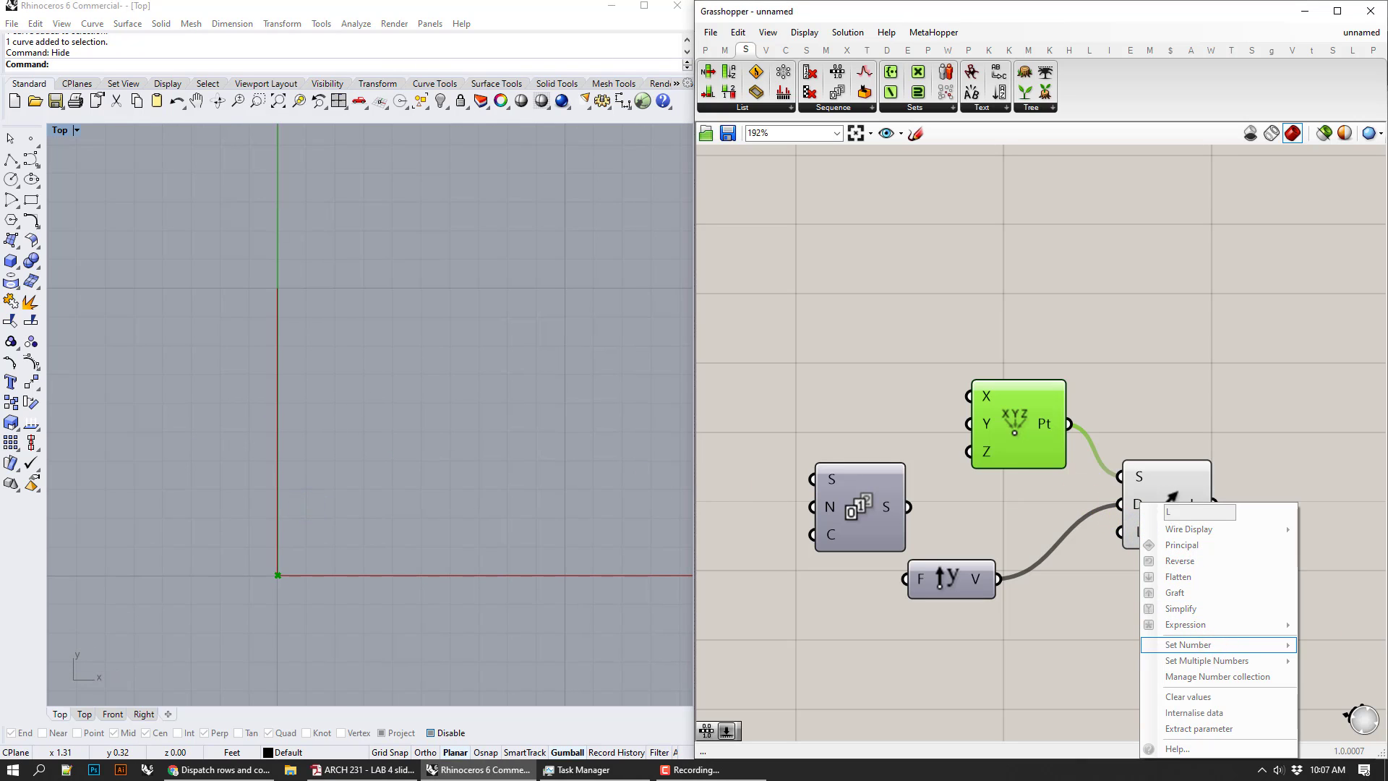
pyautogui.press('Return')
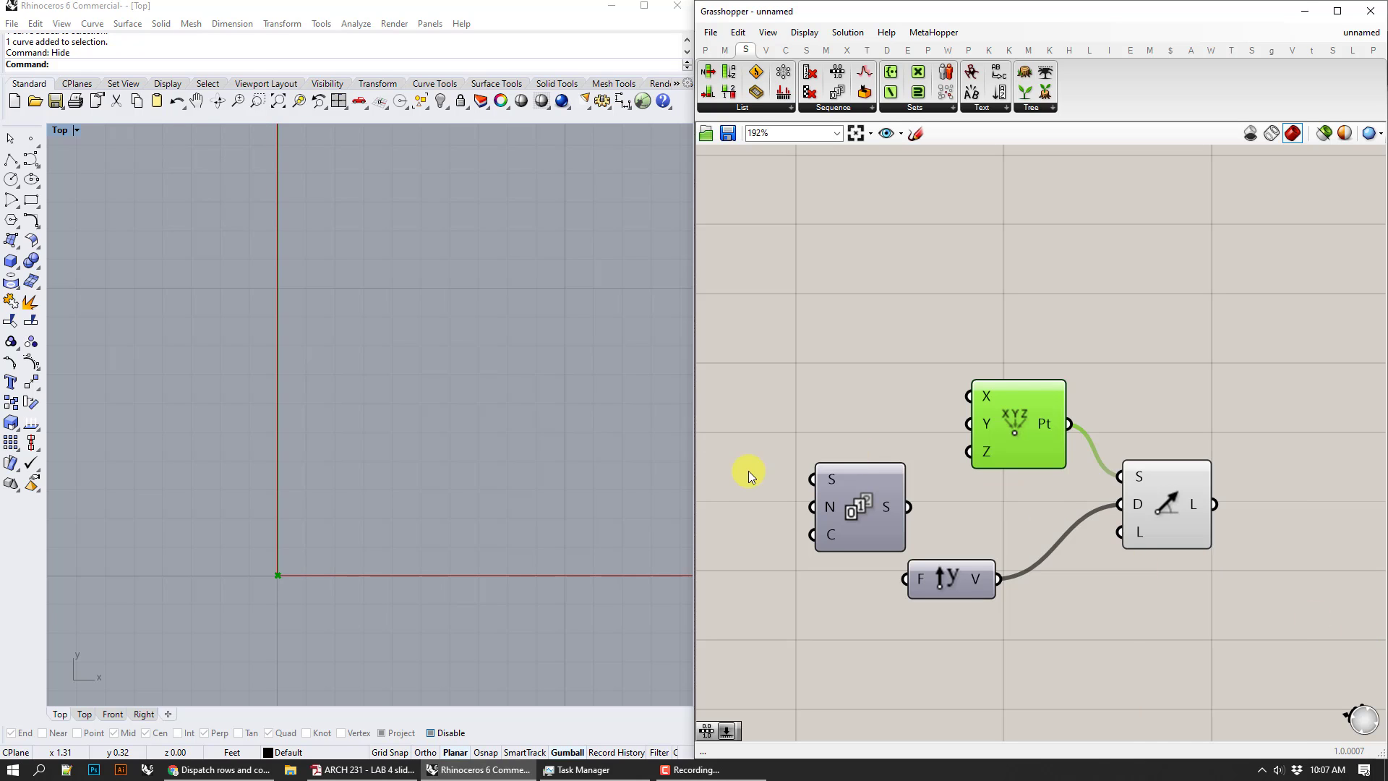
pyautogui.scroll(-1, 715, 471)
pyautogui.scroll(-15, 472, 426)
pyautogui.moveTo(481, 378); pyautogui.dragTo(564, 500, button='right')
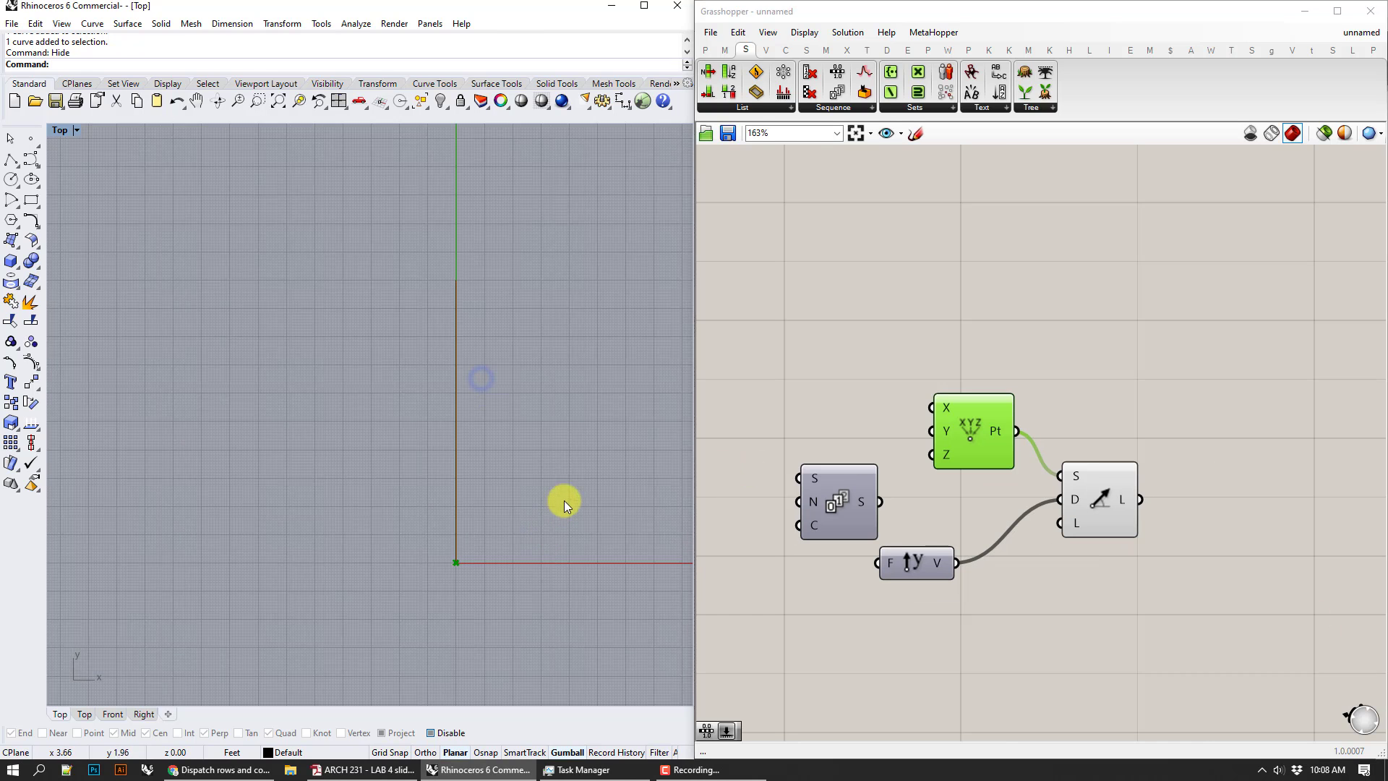
# - Set the Series component aside, add a Move component and connect the line to its geometry input
pyautogui.click(1097, 483)
pyautogui.moveTo(822, 491); pyautogui.dragTo(1222, 346)
pyautogui.moveTo(1222, 393); pyautogui.dragTo(1090, 370, button='right')
pyautogui.doubleClick(1106, 483)
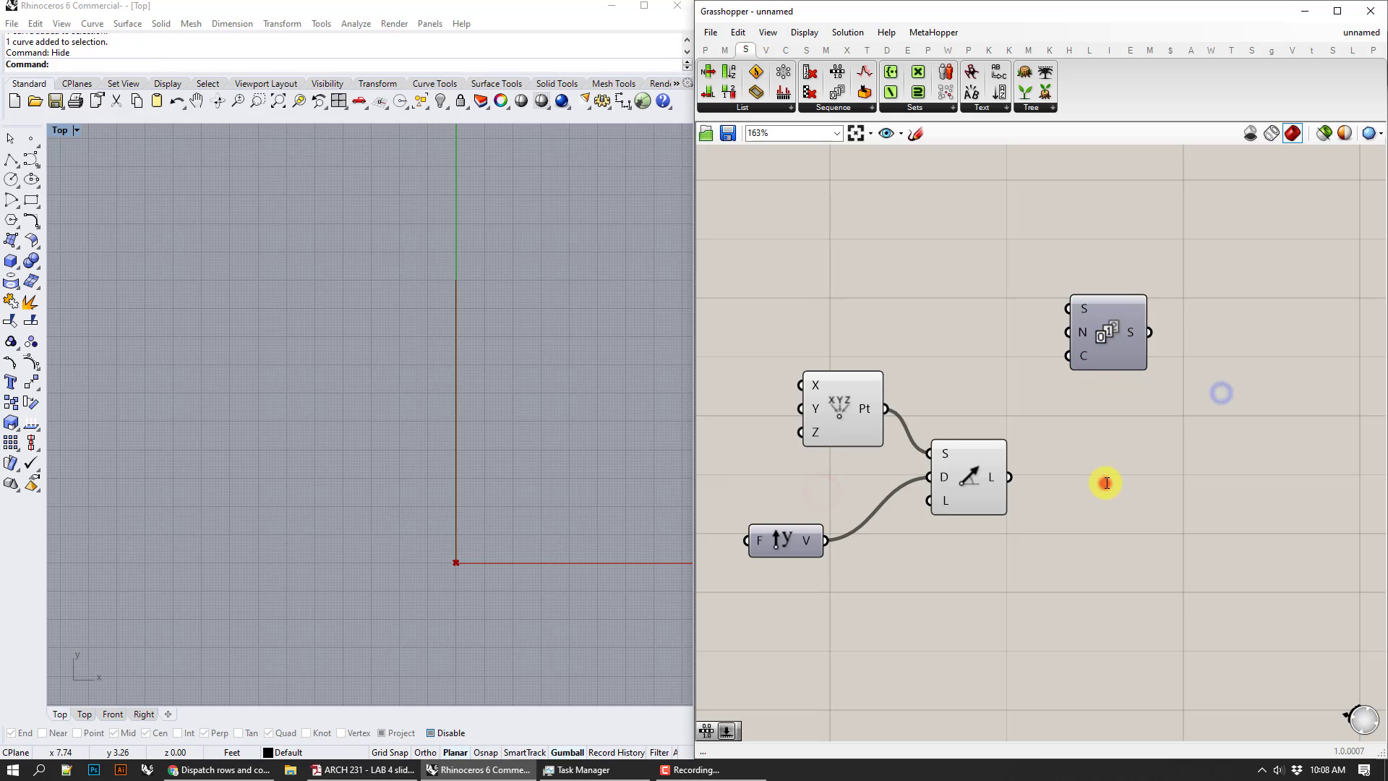
pyautogui.write('move')
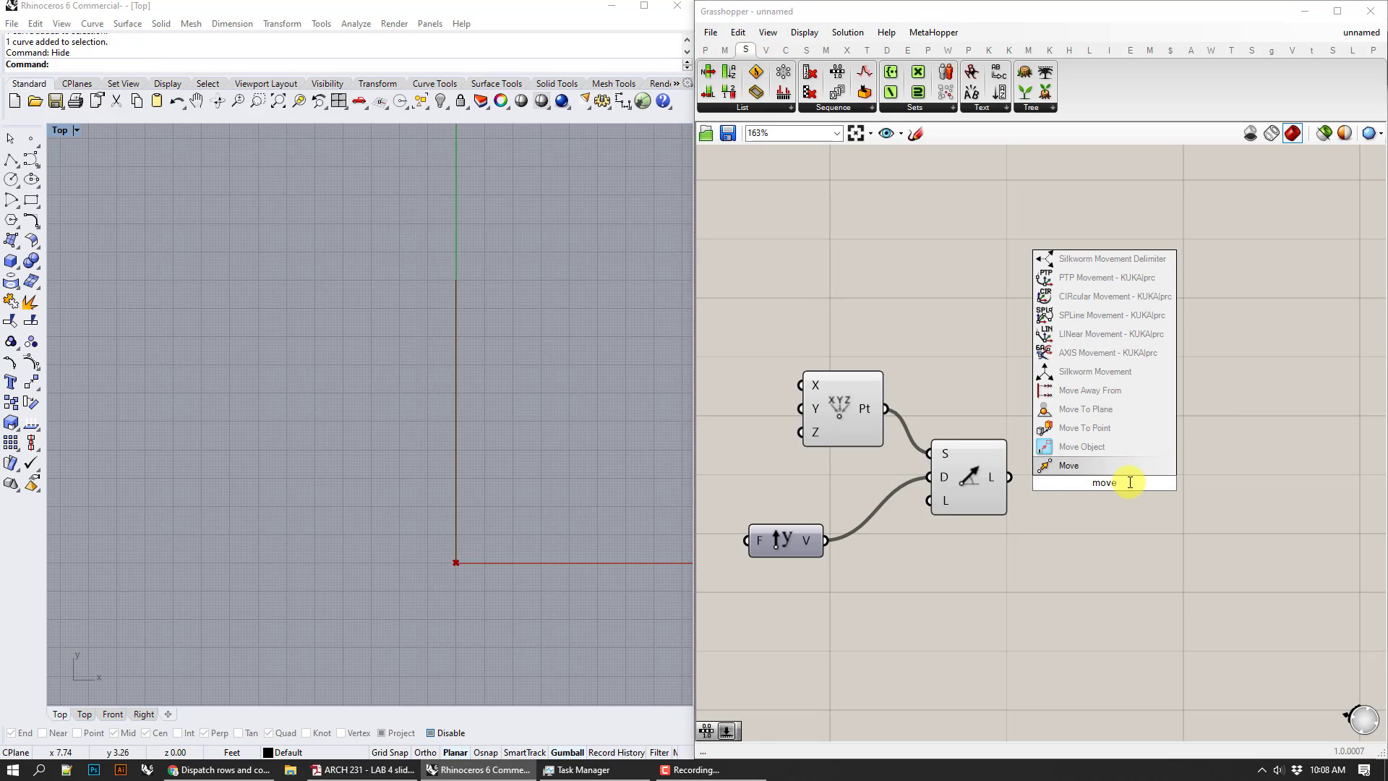
pyautogui.press('Return')
pyautogui.moveTo(1009, 477); pyautogui.dragTo(1096, 494)
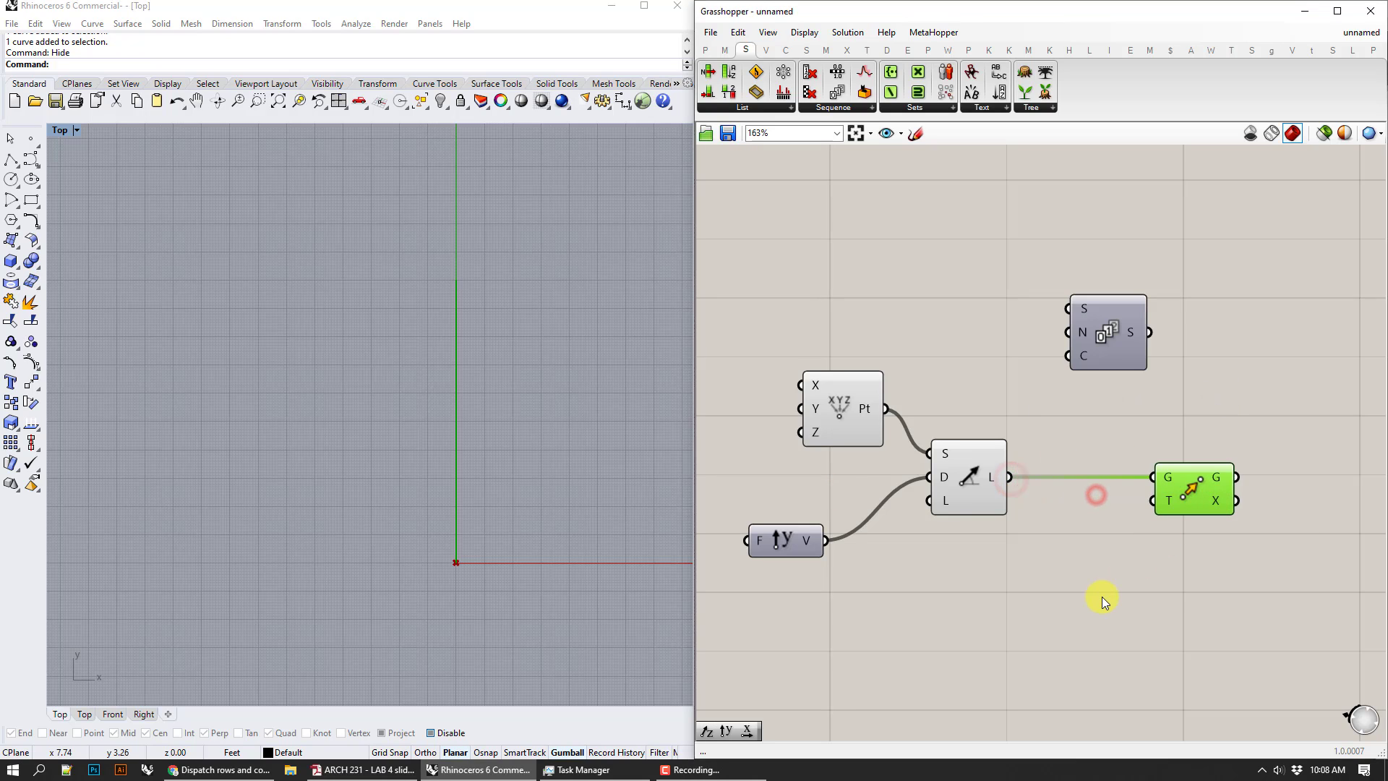
pyautogui.doubleClick(1102, 597)
pyautogui.write('x')
pyautogui.click(1060, 583)
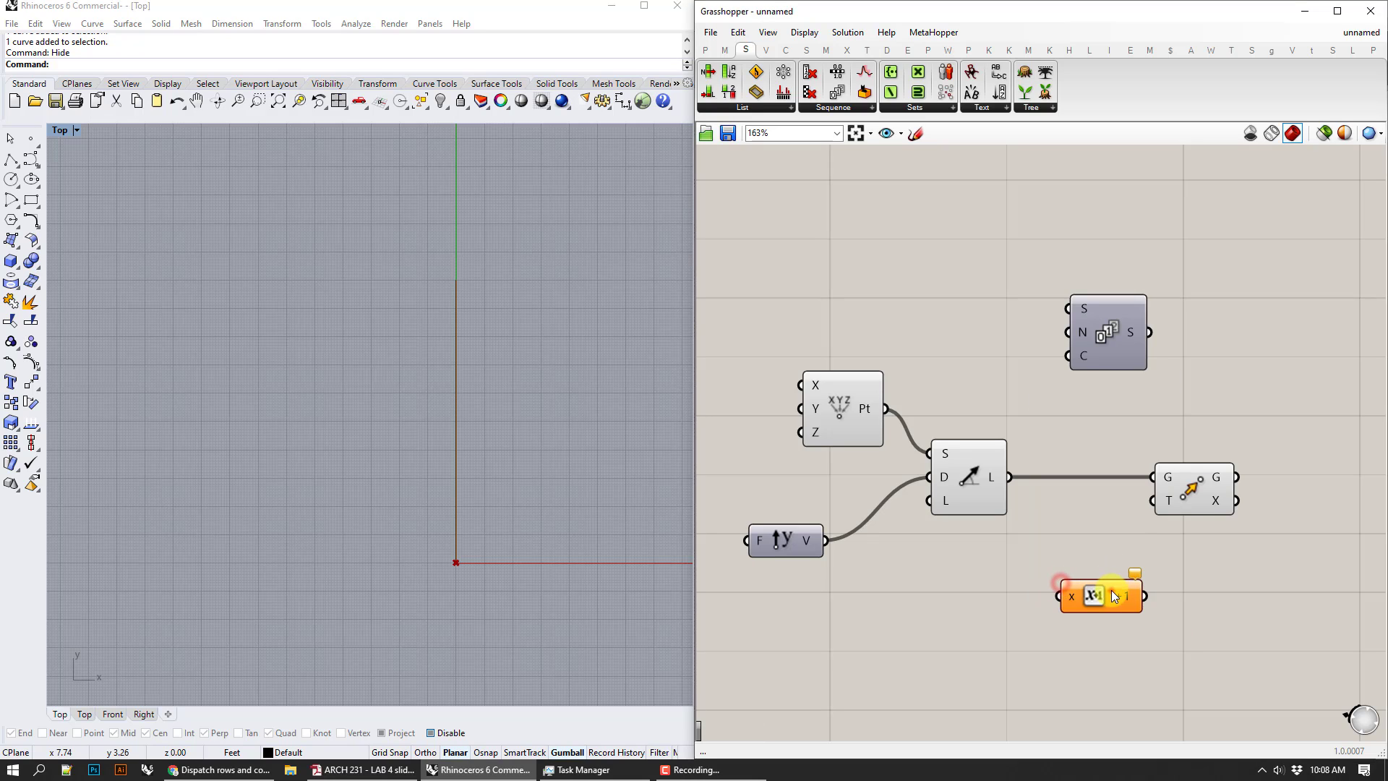
pyautogui.press('Delete')
# - Add a Unit X vector, place the Series component beside it and connect the series to its factor input
pyautogui.doubleClick(1111, 584)
pyautogui.write('x')
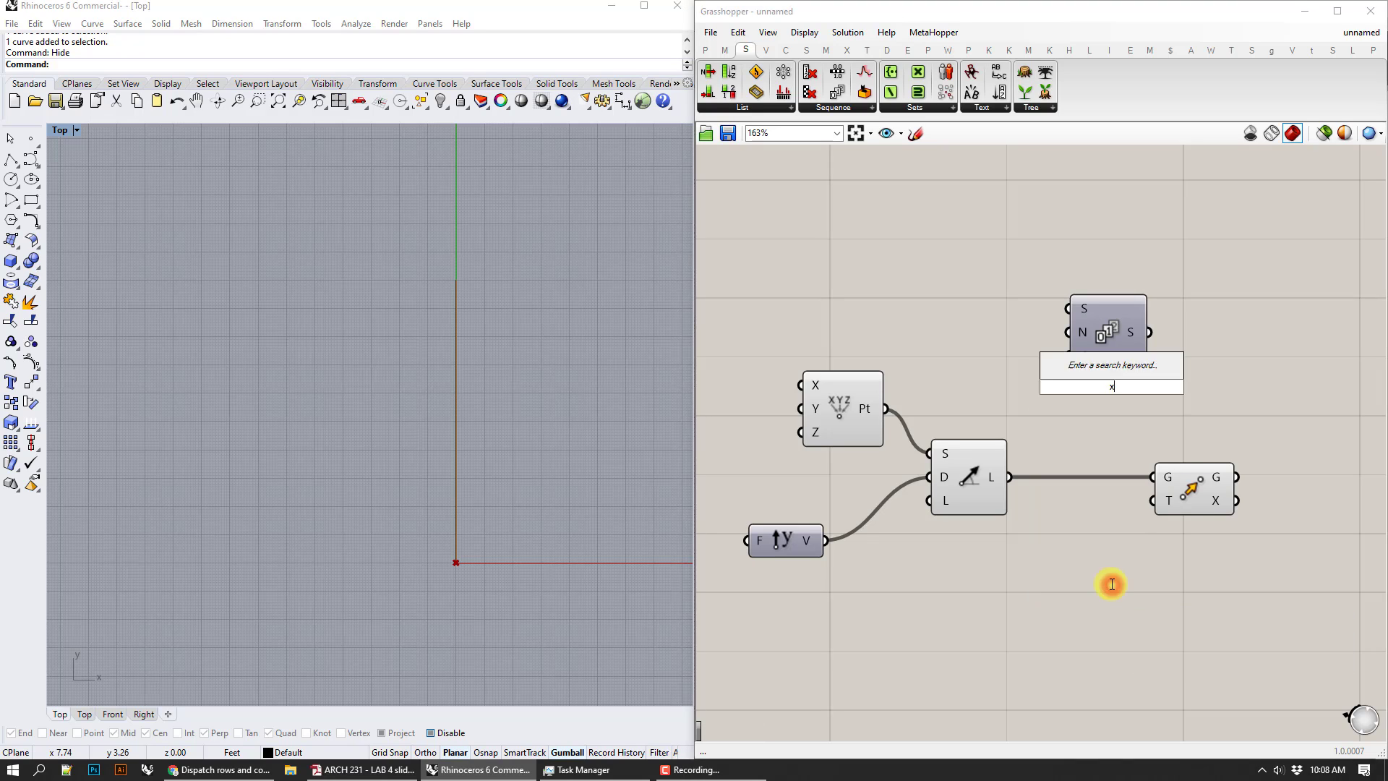
pyautogui.click(1095, 526)
pyautogui.moveTo(1104, 330); pyautogui.dragTo(951, 602)
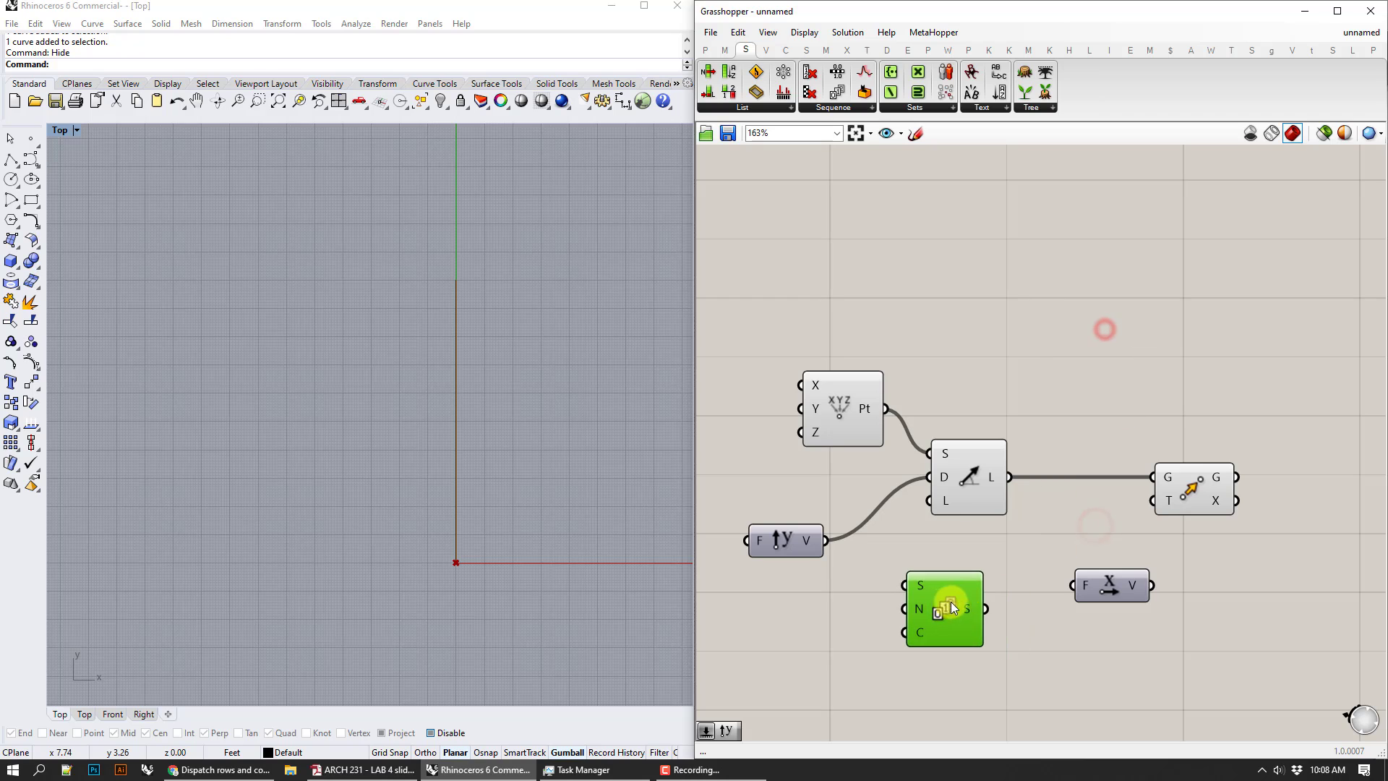
pyautogui.moveTo(1068, 578); pyautogui.dragTo(1073, 584)
# - Connect the Unit X vector to the Move component's translation input to array the vertical line along X
pyautogui.moveTo(1188, 494); pyautogui.dragTo(1230, 483)
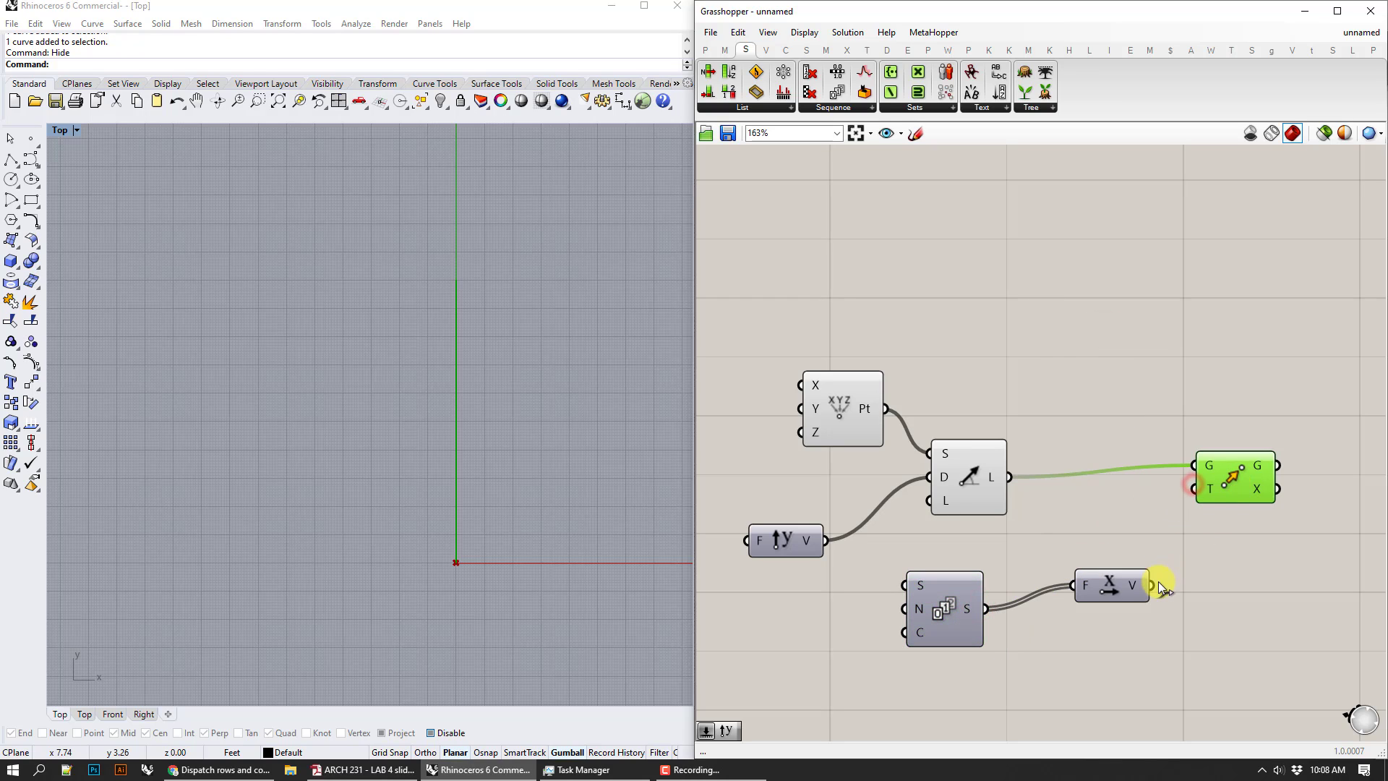
pyautogui.moveTo(1152, 584); pyautogui.dragTo(1194, 489)
pyautogui.moveTo(617, 500); pyautogui.dragTo(410, 490, button='right')
pyautogui.scroll(-2, 409, 490)
pyautogui.click(582, 435)
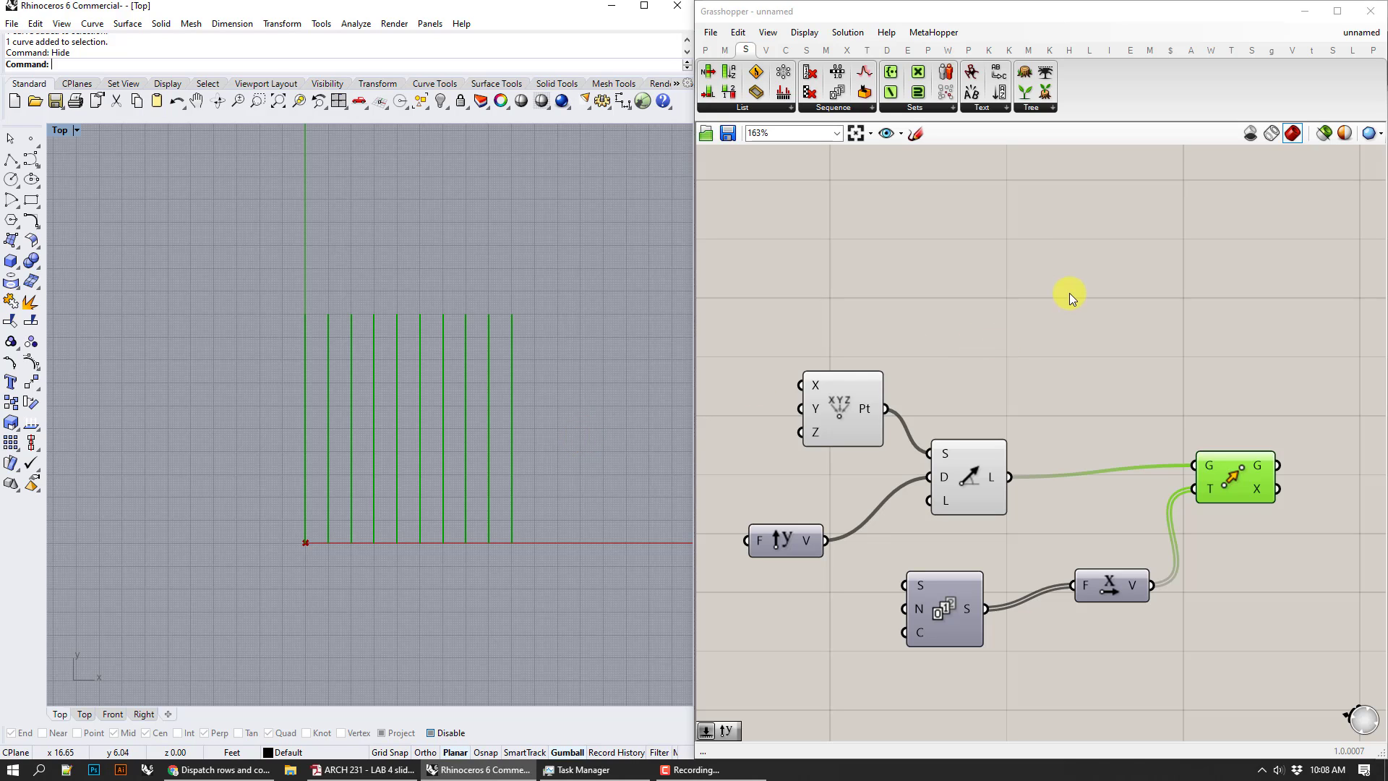
# - Add a Group component after Move and connect the moved lines to its objects input
pyautogui.moveTo(1161, 404); pyautogui.dragTo(867, 327, button='right')
pyautogui.doubleClick(1094, 367)
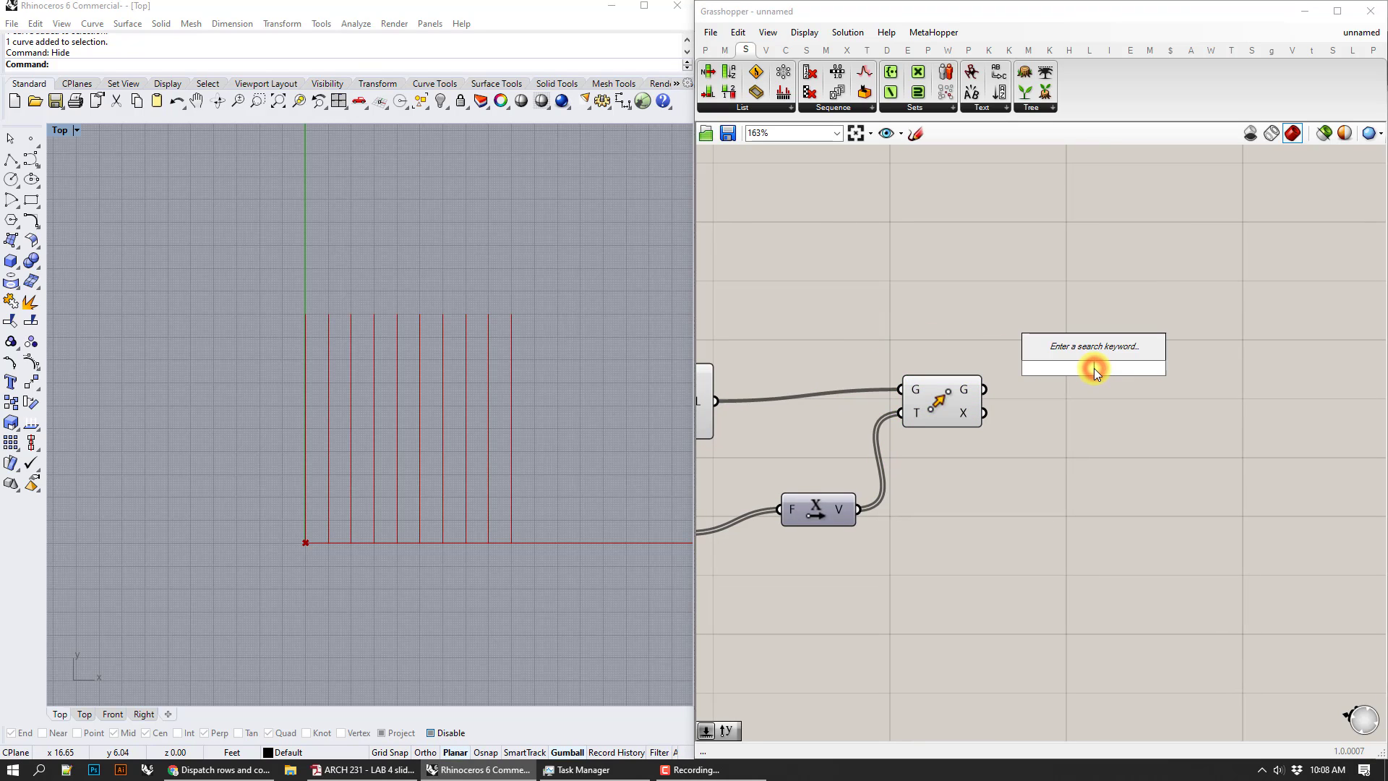
pyautogui.write('group')
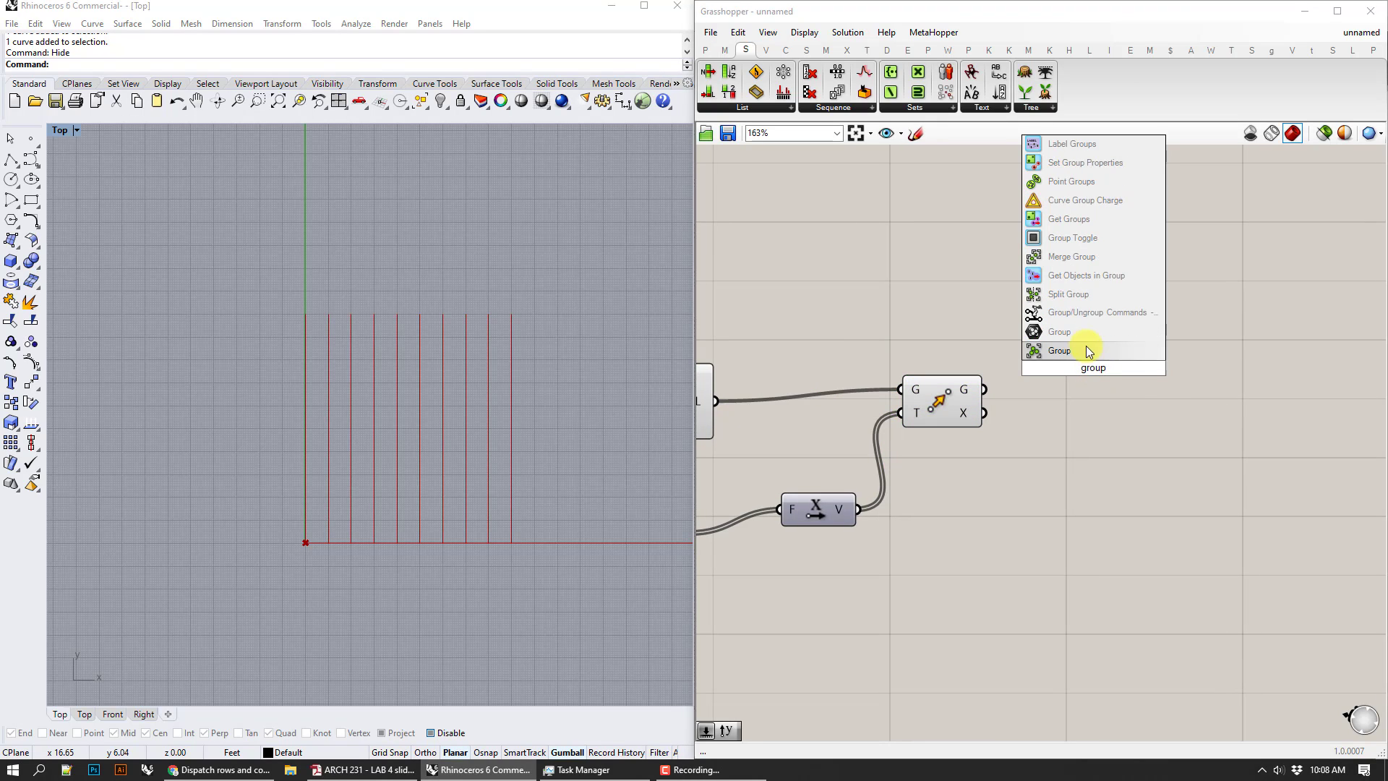
pyautogui.click(1079, 348)
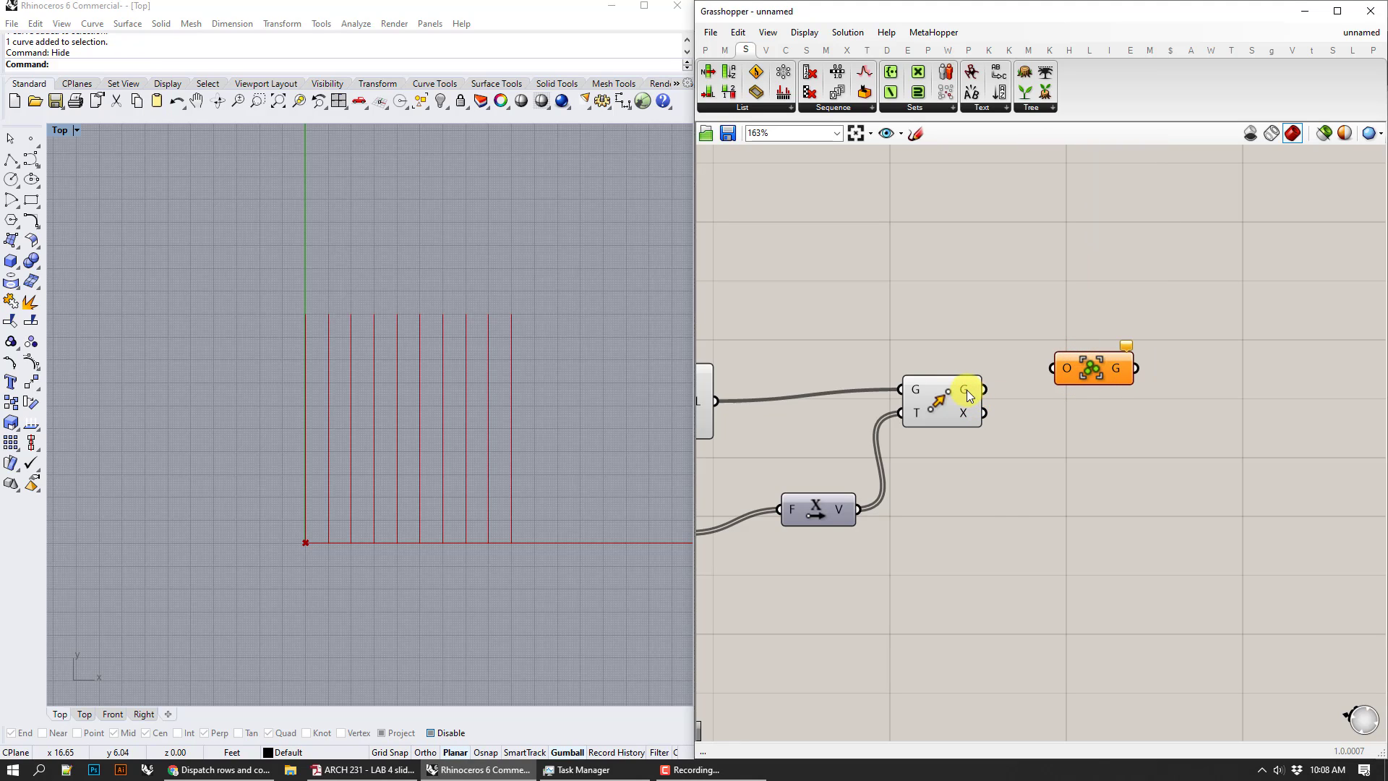
pyautogui.moveTo(966, 389); pyautogui.dragTo(1053, 368)
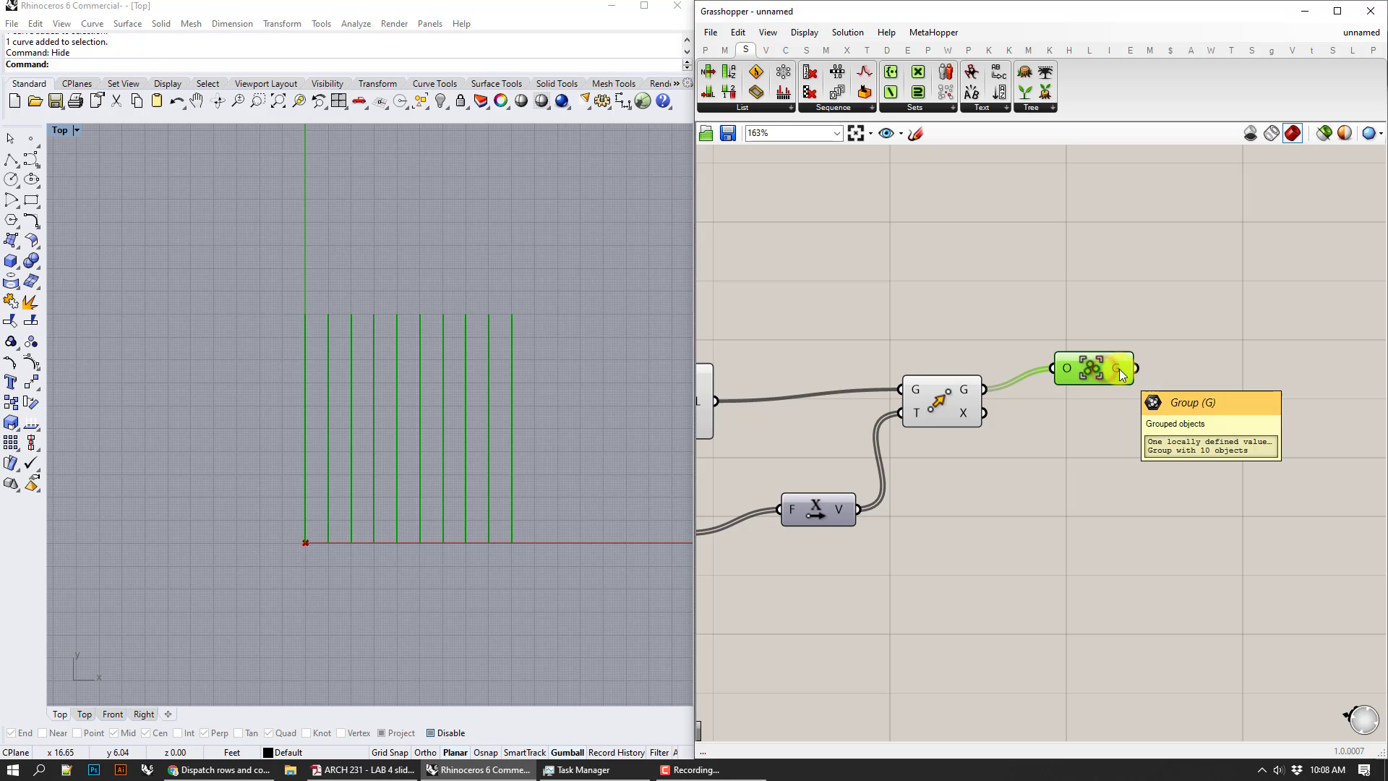
# - Add a Bounding Box component and connect the grouped lines to its content input
pyautogui.moveTo(1194, 442); pyautogui.dragTo(1056, 418, button='right')
pyautogui.doubleClick(1057, 417)
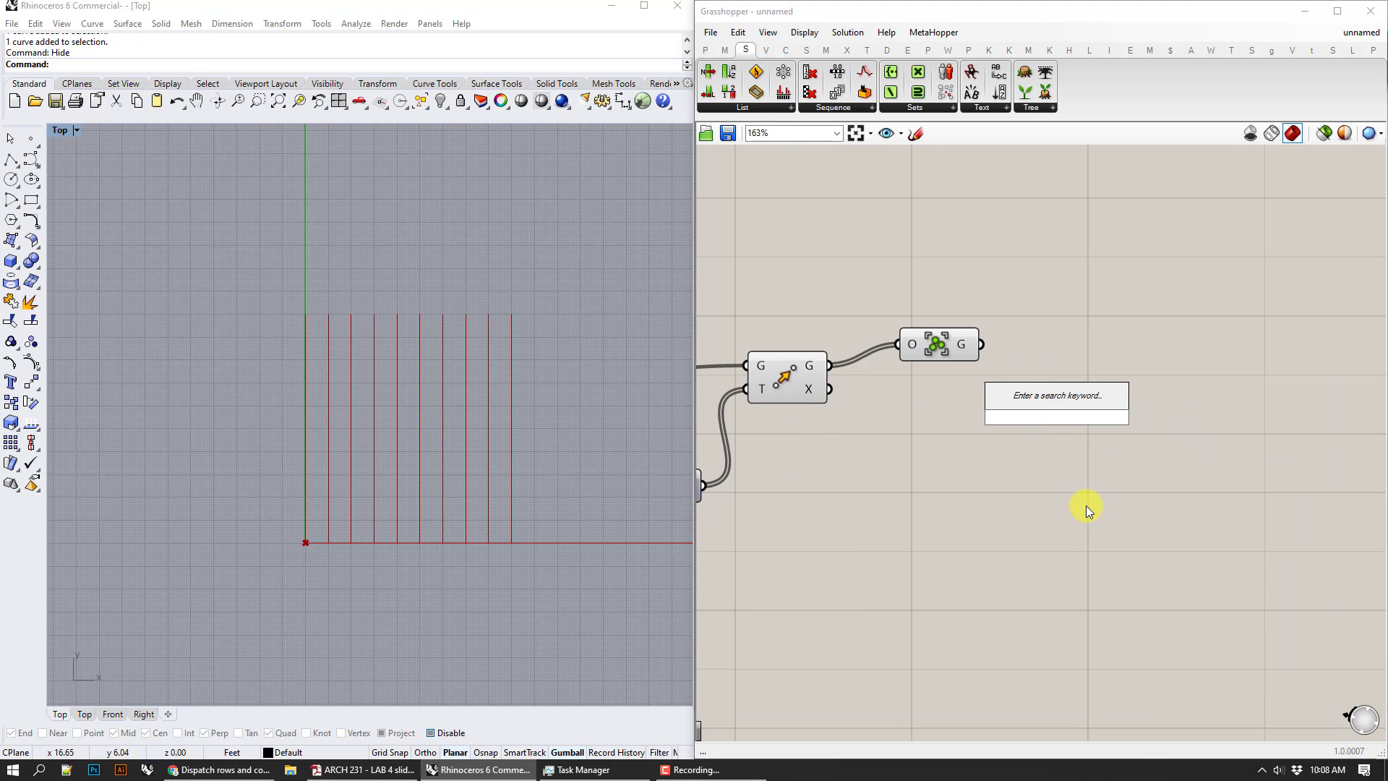
pyautogui.write('bound')
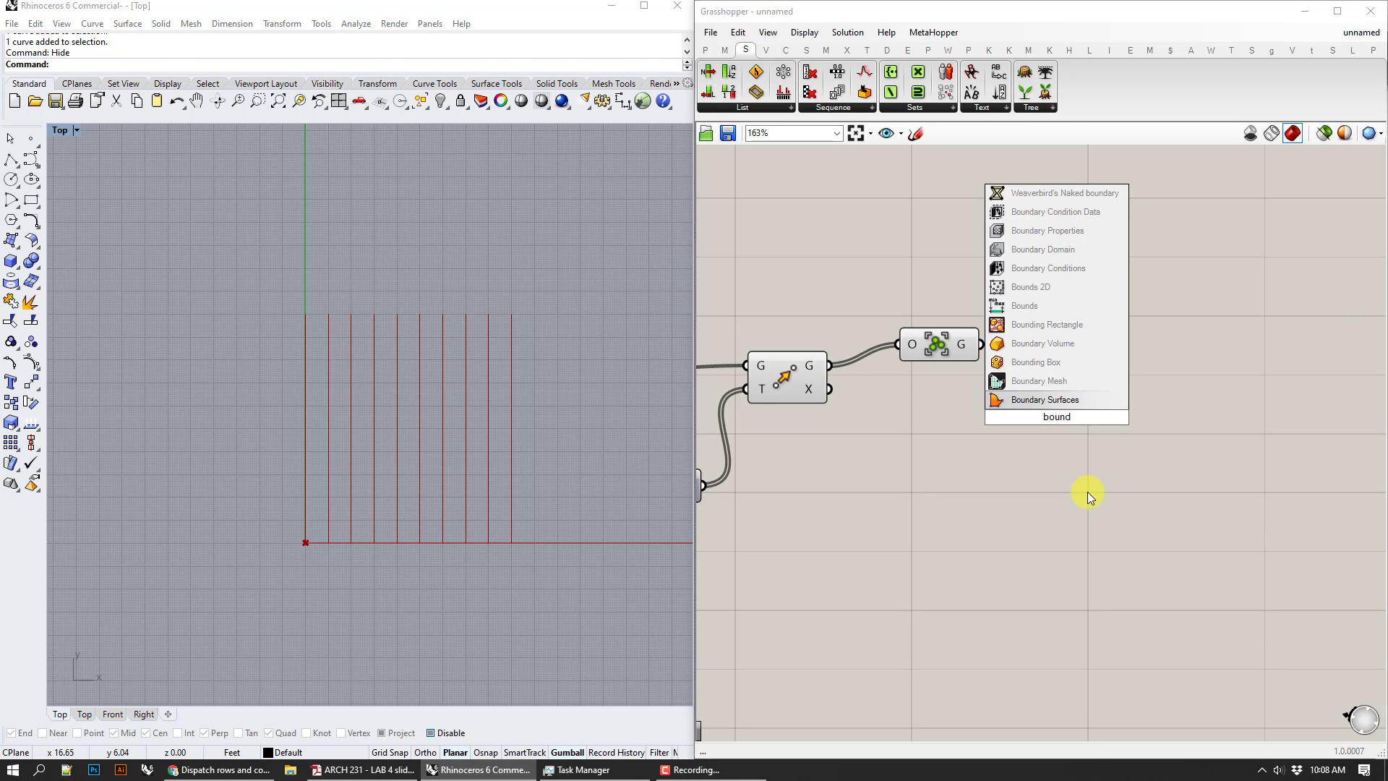
pyautogui.click(1086, 362)
pyautogui.moveTo(981, 344); pyautogui.dragTo(1017, 405)
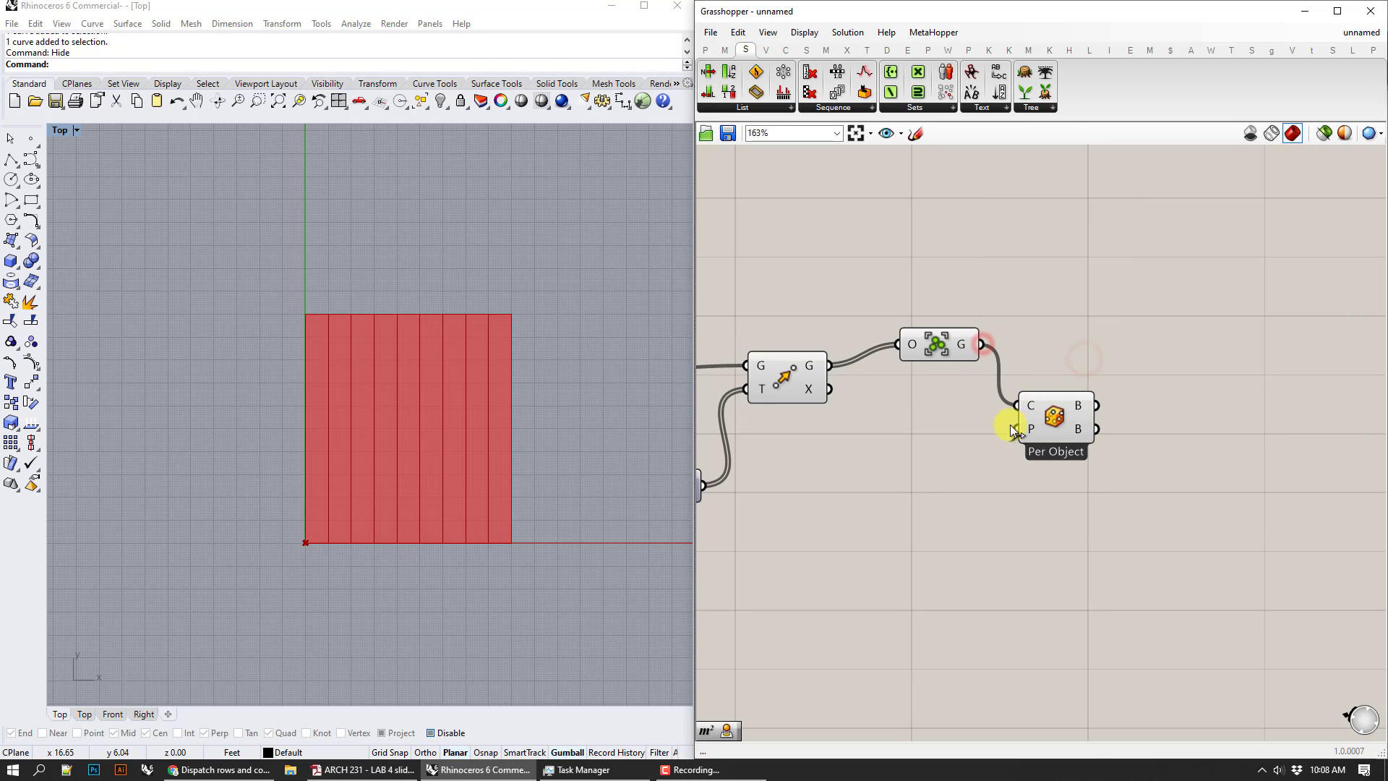
# - Add an Area component beside Bounding Box and connect the box output to its geometry input
pyautogui.doubleClick(1147, 441)
pyautogui.write('area')
pyautogui.click(1116, 427)
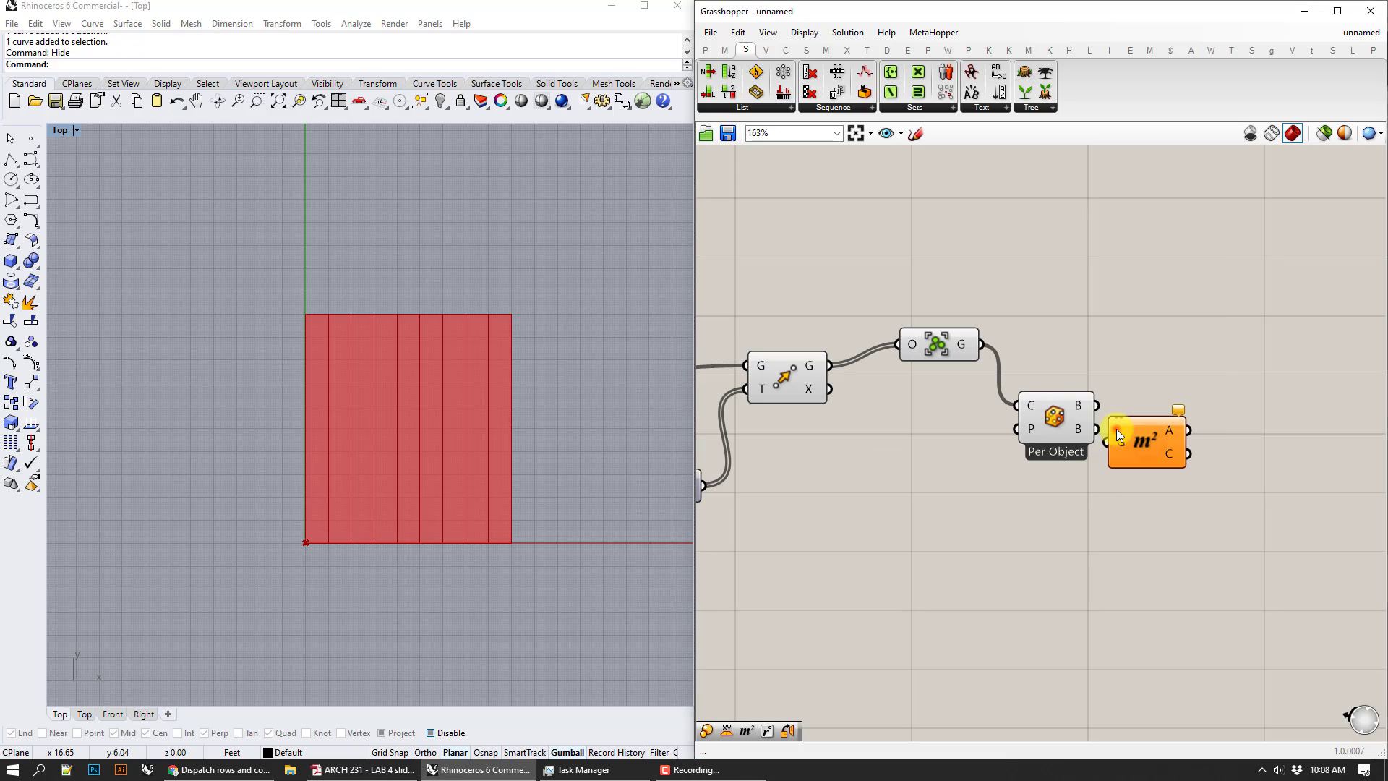
pyautogui.moveTo(1099, 432); pyautogui.dragTo(1125, 436)
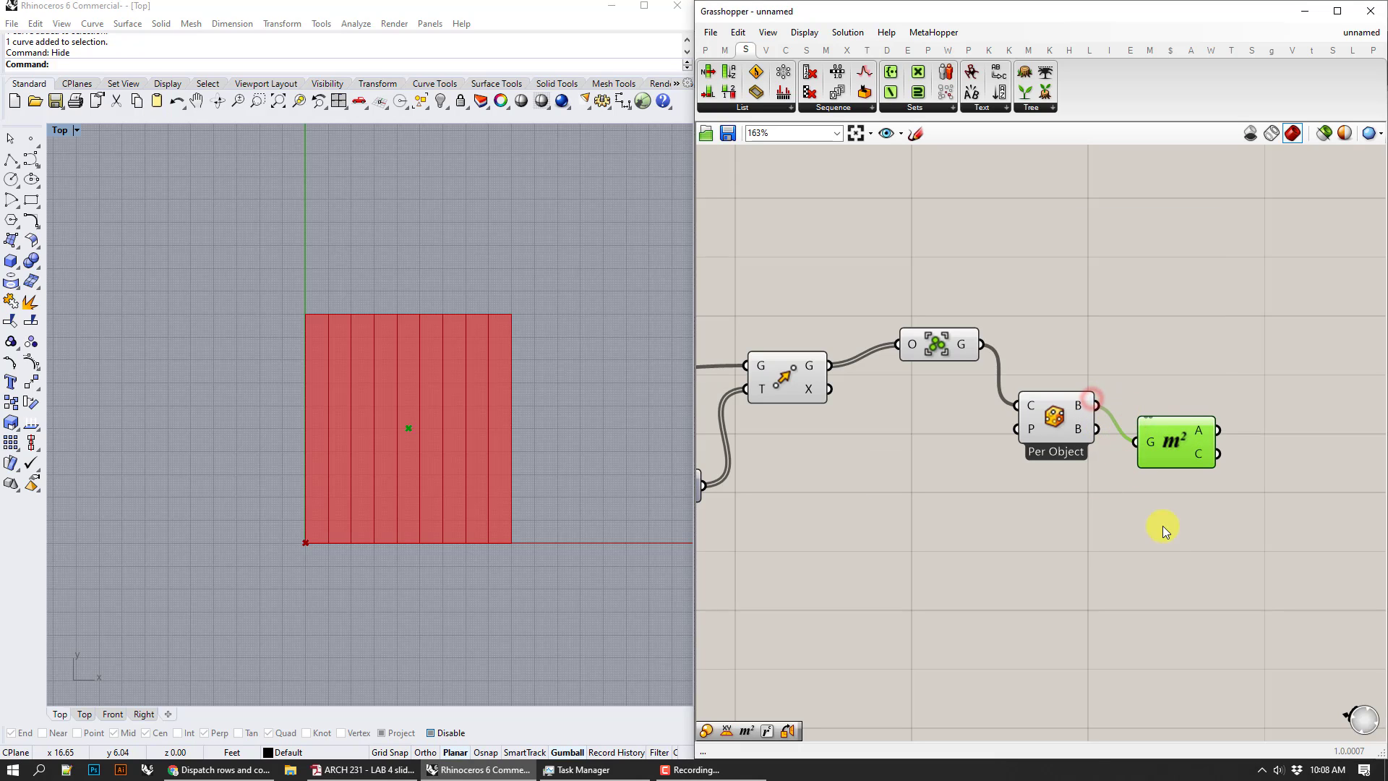
pyautogui.click(1160, 453)
# - Add a Rotate component, connecting the area centroid to its angle input and the grouped lines to its geometry input
pyautogui.moveTo(1220, 550); pyautogui.dragTo(1060, 532, button='right')
pyautogui.doubleClick(1174, 412)
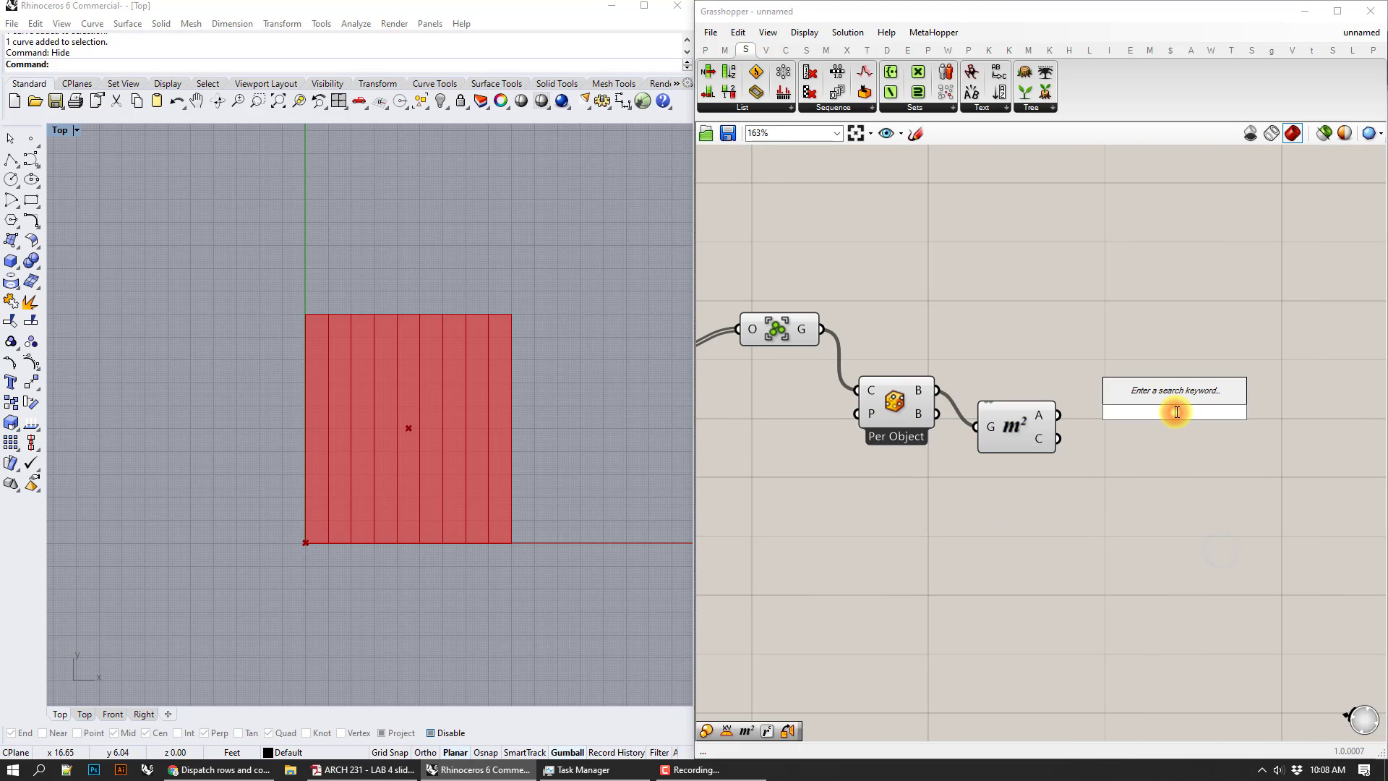
pyautogui.write('rot')
pyautogui.click(1178, 399)
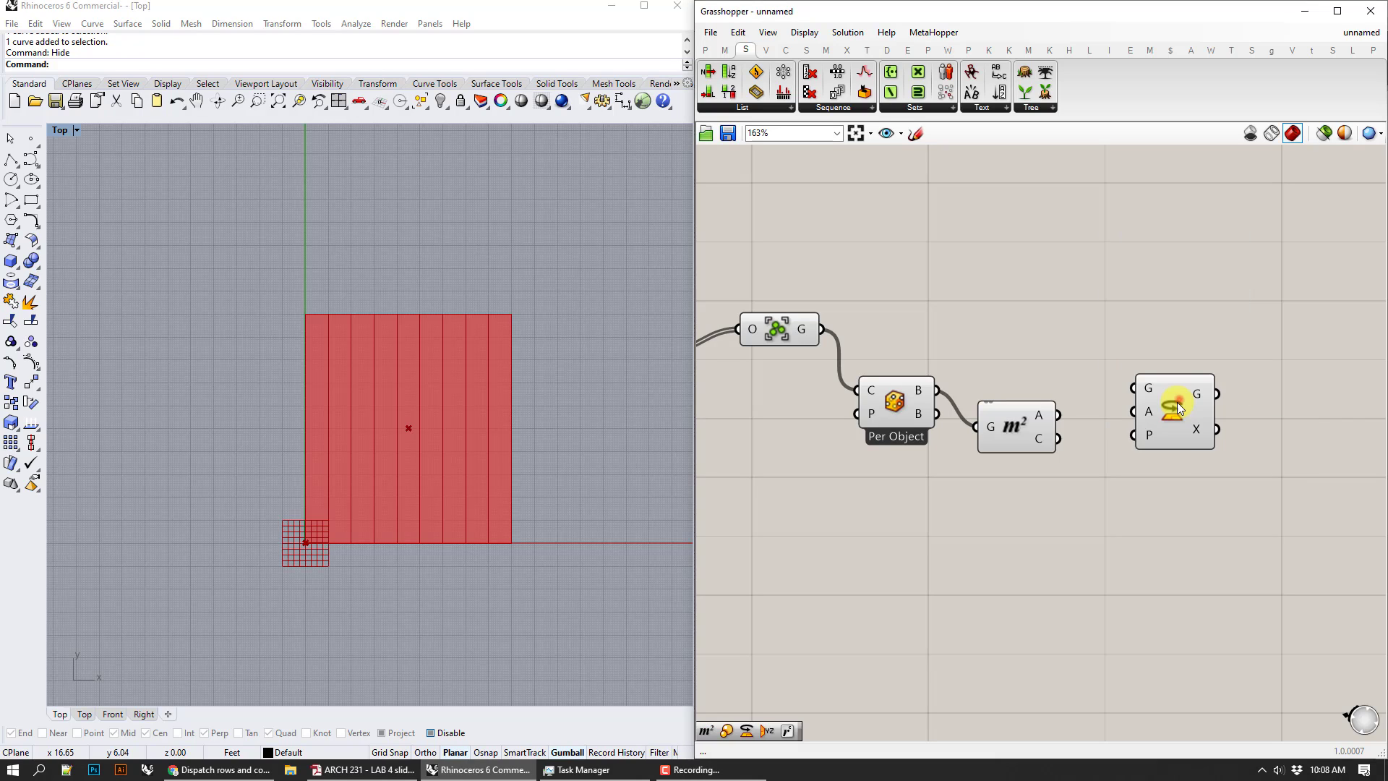
pyautogui.moveTo(1168, 414); pyautogui.dragTo(1177, 377)
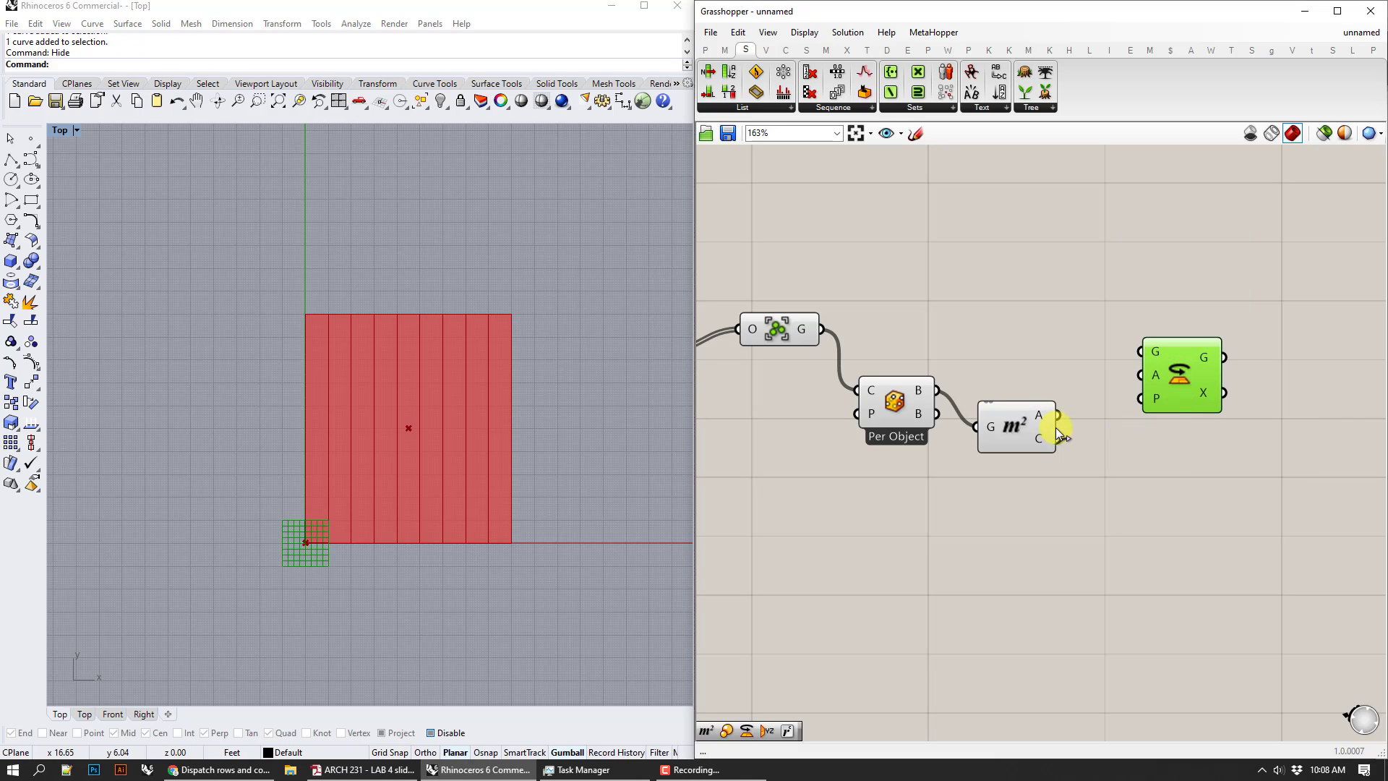
pyautogui.moveTo(1057, 438); pyautogui.dragTo(1140, 374)
pyautogui.moveTo(822, 330); pyautogui.dragTo(1198, 369)
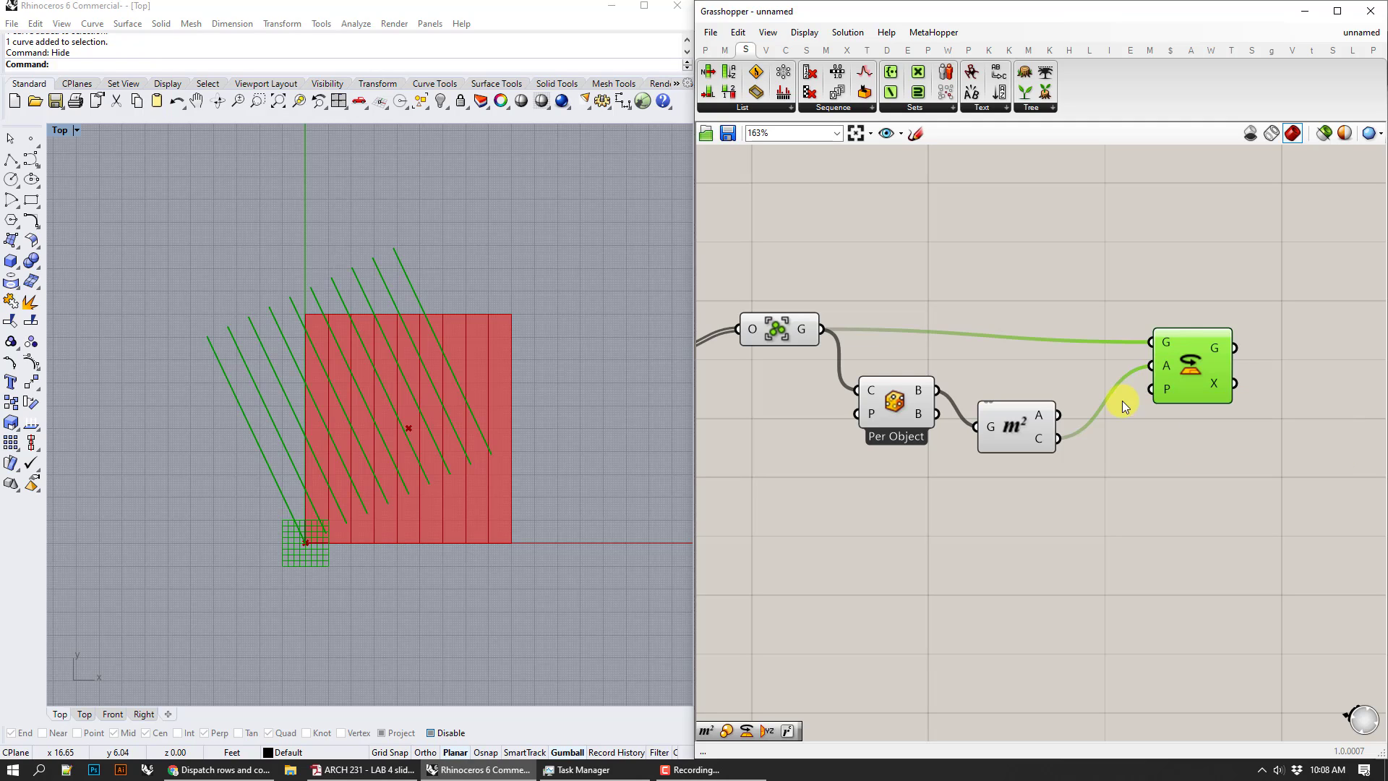
# - Disconnect the area centroid from Rotate's angle input and connect it to the plane input instead
pyautogui.rightClick(1164, 361)
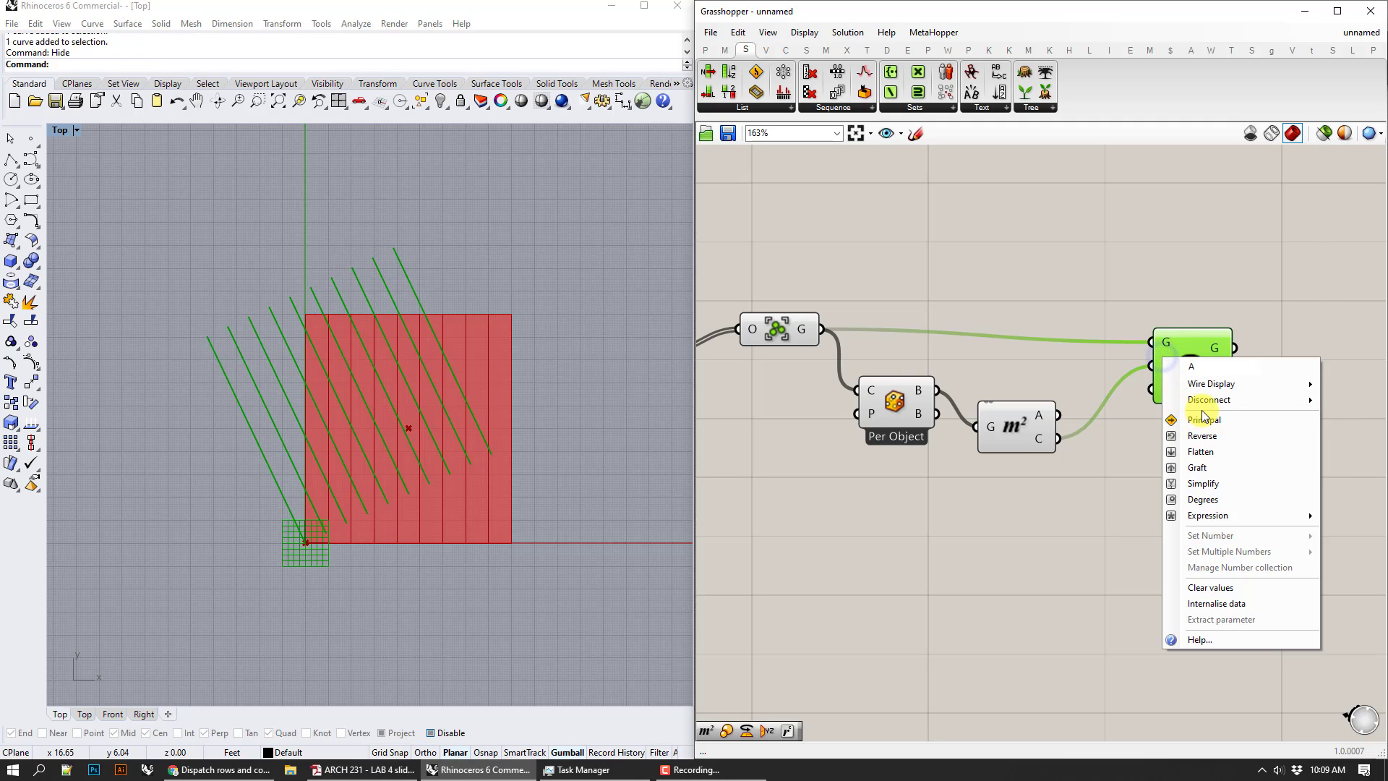
pyautogui.click(1202, 412)
pyautogui.rightClick(1164, 368)
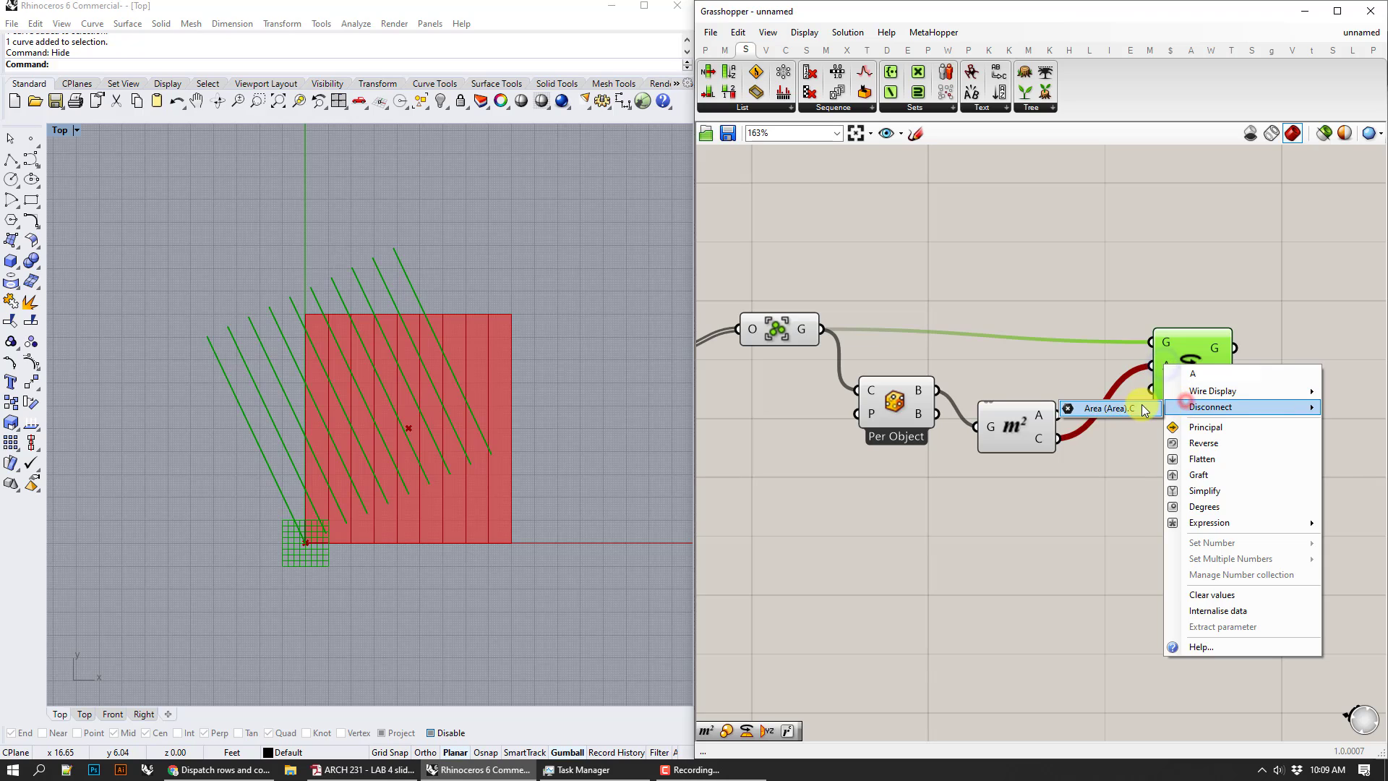
pyautogui.click(1141, 404)
pyautogui.moveTo(1057, 438); pyautogui.dragTo(1149, 390)
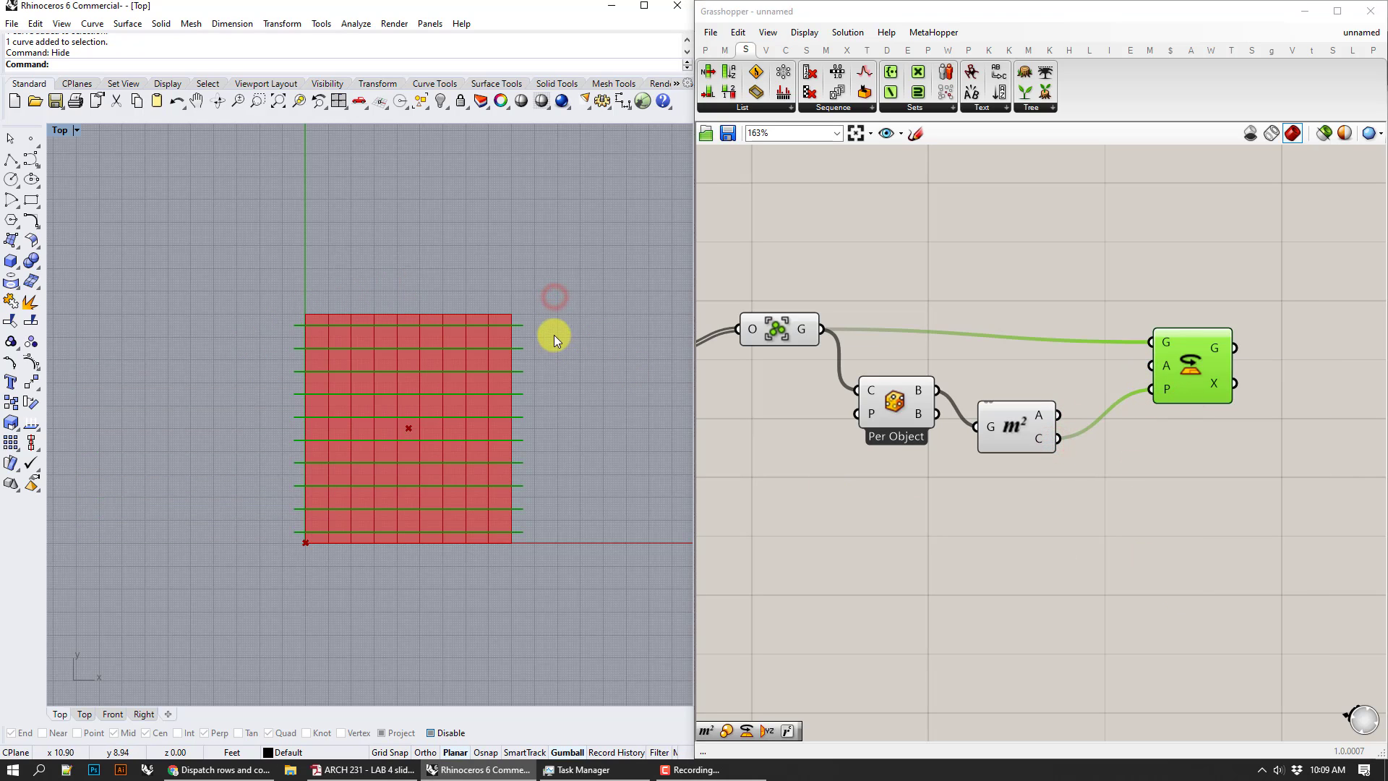
# - Turn off the preview of the Group and Bounding Box components
pyautogui.moveTo(849, 296); pyautogui.dragTo(944, 291, button='right')
pyautogui.moveTo(967, 458); pyautogui.dragTo(870, 237)
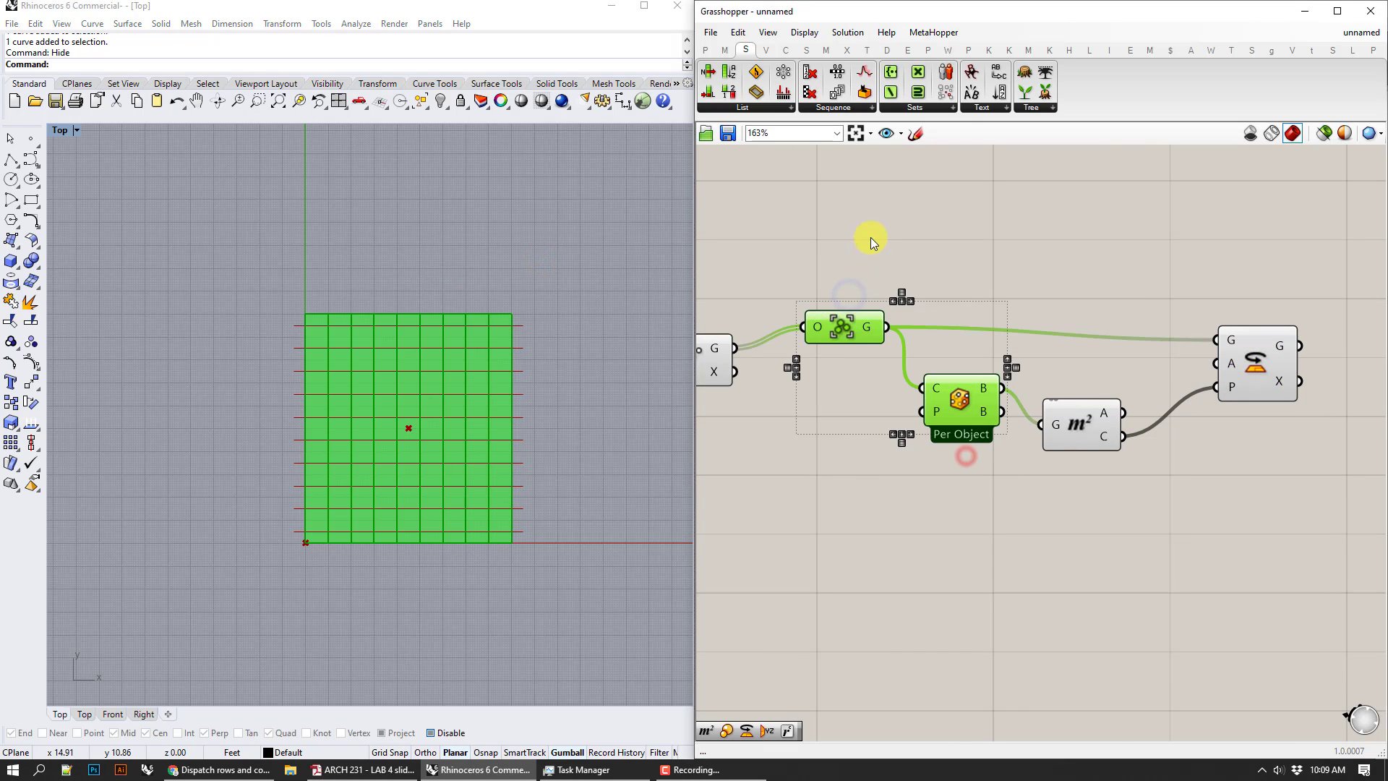
pyautogui.rightClick(870, 238)
pyautogui.click(885, 262)
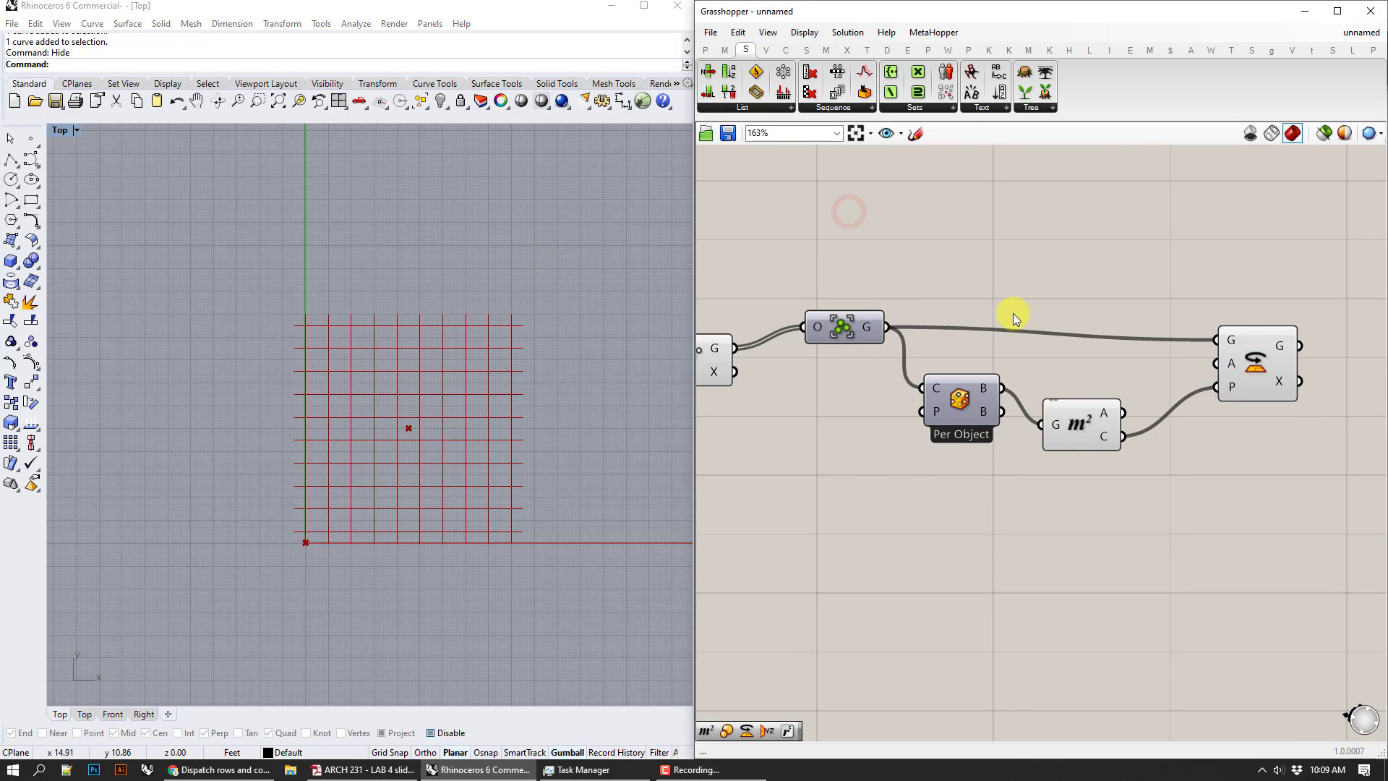
pyautogui.moveTo(938, 405); pyautogui.dragTo(1184, 412, button='right')
pyautogui.moveTo(873, 463); pyautogui.dragTo(1134, 428, button='right')
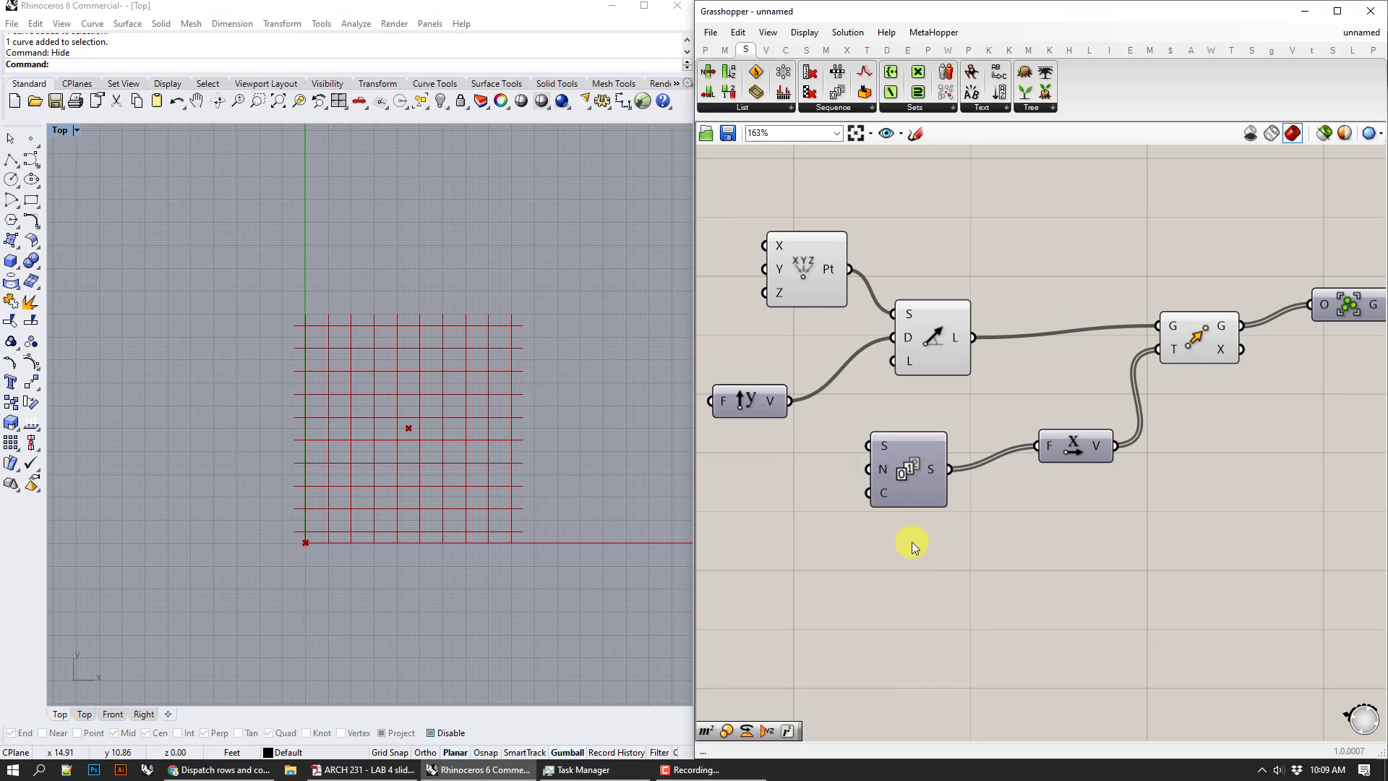
pyautogui.doubleClick(864, 550)
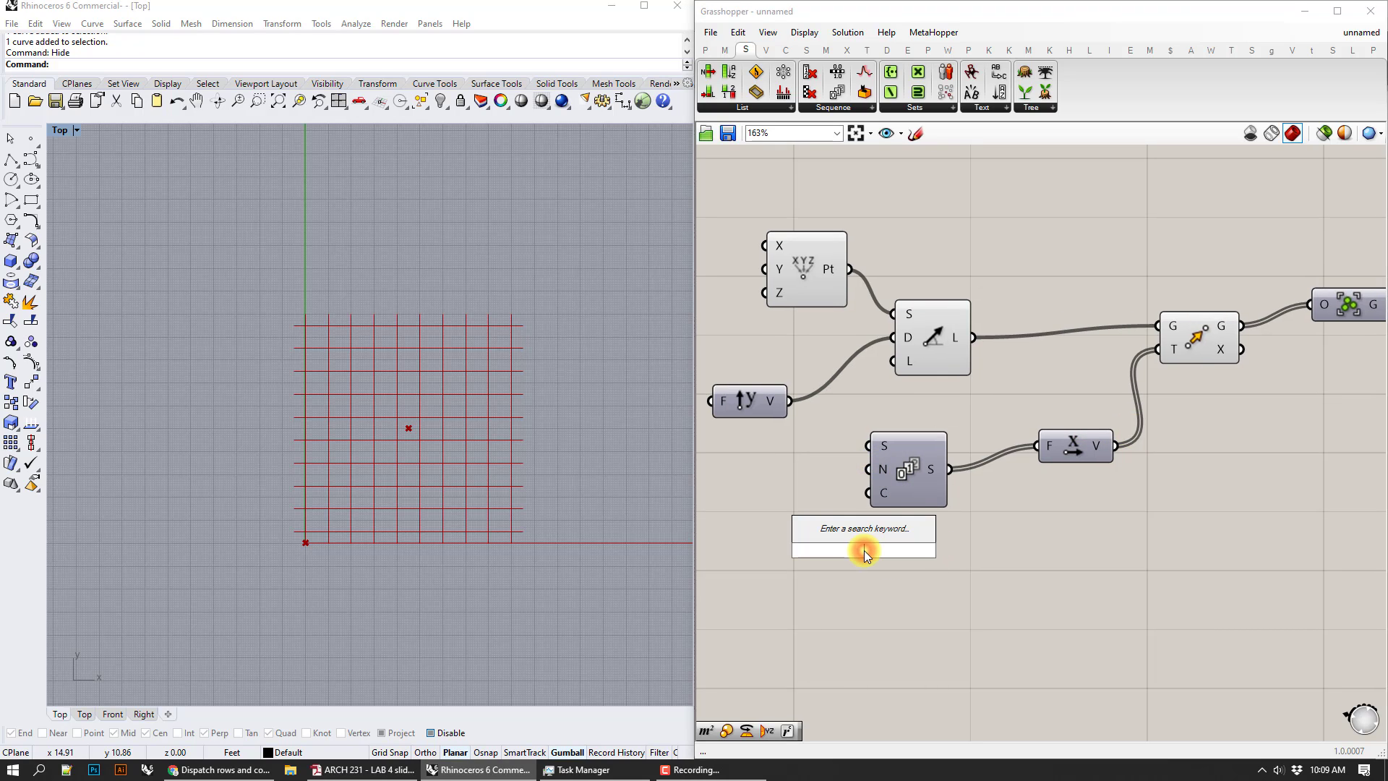
pyautogui.write('num')
pyautogui.click(981, 556)
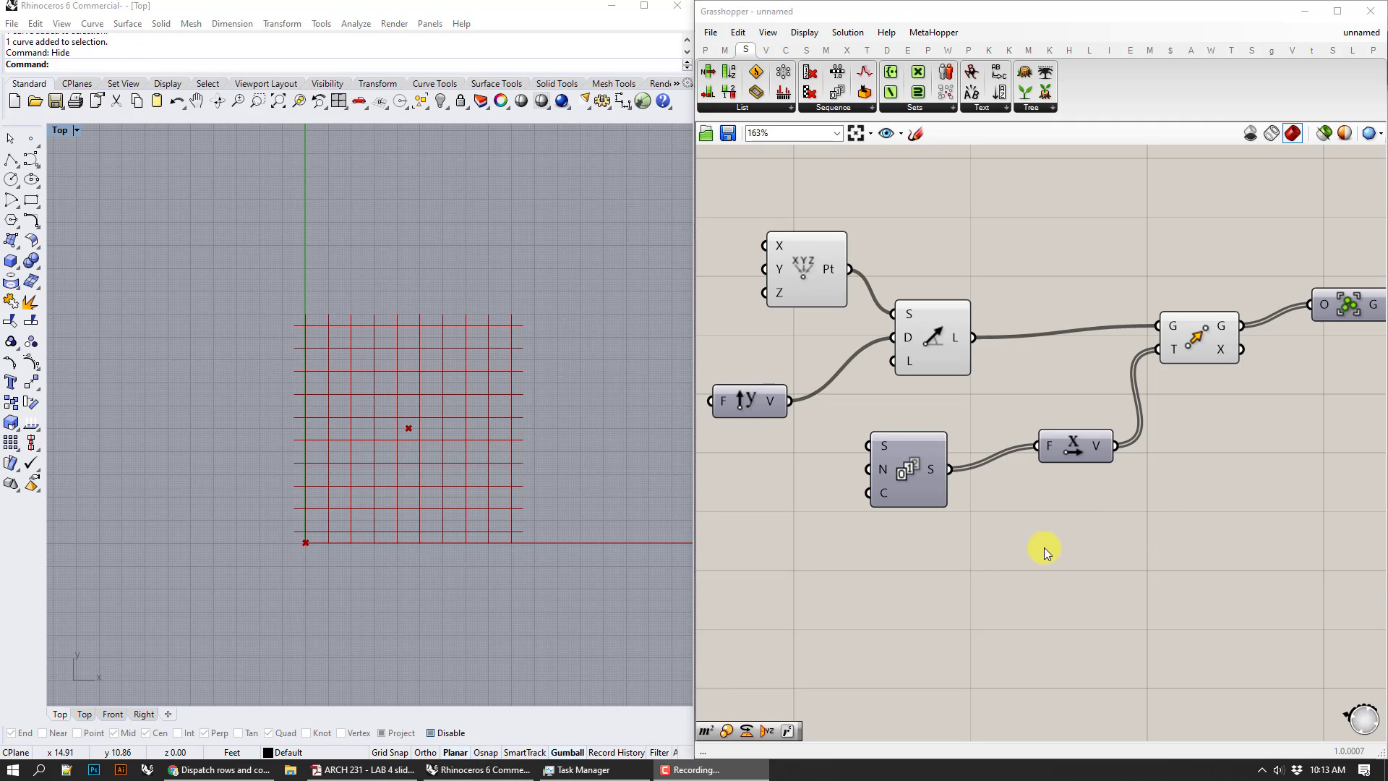
# - Add a Number Slider below the Unit Y vector and connect it to the Series component's step input
pyautogui.click(895, 445)
pyautogui.moveTo(805, 529); pyautogui.dragTo(948, 510, button='right')
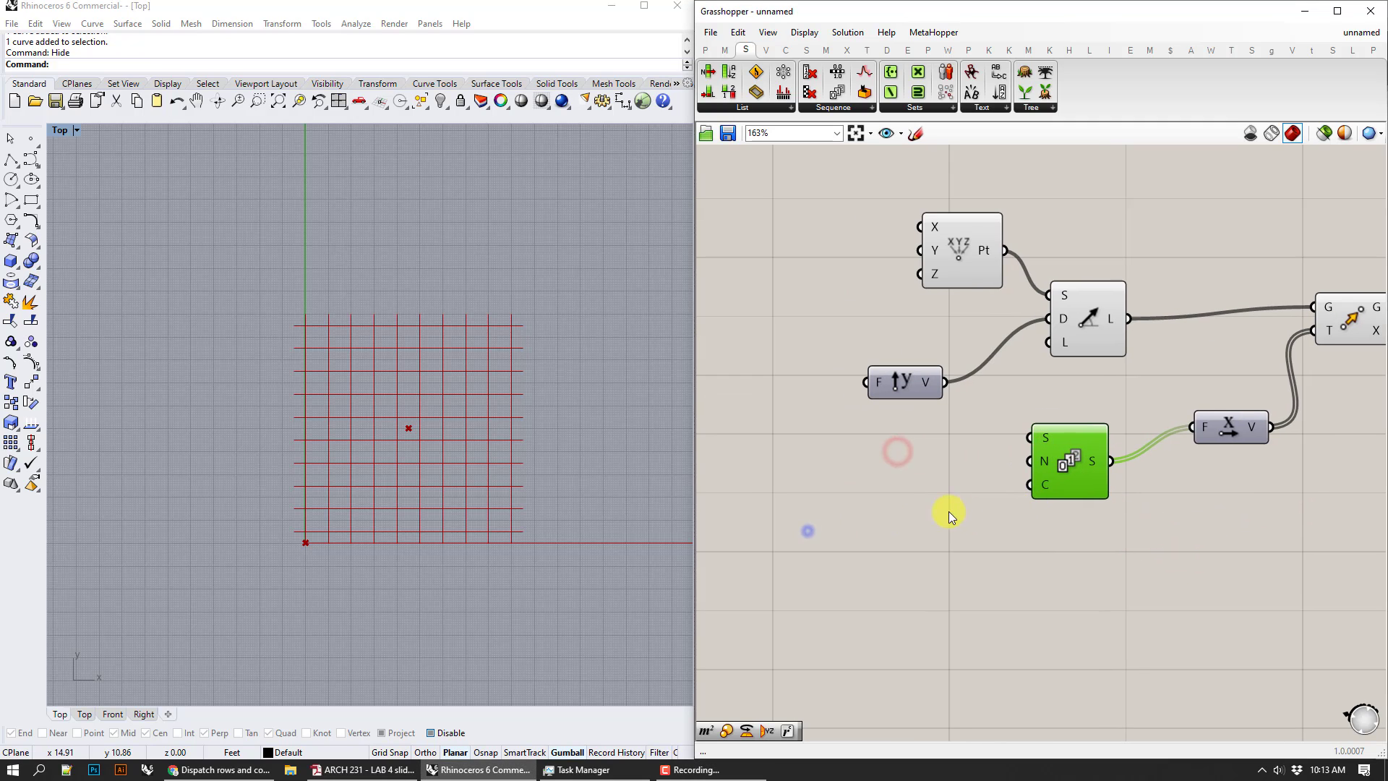
pyautogui.doubleClick(887, 518)
pyautogui.write('num')
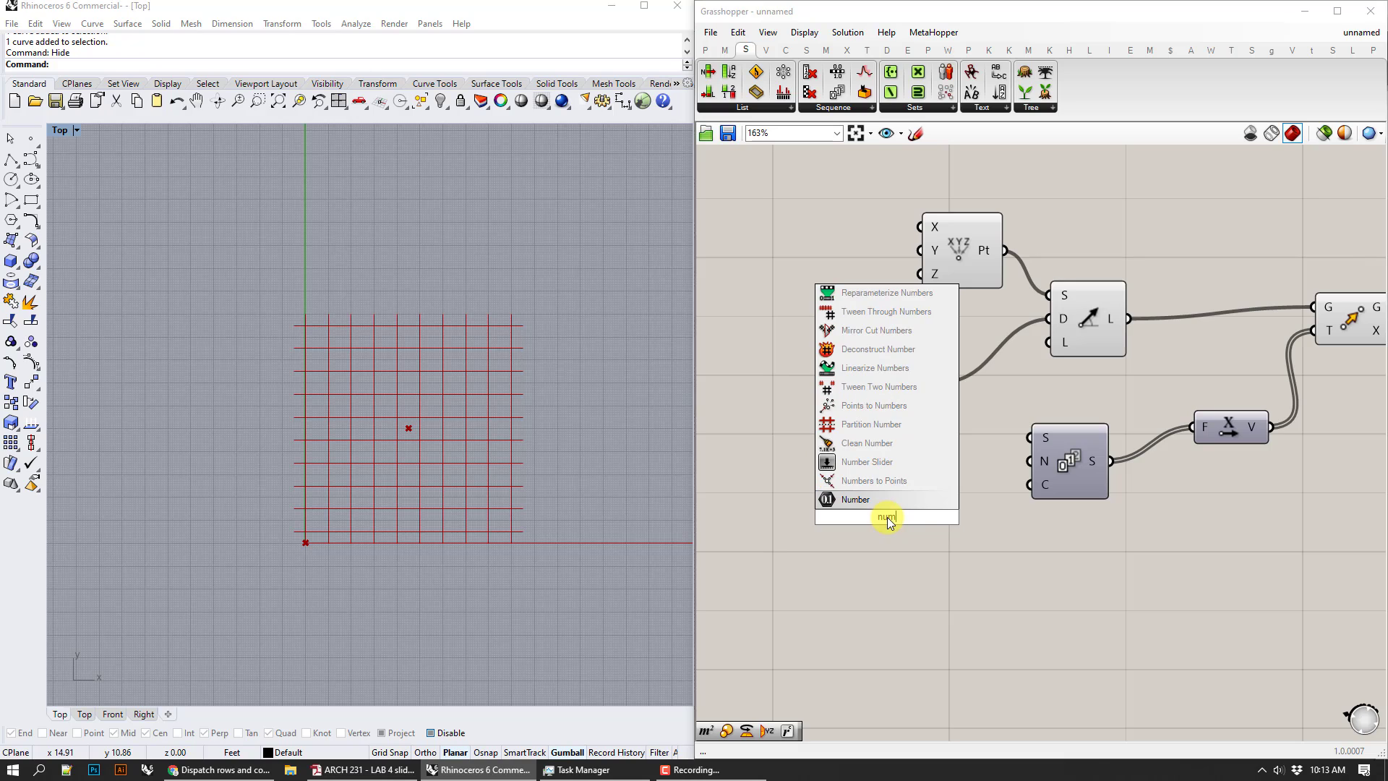
pyautogui.click(876, 463)
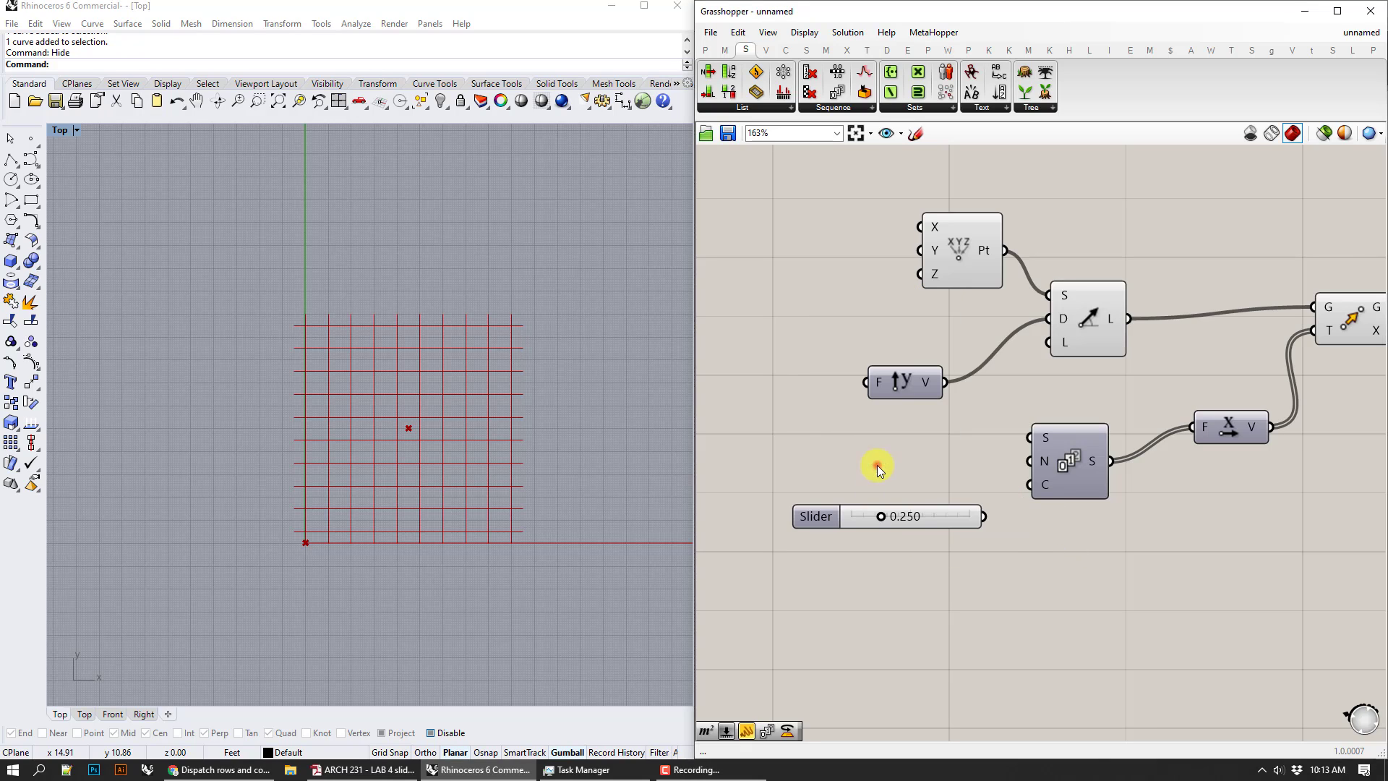
pyautogui.moveTo(983, 516); pyautogui.dragTo(1030, 461)
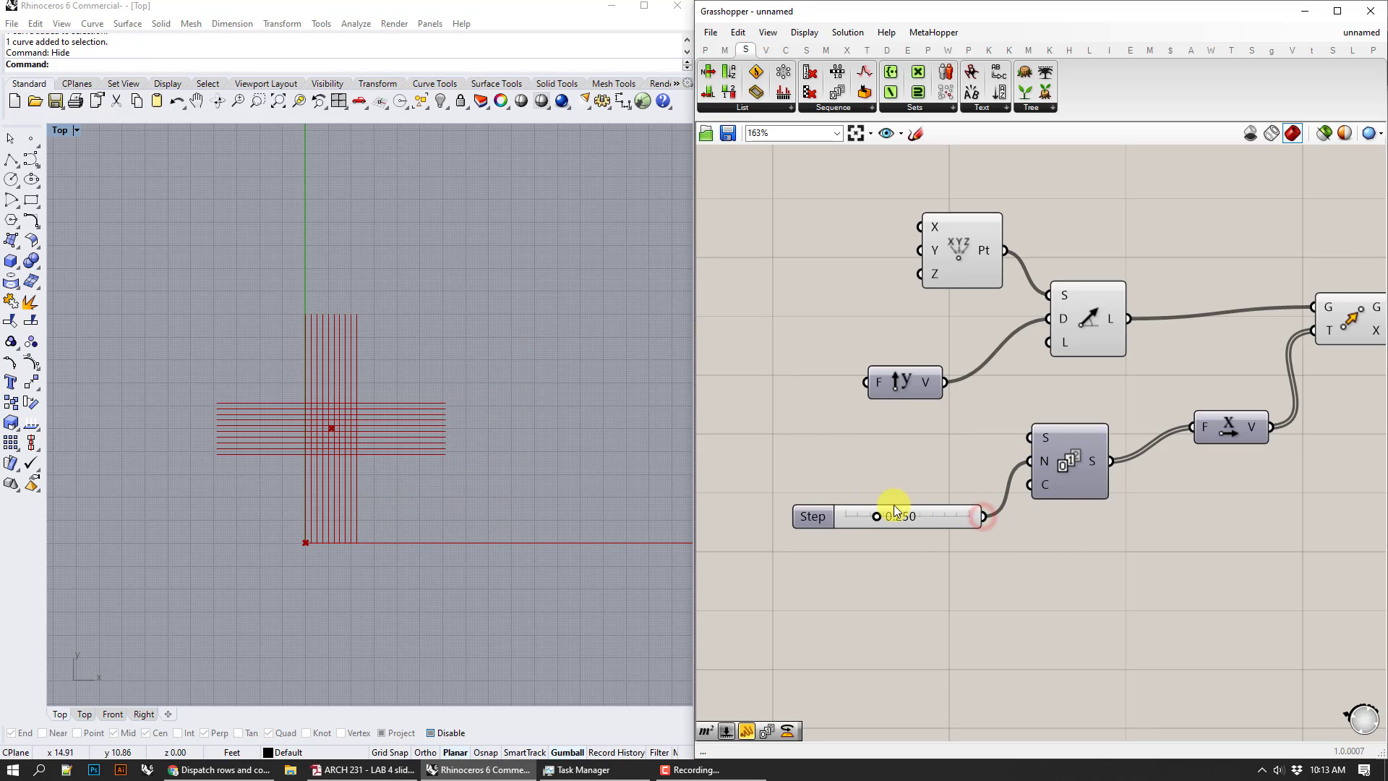
# - Set the Step slider feeding the Series component to 0.835 and inspect the Group and Rotate components downstream
pyautogui.moveTo(875, 518); pyautogui.dragTo(948, 501)
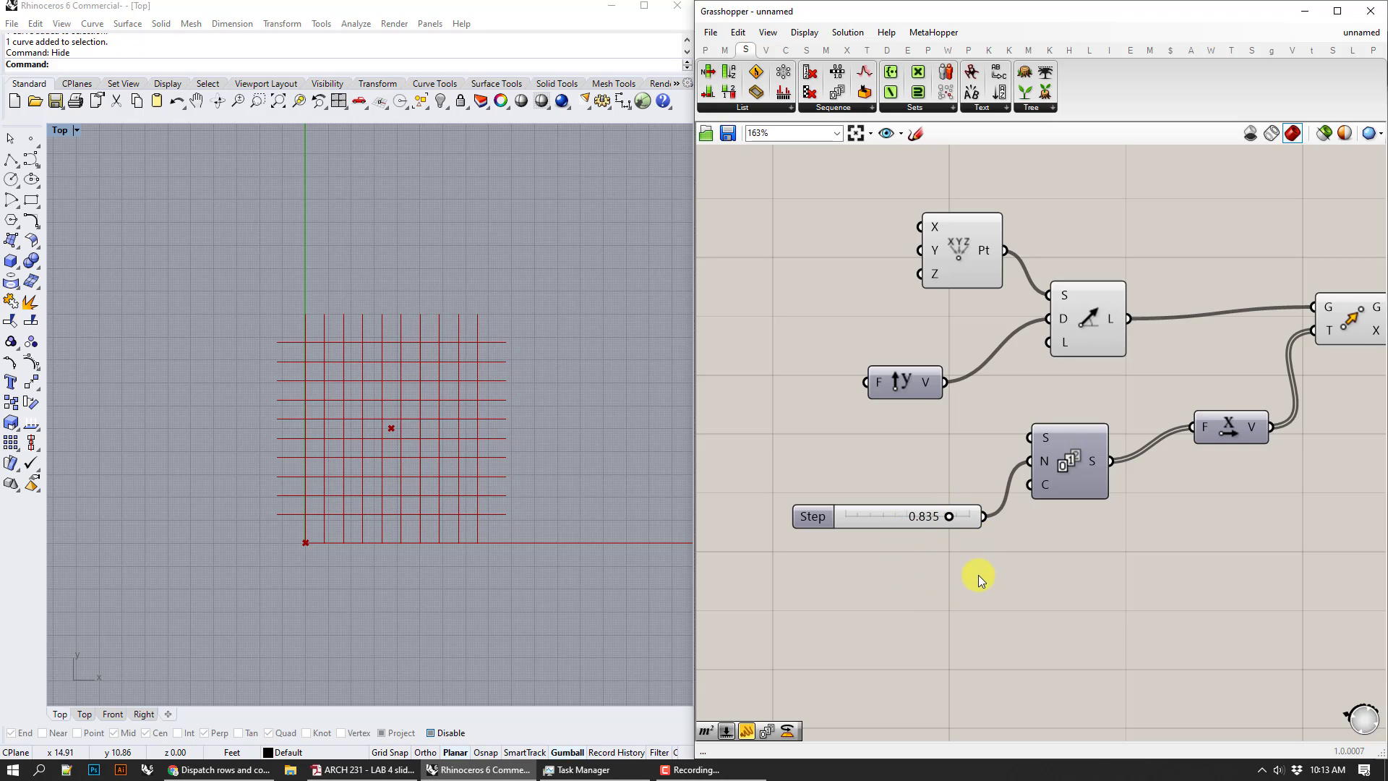
pyautogui.moveTo(965, 575); pyautogui.dragTo(789, 559, button='right')
pyautogui.scroll(-1, 1165, 506)
pyautogui.moveTo(1186, 479); pyautogui.dragTo(992, 473, button='right')
pyautogui.scroll(-1, 1064, 484)
pyautogui.moveTo(1125, 499); pyautogui.dragTo(993, 483, button='right')
pyautogui.click(991, 305)
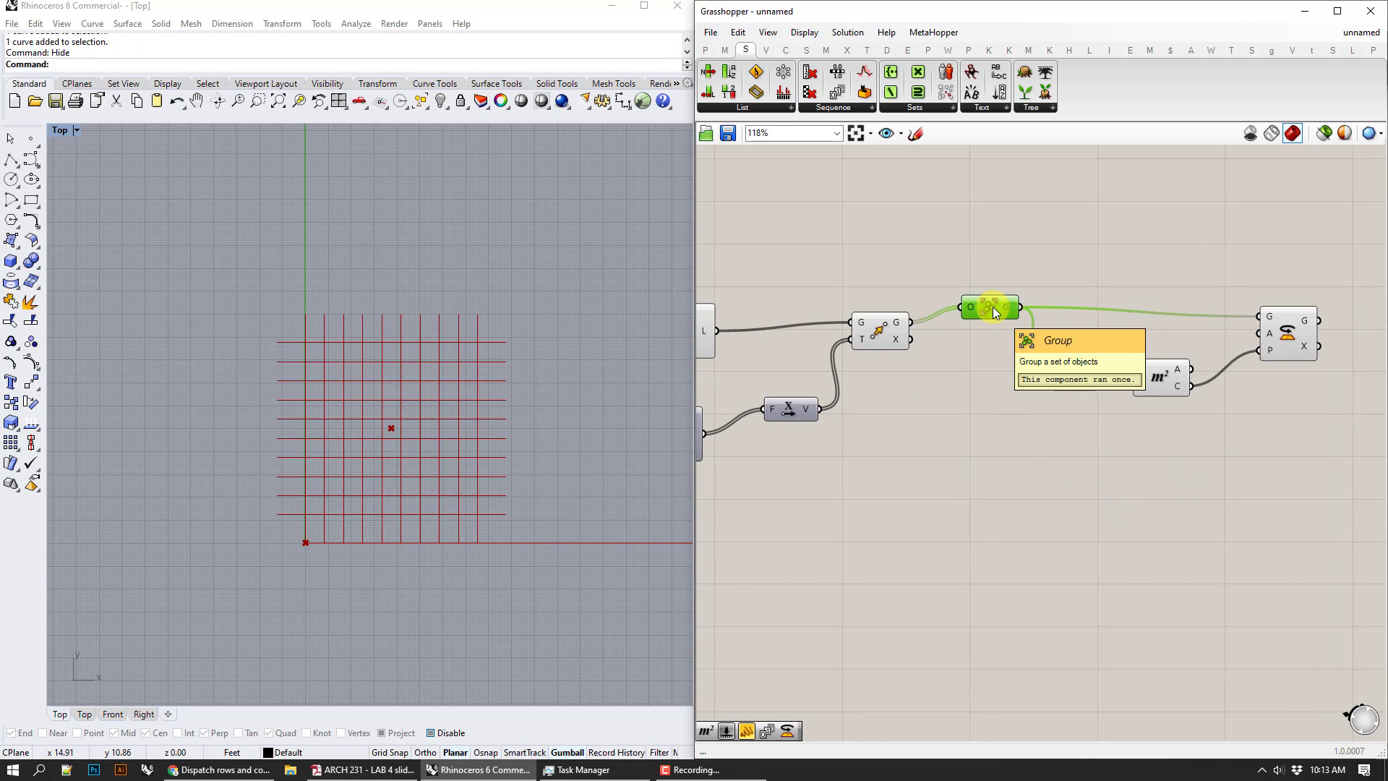
pyautogui.moveTo(1186, 418); pyautogui.dragTo(1031, 387, button='right')
pyautogui.click(1125, 311)
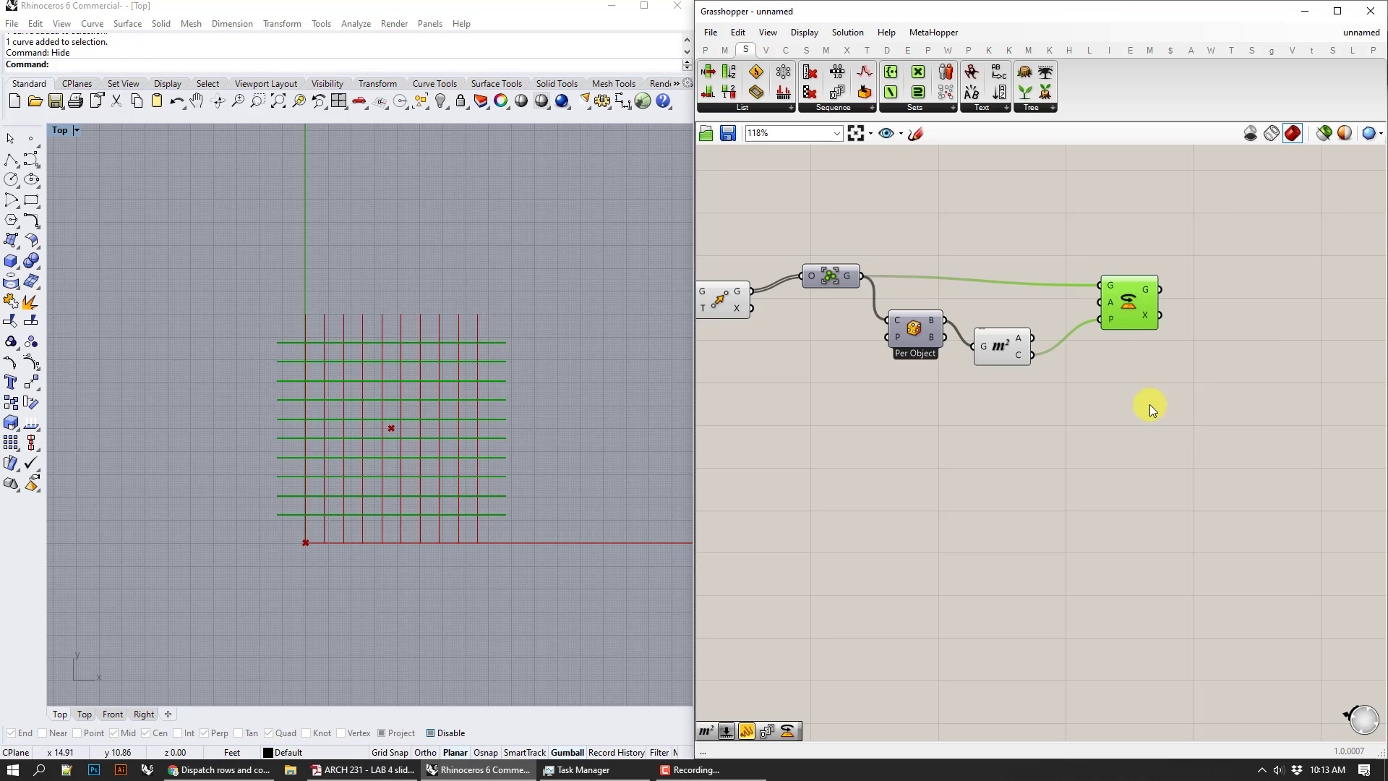
# - Add a Scale component and place it just beyond the Rotate component
pyautogui.doubleClick(1156, 492)
pyautogui.write('scal')
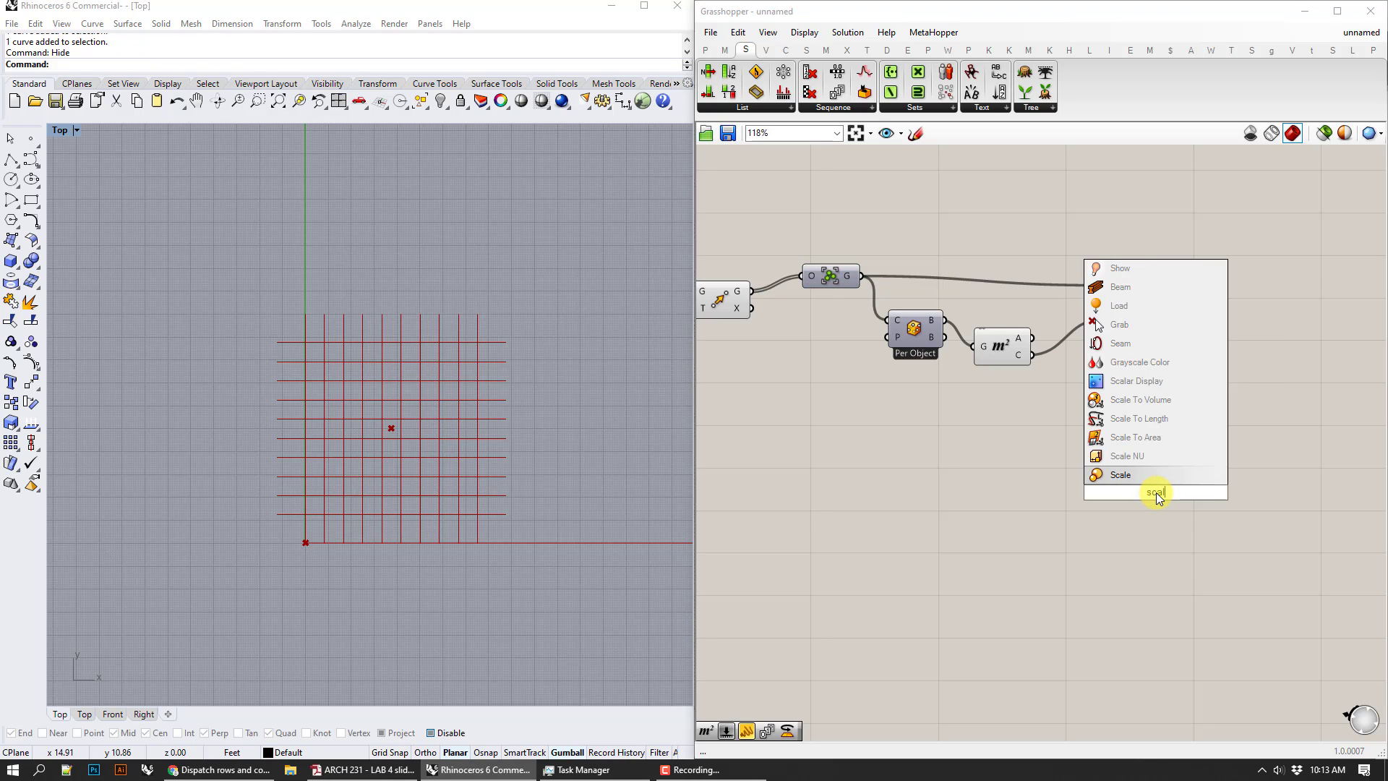
pyautogui.click(1157, 480)
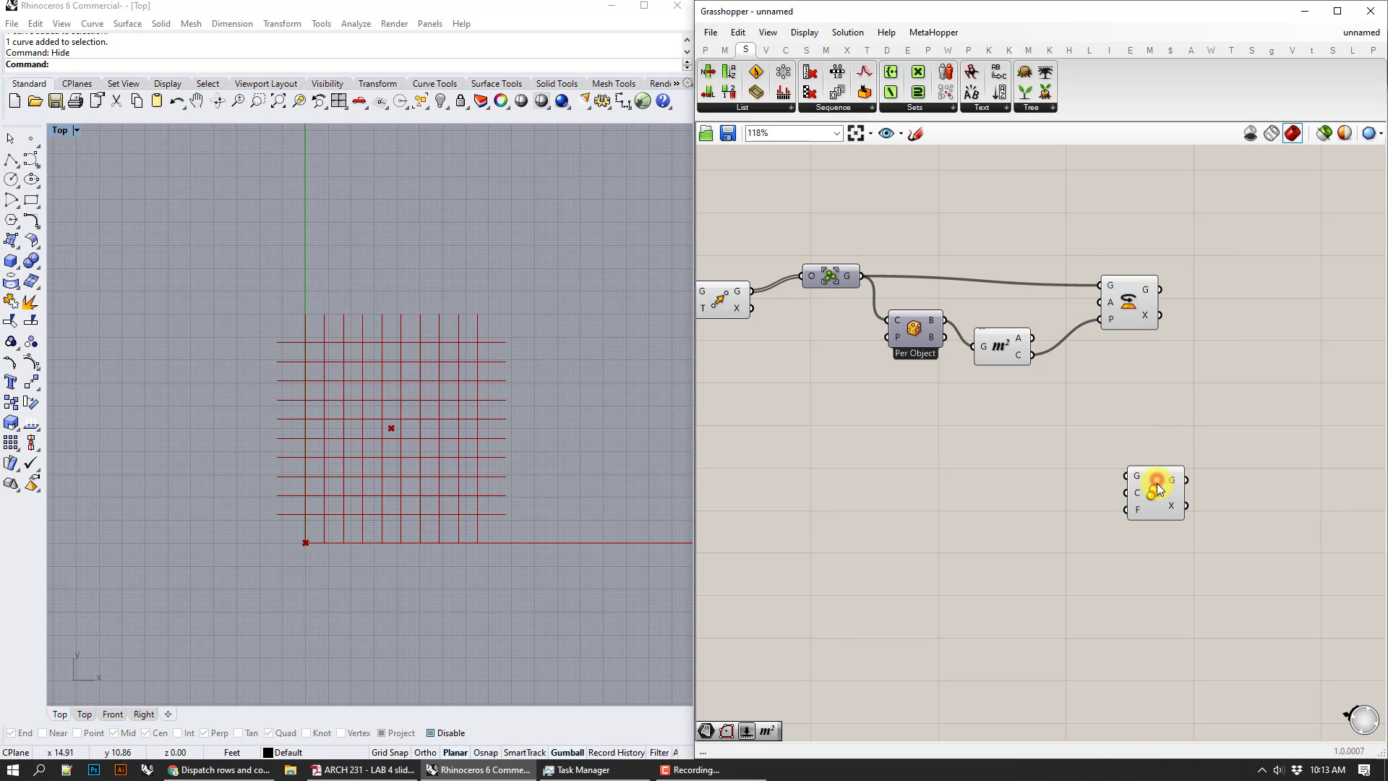
pyautogui.moveTo(1157, 483); pyautogui.dragTo(1246, 381)
# - Connect the Rotate geometry output to the Scale geometry input and the Area centroid output to the Scale center input
pyautogui.moveTo(1159, 289); pyautogui.dragTo(1192, 378)
pyautogui.moveTo(1029, 438); pyautogui.dragTo(1053, 433, button='right')
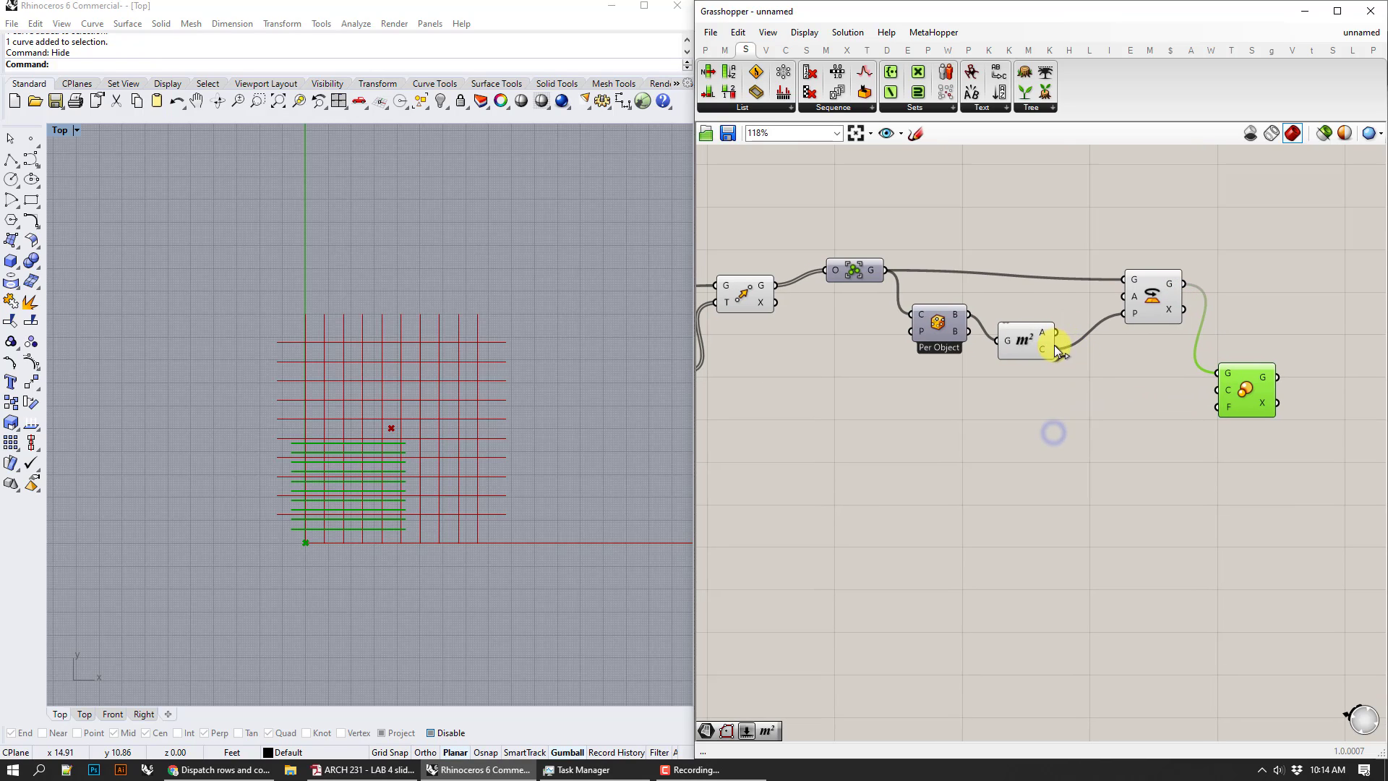
pyautogui.moveTo(1055, 348); pyautogui.dragTo(1232, 387)
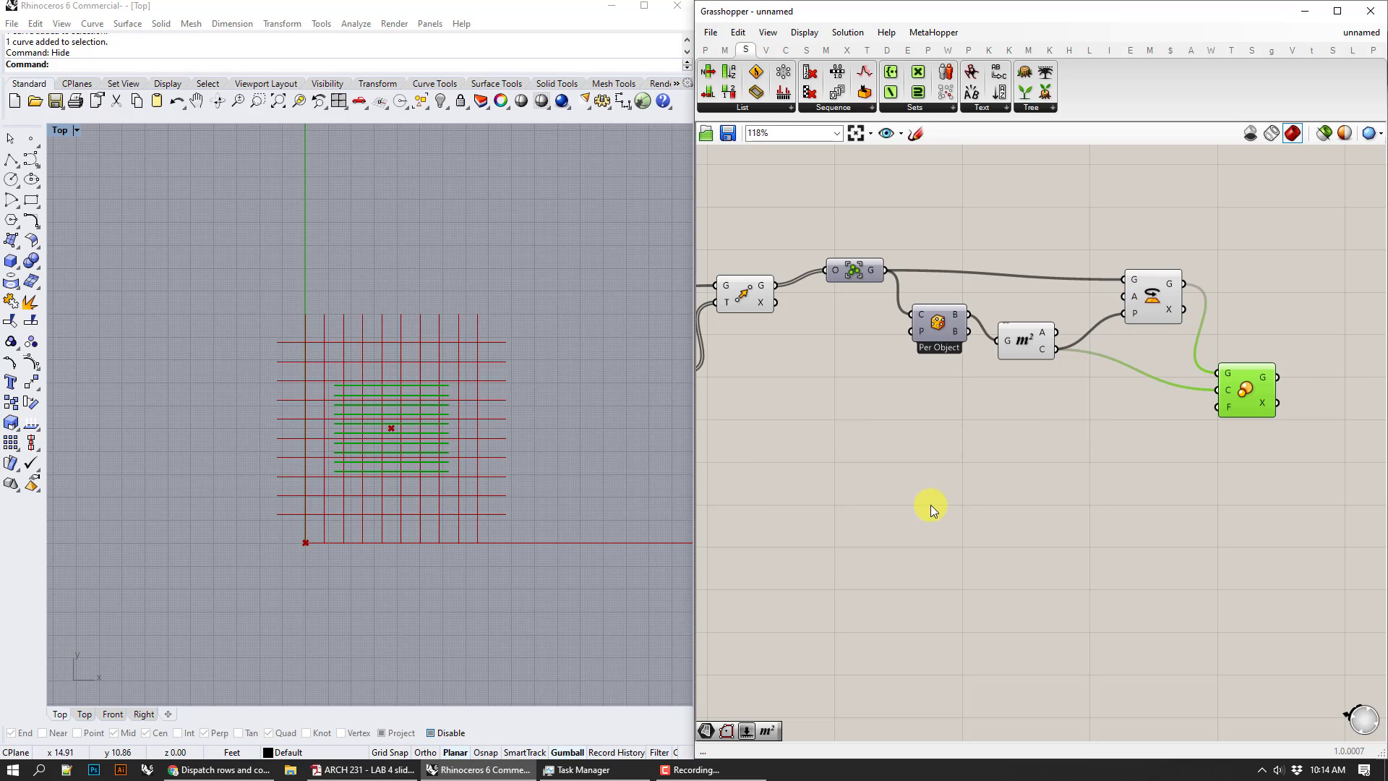
pyautogui.click(1161, 292)
pyautogui.click(1262, 400)
pyautogui.click(1138, 283)
pyautogui.click(1109, 509)
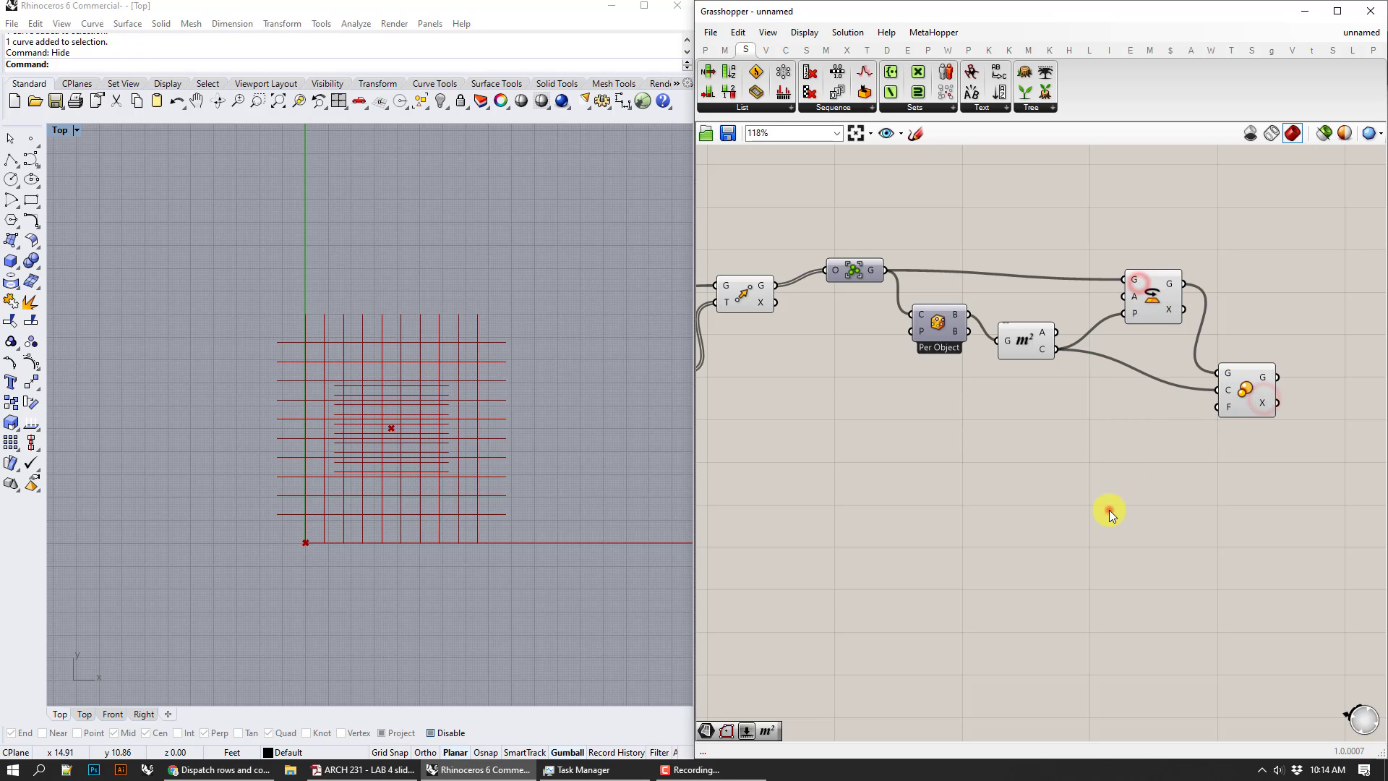
pyautogui.doubleClick(1109, 510)
pyautogui.write('ser')
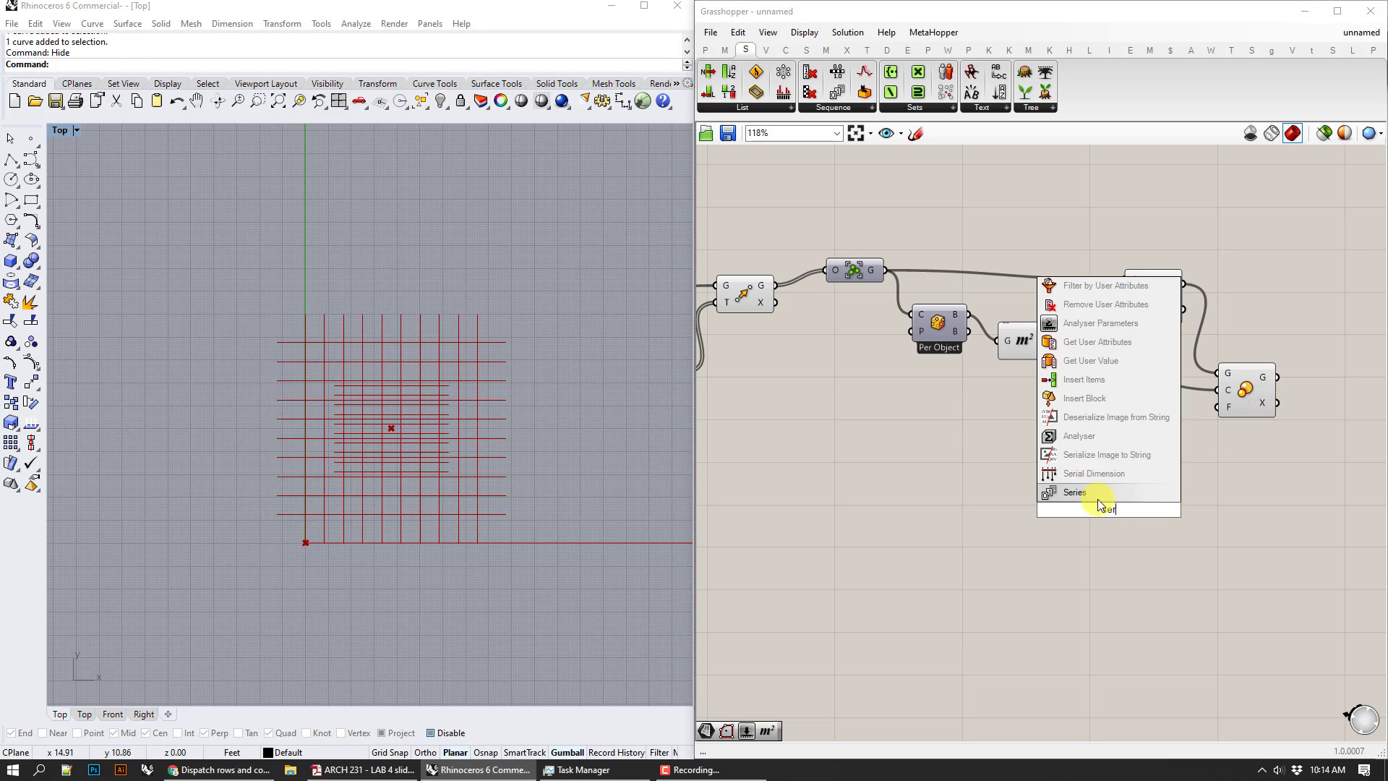
pyautogui.click(1096, 497)
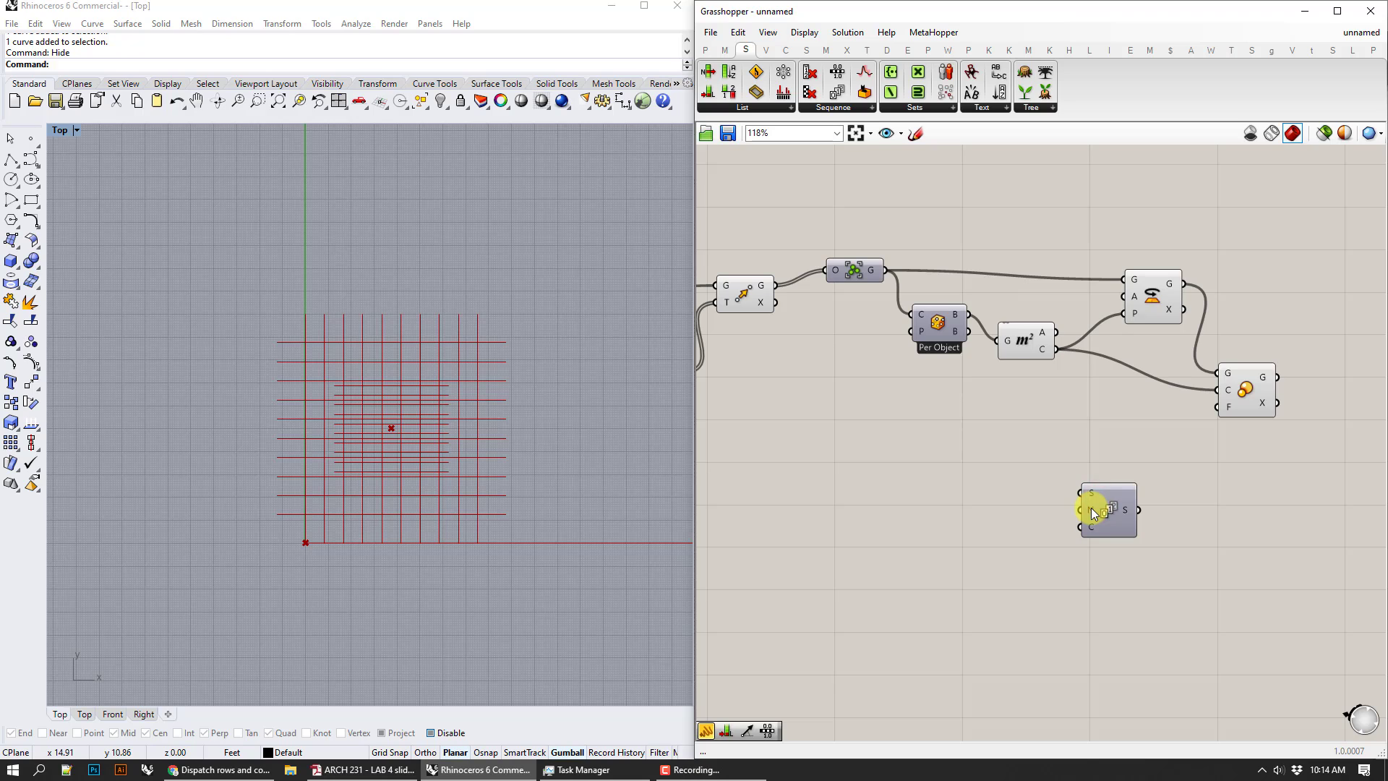
pyautogui.press('Delete')
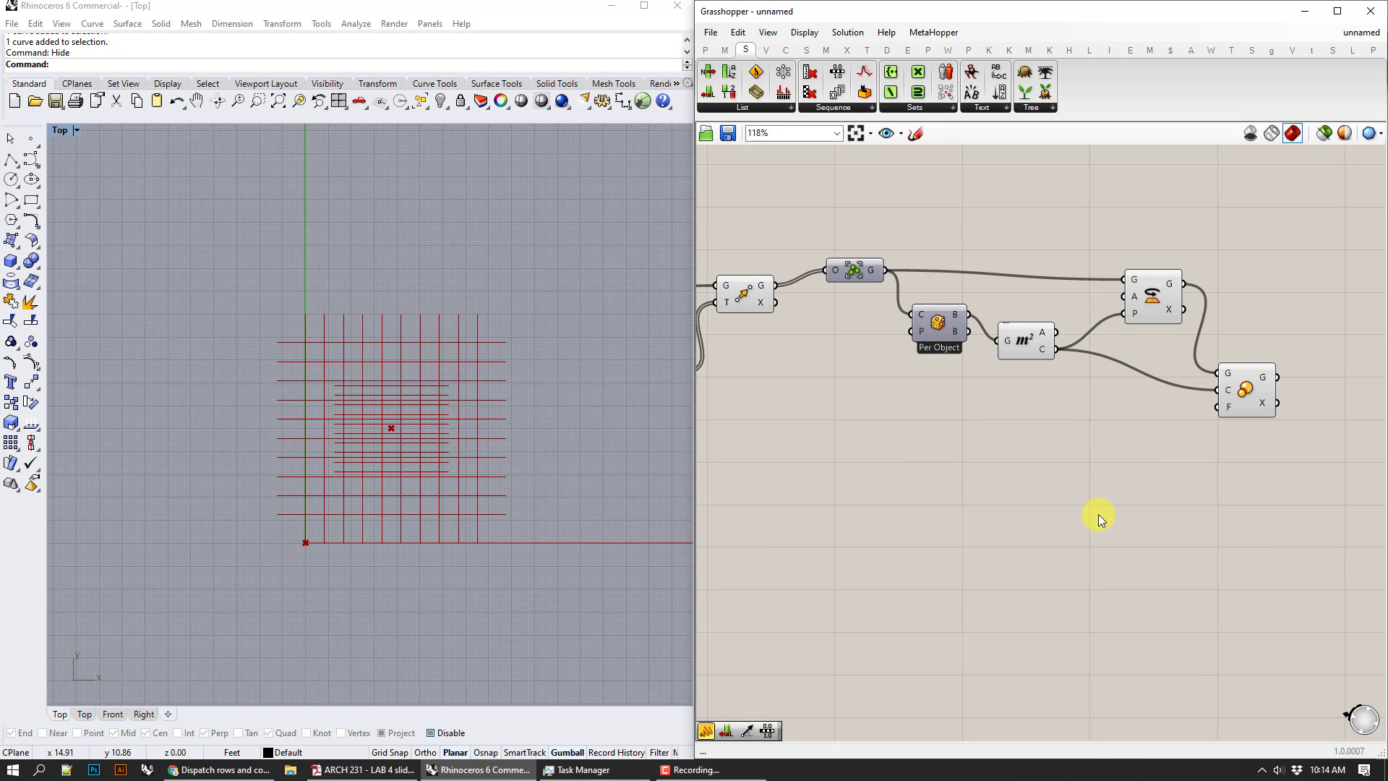
# - Add a Range component below the Area component and connect its output to the Scale factor input
pyautogui.doubleClick(1098, 514)
pyautogui.write('range')
pyautogui.click(1081, 460)
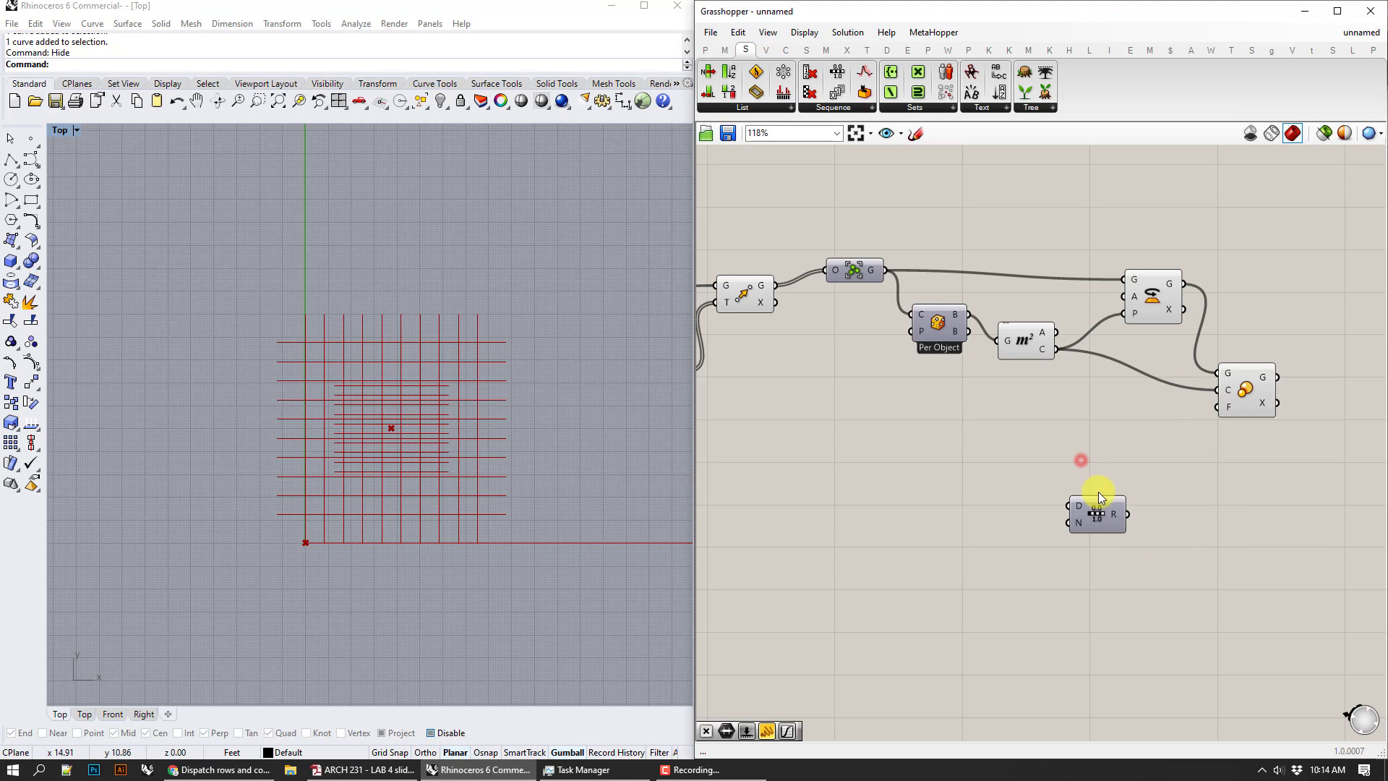
pyautogui.moveTo(1127, 514); pyautogui.dragTo(1217, 409)
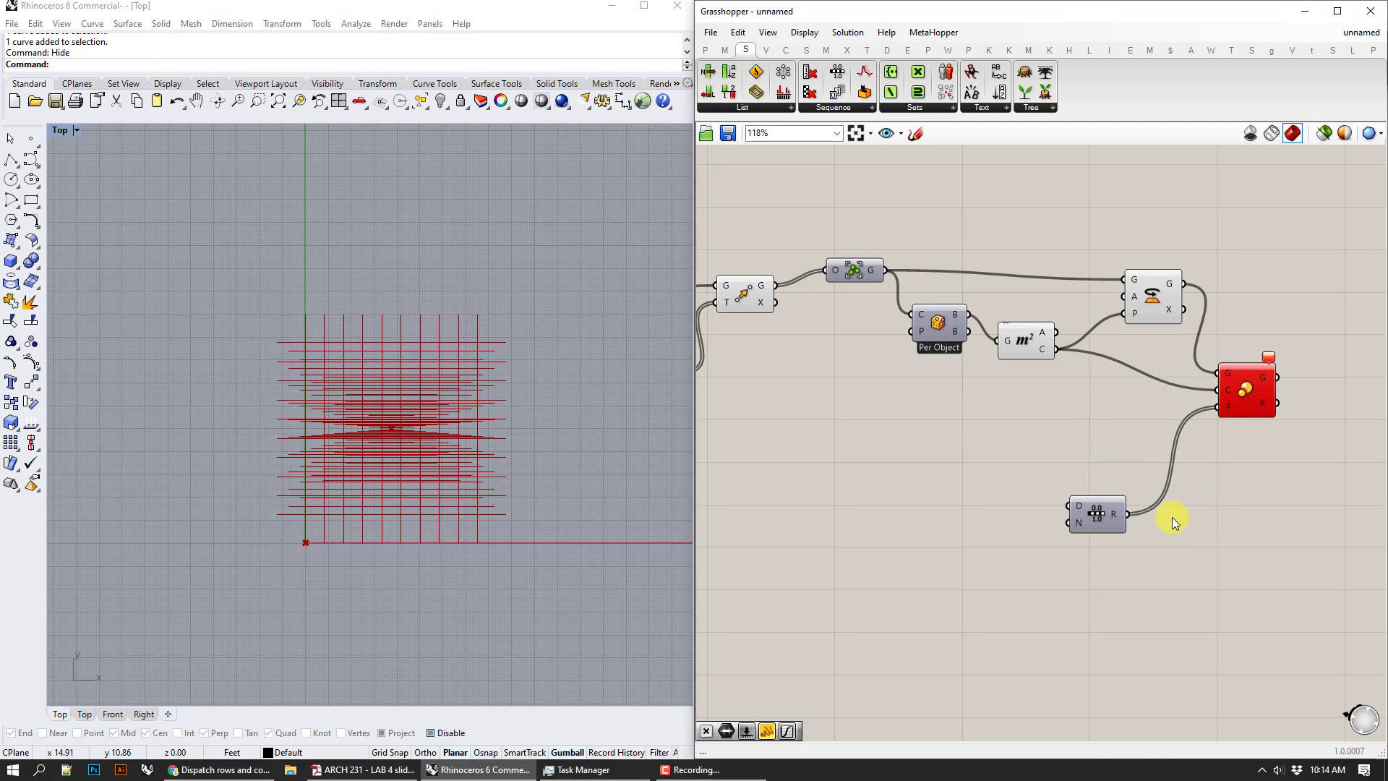
pyautogui.moveTo(1106, 503); pyautogui.dragTo(1109, 484)
pyautogui.click(1182, 475)
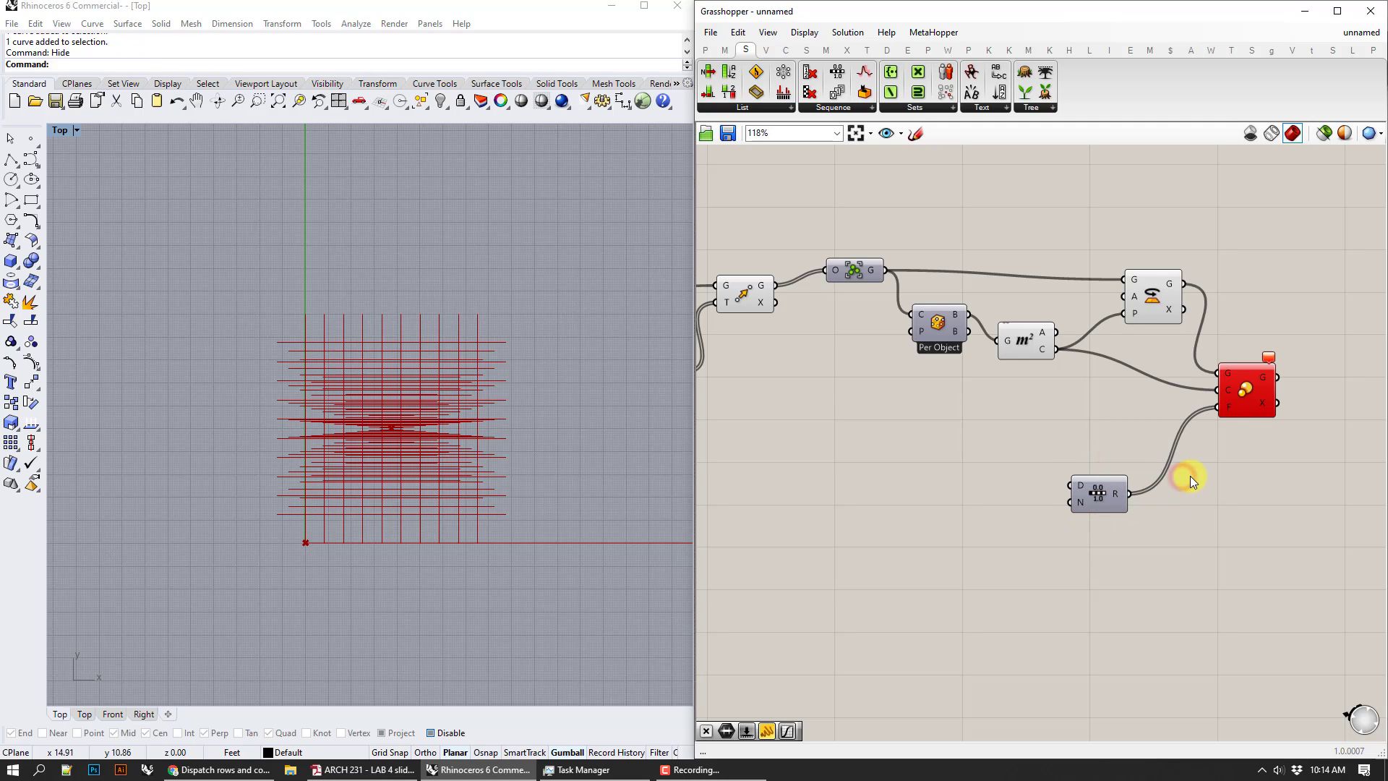
# - Connect the Range output to the Rotate angle input as well and examine the resulting line pattern
pyautogui.moveTo(1231, 409)
pyautogui.moveTo(1127, 493); pyautogui.dragTo(1123, 296)
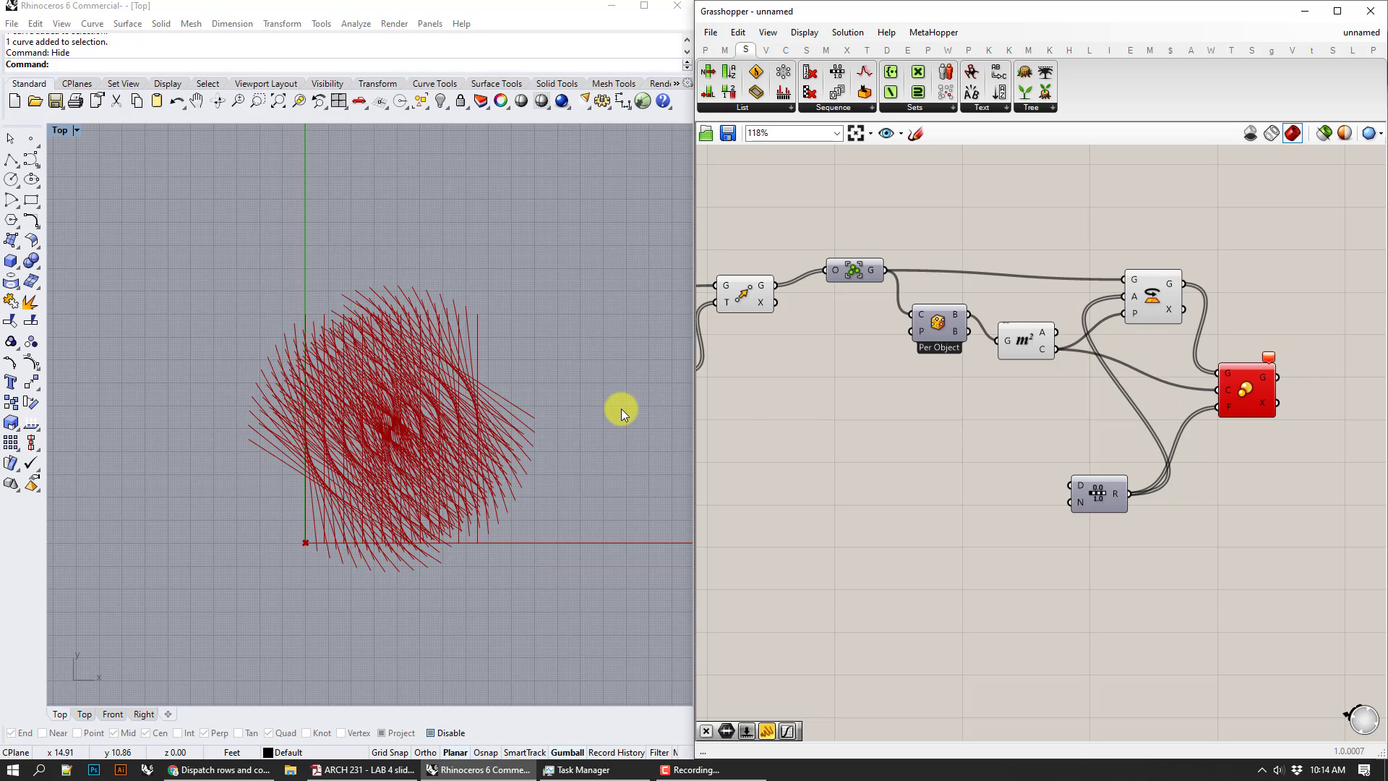
pyautogui.scroll(5, 491, 431)
pyautogui.moveTo(995, 428); pyautogui.dragTo(952, 431, button='right')
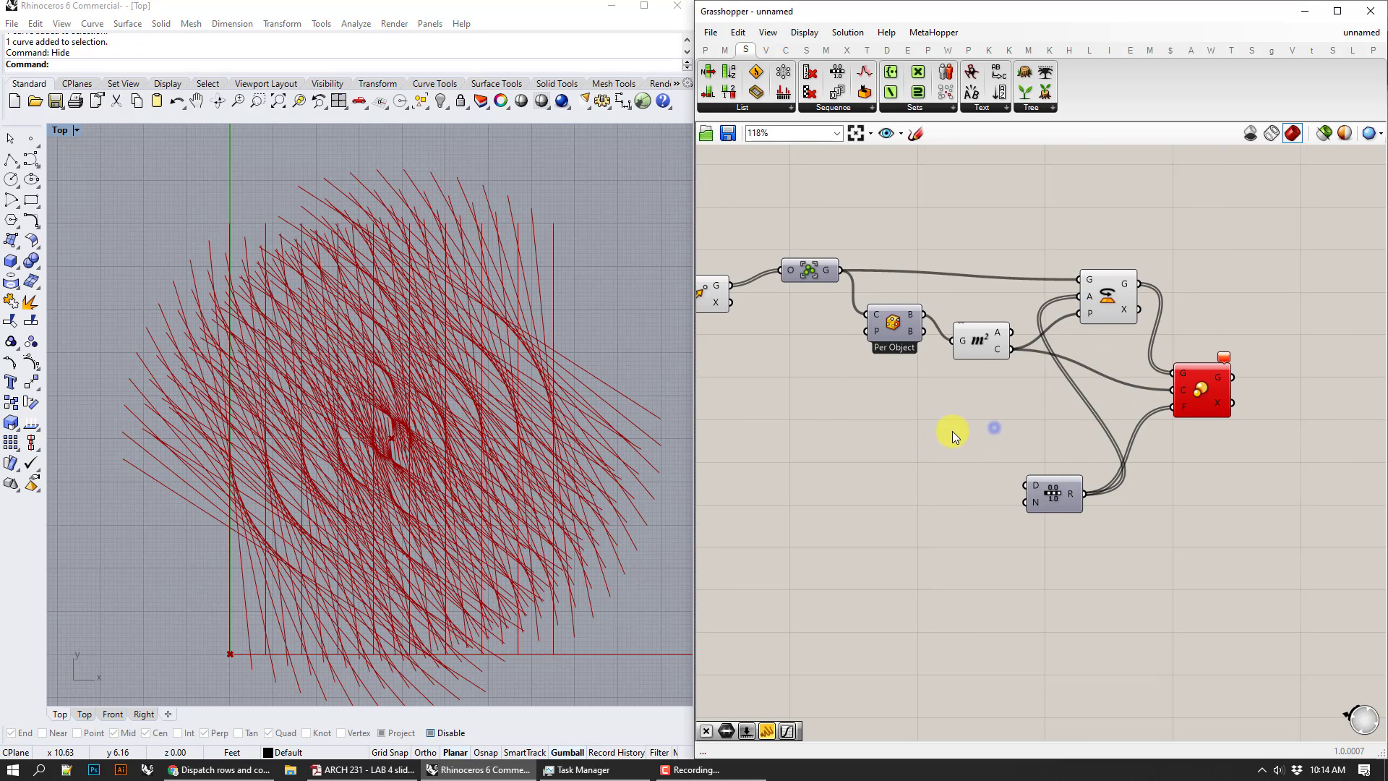
# - Undo the Range component's connections and its move, and delete the component
pyautogui.hotkey('ctrl', 'z')
pyautogui.hotkey('ctrl', 'z')
pyautogui.hotkey('ctrl', 'z')
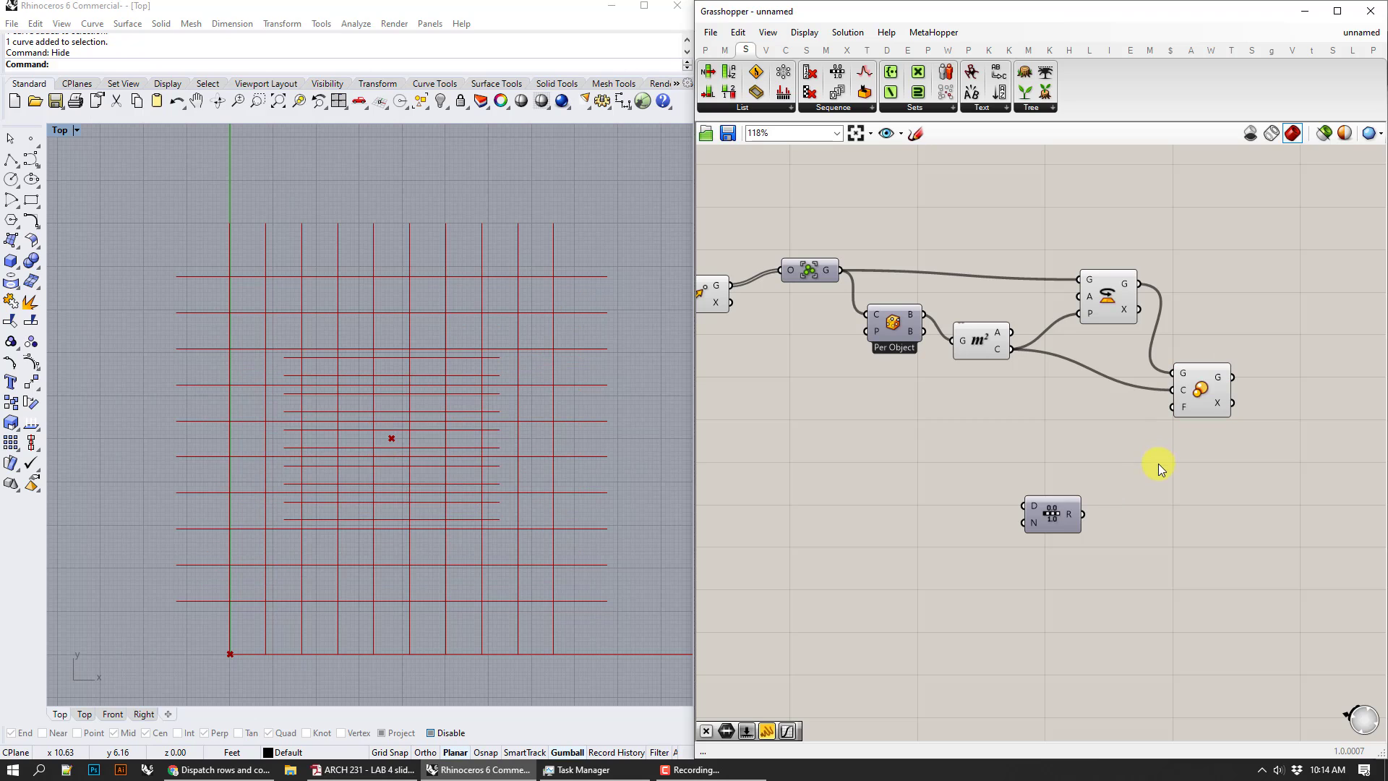
pyautogui.click(1060, 511)
pyautogui.press('Delete')
pyautogui.click(1190, 399)
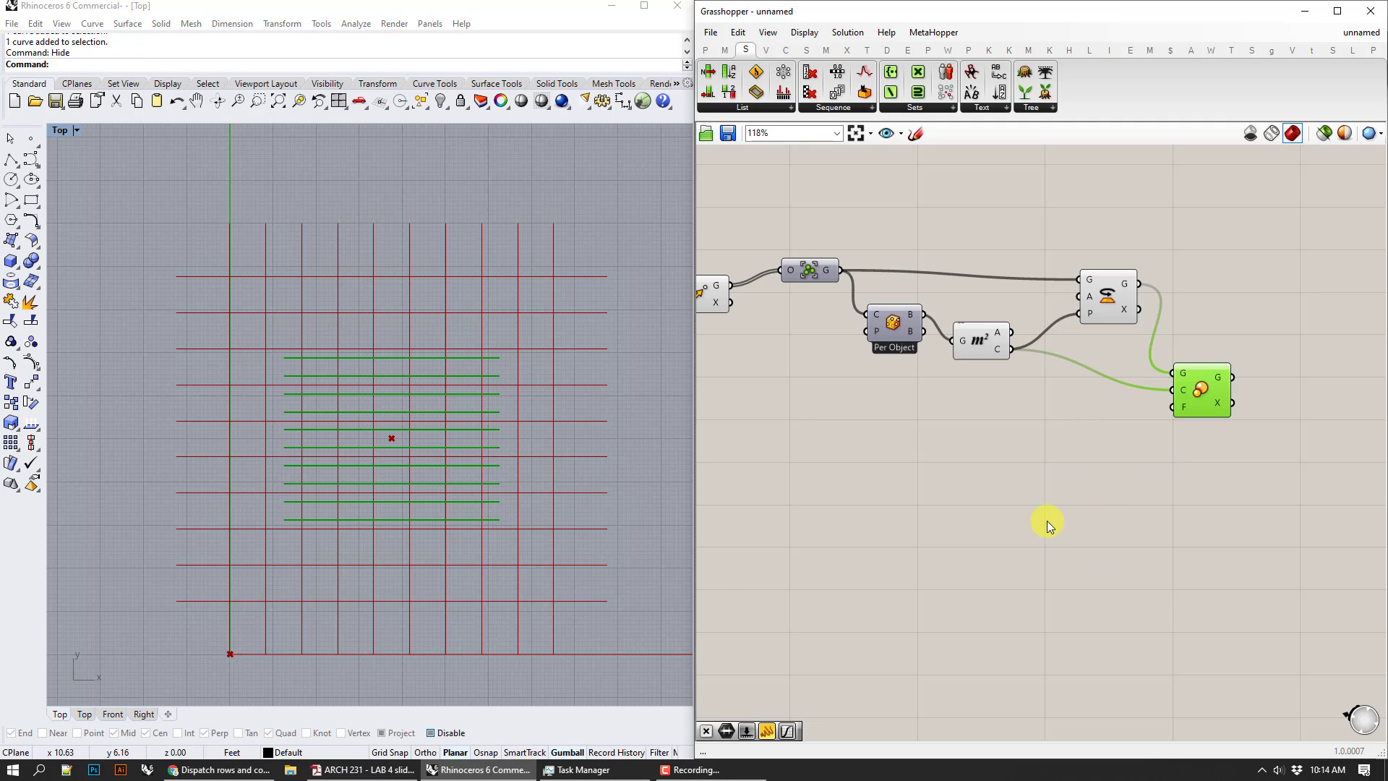
pyautogui.scroll(-1, 1063, 509)
pyautogui.click(1064, 500)
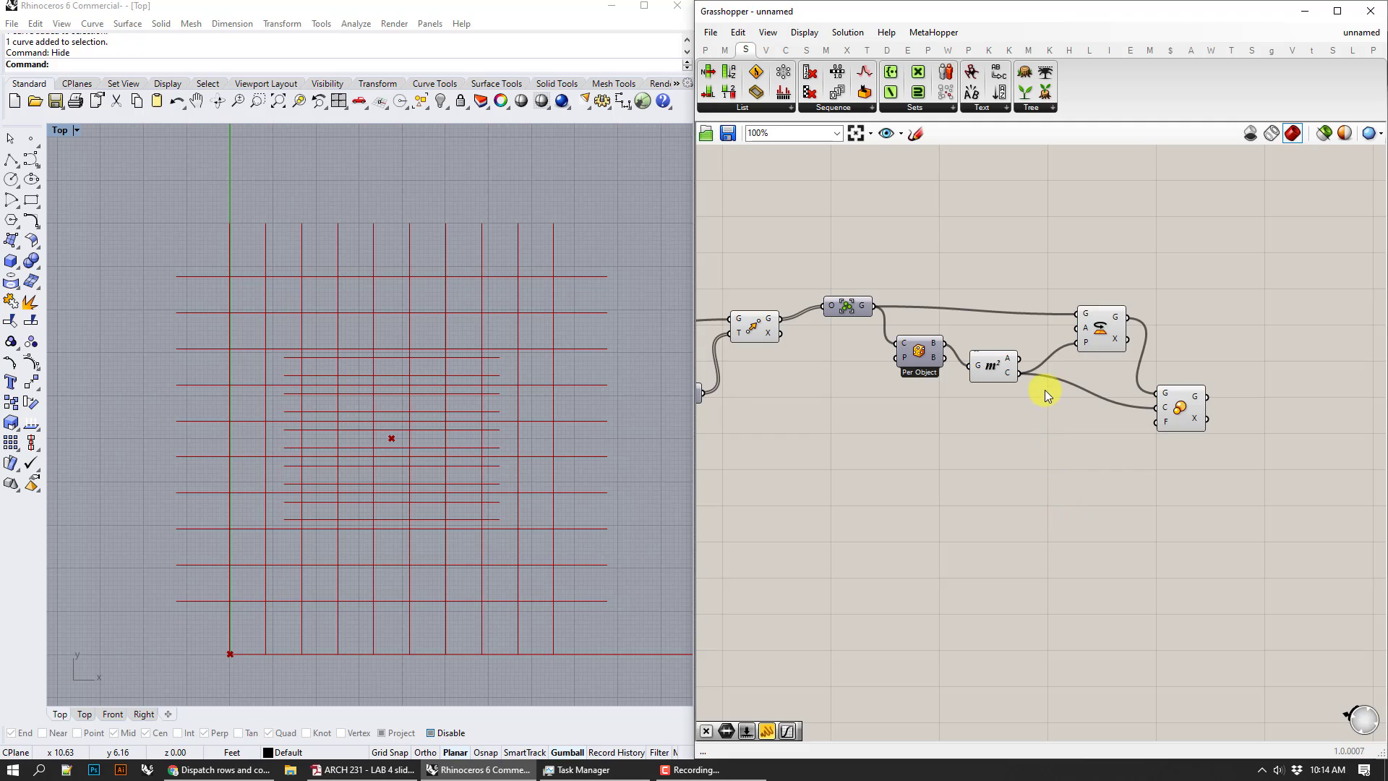
pyautogui.moveTo(1044, 389); pyautogui.dragTo(1187, 378, button='right')
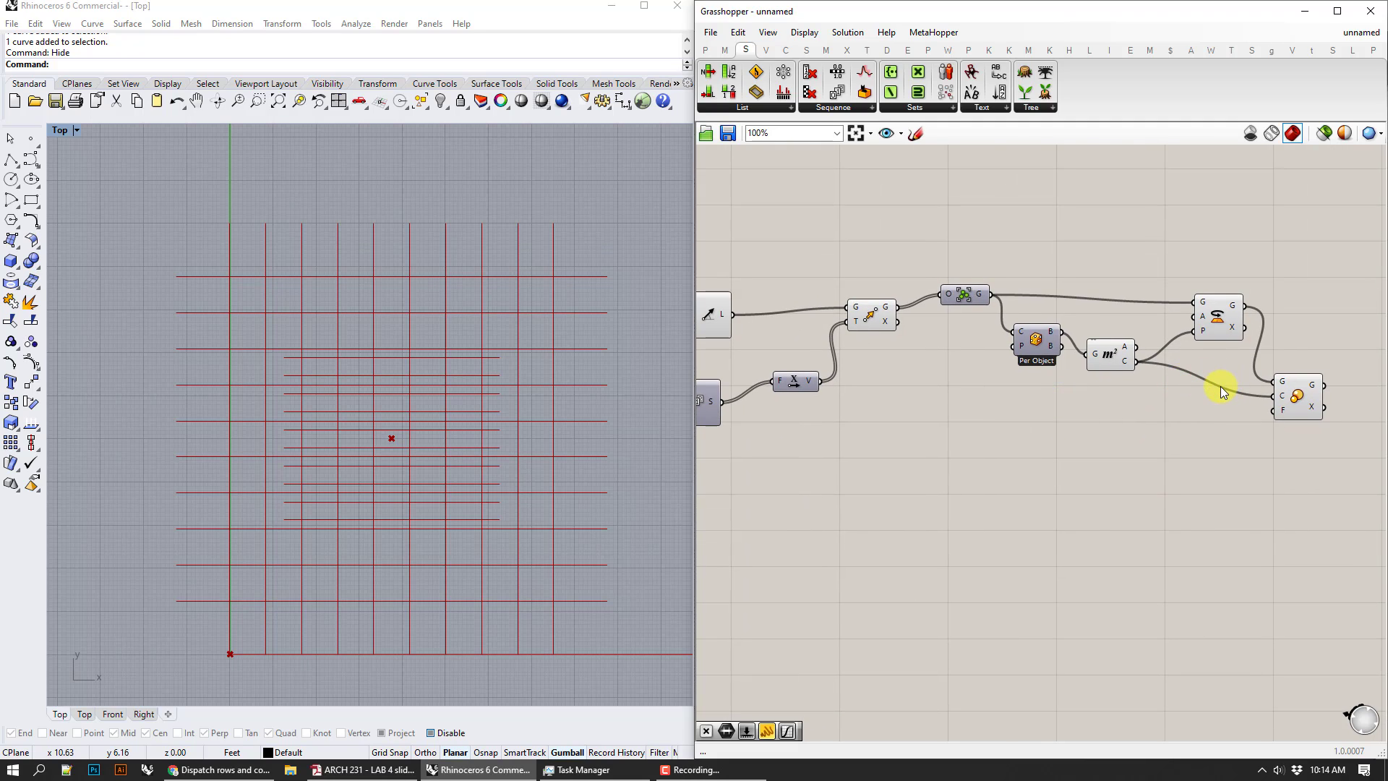
pyautogui.moveTo(981, 464); pyautogui.dragTo(1098, 459, button='right')
pyautogui.moveTo(861, 335); pyautogui.dragTo(912, 343, button='right')
# - Start a new blank Grasshopper document and change the Rhino viewport from Top to the Perspective view
pyautogui.click(710, 32)
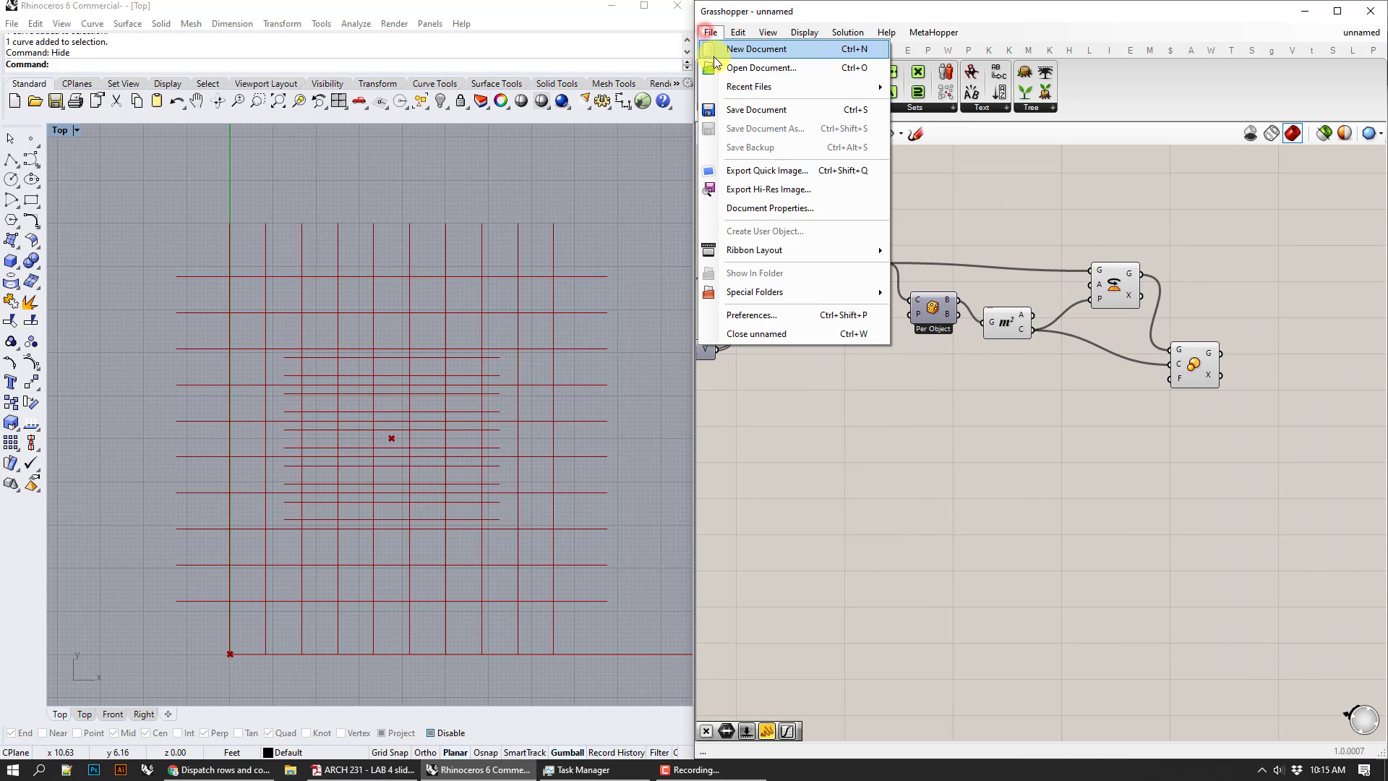
pyautogui.click(715, 52)
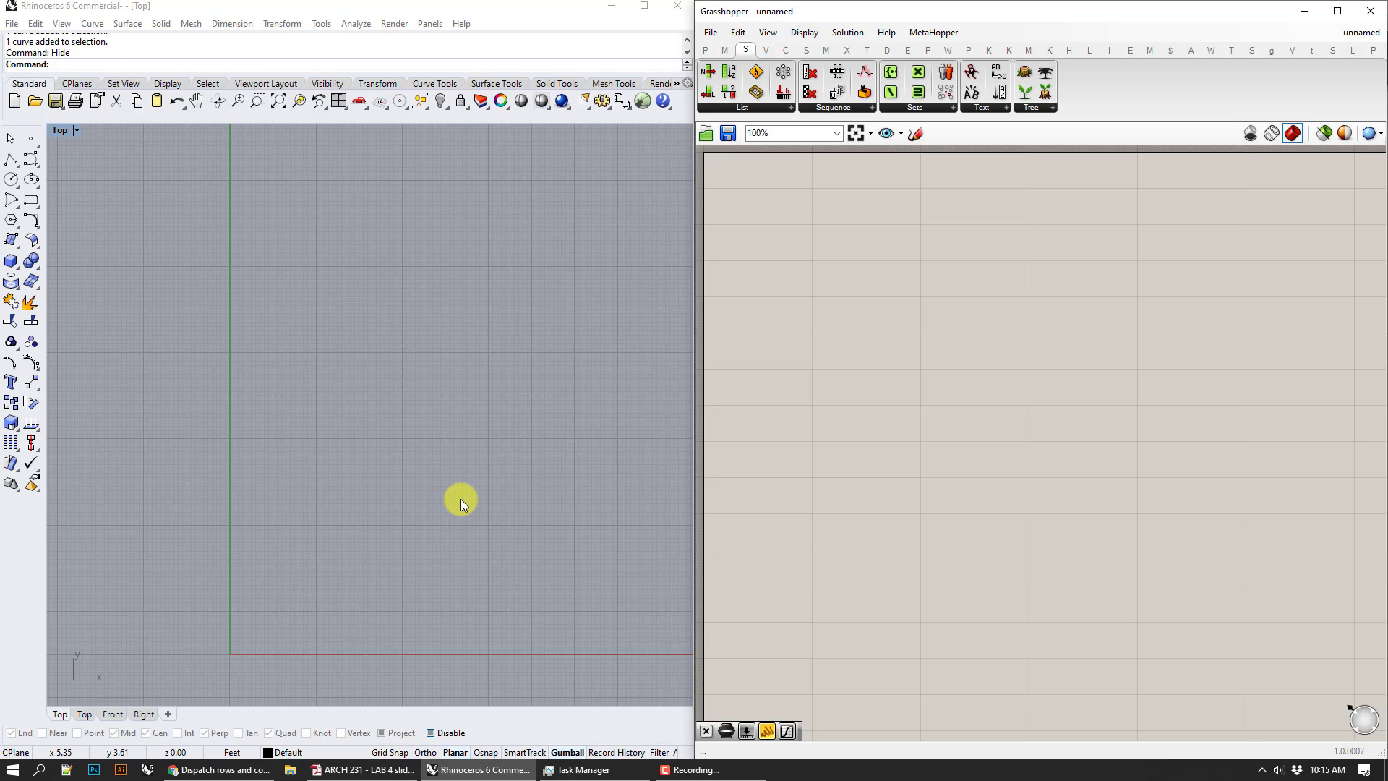
pyautogui.click(77, 131)
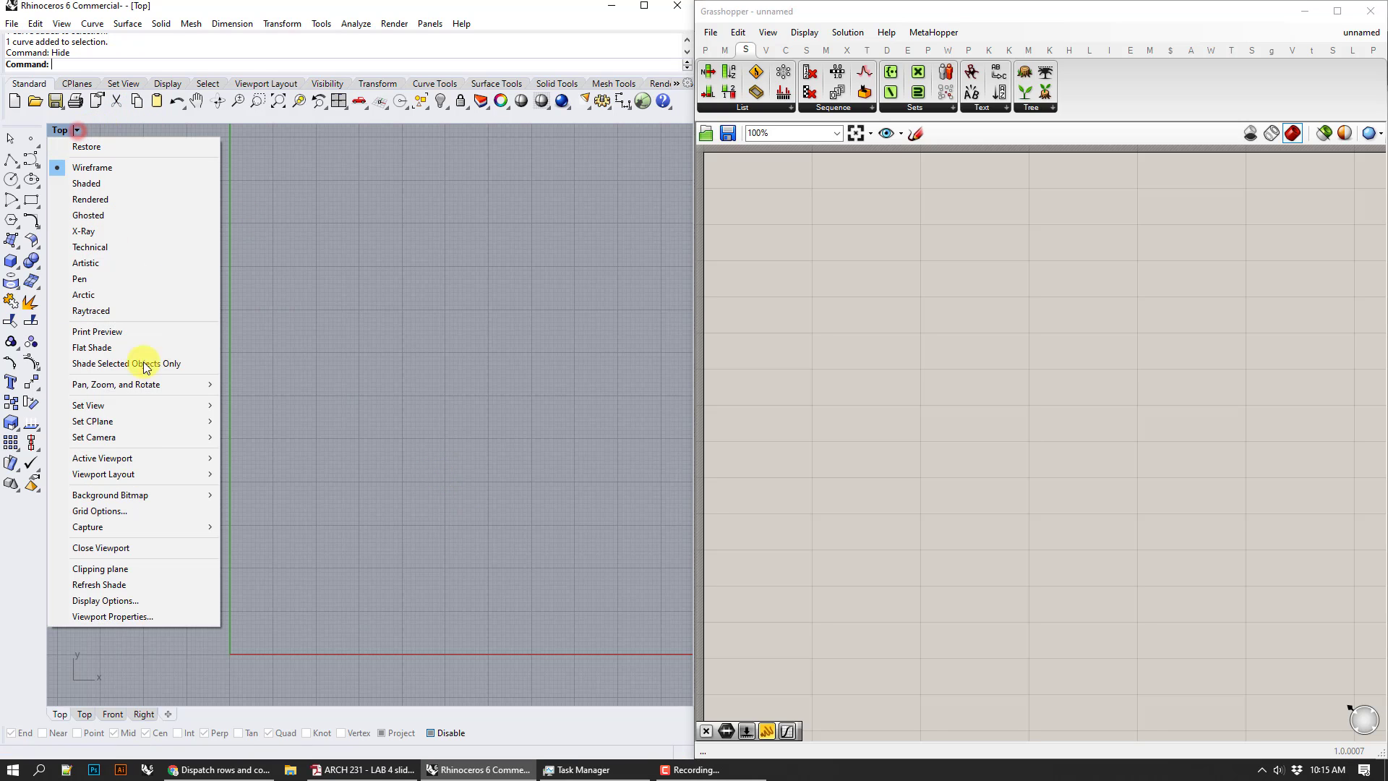
pyautogui.moveTo(185, 400)
pyautogui.click(322, 518)
pyautogui.moveTo(402, 511); pyautogui.dragTo(499, 399, button='right')
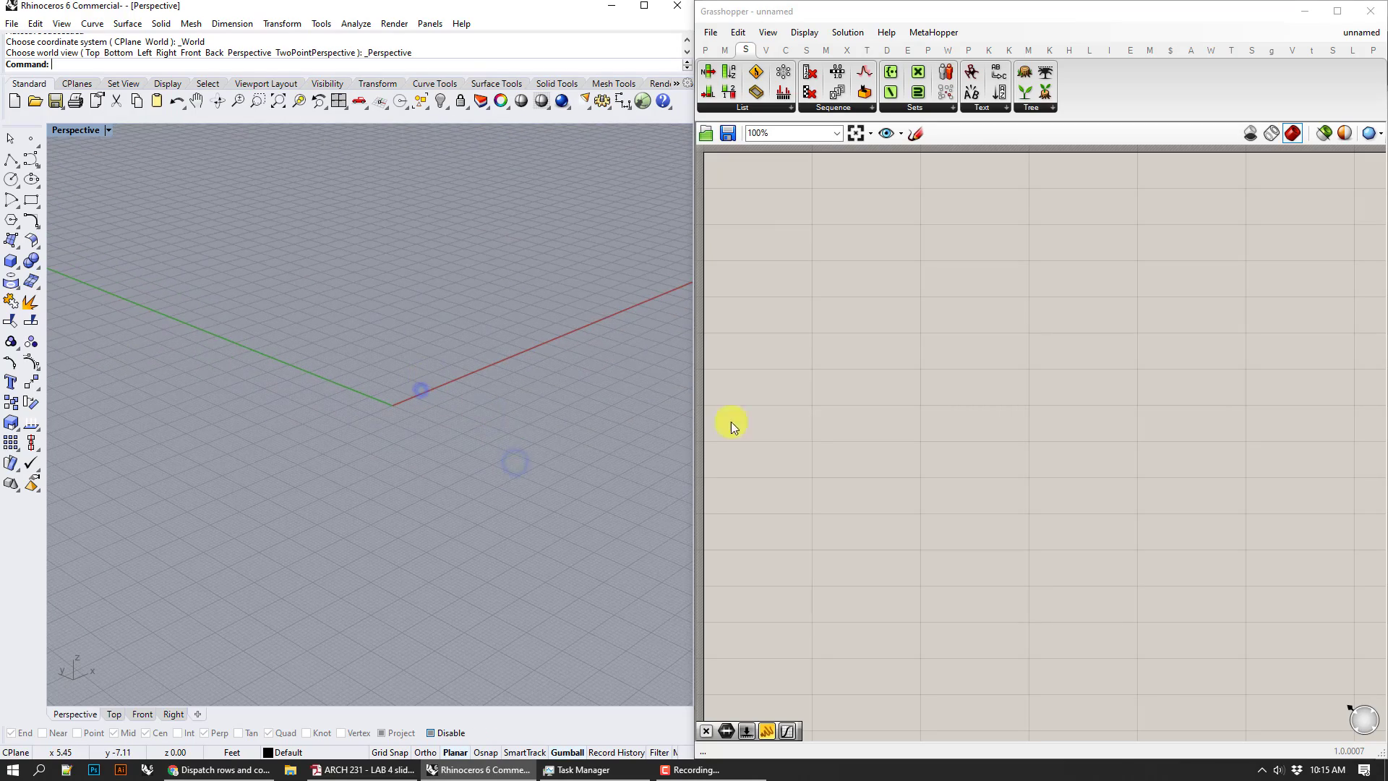
# - Switch to the ARCH 231 - LAB 4 slides PDF in Adobe Acrobat and examine the reference images of repeating and twisting structures
pyautogui.click(364, 769)
pyautogui.scroll(3, 636, 437)
pyautogui.scroll(3, 645, 441)
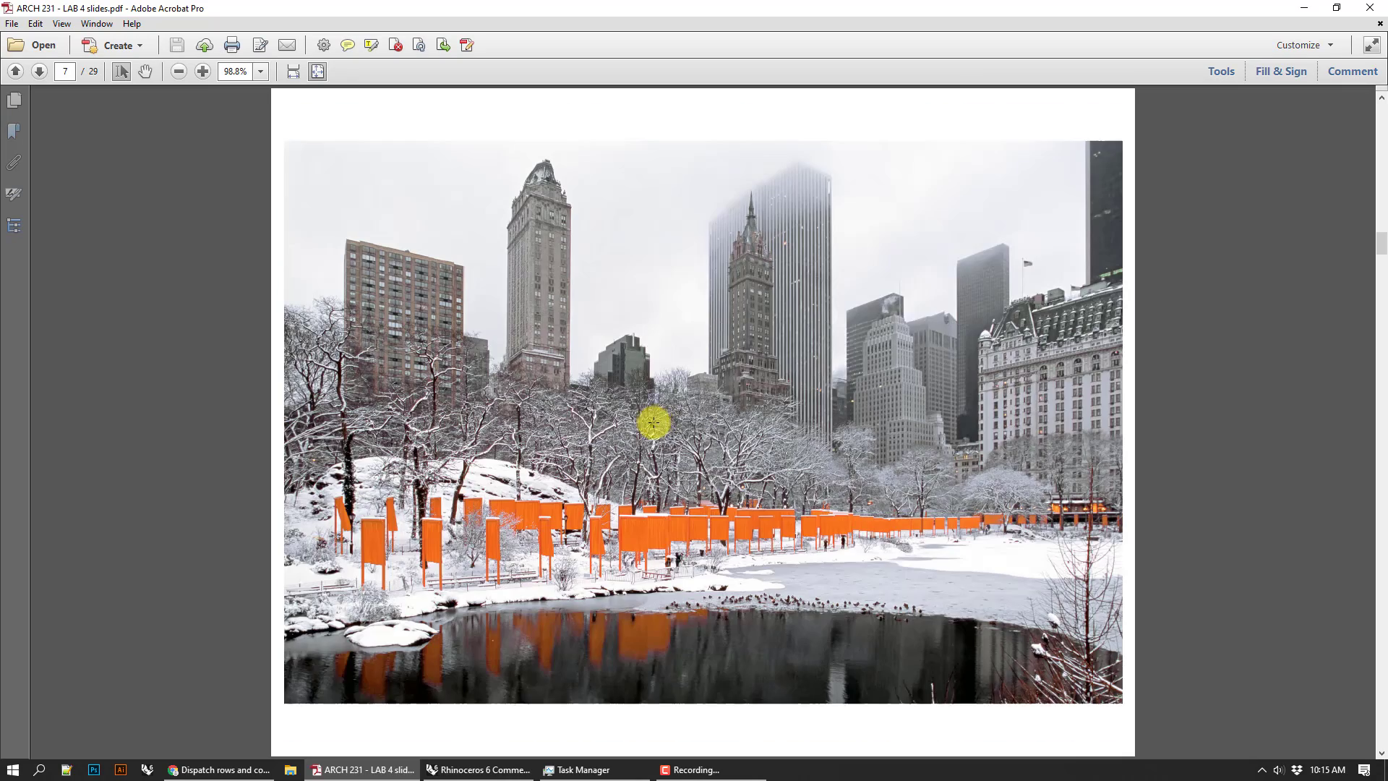
pyautogui.scroll(4, 662, 419)
pyautogui.scroll(4, 665, 417)
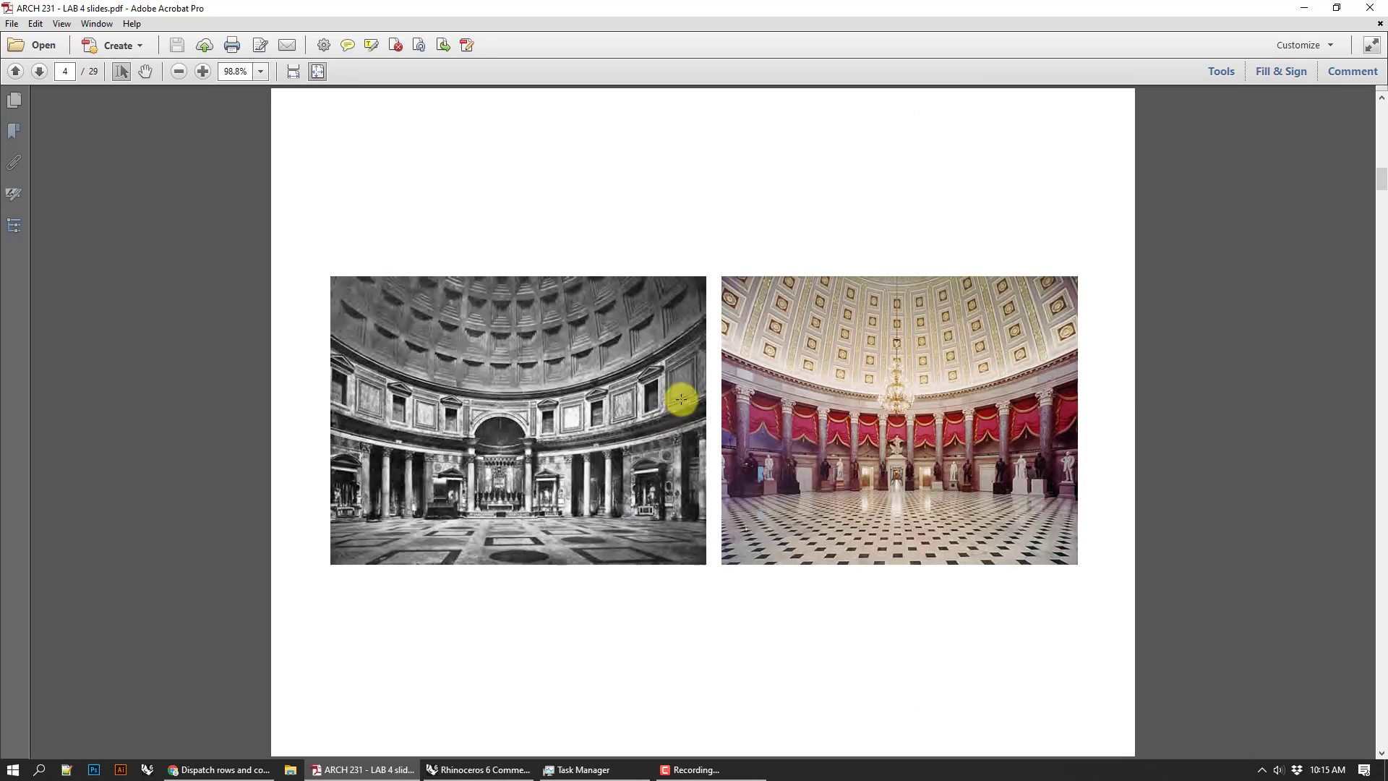
pyautogui.scroll(-3, 720, 418)
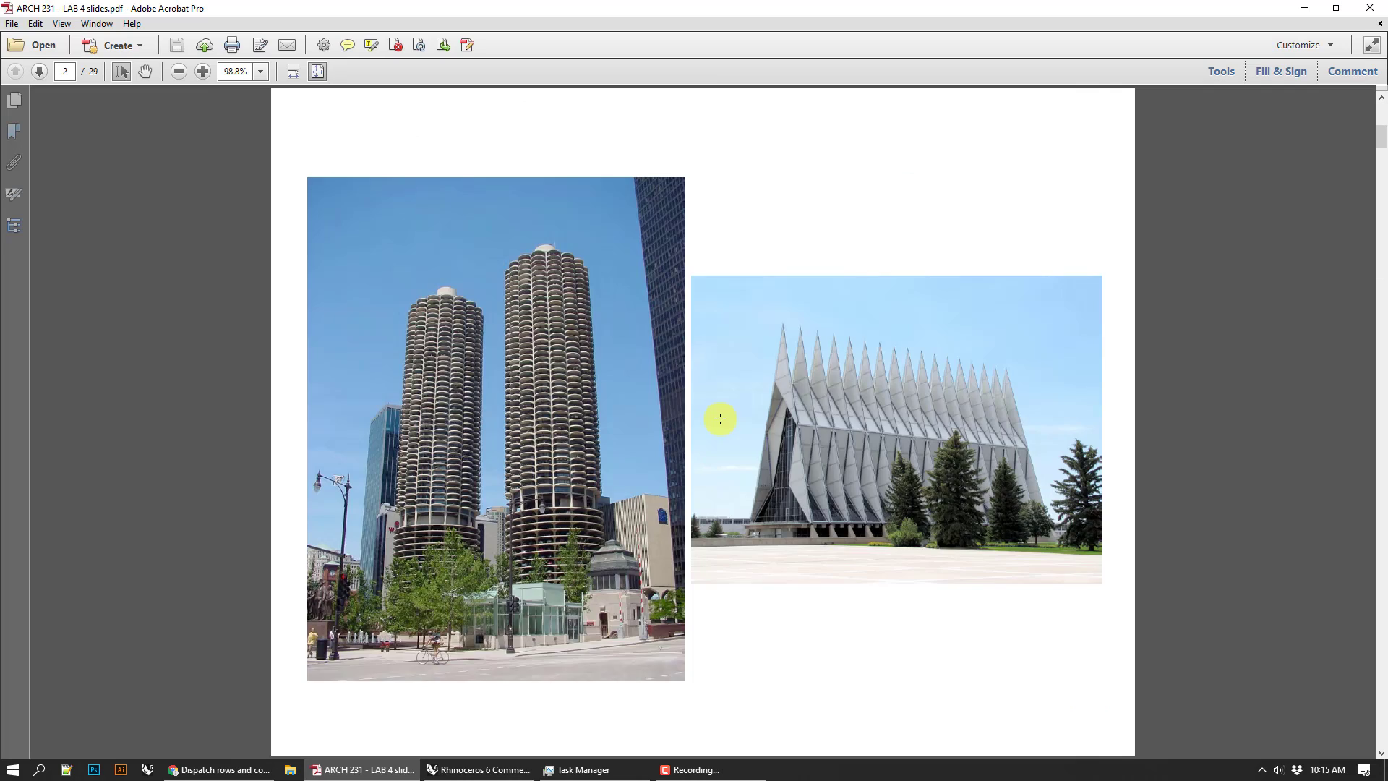
pyautogui.scroll(-3, 720, 452)
pyautogui.scroll(-10, 720, 450)
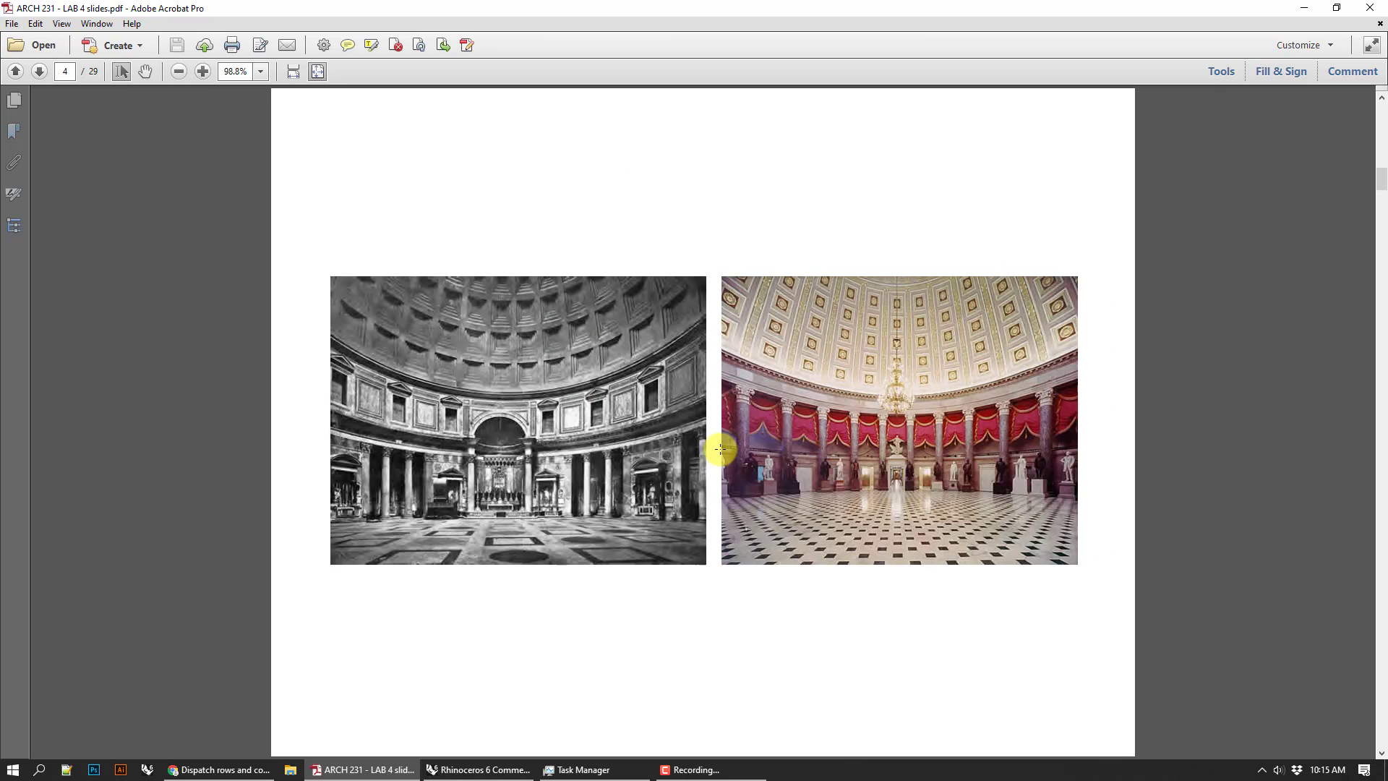
pyautogui.scroll(-6, 720, 444)
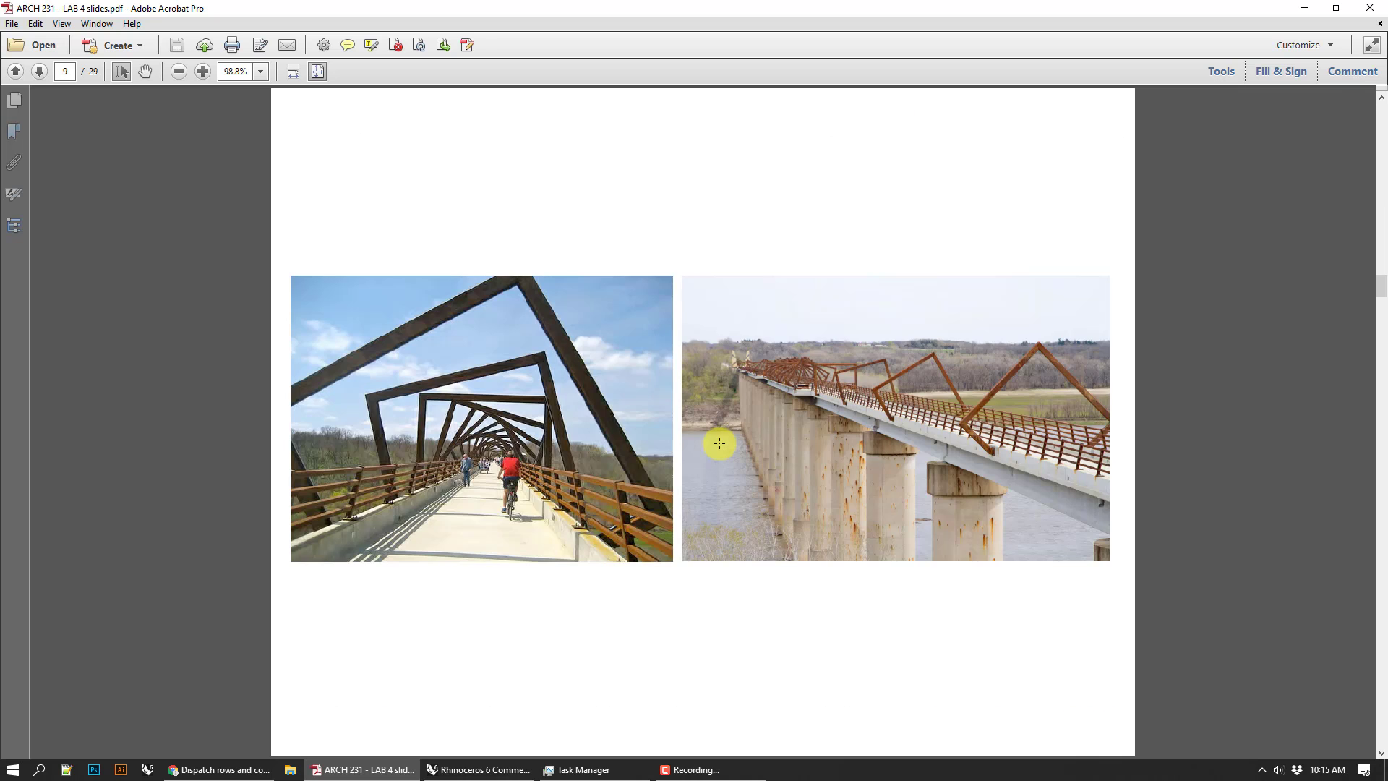
pyautogui.scroll(-2, 727, 431)
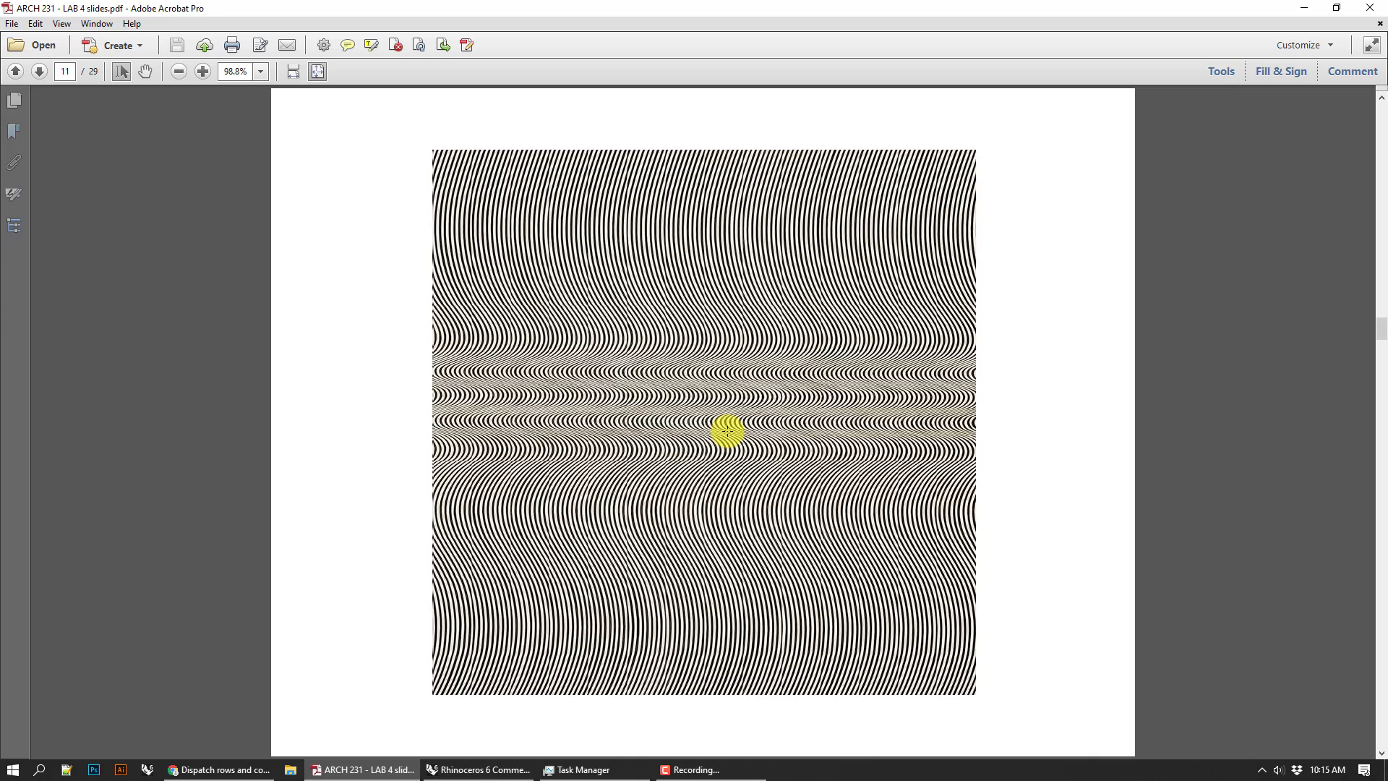
pyautogui.scroll(4, 722, 431)
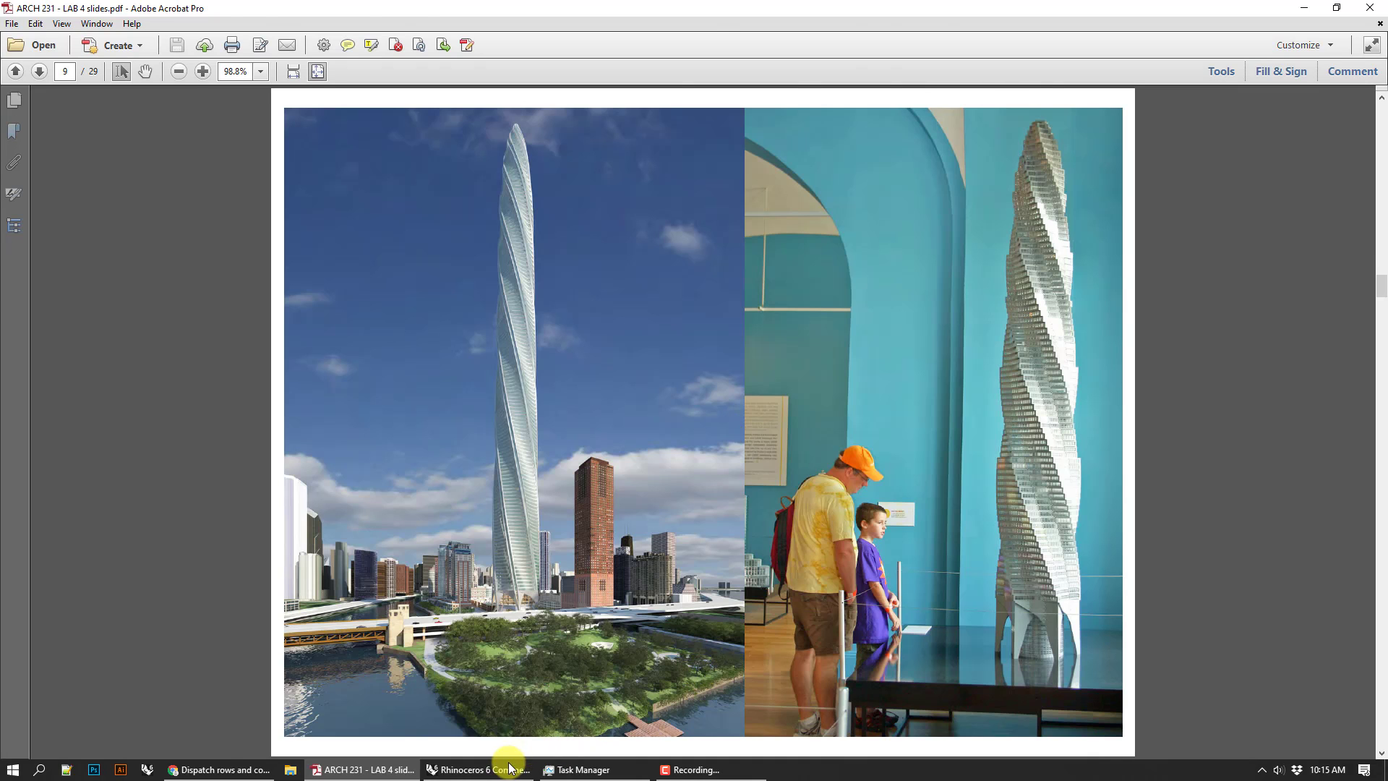
# - Switch back to Rhino and Grasshopper and add a Rectangle component to the empty canvas
pyautogui.click(479, 769)
pyautogui.moveTo(436, 373); pyautogui.dragTo(437, 367, button='right')
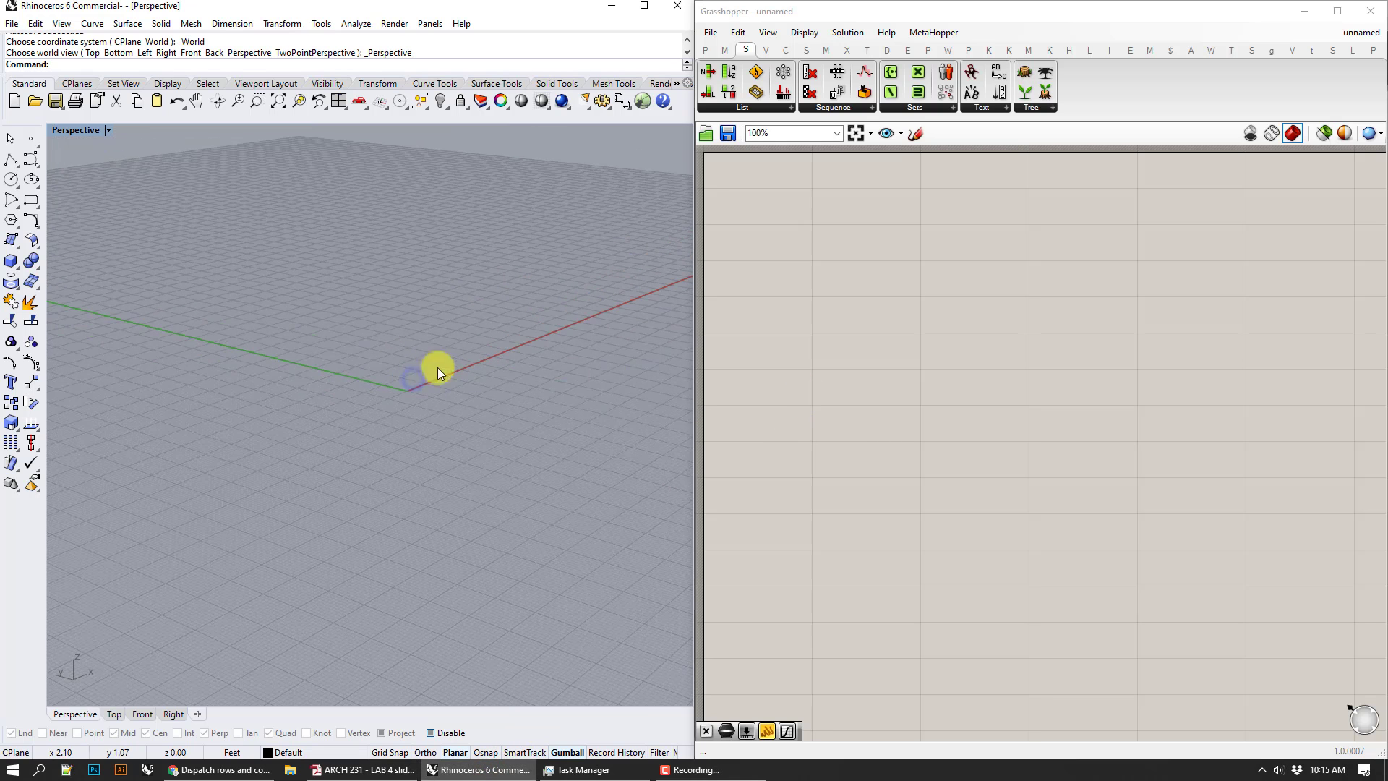
pyautogui.doubleClick(872, 372)
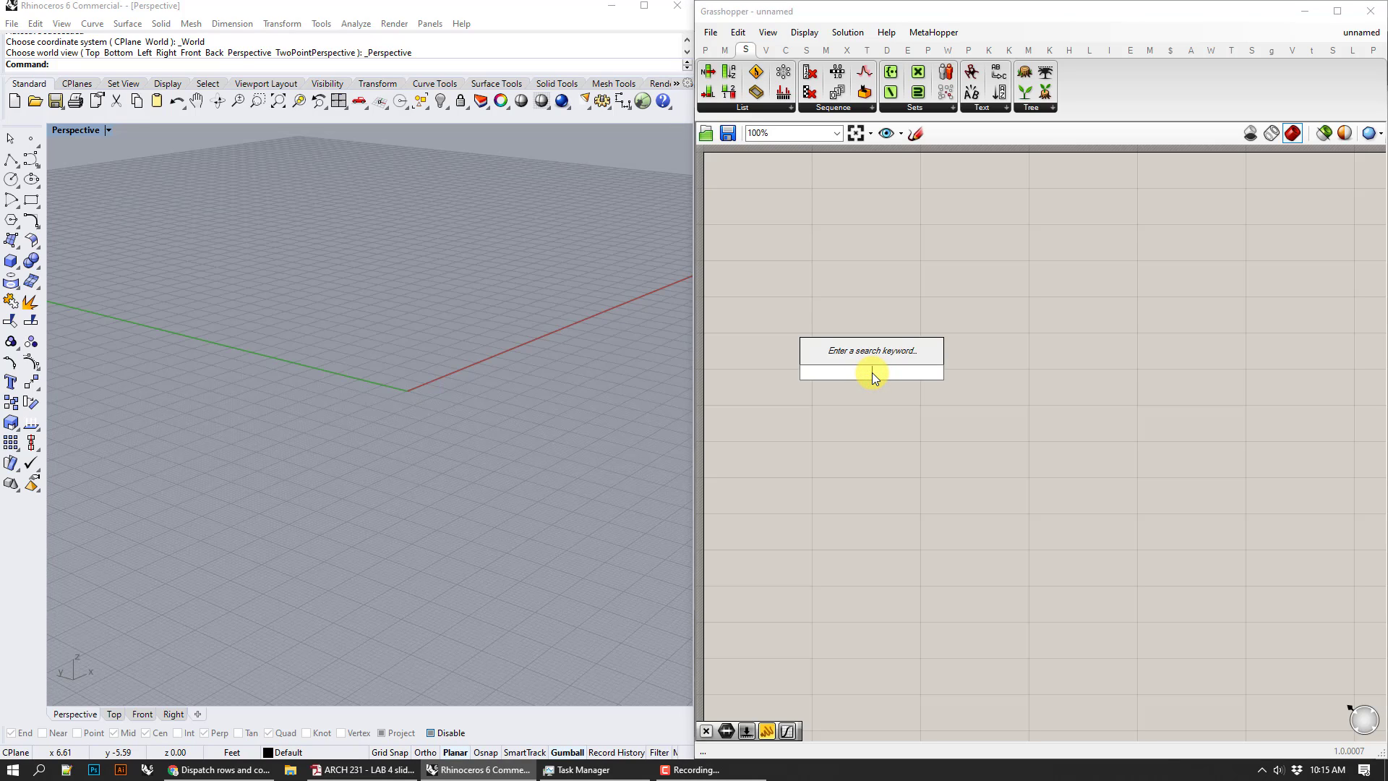
pyautogui.write('rect')
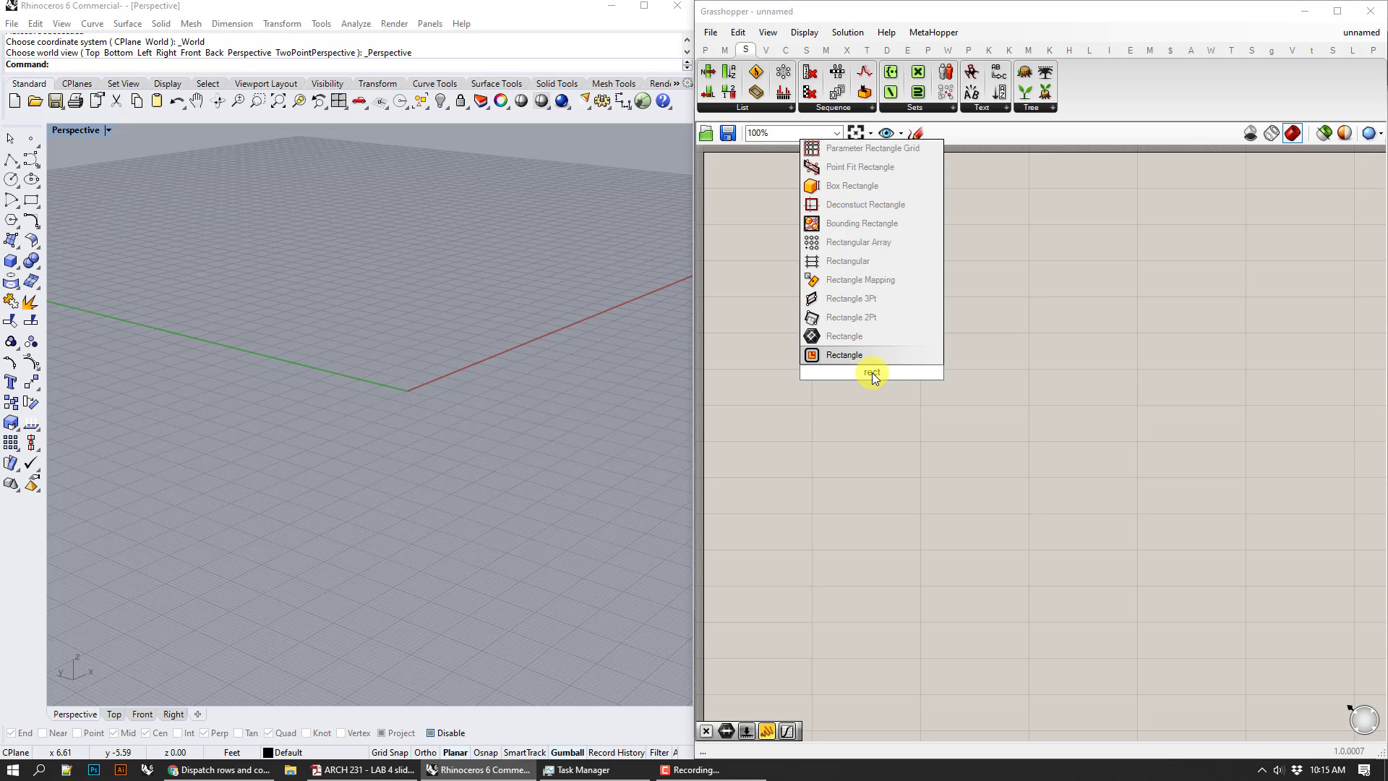
pyautogui.press('Return')
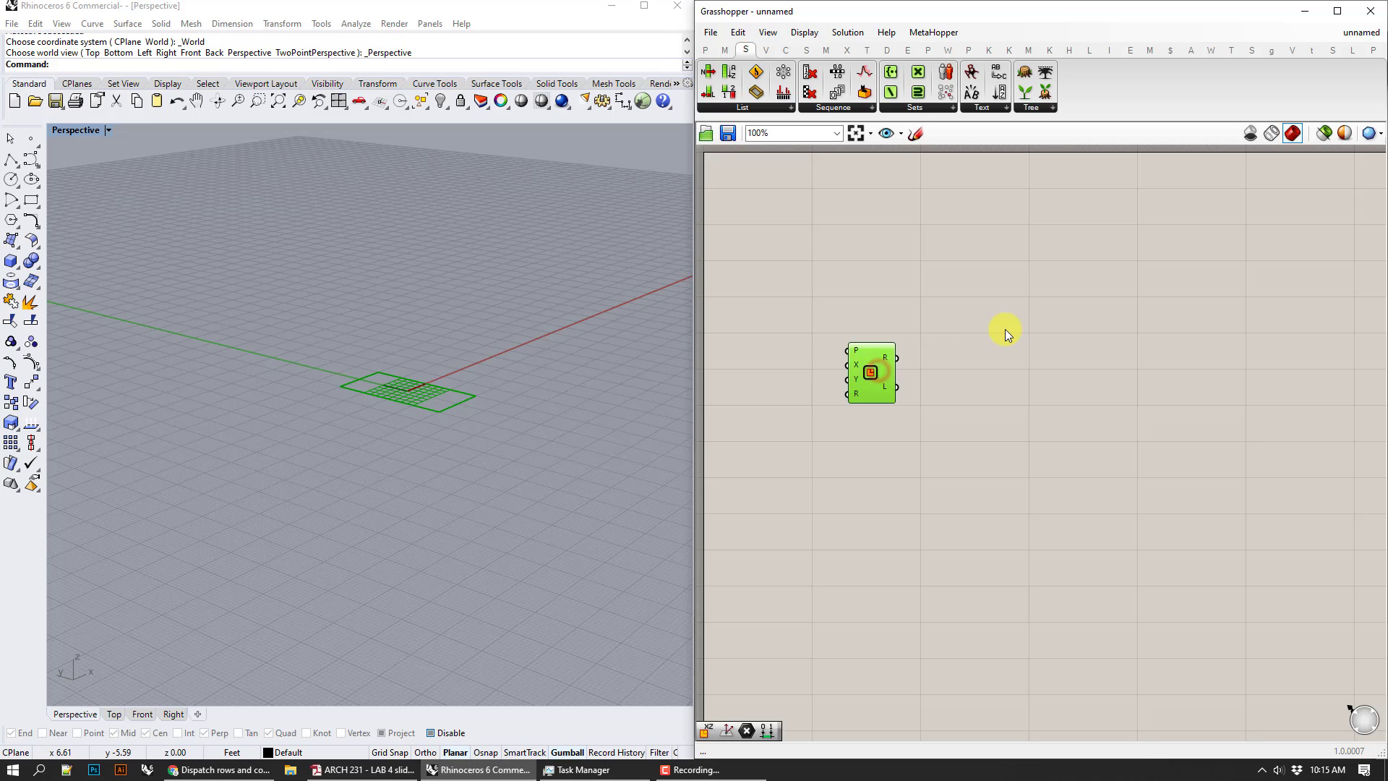
# - Add an Extrude component beside the Rectangle component and connect the rectangle output to its base input
pyautogui.click(1004, 328)
pyautogui.moveTo(1096, 442); pyautogui.dragTo(1042, 465, button='right')
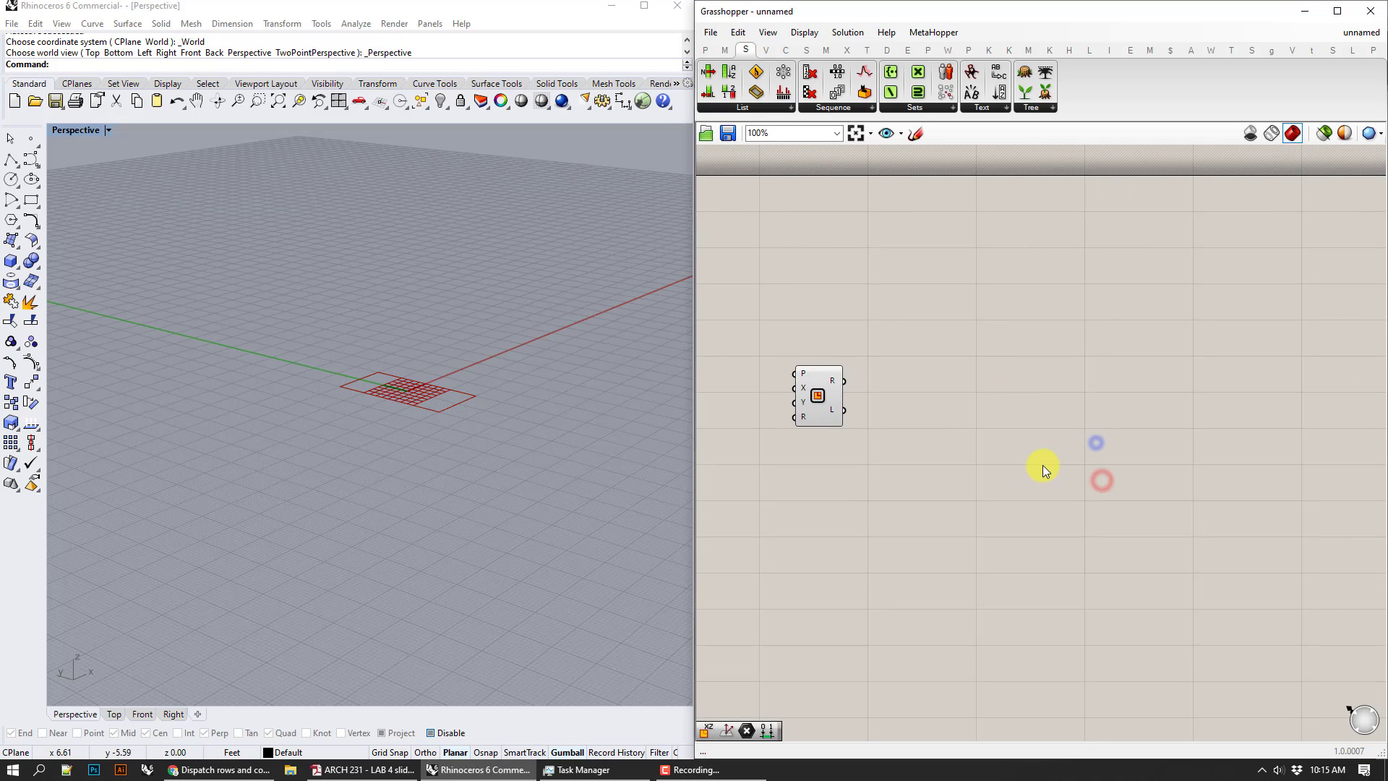
pyautogui.doubleClick(1043, 466)
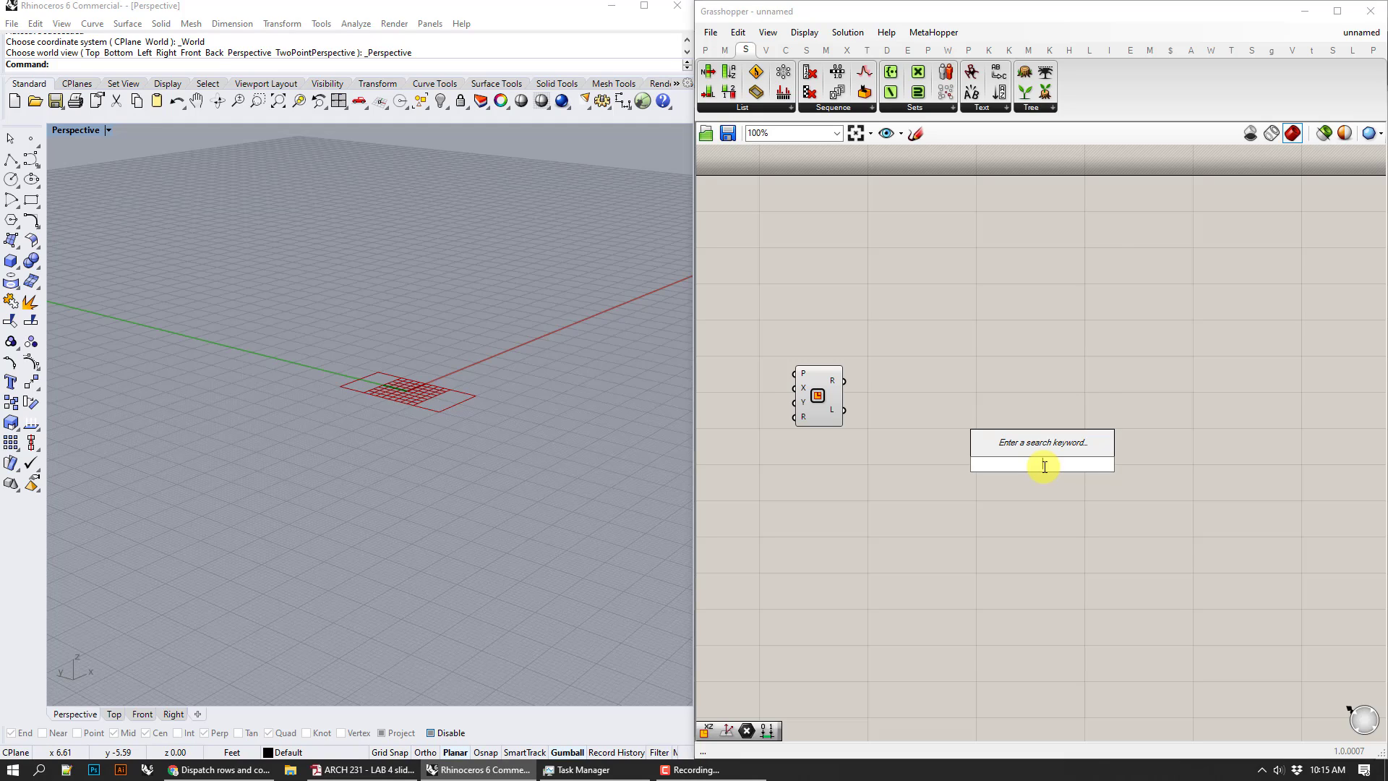
pyautogui.write('extr')
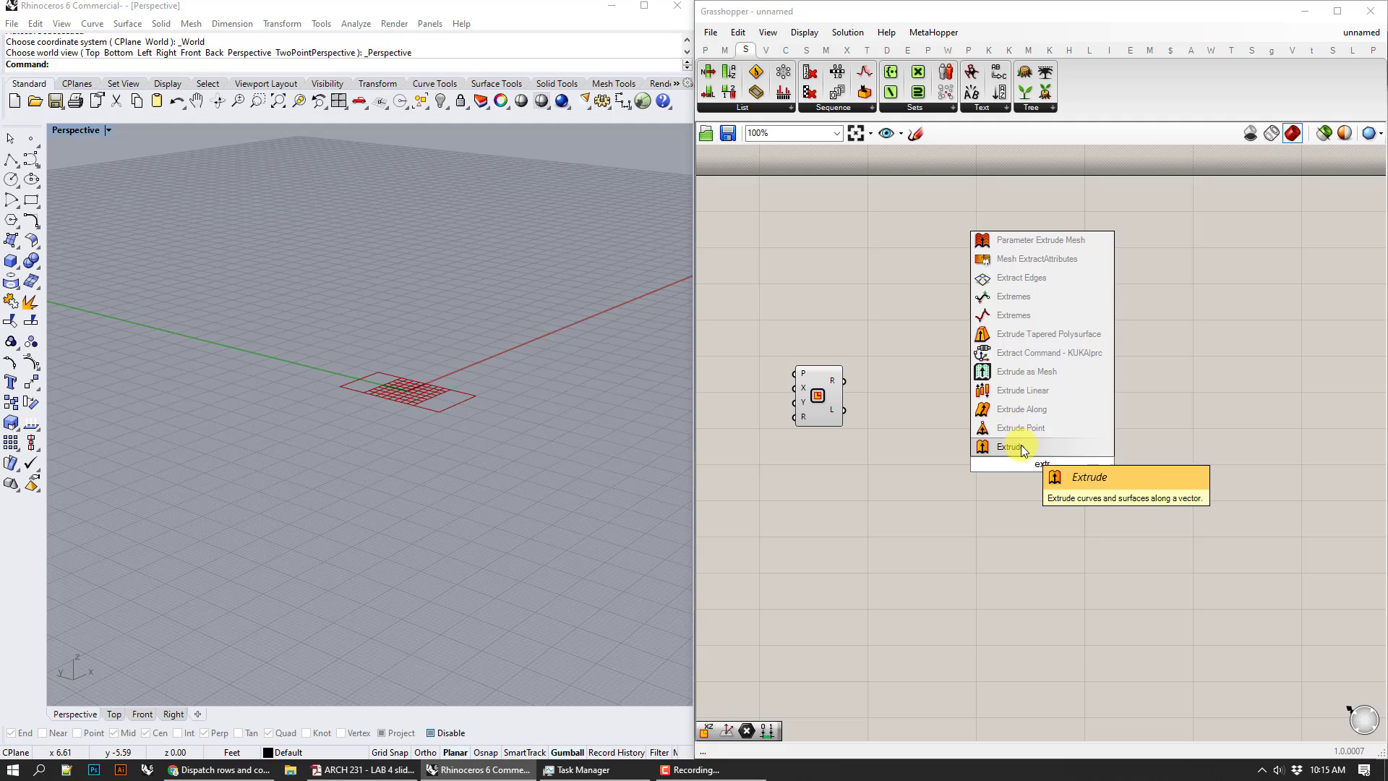
pyautogui.click(1020, 446)
pyautogui.moveTo(1038, 462); pyautogui.dragTo(958, 389)
pyautogui.click(829, 383)
pyautogui.moveTo(843, 381); pyautogui.dragTo(1029, 400)
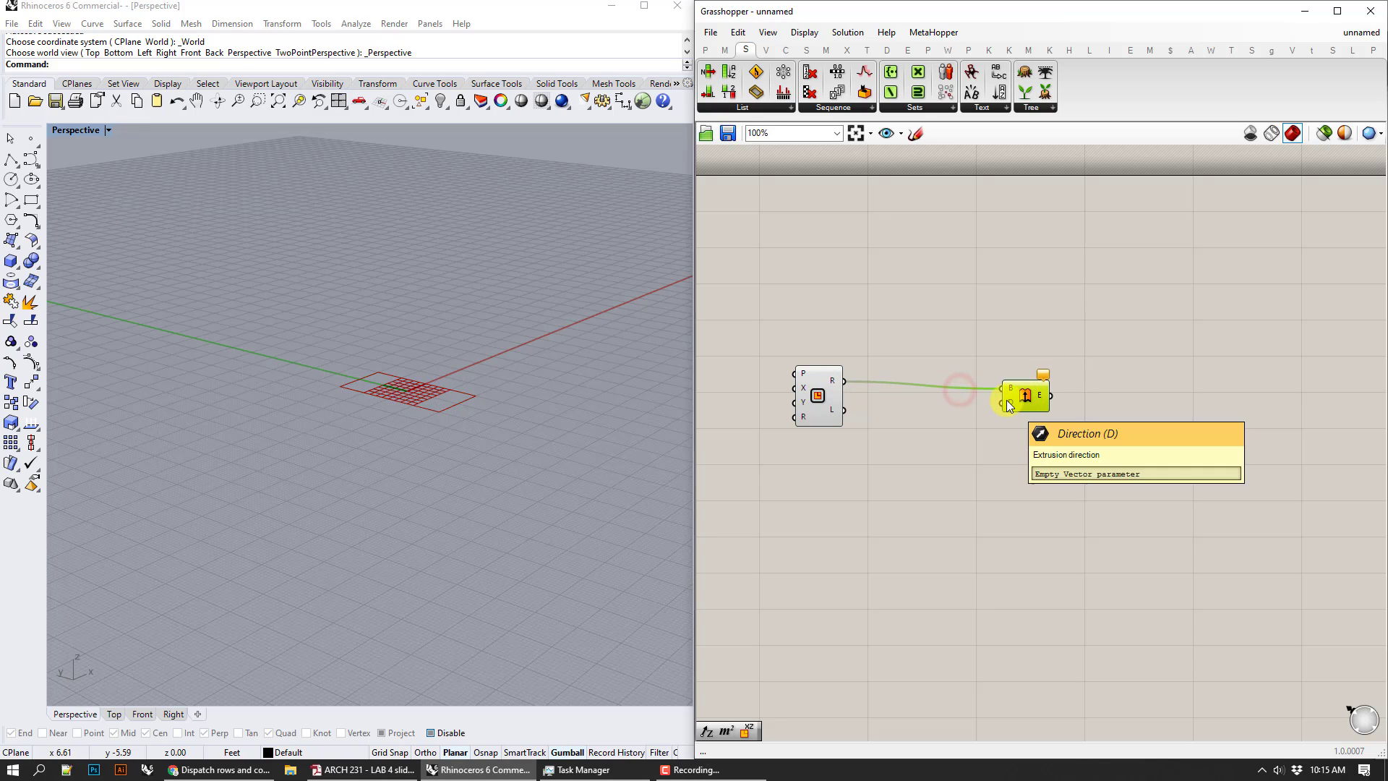
# - Add a Unit Z component and connect its vector to the Extrude component's direction input
pyautogui.doubleClick(972, 450)
pyautogui.write('unit z')
pyautogui.click(970, 436)
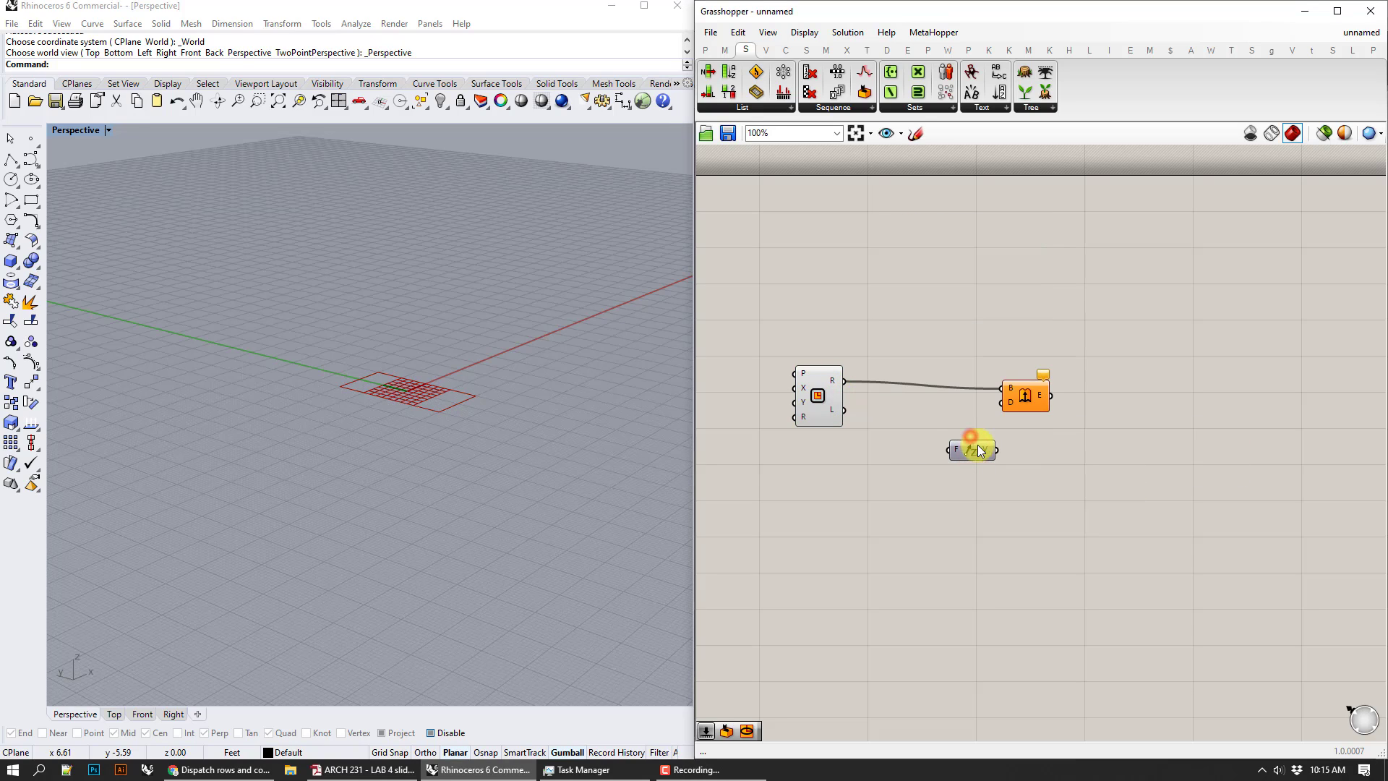
pyautogui.moveTo(978, 454); pyautogui.dragTo(1003, 403)
pyautogui.moveTo(531, 394); pyautogui.dragTo(548, 387, button='right')
# - Add a Cap Holes component after Extrude and connect the extrusion output to it
pyautogui.doubleClick(1080, 425)
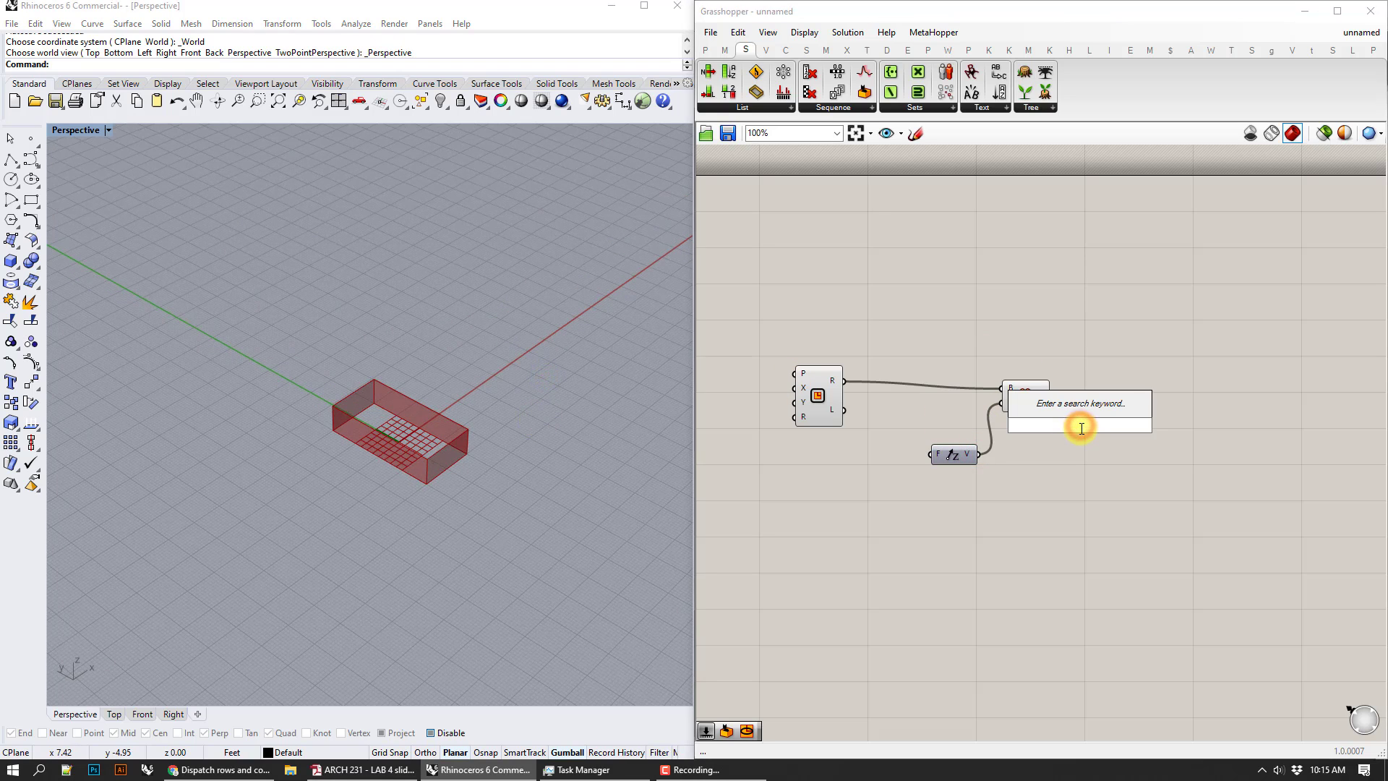
pyautogui.write('cap')
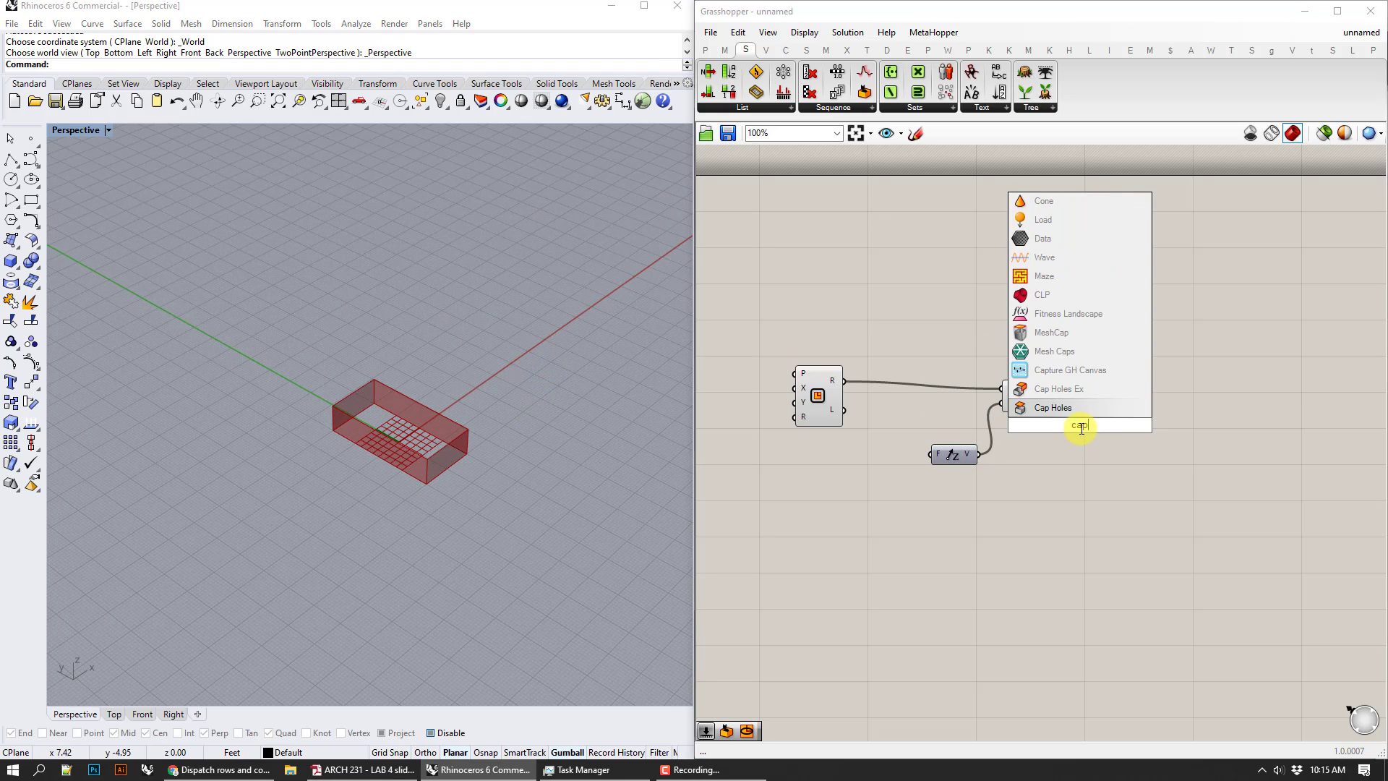
pyautogui.press('Return')
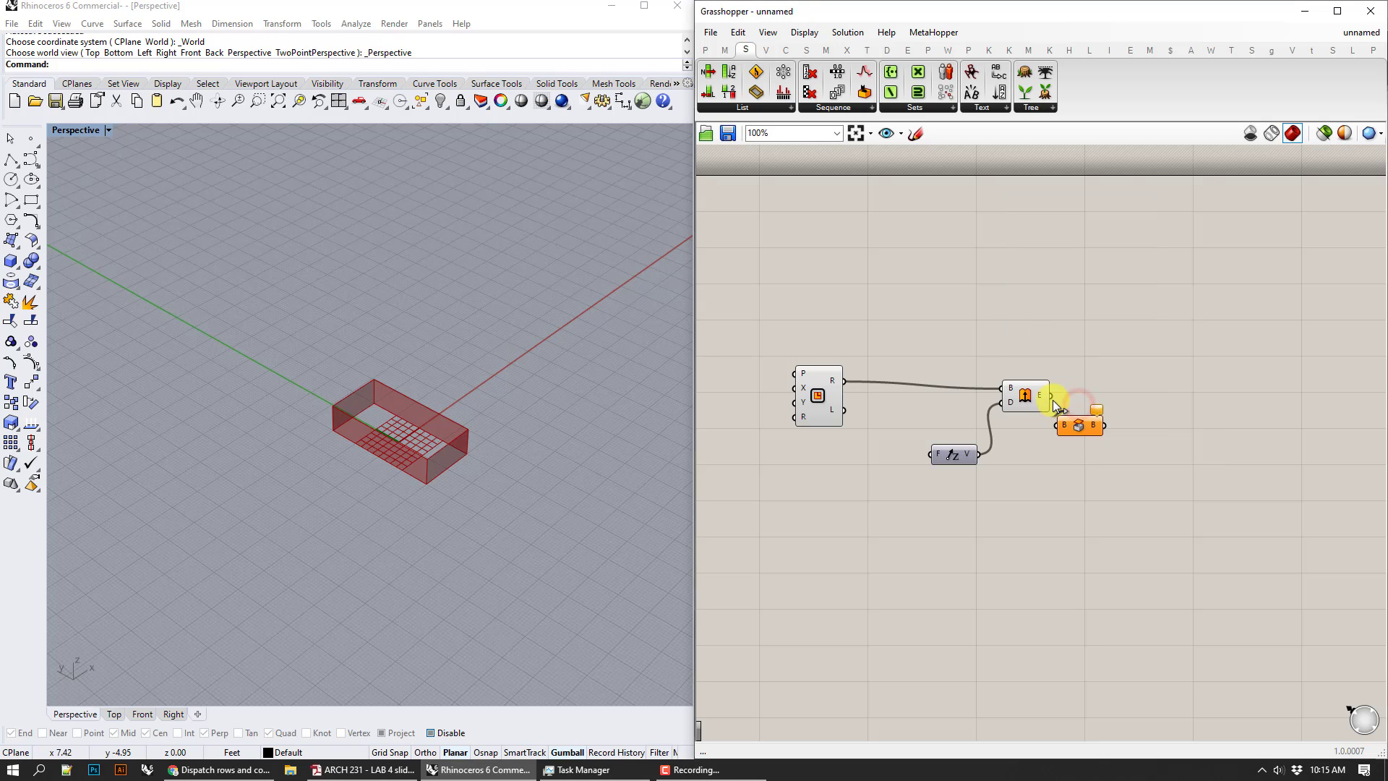
pyautogui.moveTo(1052, 397); pyautogui.dragTo(1106, 398)
pyautogui.click(1065, 465)
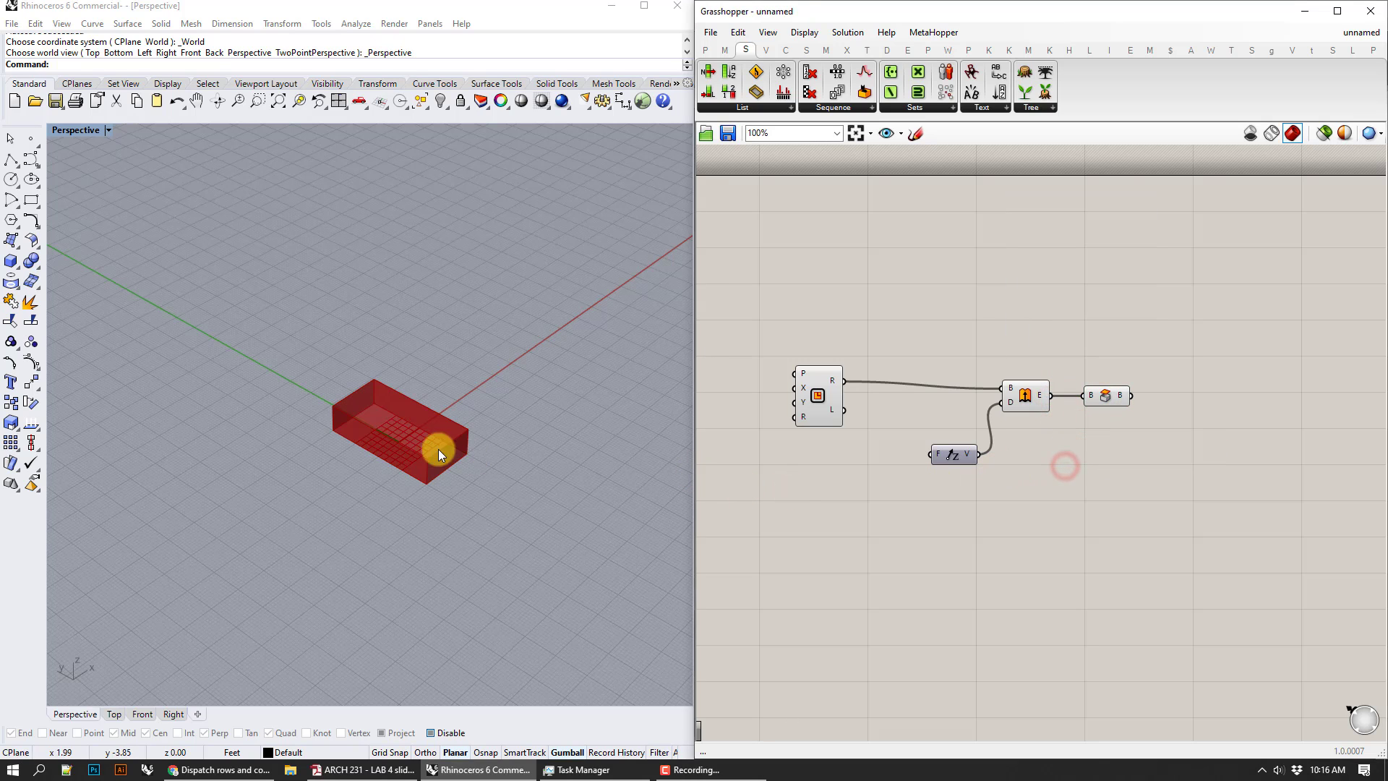
pyautogui.moveTo(438, 449)
pyautogui.mouseDown(button='right')
pyautogui.moveTo(480, 418)
pyautogui.moveTo(432, 449)
pyautogui.mouseUp(button='right')
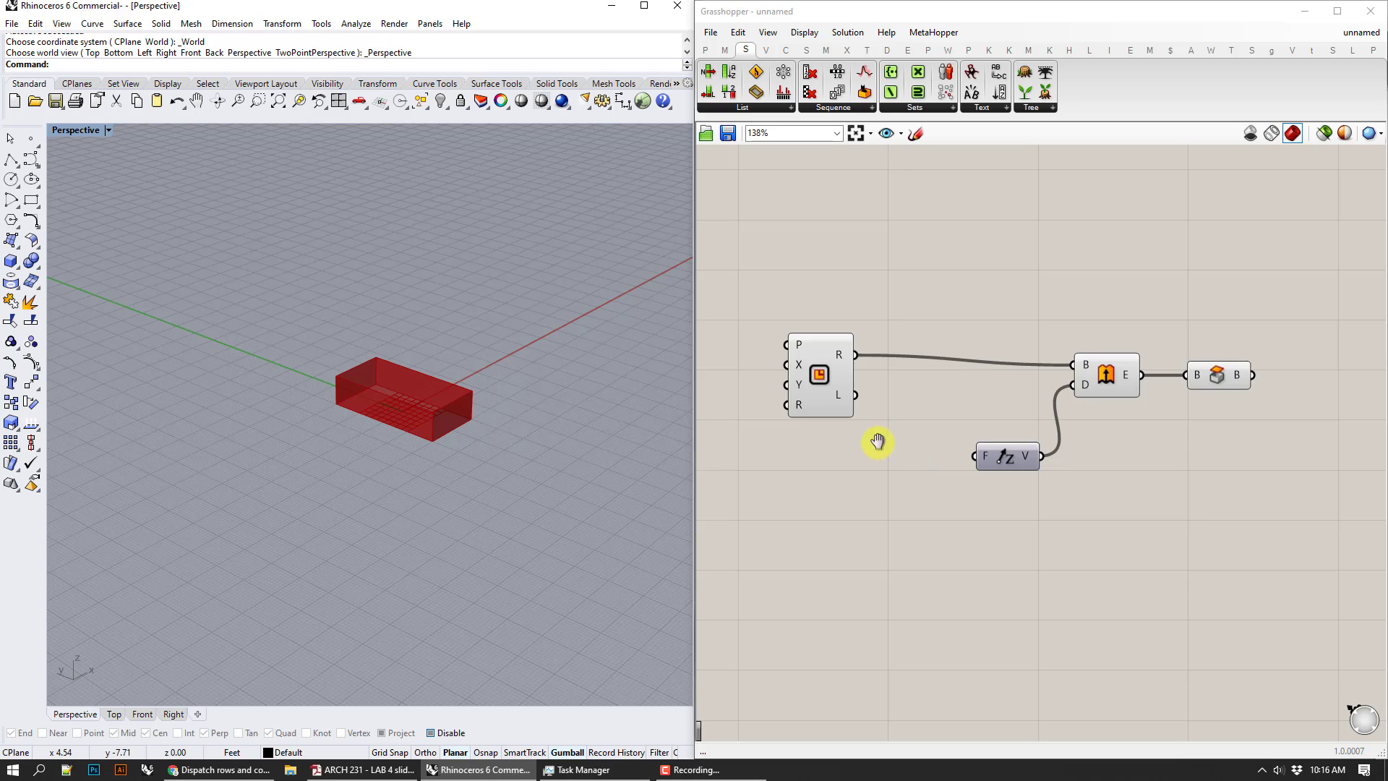
pyautogui.moveTo(877, 443); pyautogui.dragTo(796, 480, button='right')
# - Add a Series component and place it below the Rectangle component
pyautogui.click(922, 496)
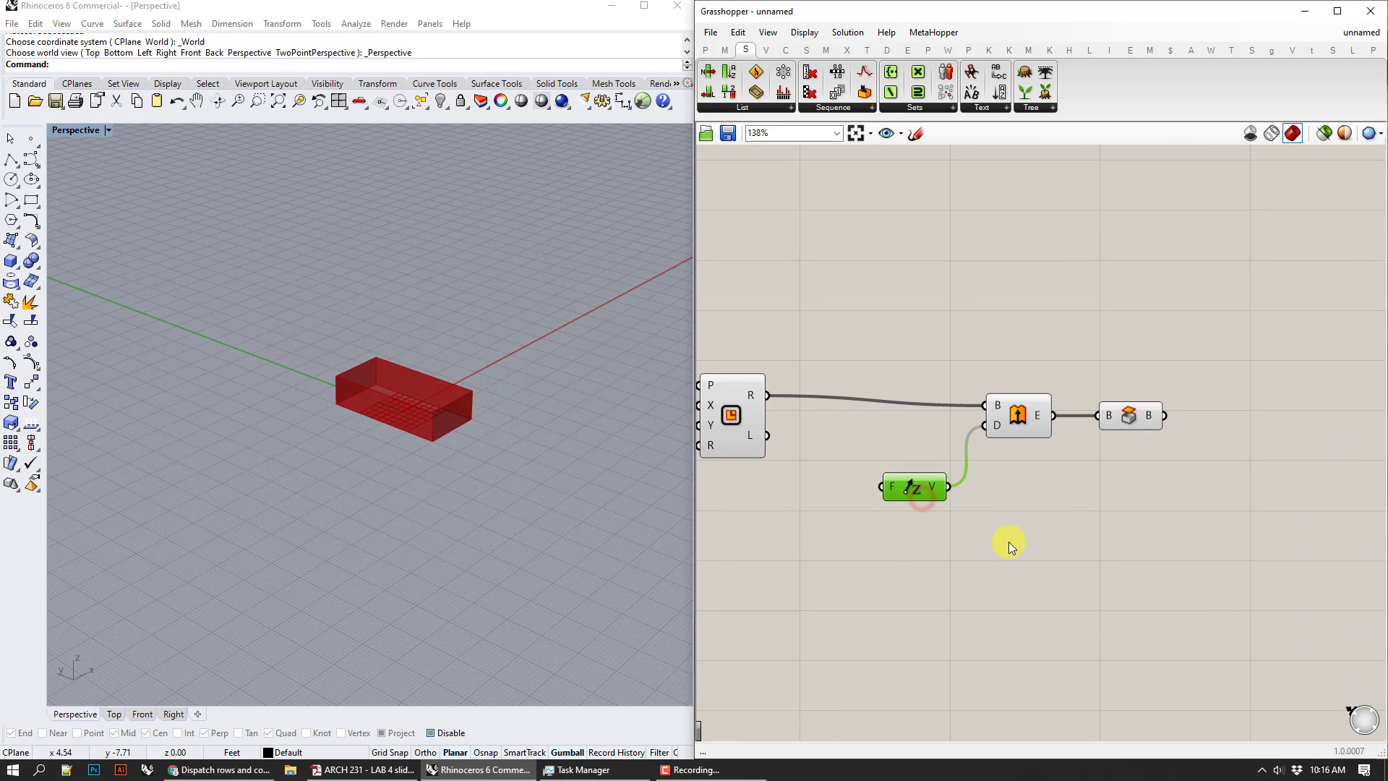
pyautogui.scroll(-2, 1012, 549)
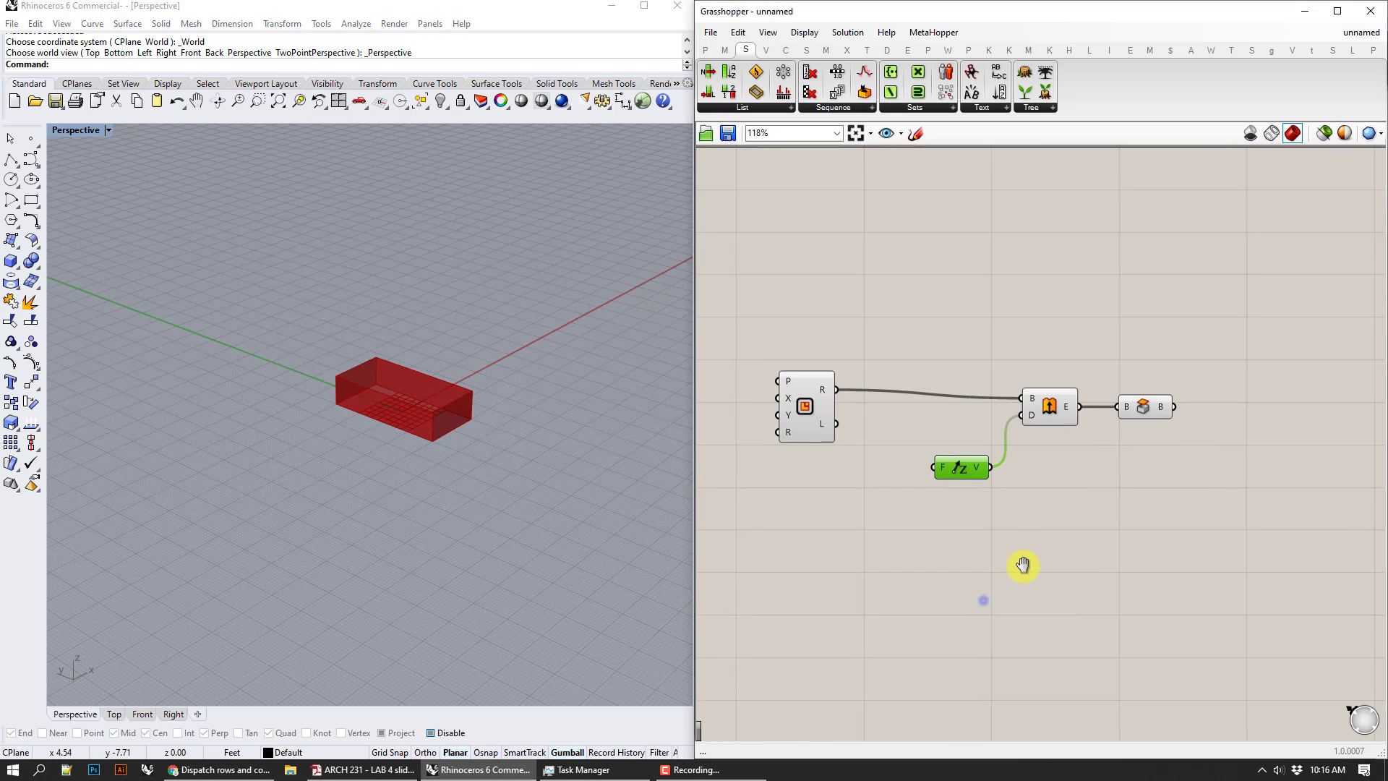
pyautogui.doubleClick(961, 571)
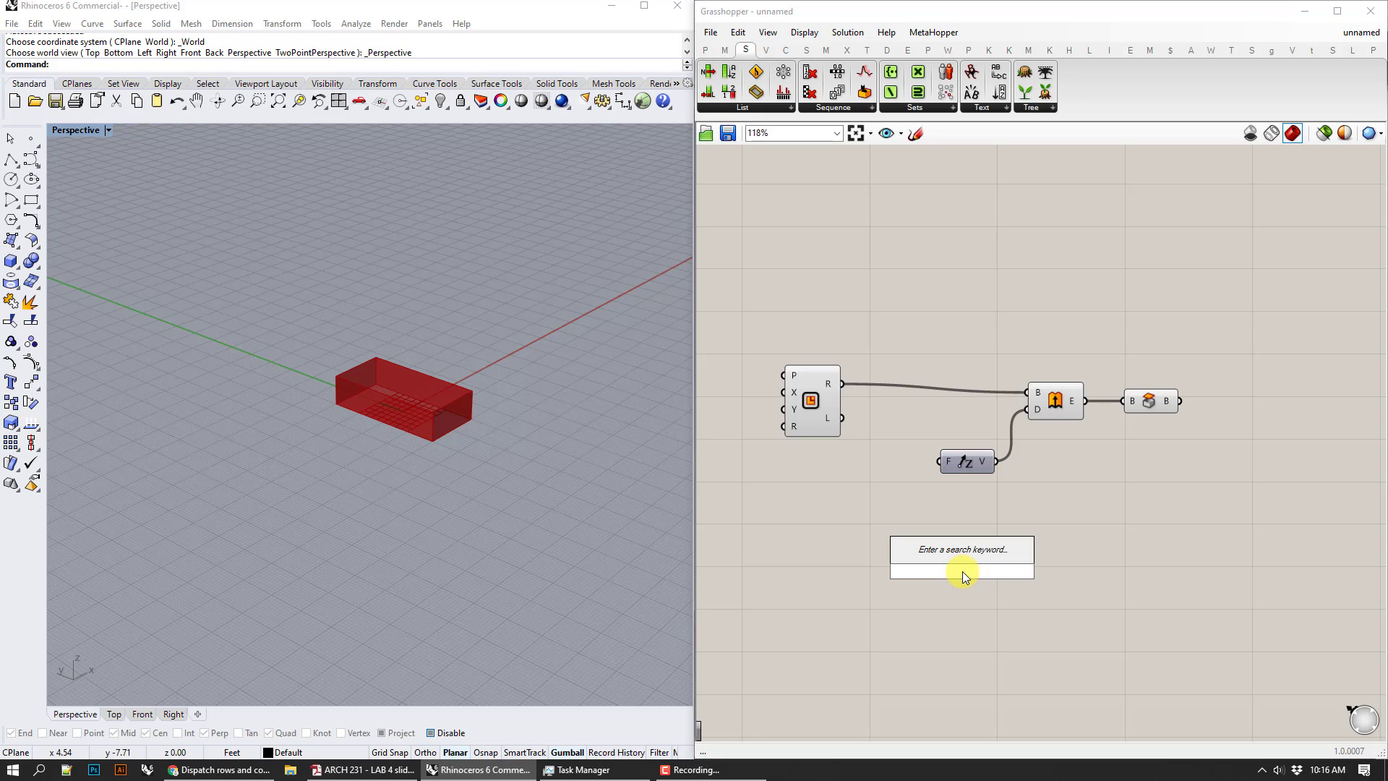
pyautogui.write('series')
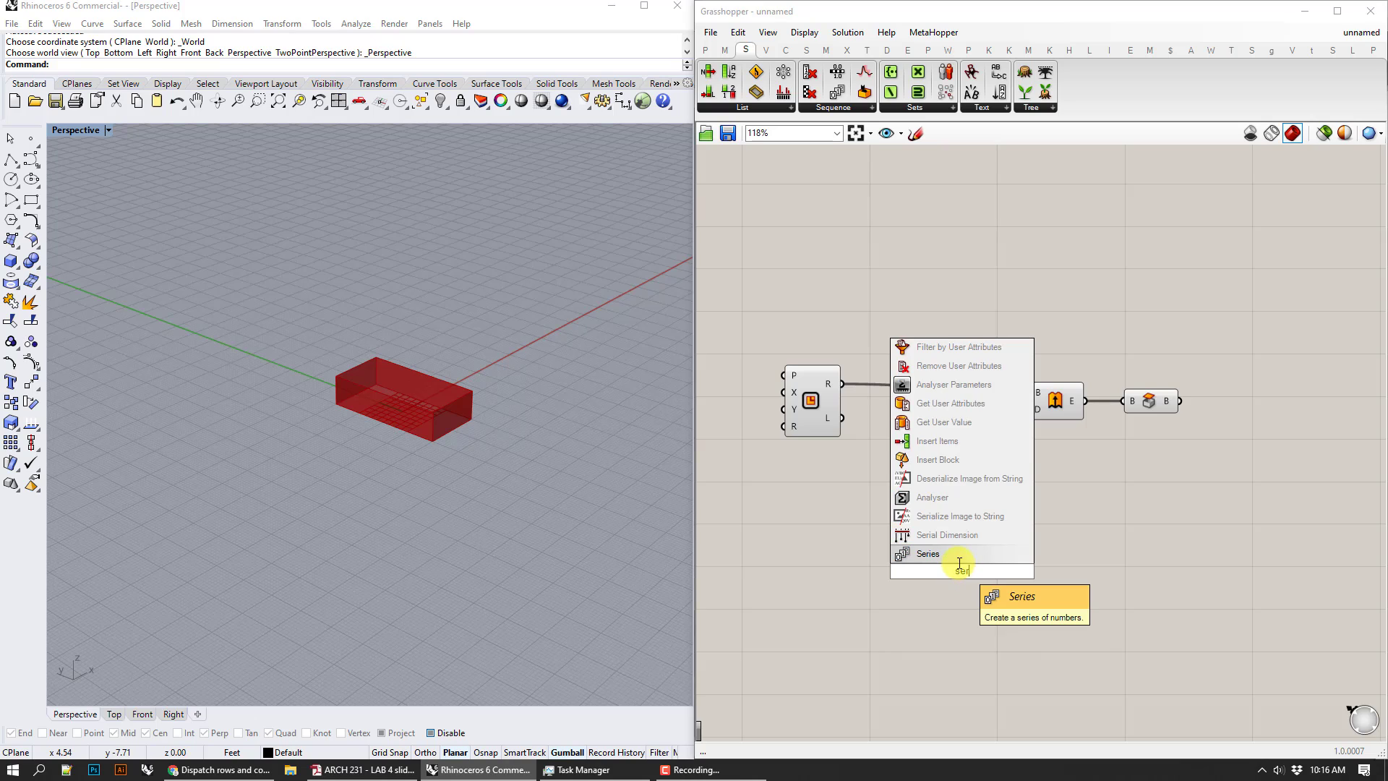
pyautogui.press('Return')
pyautogui.moveTo(948, 577); pyautogui.dragTo(853, 566)
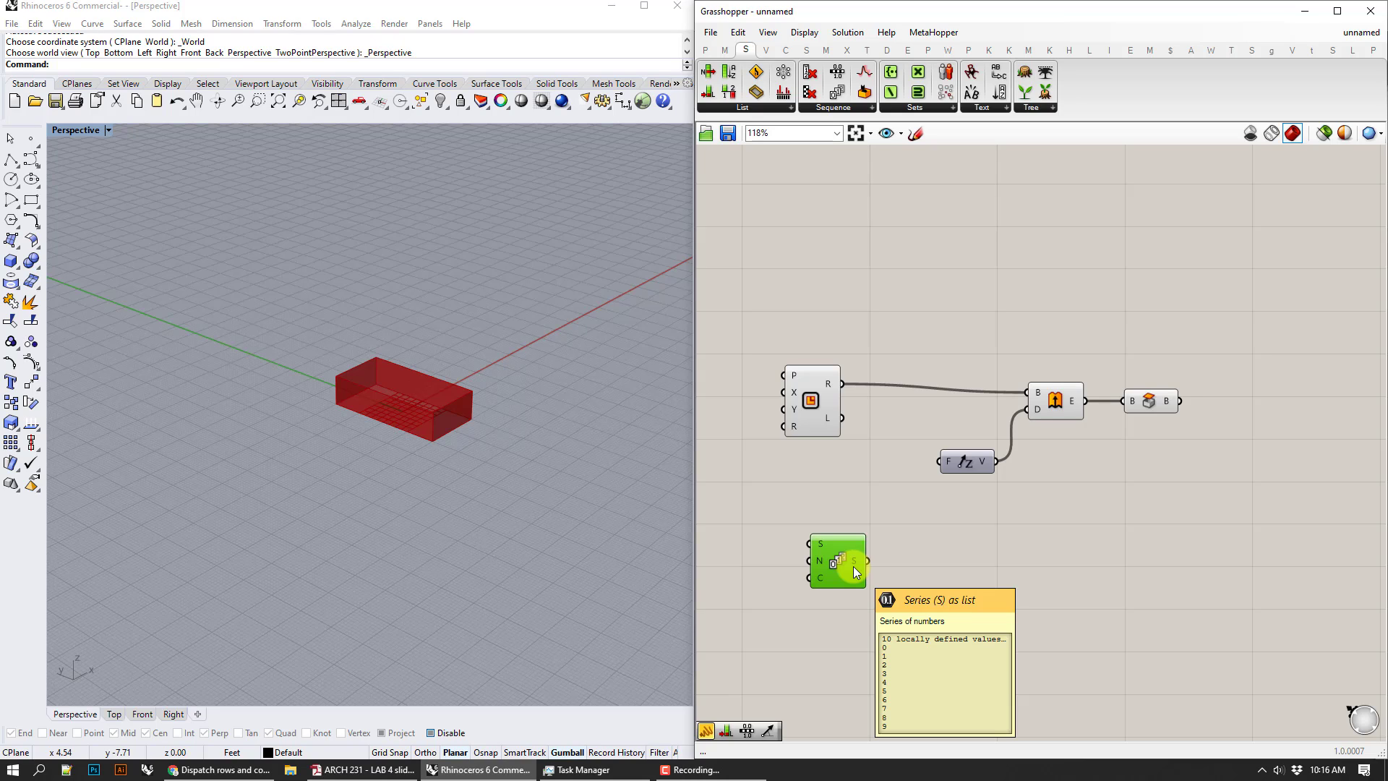
pyautogui.doubleClick(988, 557)
pyautogui.click(874, 494)
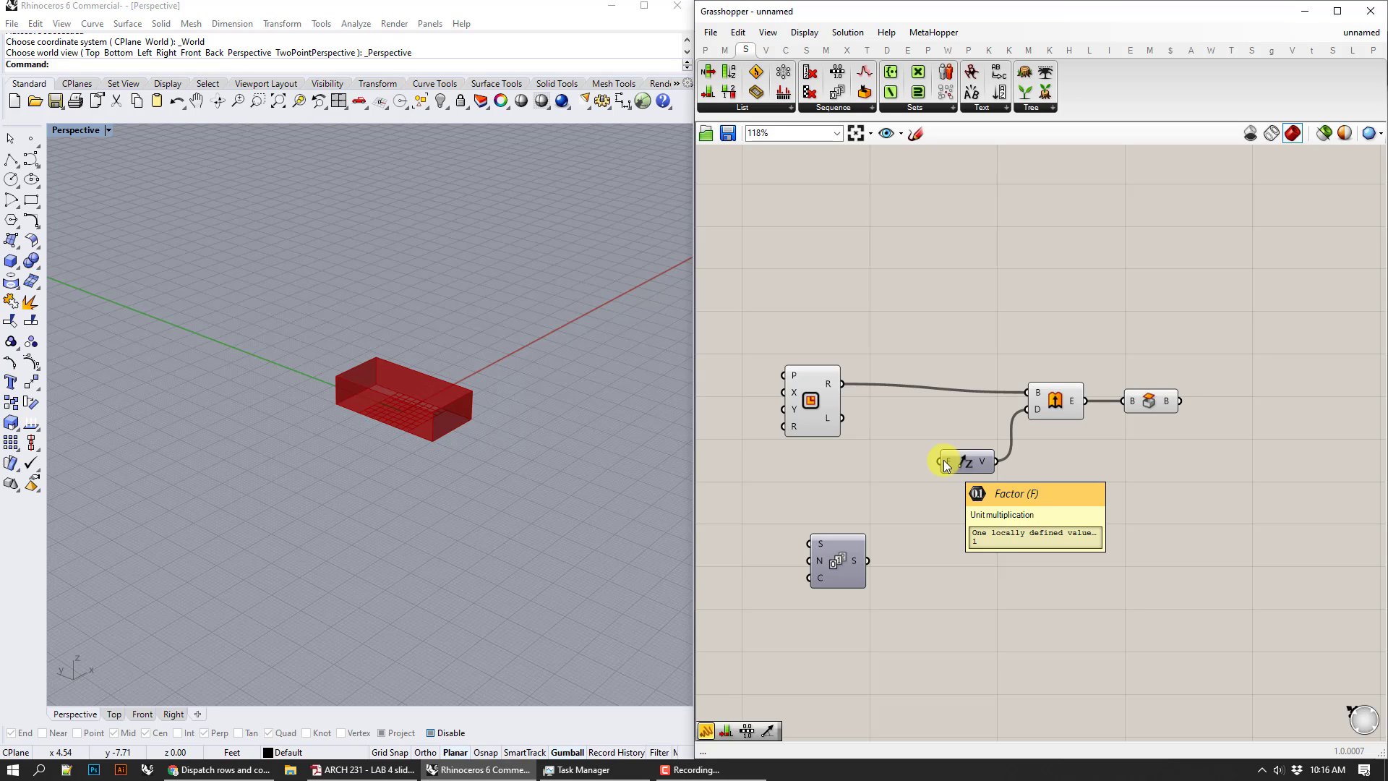
pyautogui.doubleClick(1016, 521)
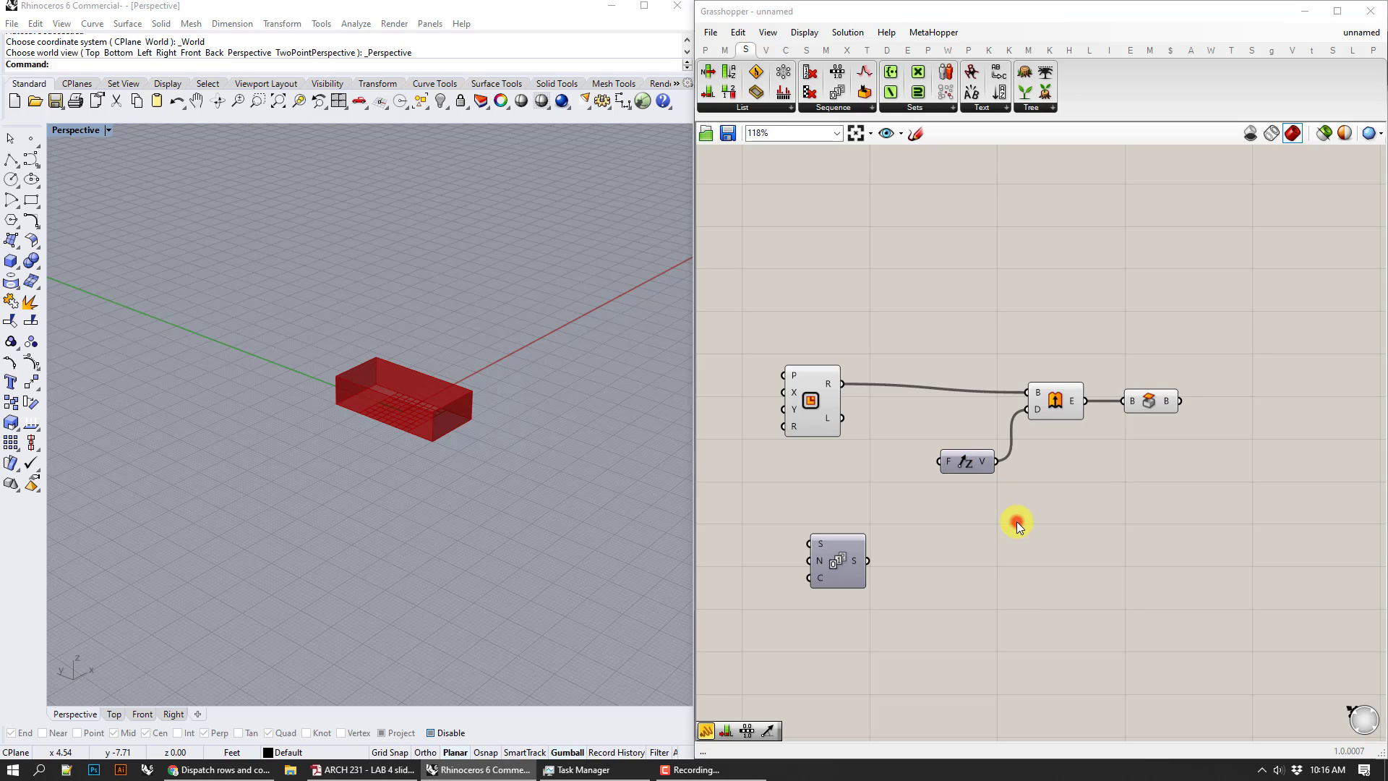
# - Turn off the preview of the Extrude, Unit Z and Cap Holes components
pyautogui.click(1273, 445)
pyautogui.moveTo(1259, 563); pyautogui.dragTo(925, 361)
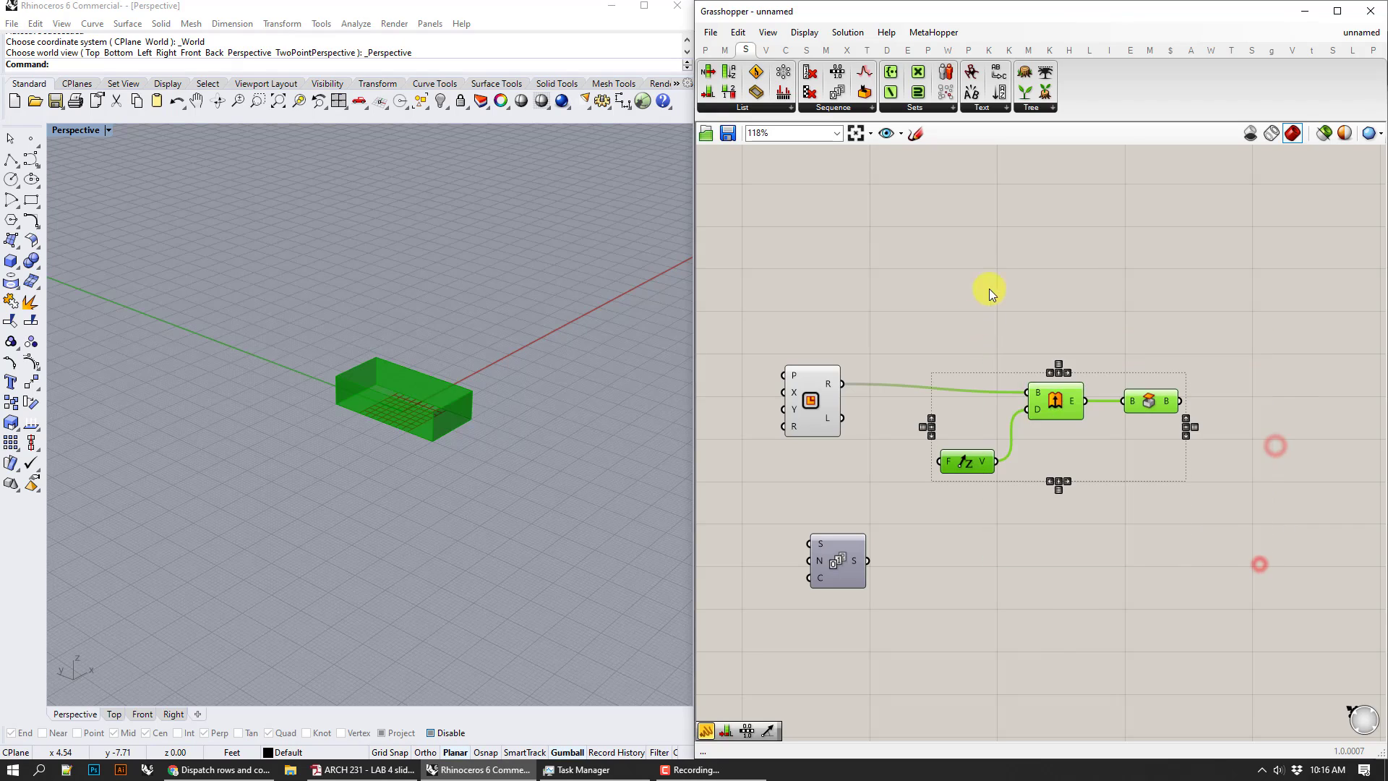
pyautogui.rightClick(995, 269)
pyautogui.click(1043, 295)
# - Add a Move component and place it above the Rectangle and Extrude components
pyautogui.click(976, 563)
pyautogui.doubleClick(976, 562)
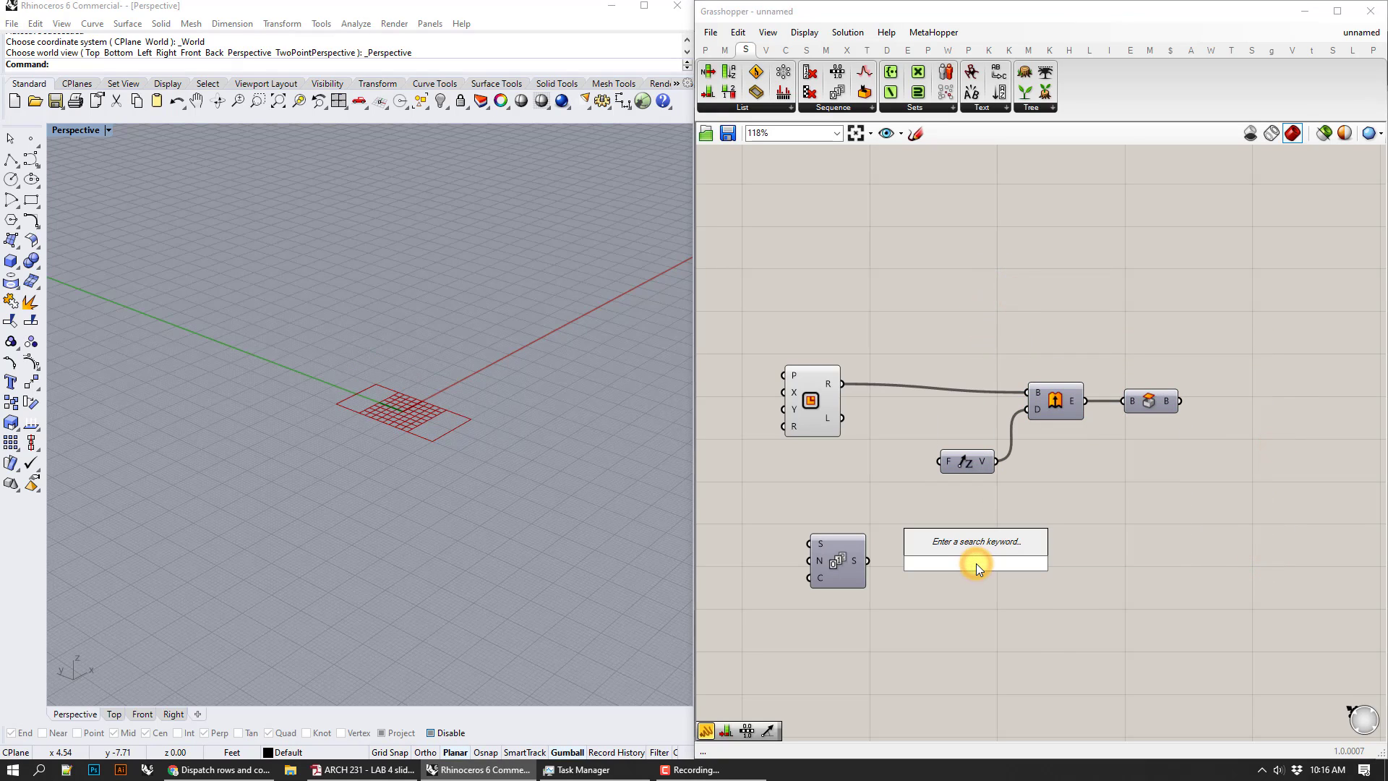
pyautogui.write('move')
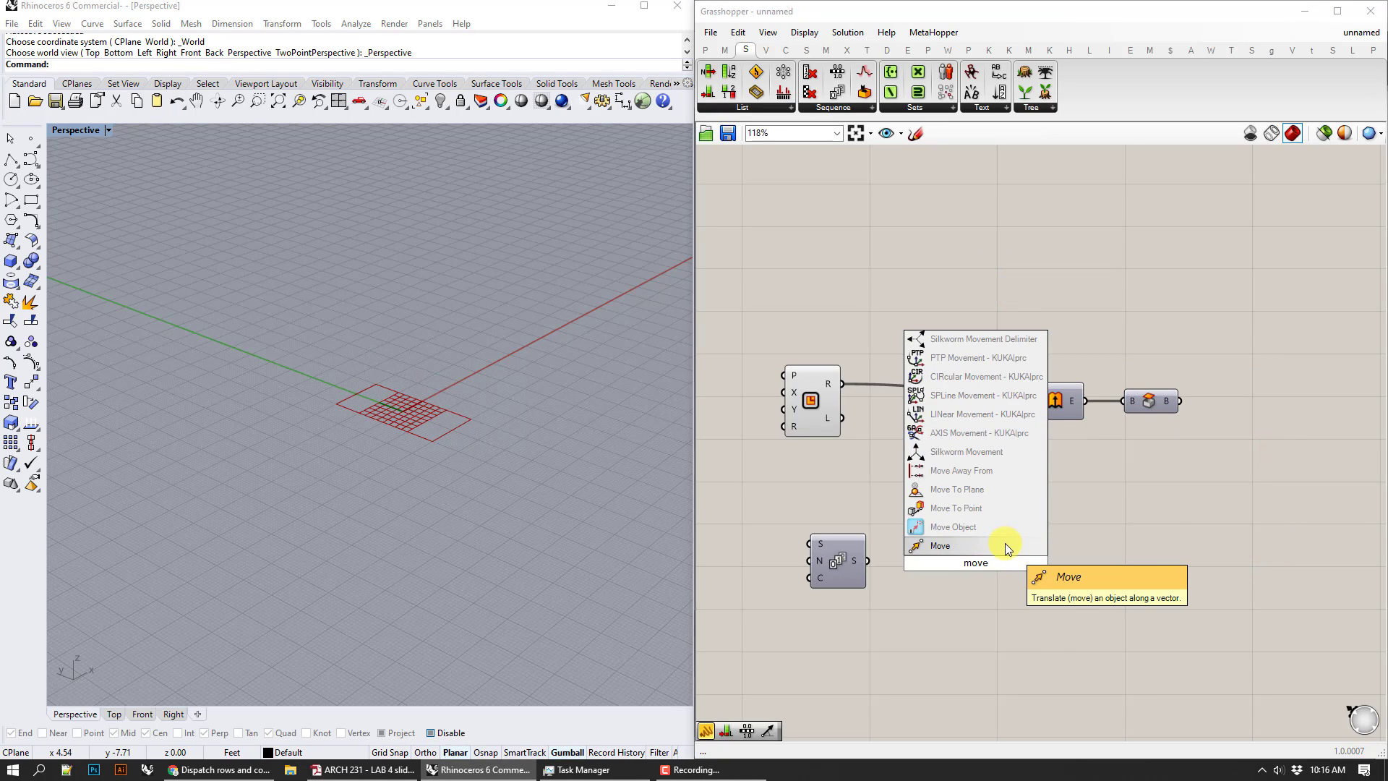
pyautogui.click(1004, 543)
pyautogui.moveTo(976, 561); pyautogui.dragTo(973, 318)
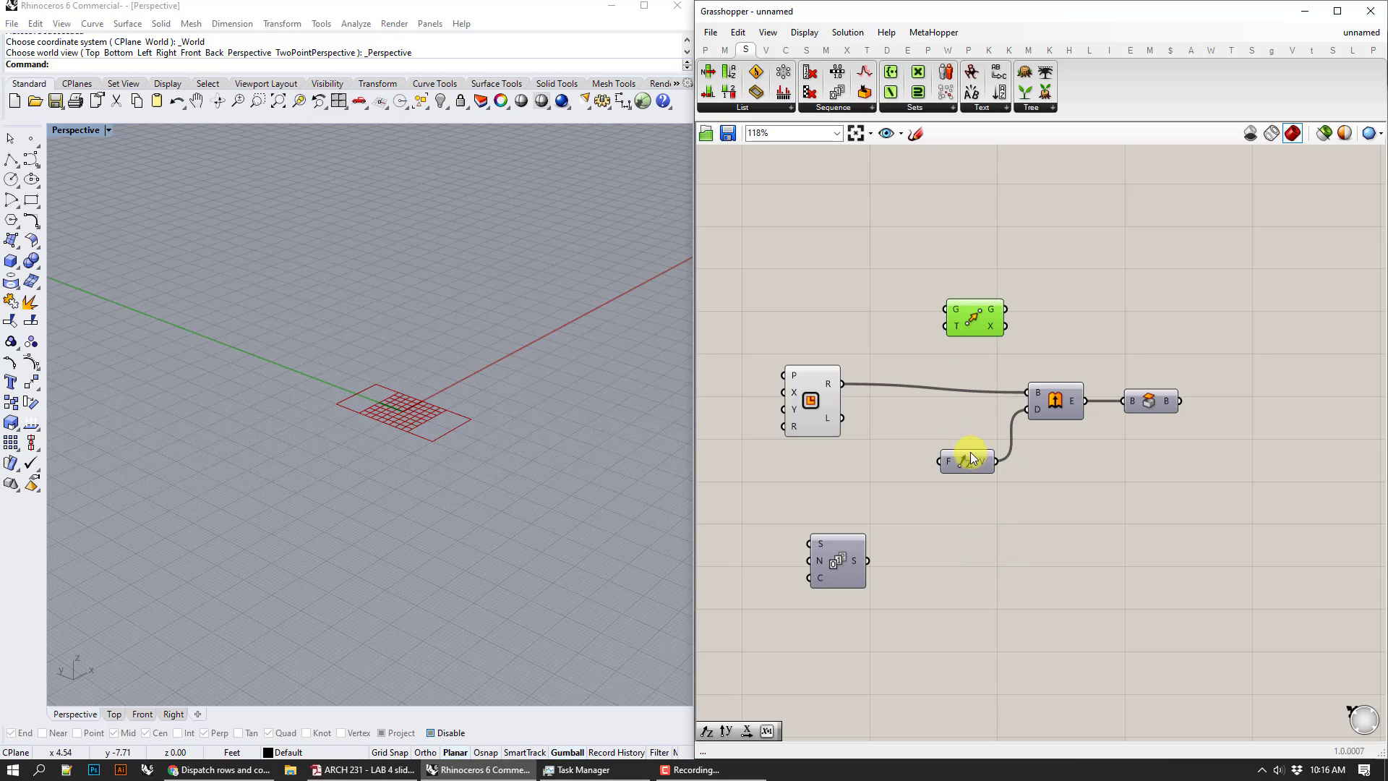
# - Add a second Unit Z component just below the Move component
pyautogui.click(968, 370)
pyautogui.doubleClick(969, 370)
pyautogui.write('z')
pyautogui.click(966, 355)
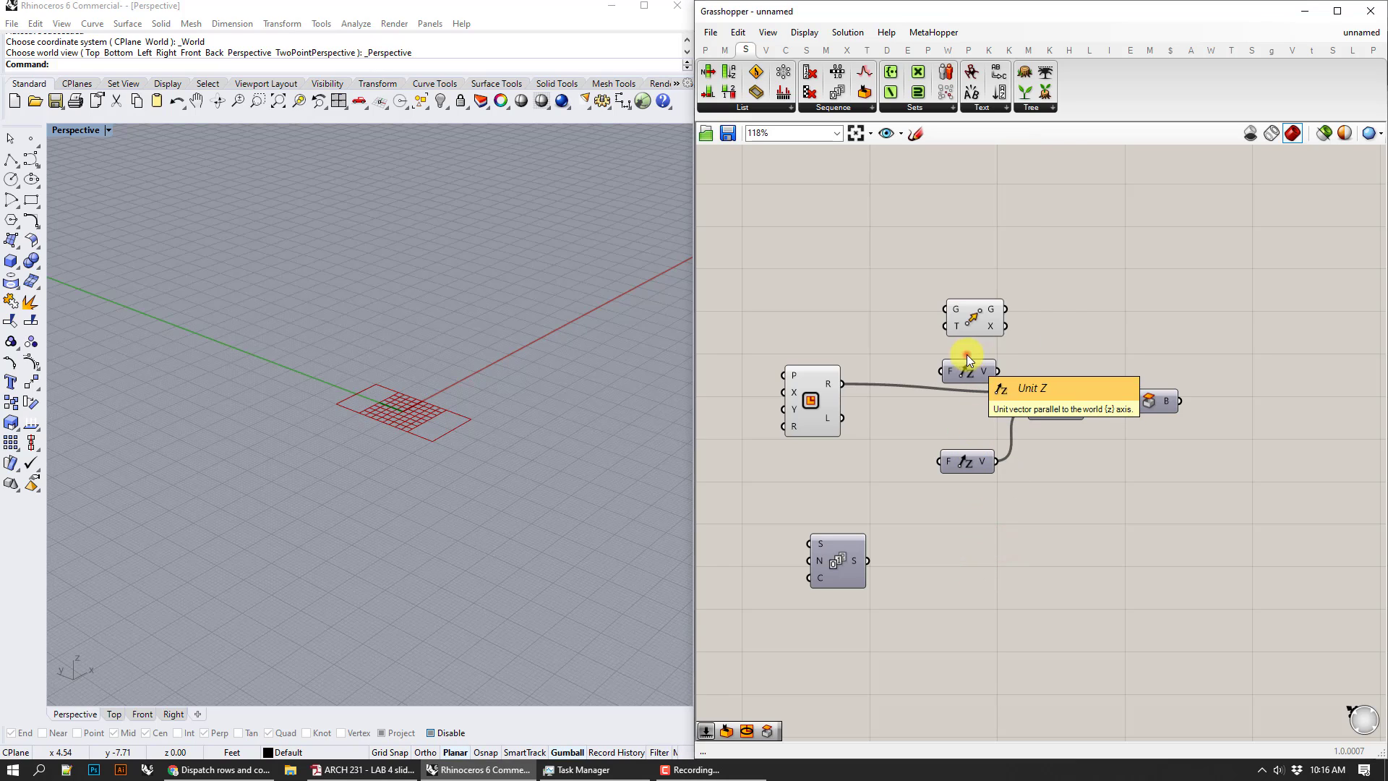
pyautogui.click(986, 317)
pyautogui.moveTo(989, 323); pyautogui.dragTo(1004, 298)
# - Connect the rectangle to Move's geometry input and feed the Series through the new Unit Z into Move's motion input
pyautogui.click(850, 378)
pyautogui.moveTo(842, 384); pyautogui.dragTo(1045, 260)
pyautogui.moveTo(961, 365); pyautogui.dragTo(978, 321)
pyautogui.moveTo(830, 562); pyautogui.dragTo(942, 316)
pyautogui.moveTo(583, 332); pyautogui.dragTo(548, 356, button='right')
pyautogui.moveTo(752, 300); pyautogui.dragTo(908, 366, button='right')
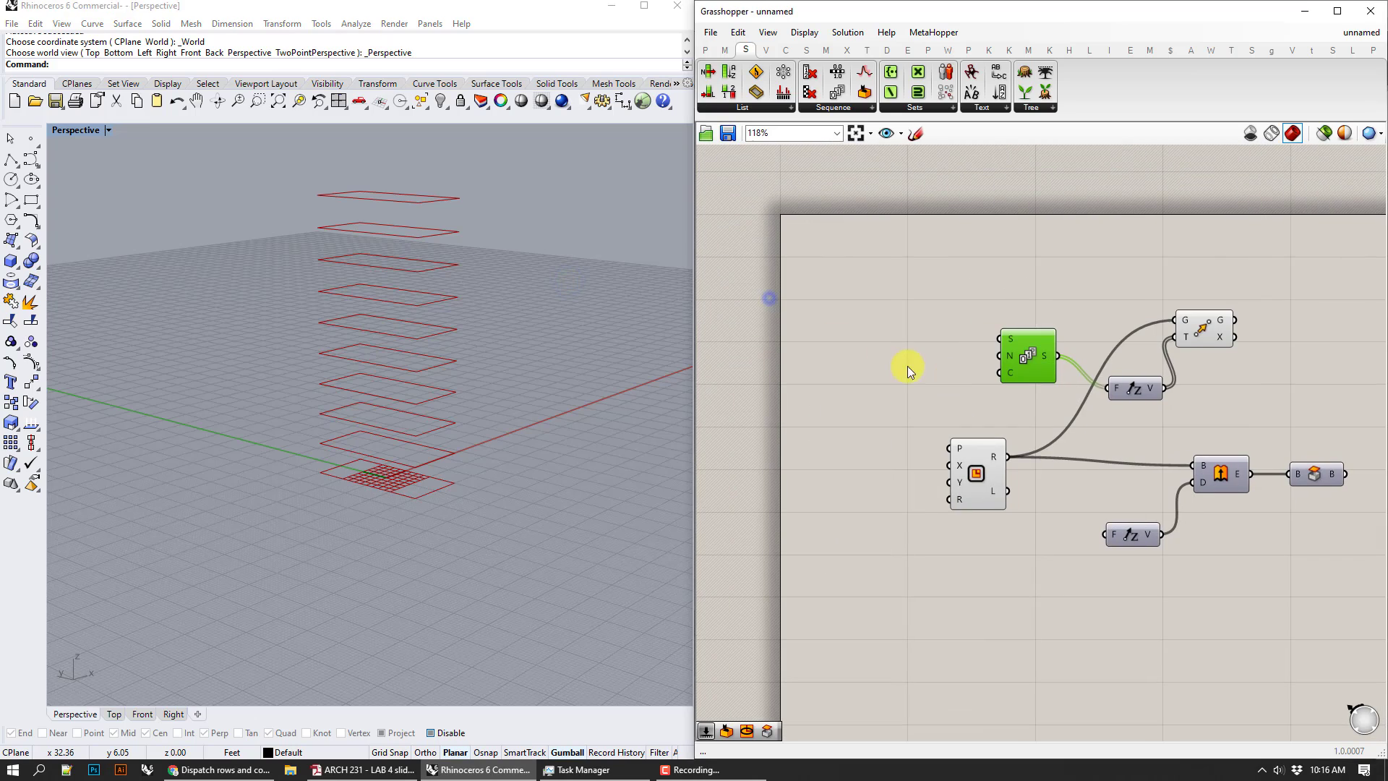
# - Add a number slider from 0 to 20, connect it to the Series count input and set it to 15
pyautogui.doubleClick(878, 364)
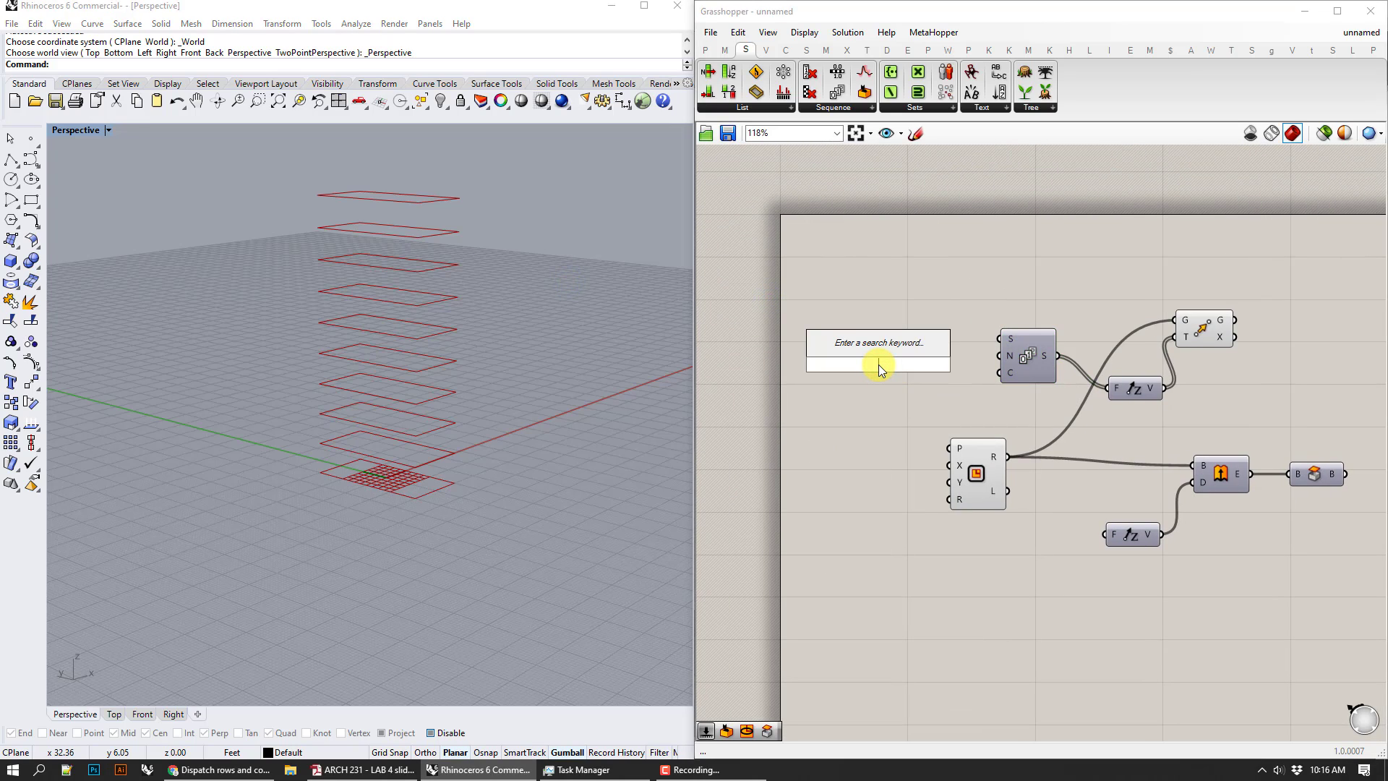
pyautogui.write('0<20')
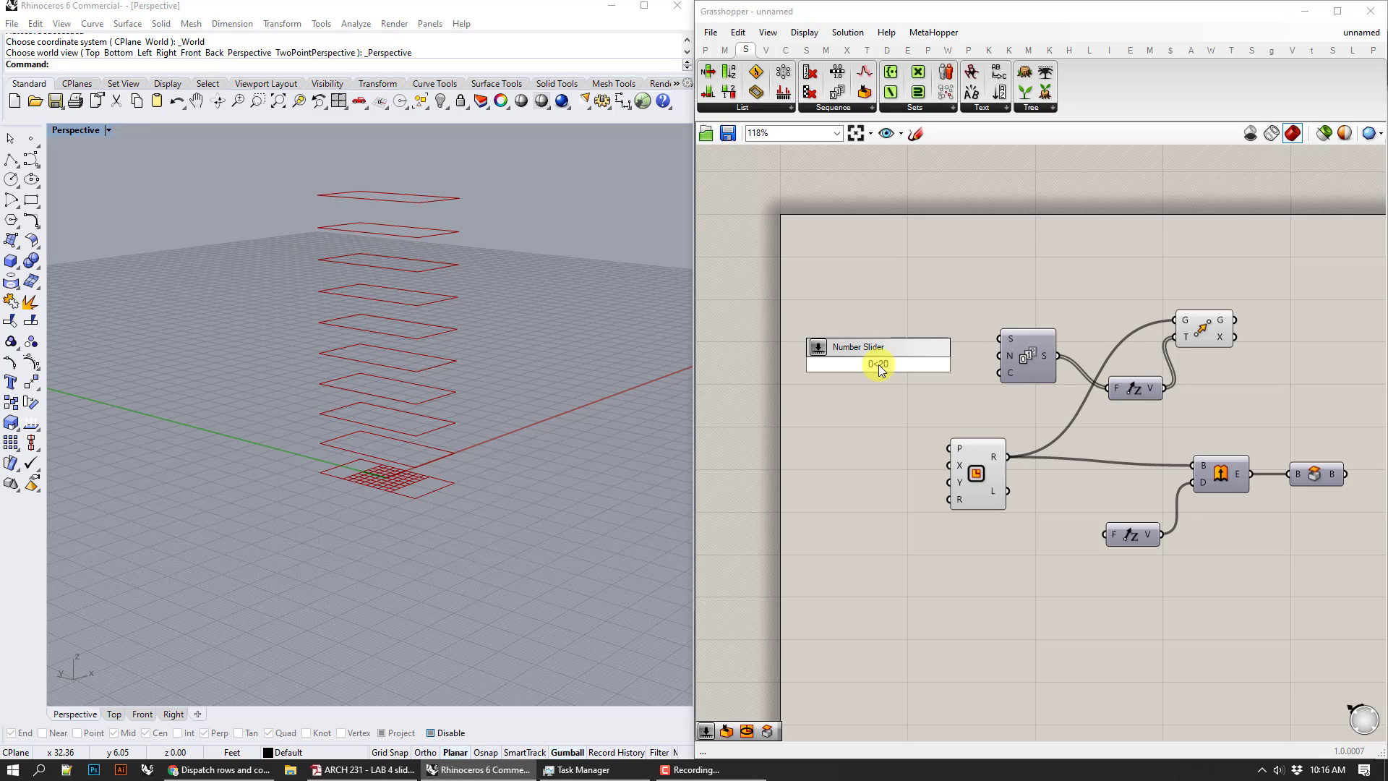
pyautogui.press('Return')
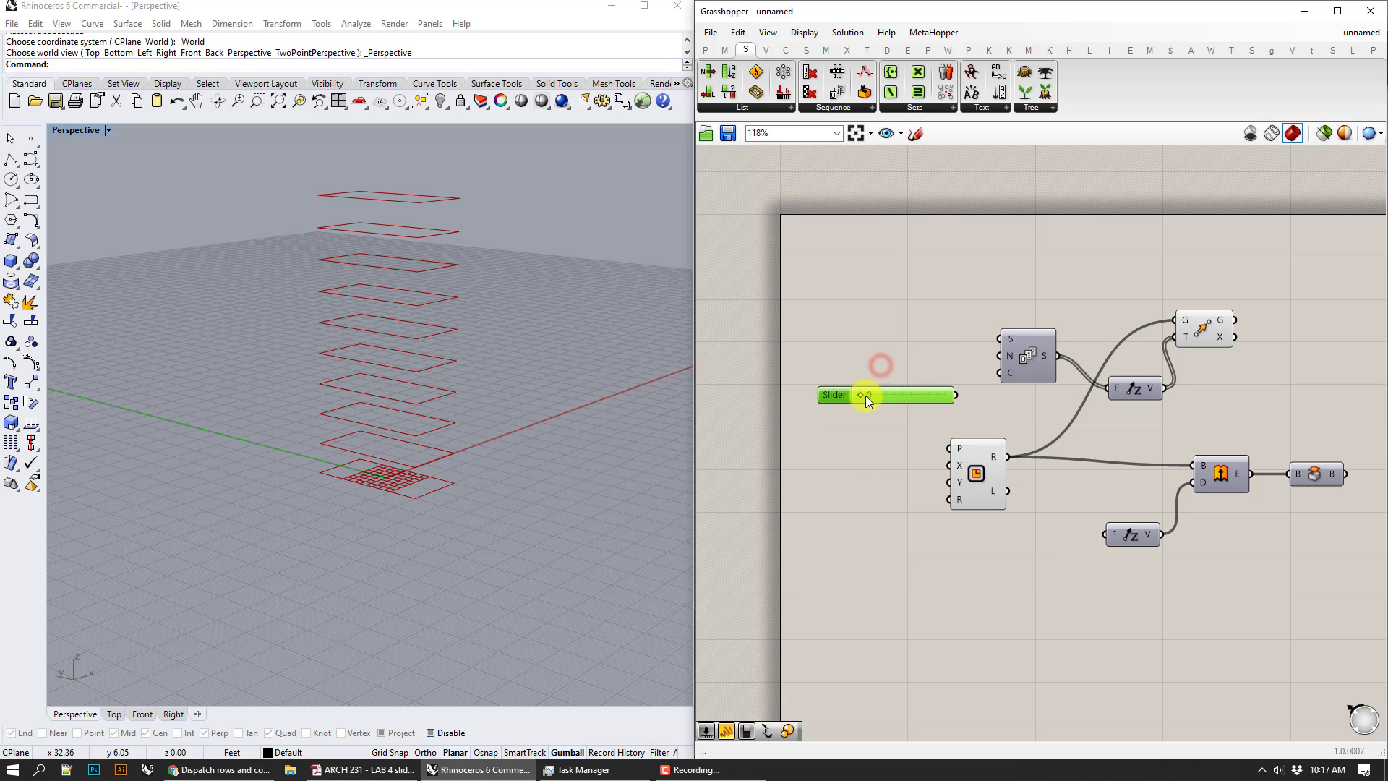
pyautogui.moveTo(862, 395); pyautogui.dragTo(1051, 361)
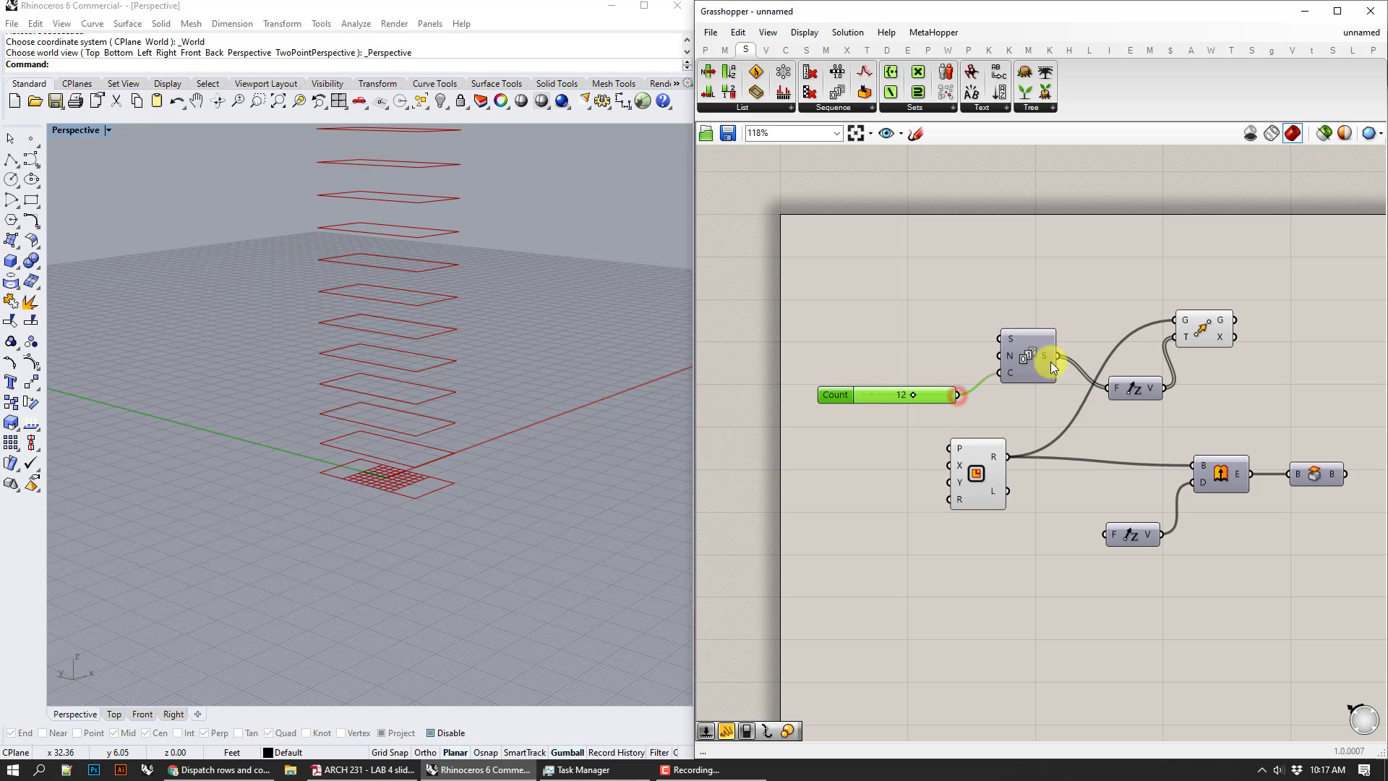
pyautogui.moveTo(494, 333); pyautogui.dragTo(915, 385, button='right')
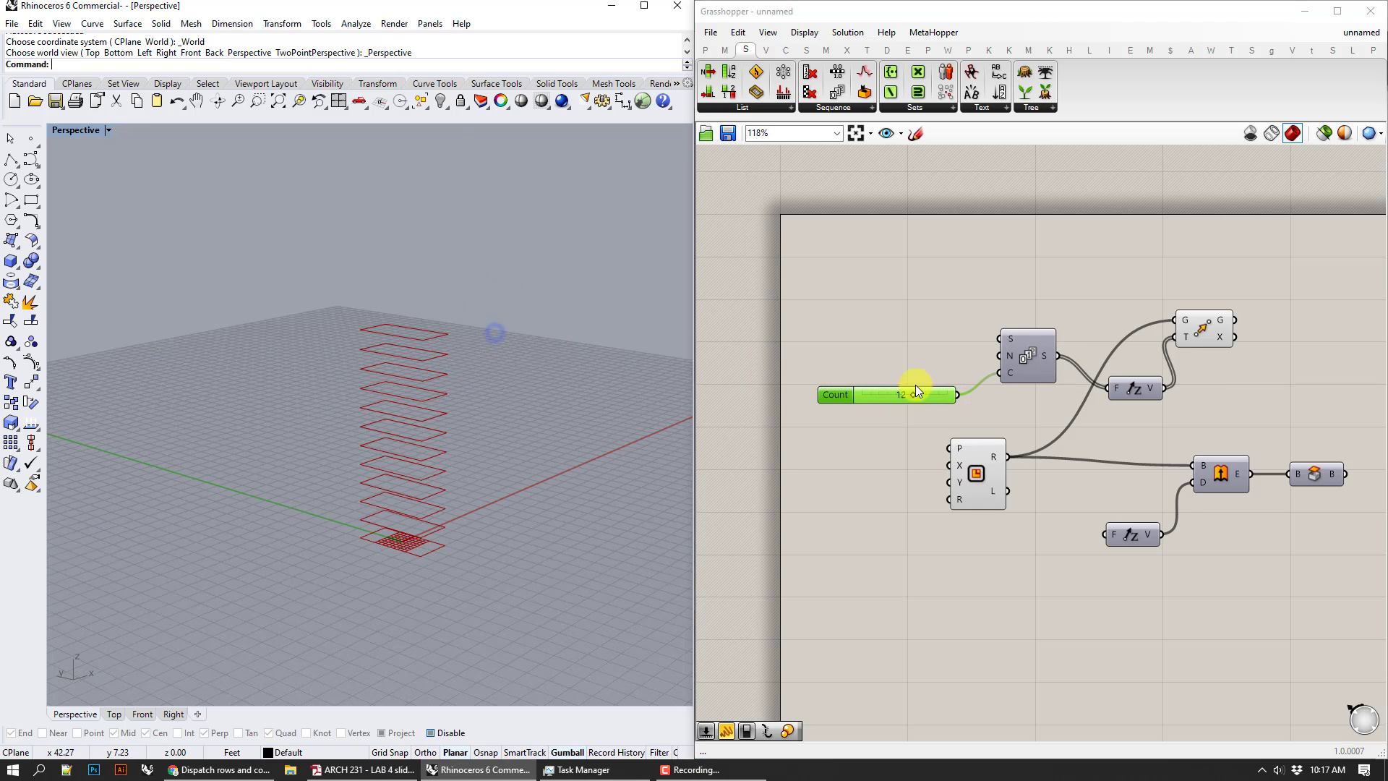
pyautogui.moveTo(912, 393); pyautogui.dragTo(945, 406)
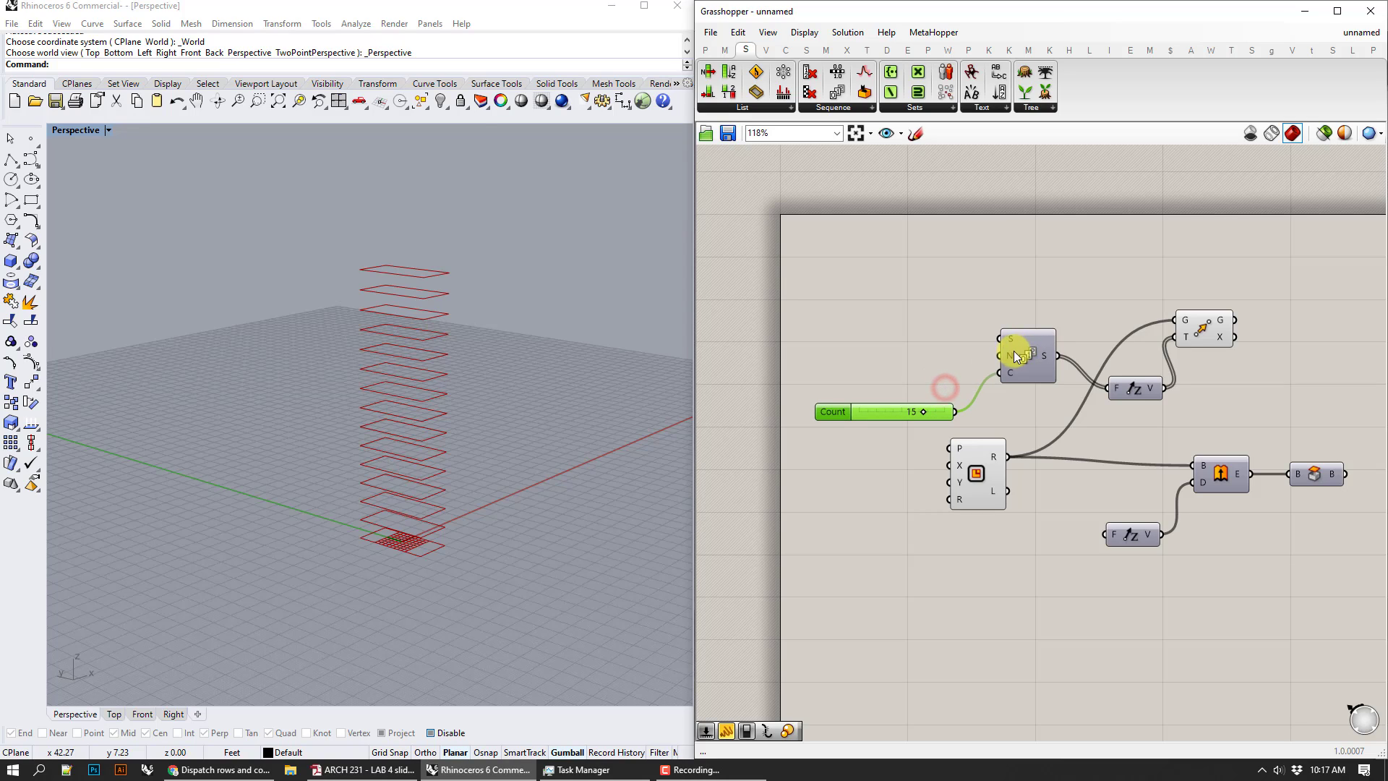
# - Add a decimal slider from 0 to 10, connect it to the Series step input and set it to 0.93
pyautogui.doubleClick(879, 354)
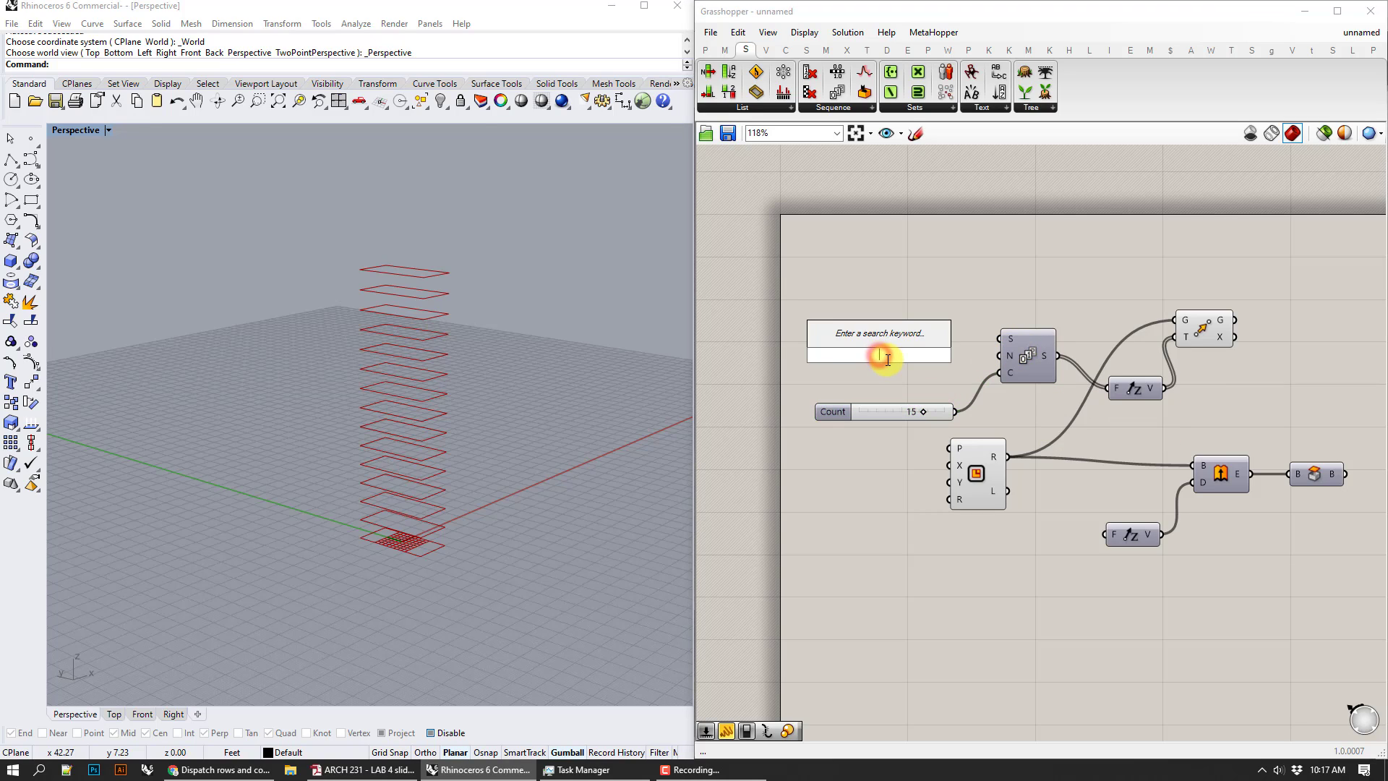
pyautogui.write('10')
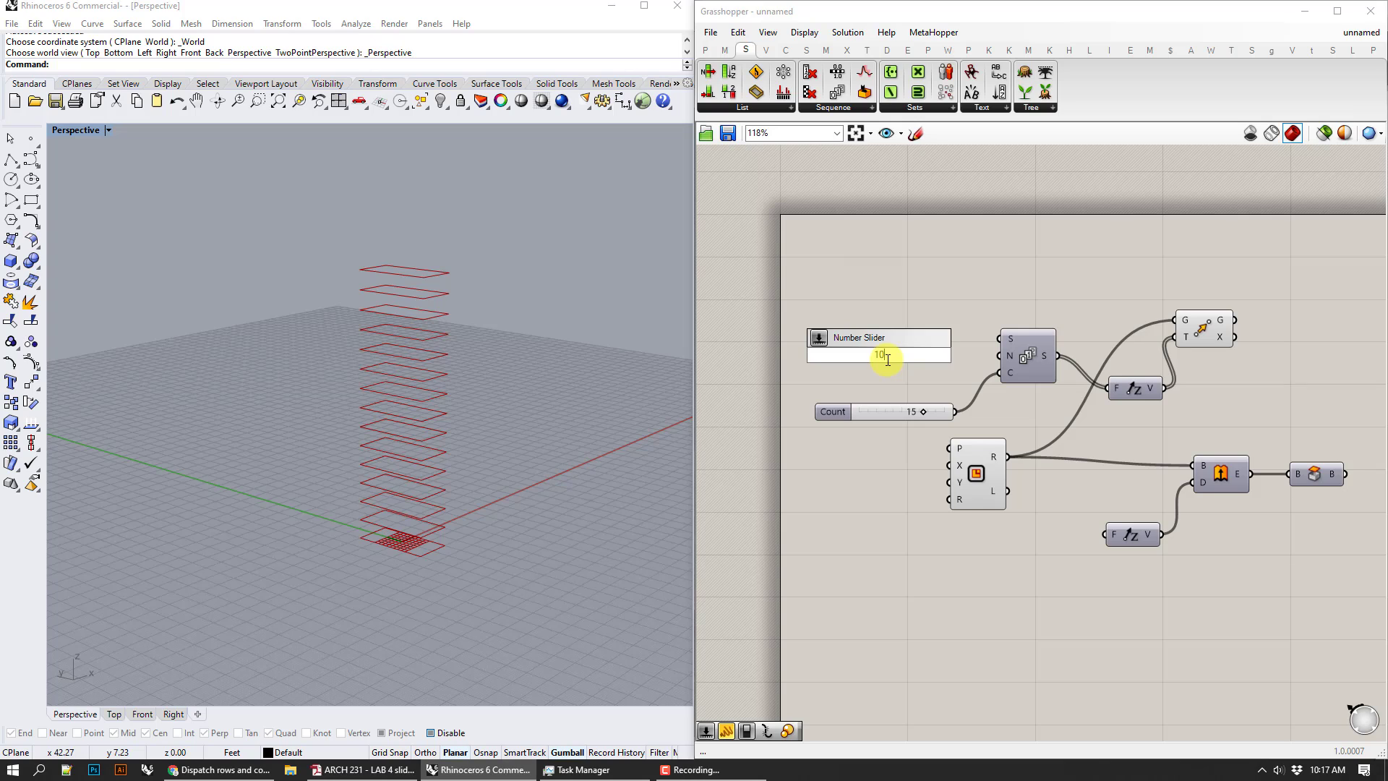
pyautogui.press('Return')
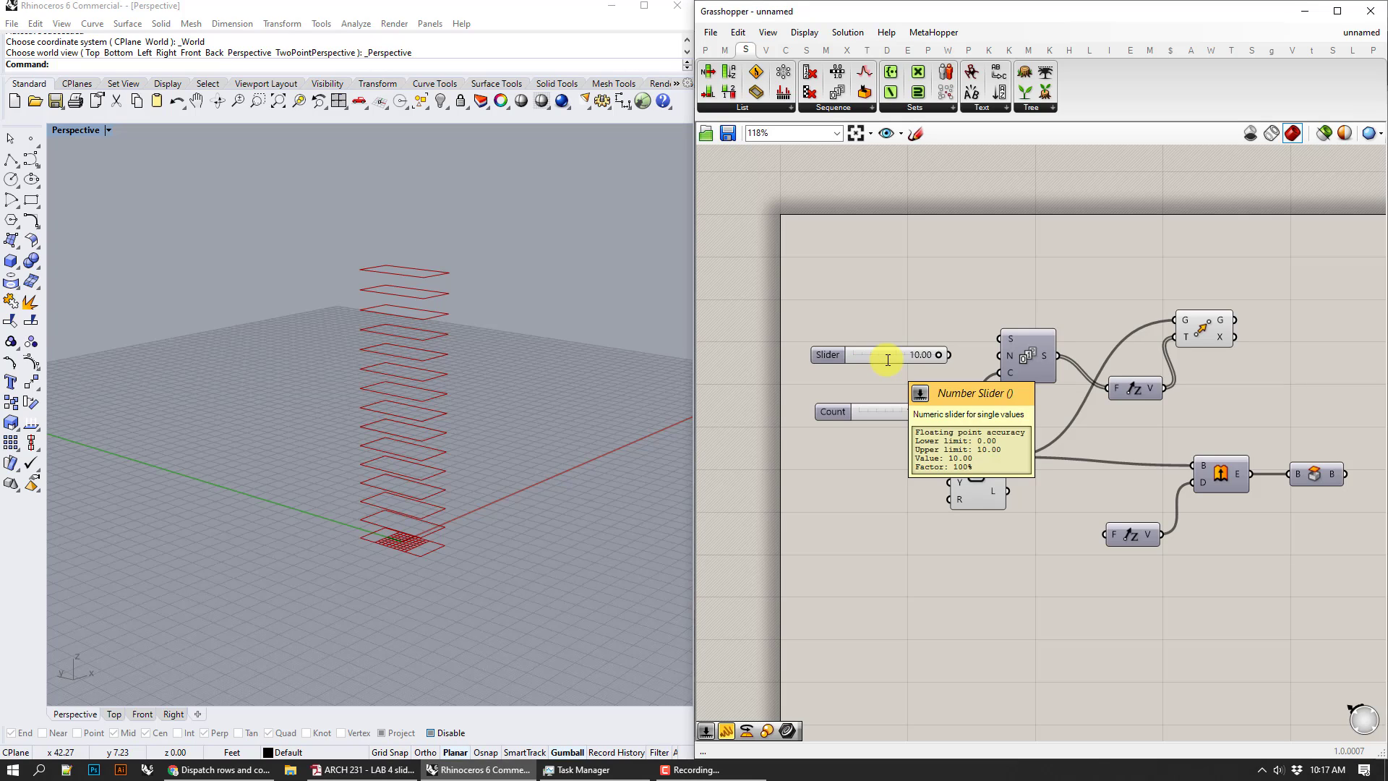
pyautogui.scroll(3, 930, 366)
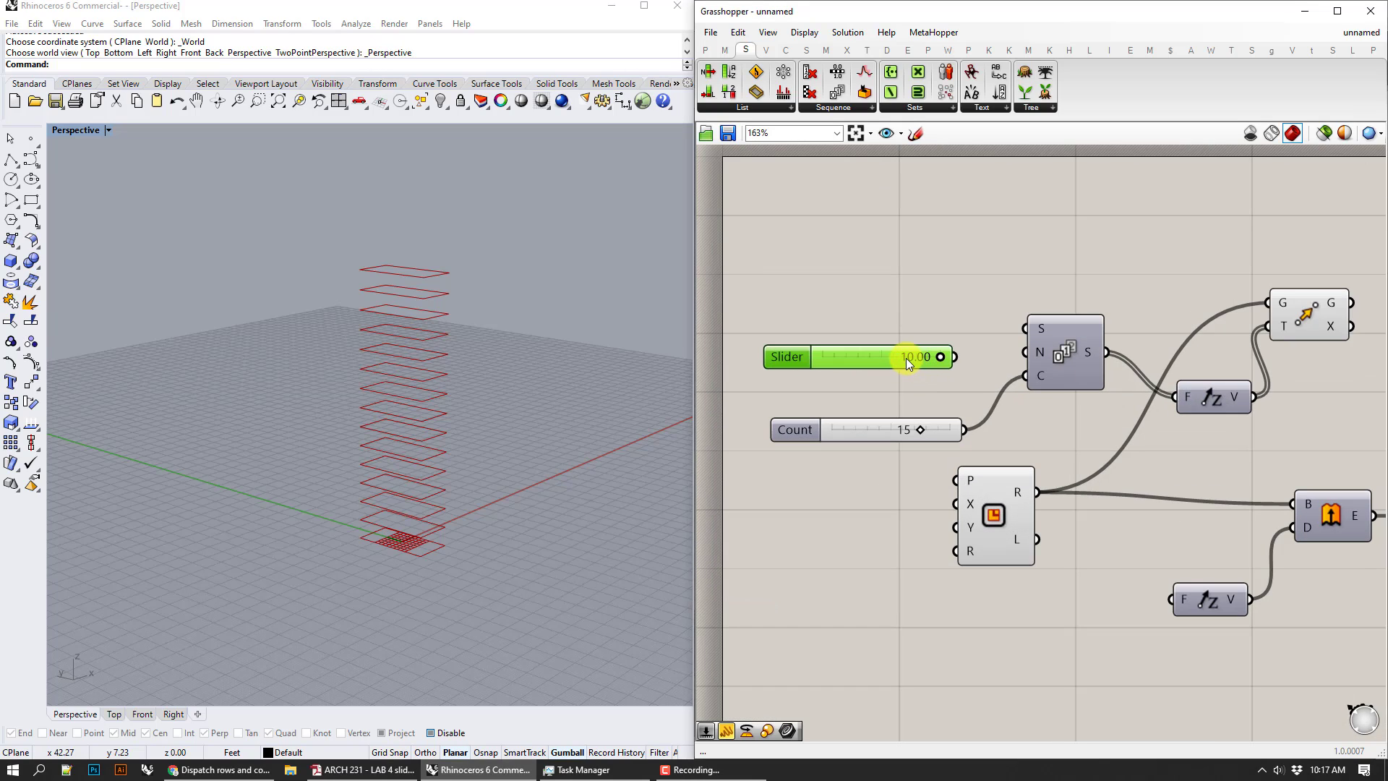
pyautogui.moveTo(954, 356); pyautogui.dragTo(831, 357)
pyautogui.moveTo(957, 326); pyautogui.dragTo(928, 342, button='right')
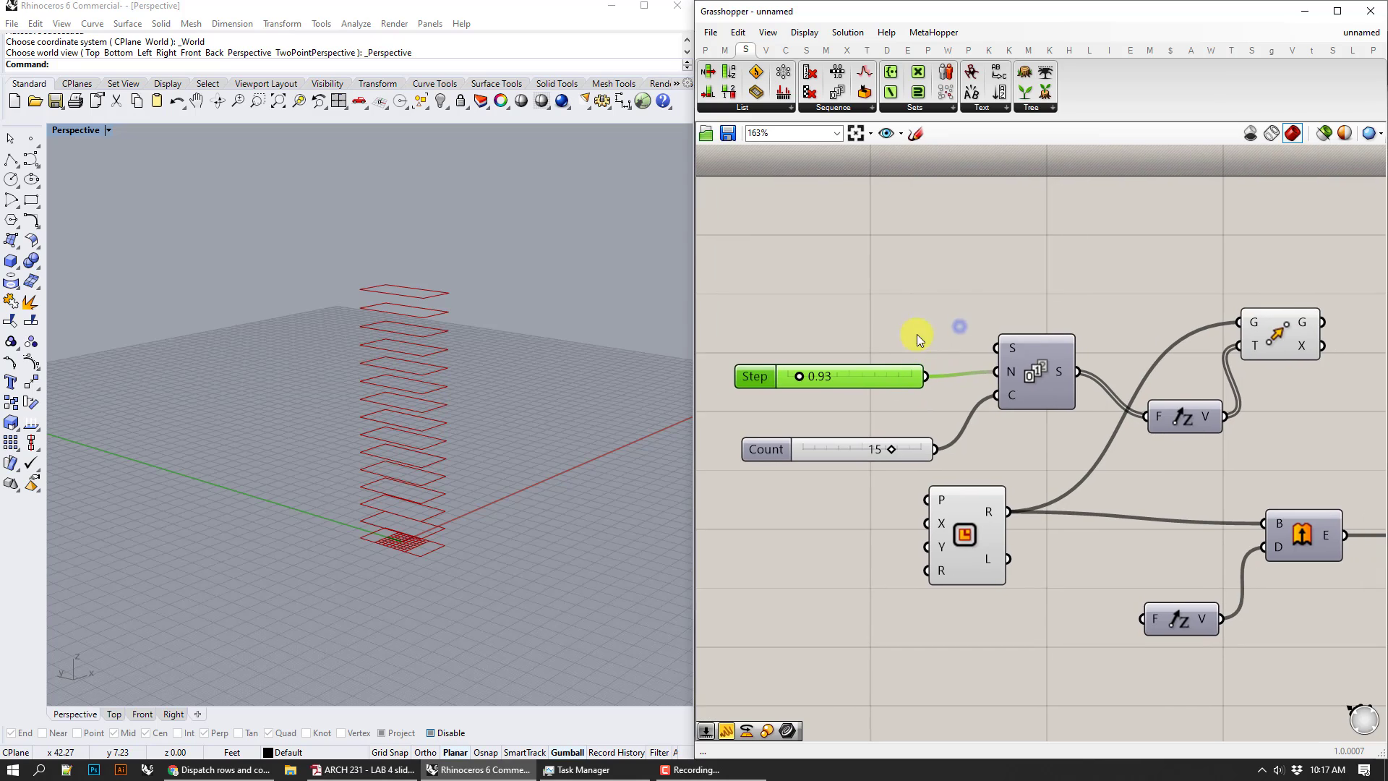
# - Move the Extrude, its Unit Z and the Cap component aside, then connect Move's geometry output to the Extrude base input
pyautogui.moveTo(979, 380); pyautogui.dragTo(880, 333, button='right')
pyautogui.click(1200, 290)
pyautogui.moveTo(1275, 387); pyautogui.dragTo(990, 363, button='right')
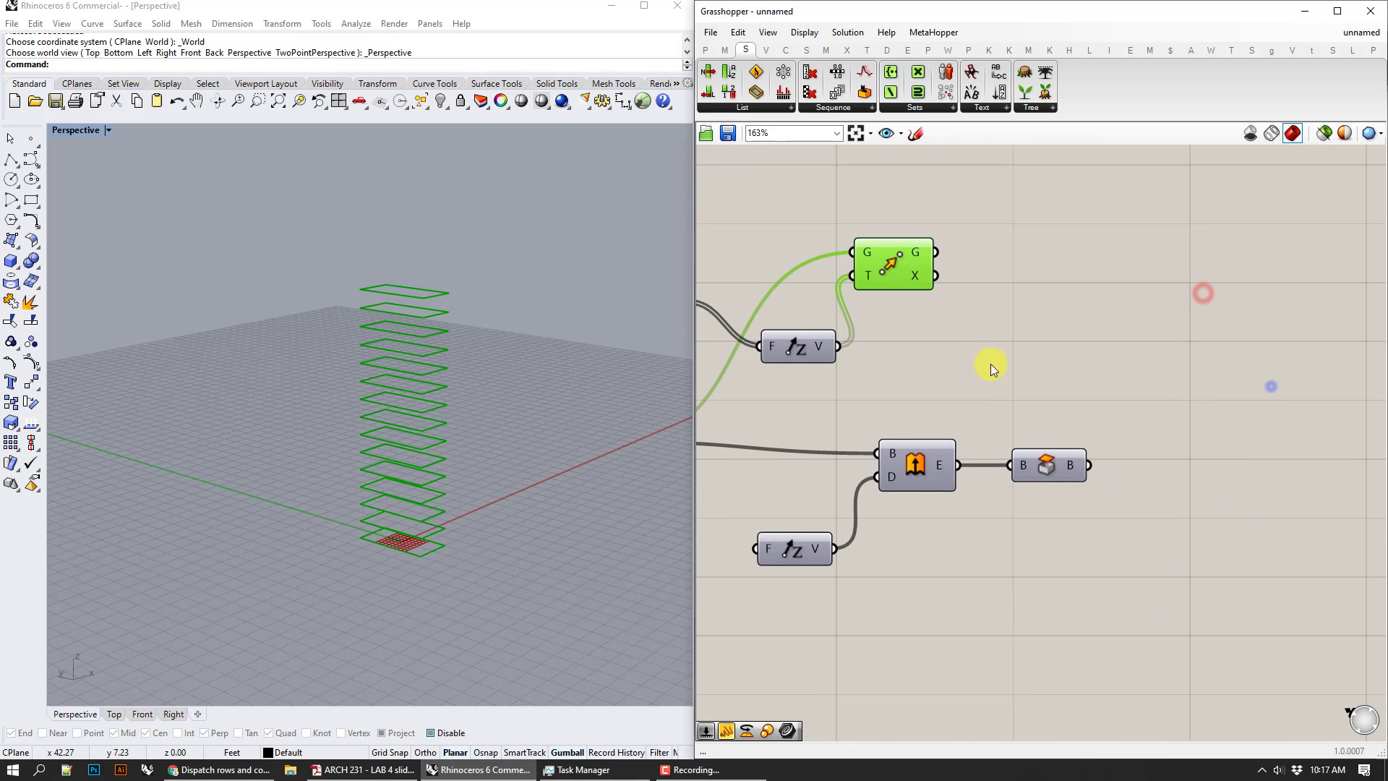
pyautogui.moveTo(1165, 606); pyautogui.dragTo(808, 417)
pyautogui.moveTo(907, 457); pyautogui.dragTo(1083, 480)
pyautogui.click(1084, 355)
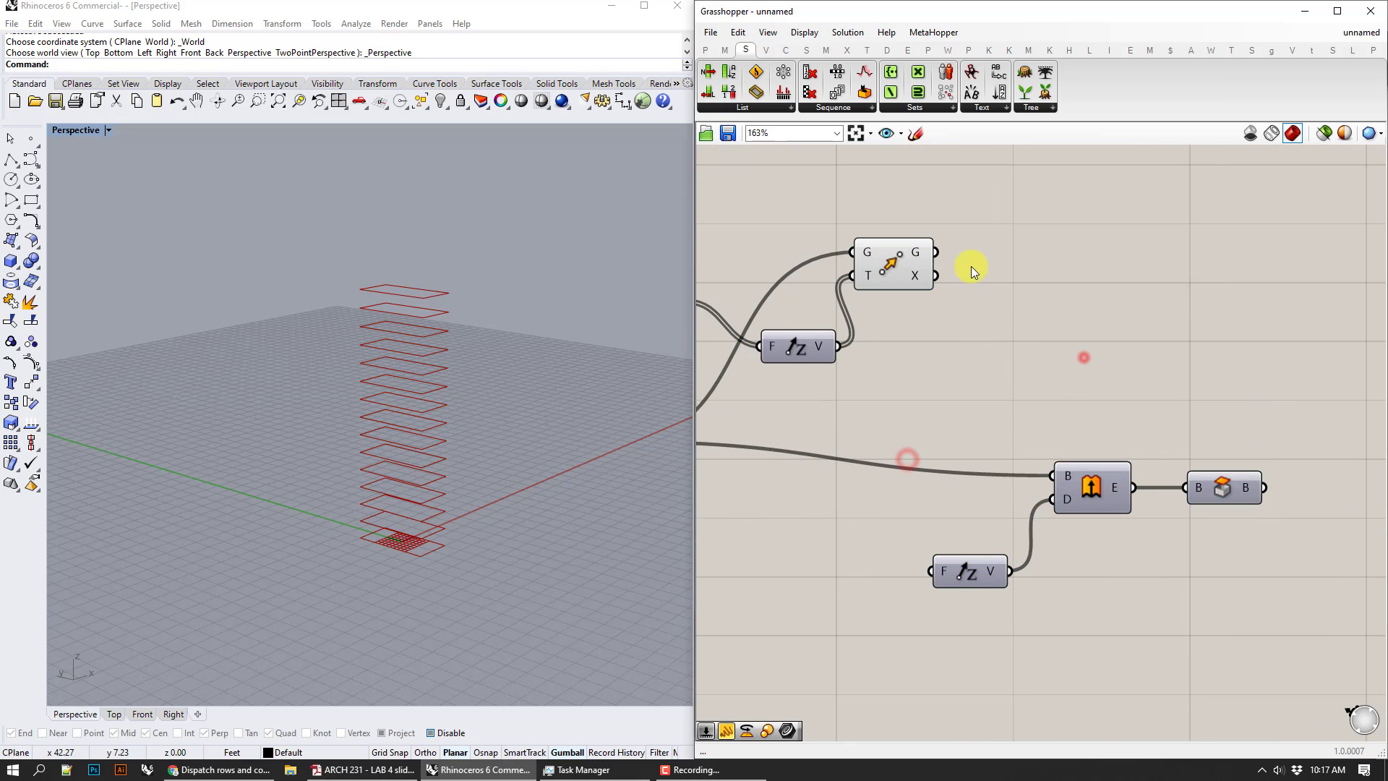
pyautogui.moveTo(935, 251); pyautogui.dragTo(1052, 475)
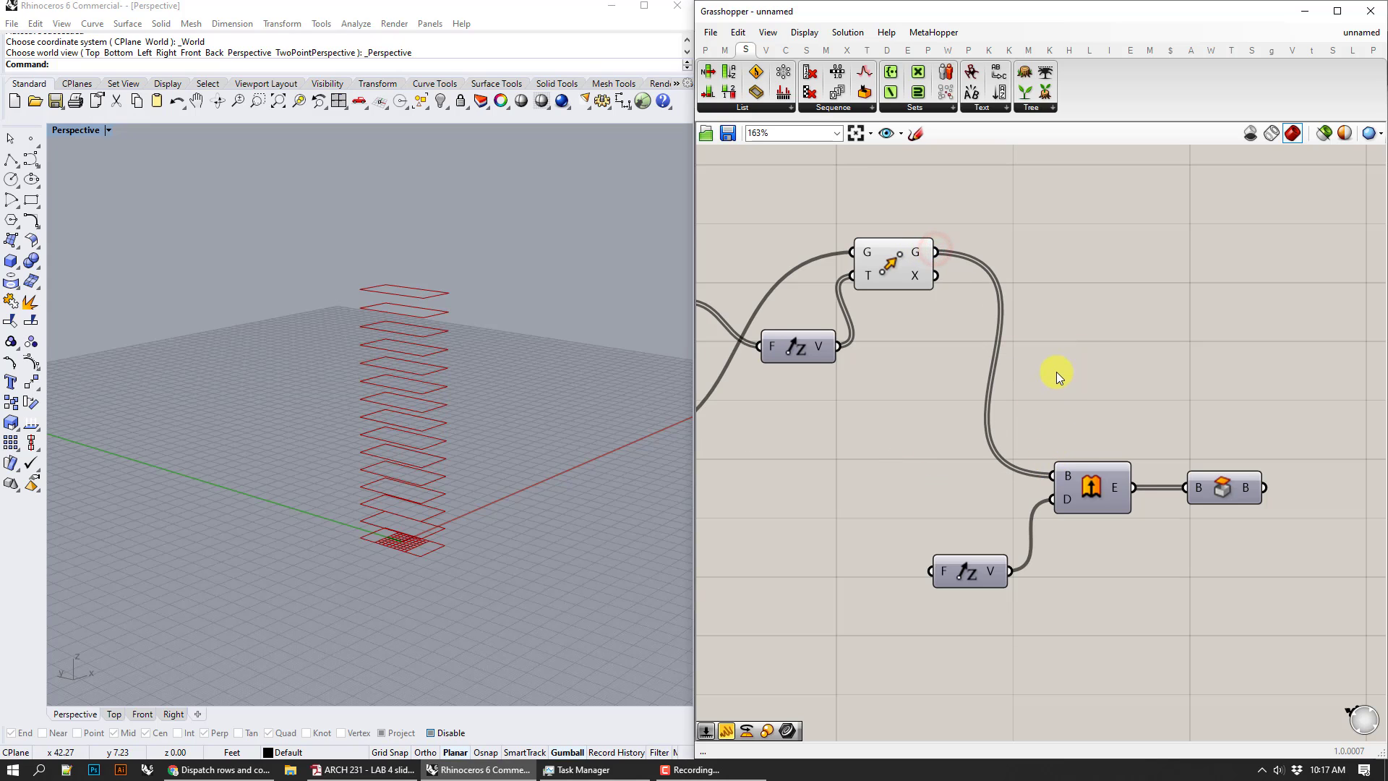
# - Turn on the preview of the Cap component and orbit around the stacked solids
pyautogui.click(1208, 484)
pyautogui.rightClick(1208, 486)
pyautogui.click(1231, 517)
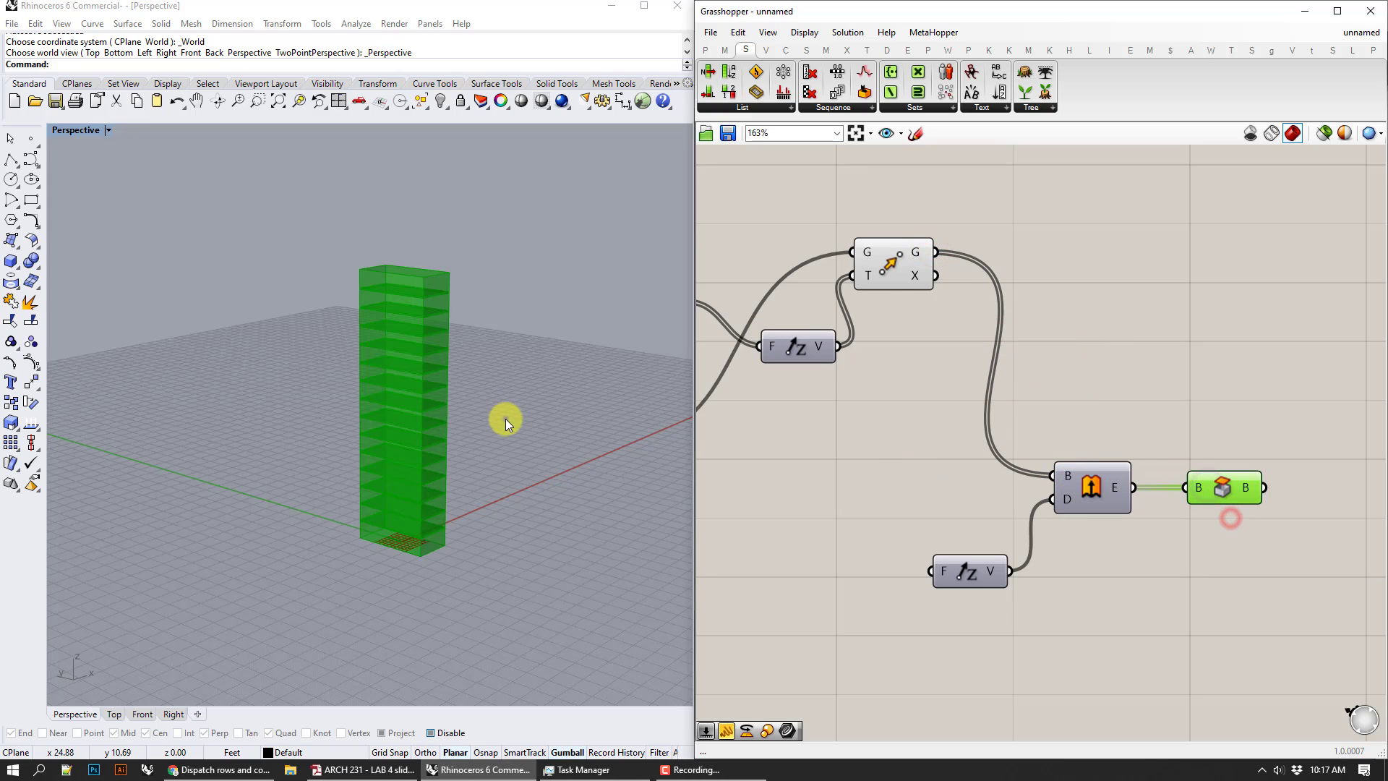
pyautogui.moveTo(505, 419); pyautogui.dragTo(538, 394, button='right')
pyautogui.moveTo(890, 412); pyautogui.dragTo(1003, 405, button='right')
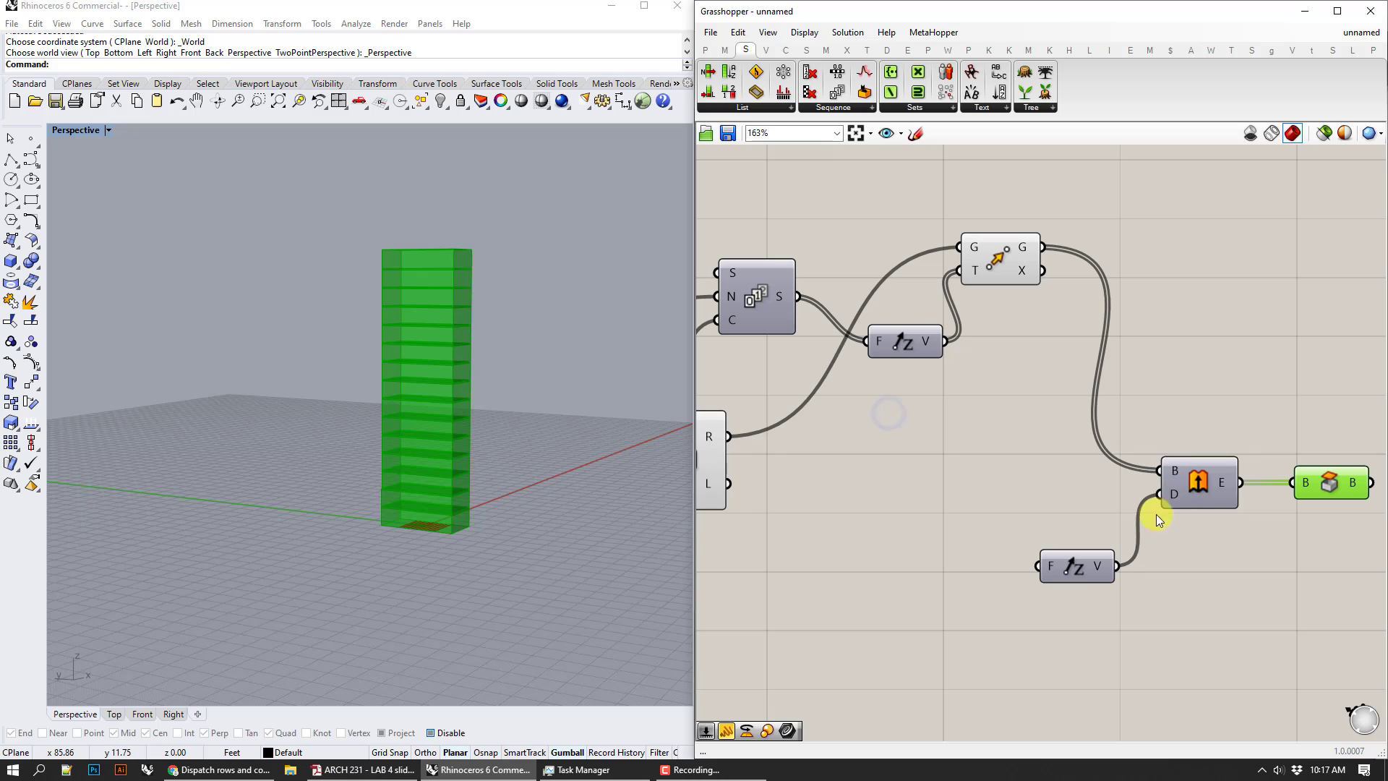
# - Try Step slider values of 1.51 and 1.92 to space the stacked solids apart
pyautogui.moveTo(880, 443); pyautogui.dragTo(1166, 468, button='right')
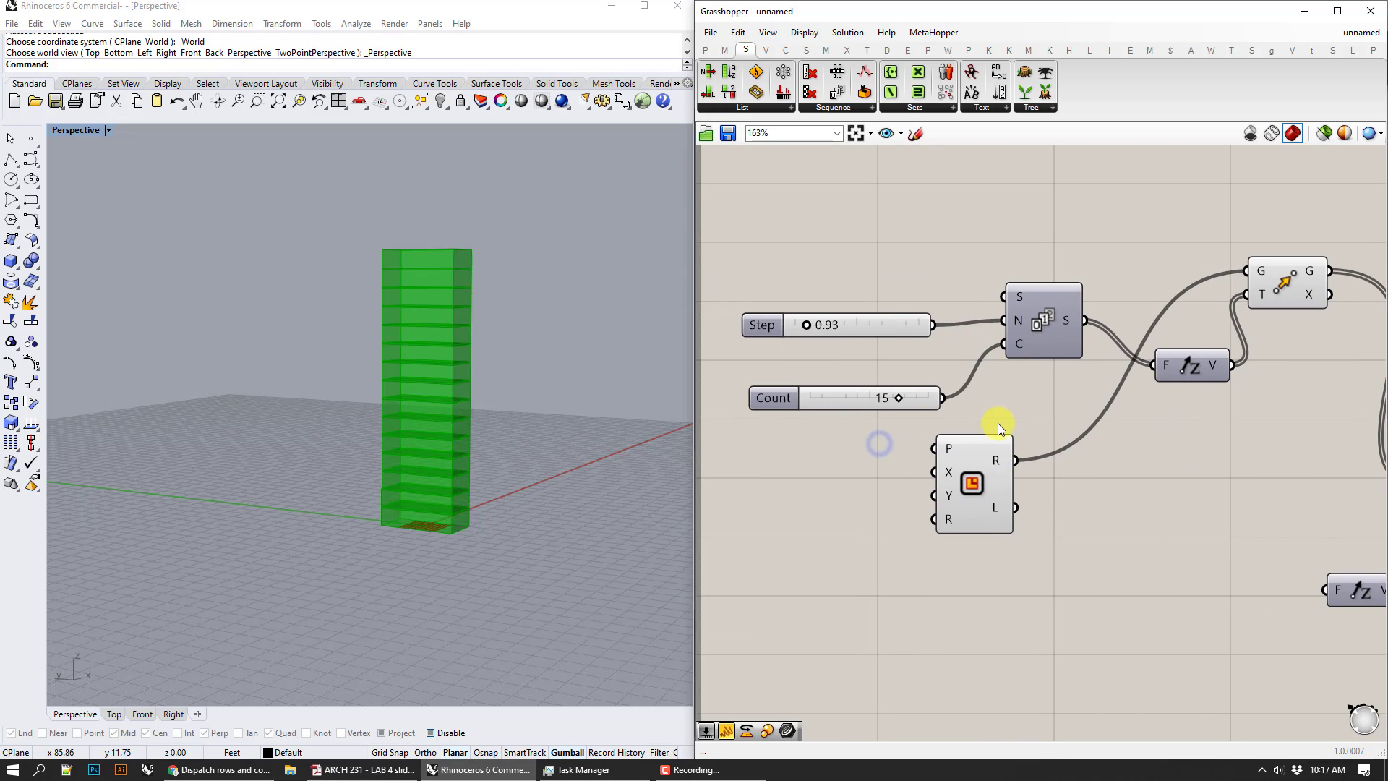
pyautogui.moveTo(863, 352); pyautogui.dragTo(786, 357, button='right')
pyautogui.moveTo(734, 331); pyautogui.dragTo(743, 332)
pyautogui.scroll(-2, 1072, 466)
pyautogui.moveTo(1110, 467); pyautogui.dragTo(1067, 478, button='right')
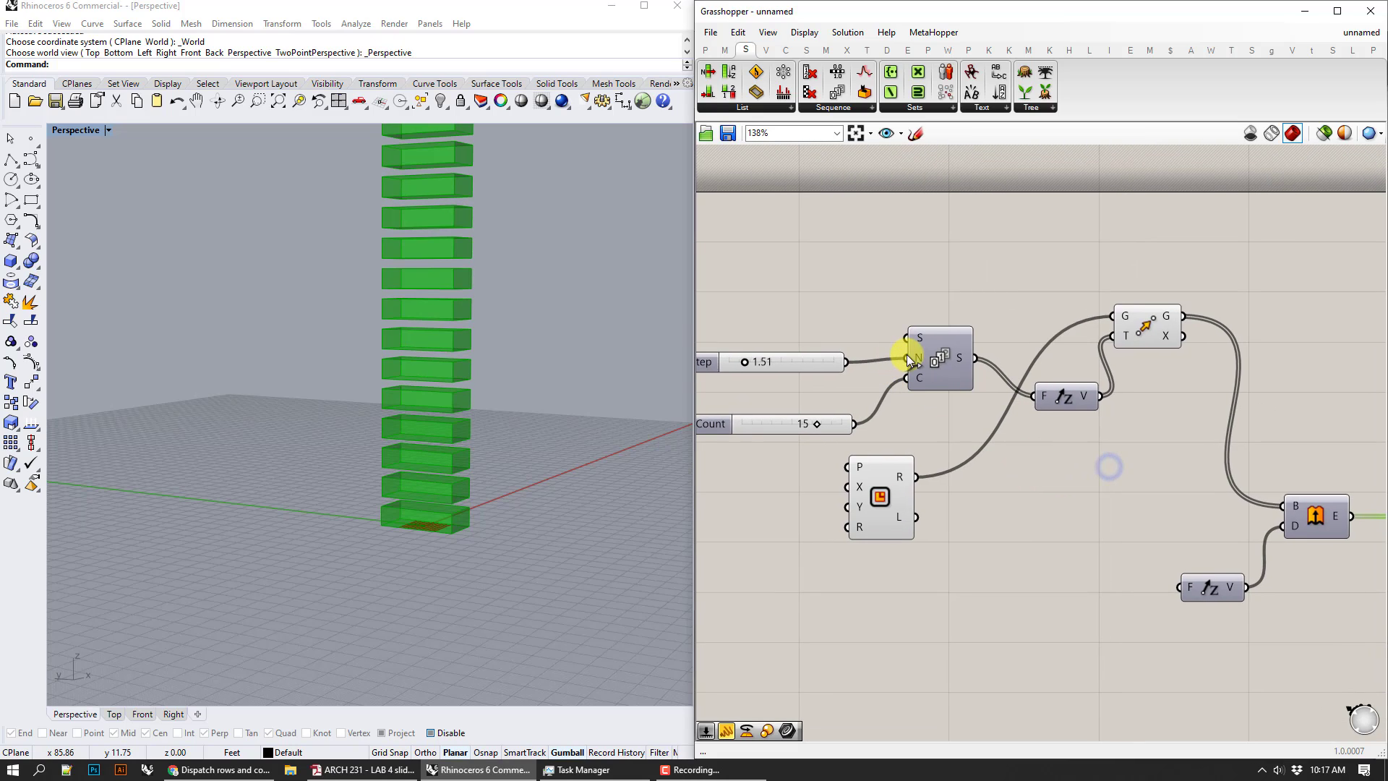
pyautogui.moveTo(913, 356)
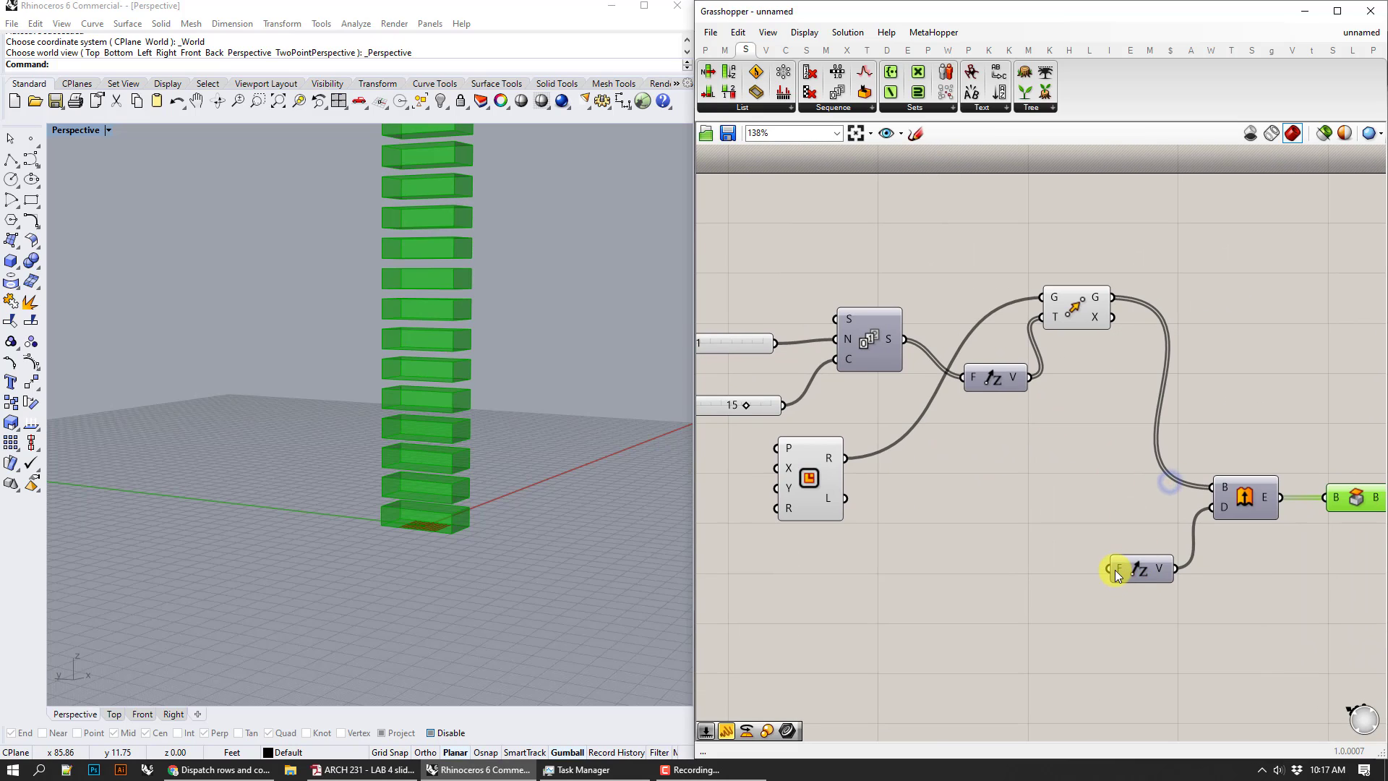
pyautogui.moveTo(1117, 571)
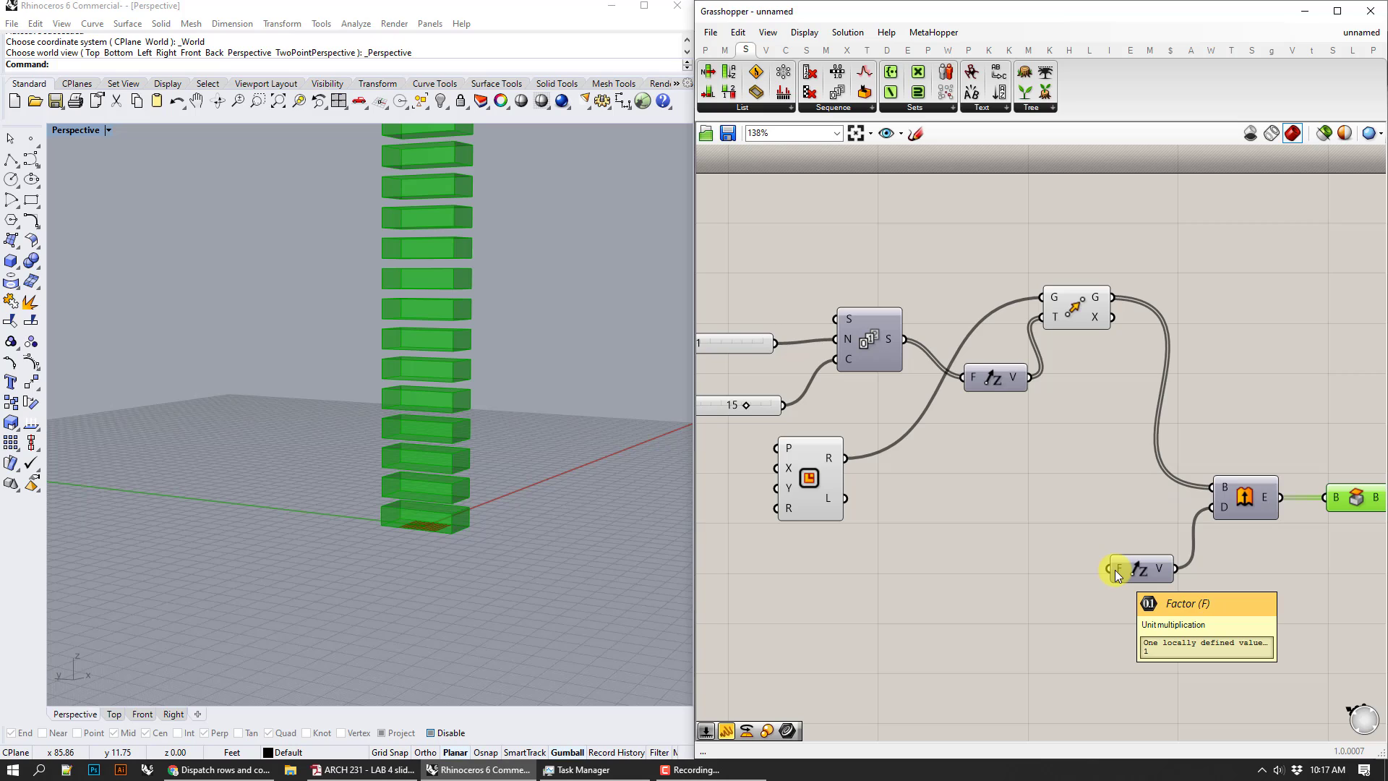
pyautogui.moveTo(987, 523); pyautogui.dragTo(1008, 527, button='right')
pyautogui.moveTo(967, 427); pyautogui.dragTo(1068, 432, button='right')
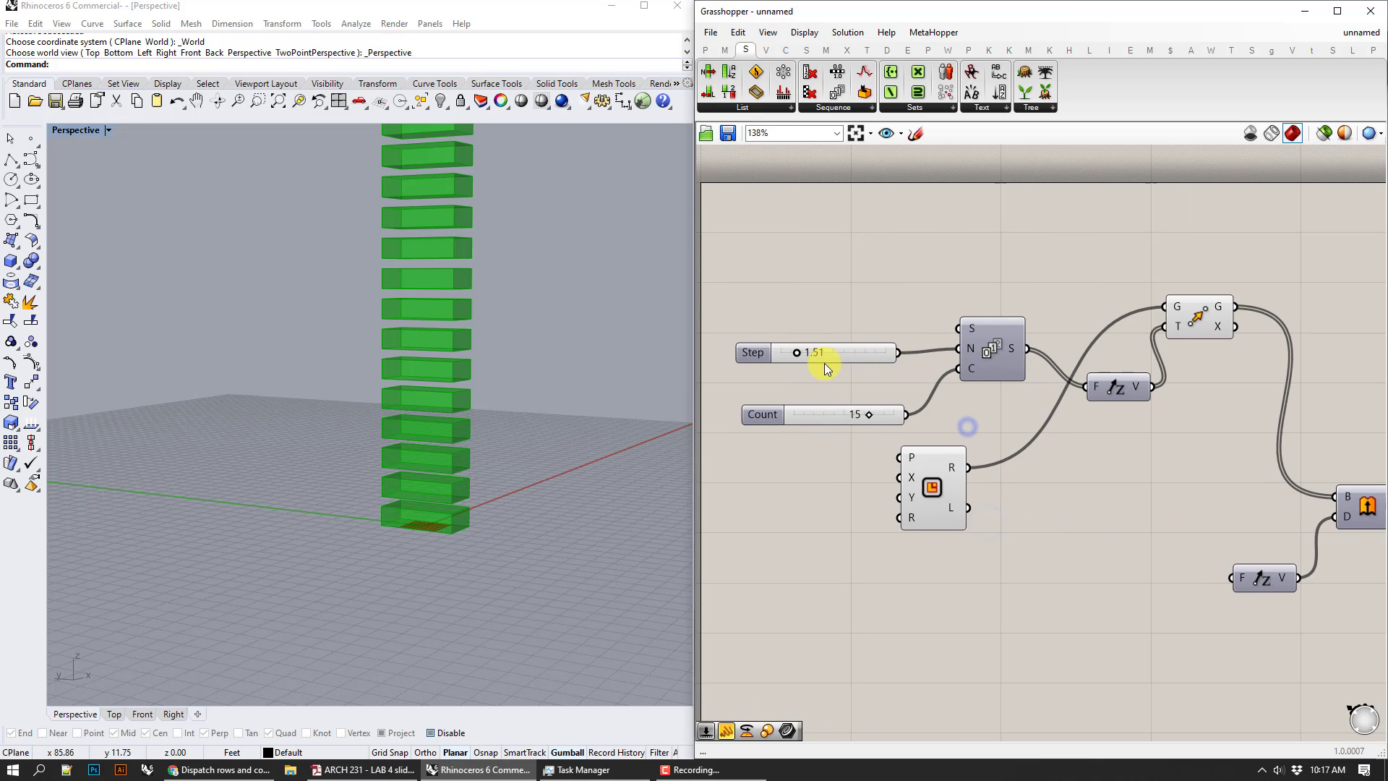
pyautogui.moveTo(795, 351)
pyautogui.mouseDown()
pyautogui.moveTo(783, 351)
pyautogui.moveTo(806, 353)
pyautogui.mouseUp()
pyautogui.scroll(-2, 1012, 456)
pyautogui.moveTo(1013, 455); pyautogui.dragTo(1031, 446, button='right')
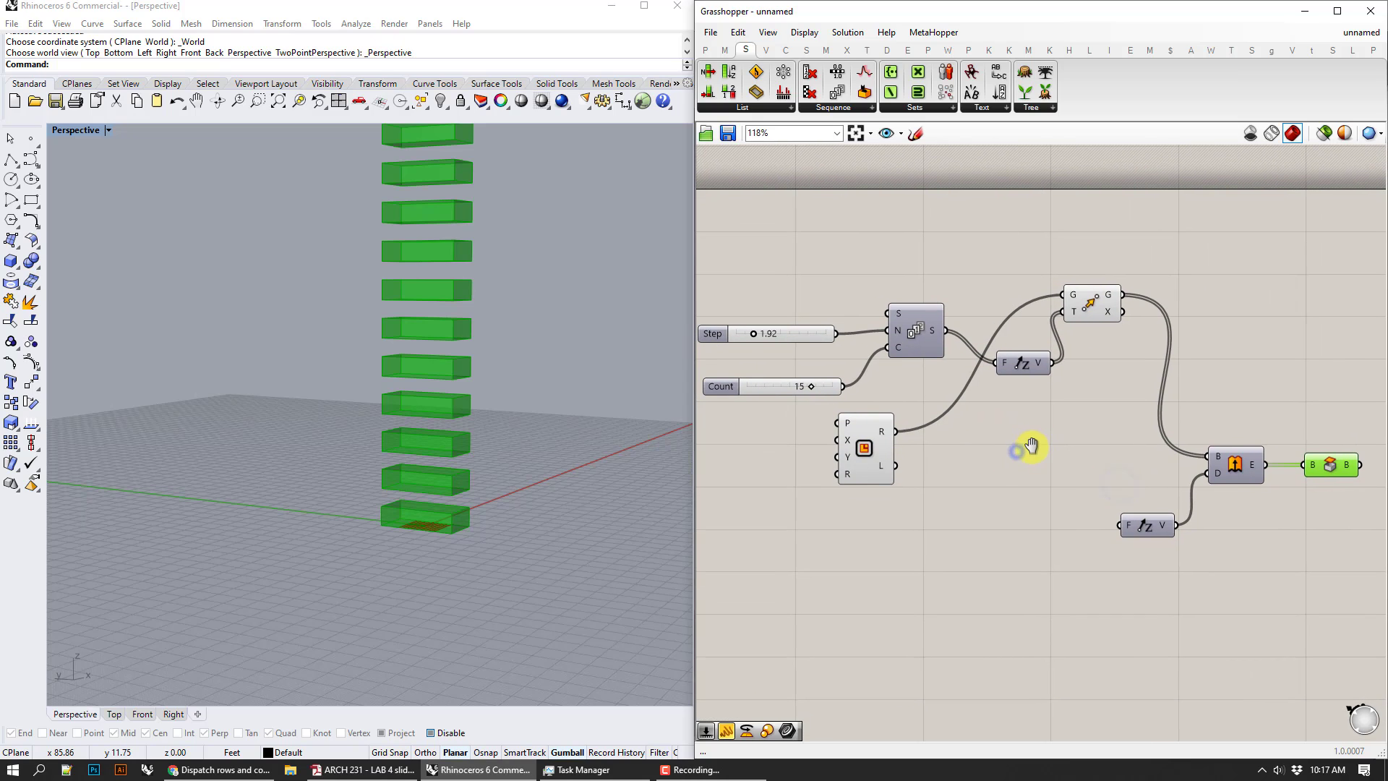
# - Feed the Step slider into the factor input of the extrusion's Unit Z and set Step to 0.87
pyautogui.moveTo(948, 421); pyautogui.dragTo(1120, 525)
pyautogui.moveTo(1016, 406); pyautogui.dragTo(1053, 436, button='right')
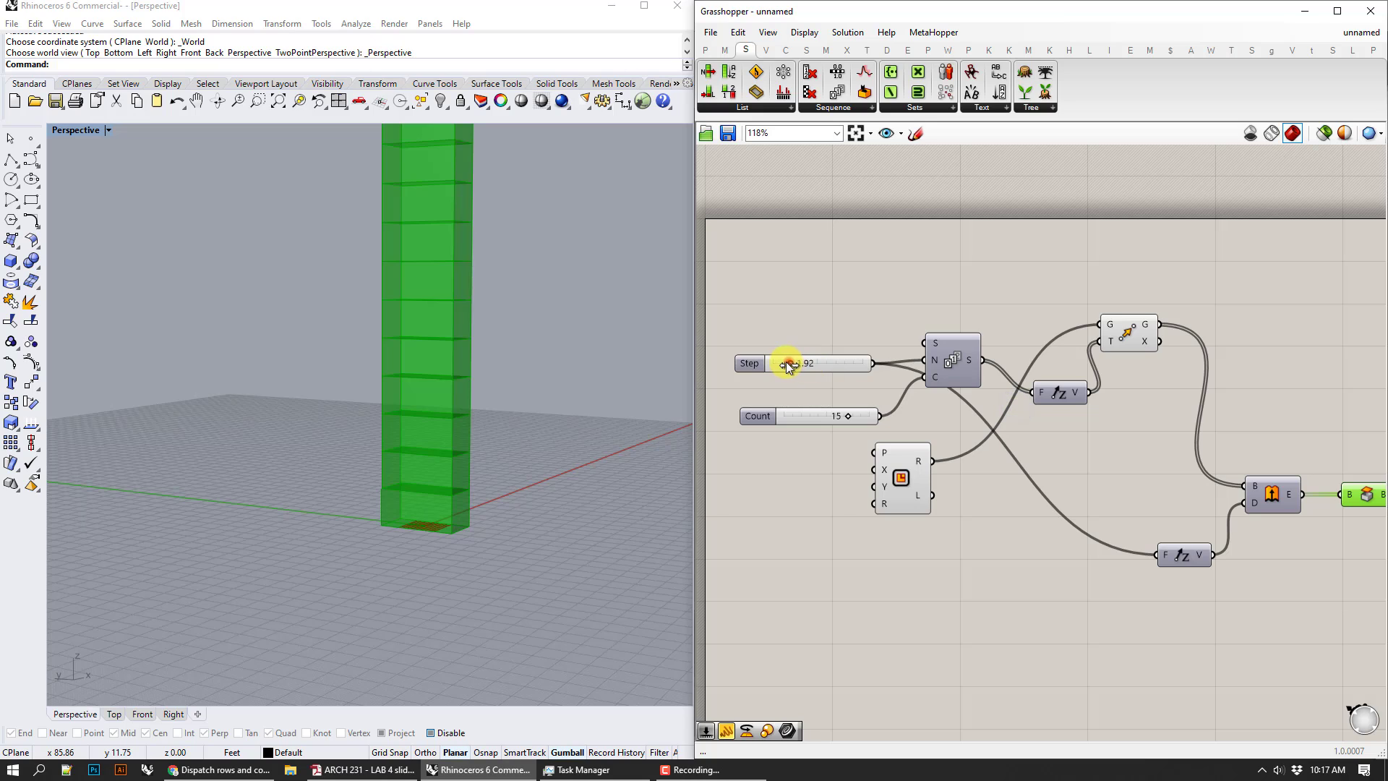
pyautogui.moveTo(787, 361); pyautogui.dragTo(780, 362)
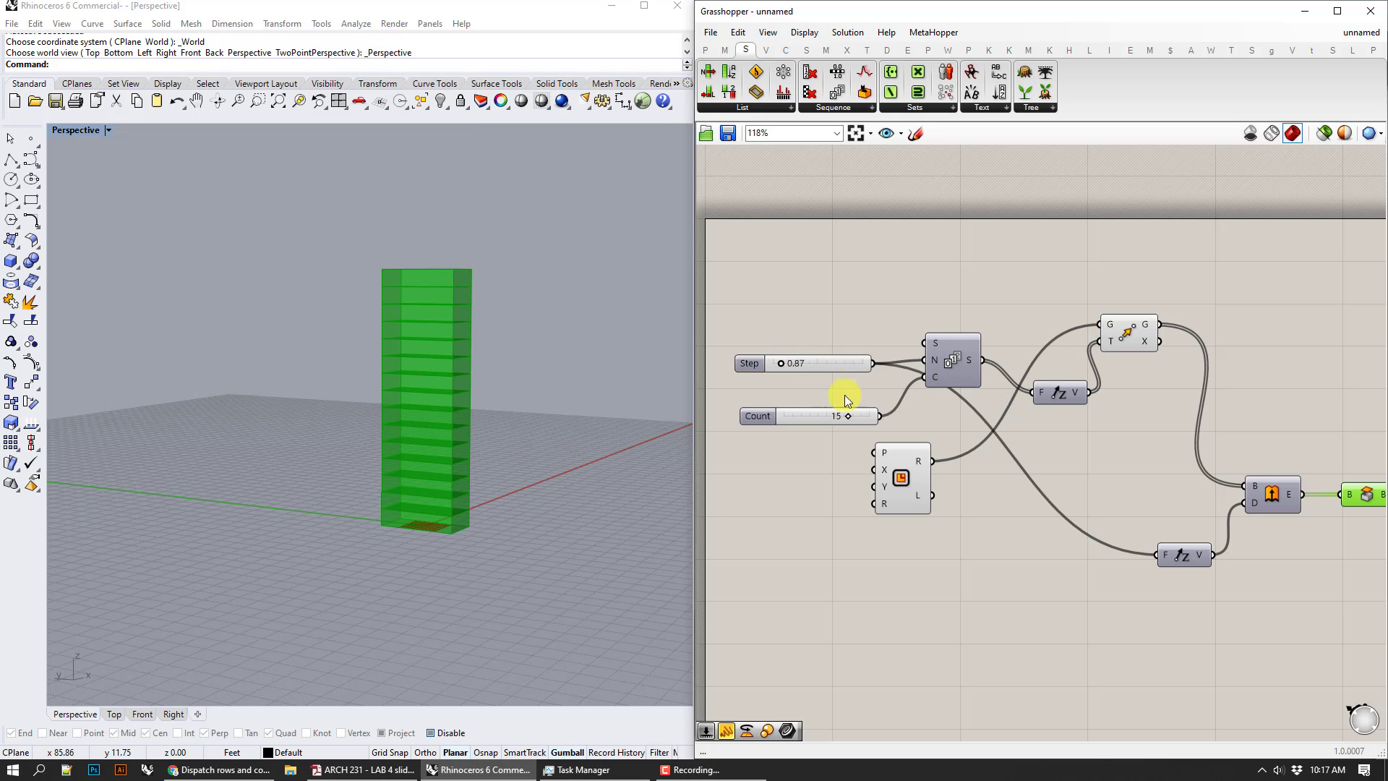
# - Set the Count slider to 19 and view the taller stack from above
pyautogui.moveTo(843, 417); pyautogui.dragTo(880, 414)
pyautogui.moveTo(1152, 431); pyautogui.dragTo(1047, 418, button='right')
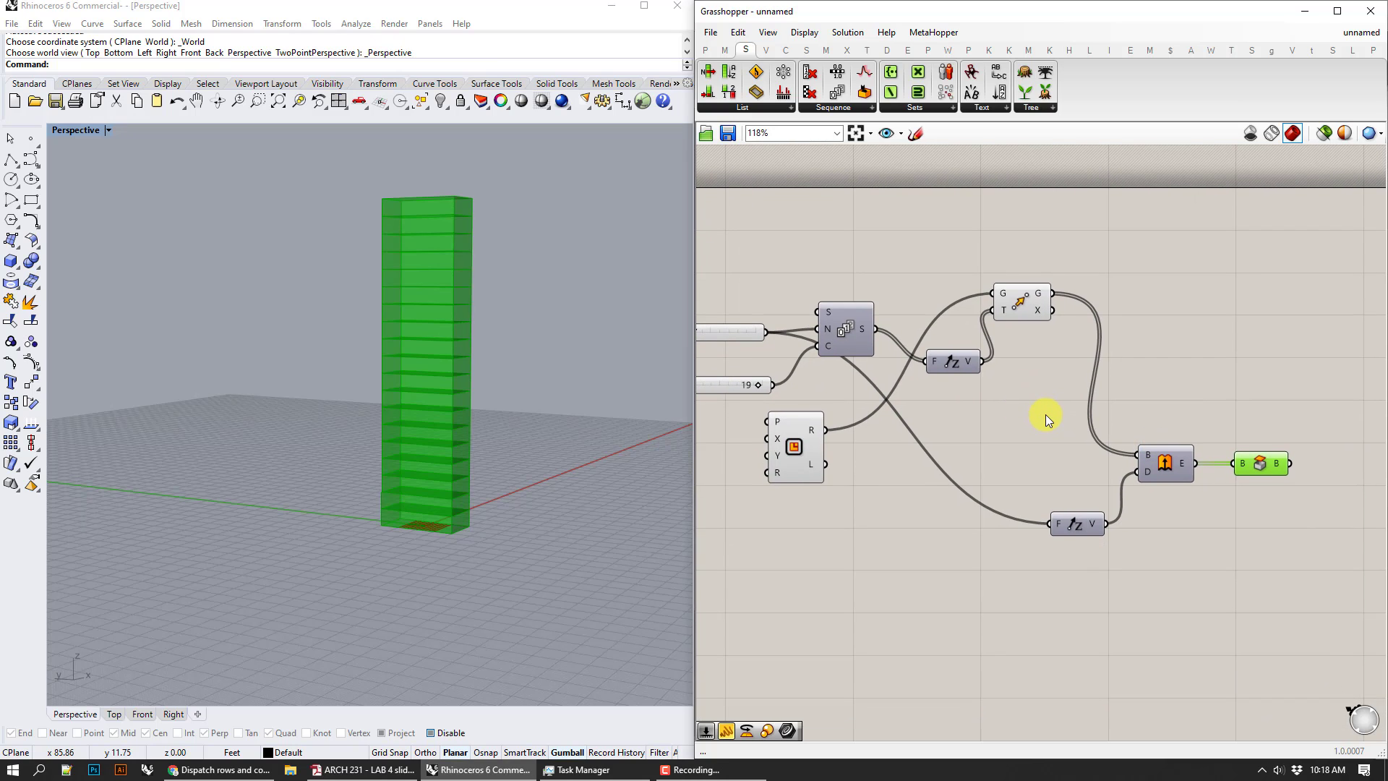
pyautogui.moveTo(952, 433); pyautogui.dragTo(1006, 444, button='right')
pyautogui.moveTo(628, 378); pyautogui.dragTo(600, 430, button='right')
pyautogui.moveTo(774, 399); pyautogui.dragTo(817, 394, button='right')
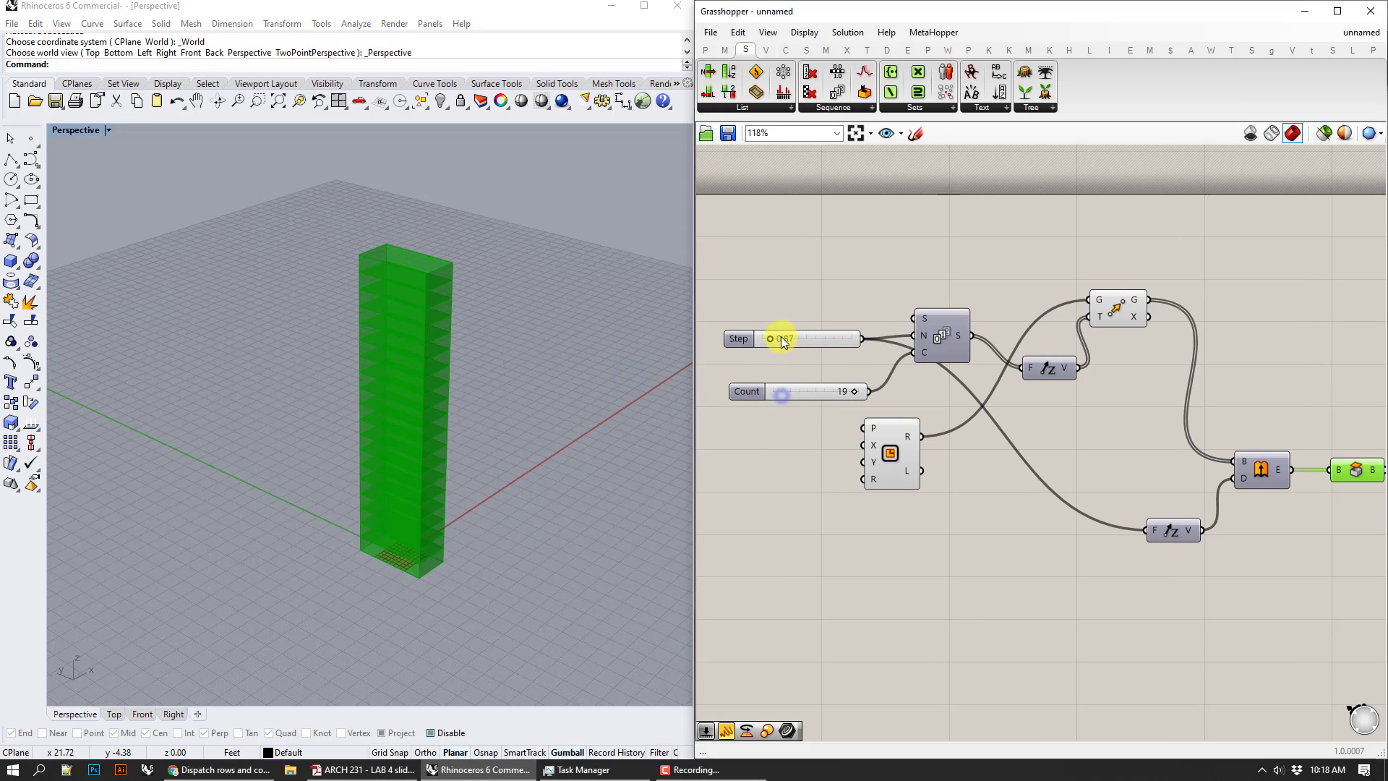
pyautogui.moveTo(771, 334)
pyautogui.mouseDown()
pyautogui.moveTo(797, 347)
pyautogui.moveTo(772, 337)
pyautogui.mouseUp()
# - Add a Rotate component after Cap and connect the capped solids to its geometry input
pyautogui.moveTo(1091, 461); pyautogui.dragTo(1035, 422, button='right')
pyautogui.click(1093, 423)
pyautogui.moveTo(1252, 332); pyautogui.dragTo(1019, 300, button='right')
pyautogui.click(1057, 412)
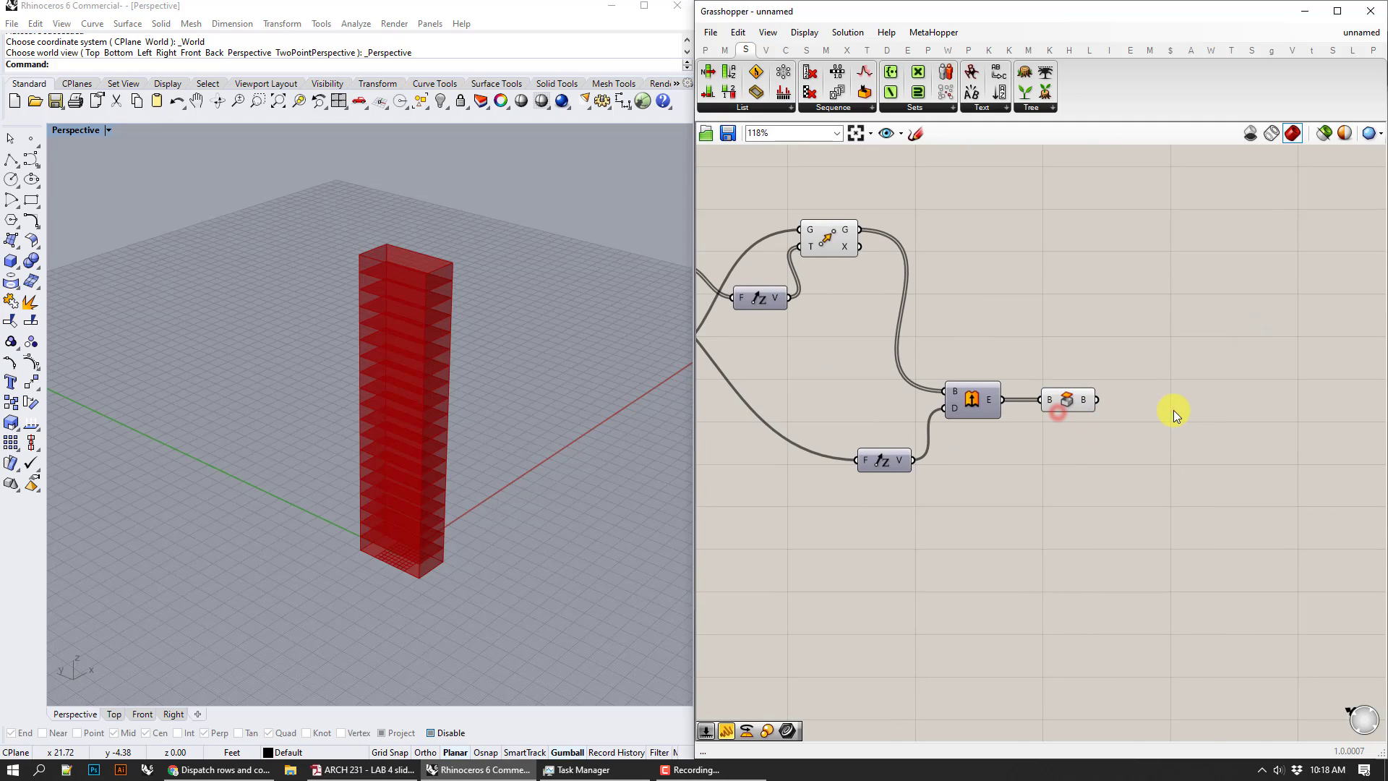
pyautogui.doubleClick(1173, 410)
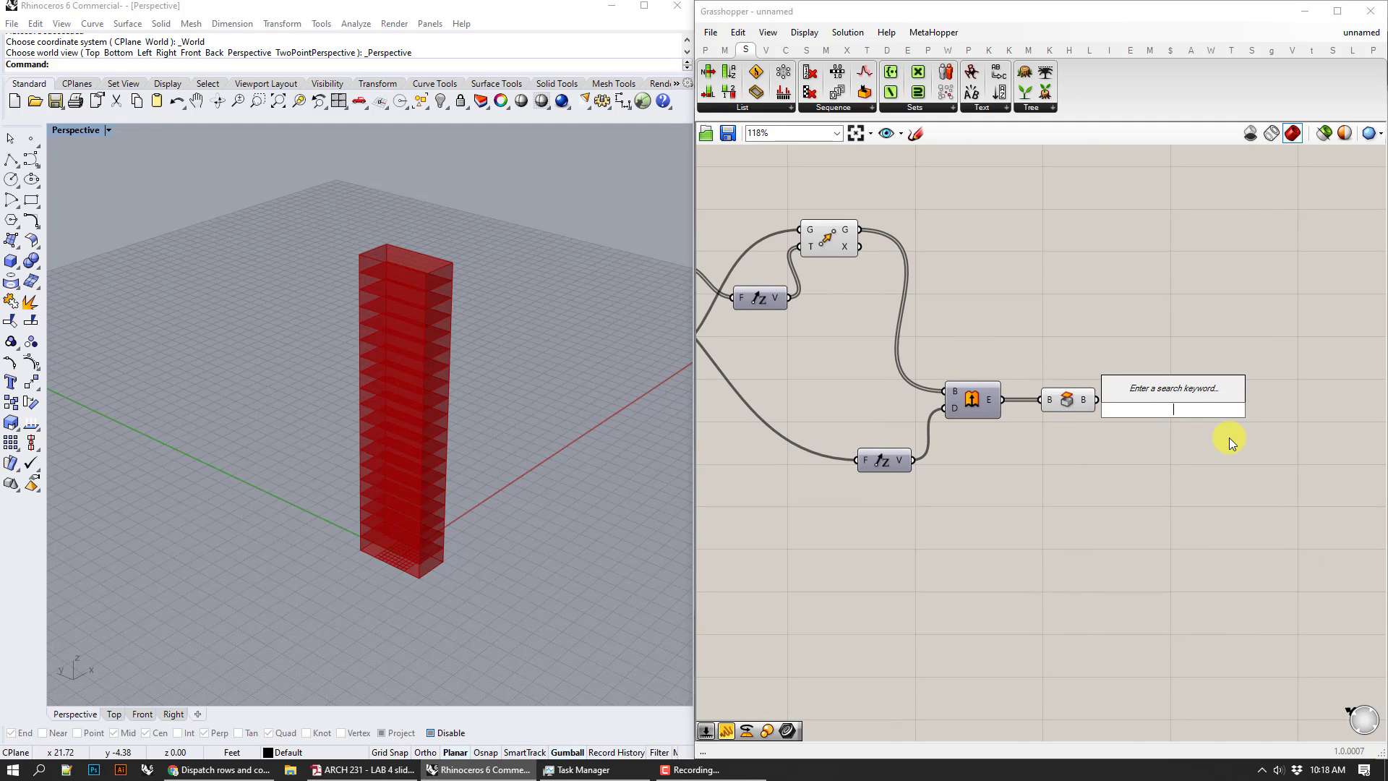
pyautogui.write('rot')
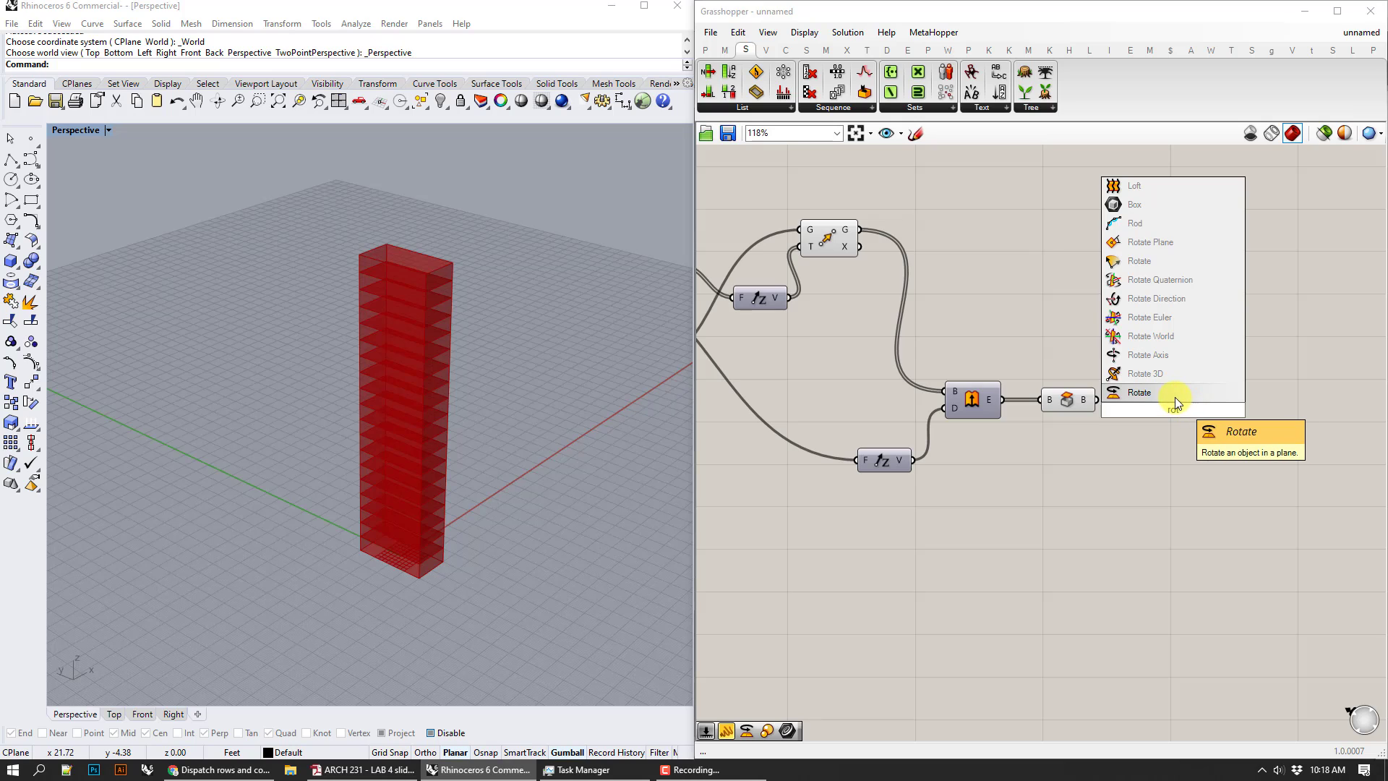
pyautogui.click(1174, 396)
pyautogui.moveTo(1096, 400); pyautogui.dragTo(1184, 383)
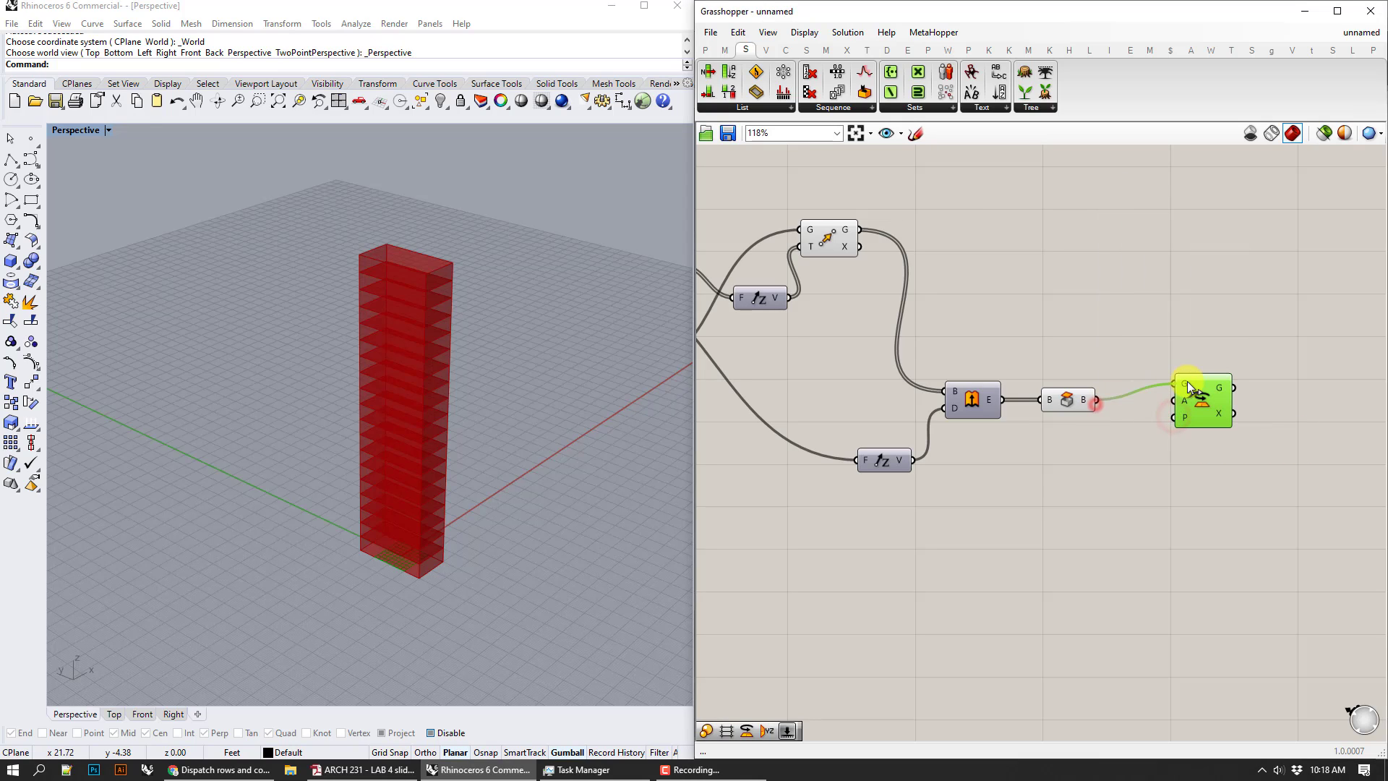
# - Turn off the preview of the Cap component so only the rotated solids are displayed
pyautogui.moveTo(1010, 379); pyautogui.dragTo(1056, 382, button='right')
pyautogui.moveTo(1140, 434); pyautogui.dragTo(1099, 320)
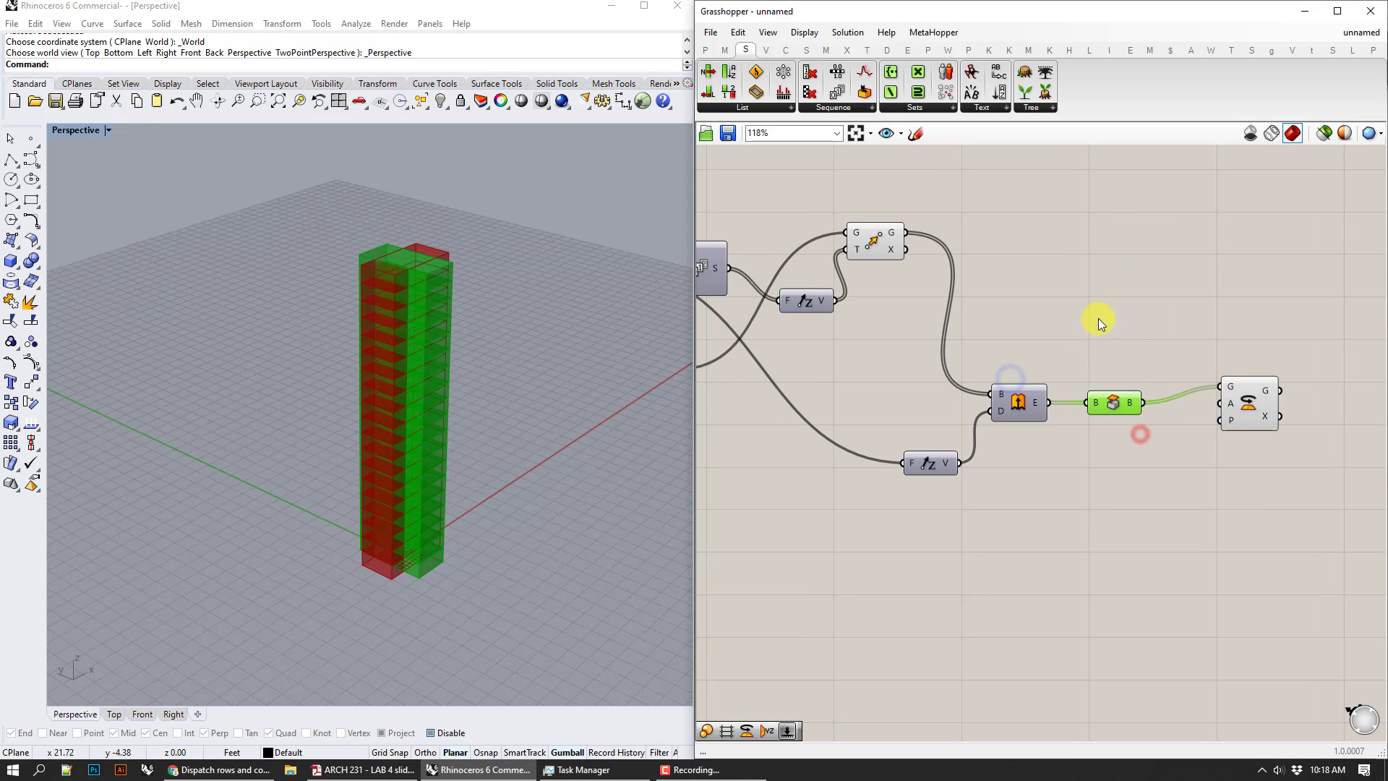
pyautogui.rightClick(1098, 322)
pyautogui.click(1120, 340)
pyautogui.moveTo(1210, 458); pyautogui.dragTo(1171, 417, button='right')
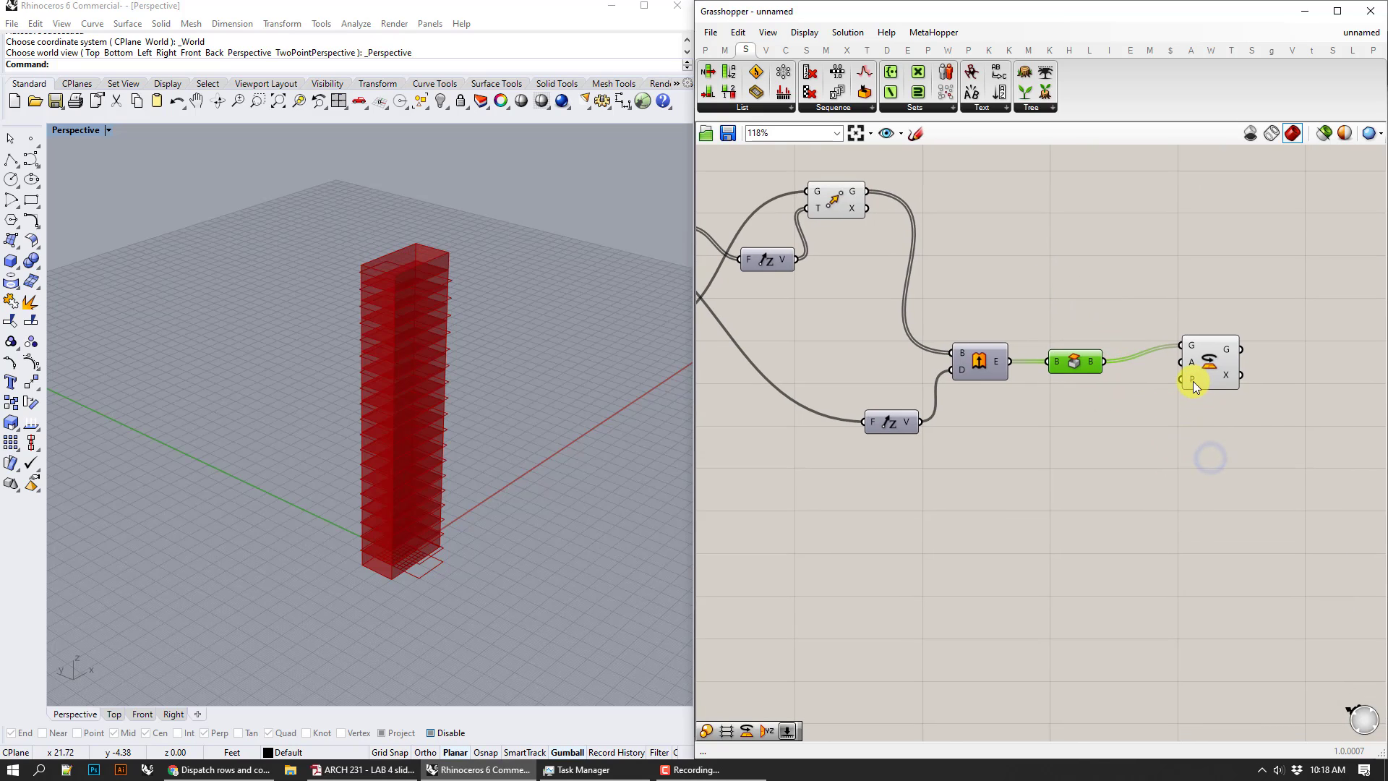
# - Add an Area component below Cap and connect the capped solids to its geometry input
pyautogui.moveTo(1193, 380); pyautogui.dragTo(1221, 375)
pyautogui.click(1151, 447)
pyautogui.doubleClick(1151, 447)
pyautogui.write('ar')
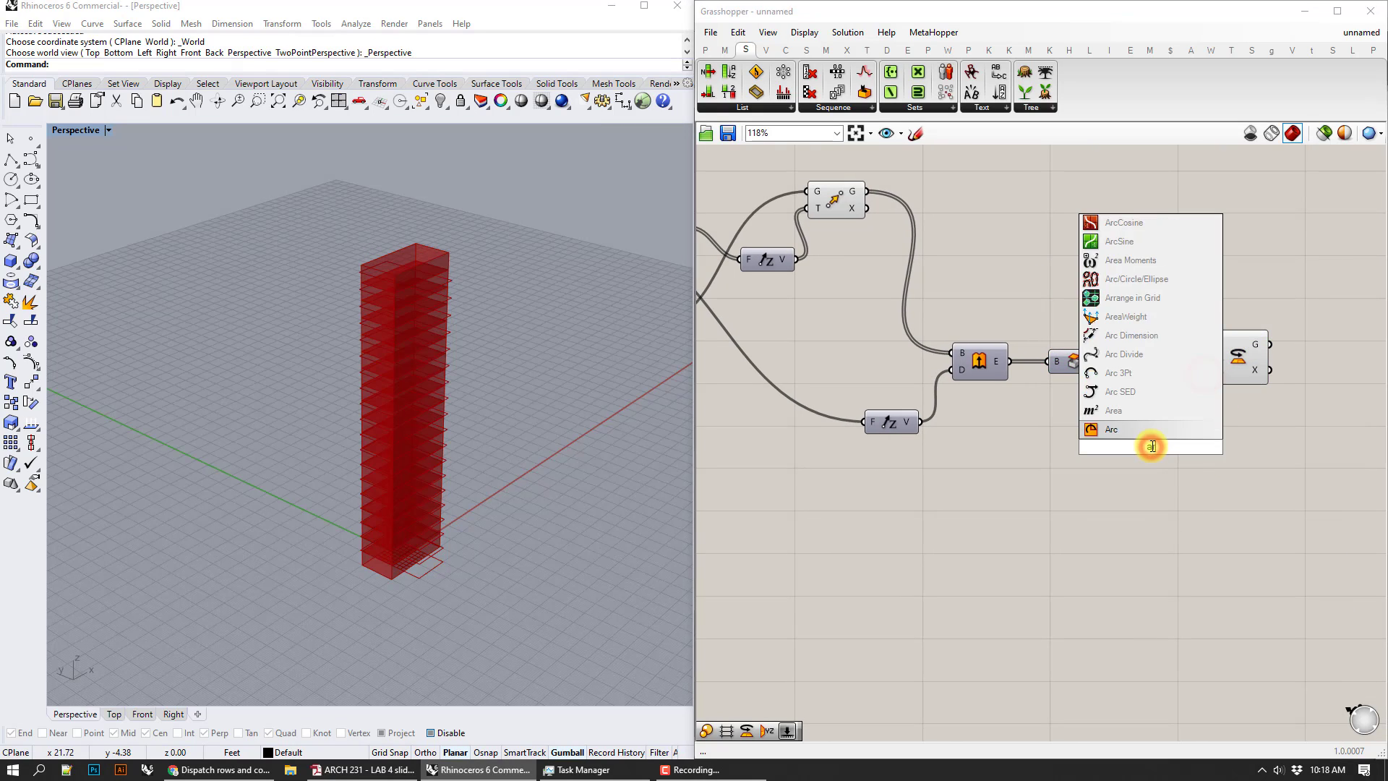
pyautogui.write('ea')
pyautogui.click(1121, 432)
pyautogui.moveTo(1103, 362); pyautogui.dragTo(1130, 446)
# - Connect the Area component's centroid output to Rotate's plane input
pyautogui.click(1147, 450)
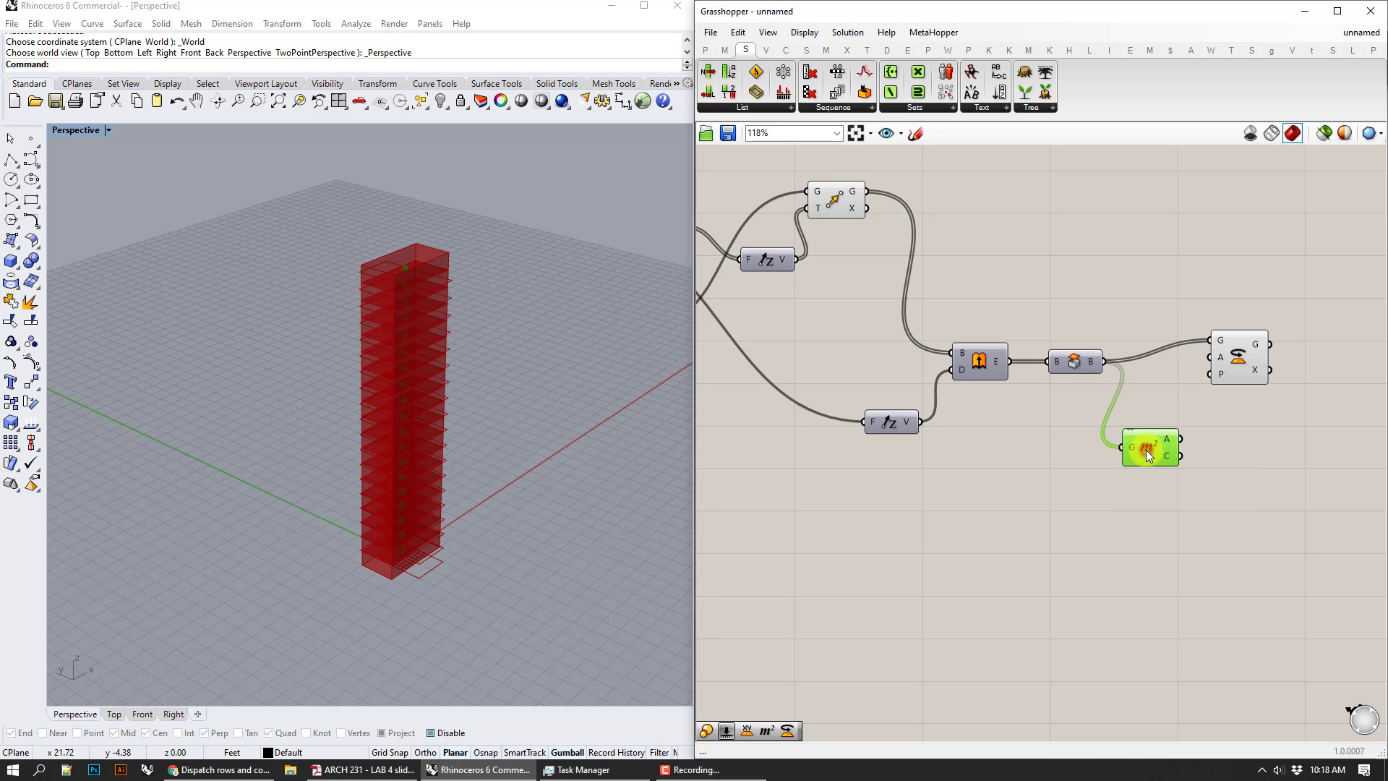
pyautogui.moveTo(1221, 374); pyautogui.dragTo(1239, 370)
pyautogui.moveTo(1181, 452); pyautogui.dragTo(1230, 370)
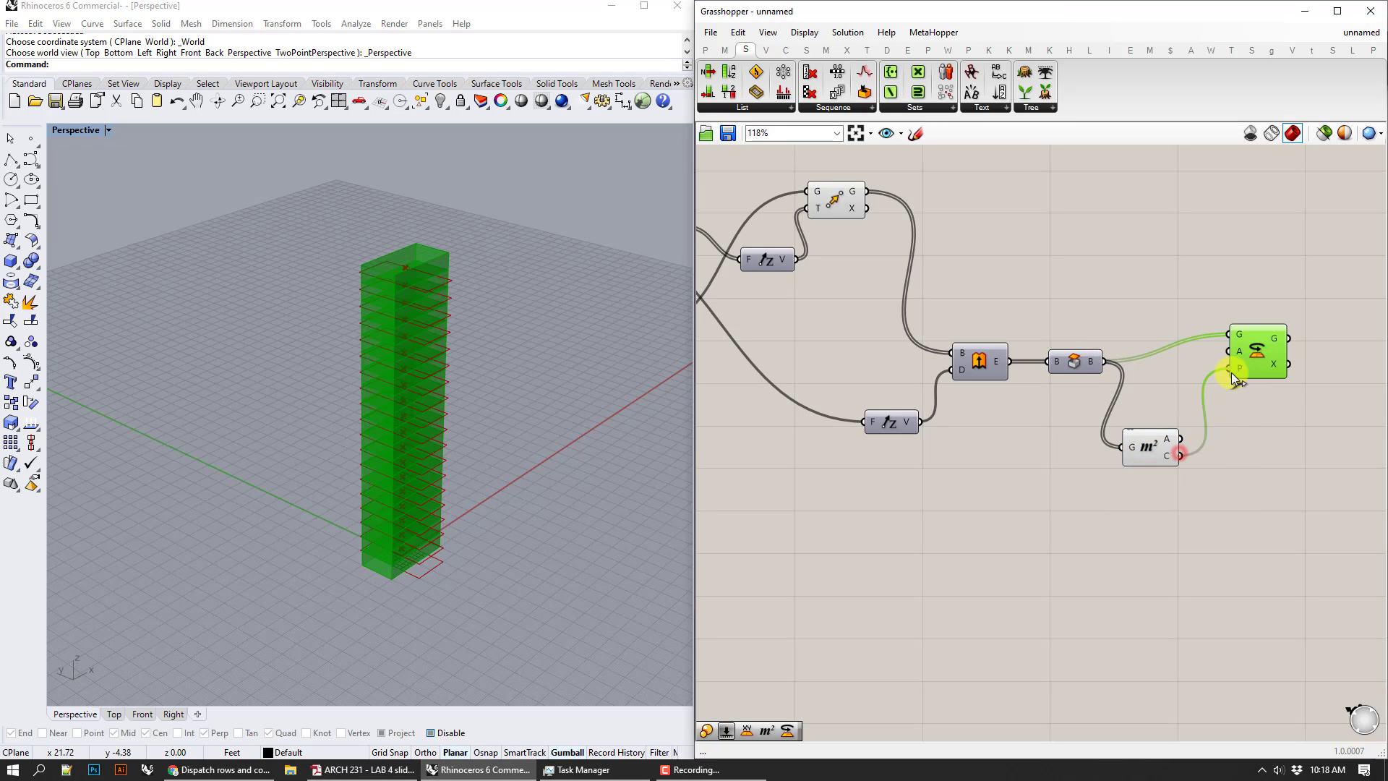
# - Switch Rotate's angle input to degrees and move the component farther from Cap
pyautogui.moveTo(1265, 474); pyautogui.dragTo(1169, 470, button='right')
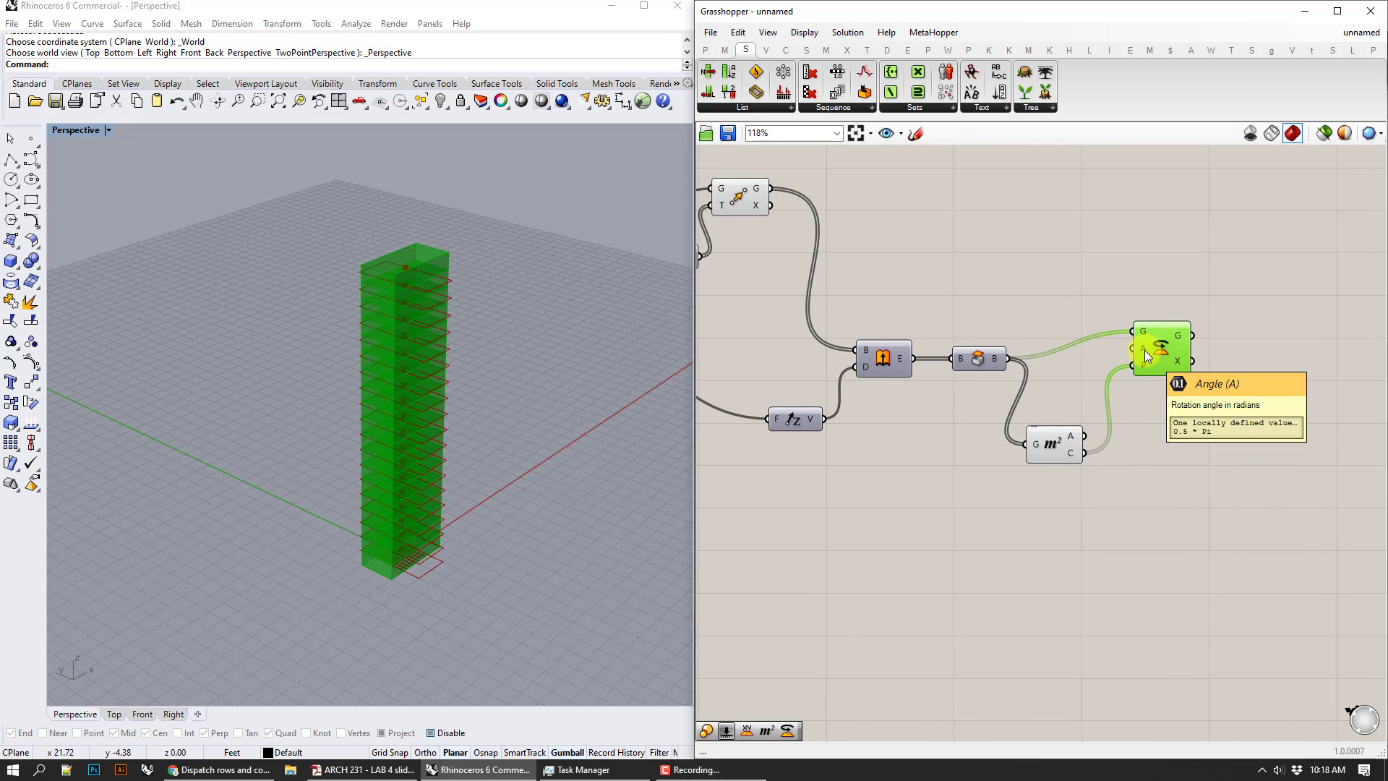
pyautogui.rightClick(1144, 350)
pyautogui.click(1207, 469)
pyautogui.moveTo(1148, 344); pyautogui.dragTo(1262, 330)
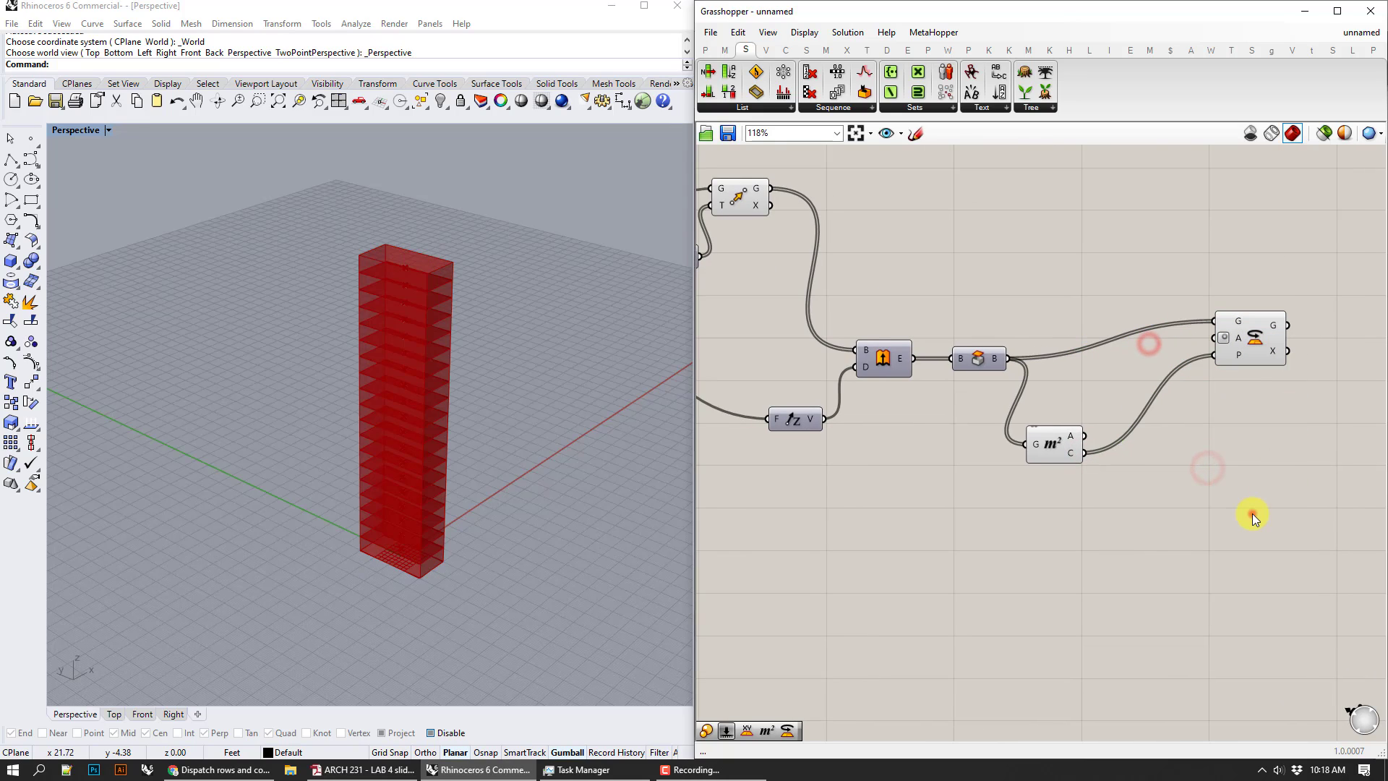
pyautogui.doubleClick(1252, 513)
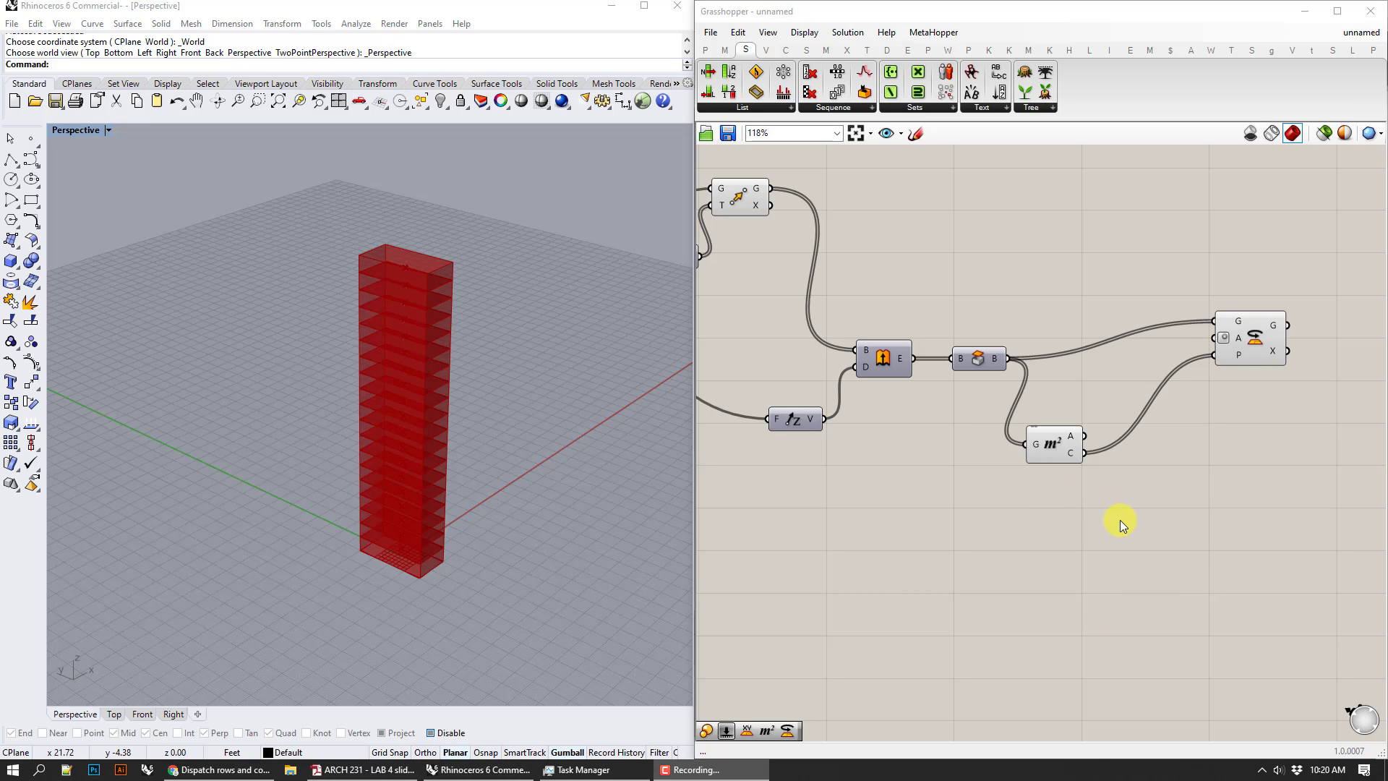
pyautogui.doubleClick(1116, 522)
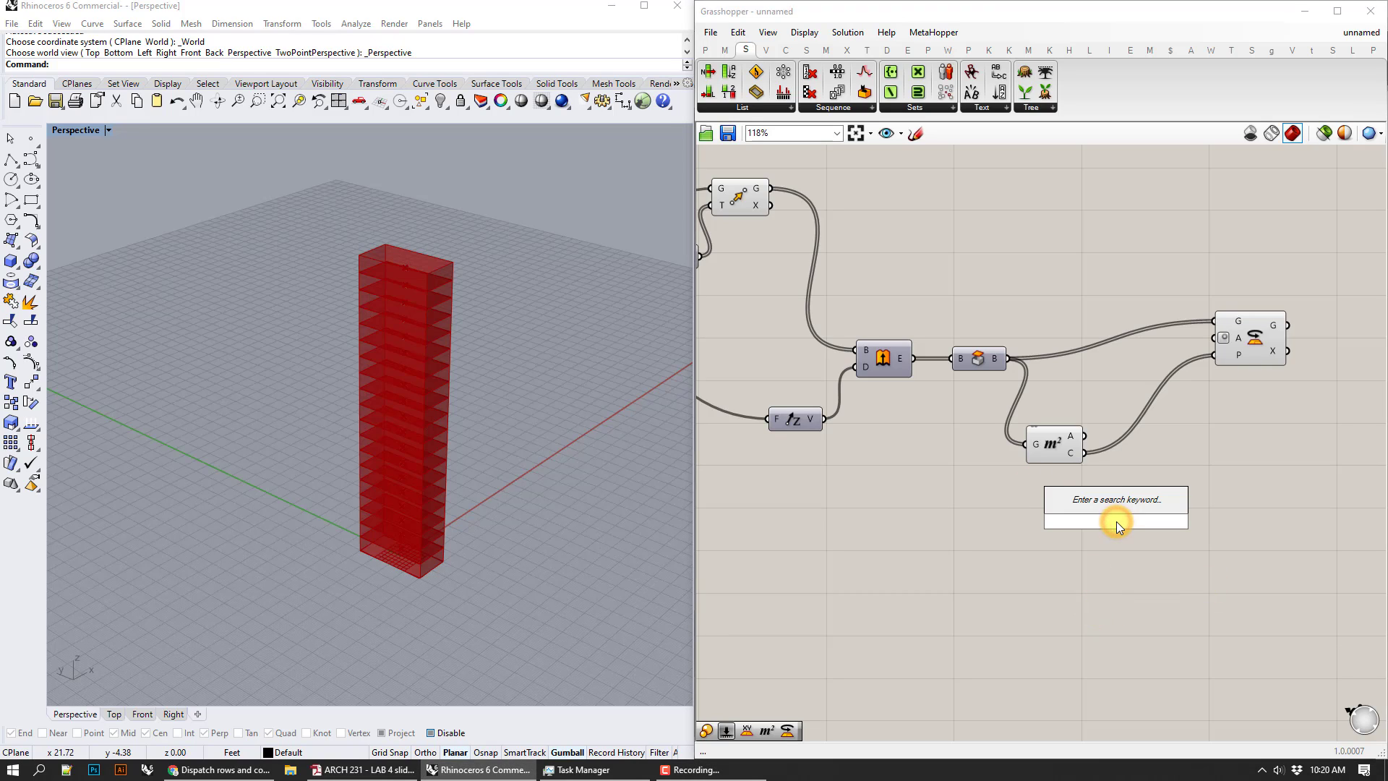
pyautogui.write('ran')
pyautogui.press('Up')
pyautogui.press('Up')
pyautogui.press('Return')
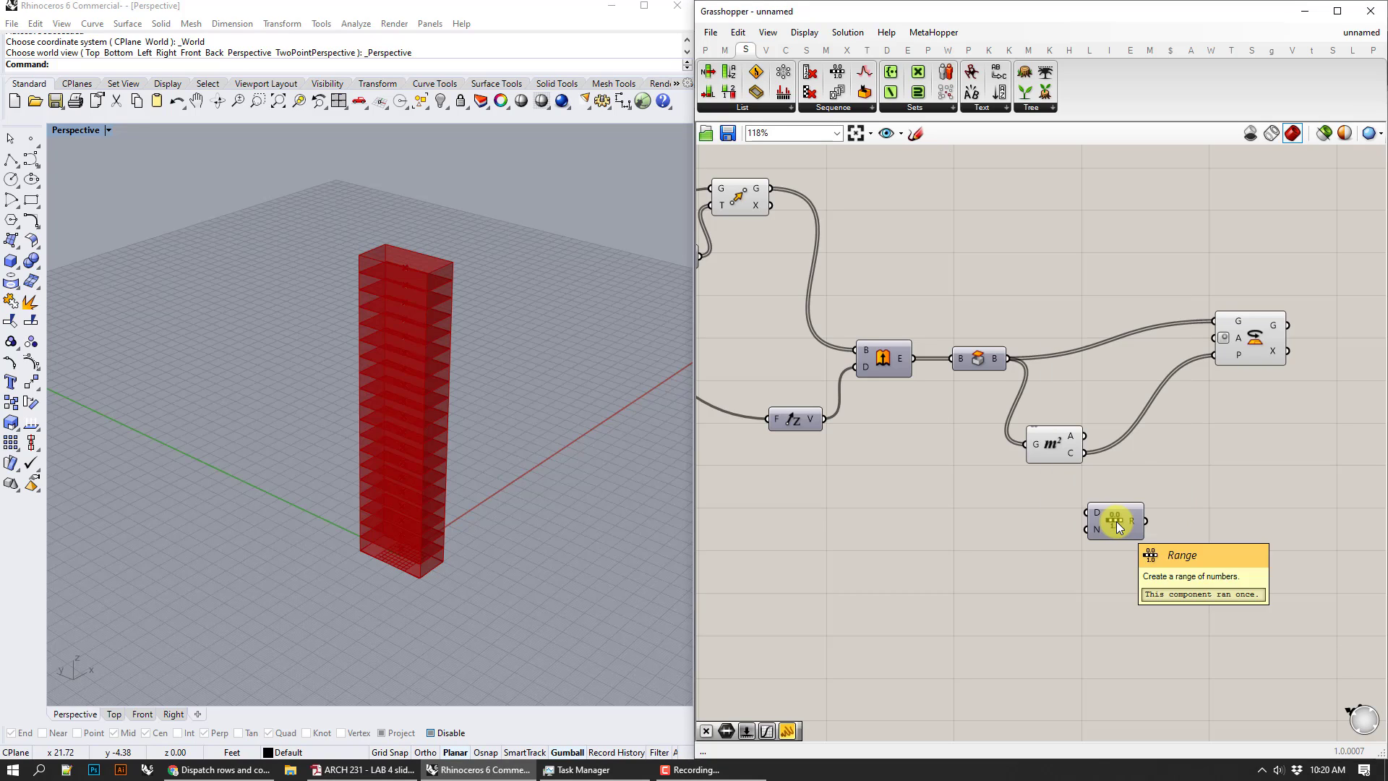
pyautogui.moveTo(1116, 522); pyautogui.dragTo(1117, 536)
pyautogui.doubleClick(939, 574)
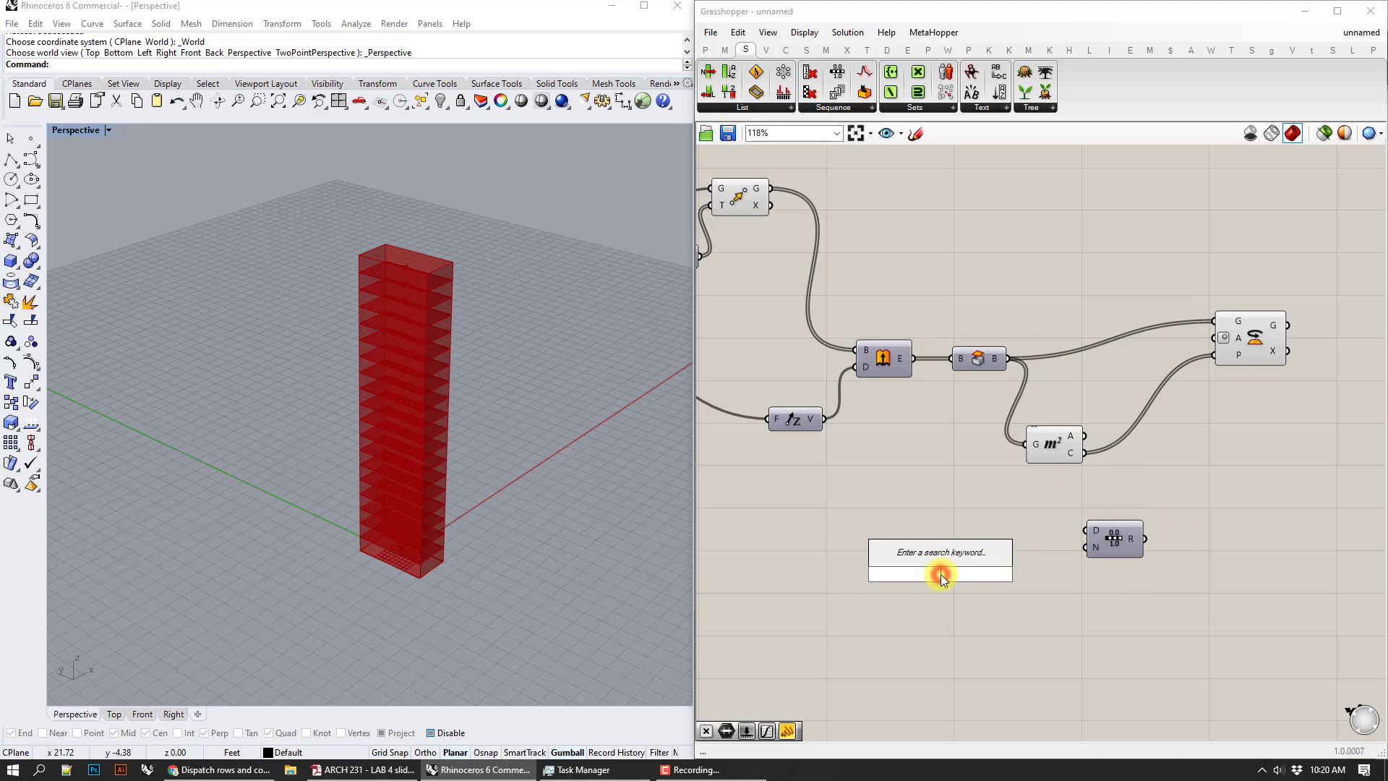
pyautogui.click(957, 625)
pyautogui.click(1129, 539)
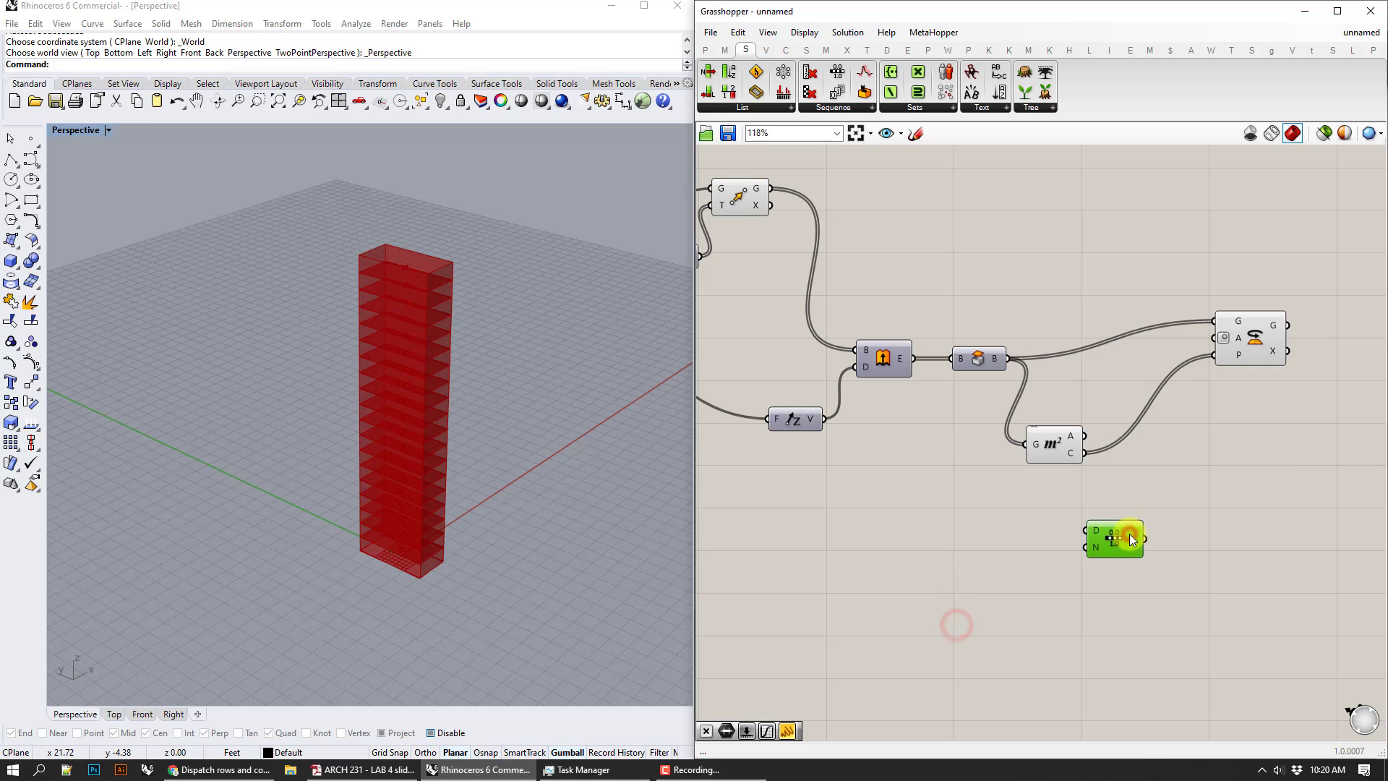
pyautogui.press('Delete')
# - Widen the Grasshopper window and switch to the other open unnamed definition holding the earlier rotation examples
pyautogui.scroll(-7, 1022, 584)
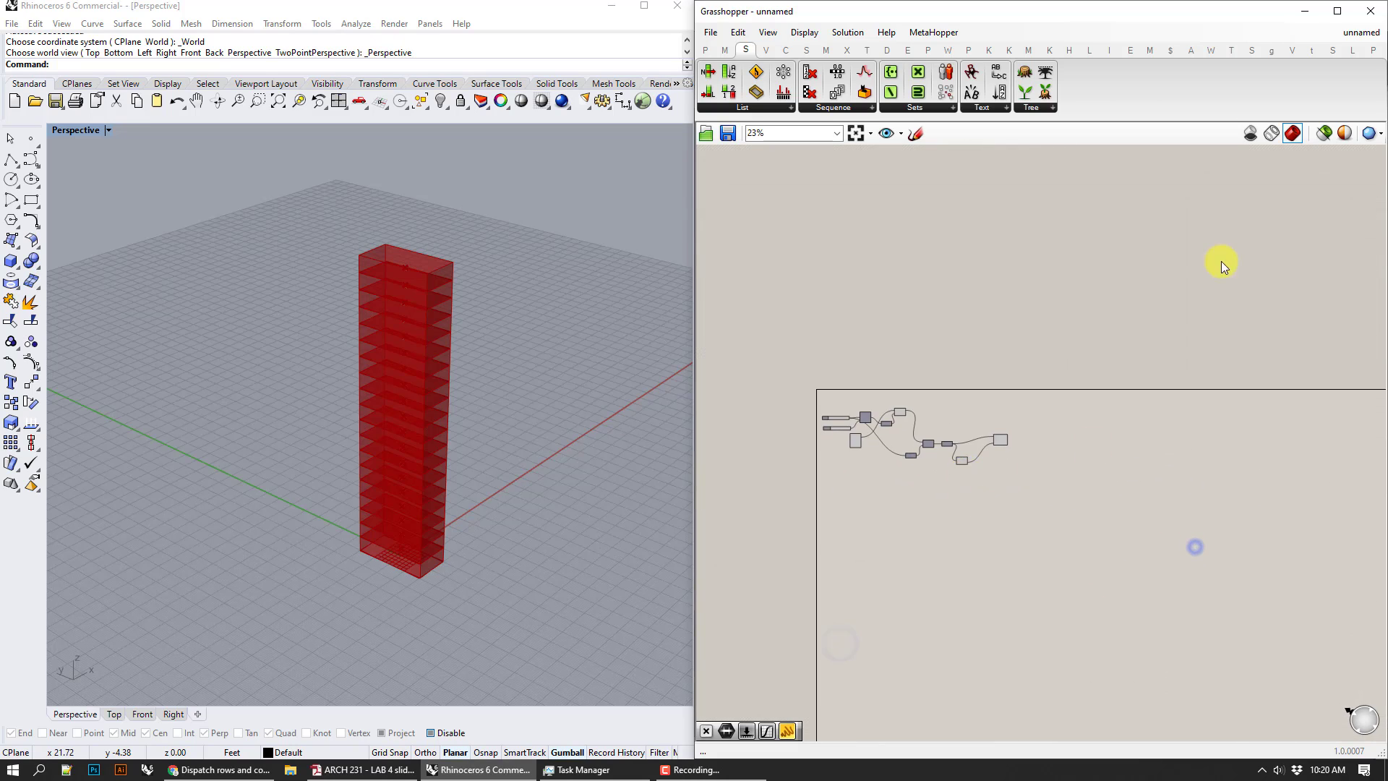
pyautogui.scroll(1, 1153, 365)
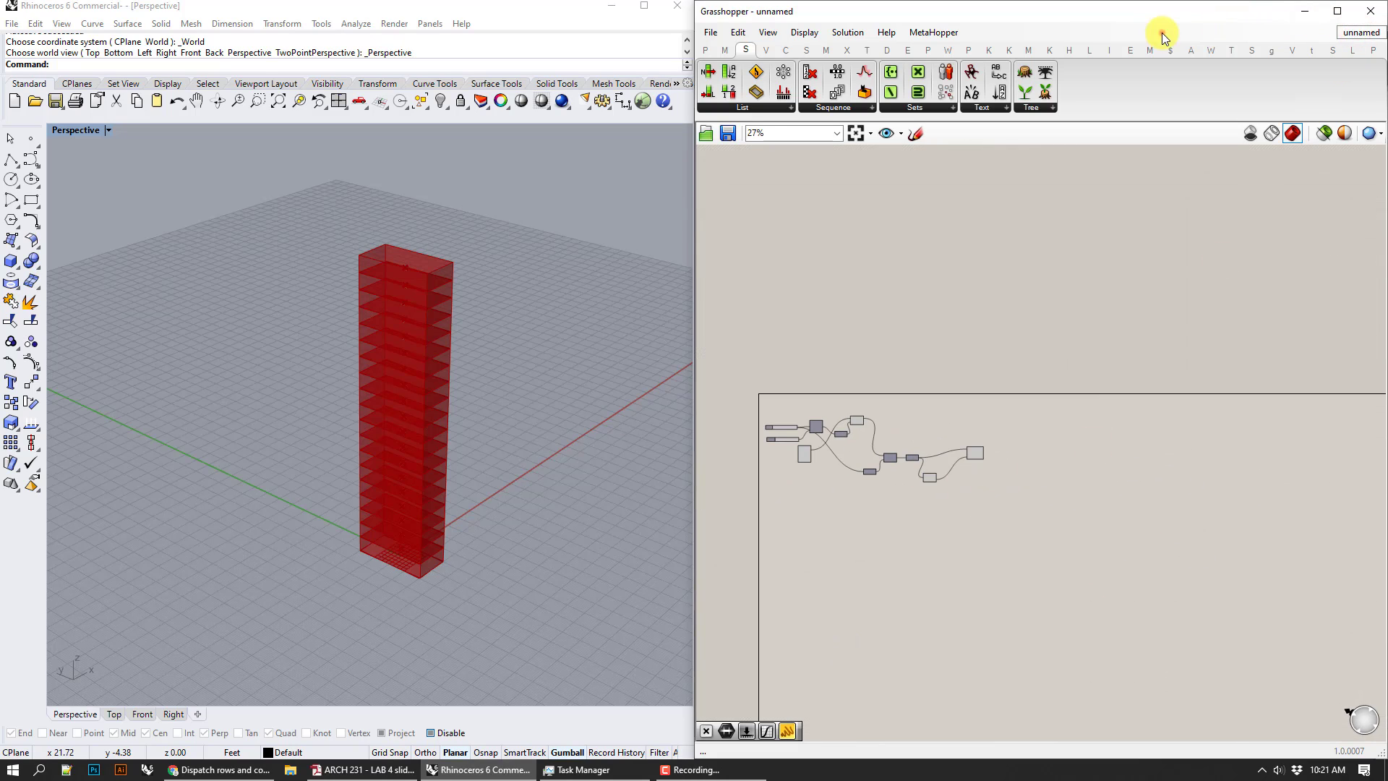
pyautogui.moveTo(1162, 36); pyautogui.dragTo(1077, 15)
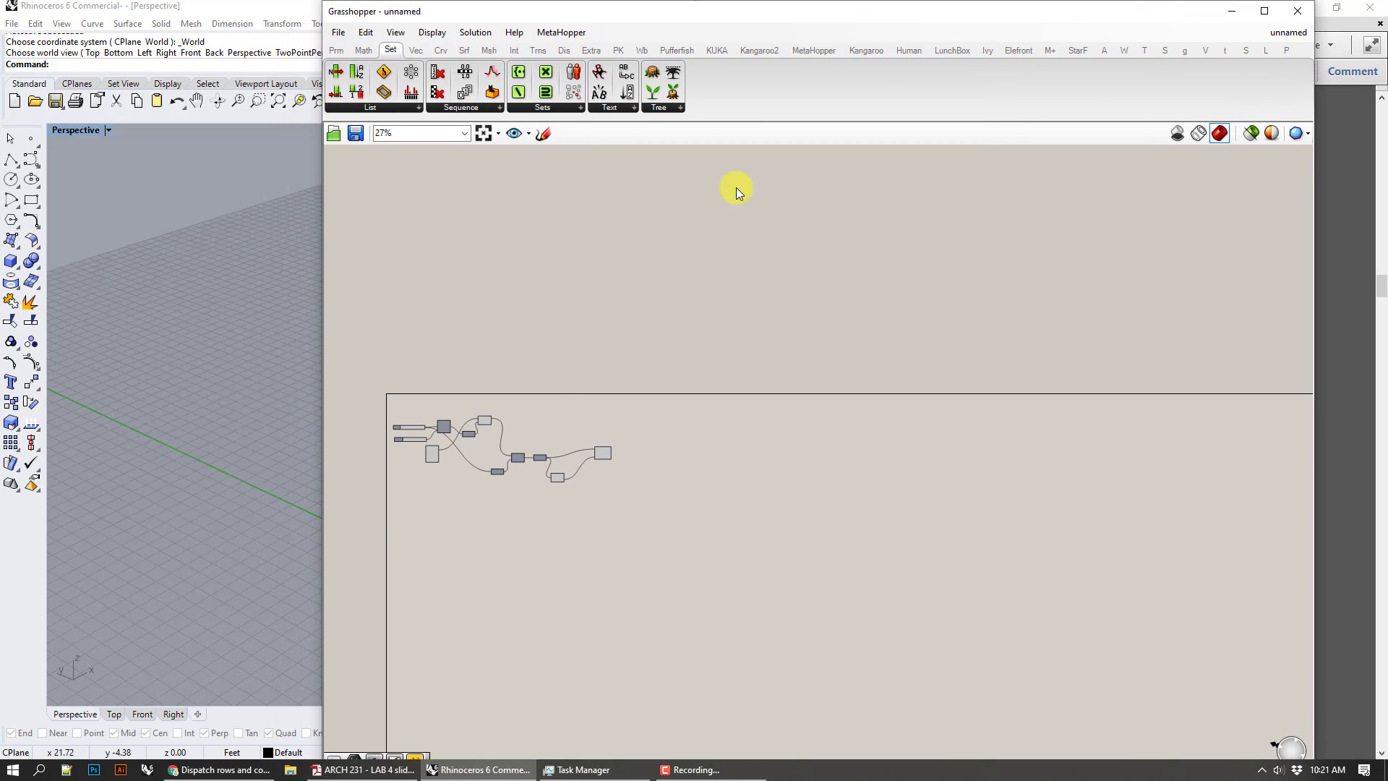
pyautogui.click(1288, 31)
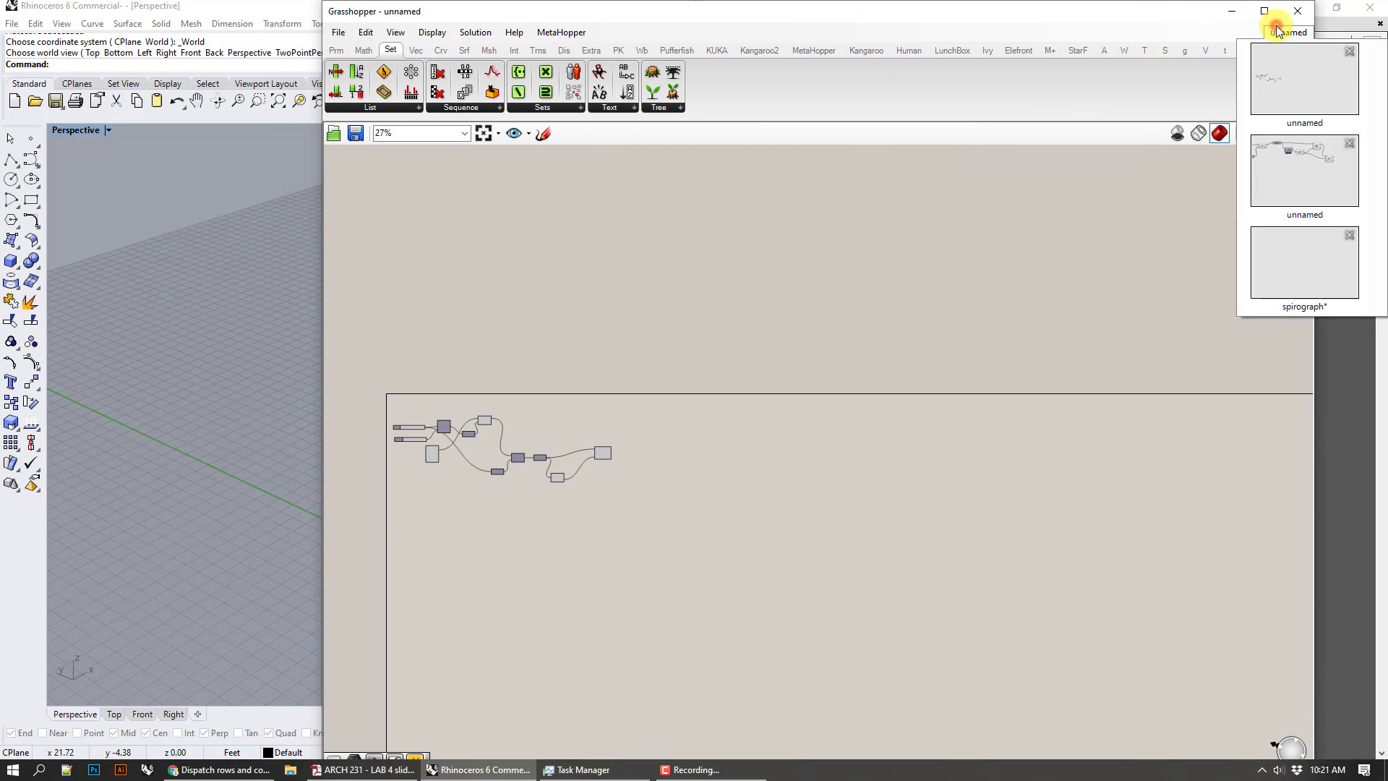
pyautogui.click(1291, 182)
# - Look through the earlier definition for the component network that feeds the angle input of a Rotate component
pyautogui.scroll(-3, 837, 598)
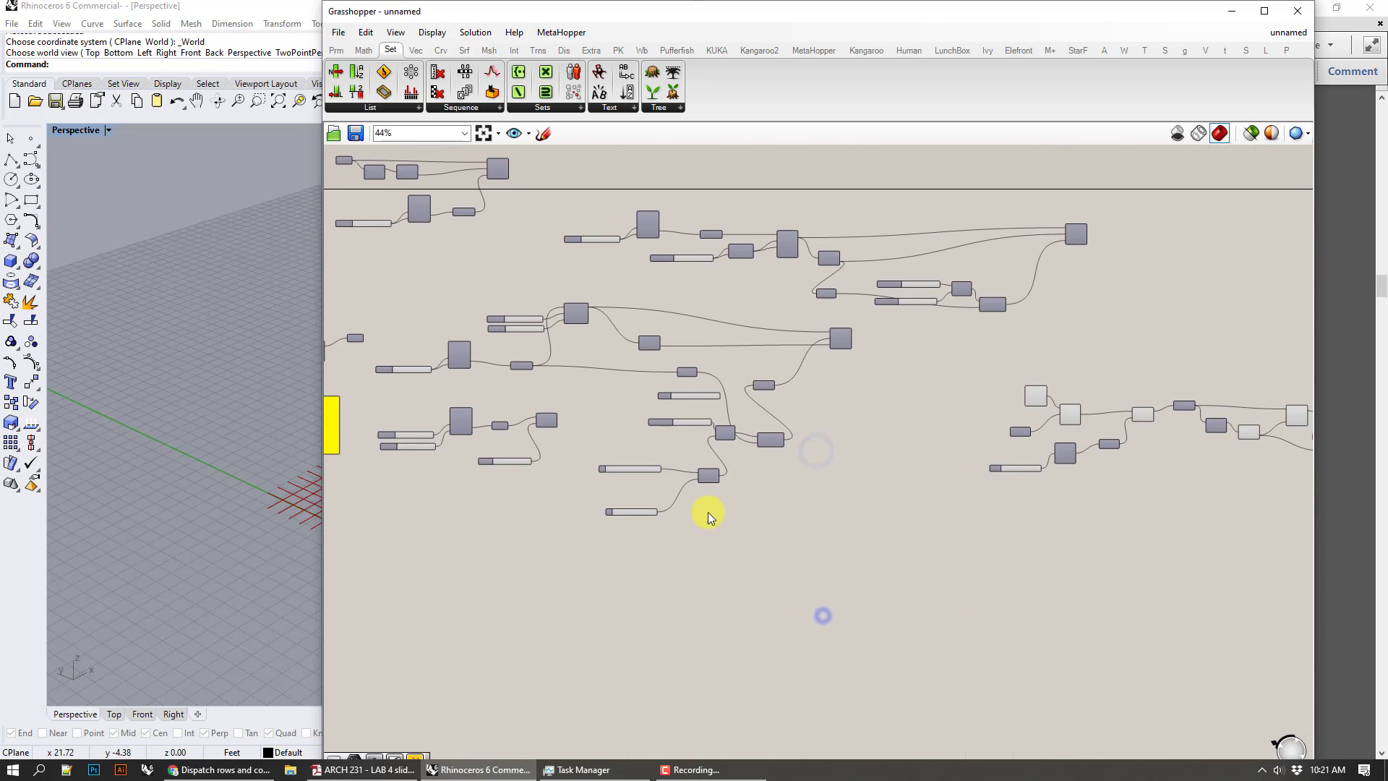
pyautogui.scroll(4, 708, 511)
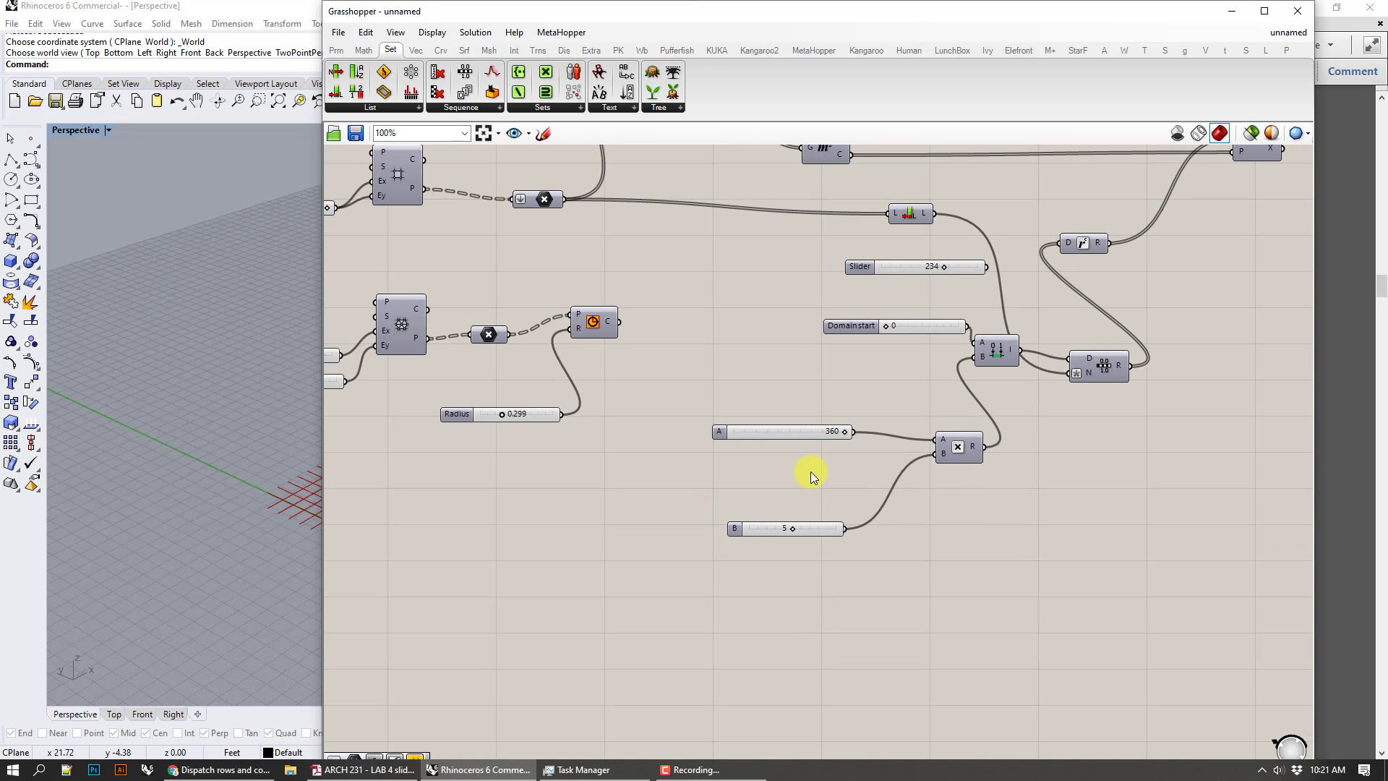
pyautogui.moveTo(844, 358); pyautogui.dragTo(1067, 438, button='right')
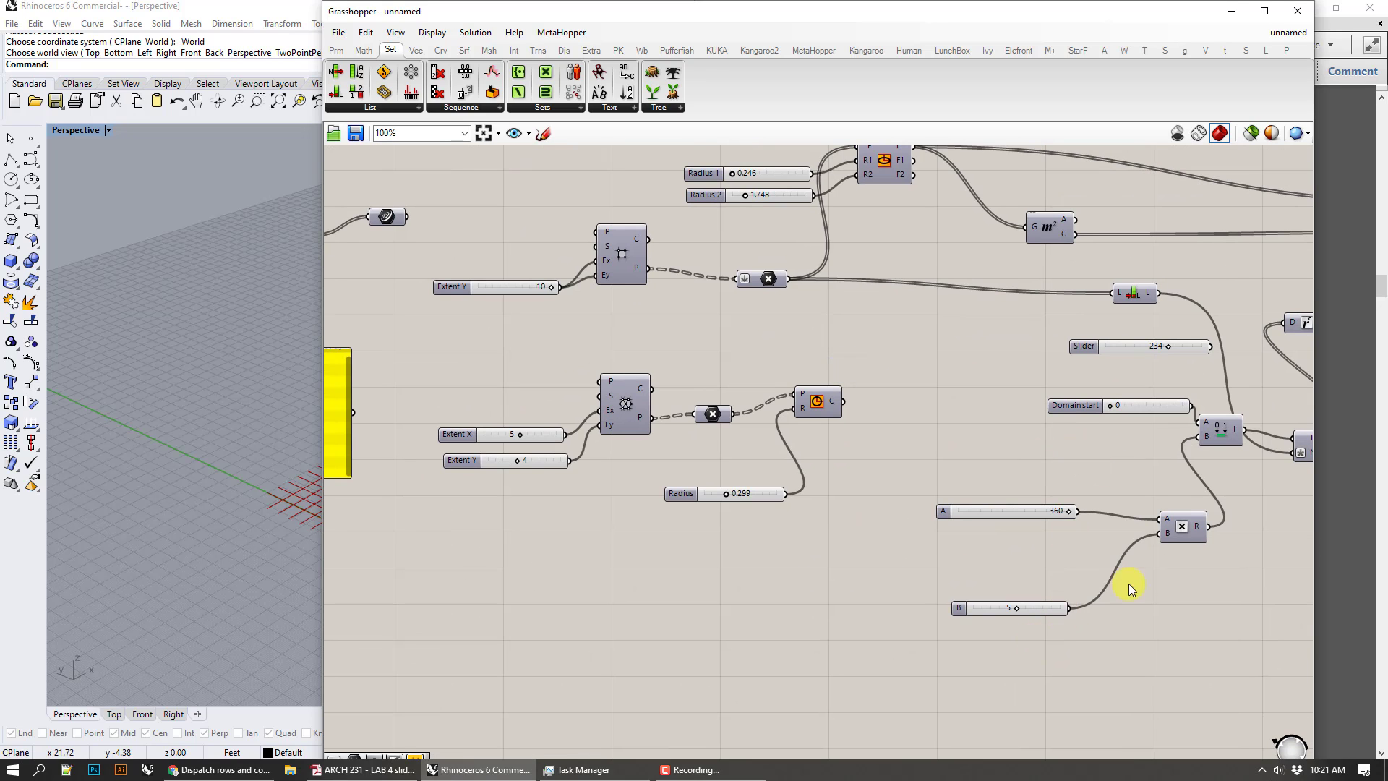
pyautogui.scroll(-1, 918, 458)
pyautogui.scroll(-1, 918, 461)
pyautogui.moveTo(931, 472); pyautogui.dragTo(981, 475, button='right')
pyautogui.scroll(-2, 981, 475)
pyautogui.moveTo(669, 507); pyautogui.dragTo(779, 491, button='right')
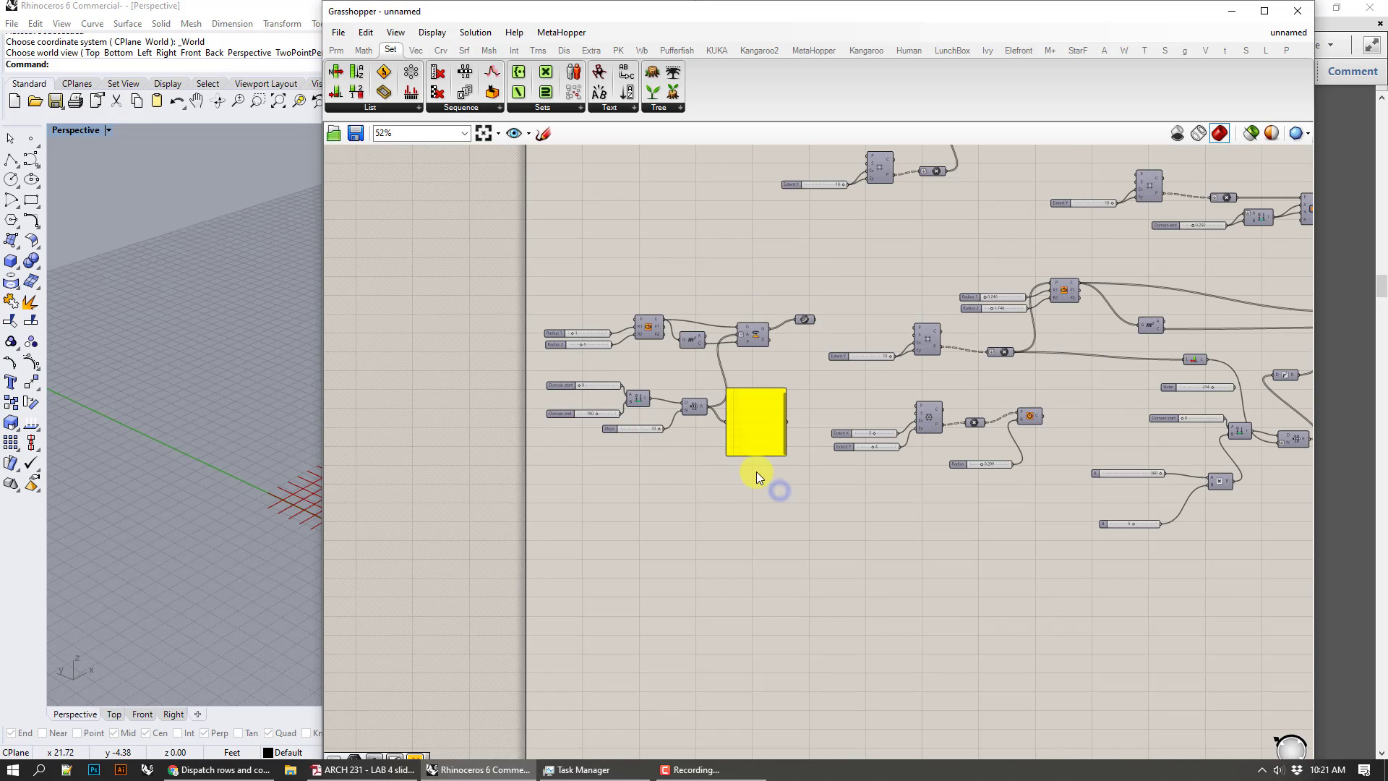
pyautogui.scroll(2, 752, 468)
pyautogui.moveTo(935, 367); pyautogui.dragTo(576, 573, button='right')
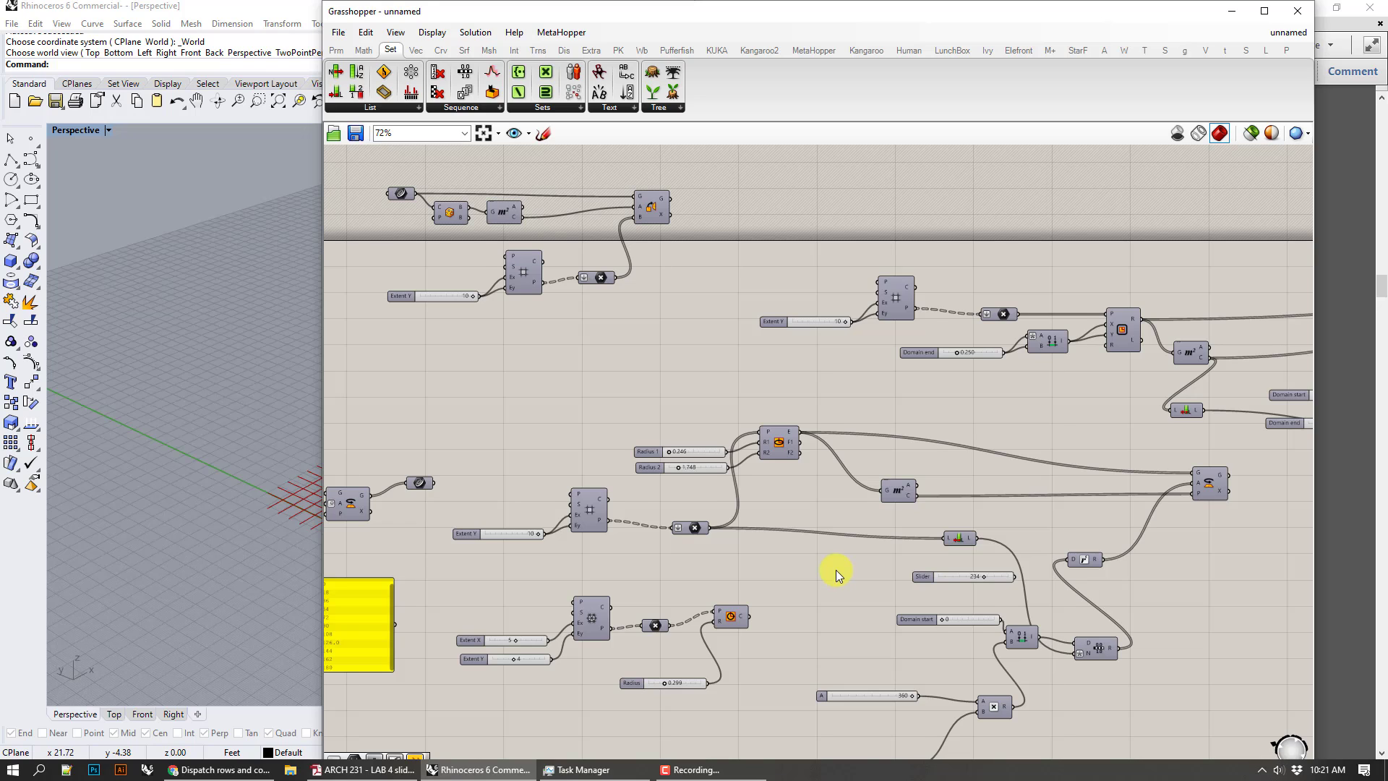
pyautogui.moveTo(836, 570); pyautogui.dragTo(733, 537, button='right')
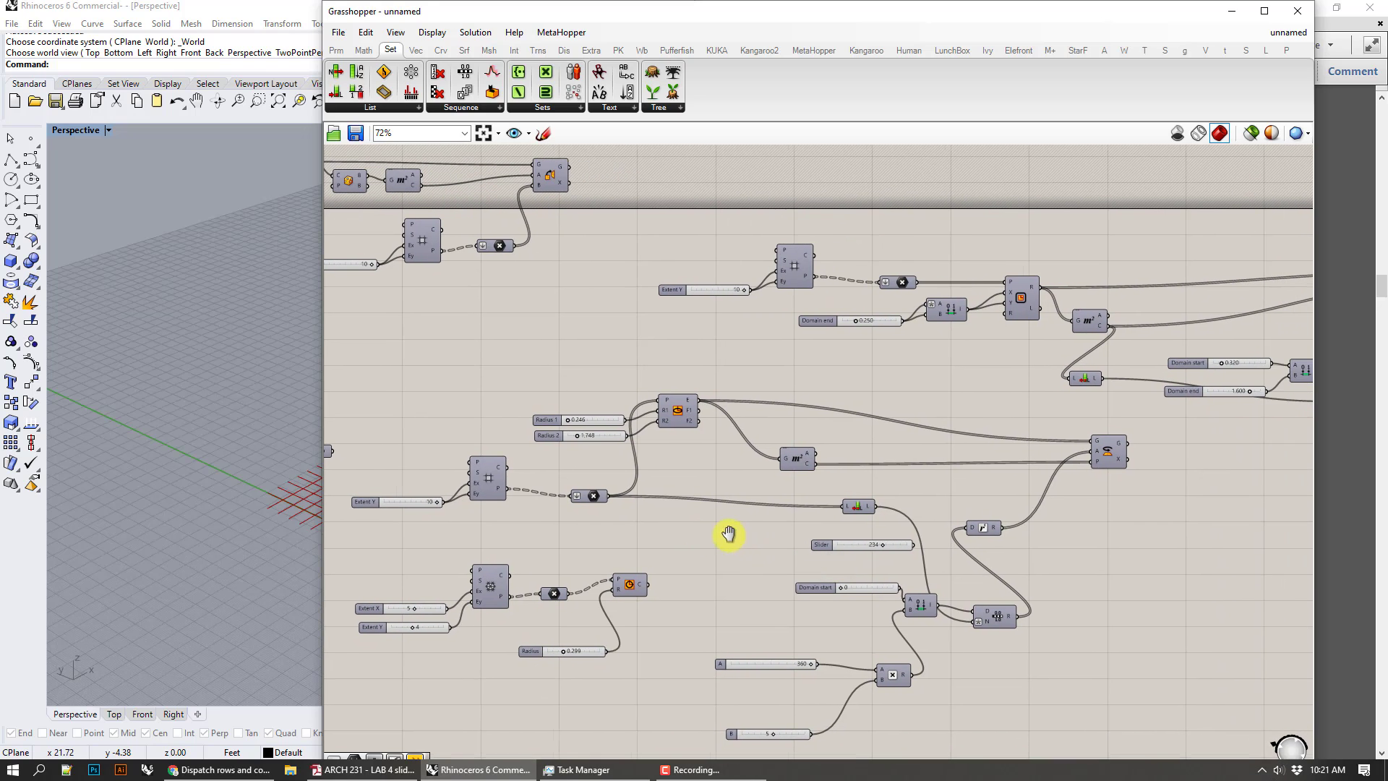
pyautogui.scroll(2, 983, 549)
pyautogui.scroll(1, 965, 545)
pyautogui.moveTo(967, 527); pyautogui.dragTo(990, 449, button='right')
# - Trace the angle network from Radians back through Range to Construct Domain, moving Range farther from the domain
pyautogui.click(994, 433)
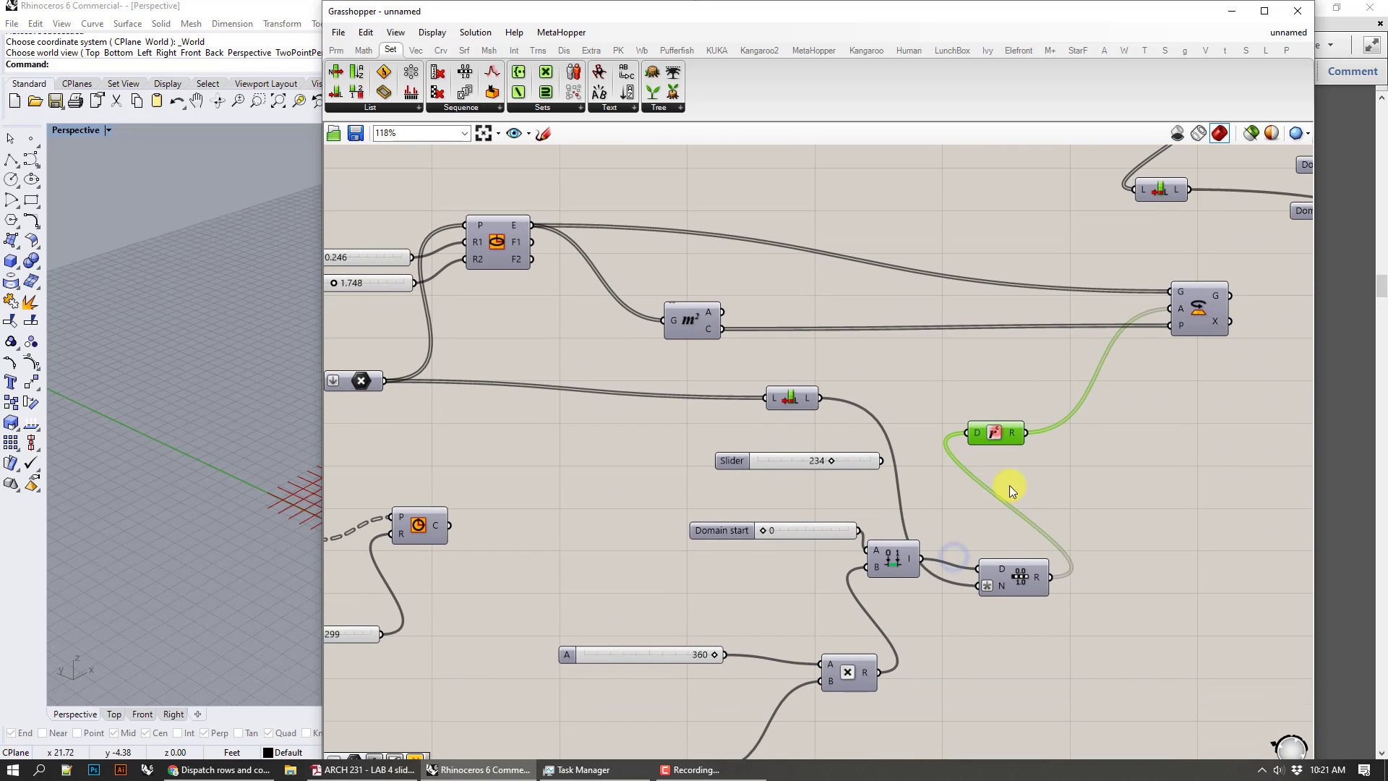
pyautogui.click(1021, 584)
pyautogui.moveTo(1018, 575); pyautogui.dragTo(1084, 566)
pyautogui.click(904, 557)
pyautogui.moveTo(920, 609); pyautogui.dragTo(1000, 557, button='right')
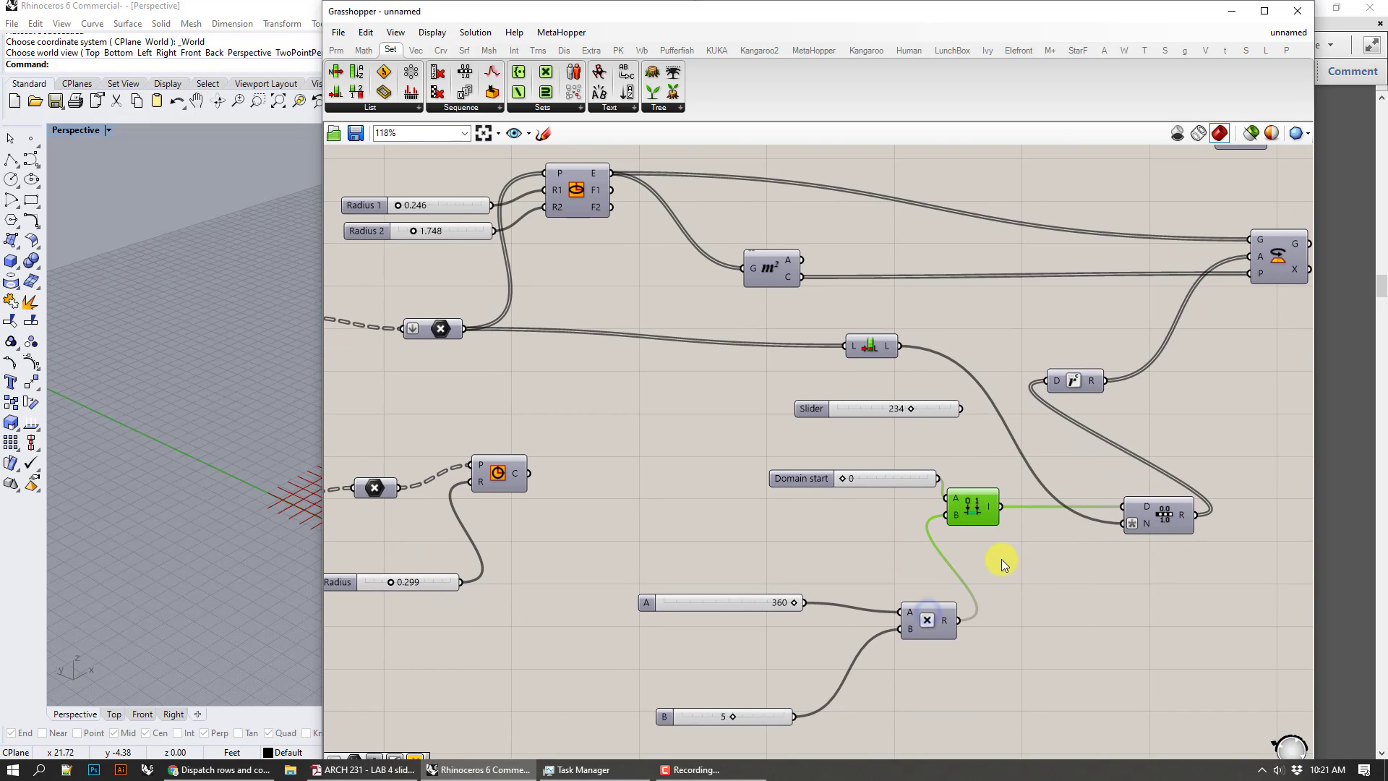
pyautogui.click(1000, 558)
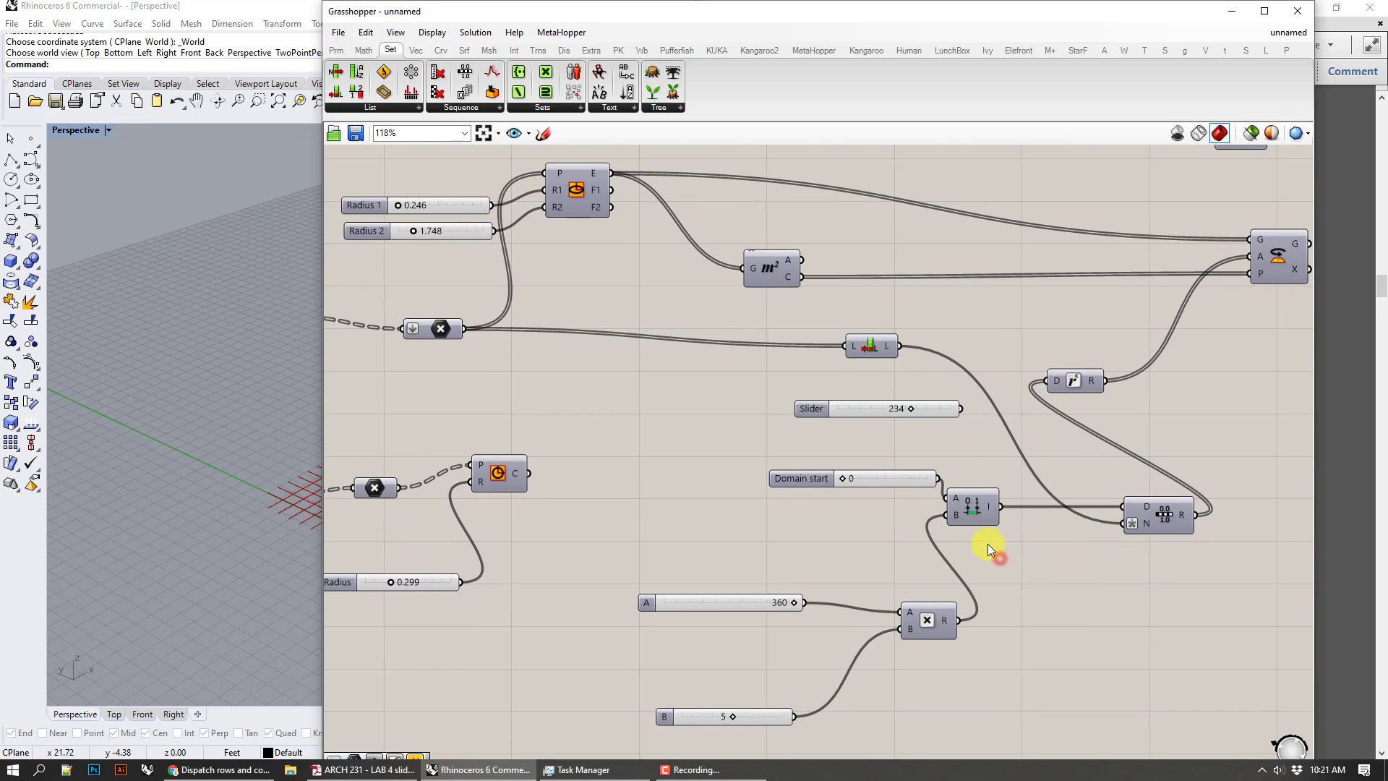
# - Copy the 234 slider, the Domain start slider and Construct Domain into the unnamed tower definition
pyautogui.click(921, 409)
pyautogui.keyDown('shift'); pyautogui.click(969, 506); pyautogui.keyUp('shift')
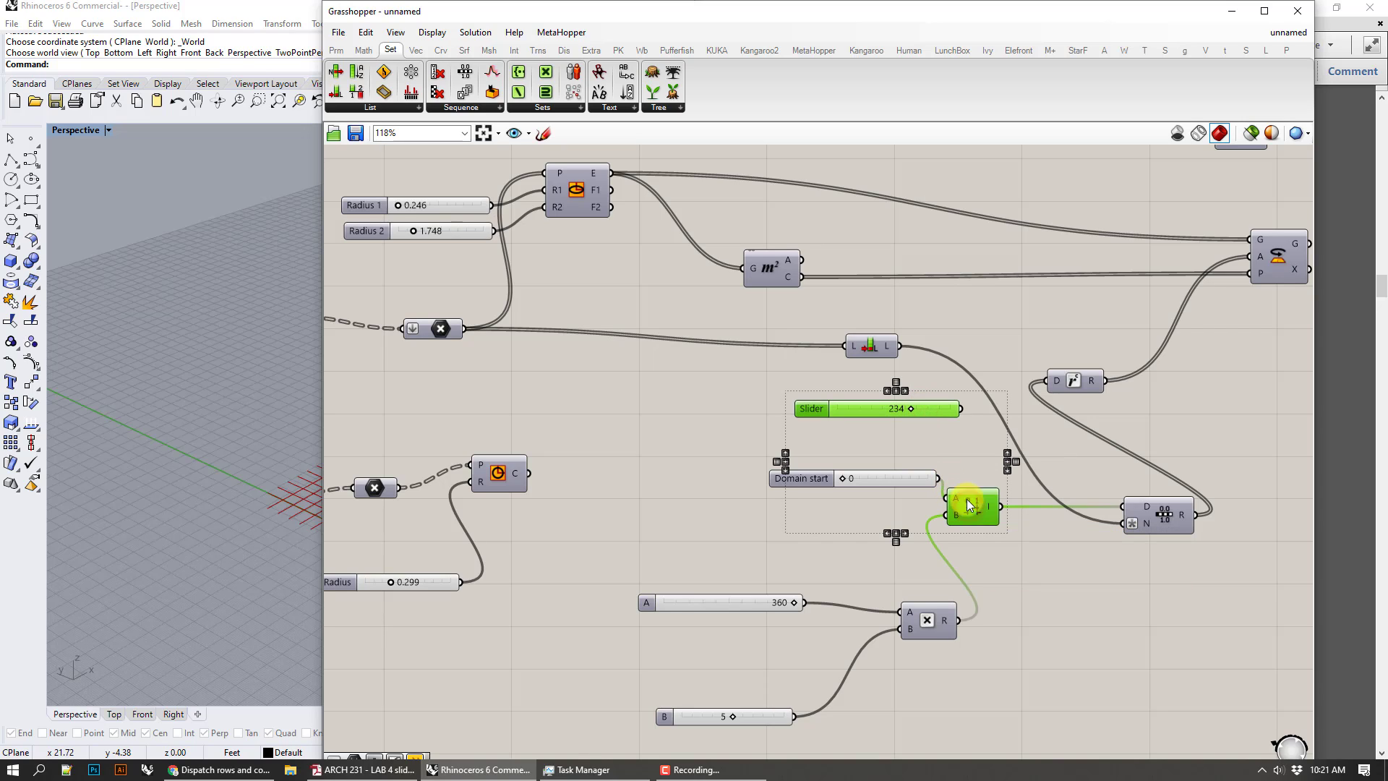
pyautogui.click(953, 443)
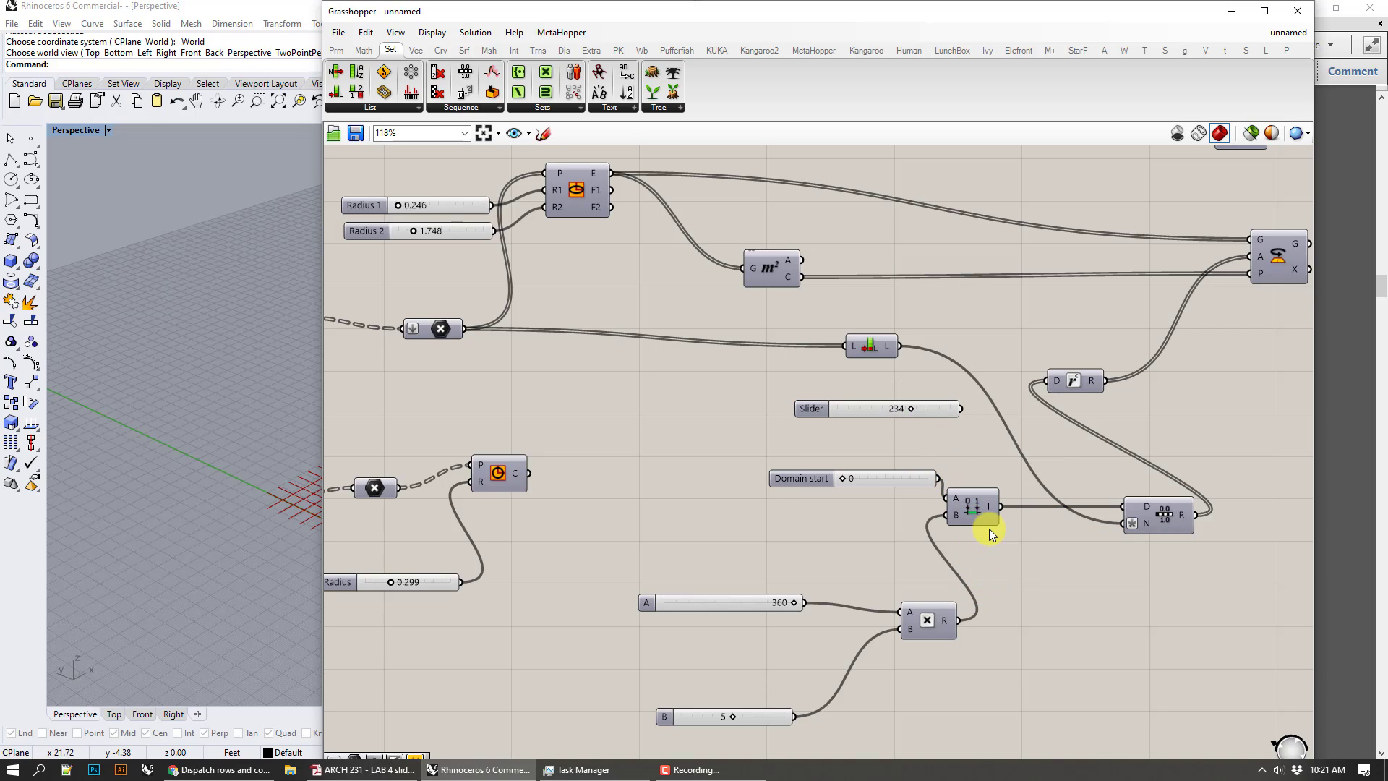
pyautogui.moveTo(985, 536); pyautogui.dragTo(882, 389)
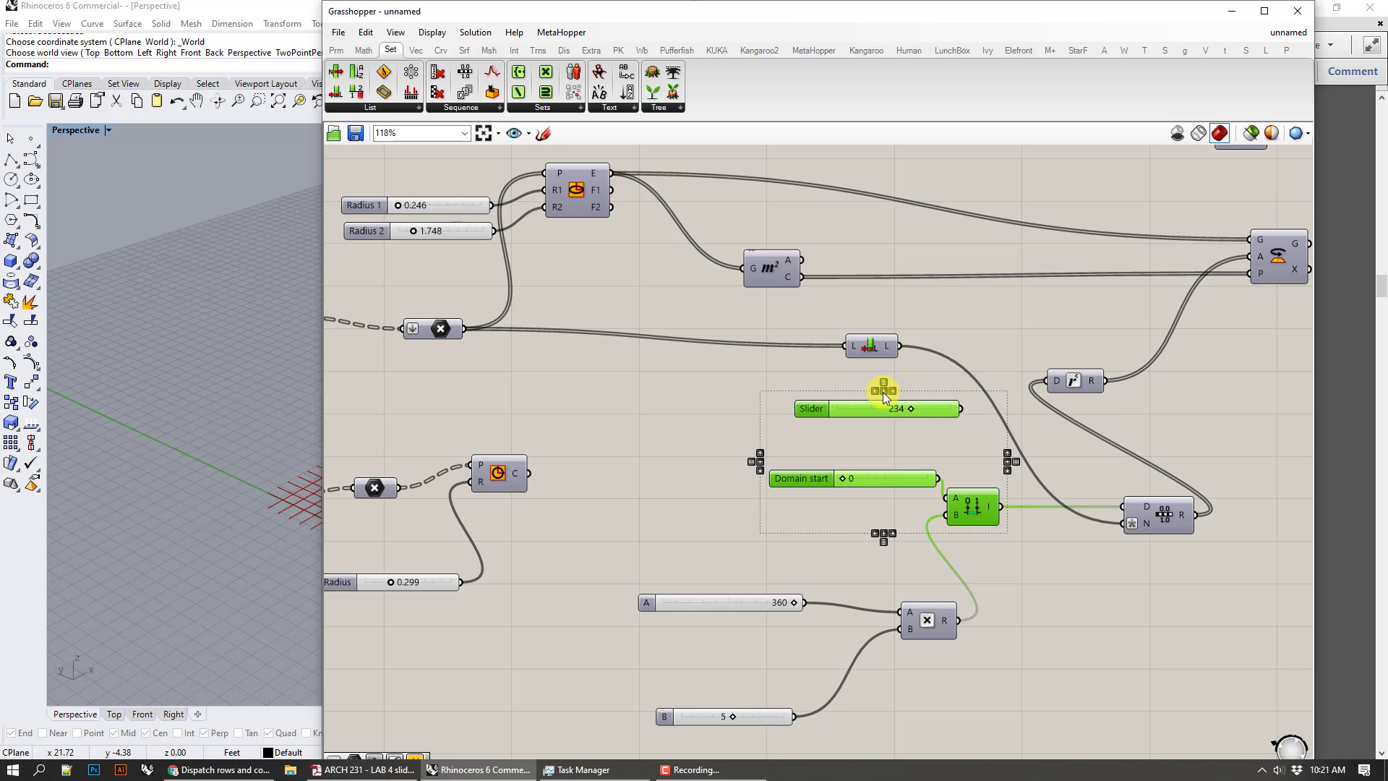
pyautogui.click(1301, 35)
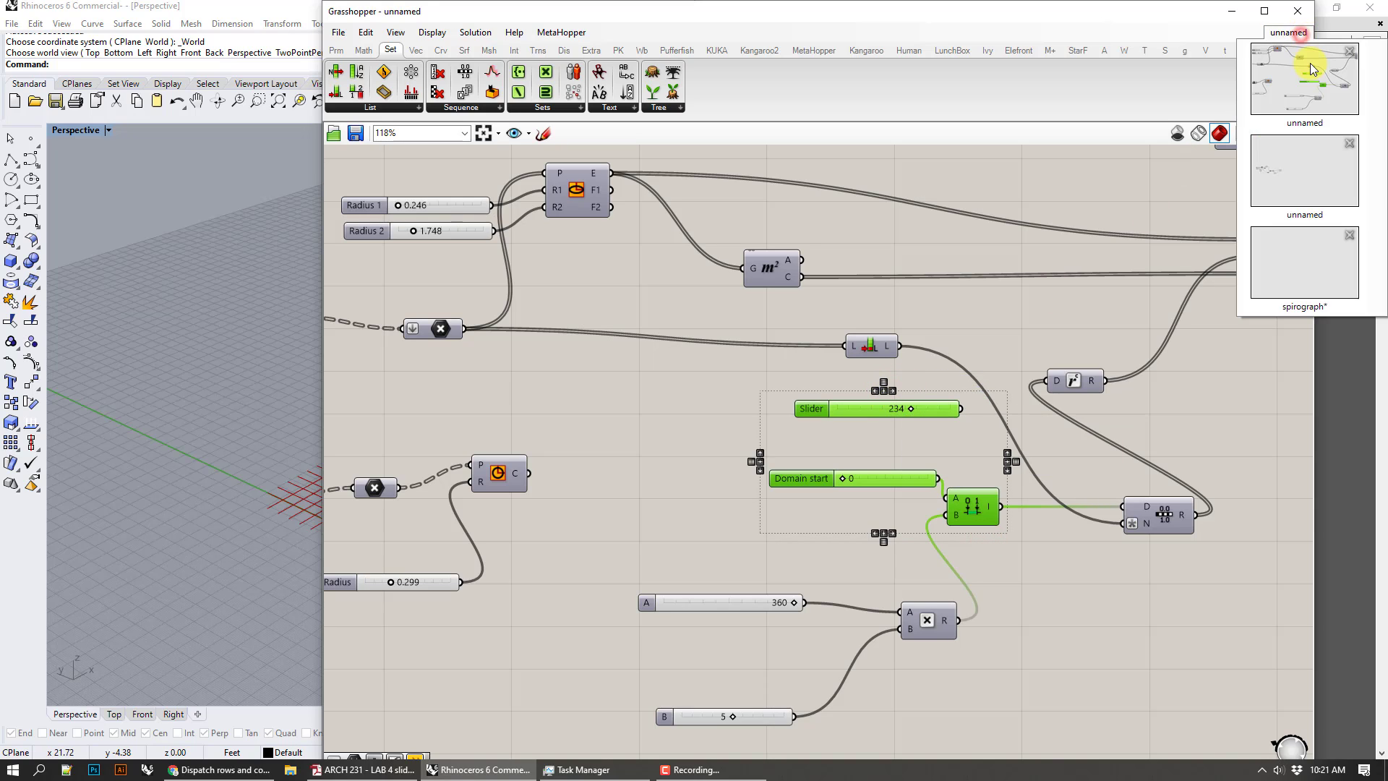
pyautogui.click(1308, 176)
pyautogui.hotkey('ctrl', 'v')
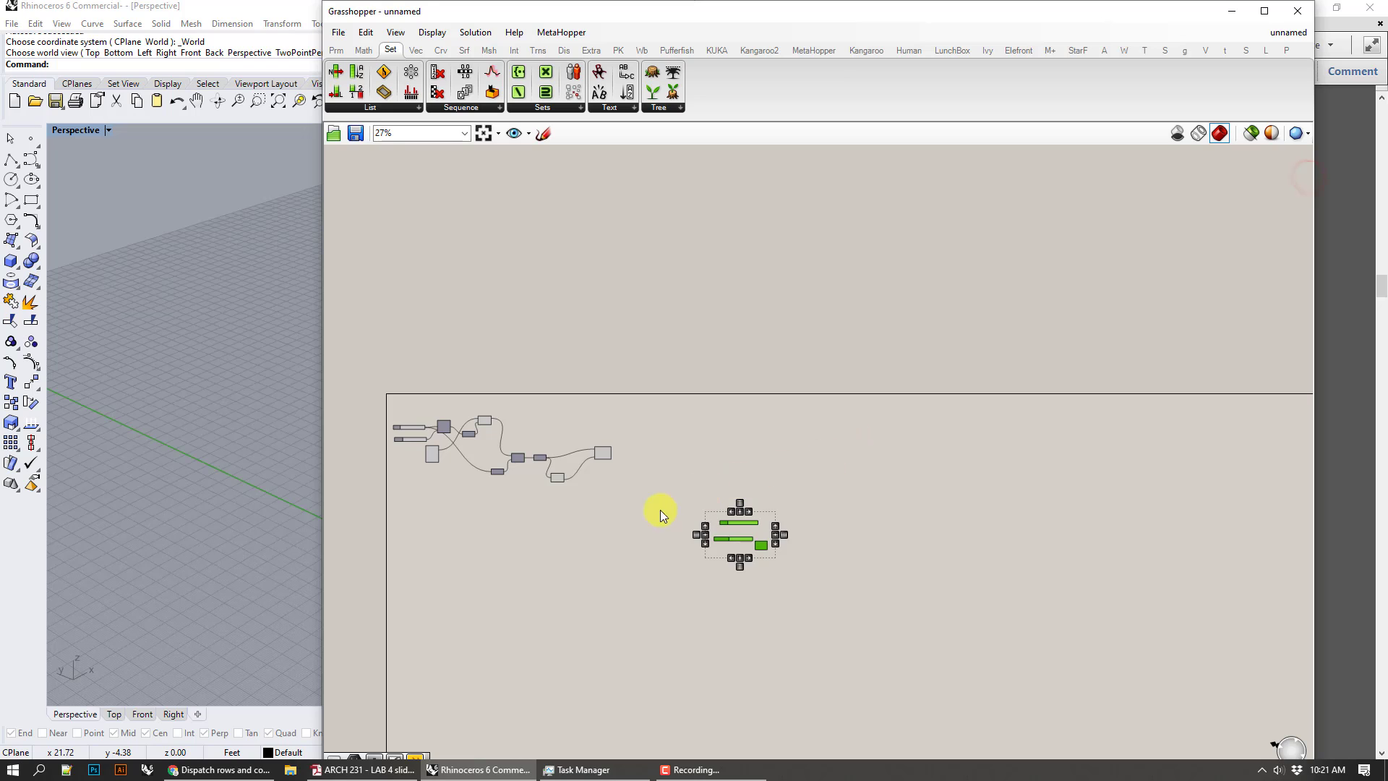
# - Place the copied sliders and Construct Domain below Rotate, dock Grasshopper beside Rhino, and move Rotate farther from Area
pyautogui.scroll(4, 661, 511)
pyautogui.moveTo(815, 516); pyautogui.dragTo(441, 508)
pyautogui.click(710, 474)
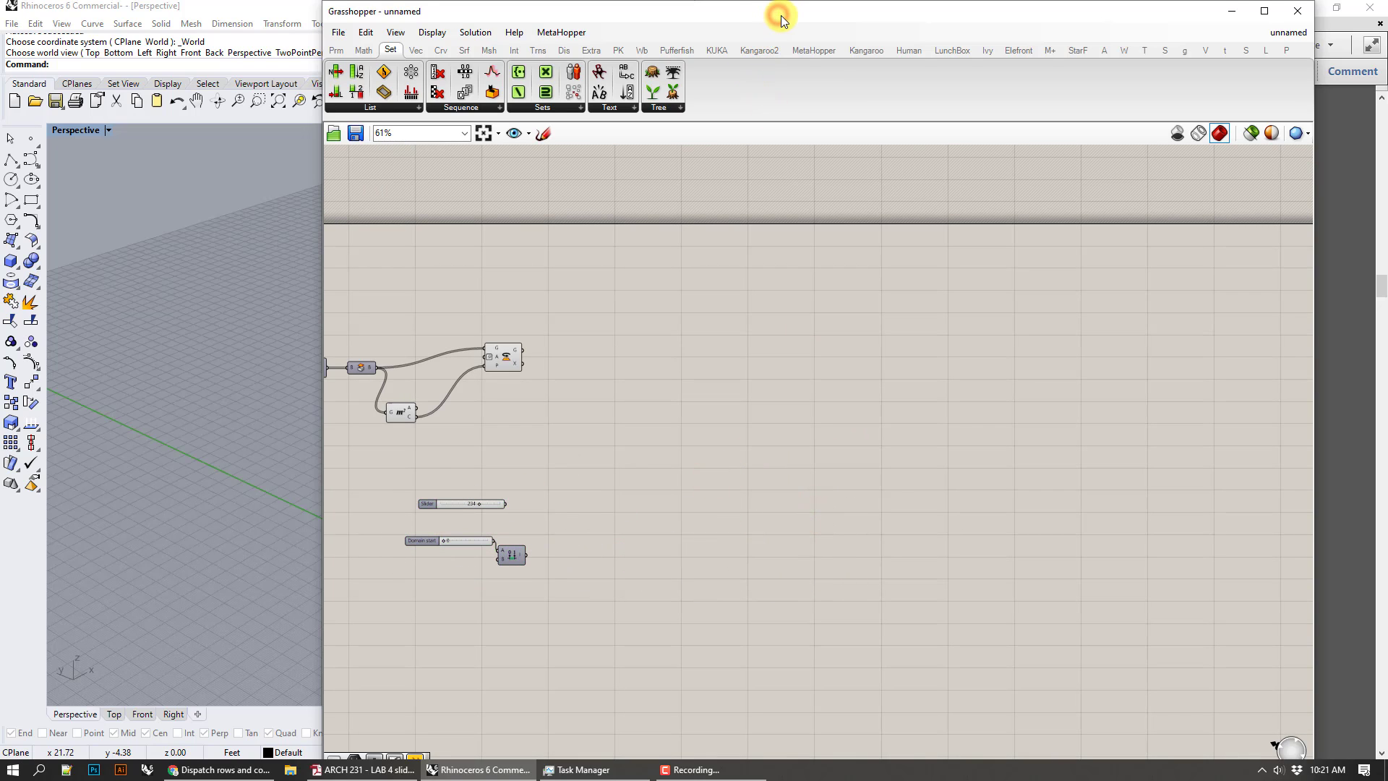
pyautogui.press('super+Right')
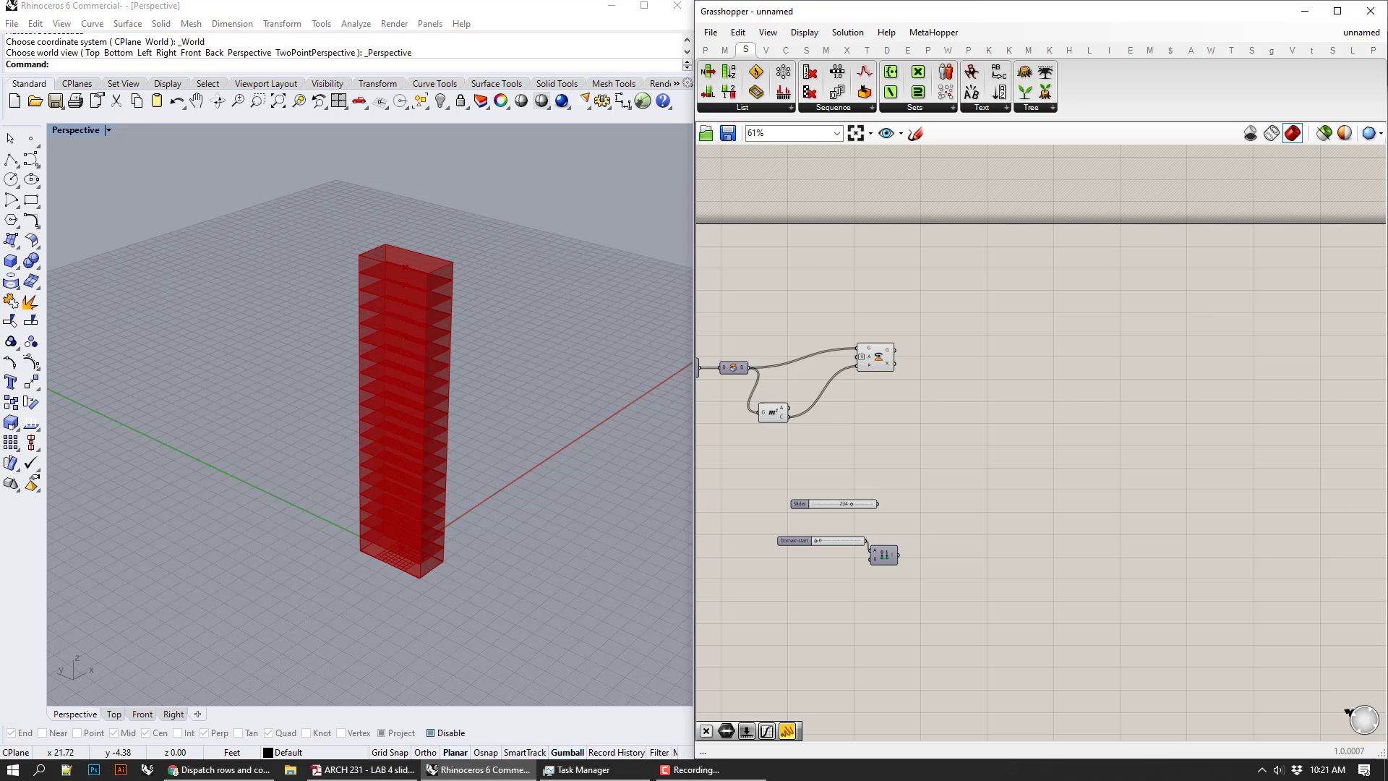
pyautogui.scroll(4, 892, 526)
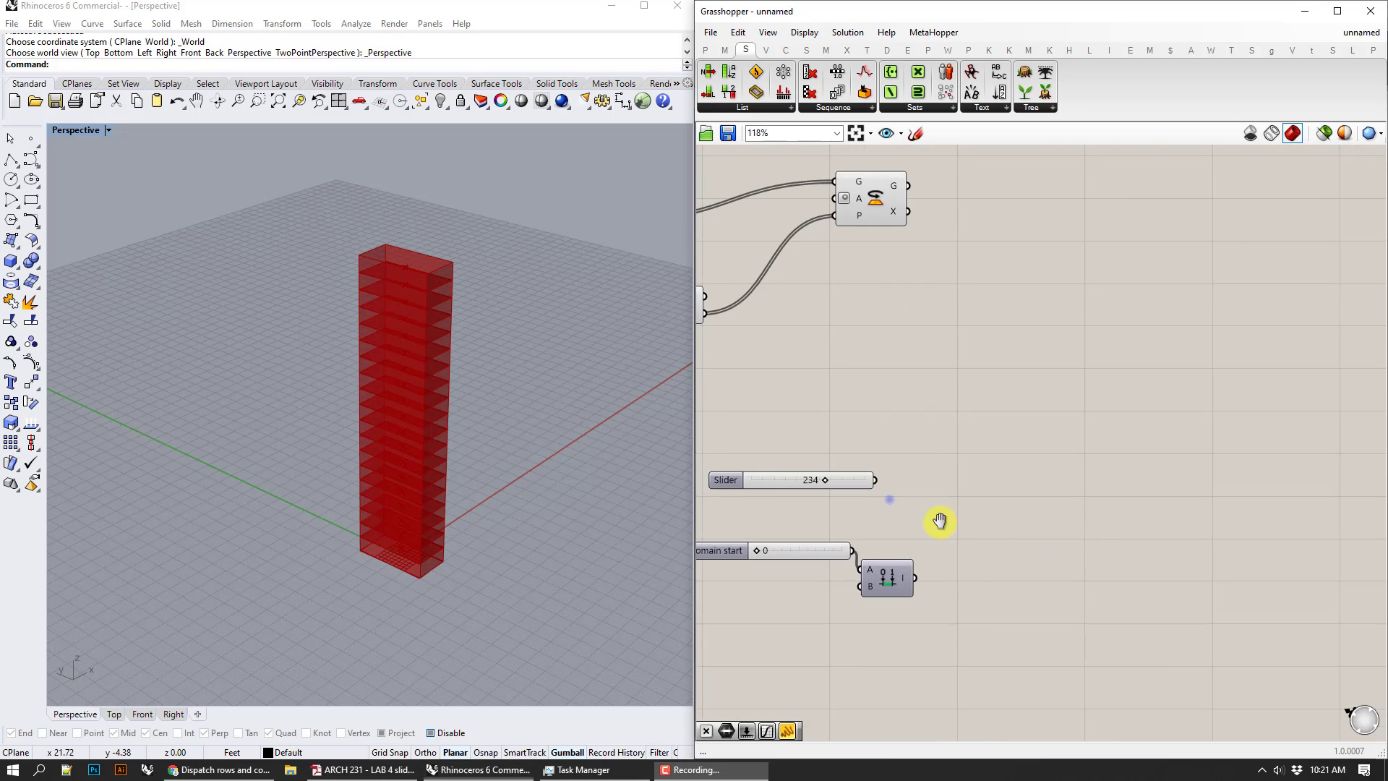
pyautogui.moveTo(935, 218); pyautogui.dragTo(1103, 247)
pyautogui.click(1033, 452)
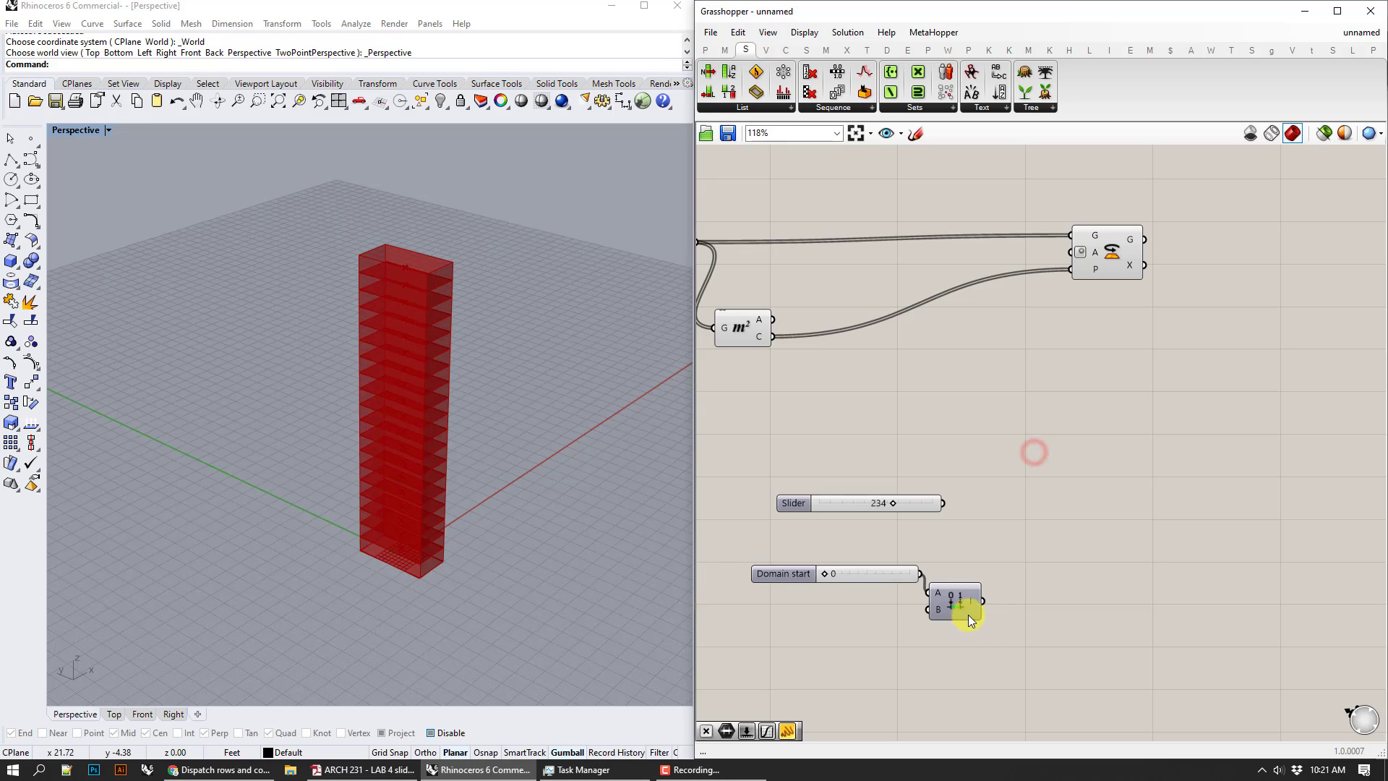
# - Connect the 234 slider to Construct Domain's end input and line up both sliders beside the component
pyautogui.moveTo(969, 611); pyautogui.dragTo(1057, 567)
pyautogui.moveTo(875, 572); pyautogui.dragTo(1016, 561)
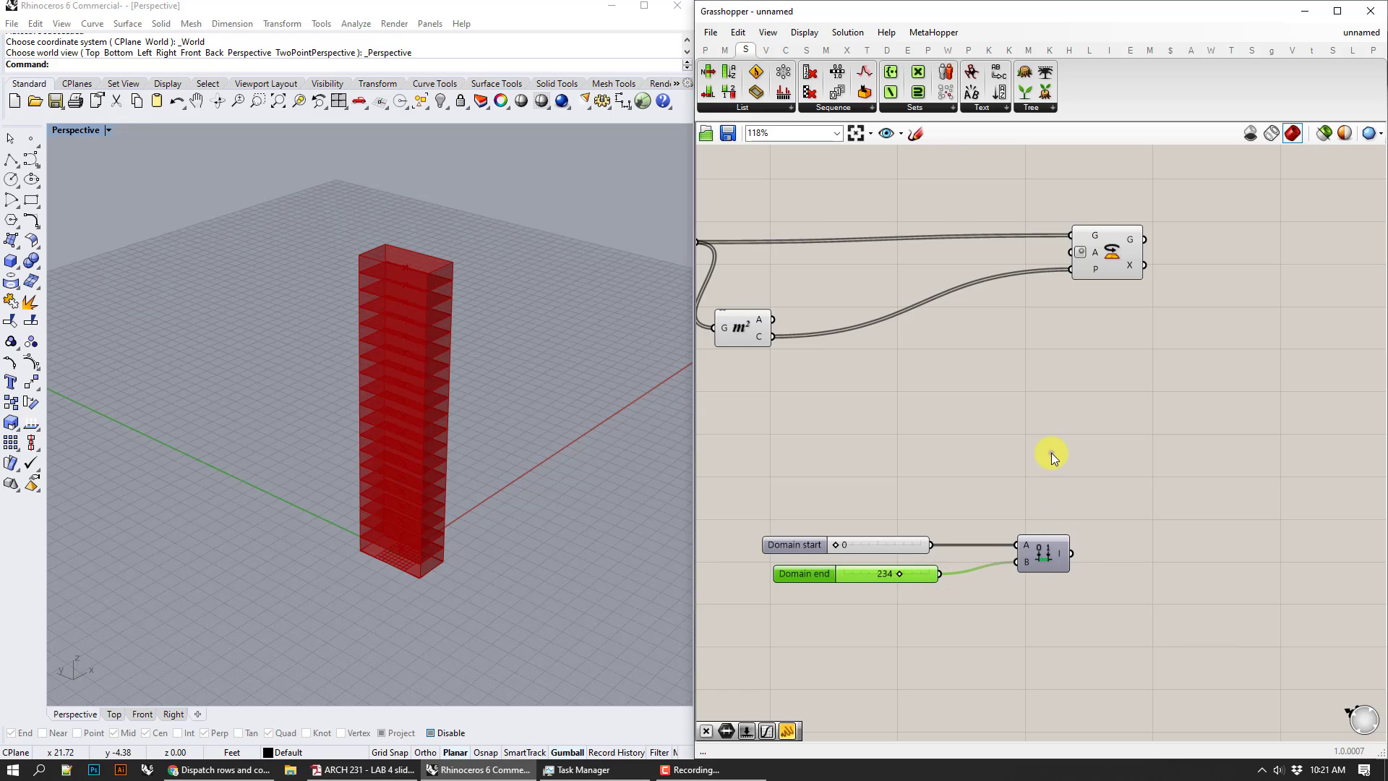
pyautogui.moveTo(1051, 453); pyautogui.dragTo(1104, 470, button='right')
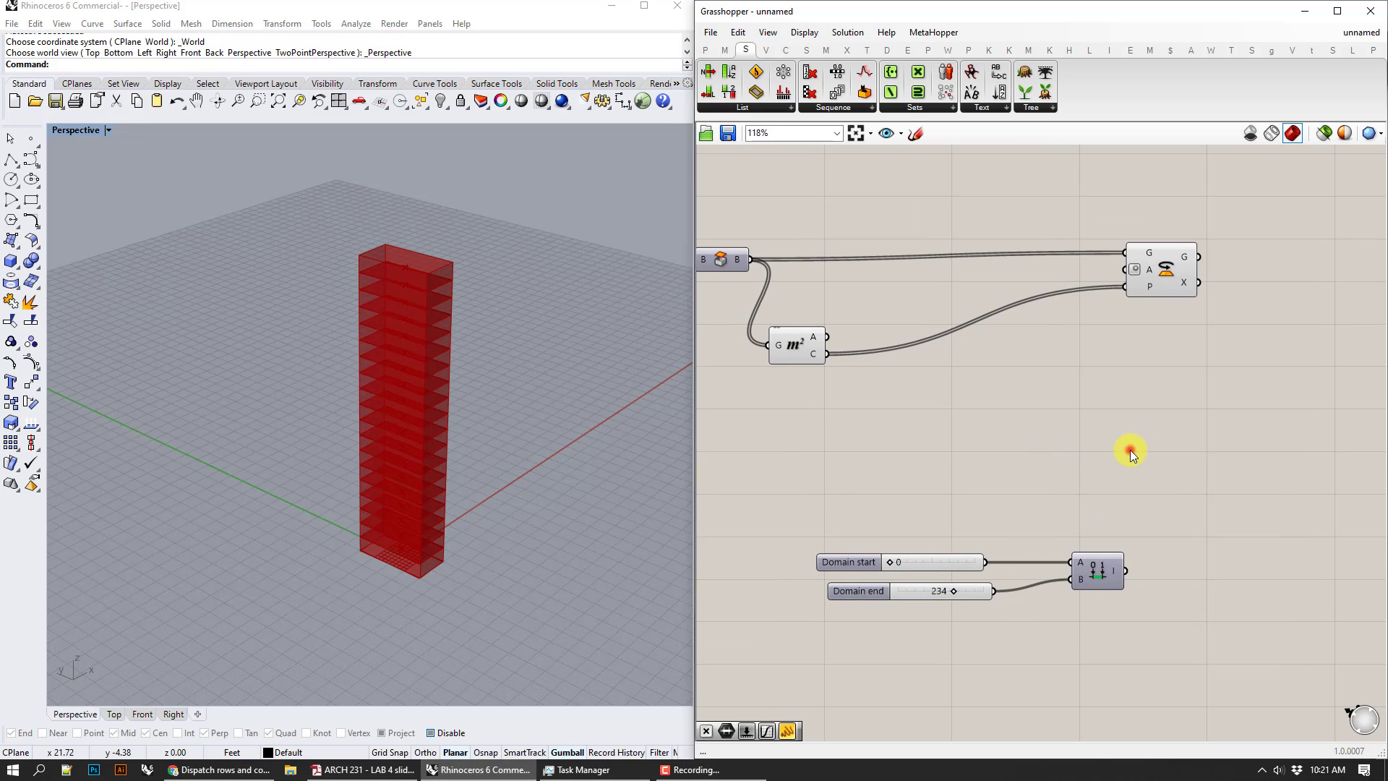
# - Add a Range component below Rotate and connect Construct Domain's output to its domain input
pyautogui.doubleClick(1130, 450)
pyautogui.write('ran')
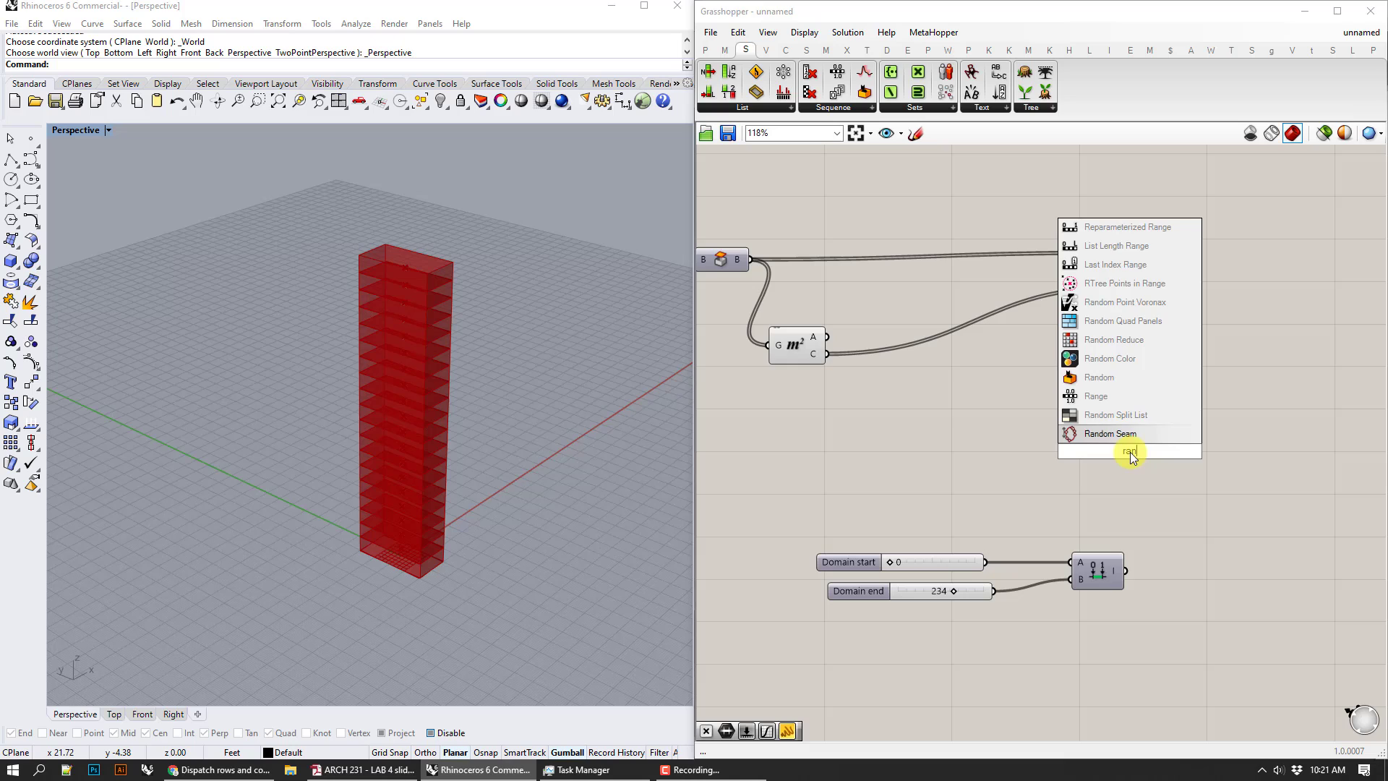
pyautogui.click(1133, 402)
pyautogui.moveTo(1126, 571); pyautogui.dragTo(1165, 442)
# - Connect the Count slider that drives the Series component to Range's number-of-steps input
pyautogui.scroll(-3, 975, 462)
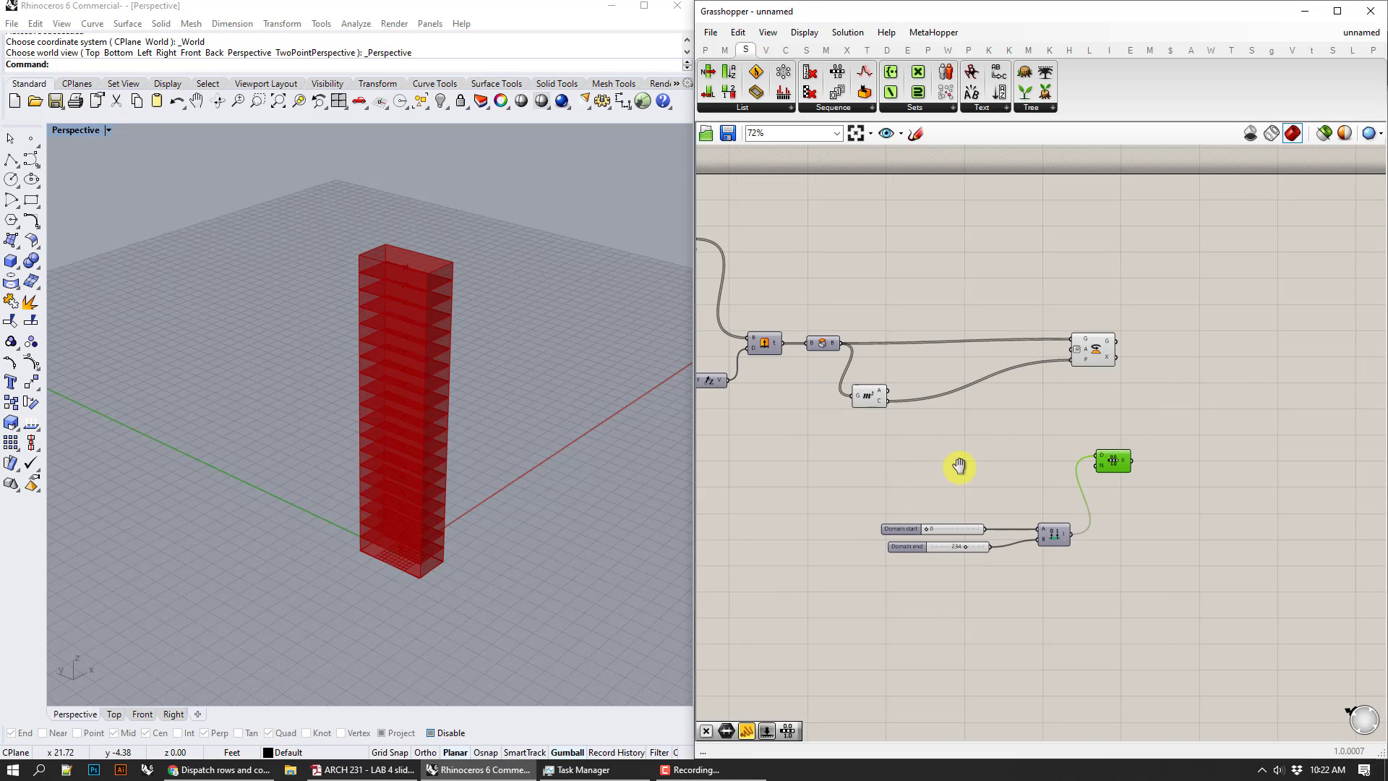
pyautogui.moveTo(960, 465); pyautogui.dragTo(1127, 455, button='right')
pyautogui.moveTo(884, 426); pyautogui.dragTo(1098, 461, button='right')
pyautogui.scroll(3, 950, 293)
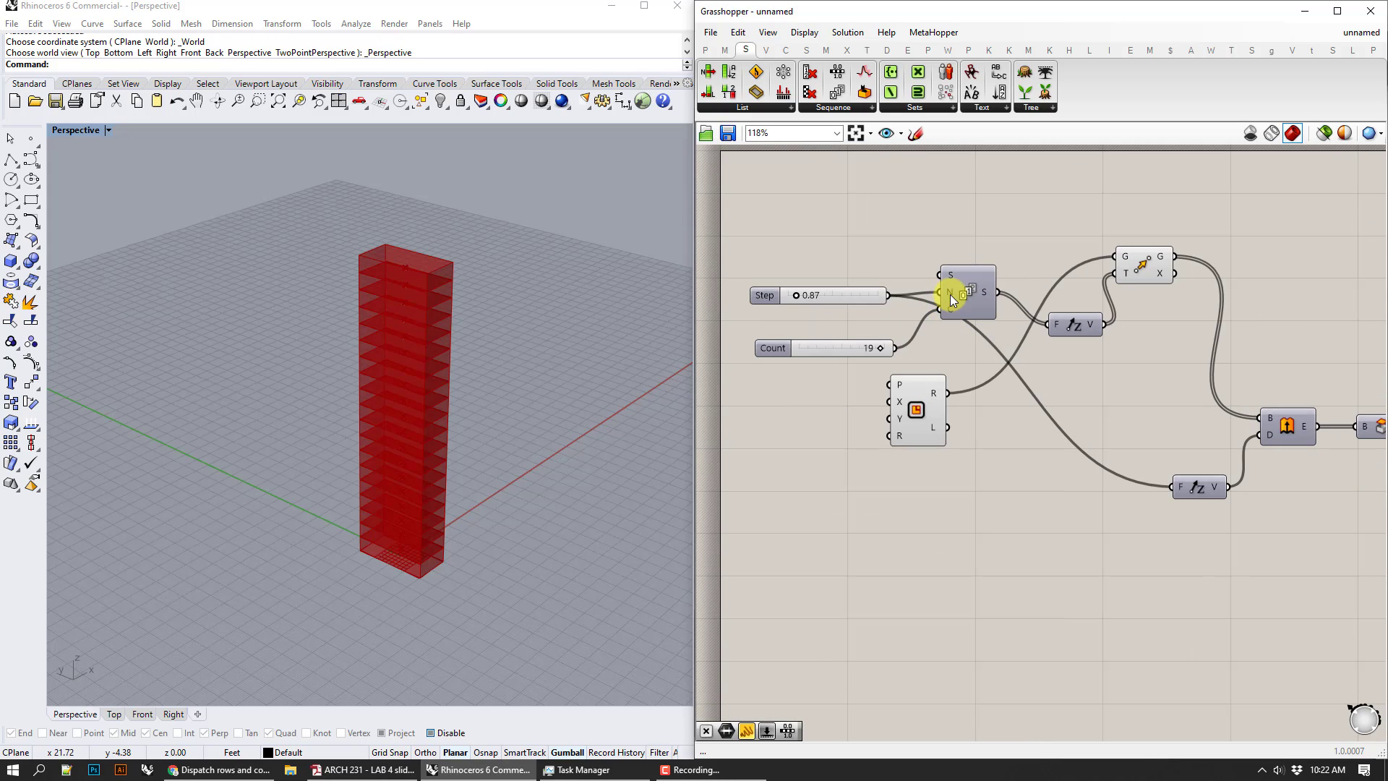
pyautogui.moveTo(952, 311)
pyautogui.scroll(-3, 1015, 487)
pyautogui.moveTo(1001, 524); pyautogui.dragTo(761, 344, button='right')
pyautogui.moveTo(750, 344); pyautogui.dragTo(1320, 515)
# - Apply the expression x-1 to Range's number-of-steps input and dock Grasshopper beside the Rhino viewport again
pyautogui.scroll(3, 1194, 536)
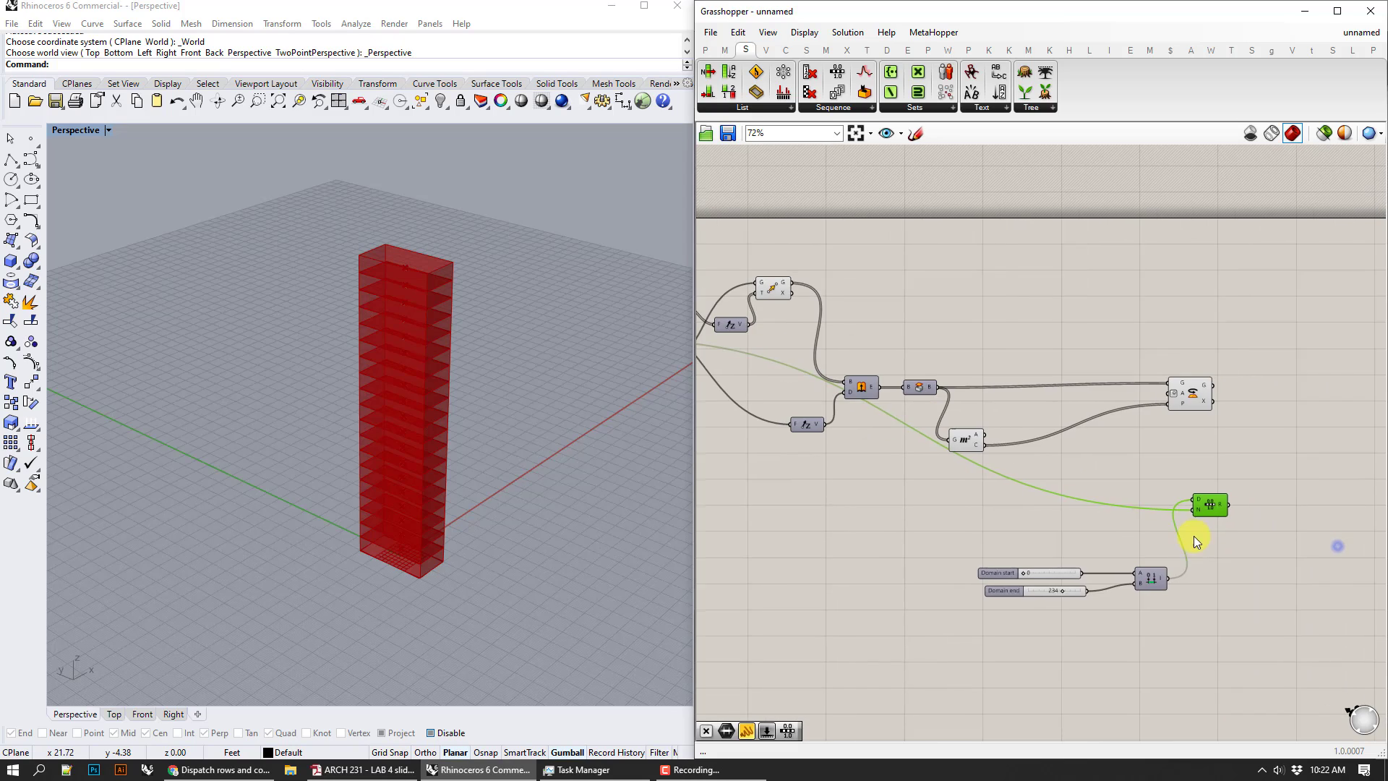
pyautogui.rightClick(1200, 498)
pyautogui.click(1280, 619)
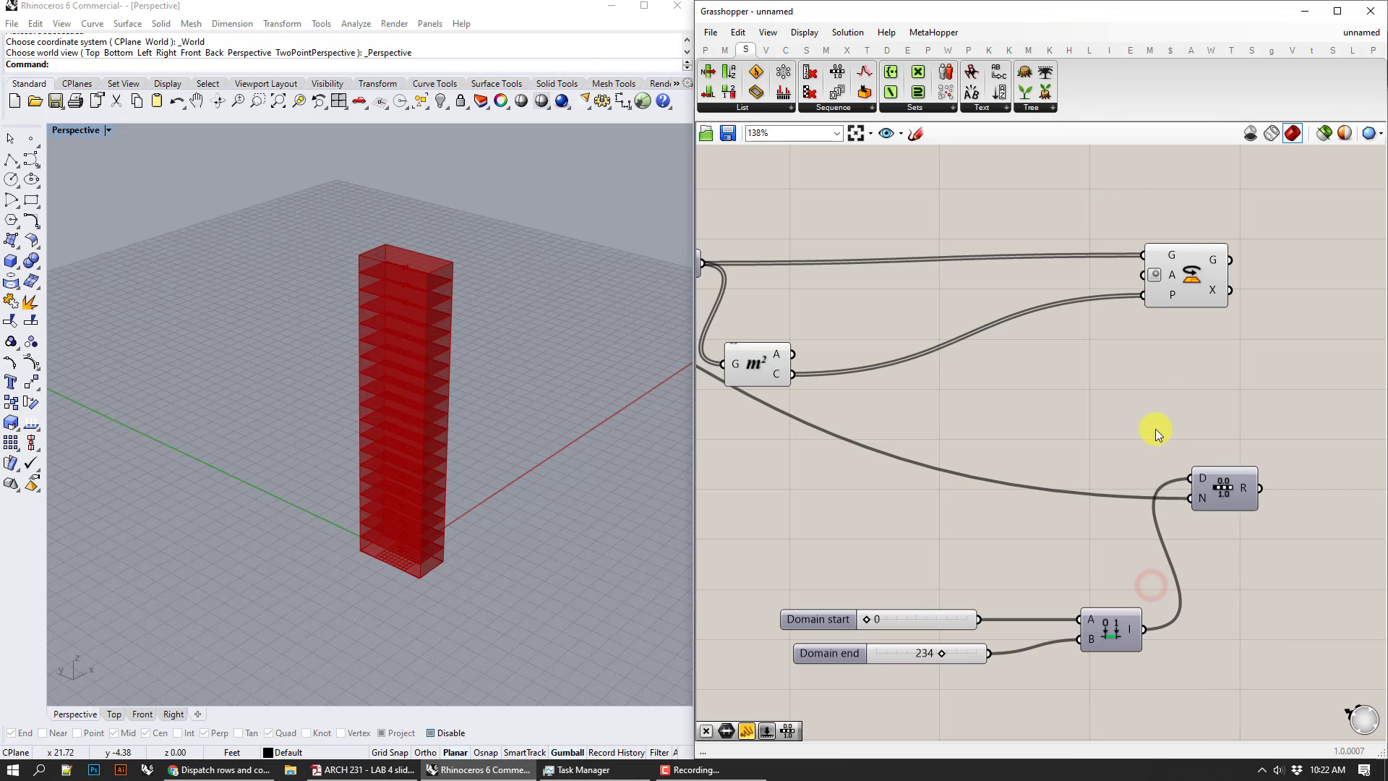
pyautogui.moveTo(1039, 9); pyautogui.dragTo(795, 1)
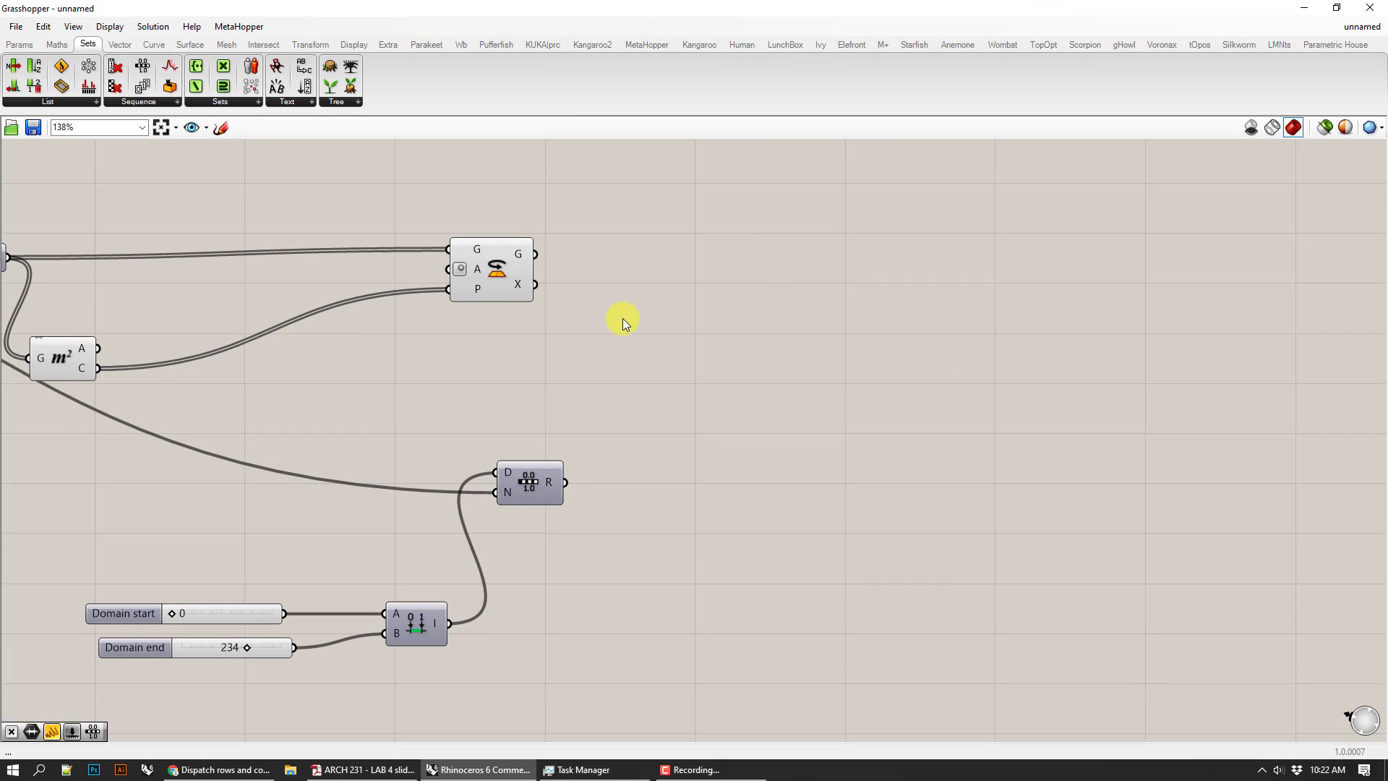
pyautogui.click(504, 490)
pyautogui.rightClick(504, 490)
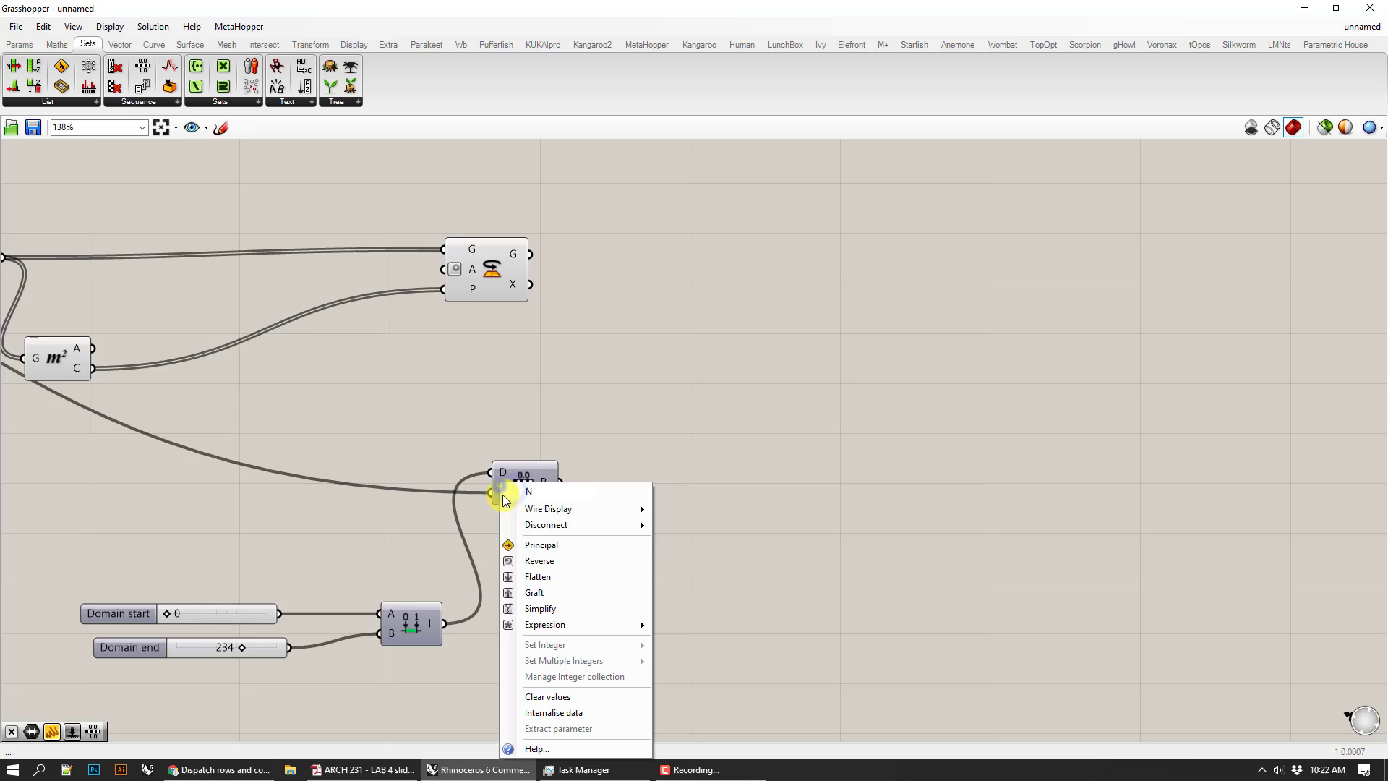
pyautogui.click(548, 624)
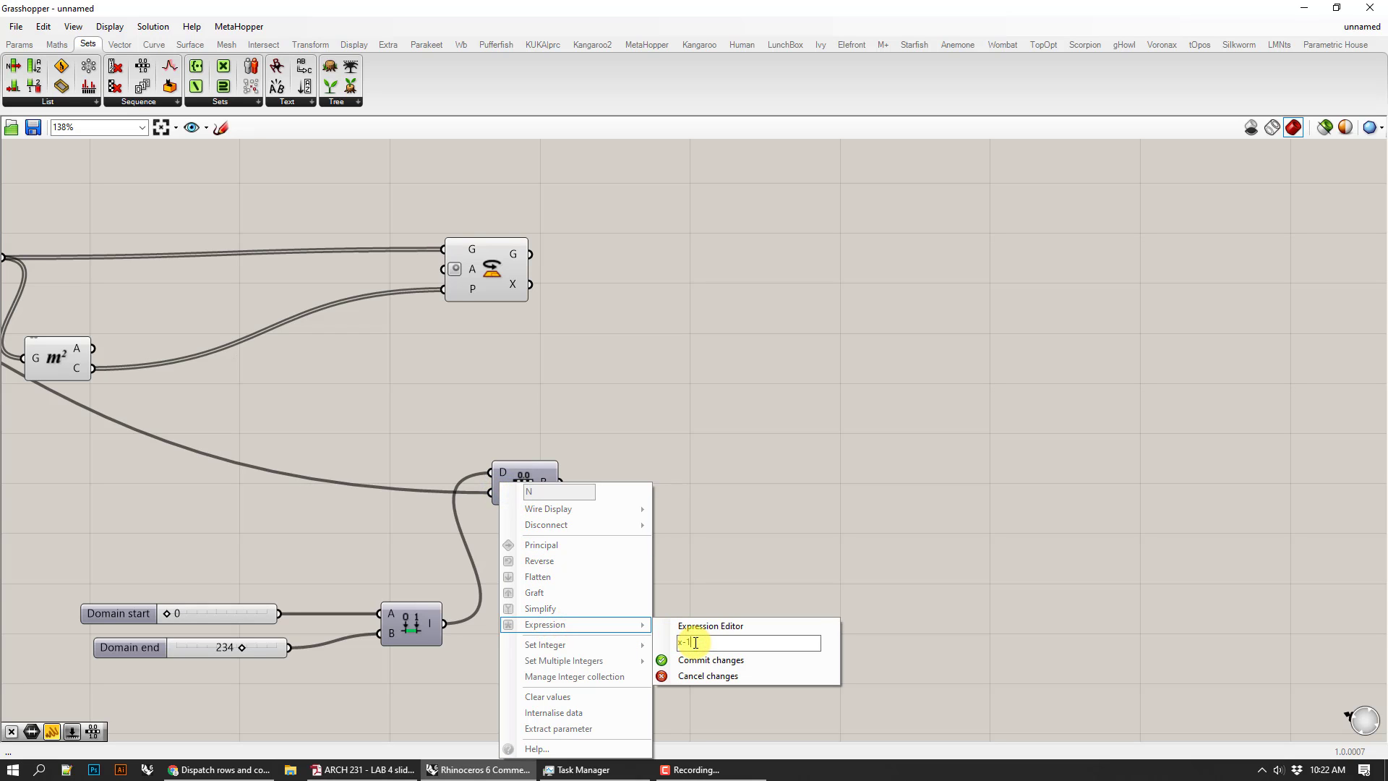
pyautogui.click(702, 658)
pyautogui.doubleClick(578, 7)
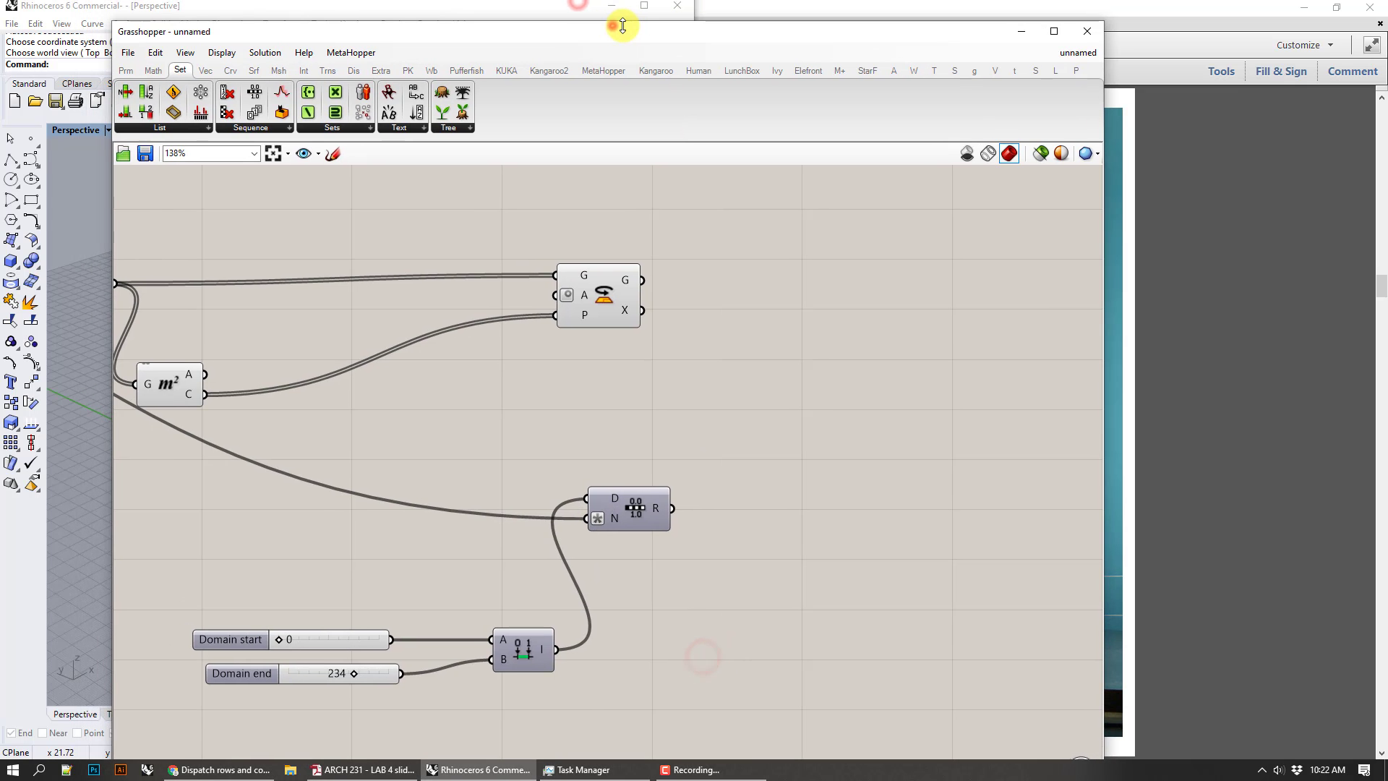
pyautogui.press('super+Right')
# - Move Rotate farther along the canvas and connect Range's output to its angle input
pyautogui.moveTo(1198, 422); pyautogui.dragTo(1069, 392, button='right')
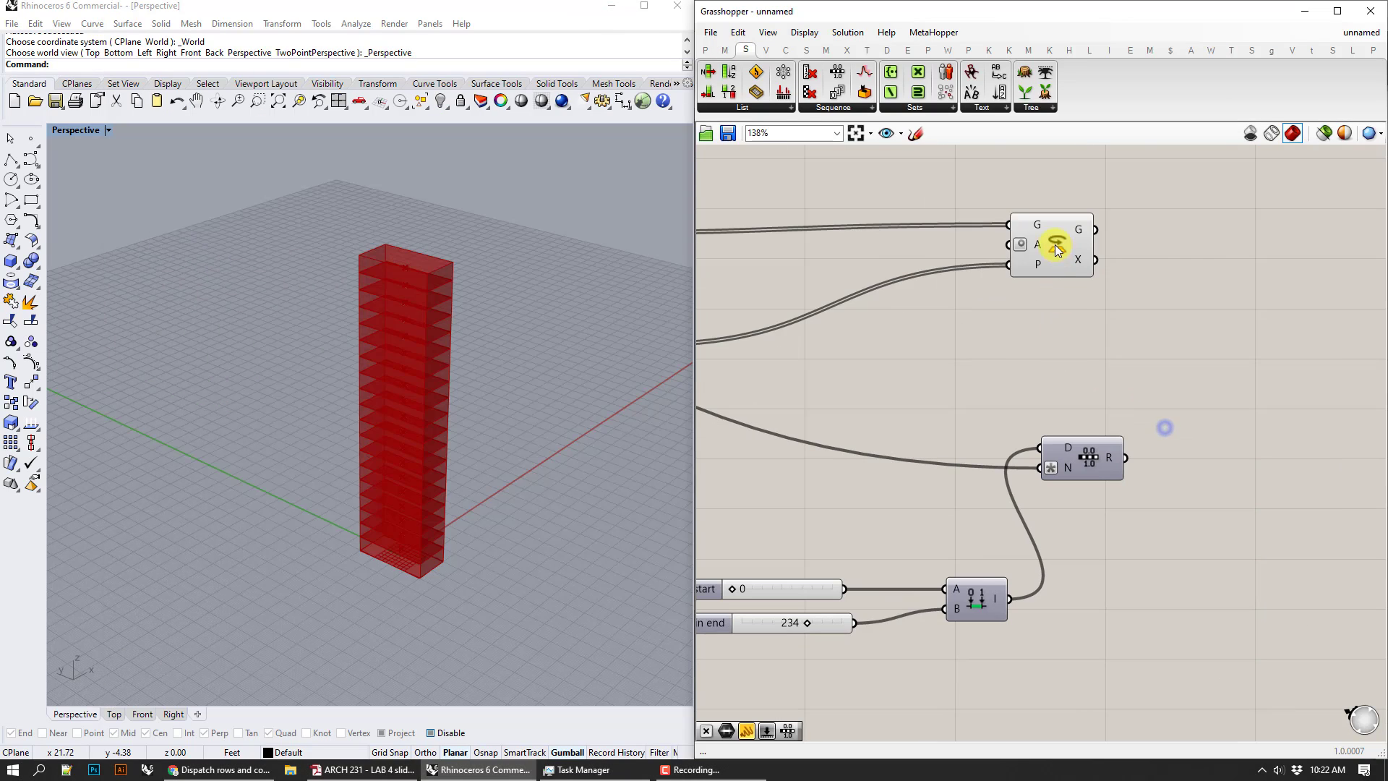
pyautogui.moveTo(1059, 247); pyautogui.dragTo(1221, 252)
pyautogui.moveTo(1125, 458); pyautogui.dragTo(1173, 248)
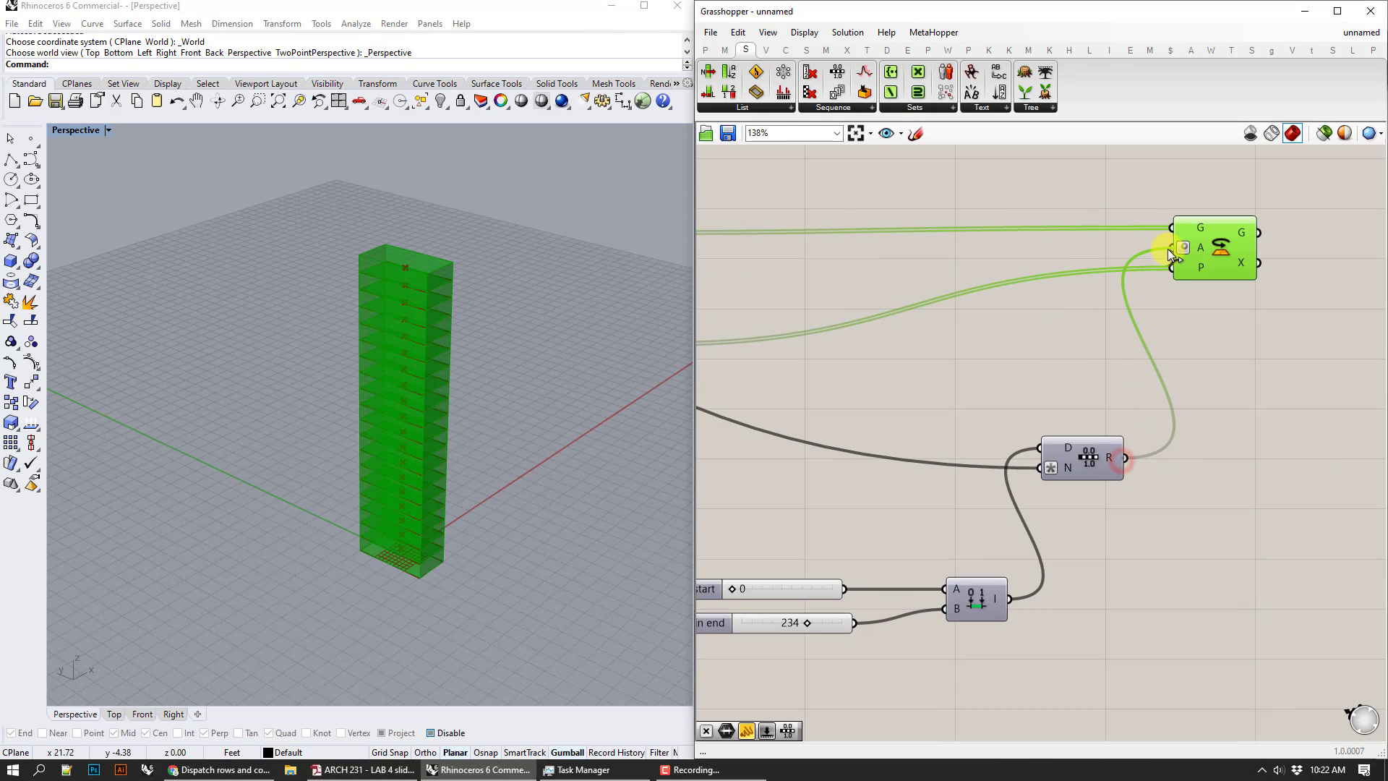
# - Turn off the preview of the Move component that stacks the rectangles
pyautogui.scroll(-4, 854, 498)
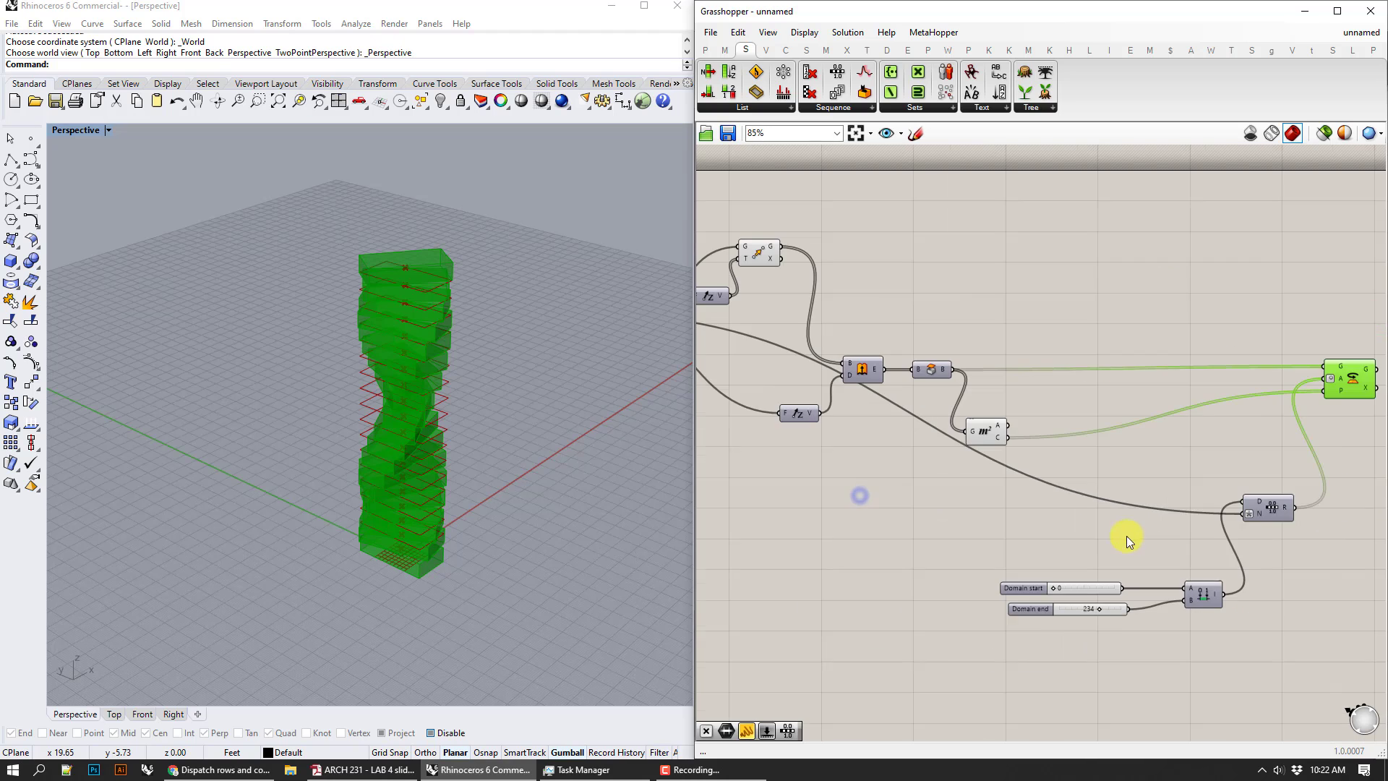
pyautogui.scroll(2, 940, 444)
pyautogui.moveTo(998, 312); pyautogui.dragTo(857, 204)
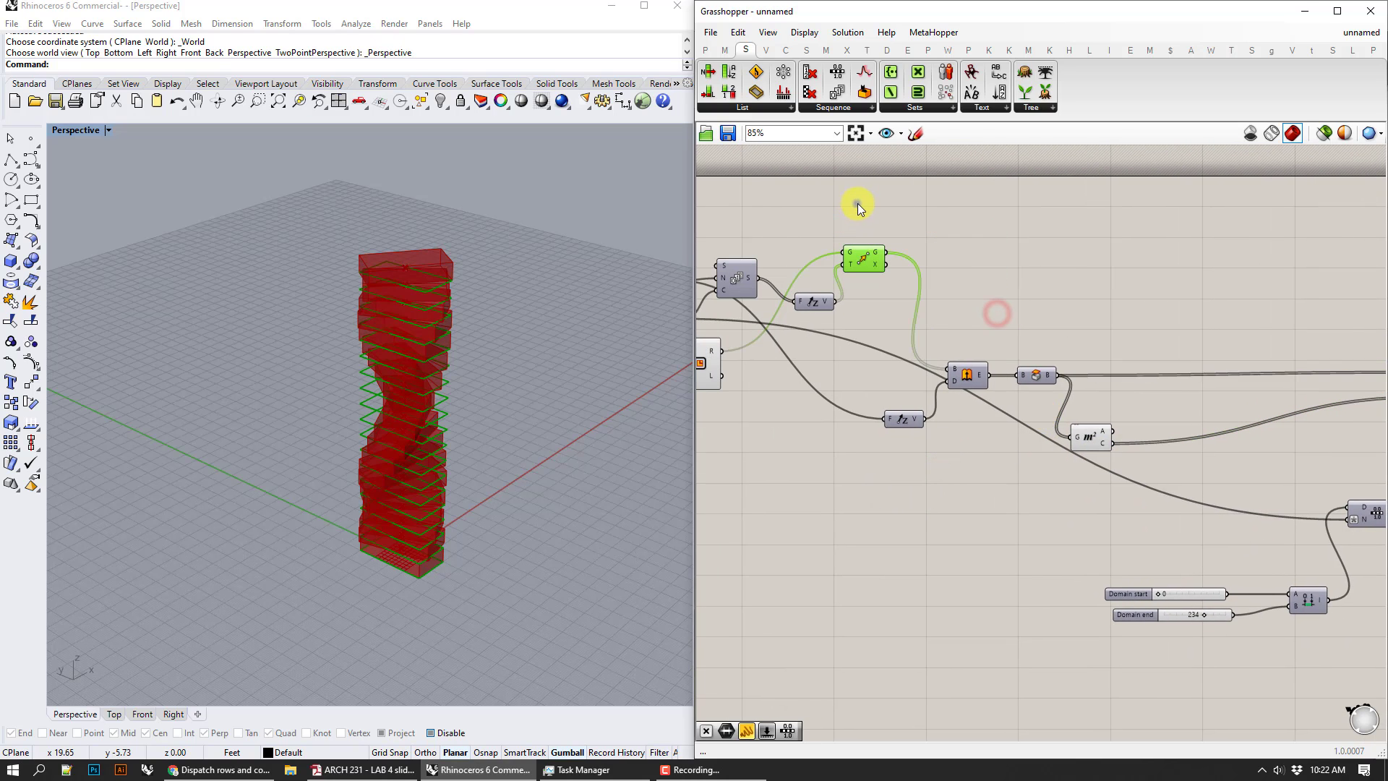
pyautogui.moveTo(547, 354); pyautogui.dragTo(665, 367, button='right')
# - Try other twist angles by lowering the Domain end slider to 55 and raising the Domain start slider to 49
pyautogui.moveTo(1192, 554); pyautogui.dragTo(1042, 511, button='right')
pyautogui.scroll(3, 1043, 512)
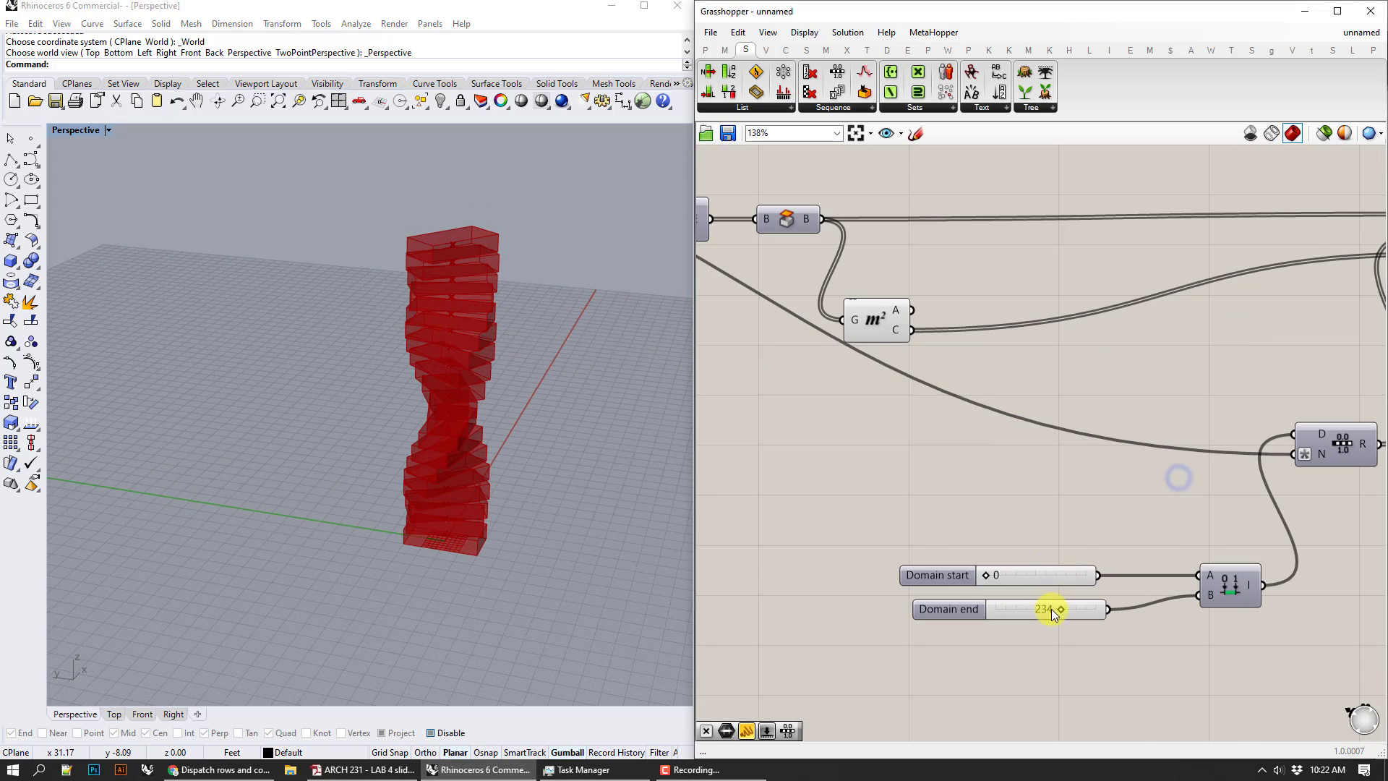
pyautogui.moveTo(1059, 608); pyautogui.dragTo(1010, 610)
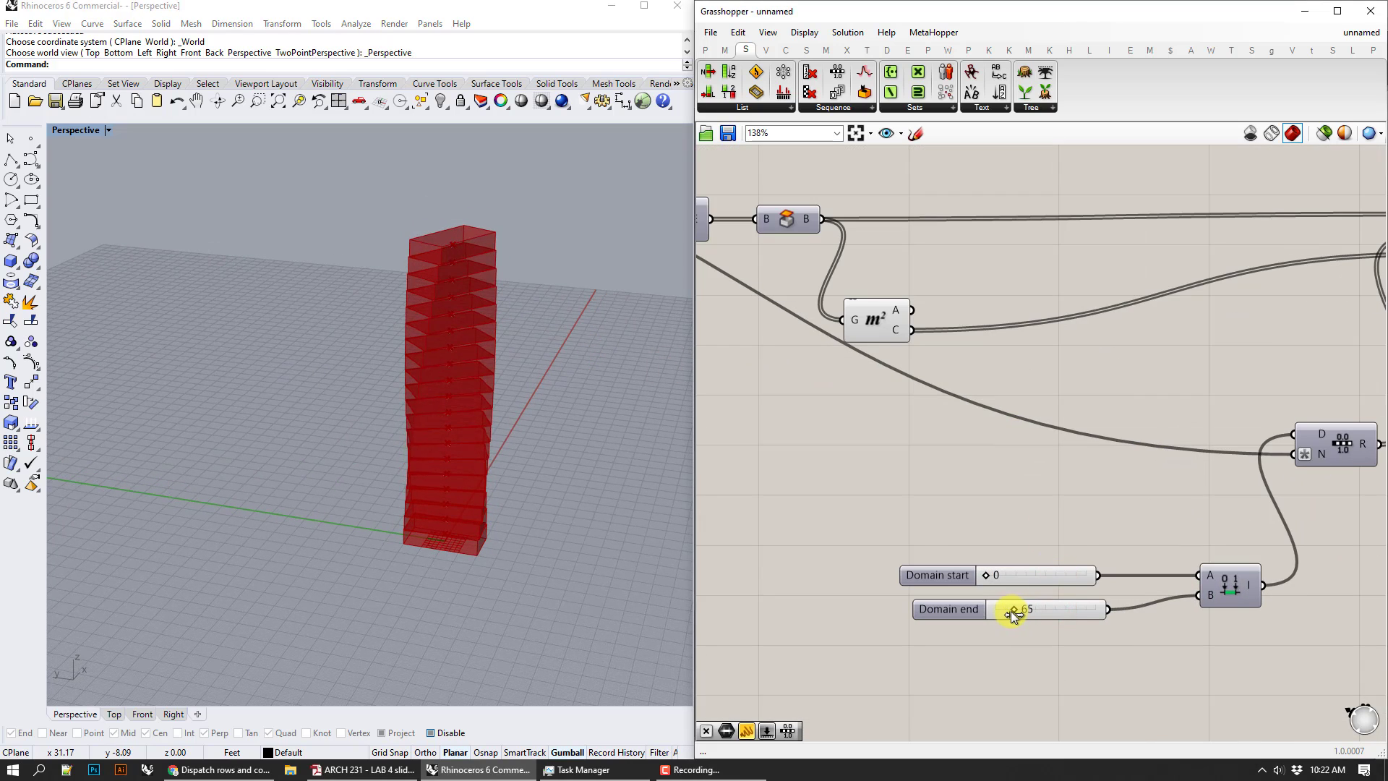
pyautogui.click(1012, 613)
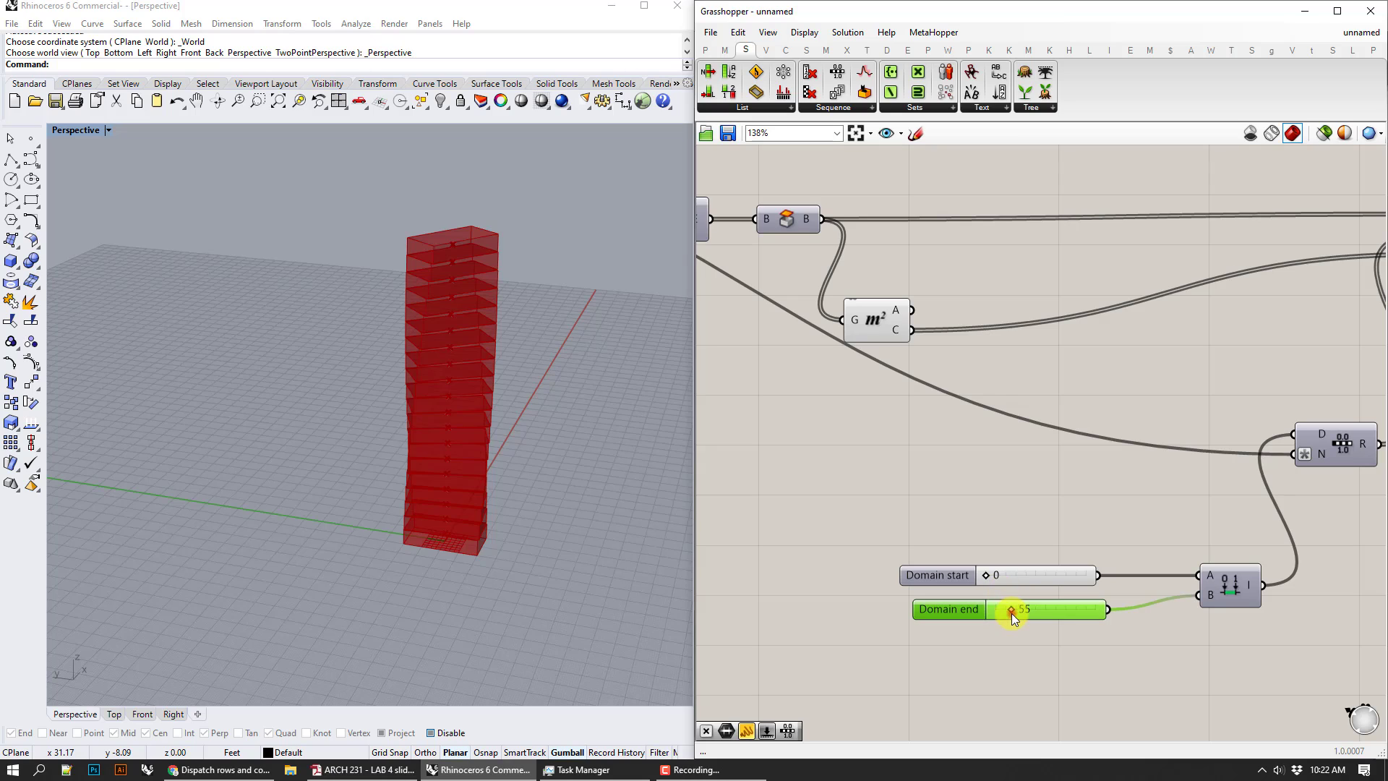
pyautogui.moveTo(986, 575); pyautogui.dragTo(1052, 604)
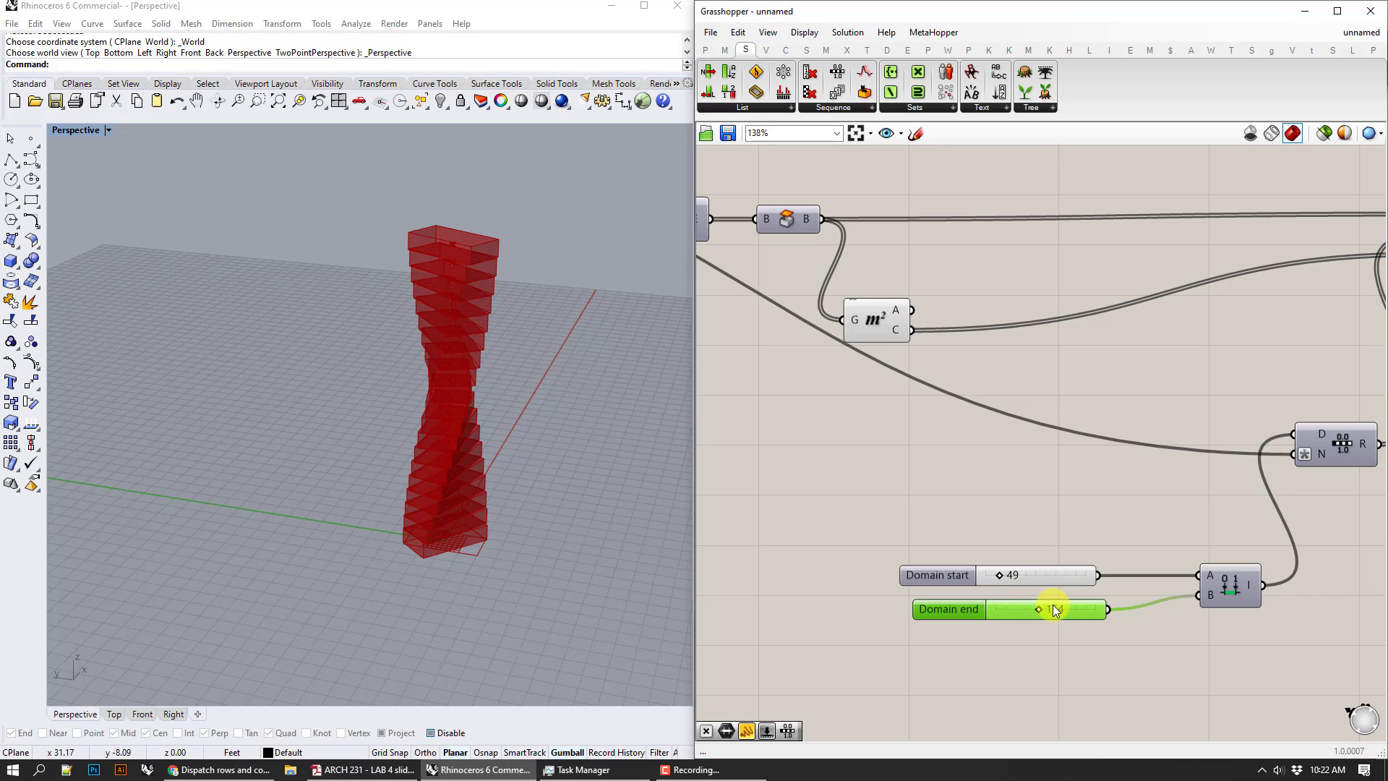
# - Set the Domain end slider to 90 and the Domain start slider to 45
pyautogui.doubleClick(1052, 606)
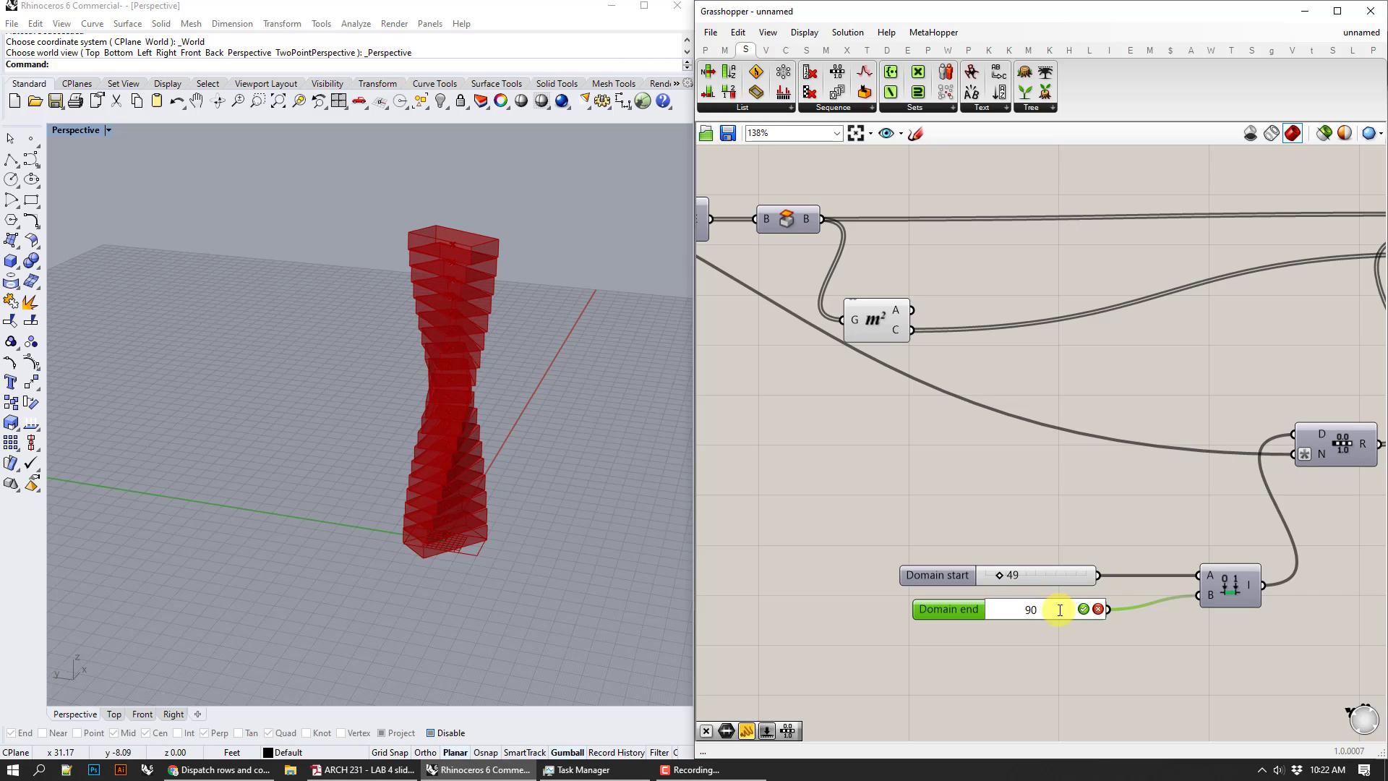
pyautogui.click(1082, 609)
pyautogui.doubleClick(1038, 578)
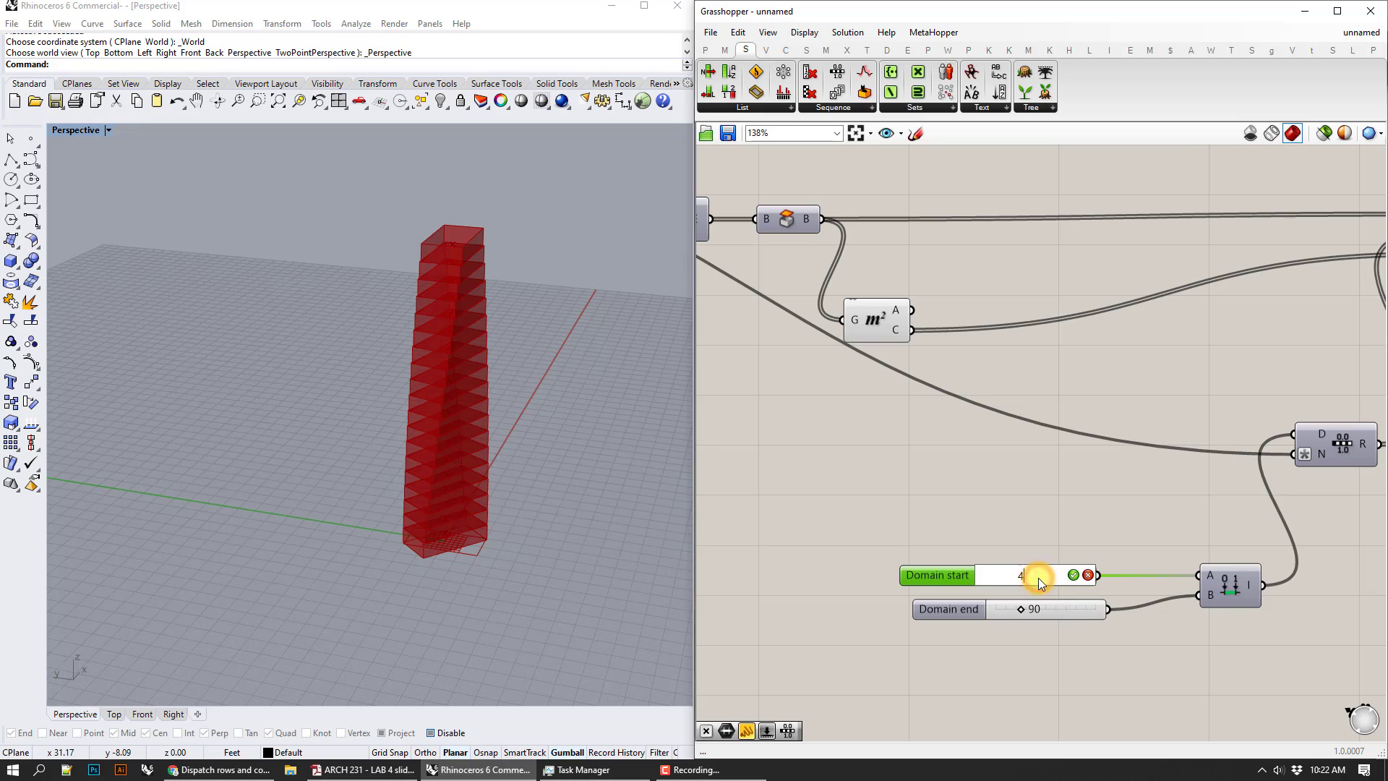
pyautogui.write('45')
pyautogui.click(1073, 575)
pyautogui.moveTo(498, 449)
pyautogui.mouseDown(button='right')
pyautogui.moveTo(651, 424)
pyautogui.moveTo(67, 419)
pyautogui.moveTo(579, 456)
pyautogui.moveTo(485, 432)
pyautogui.mouseUp(button='right')
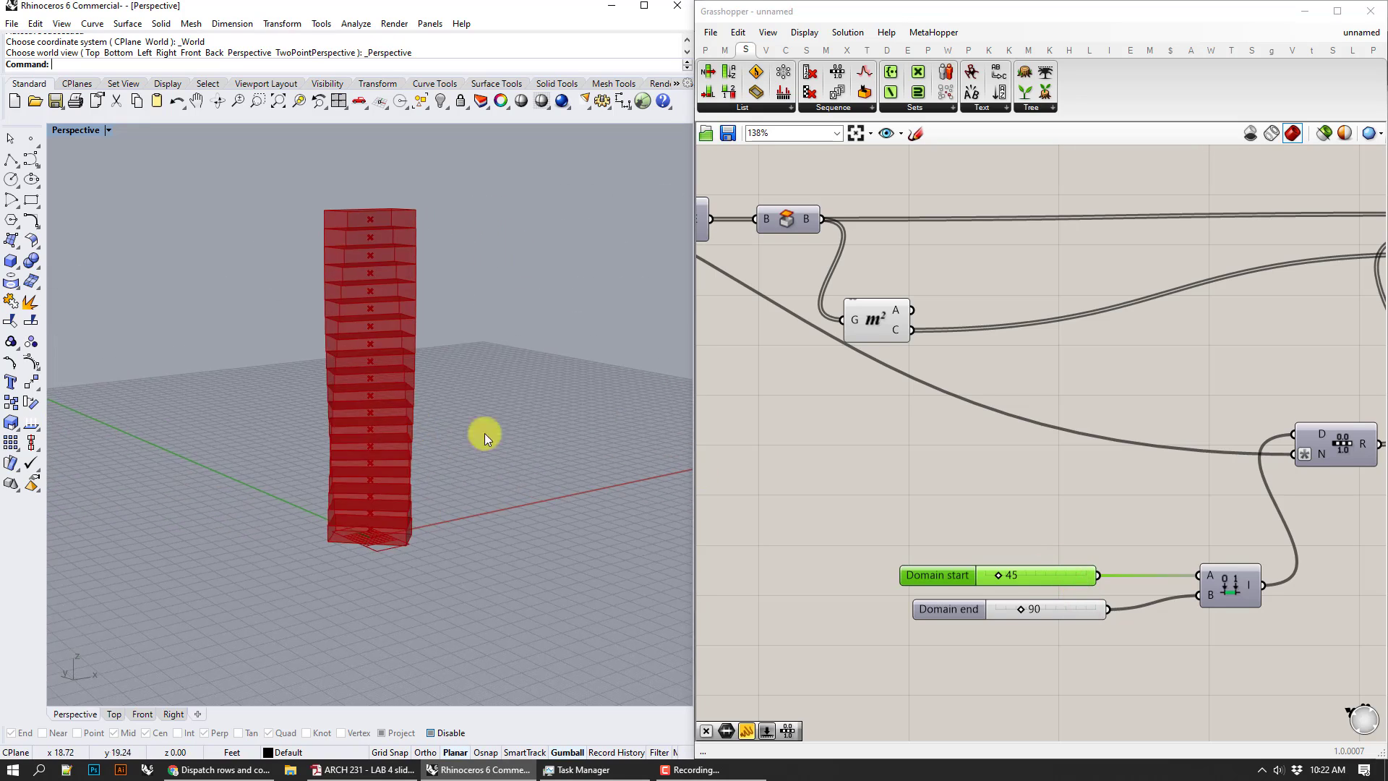
# - Raise the Step slider that drives the Series component to 0.94
pyautogui.moveTo(854, 442); pyautogui.dragTo(1101, 459, button='right')
pyautogui.scroll(-5, 1102, 458)
pyautogui.scroll(6, 864, 384)
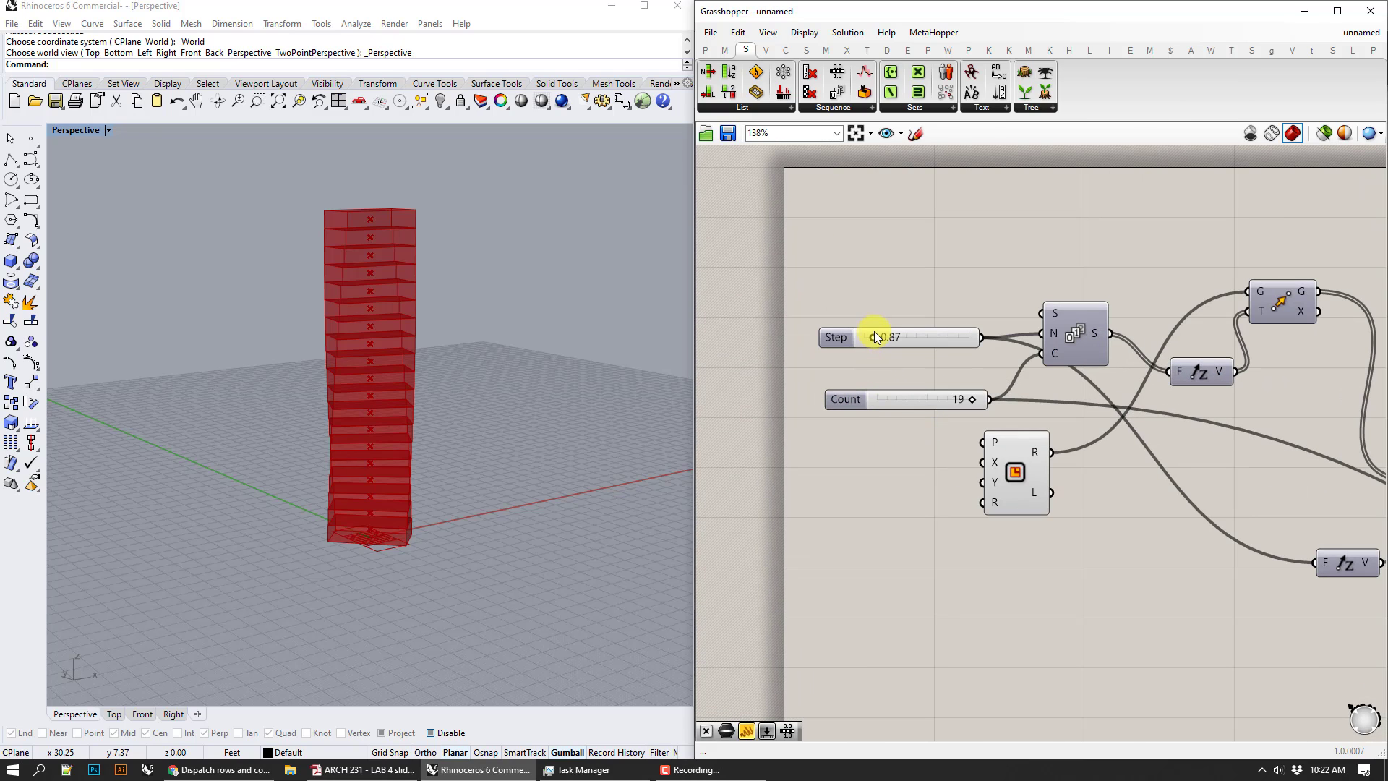
pyautogui.moveTo(873, 340)
pyautogui.mouseDown()
pyautogui.moveTo(888, 336)
pyautogui.moveTo(871, 340)
pyautogui.mouseUp()
# - Review the Rectangle component and the rest of the definition through to Rotate, and inspect the tower from another angle
pyautogui.moveTo(872, 340); pyautogui.dragTo(714, 298, button='right')
pyautogui.click(873, 448)
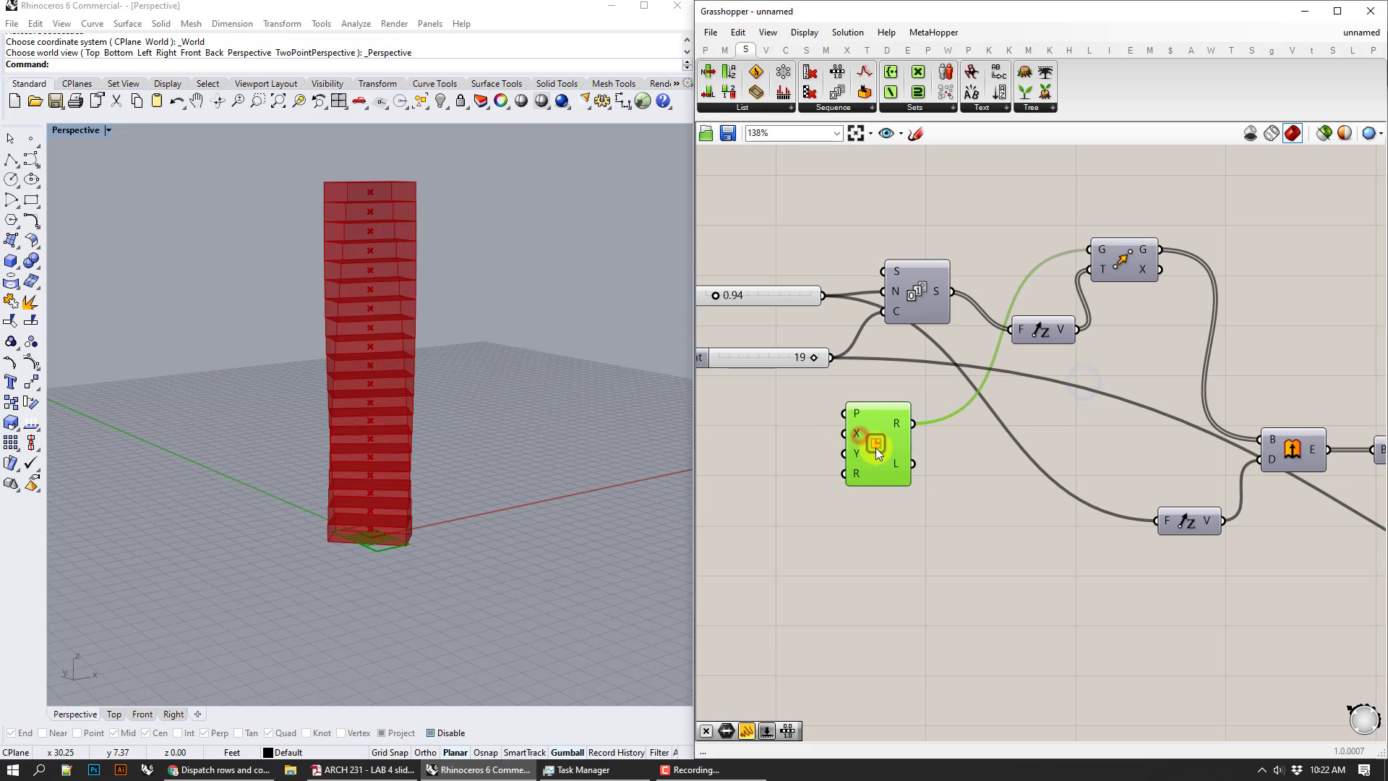
pyautogui.moveTo(722, 501); pyautogui.dragTo(788, 489, button='right')
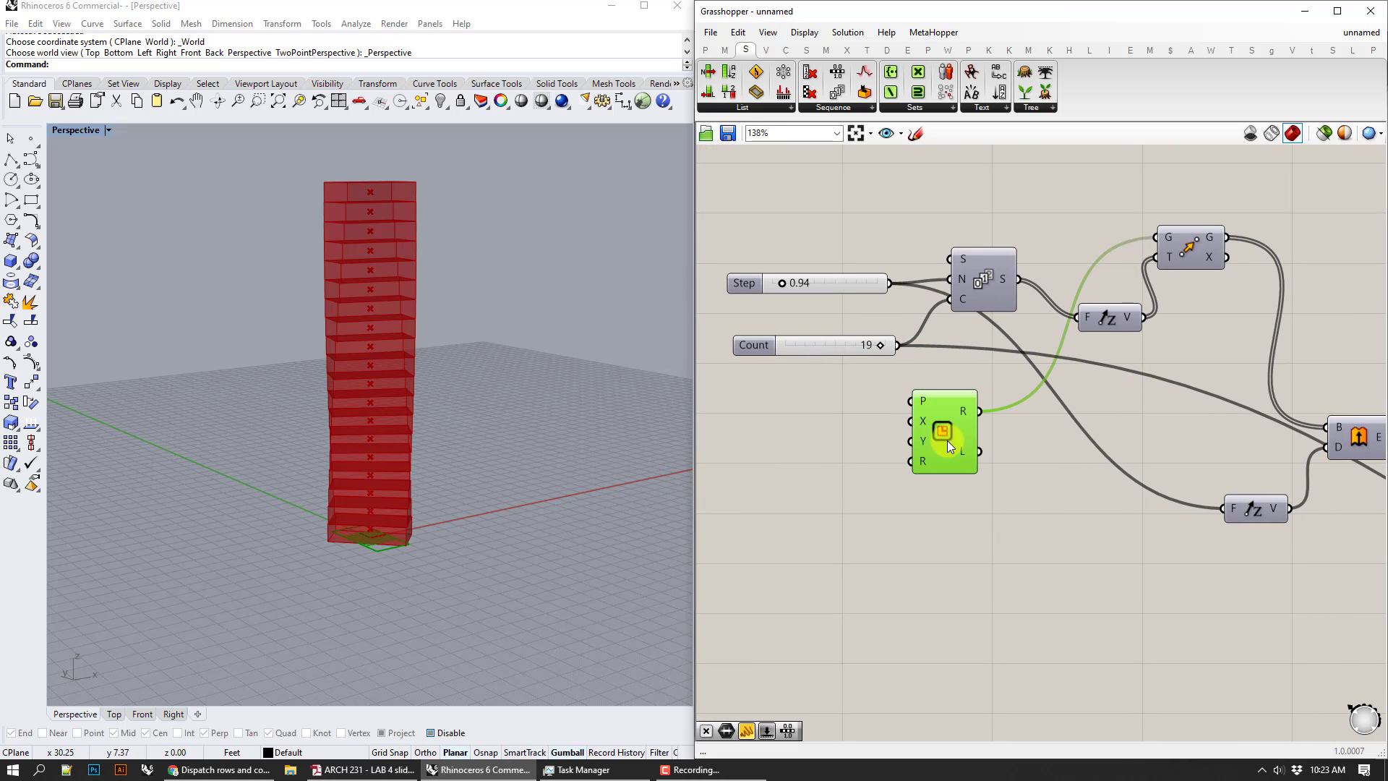
pyautogui.moveTo(1041, 496); pyautogui.dragTo(830, 474, button='right')
pyautogui.scroll(-4, 831, 474)
pyautogui.moveTo(1174, 519); pyautogui.dragTo(862, 470, button='right')
pyautogui.moveTo(472, 420); pyautogui.dragTo(528, 409, button='right')
pyautogui.moveTo(1143, 527); pyautogui.dragTo(1034, 461, button='right')
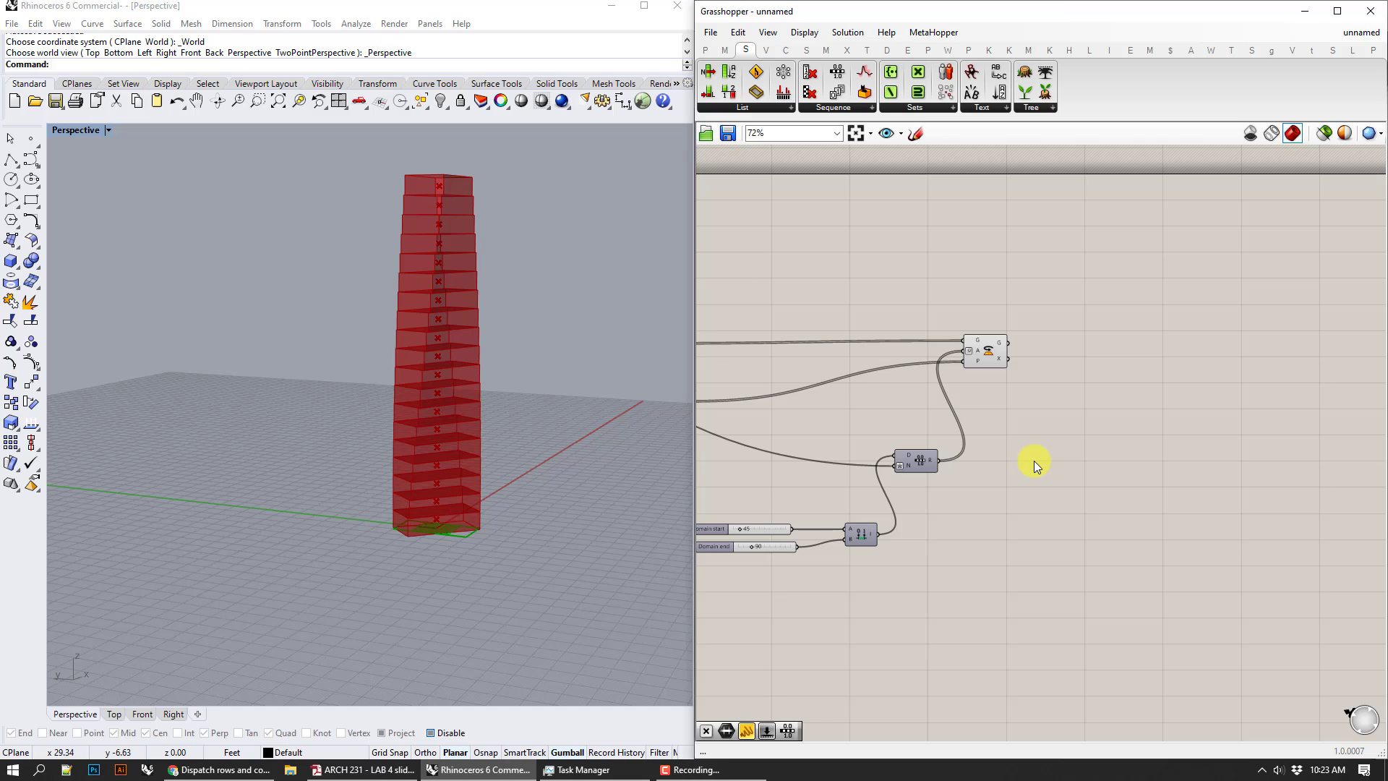
# - Add a Scale component, connecting Area's centroid to its center input and Rotate's geometry output to its geometry input
pyautogui.doubleClick(1044, 458)
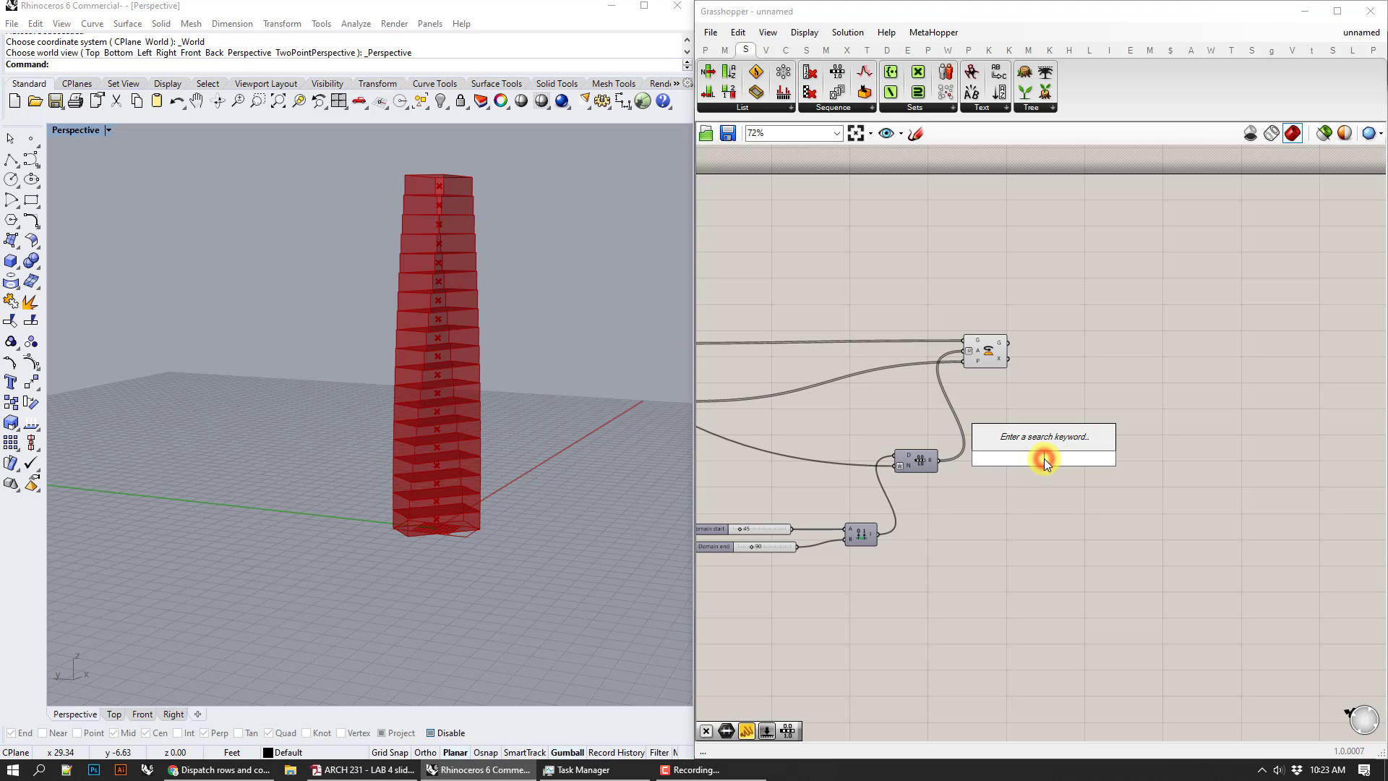
pyautogui.write('scale')
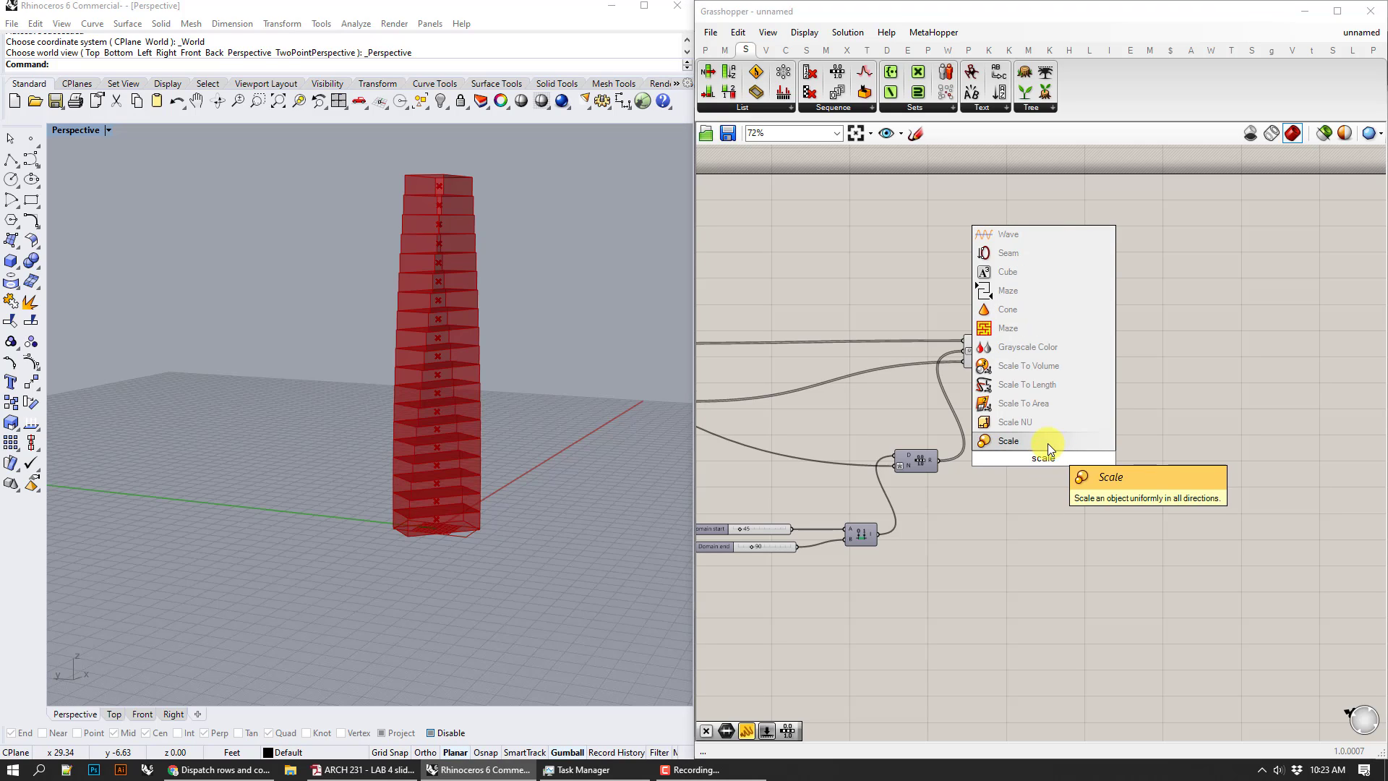
pyautogui.click(1046, 442)
pyautogui.moveTo(930, 419); pyautogui.dragTo(1052, 422, button='right')
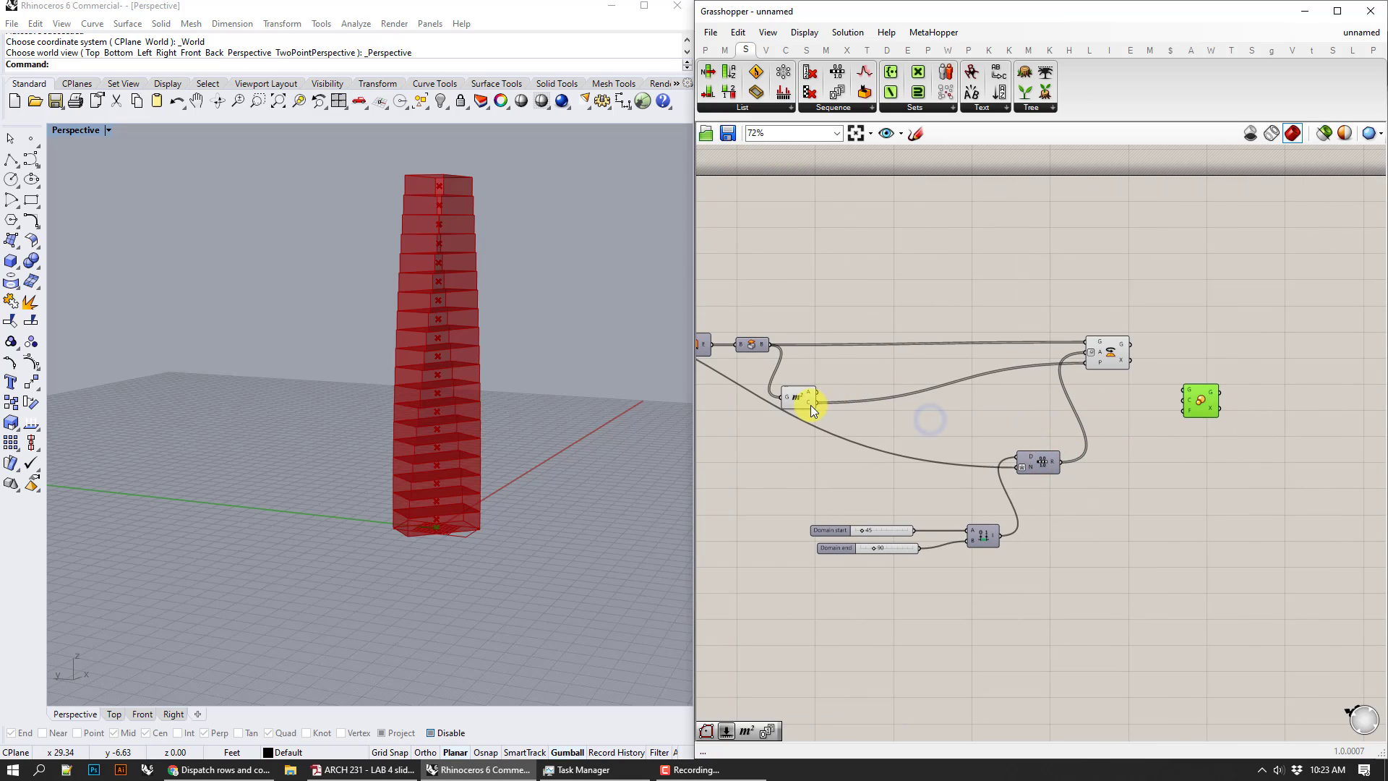
pyautogui.moveTo(813, 403); pyautogui.dragTo(1227, 402)
pyautogui.moveTo(1130, 345); pyautogui.dragTo(1111, 291)
# - Turn off the preview of the Rotate component
pyautogui.click(1190, 517)
pyautogui.rightClick(1111, 290)
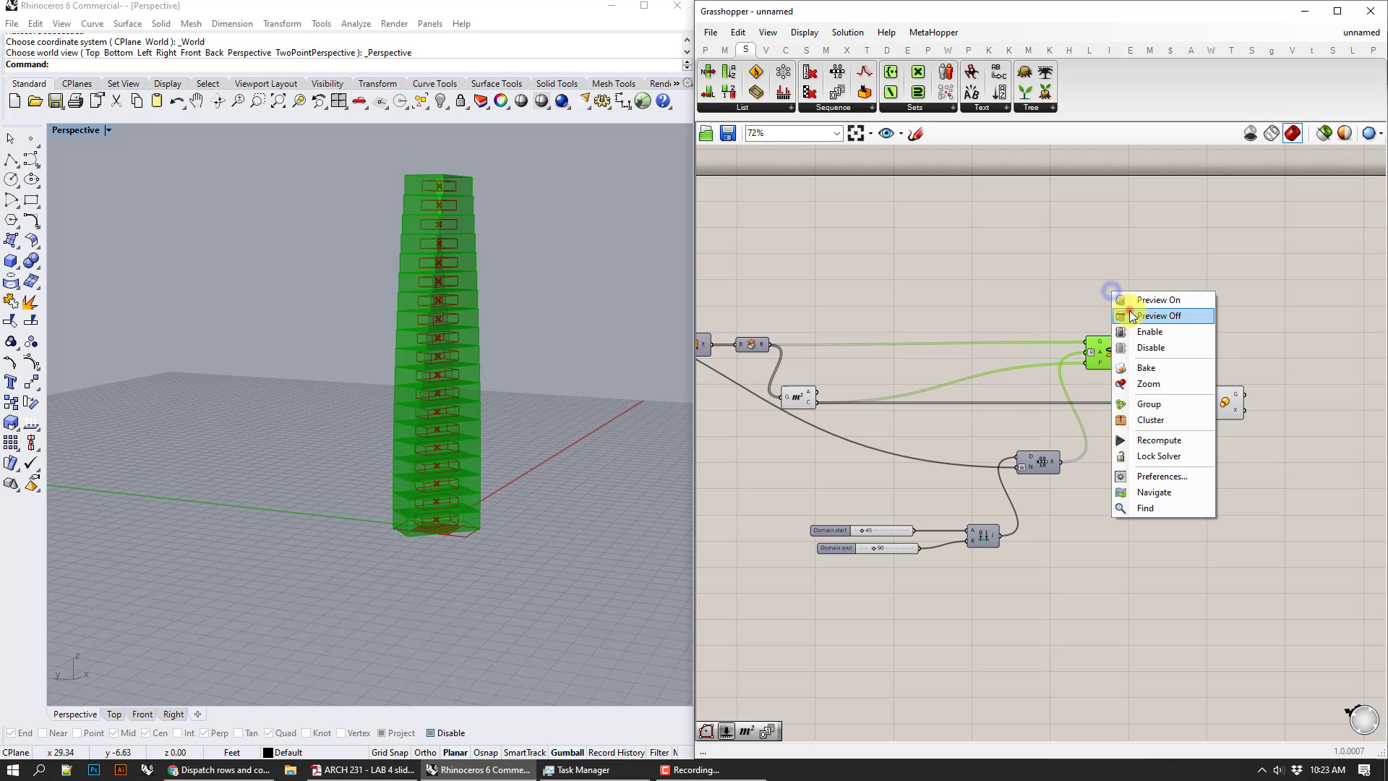
pyautogui.click(1143, 311)
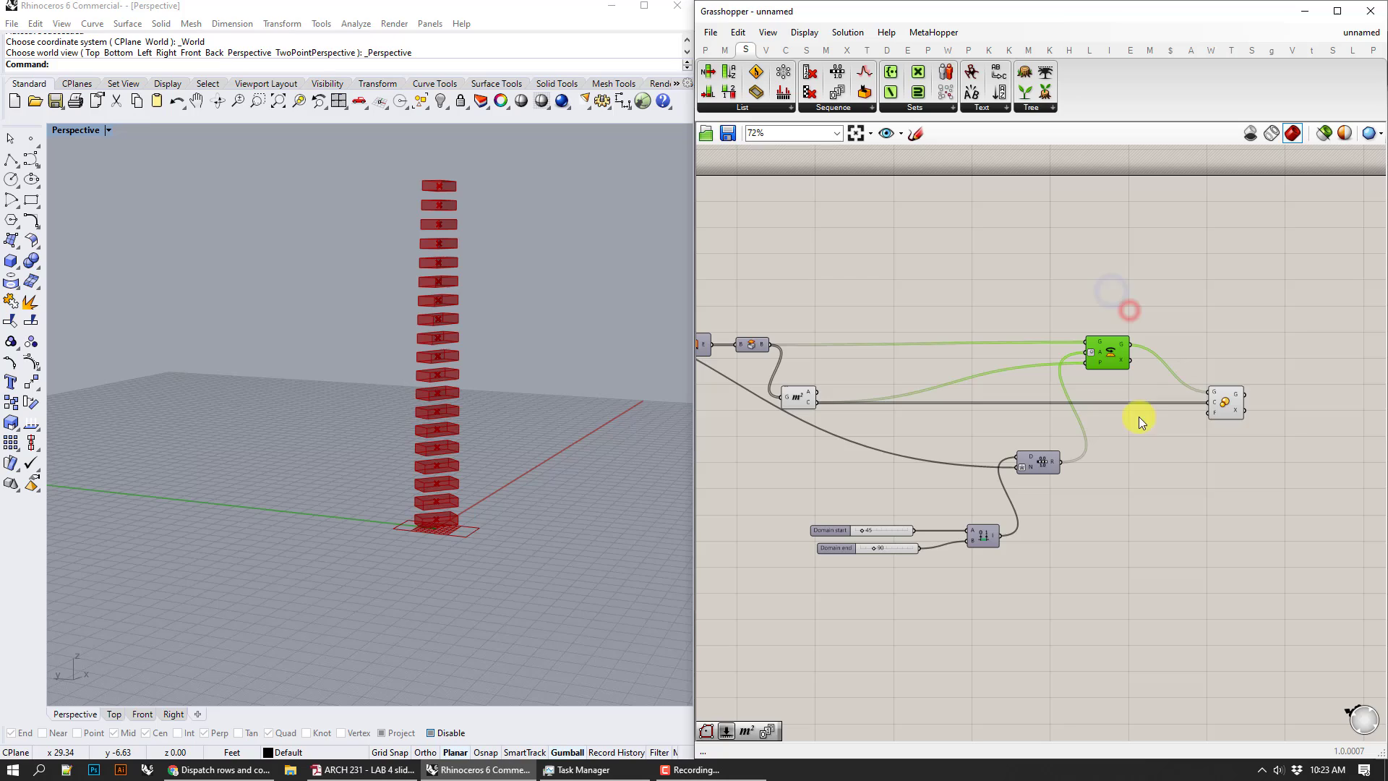
# - Delete the Scale component and turn the Rotate component's preview back on
pyautogui.click(1223, 404)
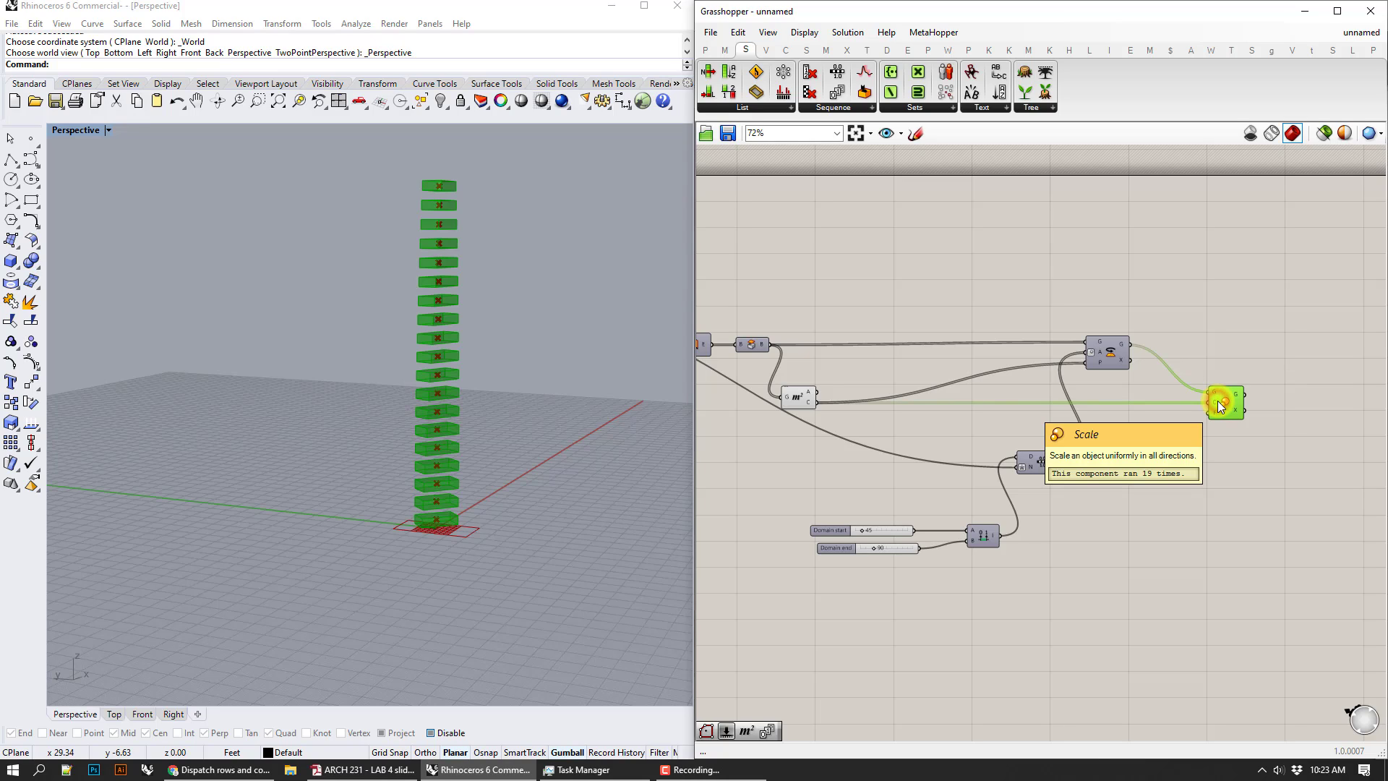
pyautogui.press('Delete')
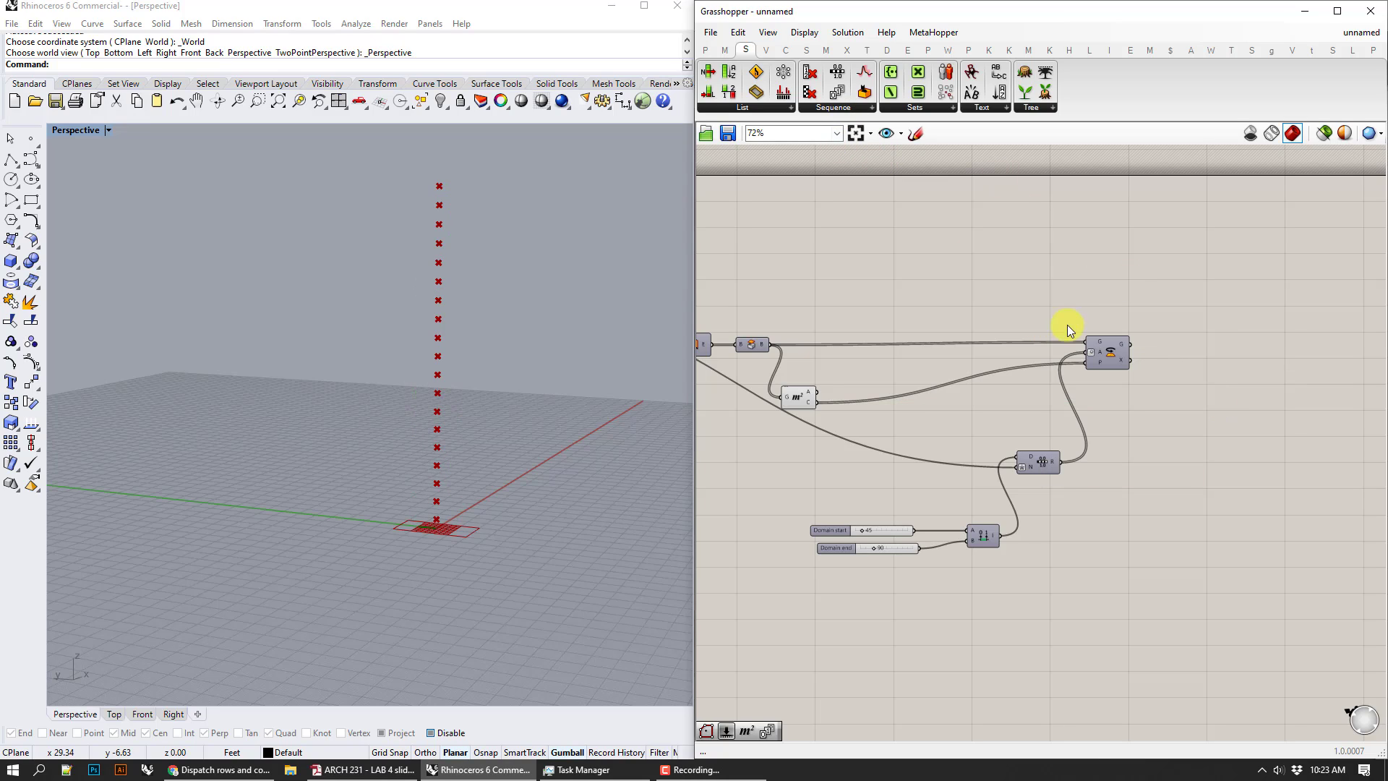
pyautogui.rightClick(1099, 350)
pyautogui.click(1129, 275)
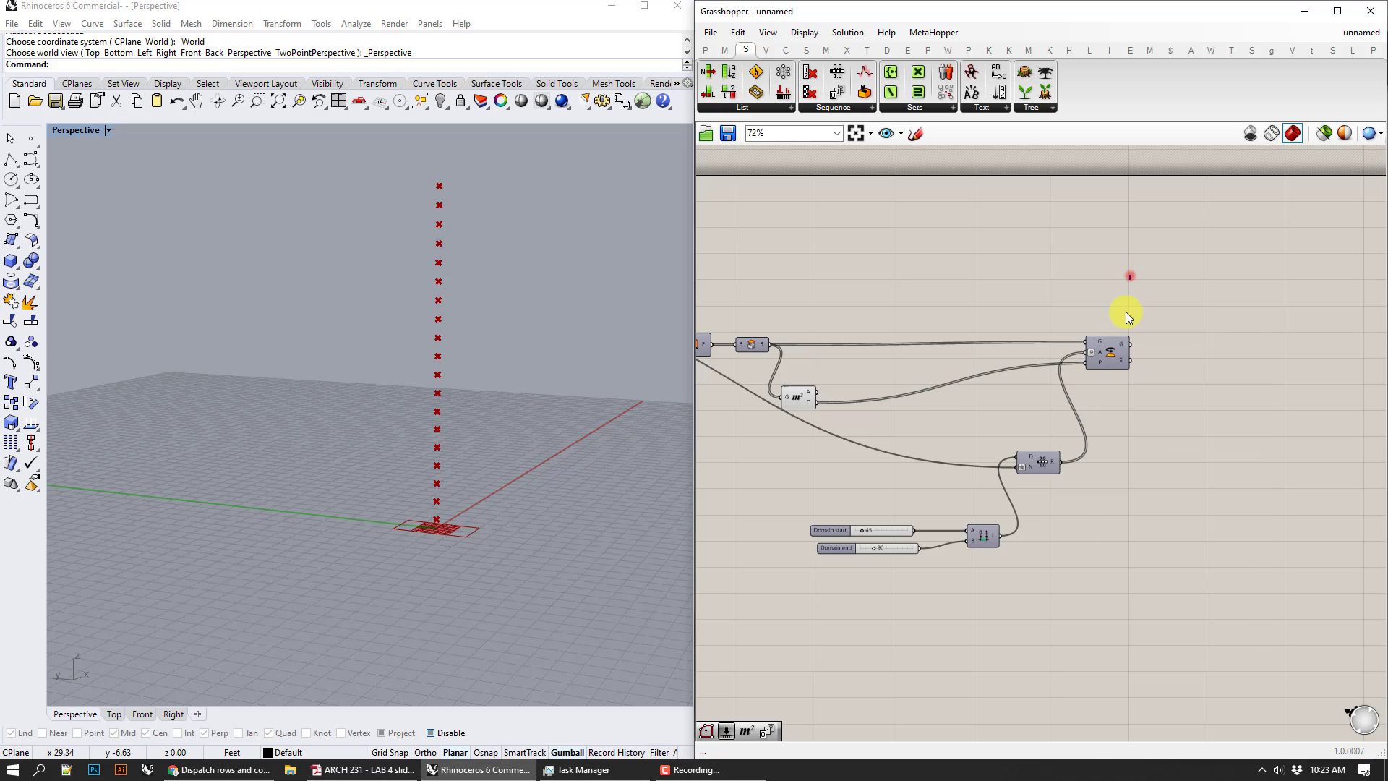
pyautogui.click(1105, 358)
pyautogui.rightClick(1108, 359)
pyautogui.click(1126, 377)
pyautogui.click(1135, 253)
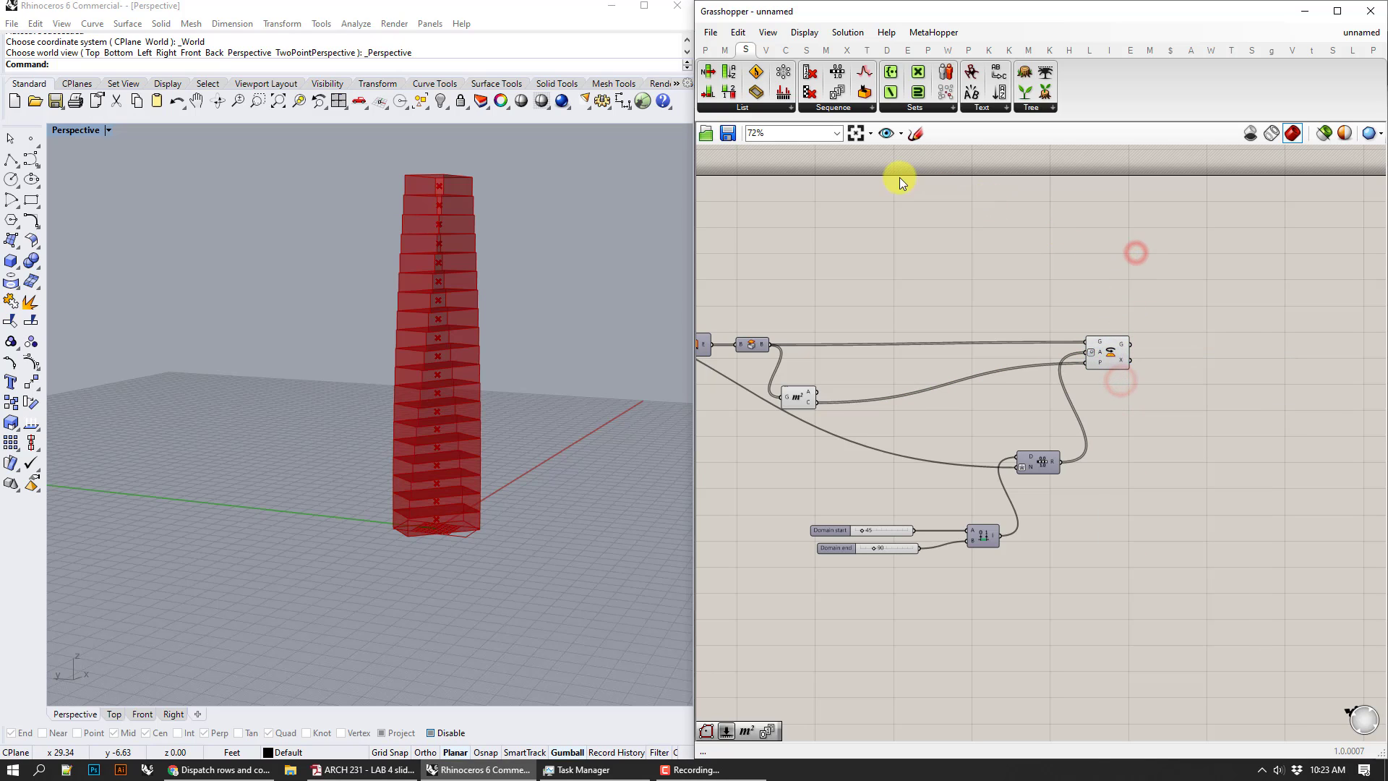
# - Add a Scale NU component to the canvas after Rotate
pyautogui.moveTo(907, 298); pyautogui.dragTo(1227, 292, button='right')
pyautogui.click(1140, 331)
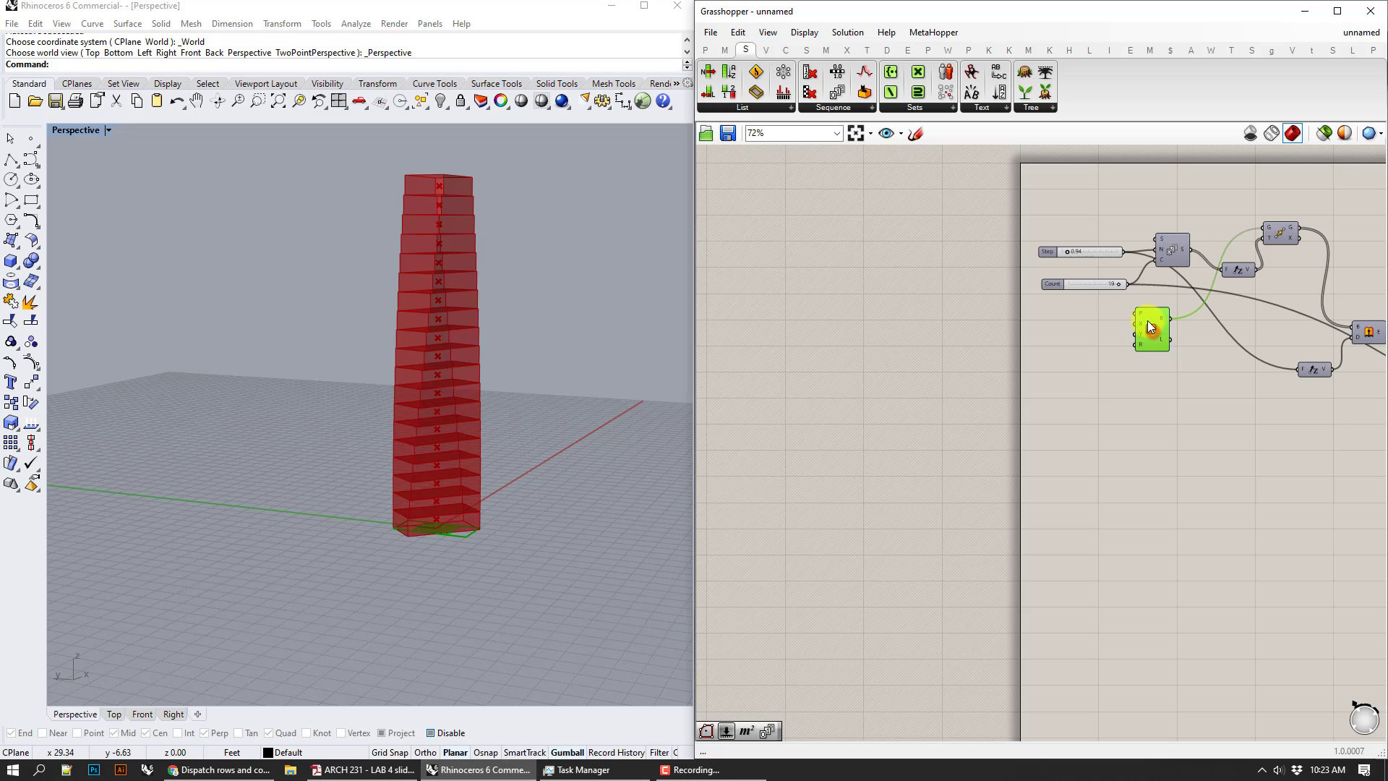
pyautogui.moveTo(1255, 403); pyautogui.dragTo(1035, 372, button='right')
pyautogui.moveTo(1229, 391); pyautogui.dragTo(921, 400, button='right')
pyautogui.moveTo(1115, 405); pyautogui.dragTo(871, 431, button='right')
pyautogui.scroll(3, 1051, 303)
pyautogui.moveTo(1182, 325); pyautogui.dragTo(1059, 267, button='right')
pyautogui.click(806, 49)
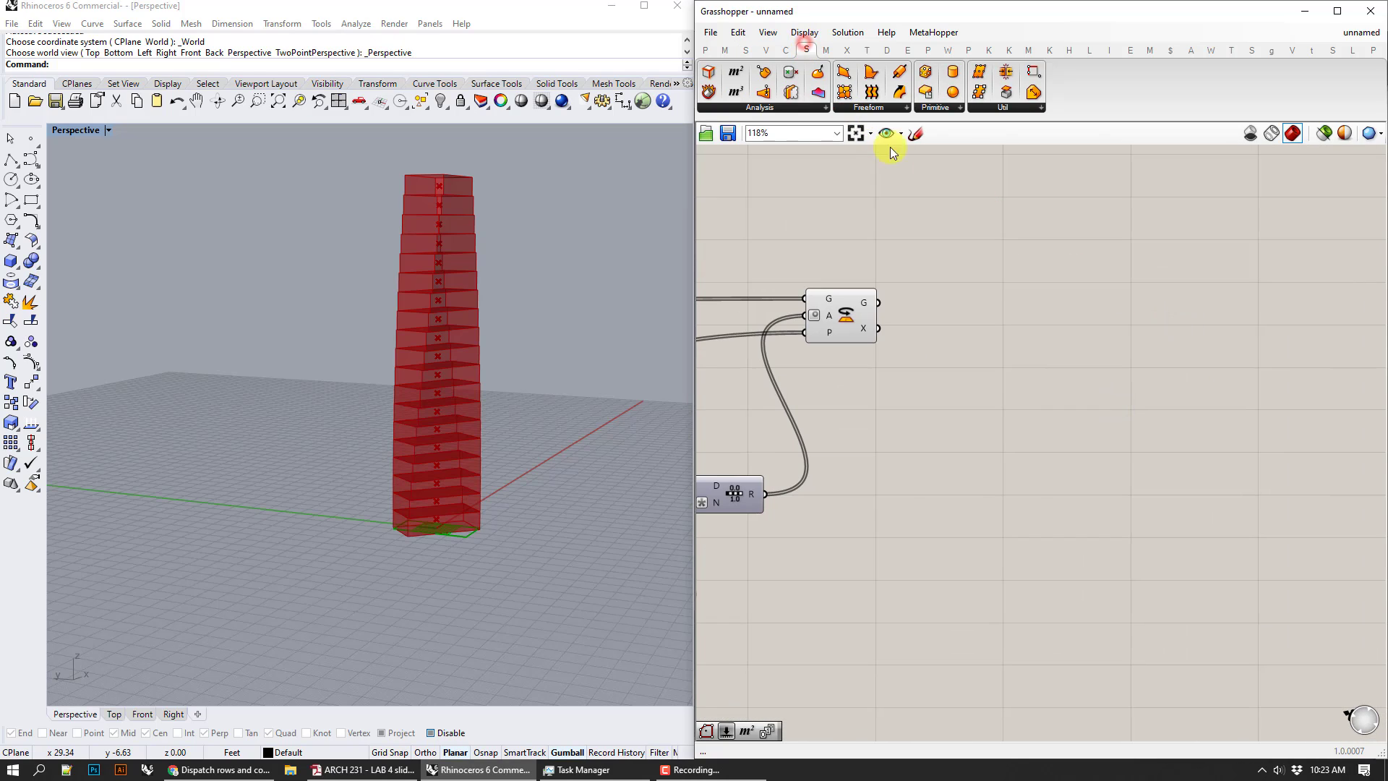
pyautogui.doubleClick(1013, 284)
pyautogui.write('scale')
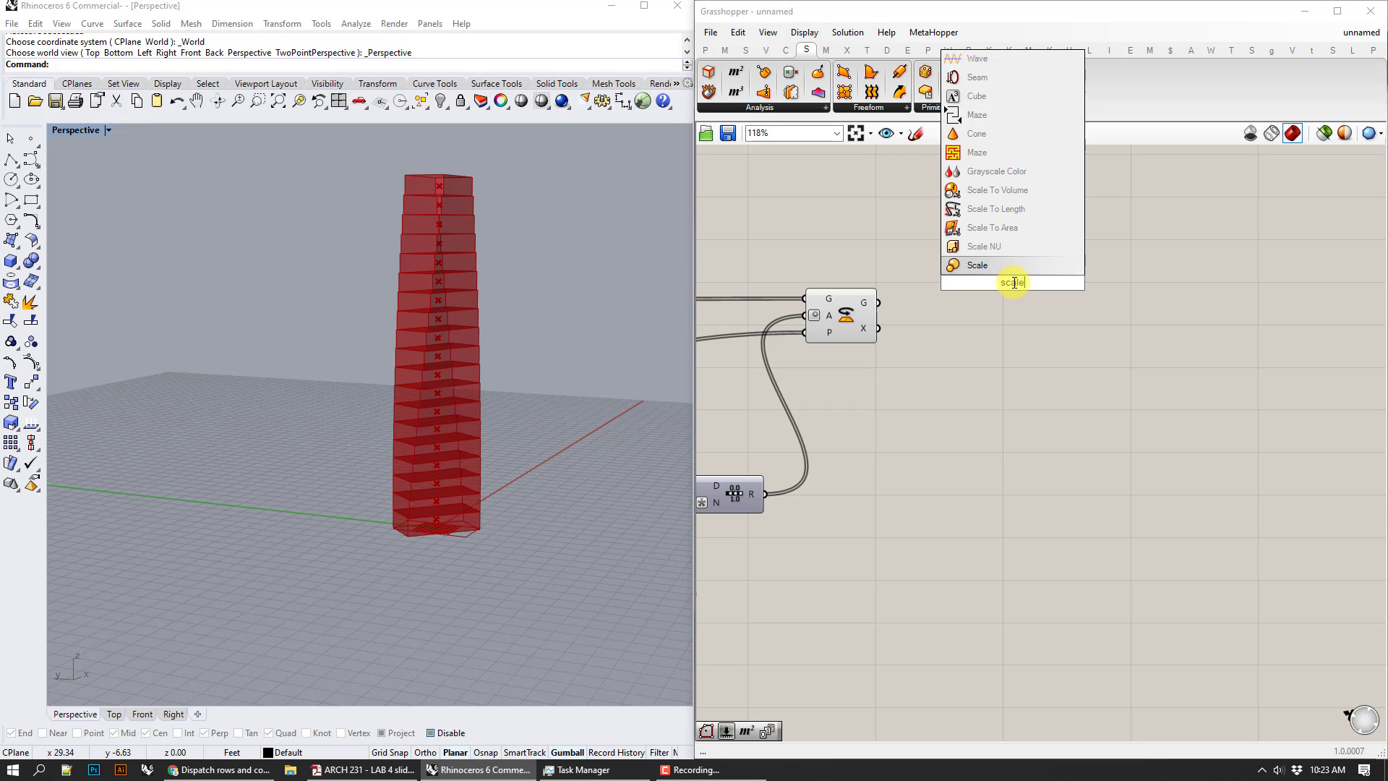
pyautogui.click(1009, 248)
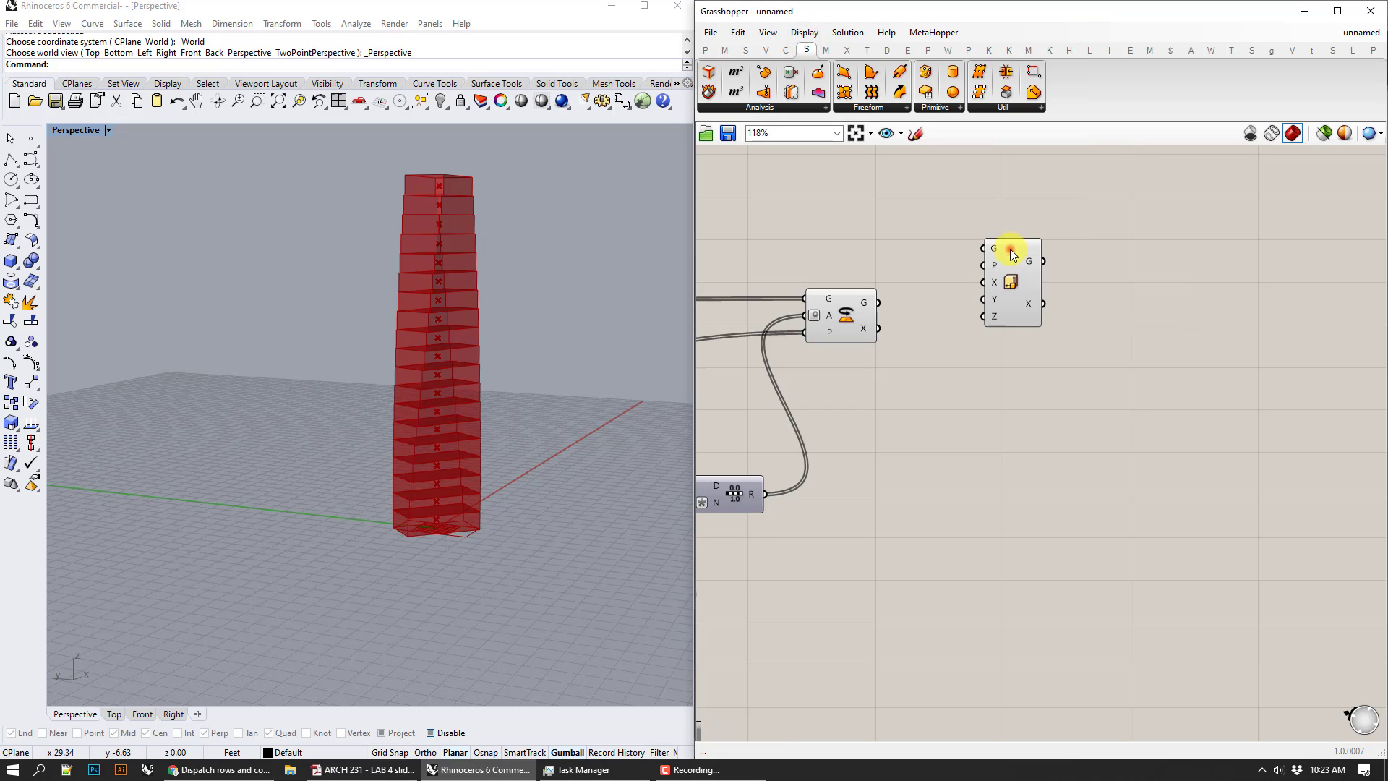
pyautogui.moveTo(1017, 323); pyautogui.dragTo(1019, 395)
# - Connect Rotate's geometry output to Scale NU's geometry input and Area's centroid to its plane input, moving Scale NU farther along
pyautogui.moveTo(879, 303); pyautogui.dragTo(996, 322)
pyautogui.moveTo(888, 379); pyautogui.dragTo(1160, 344, button='right')
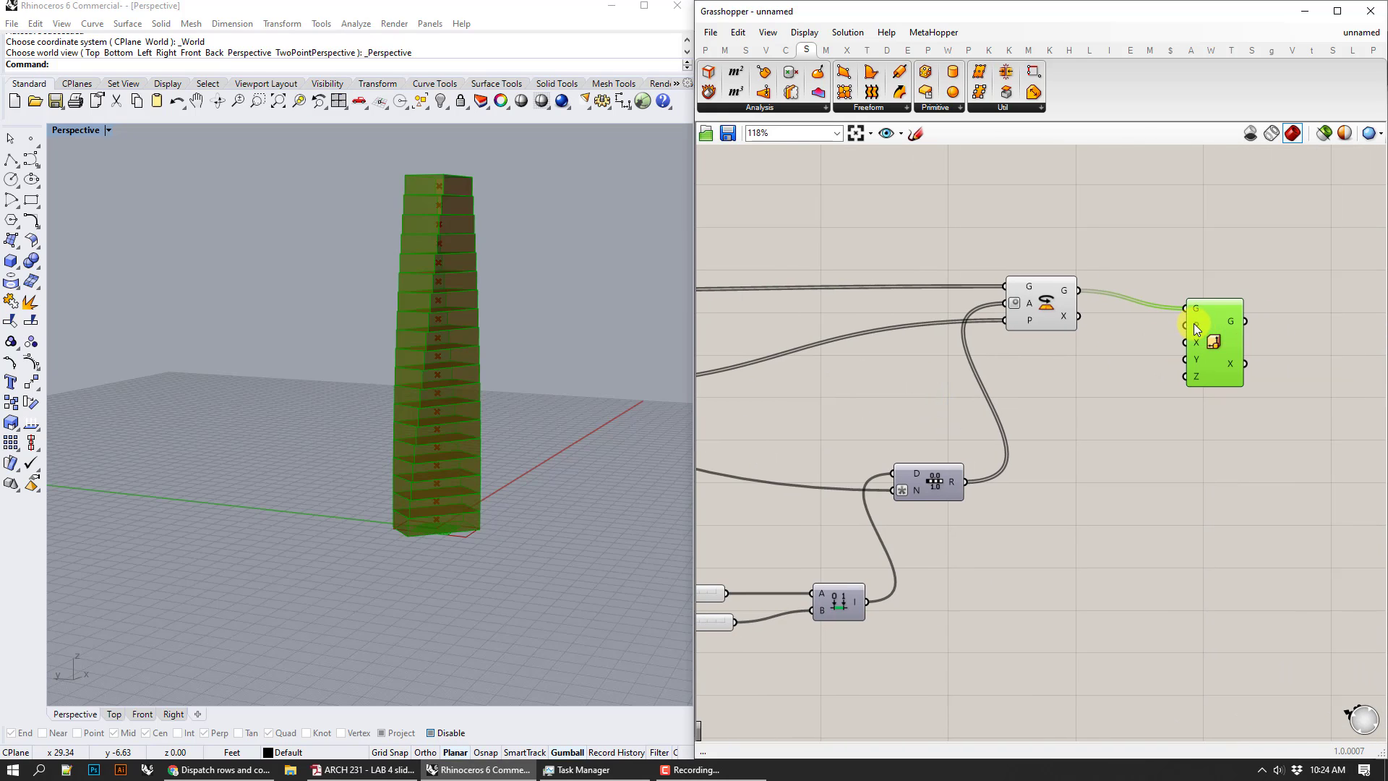
pyautogui.scroll(-4, 1113, 409)
pyautogui.moveTo(850, 376); pyautogui.dragTo(1231, 340)
pyautogui.moveTo(1233, 451); pyautogui.dragTo(1076, 468, button='right')
pyautogui.moveTo(1089, 374); pyautogui.dragTo(1136, 400)
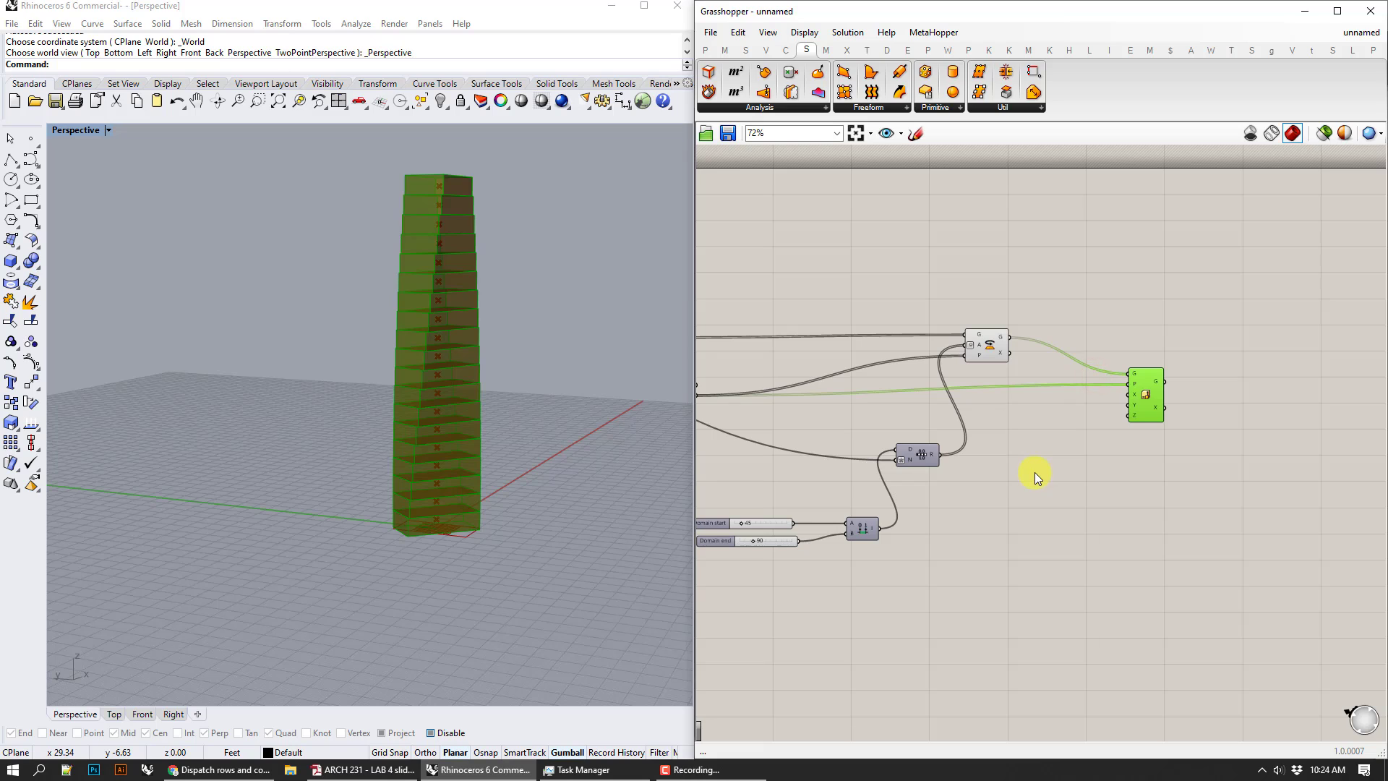
pyautogui.doubleClick(1055, 466)
pyautogui.write('do')
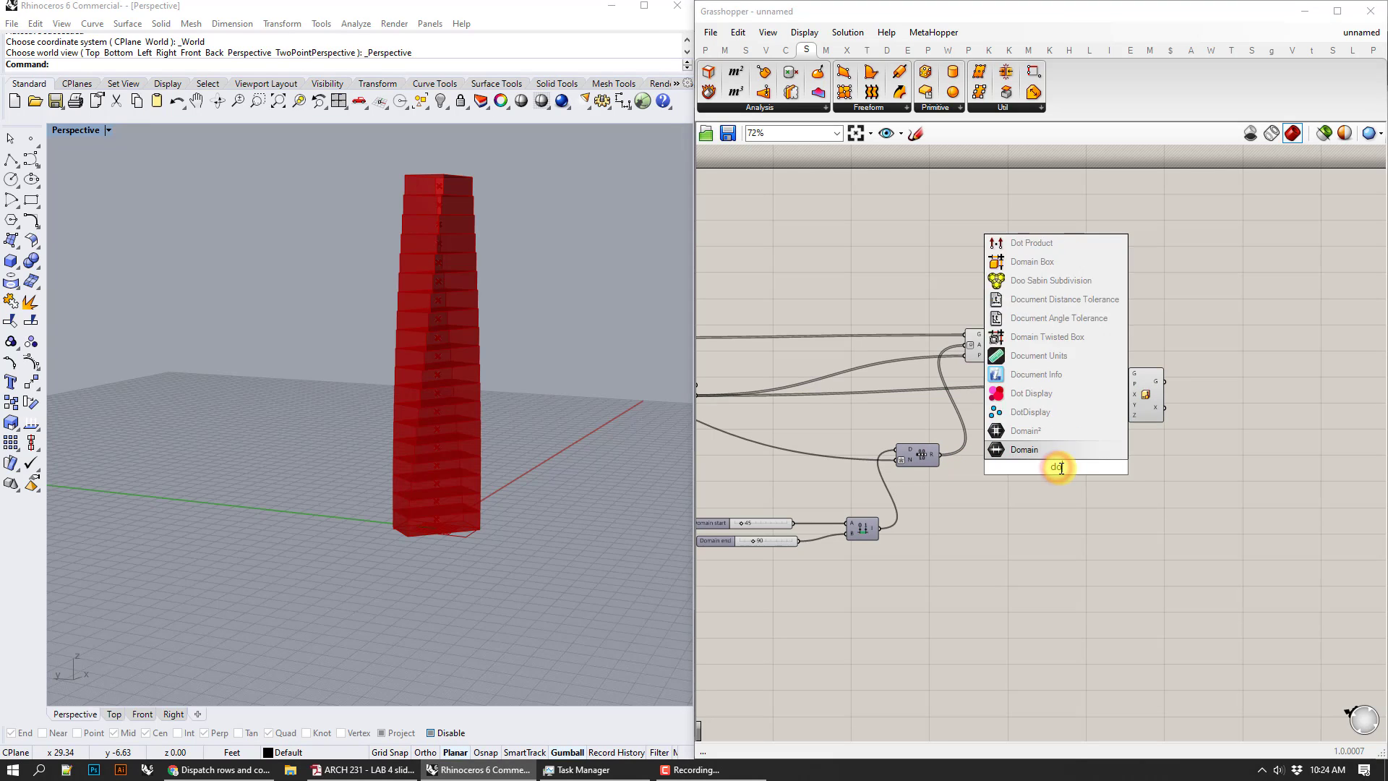
pyautogui.write('main')
pyautogui.click(1133, 582)
# - Duplicate the Range component with its input connections and place the copy just below Scale NU
pyautogui.click(919, 460)
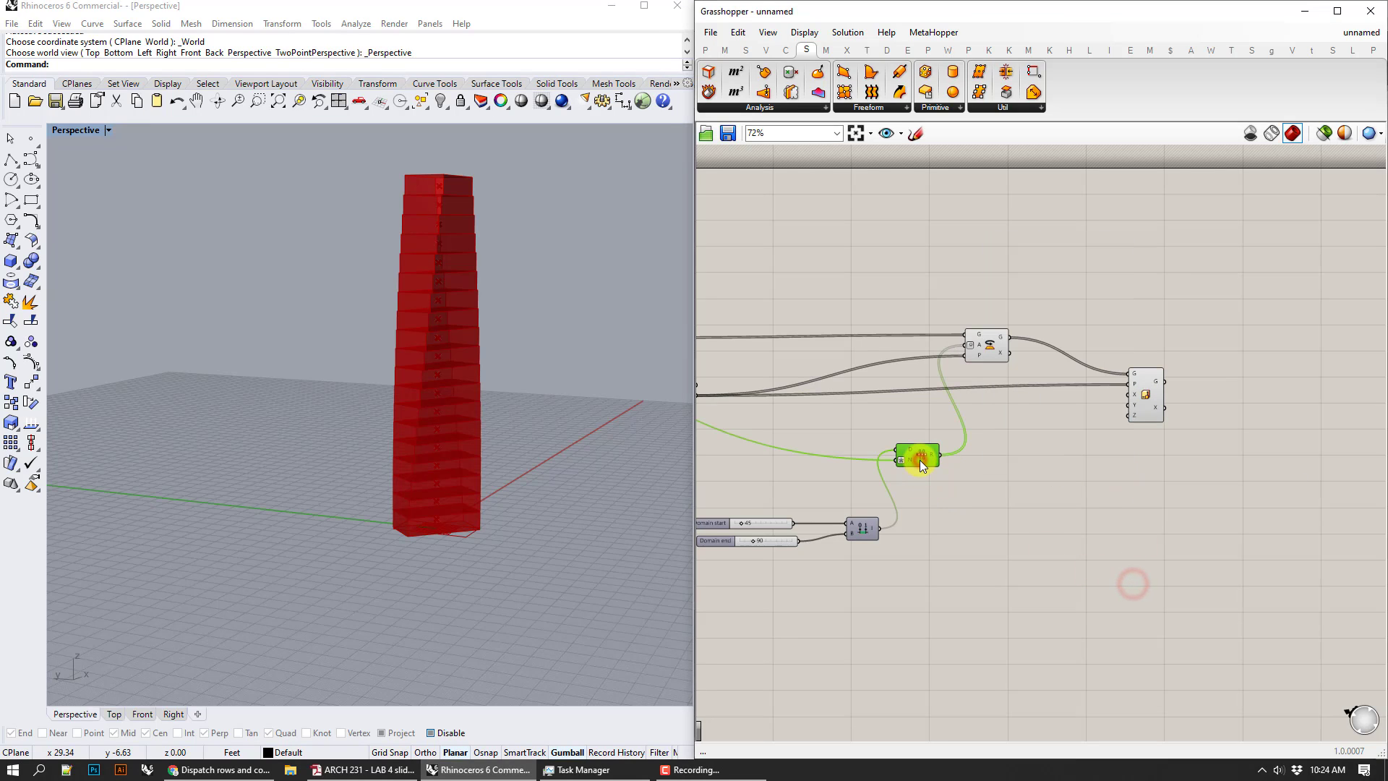
pyautogui.keyDown('alt'); pyautogui.moveTo(919, 460); pyautogui.dragTo(1093, 455); pyautogui.keyUp('alt')
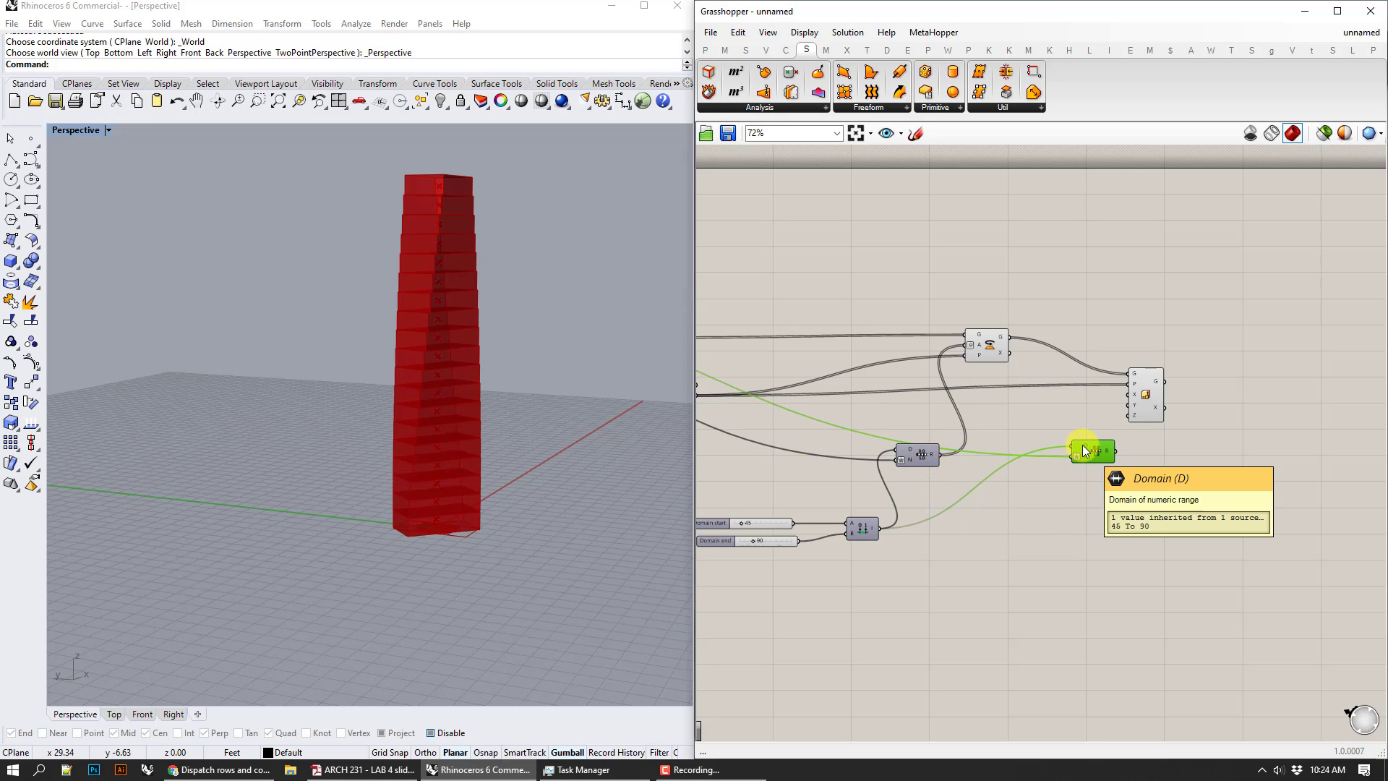
pyautogui.doubleClick(1042, 508)
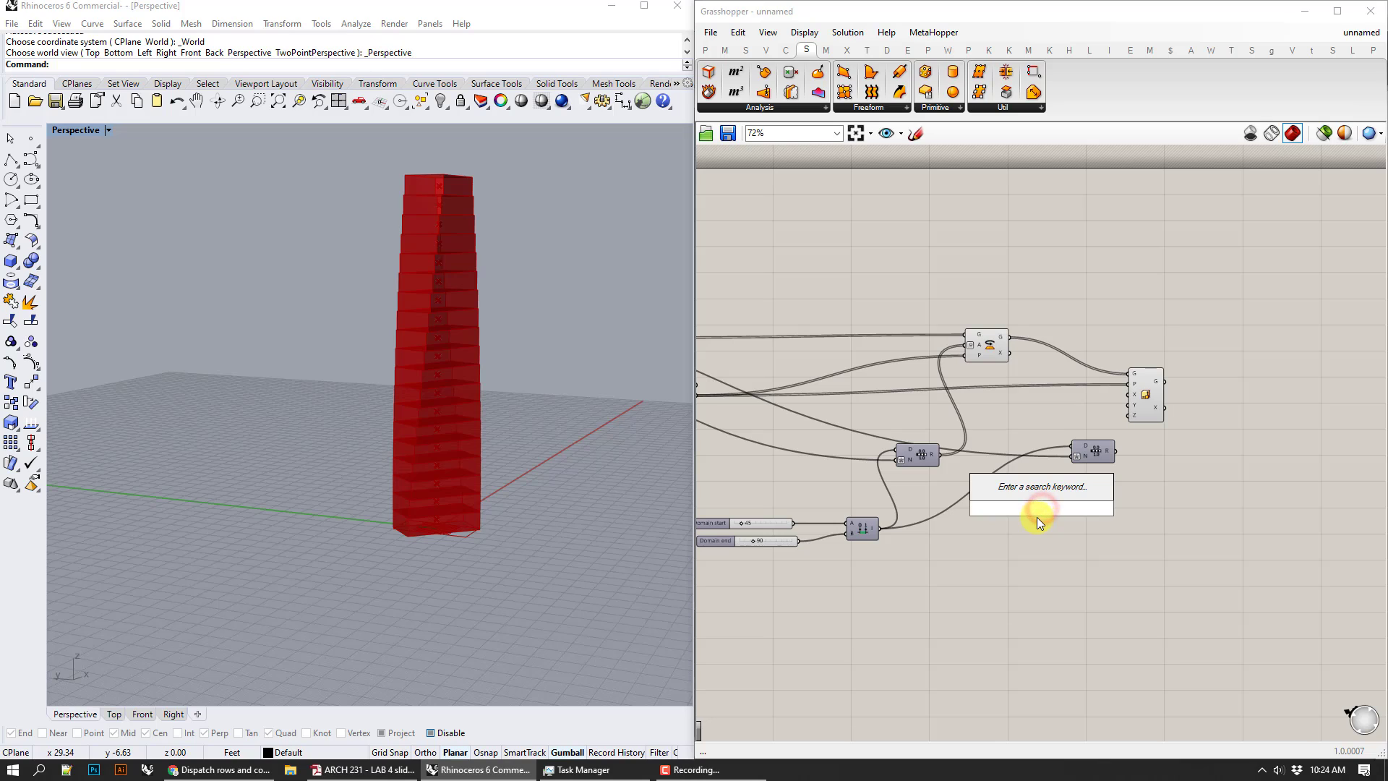
pyautogui.click(976, 582)
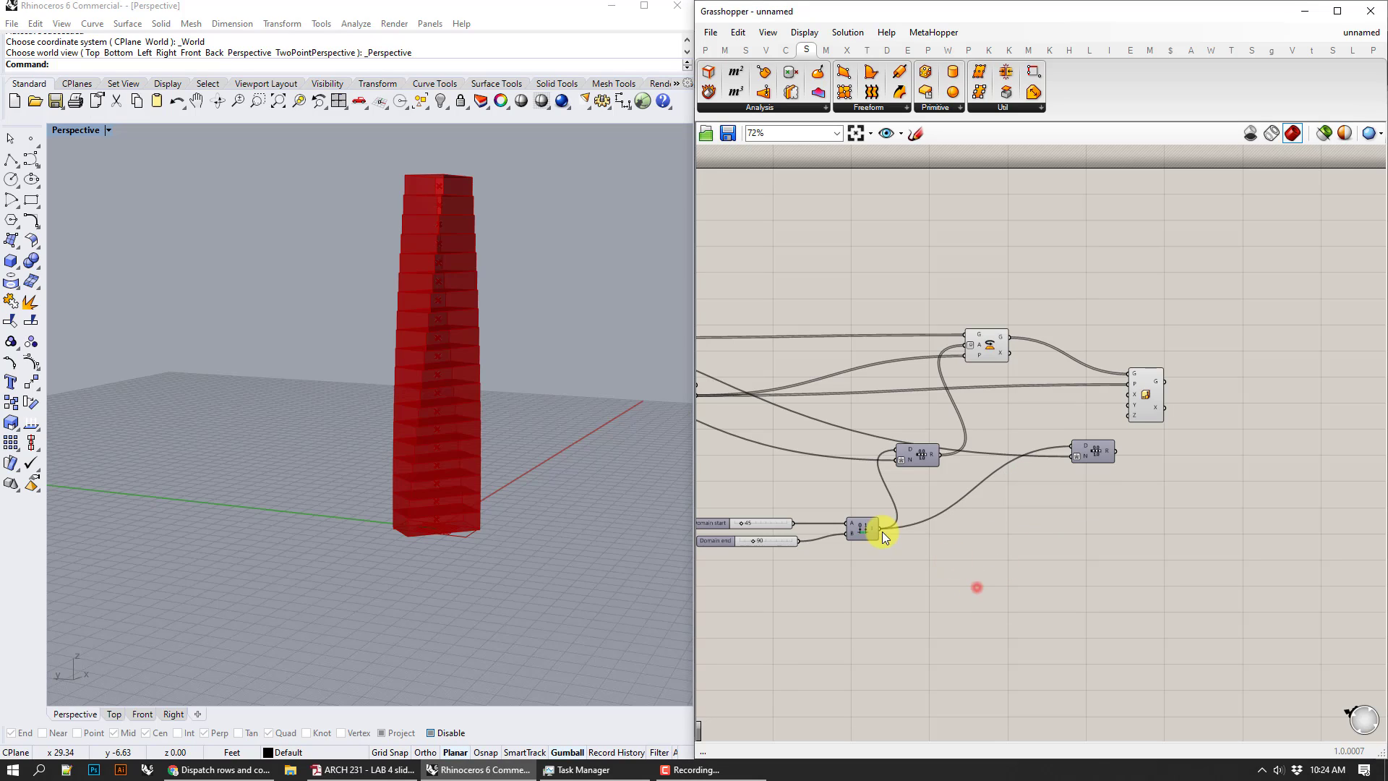
# - Try to duplicate Construct Domain below the copied Range and delete the stray copy
pyautogui.click(862, 528)
pyautogui.keyDown('alt'); pyautogui.moveTo(865, 535); pyautogui.dragTo(1049, 527); pyautogui.keyUp('alt')
pyautogui.moveTo(1067, 455); pyautogui.dragTo(1042, 525)
pyautogui.hotkey('ctrl', 'z')
pyautogui.click(1041, 523)
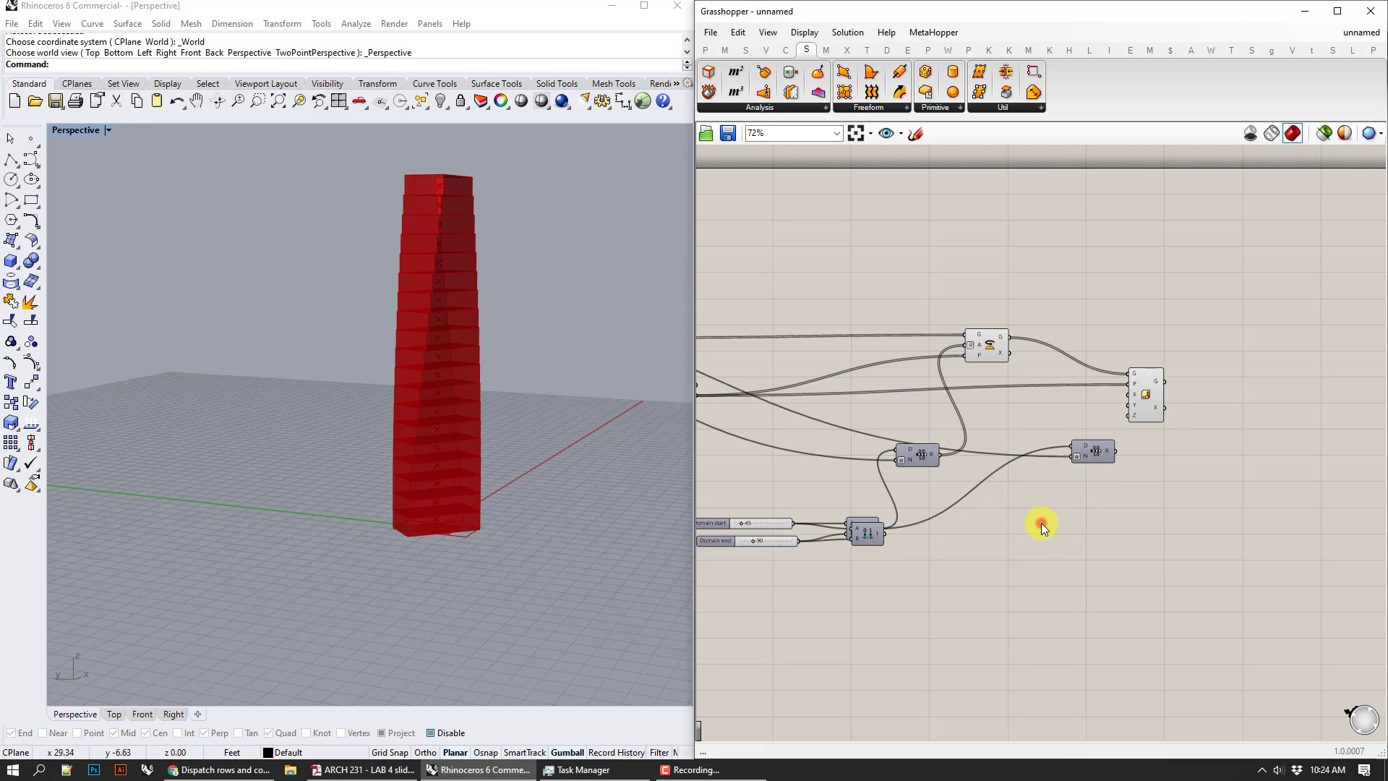
pyautogui.click(858, 535)
pyautogui.press('Delete')
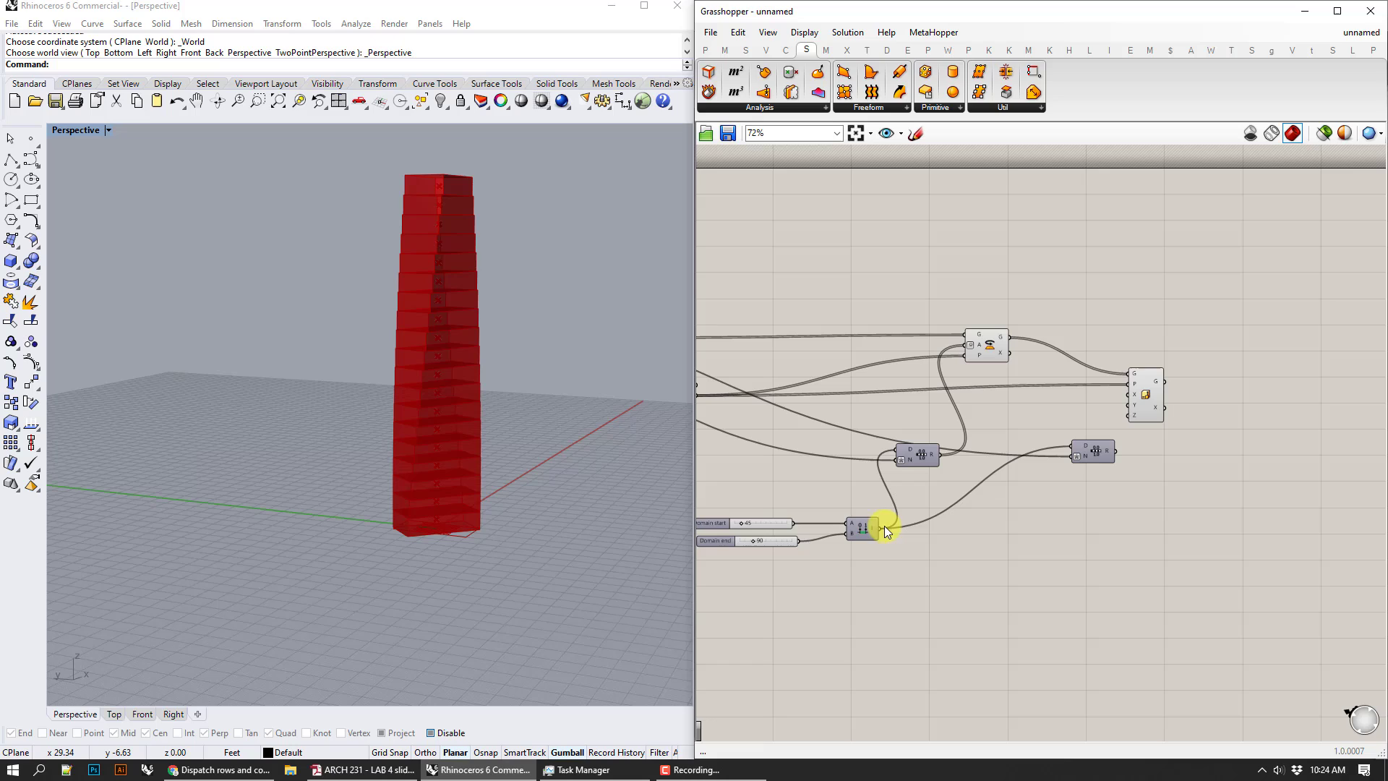
pyautogui.doubleClick(970, 538)
pyautogui.write('constriction')
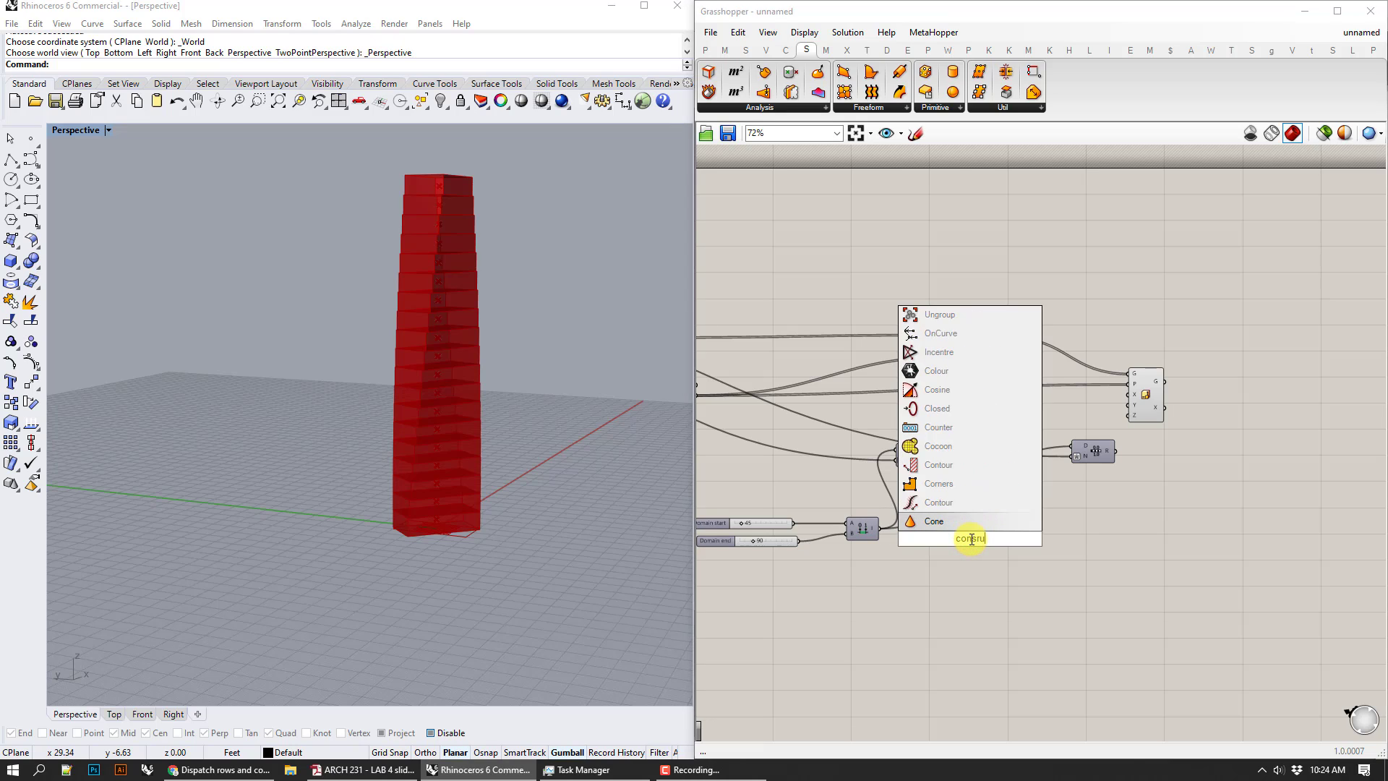
pyautogui.press('BackSpace')
pyautogui.press('BackSpace')
pyautogui.press('BackSpace')
pyautogui.press('BackSpace')
pyautogui.press('BackSpace')
pyautogui.press('BackSpace')
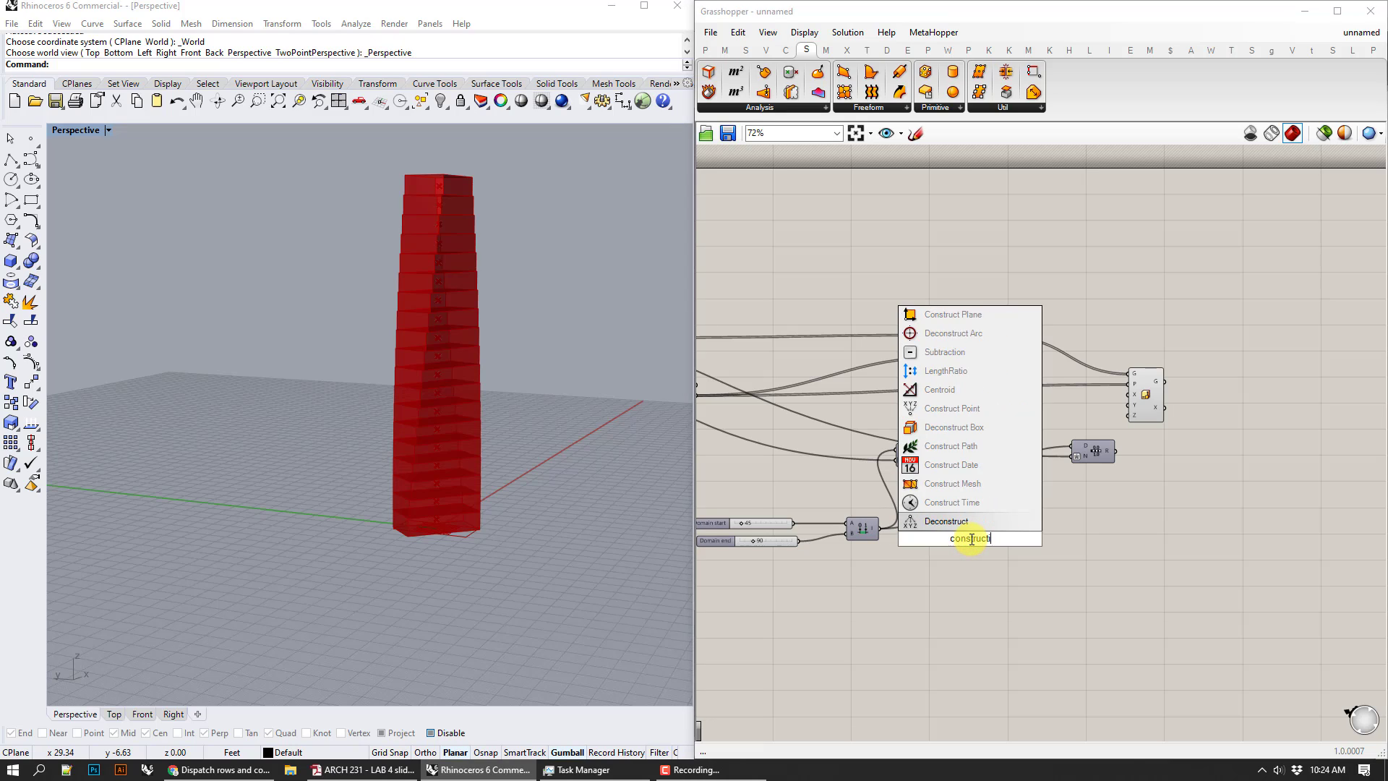
pyautogui.write('uct domain')
pyautogui.press('Return')
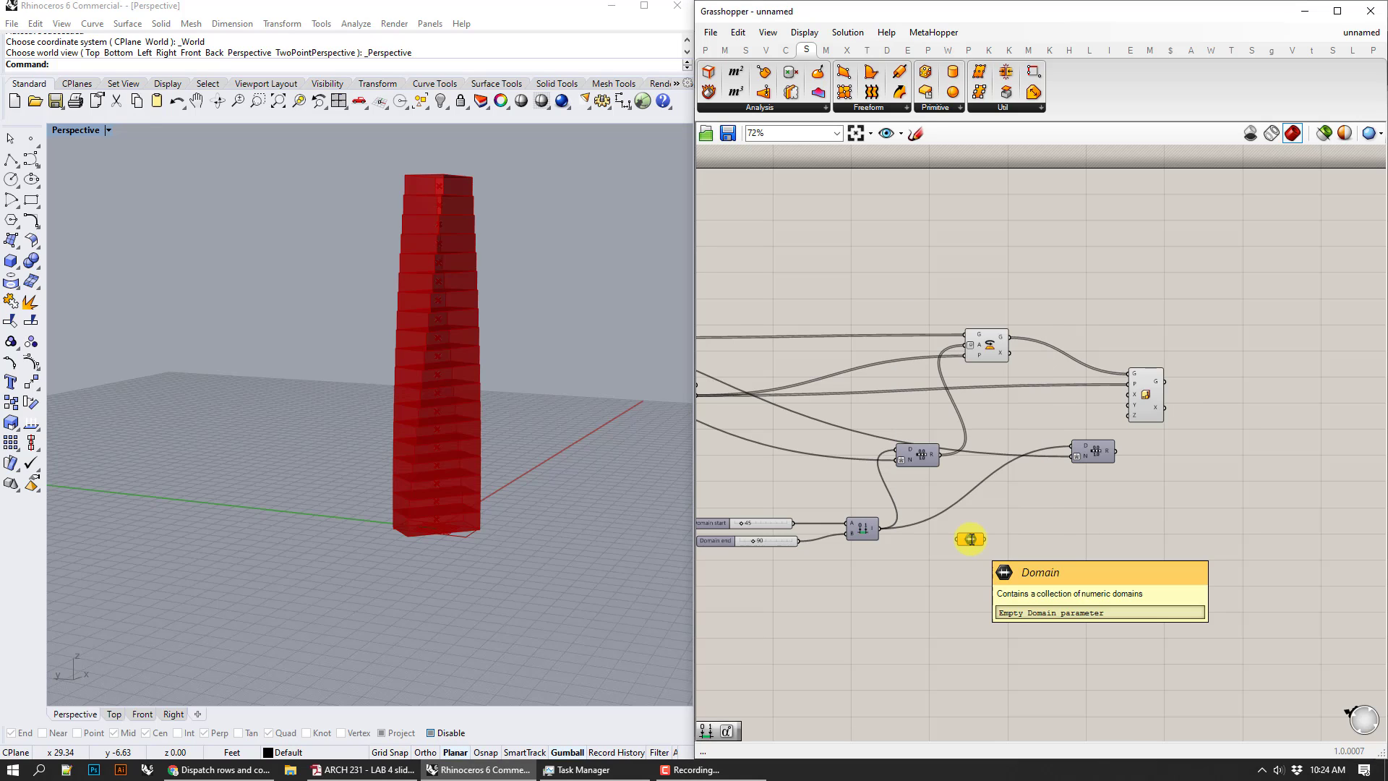
pyautogui.click(970, 539)
pyautogui.doubleClick(970, 539)
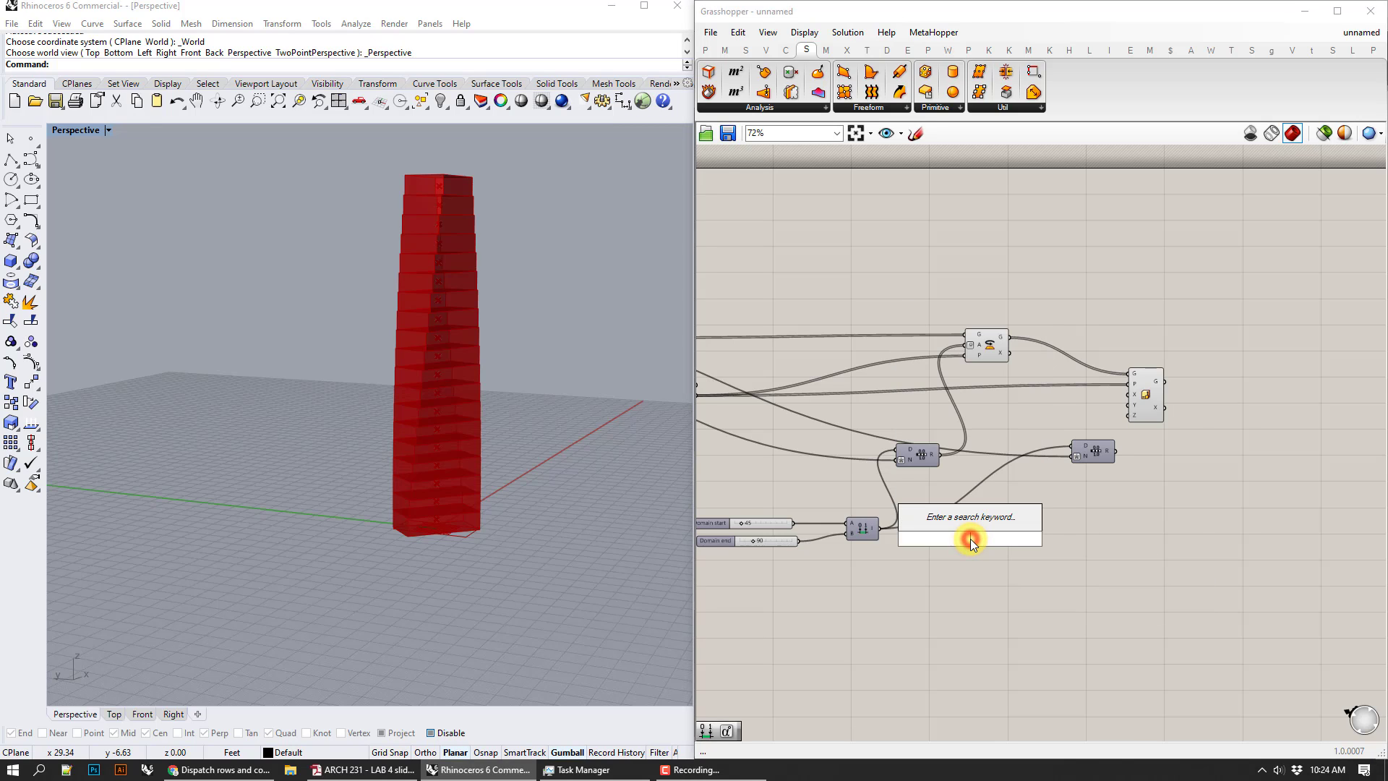
pyautogui.write('cons')
pyautogui.click(1009, 677)
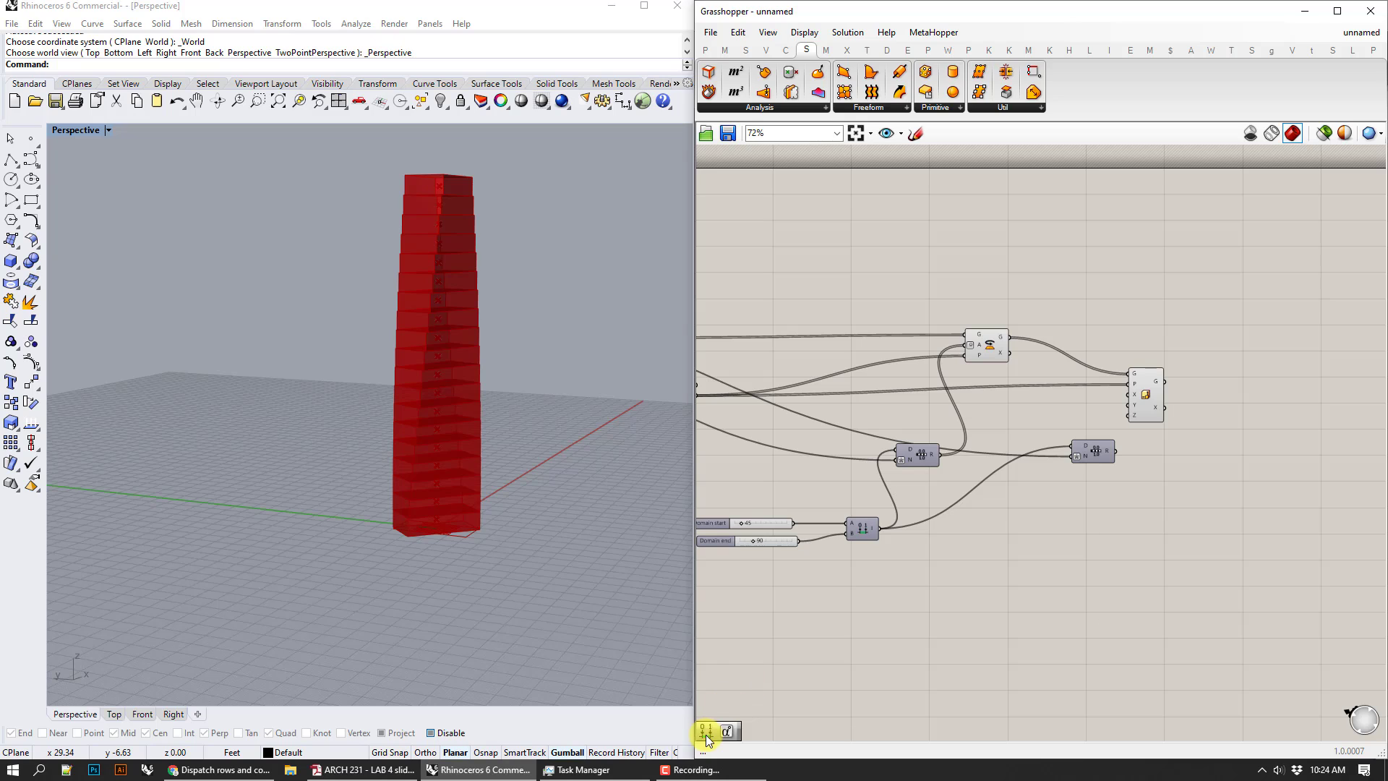
# - Add a new Construct Domain component and place it just below the copied Range component
pyautogui.click(705, 734)
pyautogui.scroll(-2, 944, 623)
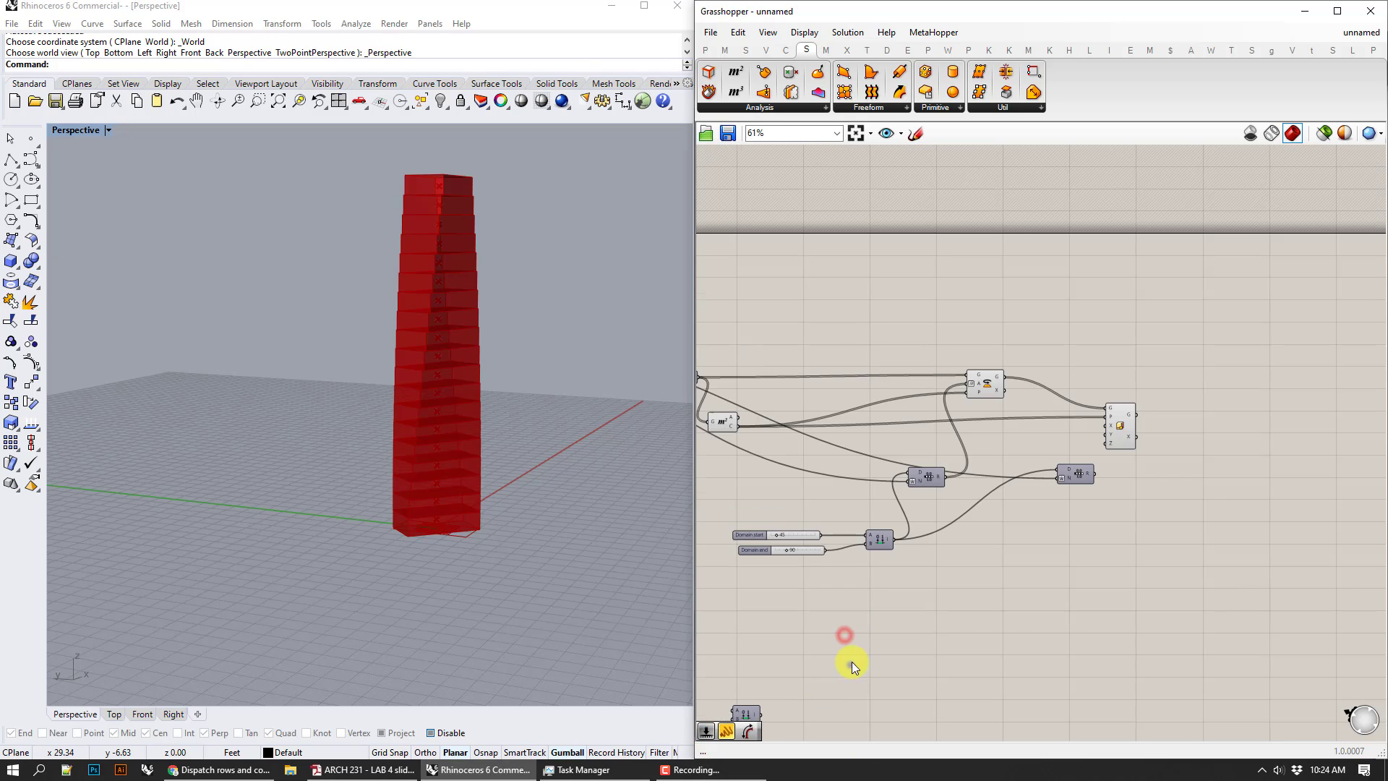
pyautogui.moveTo(850, 664); pyautogui.dragTo(923, 563, button='right')
pyautogui.moveTo(818, 613); pyautogui.dragTo(1102, 409)
pyautogui.scroll(3, 1131, 419)
pyautogui.moveTo(1132, 420); pyautogui.dragTo(991, 550, button='right')
pyautogui.scroll(2, 991, 550)
pyautogui.doubleClick(1017, 500)
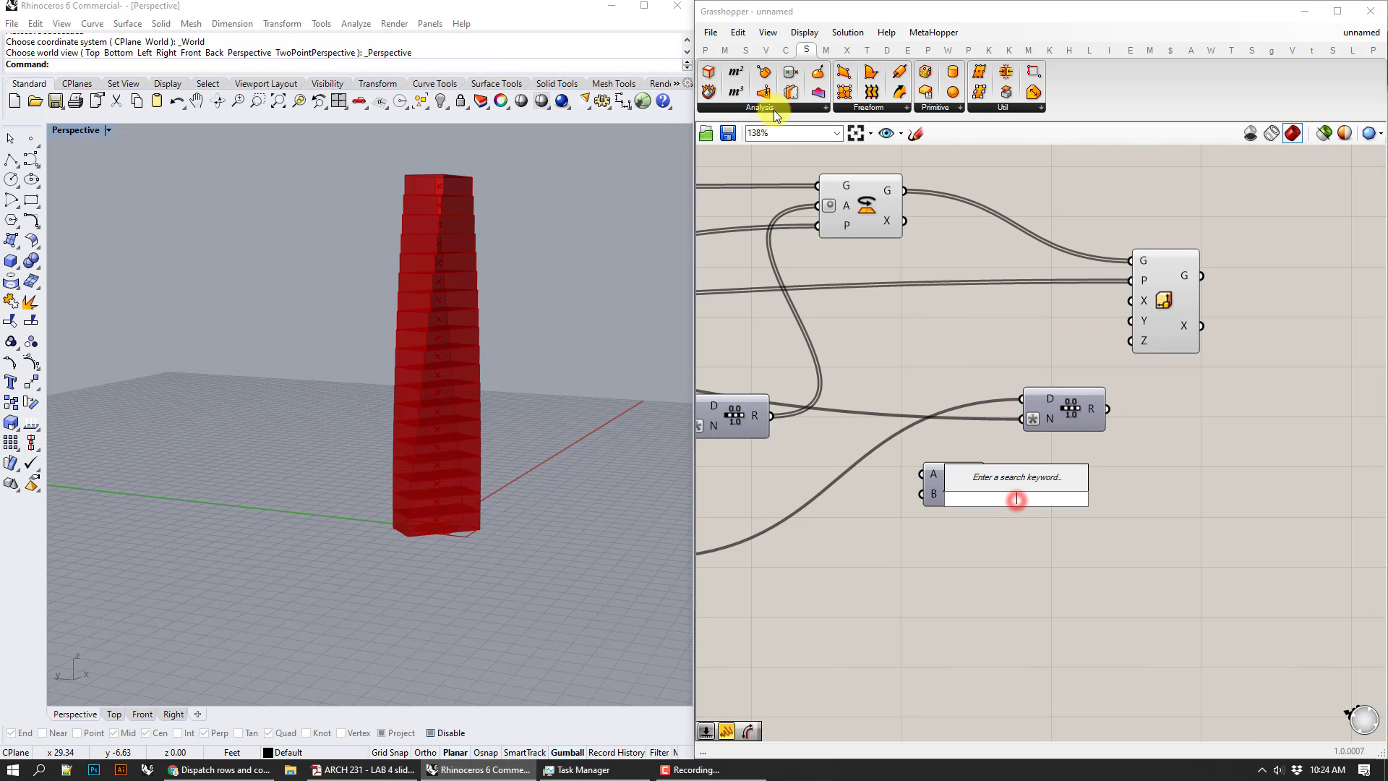
pyautogui.click(784, 50)
pyautogui.click(729, 51)
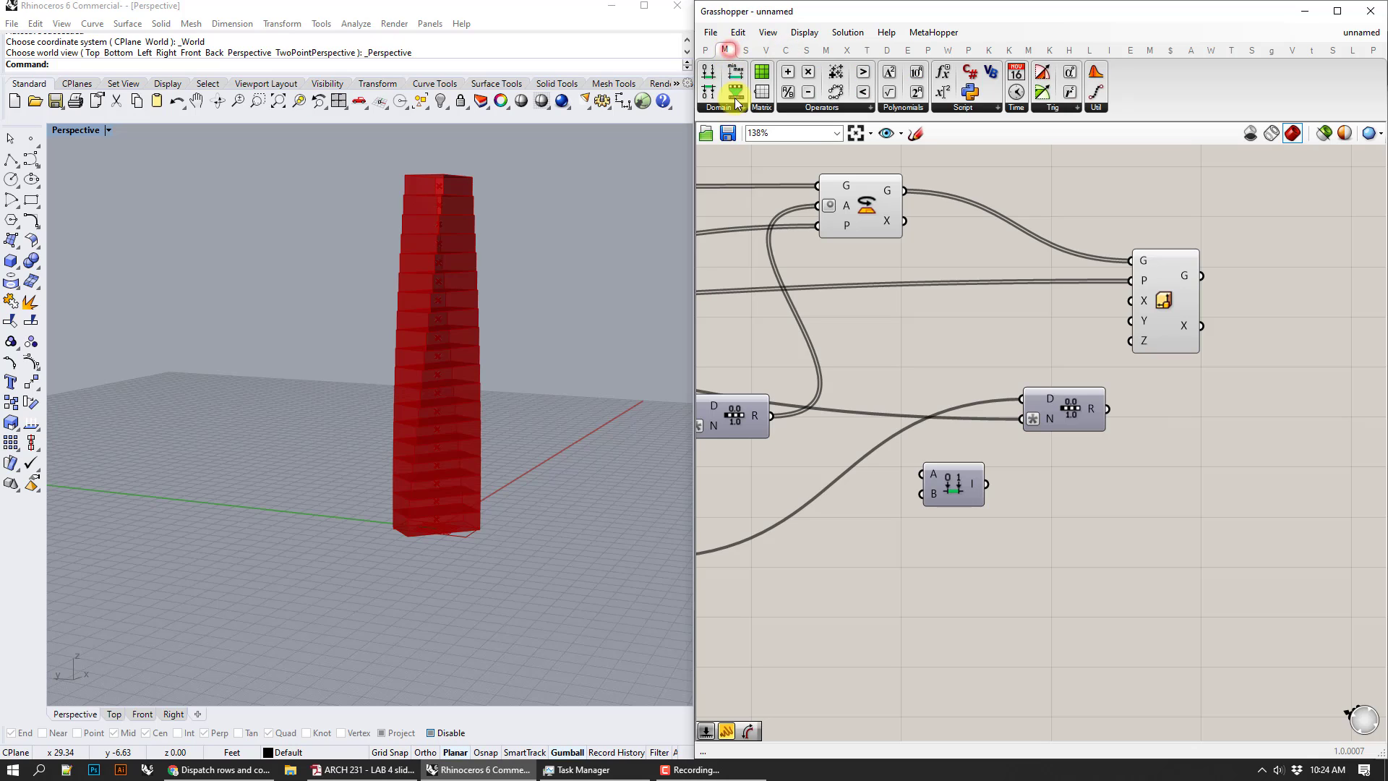
pyautogui.click(730, 107)
# - Connect the new Construct Domain to the copied Range's domain input, and that Range's output to Scale NU's X factor
pyautogui.click(994, 485)
pyautogui.moveTo(946, 482); pyautogui.dragTo(943, 493)
pyautogui.moveTo(1010, 417); pyautogui.dragTo(1021, 396)
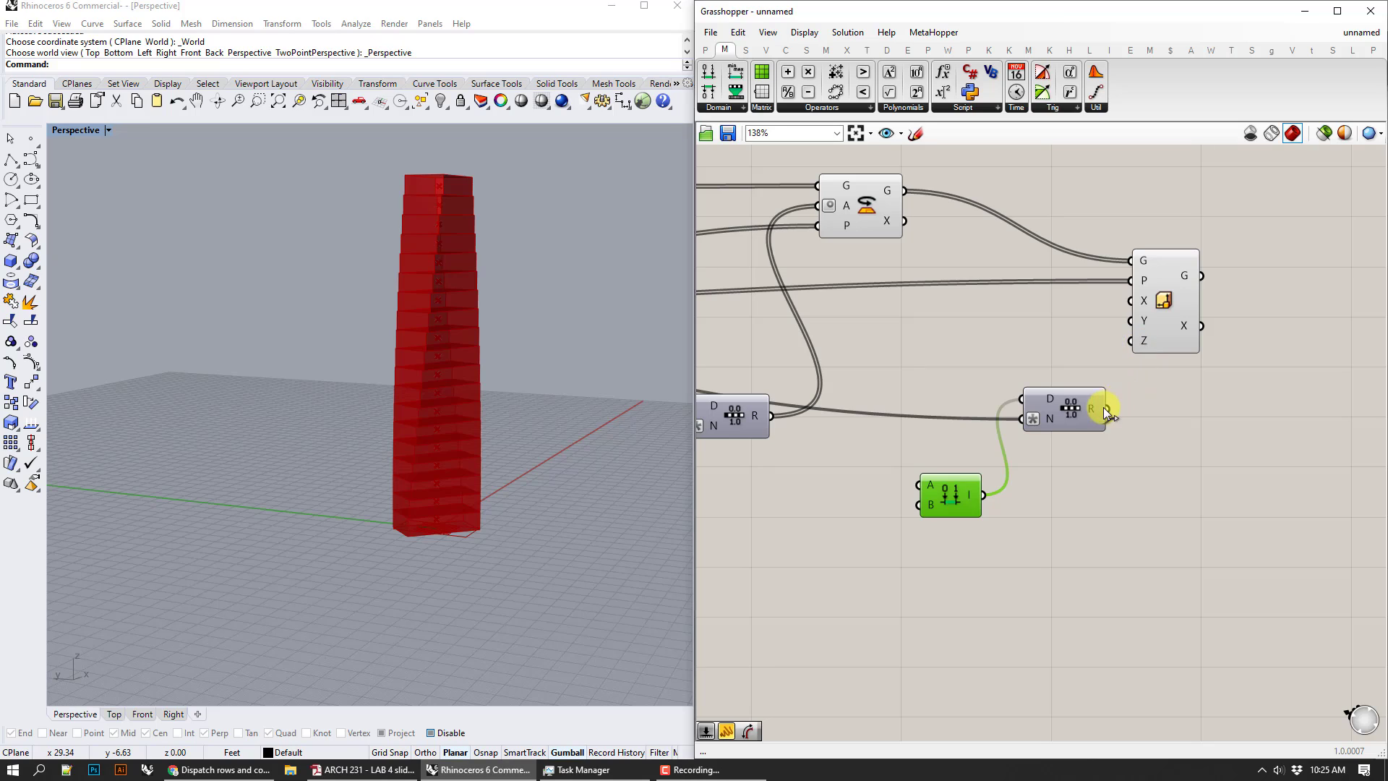
pyautogui.moveTo(1105, 410); pyautogui.dragTo(1129, 306)
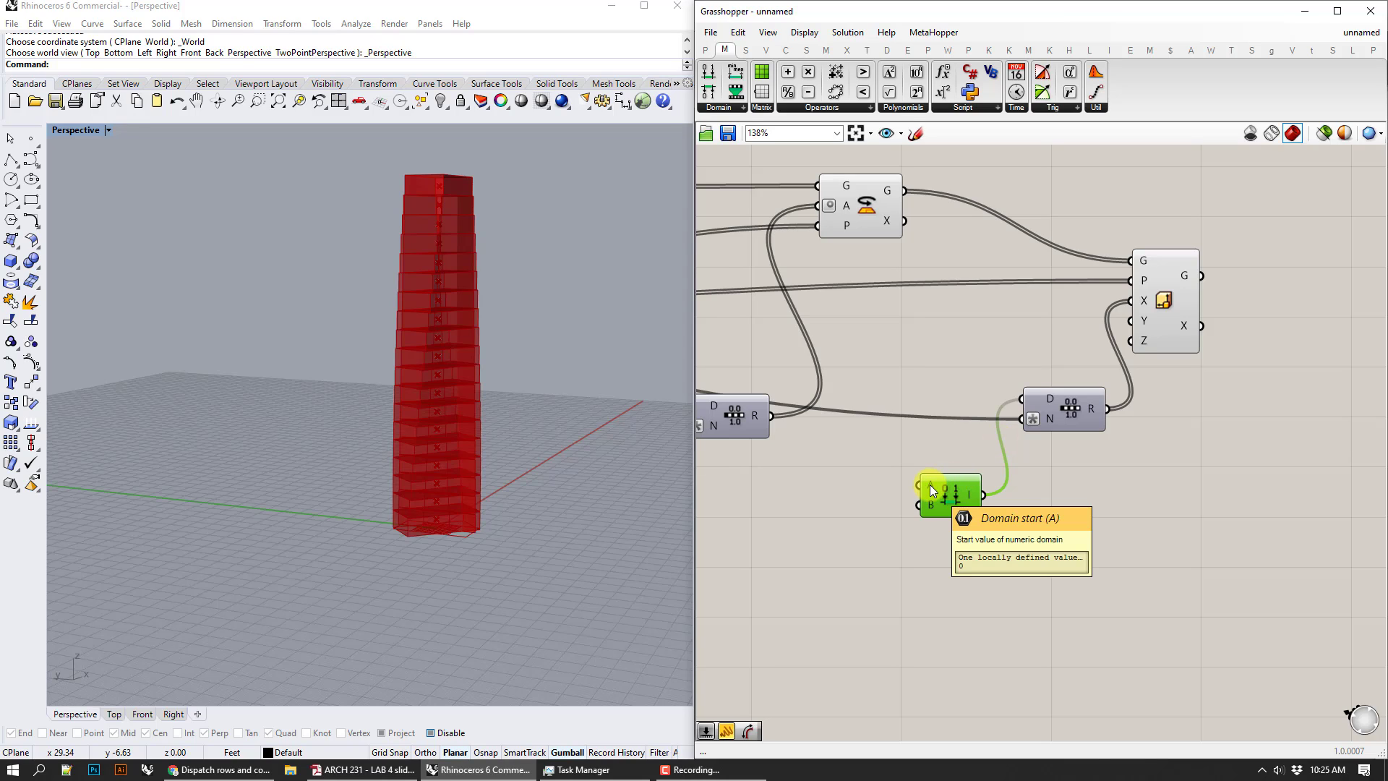
pyautogui.click(859, 506)
pyautogui.doubleClick(792, 565)
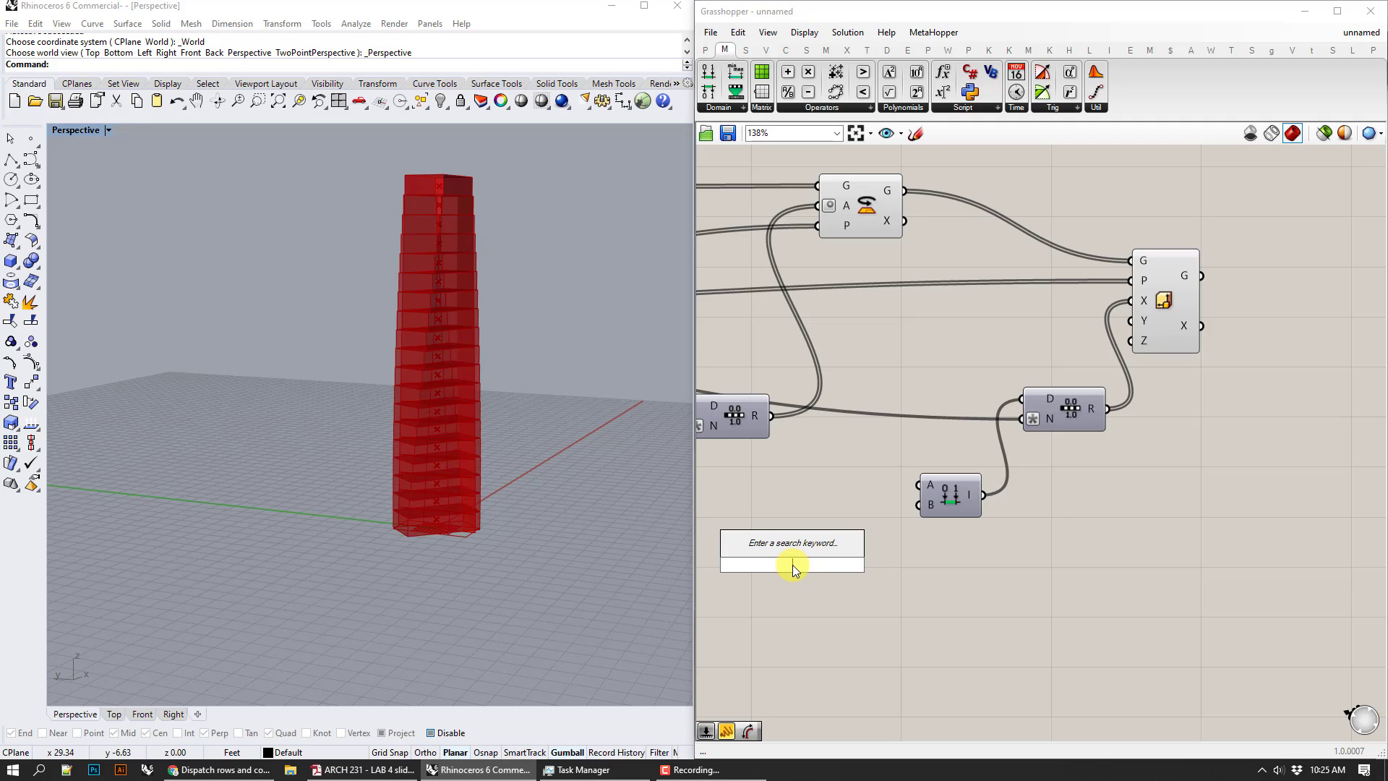
pyautogui.write('0')
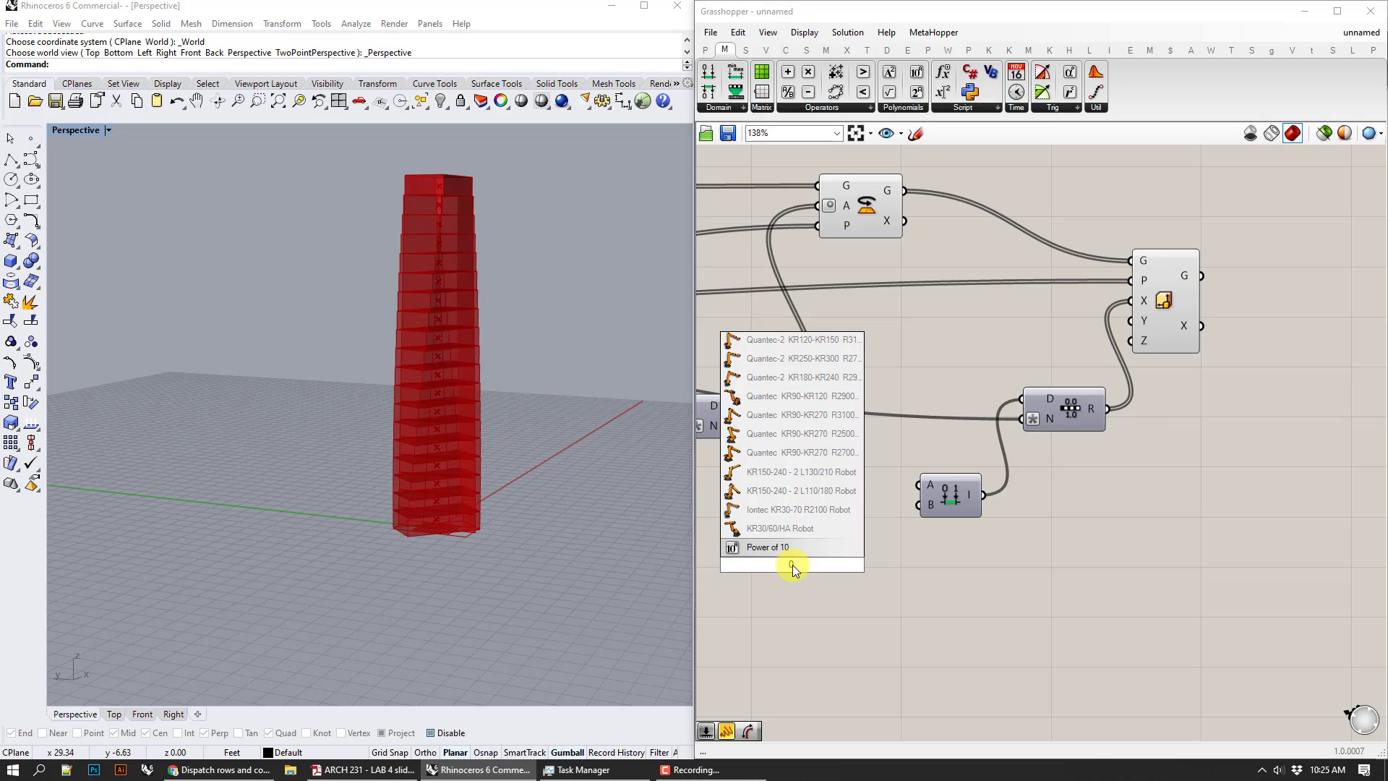
pyautogui.write(',0')
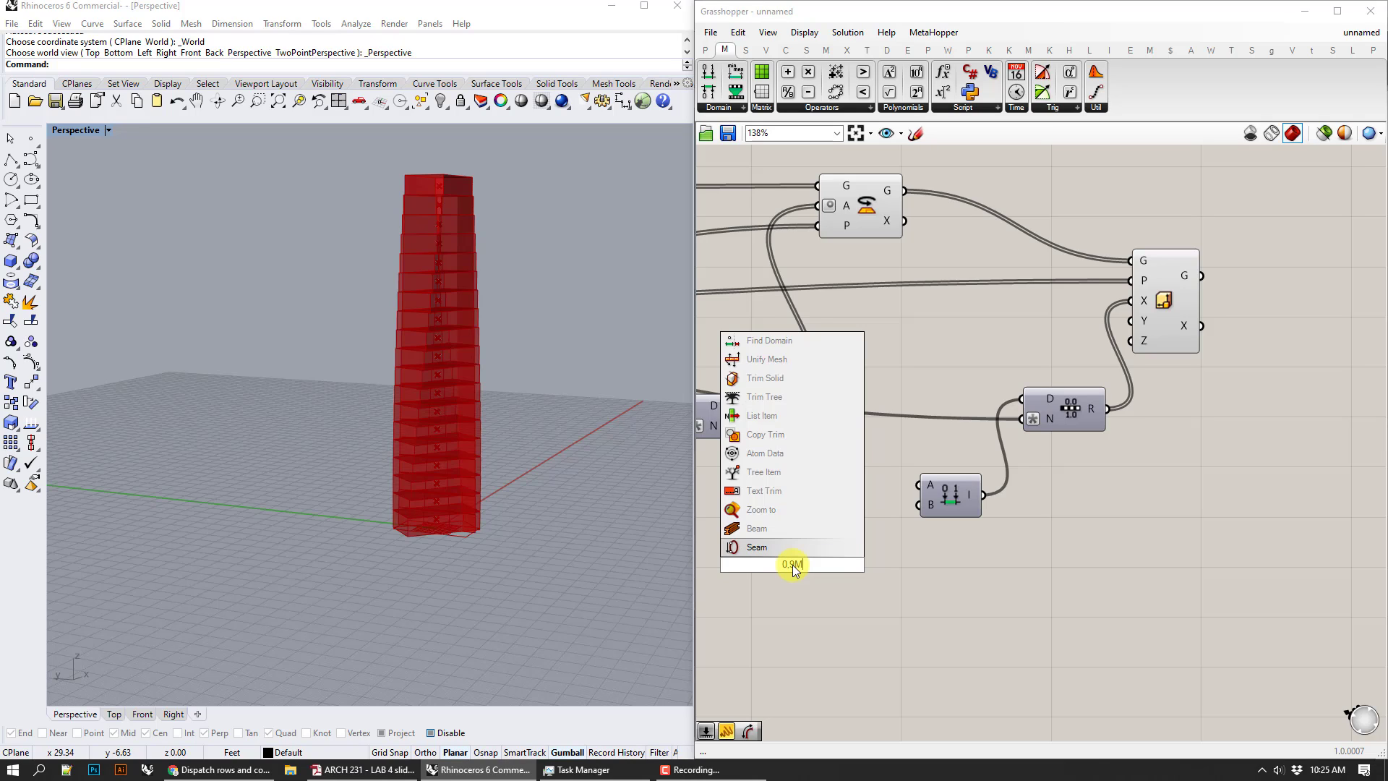
pyautogui.write(',')
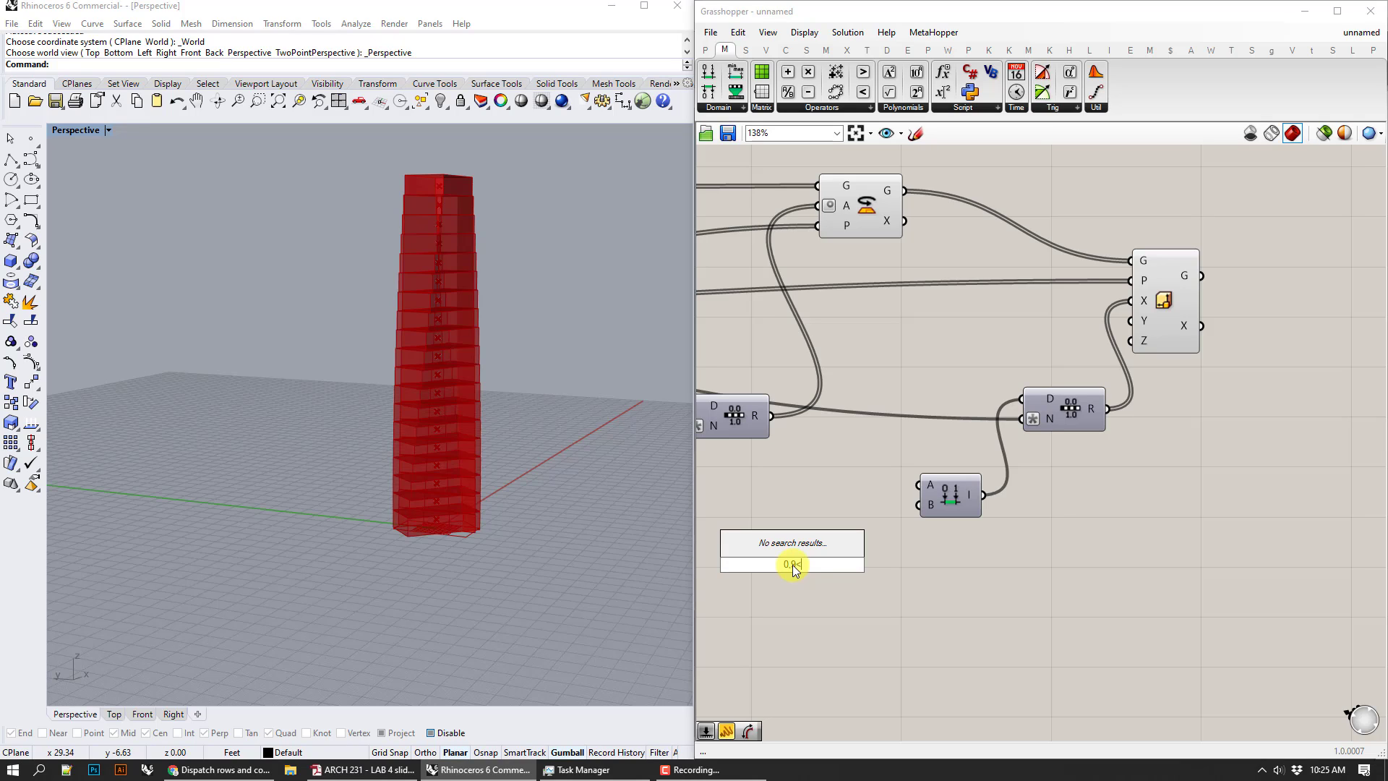
pyautogui.write('2')
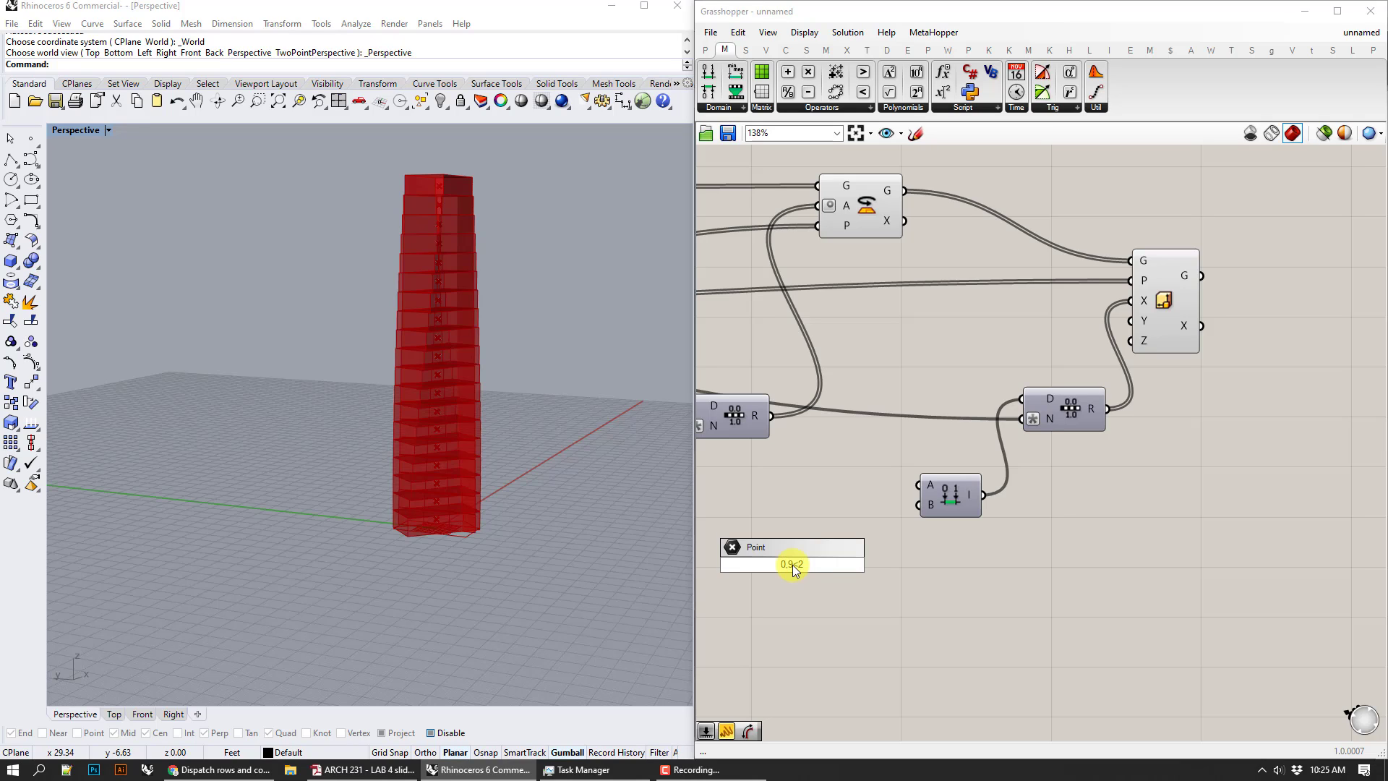
pyautogui.press('Return')
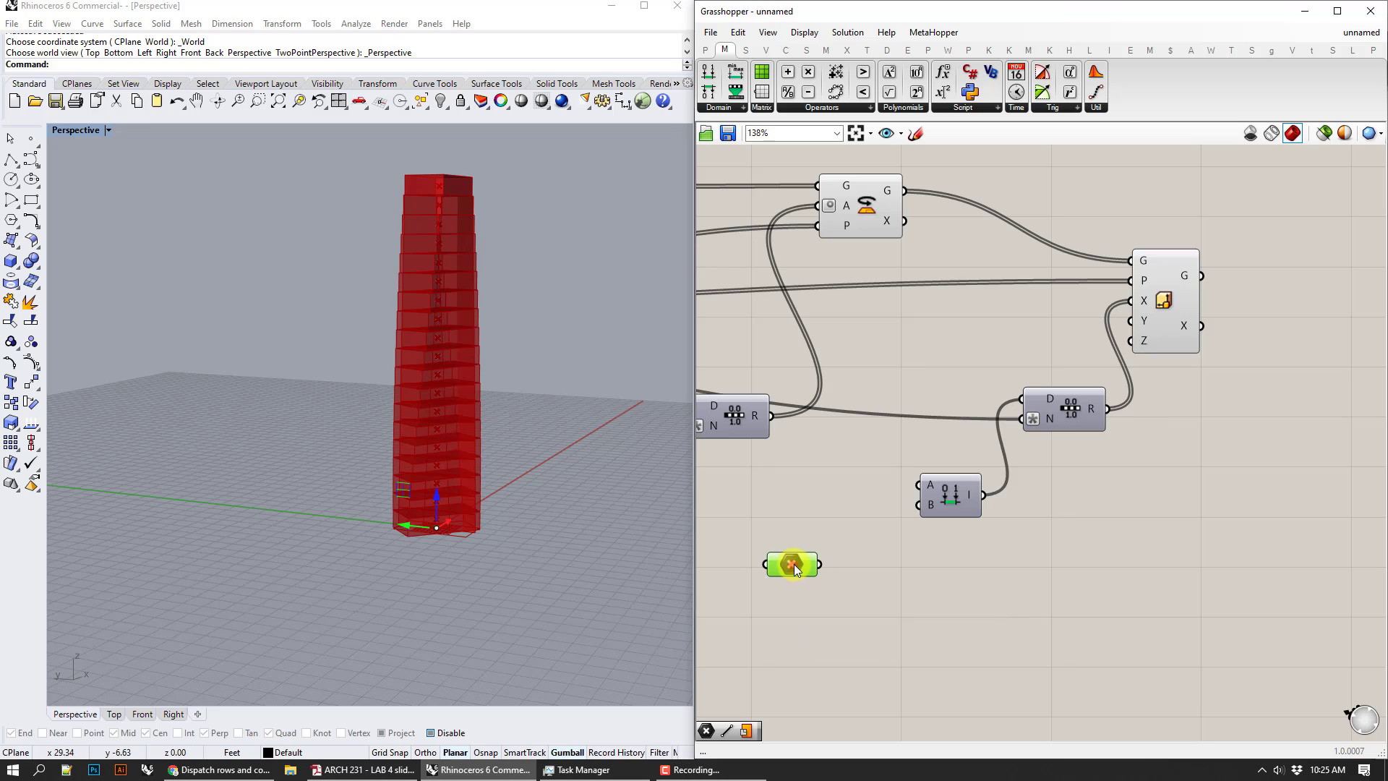
pyautogui.press('Delete')
# - Add a number slider from 0.9 to 2 and connect it to the new Construct Domain's start input
pyautogui.doubleClick(794, 563)
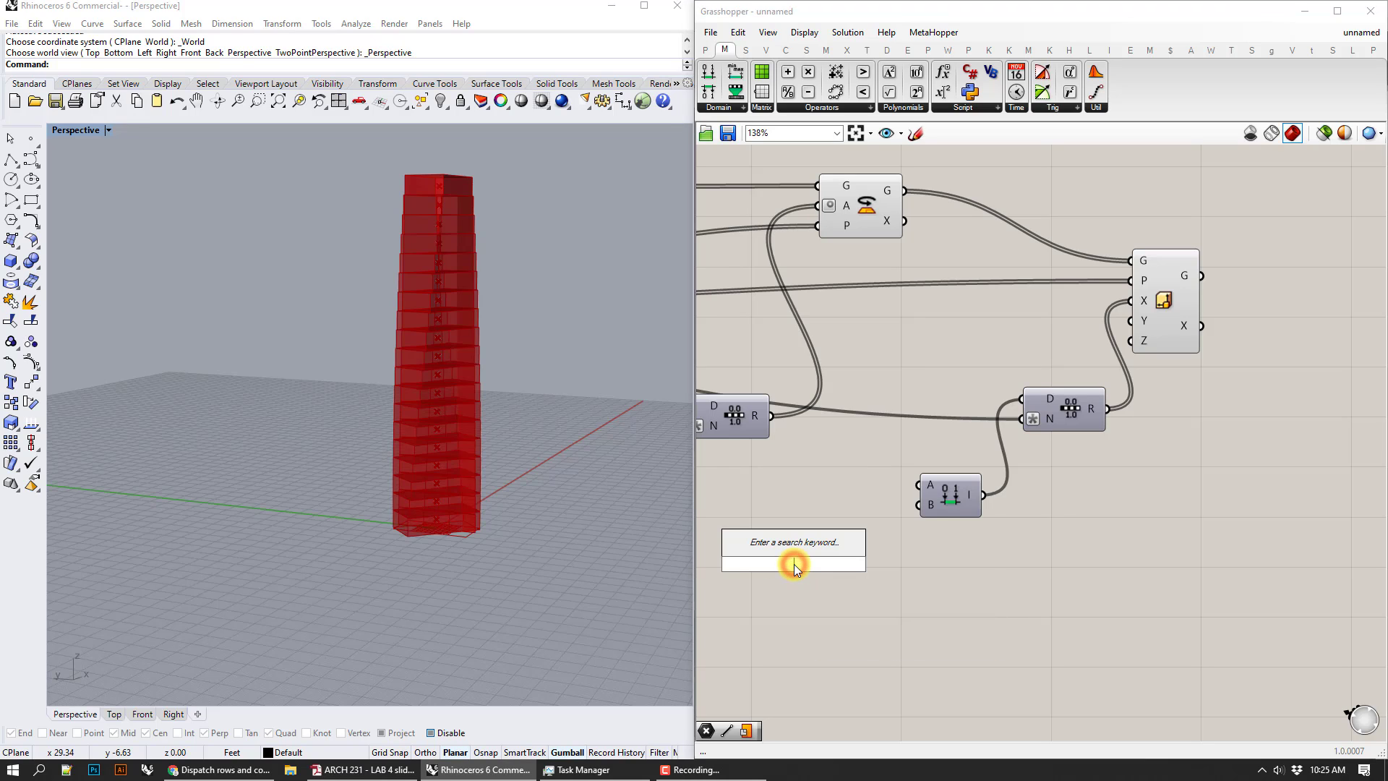
pyautogui.write('d')
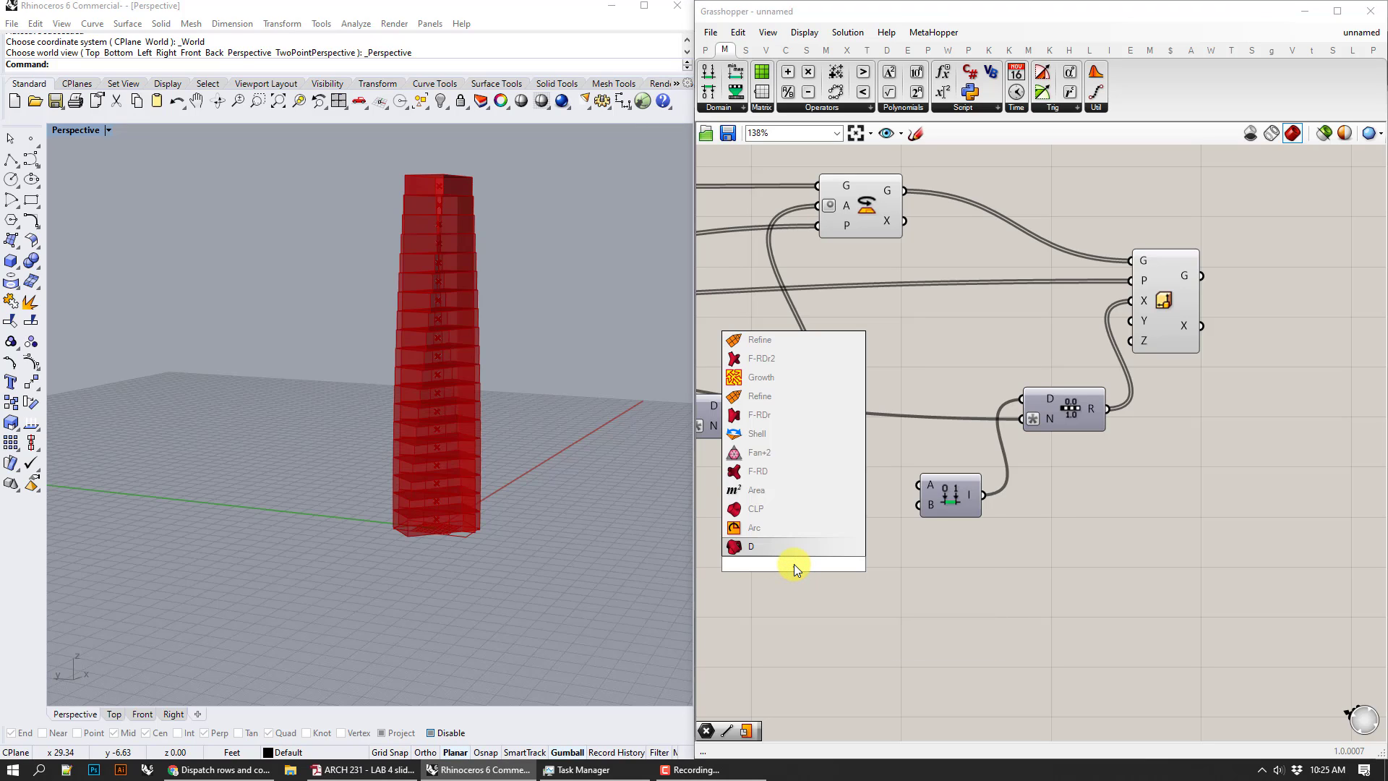
pyautogui.press('BackSpace')
pyautogui.write('00')
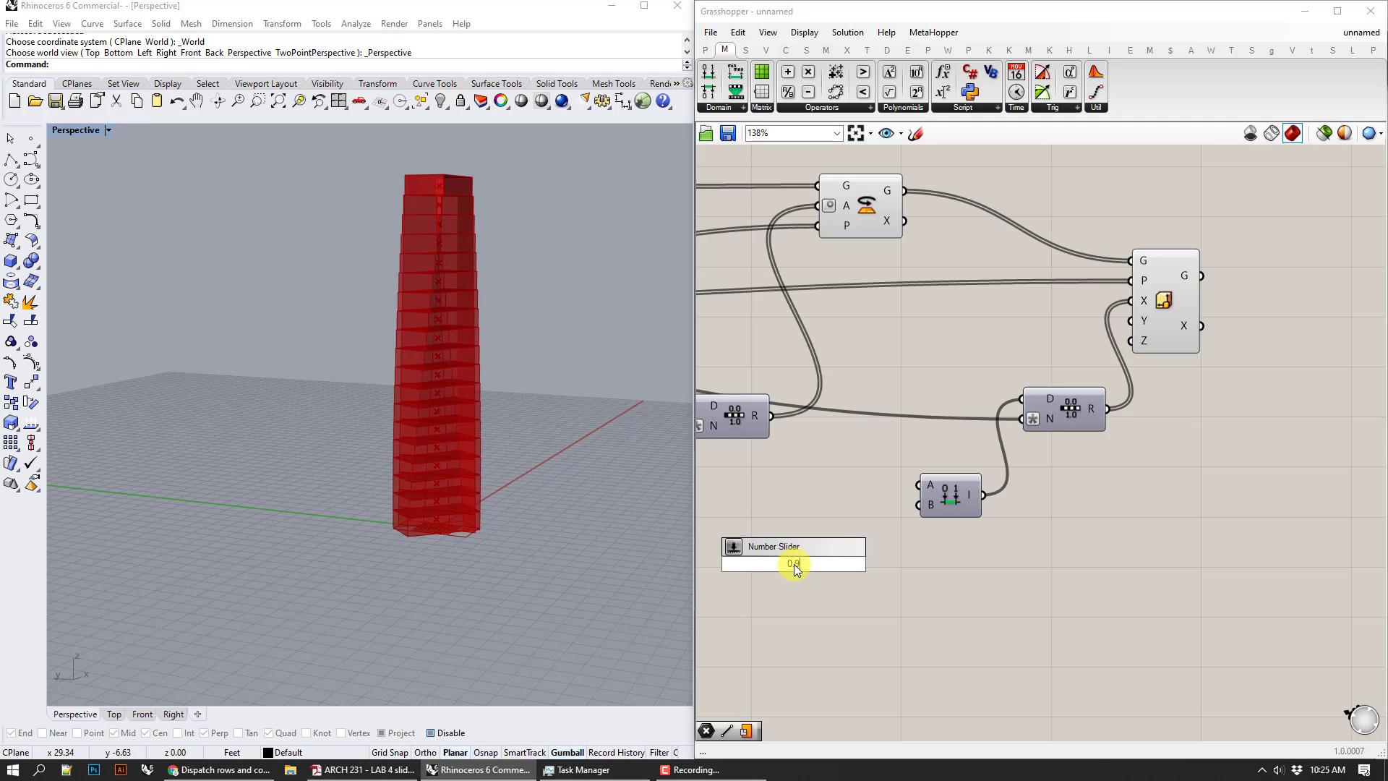
pyautogui.write('.9<2')
pyautogui.press('Return')
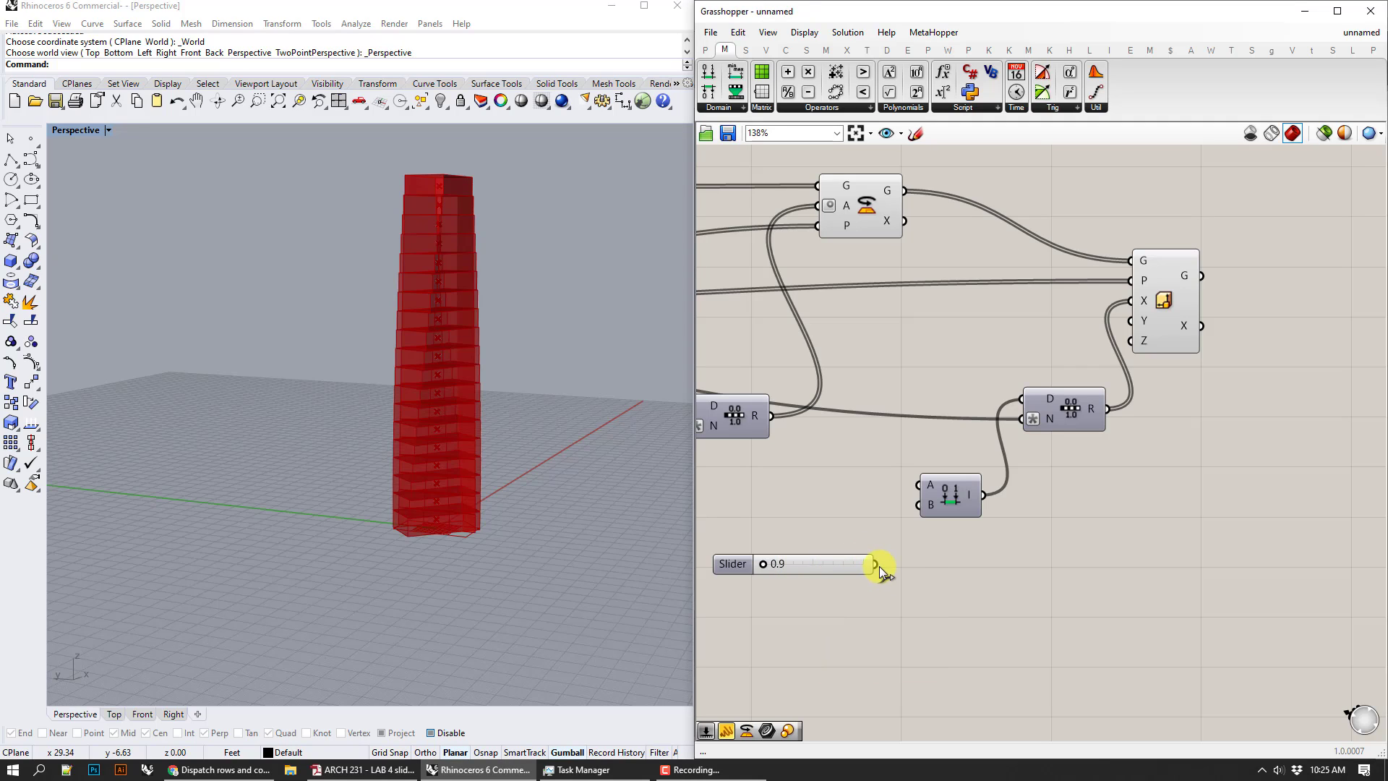
pyautogui.moveTo(843, 555); pyautogui.dragTo(915, 483)
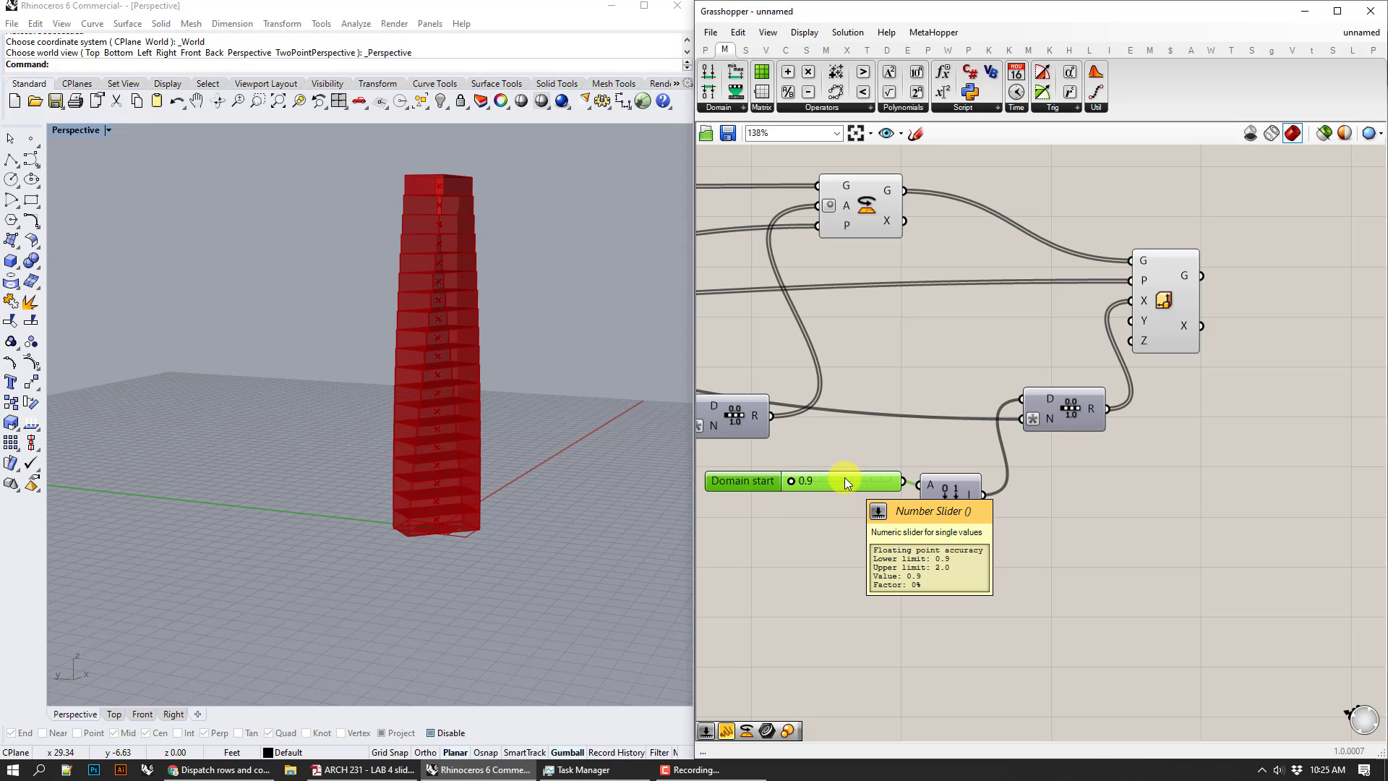
# - Duplicate the slider for the new domain's end input, setting the end to 1.7 and the start to 1.3
pyautogui.hotkey('ctrl', 'v')
pyautogui.moveTo(905, 531); pyautogui.dragTo(919, 505)
pyautogui.moveTo(793, 532); pyautogui.dragTo(872, 531)
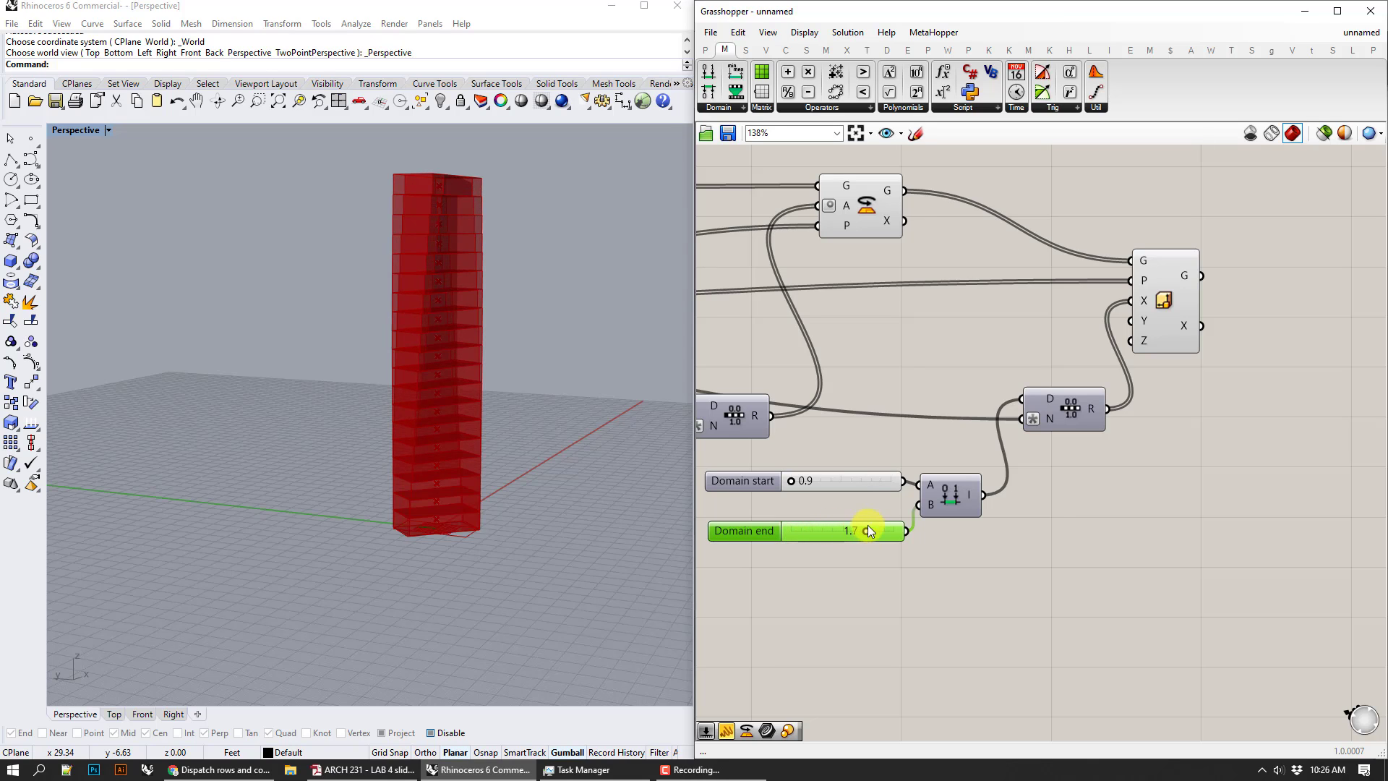
pyautogui.moveTo(792, 481); pyautogui.dragTo(825, 475)
# - Turn off the preview of the Rotate component and move Scale NU slightly farther along the canvas
pyautogui.moveTo(947, 336); pyautogui.dragTo(813, 174)
pyautogui.moveTo(908, 377); pyautogui.dragTo(944, 415, button='right')
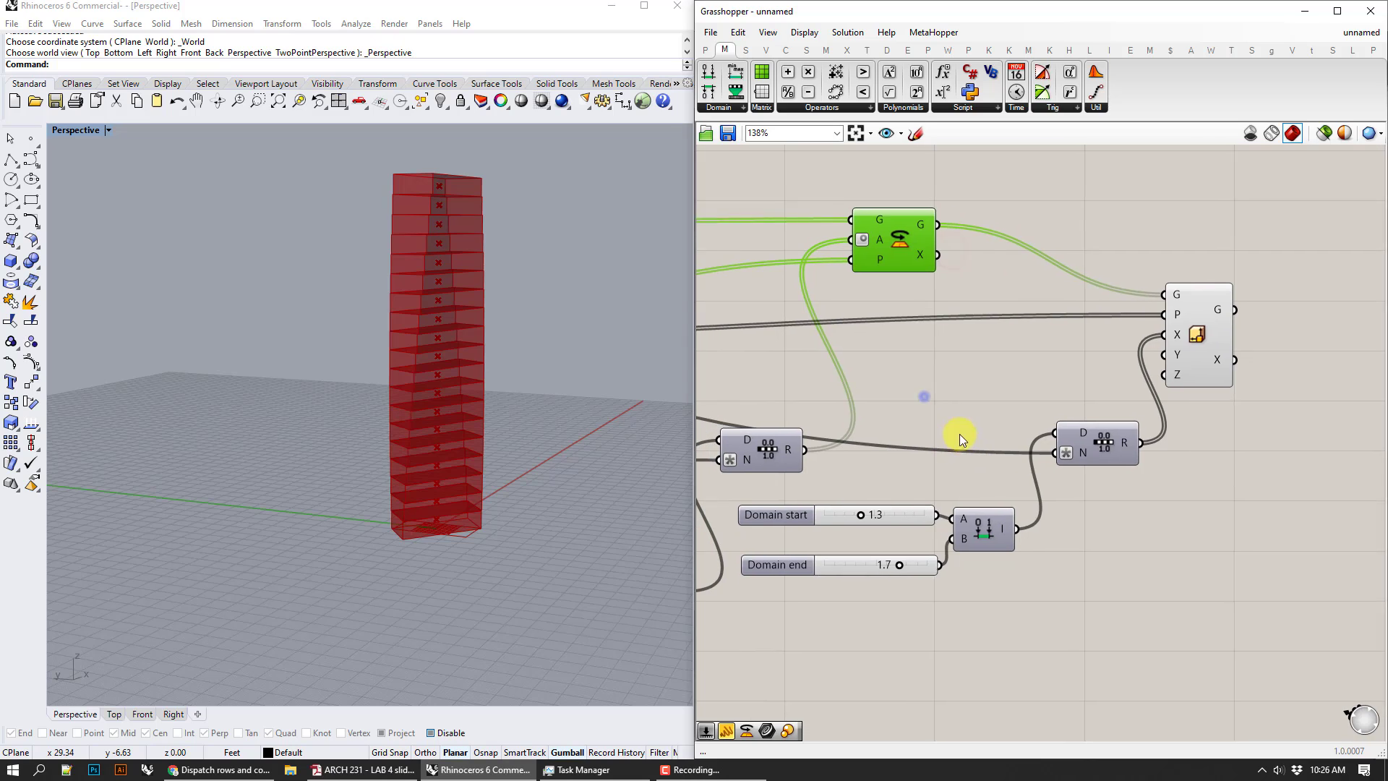
pyautogui.moveTo(1211, 324); pyautogui.dragTo(1238, 290)
# - Set the X scale domain to start at 2.0 and end at 1.0
pyautogui.moveTo(877, 517); pyautogui.dragTo(935, 514)
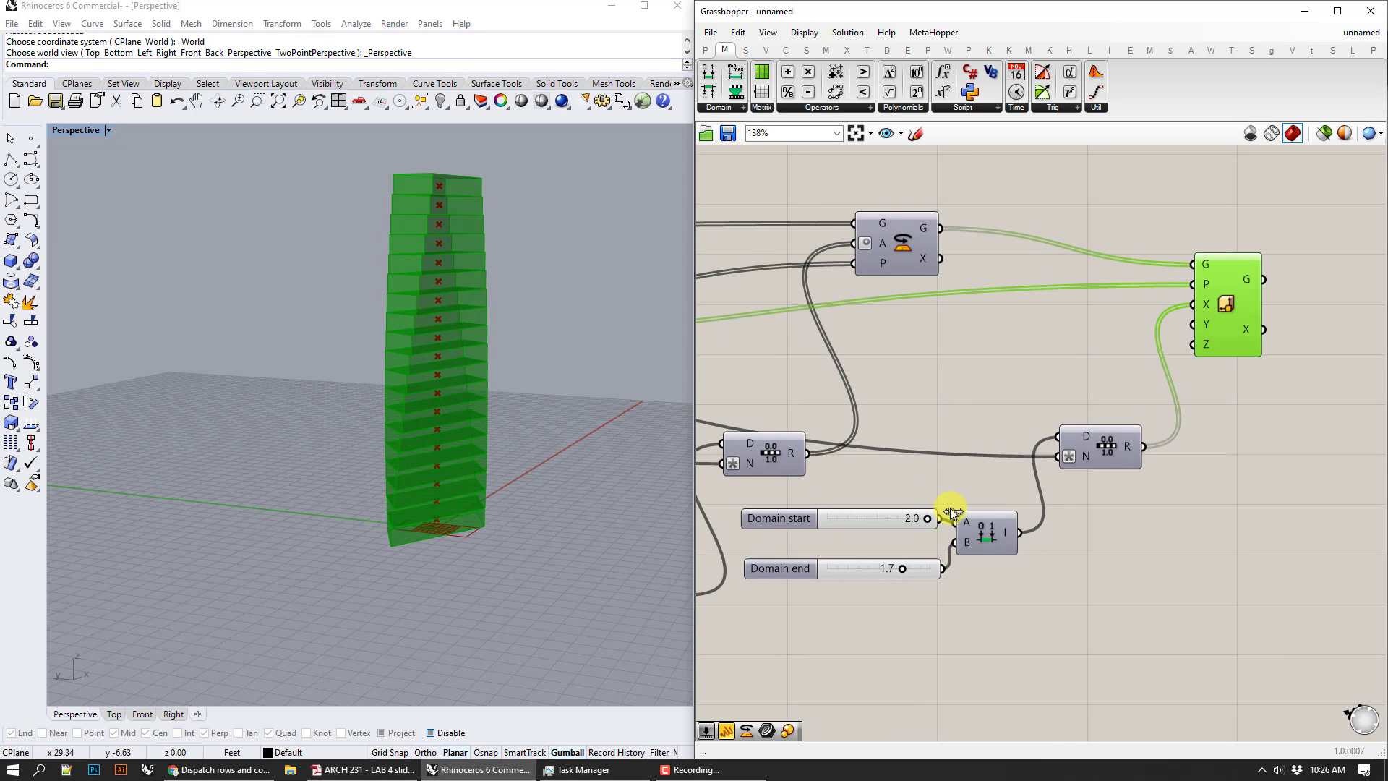
pyautogui.moveTo(499, 430); pyautogui.dragTo(709, 463, button='right')
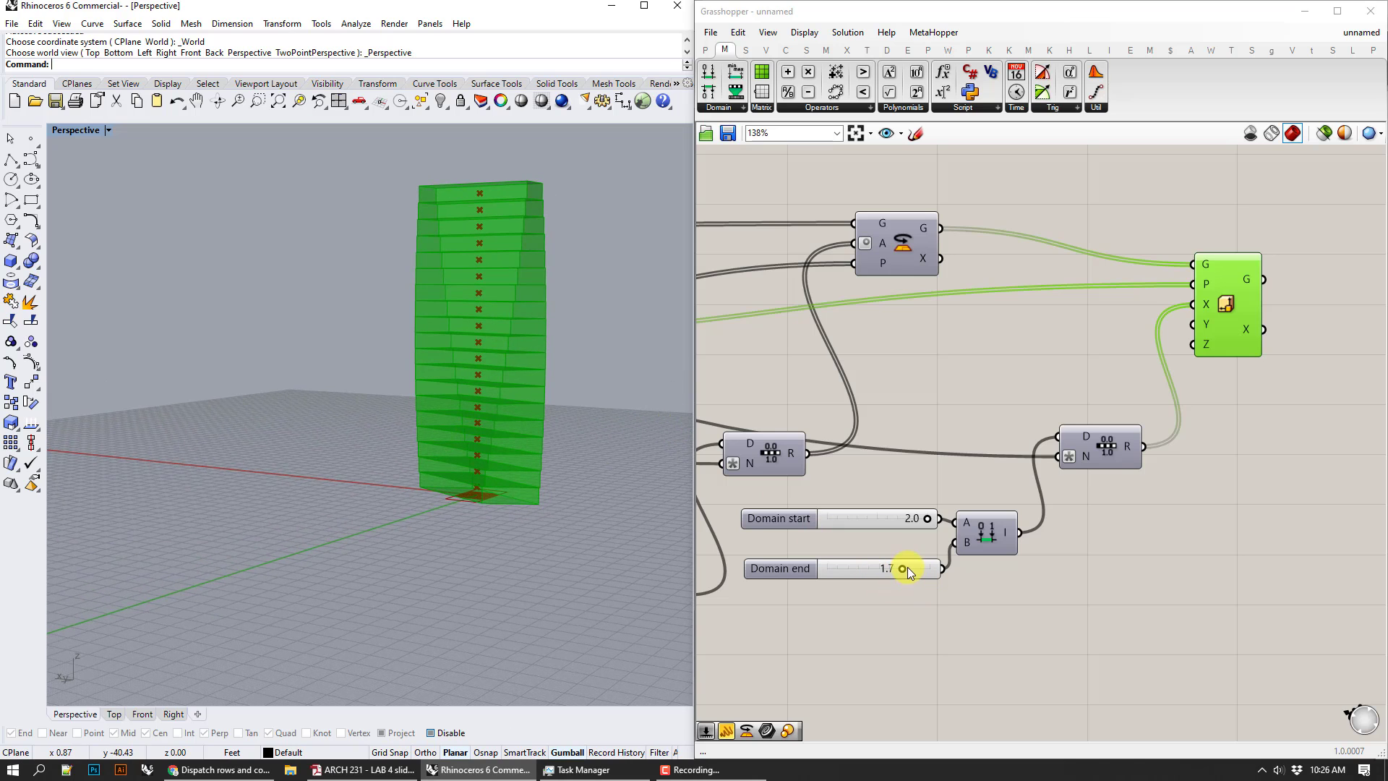
pyautogui.moveTo(903, 568); pyautogui.dragTo(837, 566)
pyautogui.moveTo(499, 433); pyautogui.dragTo(679, 404, button='right')
# - Turn off the preview of the Area component so its centroid points are hidden
pyautogui.click(880, 405)
pyautogui.scroll(-3, 907, 383)
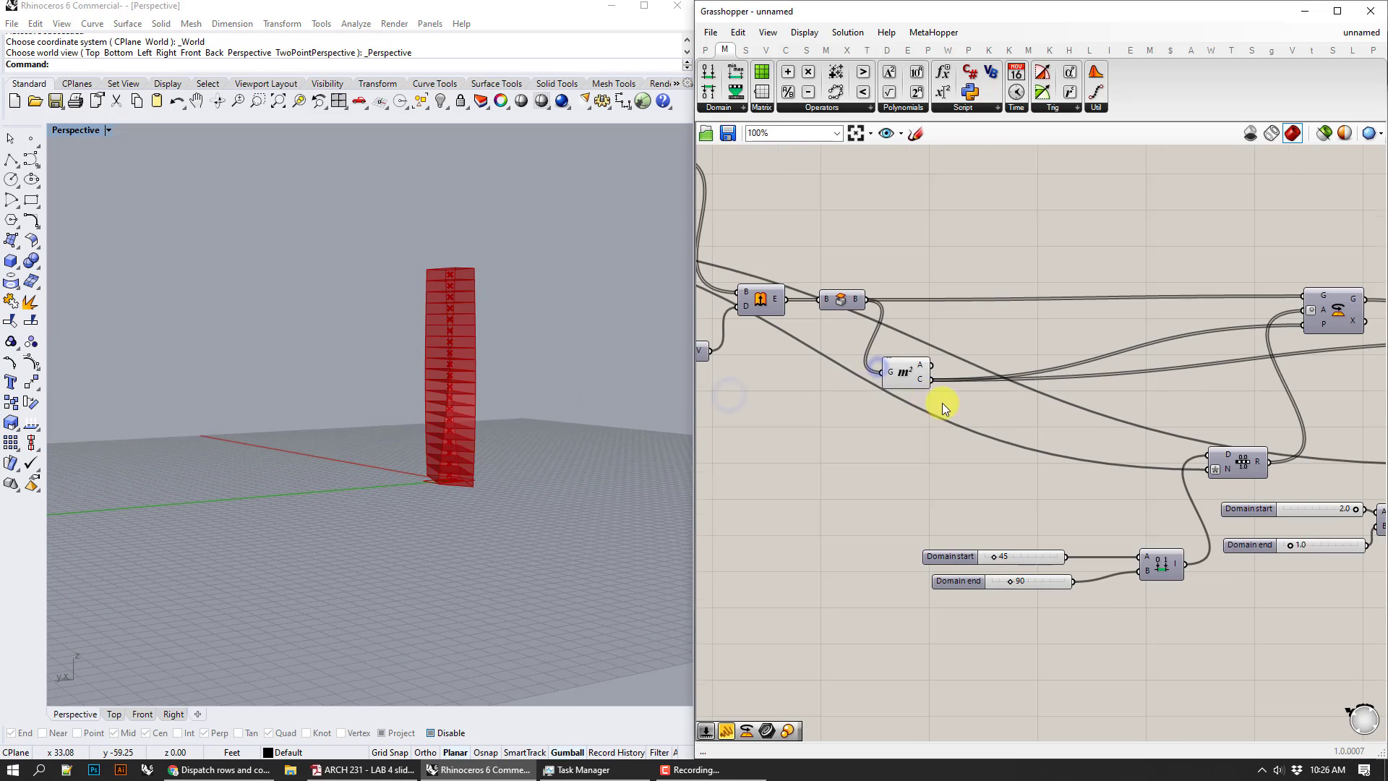
pyautogui.click(906, 372)
pyautogui.rightClick(909, 371)
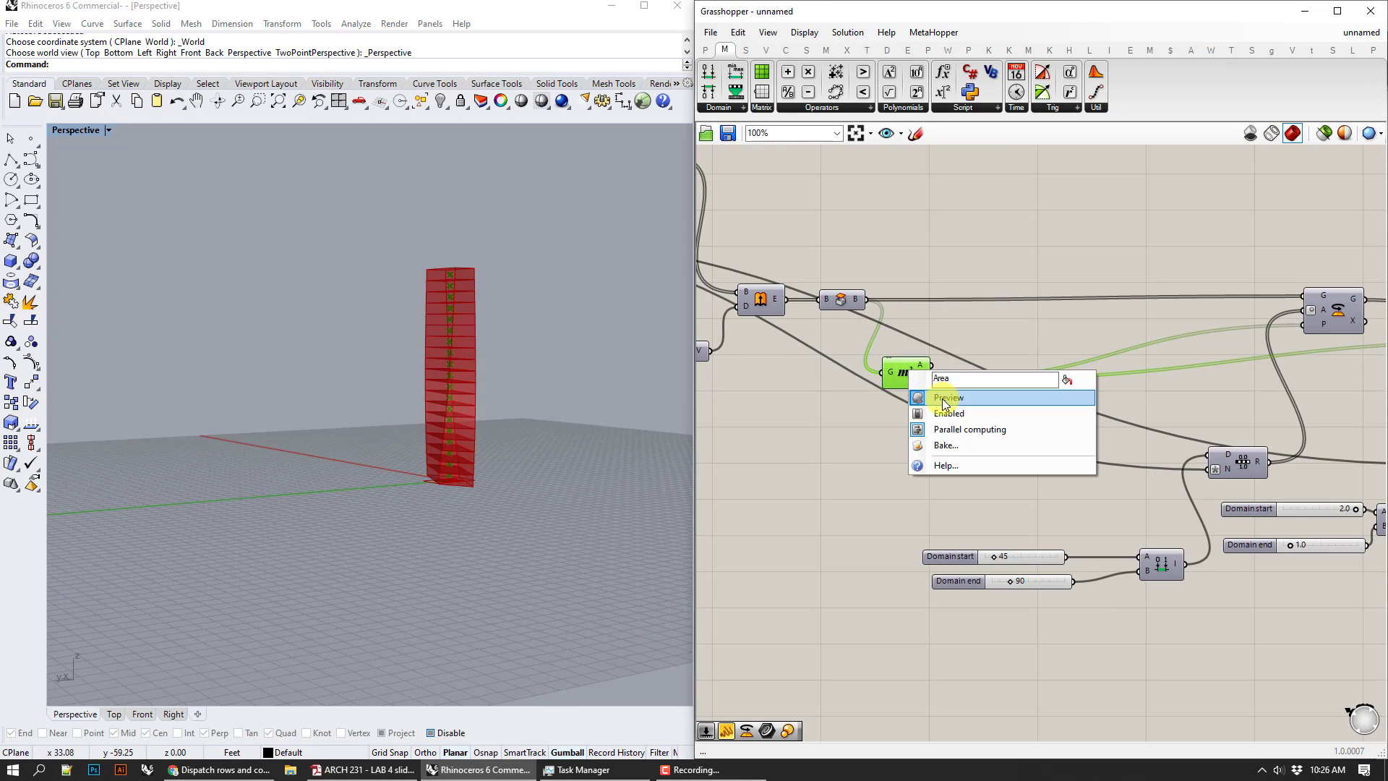
pyautogui.click(944, 399)
pyautogui.moveTo(584, 381); pyautogui.dragTo(375, 397, button='right')
# - Set the Series Step slider to 1.34 and adjust the Count slider slightly upward
pyautogui.moveTo(804, 405); pyautogui.dragTo(1106, 423, button='right')
pyautogui.scroll(-3, 936, 397)
pyautogui.moveTo(933, 397); pyautogui.dragTo(1173, 485, button='right')
pyautogui.scroll(3, 988, 379)
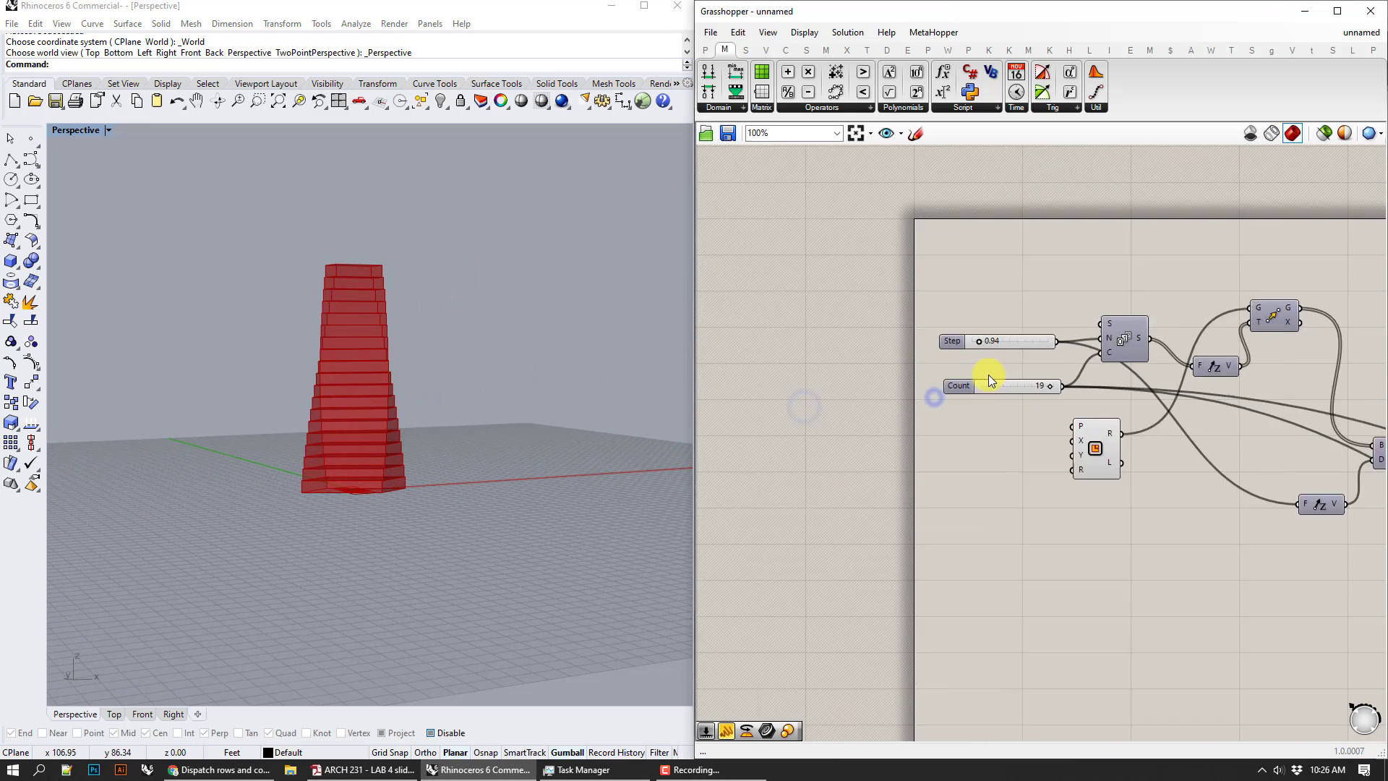
pyautogui.scroll(1, 987, 374)
pyautogui.moveTo(1027, 354); pyautogui.dragTo(939, 346, button='right')
pyautogui.moveTo(891, 328); pyautogui.dragTo(889, 327)
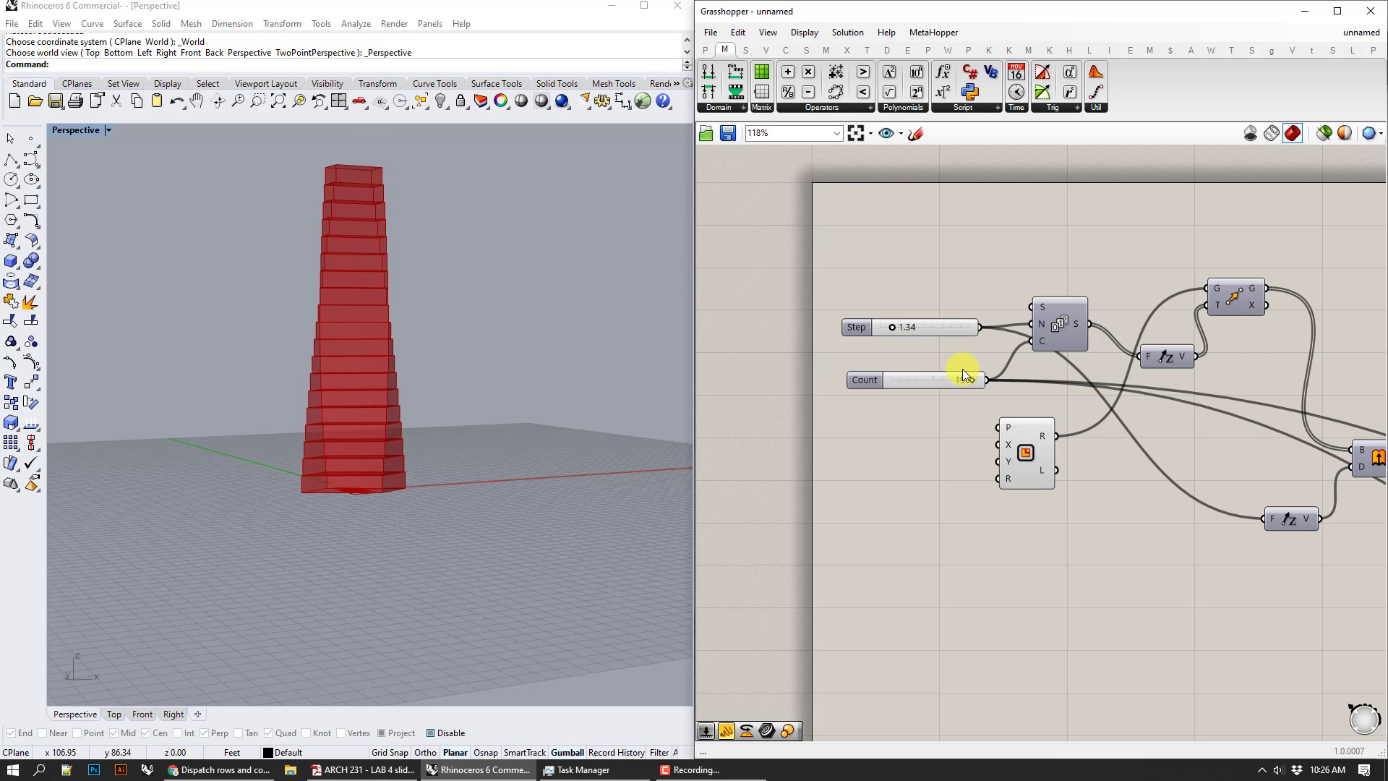
pyautogui.moveTo(970, 378); pyautogui.dragTo(978, 375)
pyautogui.moveTo(521, 441); pyautogui.dragTo(546, 458, button='right')
# - Move the Scale NU component slightly farther away from the Range that feeds its X factor
pyautogui.moveTo(1236, 554); pyautogui.dragTo(777, 473, button='right')
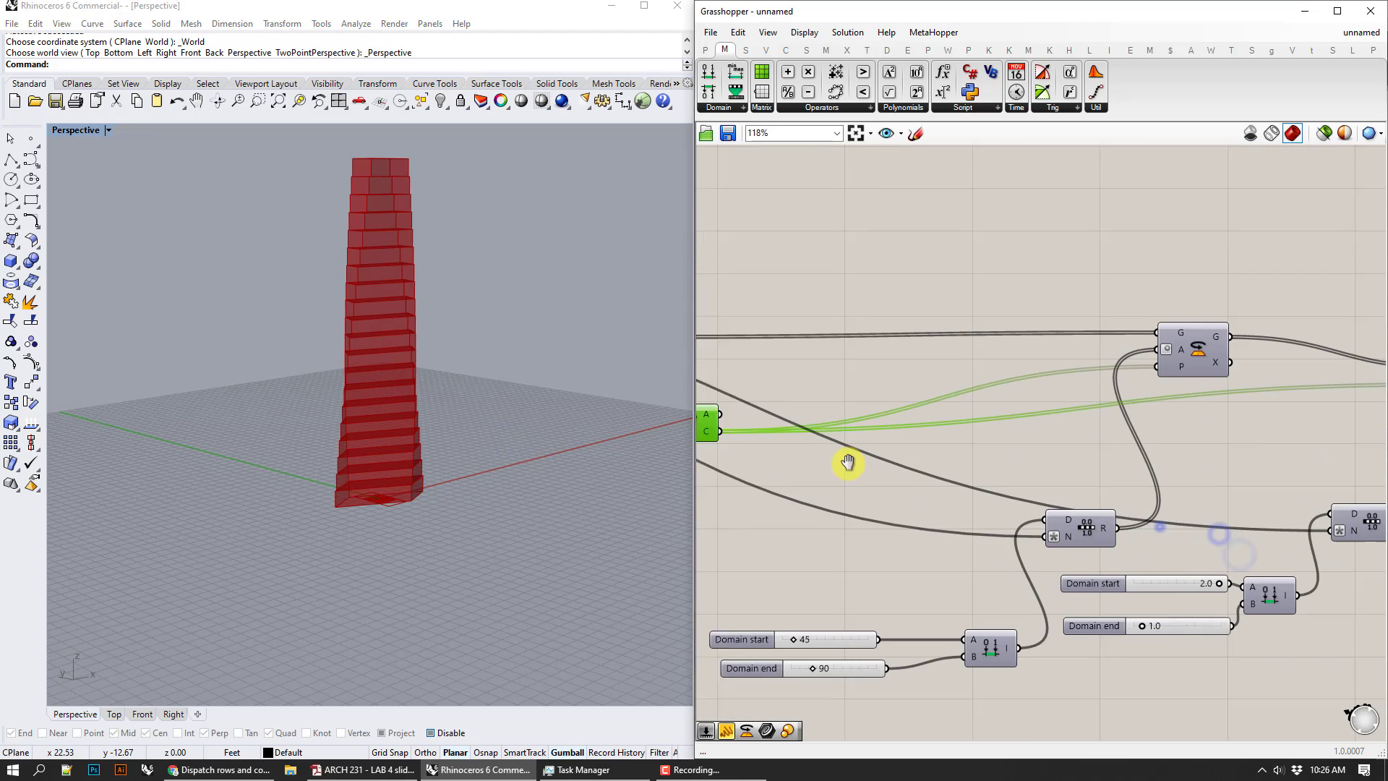
pyautogui.moveTo(1160, 527); pyautogui.dragTo(1116, 514, button='right')
pyautogui.moveTo(1241, 483); pyautogui.dragTo(890, 419, button='right')
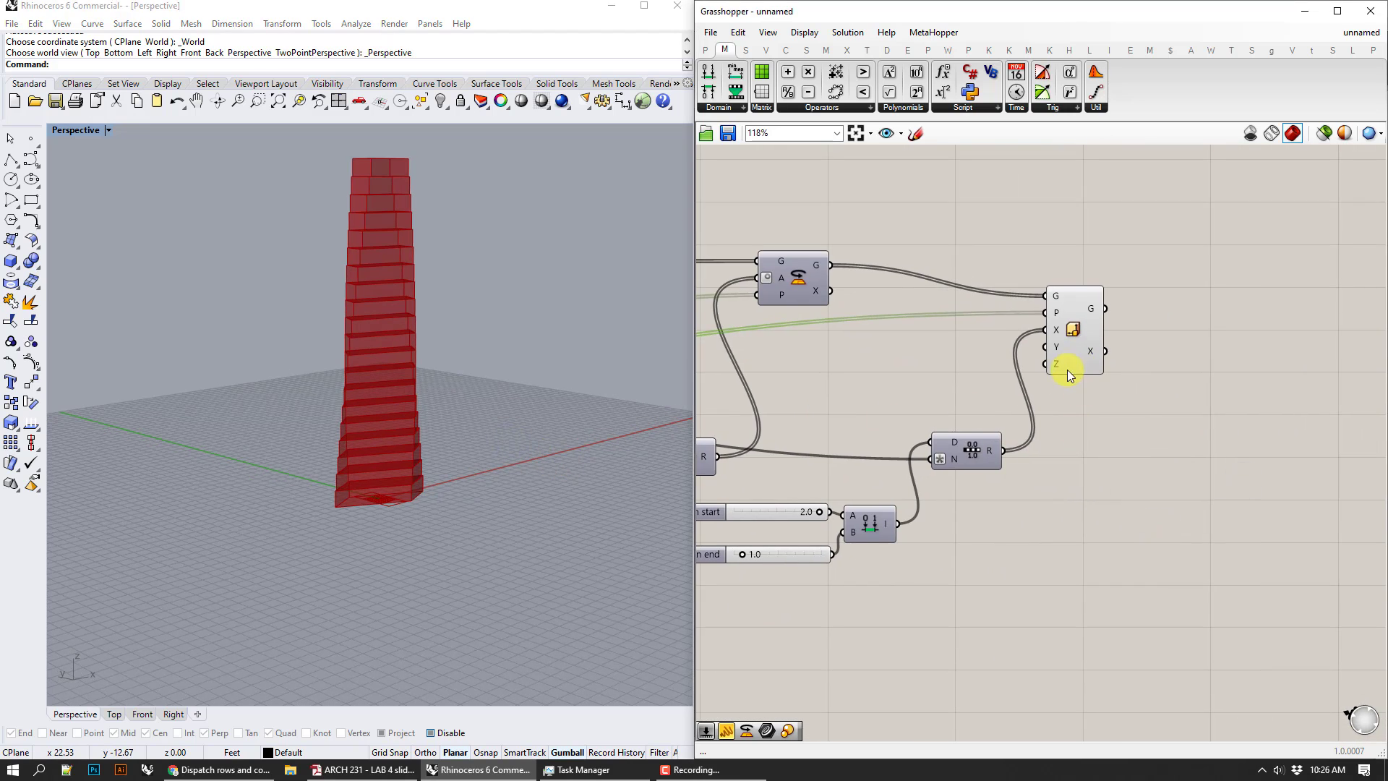
pyautogui.click(1096, 355)
pyautogui.moveTo(1096, 356); pyautogui.dragTo(1117, 356)
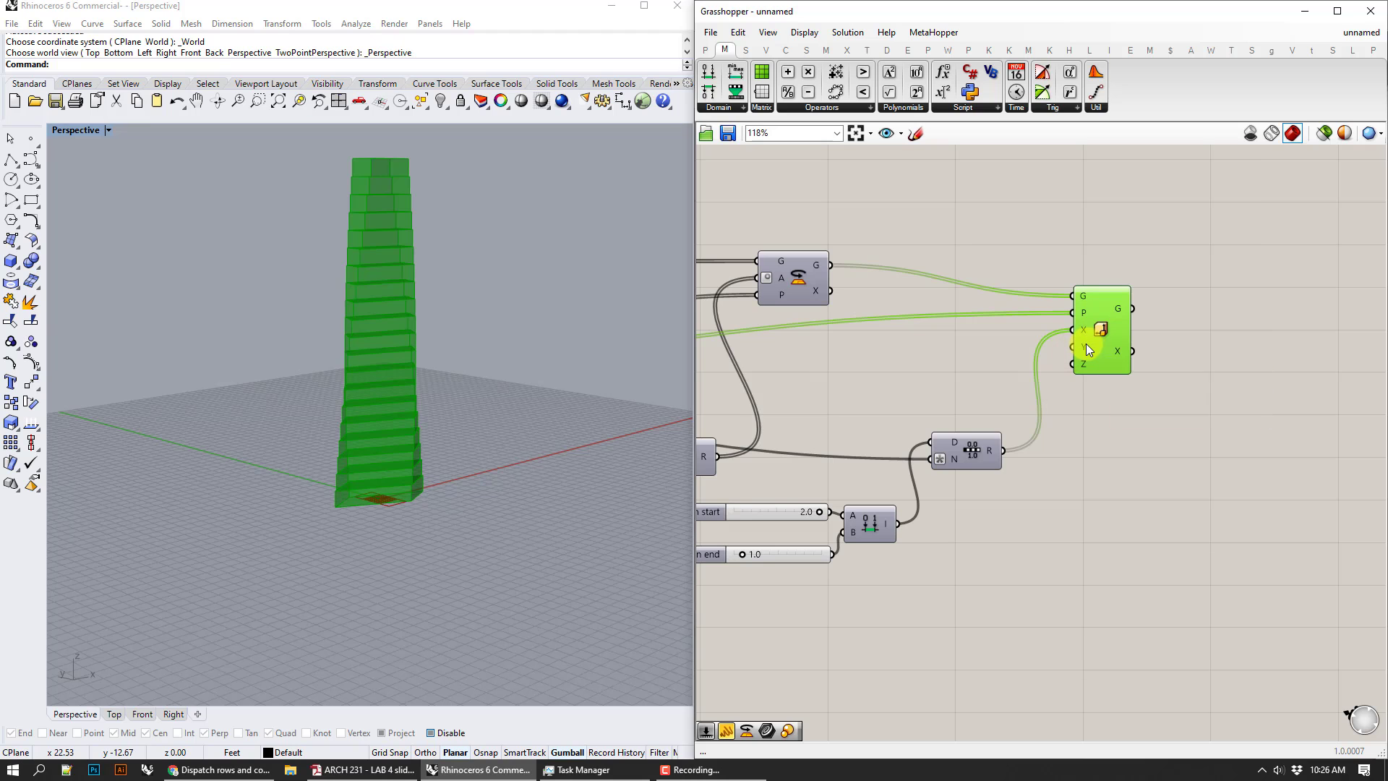
pyautogui.moveTo(527, 313); pyautogui.dragTo(394, 307, button='right')
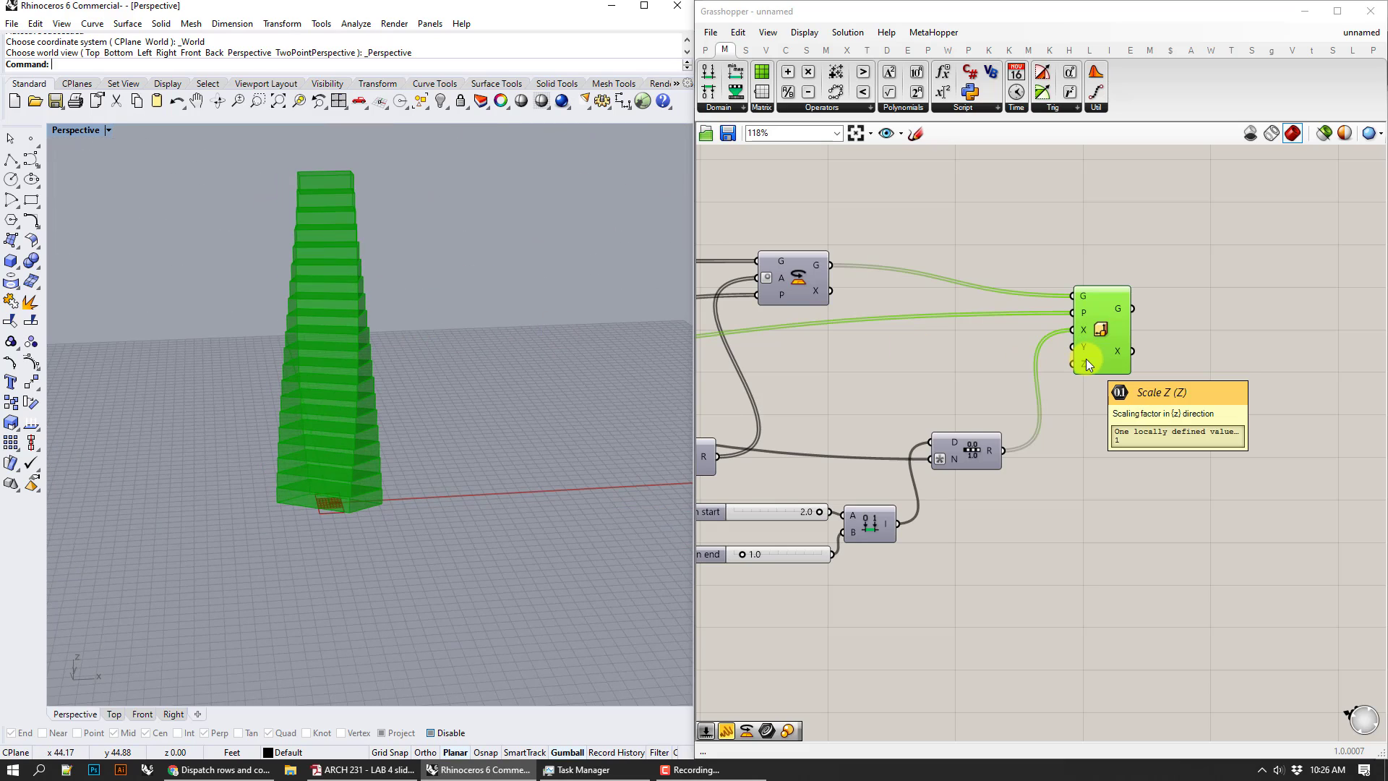
pyautogui.moveTo(650, 377); pyautogui.dragTo(433, 350, button='right')
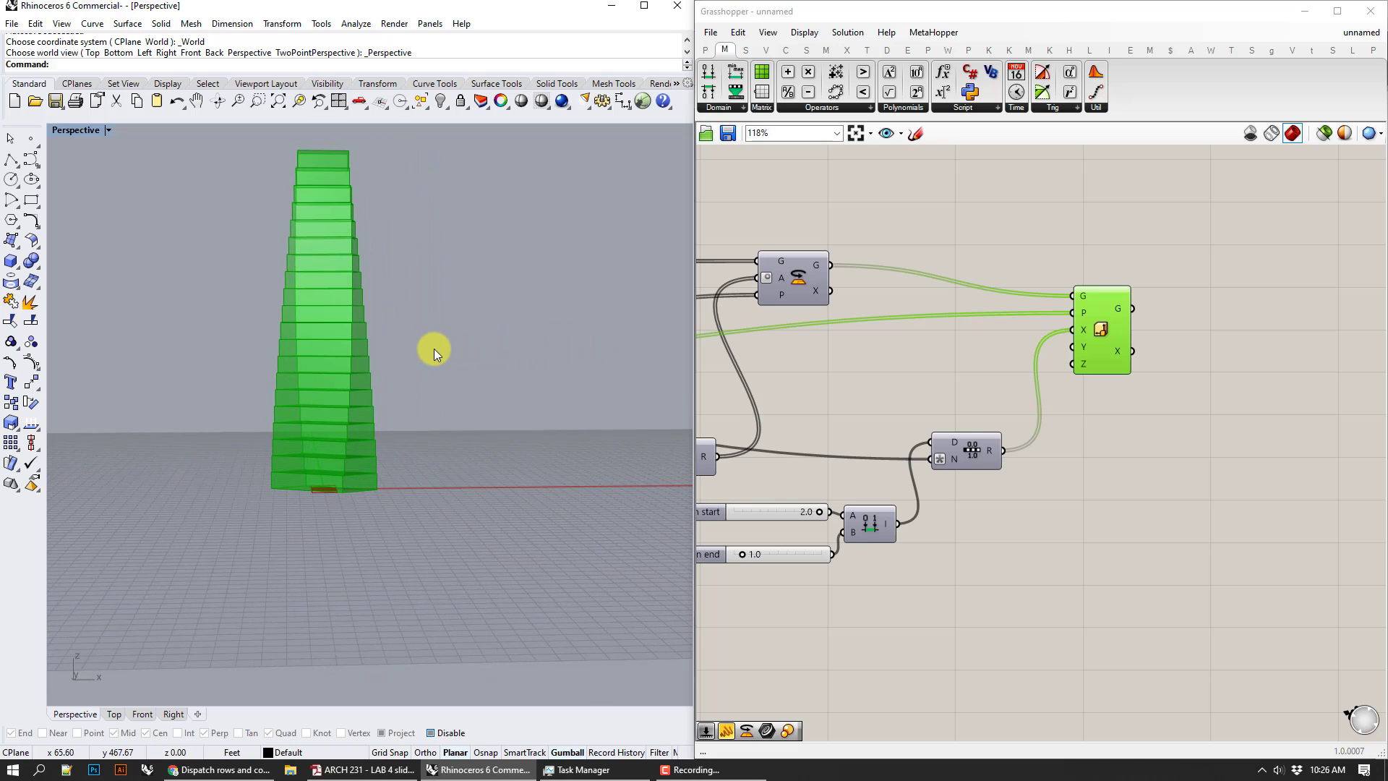
pyautogui.scroll(-4, 1146, 396)
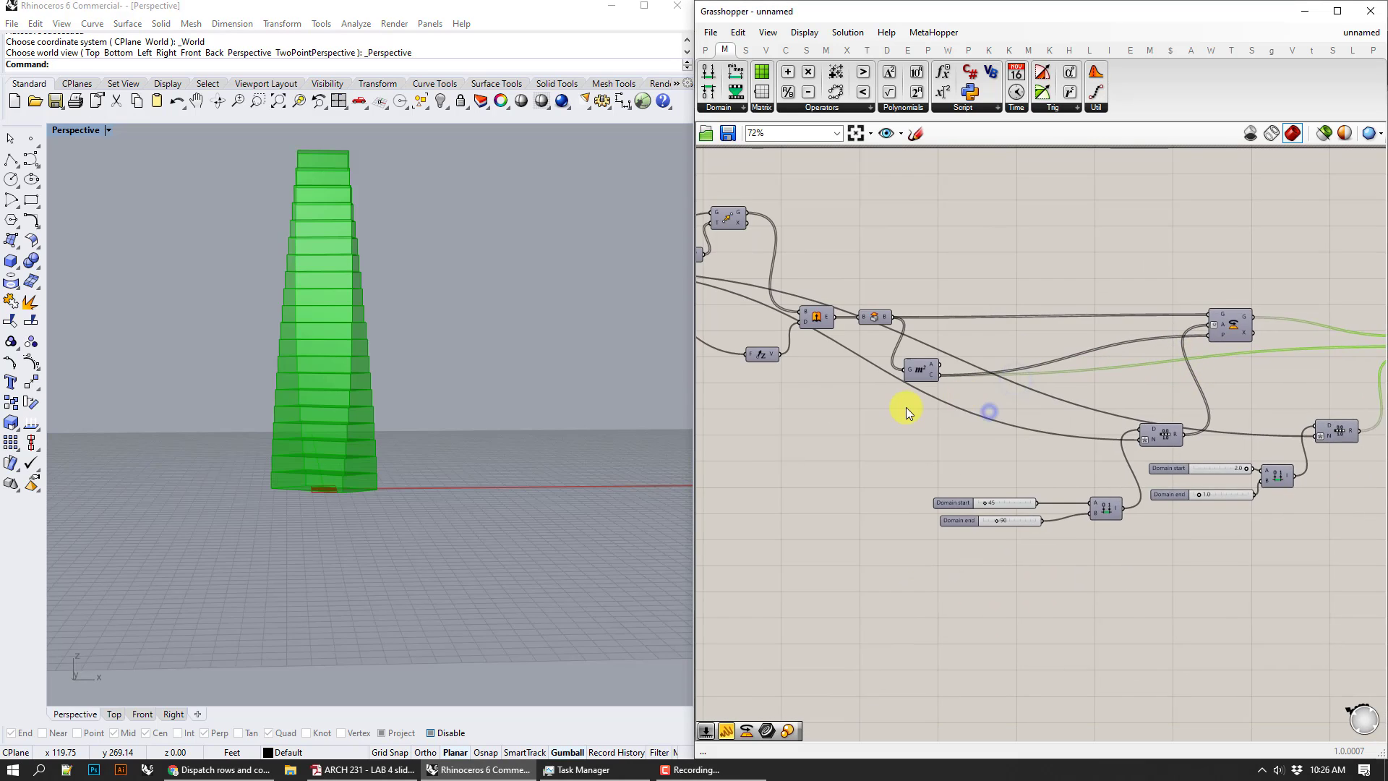
# - Examine the definition from the Series and Move components through to Scale NU, and the tapered tower in perspective
pyautogui.scroll(3, 893, 400)
pyautogui.moveTo(880, 397); pyautogui.dragTo(1249, 533, button='right')
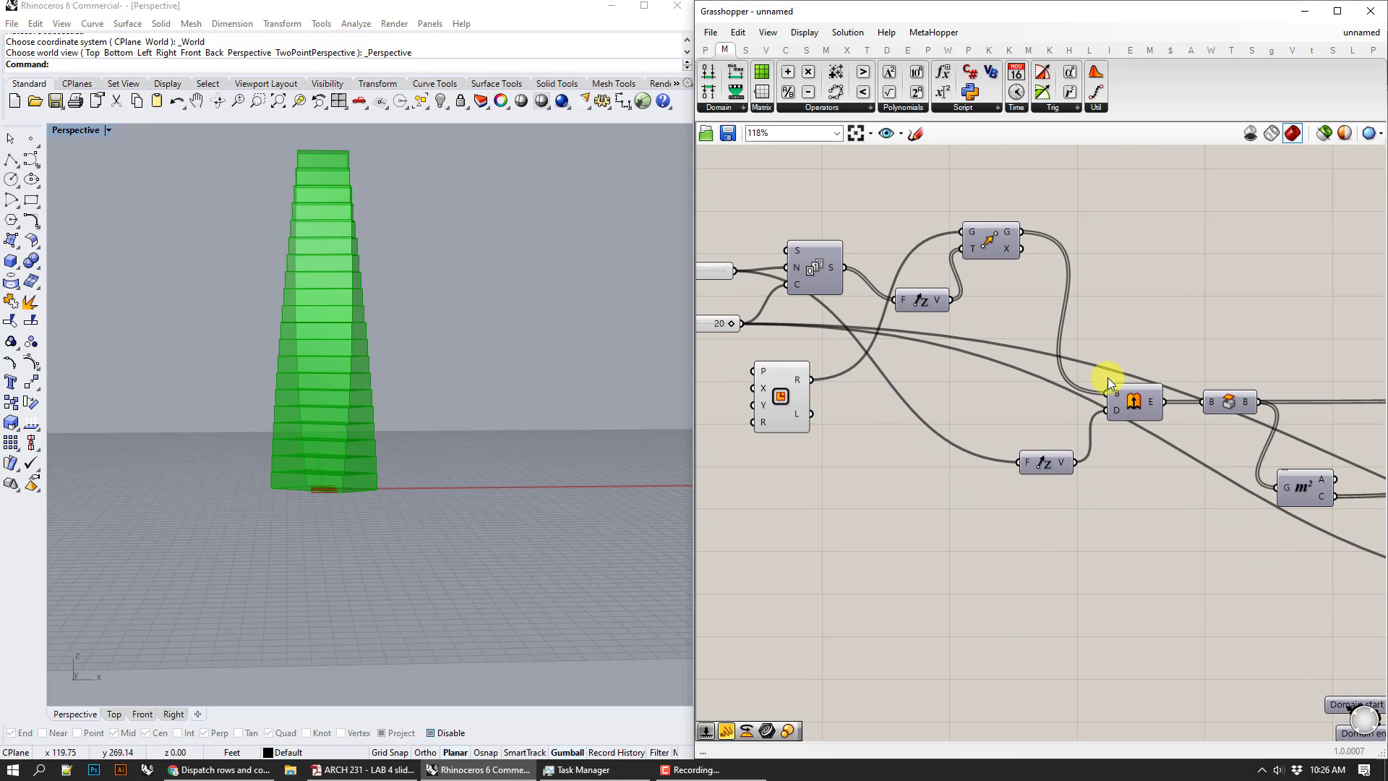
pyautogui.moveTo(1208, 449); pyautogui.dragTo(772, 379, button='right')
pyautogui.moveTo(1231, 423); pyautogui.dragTo(899, 399, button='right')
pyautogui.moveTo(578, 319); pyautogui.dragTo(321, 327, button='right')
pyautogui.moveTo(1039, 366); pyautogui.dragTo(1047, 358)
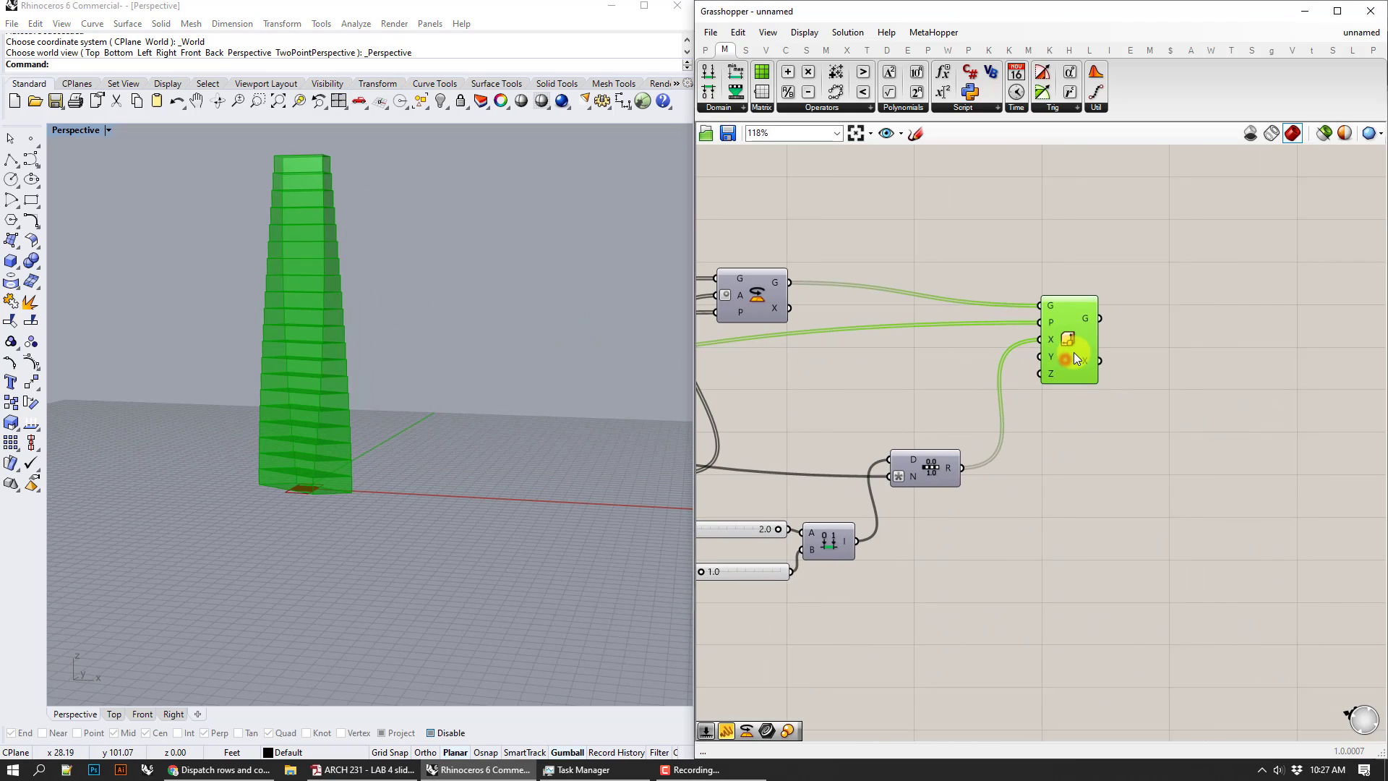
pyautogui.moveTo(499, 318); pyautogui.dragTo(619, 357, button='right')
# - Add a Graph Mapper component beside the Scale NU component
pyautogui.doubleClick(1104, 572)
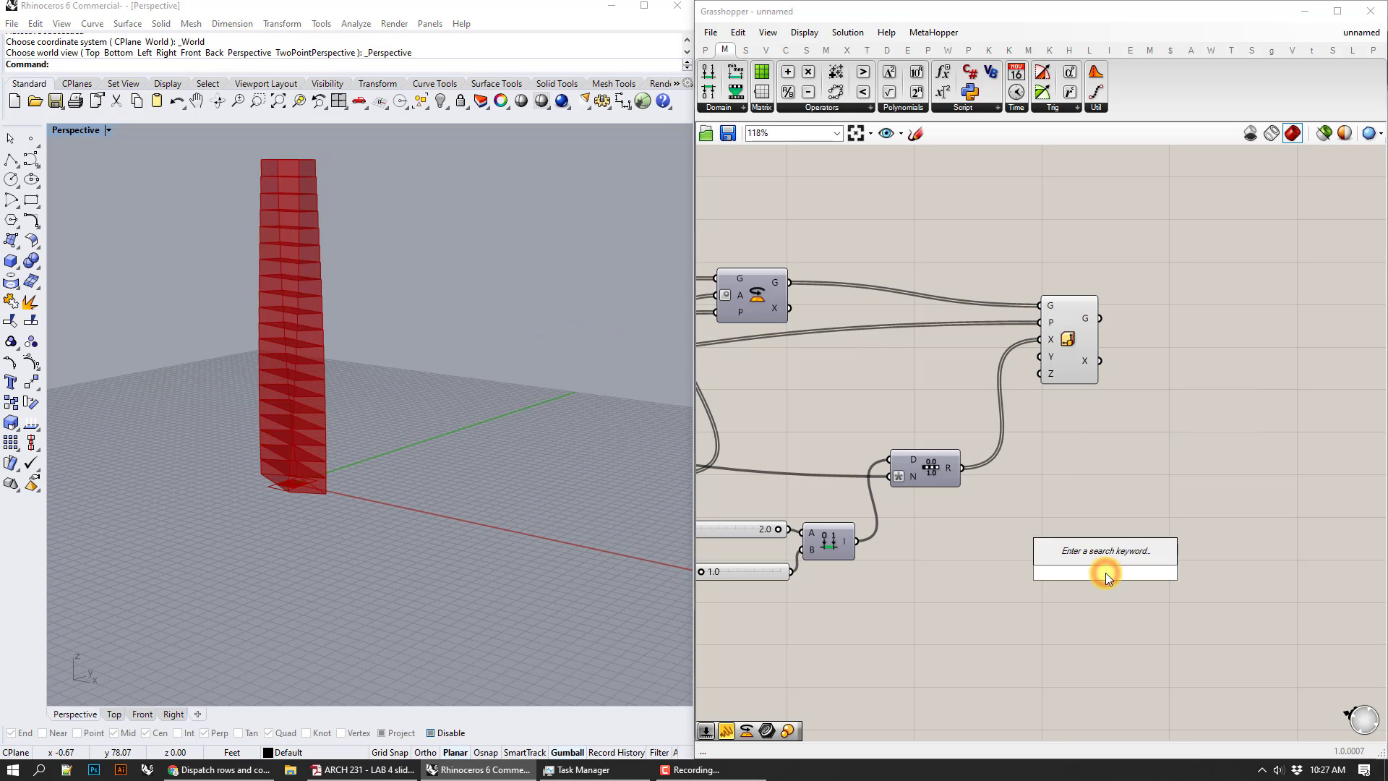
pyautogui.write('domain')
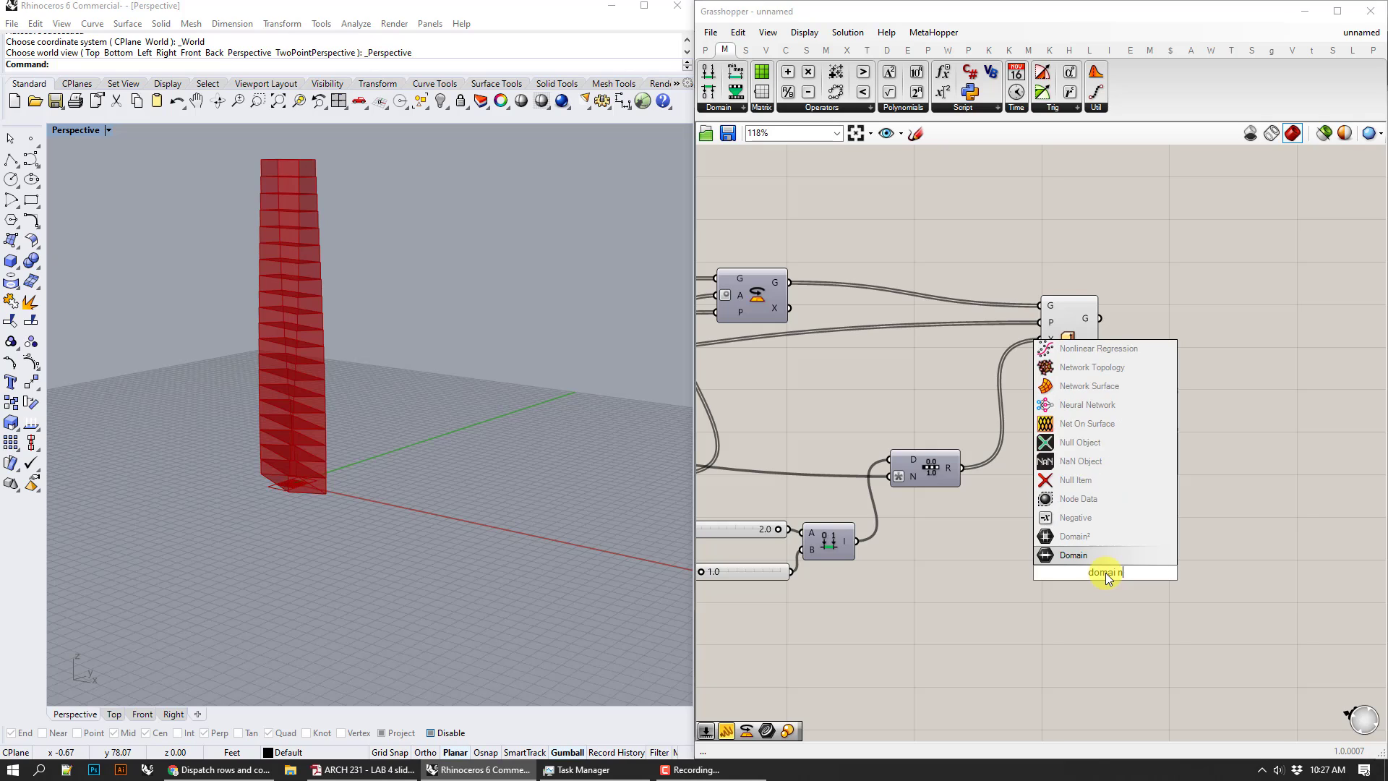
pyautogui.press('BackSpace')
pyautogui.press('BackSpace')
pyautogui.press('BackSpace')
pyautogui.press('BackSpace')
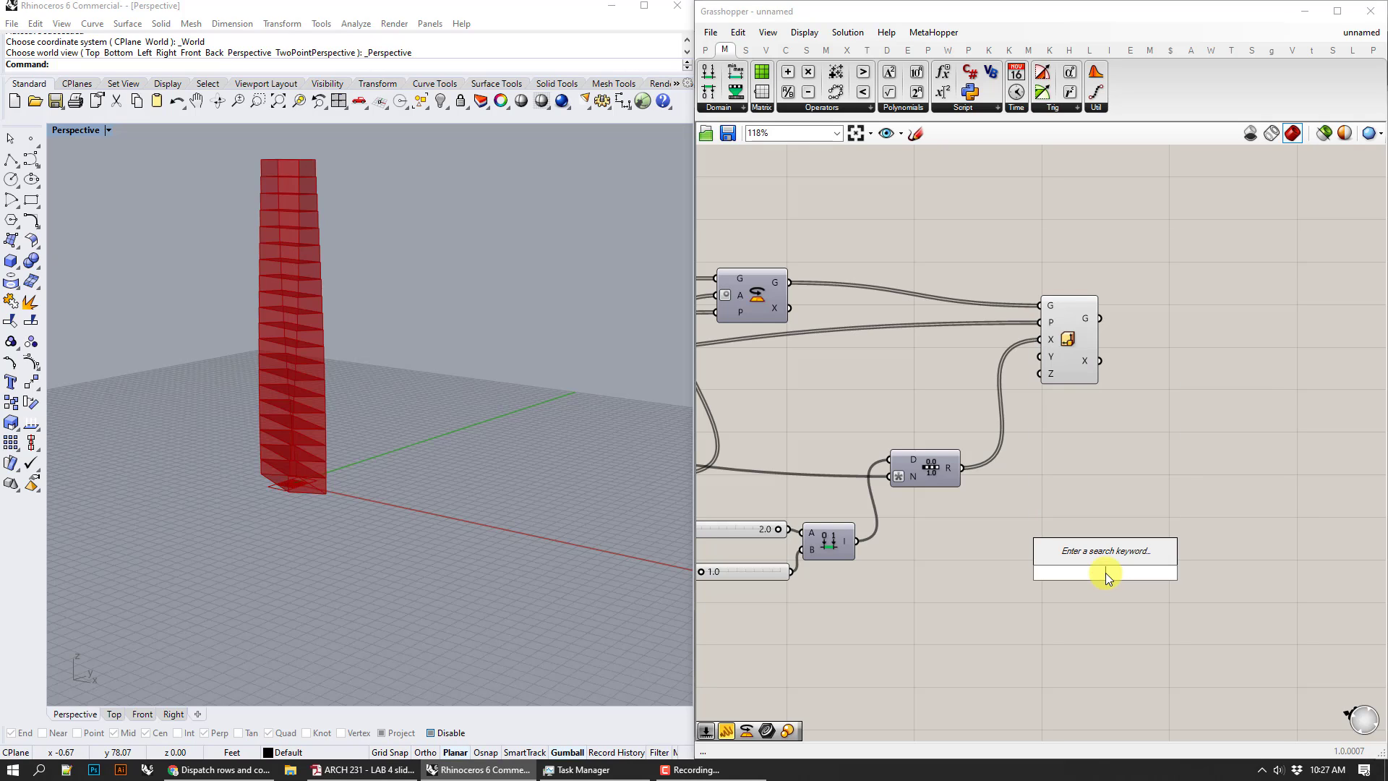
pyautogui.write('graph')
pyautogui.press('Up')
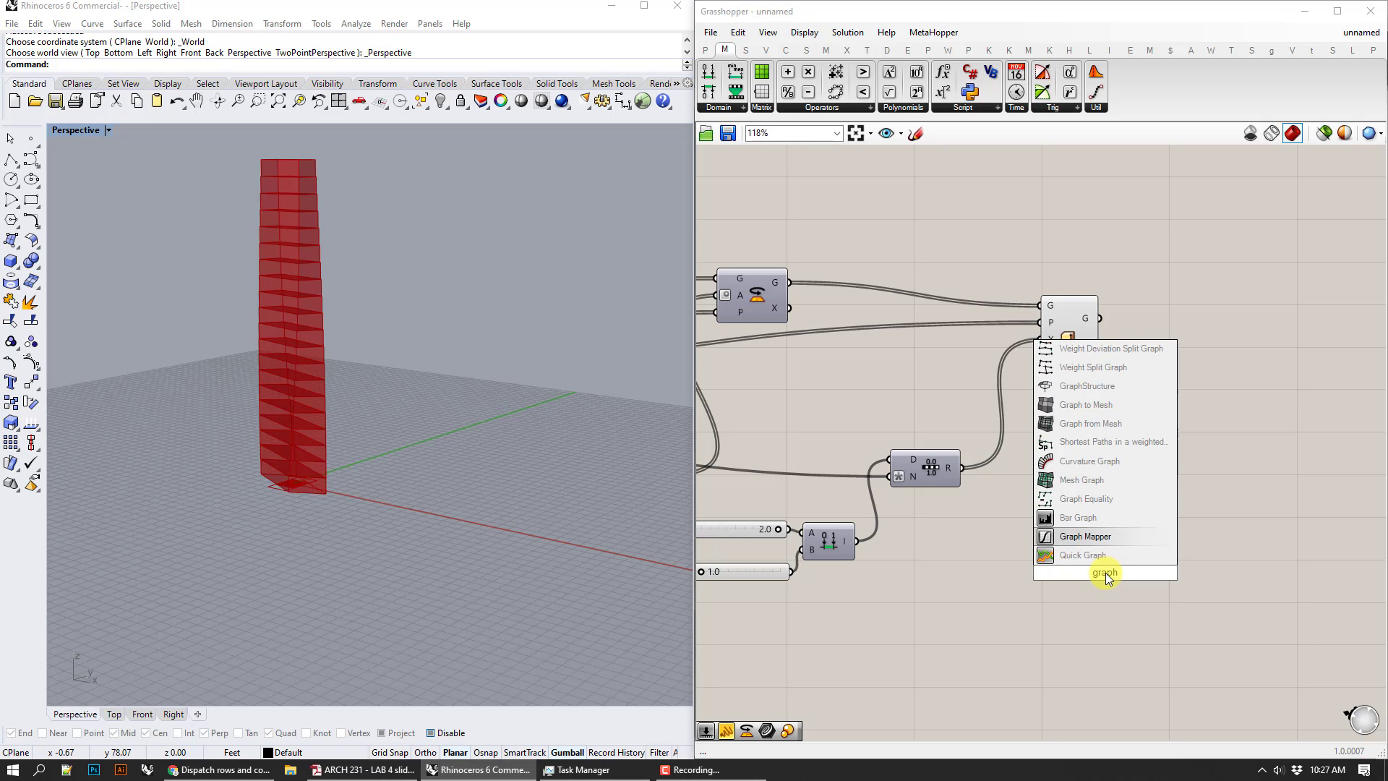
pyautogui.press('Return')
pyautogui.moveTo(1110, 571); pyautogui.dragTo(1173, 523)
pyautogui.moveTo(1012, 589); pyautogui.dragTo(1013, 489, button='right')
pyautogui.doubleClick(989, 527)
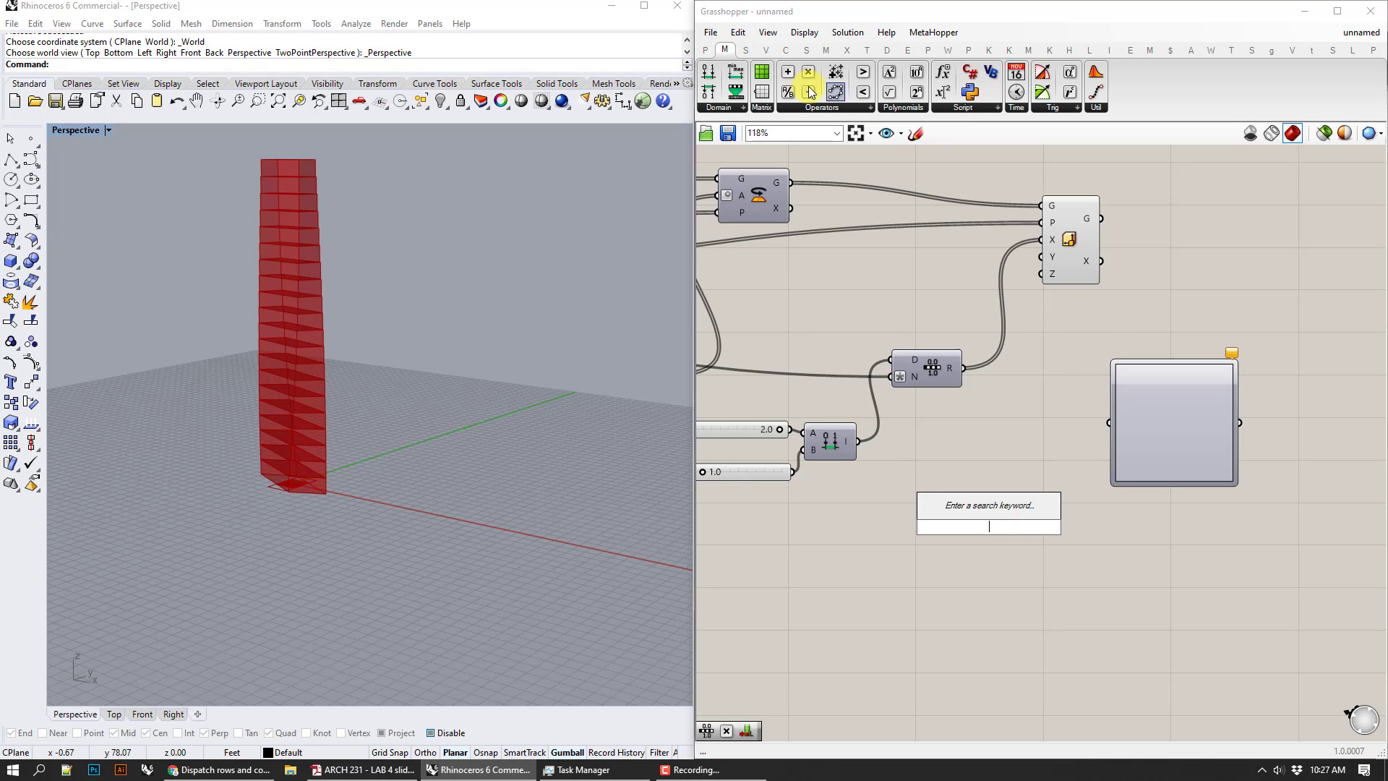
pyautogui.click(706, 76)
pyautogui.click(1036, 456)
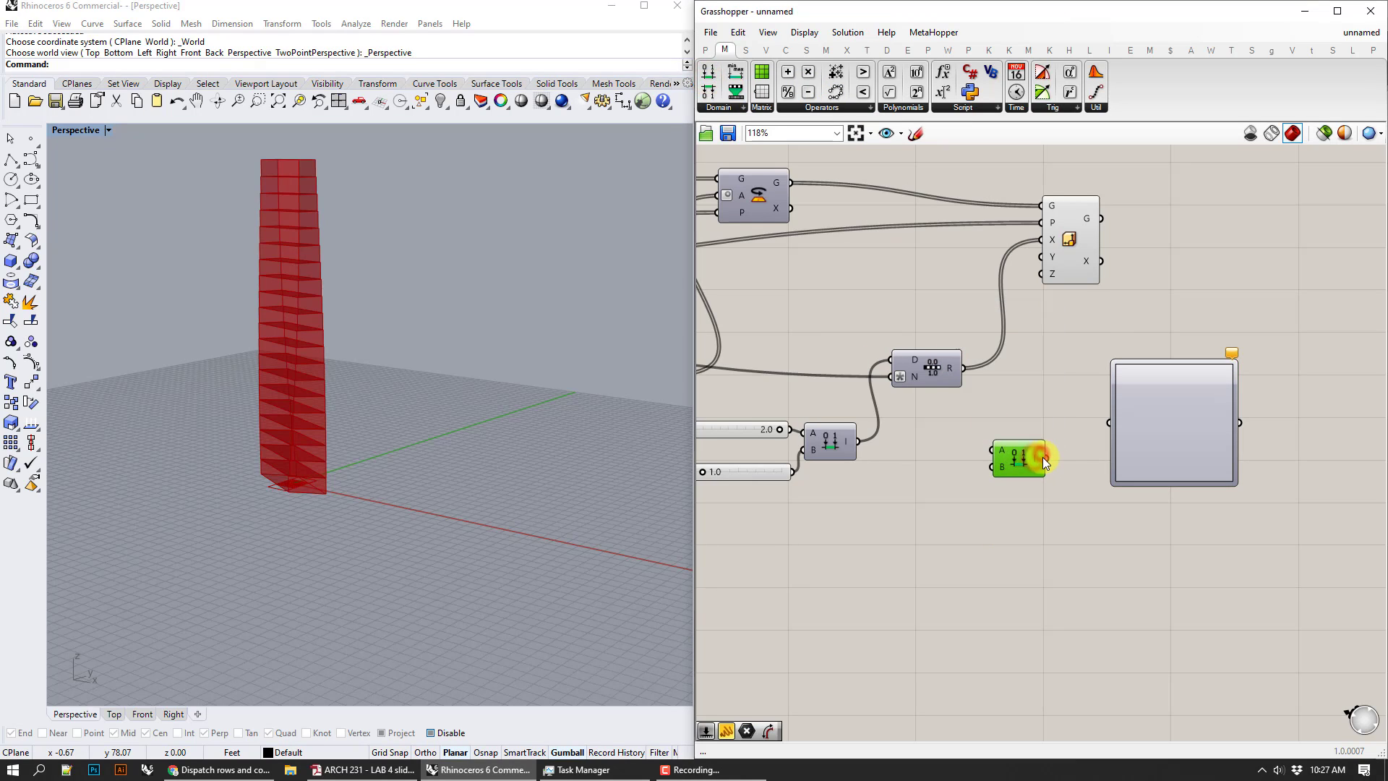
pyautogui.moveTo(1063, 456); pyautogui.dragTo(1110, 424)
pyautogui.moveTo(1243, 465); pyautogui.dragTo(1156, 458, button='right')
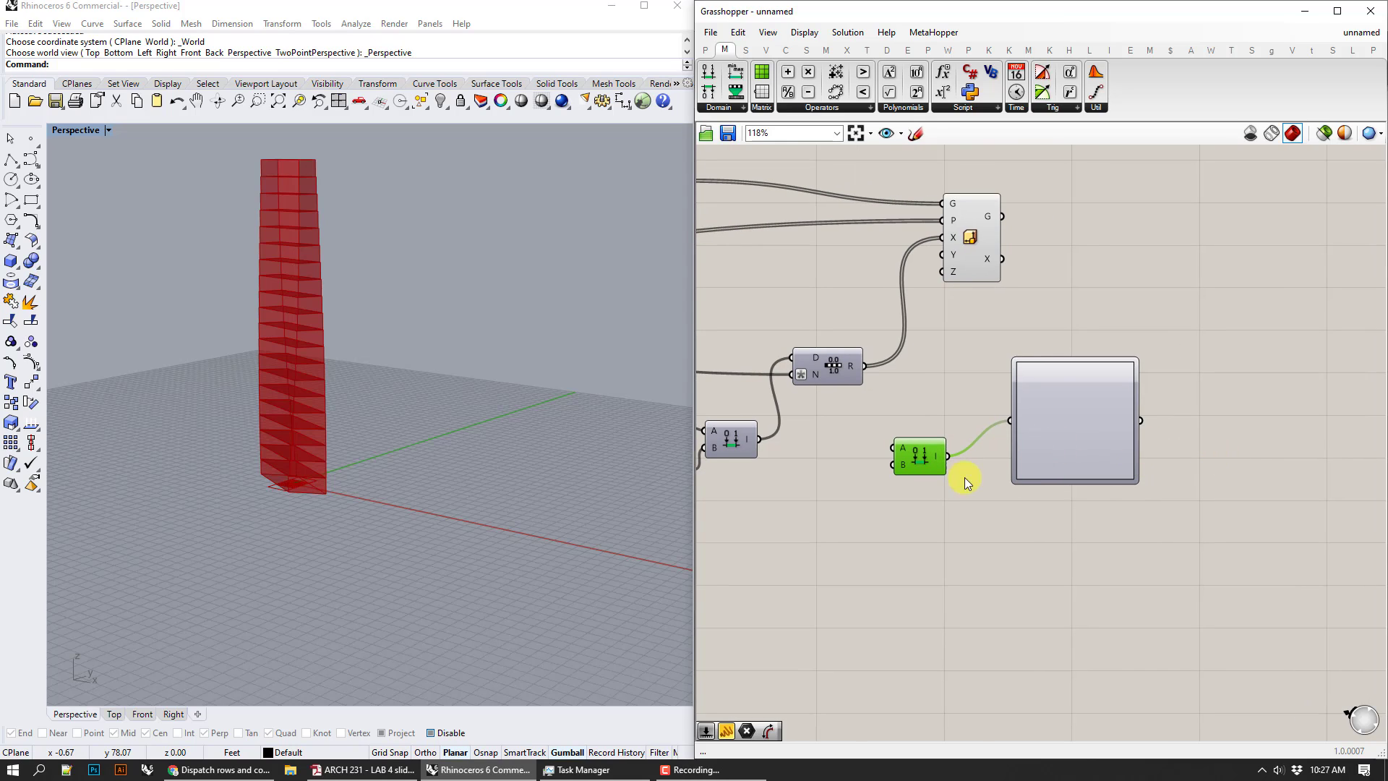
pyautogui.moveTo(991, 513); pyautogui.dragTo(1200, 502, button='right')
pyautogui.click(1119, 440)
pyautogui.press('Delete')
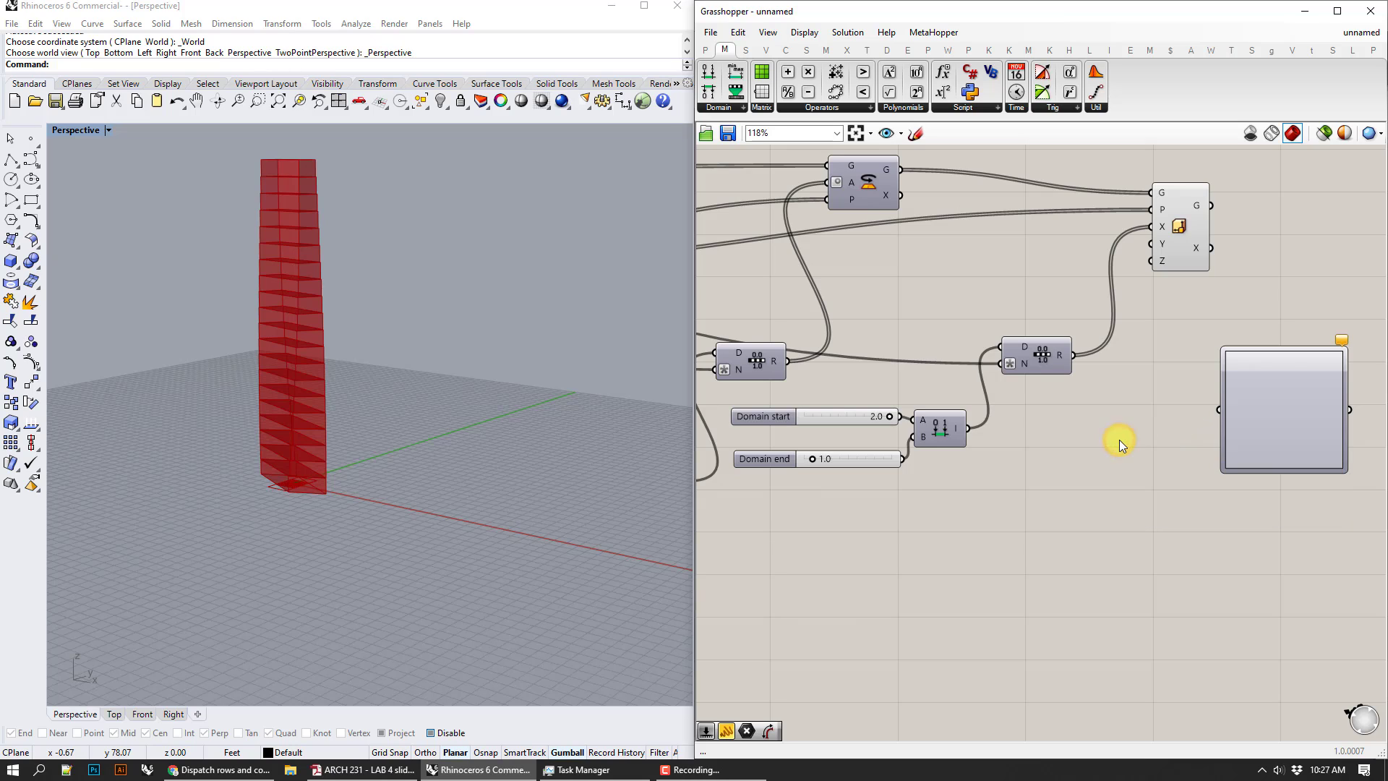
# - Duplicate the X-scale Range component, place it before the Graph Mapper and wire its output into the mapper
pyautogui.click(1046, 361)
pyautogui.hotkey('ctrl', 'c')
pyautogui.hotkey('ctrl', 'v')
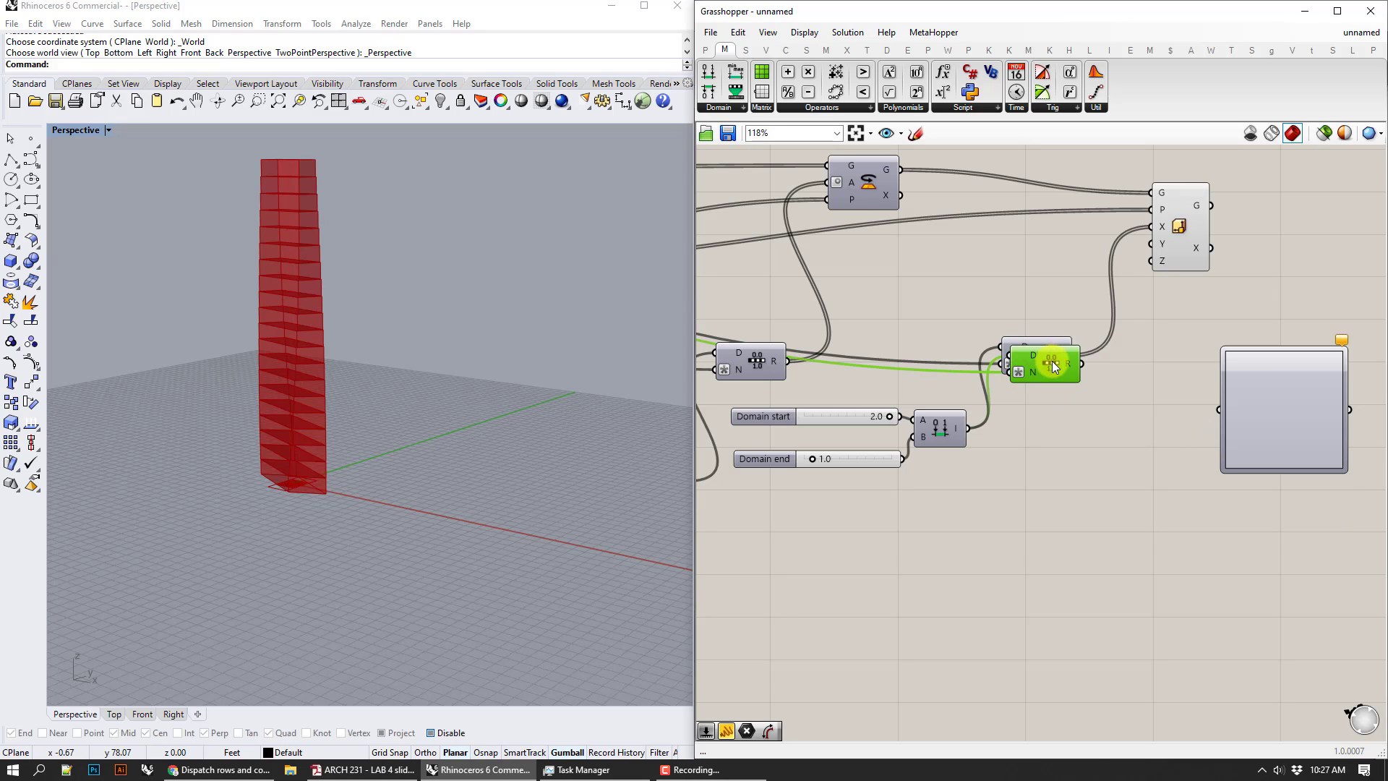
pyautogui.moveTo(1052, 361); pyautogui.dragTo(1153, 428)
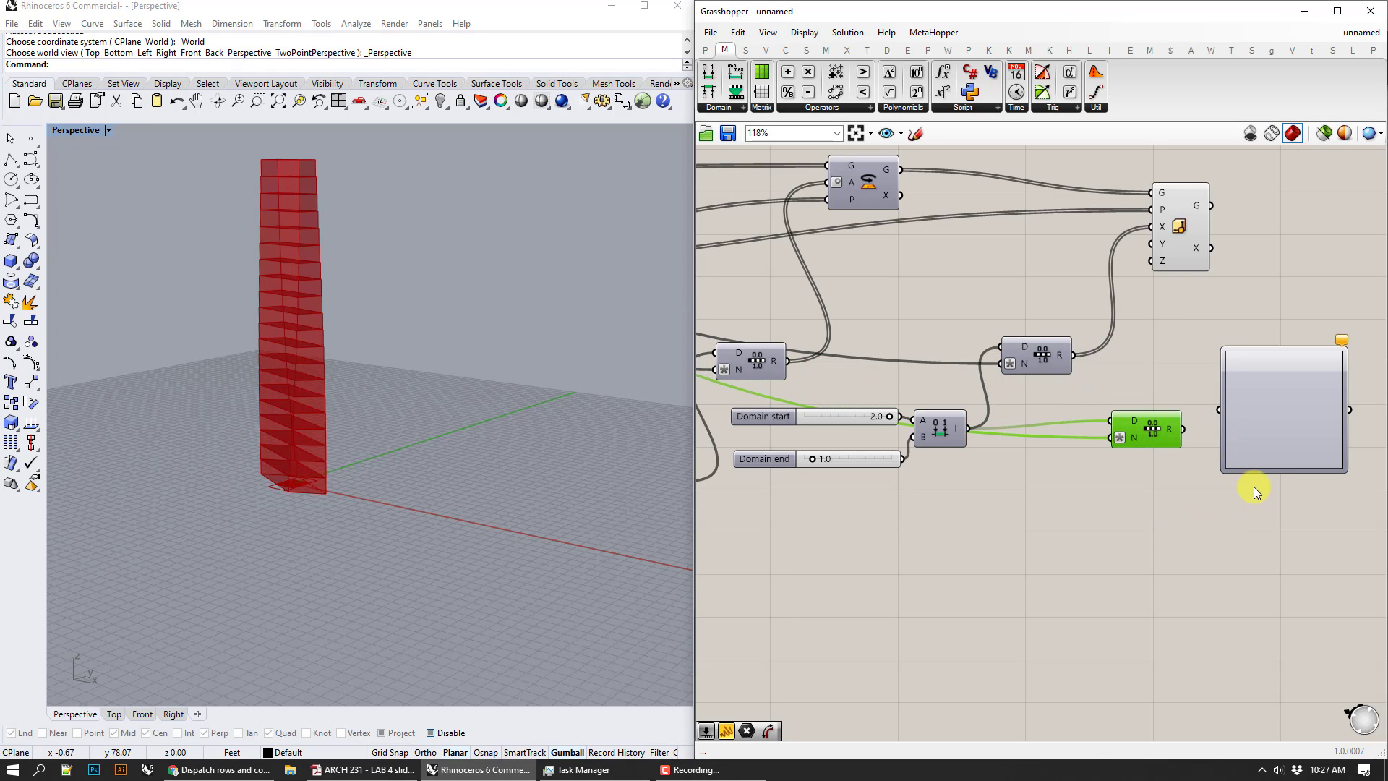
pyautogui.moveTo(1271, 457); pyautogui.dragTo(1299, 454)
pyautogui.moveTo(1184, 429); pyautogui.dragTo(1247, 407)
# - Add a Construct Domain feeding the duplicated Range's domain input and set its A value to .1
pyautogui.doubleClick(1146, 519)
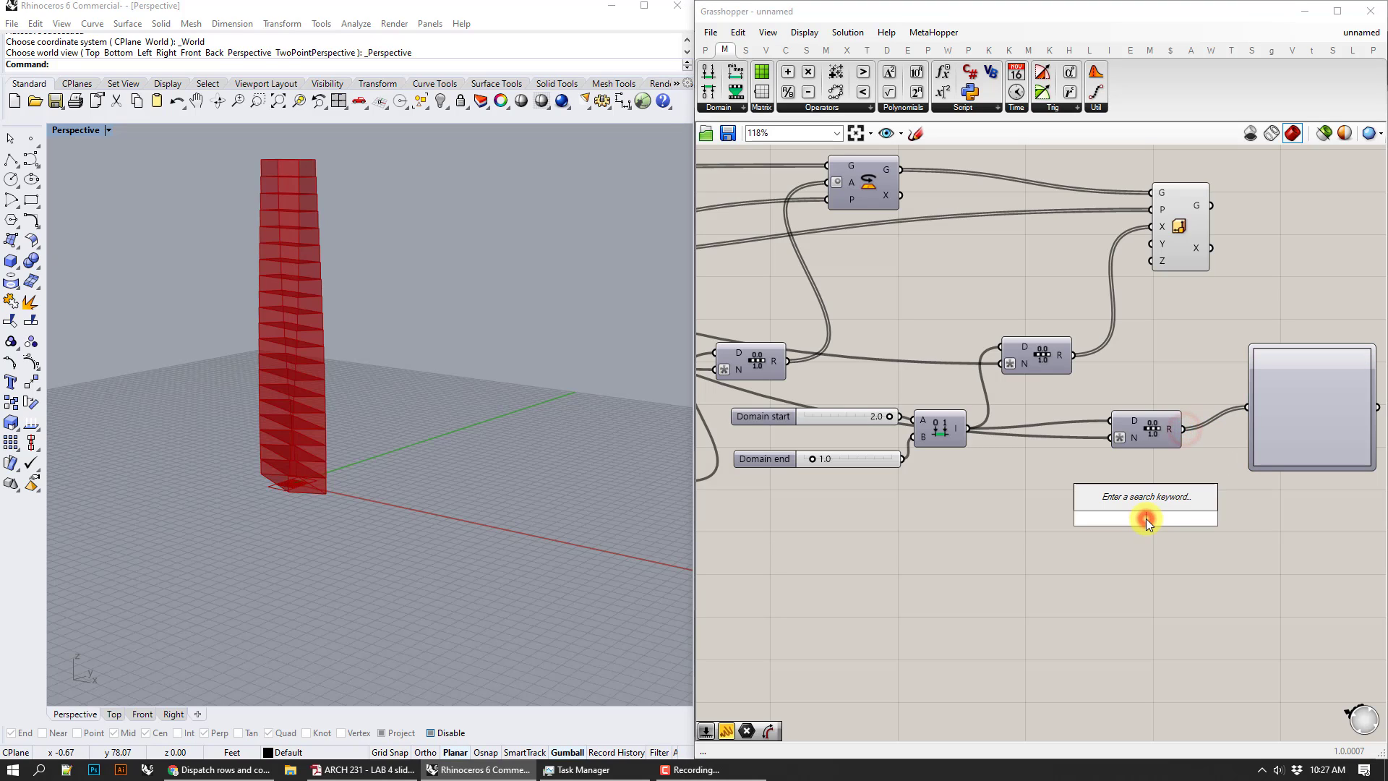
pyautogui.moveTo(708, 72); pyautogui.dragTo(1110, 421)
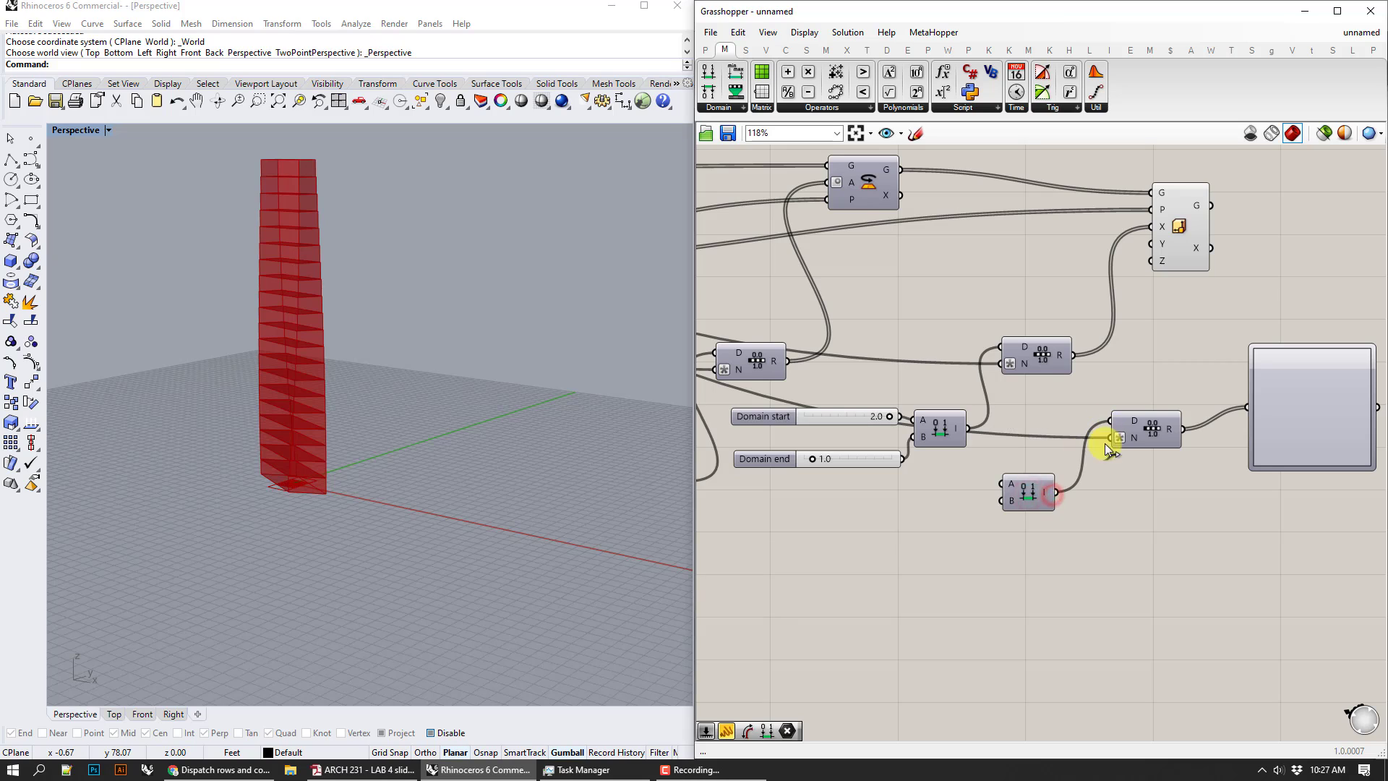
pyautogui.moveTo(1035, 468); pyautogui.dragTo(1028, 459)
pyautogui.rightClick(1025, 462)
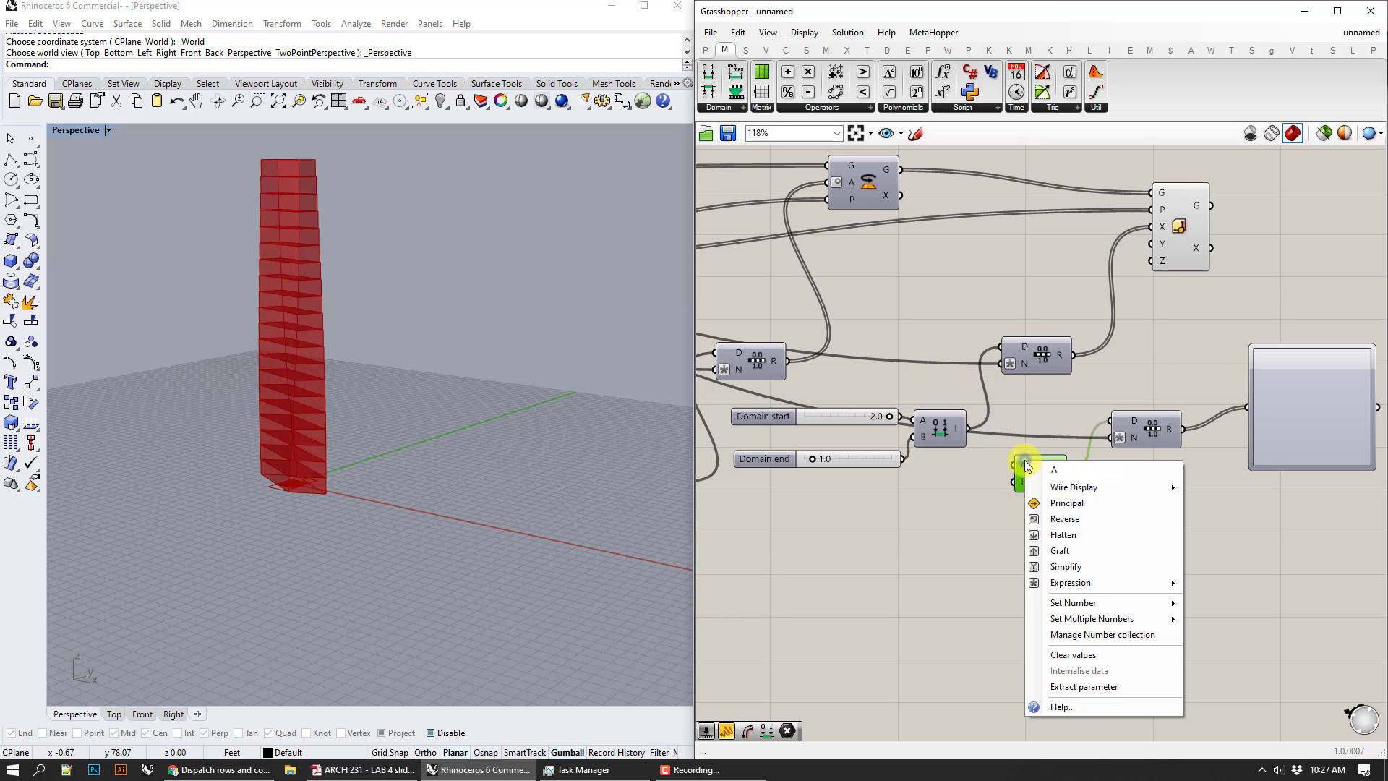
pyautogui.click(1102, 603)
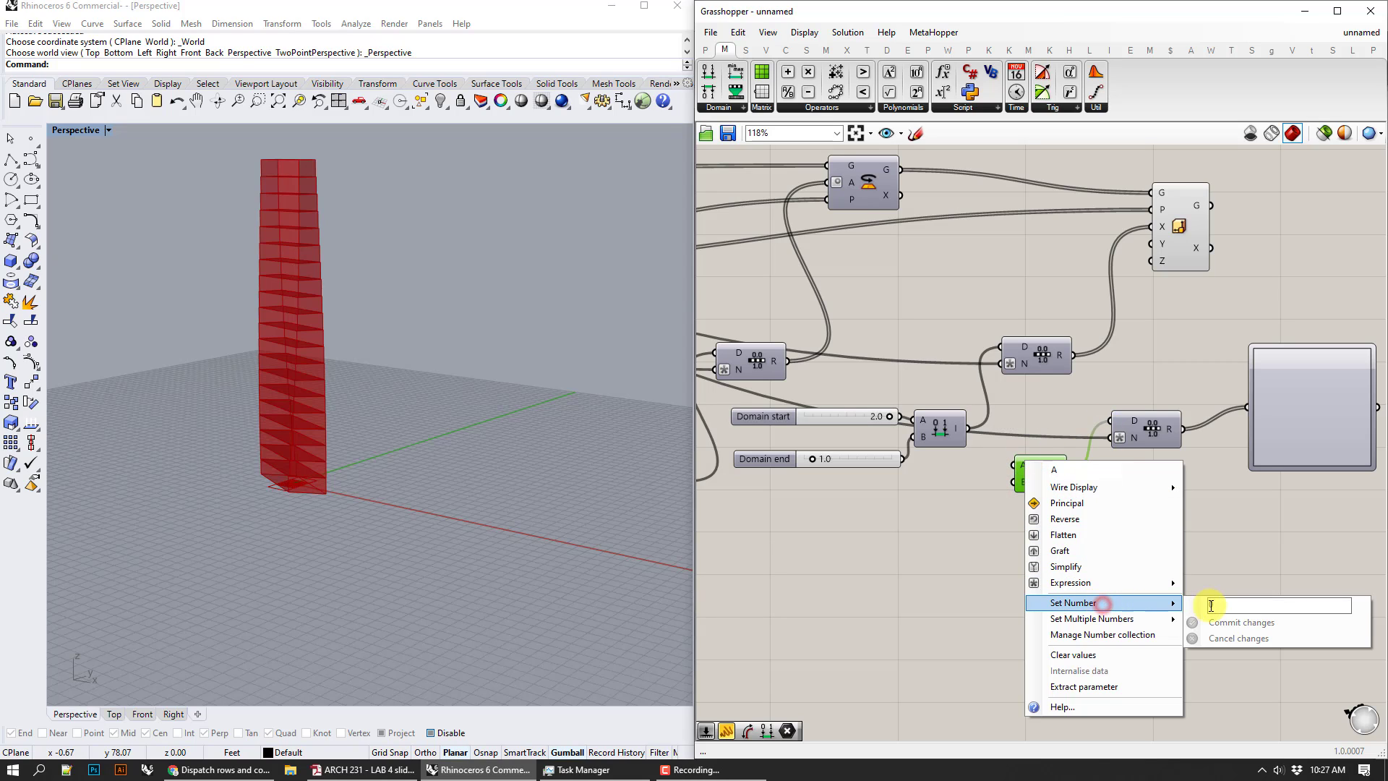
pyautogui.doubleClick(1222, 605)
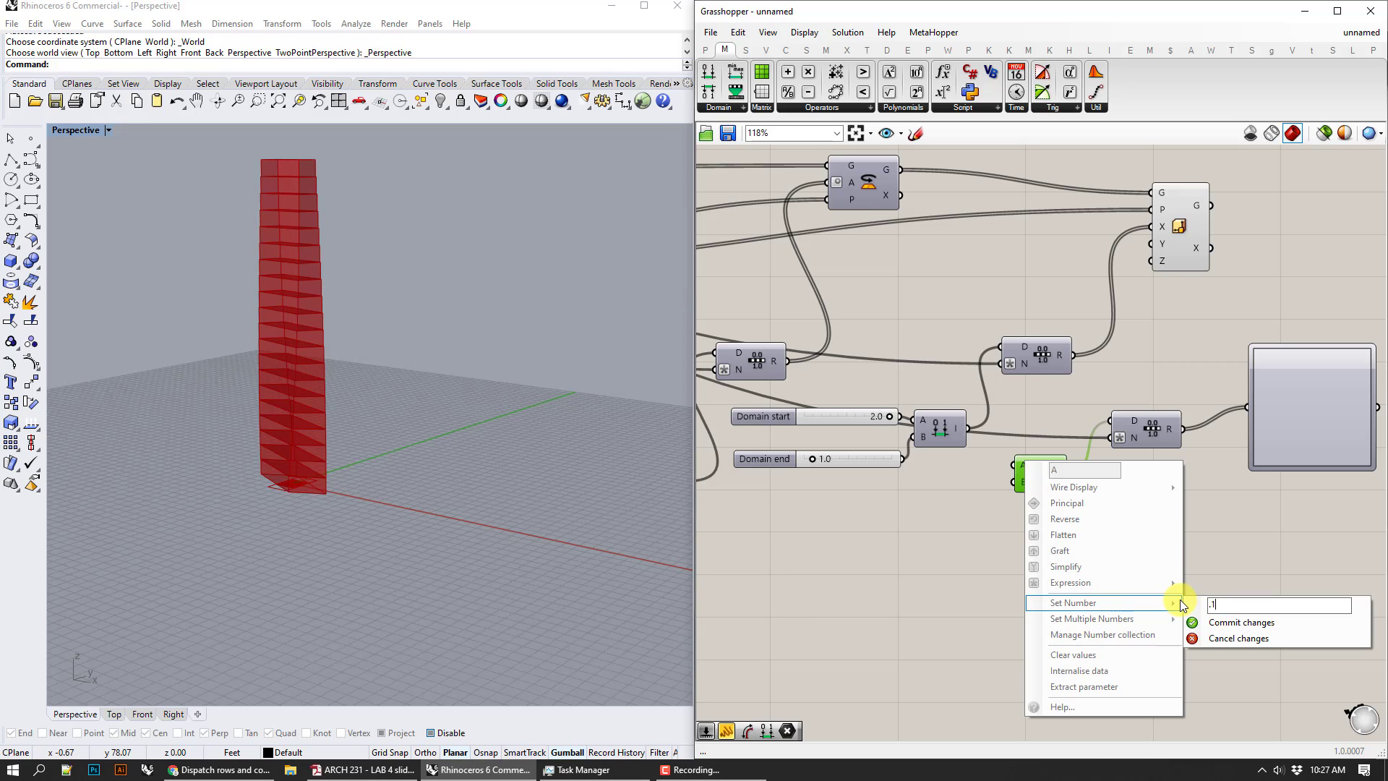
pyautogui.click(1193, 620)
# - Move Scale NU beyond the Graph Mapper and feed its X factor from the Graph Mapper output instead of the Range
pyautogui.moveTo(1259, 527); pyautogui.dragTo(1001, 436, button='right')
pyautogui.click(987, 431)
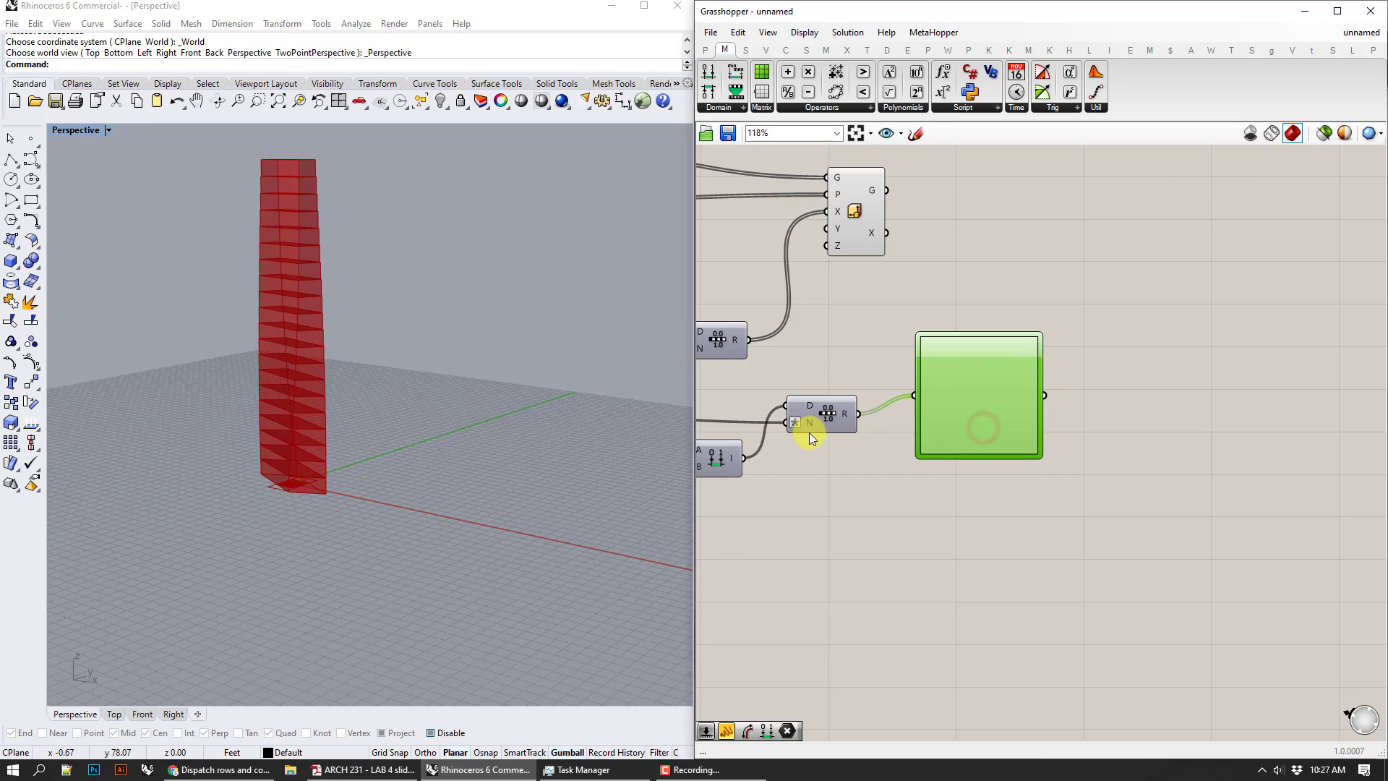
pyautogui.moveTo(853, 232); pyautogui.dragTo(1159, 221)
pyautogui.moveTo(1126, 368); pyautogui.dragTo(1108, 396, button='right')
pyautogui.moveTo(1026, 424); pyautogui.dragTo(1119, 230)
pyautogui.moveTo(506, 325); pyautogui.dragTo(228, 410, button='right')
pyautogui.moveTo(1003, 447); pyautogui.dragTo(991, 441)
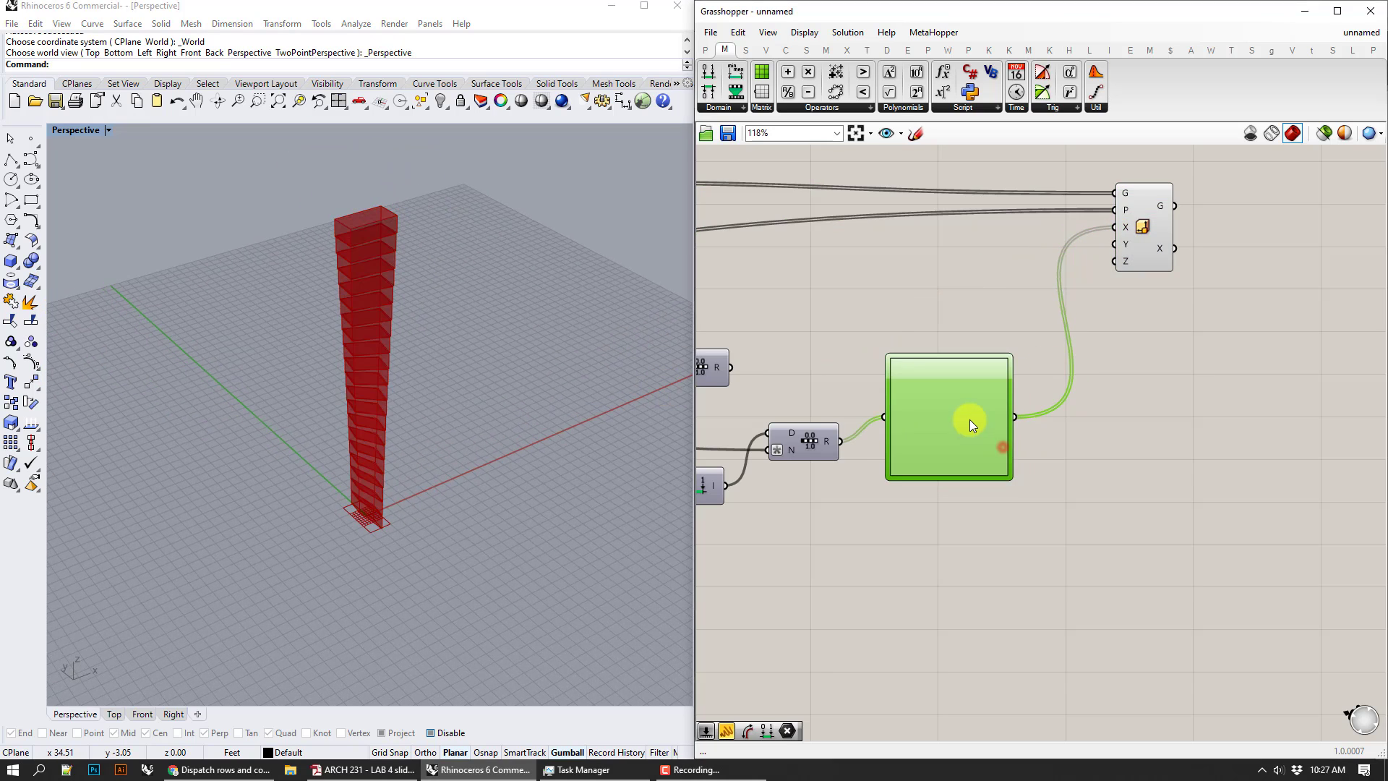
# - Set the Graph Mapper to the Sine graph type and shorten the wave so it shows about two peaks
pyautogui.rightClick(969, 419)
pyautogui.moveTo(1034, 598)
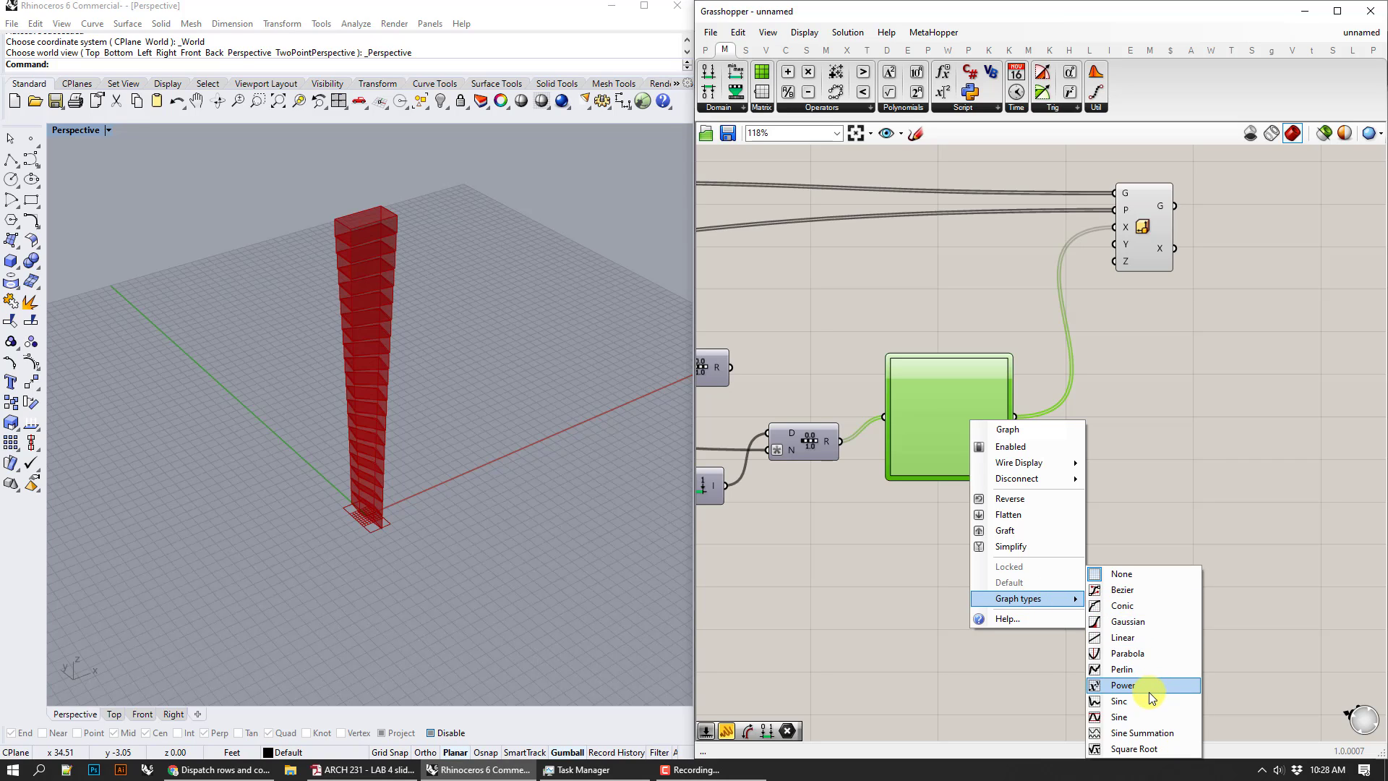
pyautogui.click(1131, 714)
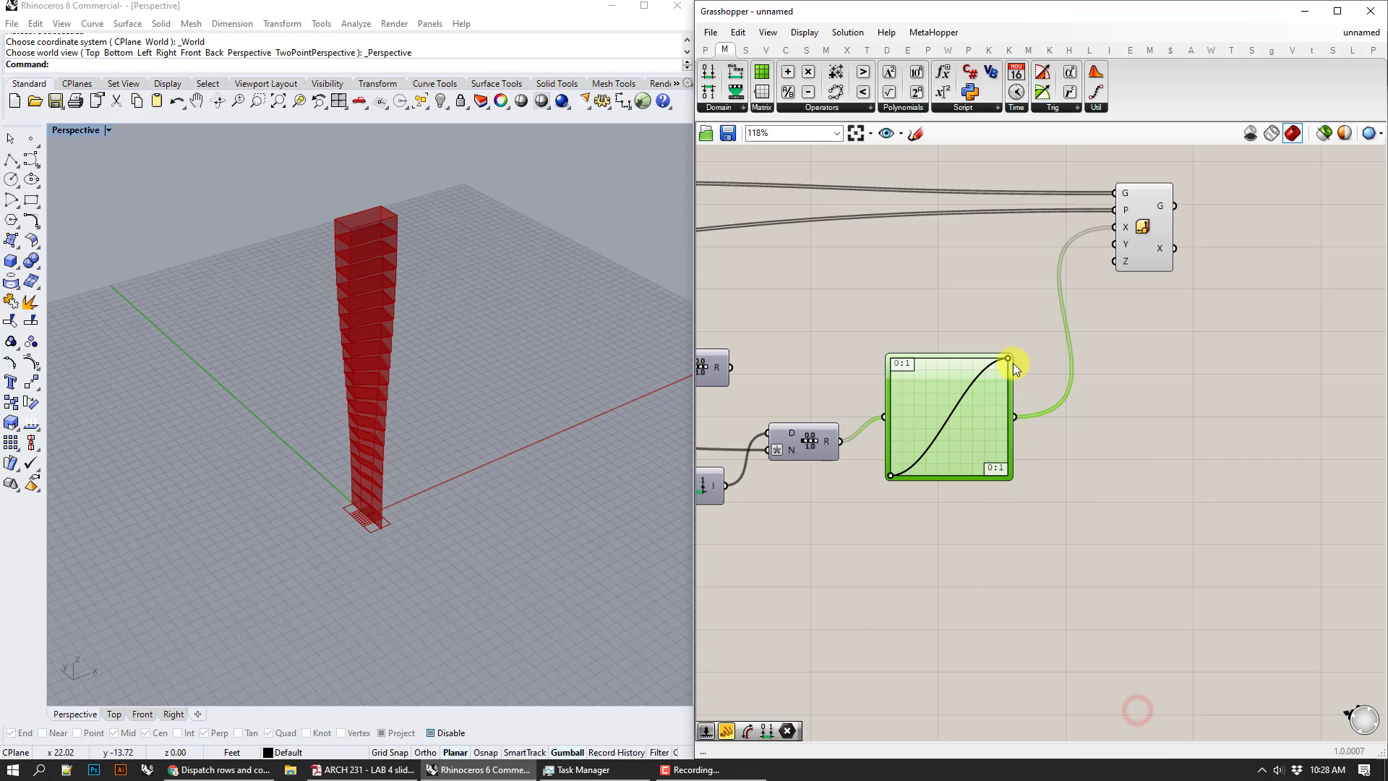
pyautogui.moveTo(1006, 363); pyautogui.dragTo(927, 334)
pyautogui.moveTo(535, 376); pyautogui.dragTo(551, 328, button='right')
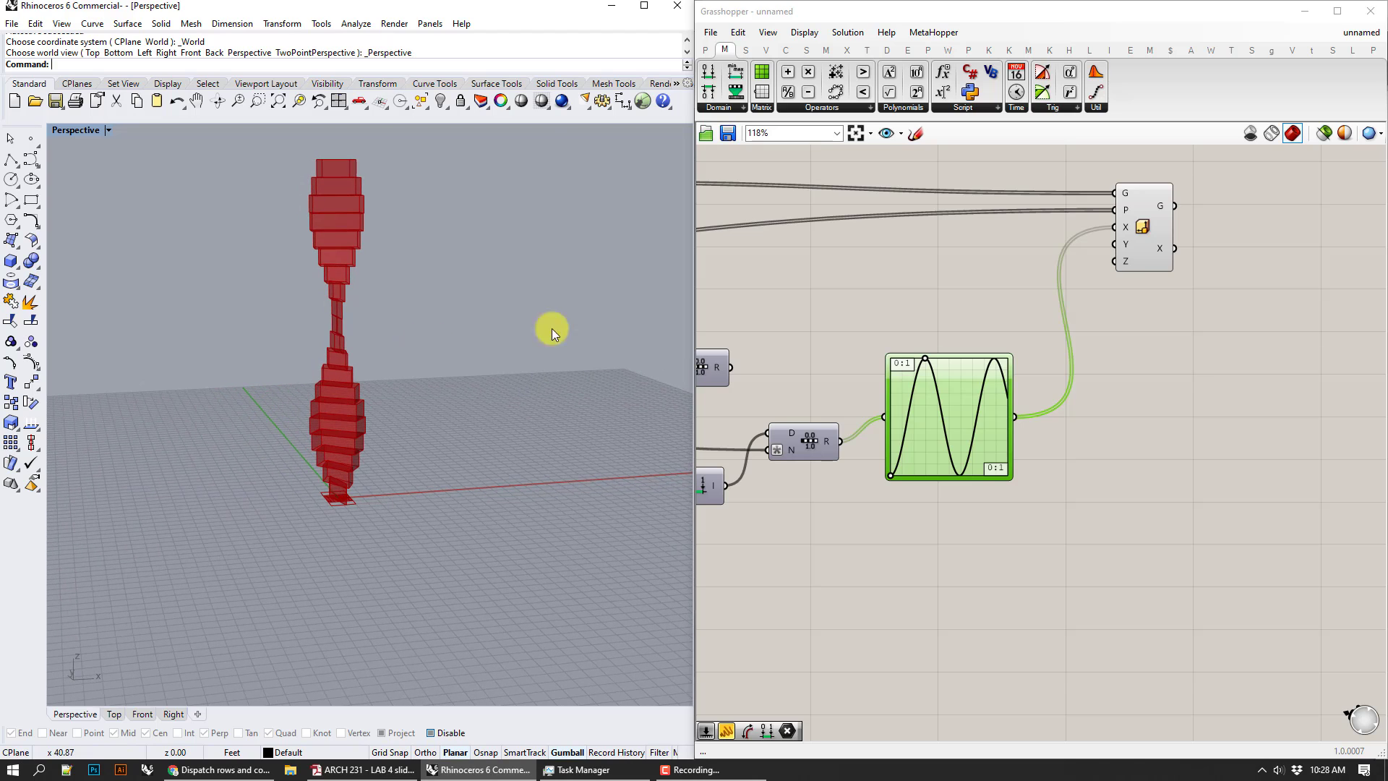
# - Move Scale NU farther away, add a Multiplication component and wire the Graph Mapper output into its A input
pyautogui.click(1132, 266)
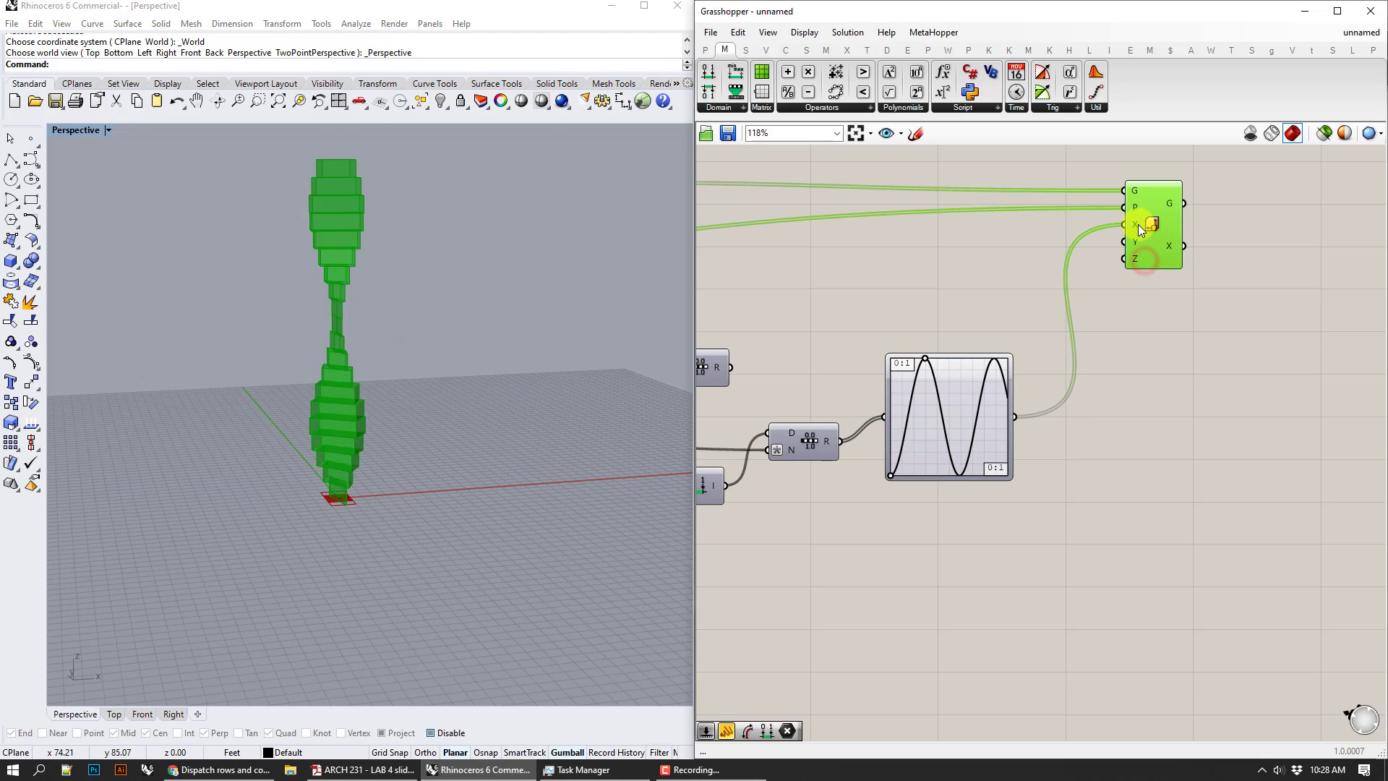
pyautogui.moveTo(1140, 224); pyautogui.dragTo(1222, 222)
pyautogui.doubleClick(1161, 401)
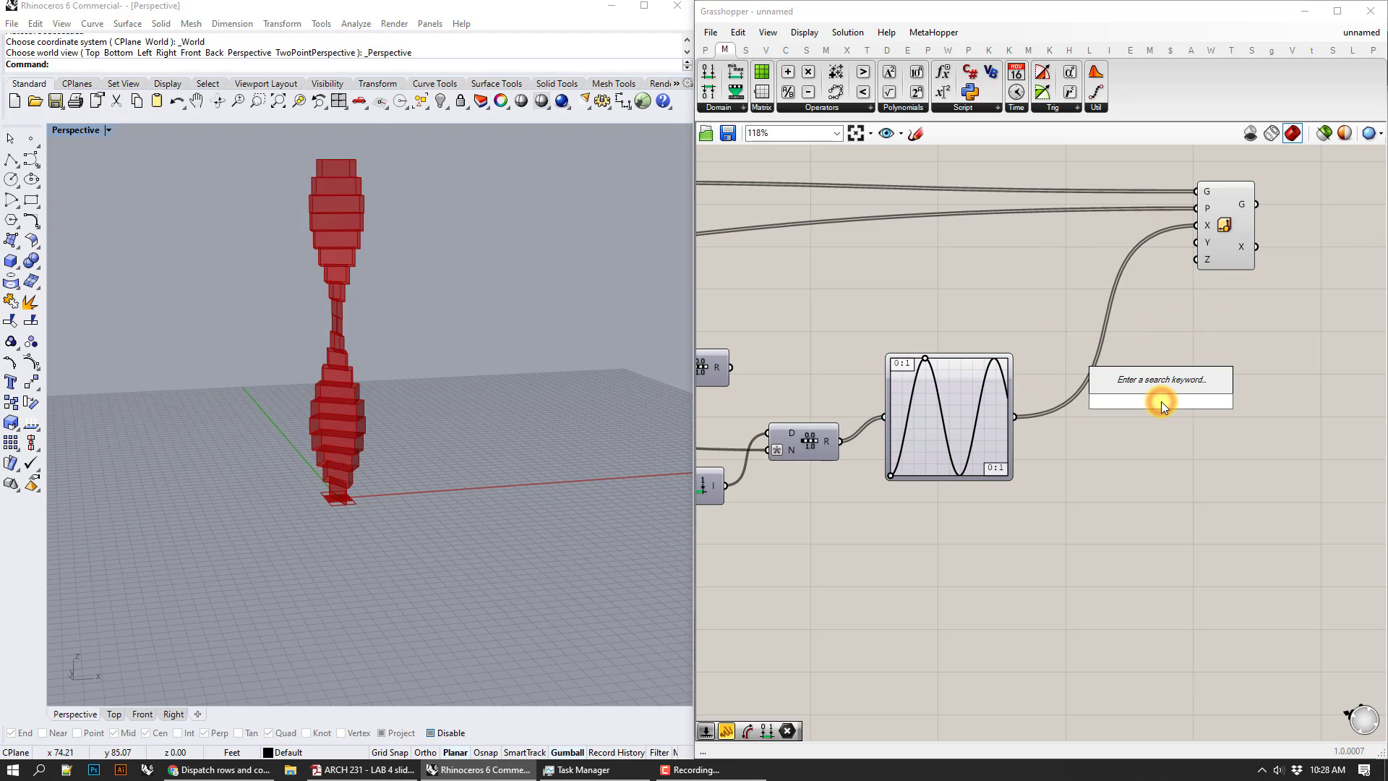
pyautogui.write('mul')
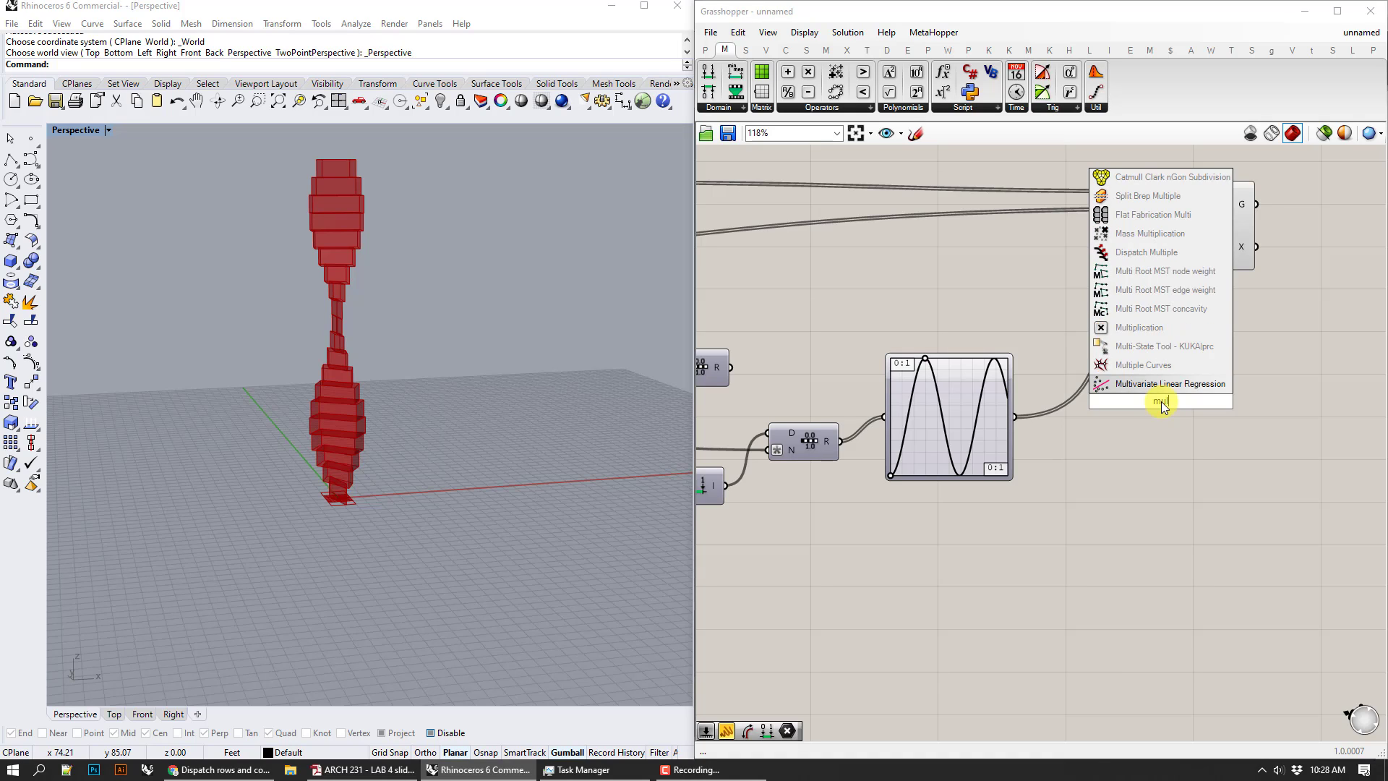
pyautogui.click(1164, 329)
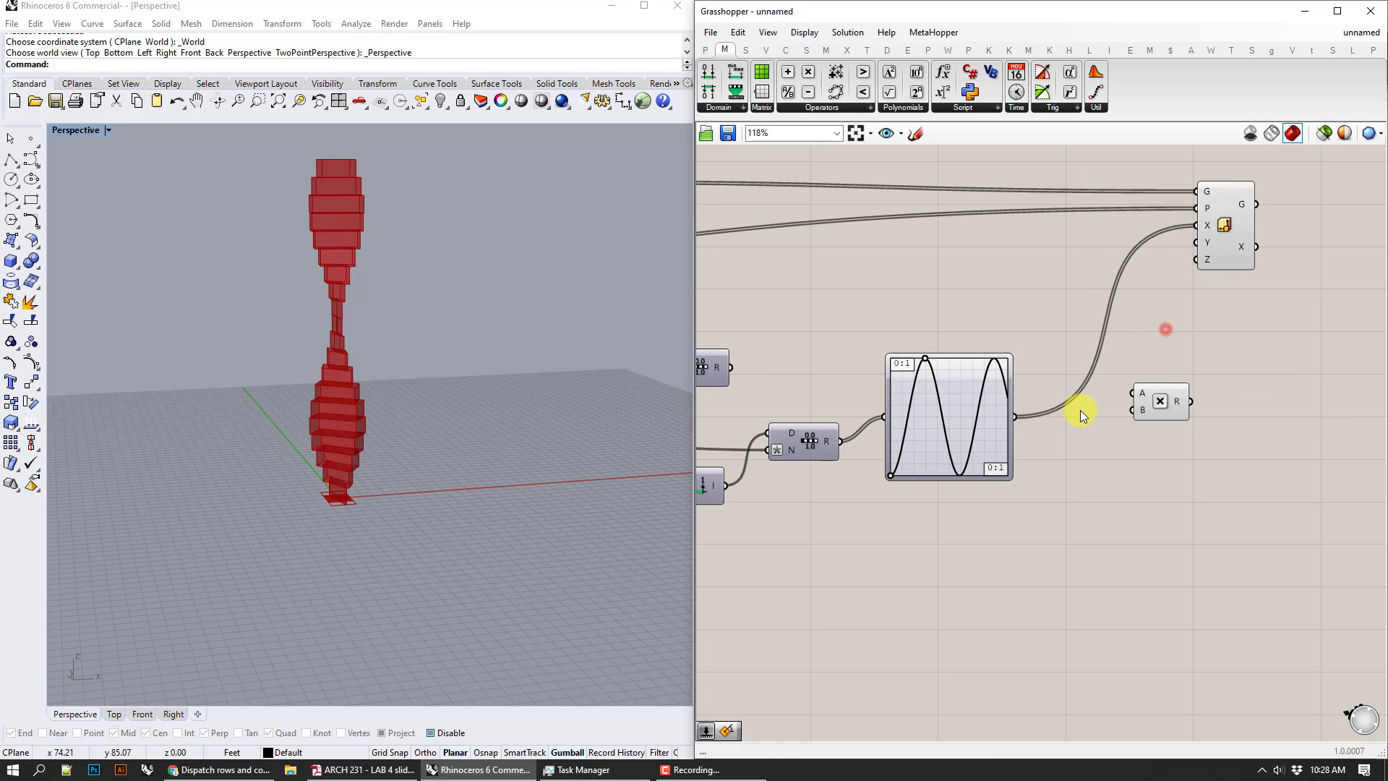
pyautogui.moveTo(1095, 400); pyautogui.dragTo(1147, 395)
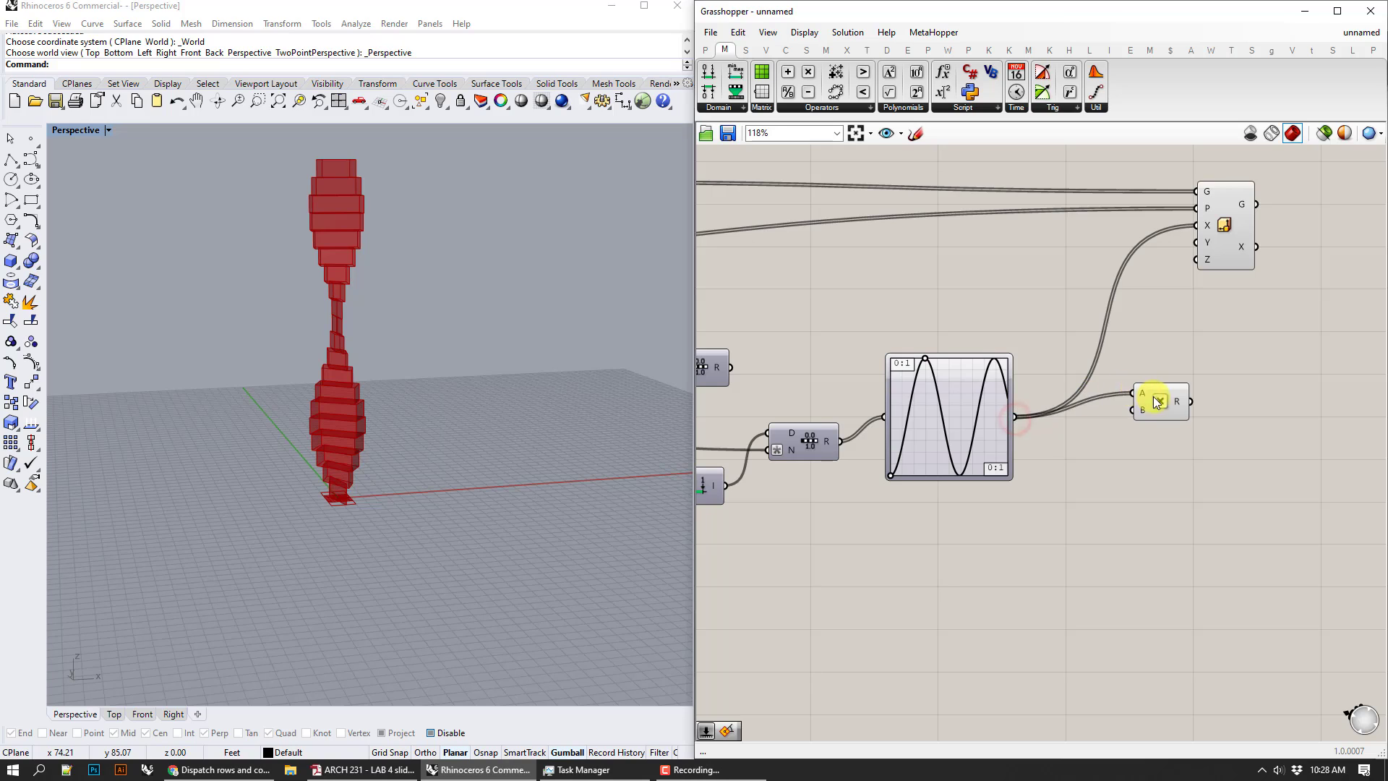
# - Multiply the graph values by a new slider set to 1.78 and wire the product into Scale NU's X factor
pyautogui.doubleClick(1138, 536)
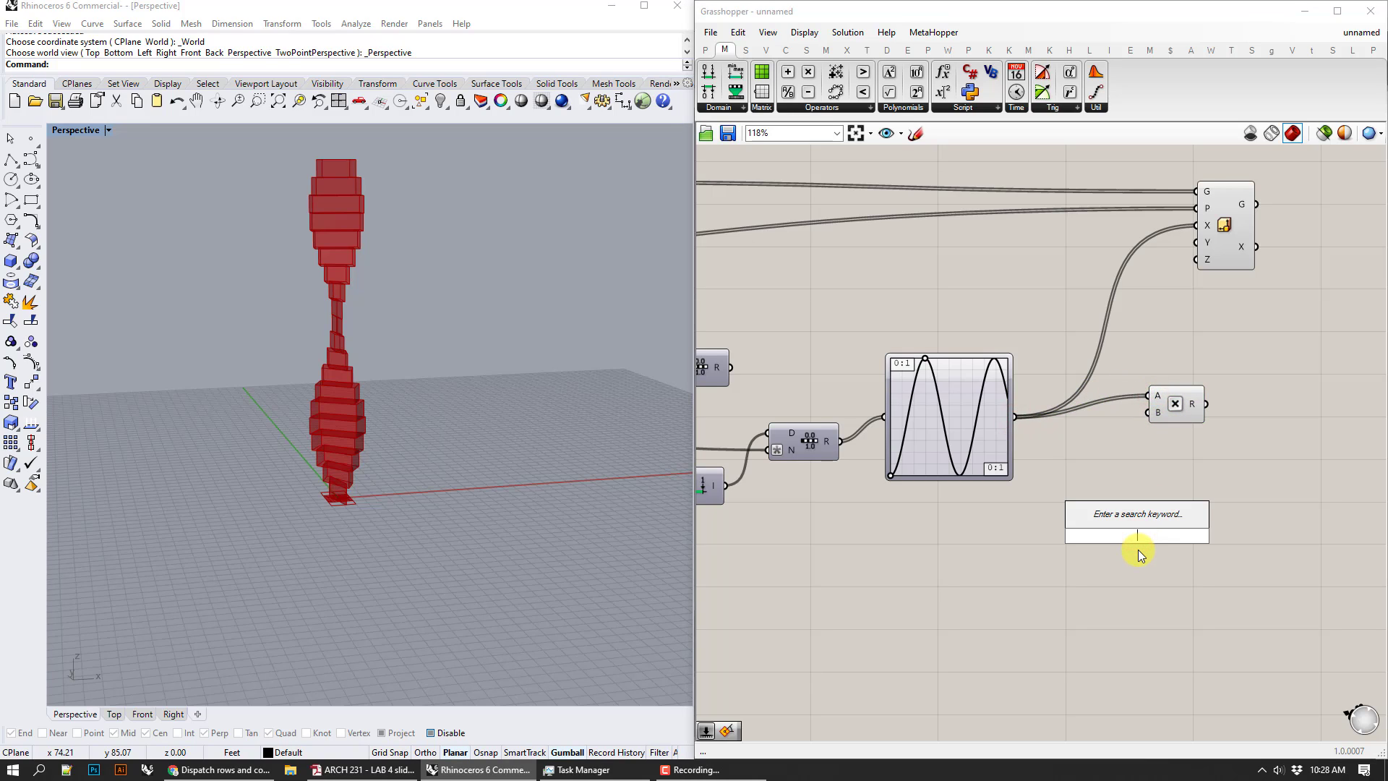
pyautogui.write('10')
pyautogui.press('Return')
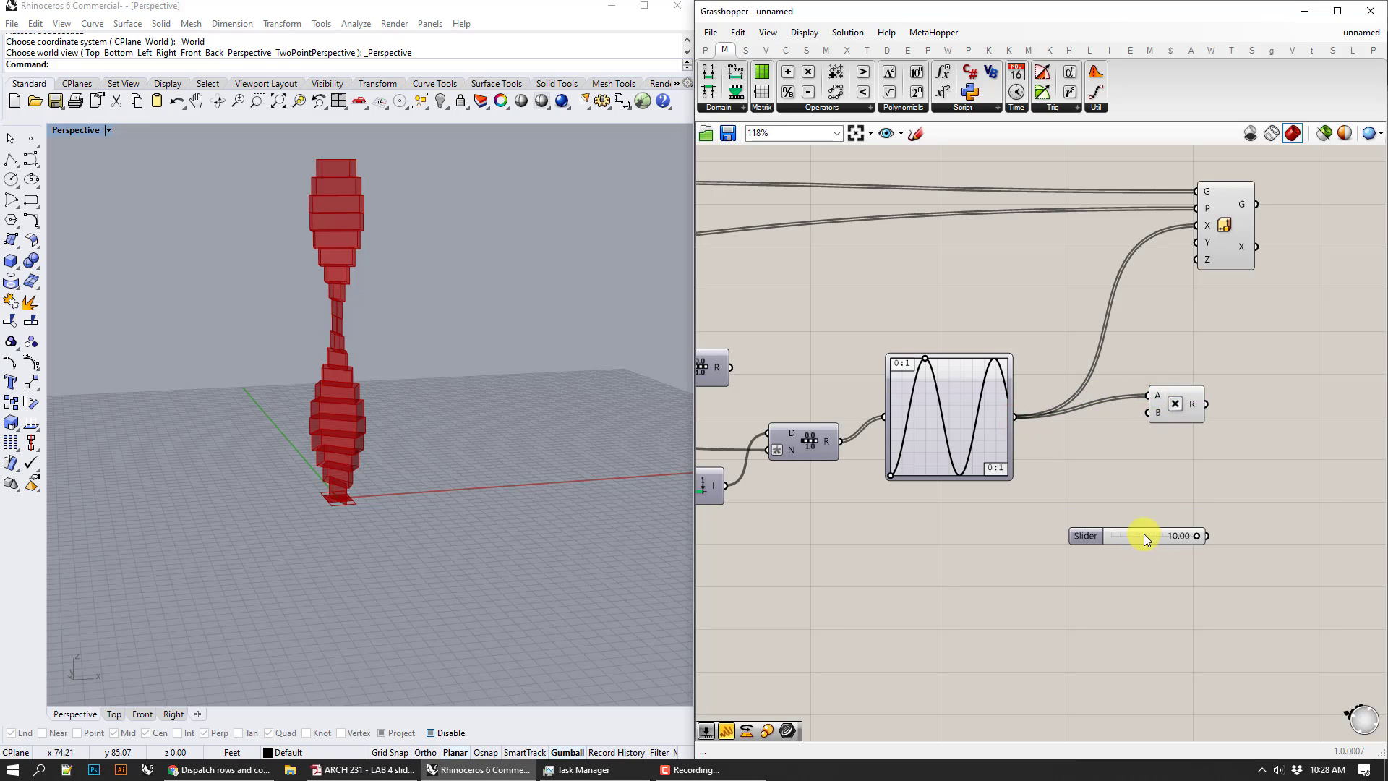
pyautogui.click(1143, 534)
pyautogui.moveTo(1136, 546); pyautogui.dragTo(1196, 225)
pyautogui.moveTo(1128, 544); pyautogui.dragTo(1039, 544)
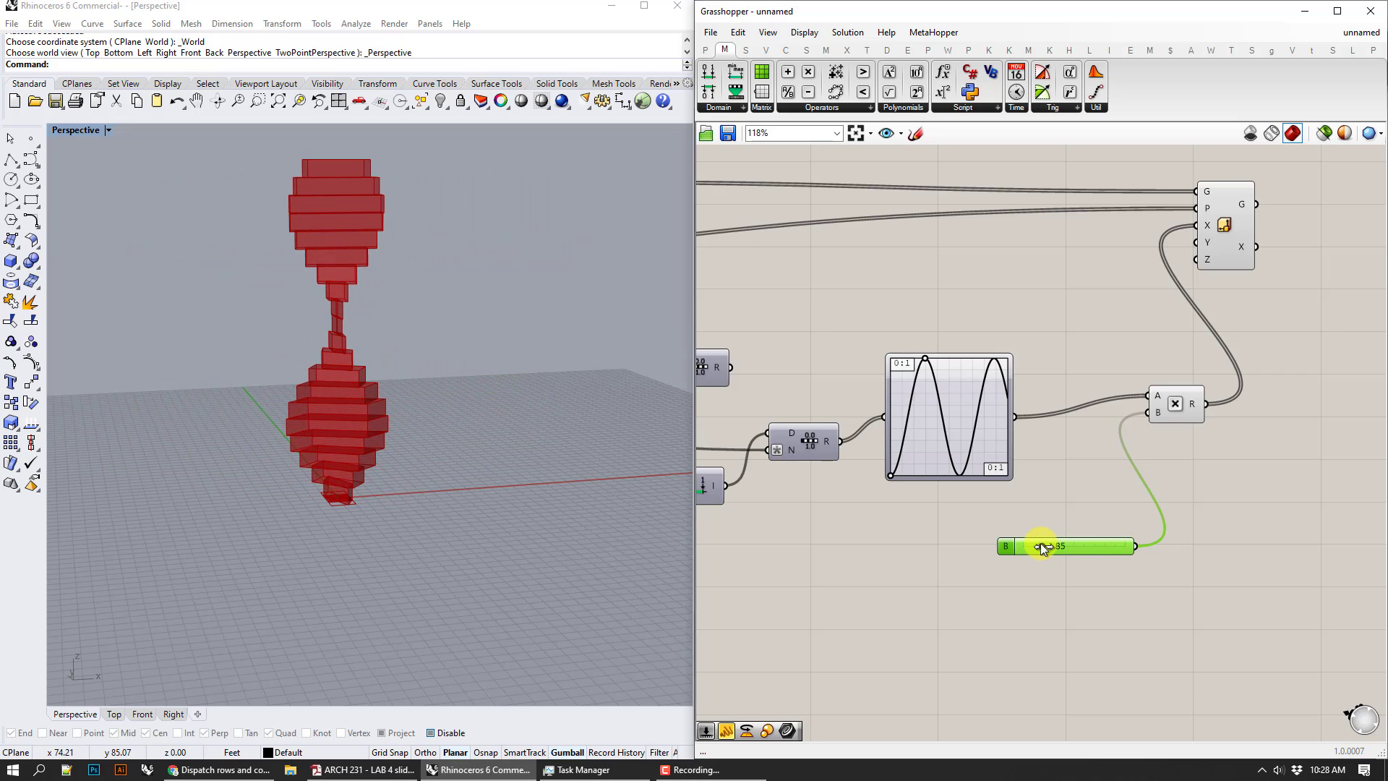
# - Add a Number Slider at 0.250 and wire it into the A input of the Graph Mapper's Construct Domain
pyautogui.moveTo(859, 543); pyautogui.dragTo(1007, 521, button='right')
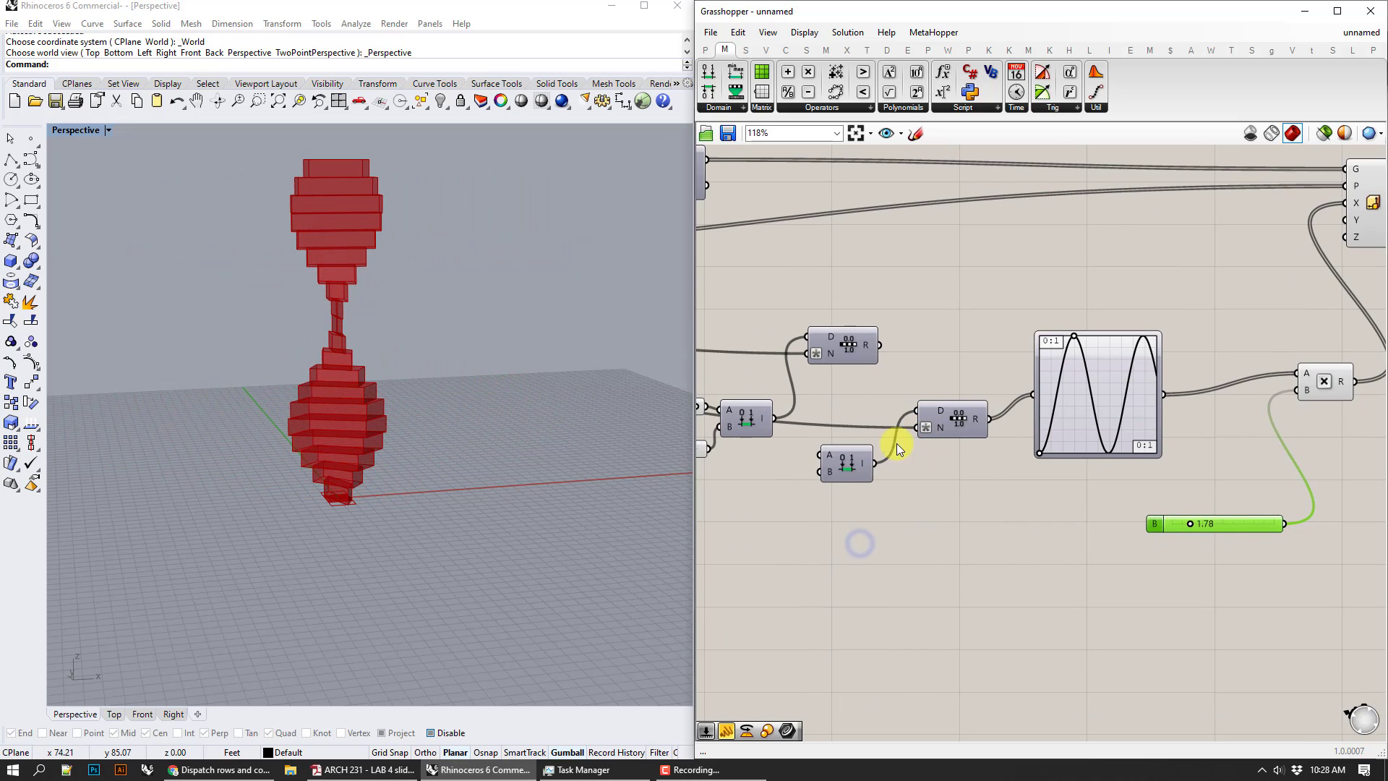
pyautogui.moveTo(832, 461); pyautogui.dragTo(853, 527)
pyautogui.doubleClick(739, 568)
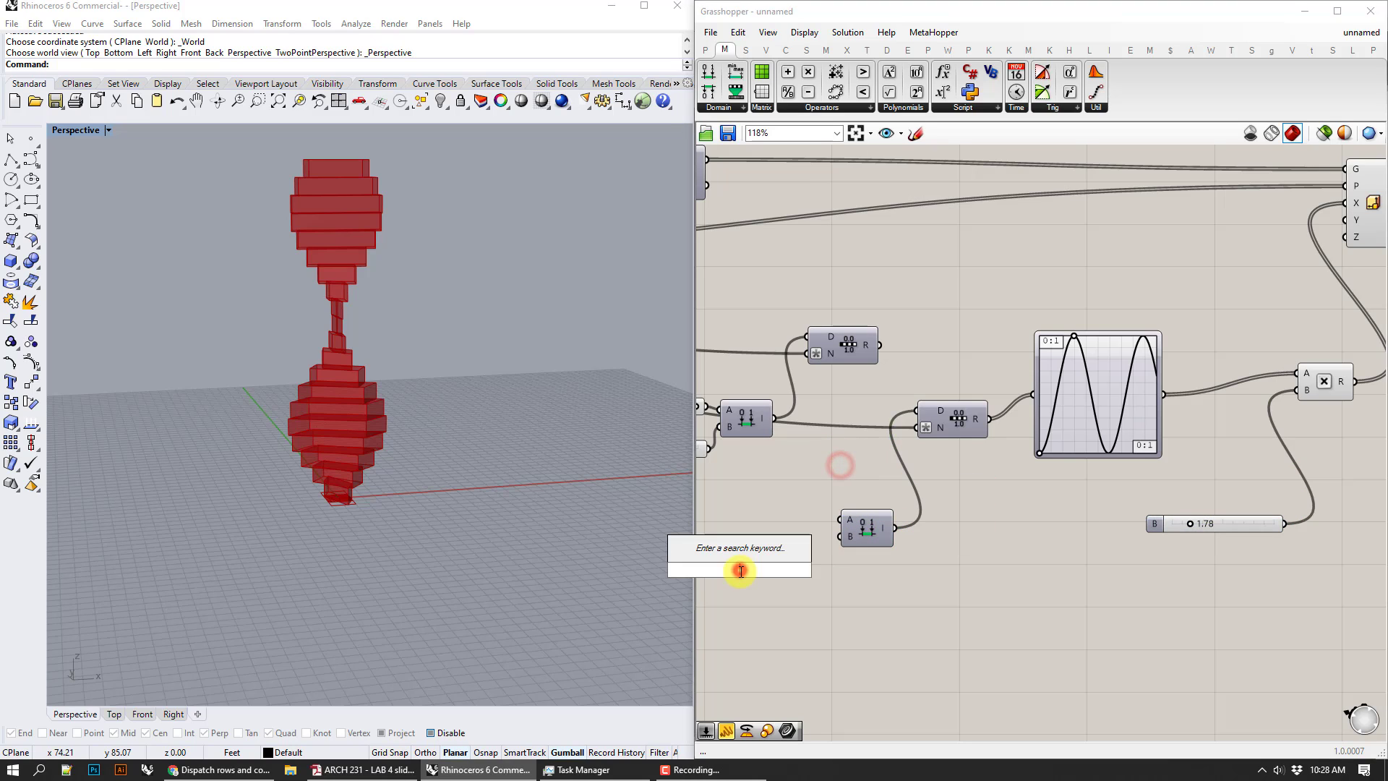
pyautogui.write('num')
pyautogui.press('Up')
pyautogui.press('Up')
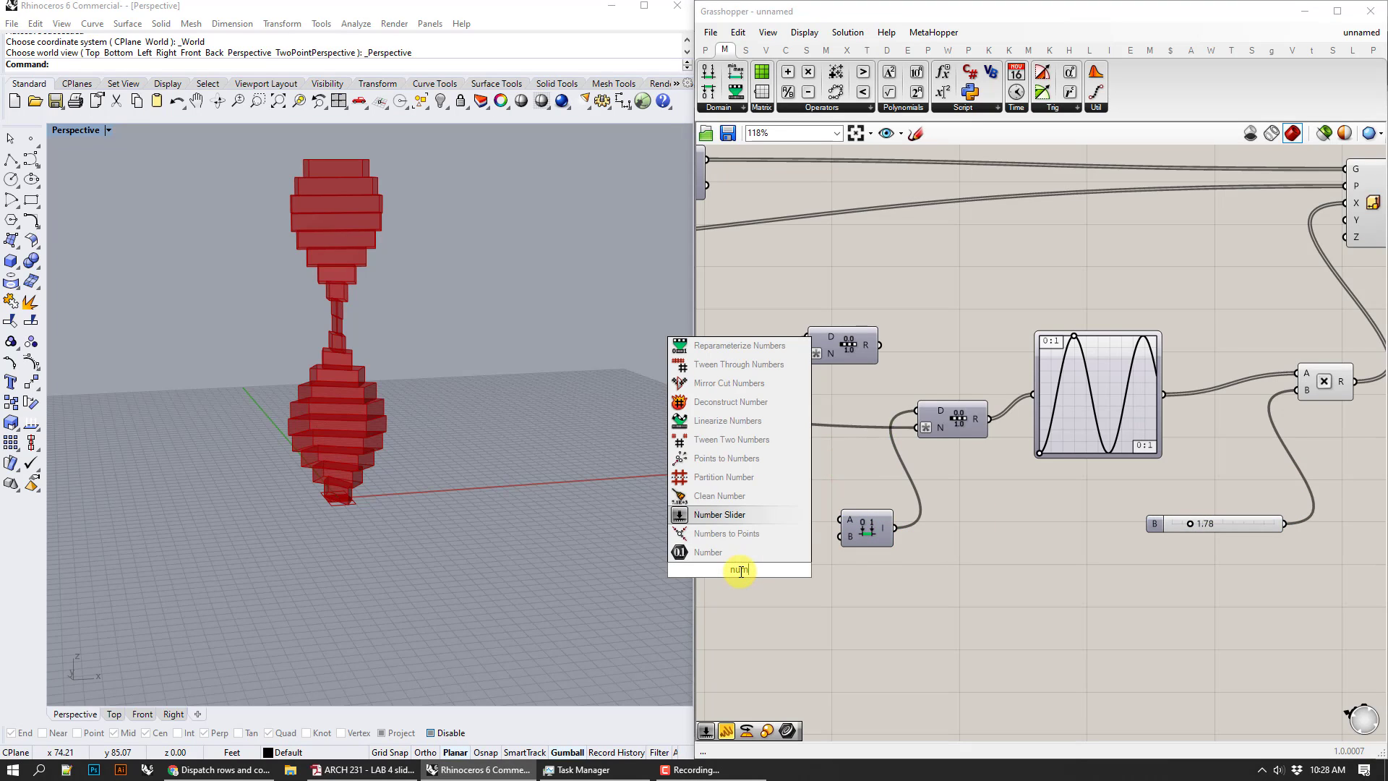
pyautogui.press('Return')
pyautogui.moveTo(819, 552); pyautogui.dragTo(837, 519)
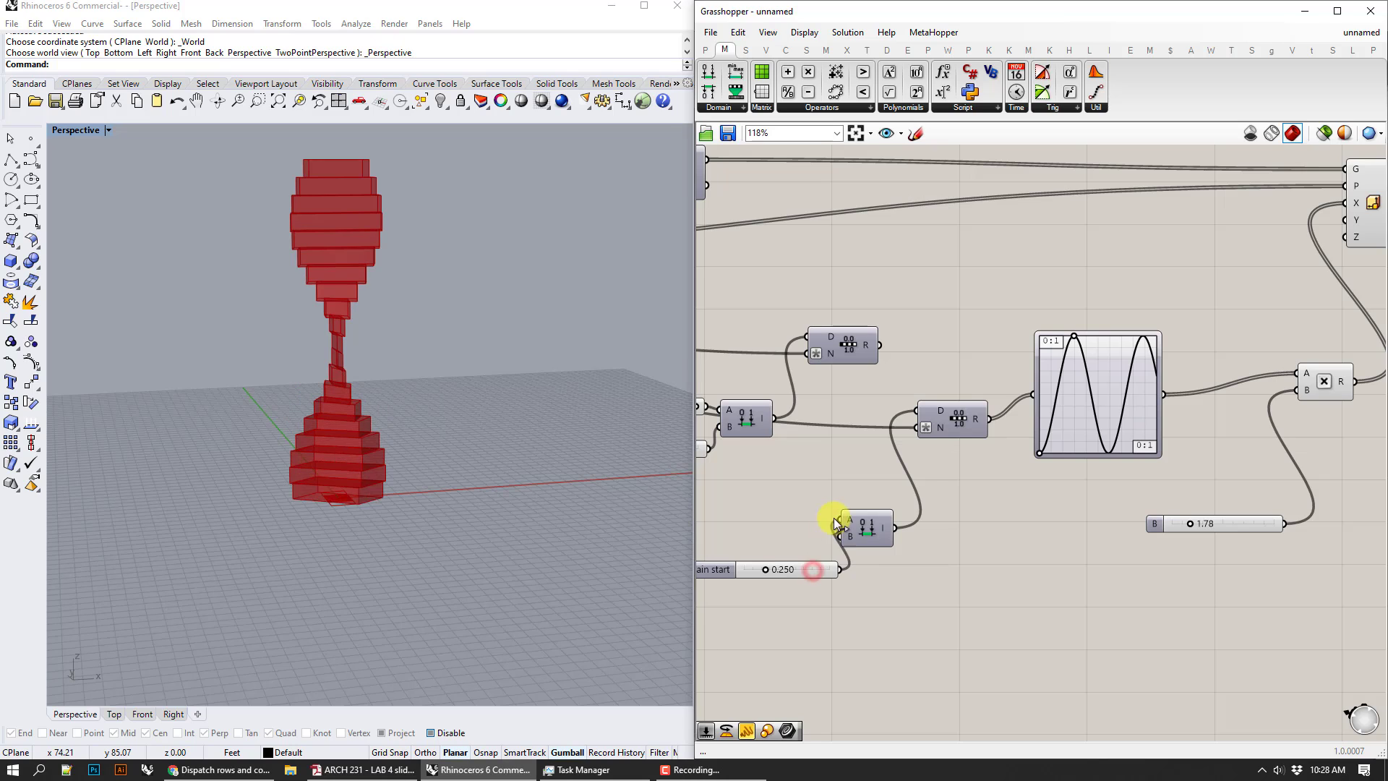
pyautogui.moveTo(771, 561); pyautogui.dragTo(738, 519, button='right')
pyautogui.moveTo(870, 561); pyautogui.dragTo(1023, 537, button='right')
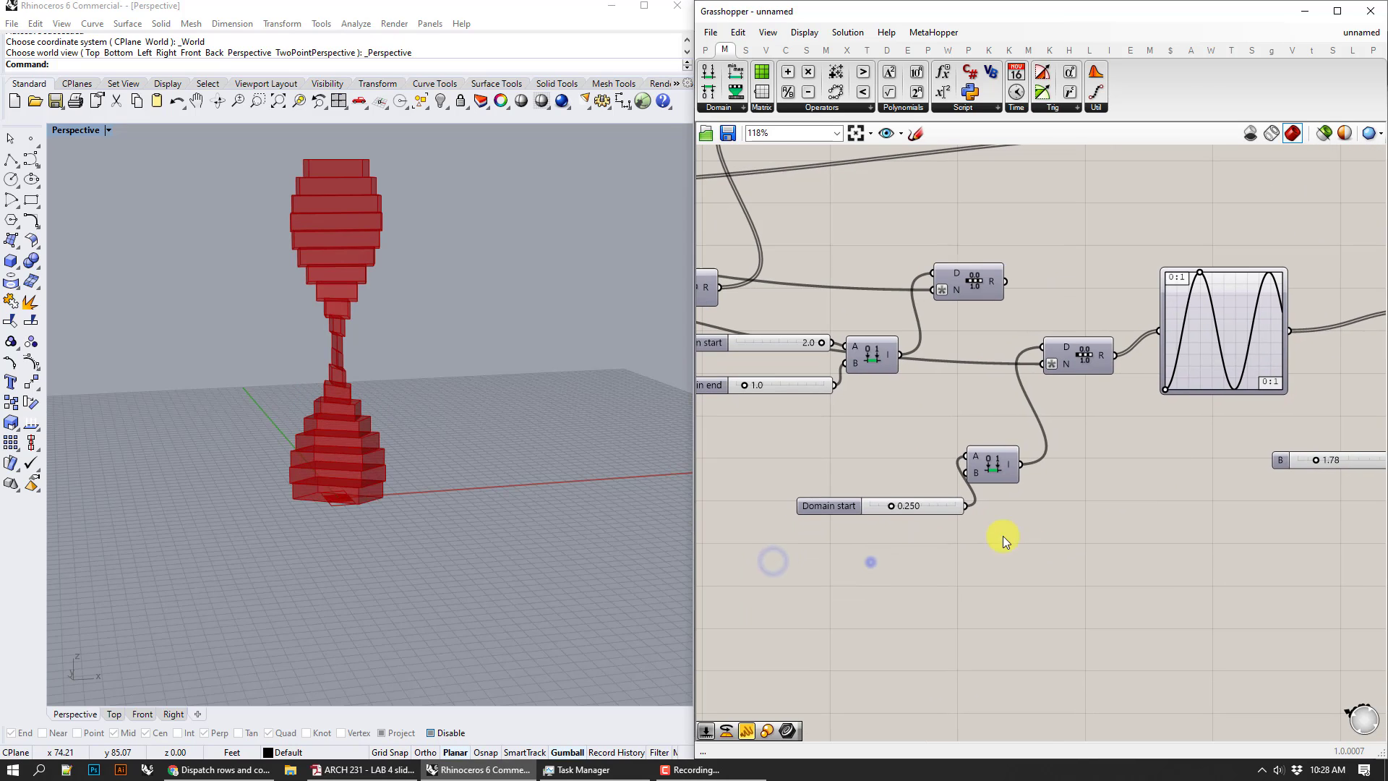
# - Set the Domain start slider to 0.752 and the Multiplication's B slider to 1.85
pyautogui.moveTo(934, 506); pyautogui.dragTo(852, 481)
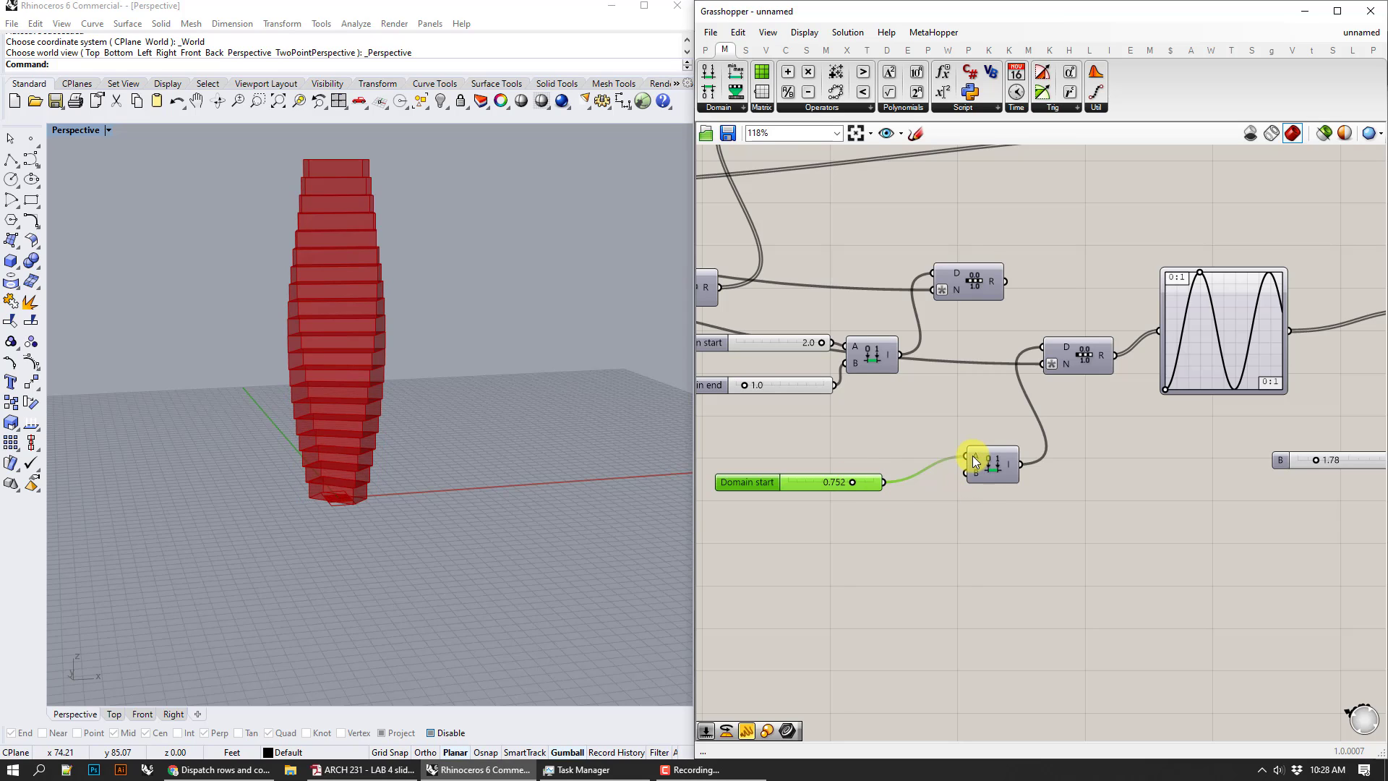
pyautogui.moveTo(1054, 535); pyautogui.dragTo(882, 570, button='right')
pyautogui.moveTo(1012, 518)
pyautogui.mouseDown()
pyautogui.moveTo(996, 518)
pyautogui.moveTo(1004, 510)
pyautogui.mouseUp()
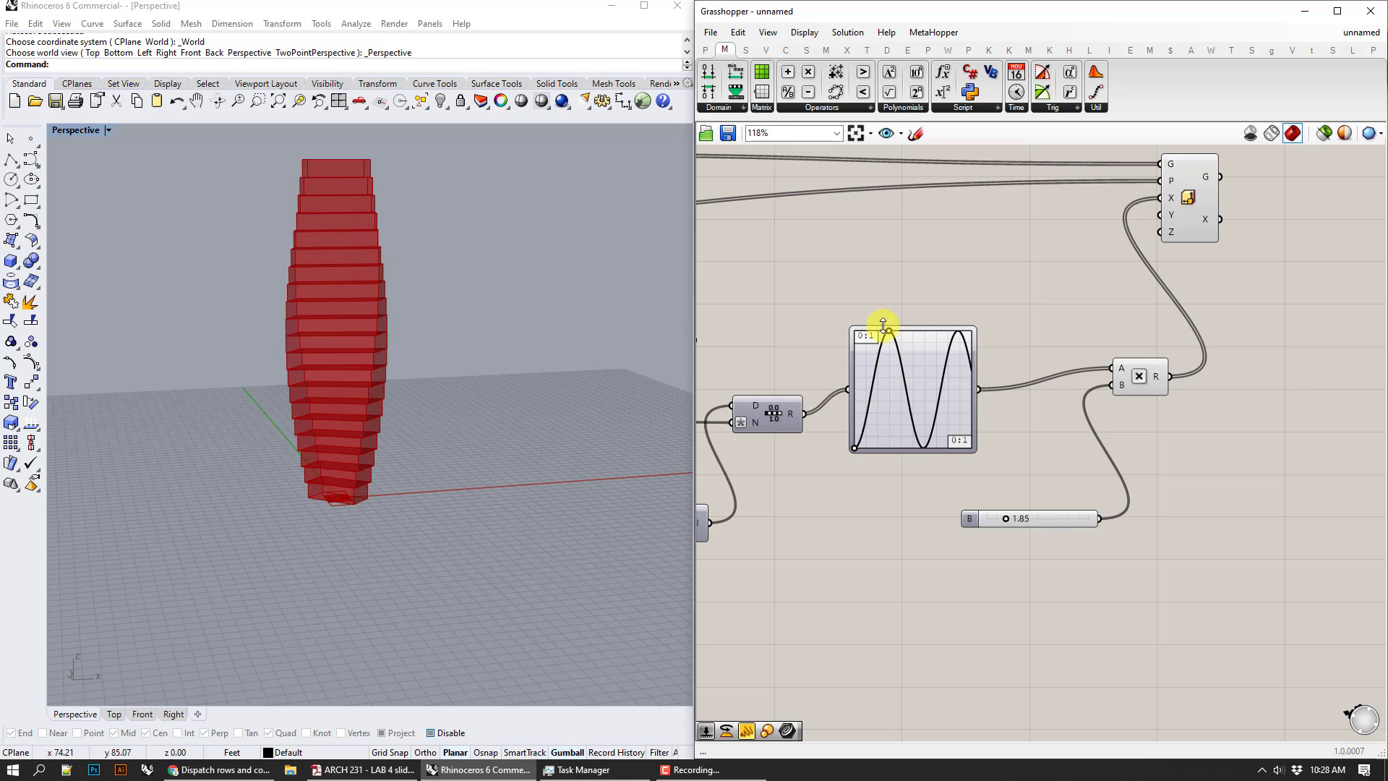
# - Reshape the Graph Mapper's sine wave into about three peaks with a smaller amplitude and set the B slider to 2.06
pyautogui.moveTo(883, 325)
pyautogui.mouseDown()
pyautogui.moveTo(901, 332)
pyautogui.moveTo(876, 332)
pyautogui.moveTo(878, 390)
pyautogui.moveTo(905, 354)
pyautogui.moveTo(868, 353)
pyautogui.moveTo(875, 336)
pyautogui.mouseUp()
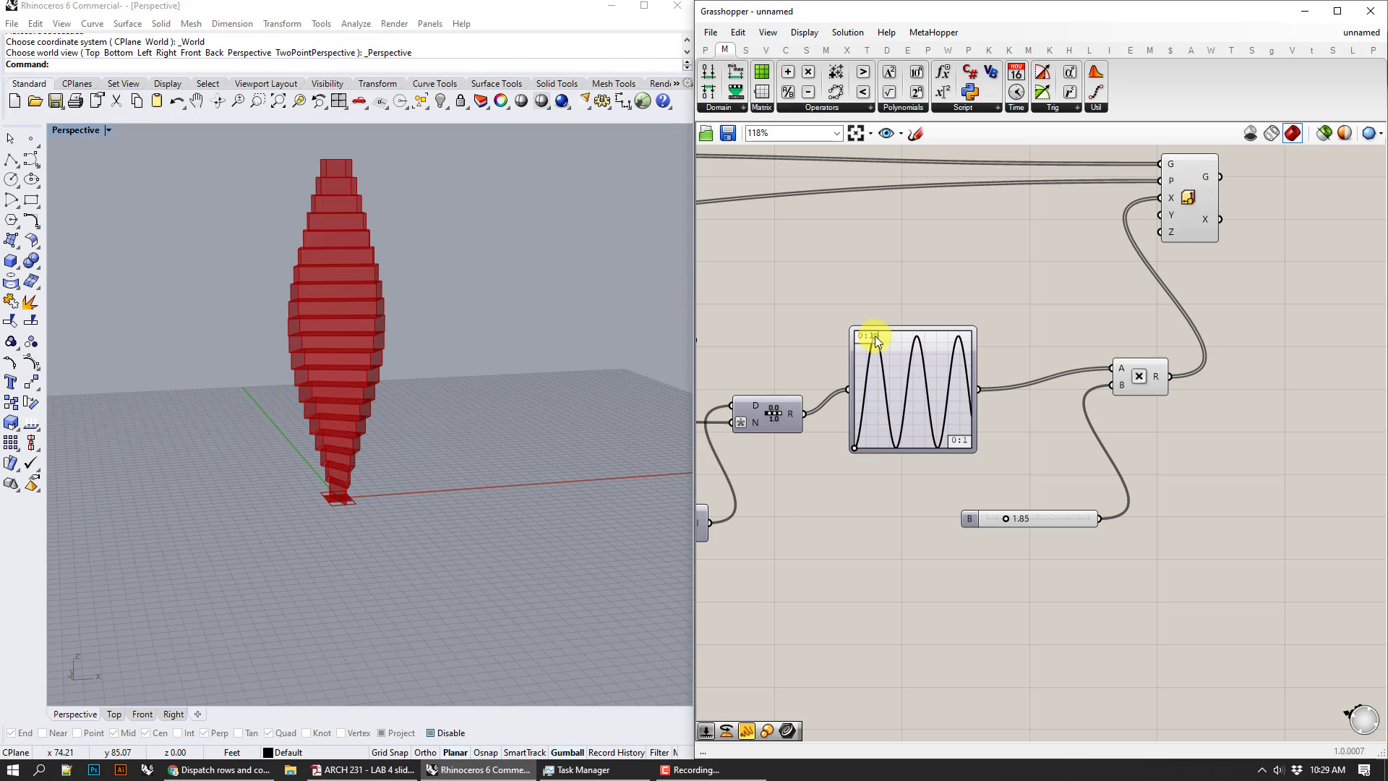
pyautogui.moveTo(992, 519); pyautogui.dragTo(1004, 517)
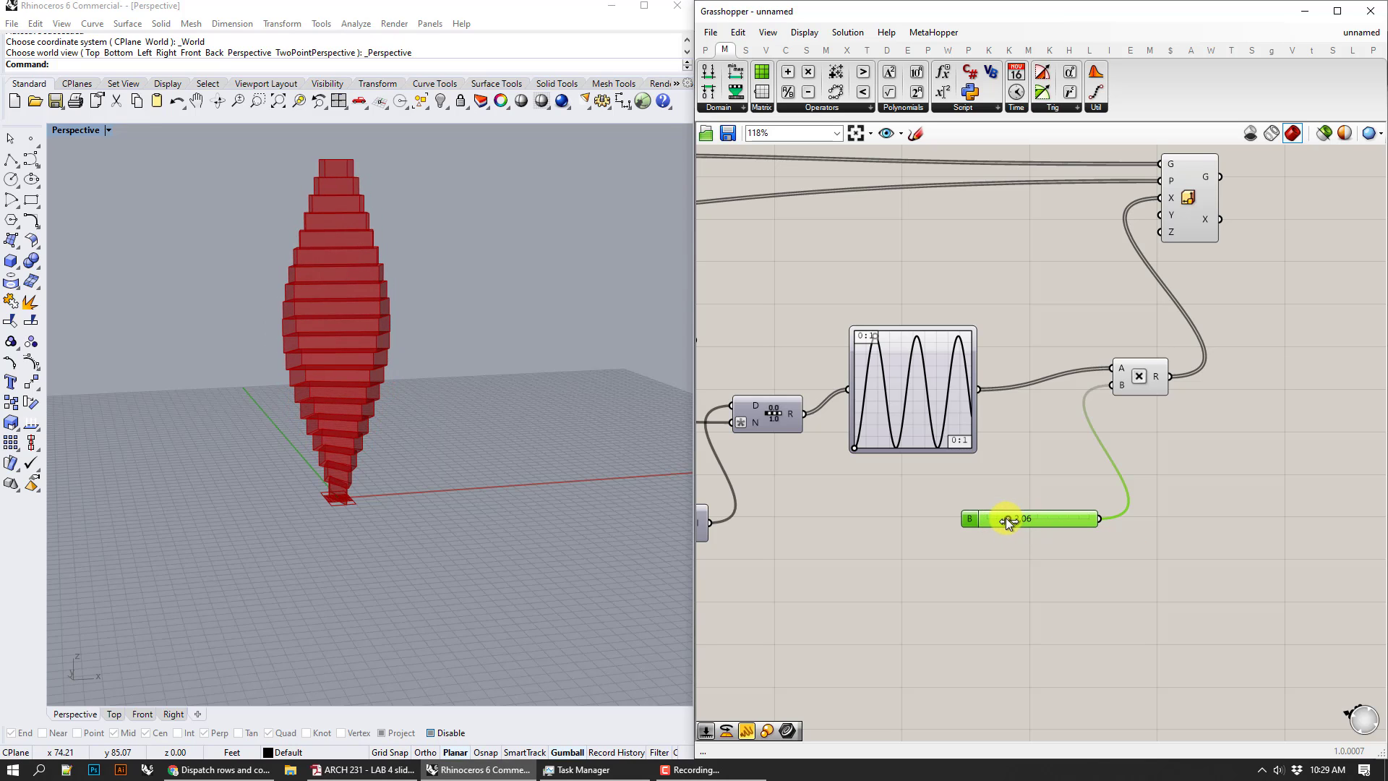
pyautogui.moveTo(894, 511); pyautogui.dragTo(1164, 493, button='right')
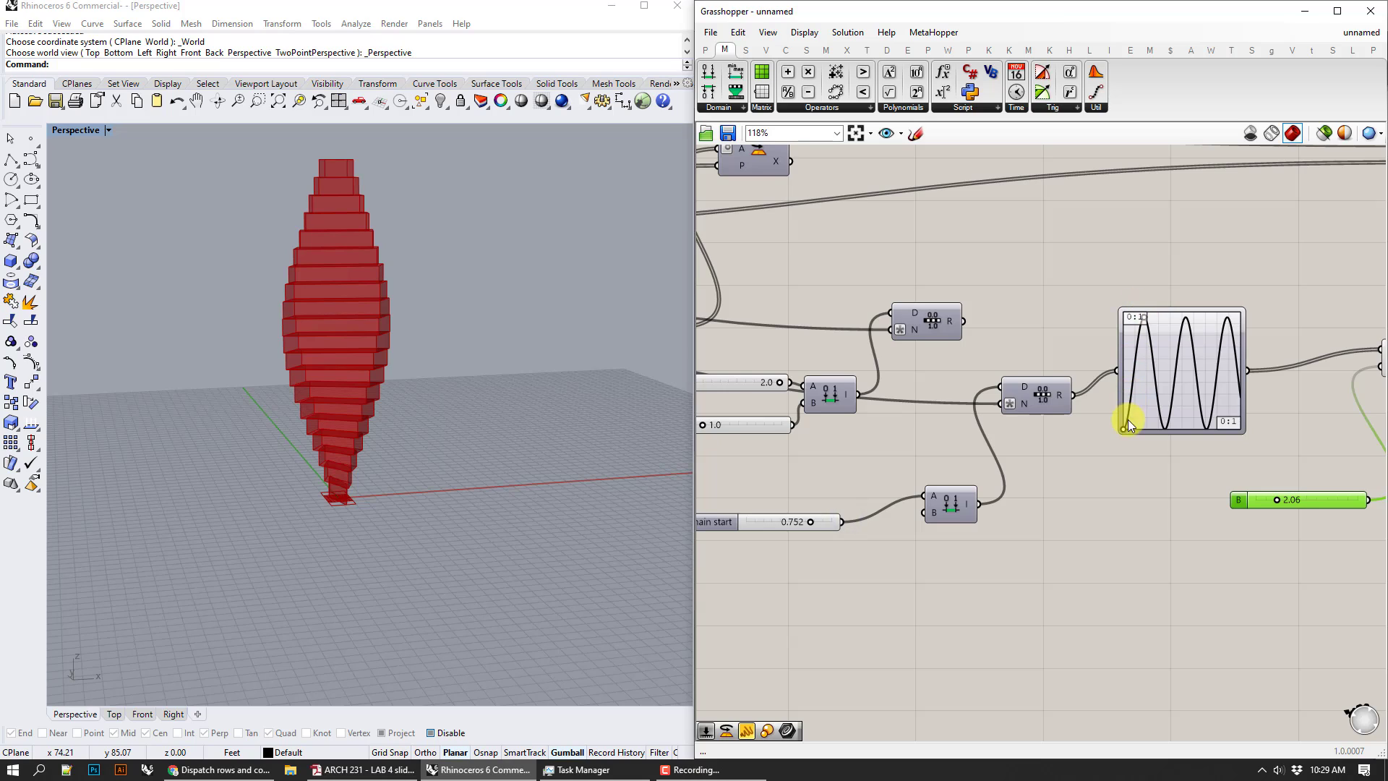
pyautogui.moveTo(1123, 429); pyautogui.dragTo(1122, 400)
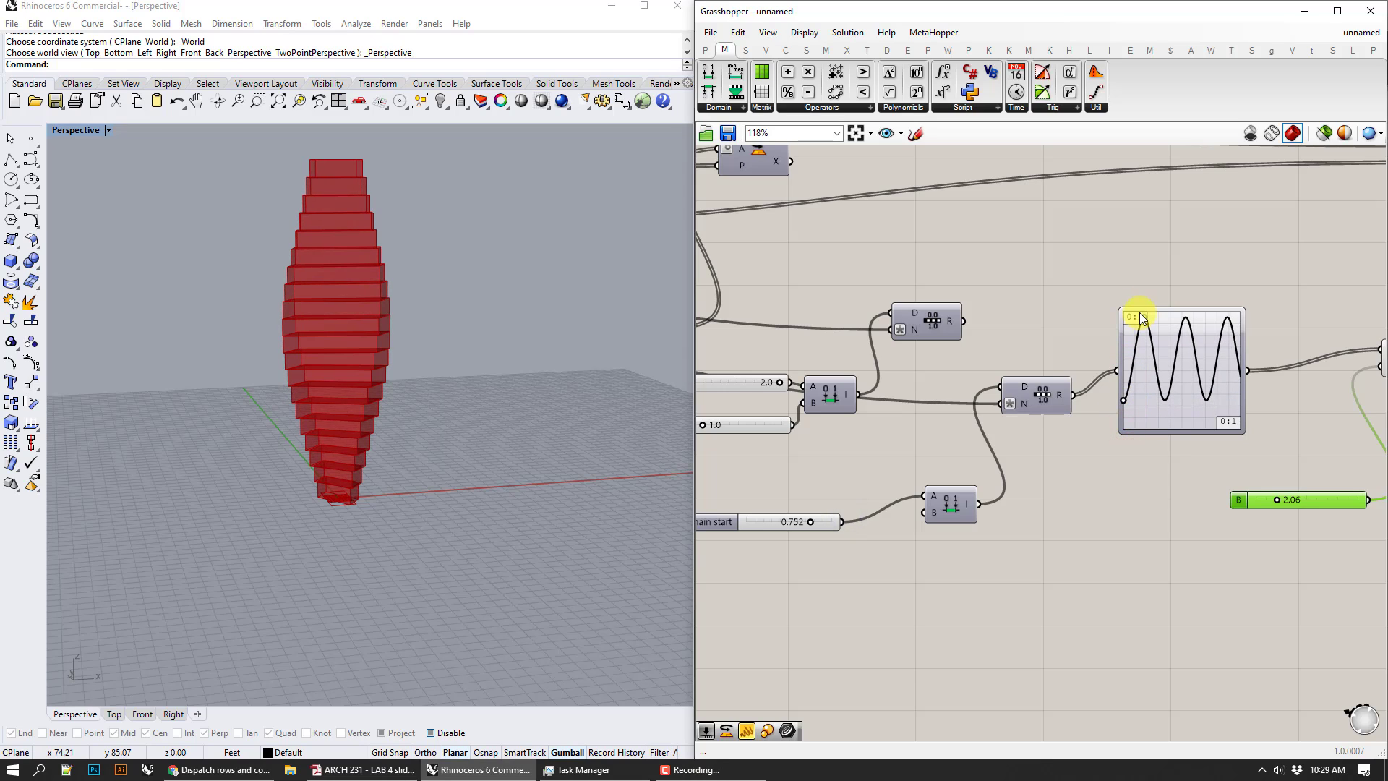
pyautogui.moveTo(1144, 318); pyautogui.dragTo(1144, 336)
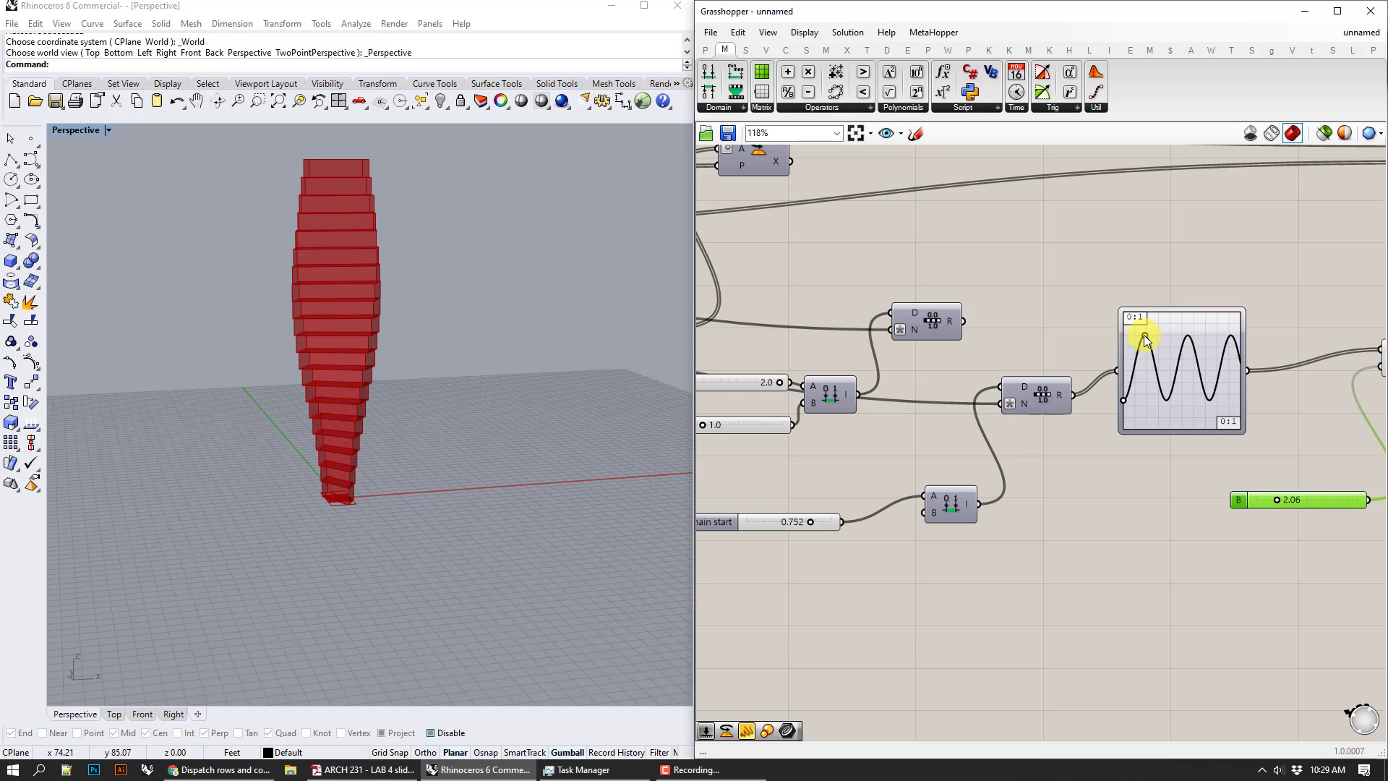
pyautogui.moveTo(614, 366); pyautogui.dragTo(158, 371, button='right')
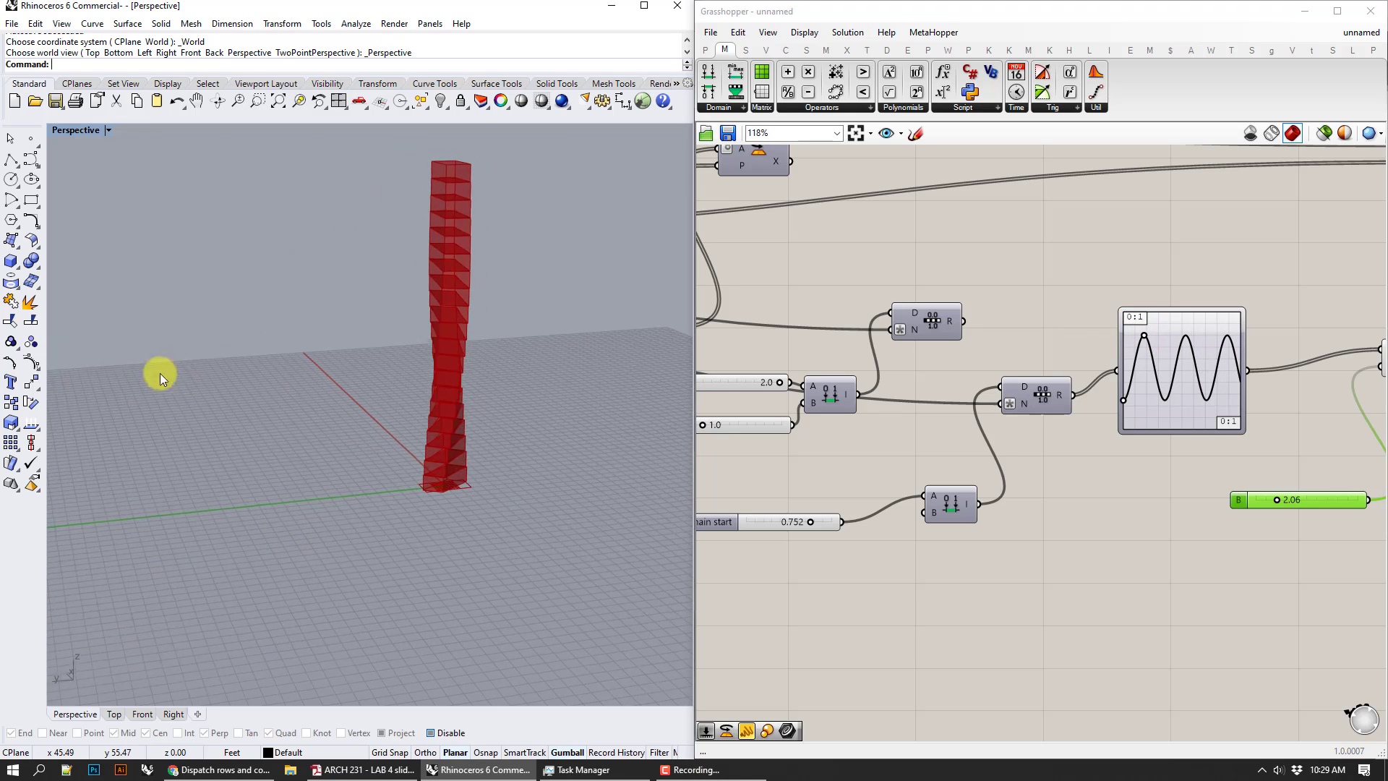
# - Switch the Graph Mapper to the Bezier graph type and shape it into an S-curve with a raised start and lowered end
pyautogui.rightClick(1182, 350)
pyautogui.moveTo(1256, 531)
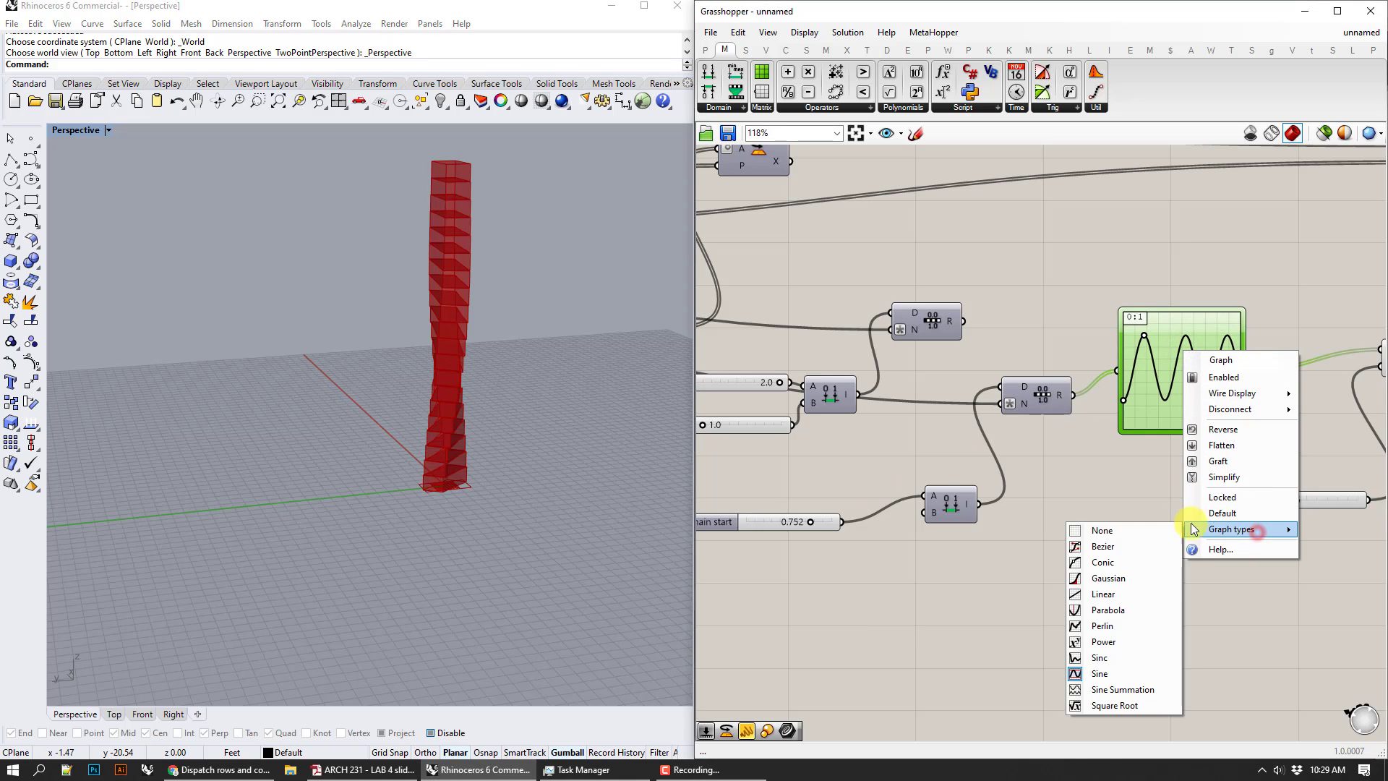
pyautogui.click(1136, 544)
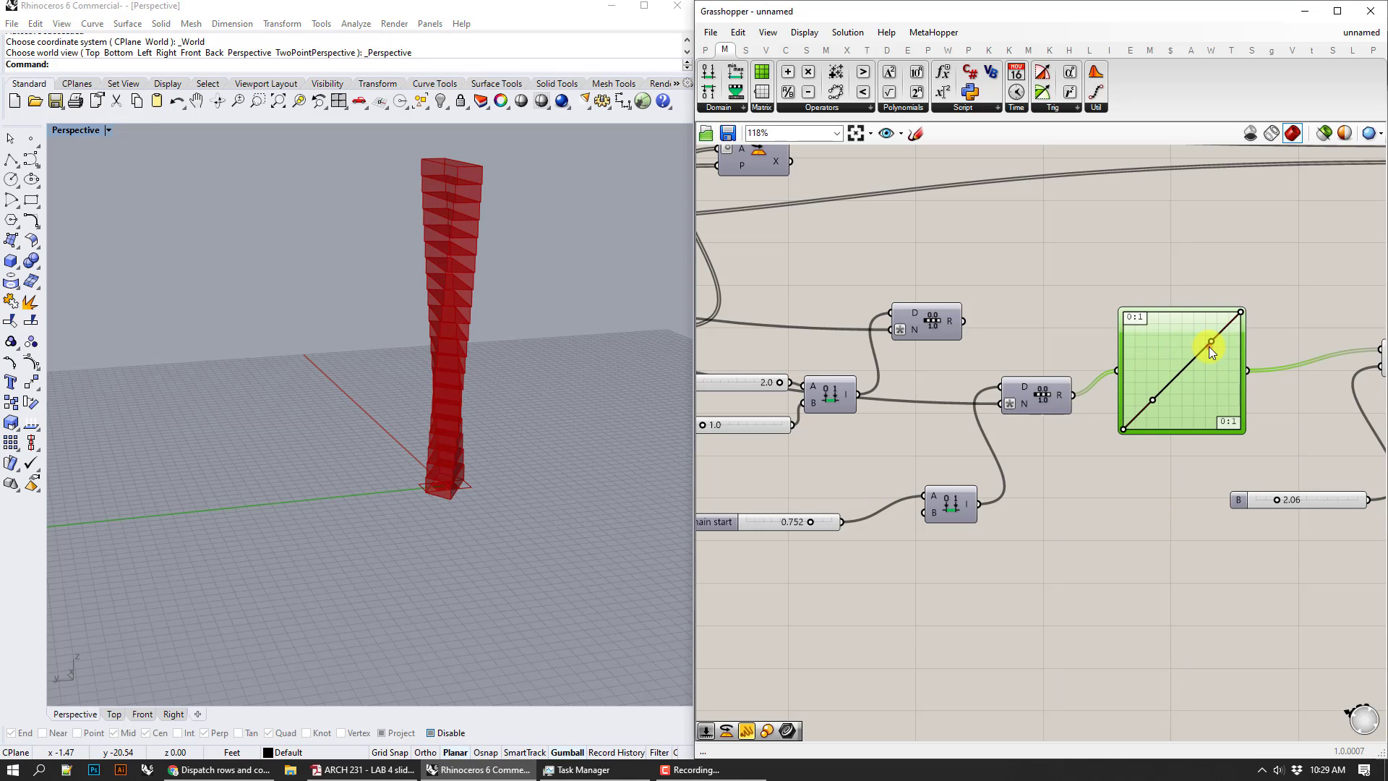
pyautogui.moveTo(1211, 341); pyautogui.dragTo(1173, 302)
pyautogui.moveTo(1152, 399); pyautogui.dragTo(1178, 449)
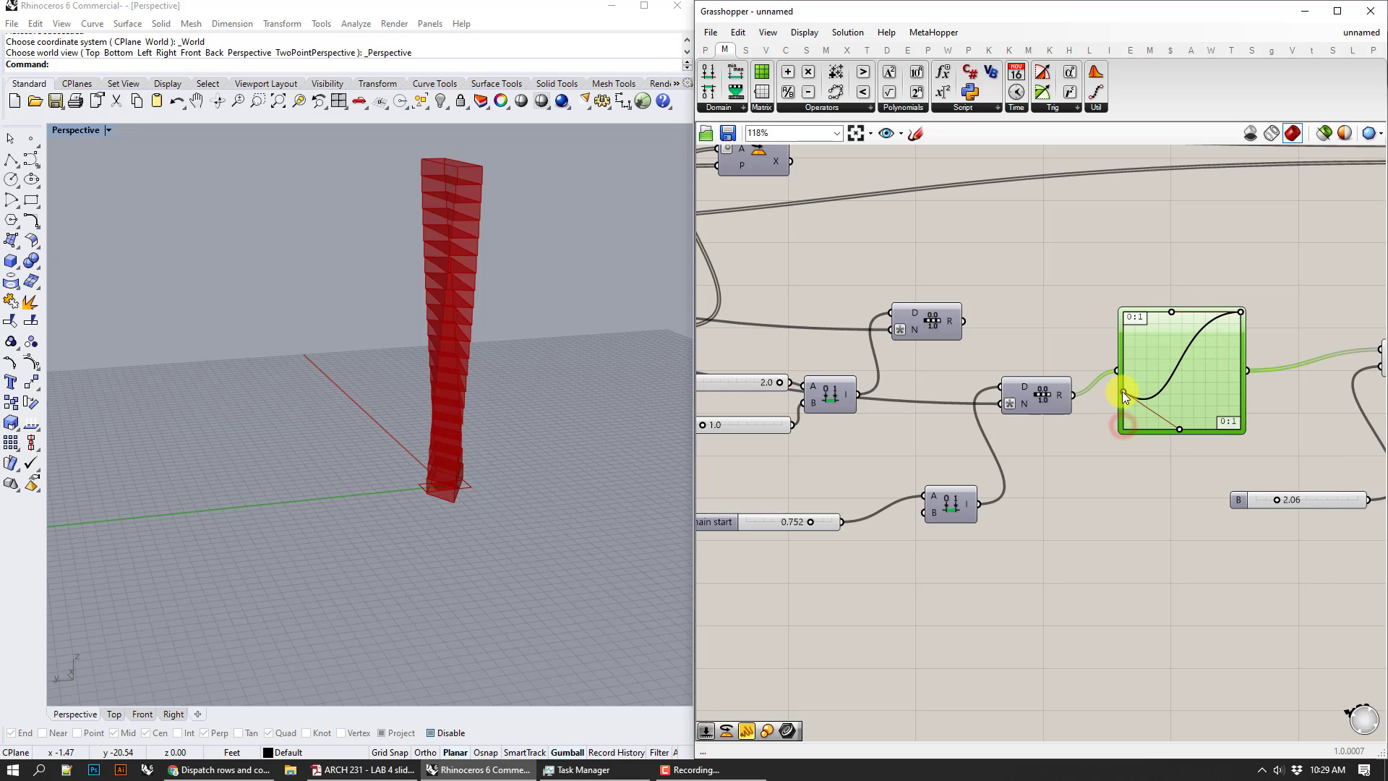
pyautogui.moveTo(1169, 314)
pyautogui.mouseDown()
pyautogui.moveTo(1162, 335)
pyautogui.moveTo(1155, 322)
pyautogui.mouseUp()
pyautogui.moveTo(1240, 311); pyautogui.dragTo(1242, 344)
pyautogui.moveTo(619, 350); pyautogui.dragTo(672, 347, button='right')
# - Set the Multiplication's B slider to 2.70 and the Domain start slider to 0.200
pyautogui.moveTo(1171, 493); pyautogui.dragTo(994, 474, button='right')
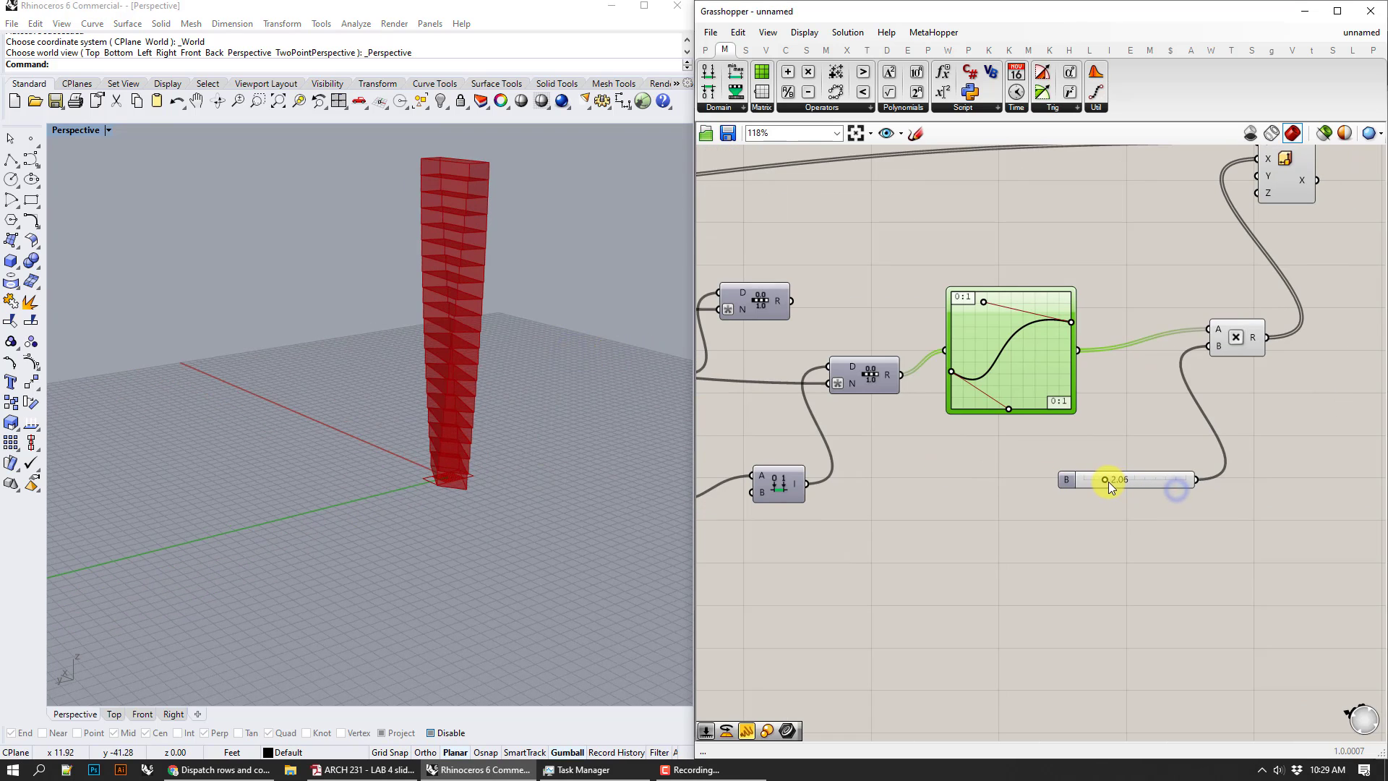
pyautogui.moveTo(1108, 481); pyautogui.dragTo(1111, 475)
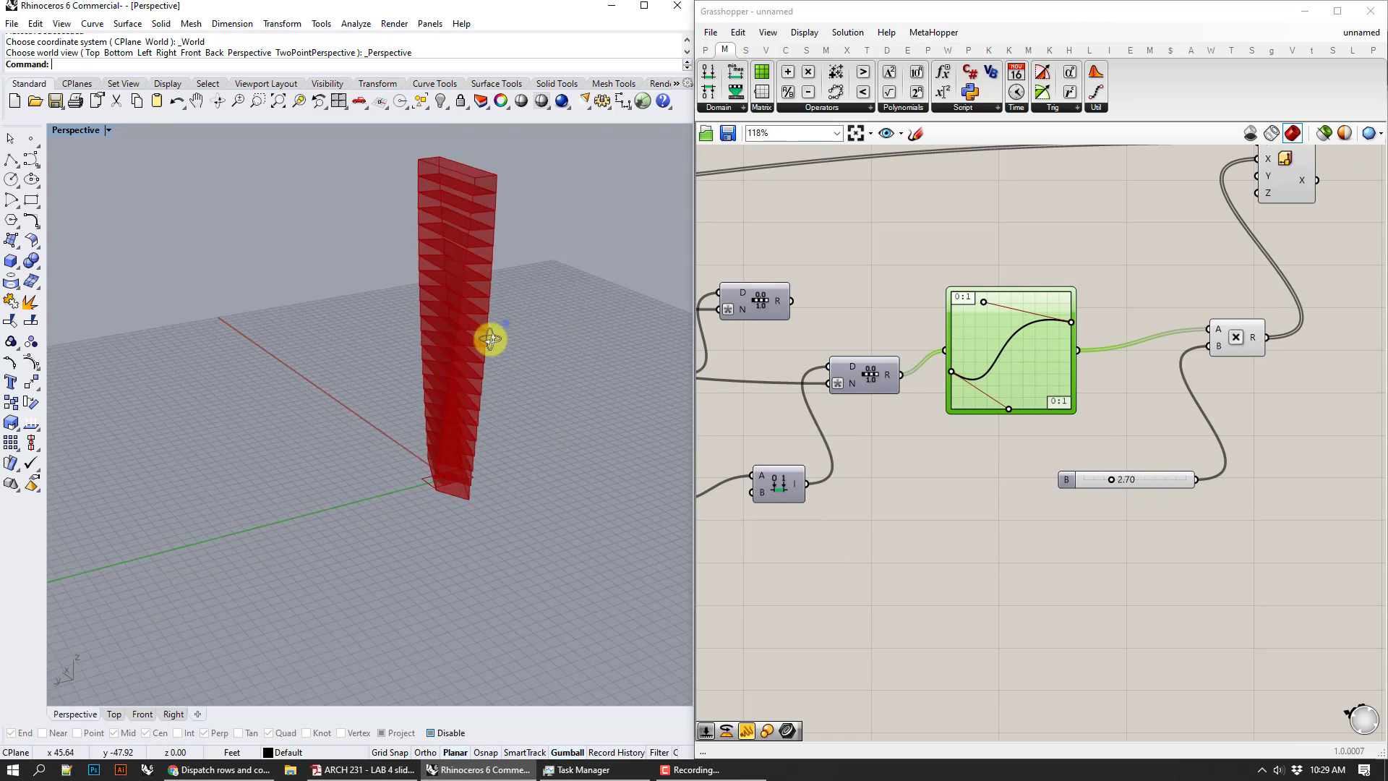
pyautogui.moveTo(490, 338)
pyautogui.mouseDown(button='right')
pyautogui.moveTo(428, 344)
pyautogui.moveTo(514, 349)
pyautogui.mouseUp(button='right')
pyautogui.moveTo(824, 454); pyautogui.dragTo(1010, 446, button='right')
pyautogui.moveTo(824, 495); pyautogui.dragTo(779, 495)
pyautogui.moveTo(440, 378); pyautogui.dragTo(269, 355, button='right')
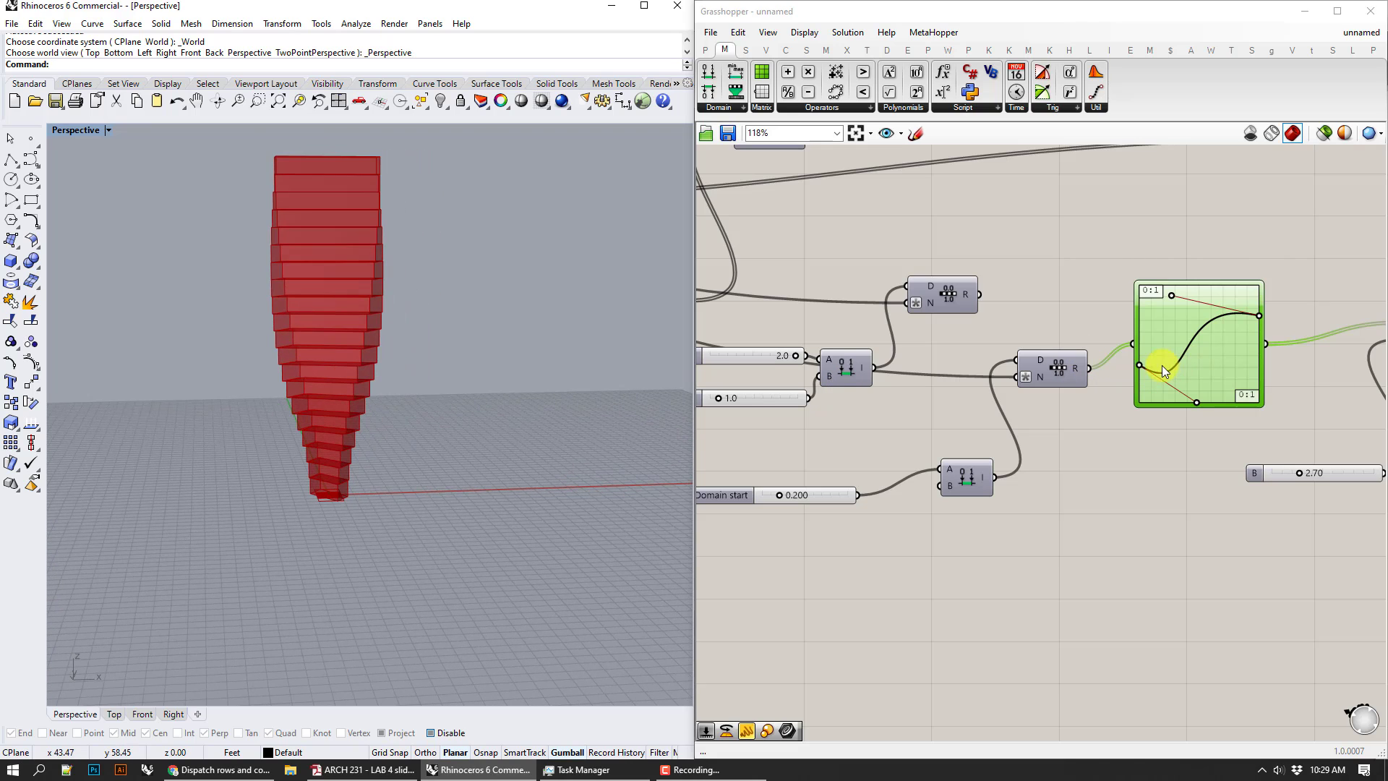
# - Try raising the Bezier curve's start point, and undo that edit along with the last two slider changes
pyautogui.moveTo(1139, 366); pyautogui.dragTo(1139, 306)
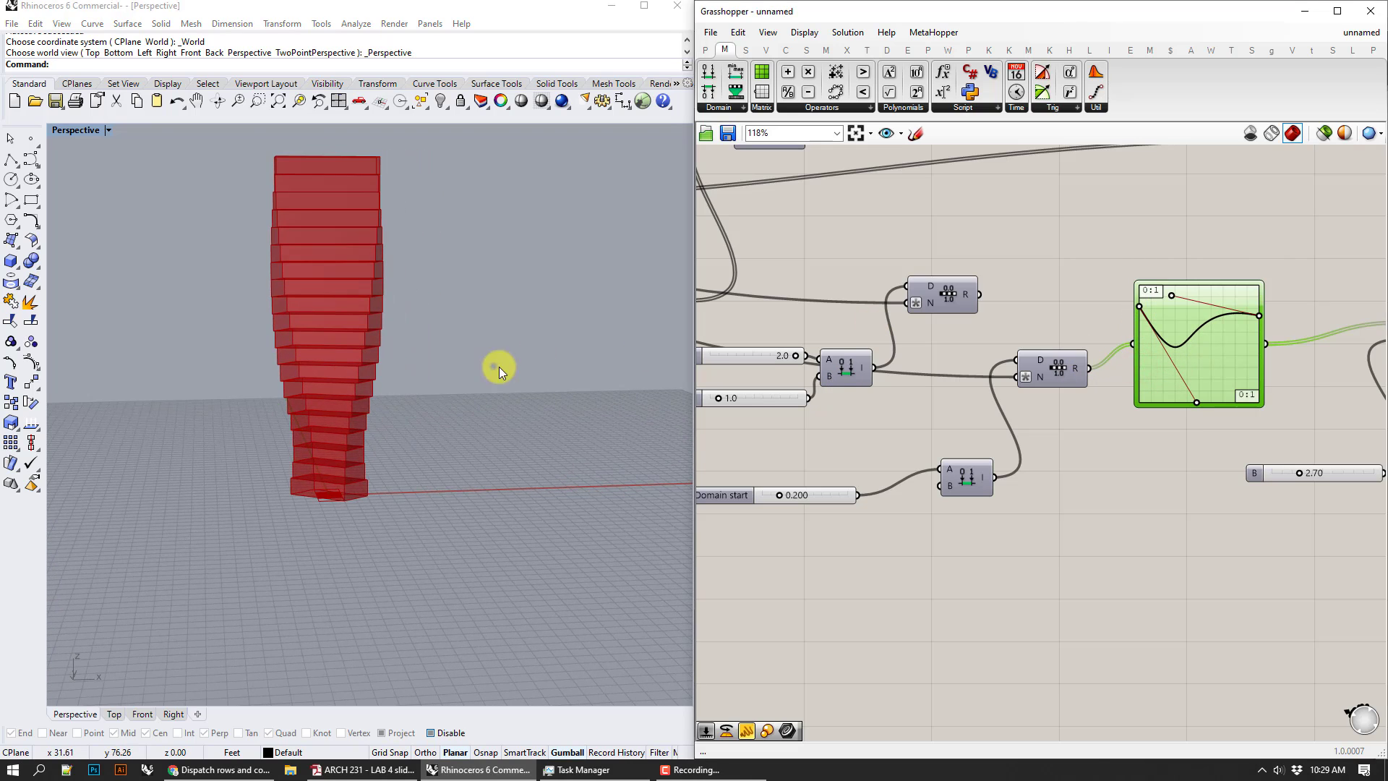
pyautogui.moveTo(499, 370); pyautogui.dragTo(493, 366, button='right')
pyautogui.click(1057, 496)
pyautogui.hotkey('ctrl', 'z')
pyautogui.hotkey('ctrl', 'z')
pyautogui.hotkey('ctrl', 'z')
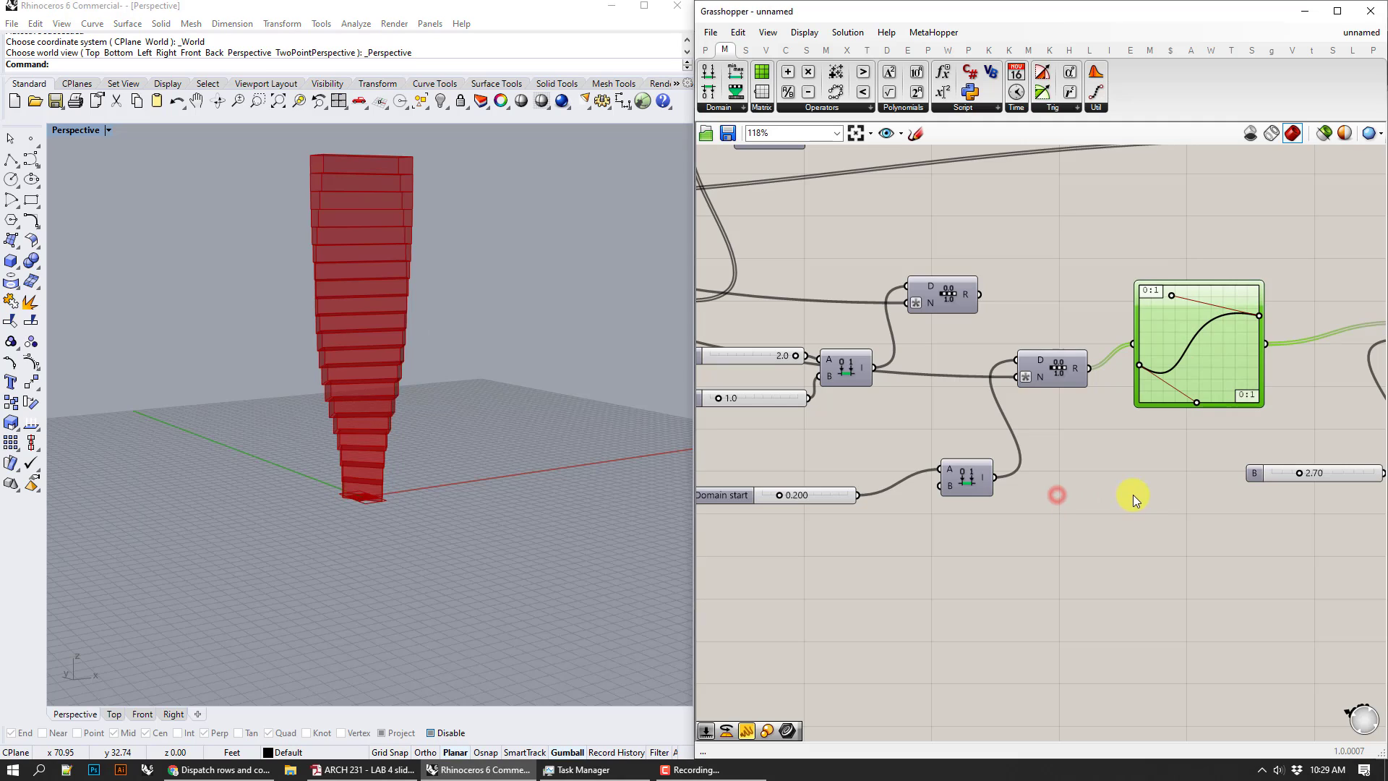
pyautogui.rightClick(1216, 376)
pyautogui.click(1099, 520)
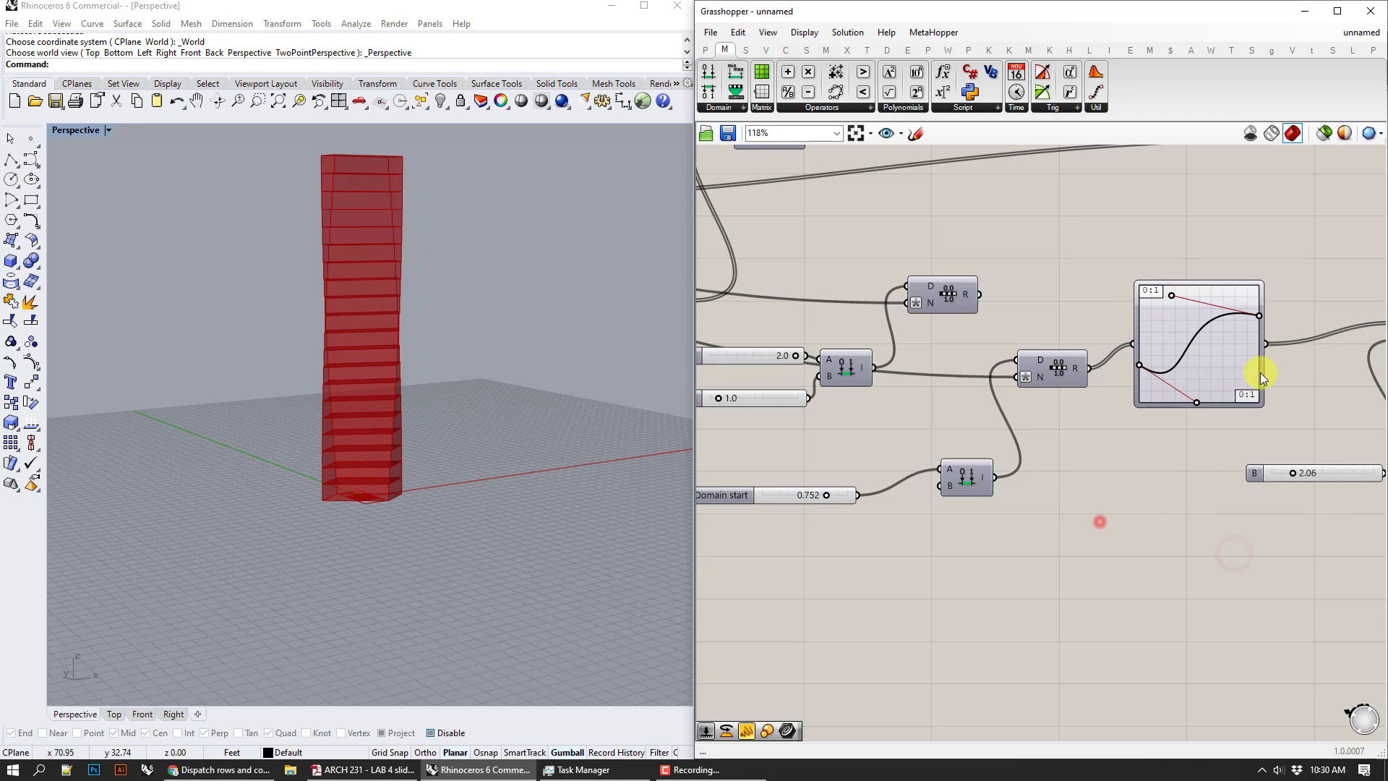
# - Switch the Graph Mapper to the Parabola graph type and raise the curve's lowest point slightly
pyautogui.moveTo(1208, 597); pyautogui.dragTo(886, 566, button='right')
pyautogui.rightClick(894, 347)
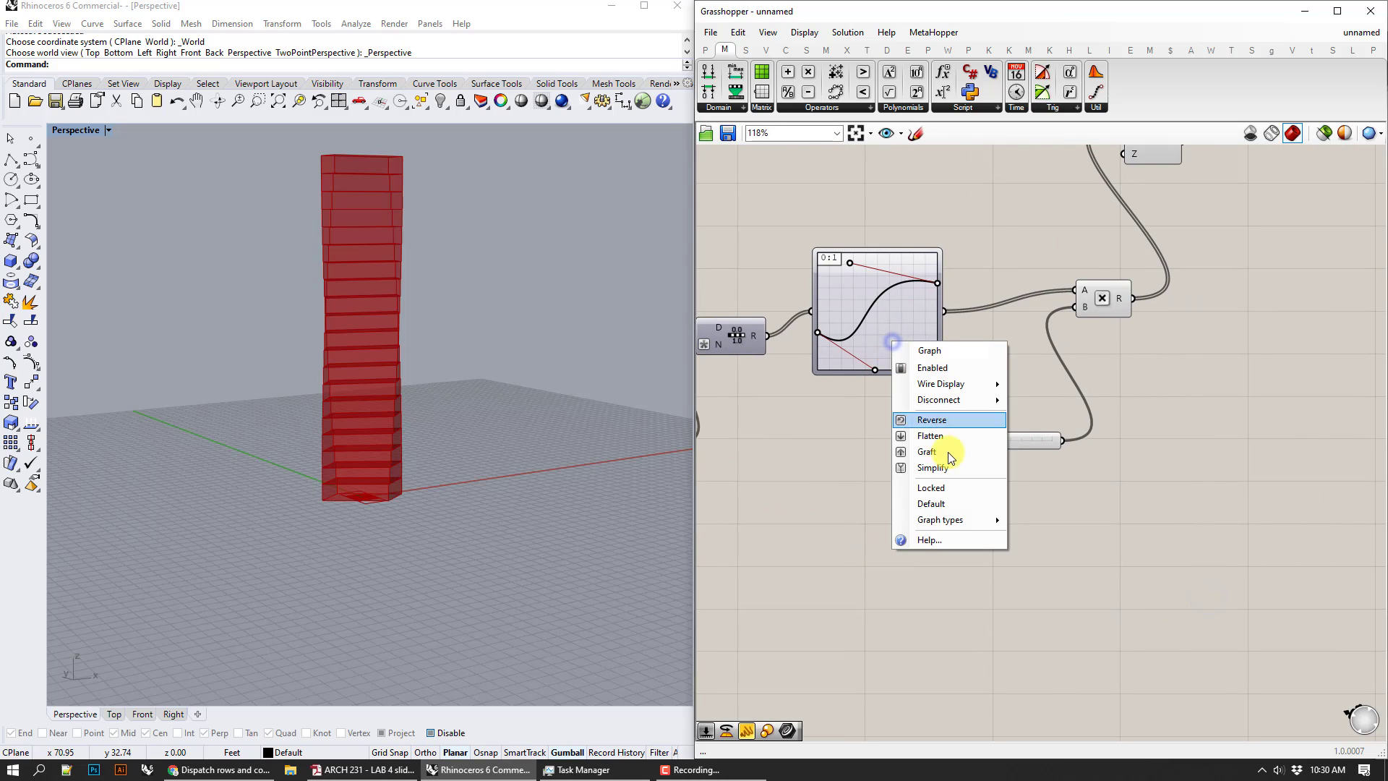
pyautogui.moveTo(969, 519)
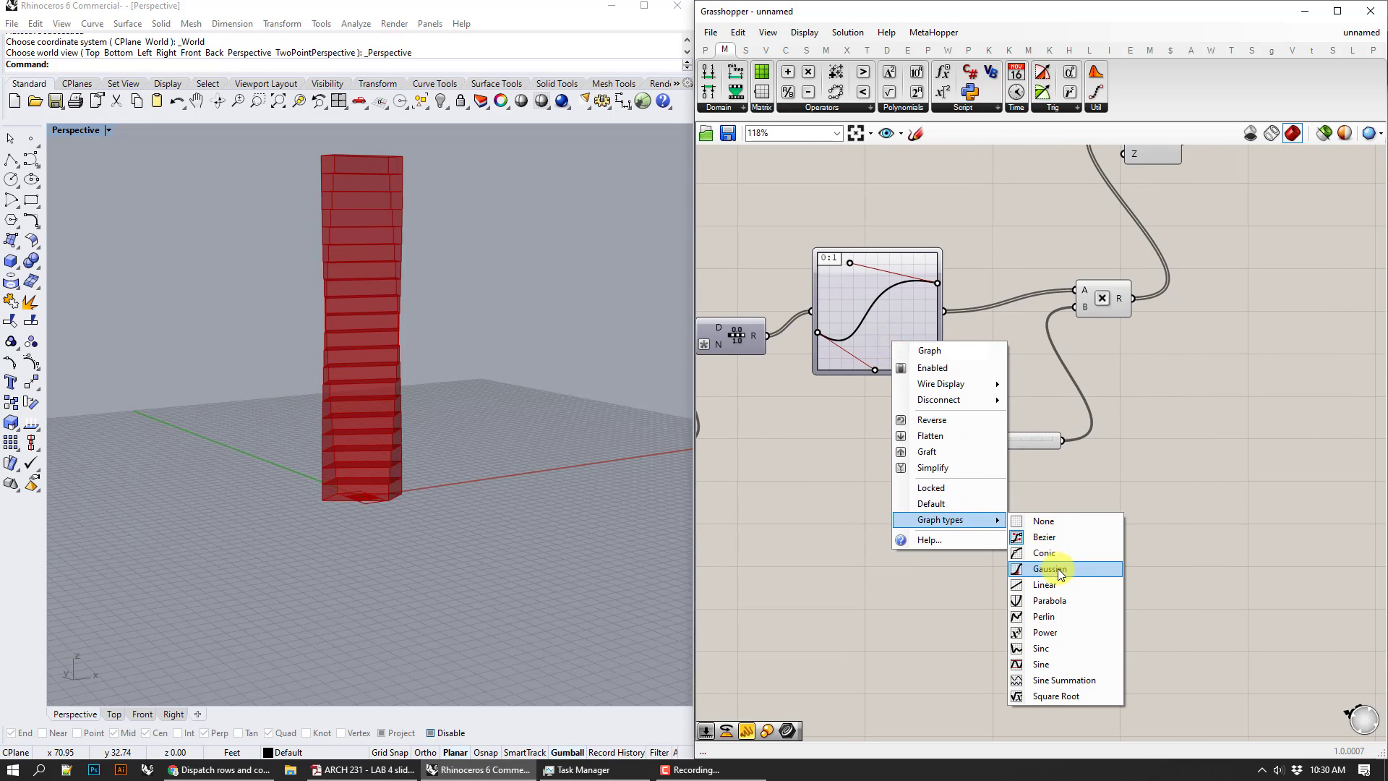
pyautogui.click(1074, 604)
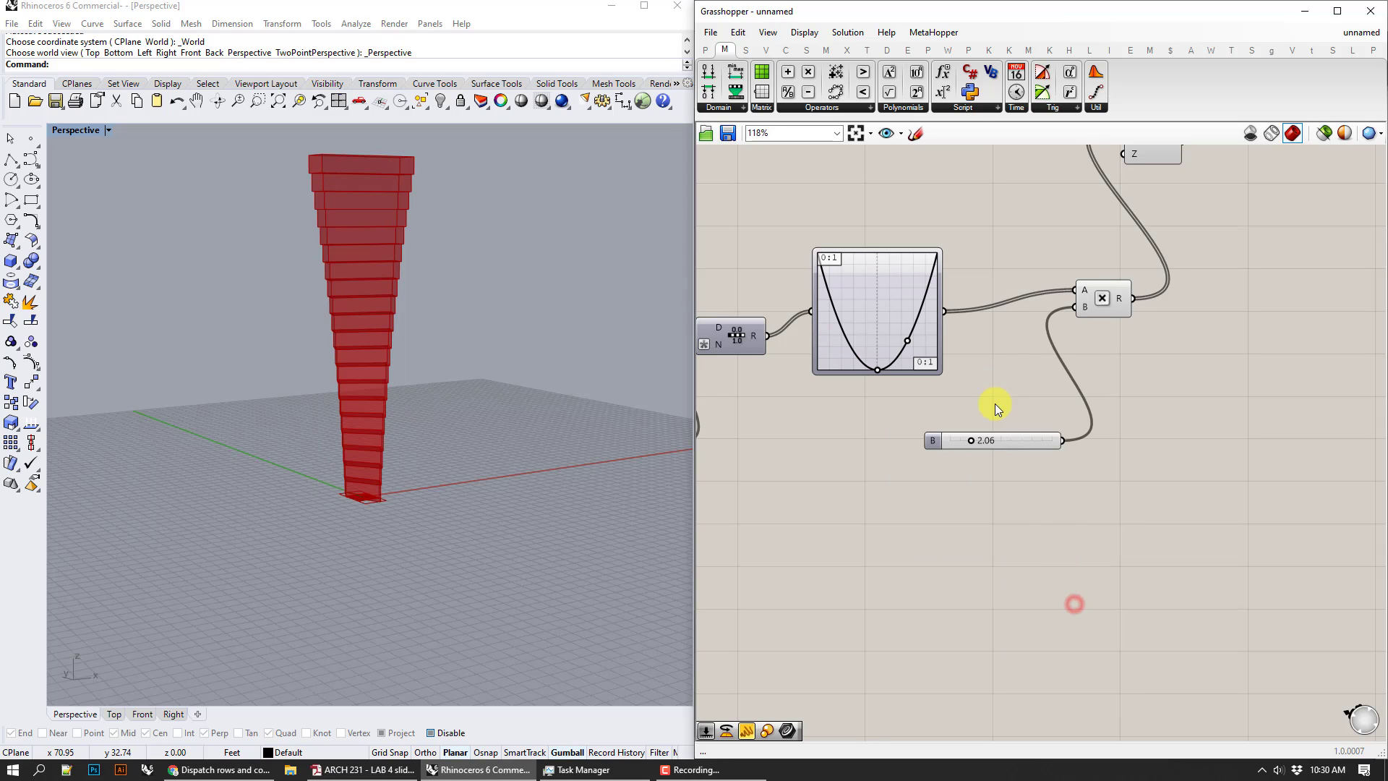
pyautogui.moveTo(876, 357)
pyautogui.mouseDown()
pyautogui.moveTo(878, 288)
pyautogui.moveTo(863, 288)
pyautogui.moveTo(879, 355)
pyautogui.mouseUp()
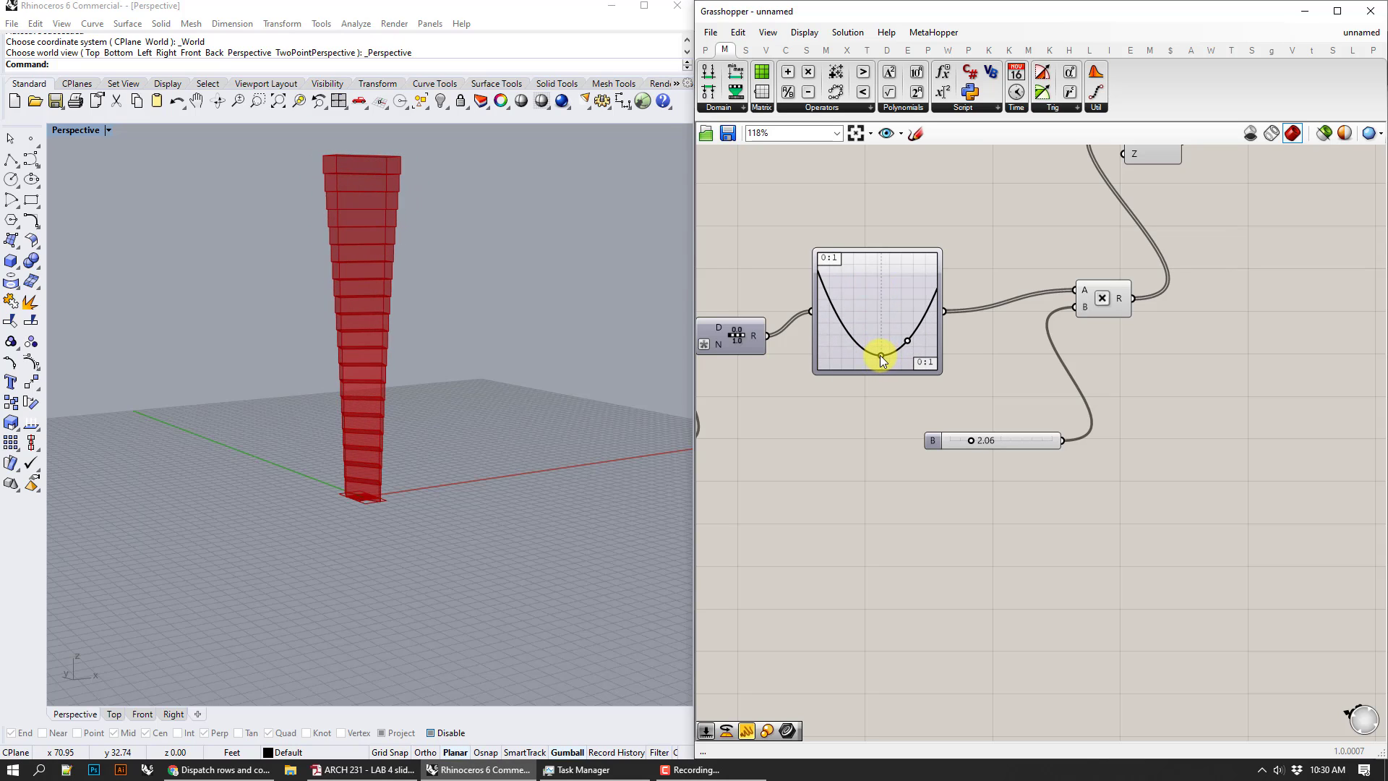
# - Switch the Graph Mapper to the Conic graph type and bend the curve upward into a convex arc
pyautogui.rightClick(890, 312)
pyautogui.moveTo(968, 496)
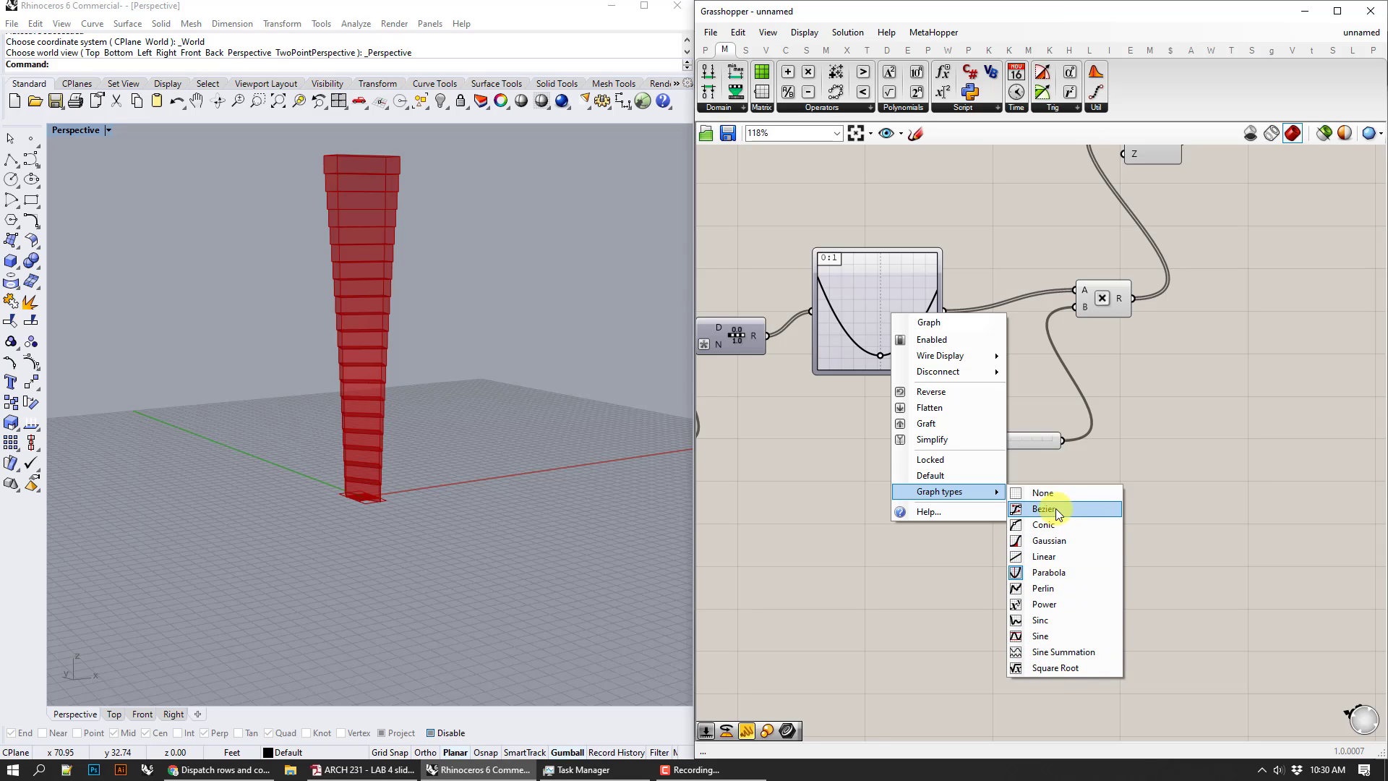
pyautogui.click(1043, 524)
pyautogui.moveTo(887, 310); pyautogui.dragTo(852, 293)
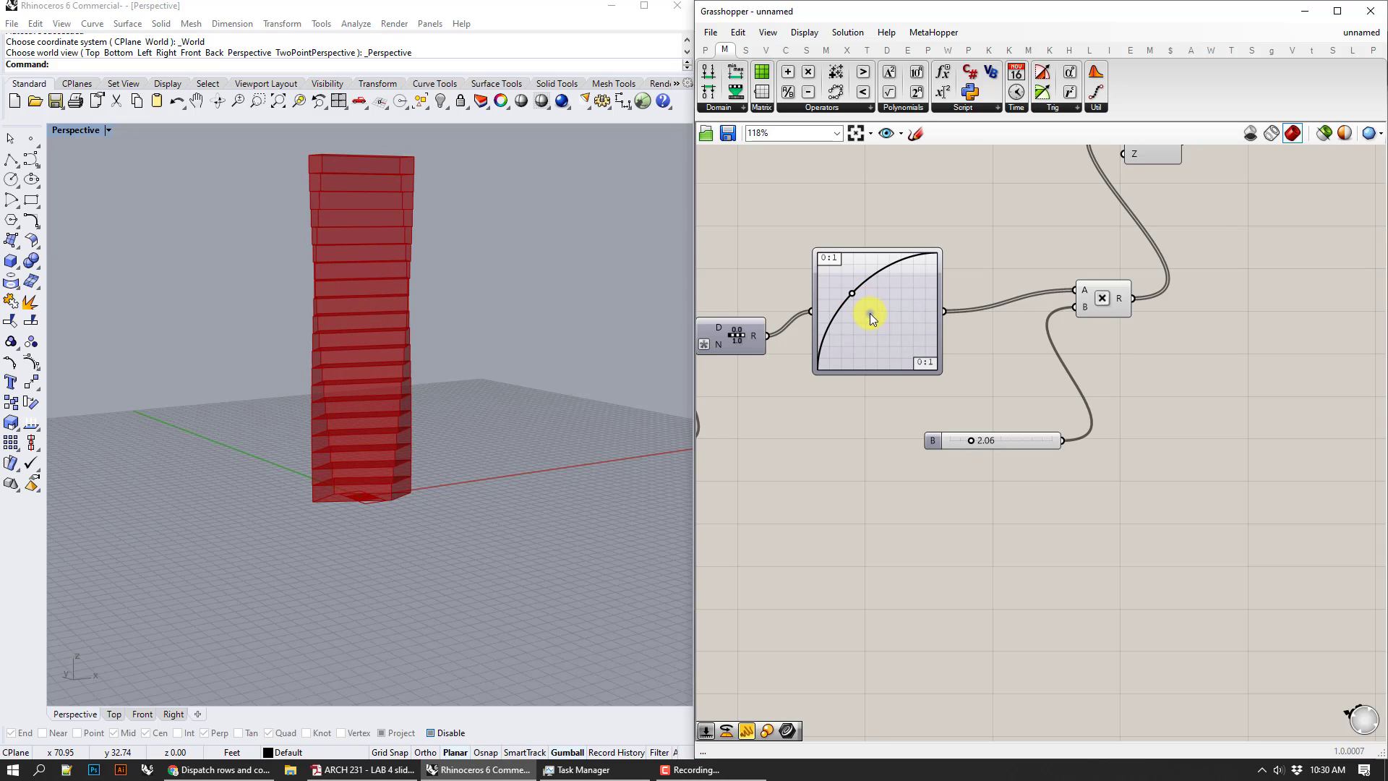
# - Switch the Graph Mapper to the Gaussian graph type and widen the bell curve
pyautogui.rightClick(869, 314)
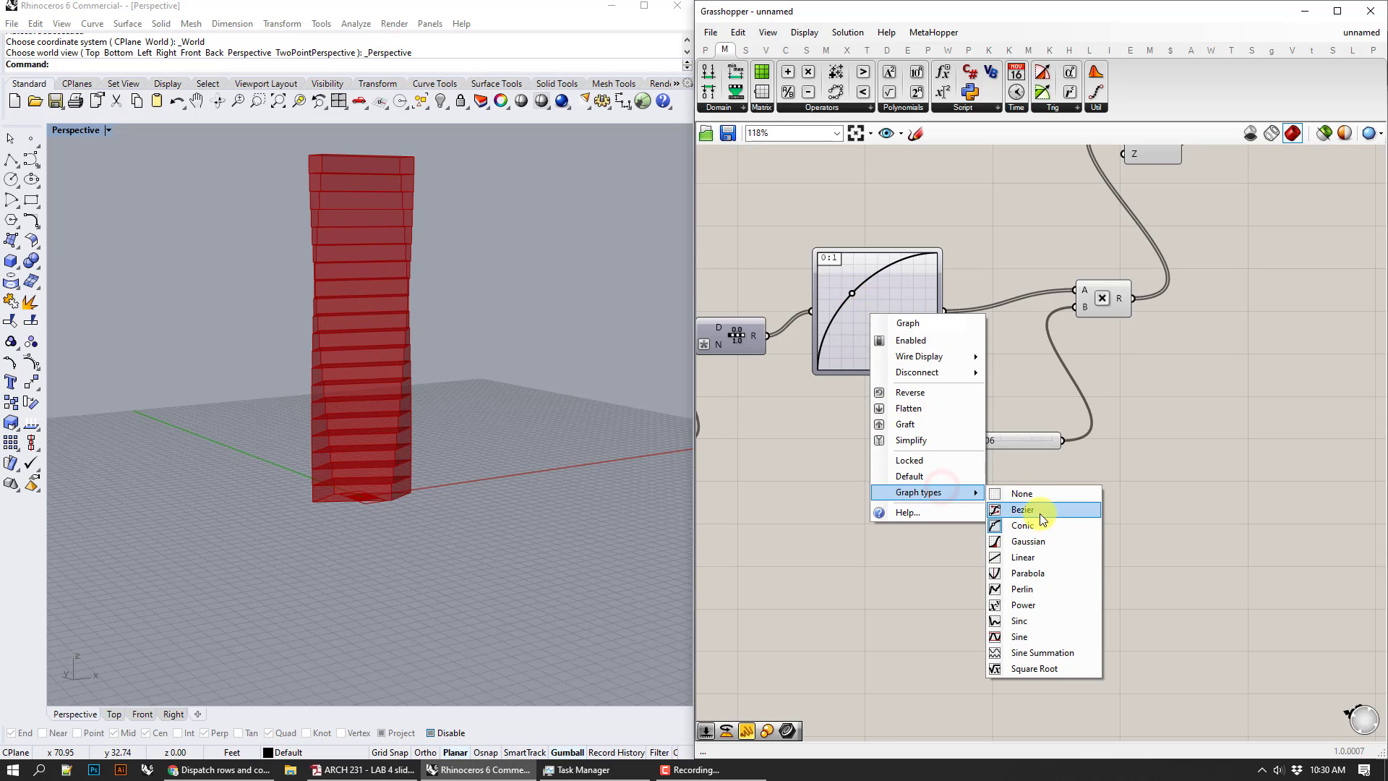
pyautogui.click(1039, 542)
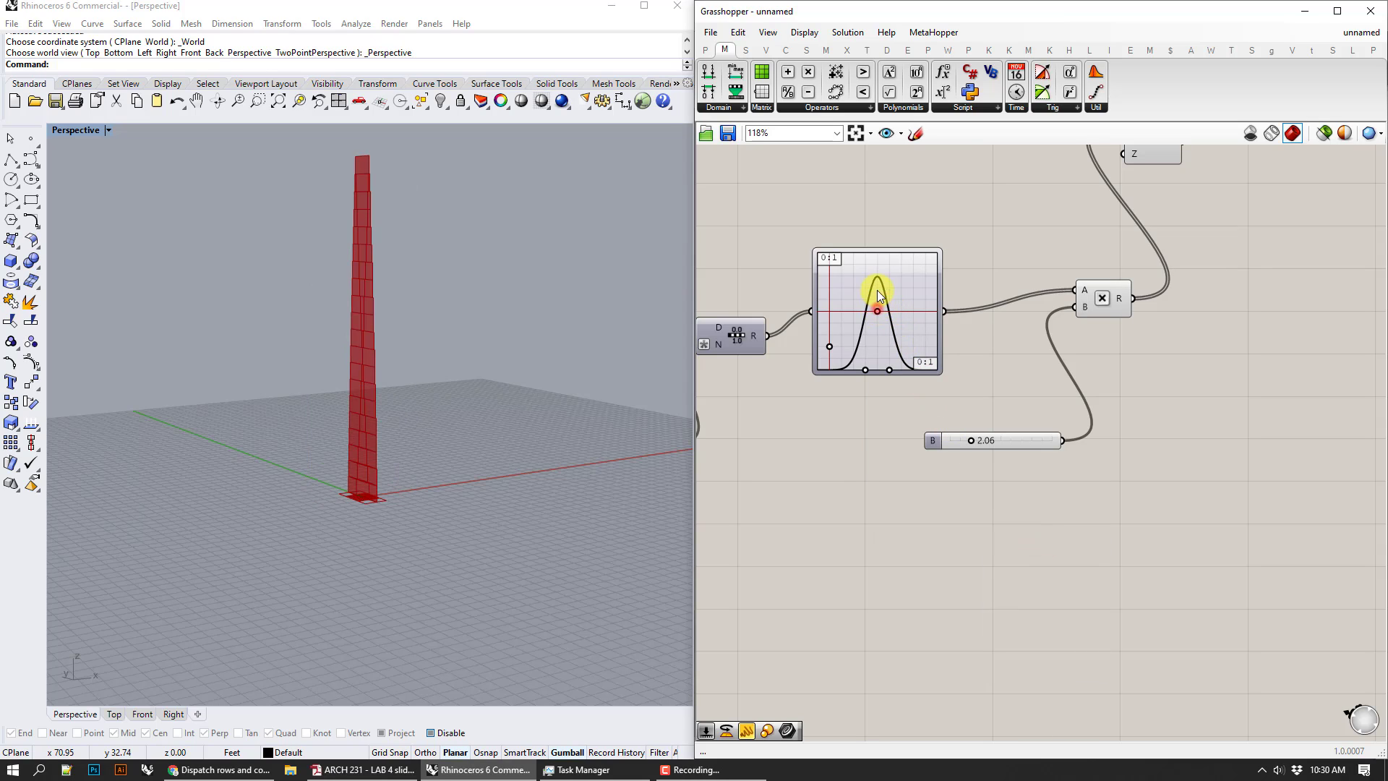
pyautogui.moveTo(829, 344); pyautogui.dragTo(854, 370)
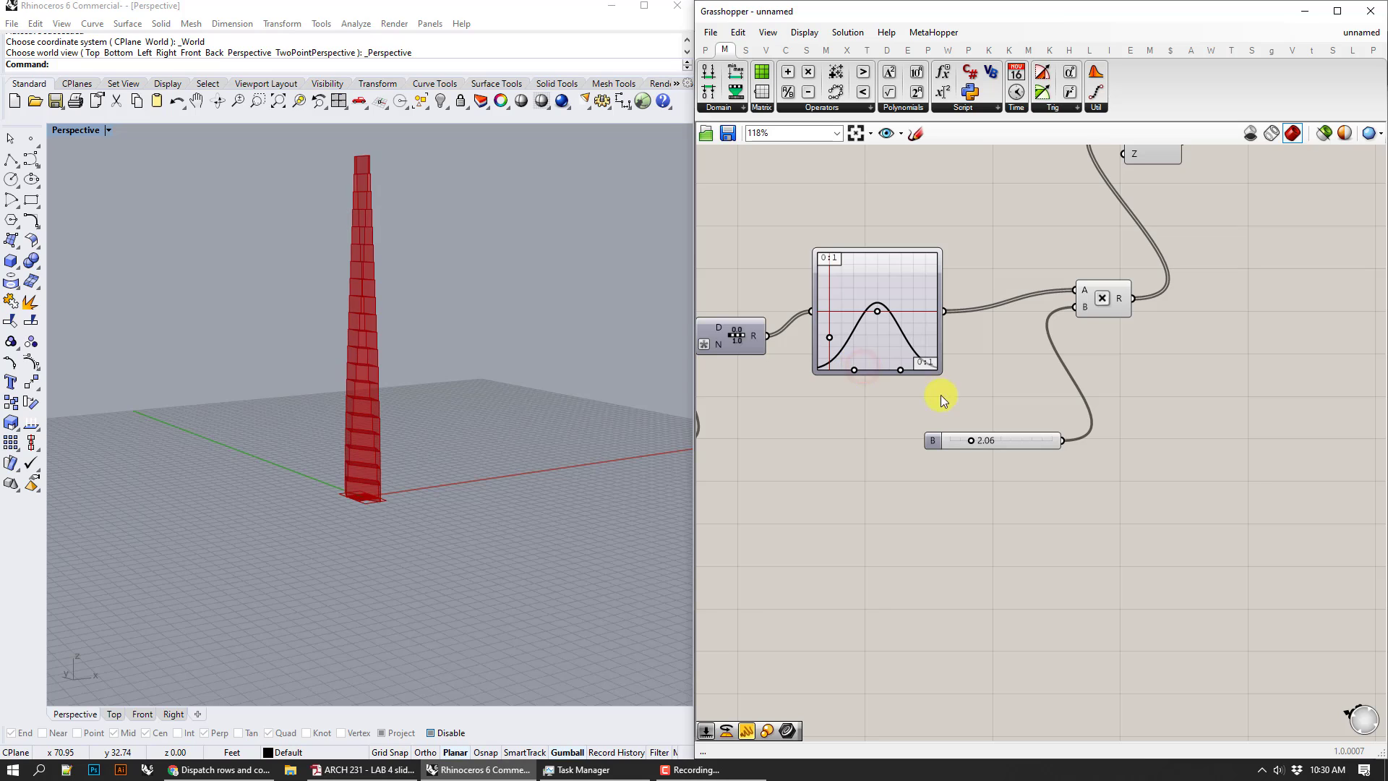
# - Set the Multiplication's B slider to 8.72 and fine-tune the tower's taper with a narrower Gaussian bell and a small Domain start adjustment
pyautogui.moveTo(970, 438); pyautogui.dragTo(1041, 434)
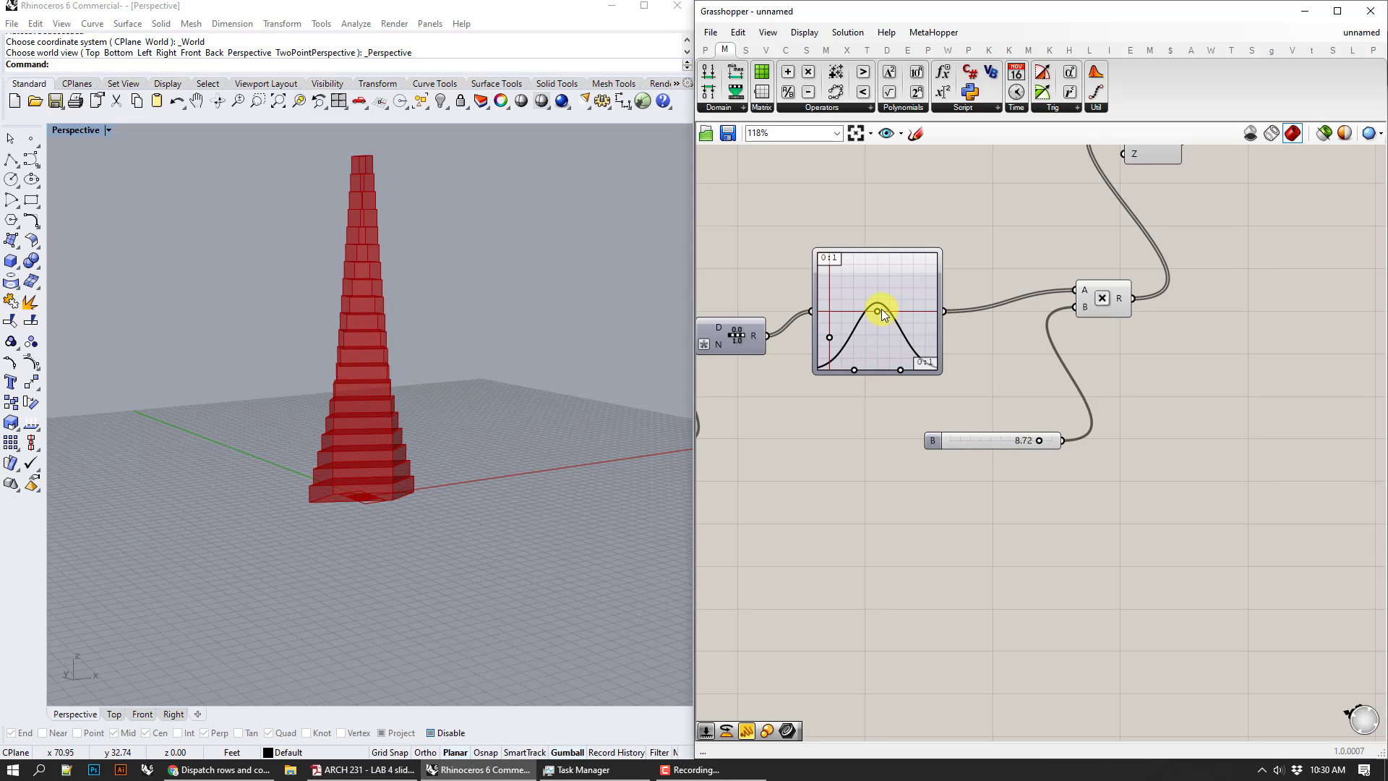
pyautogui.moveTo(882, 310)
pyautogui.mouseDown()
pyautogui.moveTo(875, 284)
pyautogui.moveTo(879, 311)
pyautogui.mouseUp()
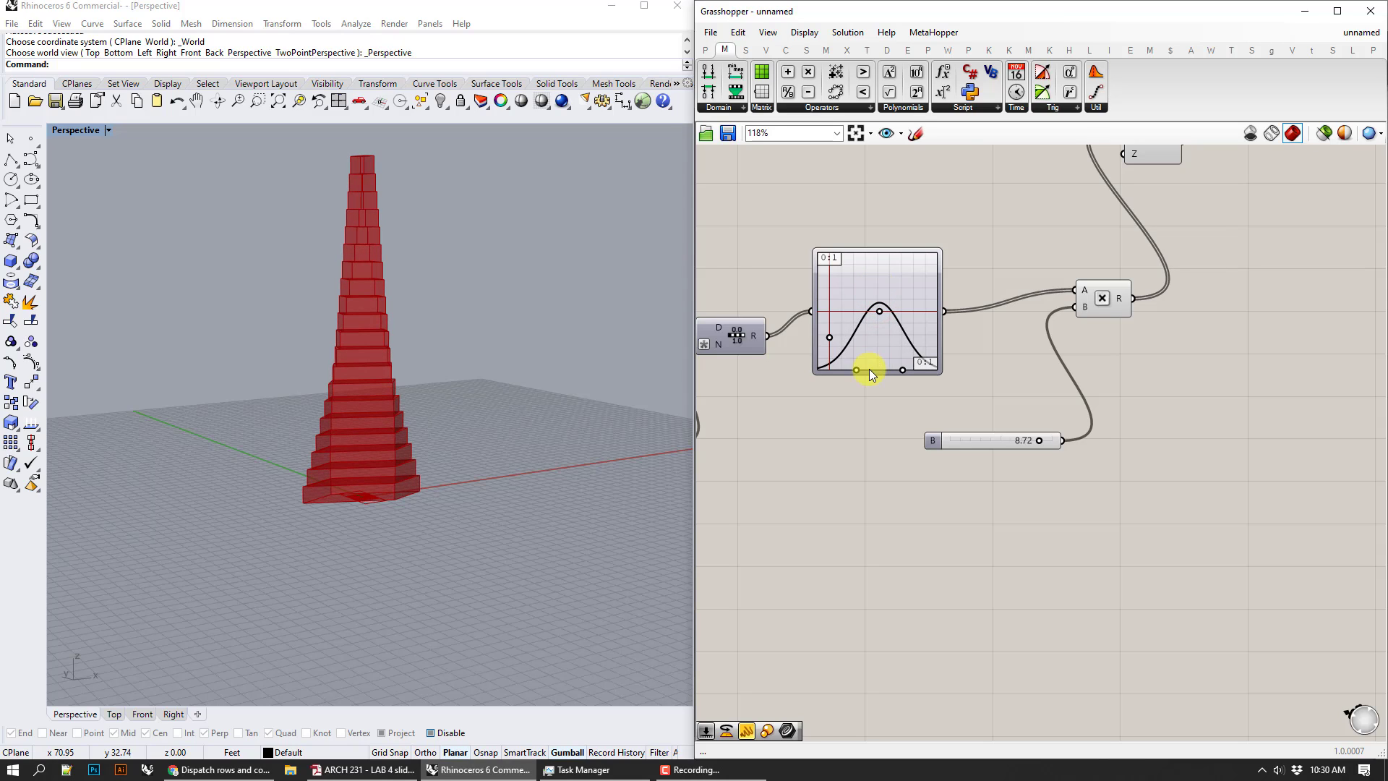
pyautogui.moveTo(856, 370); pyautogui.dragTo(860, 332)
pyautogui.moveTo(715, 410); pyautogui.dragTo(966, 410, button='right')
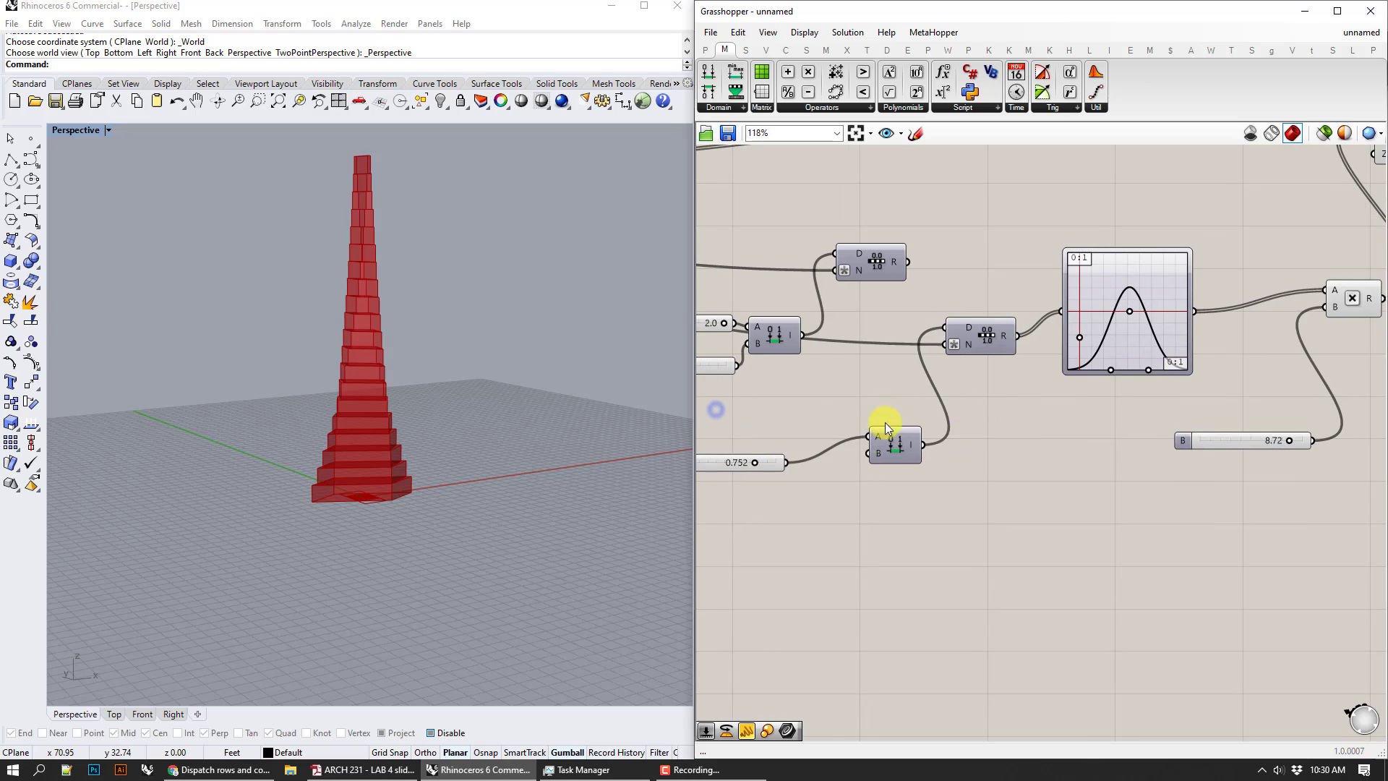
pyautogui.moveTo(822, 462)
pyautogui.mouseDown()
pyautogui.moveTo(801, 461)
pyautogui.moveTo(825, 459)
pyautogui.mouseUp()
# - Add a Panel beside the Multiplication component, wire its R output into it and enlarge the panel to show the whole list
pyautogui.moveTo(1132, 434); pyautogui.dragTo(889, 443, button='right')
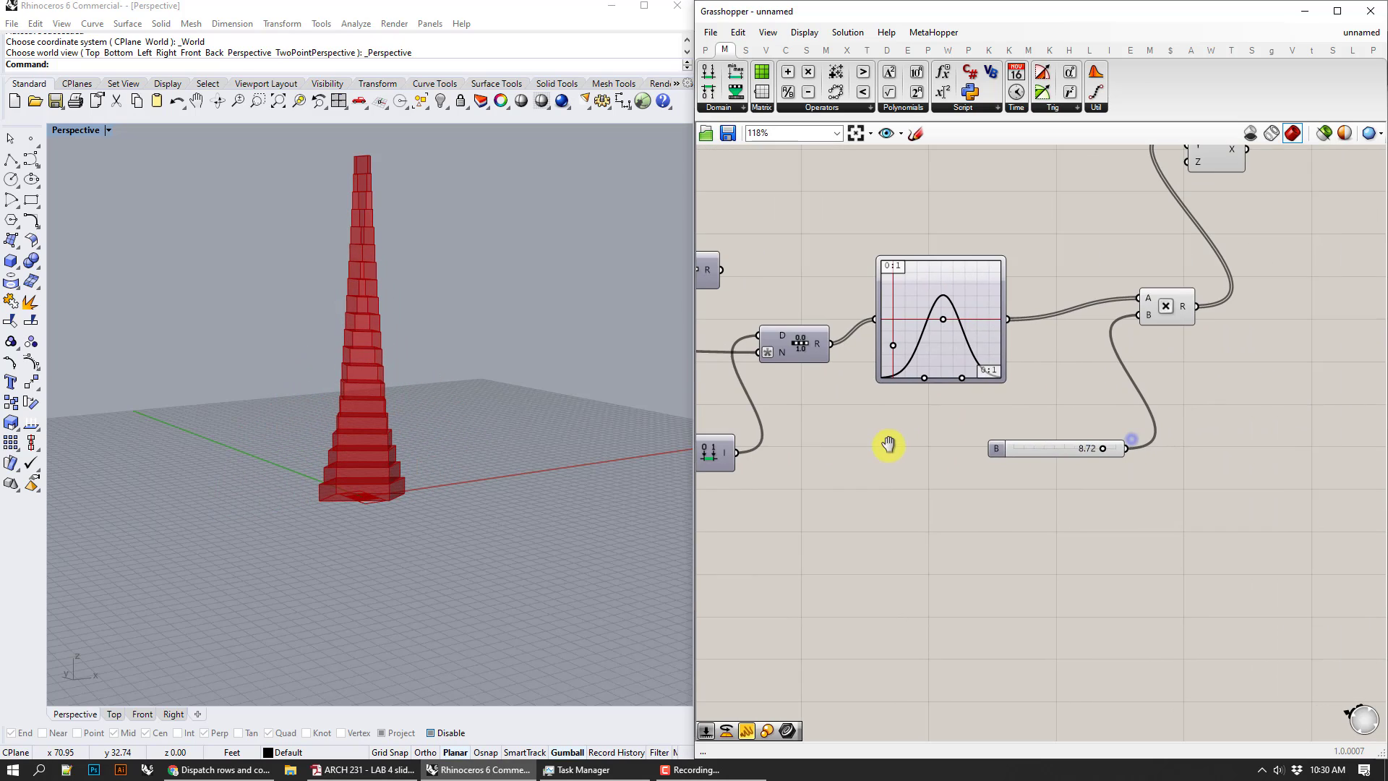
pyautogui.moveTo(1162, 306); pyautogui.dragTo(1127, 433, button='right')
pyautogui.doubleClick(1219, 365)
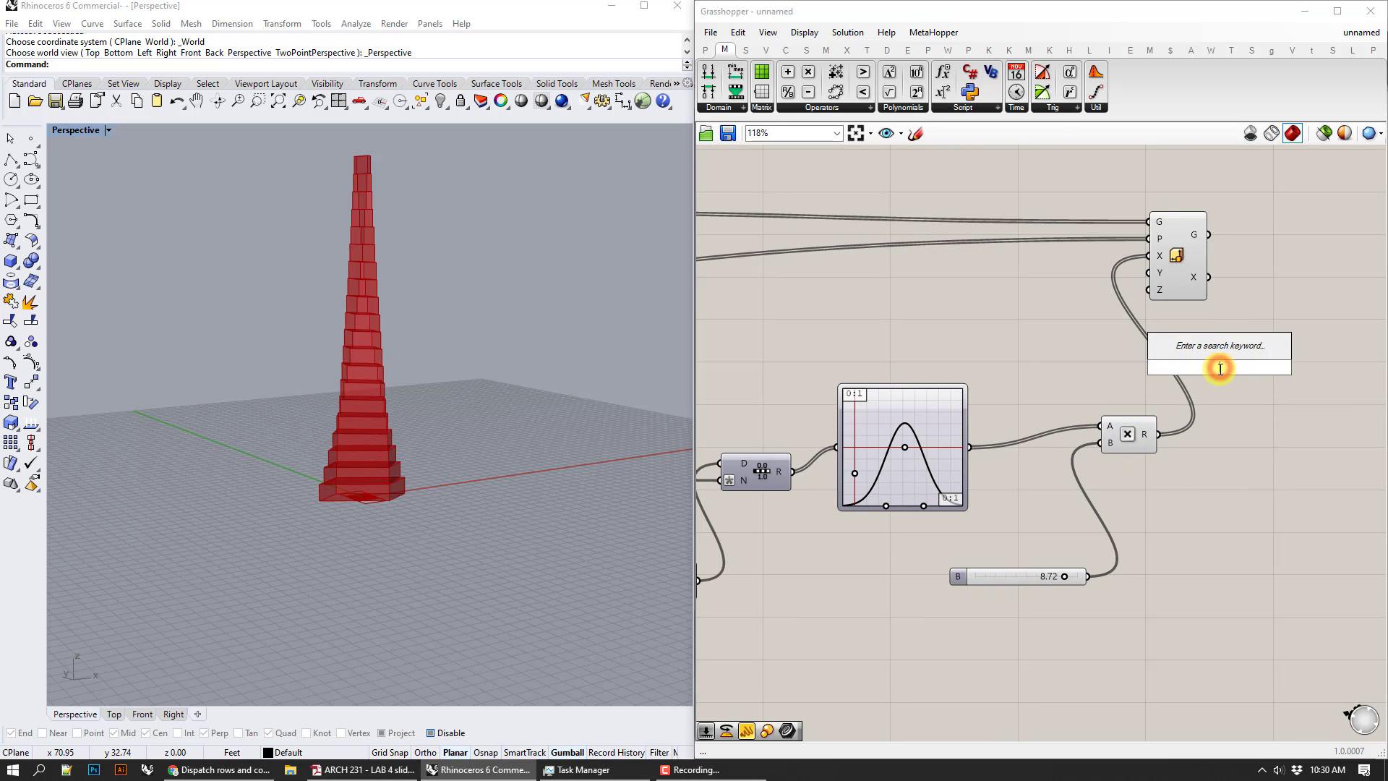
pyautogui.write('panel')
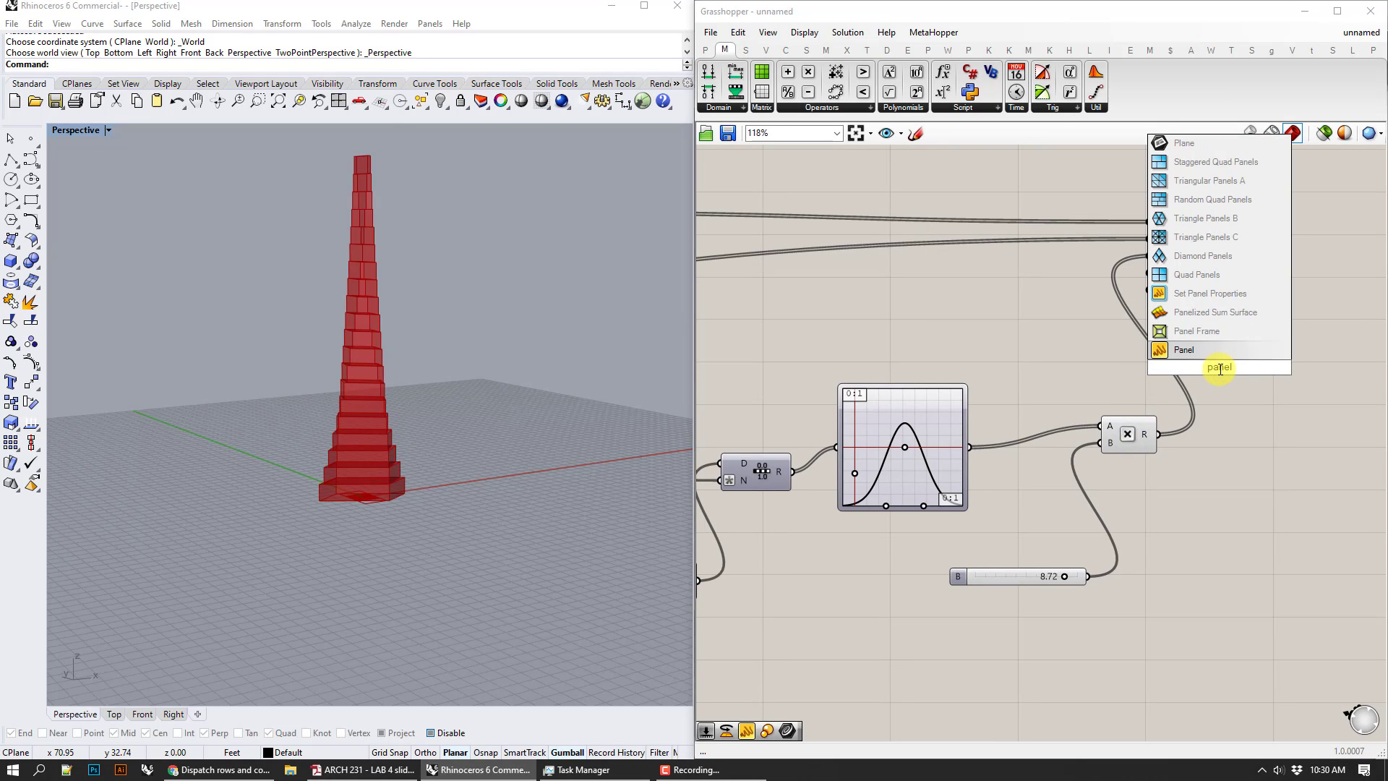
pyautogui.press('Return')
pyautogui.moveTo(1220, 381); pyautogui.dragTo(1296, 490)
pyautogui.moveTo(1230, 581); pyautogui.dragTo(1064, 520, button='right')
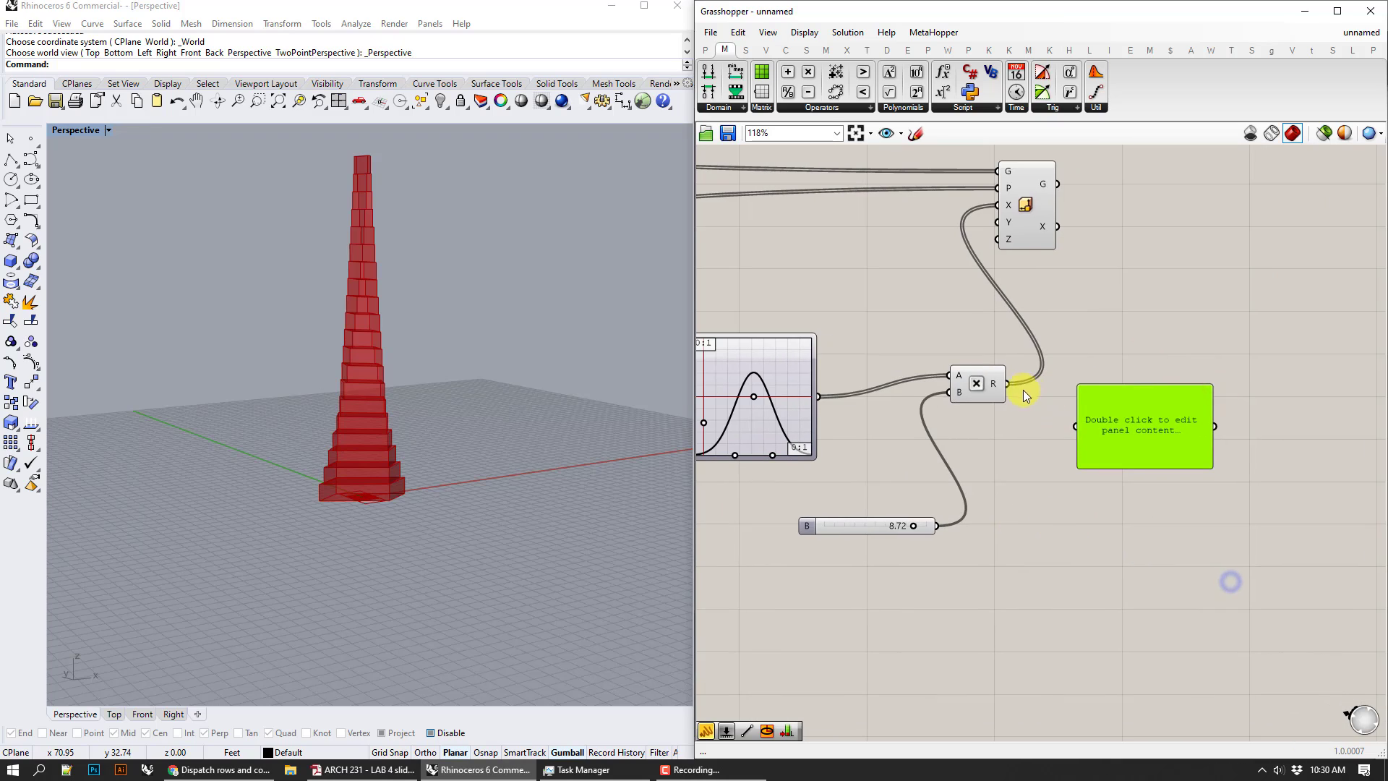
pyautogui.moveTo(1008, 384); pyautogui.dragTo(1183, 654)
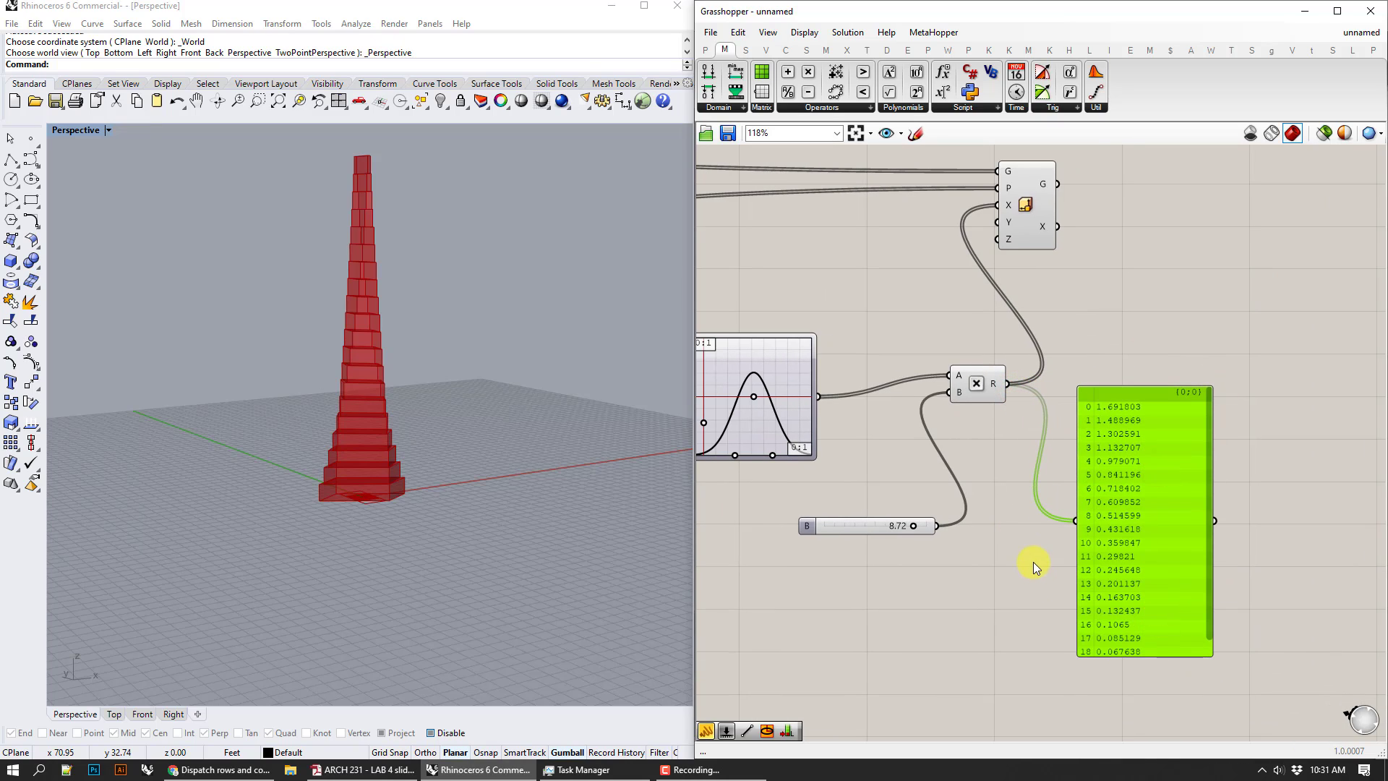
pyautogui.moveTo(1033, 562); pyautogui.dragTo(1010, 436, button='right')
pyautogui.moveTo(1121, 526); pyautogui.dragTo(1125, 591)
pyautogui.moveTo(943, 511); pyautogui.dragTo(901, 528, button='right')
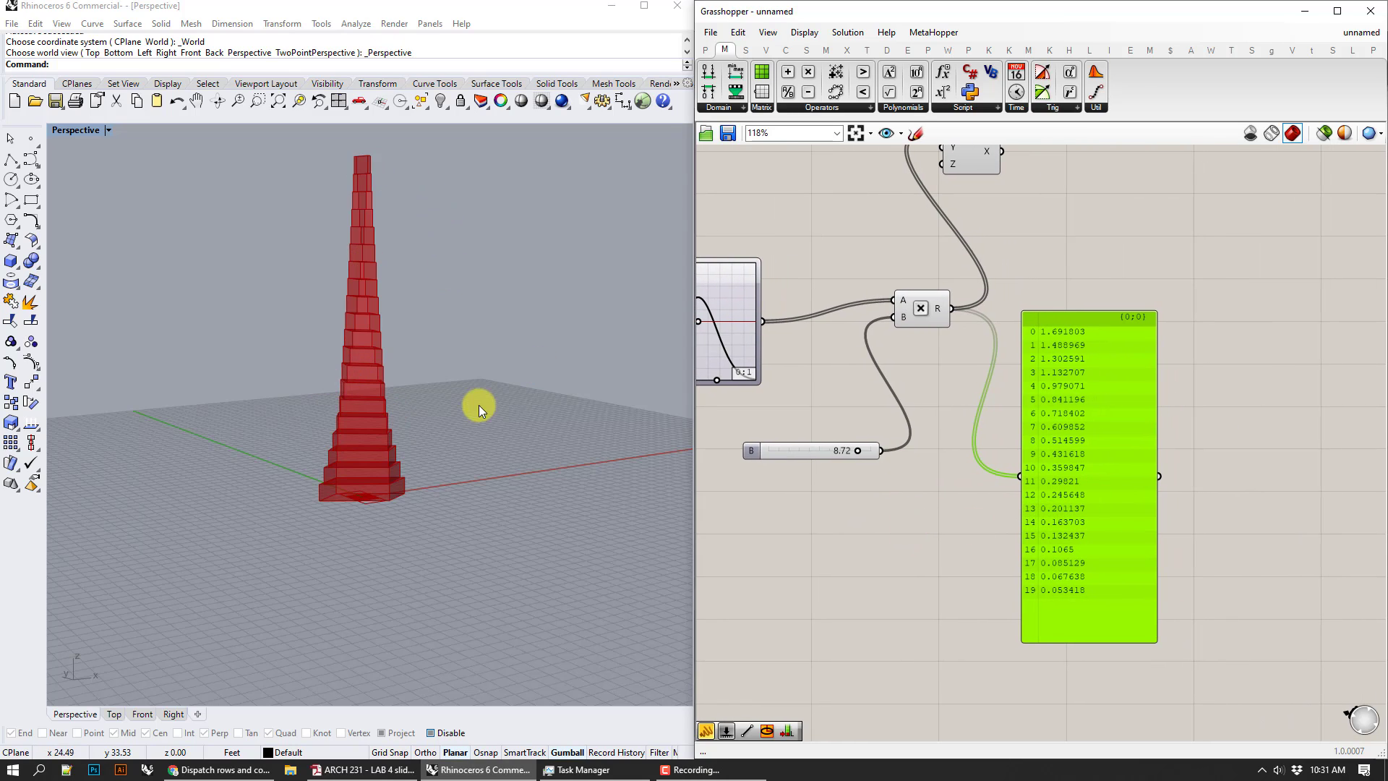
# - Set the Graph Mapper's input Domain start slider to 0.298 and the Multiplication's B slider to 2.35
pyautogui.moveTo(857, 453)
pyautogui.mouseDown()
pyautogui.moveTo(842, 453)
pyautogui.moveTo(874, 449)
pyautogui.mouseUp()
pyautogui.moveTo(803, 446); pyautogui.dragTo(1192, 436, button='right')
pyautogui.moveTo(884, 459); pyautogui.dragTo(1072, 470, button='right')
pyautogui.moveTo(969, 496); pyautogui.dragTo(948, 498, button='right')
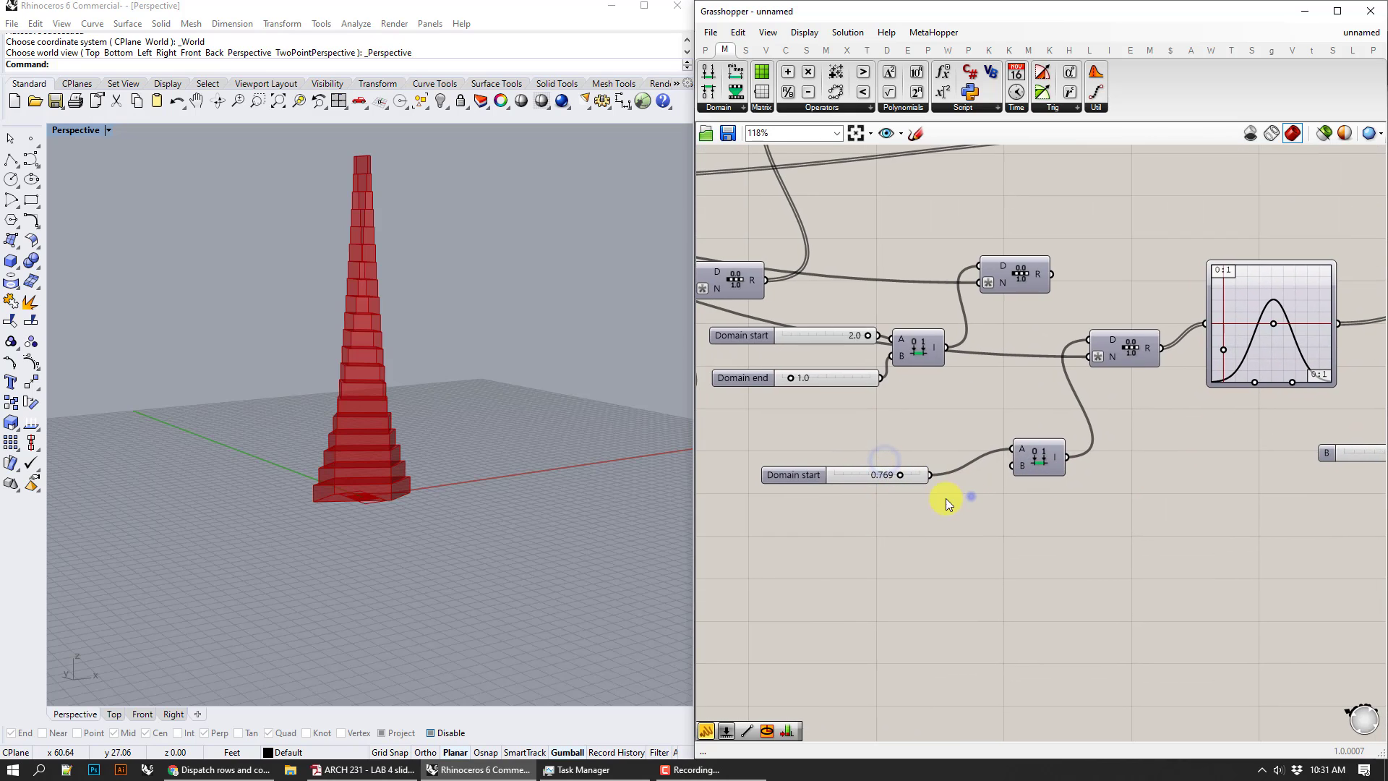
pyautogui.scroll(-2, 1013, 533)
pyautogui.moveTo(1013, 534); pyautogui.dragTo(829, 504, button='right')
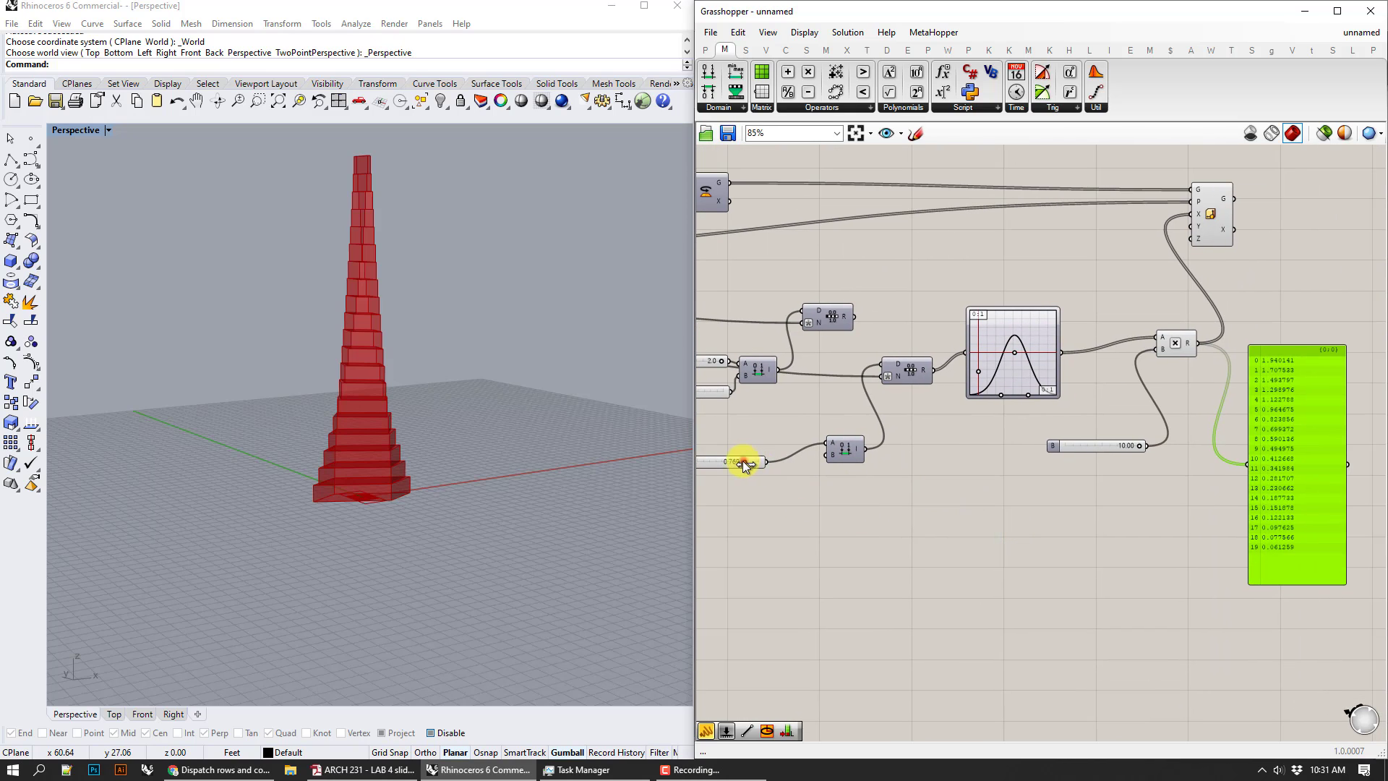
pyautogui.moveTo(743, 461); pyautogui.dragTo(714, 463)
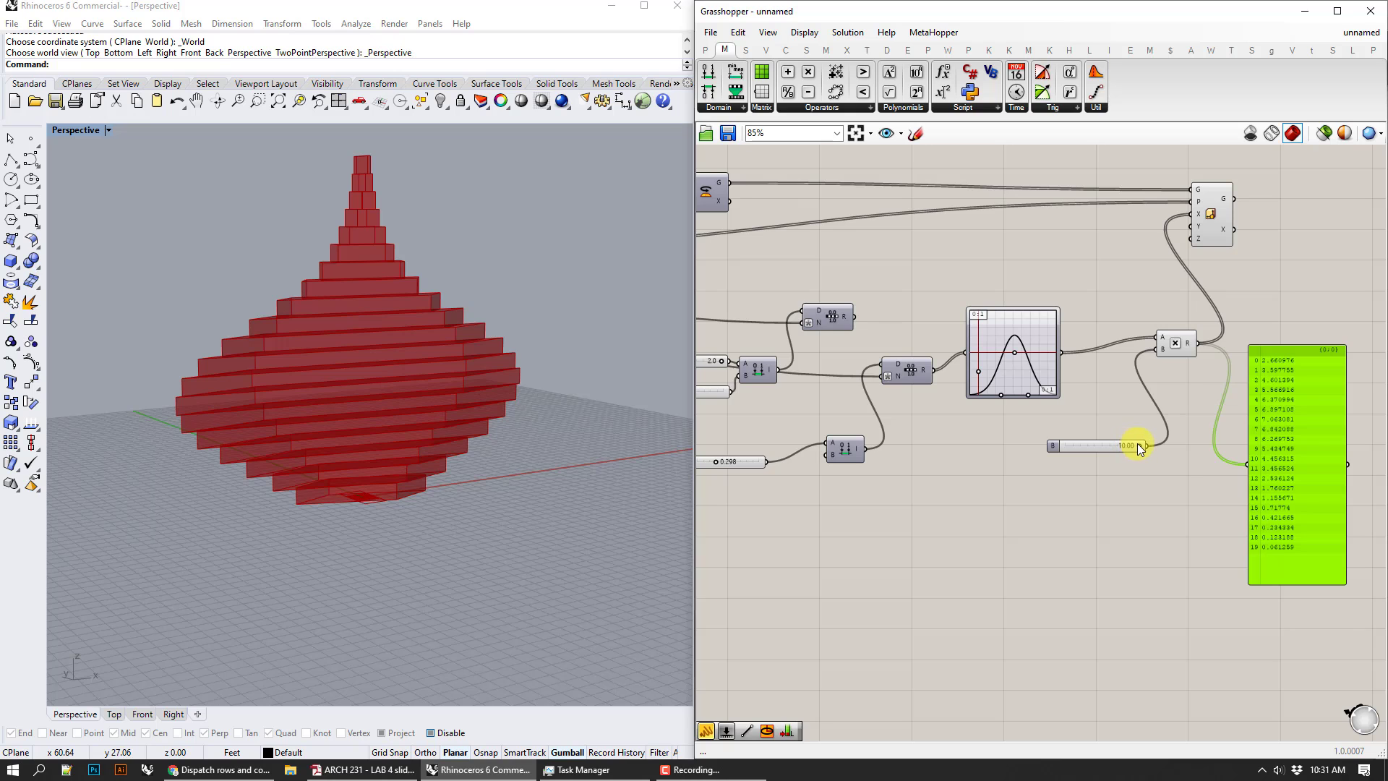
pyautogui.moveTo(1138, 444); pyautogui.dragTo(1081, 459)
pyautogui.moveTo(680, 376); pyautogui.dragTo(629, 357, button='right')
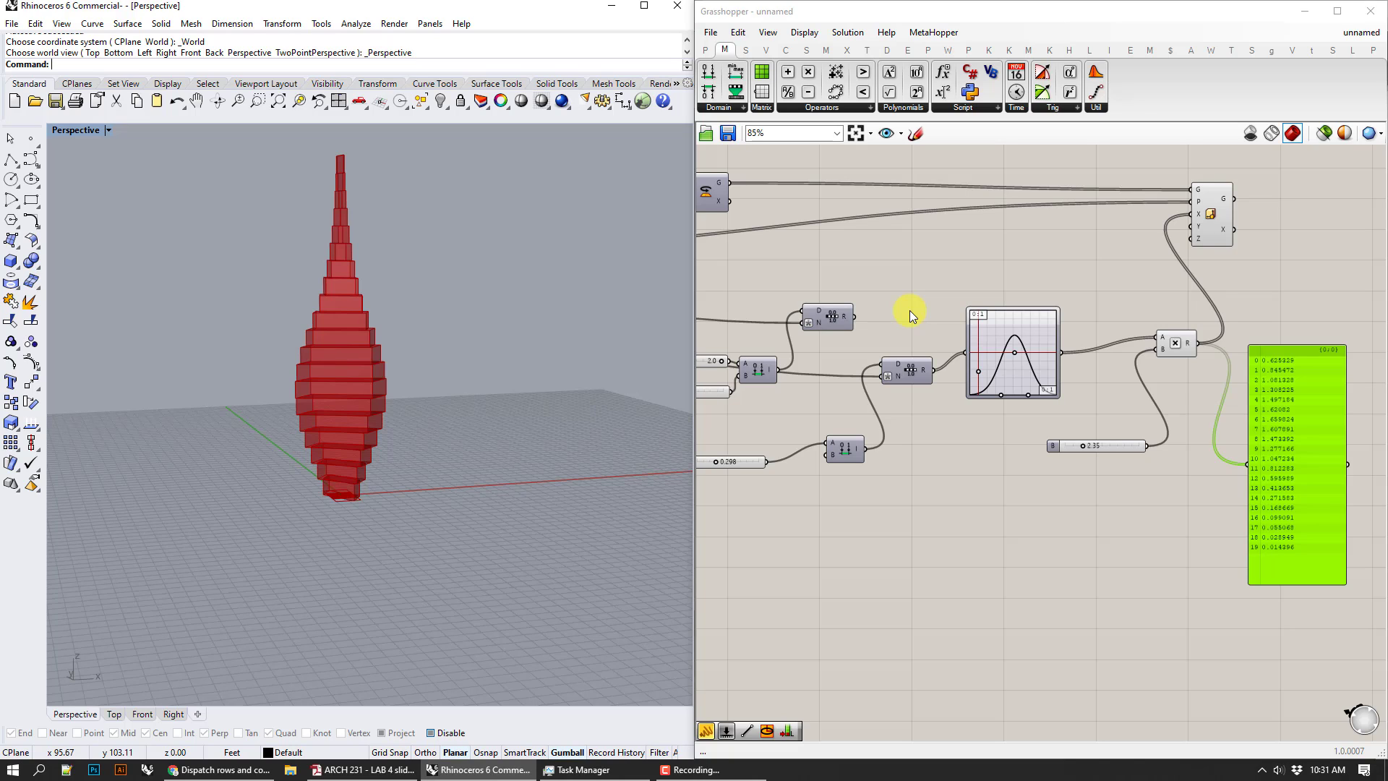
# - Review the earlier rotated-ellipse definition, including its Area, Range and Construct Domain components
pyautogui.moveTo(917, 302); pyautogui.dragTo(1056, 290, button='right')
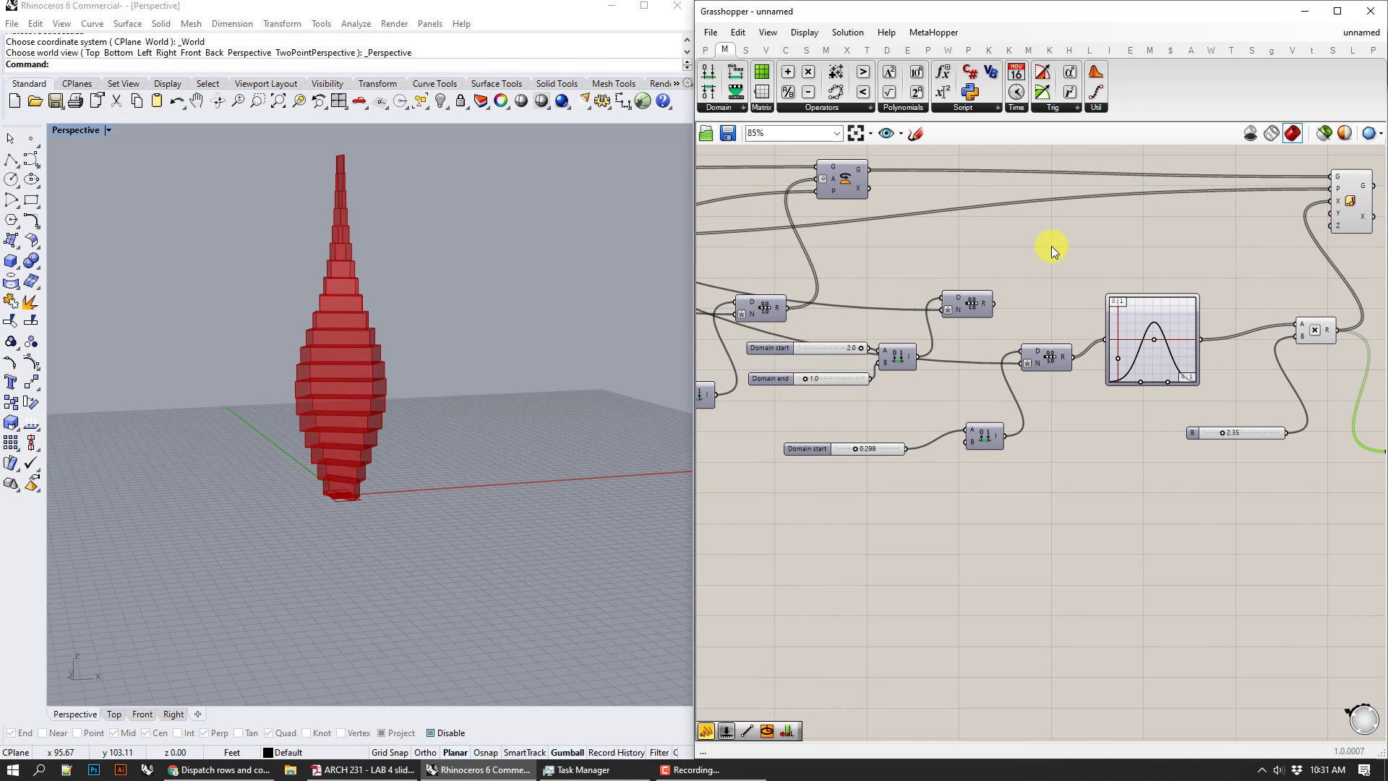
pyautogui.moveTo(1077, 241); pyautogui.dragTo(967, 232, button='right')
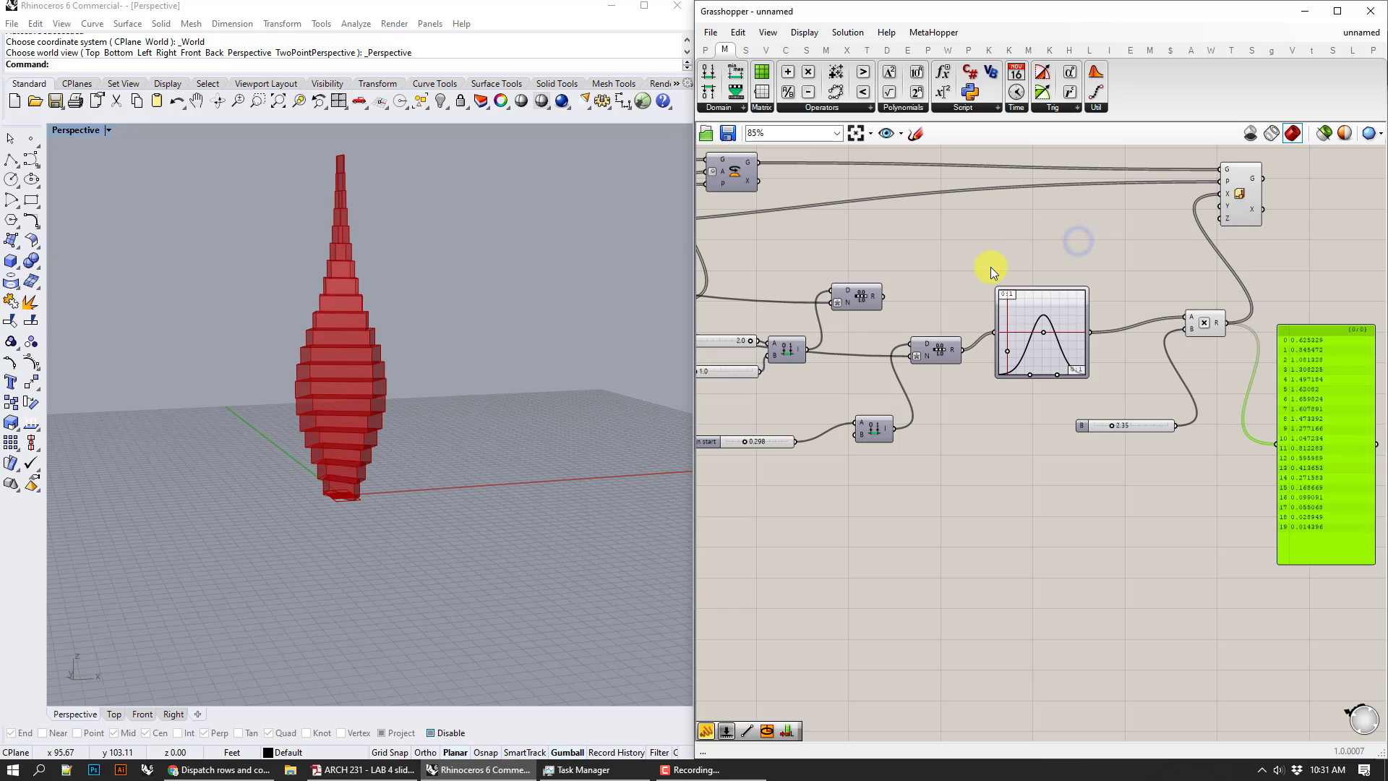
pyautogui.scroll(-2, 940, 284)
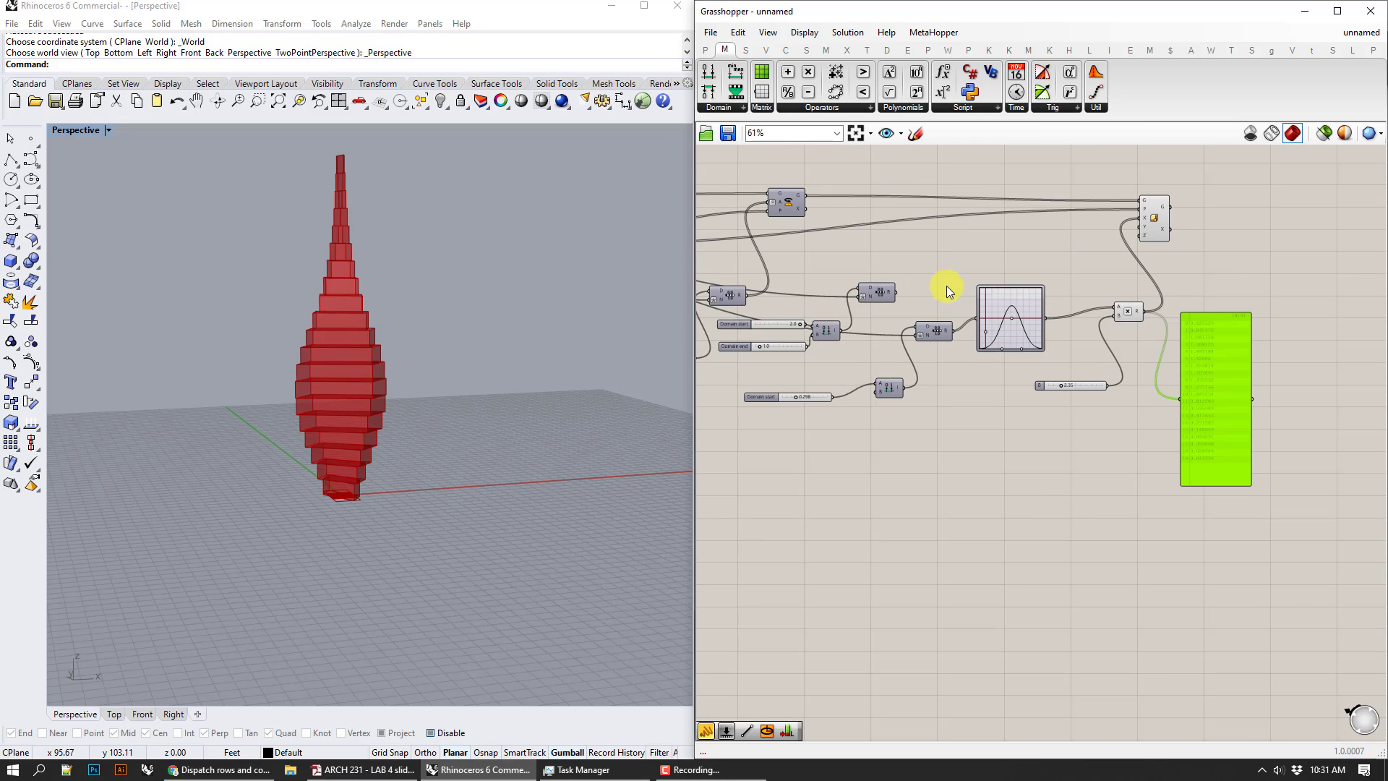
pyautogui.moveTo(923, 248); pyautogui.dragTo(1148, 285, button='right')
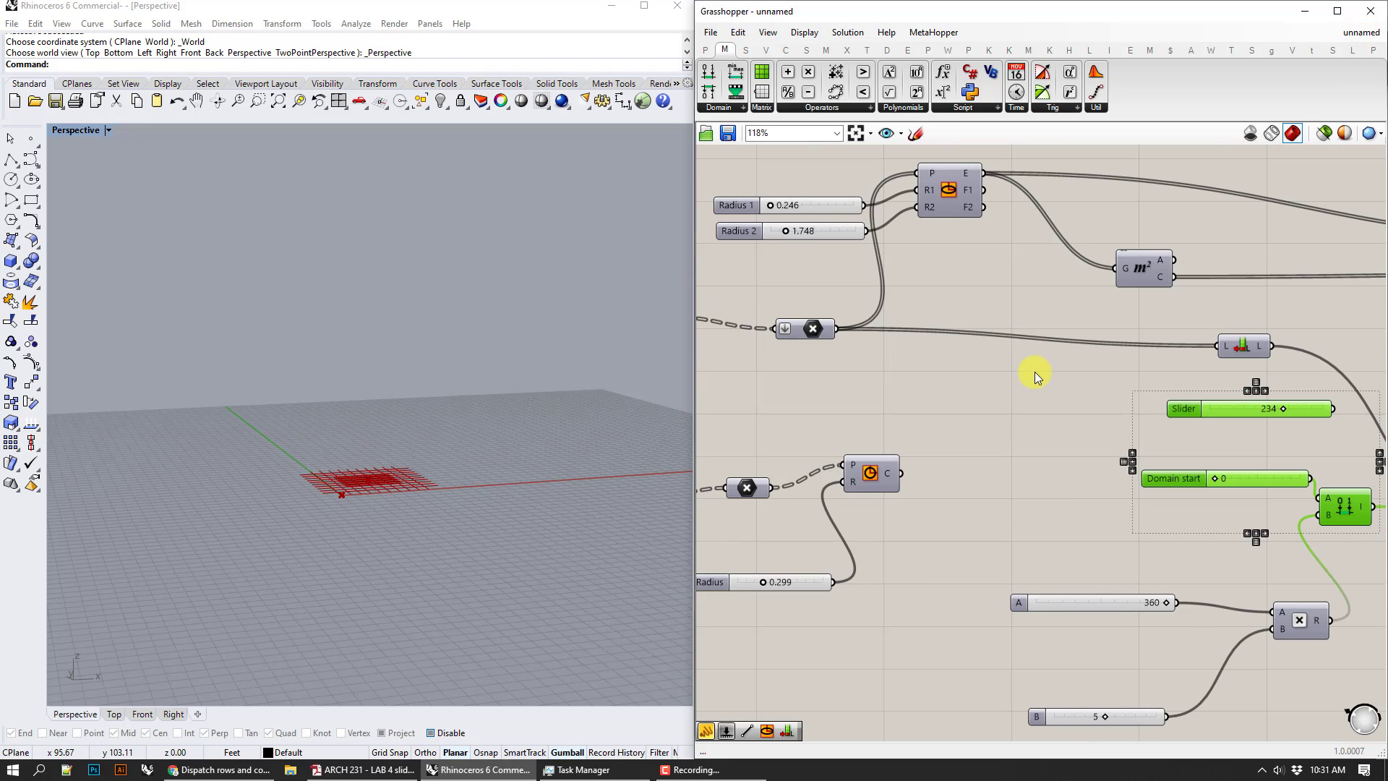
pyautogui.scroll(-2, 1034, 371)
pyautogui.moveTo(1074, 416); pyautogui.dragTo(1317, 405, button='right')
pyautogui.scroll(-1, 1316, 406)
pyautogui.scroll(3, 1012, 337)
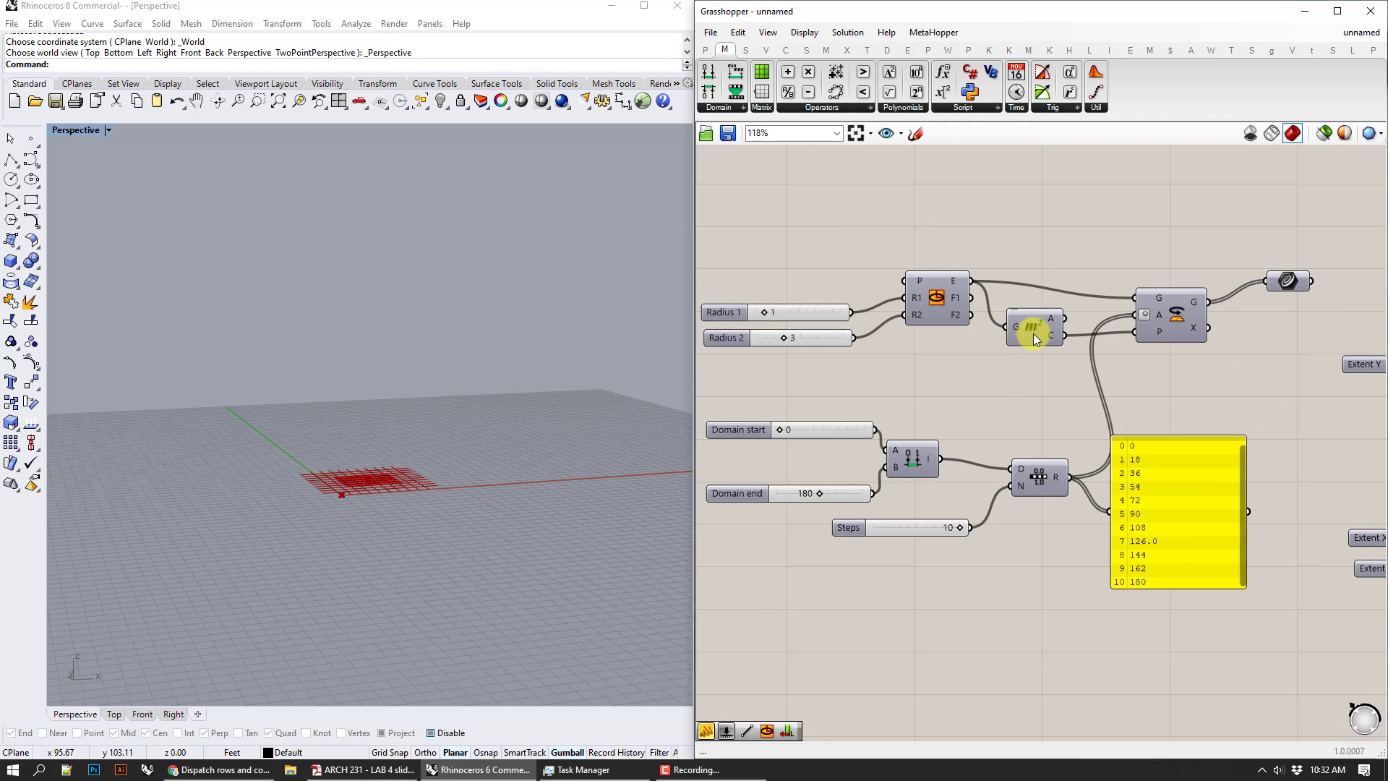
pyautogui.moveTo(1034, 337); pyautogui.dragTo(1039, 331)
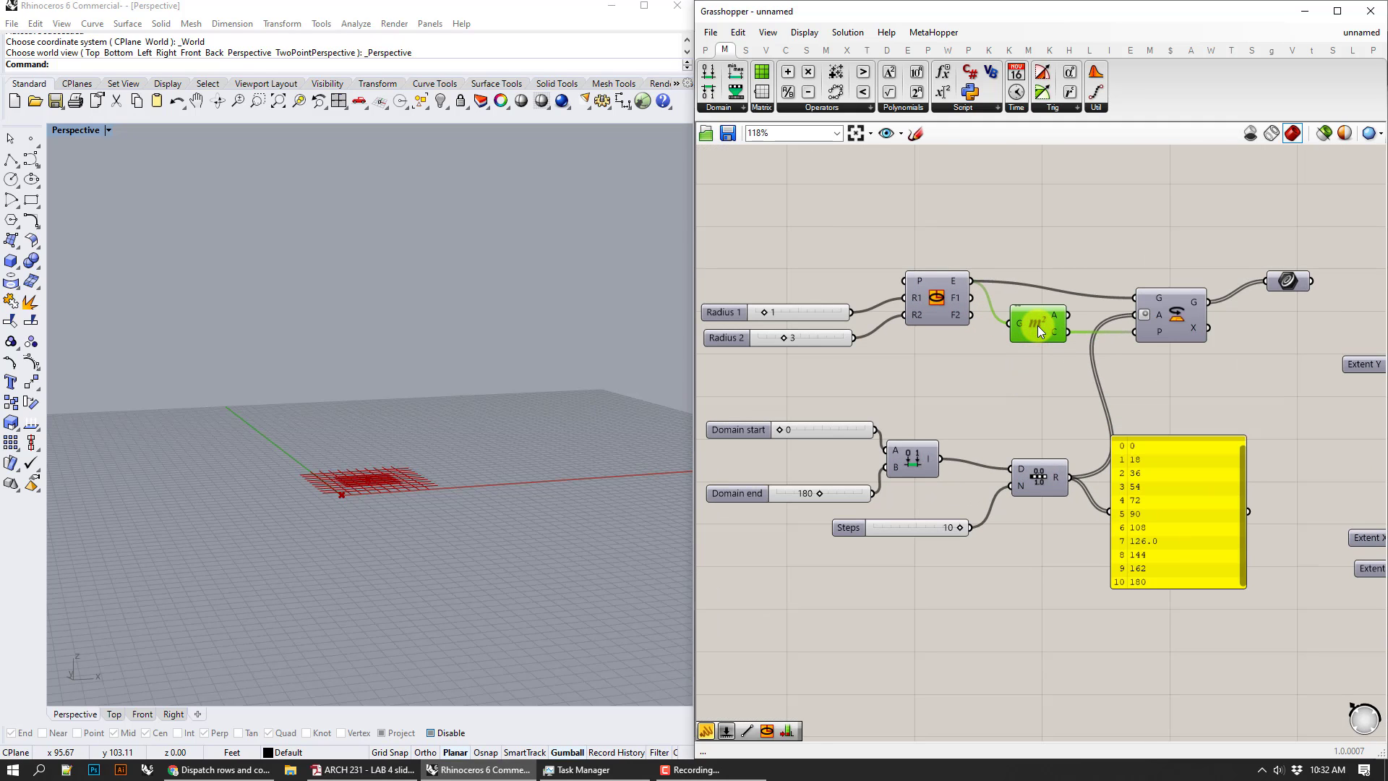
pyautogui.click(1046, 483)
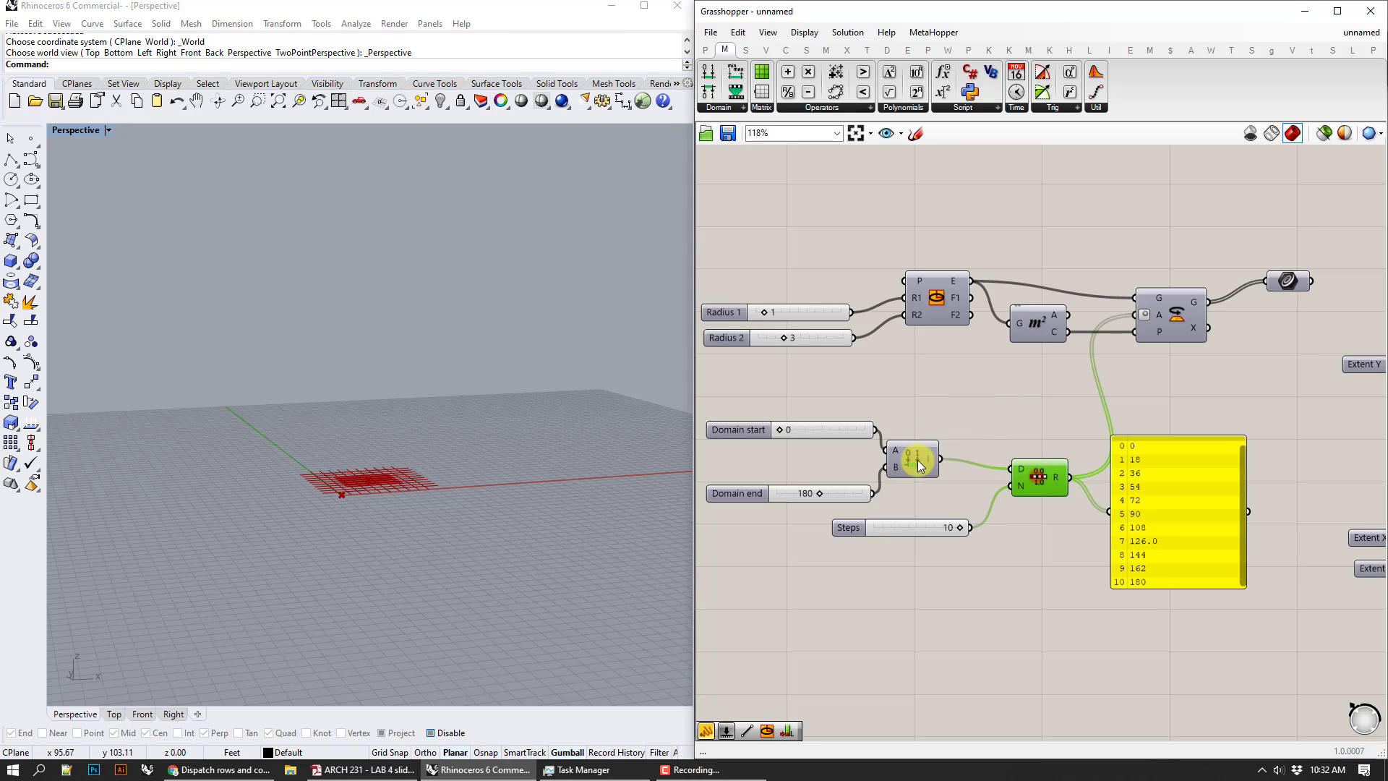
pyautogui.click(912, 463)
pyautogui.click(1017, 409)
# - Examine the ellipse grid definition and how its Rotate component receives geometry, angles and centre points
pyautogui.moveTo(1252, 405); pyautogui.dragTo(950, 409, button='right')
pyautogui.scroll(-3, 1082, 424)
pyautogui.moveTo(1081, 425); pyautogui.dragTo(1286, 530, button='right')
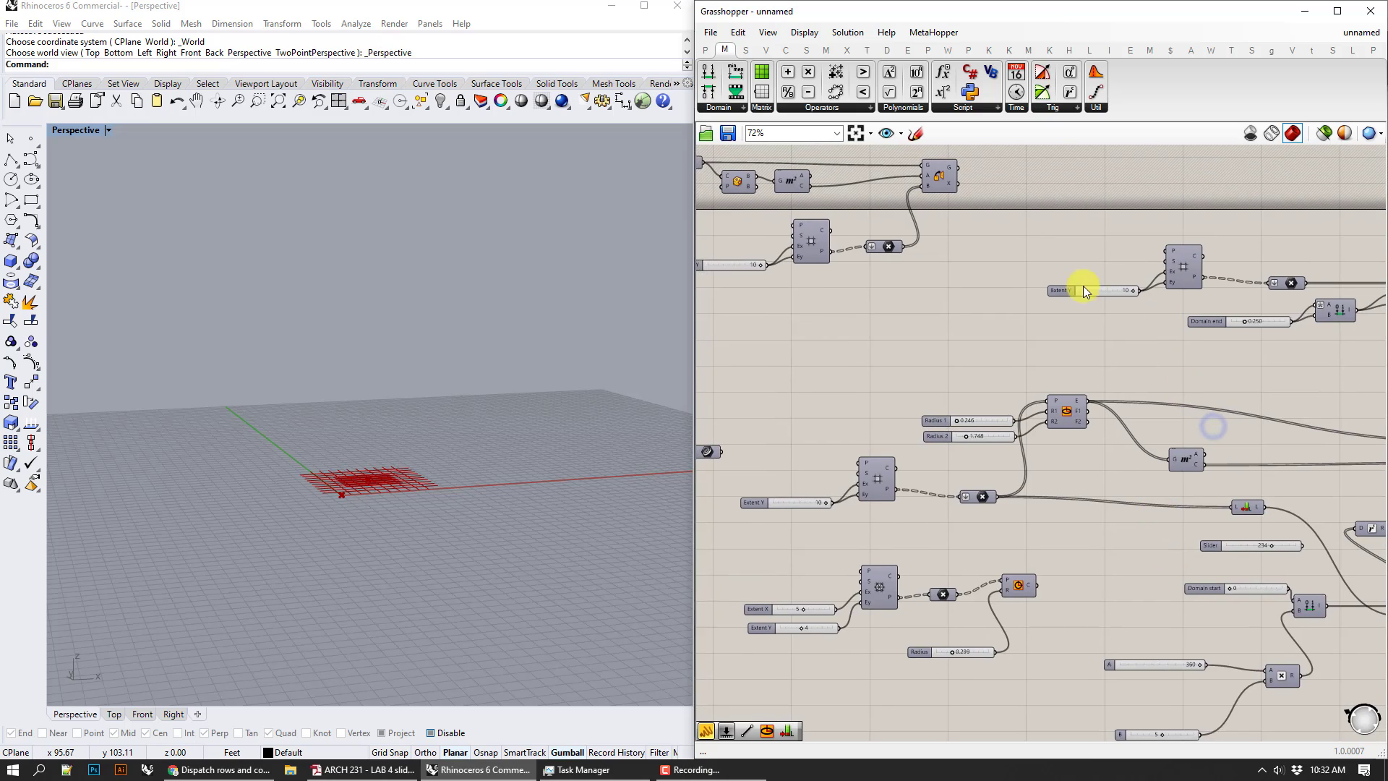
pyautogui.moveTo(1084, 285); pyautogui.dragTo(744, 273, button='right')
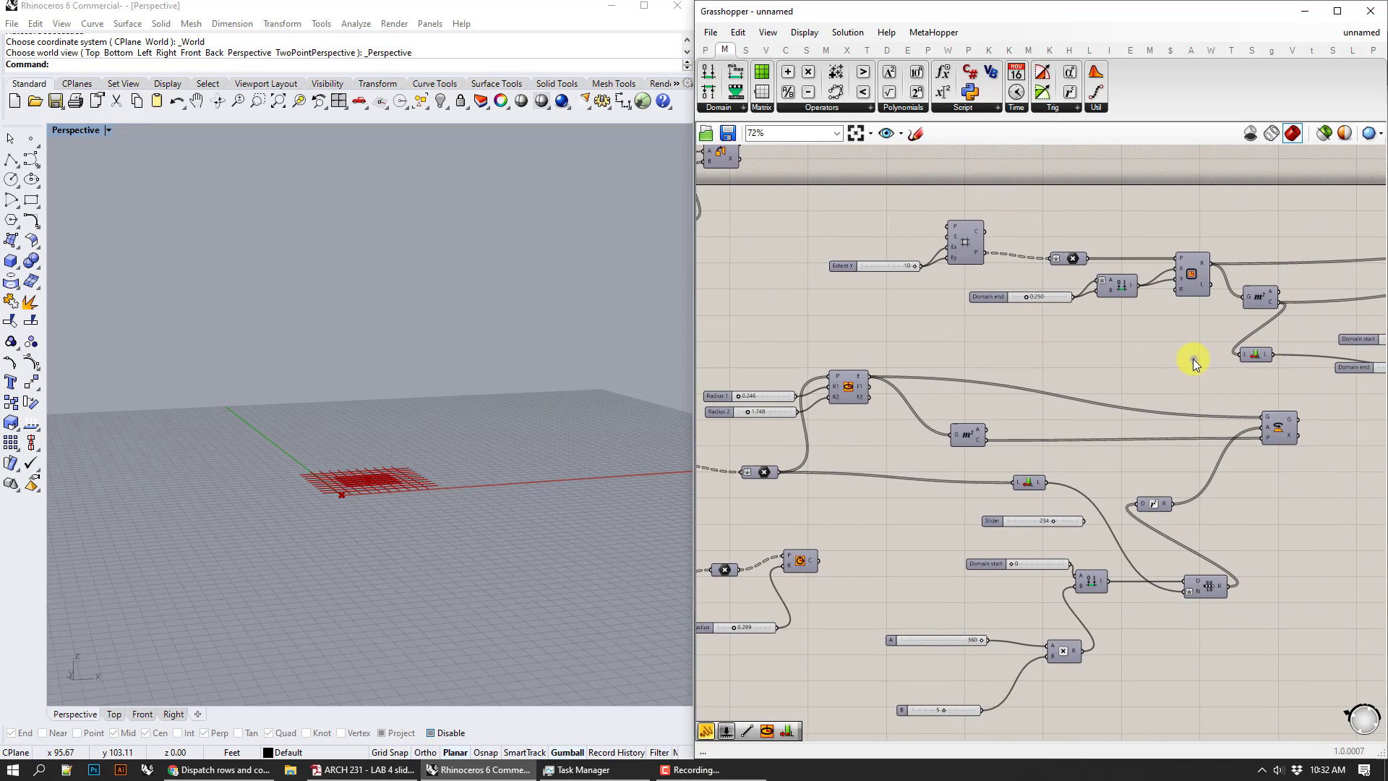
pyautogui.moveTo(1227, 337); pyautogui.dragTo(1062, 210, button='right')
pyautogui.click(1097, 299)
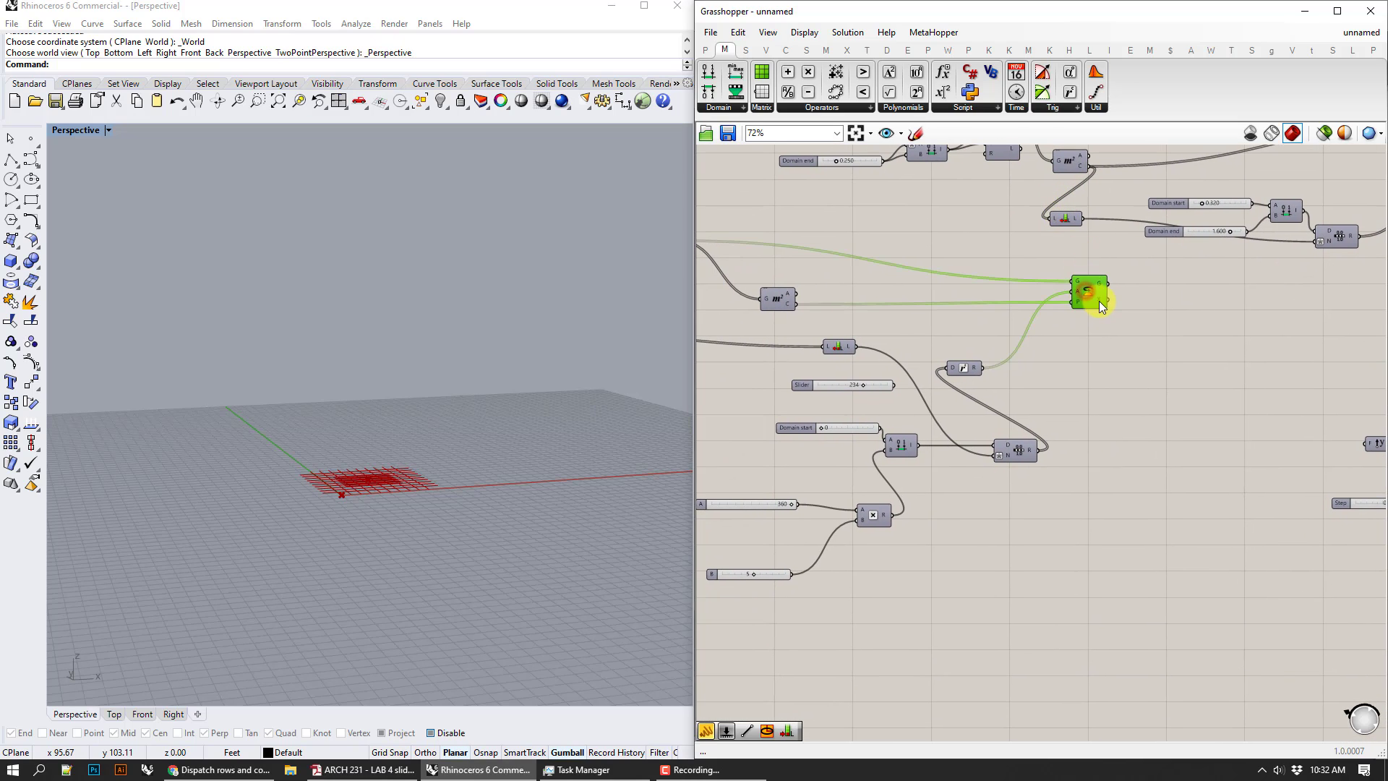
pyautogui.scroll(-1, 1189, 434)
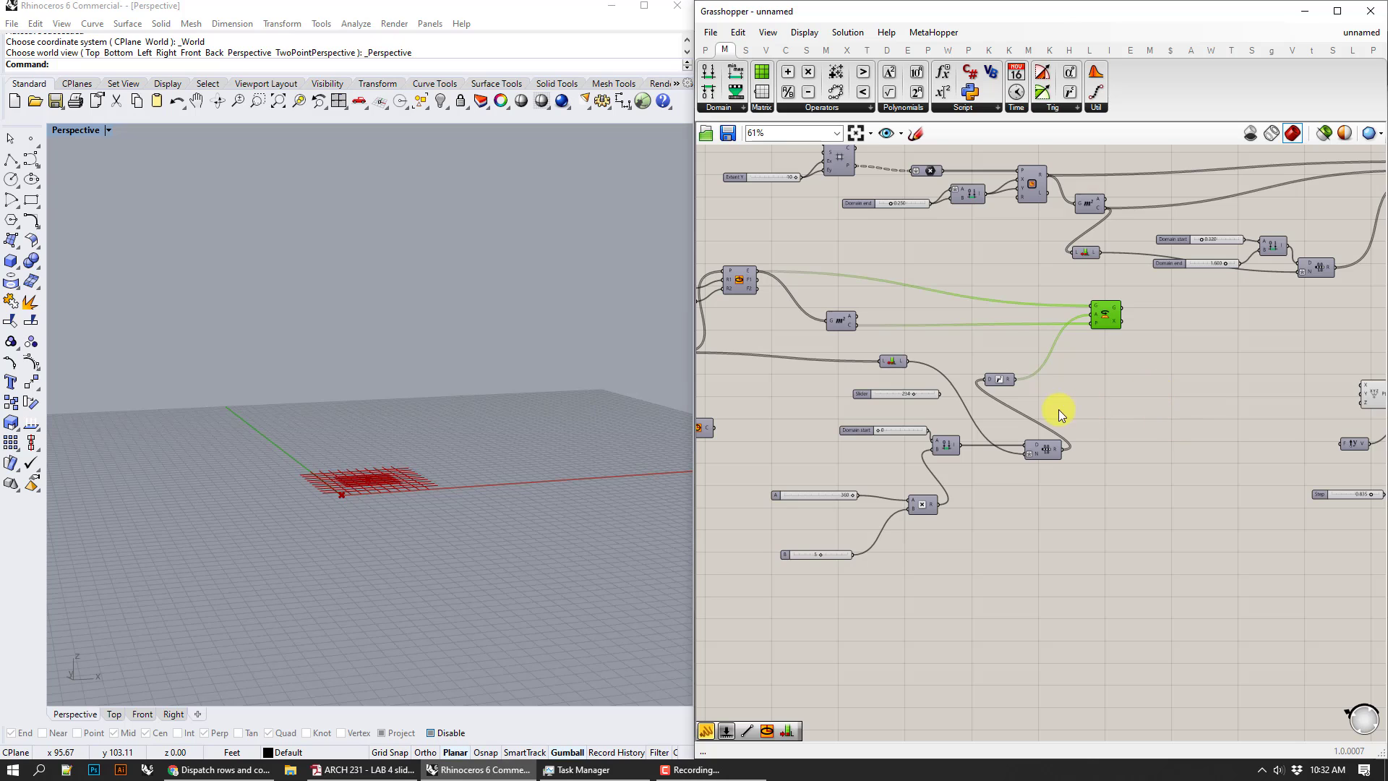
# - Inspect the rectangle grid's List Length component and the expression on the Range's N input feeding the Scale
pyautogui.moveTo(926, 317); pyautogui.dragTo(867, 418, button='right')
pyautogui.scroll(2, 1046, 316)
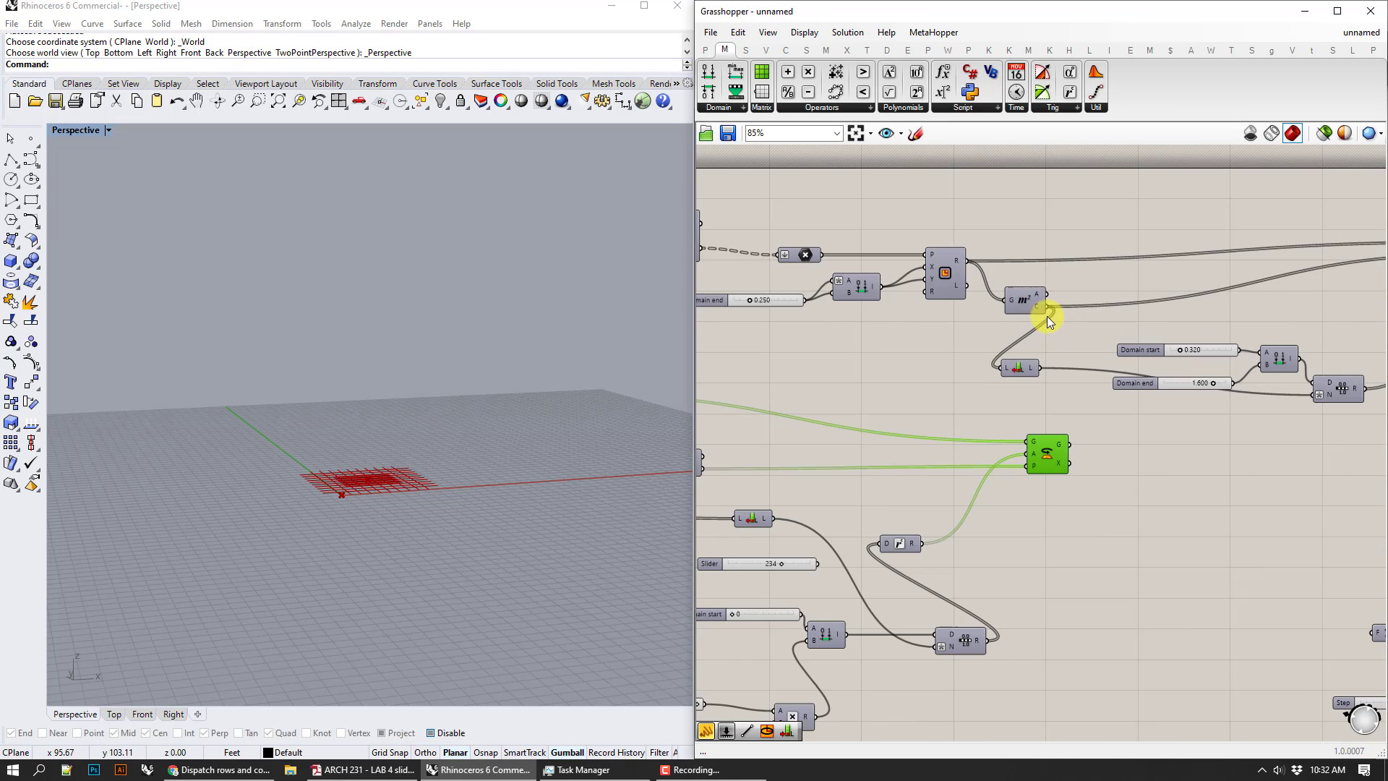
pyautogui.click(1030, 369)
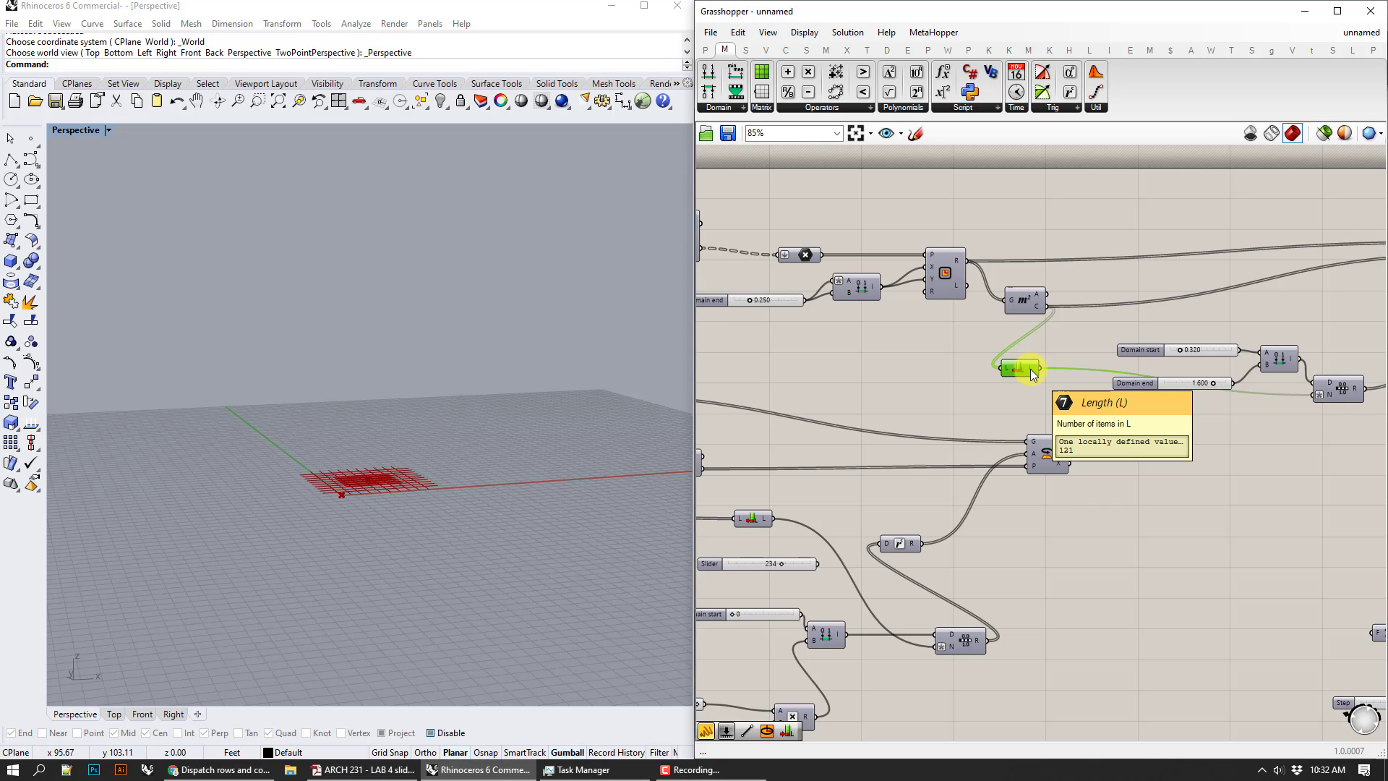
pyautogui.moveTo(1233, 471); pyautogui.dragTo(961, 457, button='right')
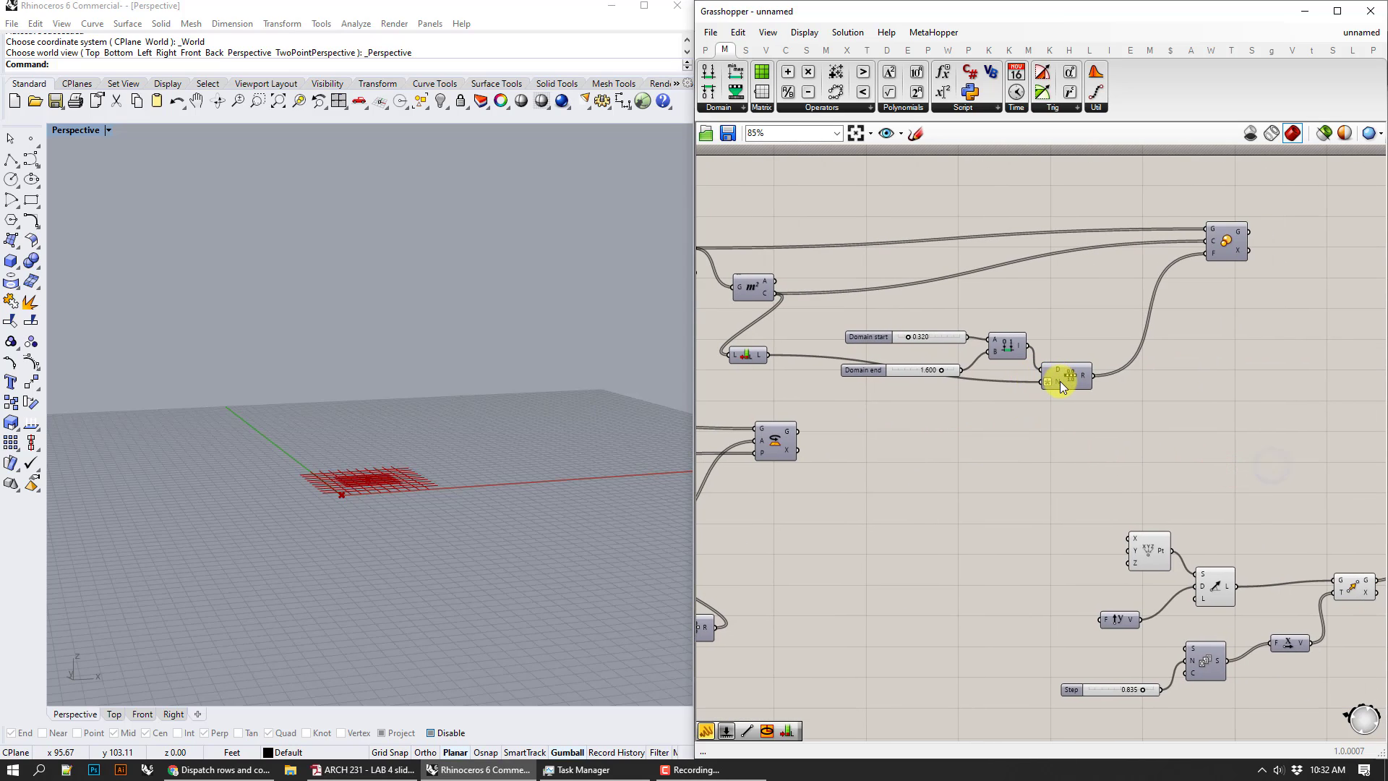
pyautogui.moveTo(1059, 380)
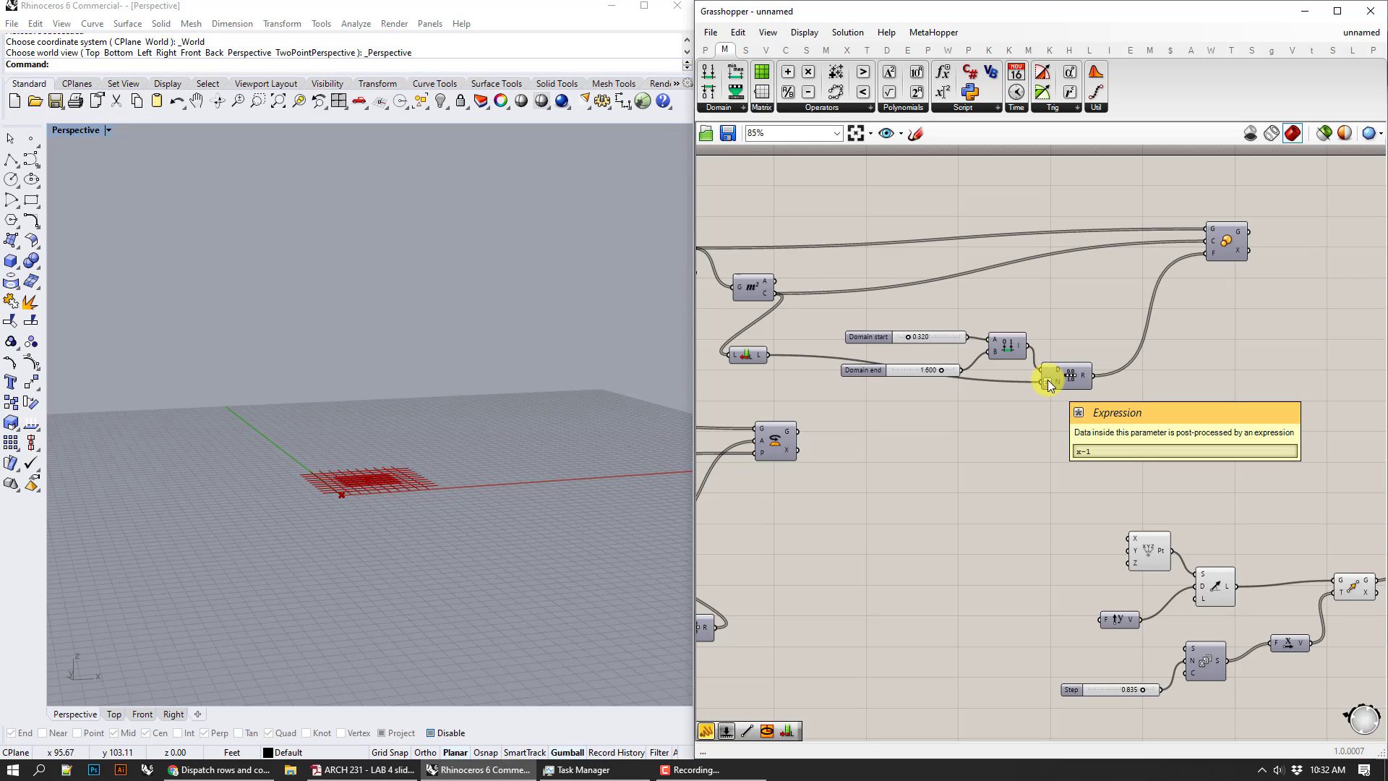
pyautogui.moveTo(1242, 406); pyautogui.dragTo(945, 326, button='right')
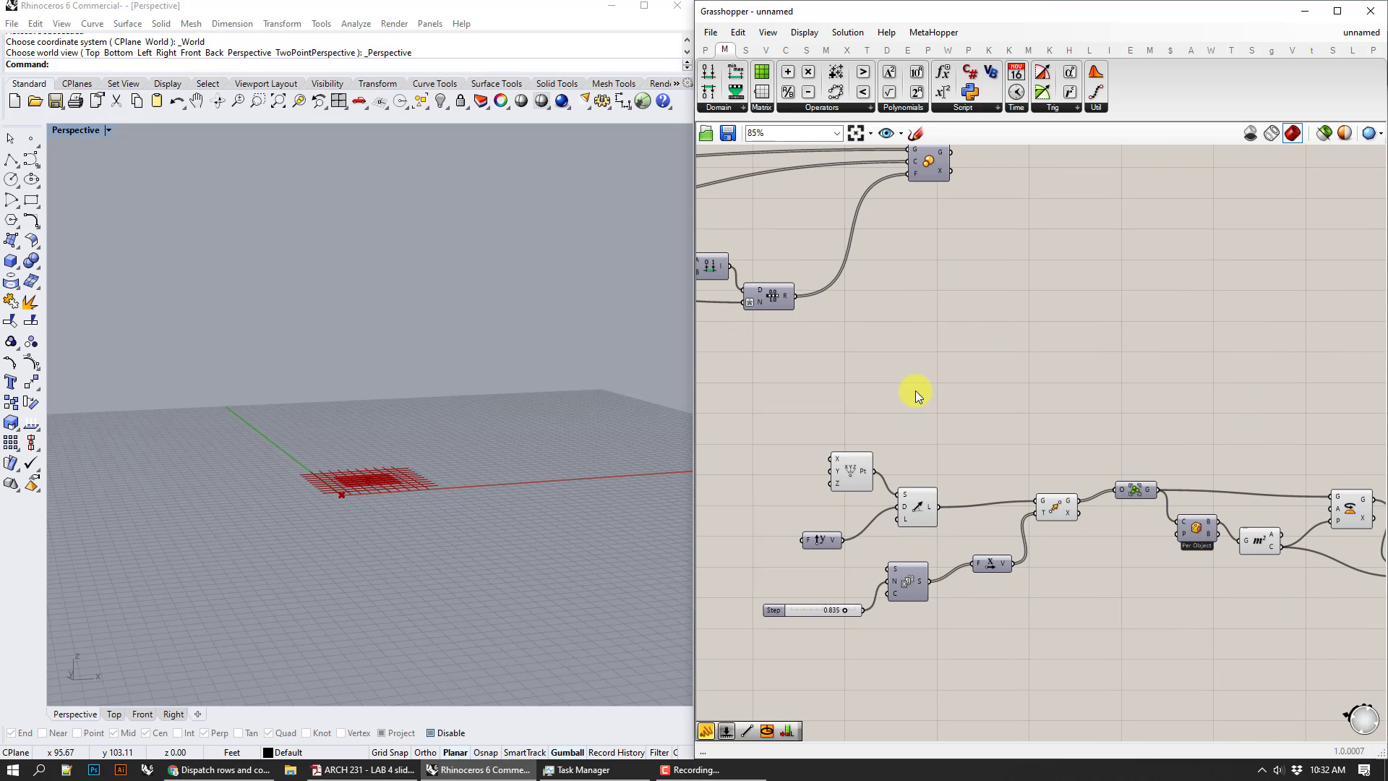
# - Show the model in Top view and inspect the line pattern's point, Move, Rotate and Scale components
pyautogui.click(861, 483)
pyautogui.moveTo(1136, 366); pyautogui.dragTo(1021, 226, button='right')
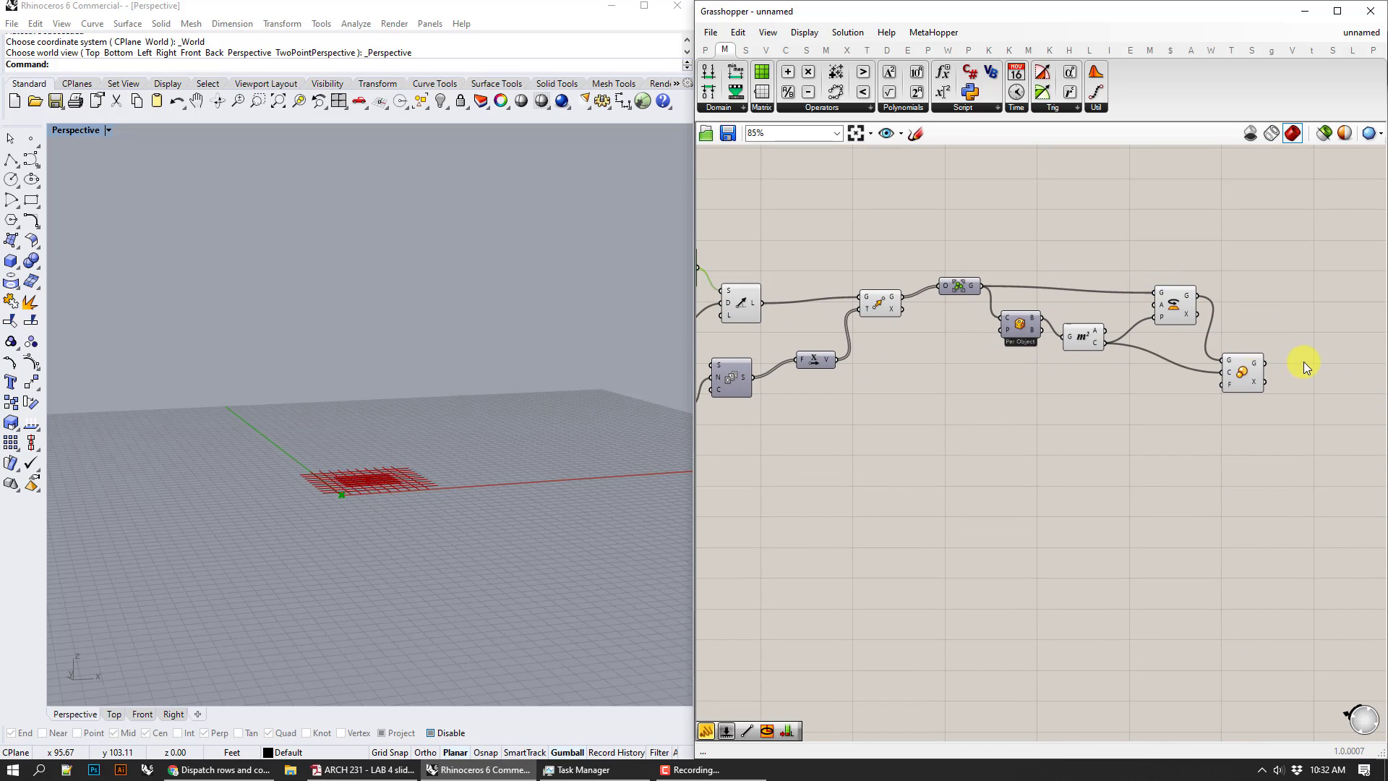
pyautogui.click(609, 368)
pyautogui.write('top')
pyautogui.press('Return')
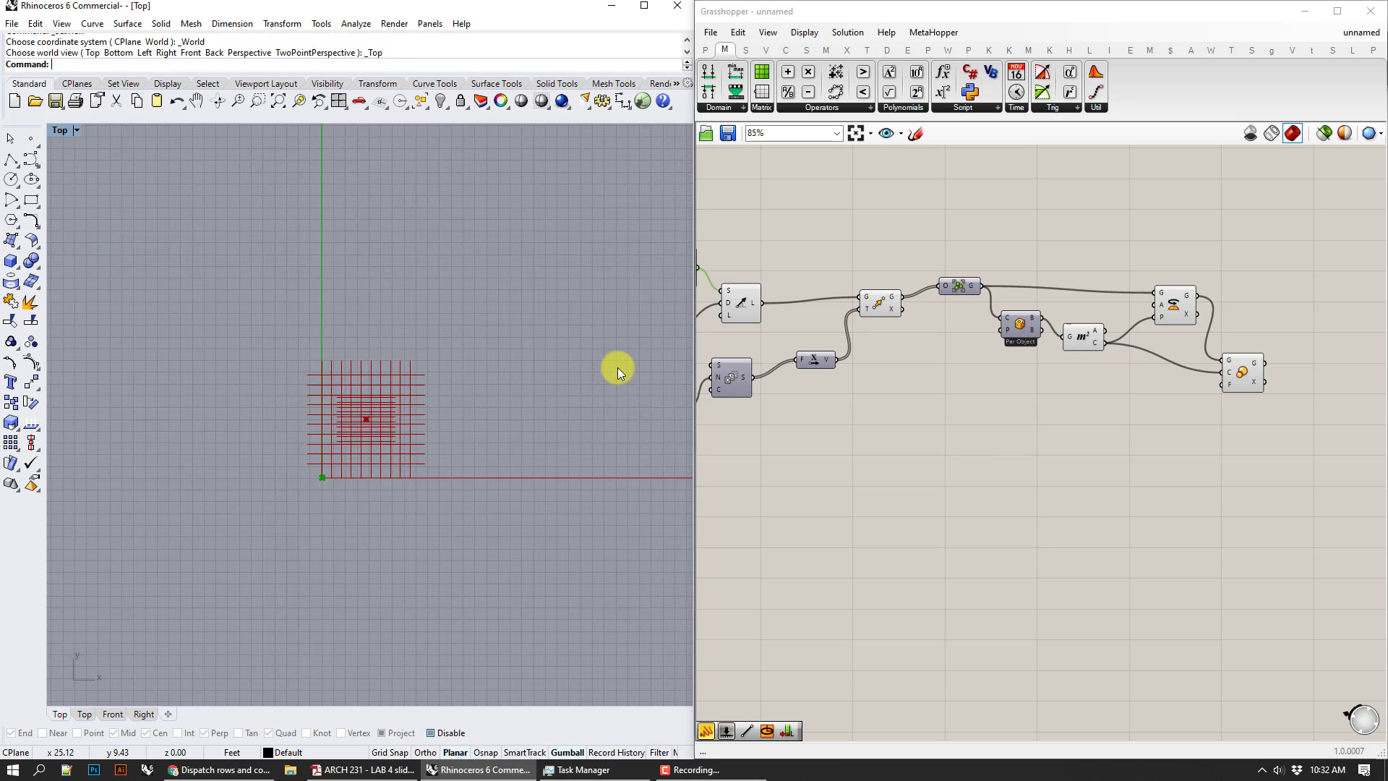
pyautogui.scroll(8, 467, 394)
pyautogui.moveTo(883, 338); pyautogui.dragTo(981, 343, button='right')
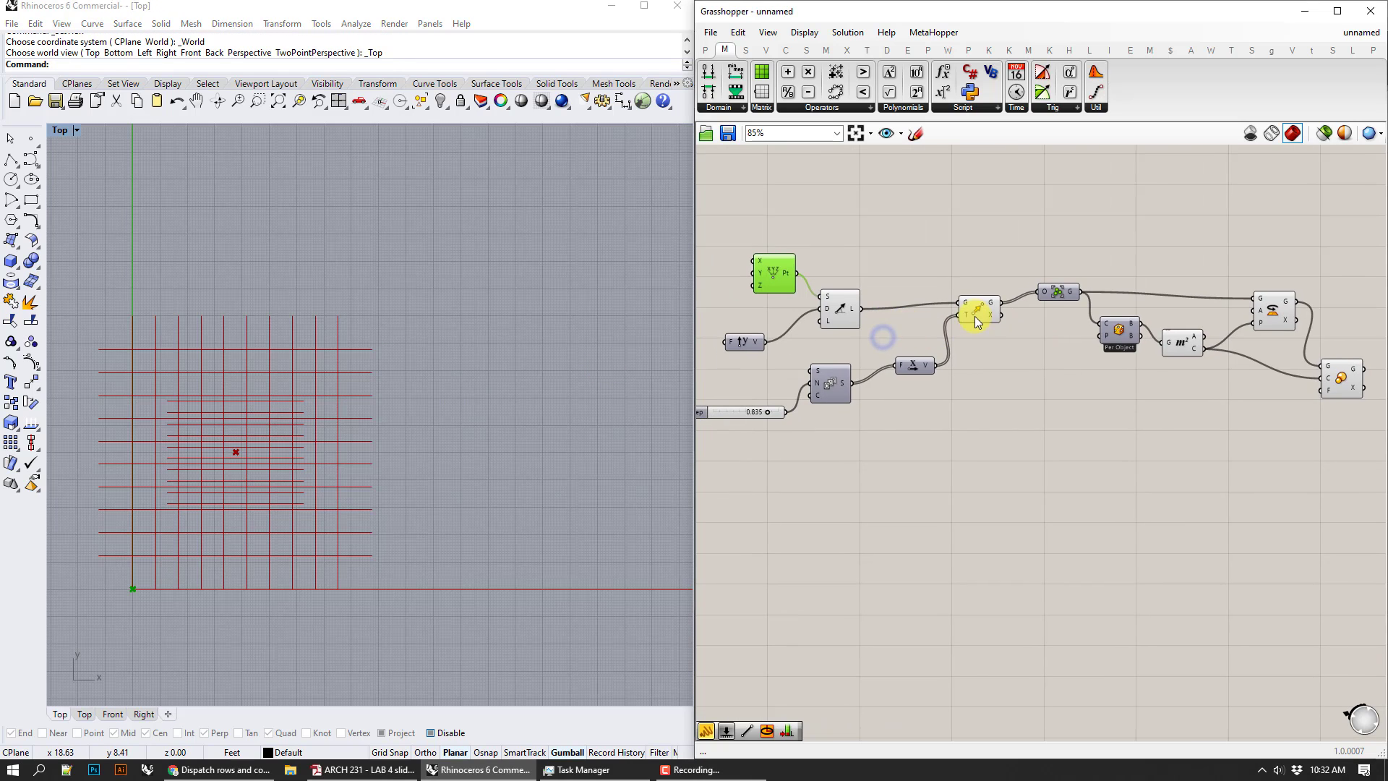
pyautogui.click(980, 312)
pyautogui.moveTo(1109, 351); pyautogui.dragTo(983, 346, button='right')
pyautogui.click(1145, 310)
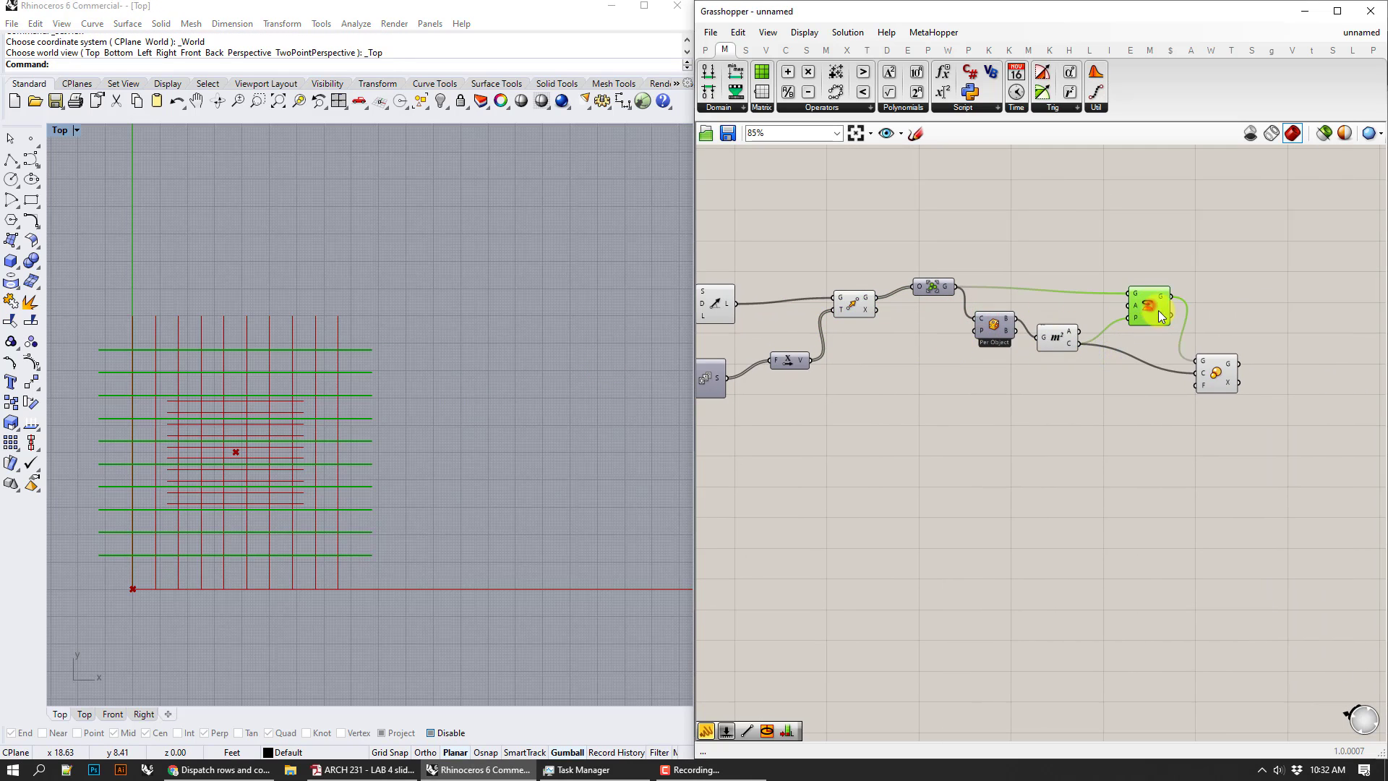
pyautogui.click(1224, 376)
pyautogui.click(1100, 483)
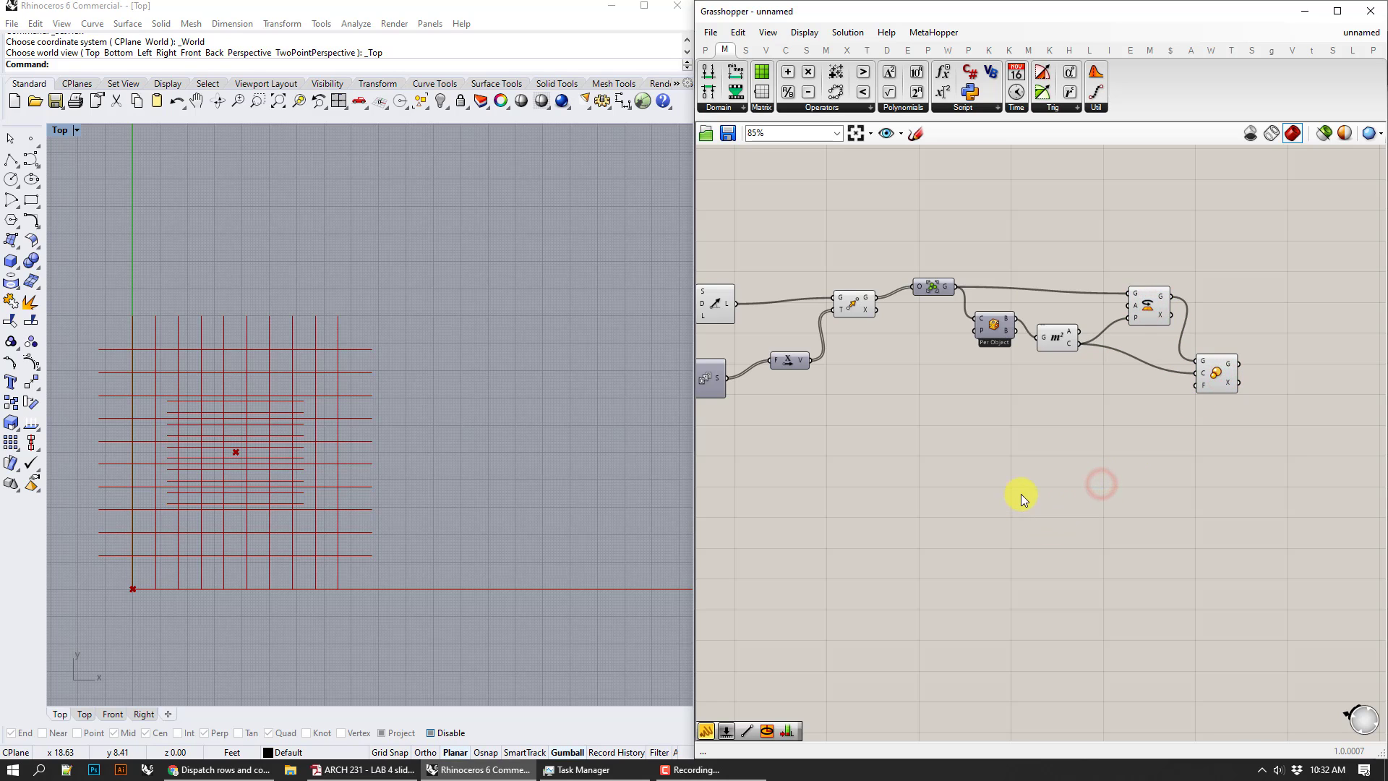
# - Switch to the ARCH 231 - LAB 4 slides PDF in Adobe Acrobat and look through slides 9 to 20
pyautogui.click(321, 769)
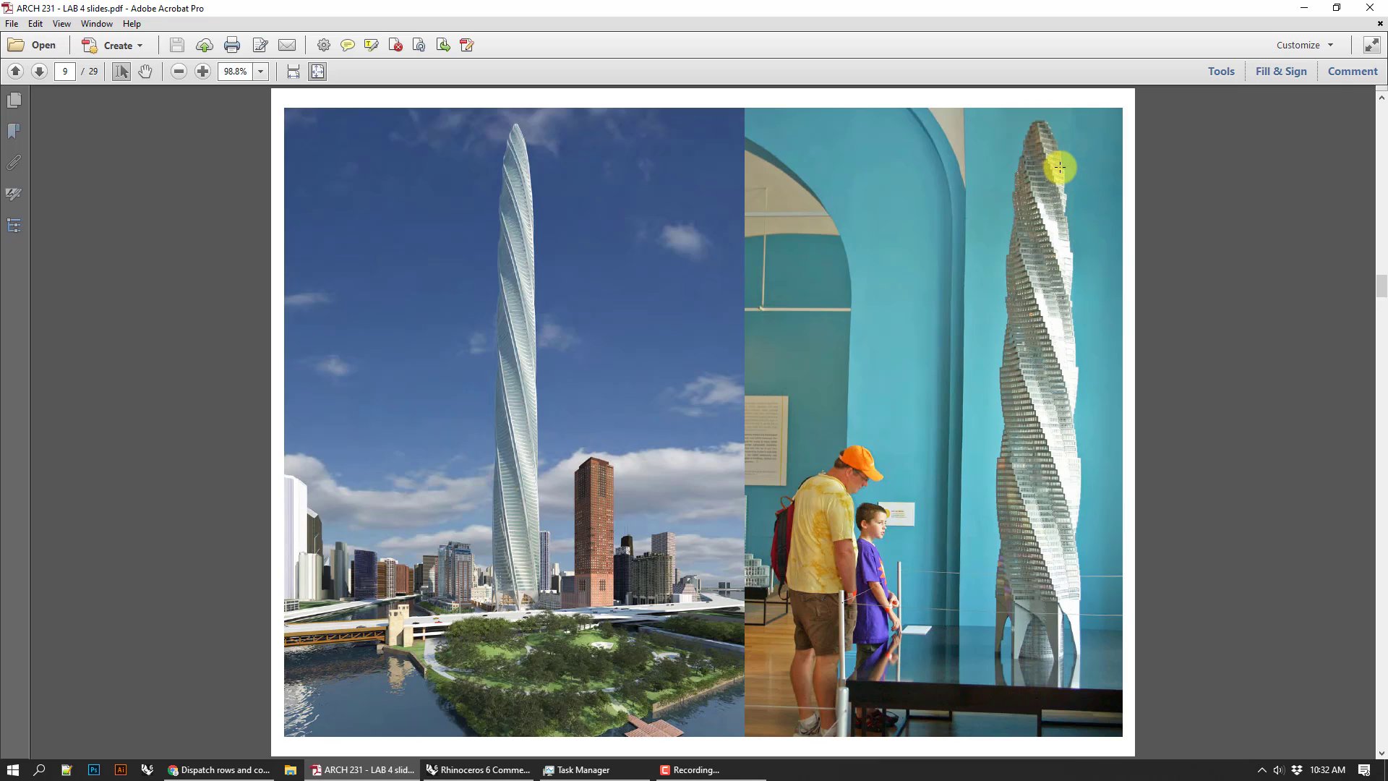
pyautogui.scroll(-1, 1035, 239)
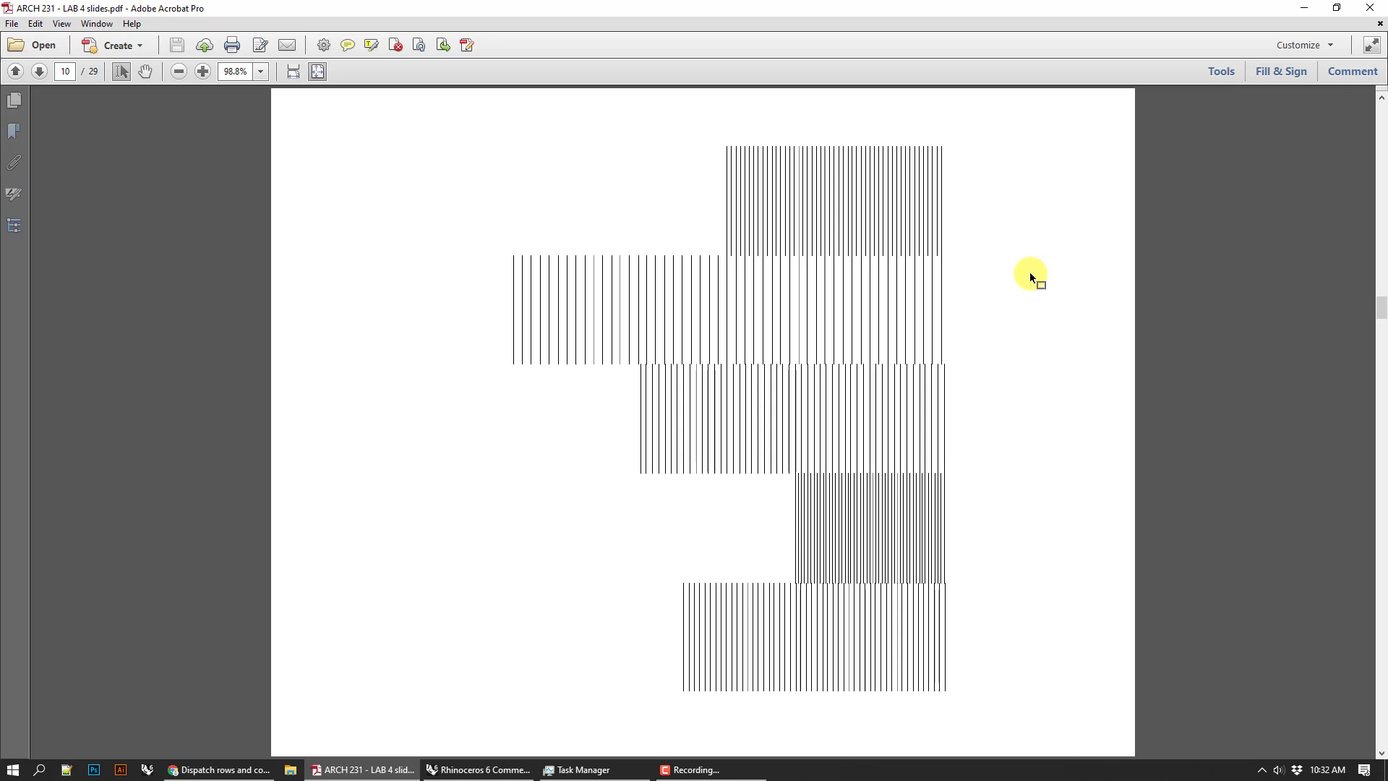
pyautogui.scroll(-2, 1038, 271)
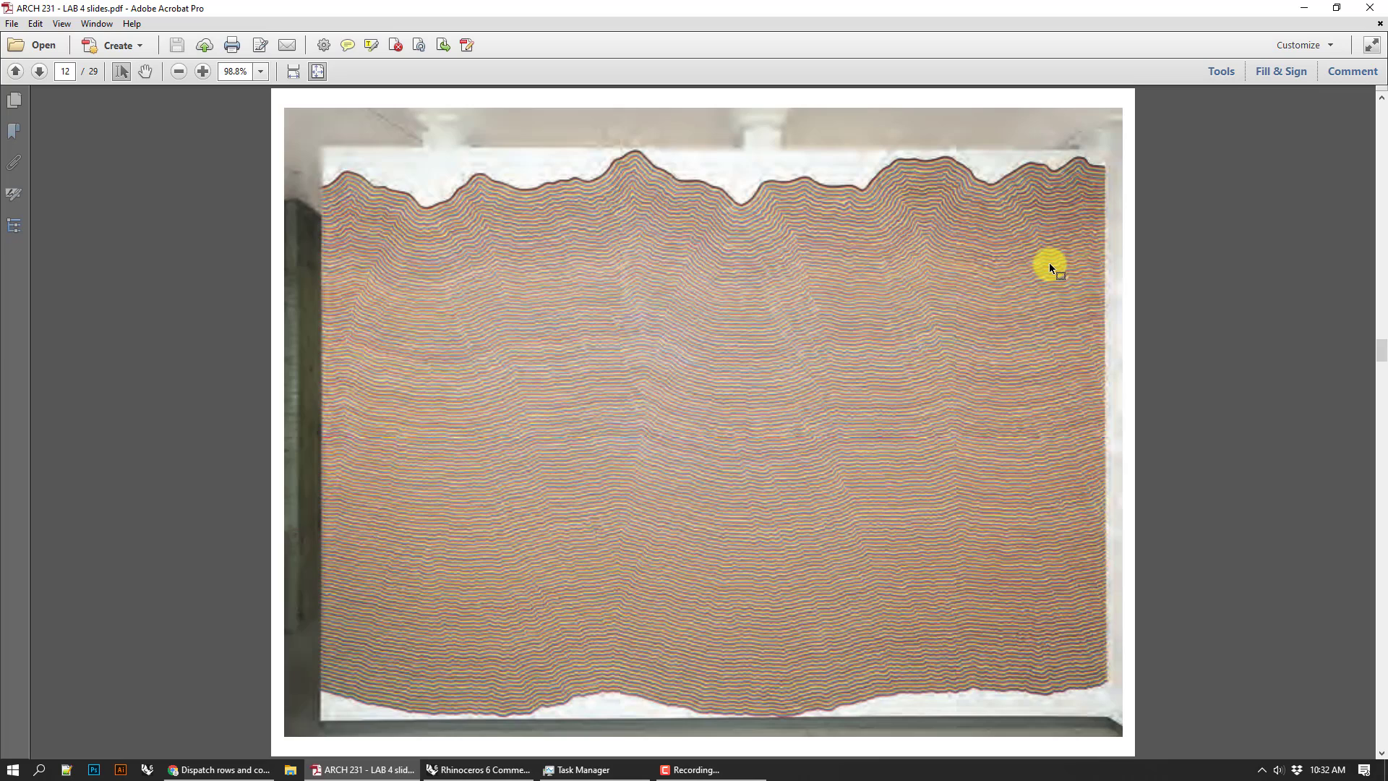
pyautogui.scroll(-2, 1054, 267)
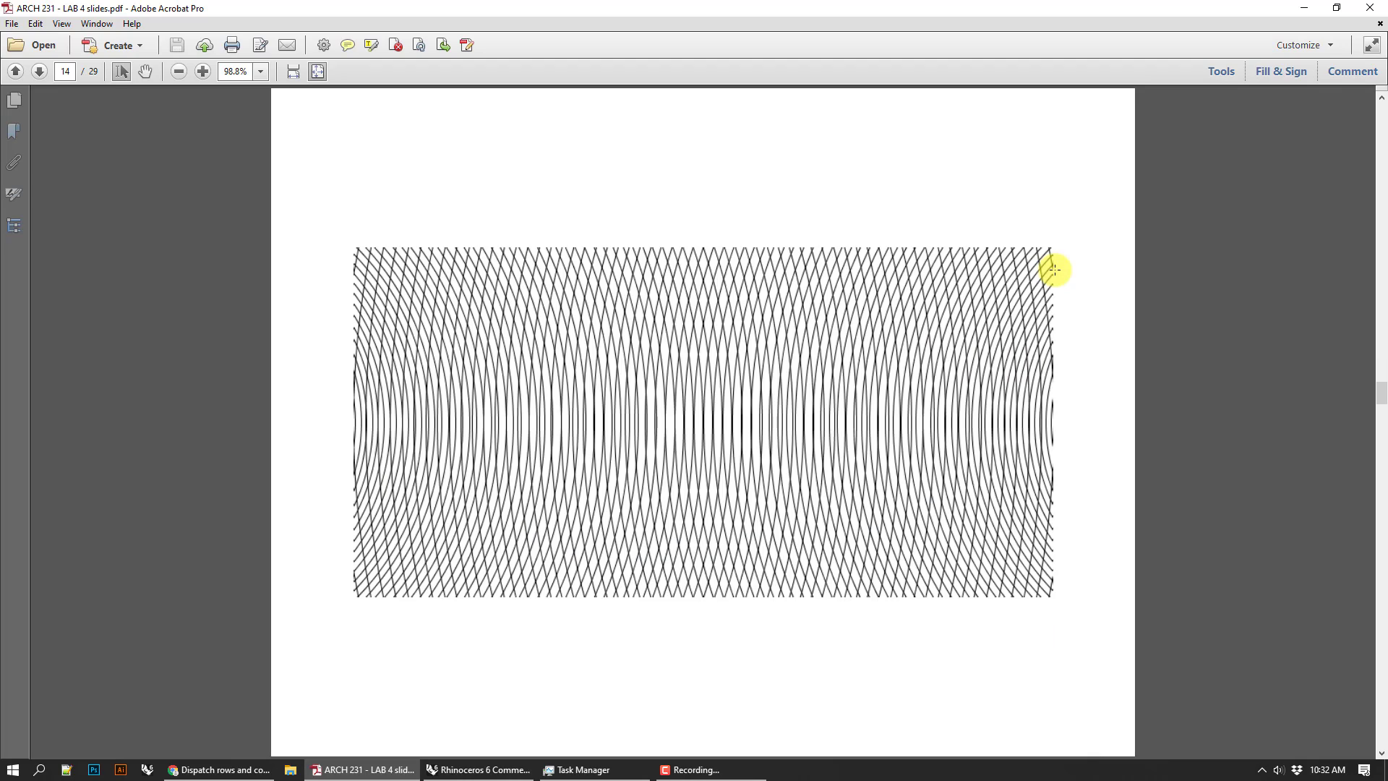
pyautogui.scroll(-1, 1054, 270)
pyautogui.scroll(-1, 1054, 269)
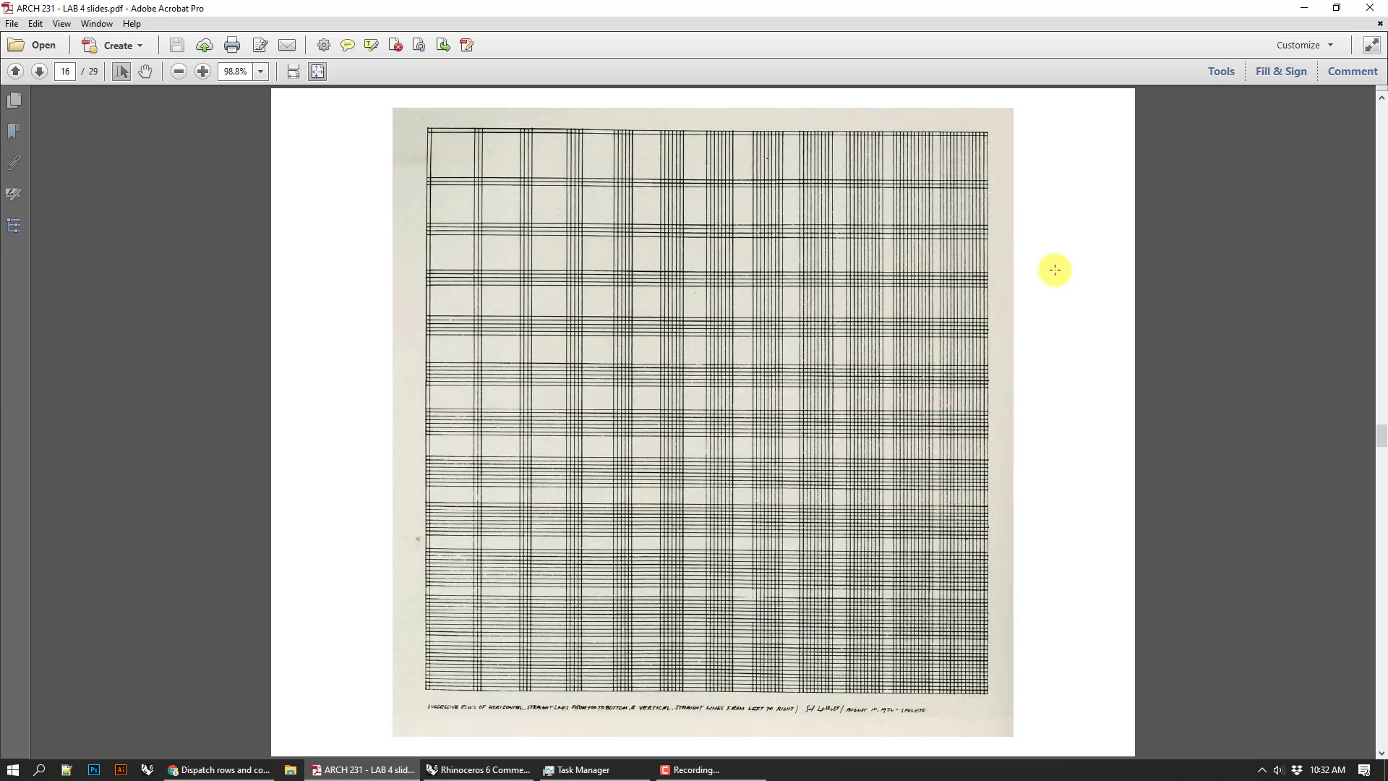
pyautogui.scroll(-1, 1055, 267)
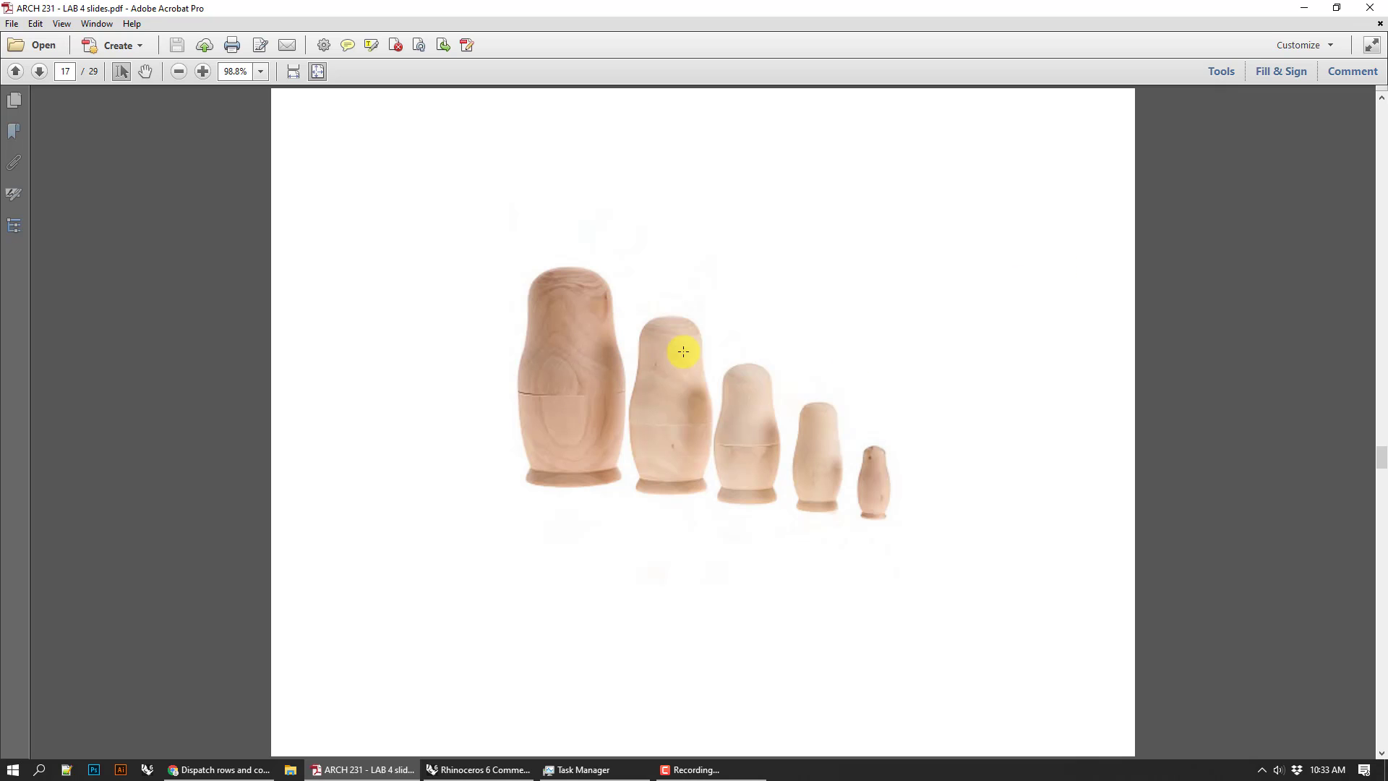
pyautogui.scroll(-1, 932, 346)
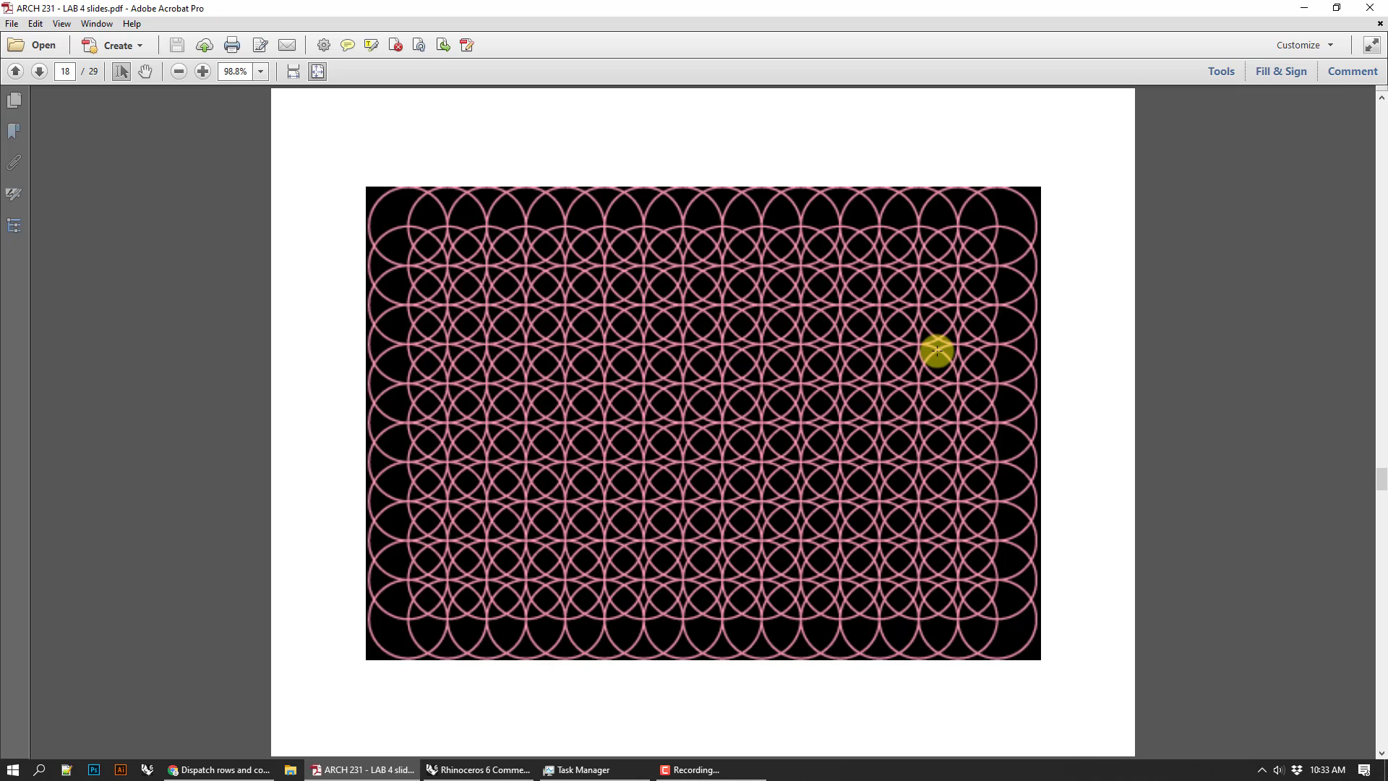
pyautogui.scroll(-1, 937, 336)
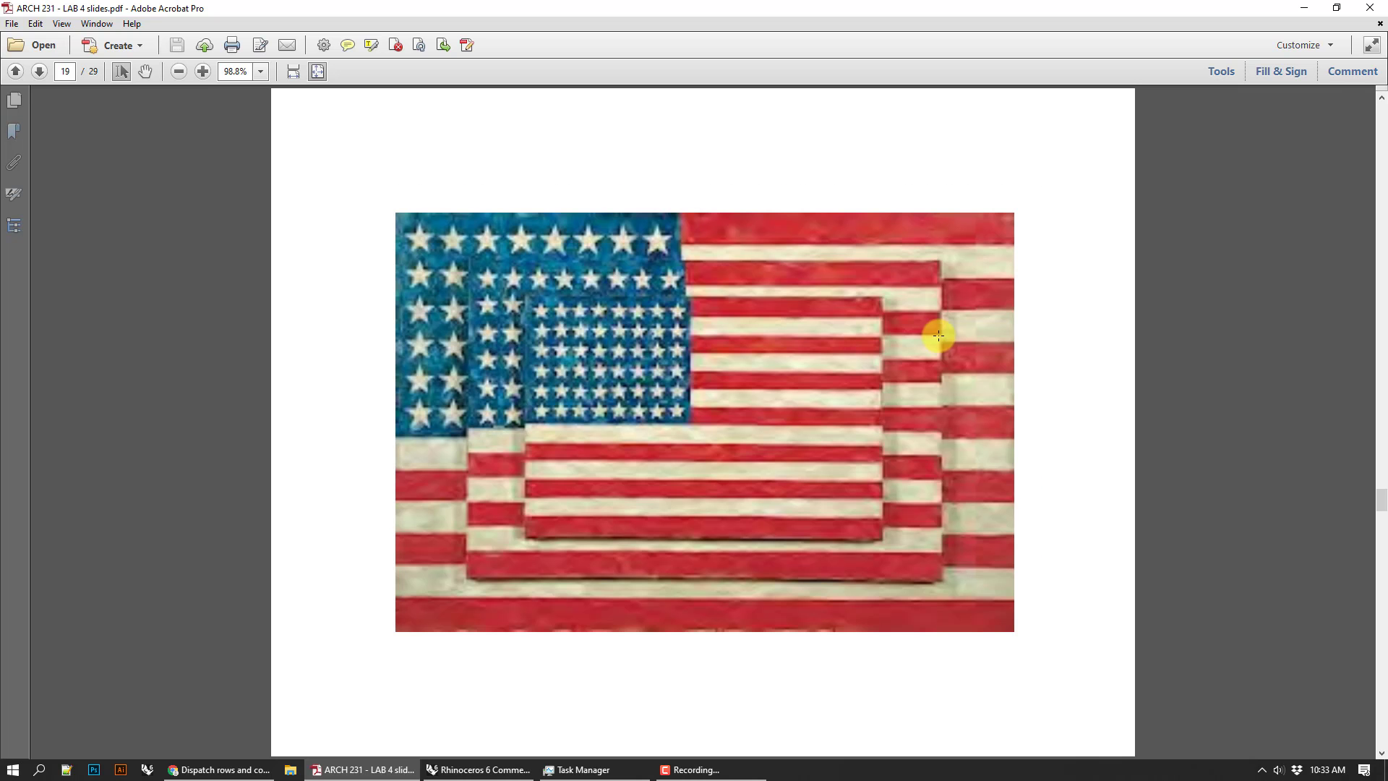
pyautogui.scroll(-1, 947, 344)
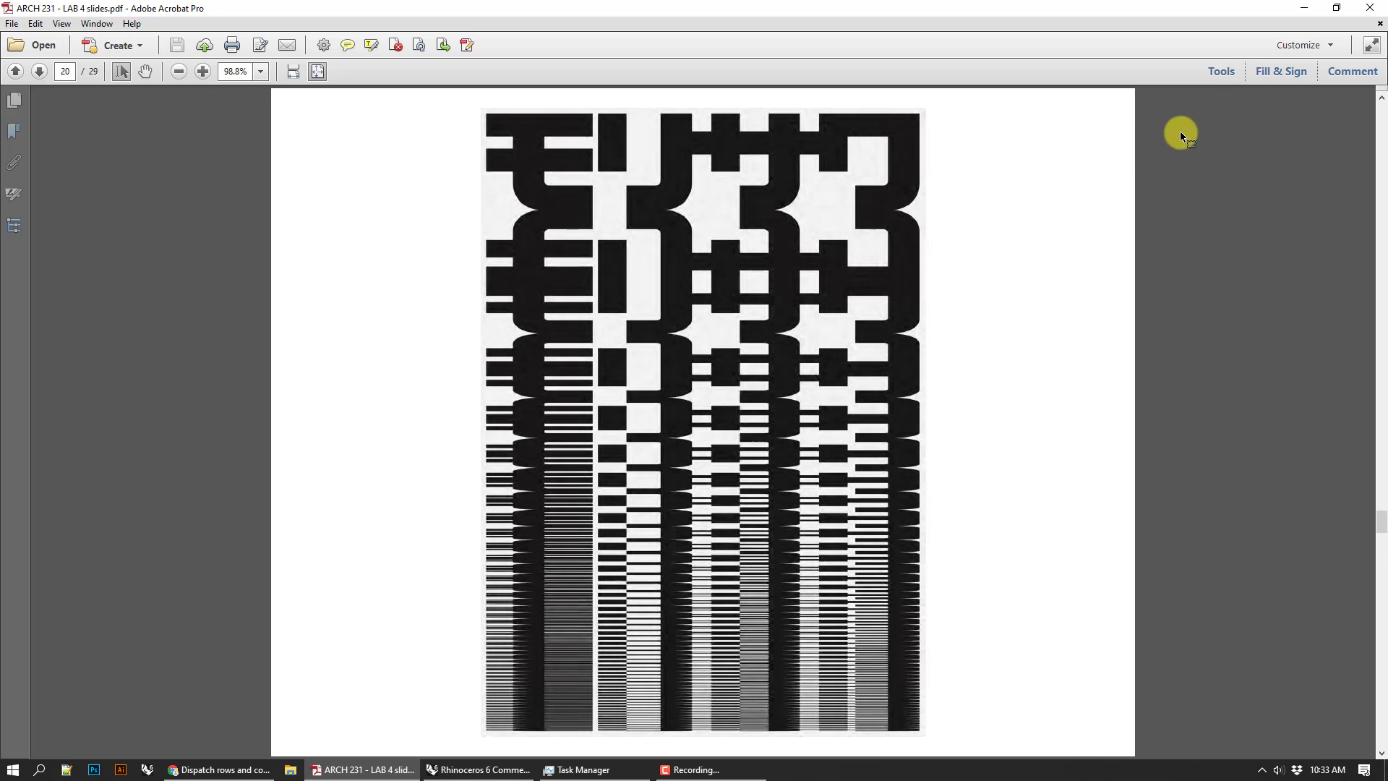
# - Draw a freehand curve that starts flat and rises steeply beside the slide 20 pattern using the pencil markup
pyautogui.click(1220, 70)
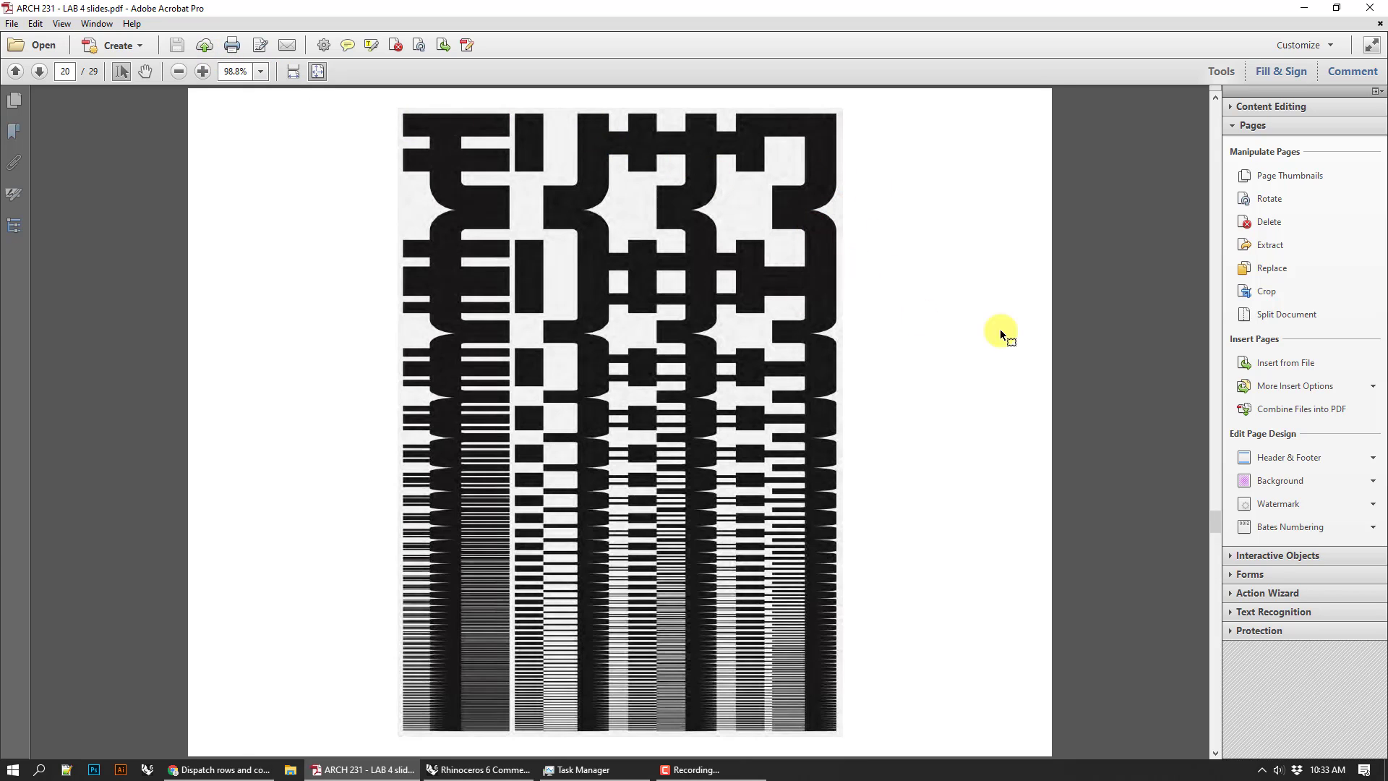
pyautogui.click(1274, 70)
pyautogui.click(1349, 70)
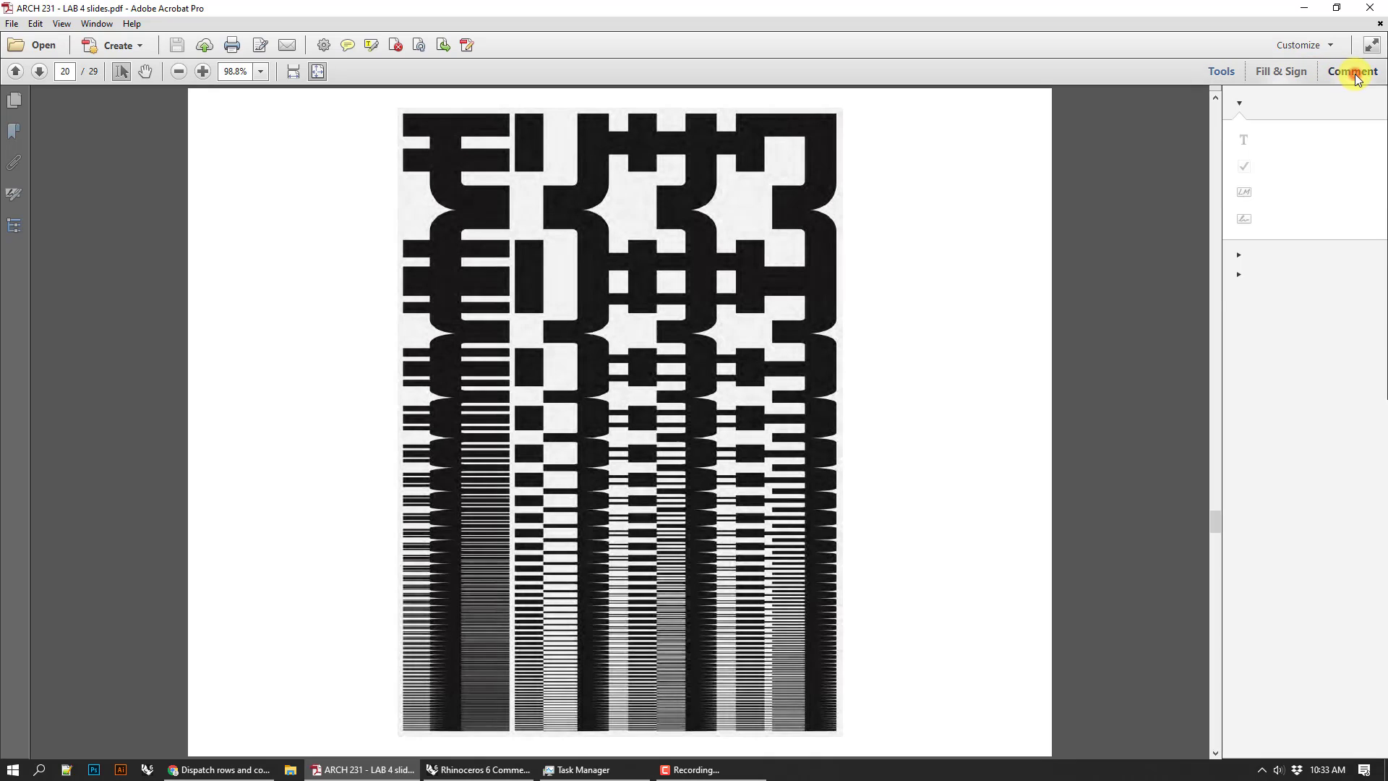
pyautogui.click(1310, 255)
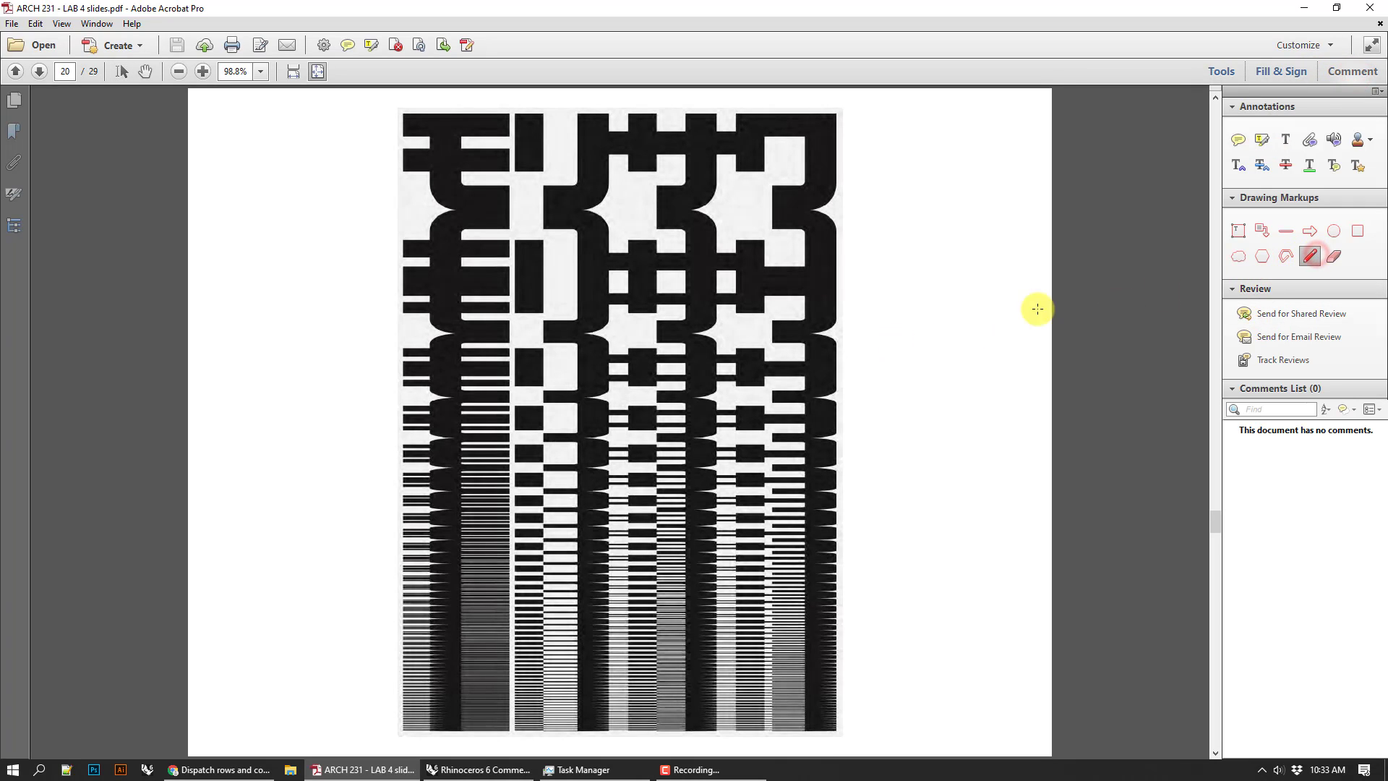
pyautogui.moveTo(858, 319)
pyautogui.mouseDown()
pyautogui.moveTo(957, 303)
pyautogui.moveTo(1000, 257)
pyautogui.moveTo(1043, 129)
pyautogui.mouseUp()
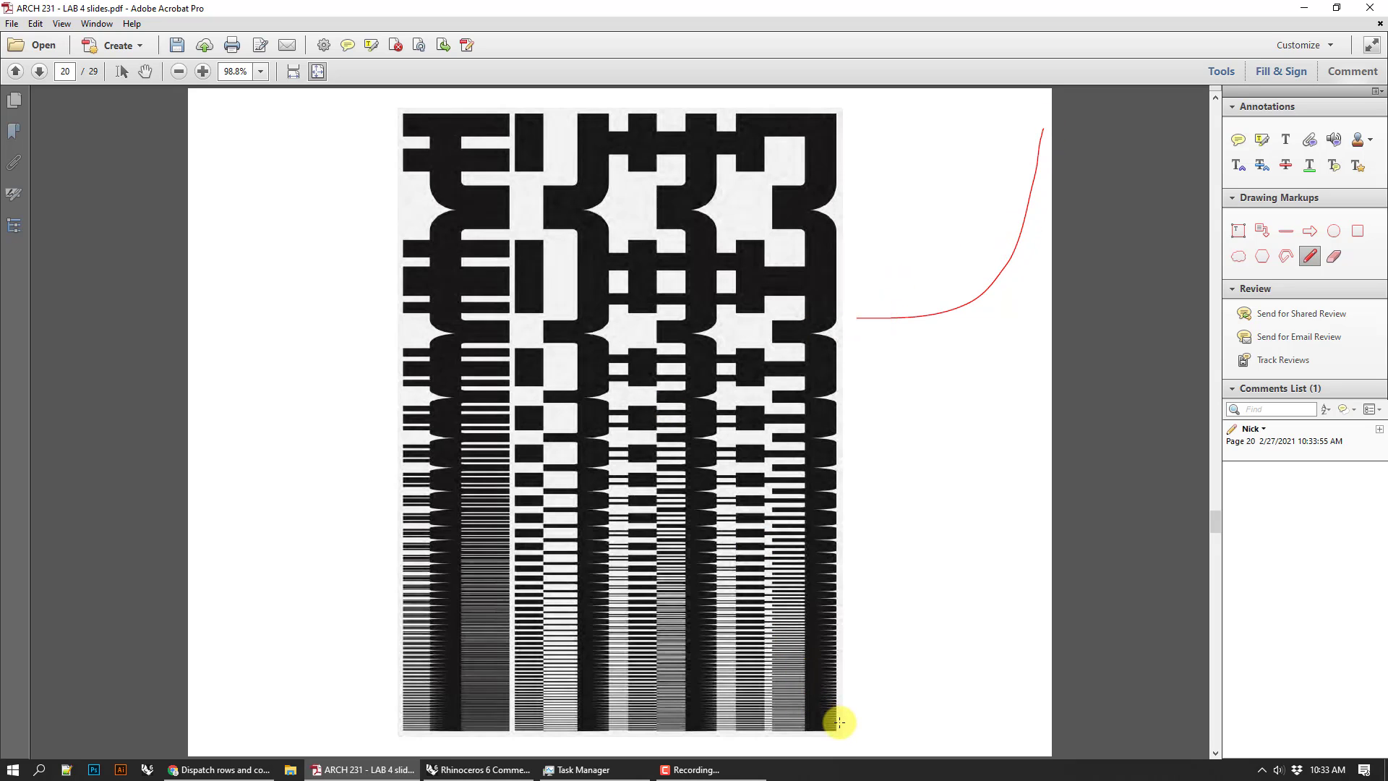
# - Mark the slide 20 pattern's edge with short freehand strokes, closely spaced at the base and increasingly far apart upward
pyautogui.moveTo(831, 726)
pyautogui.mouseDown()
pyautogui.moveTo(862, 727)
pyautogui.moveTo(849, 714)
pyautogui.mouseUp()
pyautogui.moveTo(830, 702); pyautogui.dragTo(844, 701)
pyautogui.moveTo(837, 693); pyautogui.dragTo(852, 689)
pyautogui.moveTo(818, 561); pyautogui.dragTo(879, 547)
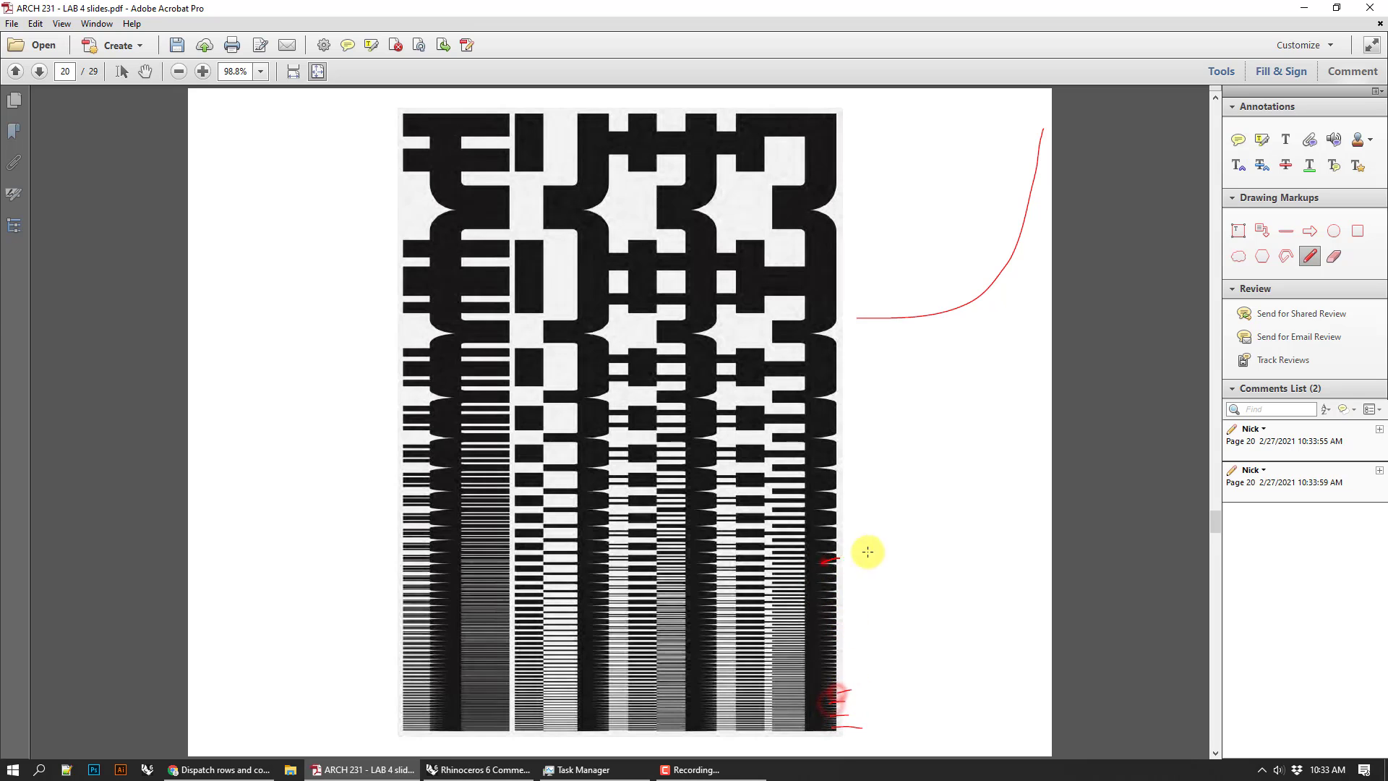
pyautogui.moveTo(813, 459); pyautogui.dragTo(889, 448)
pyautogui.moveTo(831, 362); pyautogui.dragTo(890, 357)
pyautogui.moveTo(808, 228); pyautogui.dragTo(866, 225)
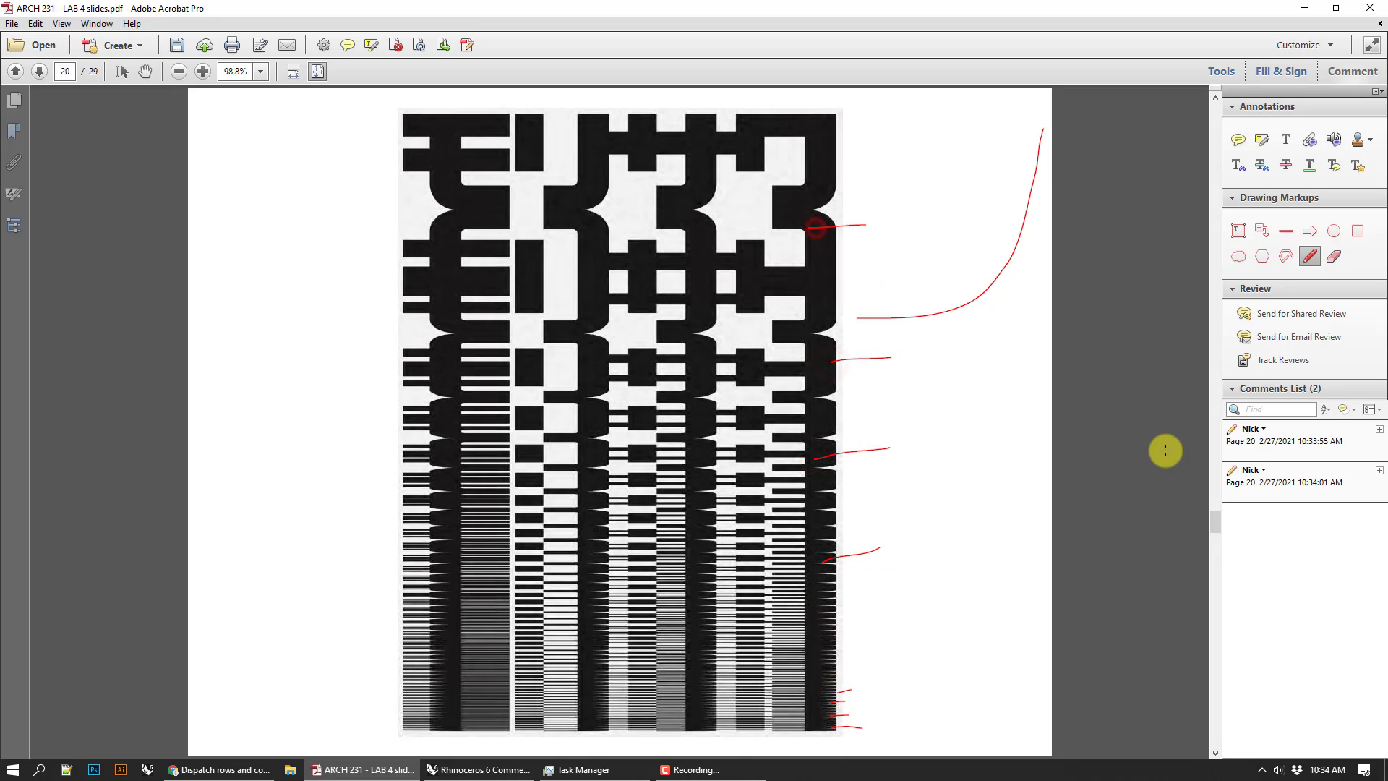
# - Look through the reference pattern slides 21 to 29 of the lab PDF
pyautogui.scroll(-1, 886, 397)
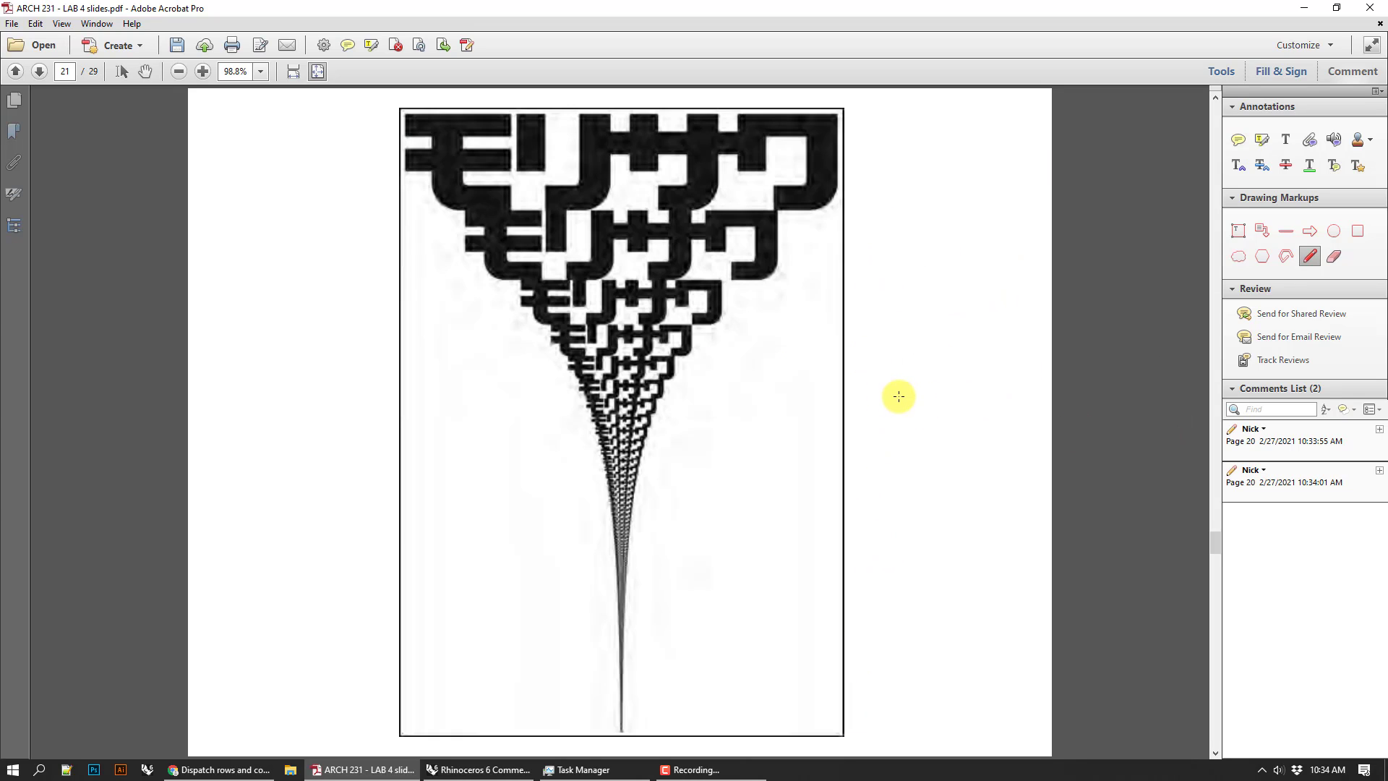
pyautogui.scroll(-1, 1038, 519)
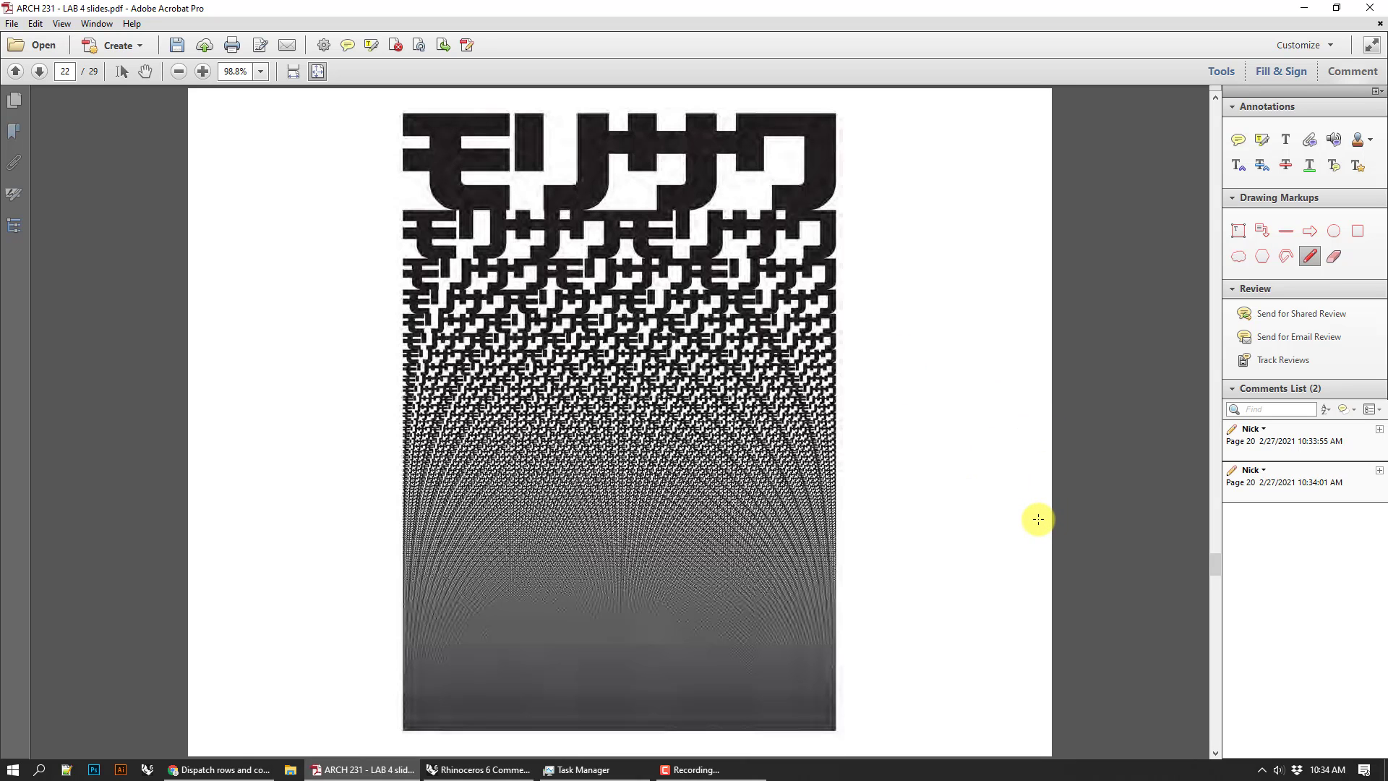
pyautogui.scroll(-1, 1038, 515)
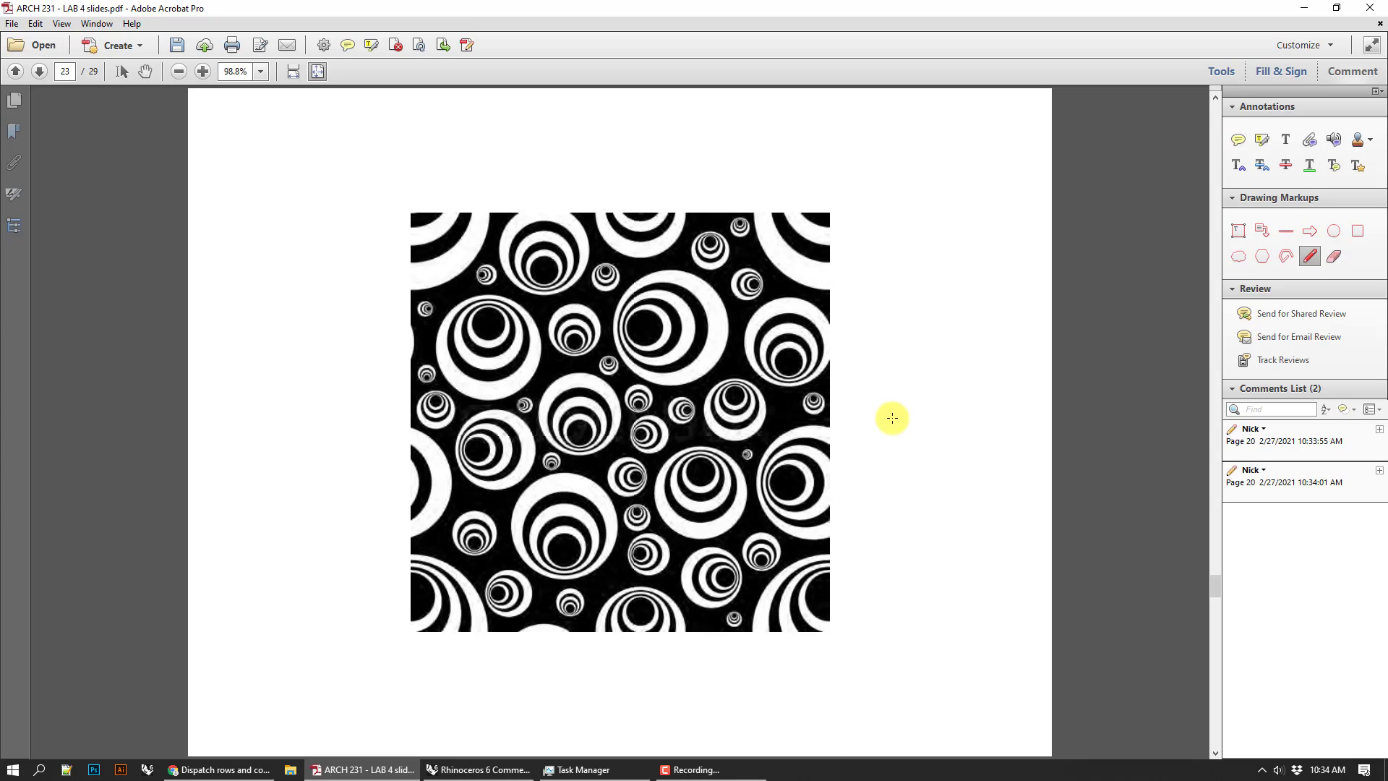
pyautogui.scroll(-1, 913, 418)
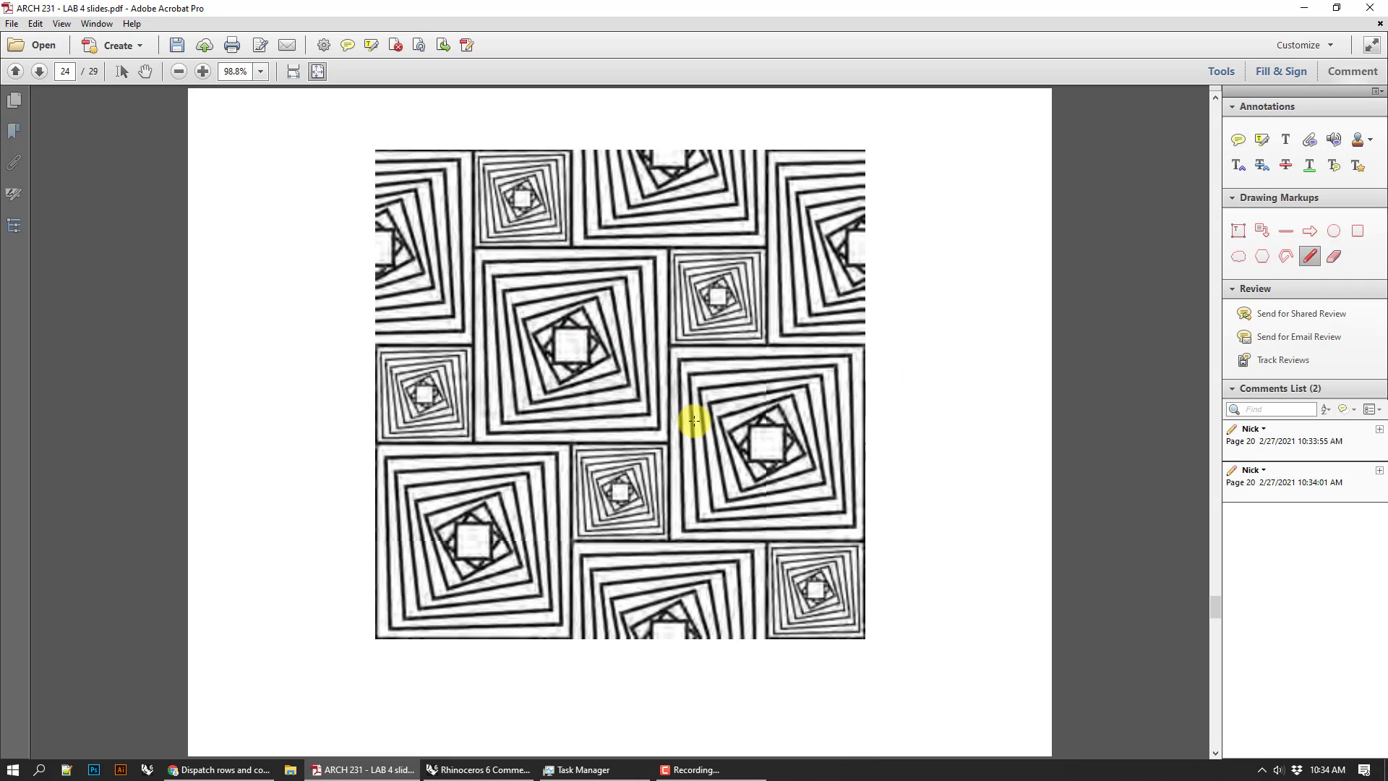
pyautogui.scroll(-1, 694, 420)
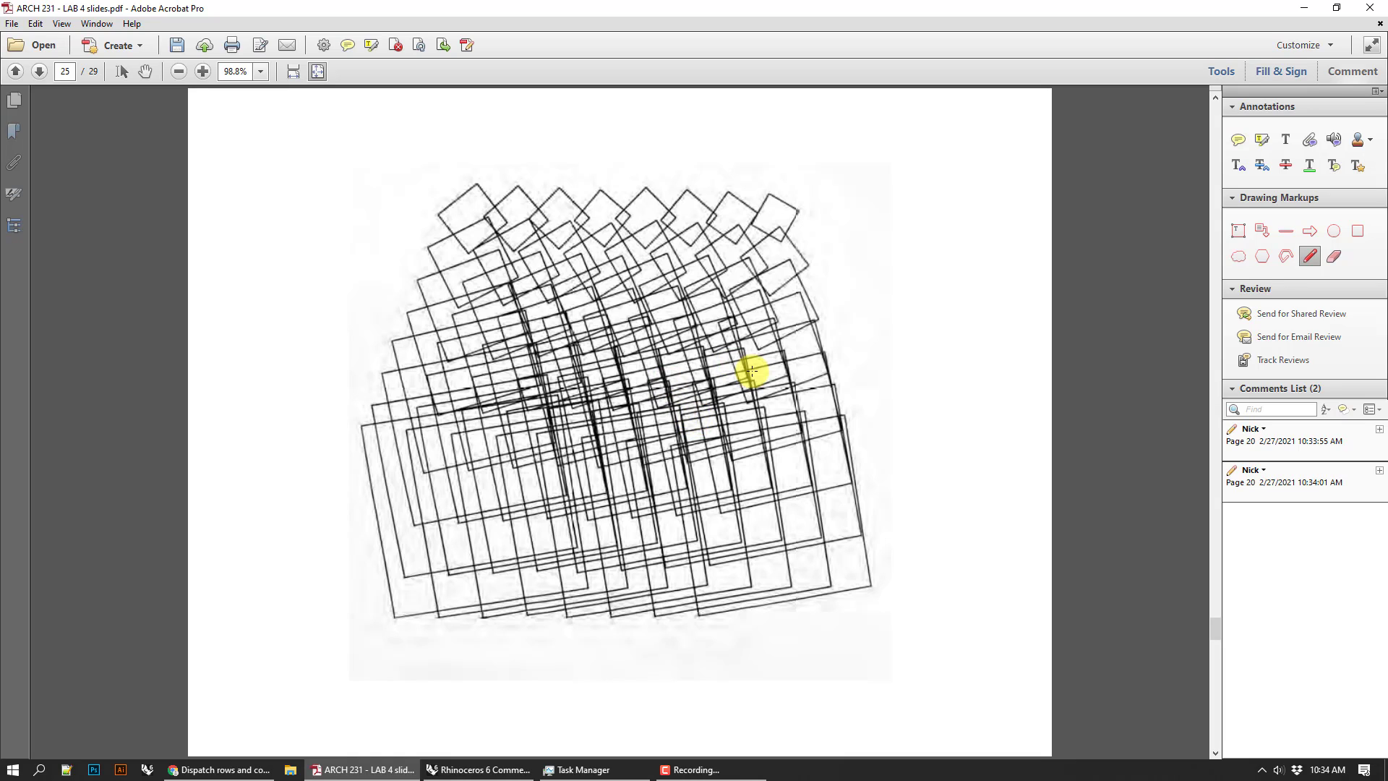
pyautogui.scroll(-1, 629, 311)
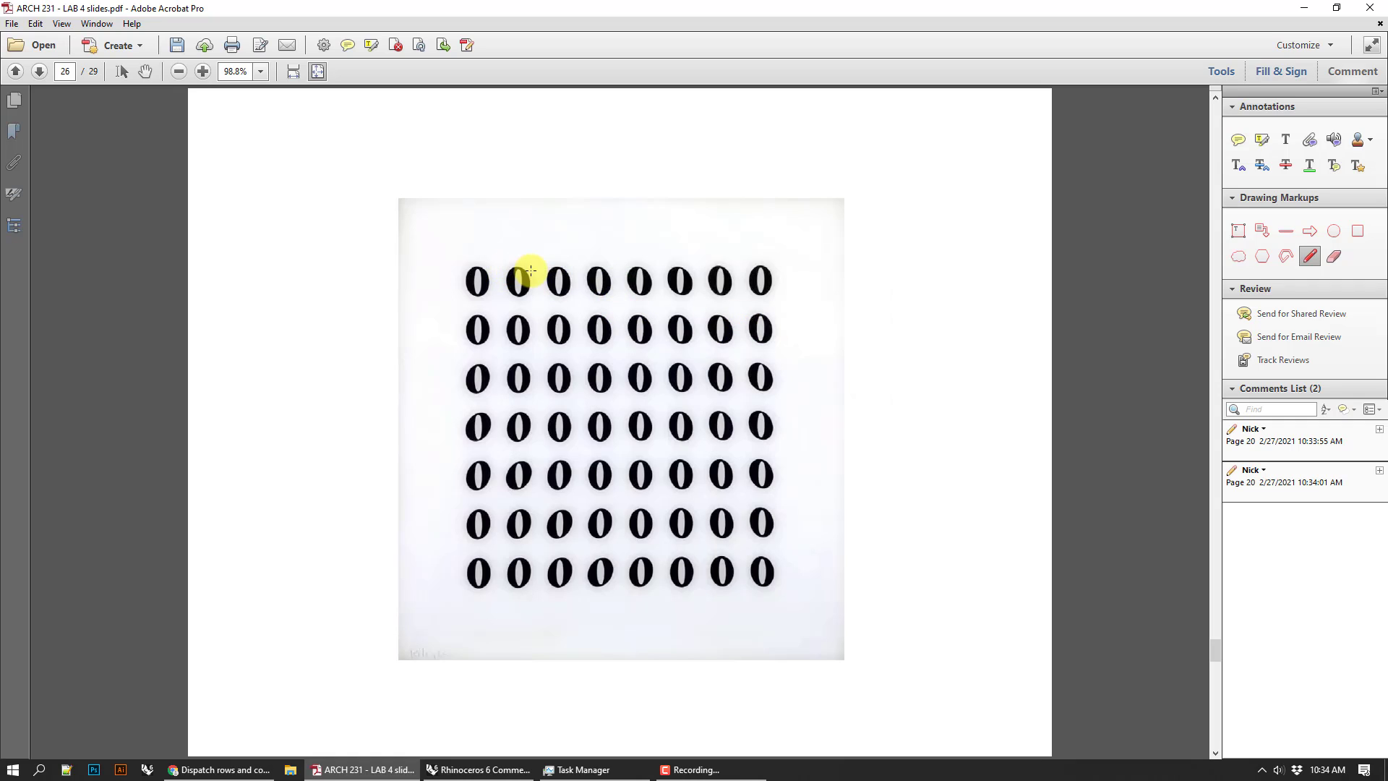
pyautogui.scroll(-1, 879, 329)
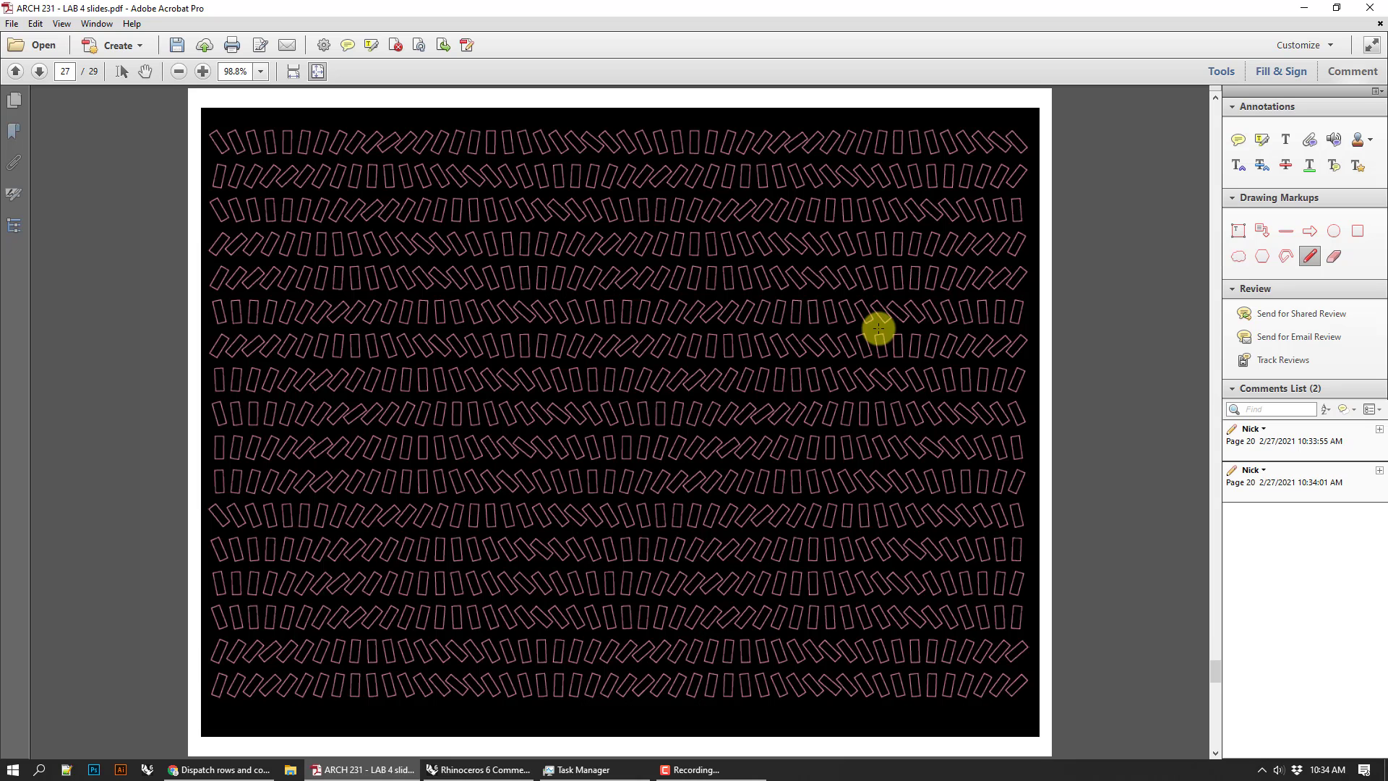
pyautogui.scroll(-1, 879, 329)
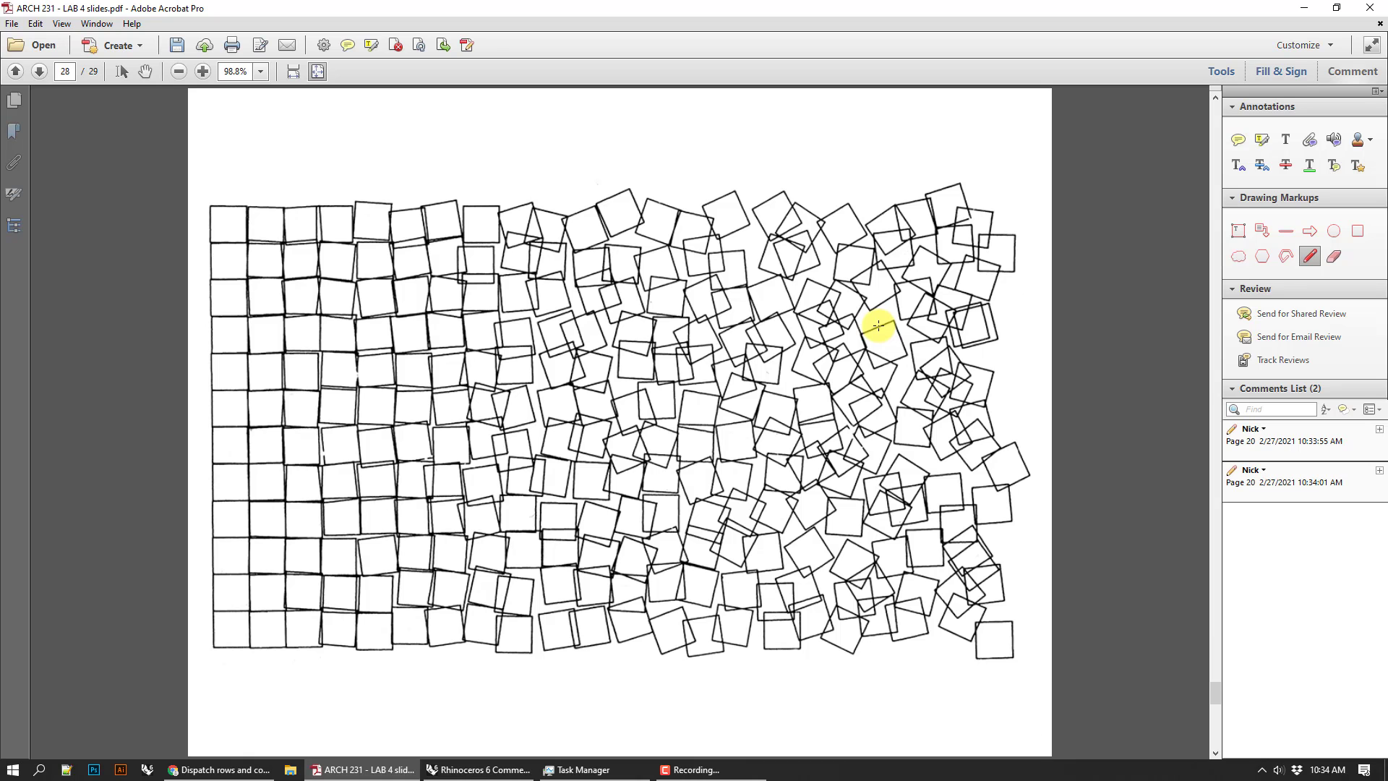
pyautogui.scroll(-1, 878, 326)
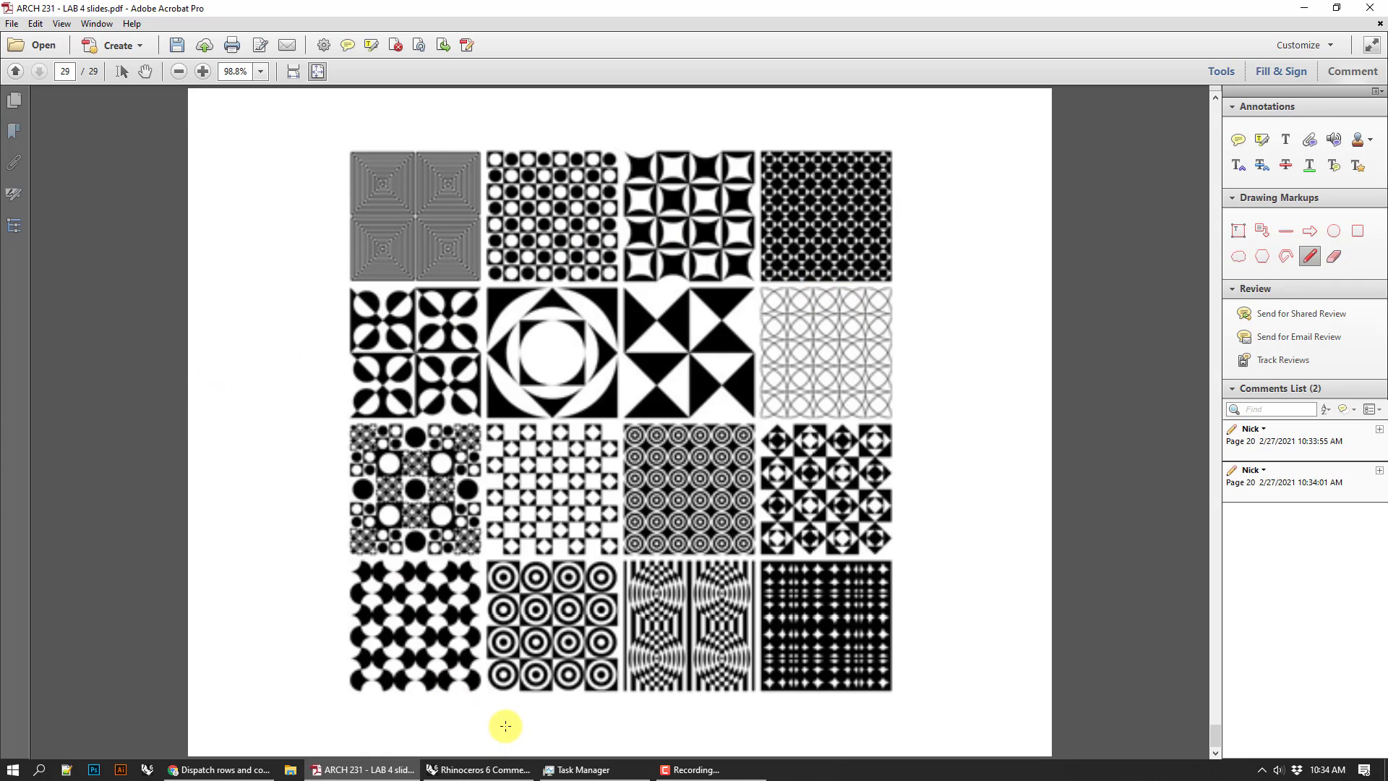
# - Switch to Rhino and Grasshopper and examine the ellipse grid definition with its radius, domain and Rotate components
pyautogui.click(480, 769)
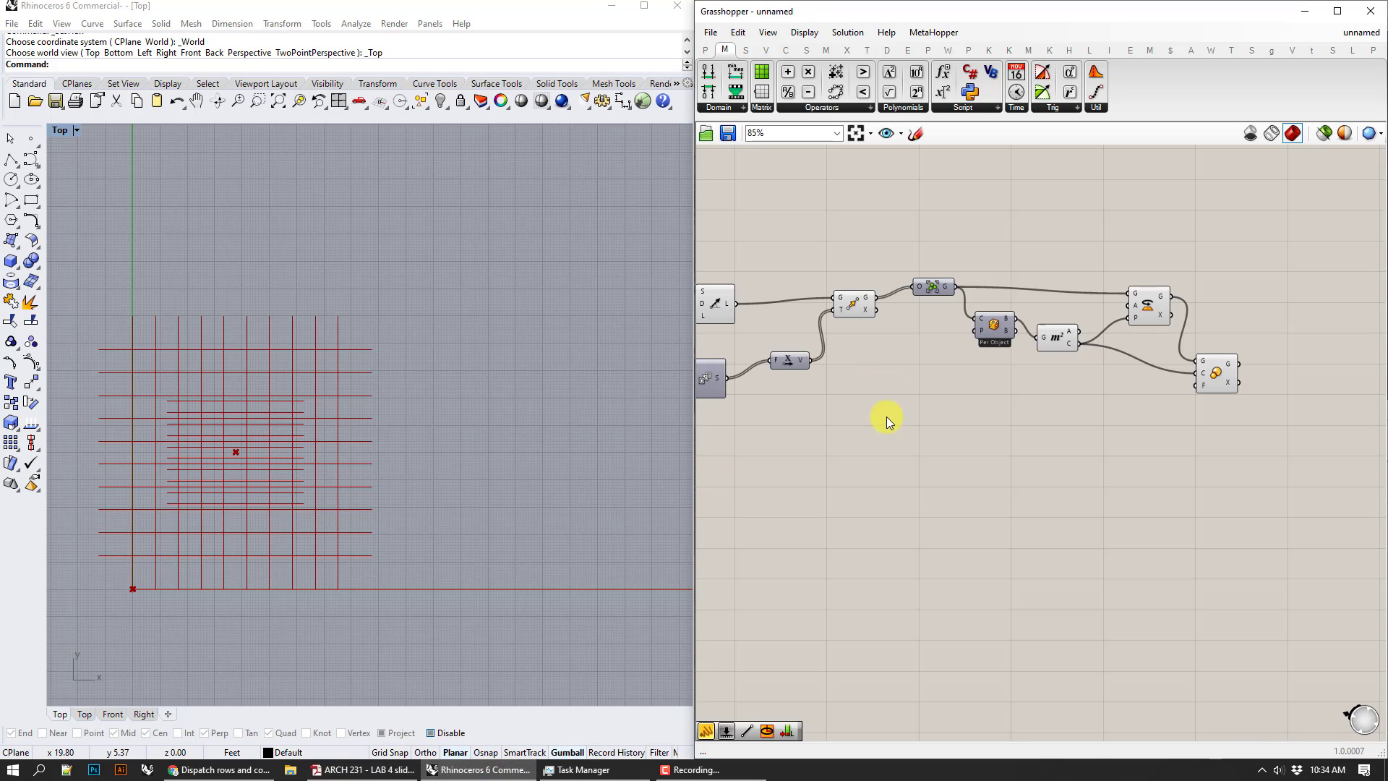
pyautogui.scroll(-4, 887, 419)
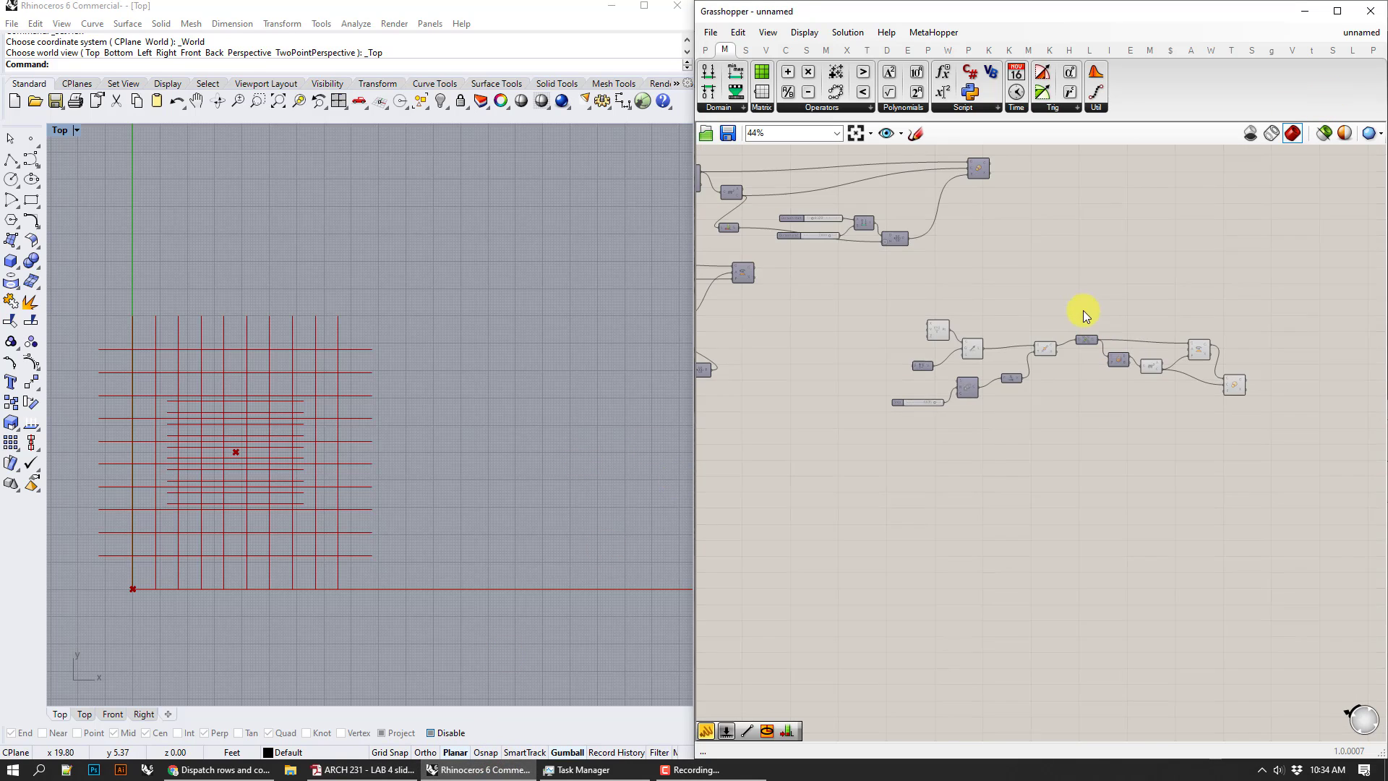
pyautogui.scroll(3, 1079, 301)
pyautogui.moveTo(1145, 433); pyautogui.dragTo(1212, 421, button='right')
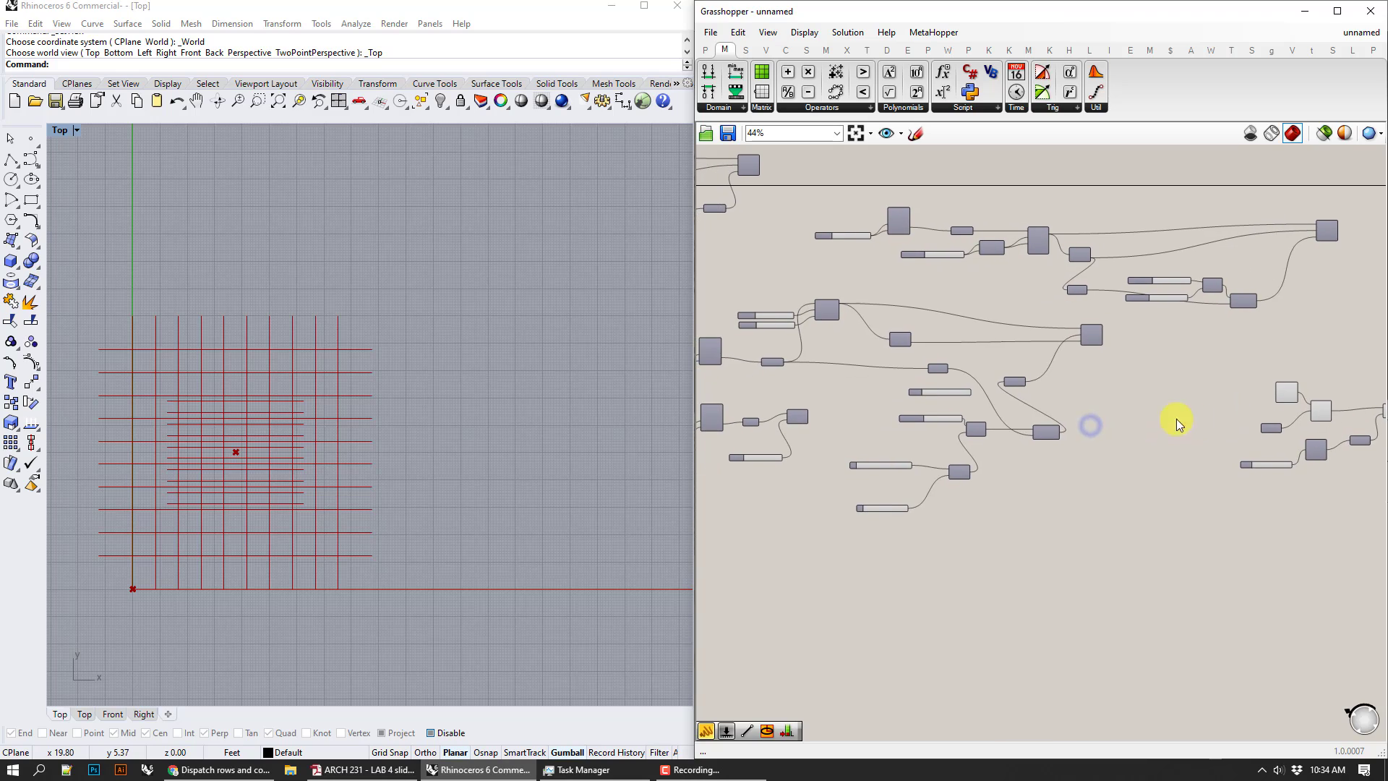
pyautogui.moveTo(1010, 406); pyautogui.dragTo(1137, 424, button='right')
pyautogui.scroll(2, 1118, 431)
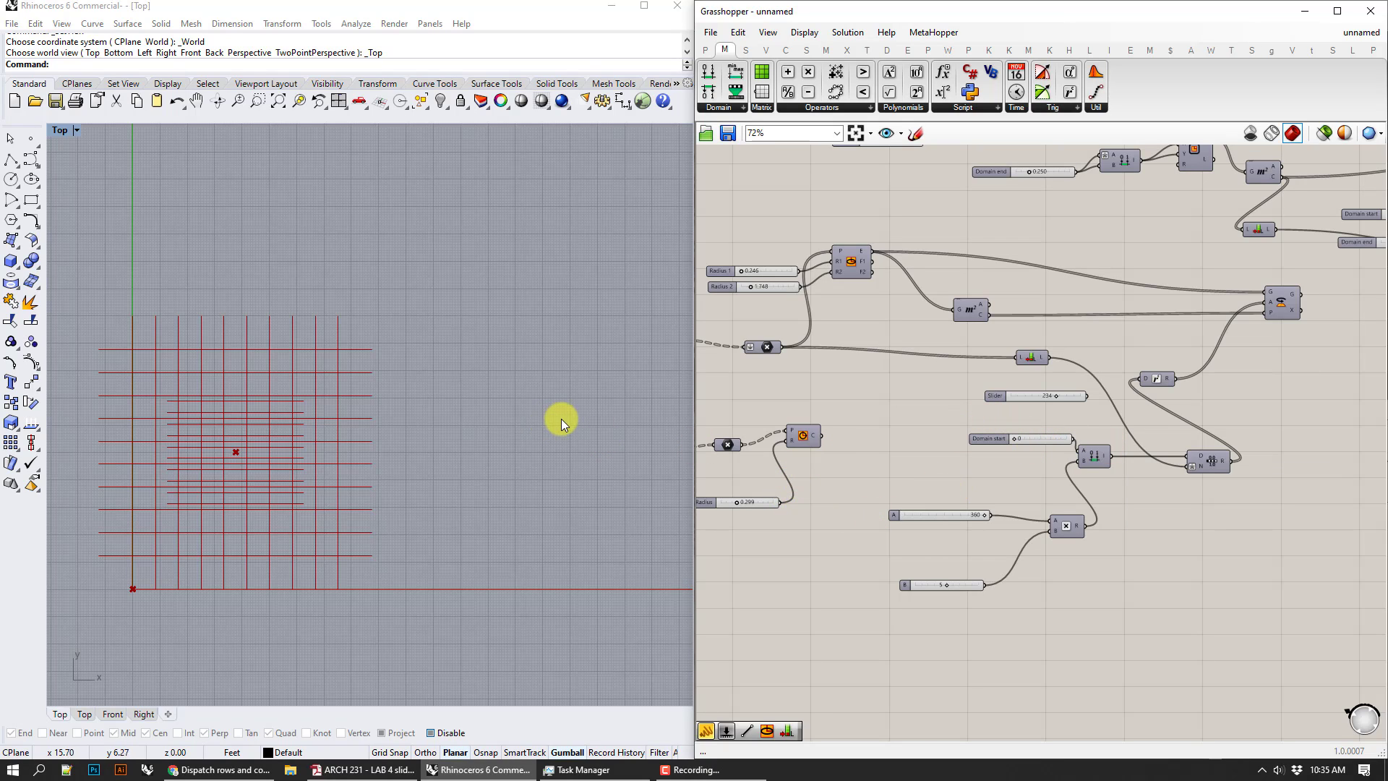
# - Inspect the line pattern in the Top view and the Move, Rotate and Scale definition that generates it
pyautogui.scroll(1, 560, 423)
pyautogui.scroll(1, 481, 433)
pyautogui.moveTo(475, 432); pyautogui.dragTo(505, 405, button='right')
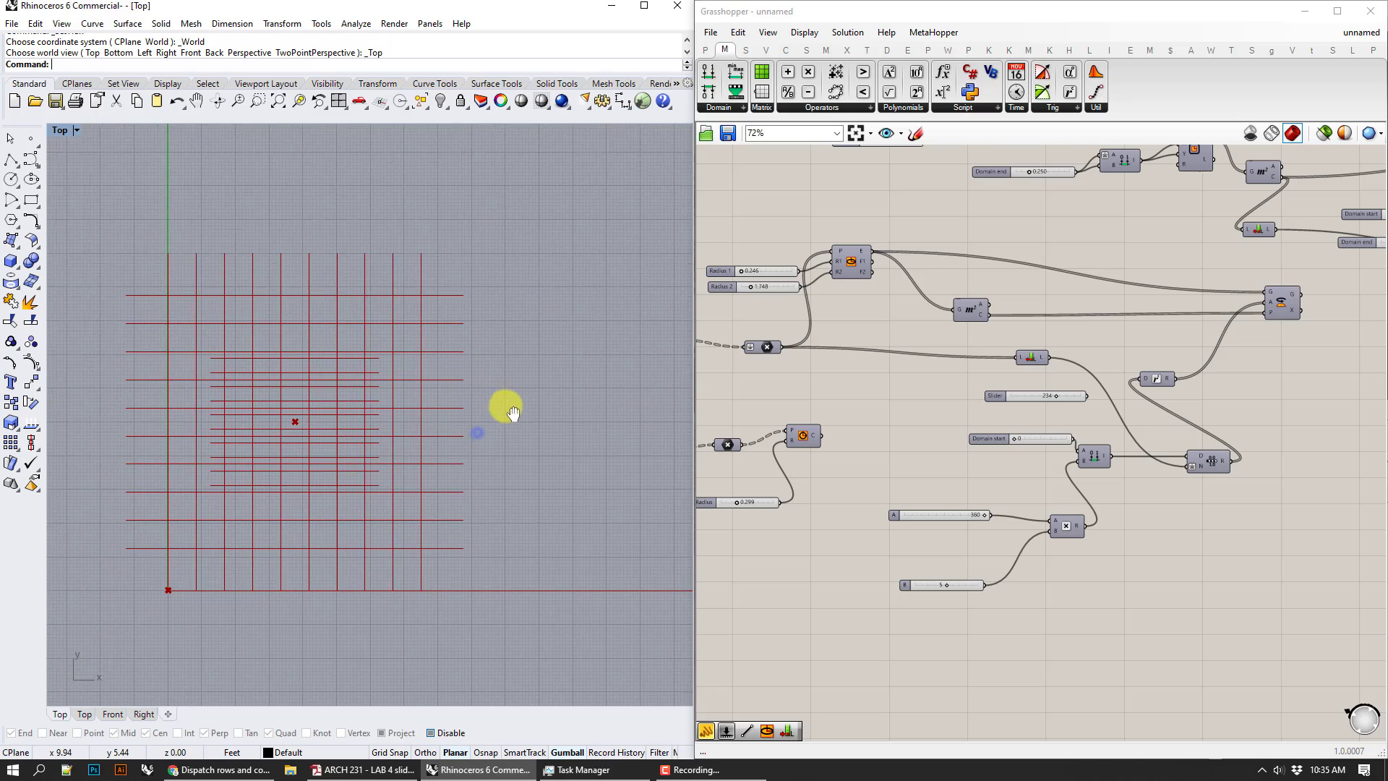
pyautogui.moveTo(1121, 347)
pyautogui.mouseDown(button='right')
pyautogui.moveTo(945, 479)
pyautogui.moveTo(739, 485)
pyautogui.moveTo(698, 471)
pyautogui.mouseUp(button='right')
pyautogui.moveTo(1099, 475); pyautogui.dragTo(798, 423, button='right')
pyautogui.moveTo(1135, 465); pyautogui.dragTo(1073, 437, button='right')
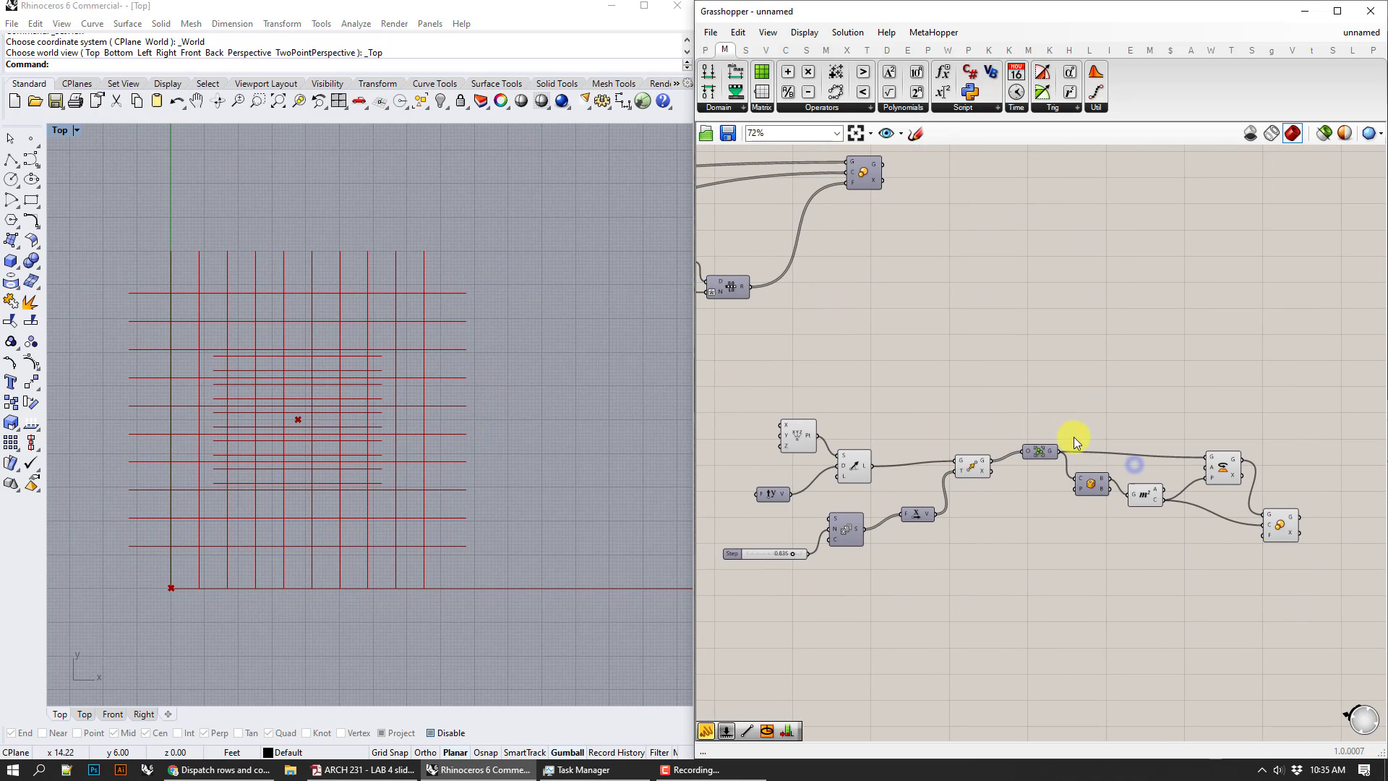